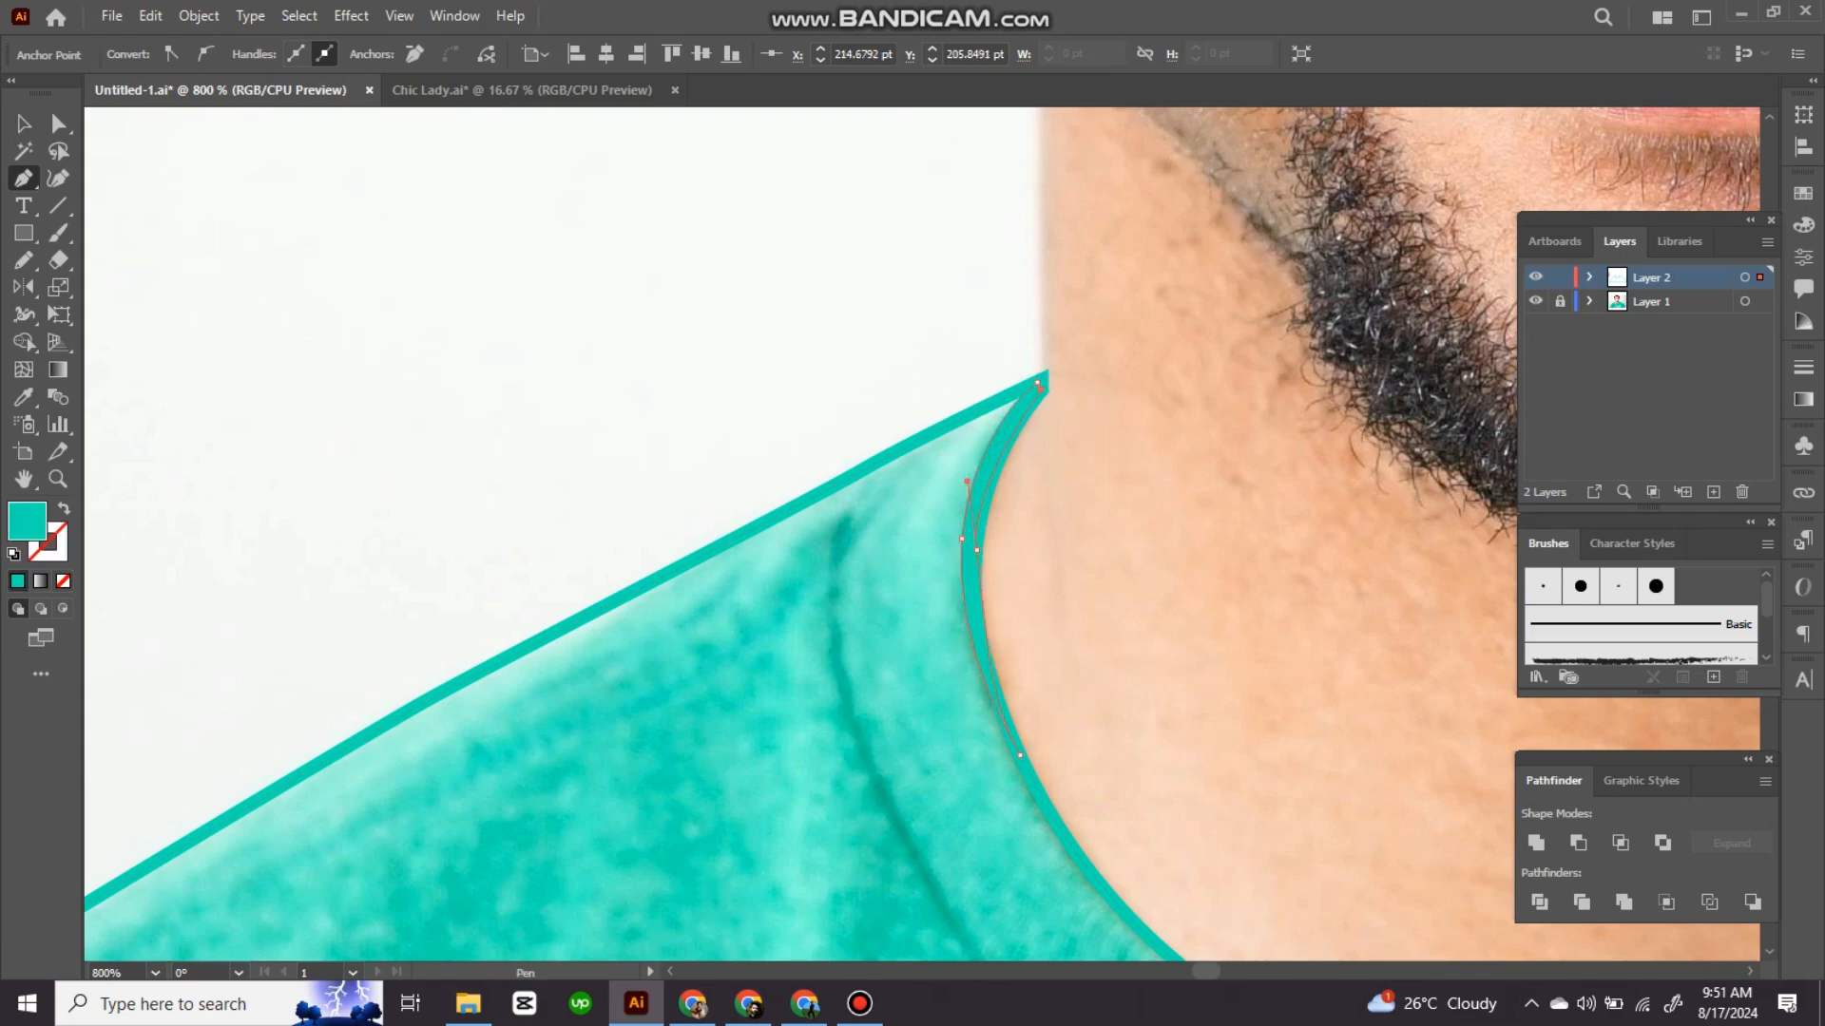
Step: Change the fill of the collar edge shape to a darker teal
{"action": "double_click", "coordinate": [26, 522]}
{"action": "left_click", "coordinate": [1094, 333]}
{"action": "left_click", "coordinate": [1365, 243]}
{"action": "left_click_drag", "start_coordinate": [1093, 532], "coordinate": [1123, 357]}
{"action": "key", "text": "ctrl+shift+a"}
Step: Draw a thin curved seam shadow with the Pen tool along the outer edge of the left collar band
{"action": "mouse_move", "coordinate": [874, 494]}
{"action": "left_mouse_down"}
{"action": "mouse_move", "coordinate": [815, 340]}
{"action": "mouse_move", "coordinate": [961, 677]}
{"action": "left_mouse_up"}
{"action": "left_click", "coordinate": [801, 198]}
{"action": "left_click_drag", "start_coordinate": [961, 676], "coordinate": [739, 476]}
{"action": "left_click", "coordinate": [925, 618]}
{"action": "left_click_drag", "start_coordinate": [925, 618], "coordinate": [1144, 930]}
{"action": "mouse_move", "coordinate": [877, 604]}
{"action": "left_mouse_down"}
{"action": "mouse_move", "coordinate": [825, 460]}
{"action": "mouse_move", "coordinate": [857, 698]}
{"action": "left_mouse_up"}
{"action": "left_click_drag", "start_coordinate": [854, 544], "coordinate": [784, 315]}
{"action": "left_click", "coordinate": [830, 548]}
{"action": "left_click_drag", "start_coordinate": [864, 609], "coordinate": [849, 595]}
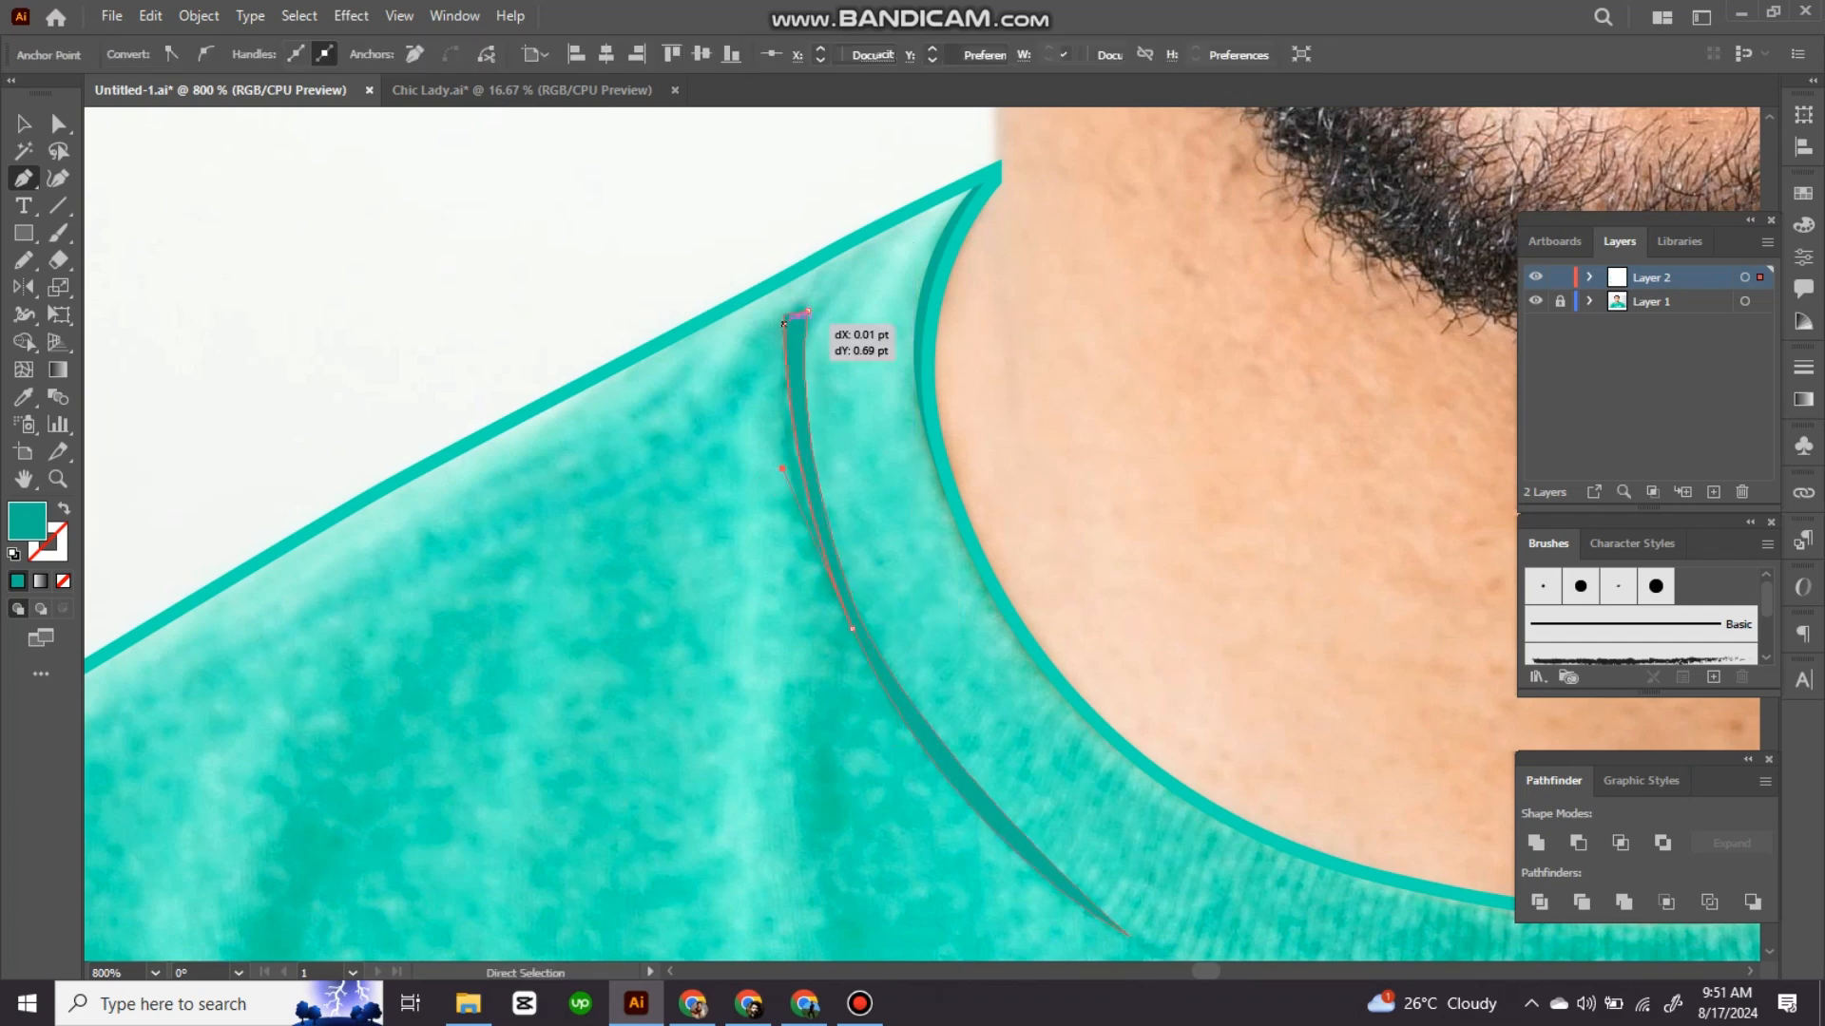
Step: Trace the seam shadow below the front of the collar band as a closed curved shape with the Pen tool
{"action": "key", "text": "ctrl+minus"}
{"action": "key", "text": "ctrl+minus"}
{"action": "left_click_drag", "start_coordinate": [1178, 570], "coordinate": [894, 469]}
{"action": "left_click", "coordinate": [825, 634]}
{"action": "left_click_drag", "start_coordinate": [1129, 584], "coordinate": [1285, 496]}
{"action": "left_click", "coordinate": [1306, 400]}
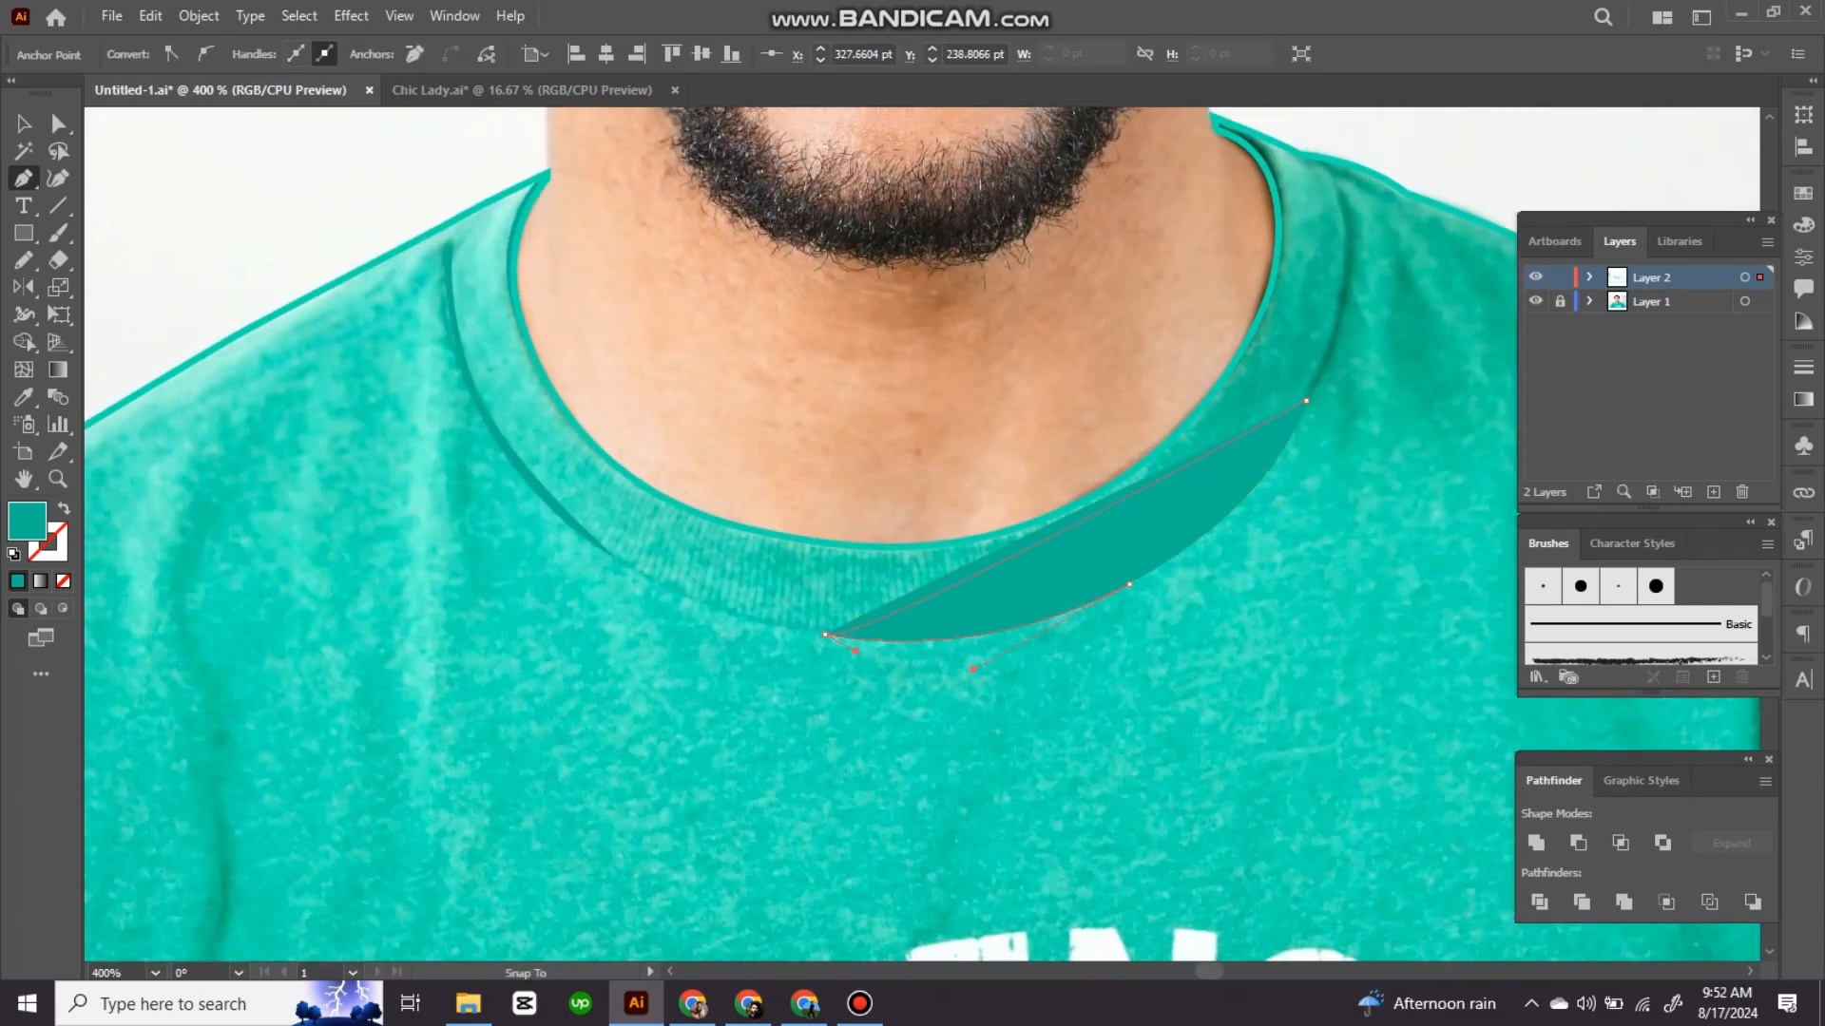
{"action": "left_click_drag", "start_coordinate": [1036, 275], "coordinate": [901, 515]}
{"action": "left_click", "coordinate": [1170, 396]}
{"action": "left_click_drag", "start_coordinate": [1209, 503], "coordinate": [1205, 553]}
{"action": "left_click", "coordinate": [1159, 656]}
Step: Draw the seam shadow up the right collar band to the shoulder and fill it with a sampled green
{"action": "key", "text": "ctrl+plus"}
{"action": "left_click_drag", "start_coordinate": [960, 457], "coordinate": [989, 610]}
{"action": "left_click_drag", "start_coordinate": [1037, 481], "coordinate": [1048, 425]}
{"action": "left_click_drag", "start_coordinate": [965, 295], "coordinate": [887, 289]}
{"action": "key", "text": "i"}
{"action": "left_click", "coordinate": [1043, 385]}
{"action": "left_click", "coordinate": [1056, 404]}
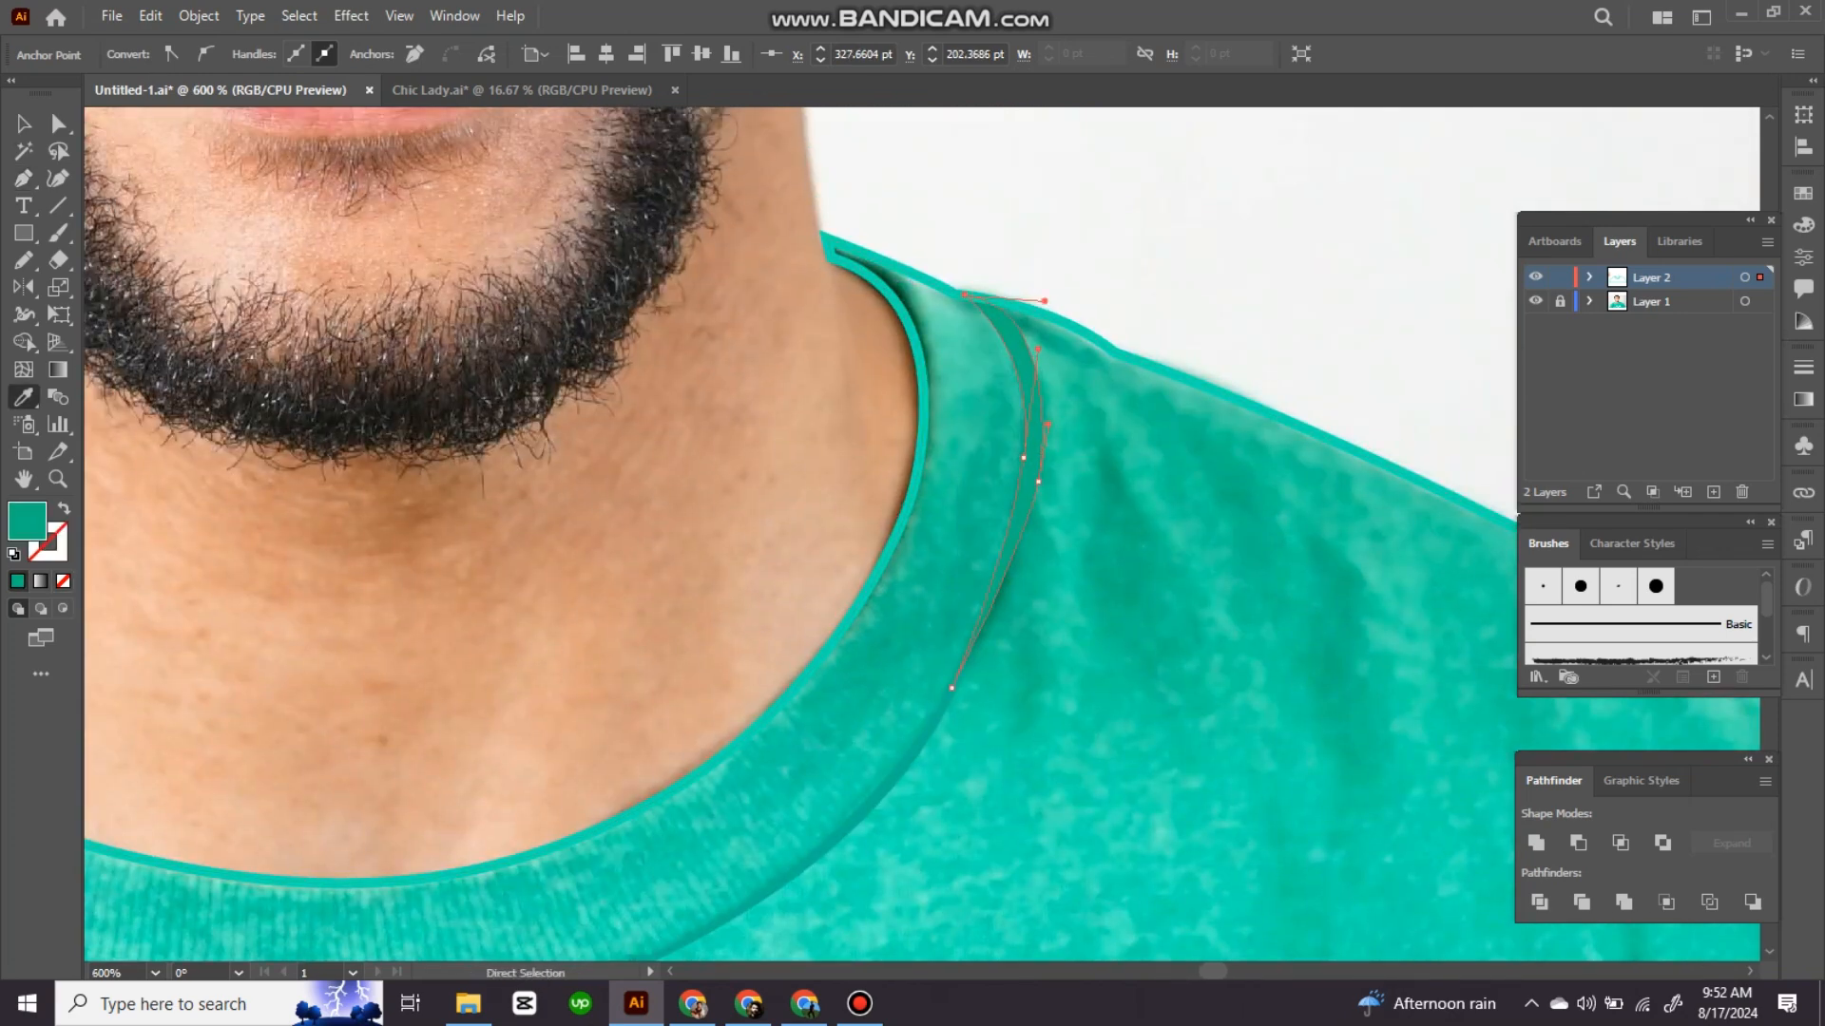
Step: Draw a narrow shadow along the right neckline edge and fill it with a darker green
{"action": "key", "text": "ctrl+shift+a"}
{"action": "left_click_drag", "start_coordinate": [979, 456], "coordinate": [1094, 521]}
{"action": "key", "text": "p"}
{"action": "left_click", "coordinate": [943, 312]}
{"action": "left_click_drag", "start_coordinate": [997, 628], "coordinate": [902, 817]}
{"action": "left_click_drag", "start_coordinate": [944, 311], "coordinate": [889, 280]}
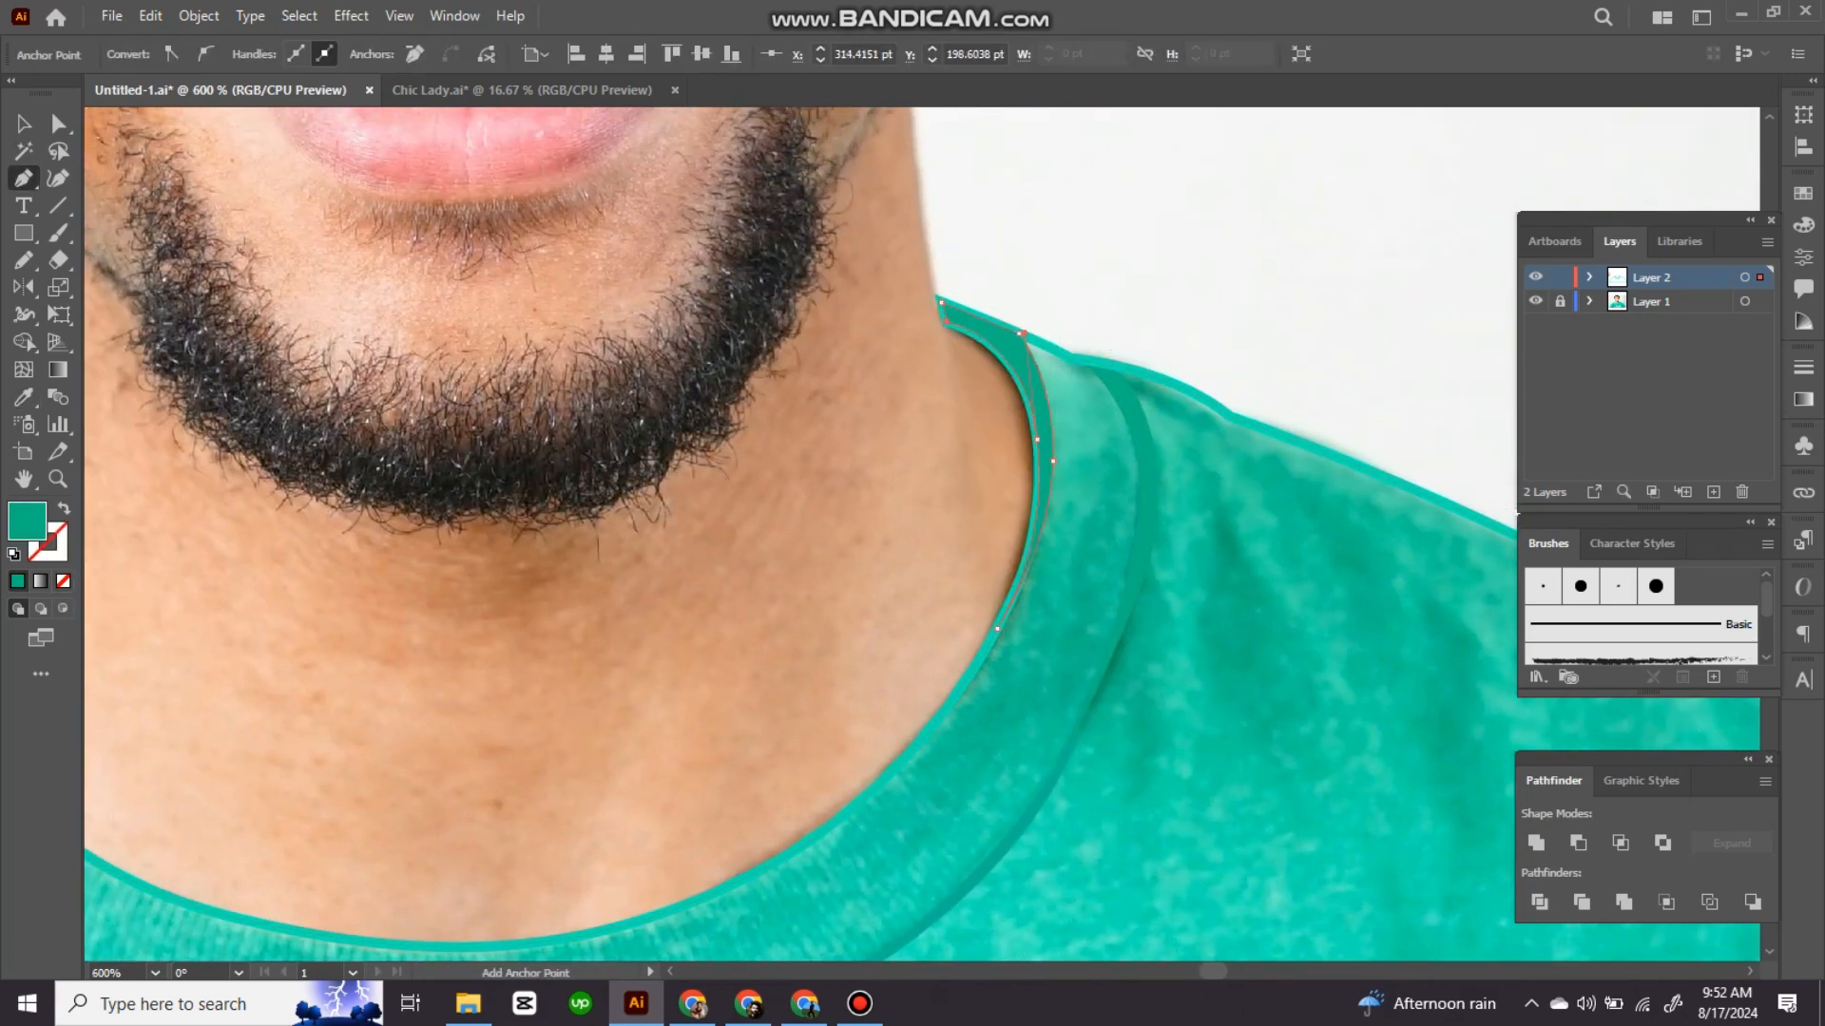
{"action": "double_click", "coordinate": [27, 521]}
{"action": "left_click", "coordinate": [1067, 383]}
{"action": "left_click", "coordinate": [1364, 243]}
Step: Draw a freehand fold shadow on the shirt beside the right collar, using the green sampled from the collar seam
{"action": "key", "text": "ctrl+minus"}
{"action": "left_click_drag", "start_coordinate": [1045, 589], "coordinate": [887, 498]}
{"action": "key", "text": "n"}
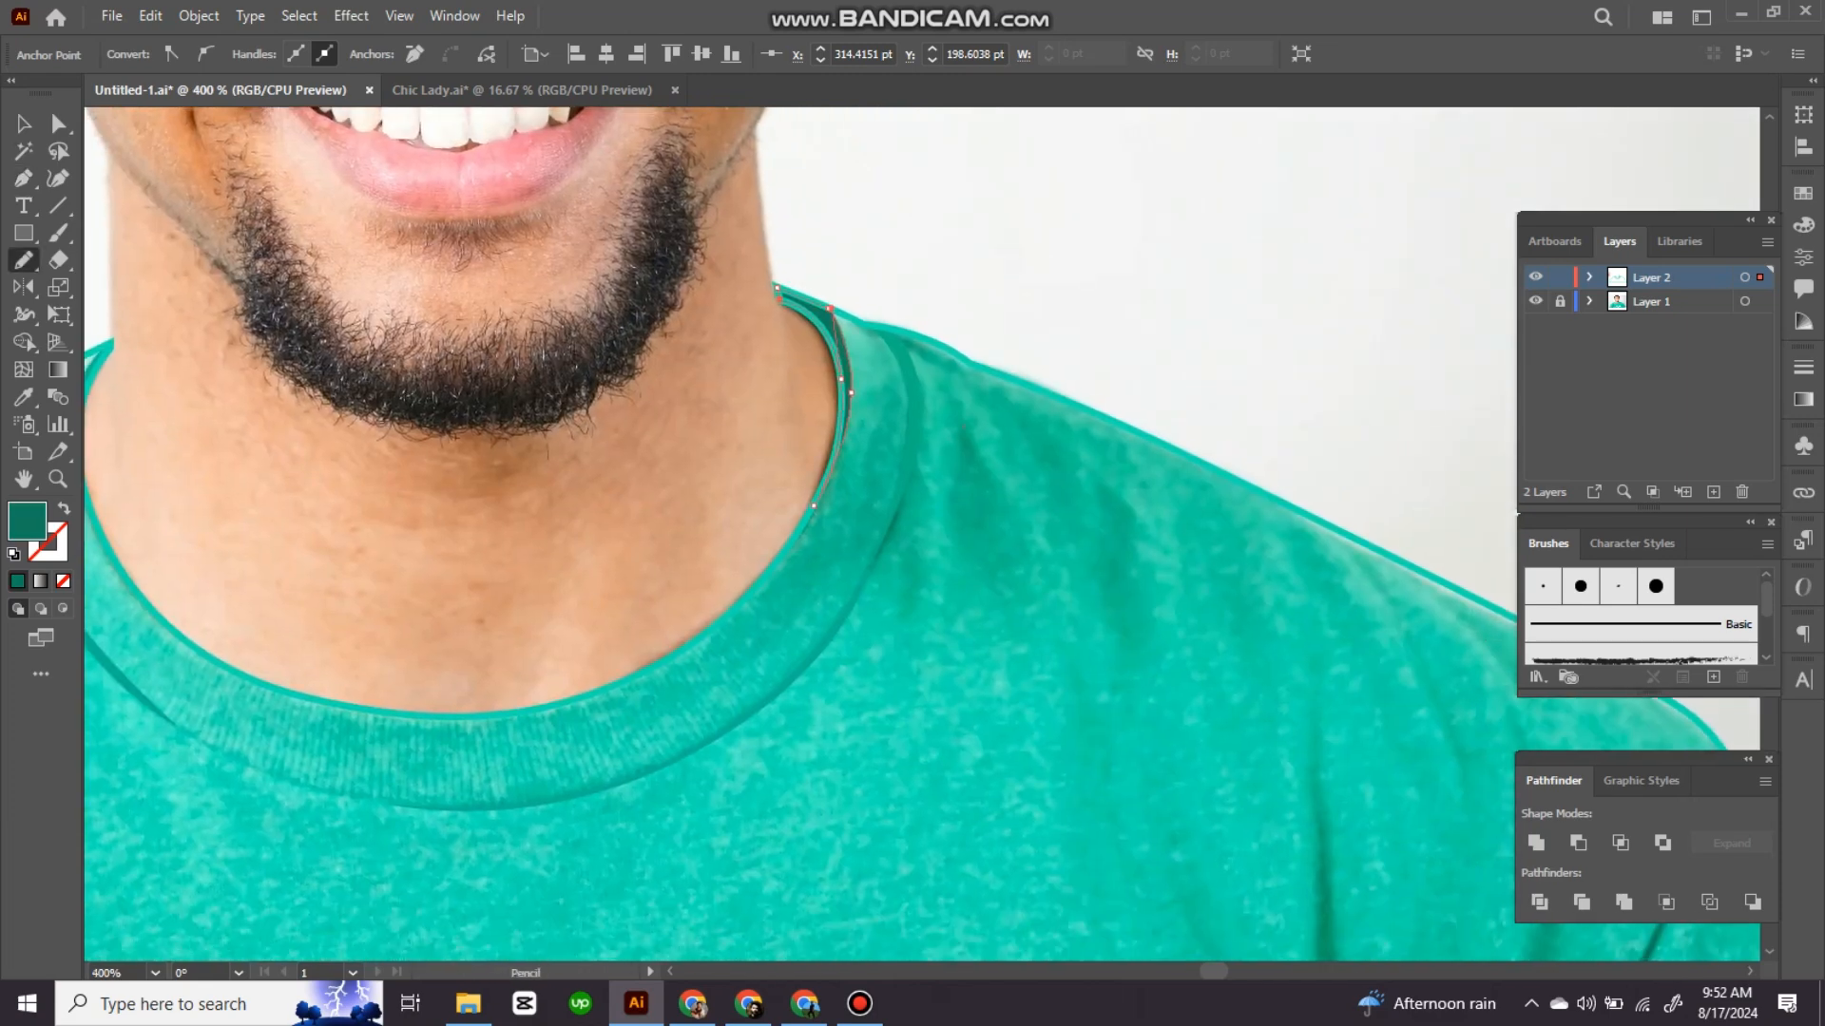
{"action": "key", "text": "i"}
{"action": "left_click", "coordinate": [914, 409]}
{"action": "key", "text": "ctrl+shift+a"}
{"action": "key", "text": "n"}
{"action": "left_click_drag", "start_coordinate": [977, 437], "coordinate": [973, 381]}
Step: Add more freehand fold shadows across the right shoulder and fill them with sampled greens
{"action": "key", "text": "i"}
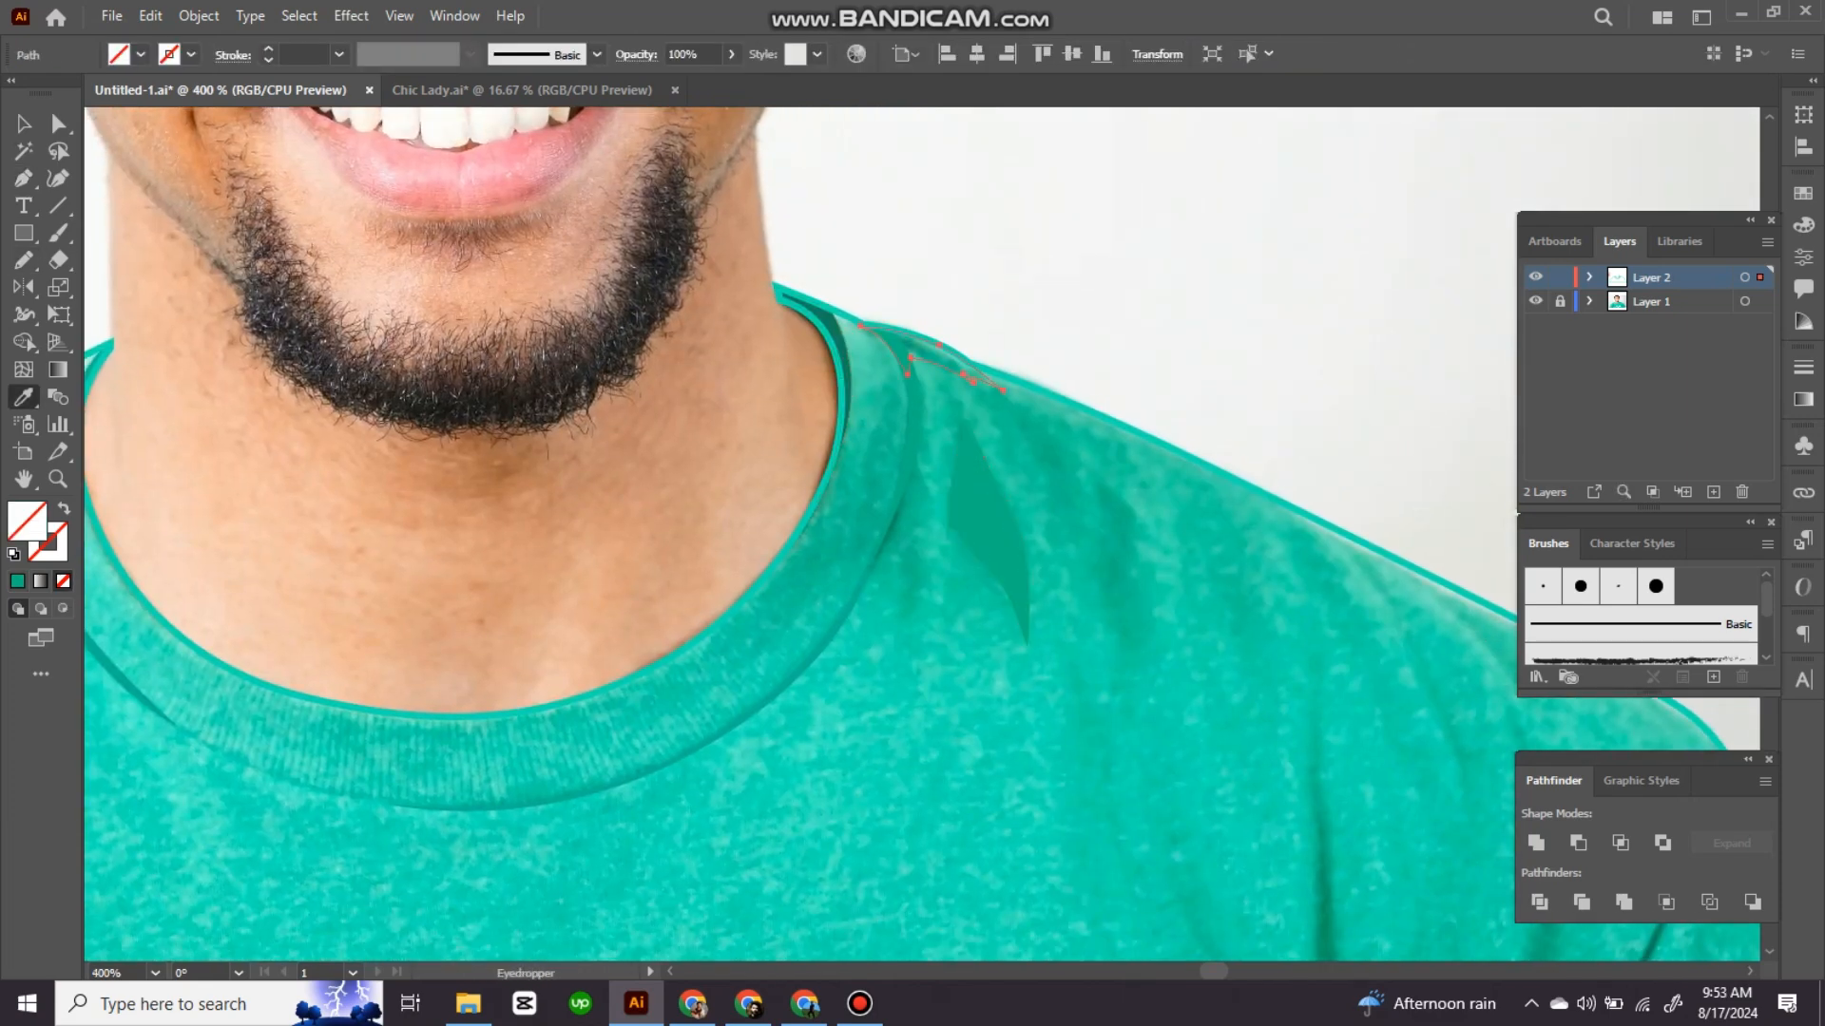
{"action": "left_click", "coordinate": [917, 392]}
{"action": "key", "text": "ctrl+shift+a"}
{"action": "key", "text": "n"}
{"action": "left_click_drag", "start_coordinate": [1048, 489], "coordinate": [998, 384]}
{"action": "key", "text": "i"}
{"action": "key", "text": "ctrl+shift+a"}
{"action": "key", "text": "n"}
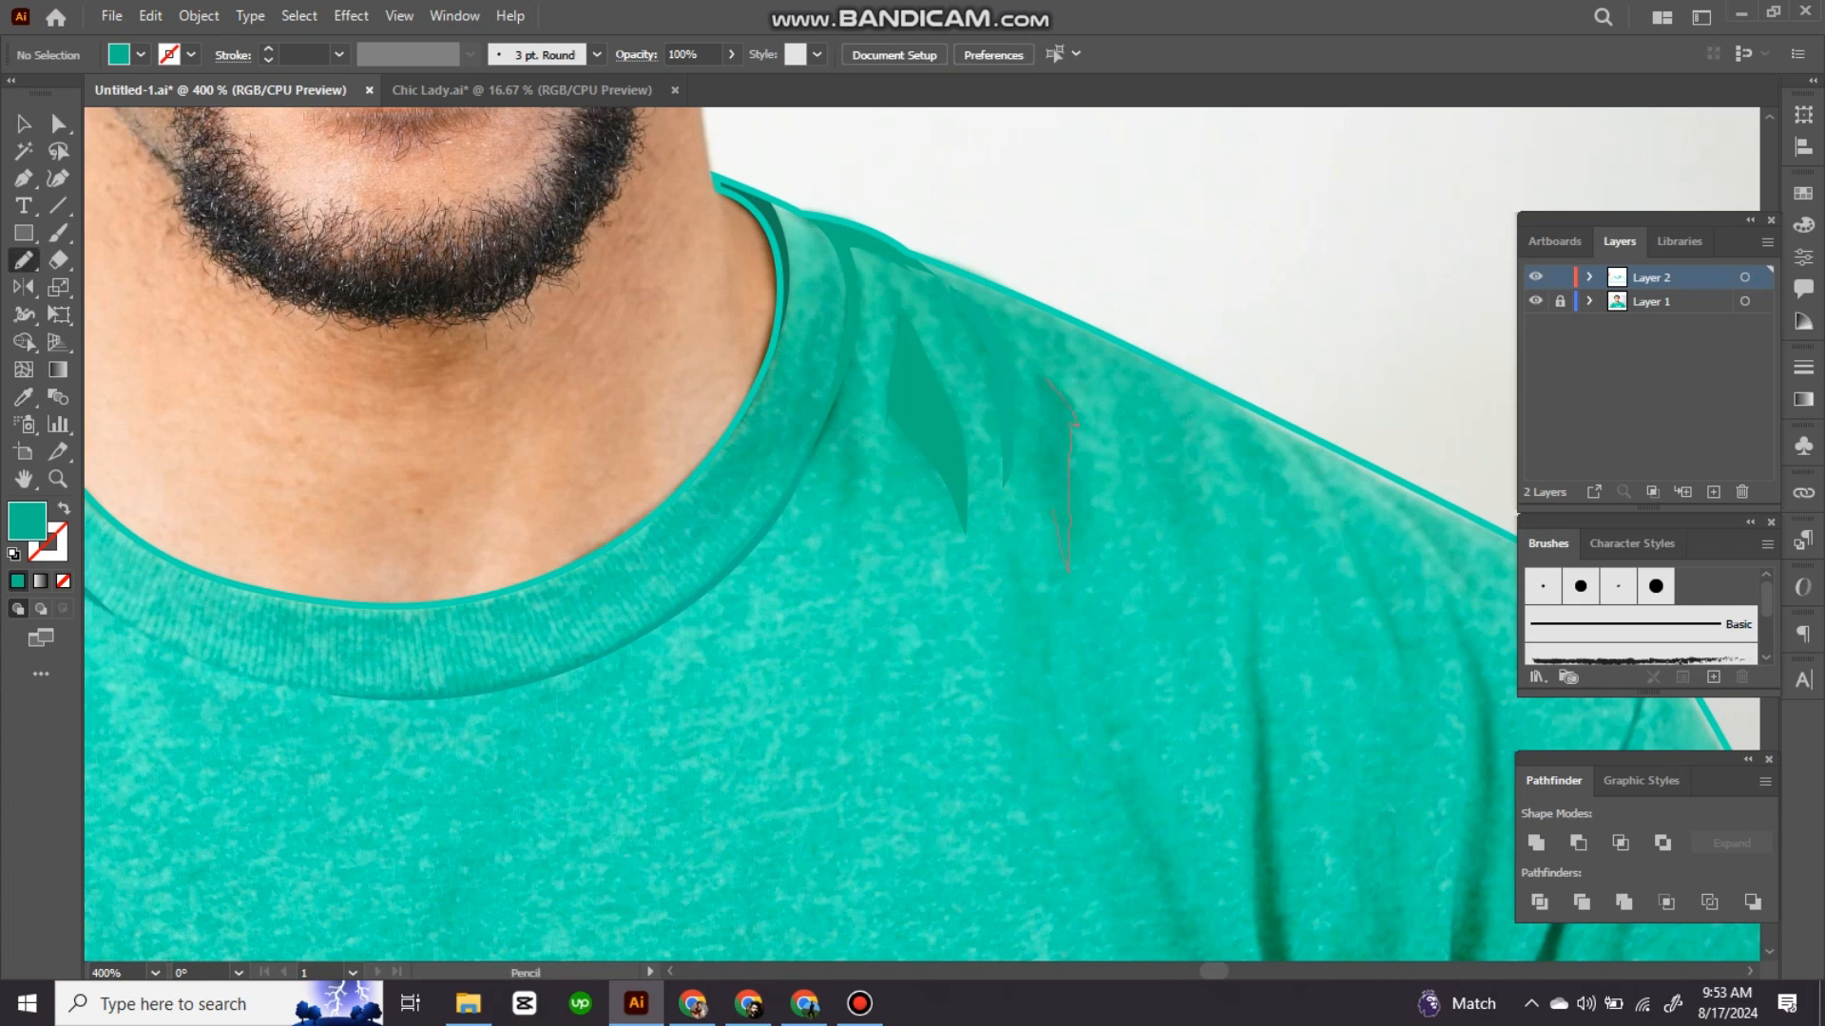
{"action": "key", "text": "i"}
{"action": "left_click", "coordinate": [1058, 477]}
{"action": "left_click_drag", "start_coordinate": [1075, 429], "coordinate": [1228, 508]}
Step: Shade the right collar band with a freehand shape filled with a sampled green
{"action": "key", "text": "n"}
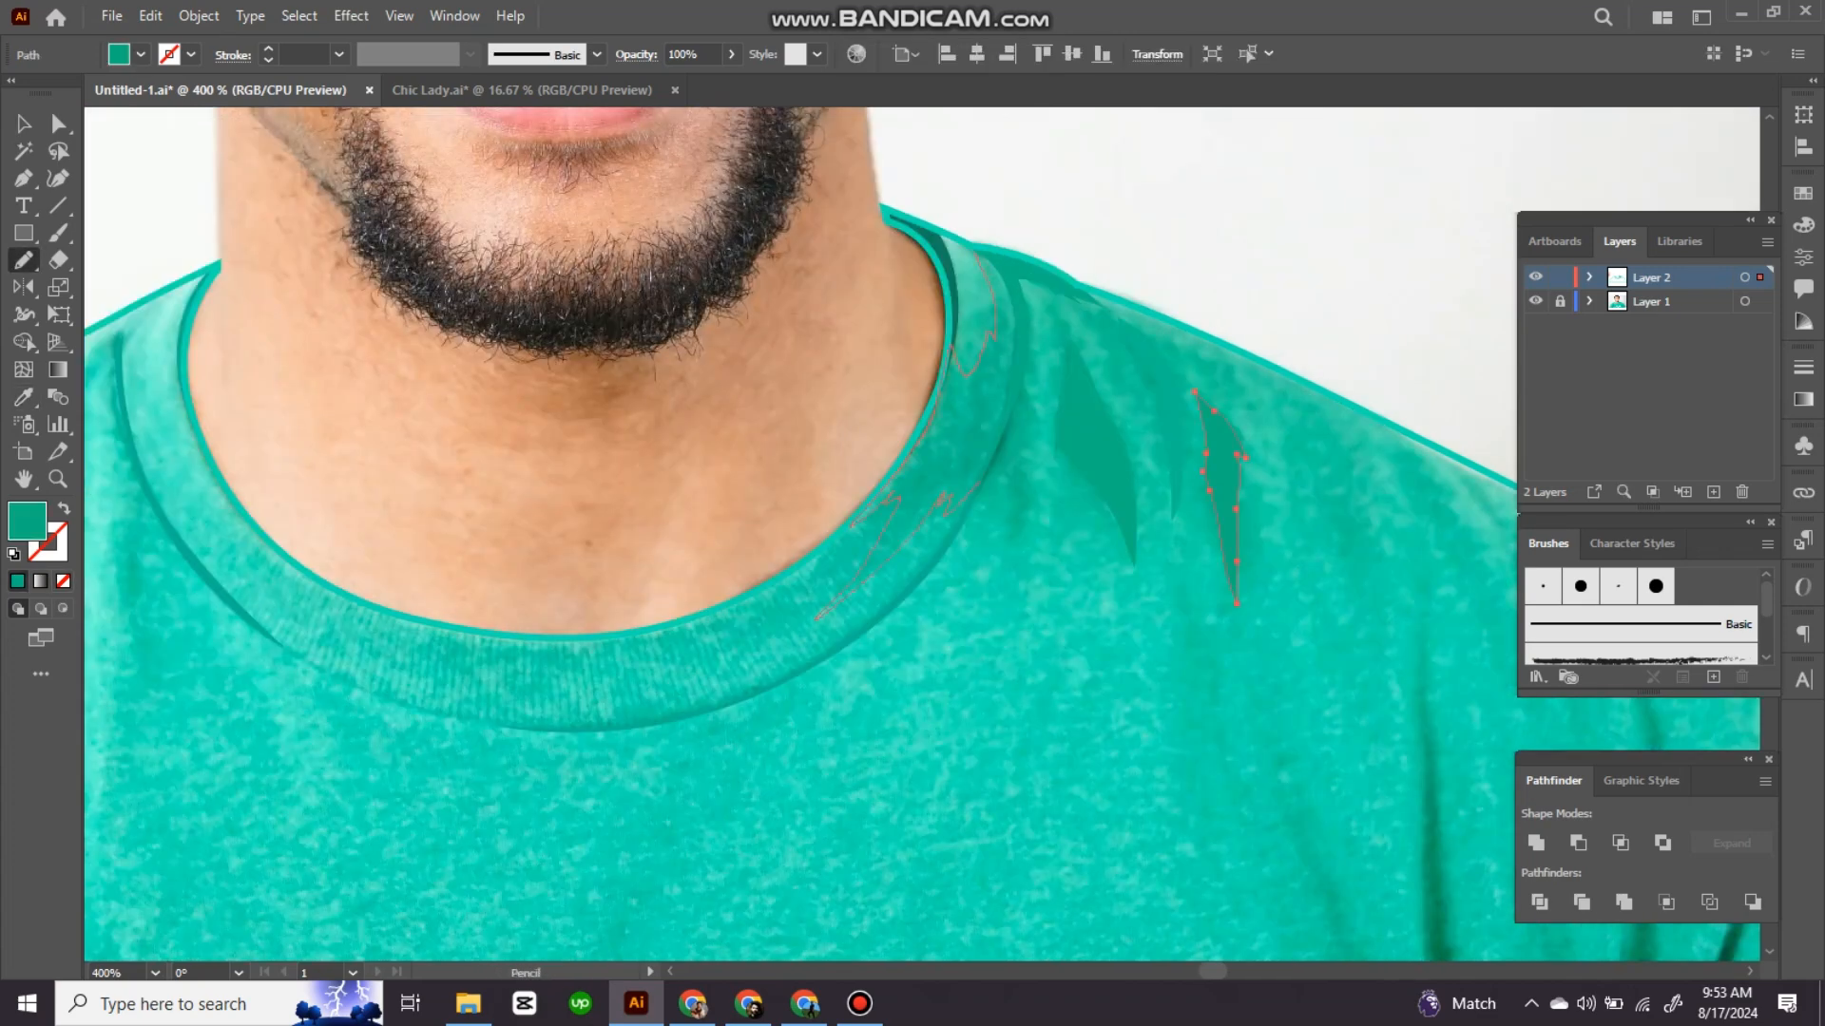
{"action": "left_click_drag", "start_coordinate": [979, 485], "coordinate": [977, 255]}
{"action": "key", "text": "i"}
{"action": "left_click", "coordinate": [989, 428]}
{"action": "left_click_drag", "start_coordinate": [988, 427], "coordinate": [1726, 444]}
Step: Draw a freehand shading shape on the left collar area and fill it with a sampled color
{"action": "key", "text": "n"}
{"action": "mouse_move", "coordinate": [896, 323]}
{"action": "left_mouse_down"}
{"action": "mouse_move", "coordinate": [875, 377]}
{"action": "mouse_move", "coordinate": [898, 323]}
{"action": "left_mouse_up"}
{"action": "key", "text": "i"}
{"action": "left_click", "coordinate": [903, 380]}
{"action": "left_click", "coordinate": [936, 454]}
{"action": "key", "text": "ctrl+shift+a"}
Step: Draw a freehand fold shadow along the left collar seam and fill it with a sampled green
{"action": "left_click_drag", "start_coordinate": [905, 537], "coordinate": [932, 354]}
{"action": "key", "text": "n"}
{"action": "left_click_drag", "start_coordinate": [919, 349], "coordinate": [932, 540]}
{"action": "key", "text": "i"}
{"action": "left_click", "coordinate": [926, 375]}
{"action": "left_click_drag", "start_coordinate": [931, 353], "coordinate": [969, 322]}
{"action": "key", "text": "ctrl+shift+a"}
Step: Draw a long freehand highlight down the shirt beside the left collar seam, filled with light turquoise
{"action": "key", "text": "ctrl+minus"}
{"action": "key", "text": "n"}
{"action": "left_click_drag", "start_coordinate": [947, 247], "coordinate": [944, 362]}
{"action": "left_click_drag", "start_coordinate": [962, 226], "coordinate": [947, 247]}
{"action": "key", "text": "i"}
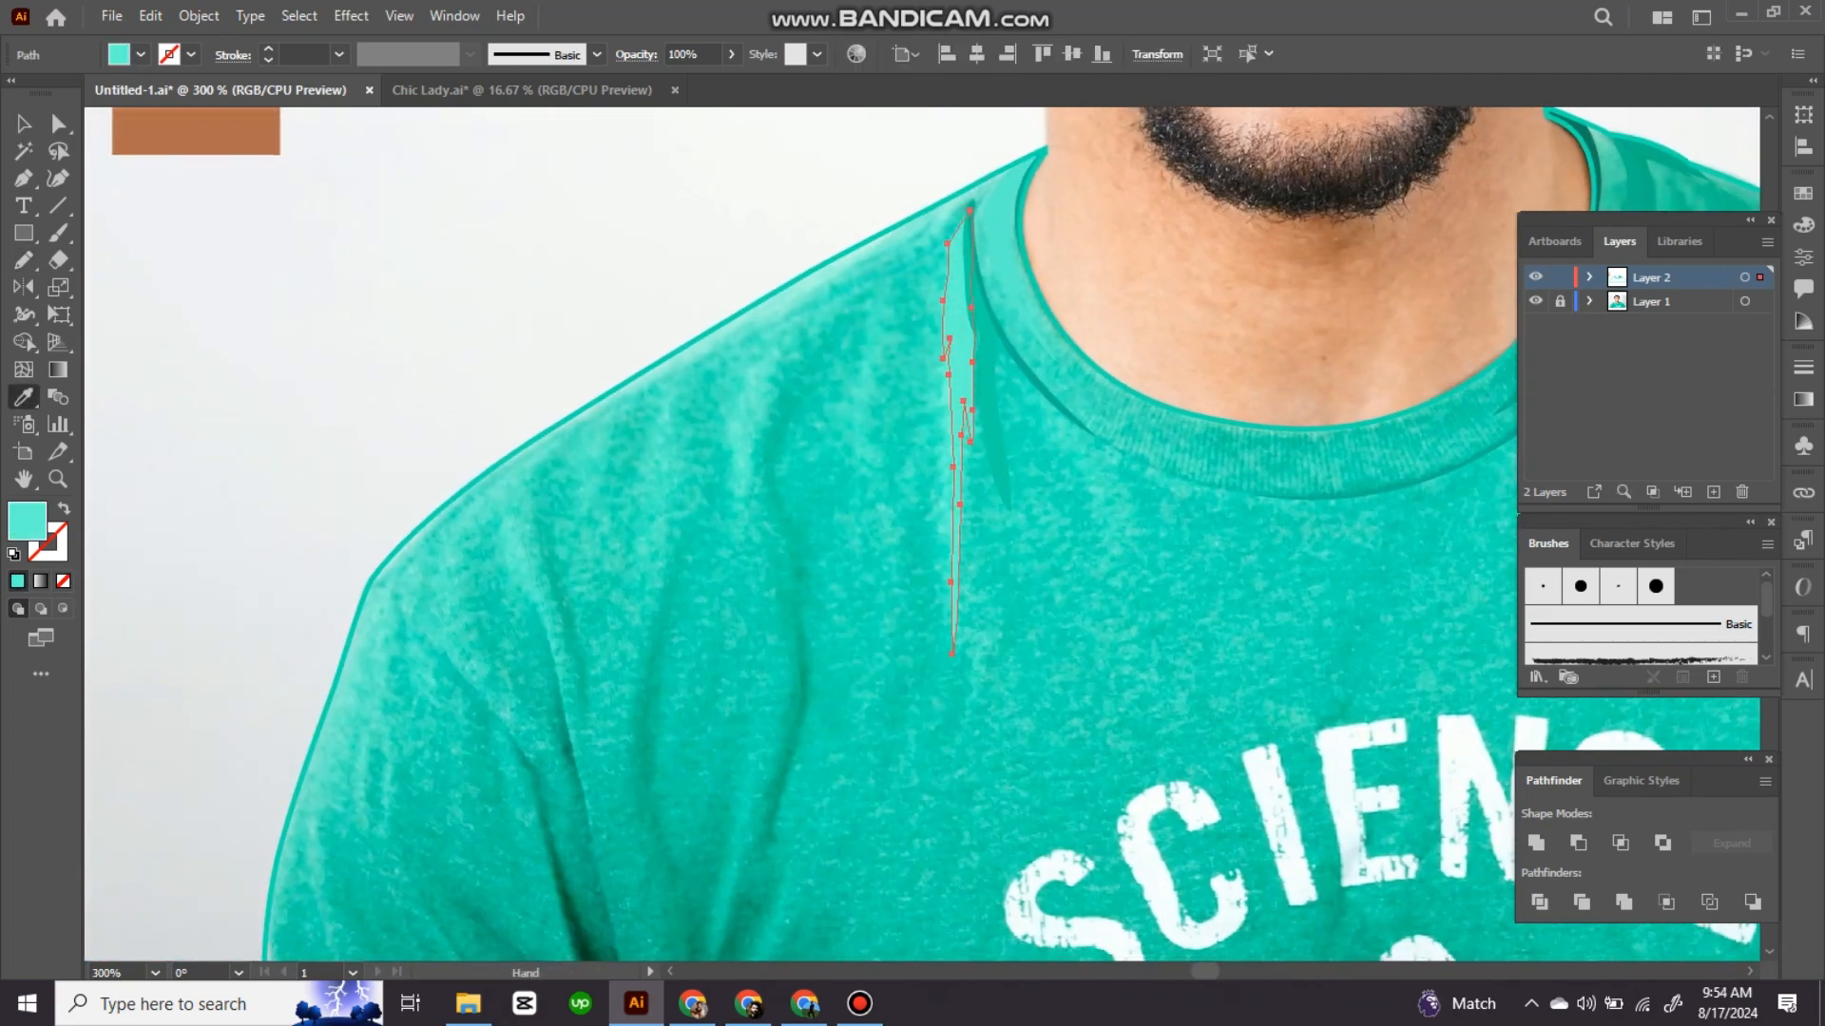
Step: Draw the pointed fold shadows at the shirt's lower left edge with the Pen tool, filled with a sampled dark green
{"action": "left_click_drag", "start_coordinate": [666, 712], "coordinate": [975, 436]}
{"action": "key", "text": "ctrl+plus"}
{"action": "key", "text": "ctrl+plus"}
{"action": "key", "text": "p"}
{"action": "left_click", "coordinate": [1032, 700]}
{"action": "left_click", "coordinate": [1113, 699]}
{"action": "left_click", "coordinate": [1071, 534]}
{"action": "left_click", "coordinate": [1081, 678]}
{"action": "left_click", "coordinate": [1051, 667]}
{"action": "left_click", "coordinate": [928, 306]}
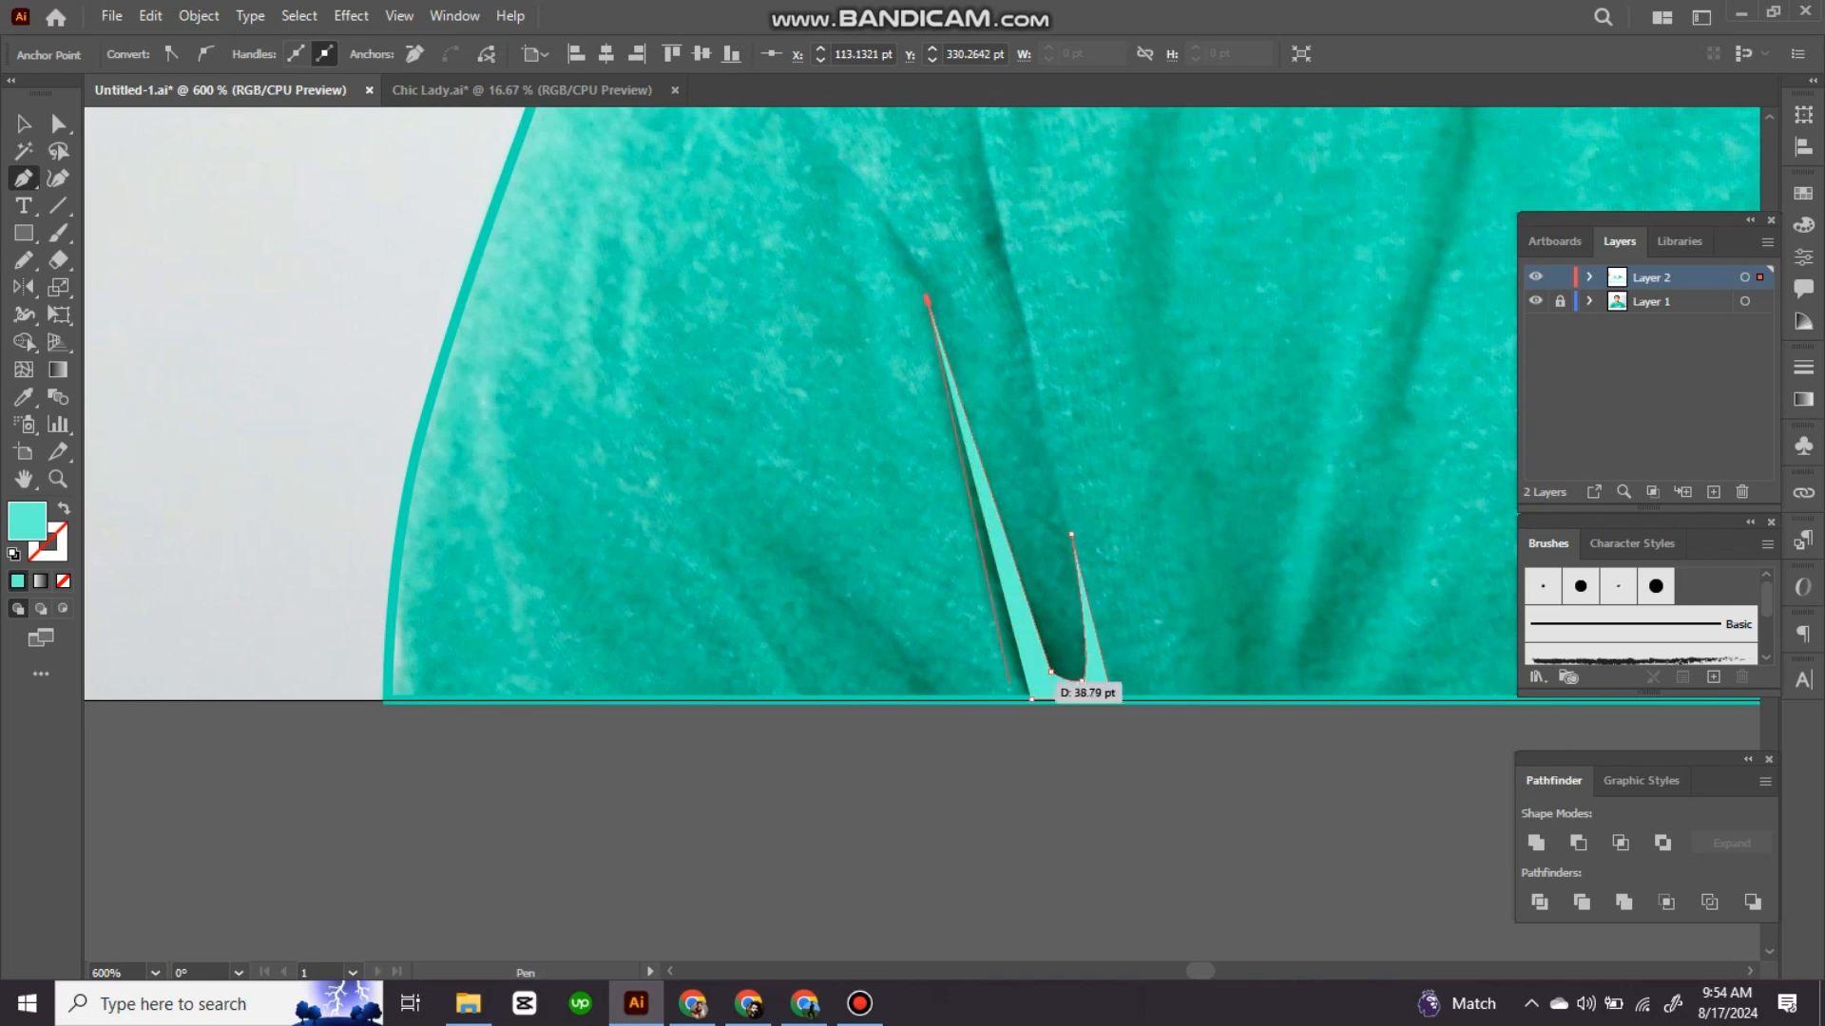
{"action": "left_click", "coordinate": [1014, 700]}
{"action": "left_click", "coordinate": [1032, 699]}
{"action": "key", "text": "shift+x"}
{"action": "key", "text": "i"}
{"action": "left_click", "coordinate": [1017, 623]}
Step: Trace the wide fold beside the SCIENCE lettering at the shirt's lower edge and fill it with a sampled darker green
{"action": "scroll", "coordinate": [1175, 564], "scroll_direction": "up", "scroll_amount": 4}
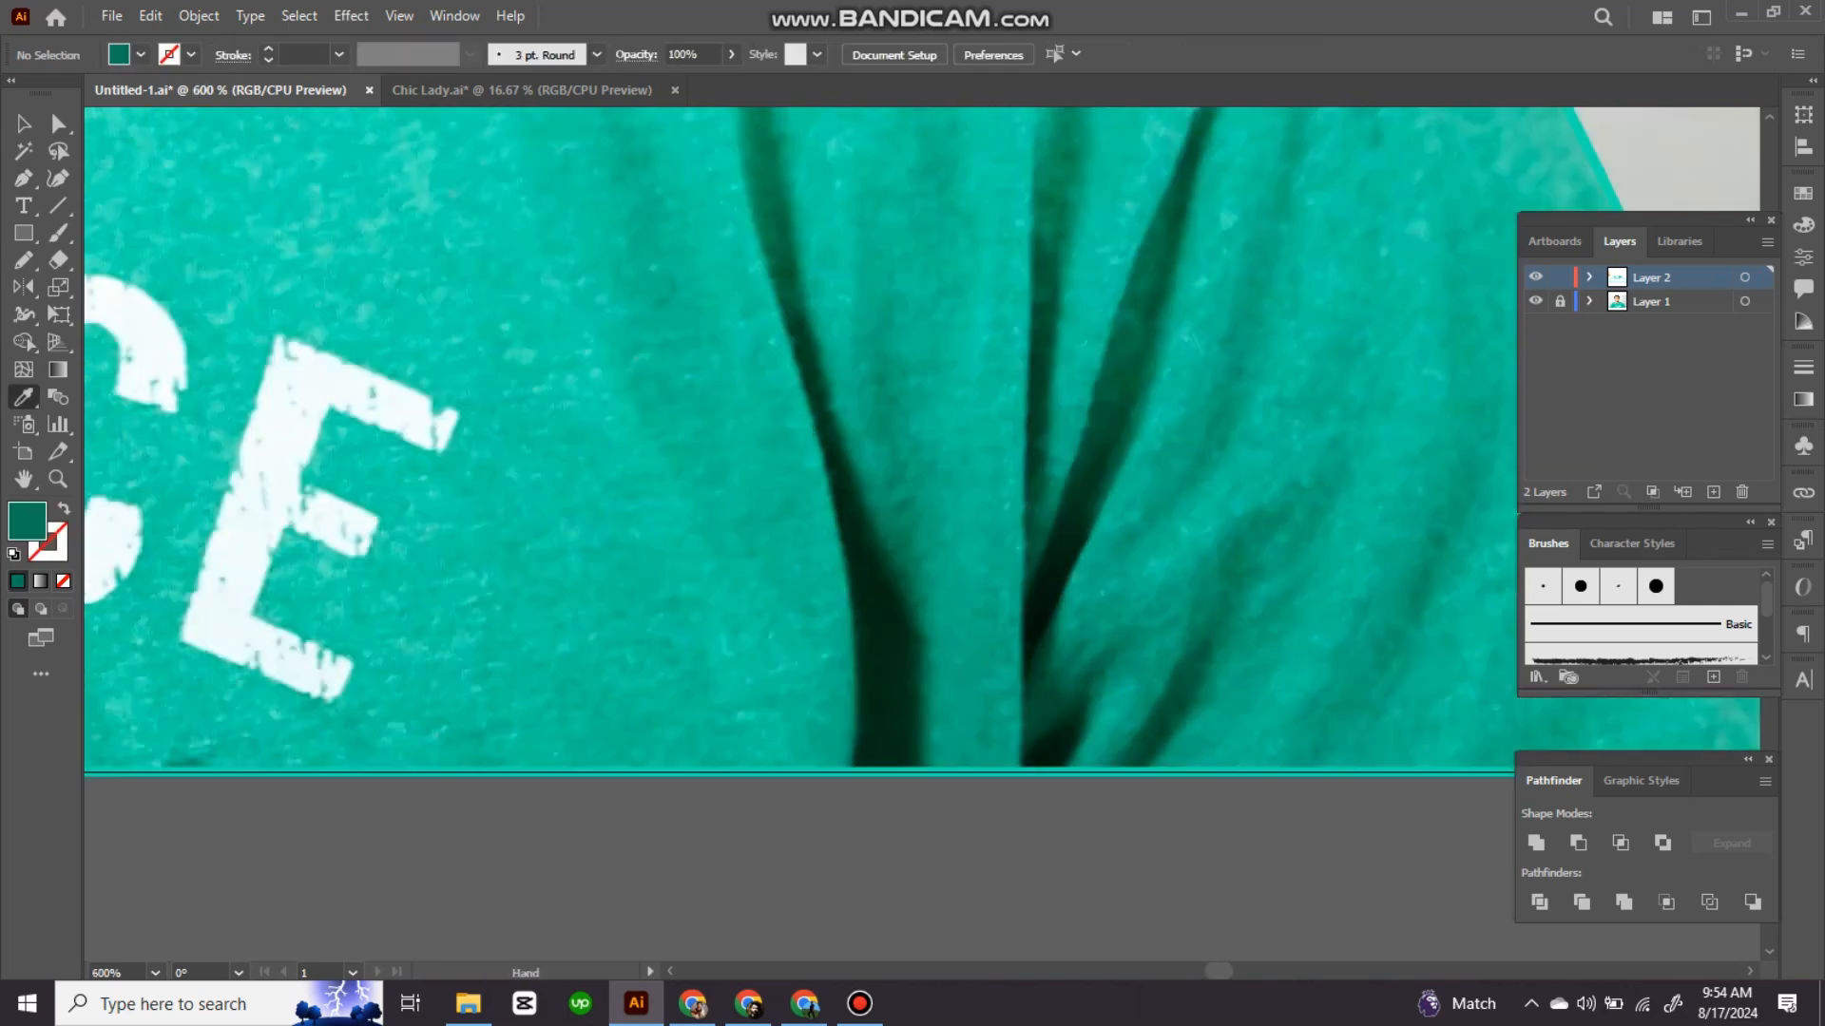
{"action": "key", "text": "p"}
{"action": "left_click", "coordinate": [941, 761]}
{"action": "mouse_move", "coordinate": [941, 592]}
{"action": "left_mouse_down"}
{"action": "mouse_move", "coordinate": [929, 521]}
{"action": "mouse_move", "coordinate": [973, 611]}
{"action": "left_mouse_up"}
{"action": "left_click", "coordinate": [888, 419]}
{"action": "left_click", "coordinate": [985, 710]}
{"action": "left_click", "coordinate": [919, 711]}
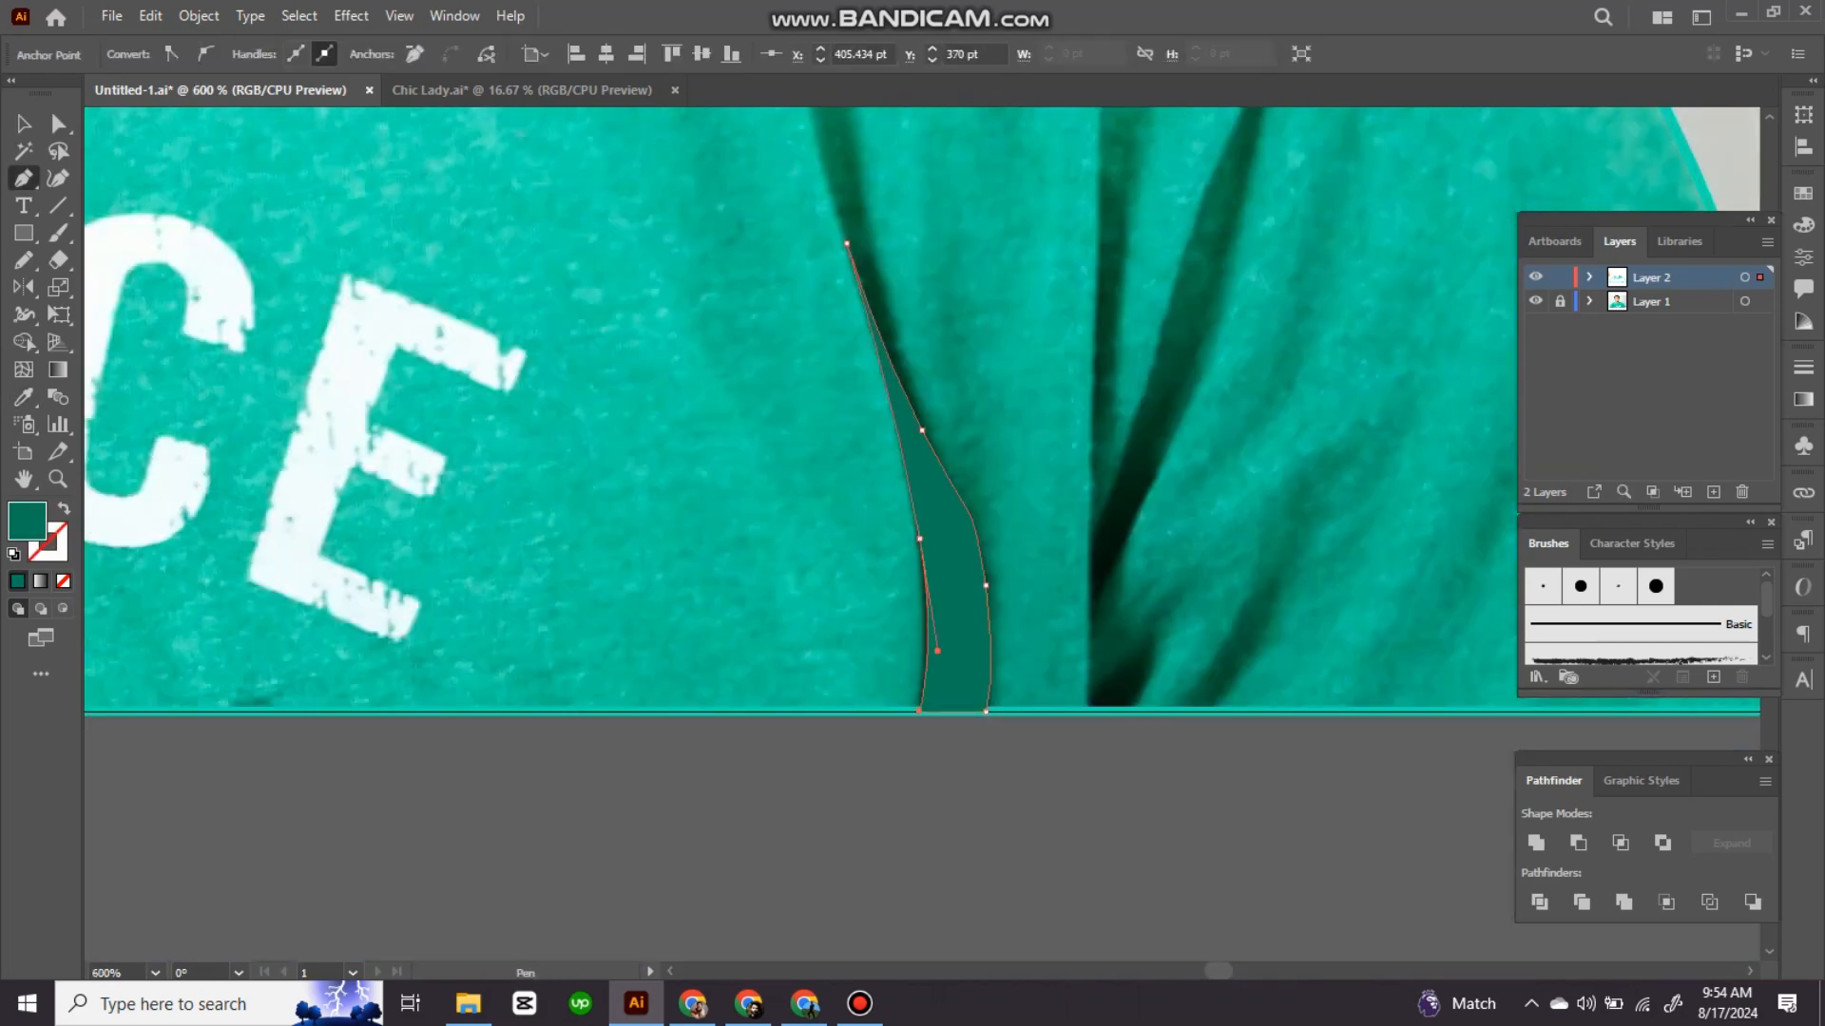
{"action": "key", "text": "i"}
{"action": "left_click", "coordinate": [893, 348]}
{"action": "left_click", "coordinate": [867, 262]}
Step: Draw a tapering shape that extends the dark fold beside the lettering upward
{"action": "left_click_drag", "start_coordinate": [940, 426], "coordinate": [1010, 579]}
{"action": "key", "text": "p"}
{"action": "left_click", "coordinate": [998, 695]}
{"action": "left_click", "coordinate": [996, 600]}
{"action": "left_click_drag", "start_coordinate": [1008, 416], "coordinate": [1057, 516]}
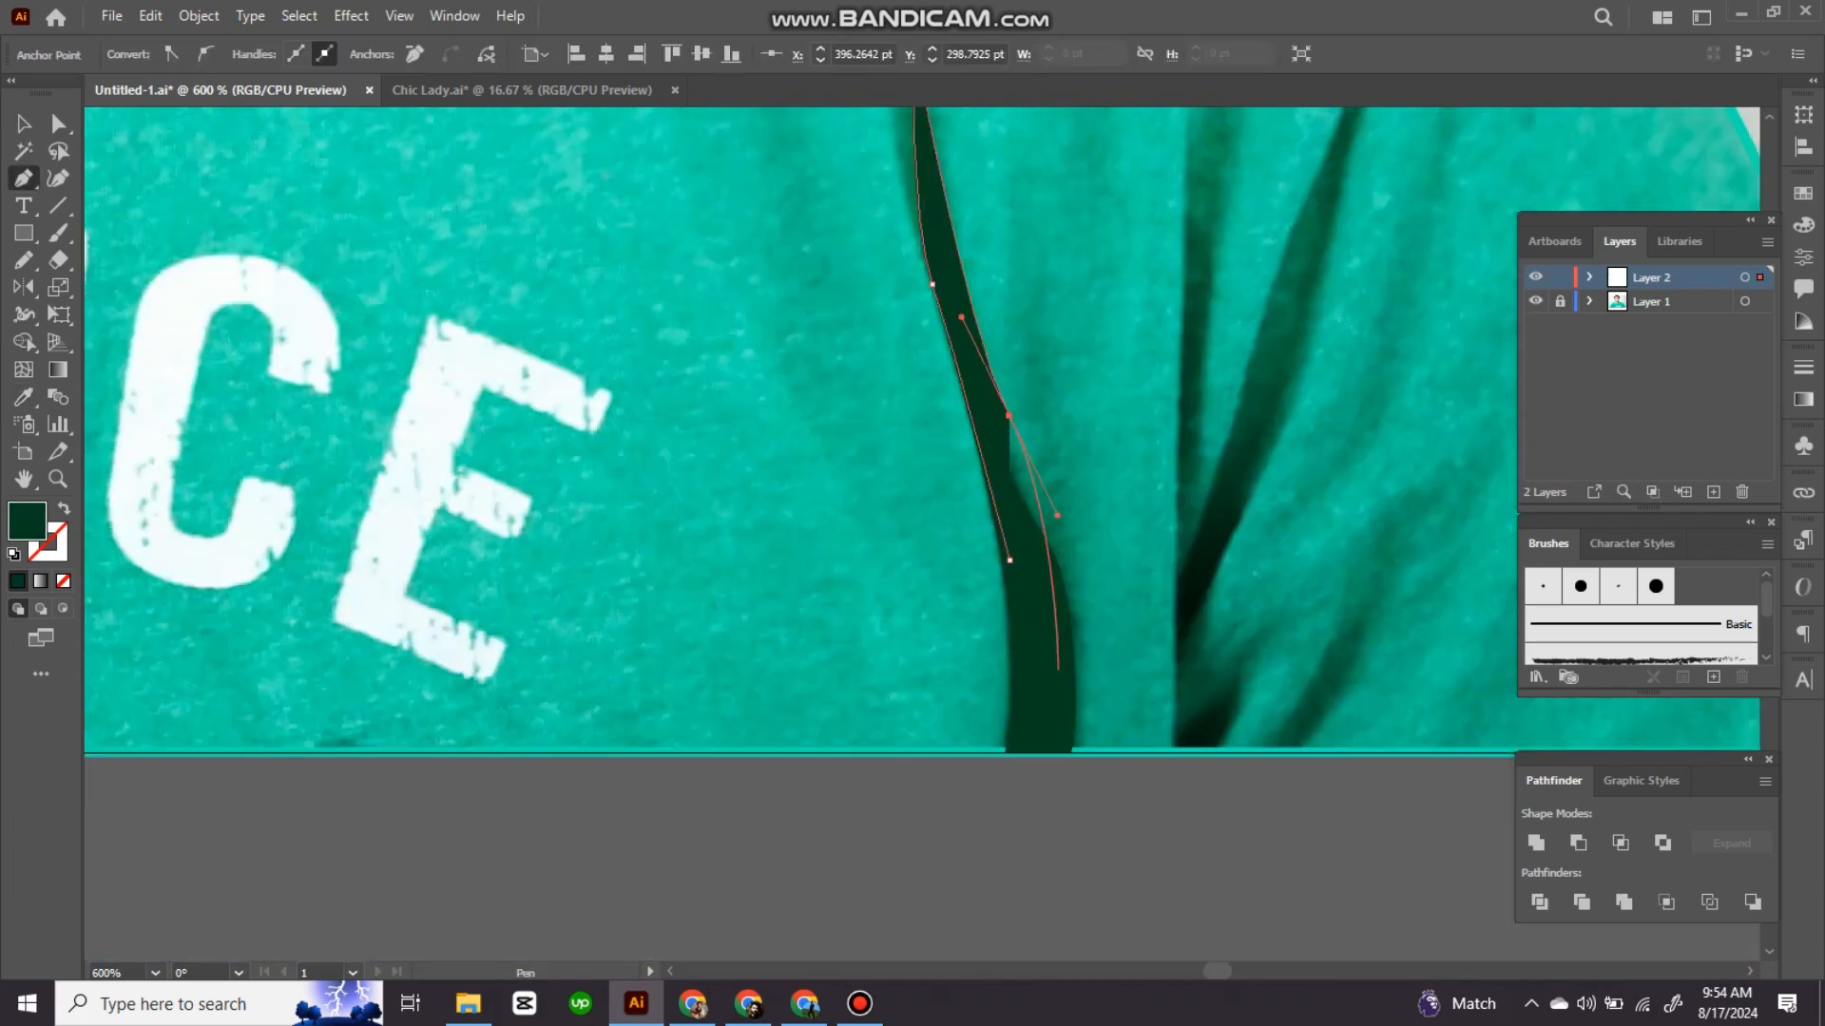
{"action": "left_click", "coordinate": [1058, 671]}
{"action": "left_click", "coordinate": [1030, 672]}
{"action": "left_click", "coordinate": [1009, 561]}
Step: Sample a medium dark green and trace the thin upper part of the fold beside the lettering with the Pen tool
{"action": "key", "text": "i"}
{"action": "left_click", "coordinate": [1199, 380]}
{"action": "key", "text": "p"}
{"action": "left_click", "coordinate": [938, 709]}
{"action": "left_click_drag", "start_coordinate": [892, 497], "coordinate": [892, 399]}
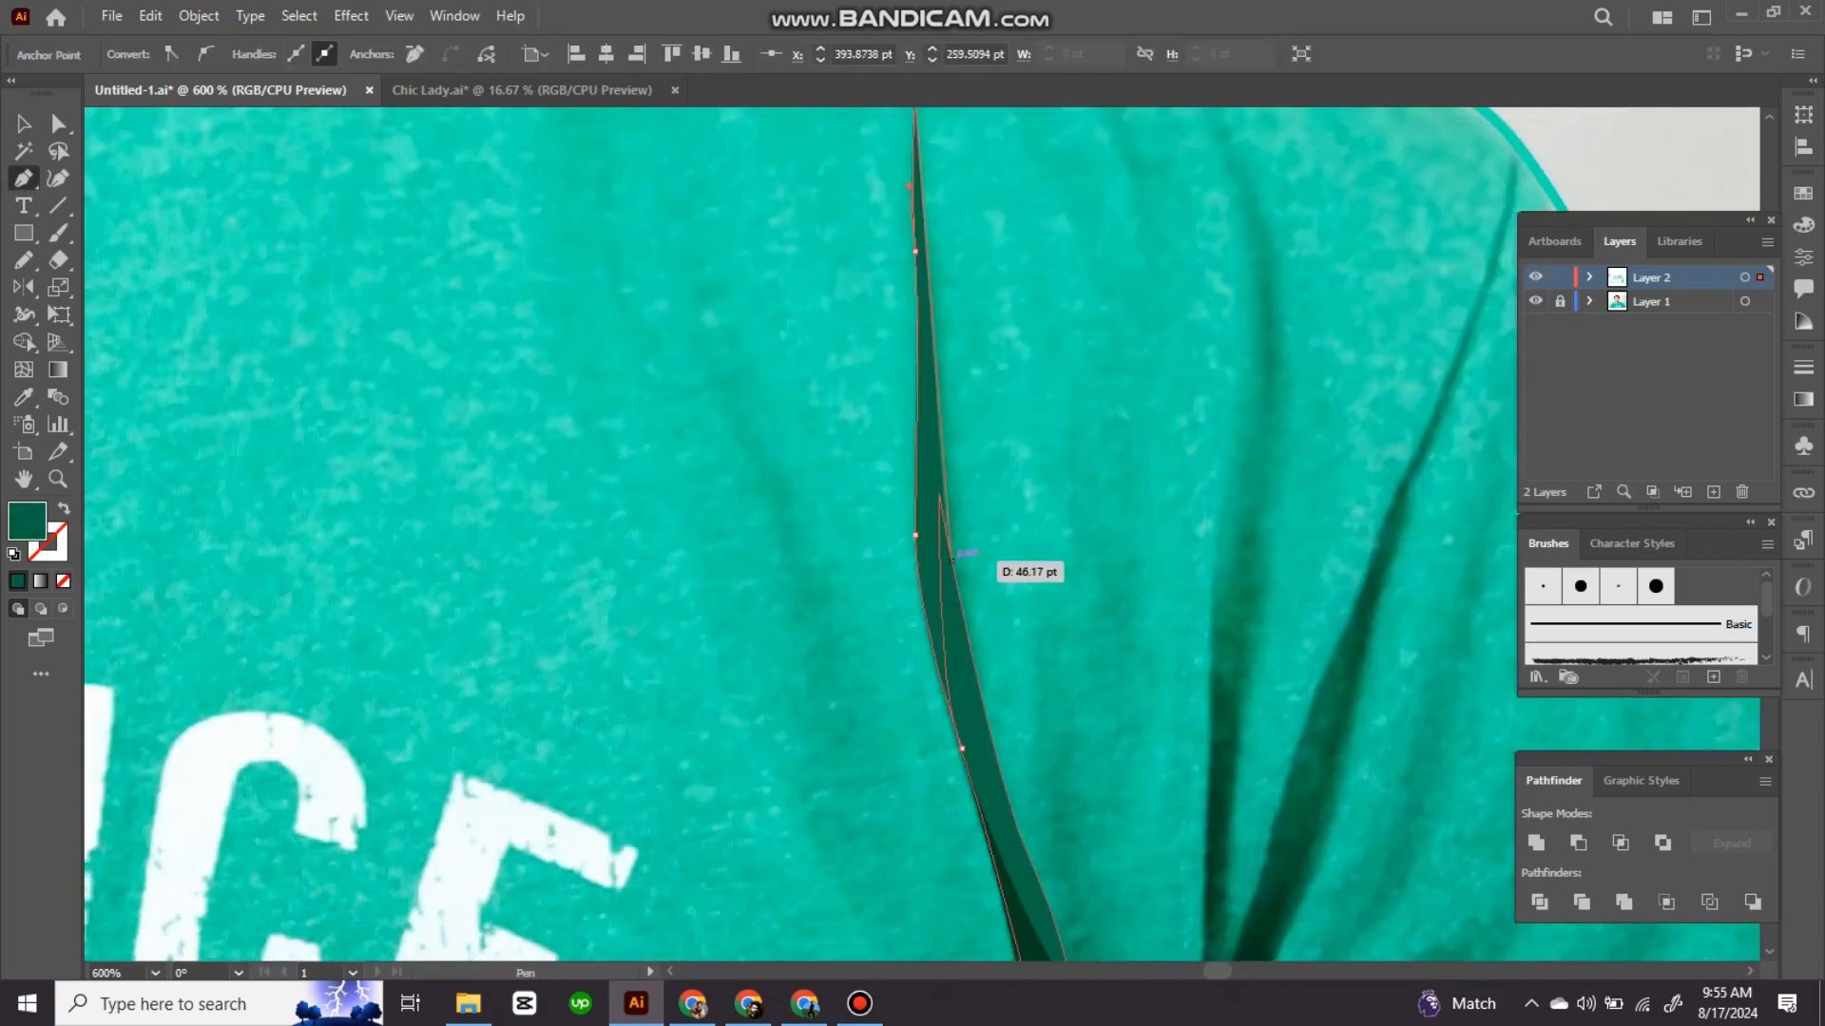
{"action": "left_click", "coordinate": [951, 561]}
{"action": "left_click", "coordinate": [998, 811]}
{"action": "left_click", "coordinate": [962, 749]}
Step: Draw a small wedge-shaped shadow at the base of the diagonal fold near the shirt's lower edge, using a sampled dark green
{"action": "key", "text": "i"}
{"action": "left_click", "coordinate": [1031, 741]}
{"action": "key", "text": "p"}
{"action": "left_click", "coordinate": [1068, 742]}
{"action": "left_click_drag", "start_coordinate": [1140, 670], "coordinate": [1072, 684]}
{"action": "key", "text": "i"}
{"action": "left_click", "coordinate": [1083, 608]}
Step: Trace the diagonal fold rising toward the right sleeve and fill it with the medium dark green from the neighboring fold
{"action": "key", "text": "p"}
{"action": "left_click", "coordinate": [1060, 727]}
{"action": "left_click", "coordinate": [1059, 654]}
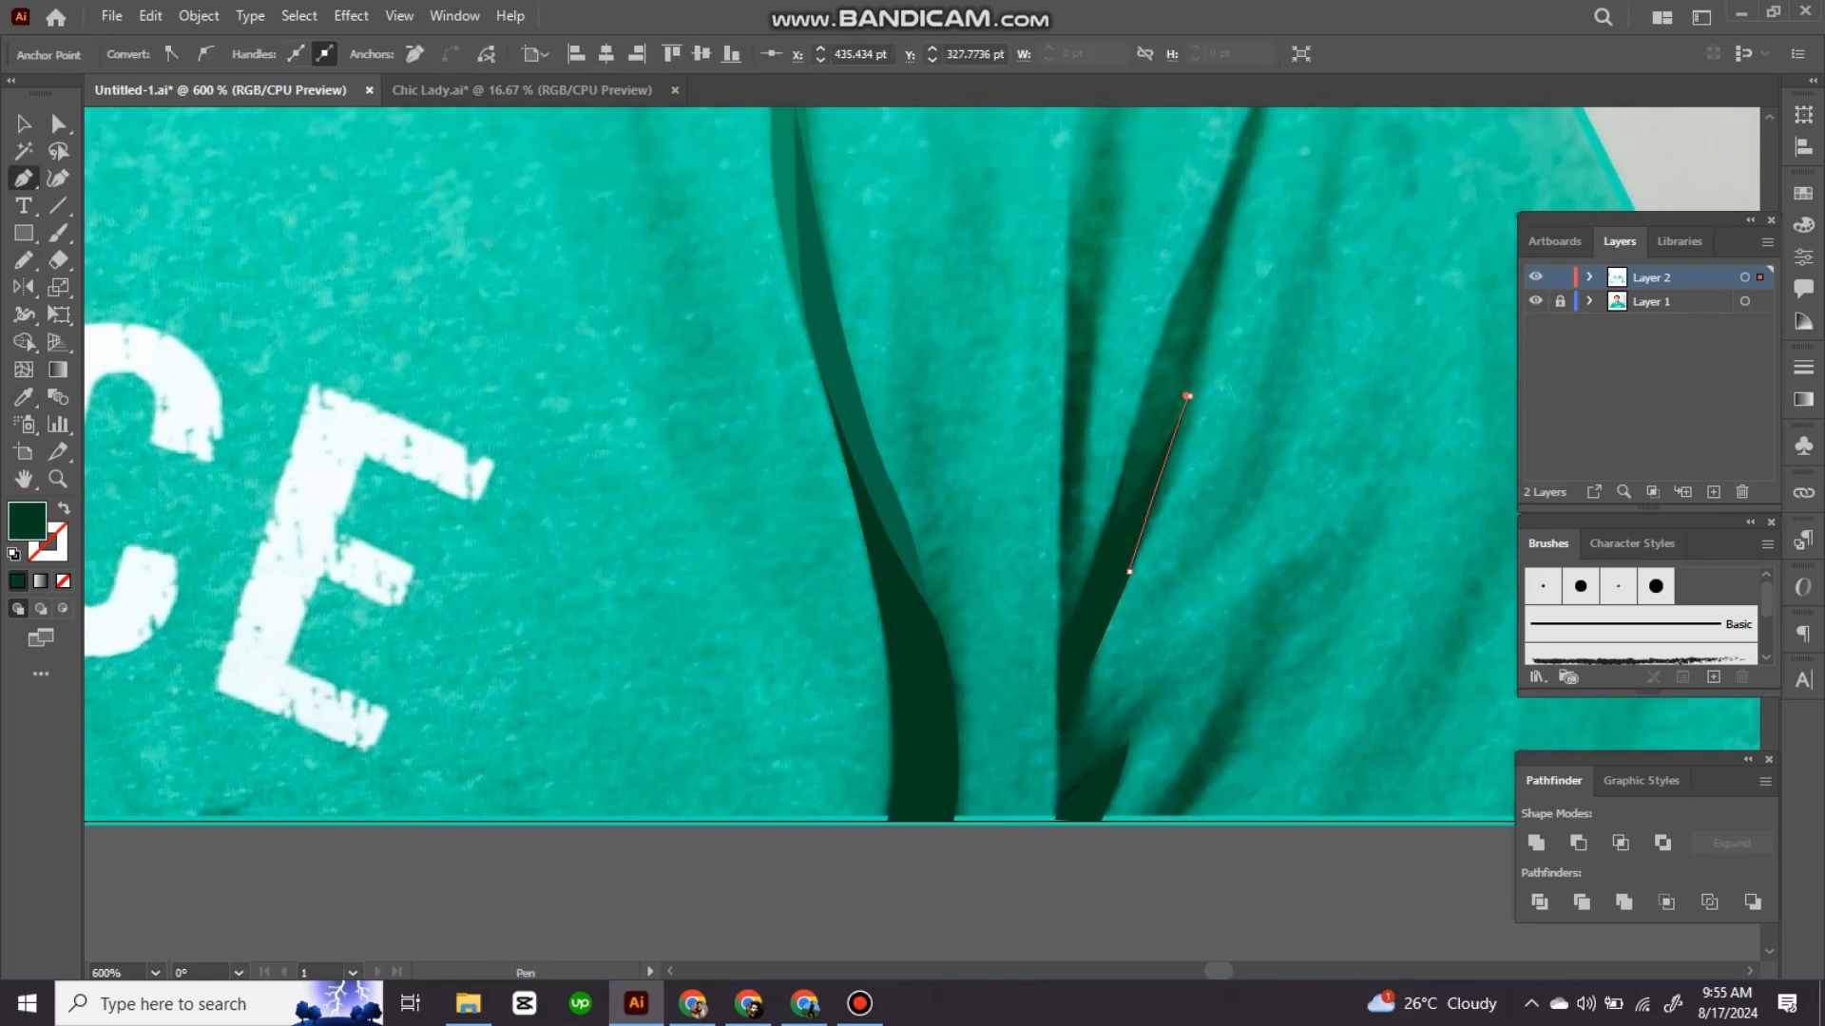
{"action": "left_click_drag", "start_coordinate": [1207, 285], "coordinate": [1153, 615]}
{"action": "left_click_drag", "start_coordinate": [1203, 473], "coordinate": [1152, 542]}
{"action": "left_click", "coordinate": [1201, 443]}
{"action": "left_click_drag", "start_coordinate": [1178, 313], "coordinate": [1162, 605]}
{"action": "left_click_drag", "start_coordinate": [1163, 605], "coordinate": [1245, 399]}
{"action": "left_click_drag", "start_coordinate": [1153, 607], "coordinate": [1081, 787]}
{"action": "left_click_drag", "start_coordinate": [1122, 760], "coordinate": [1143, 612]}
{"action": "key", "text": "i"}
{"action": "left_click", "coordinate": [753, 593]}
Step: Trace the narrow vertical fold between the two large folds and fill it with a sampled dark green
{"action": "key", "text": "p"}
{"action": "left_click_drag", "start_coordinate": [1136, 538], "coordinate": [1161, 416]}
{"action": "left_click", "coordinate": [1015, 806]}
{"action": "left_click_drag", "start_coordinate": [1021, 683], "coordinate": [1022, 673]}
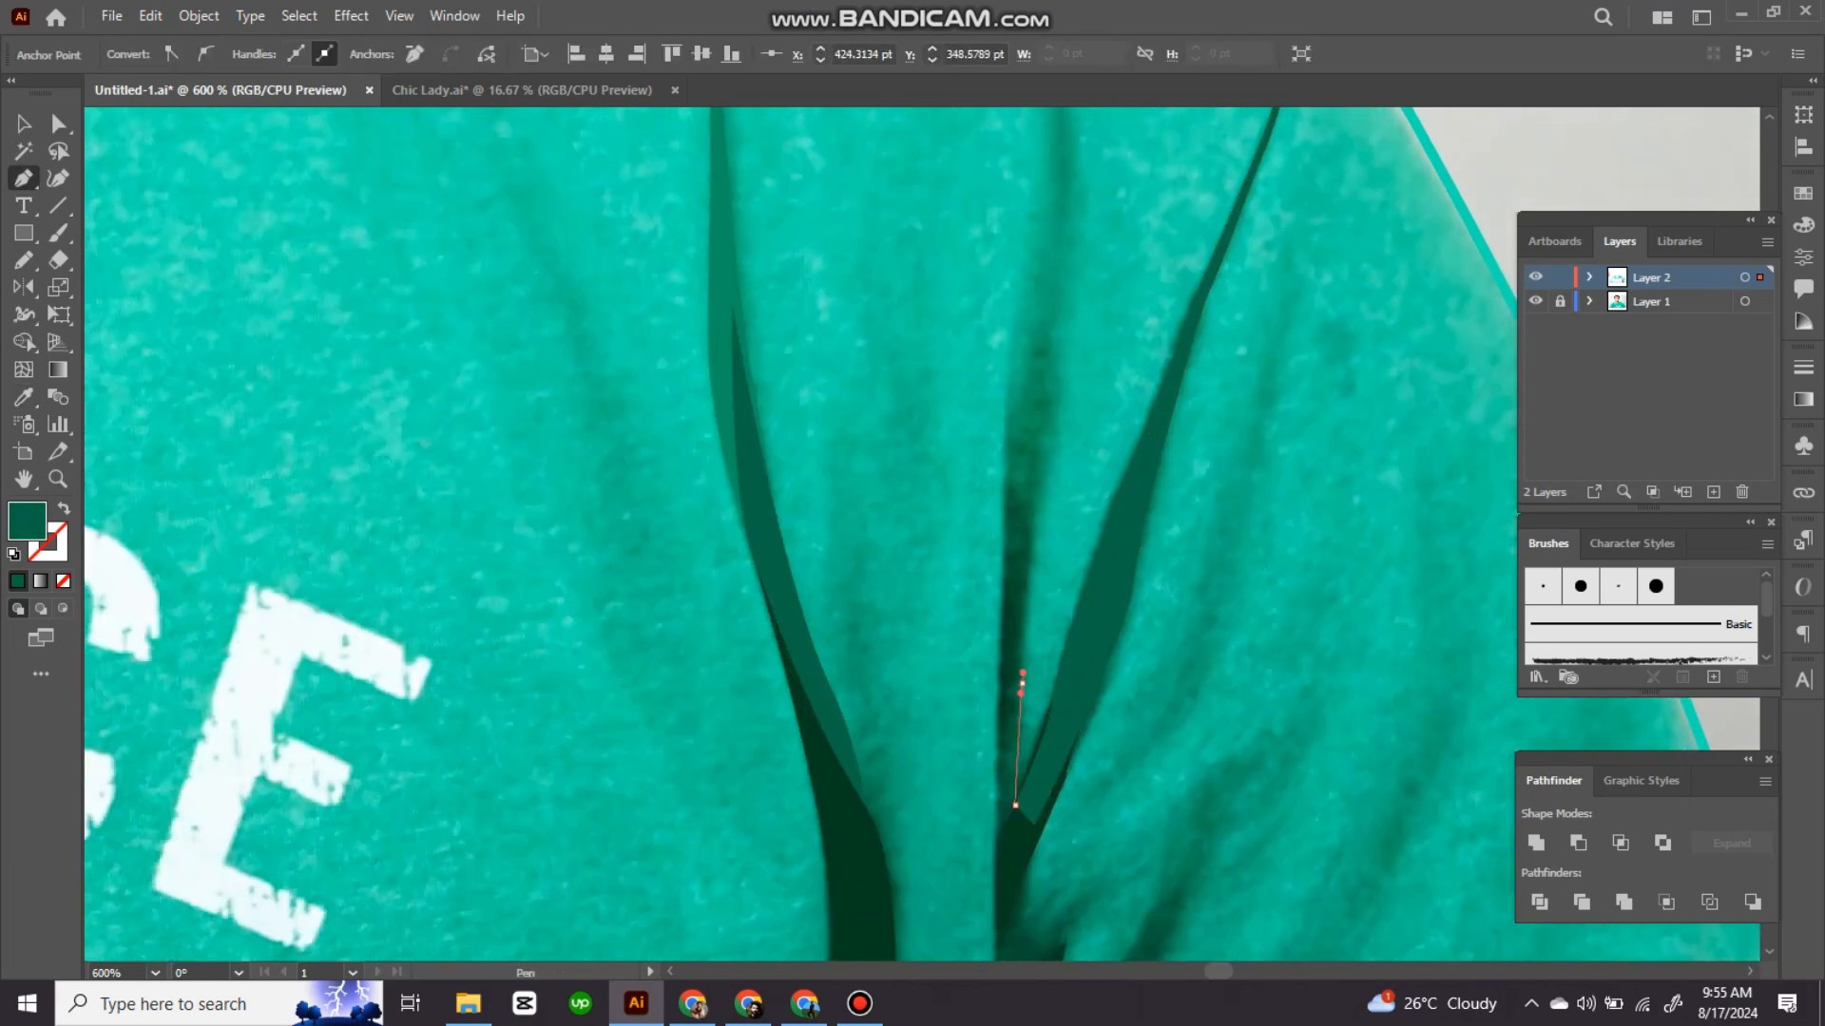
{"action": "left_click_drag", "start_coordinate": [1036, 437], "coordinate": [1023, 732]}
{"action": "left_click_drag", "start_coordinate": [1037, 696], "coordinate": [1039, 632]}
{"action": "left_click_drag", "start_coordinate": [1027, 741], "coordinate": [1050, 269]}
{"action": "left_click", "coordinate": [1044, 644]}
{"action": "key", "text": "i"}
{"action": "left_click", "coordinate": [800, 409]}
{"action": "left_click_drag", "start_coordinate": [1026, 333], "coordinate": [1021, 778]}
{"action": "key", "text": "n"}
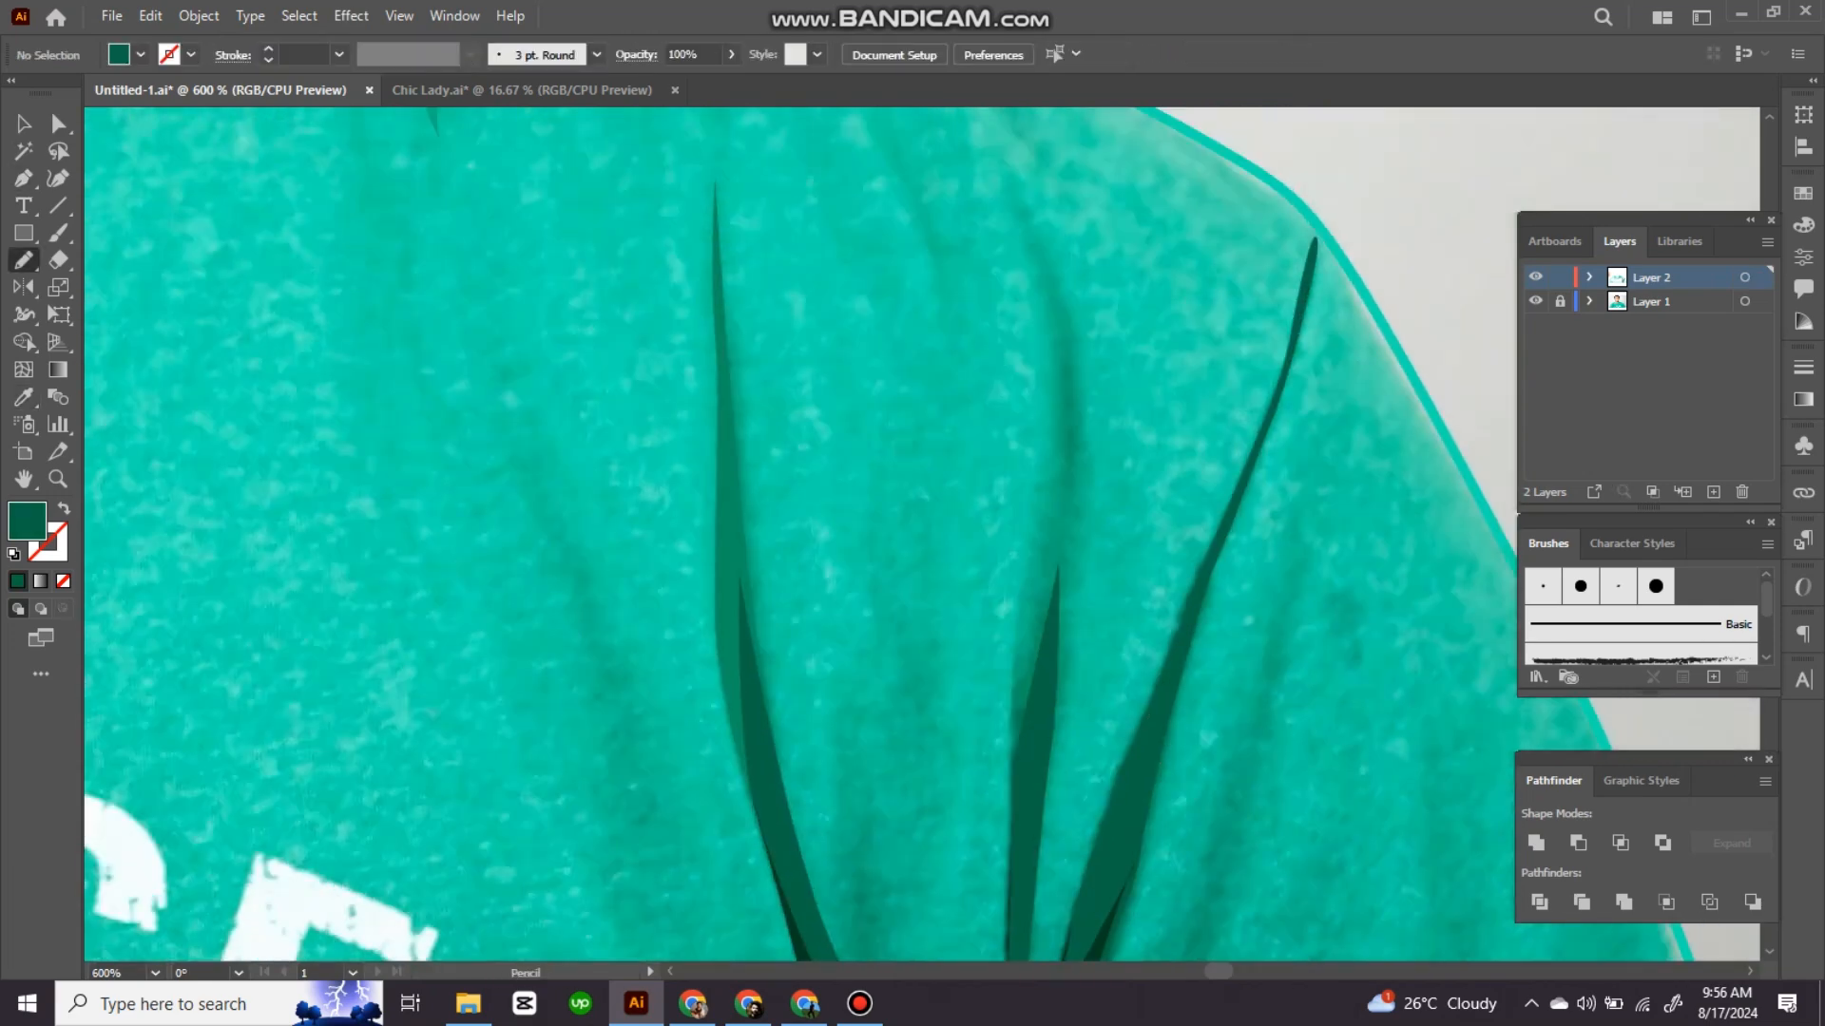
Step: Trace the curved upper part of the middle fold below the shoulder and fill it with a sampled medium dark green
{"action": "key", "text": "p"}
{"action": "left_click", "coordinate": [1047, 749]}
{"action": "left_click_drag", "start_coordinate": [1074, 380], "coordinate": [1070, 610]}
{"action": "left_click", "coordinate": [1015, 440]}
{"action": "left_click", "coordinate": [1001, 774]}
{"action": "key", "text": "i"}
{"action": "left_click", "coordinate": [713, 657]}
Step: Trace a forked fold shadow just below the shoulder's edge with the Pen tool and fill it with green sampled from a fold near the collar
{"action": "key", "text": "p"}
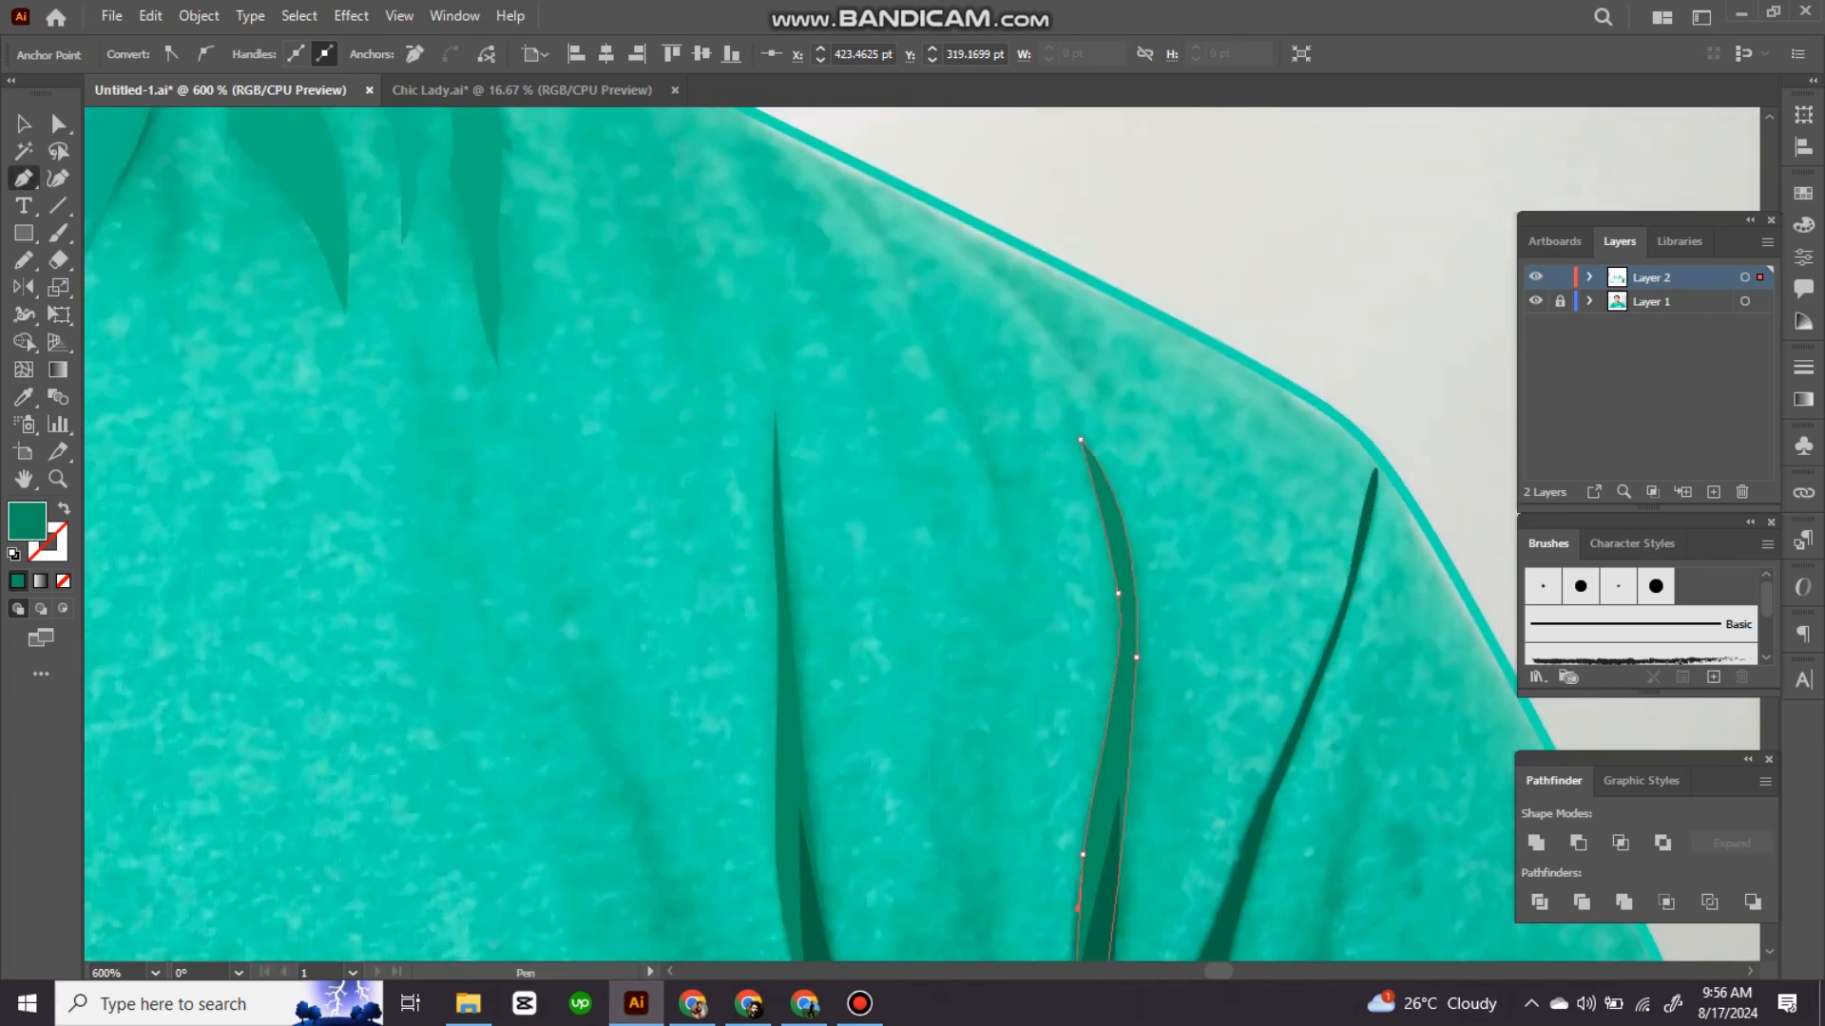
{"action": "left_click", "coordinate": [810, 155]}
{"action": "left_click_drag", "start_coordinate": [995, 516], "coordinate": [1017, 624]}
{"action": "left_click", "coordinate": [995, 516]}
{"action": "left_click_drag", "start_coordinate": [951, 380], "coordinate": [1061, 618]}
{"action": "left_click_drag", "start_coordinate": [981, 431], "coordinate": [941, 361]}
{"action": "left_click_drag", "start_coordinate": [1207, 630], "coordinate": [1218, 646]}
{"action": "left_click_drag", "start_coordinate": [1162, 509], "coordinate": [1153, 503]}
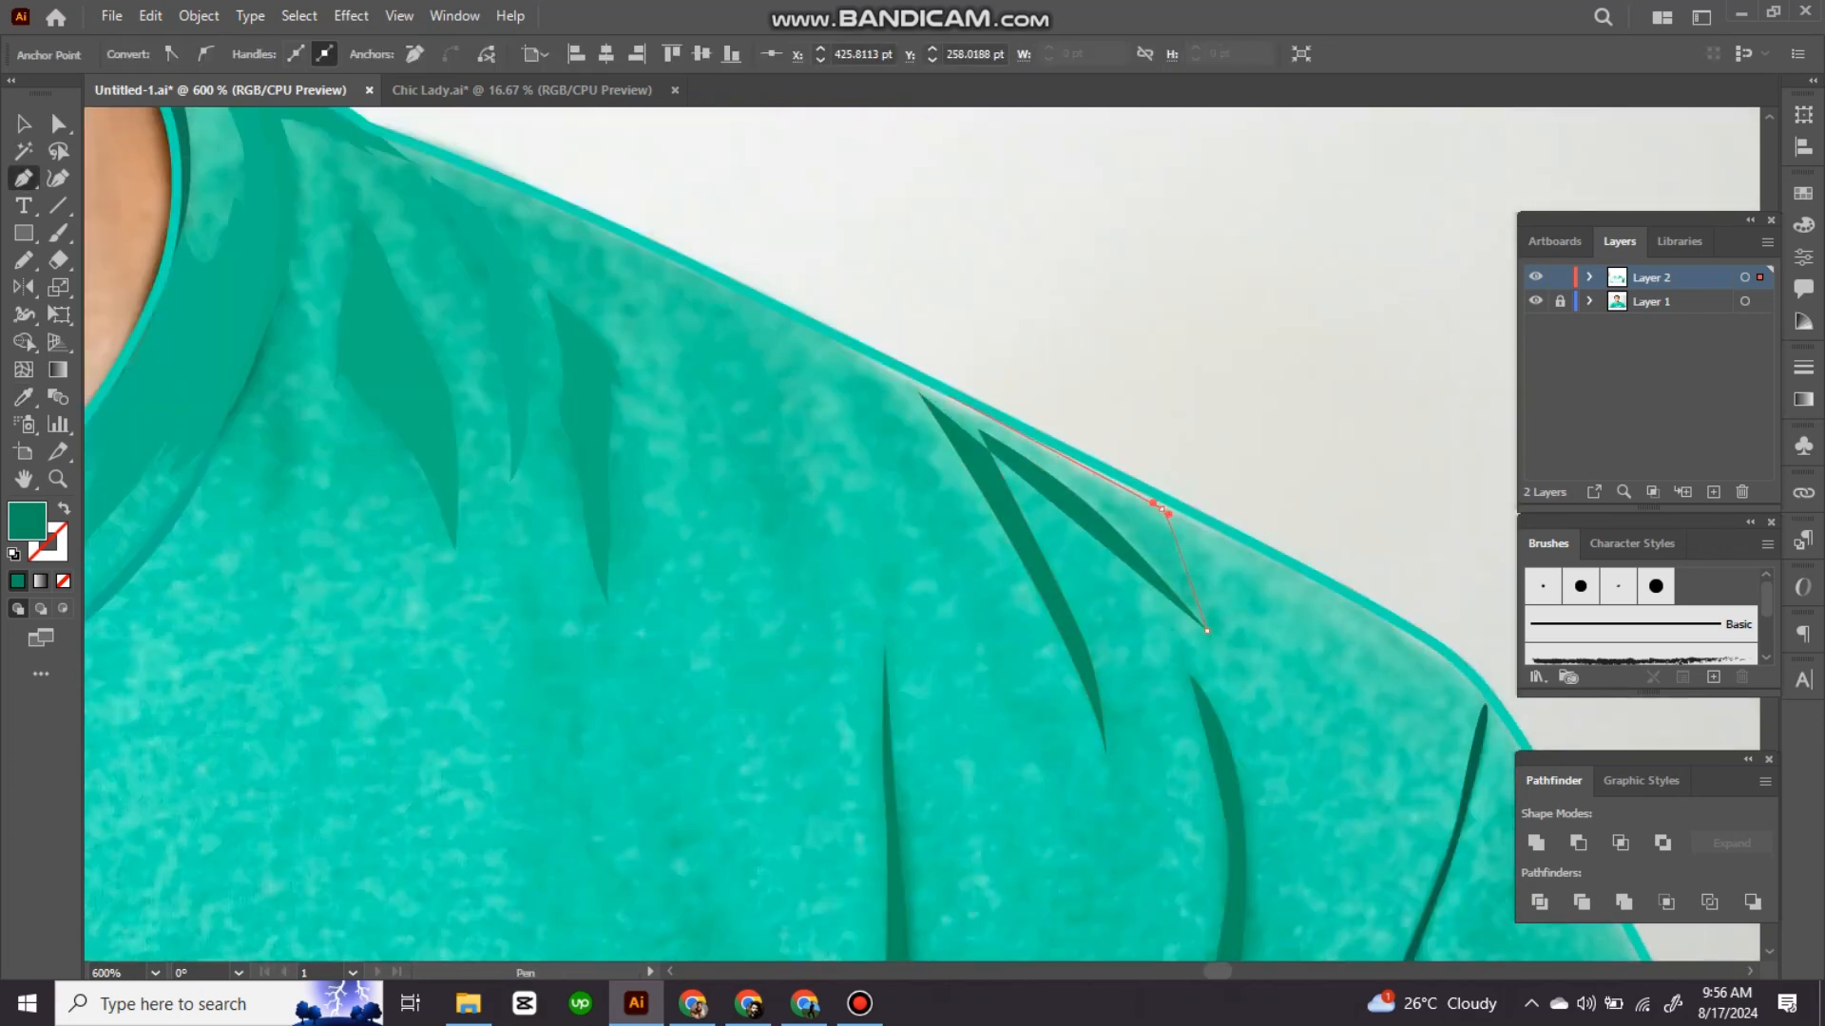
{"action": "left_click", "coordinate": [920, 392]}
{"action": "key", "text": "i"}
{"action": "left_click", "coordinate": [591, 409]}
{"action": "key", "text": "ctrl+shift+a"}
Step: Draw soft fold shadows beside the shirt lettering with the Pencil tool and fill them with sampled lighter greens
{"action": "scroll", "coordinate": [1045, 532], "scroll_direction": "down", "scroll_amount": 3}
{"action": "scroll", "coordinate": [807, 469], "scroll_direction": "up", "scroll_amount": 2}
{"action": "key", "text": "n"}
{"action": "mouse_move", "coordinate": [976, 534]}
{"action": "left_mouse_down"}
{"action": "mouse_move", "coordinate": [1006, 507]}
{"action": "mouse_move", "coordinate": [976, 533]}
{"action": "left_mouse_up"}
{"action": "key", "text": "i"}
{"action": "left_click", "coordinate": [979, 456]}
{"action": "scroll", "coordinate": [994, 366], "scroll_direction": "down", "scroll_amount": 4}
{"action": "scroll", "coordinate": [1205, 540], "scroll_direction": "up", "scroll_amount": 3}
{"action": "key", "text": "n"}
{"action": "mouse_move", "coordinate": [793, 375]}
{"action": "left_mouse_down"}
{"action": "mouse_move", "coordinate": [841, 494]}
{"action": "mouse_move", "coordinate": [793, 376]}
{"action": "left_mouse_up"}
{"action": "key", "text": "i"}
{"action": "left_click", "coordinate": [1029, 190]}
Step: Draw a spiked shadow along the dark vertical fold beside the lettering and fill it with a sampled medium green
{"action": "scroll", "coordinate": [1036, 710], "scroll_direction": "up", "scroll_amount": 1}
{"action": "key", "text": "n"}
{"action": "key", "text": "i"}
{"action": "left_click", "coordinate": [846, 310]}
{"action": "mouse_move", "coordinate": [877, 489]}
{"action": "left_mouse_down"}
{"action": "mouse_move", "coordinate": [962, 748]}
{"action": "mouse_move", "coordinate": [1038, 743]}
{"action": "mouse_move", "coordinate": [1021, 789]}
{"action": "left_mouse_up"}
Step: Draw a branching shadow around the diagonal sleeve fold, fill it with a sampled medium green and send it backward
{"action": "scroll", "coordinate": [918, 656], "scroll_direction": "down", "scroll_amount": 1}
{"action": "scroll", "coordinate": [1036, 751], "scroll_direction": "up", "scroll_amount": 1}
{"action": "key", "text": "n"}
{"action": "key", "text": "i"}
{"action": "left_click", "coordinate": [901, 541]}
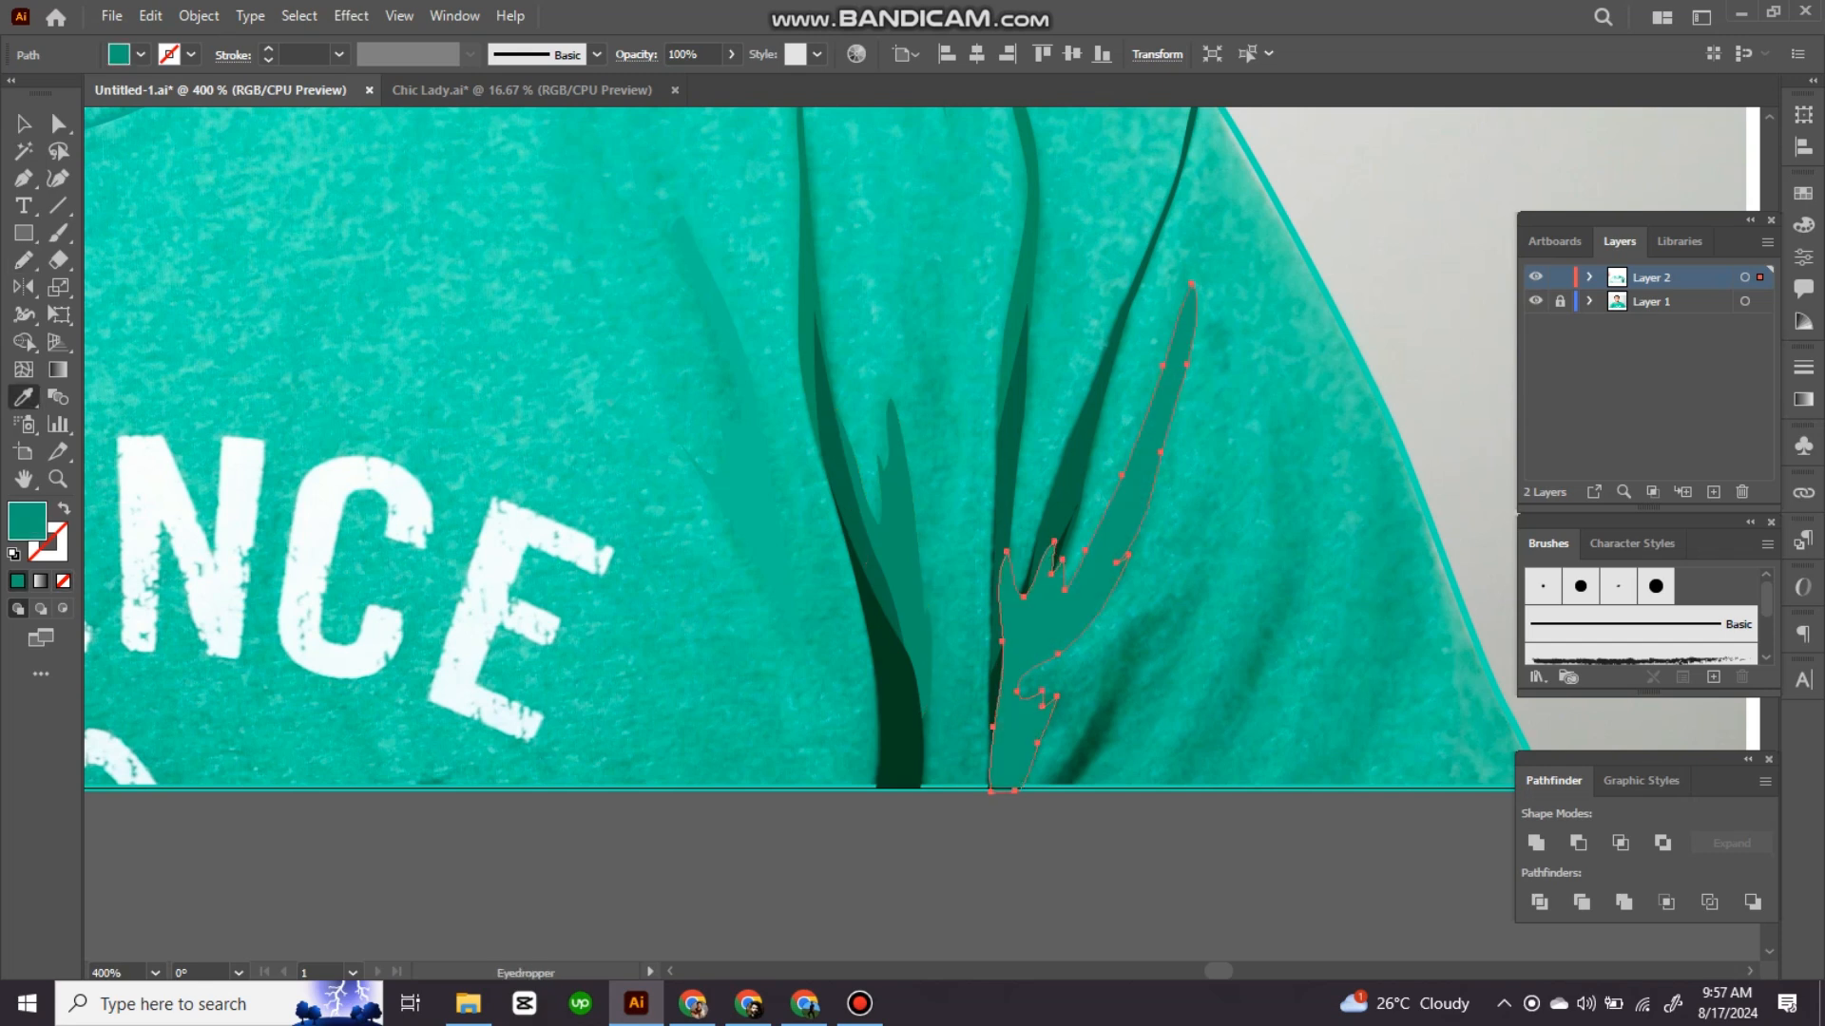
{"action": "key", "text": "ctrl+["}
Step: Trace the small dark fold at the shirt's lower edge beside the diagonal fold and fill it with a sampled dark green
{"action": "key", "text": "p"}
{"action": "left_click", "coordinate": [1046, 786]}
{"action": "key", "text": "i"}
{"action": "left_click", "coordinate": [1012, 775]}
{"action": "left_click", "coordinate": [1053, 518]}
{"action": "key", "text": "ctrl+shift+a"}
Step: Draw a jagged shadow around the small dark fold, fill it with the middle fold's green and send it backward
{"action": "key", "text": "n"}
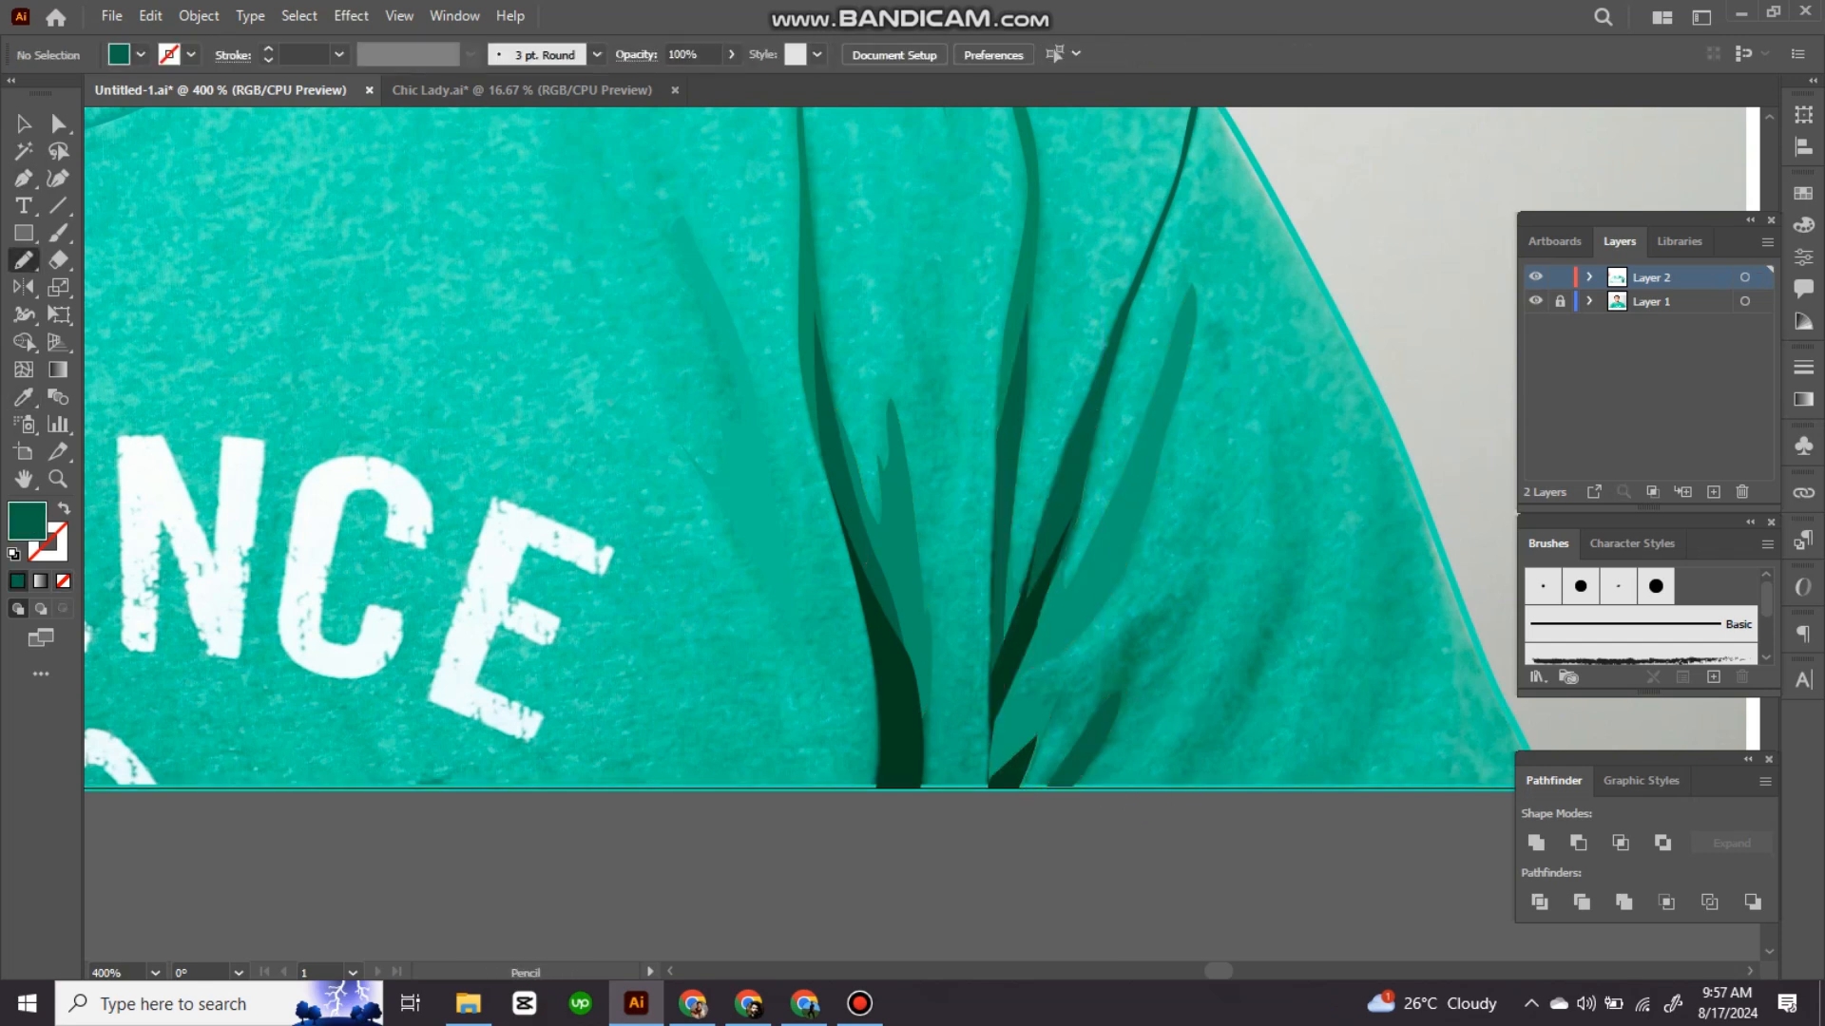
{"action": "key", "text": "i"}
{"action": "left_click", "coordinate": [1029, 209]}
{"action": "mouse_move", "coordinate": [1056, 730]}
{"action": "left_mouse_down"}
{"action": "mouse_move", "coordinate": [1076, 786]}
{"action": "mouse_move", "coordinate": [1156, 788]}
{"action": "left_mouse_up"}
{"action": "key", "text": "ctrl+["}
{"action": "key", "text": "ctrl+shift+a"}
Step: Draw a wide fingered shadow across the lower sleeve, fill it with a sampled lighter green and send it behind the darker folds
{"action": "key", "text": "n"}
{"action": "key", "text": "i"}
{"action": "key", "text": "i"}
{"action": "left_click", "coordinate": [1022, 727]}
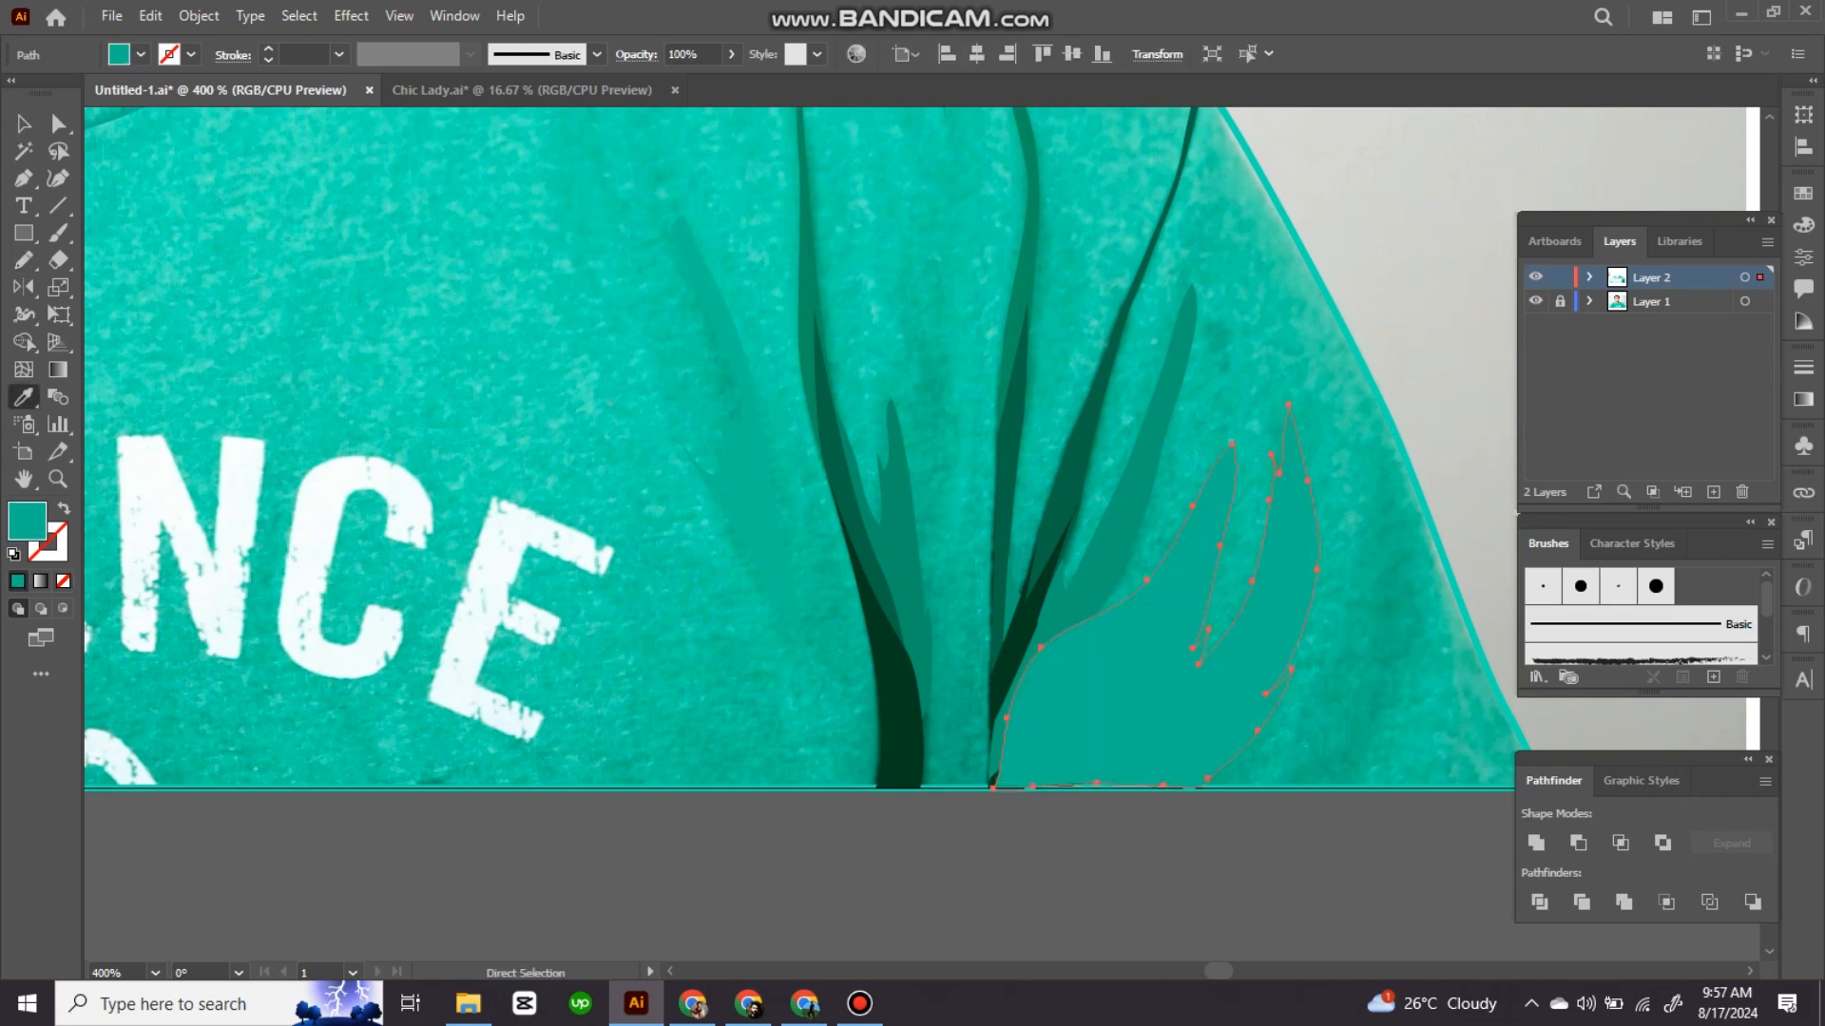
{"action": "key", "text": "ctrl+["}
{"action": "left_click_drag", "start_coordinate": [1273, 703], "coordinate": [1140, 688]}
{"action": "key", "text": "ctrl+shift+a"}
Step: Draw a tapering fold shadow between the sleeve folds and the sleeve's outer edge with the Pencil tool, using a sampled green
{"action": "key", "text": "n"}
{"action": "left_click_drag", "start_coordinate": [1137, 762], "coordinate": [1173, 711]}
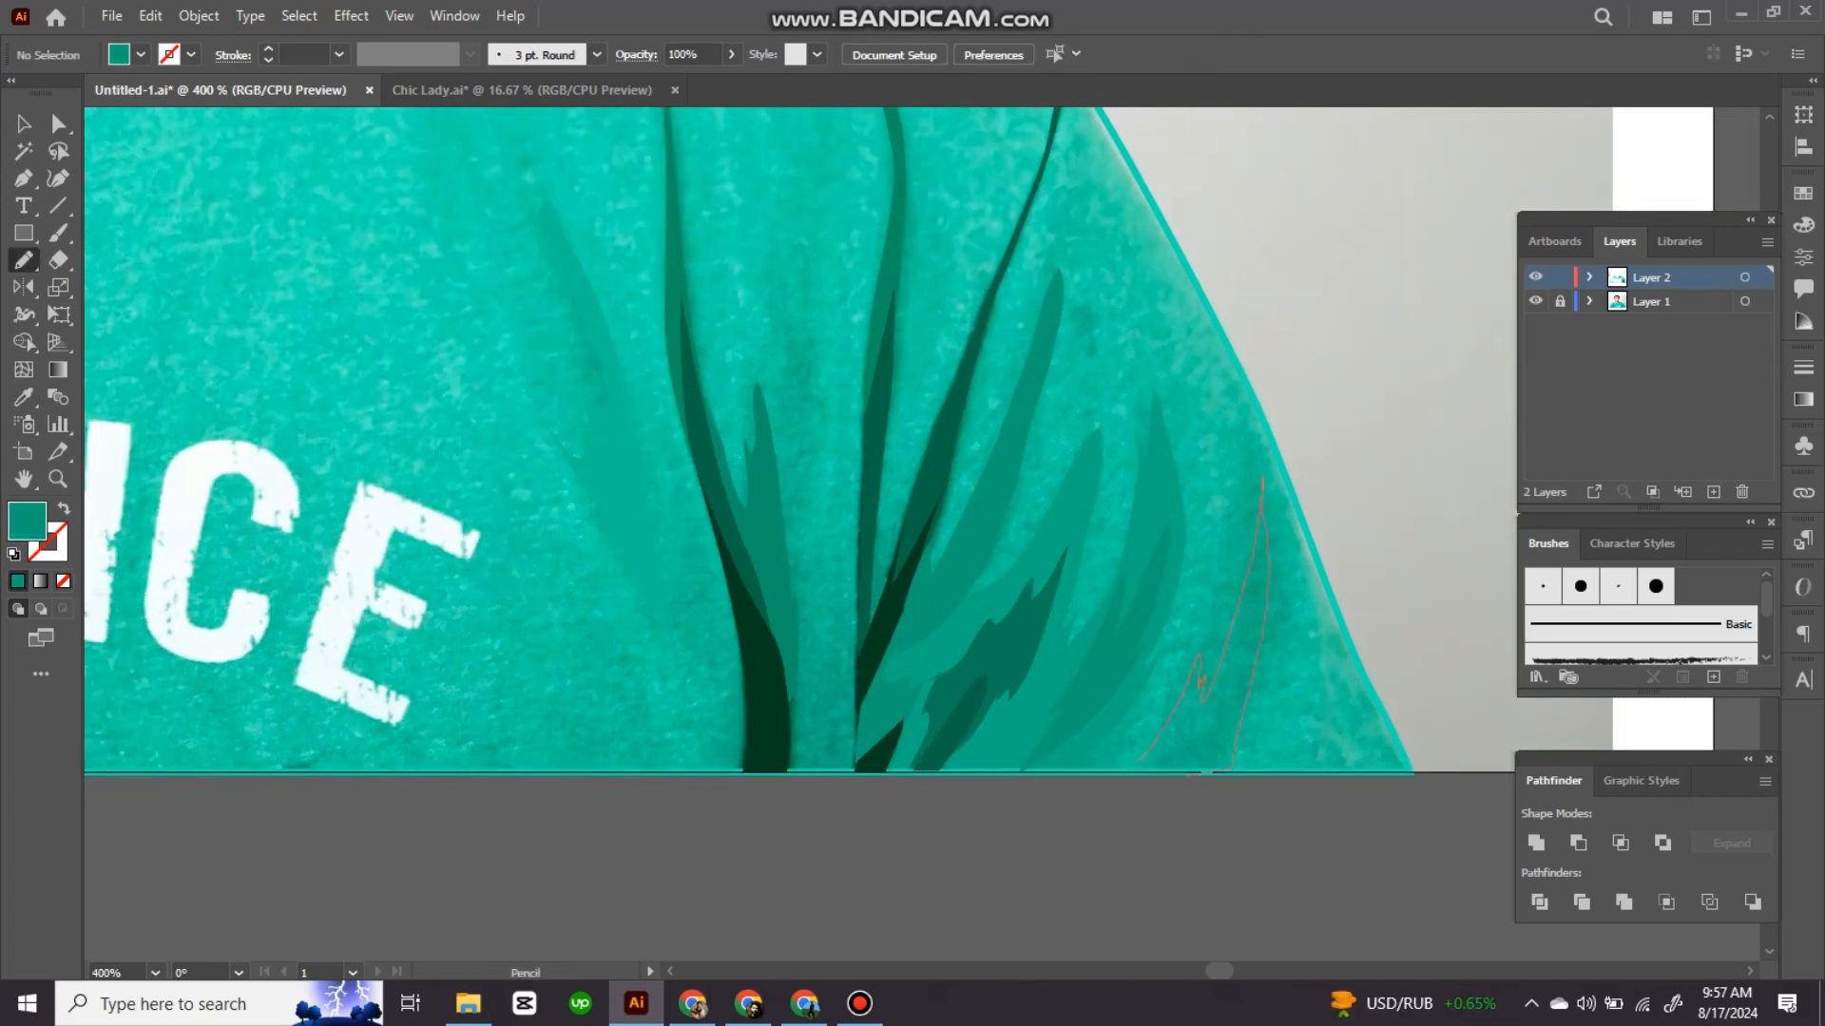
{"action": "left_click_drag", "start_coordinate": [1205, 773], "coordinate": [1137, 764]}
{"action": "key", "text": "i"}
{"action": "key", "text": "v"}
{"action": "left_click_drag", "start_coordinate": [1226, 713], "coordinate": [1226, 720]}
Step: Trace a light shadow along the sleeve's outer edge with the Pen tool, fill it with a sampled green and send it backward
{"action": "key", "text": "p"}
{"action": "left_click", "coordinate": [1224, 768]}
{"action": "left_click", "coordinate": [1263, 768]}
{"action": "left_click_drag", "start_coordinate": [1268, 432], "coordinate": [1242, 319]}
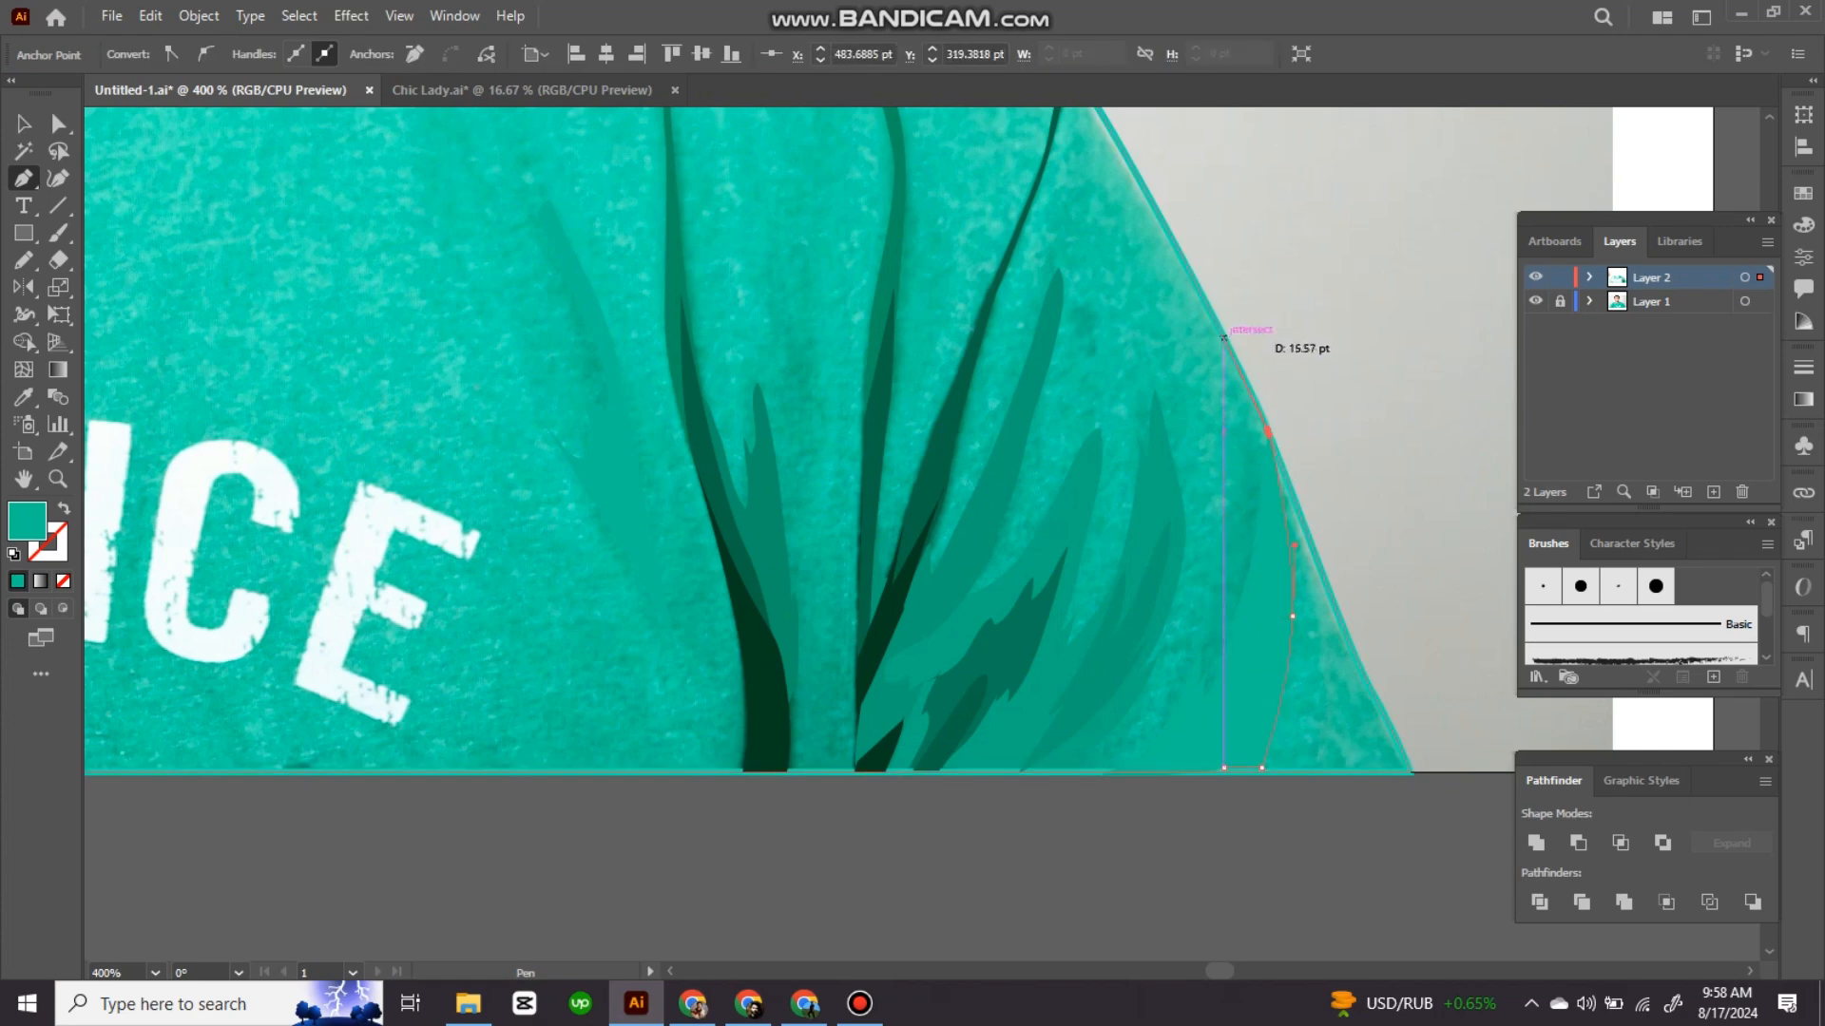
{"action": "left_click", "coordinate": [1224, 338]}
{"action": "left_click", "coordinate": [1066, 764]}
{"action": "left_click", "coordinate": [1109, 773]}
{"action": "key", "text": "i"}
{"action": "key", "text": "ctrl+["}
Step: Trace the dark wedge-shaped fold at the bottom of the opposite sleeve and fill it with the sampled darkest green
{"action": "scroll", "coordinate": [1499, 537], "scroll_direction": "down", "scroll_amount": 3}
{"action": "left_click_drag", "start_coordinate": [855, 494], "coordinate": [1077, 617]}
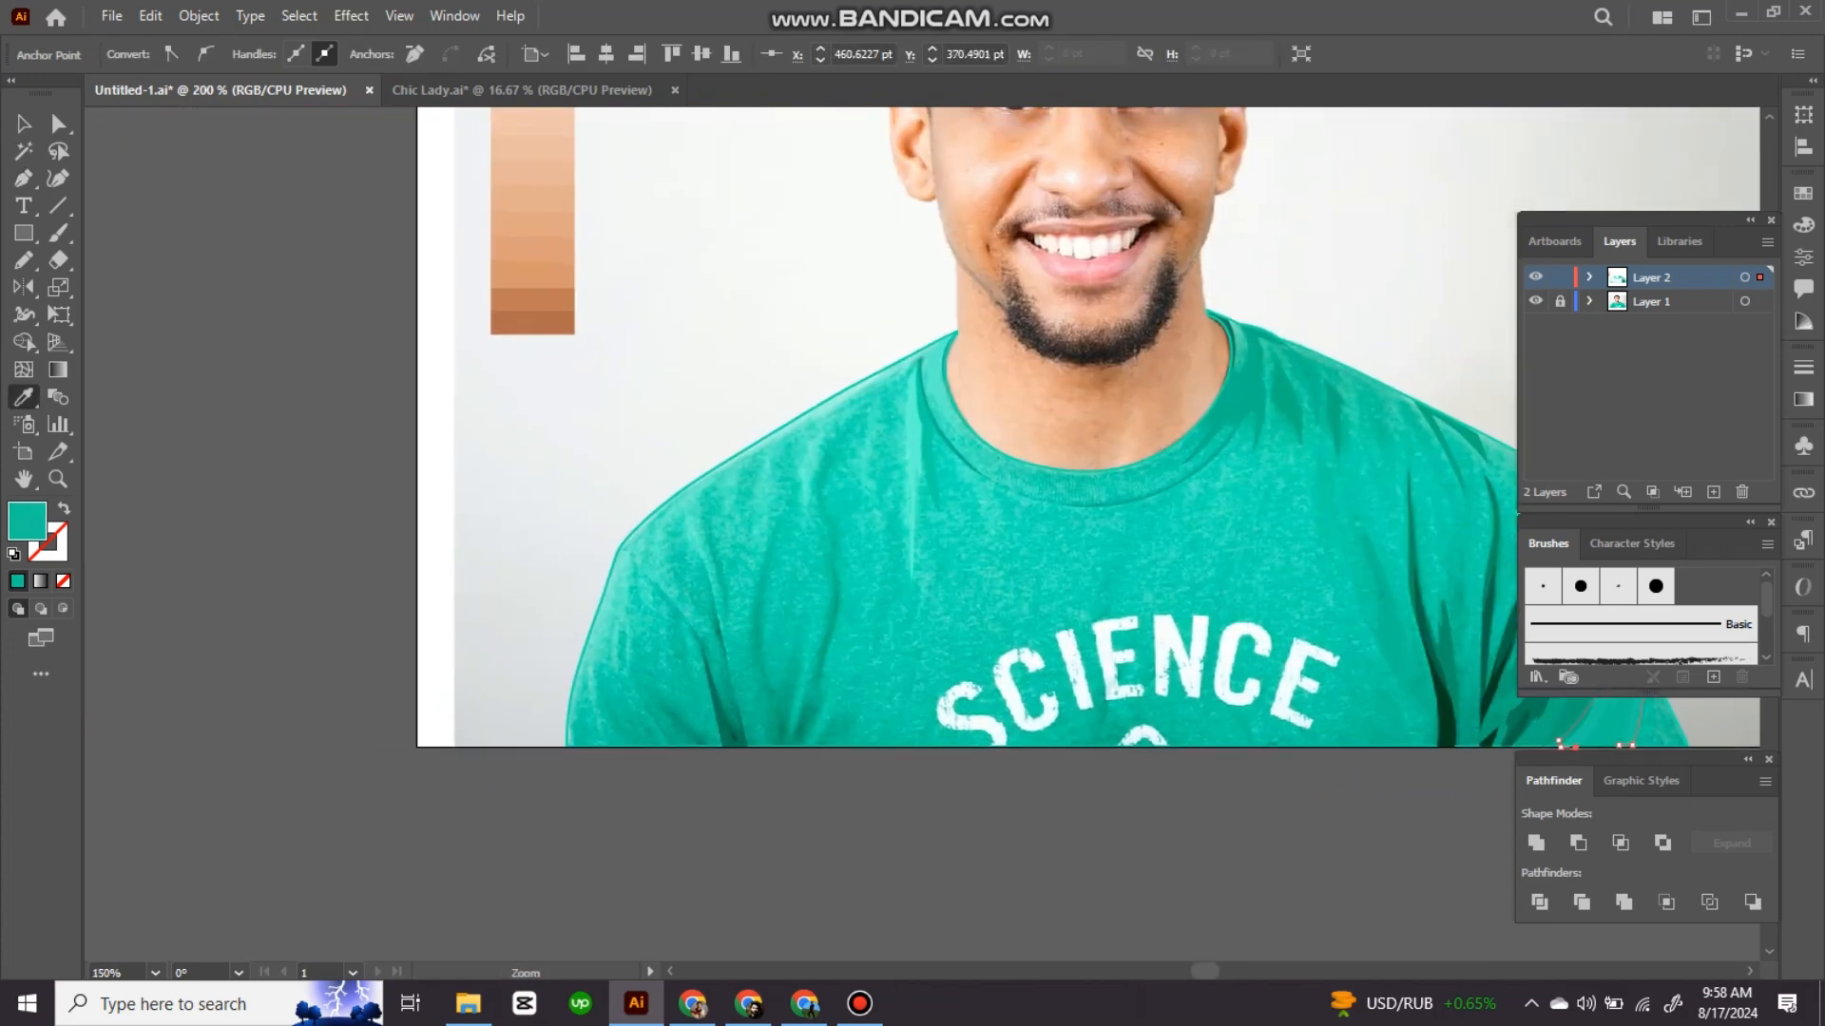
{"action": "scroll", "coordinate": [655, 656], "scroll_direction": "up", "scroll_amount": 3}
{"action": "key", "text": "p"}
{"action": "key", "text": "i"}
{"action": "left_click", "coordinate": [1409, 685]}
{"action": "left_click_drag", "start_coordinate": [286, 571], "coordinate": [1464, 547]}
{"action": "key", "text": "ctrl+shift+a"}
Step: Trace the thin fold rising above the dark wedge on the sleeve and fill it with a sampled green
{"action": "key", "text": "p"}
{"action": "left_click", "coordinate": [1109, 645]}
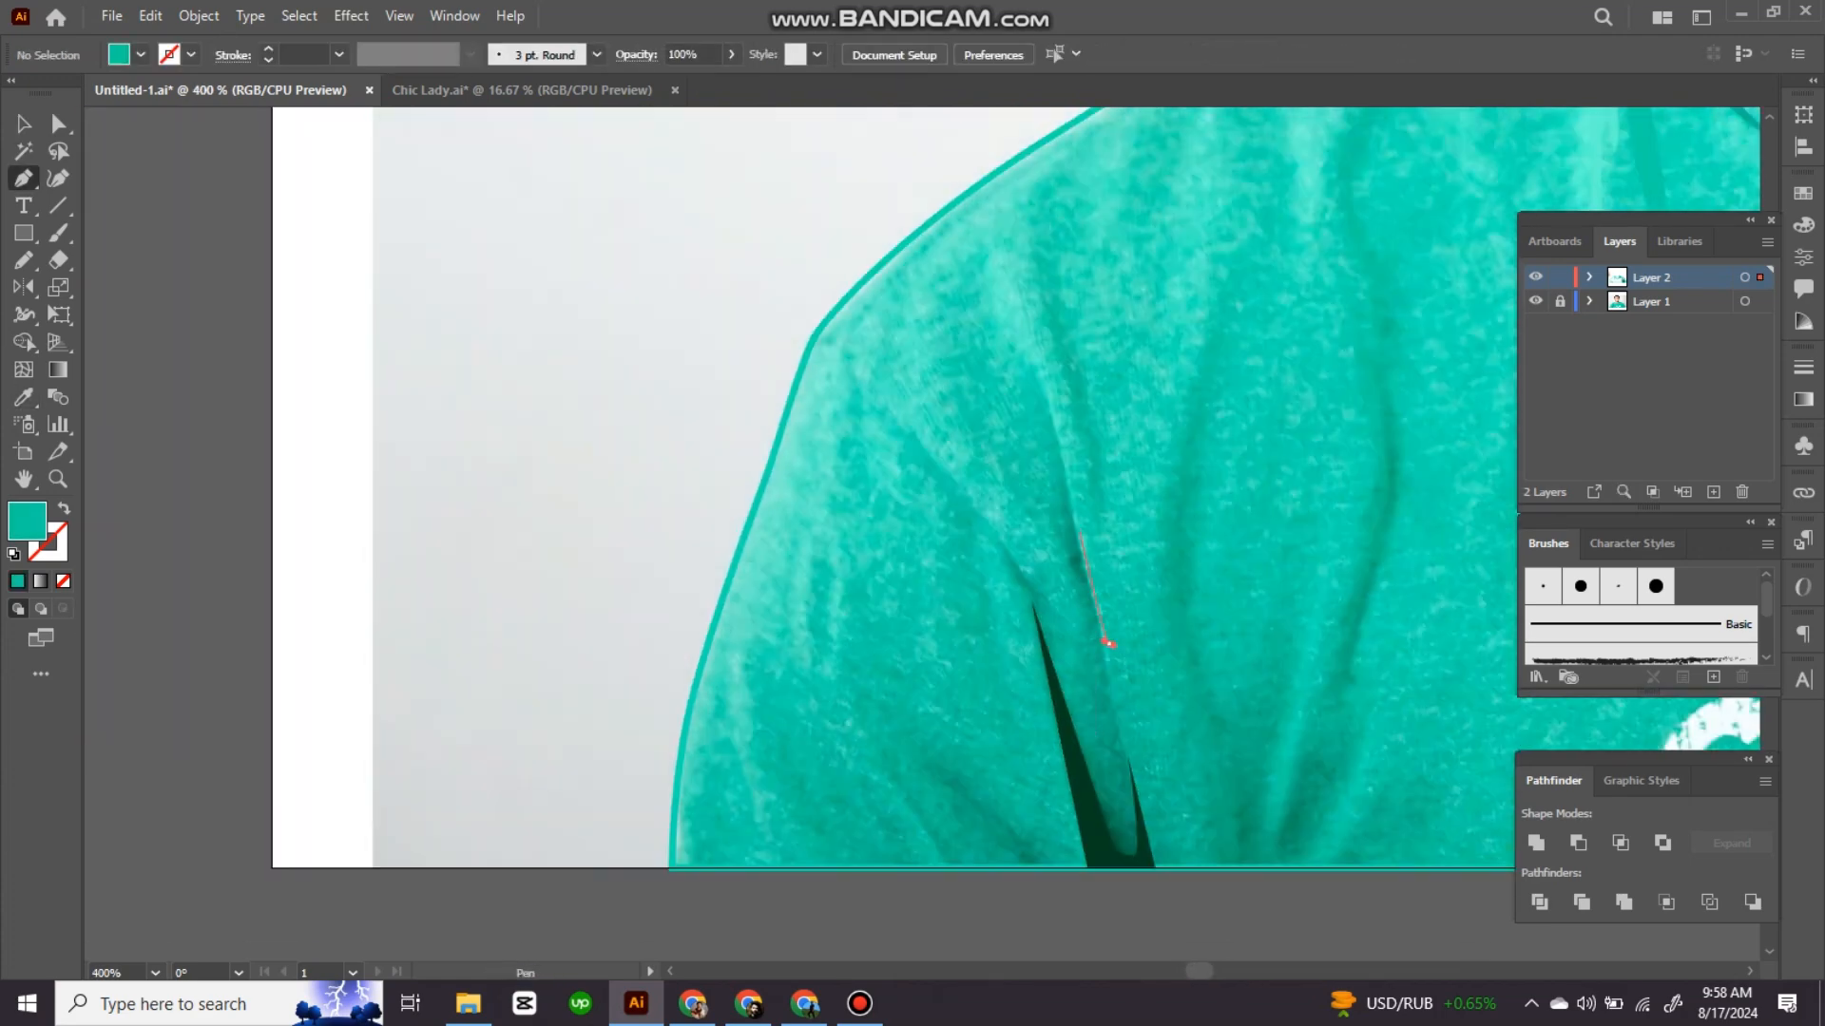
{"action": "left_click", "coordinate": [1050, 369]}
{"action": "left_click", "coordinate": [1110, 642]}
{"action": "key", "text": "i"}
{"action": "left_click", "coordinate": [1102, 817]}
Step: Trace the long curved fold between the sleeve wedge and the lettering and fill it with a sampled green
{"action": "key", "text": "p"}
{"action": "left_click", "coordinate": [1390, 554]}
{"action": "left_click", "coordinate": [1358, 646]}
{"action": "left_click", "coordinate": [1340, 698]}
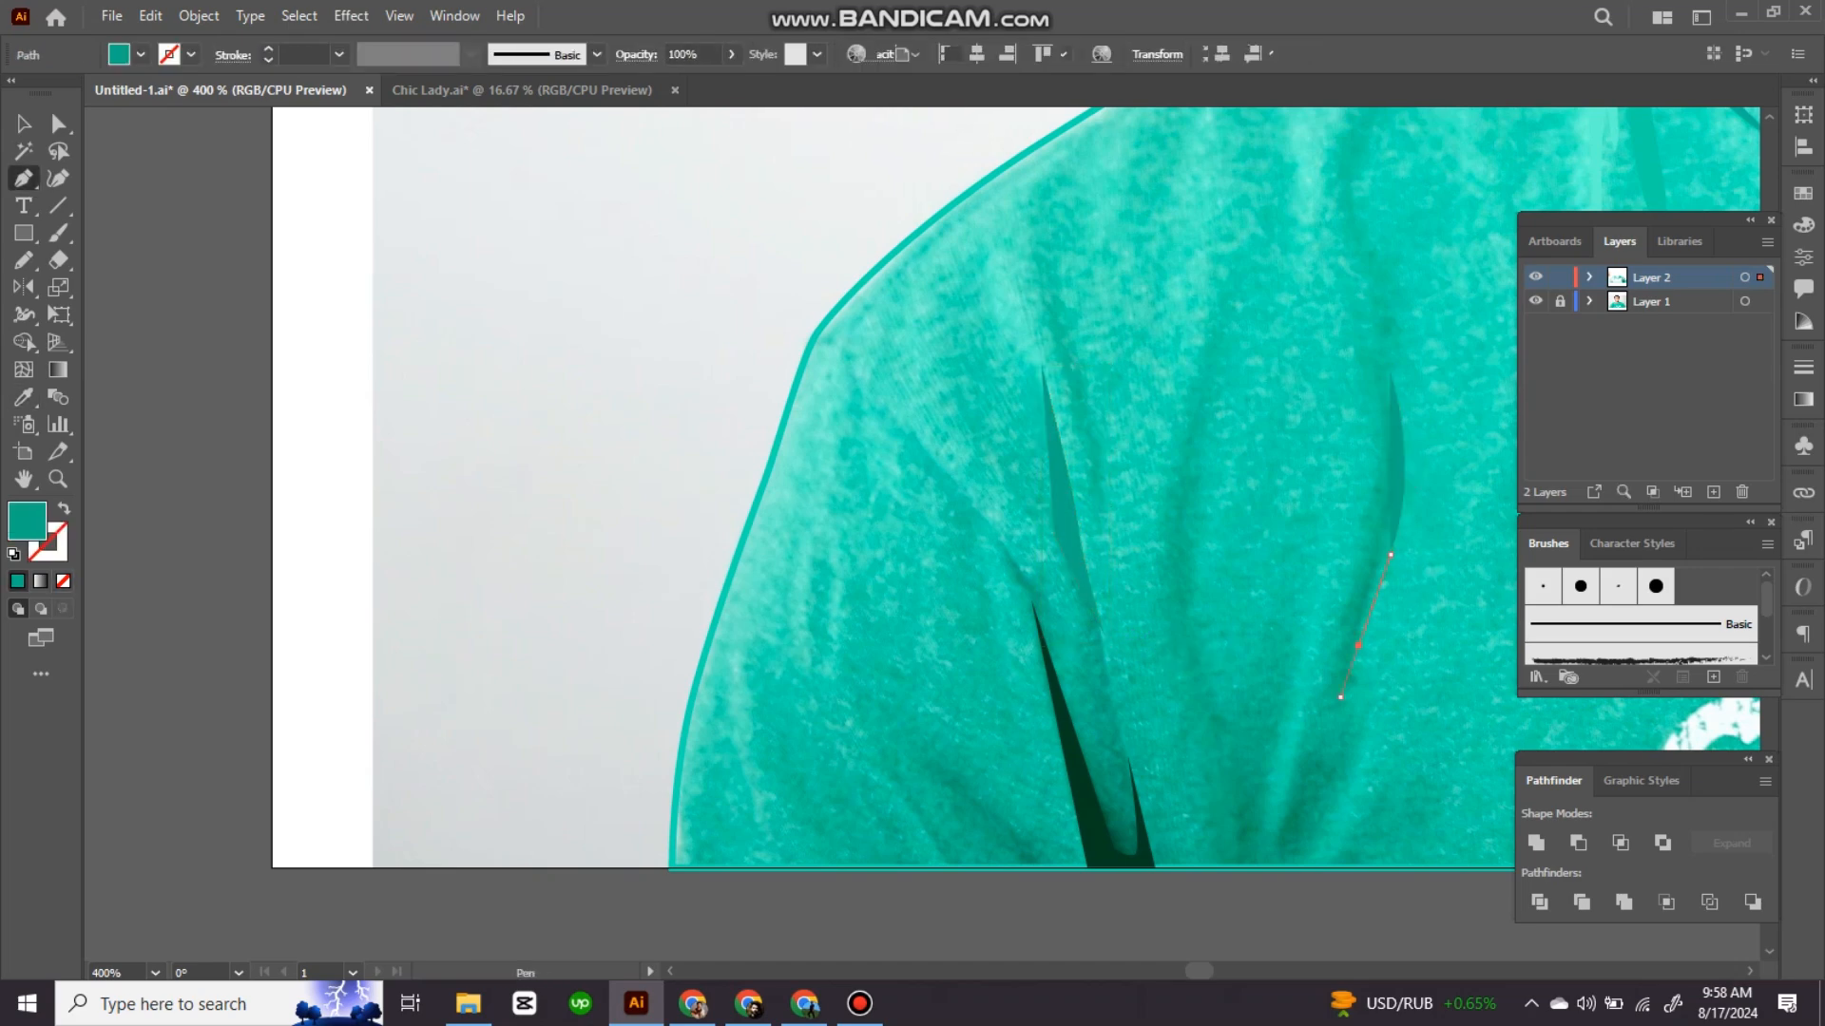
{"action": "left_click", "coordinate": [1390, 554]}
{"action": "key", "text": "i"}
{"action": "left_click", "coordinate": [1064, 665]}
Step: Trace the pointed fold overlapping the dark sleeve wedge and fill it with a sampled medium dark green
{"action": "scroll", "coordinate": [951, 476], "scroll_direction": "down", "scroll_amount": 3}
{"action": "key", "text": "p"}
{"action": "left_click", "coordinate": [508, 501]}
{"action": "left_click", "coordinate": [542, 640]}
{"action": "key", "text": "i"}
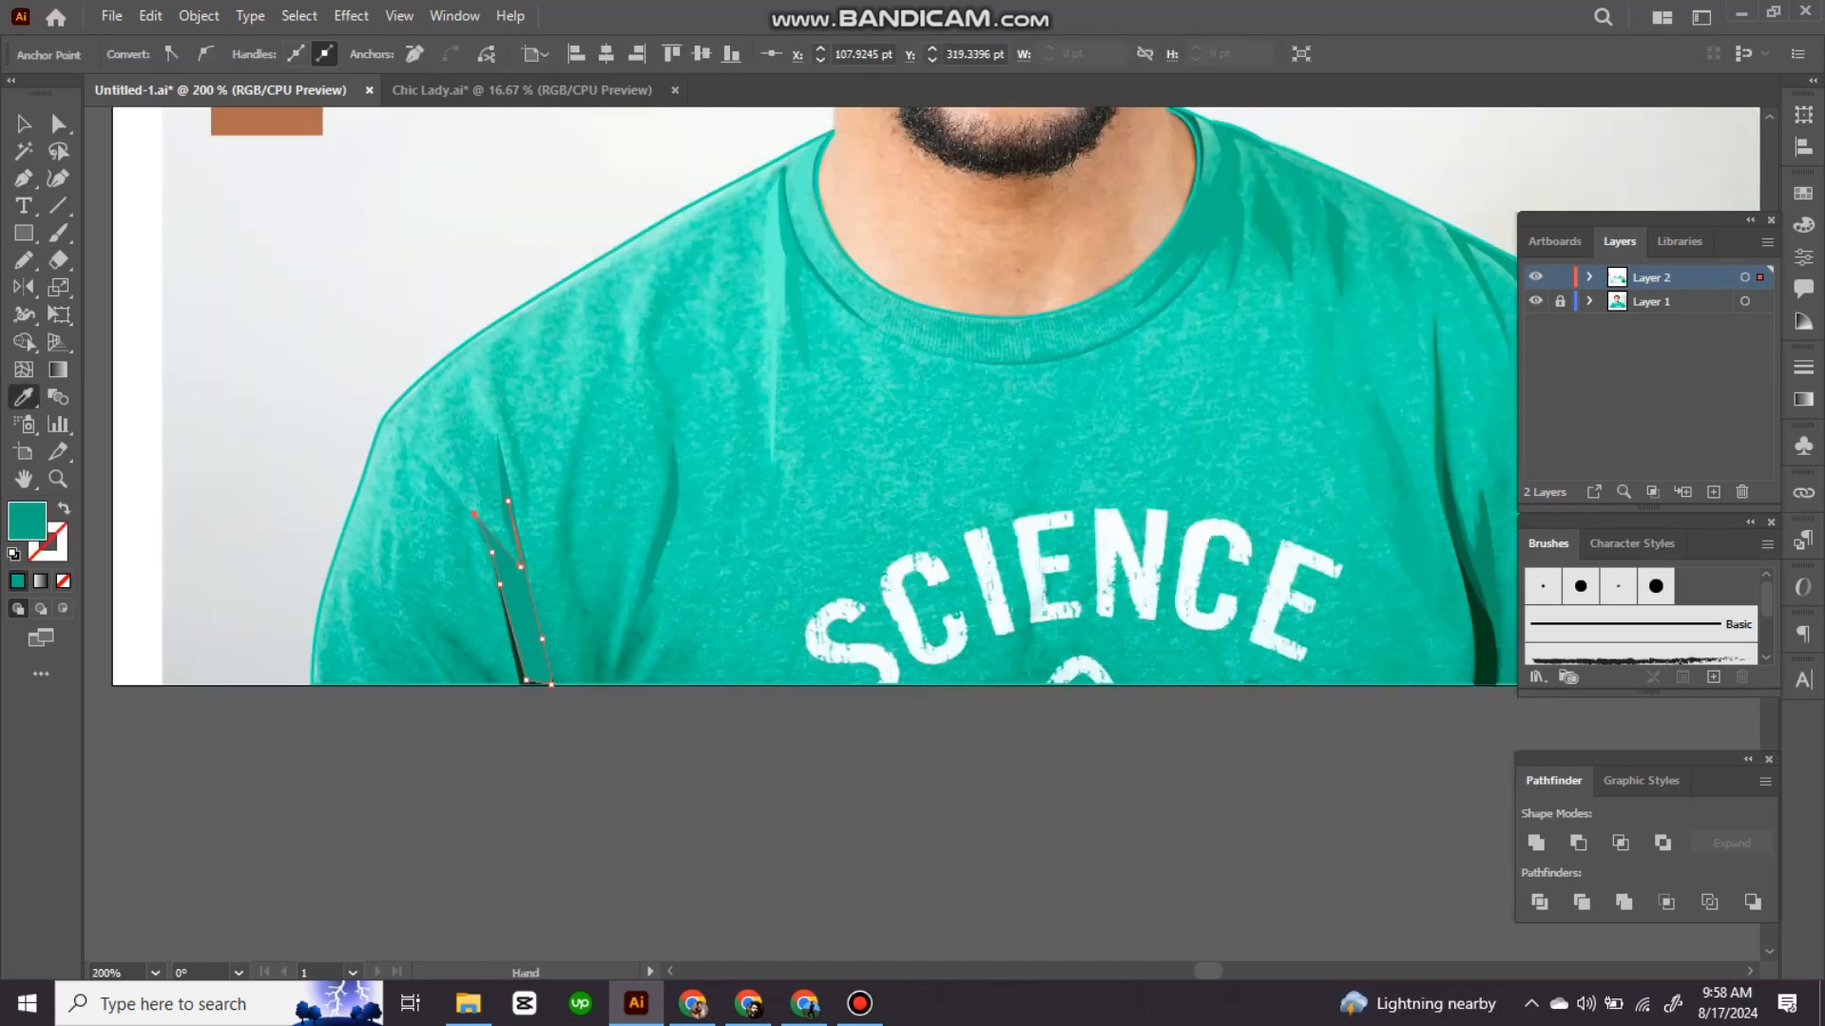
{"action": "left_click", "coordinate": [521, 656]}
Step: Trace the branching group of spiky folds rising from the shirt's lower edge around the dark wedge with the Pen tool
{"action": "scroll", "coordinate": [533, 571], "scroll_direction": "up", "scroll_amount": 3}
{"action": "key", "text": "p"}
{"action": "left_click_drag", "start_coordinate": [982, 567], "coordinate": [990, 573]}
{"action": "left_click", "coordinate": [1081, 309]}
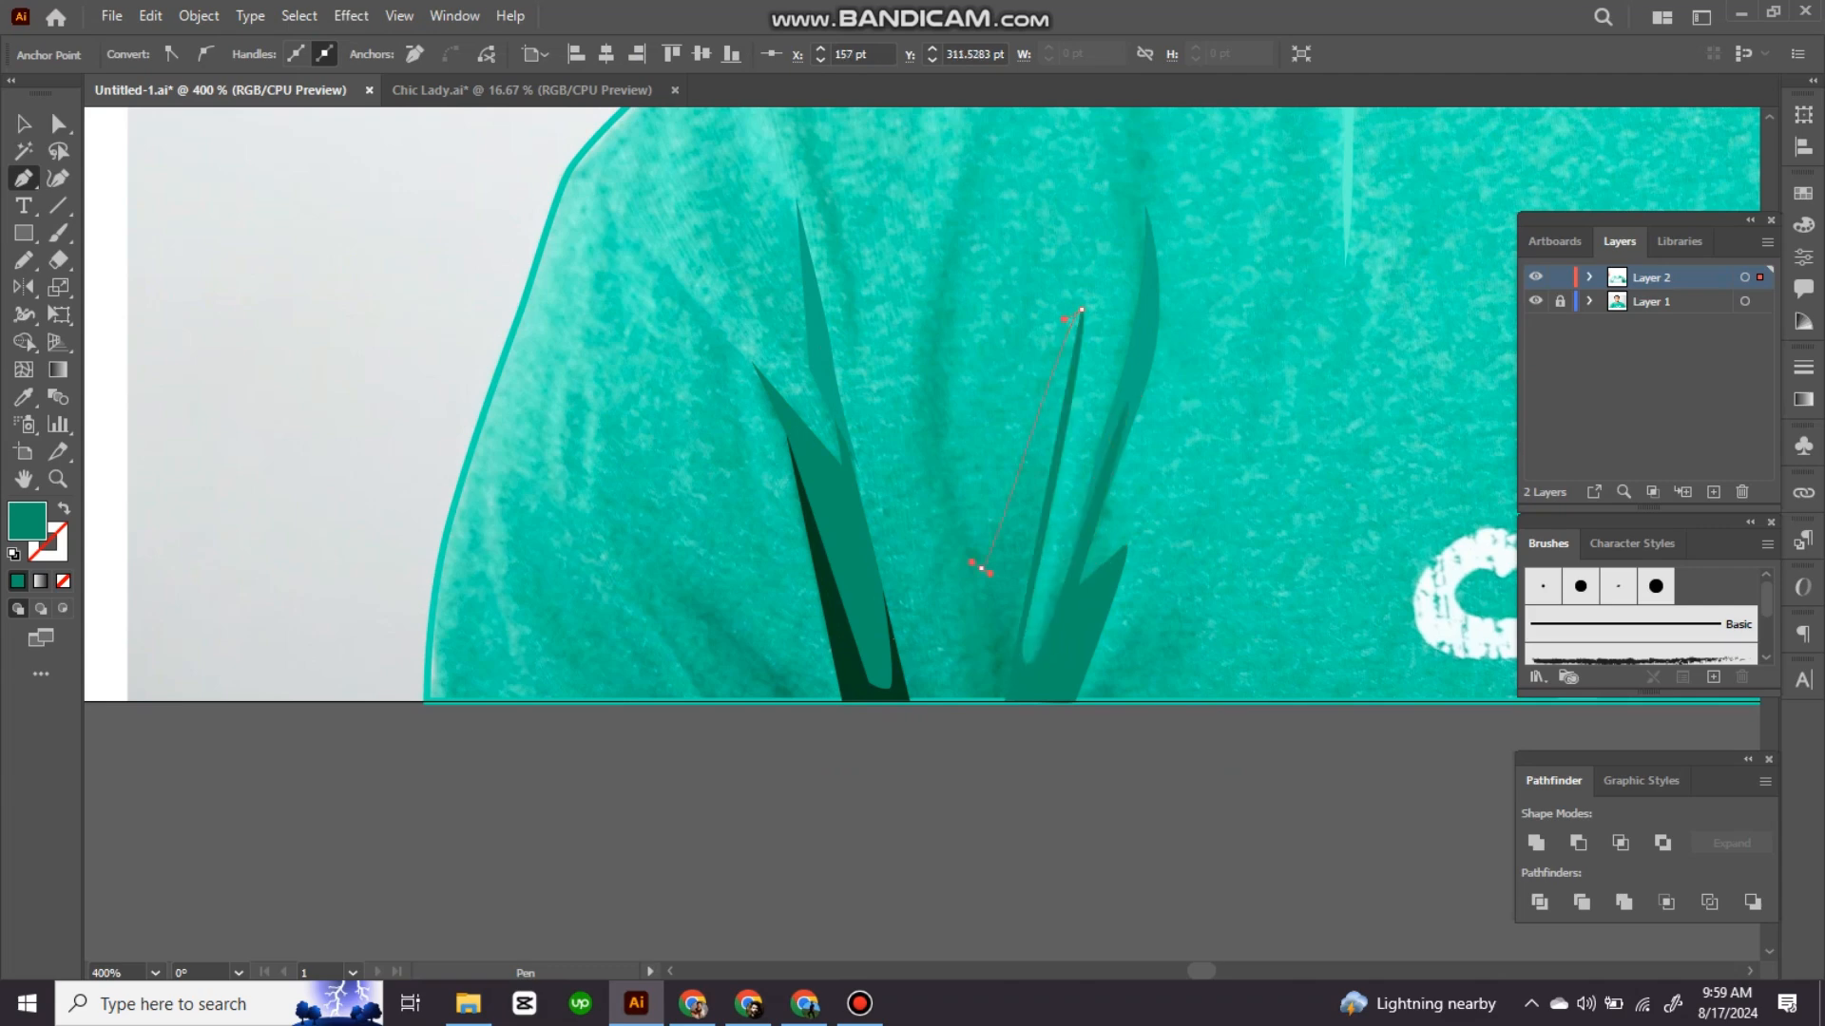
{"action": "left_click", "coordinate": [982, 567]}
{"action": "key", "text": "i"}
{"action": "left_click", "coordinate": [950, 428]}
{"action": "scroll", "coordinate": [950, 475], "scroll_direction": "down", "scroll_amount": 2}
{"action": "key", "text": "p"}
{"action": "left_click", "coordinate": [826, 577]}
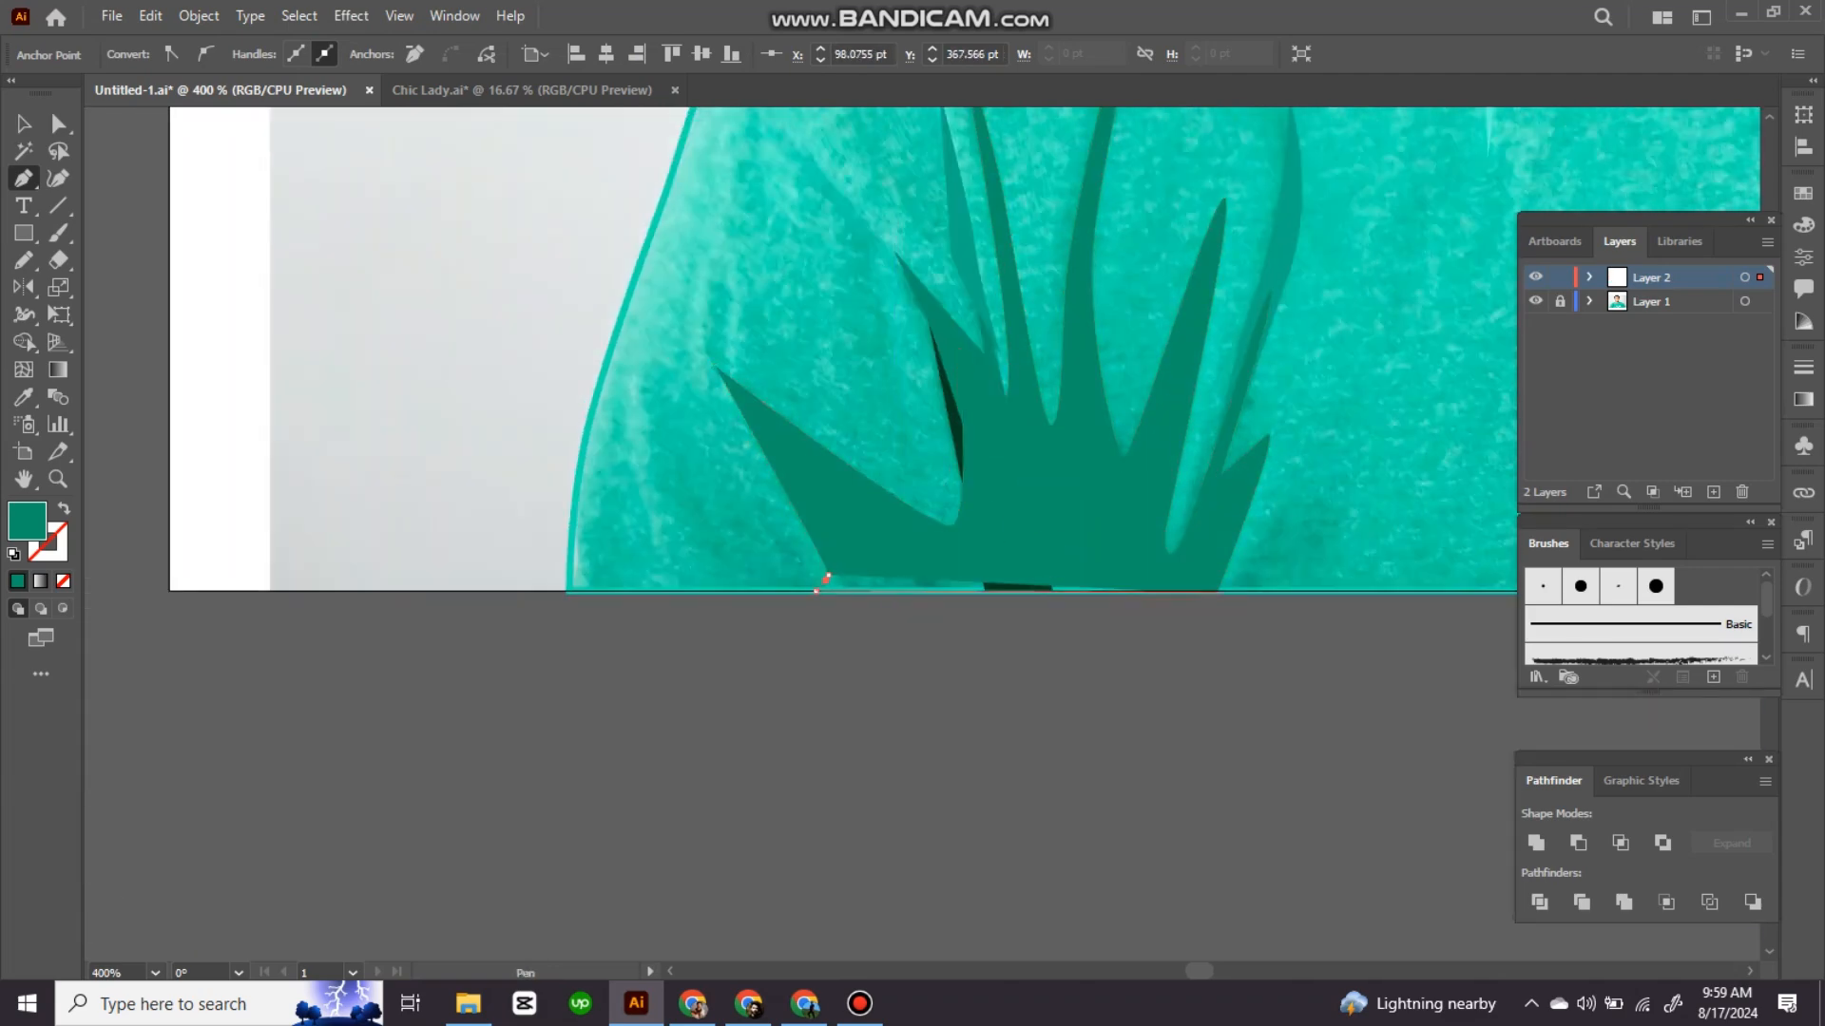
{"action": "left_click", "coordinate": [152, 518]}
{"action": "left_click", "coordinate": [825, 577]}
Step: Fill the T-shirt's base shape with a sampled bright teal green
{"action": "key", "text": "i"}
{"action": "left_click", "coordinate": [1330, 285]}
{"action": "scroll", "coordinate": [950, 427], "scroll_direction": "down", "scroll_amount": 1}
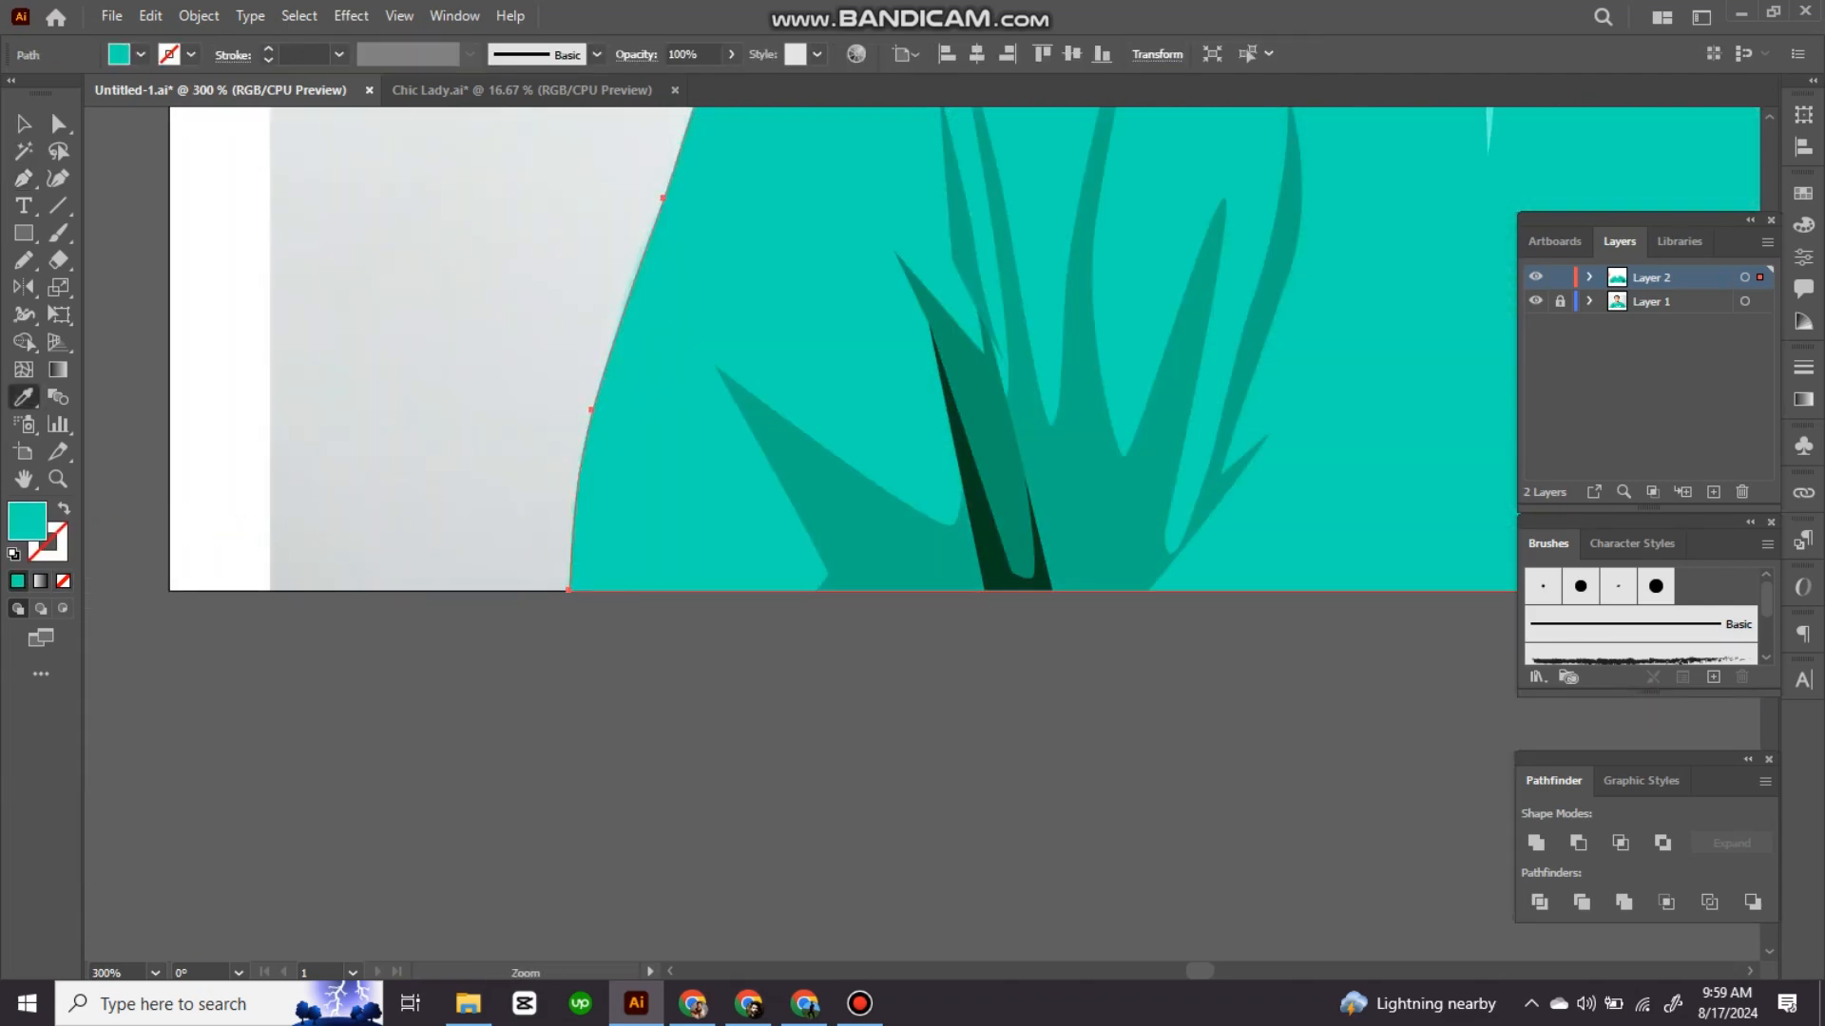
{"action": "key", "text": "ctrl+minus"}
{"action": "key", "text": "ctrl+minus"}
{"action": "scroll", "coordinate": [893, 428], "scroll_direction": "right", "scroll_amount": 2}
{"action": "key", "text": "ctrl+a"}
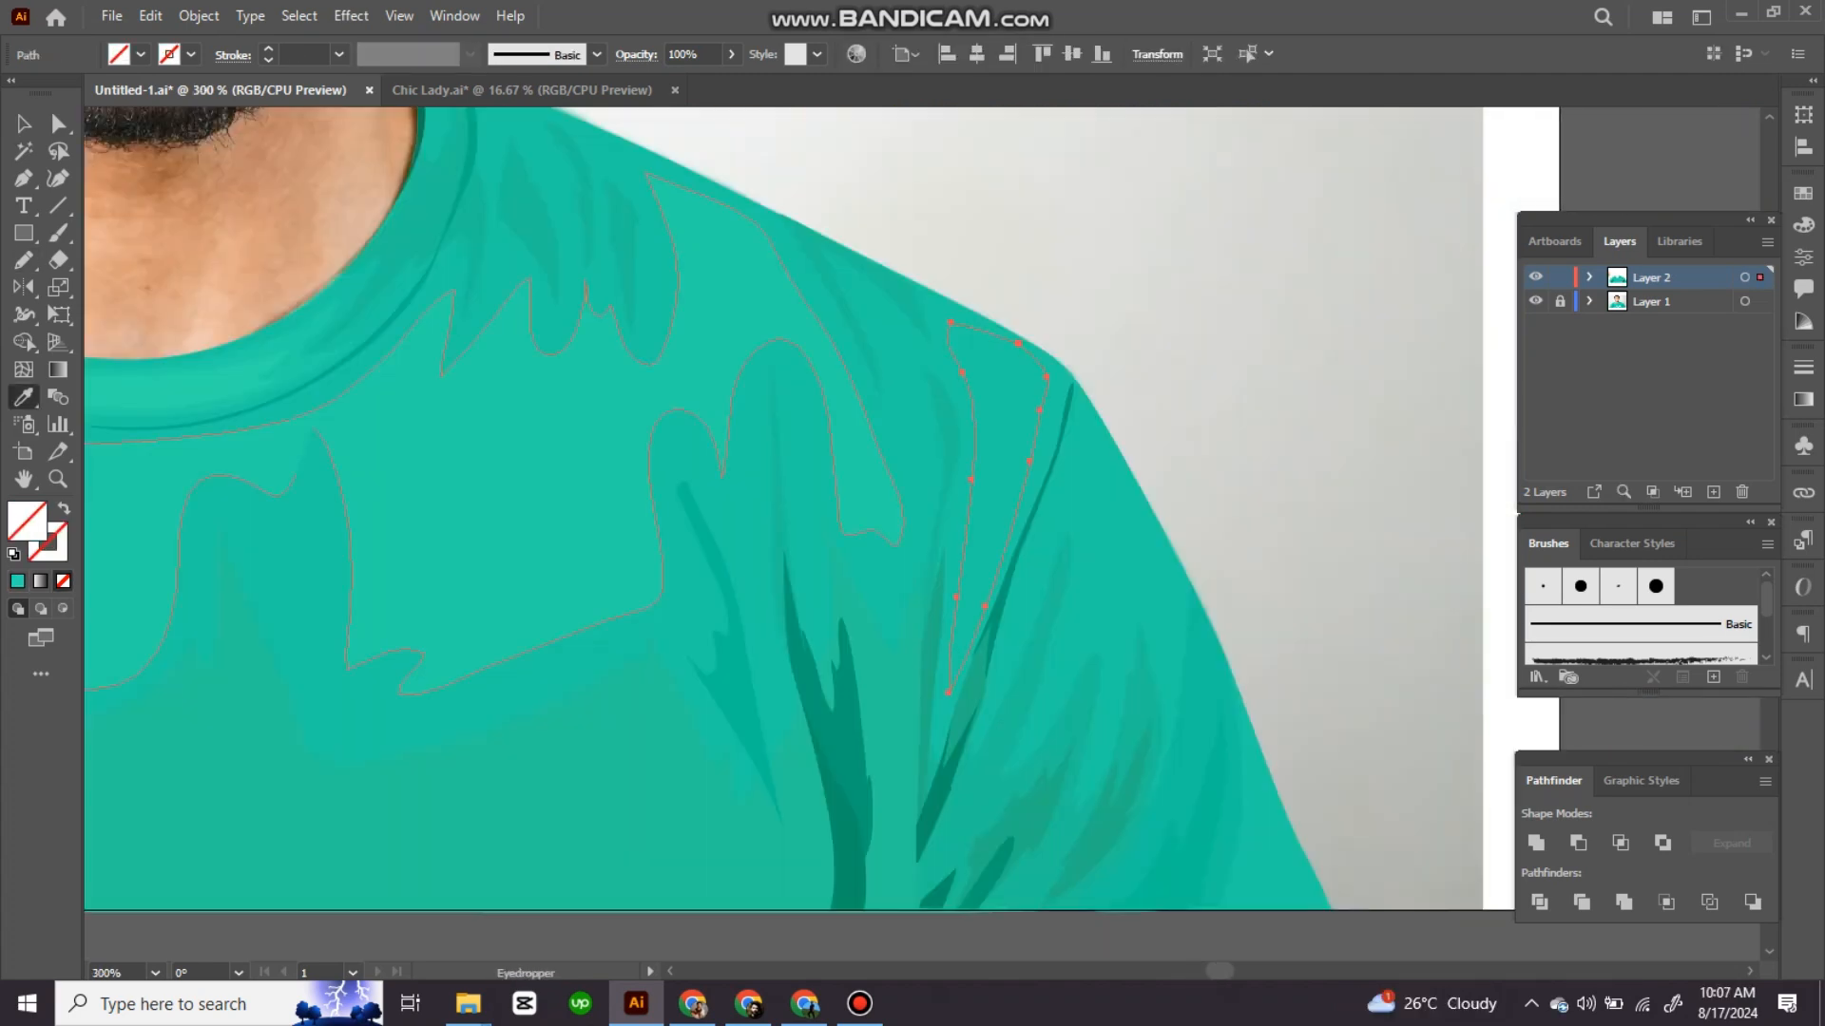
Step: Outline narrow highlight shapes beside the shoulder seam and along the collar band, undoing the last two changes
{"action": "left_click", "coordinate": [1043, 407]}
{"action": "key", "text": "ctrl+shift+a"}
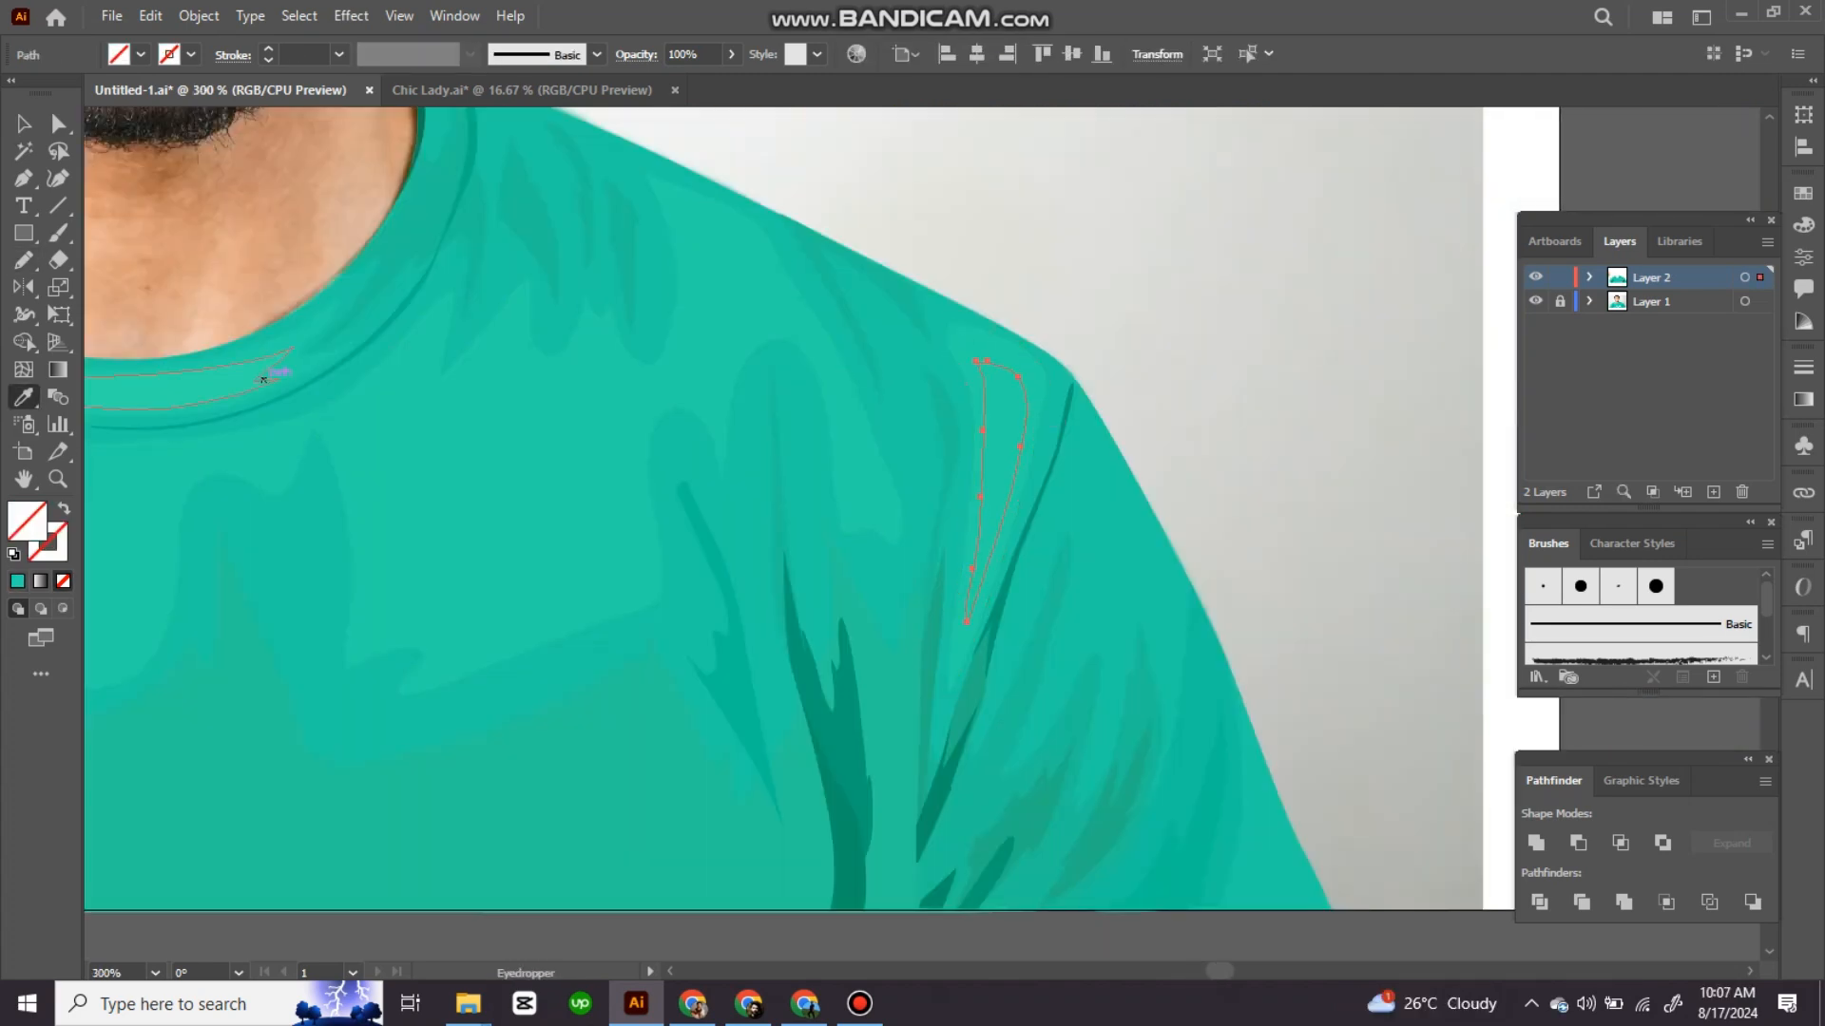
{"action": "scroll", "coordinate": [269, 375], "scroll_direction": "left", "scroll_amount": 5}
{"action": "key", "text": "ctrl+z"}
{"action": "key", "text": "ctrl+z"}
{"action": "scroll", "coordinate": [922, 466], "scroll_direction": "left", "scroll_amount": 5}
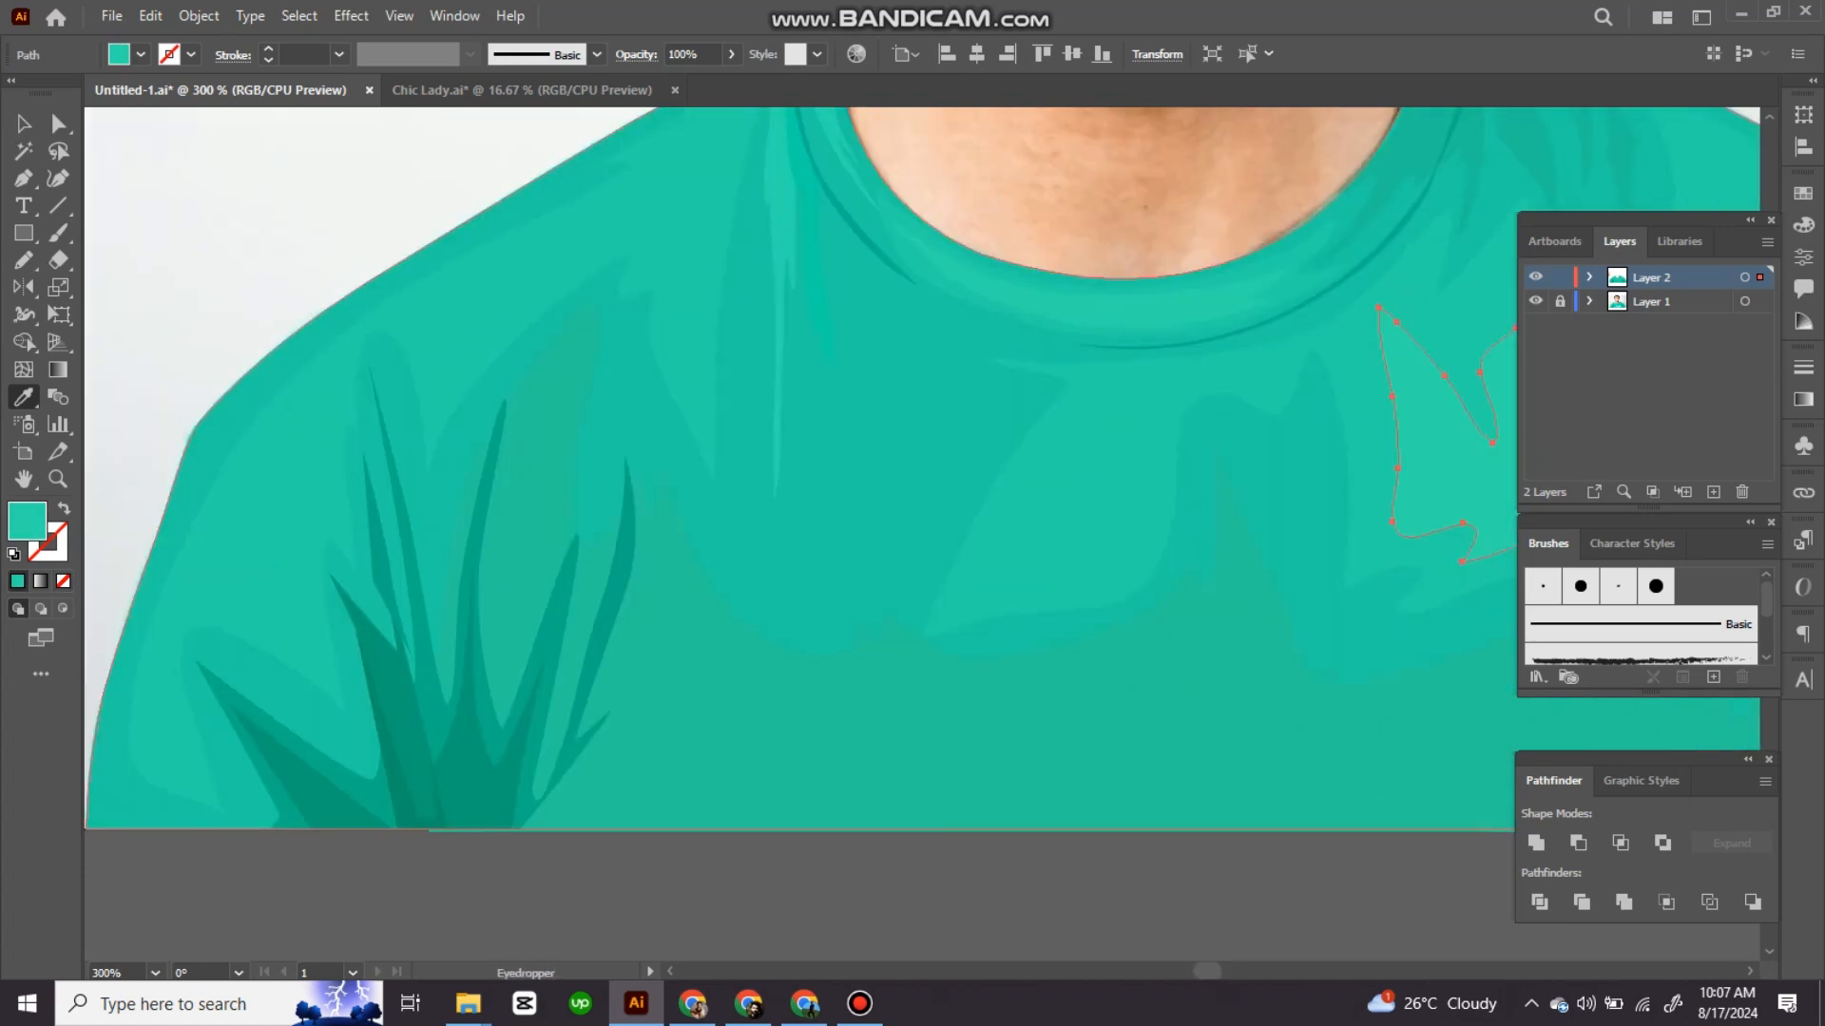
Step: Draw highlight shapes across the chest and the opposite shoulder and fill them with a sampled lighter green
{"action": "key", "text": "i"}
{"action": "left_click", "coordinate": [1410, 433]}
{"action": "key", "text": "ctrl+minus"}
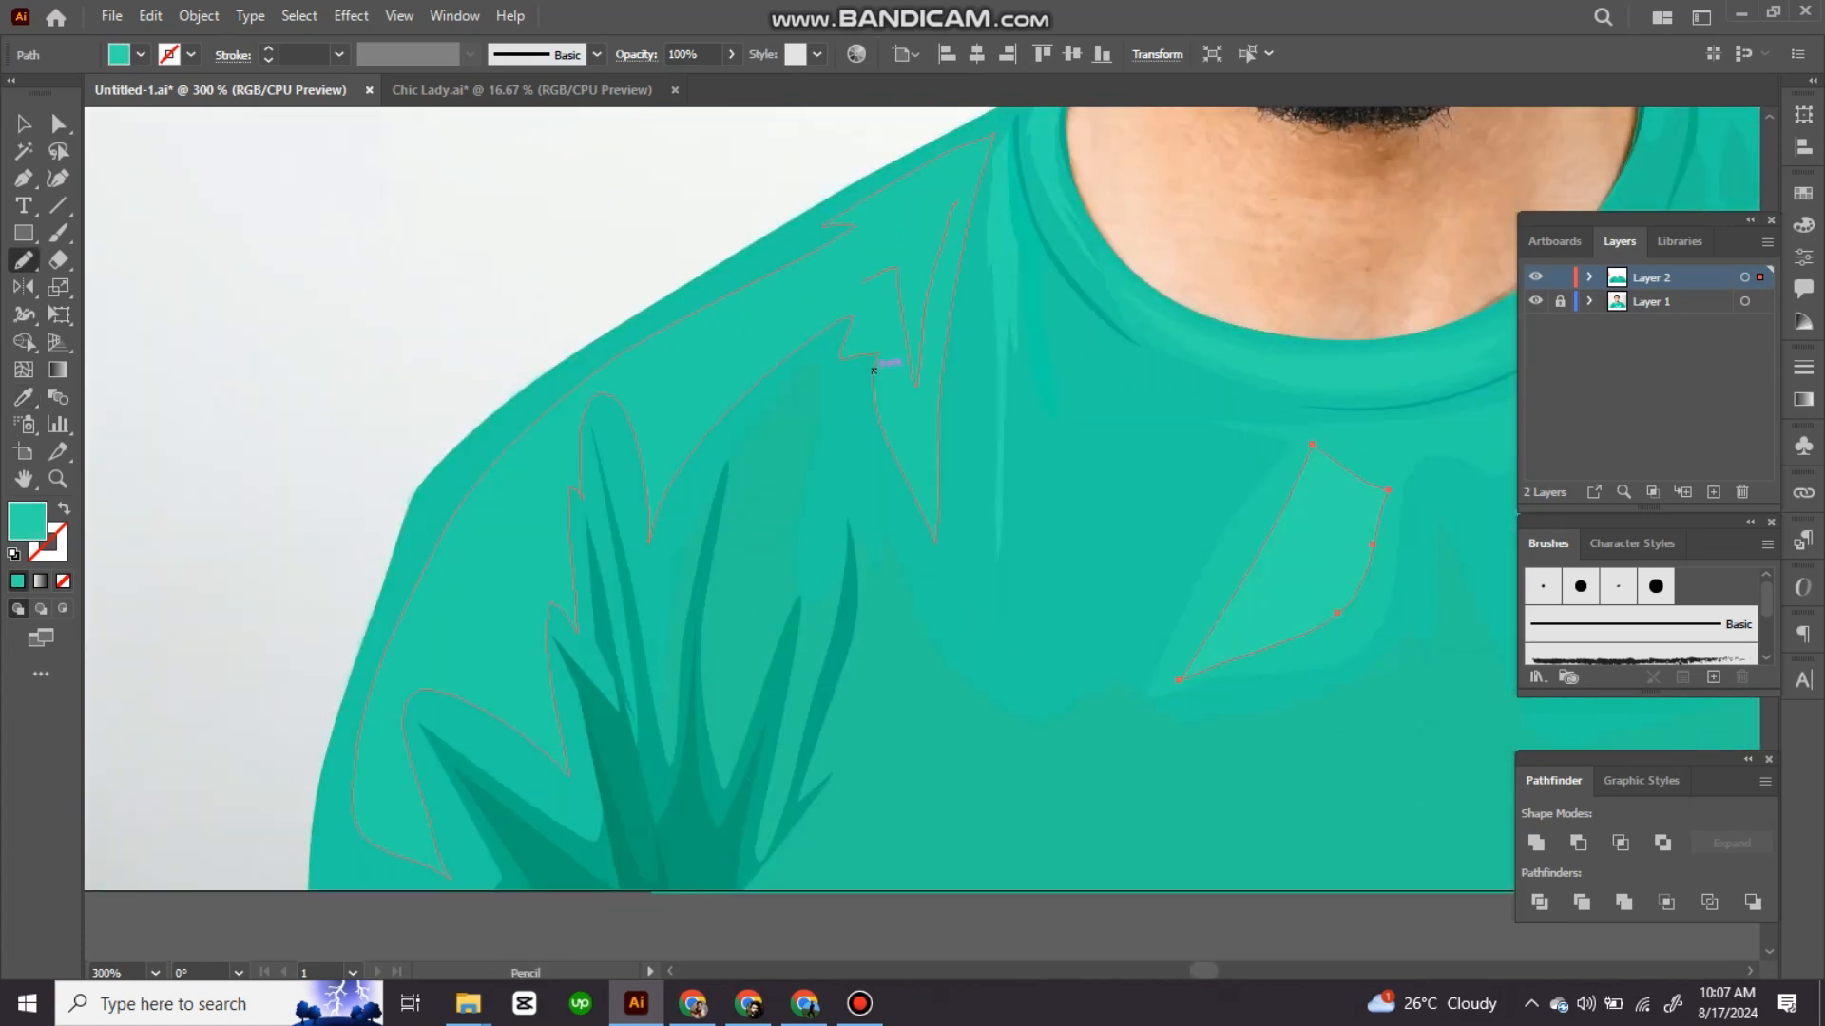
{"action": "key", "text": "ctrl+1"}
{"action": "key", "text": "ctrl+minus"}
{"action": "key", "text": "ctrl+plus"}
{"action": "key", "text": "ctrl+plus"}
{"action": "key", "text": "ctrl+plus"}
{"action": "key", "text": "ctrl+plus"}
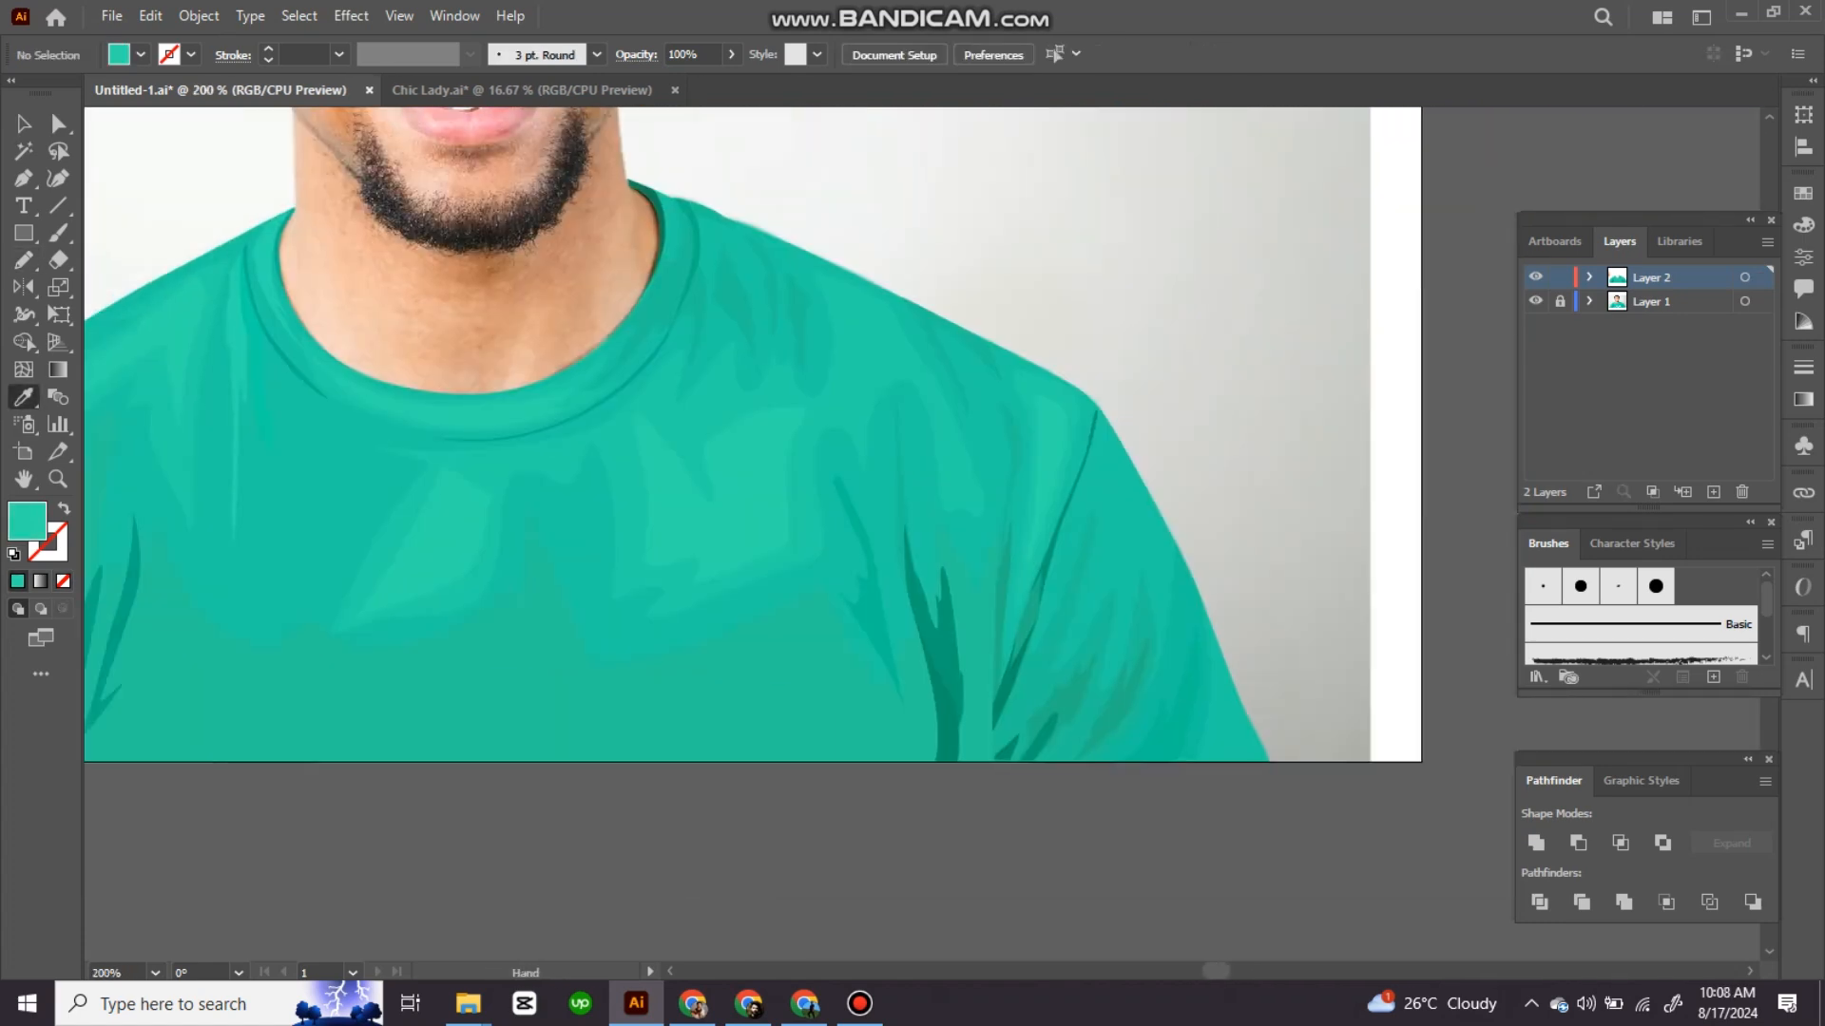
{"action": "key", "text": "n"}
{"action": "key", "text": "ctrl+minus"}
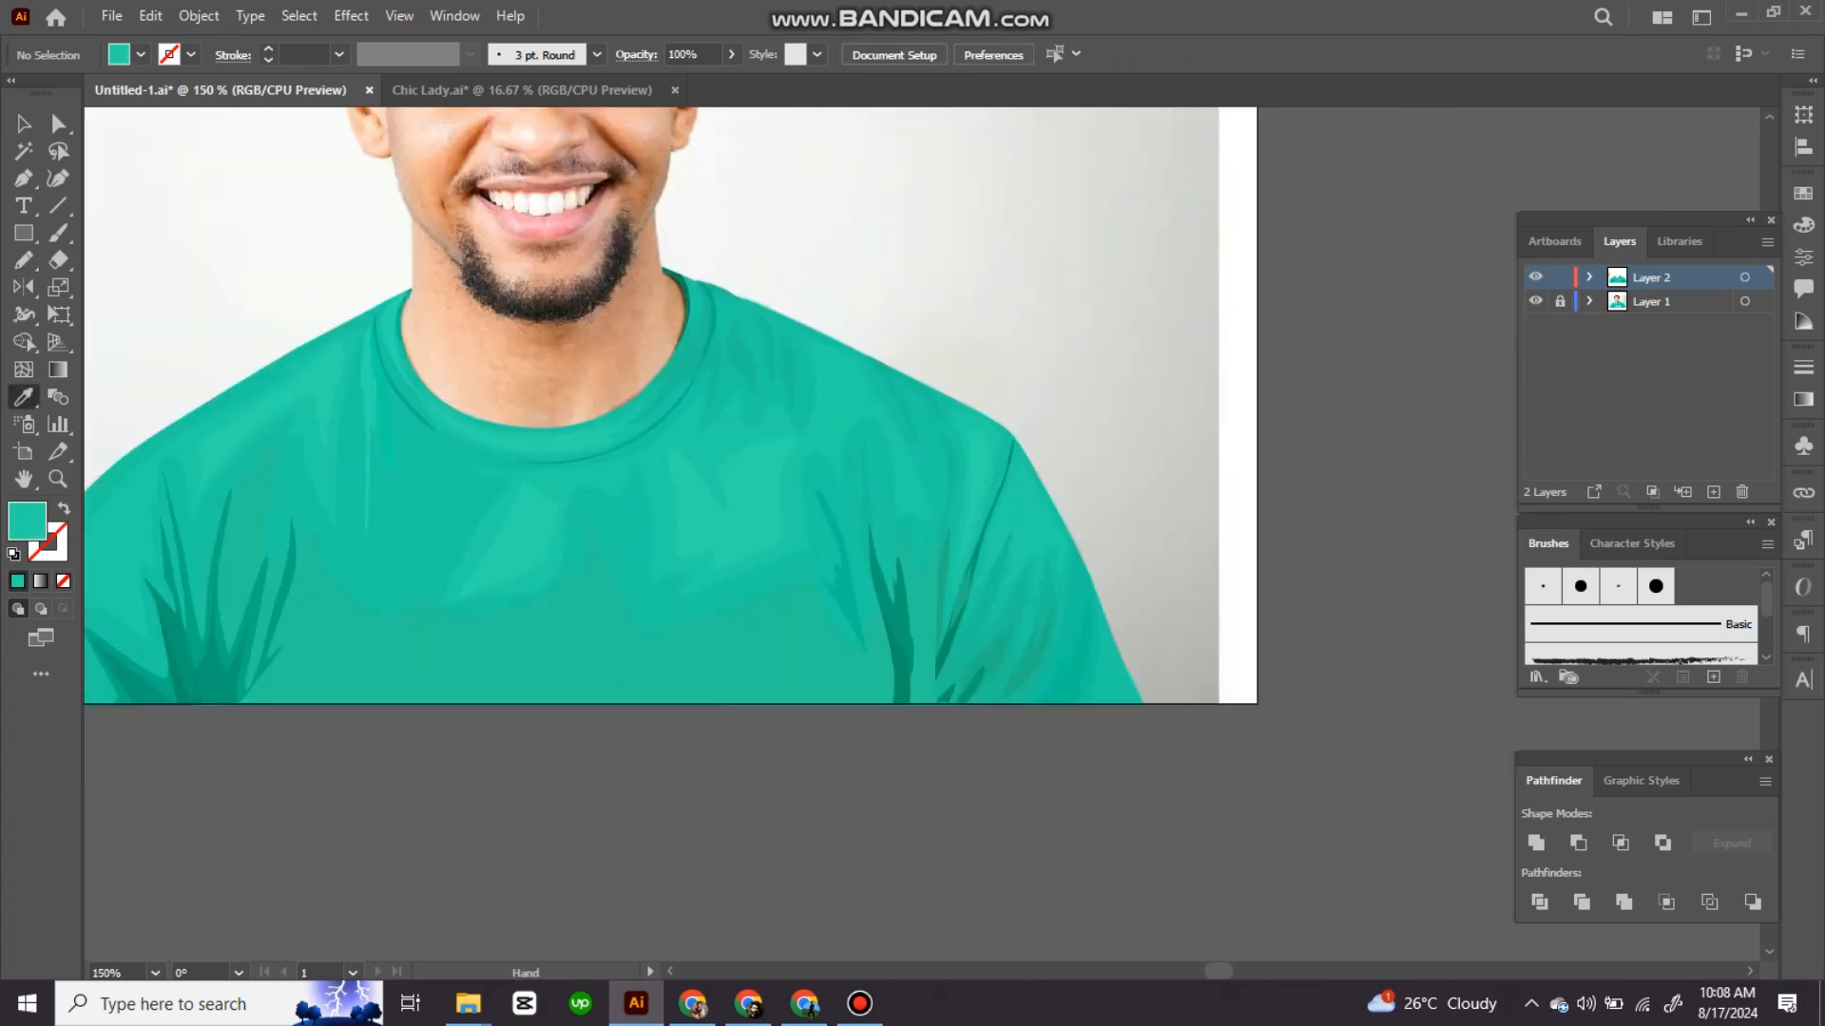
Step: Trace a broad tonal area across the lower front of the shirt with the Pen tool and fill it with a sampled green
{"action": "key", "text": "ctrl+plus"}
{"action": "key", "text": "p"}
{"action": "left_click", "coordinate": [483, 511]}
{"action": "left_click", "coordinate": [1256, 387]}
{"action": "left_click", "coordinate": [1100, 449]}
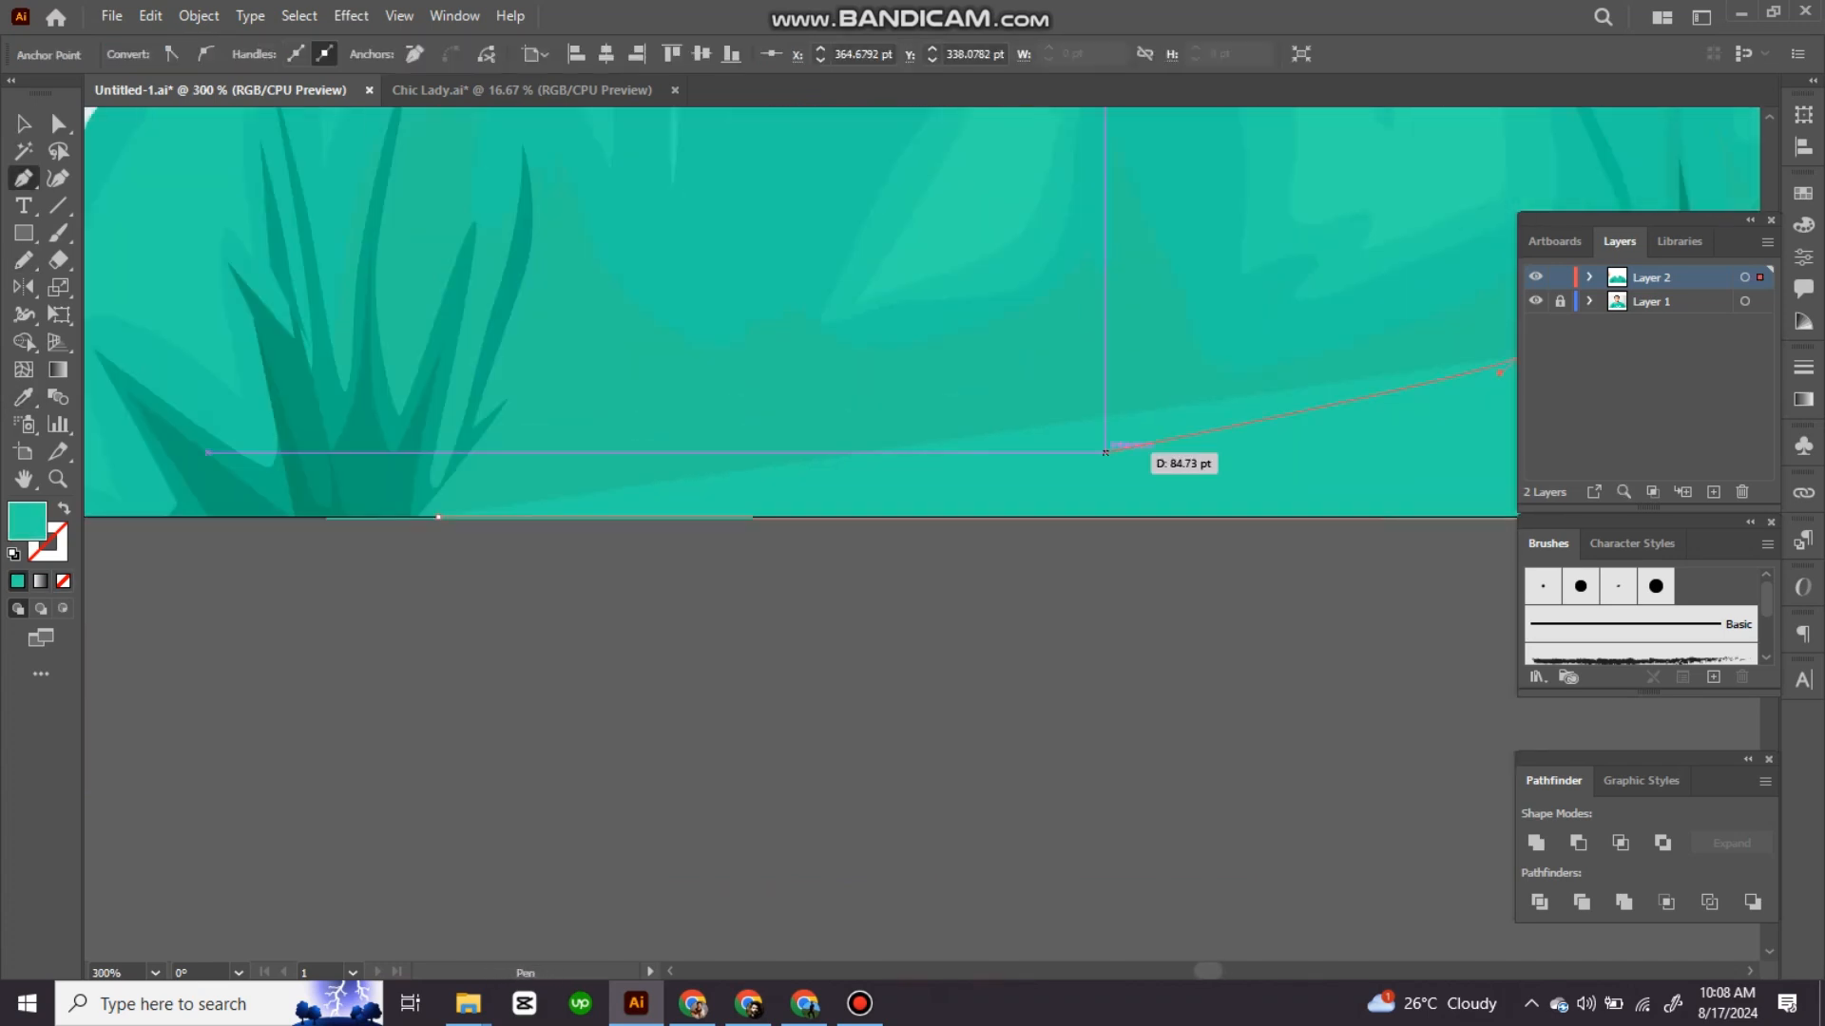
{"action": "left_click", "coordinate": [713, 376]}
{"action": "left_click", "coordinate": [1041, 357]}
{"action": "left_click", "coordinate": [1003, 521]}
{"action": "left_click", "coordinate": [1418, 425]}
{"action": "key", "text": "i"}
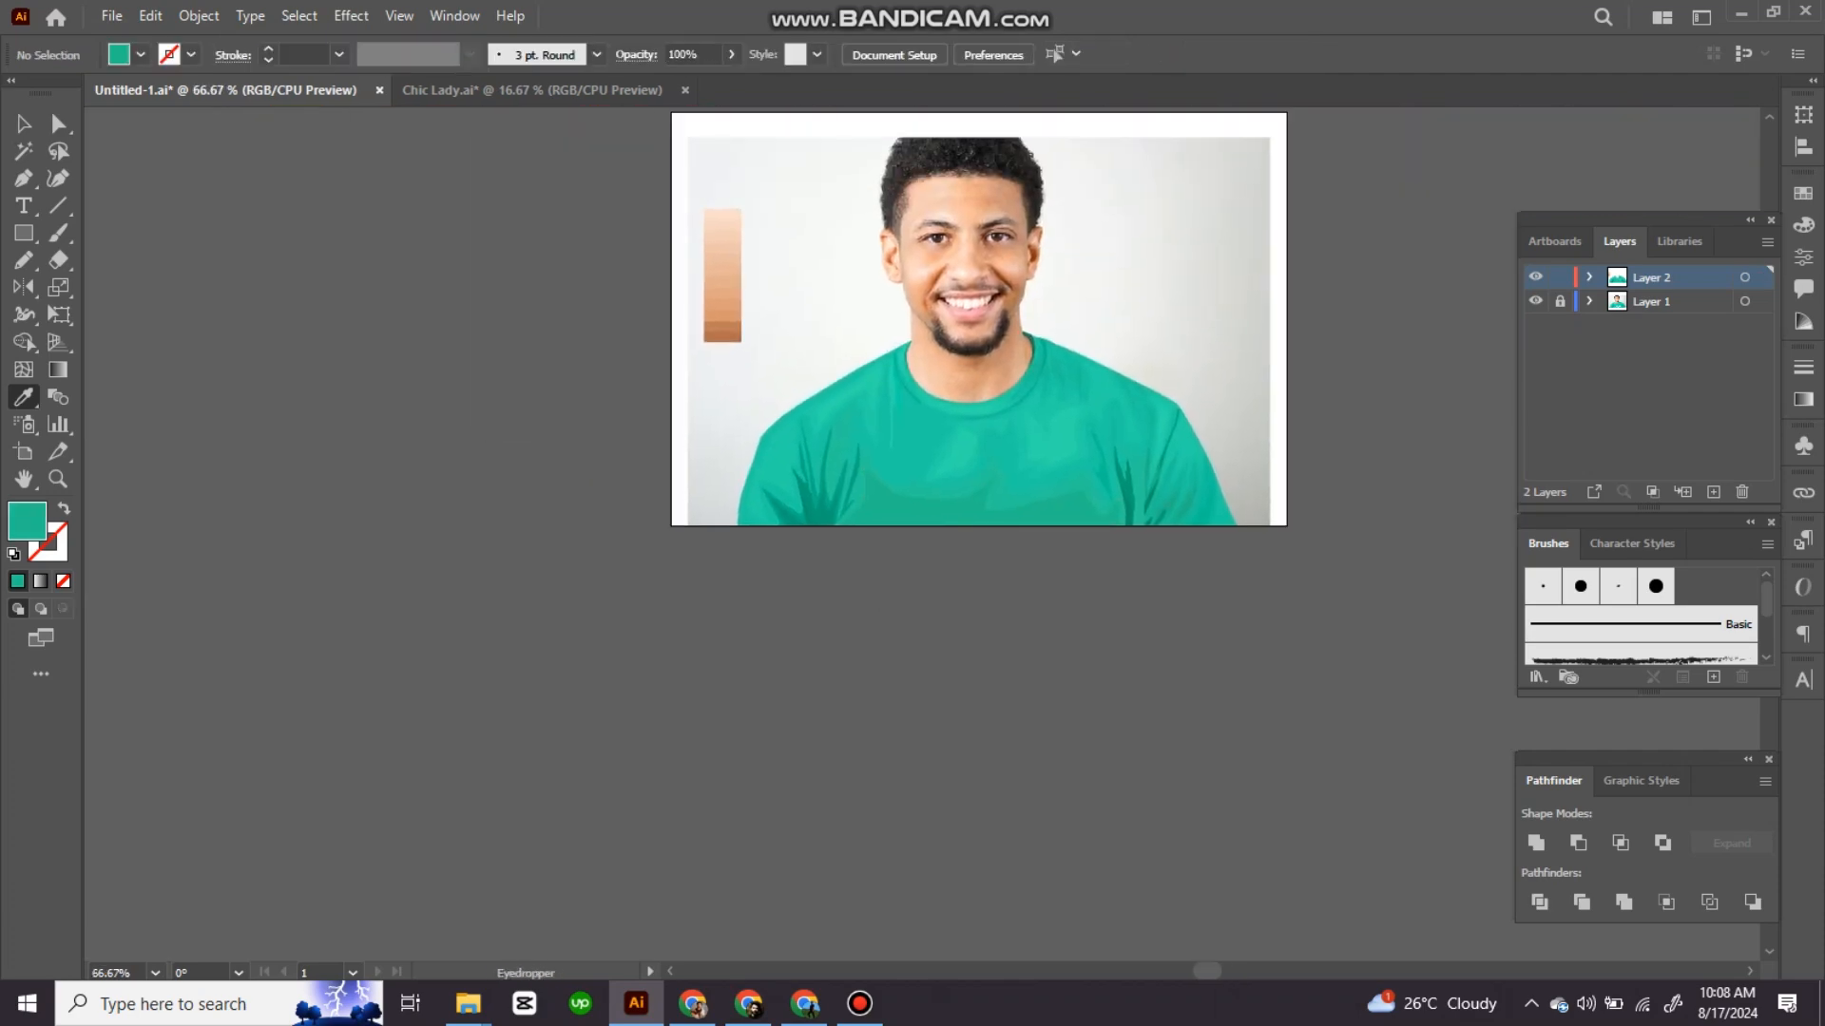
Step: Save the document with the finished T-shirt artwork
{"action": "key", "text": "ctrl+plus"}
{"action": "key", "text": "ctrl+plus"}
{"action": "key", "text": "ctrl+plus"}
{"action": "key", "text": "ctrl+plus"}
{"action": "key", "text": "ctrl+plus"}
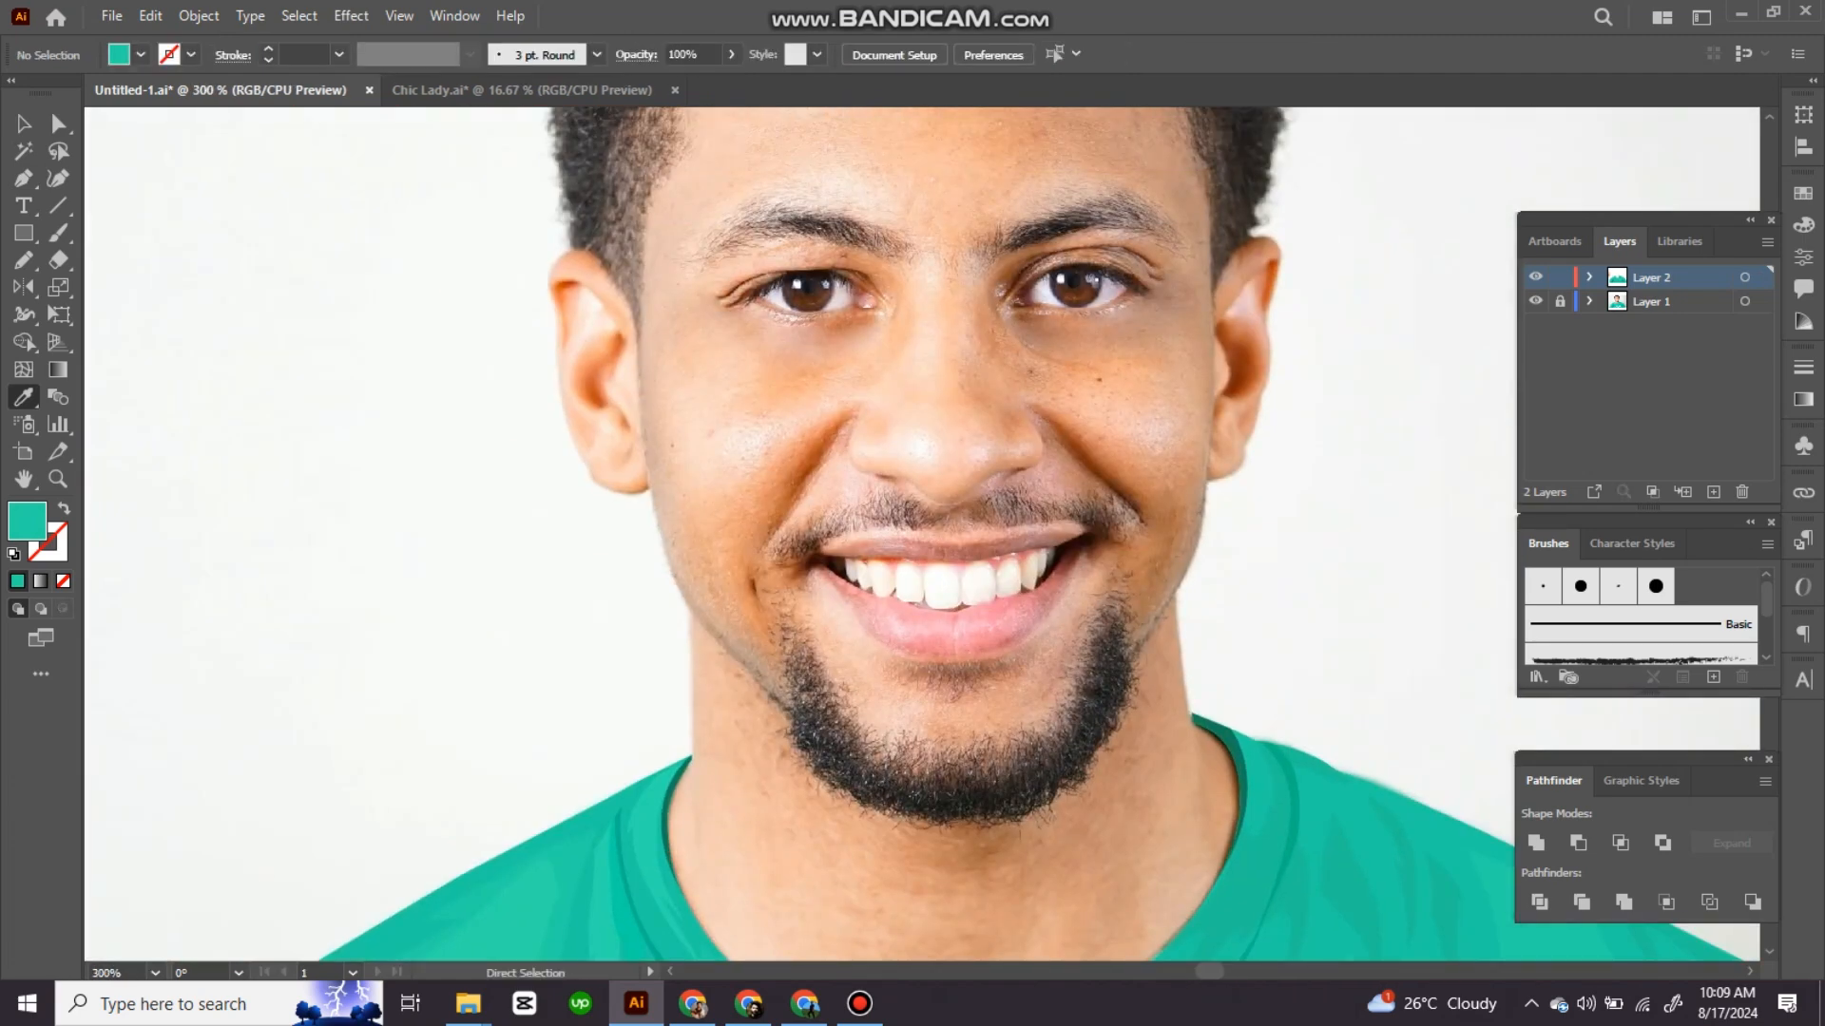
{"action": "key", "text": "ctrl+s"}
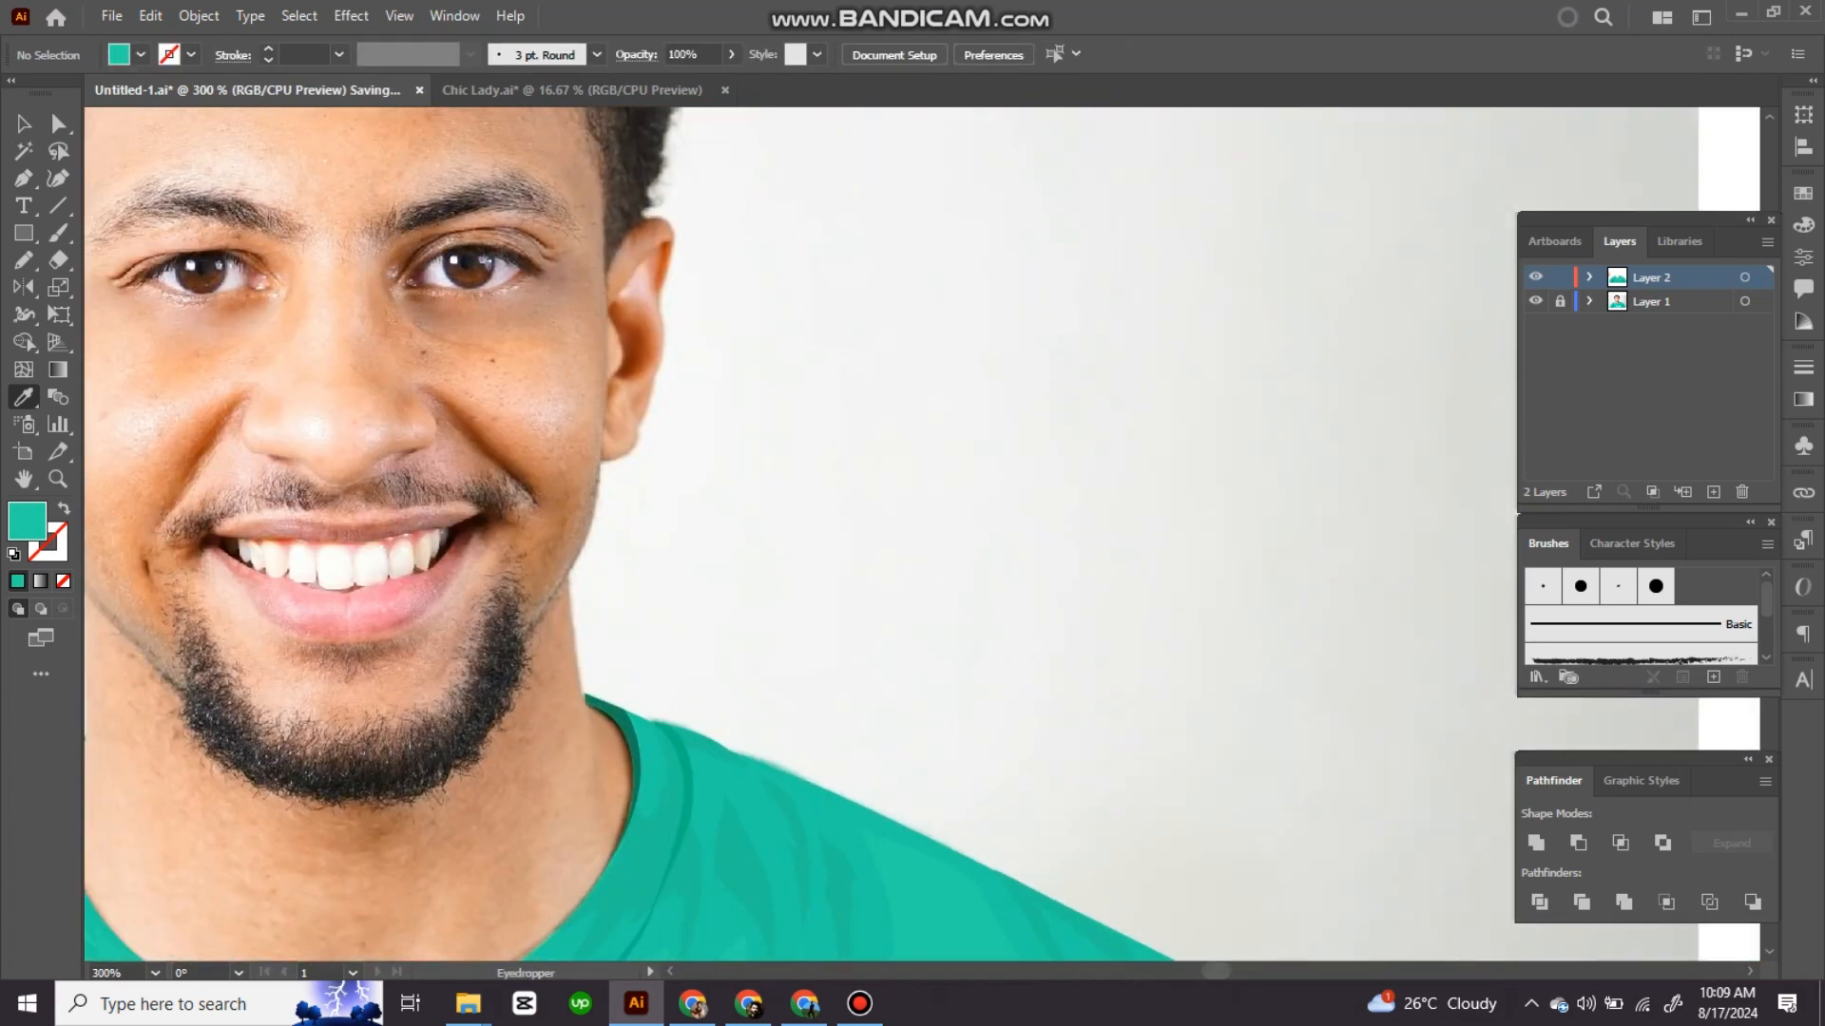
Step: Draw a thin black ellipse about 96.7 pt wide and 0.7 pt high on the empty background beside the face, and show the color settings
{"action": "left_click_drag", "start_coordinate": [889, 429], "coordinate": [1376, 429]}
{"action": "key", "text": "F6"}
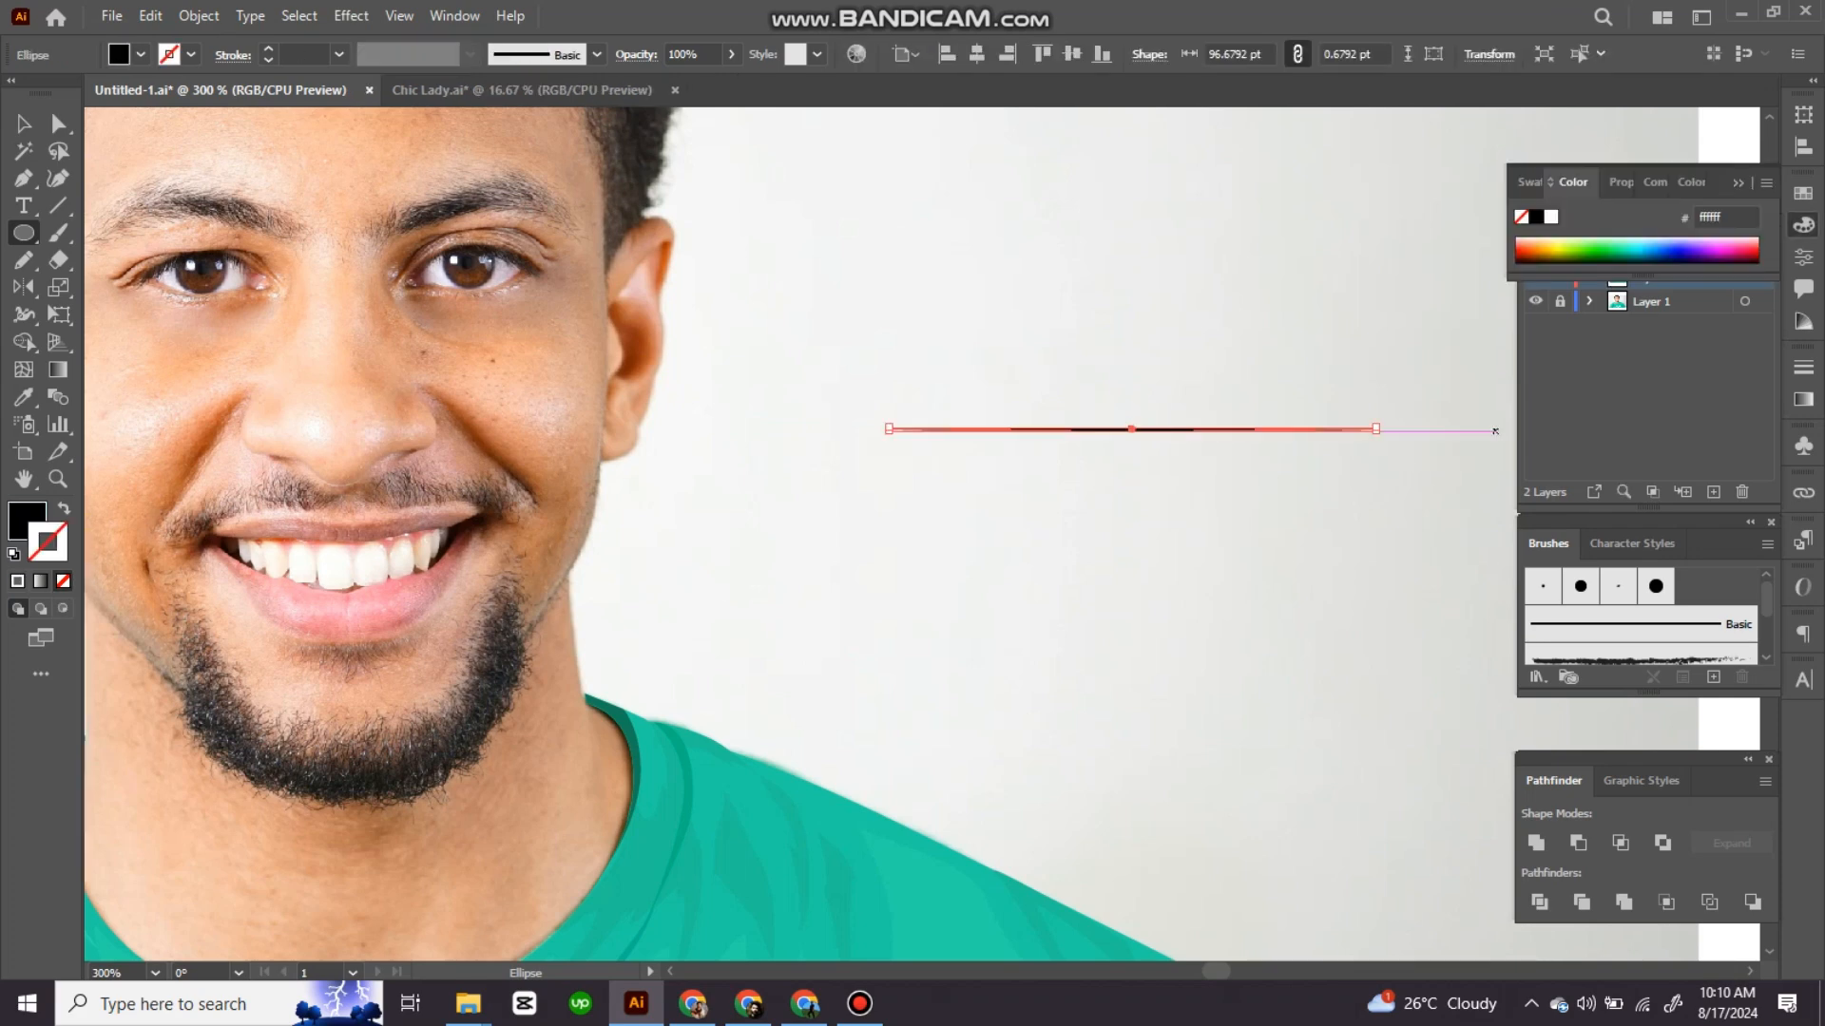
Step: Save the thin black ellipse as a new art brush and delete the ellipse from the artwork
{"action": "left_click", "coordinate": [1713, 677]}
{"action": "left_click", "coordinate": [827, 557]}
{"action": "left_click", "coordinate": [839, 660]}
{"action": "left_click", "coordinate": [1067, 802]}
{"action": "key", "text": "Delete"}
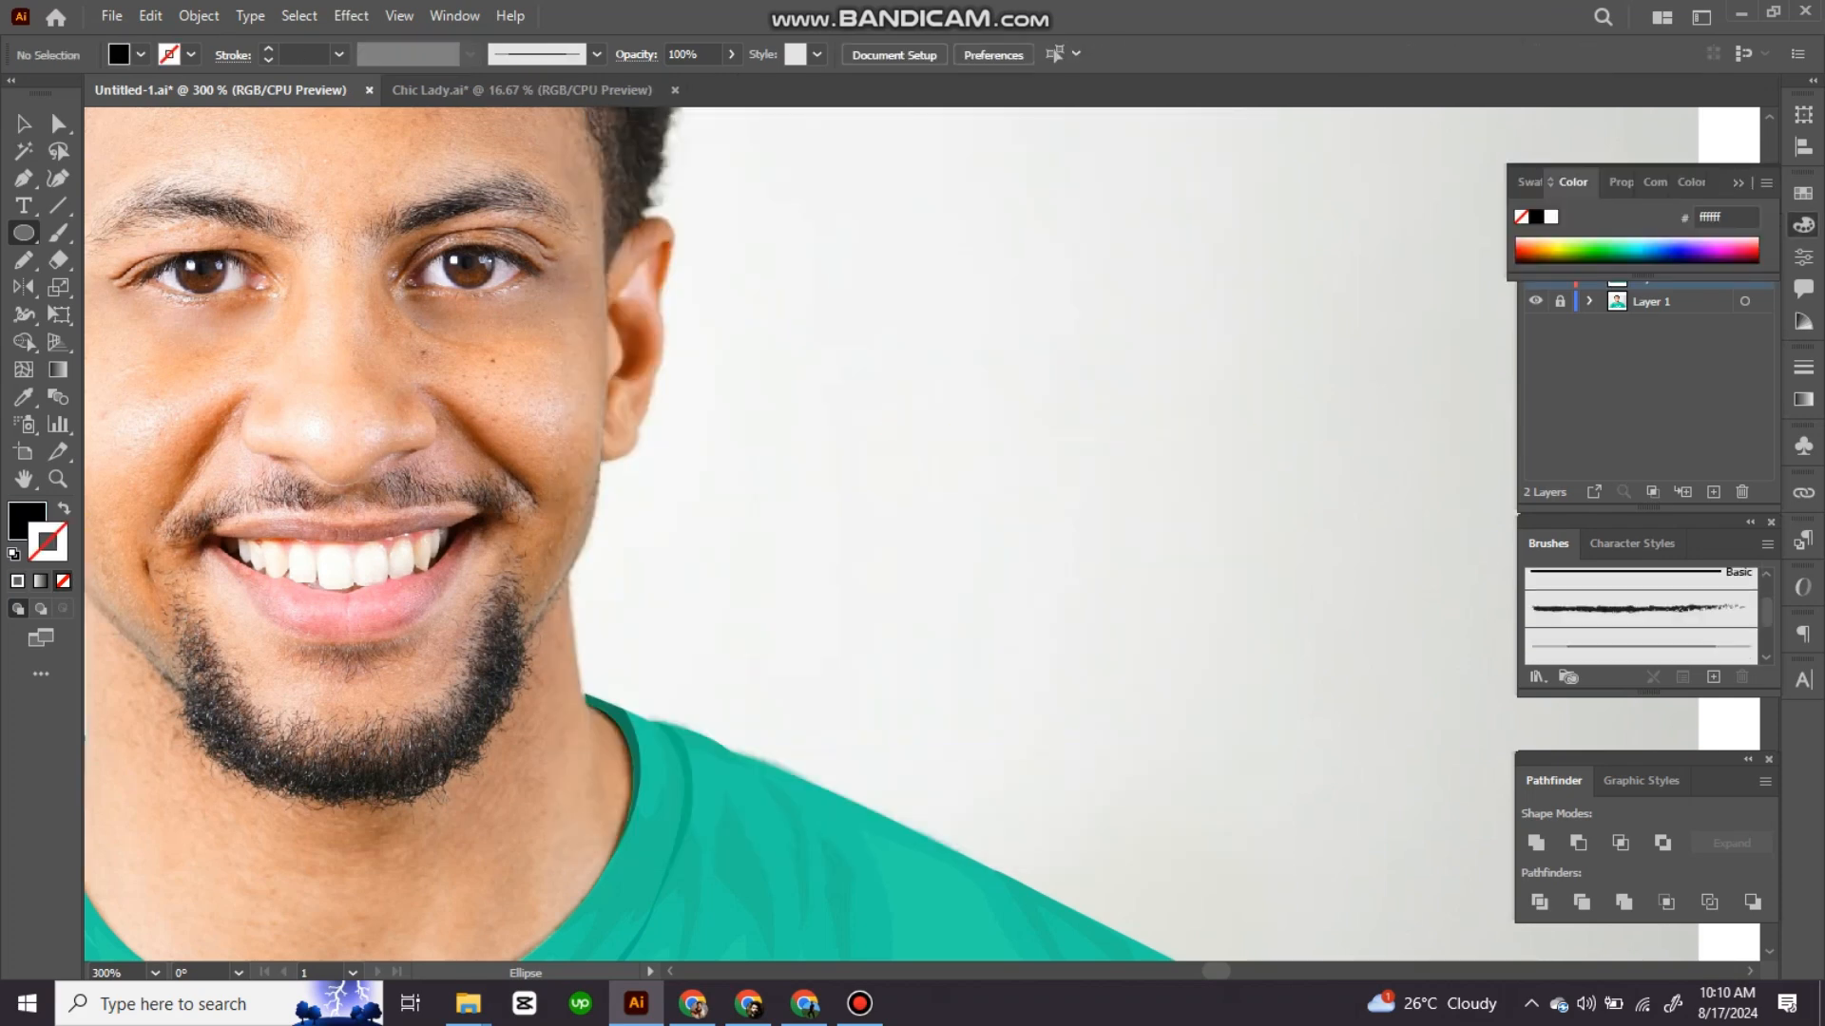
Step: Paint fine black hairs below the lower lip using the new brush with a 0.25 pt stroke
{"action": "key", "text": "b"}
{"action": "mouse_move", "coordinate": [1048, 506]}
{"action": "left_mouse_down"}
{"action": "mouse_move", "coordinate": [1352, 600]}
{"action": "mouse_move", "coordinate": [1524, 456]}
{"action": "left_mouse_up"}
{"action": "scroll", "coordinate": [913, 532], "scroll_direction": "up", "scroll_amount": 2}
{"action": "key", "text": "n"}
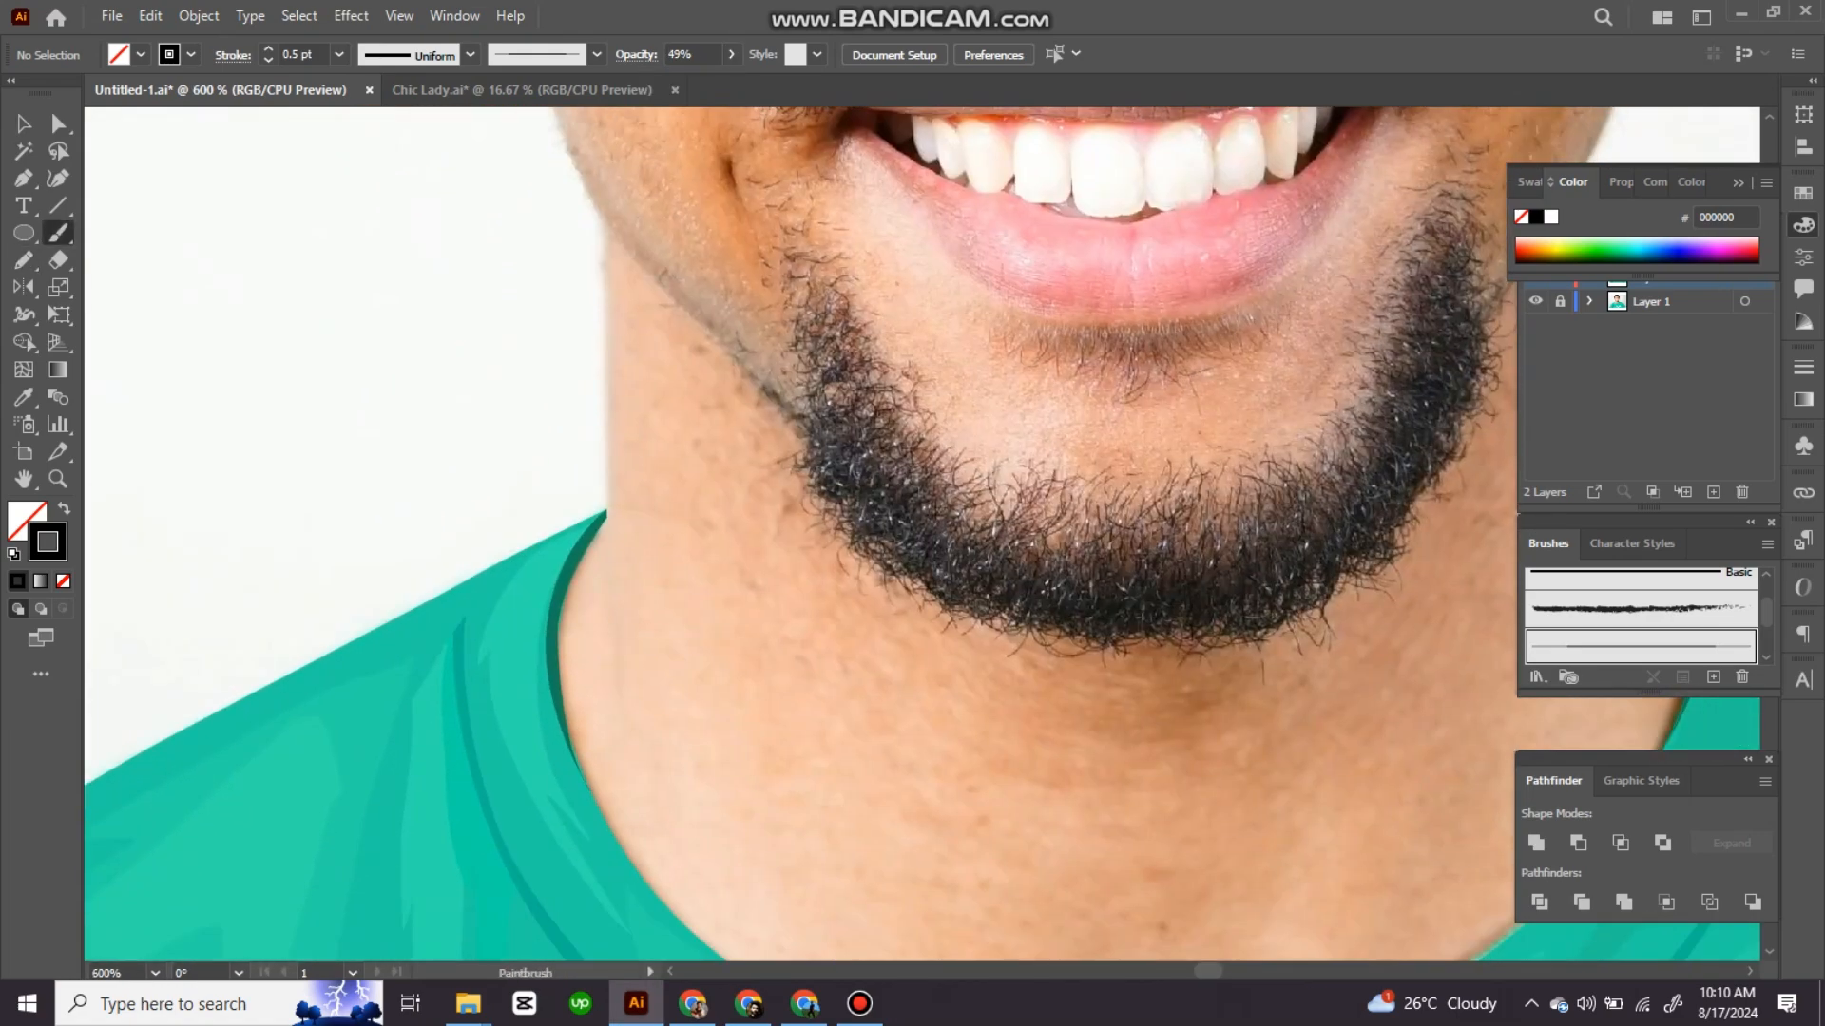
{"action": "scroll", "coordinate": [912, 532], "scroll_direction": "up", "scroll_amount": 2}
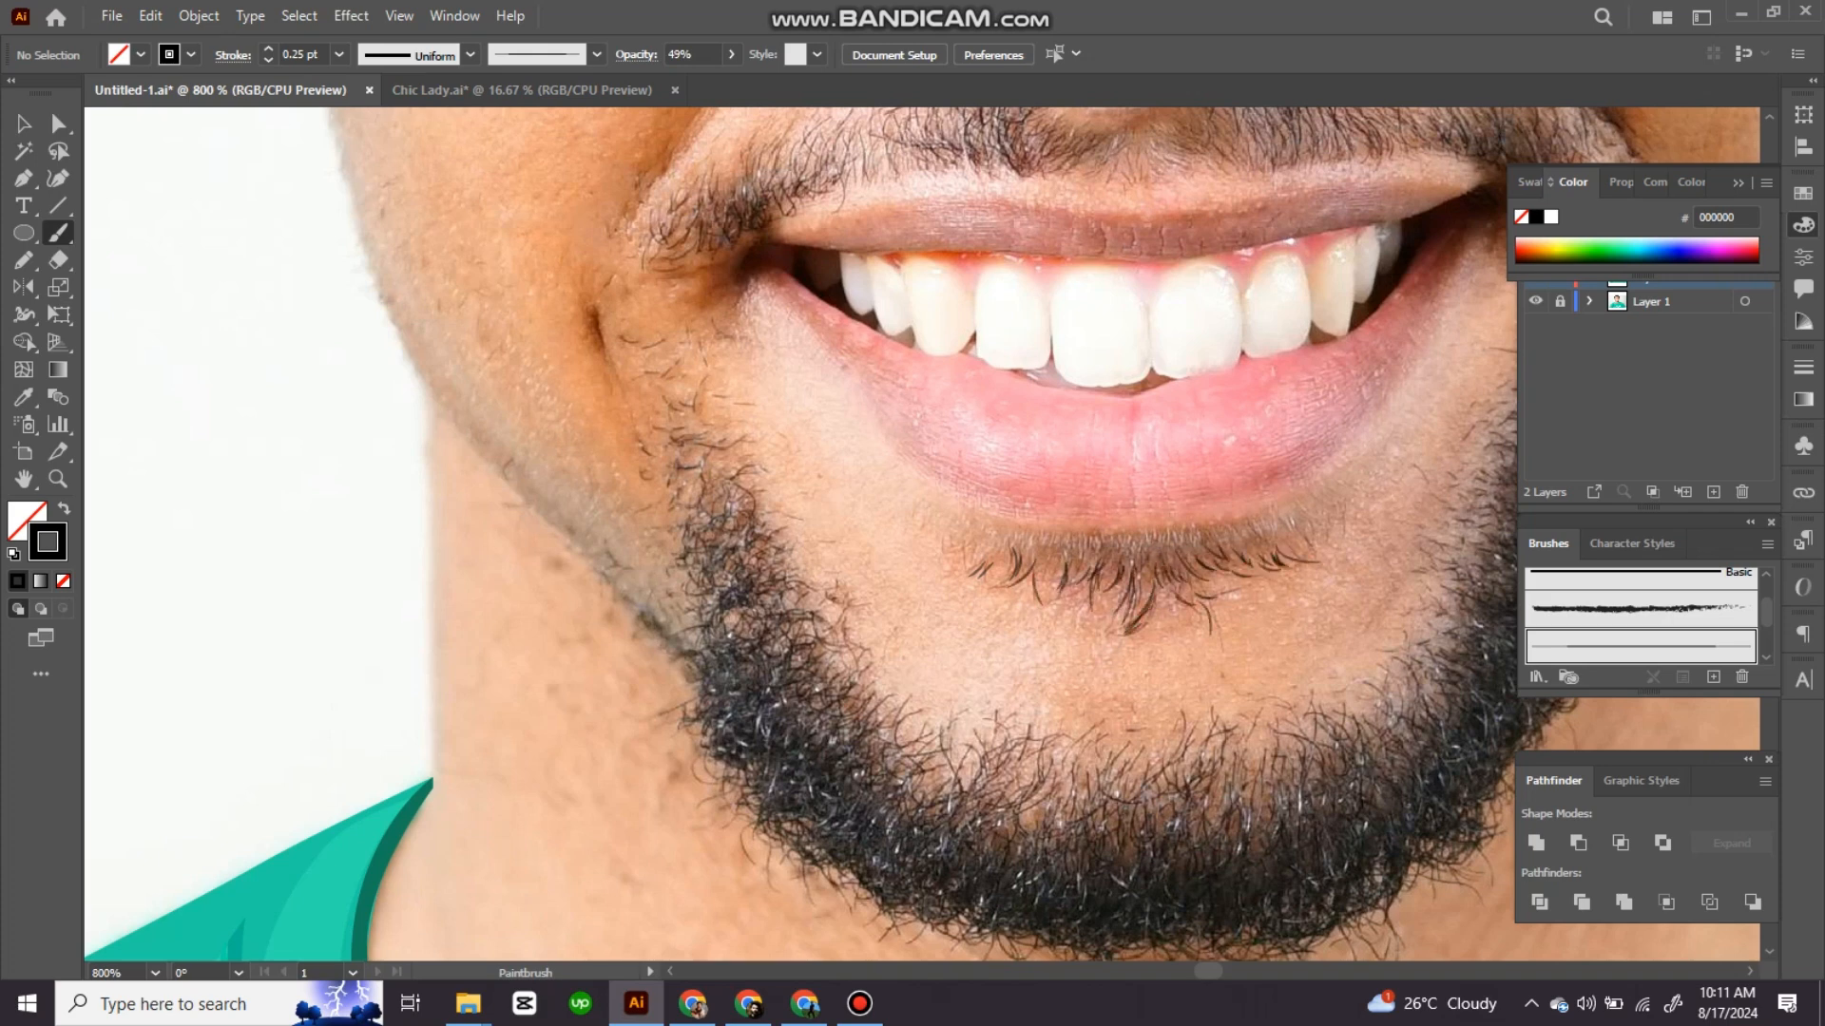
Step: Paint short tapered black hairs over the left half of the moustache, out to the corner of the mouth
{"action": "scroll", "coordinate": [912, 532], "scroll_direction": "up", "scroll_amount": 2}
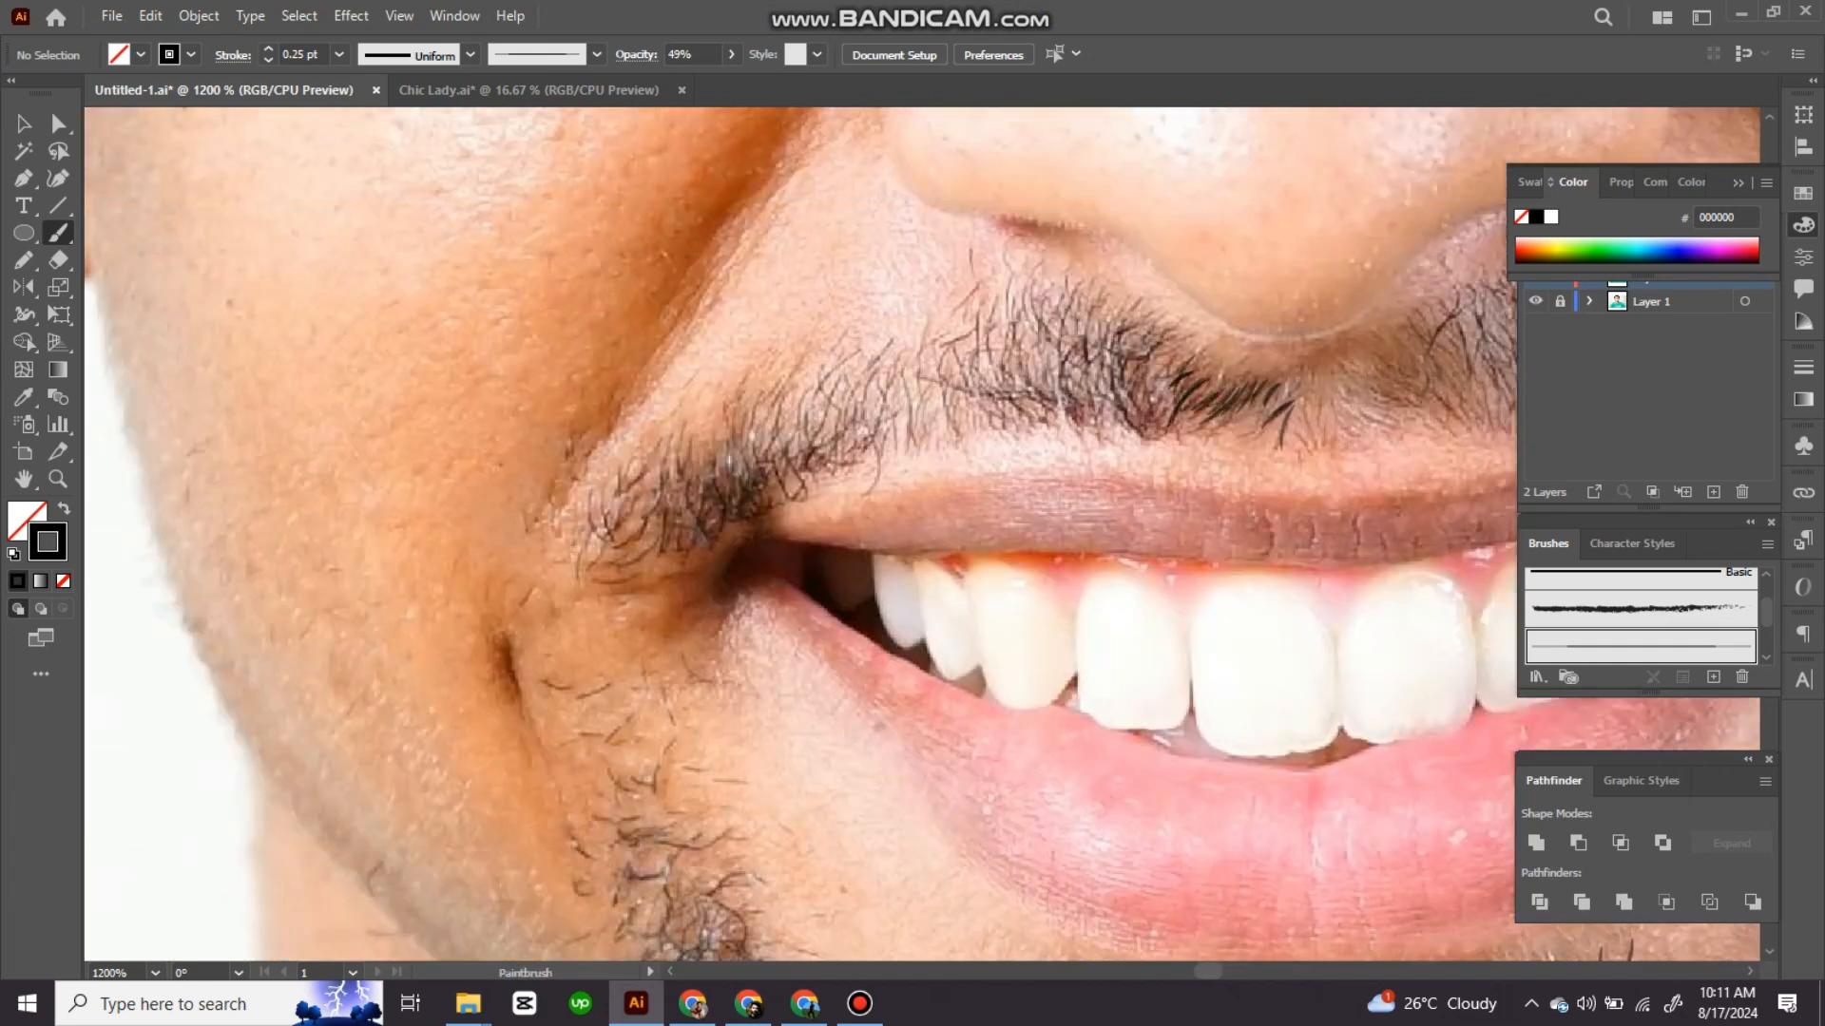
{"action": "left_click_drag", "start_coordinate": [1133, 359], "coordinate": [1105, 320]}
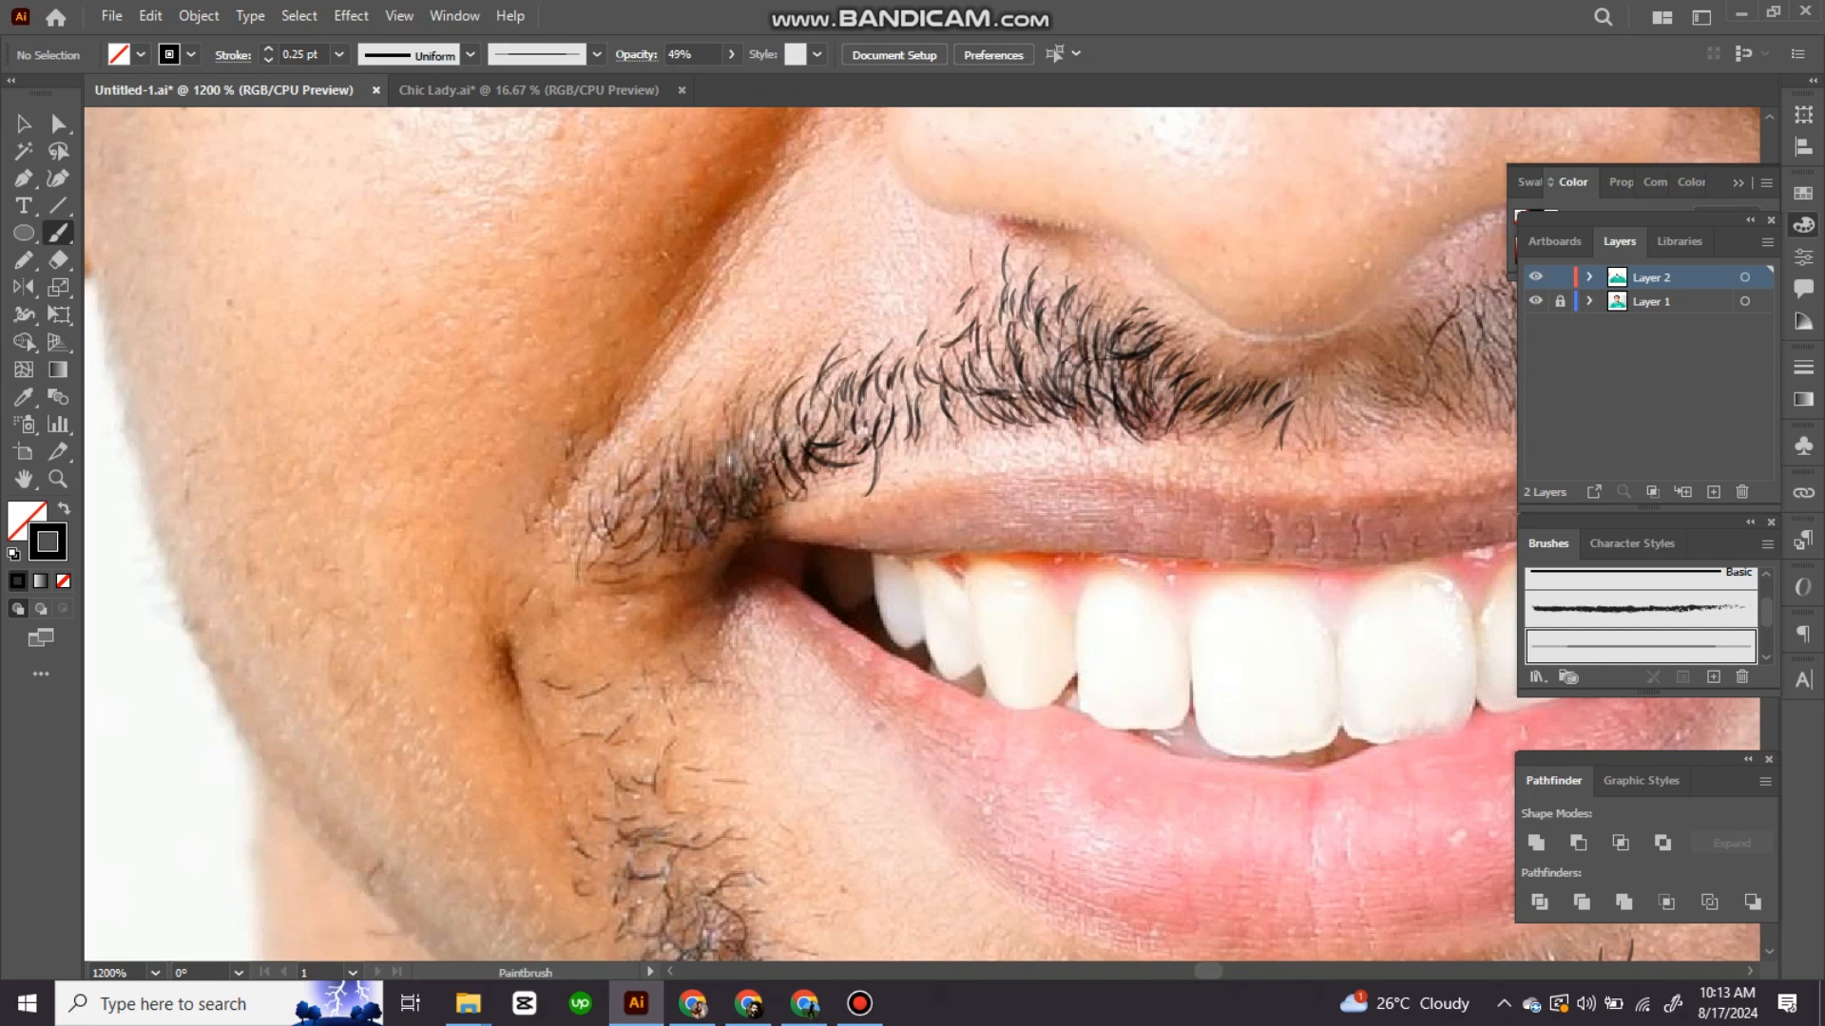
{"action": "scroll", "coordinate": [922, 534], "scroll_direction": "left", "scroll_amount": 2}
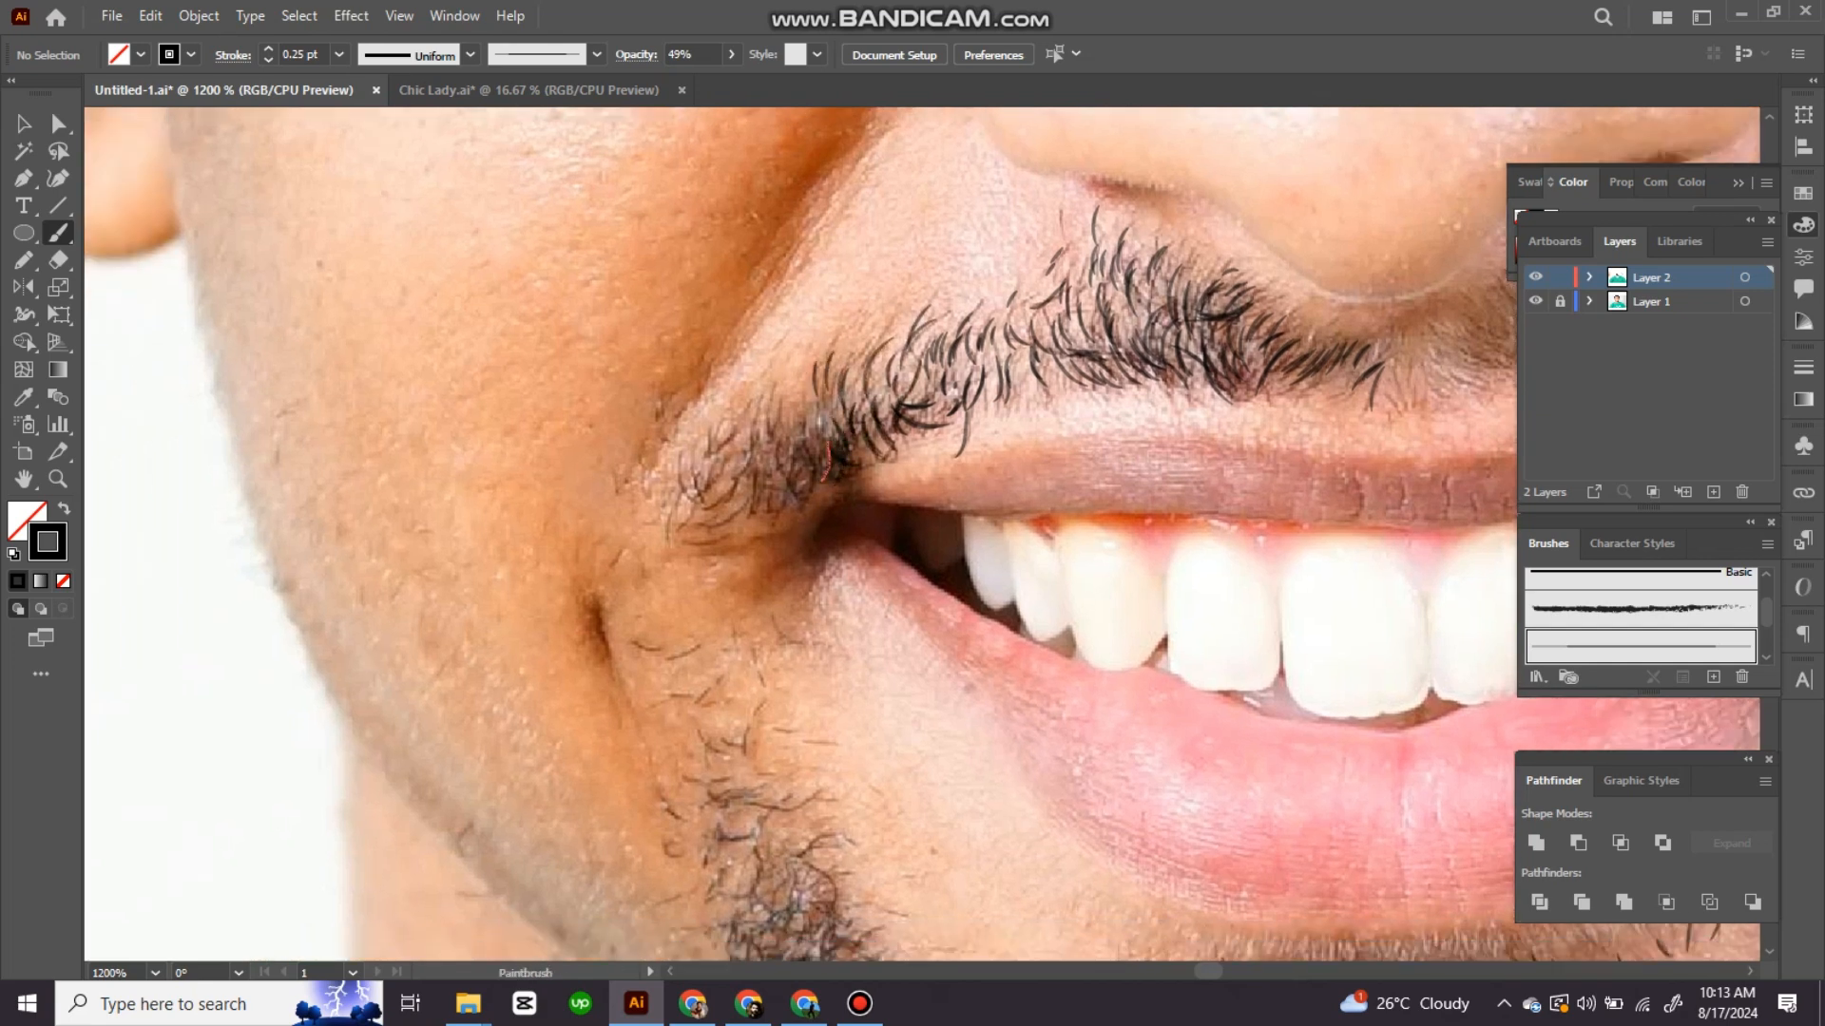
{"action": "scroll", "coordinate": [922, 534], "scroll_direction": "down", "scroll_amount": 1}
{"action": "scroll", "coordinate": [922, 534], "scroll_direction": "left", "scroll_amount": 1}
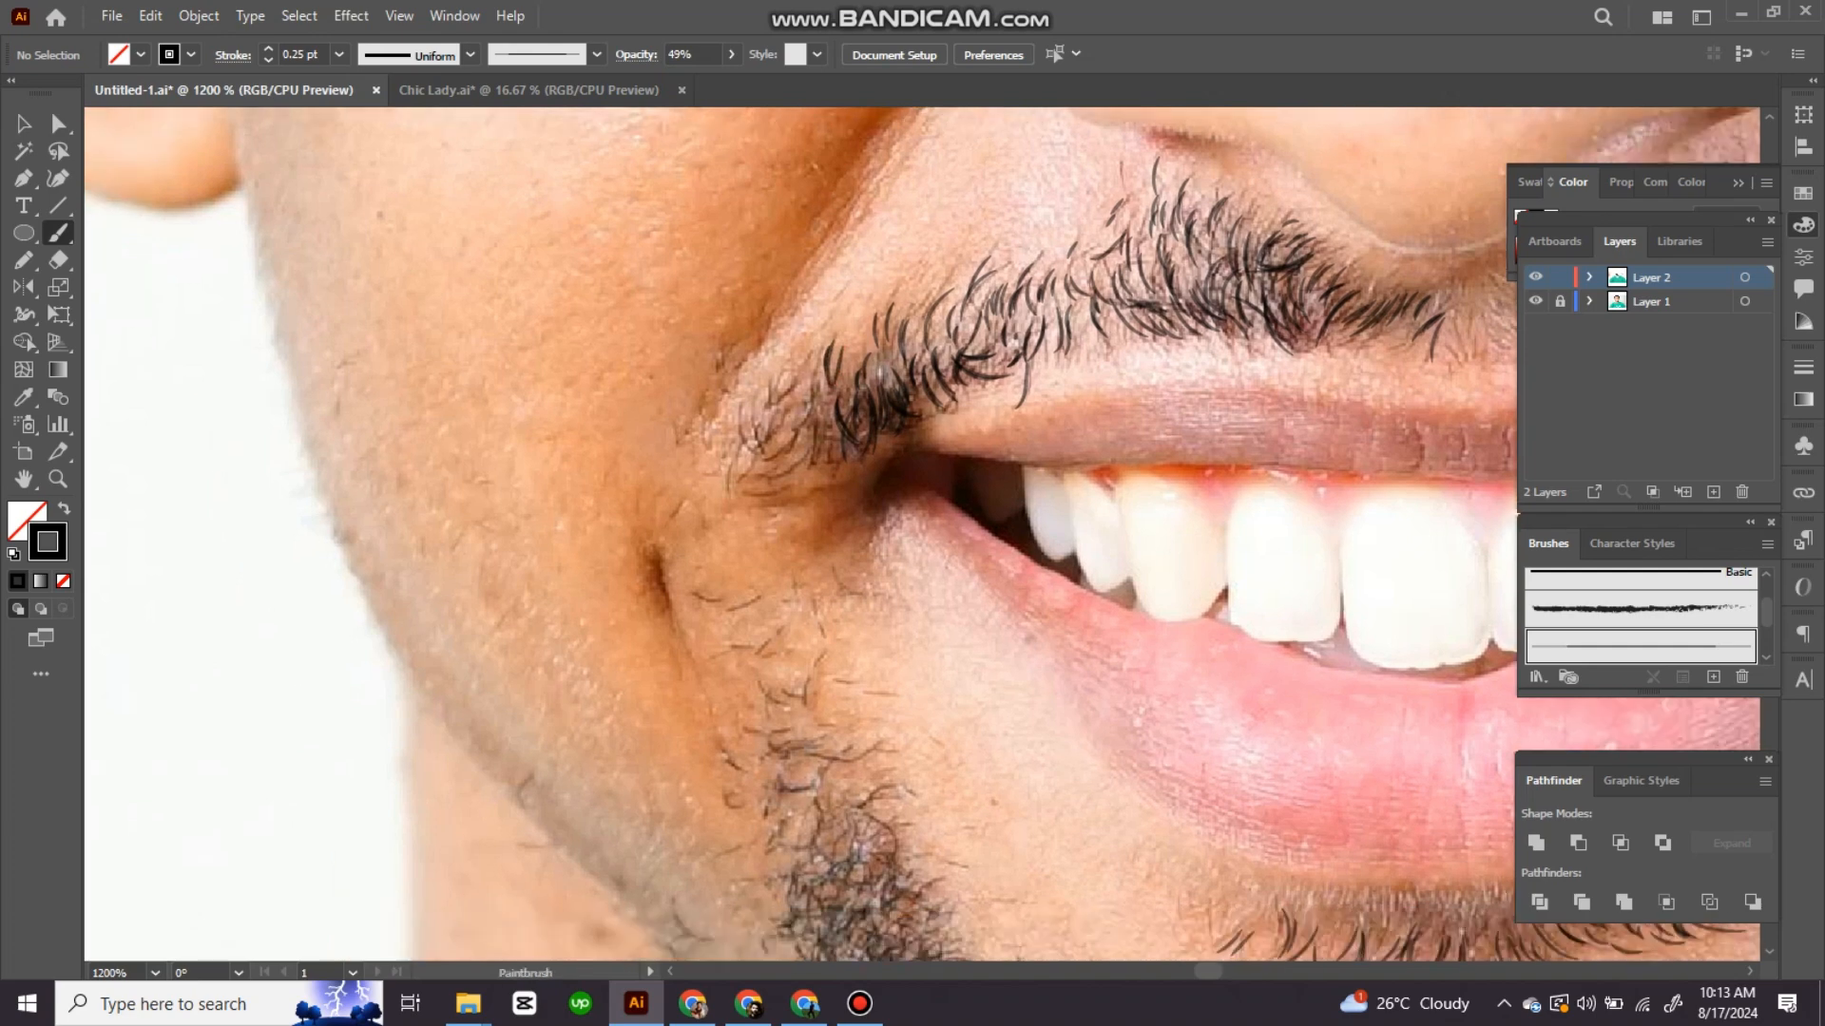
{"action": "scroll", "coordinate": [171, 314], "scroll_direction": "up", "scroll_amount": 2}
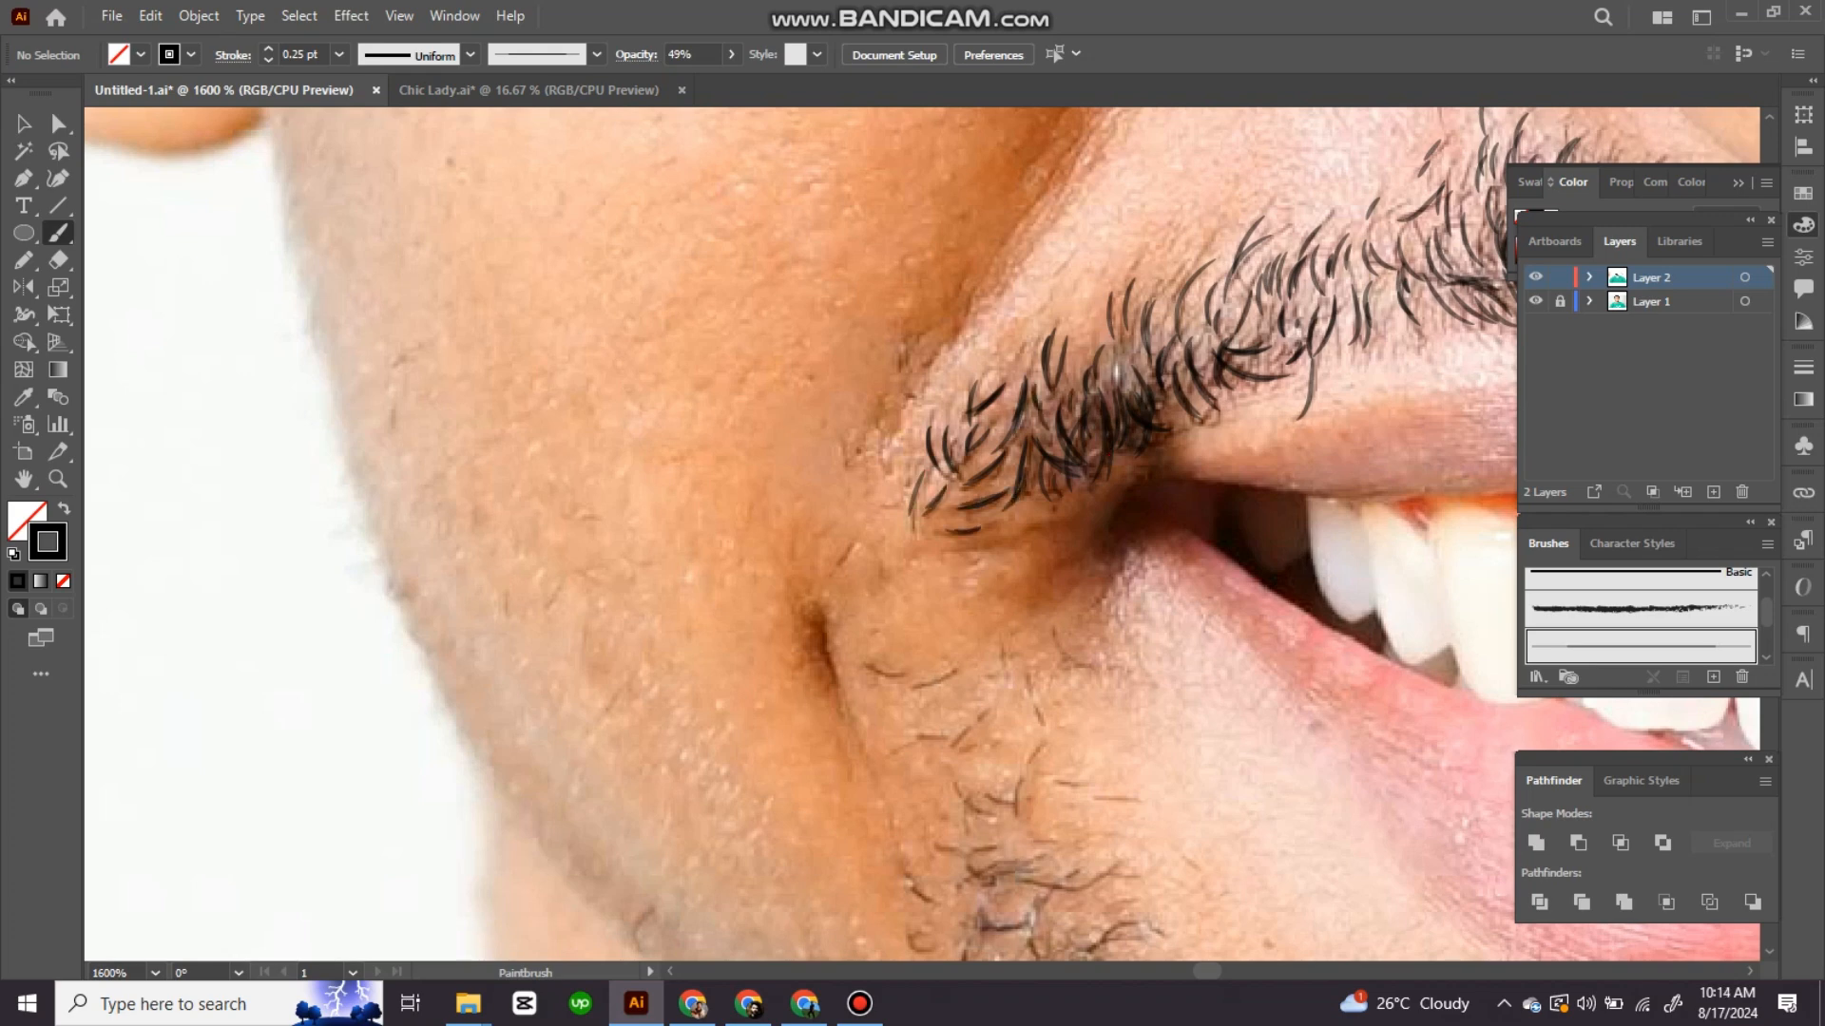
Step: Paint matching short hairs over the middle and right half of the moustache, following the photo's hair direction
{"action": "scroll", "coordinate": [922, 534], "scroll_direction": "right", "scroll_amount": 5}
{"action": "scroll", "coordinate": [922, 534], "scroll_direction": "up", "scroll_amount": 1}
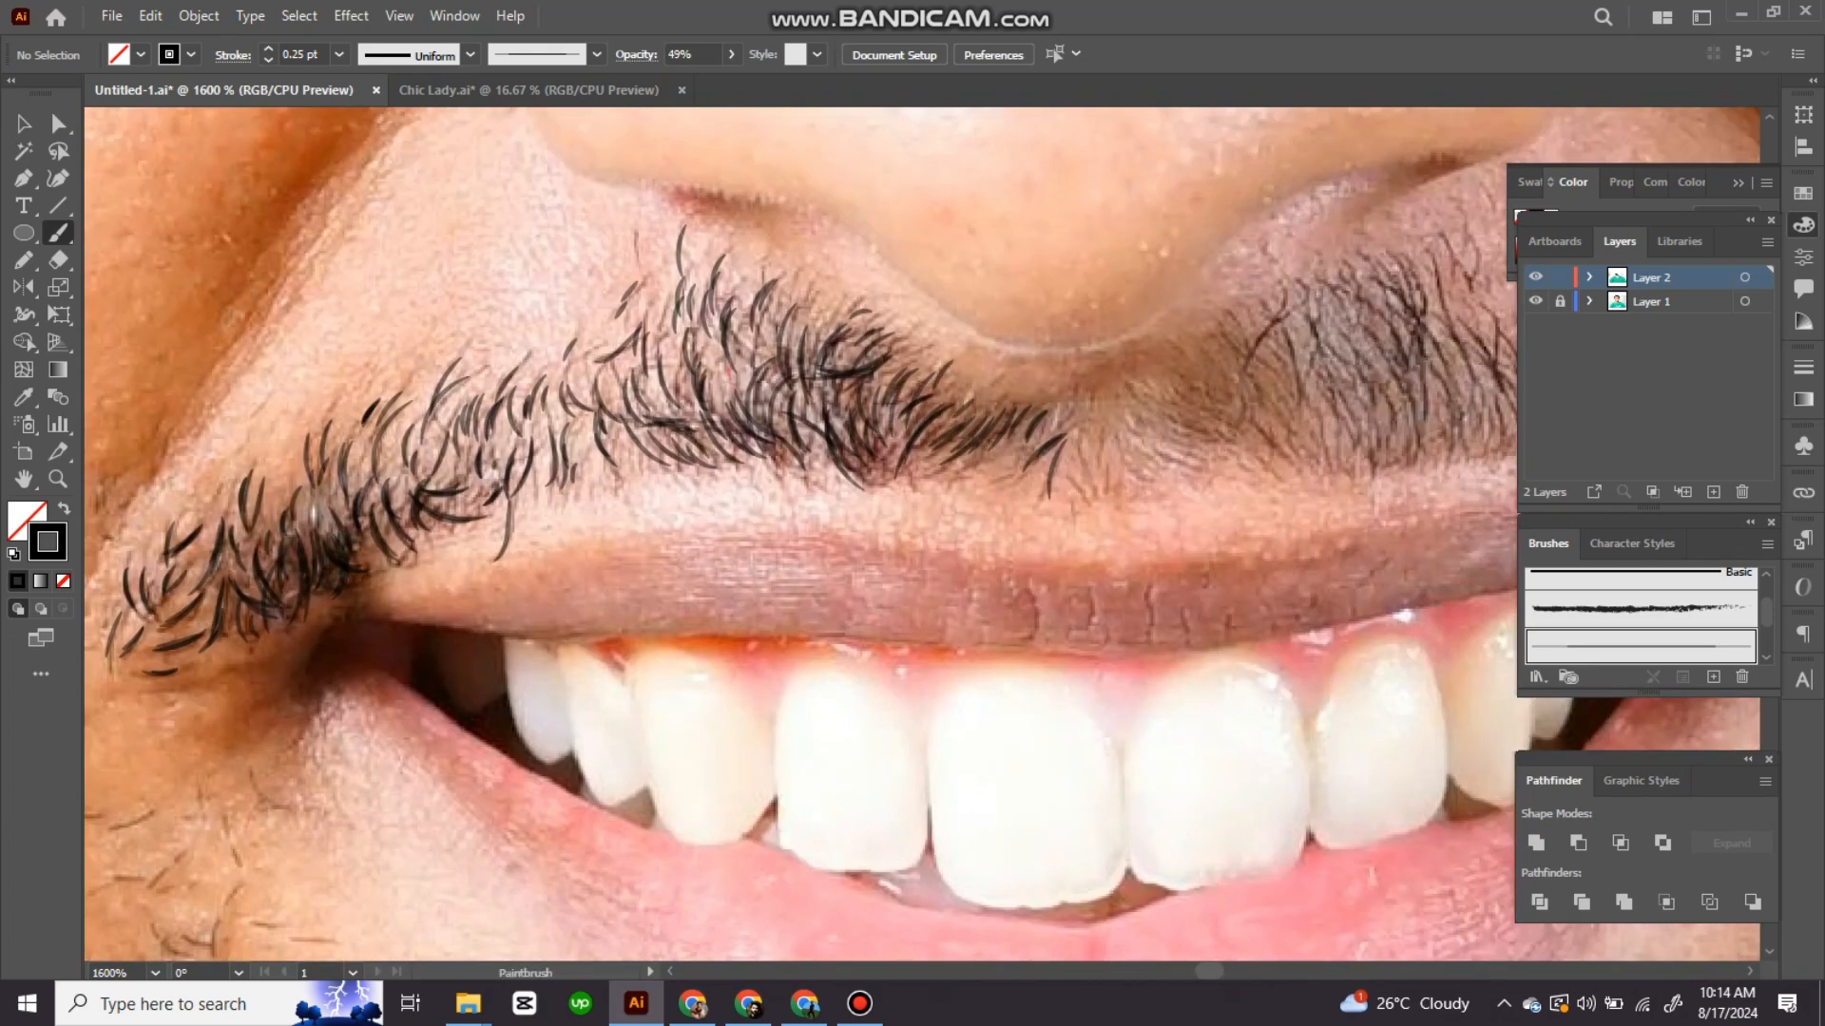
{"action": "scroll", "coordinate": [922, 534], "scroll_direction": "right", "scroll_amount": 1}
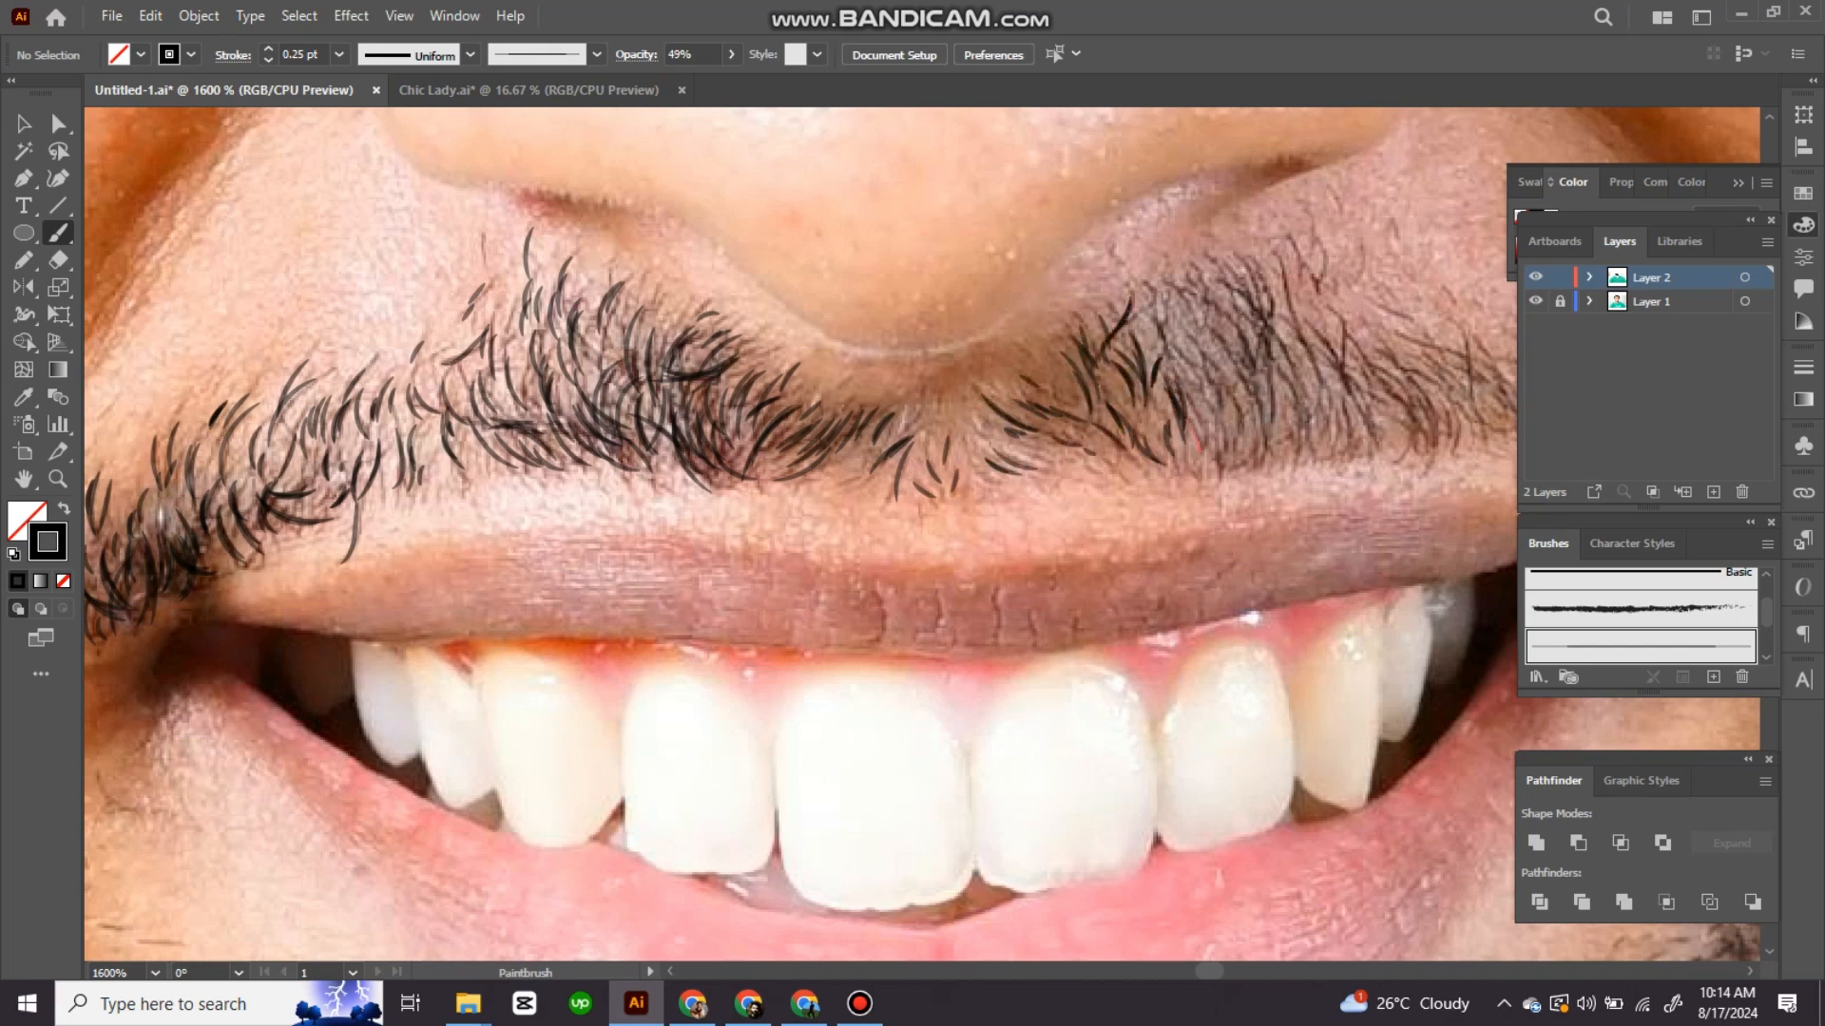
{"action": "scroll", "coordinate": [922, 534], "scroll_direction": "right", "scroll_amount": 1}
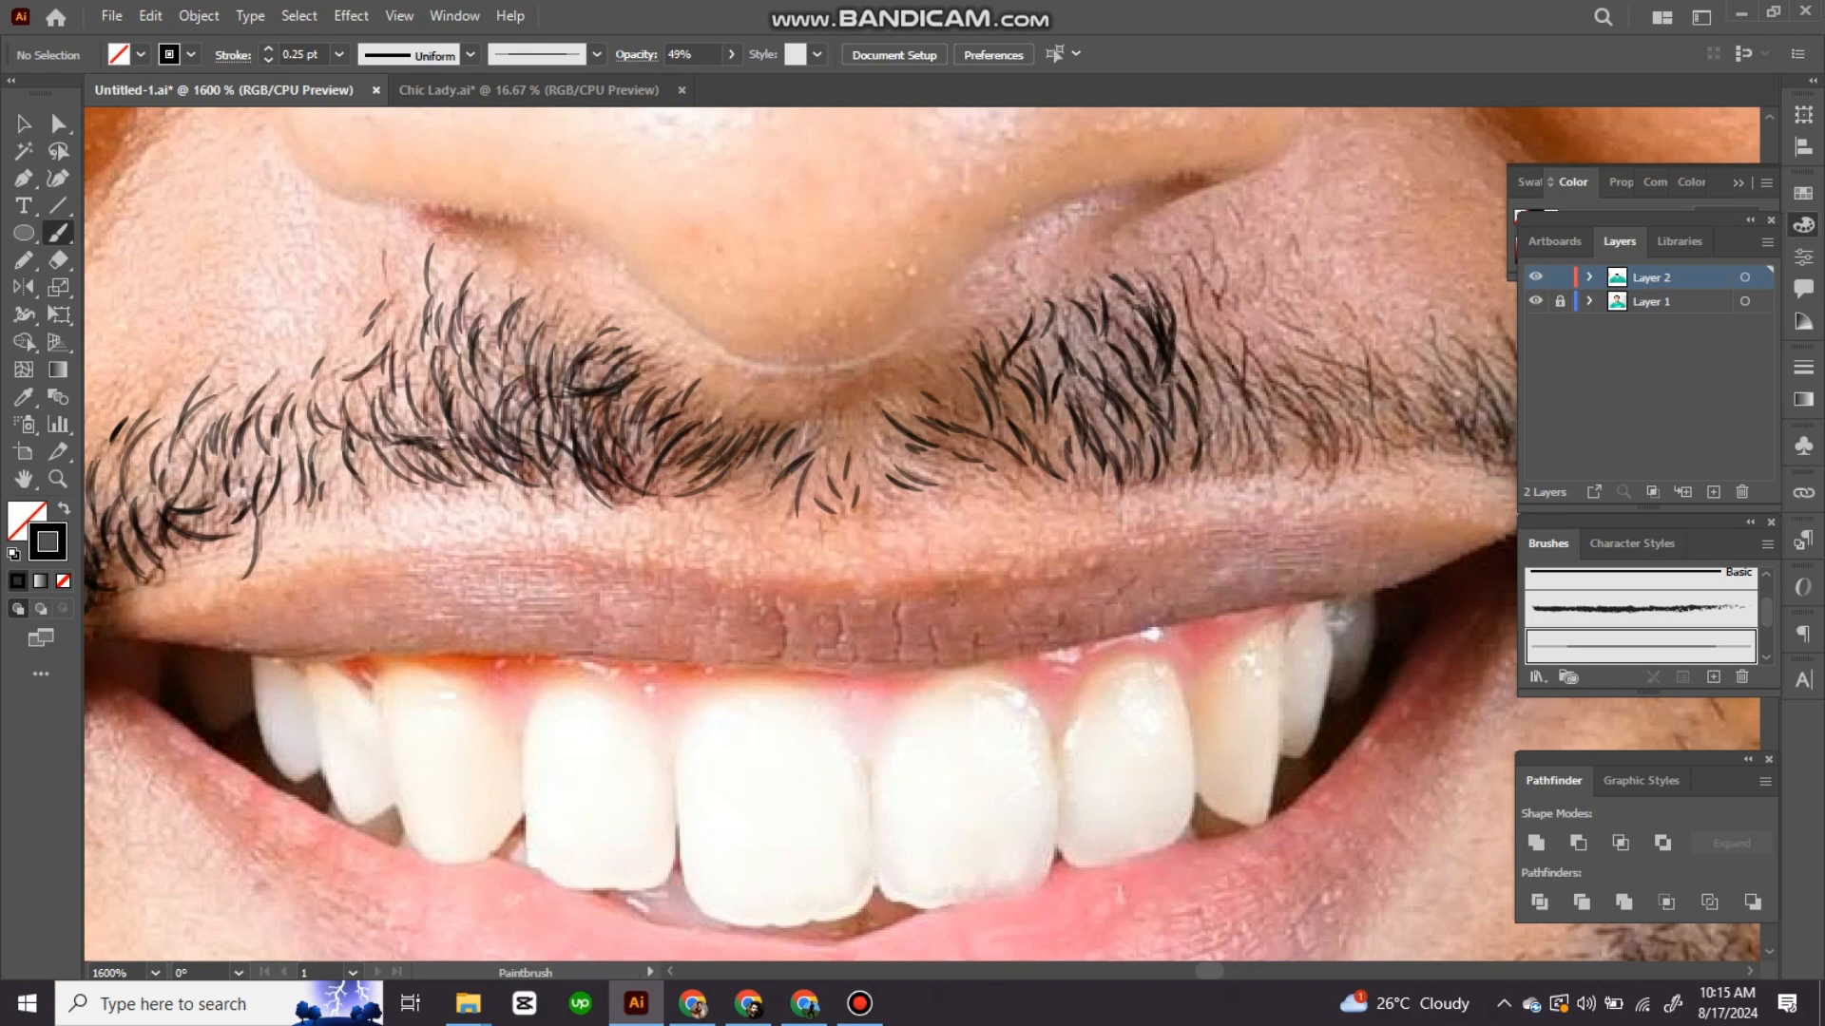
{"action": "scroll", "coordinate": [921, 534], "scroll_direction": "down", "scroll_amount": 1}
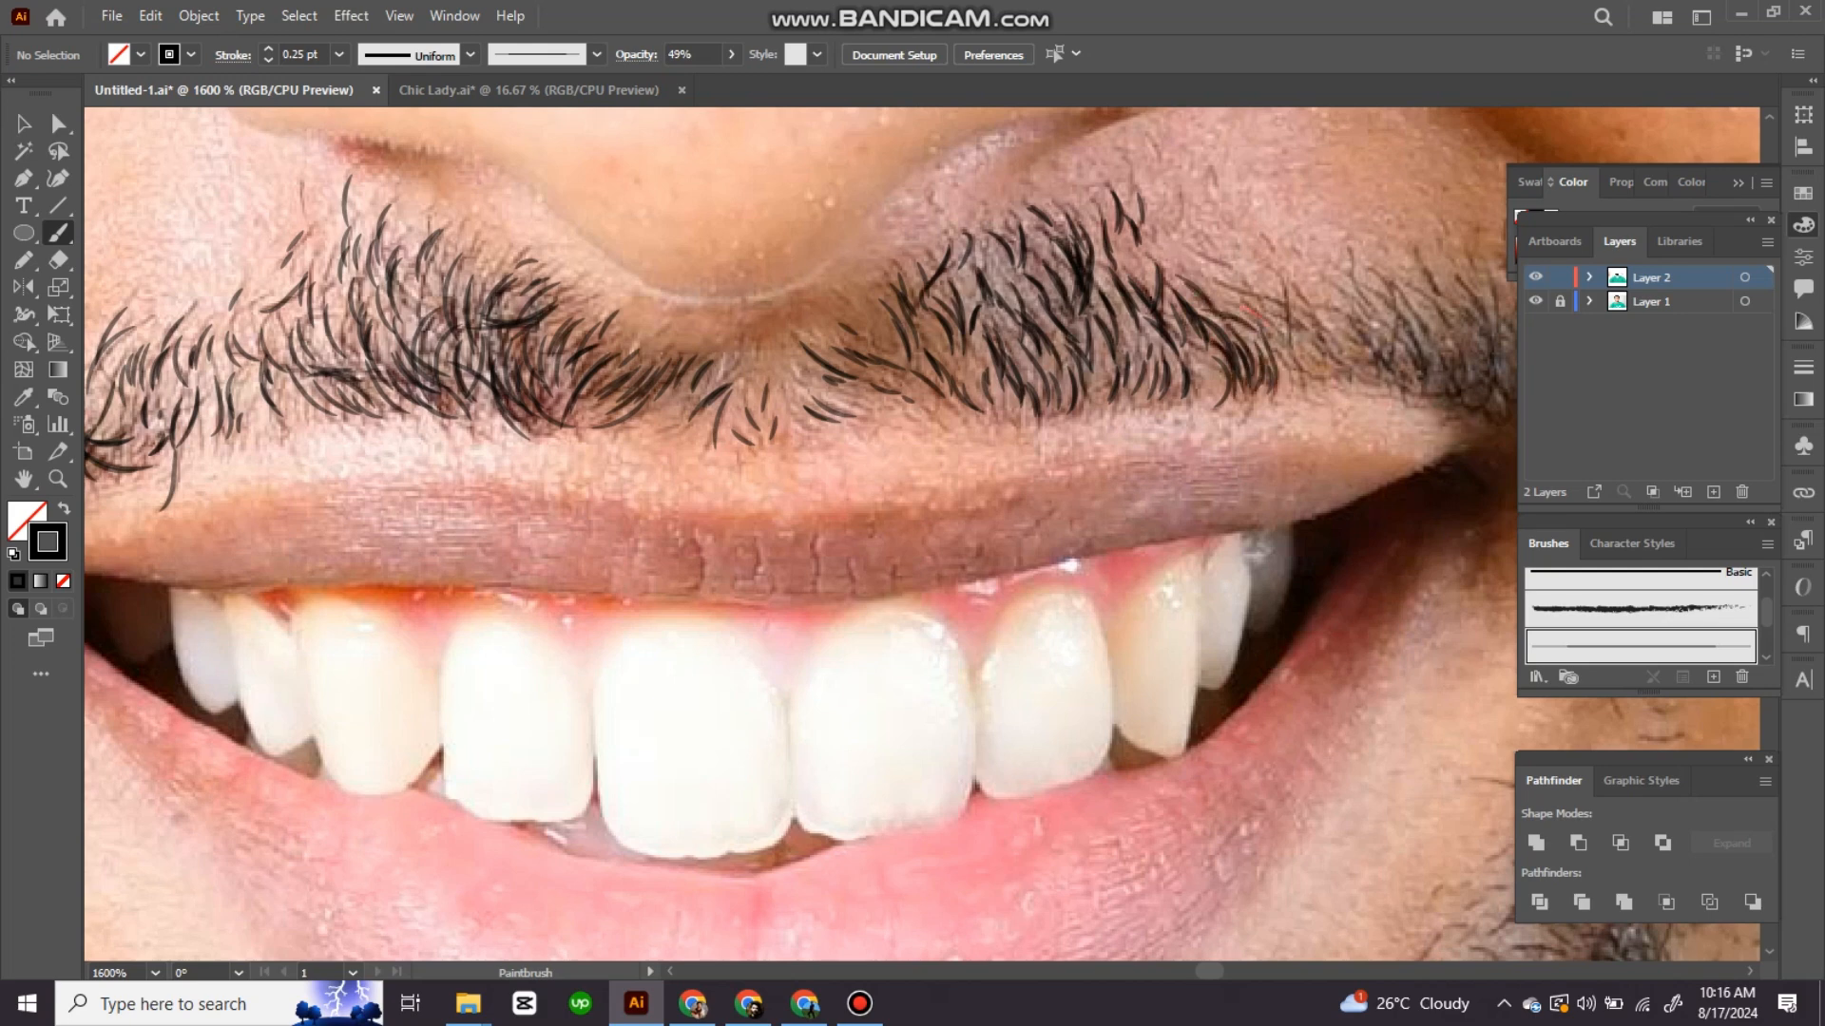
{"action": "left_click_drag", "start_coordinate": [1311, 361], "coordinate": [1044, 388]}
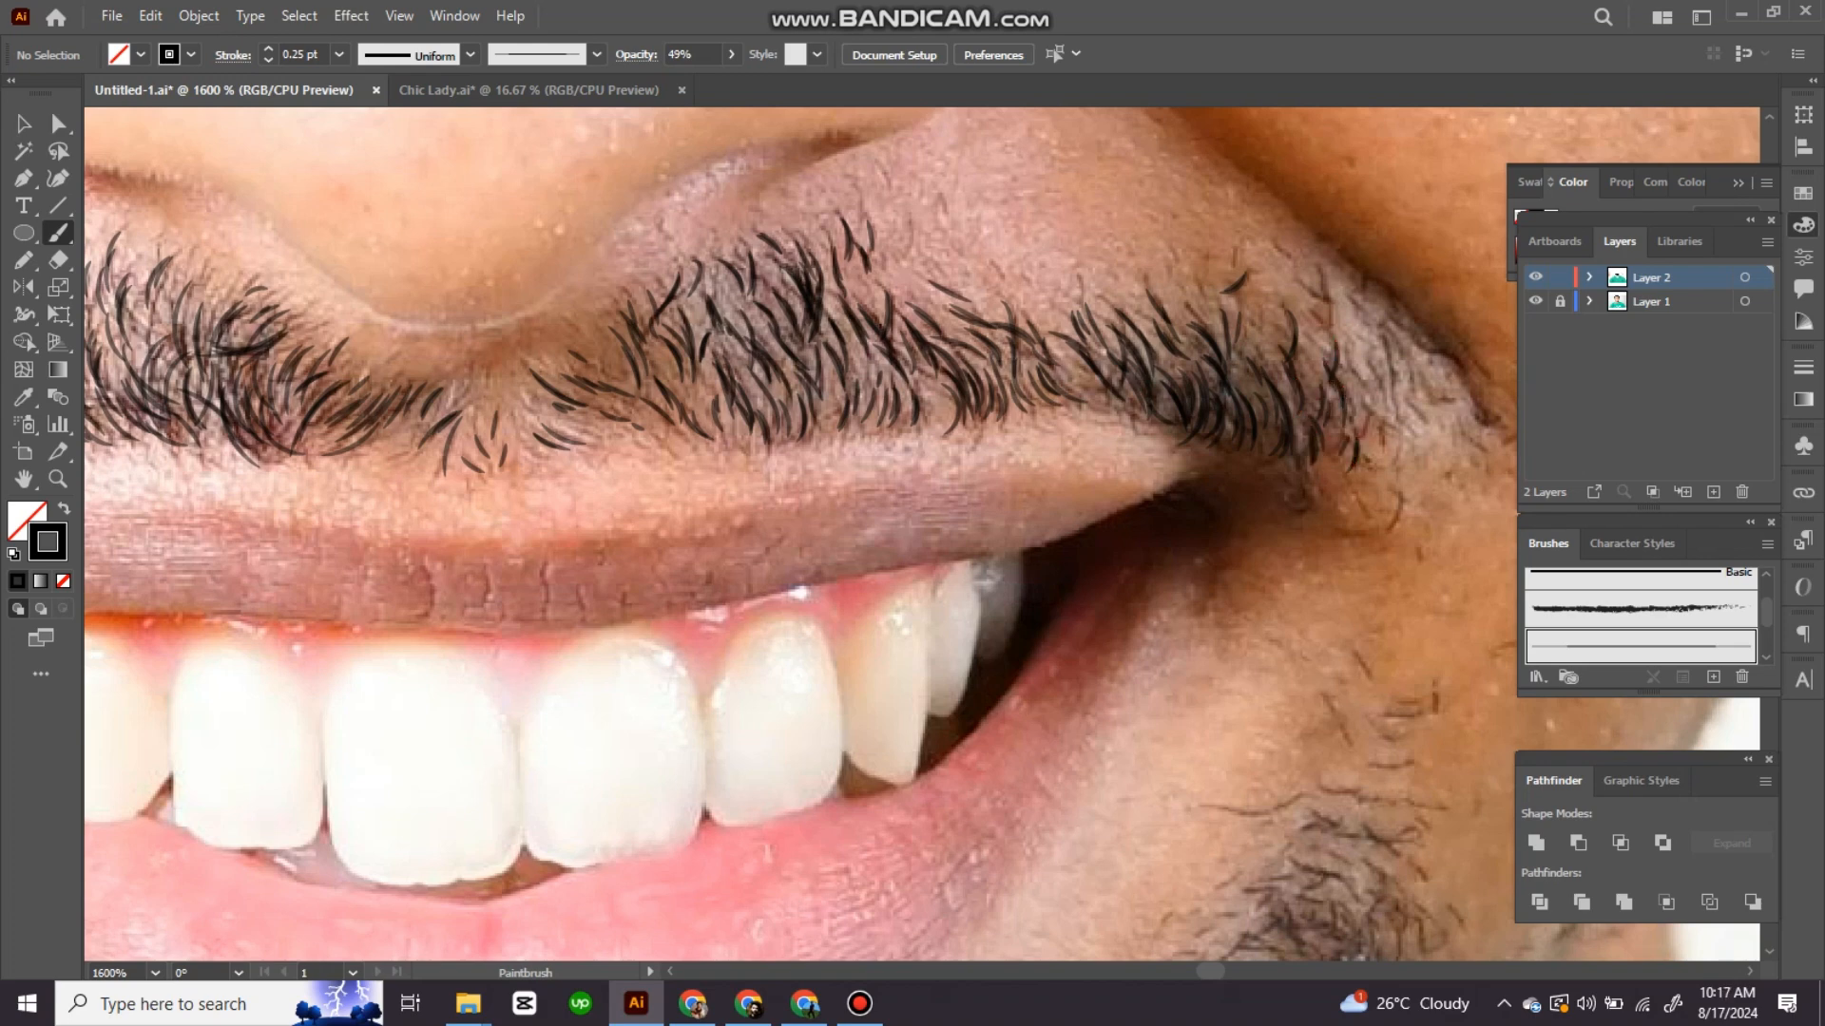
{"action": "left_click_drag", "start_coordinate": [1317, 290], "coordinate": [1223, 265]}
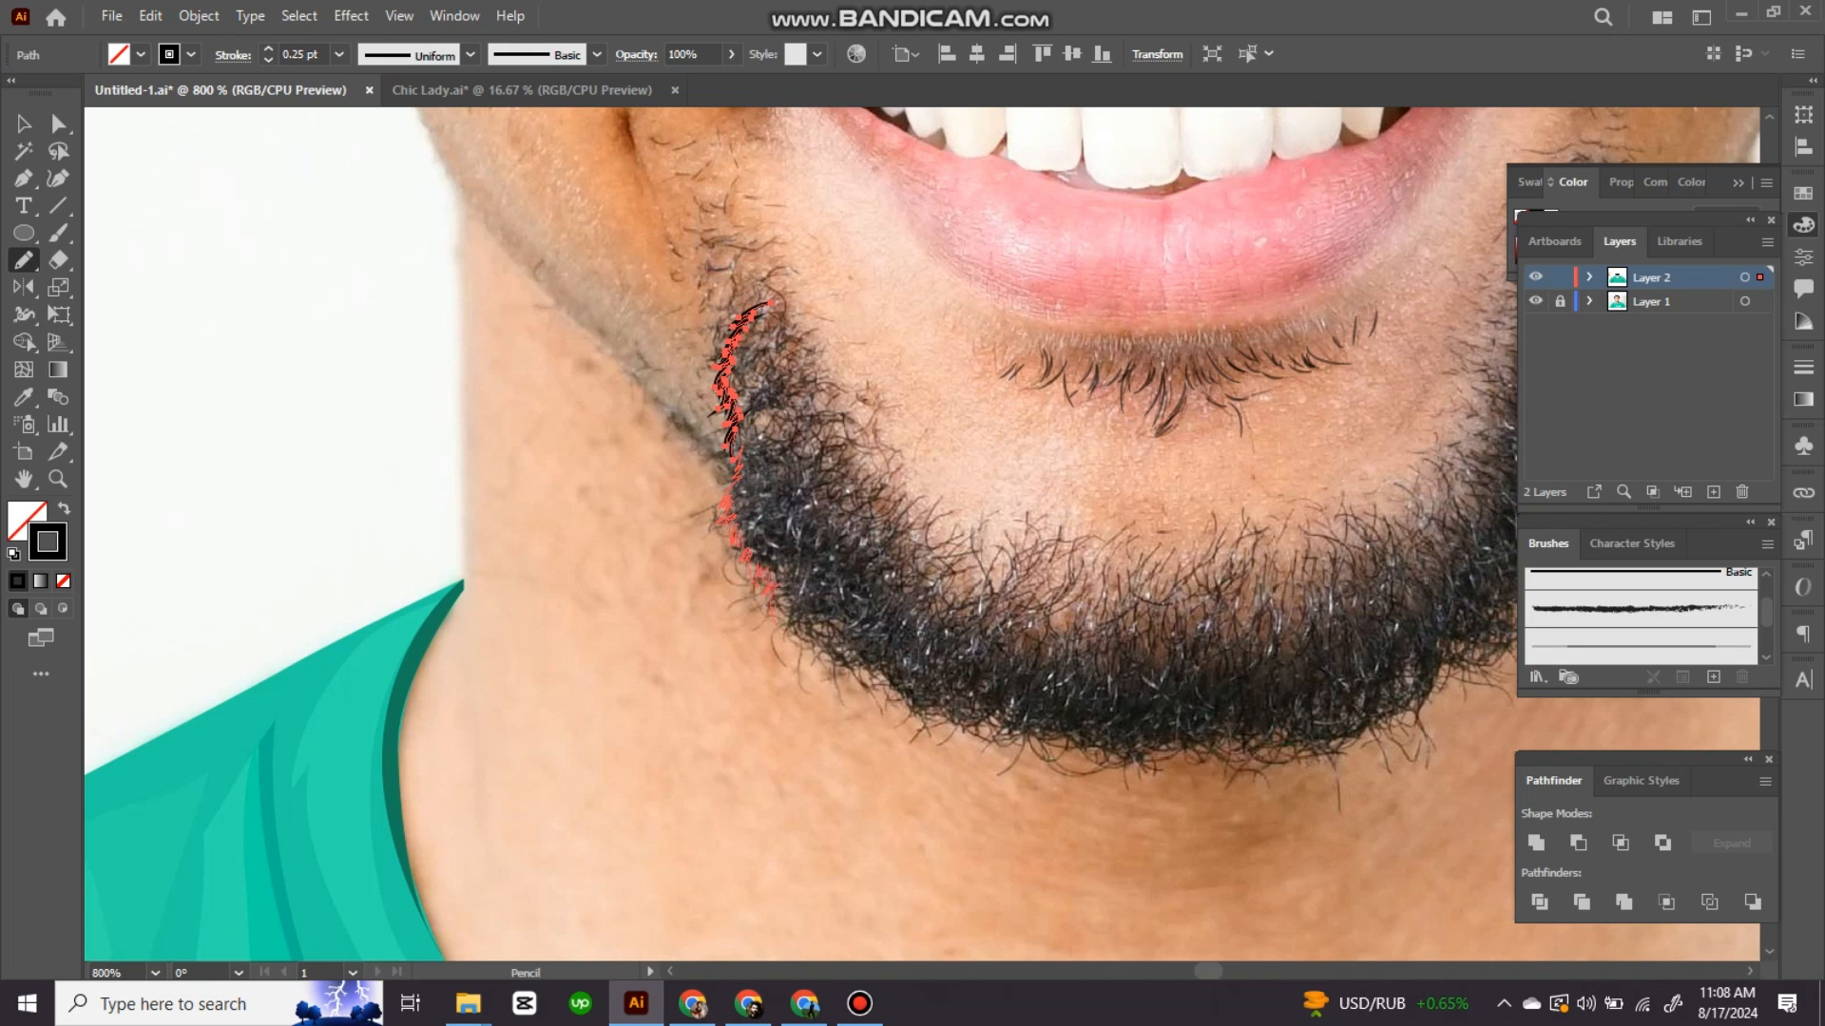
Step: Trace the left section of the beard with a jagged Pencil outline and turn its black stroke into a fill
{"action": "left_click_drag", "start_coordinate": [801, 635], "coordinate": [889, 620]}
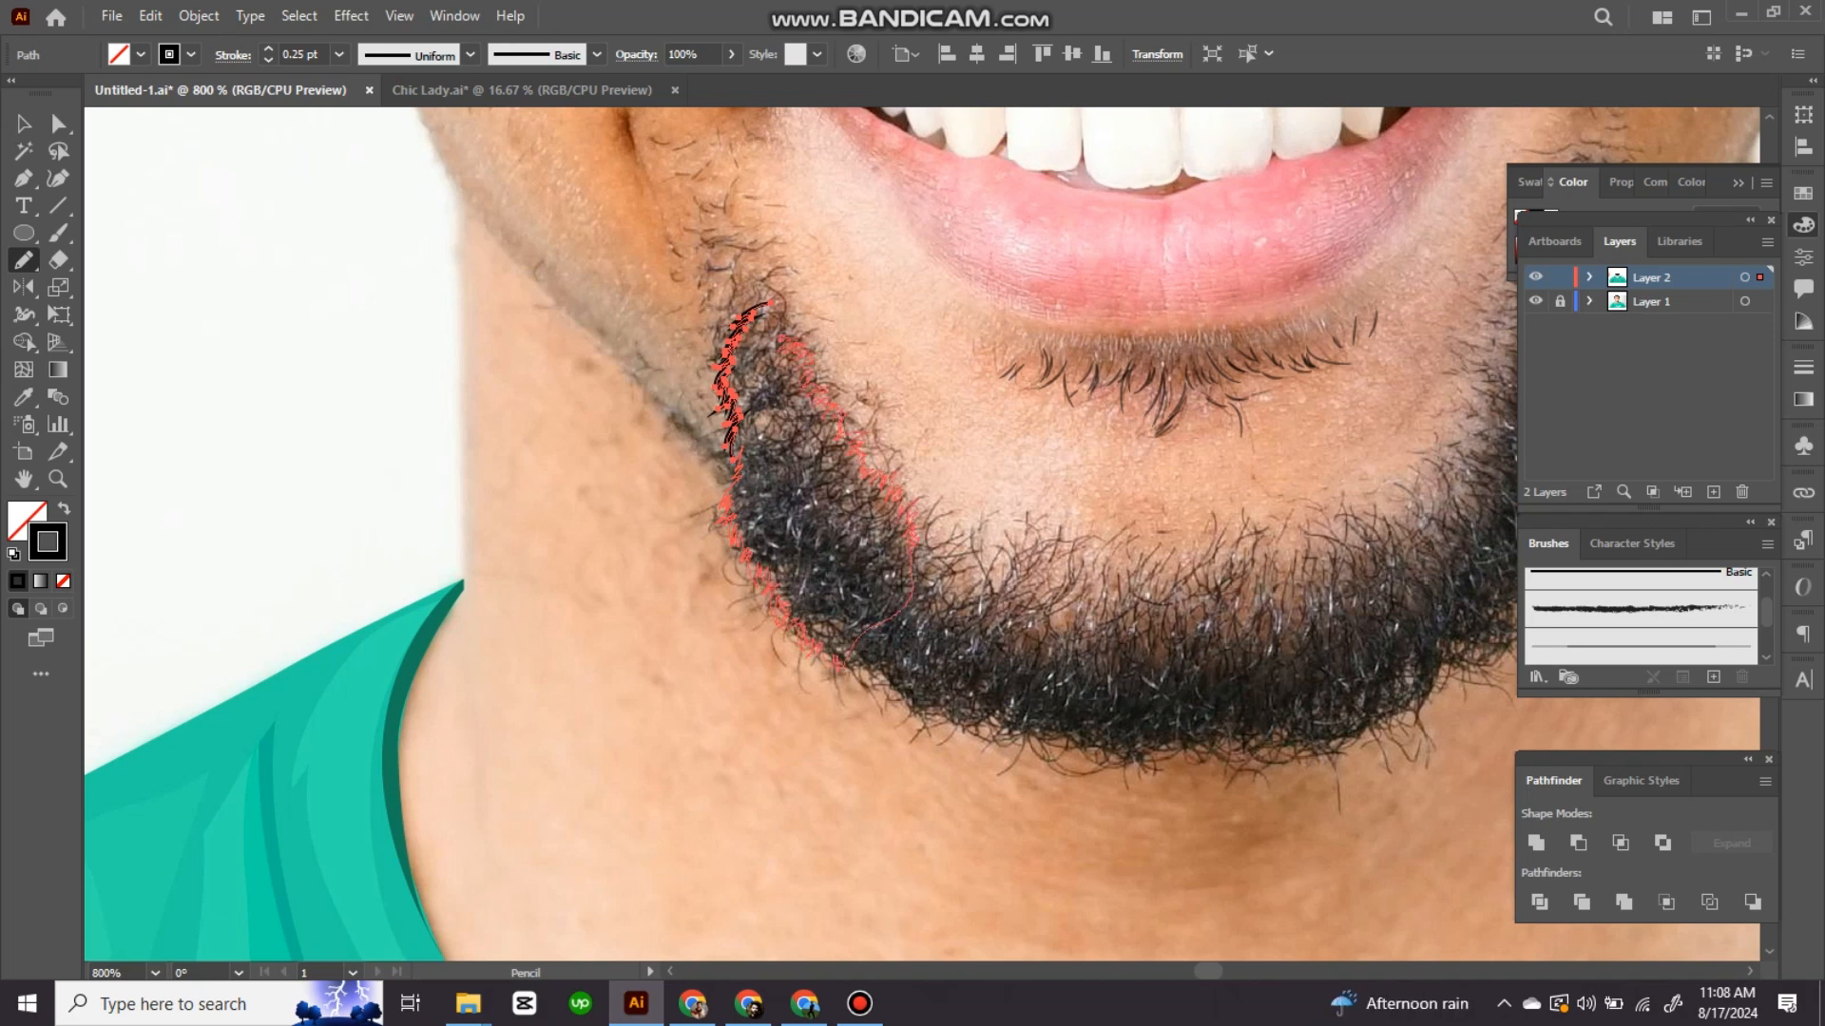
{"action": "left_click_drag", "start_coordinate": [770, 306], "coordinate": [778, 320]}
{"action": "key", "text": "shift+x"}
{"action": "key", "text": "ctrl+shift+a"}
Step: Trace the middle chin section of the beard with a jagged Pencil outline and fill it with the sampled black
{"action": "scroll", "coordinate": [855, 533], "scroll_direction": "down", "scroll_amount": 1}
{"action": "left_click_drag", "start_coordinate": [856, 532], "coordinate": [784, 655]}
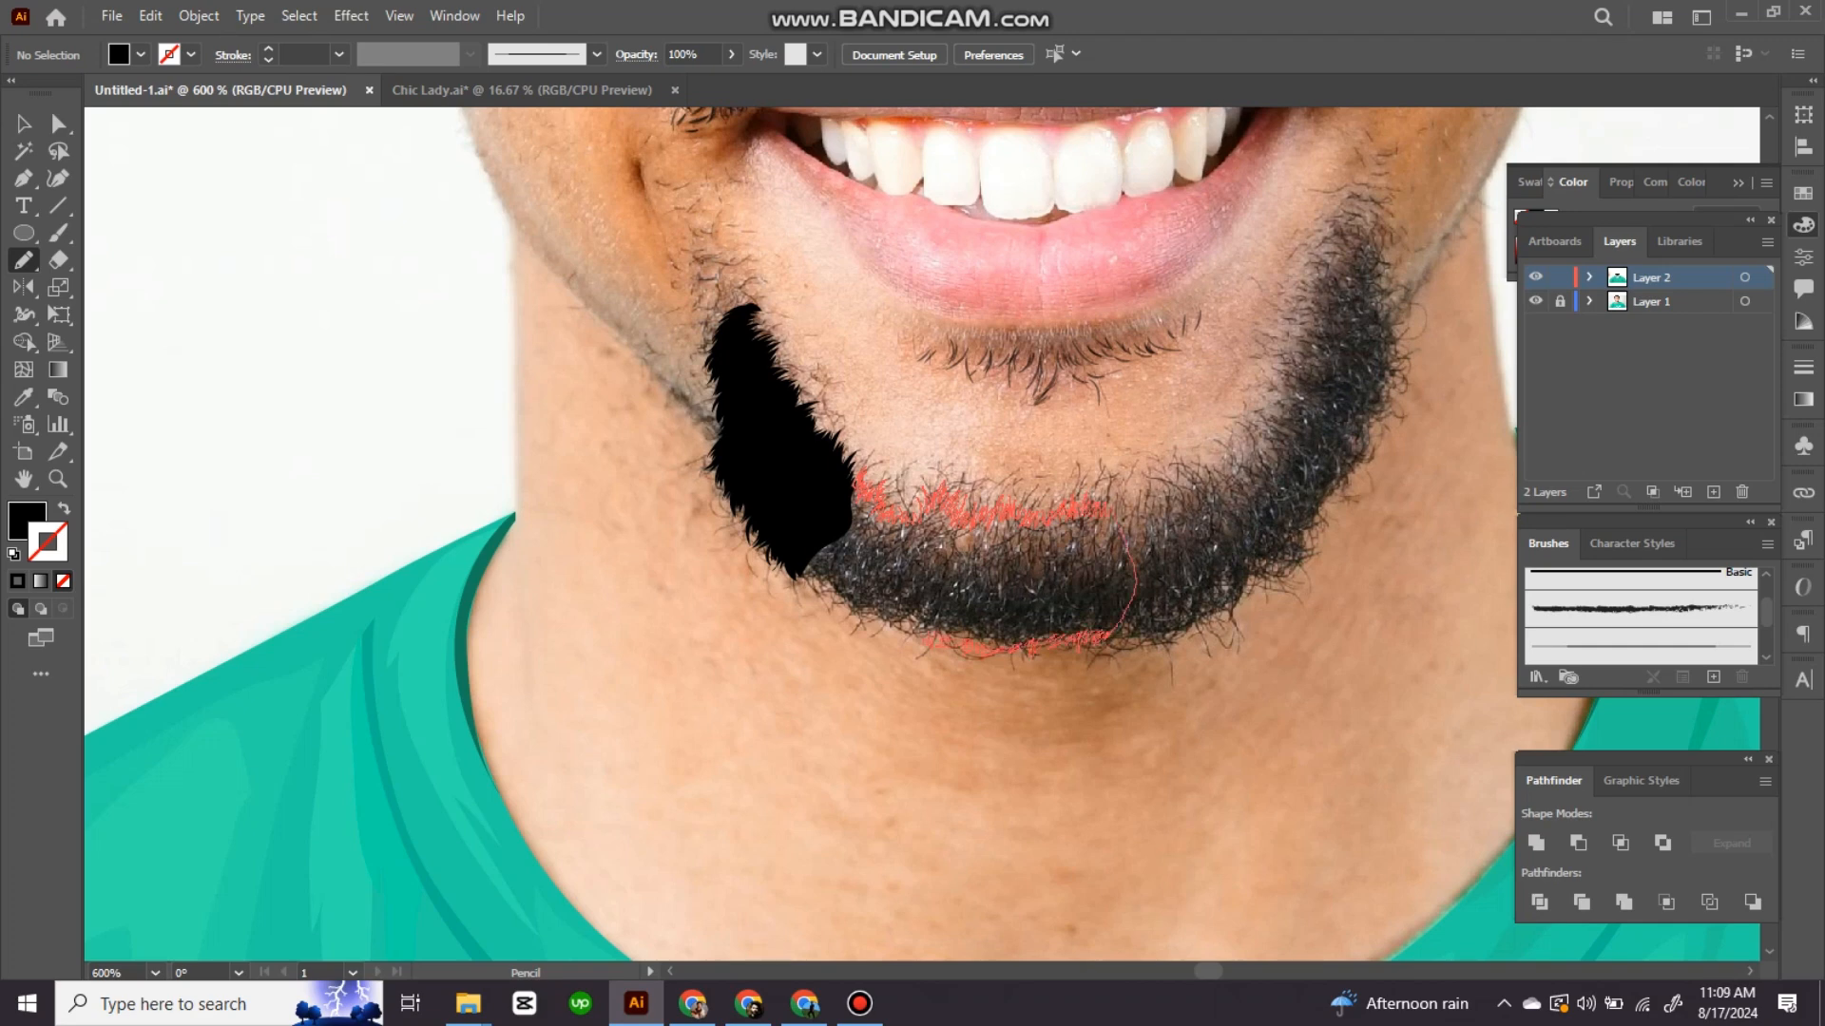
{"action": "left_click_drag", "start_coordinate": [827, 605], "coordinate": [858, 472]}
{"action": "key", "text": "i"}
{"action": "left_click", "coordinate": [797, 475]}
{"action": "scroll", "coordinate": [855, 514], "scroll_direction": "right", "scroll_amount": 3}
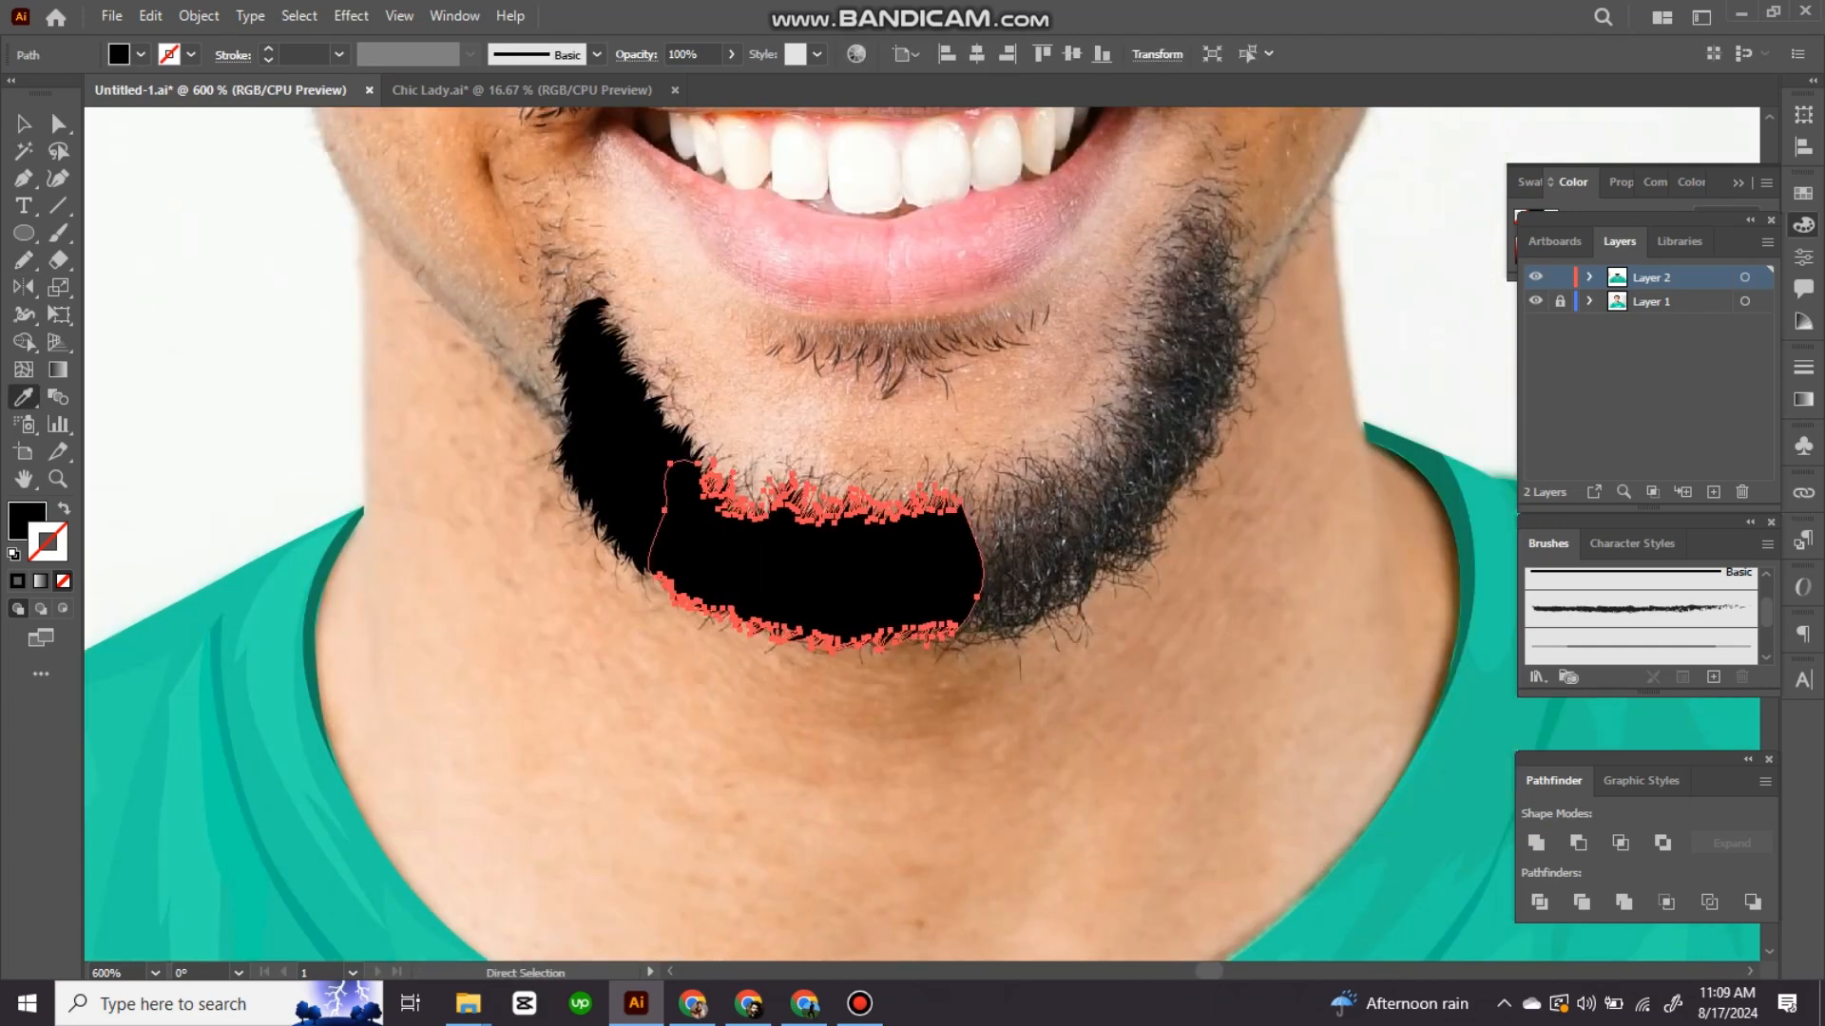
{"action": "scroll", "coordinate": [856, 513], "scroll_direction": "left", "scroll_amount": 3}
{"action": "key", "text": "ctrl+shift+a"}
Step: Trace the beard section right of the chin with the Pencil tool and fill it with the sampled black
{"action": "key", "text": "n"}
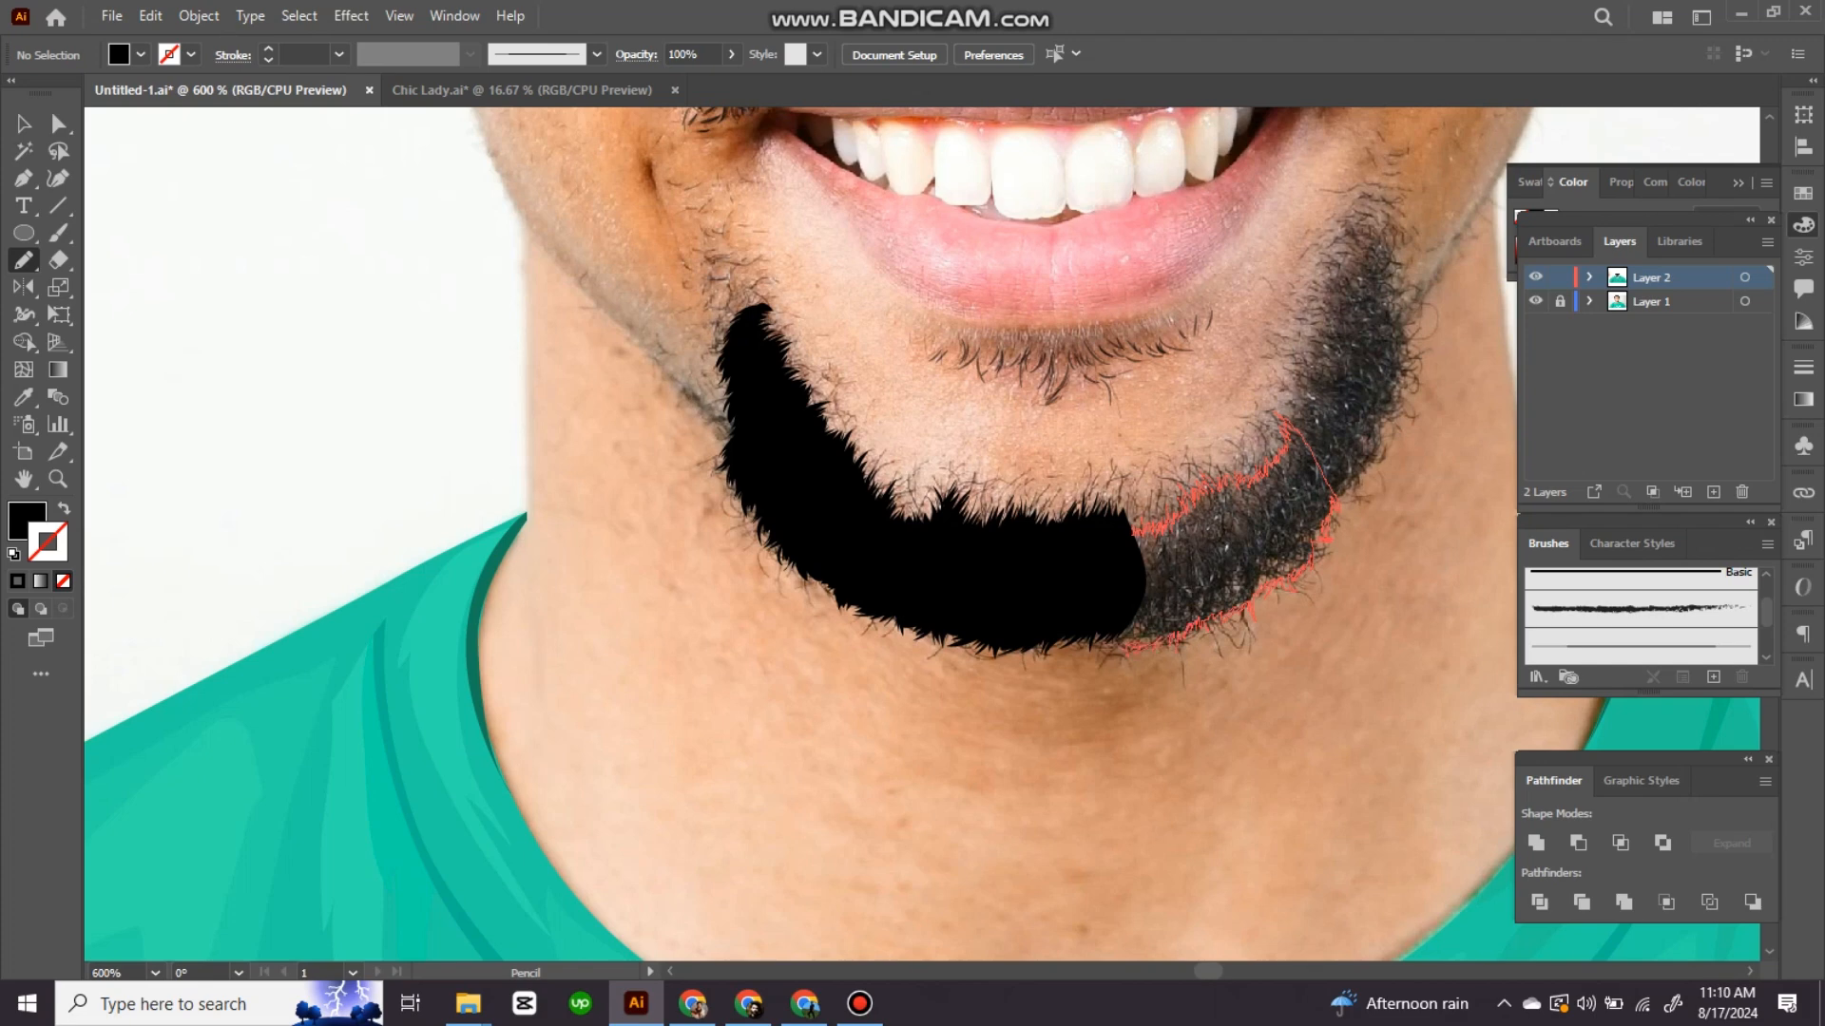
{"action": "mouse_move", "coordinate": [1126, 651]}
{"action": "left_mouse_down"}
{"action": "mouse_move", "coordinate": [1134, 532]}
{"action": "mouse_move", "coordinate": [1216, 544]}
{"action": "mouse_move", "coordinate": [1069, 722]}
{"action": "left_mouse_up"}
{"action": "key", "text": "i"}
{"action": "left_click", "coordinate": [1065, 560]}
{"action": "key", "text": "ctrl+shift+a"}
Step: Trace the tapering upper right end of the beard with the Pencil tool and fill it with the sampled black
{"action": "key", "text": "n"}
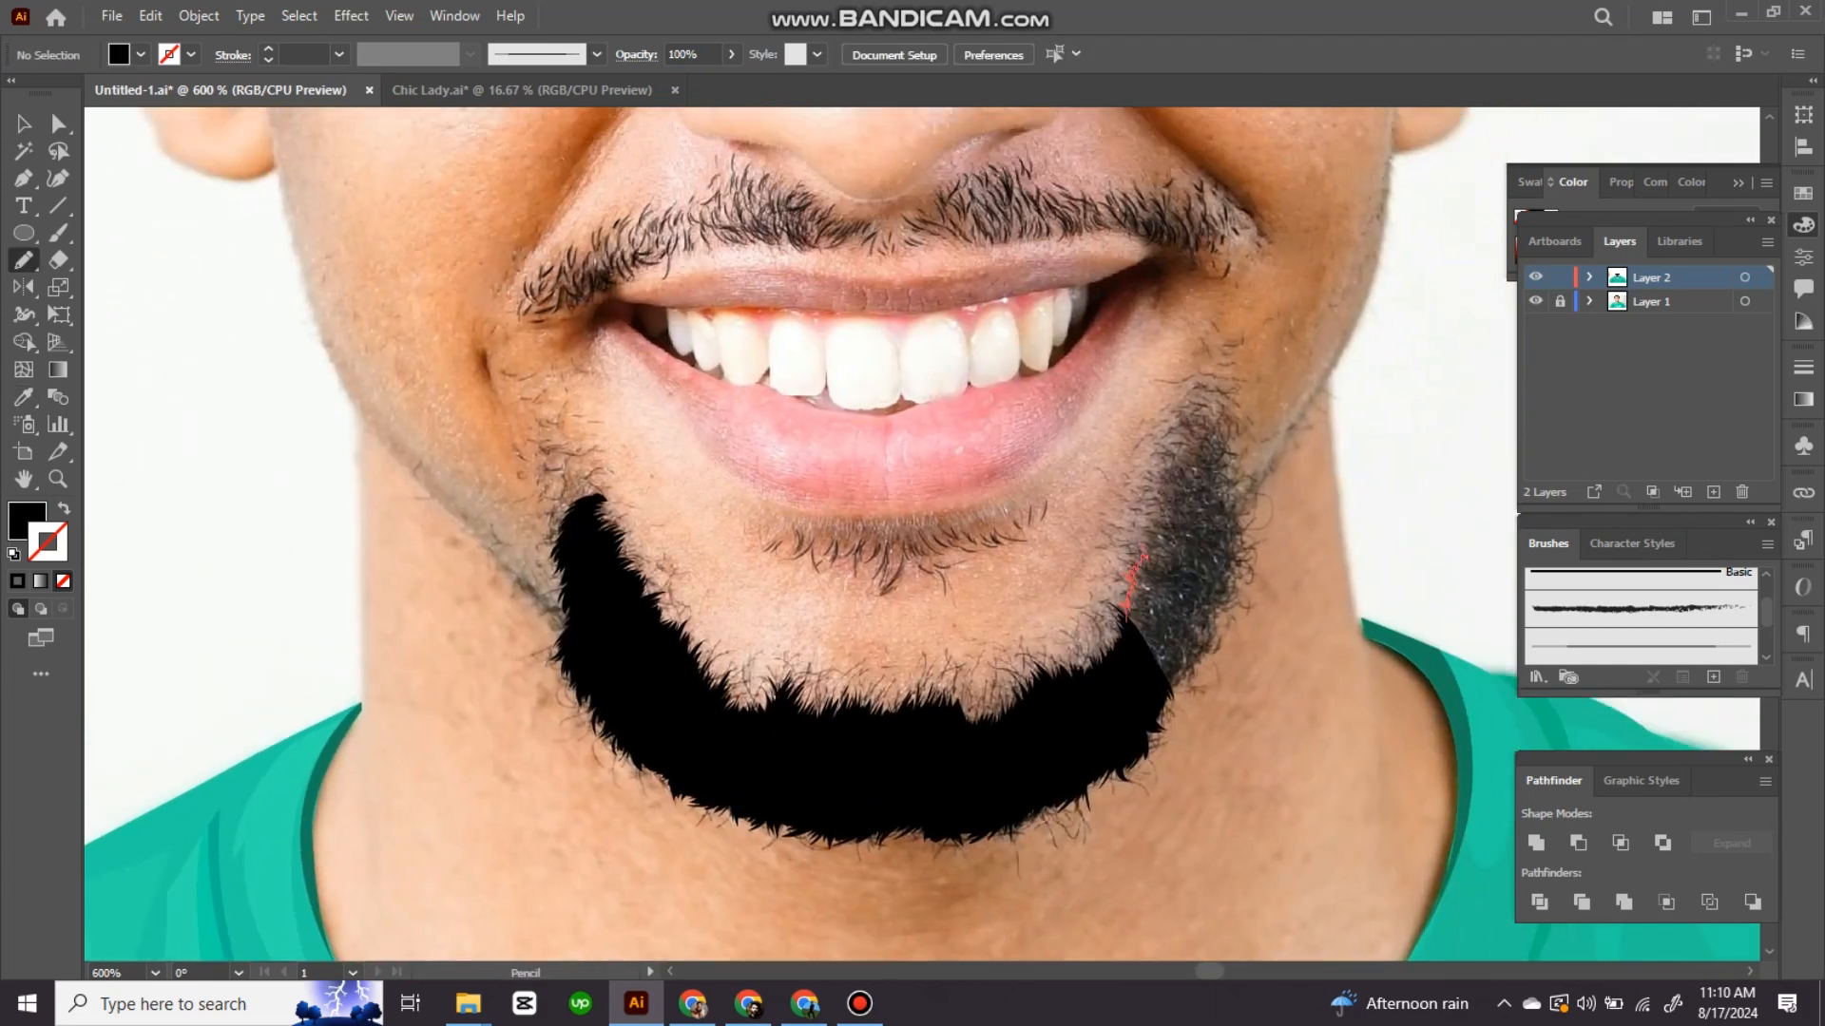
{"action": "left_click_drag", "start_coordinate": [1144, 556], "coordinate": [1157, 514]}
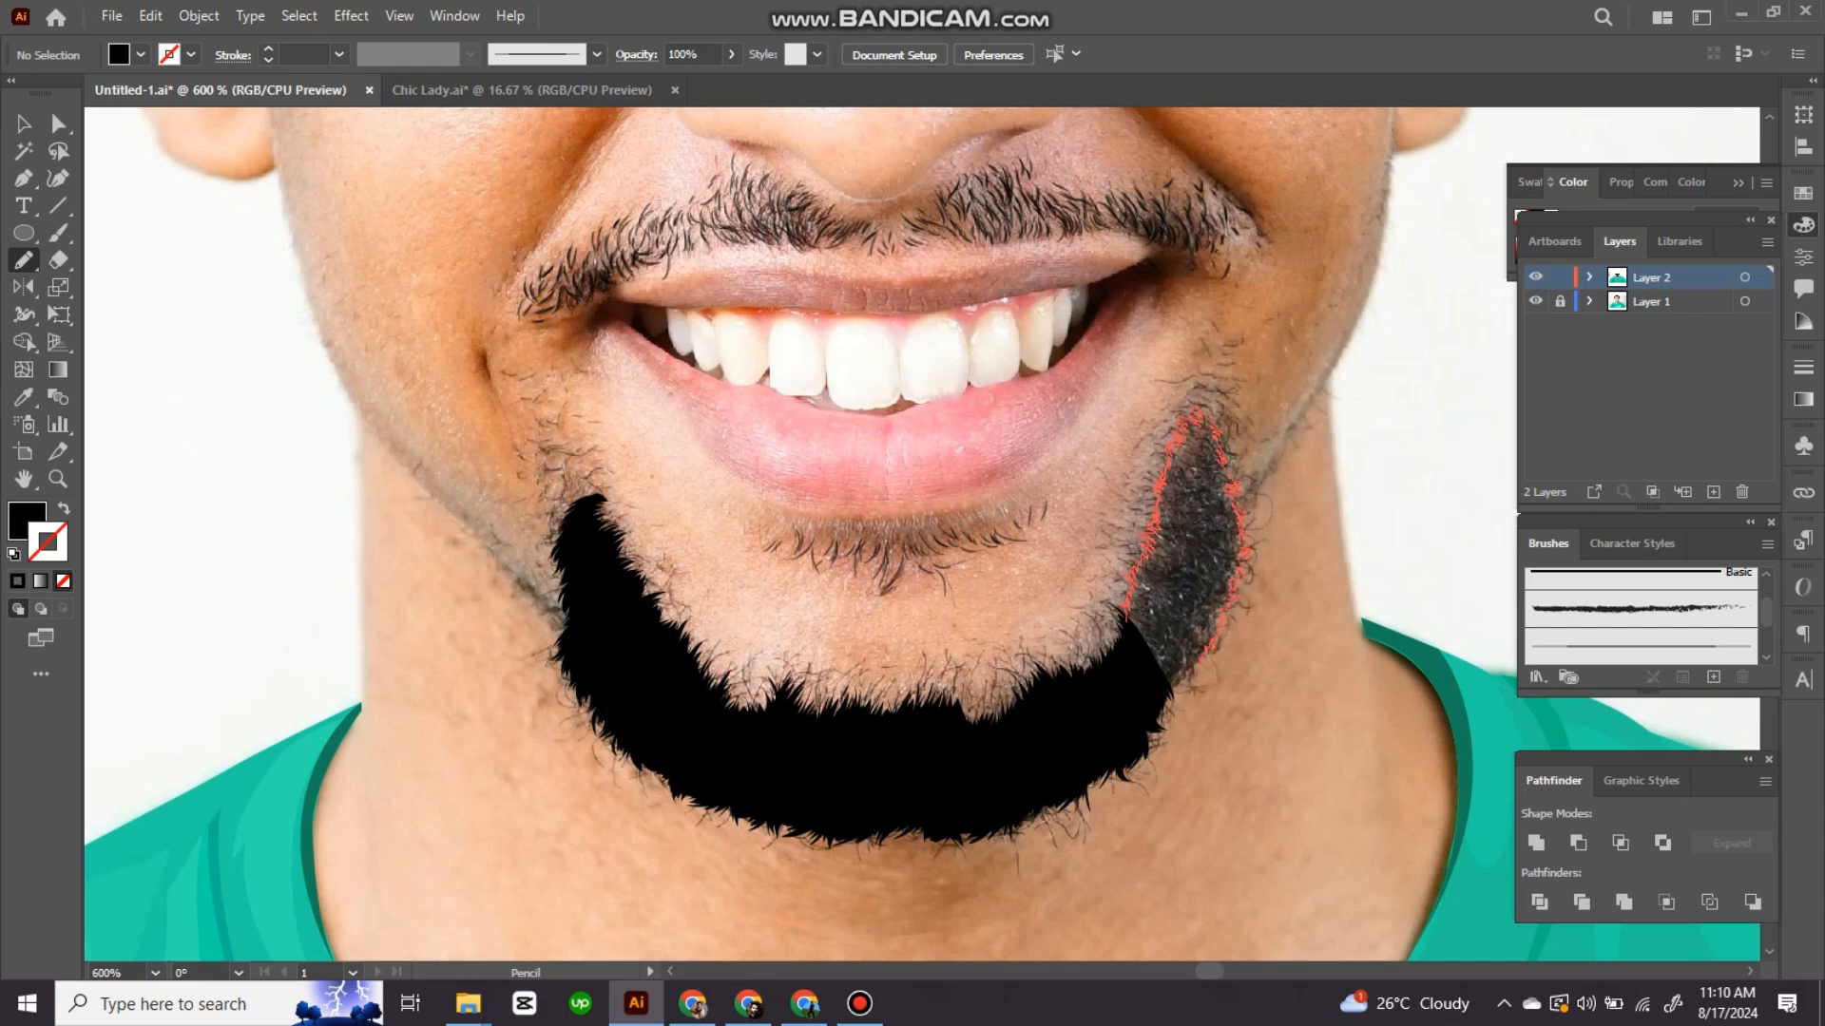
{"action": "left_click_drag", "start_coordinate": [1202, 663], "coordinate": [1131, 623]}
{"action": "key", "text": "i"}
{"action": "left_click", "coordinate": [1064, 727]}
{"action": "key", "text": "ctrl+shift+a"}
Step: Pick up the existing 0.25 pt hair brush settings and paint hairs around the beard's upper left end and along the adjacent jaw edge
{"action": "left_click_drag", "start_coordinate": [1065, 727], "coordinate": [1274, 708]}
{"action": "key", "text": "ctrl+plus"}
{"action": "left_click_drag", "start_coordinate": [985, 534], "coordinate": [1008, 514]}
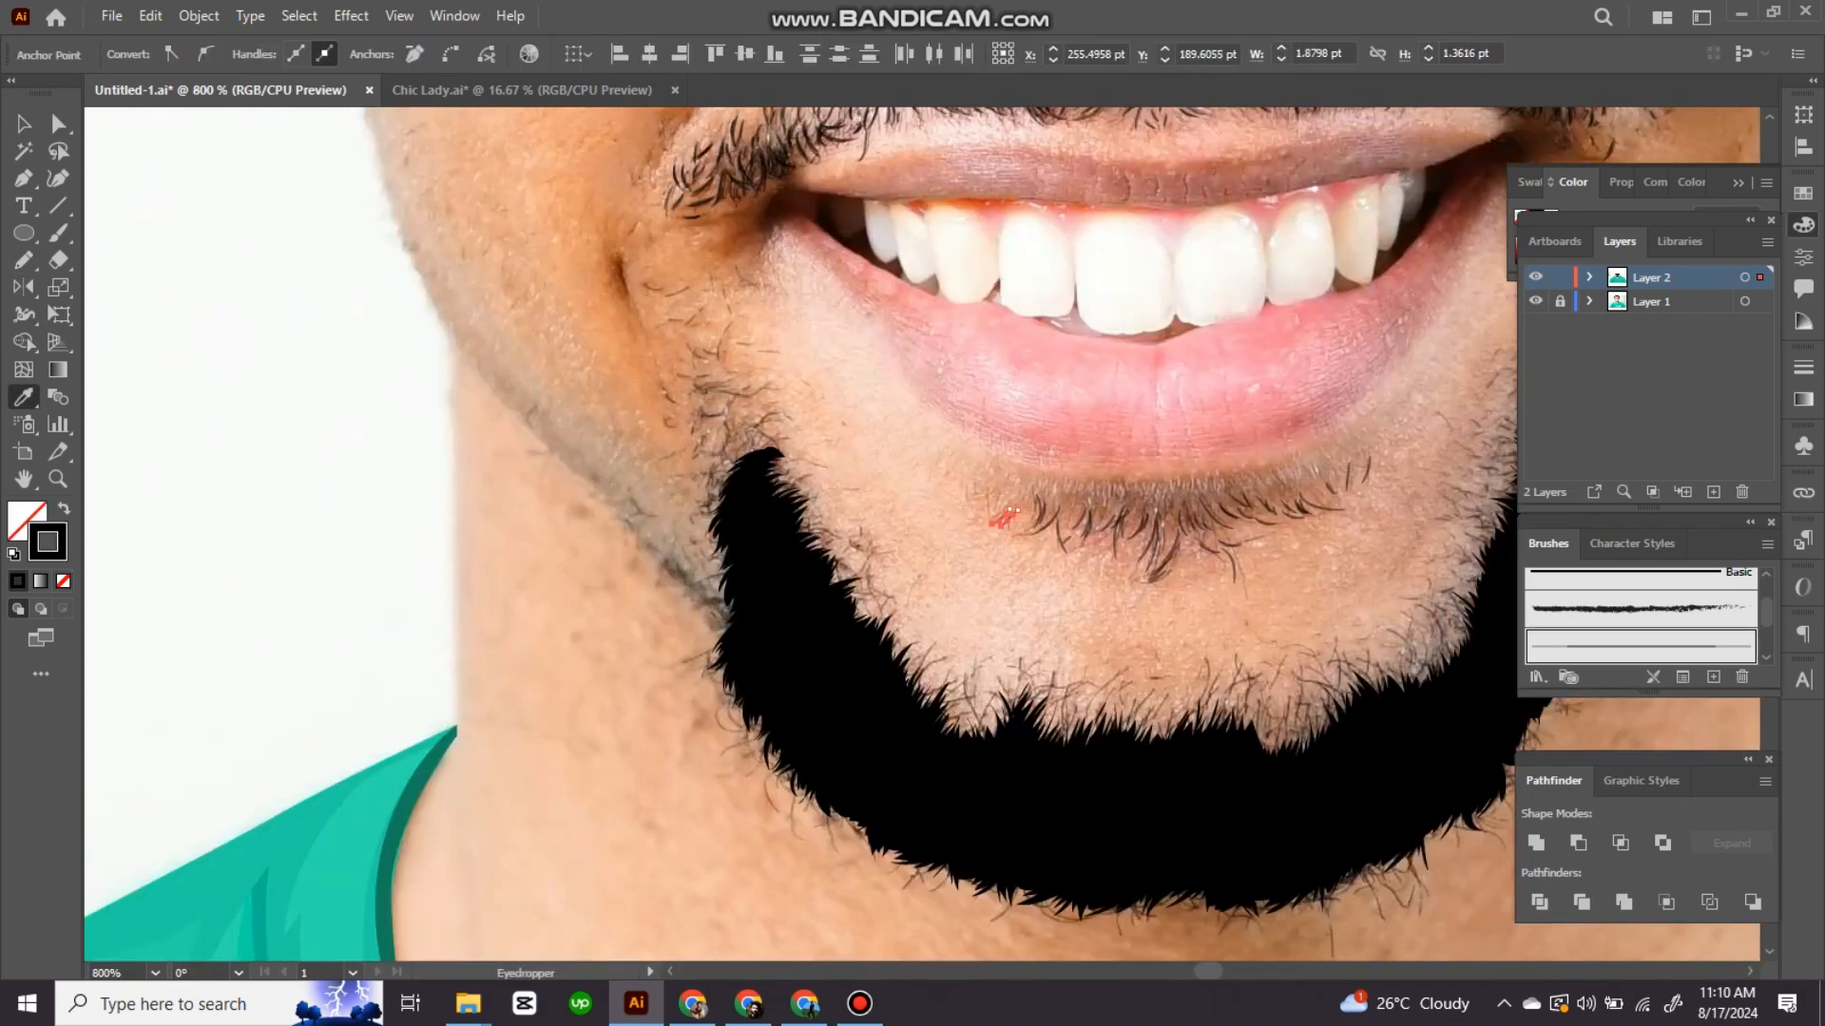
{"action": "key", "text": "b"}
{"action": "mouse_move", "coordinate": [856, 513]}
{"action": "left_mouse_down"}
{"action": "mouse_move", "coordinate": [960, 543]}
{"action": "mouse_move", "coordinate": [808, 514]}
{"action": "left_mouse_up"}
{"action": "key", "text": "ctrl+shift+a"}
{"action": "mouse_move", "coordinate": [831, 489]}
{"action": "left_mouse_down"}
{"action": "mouse_move", "coordinate": [876, 474]}
{"action": "mouse_move", "coordinate": [805, 420]}
{"action": "left_mouse_up"}
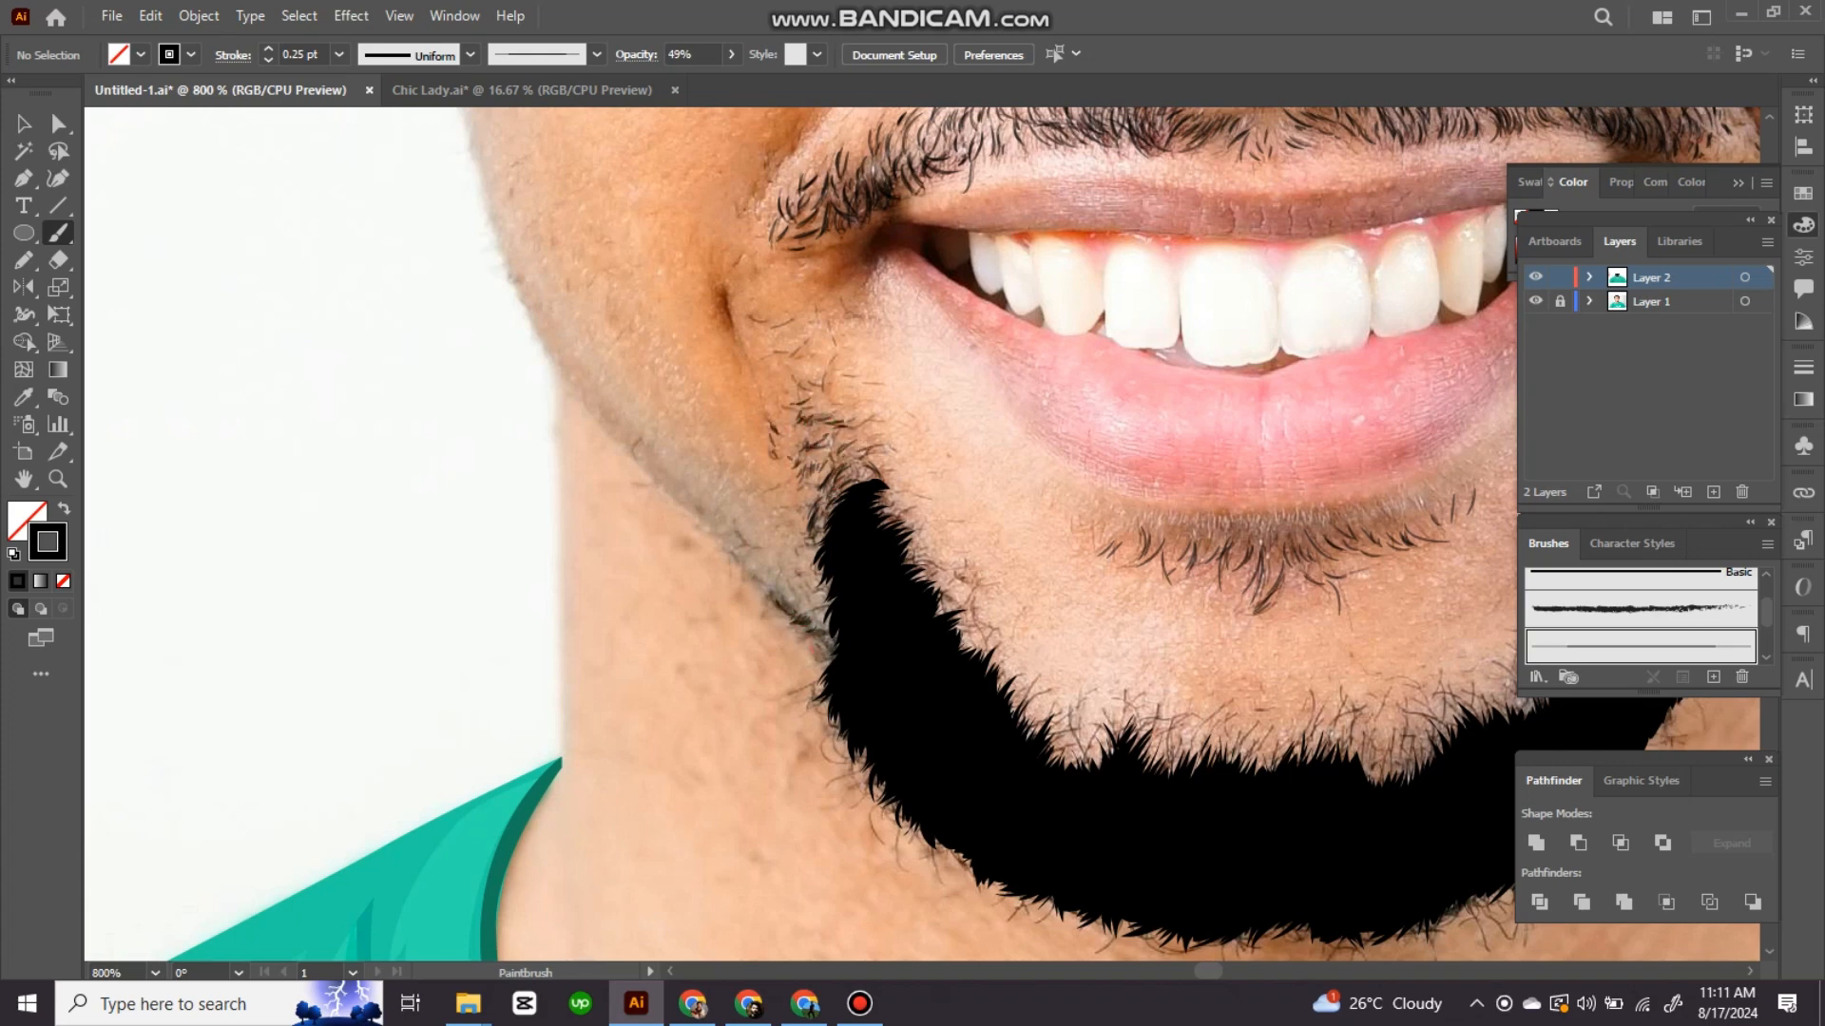
Step: Paint sparse short hairs between the left corner of the mouth and the top of the beard
{"action": "left_click_drag", "start_coordinate": [832, 366], "coordinate": [820, 386]}
{"action": "left_click_drag", "start_coordinate": [825, 380], "coordinate": [866, 523]}
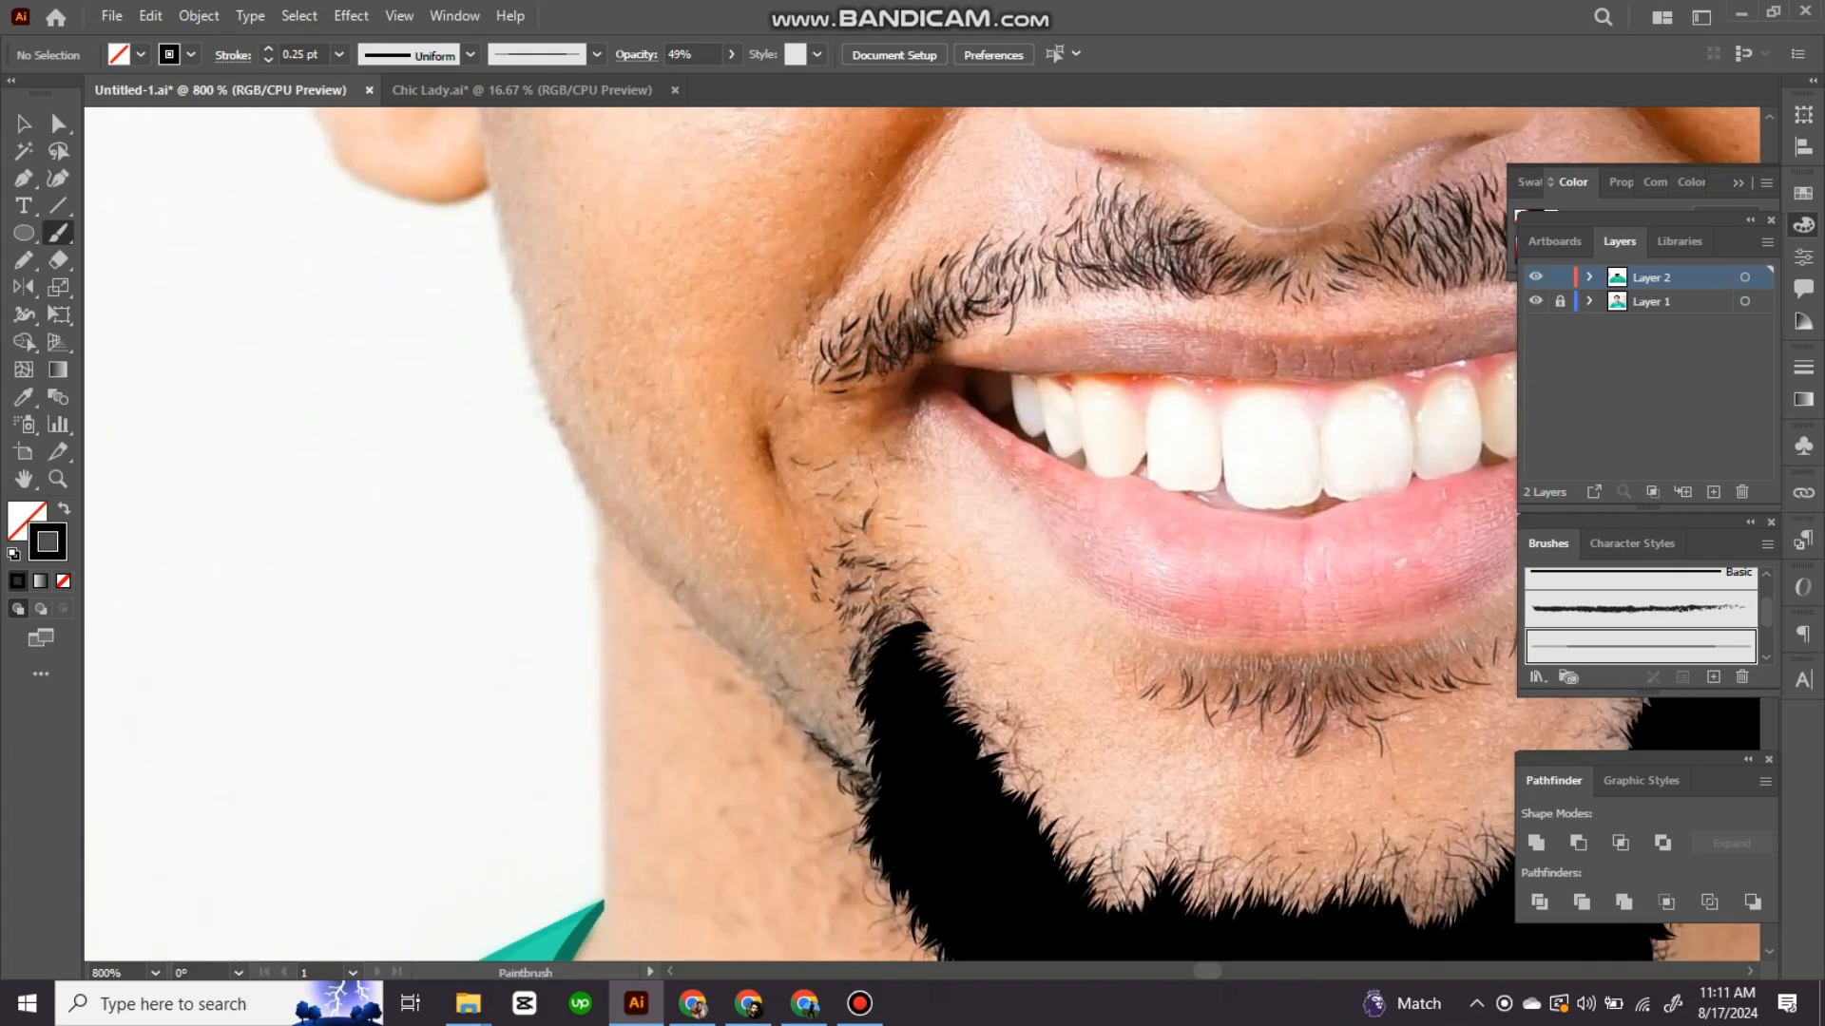
{"action": "left_click_drag", "start_coordinate": [936, 632], "coordinate": [852, 434]}
{"action": "left_click_drag", "start_coordinate": [851, 435], "coordinate": [878, 446]}
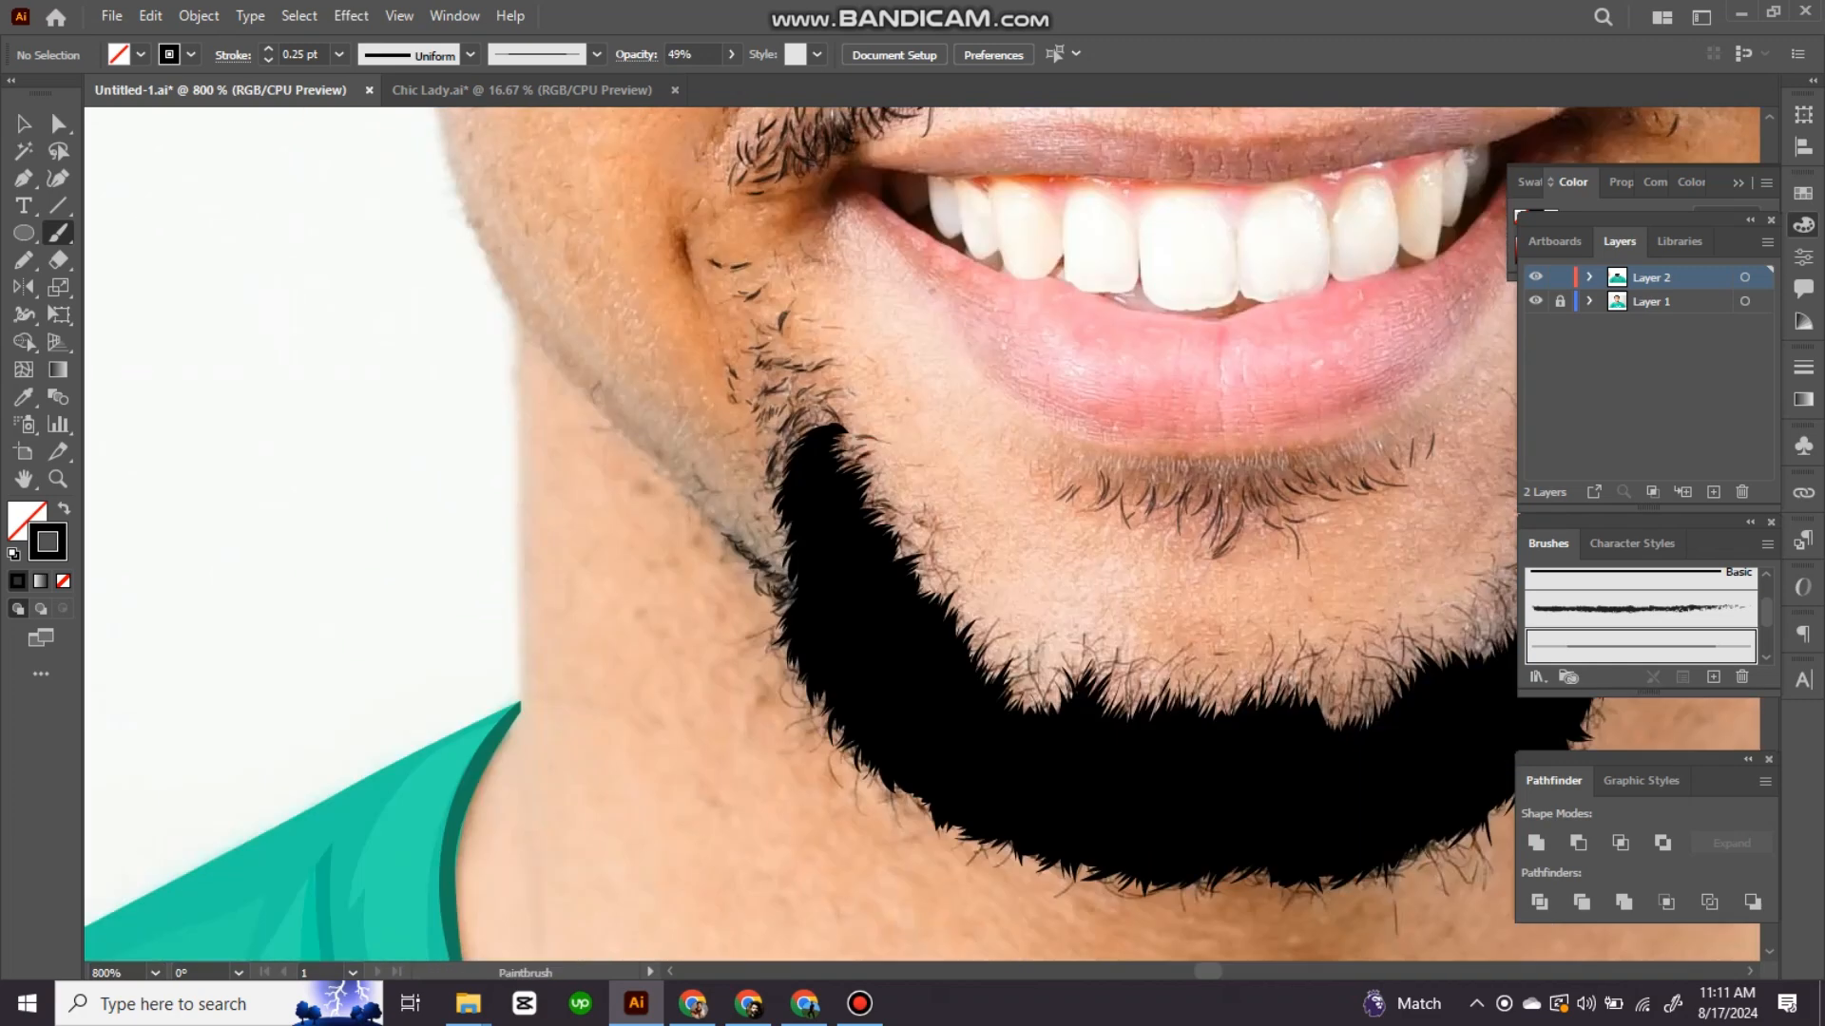
Step: Paint loose hairs along the beard's lower left outer edge and the inner edge beside the chin
{"action": "left_click_drag", "start_coordinate": [831, 732], "coordinate": [823, 592]}
{"action": "mouse_move", "coordinate": [822, 593]}
{"action": "left_mouse_down"}
{"action": "mouse_move", "coordinate": [853, 657]}
{"action": "mouse_move", "coordinate": [905, 671]}
{"action": "left_mouse_up"}
{"action": "left_click_drag", "start_coordinate": [1024, 519], "coordinate": [1038, 563]}
{"action": "left_click_drag", "start_coordinate": [1085, 508], "coordinate": [1065, 544]}
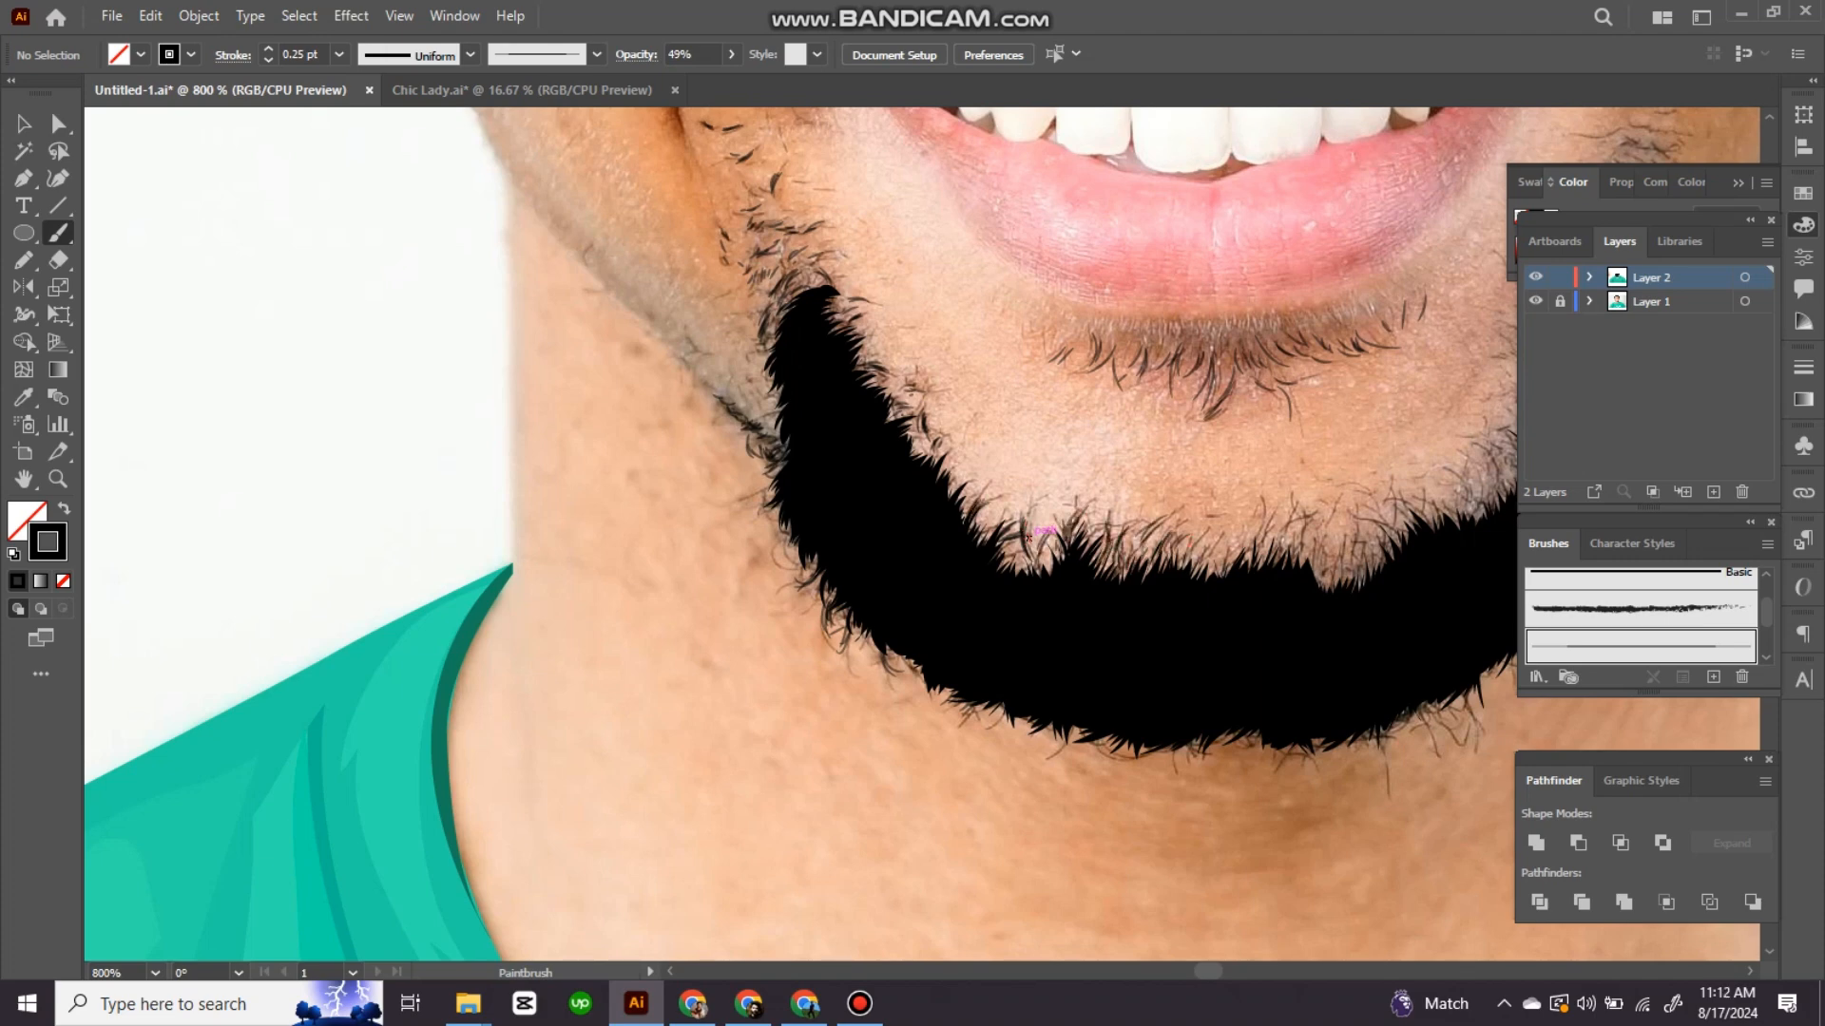
{"action": "left_click_drag", "start_coordinate": [1080, 717], "coordinate": [1017, 747]}
Step: Paint loose hairs along the beard's inner edge at the middle of the chin and along its underside
{"action": "mouse_move", "coordinate": [1207, 608]}
{"action": "left_mouse_down"}
{"action": "mouse_move", "coordinate": [1025, 606]}
{"action": "mouse_move", "coordinate": [1101, 515]}
{"action": "left_mouse_up"}
{"action": "left_click_drag", "start_coordinate": [1092, 557], "coordinate": [1112, 493]}
{"action": "left_click_drag", "start_coordinate": [1109, 552], "coordinate": [1127, 505]}
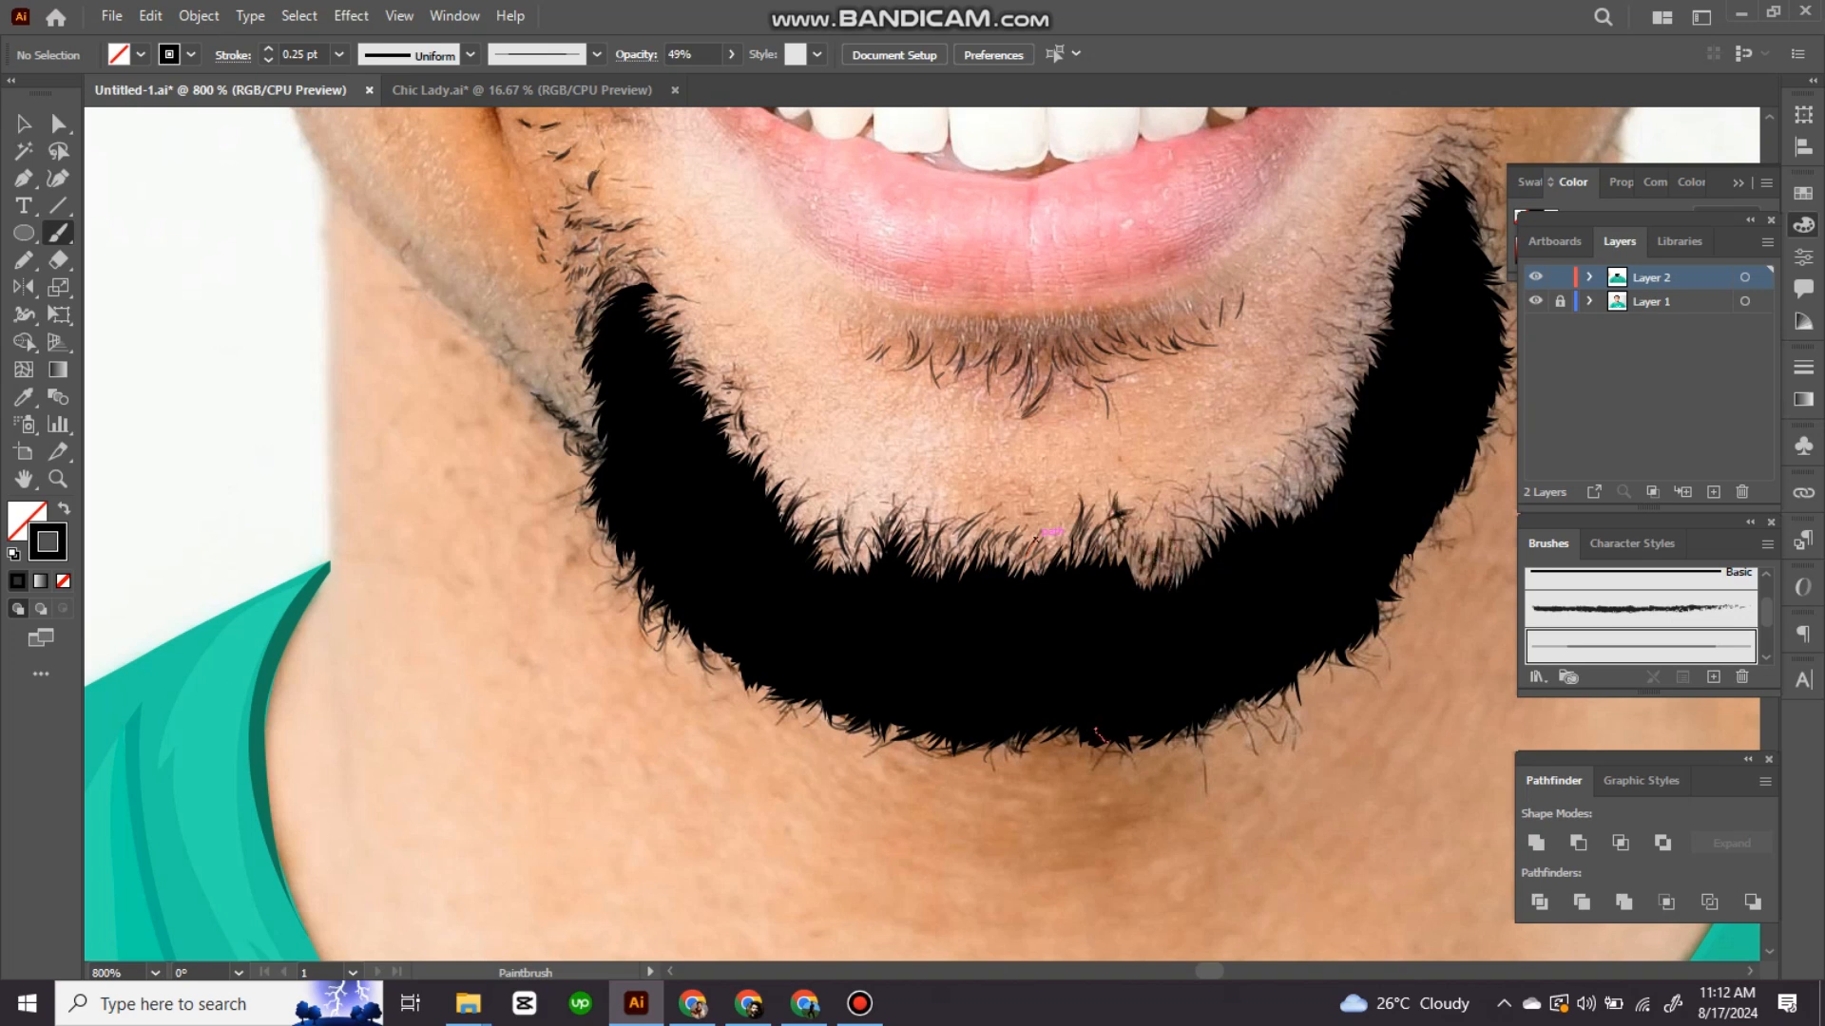
{"action": "left_click_drag", "start_coordinate": [1264, 704], "coordinate": [1235, 730]}
{"action": "left_click_drag", "start_coordinate": [1289, 690], "coordinate": [1257, 724]}
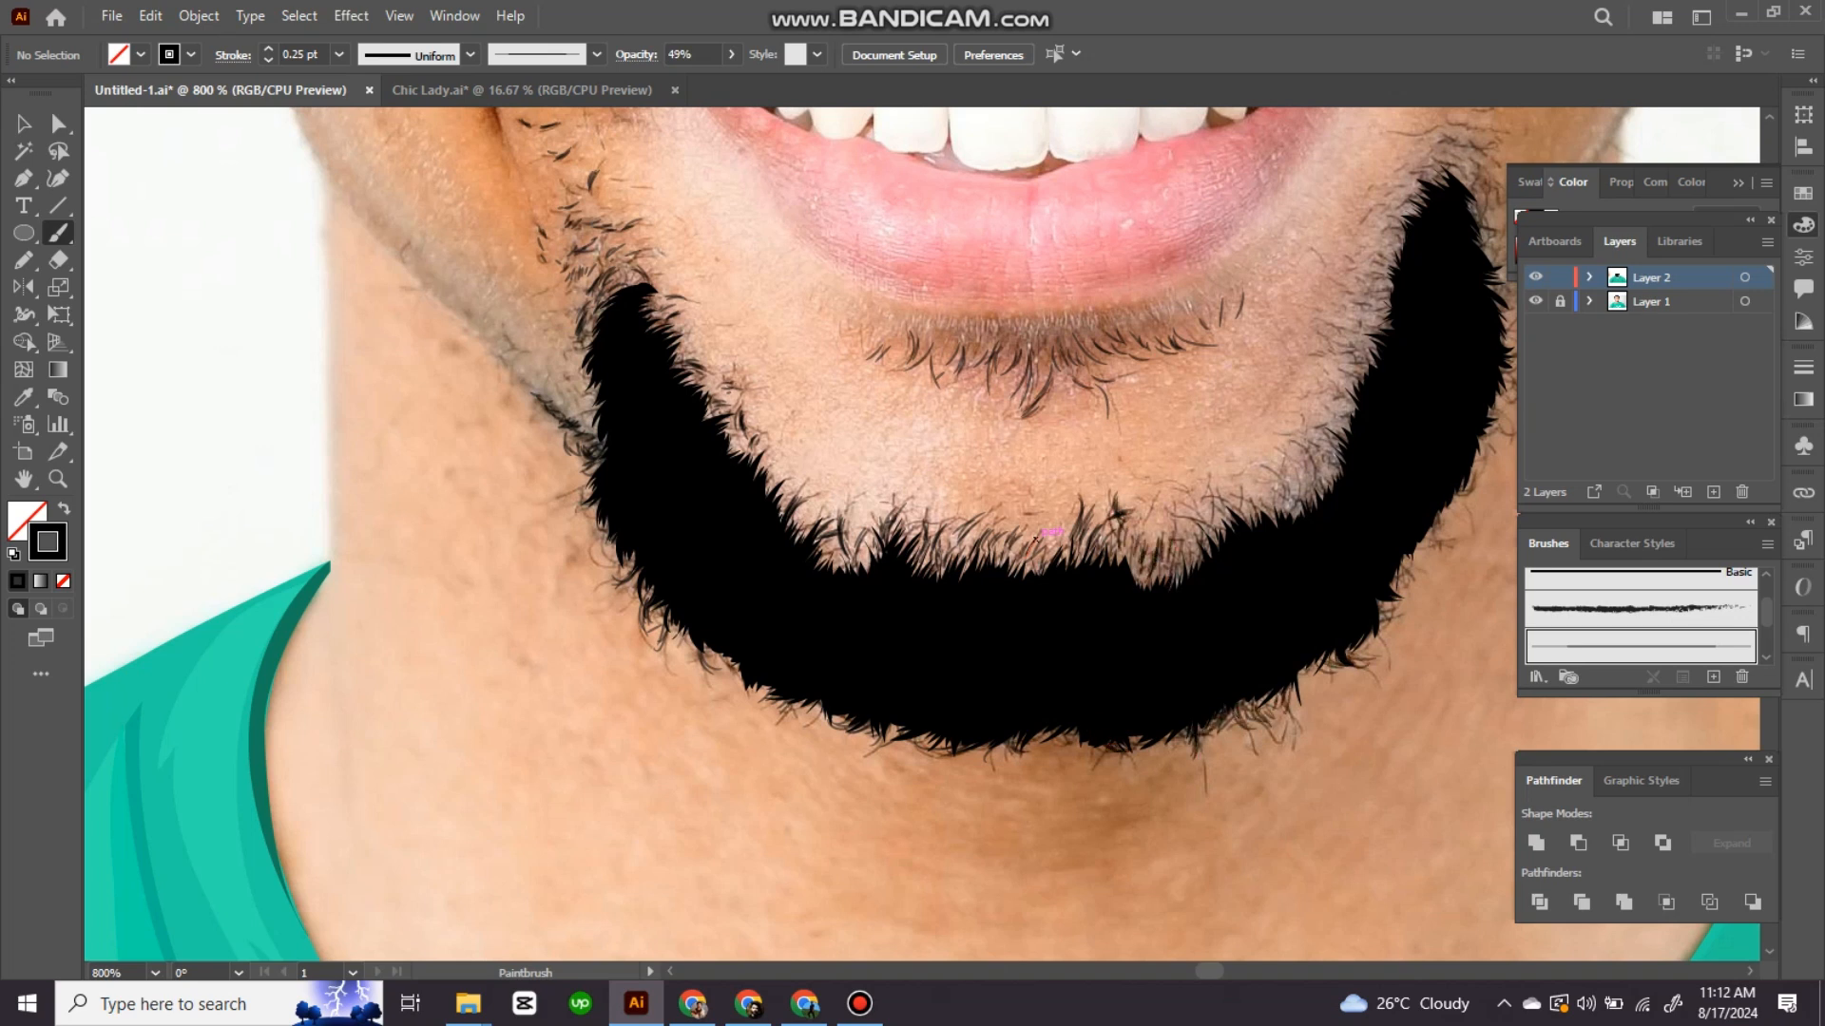
Step: Paint upward hairs along the beard's inner edge on the right side of the chin
{"action": "left_click_drag", "start_coordinate": [1200, 540], "coordinate": [1184, 485]}
{"action": "left_click_drag", "start_coordinate": [1240, 523], "coordinate": [1207, 489]}
{"action": "left_click_drag", "start_coordinate": [1035, 539], "coordinate": [971, 601]}
{"action": "mouse_move", "coordinate": [1193, 581]}
{"action": "left_mouse_down"}
{"action": "mouse_move", "coordinate": [1173, 558]}
{"action": "mouse_move", "coordinate": [1199, 532]}
{"action": "left_mouse_up"}
{"action": "left_click_drag", "start_coordinate": [1233, 577], "coordinate": [1232, 515]}
{"action": "mouse_move", "coordinate": [1266, 548]}
{"action": "left_mouse_down"}
{"action": "mouse_move", "coordinate": [1237, 503]}
{"action": "mouse_move", "coordinate": [1259, 501]}
{"action": "left_mouse_up"}
{"action": "mouse_move", "coordinate": [1295, 472]}
{"action": "left_mouse_down"}
{"action": "mouse_move", "coordinate": [1264, 485]}
{"action": "mouse_move", "coordinate": [1272, 466]}
{"action": "left_mouse_up"}
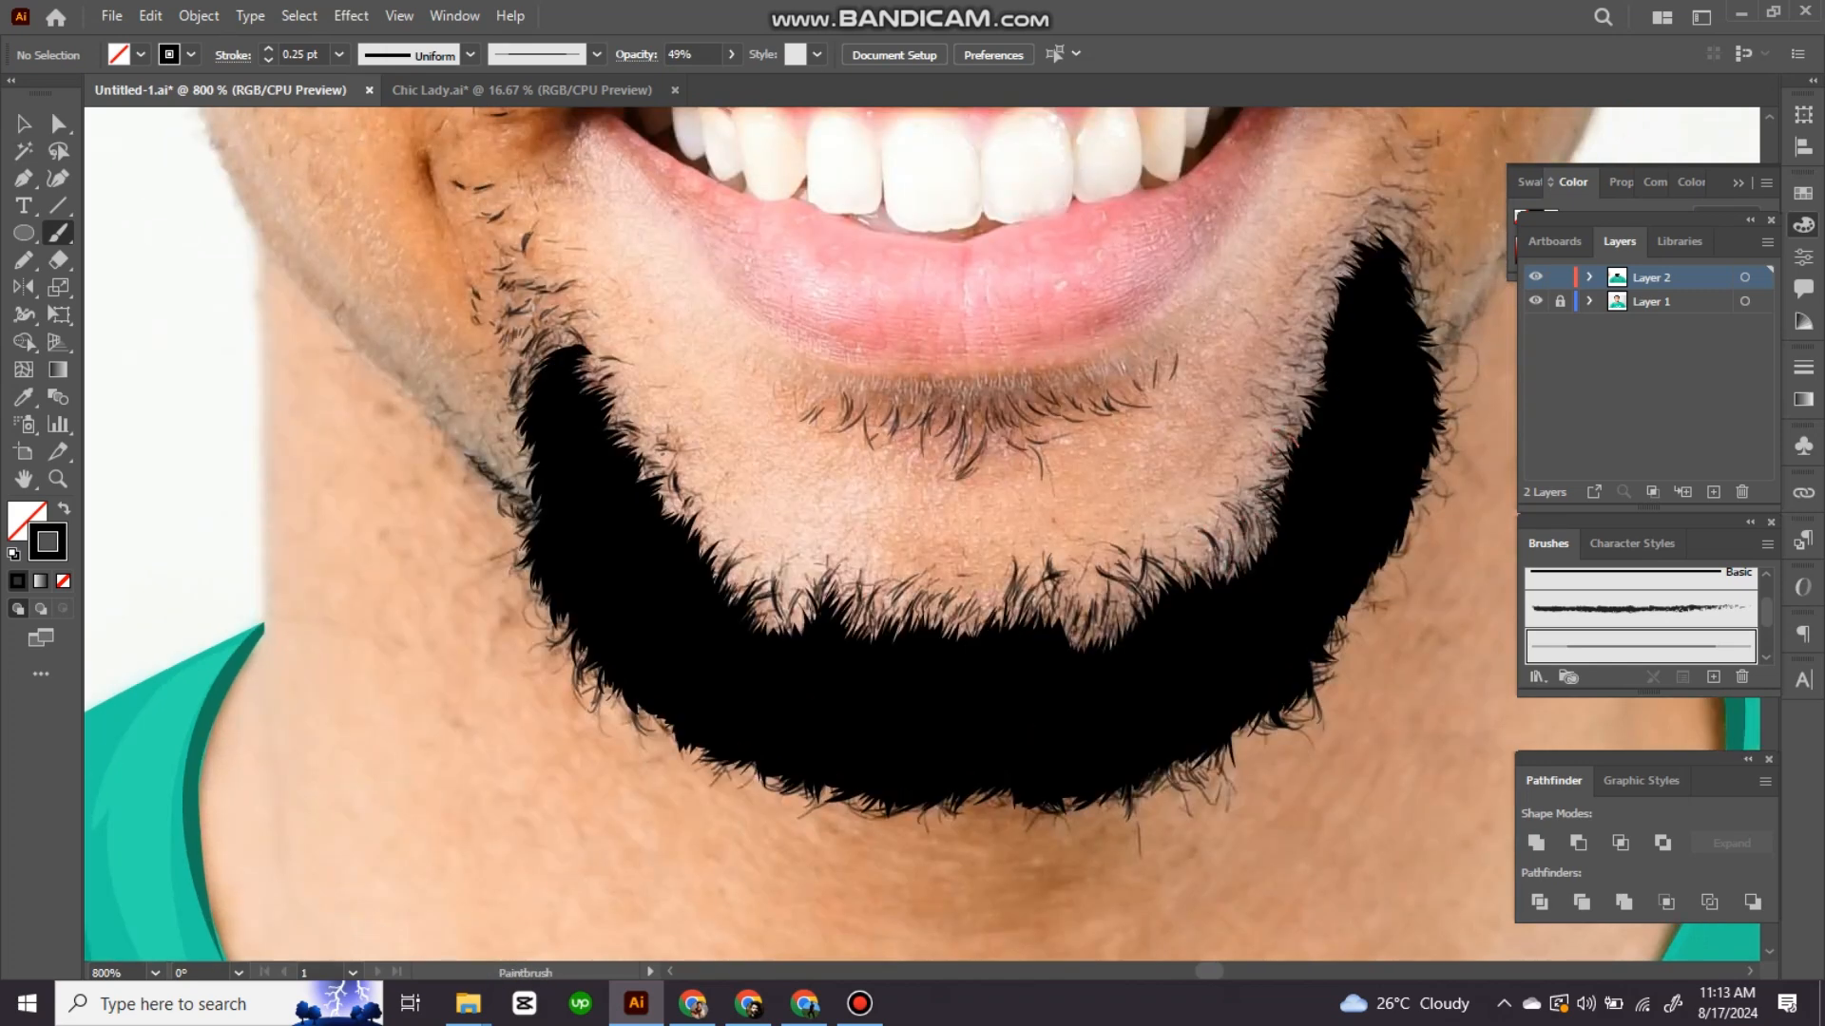
Step: Hide the photo on Layer 1 to check the traced beard and moustache, and show it again
{"action": "key", "text": "ctrl+minus"}
{"action": "left_click", "coordinate": [1535, 301]}
{"action": "scroll", "coordinate": [1038, 597], "scroll_direction": "down", "scroll_amount": 2}
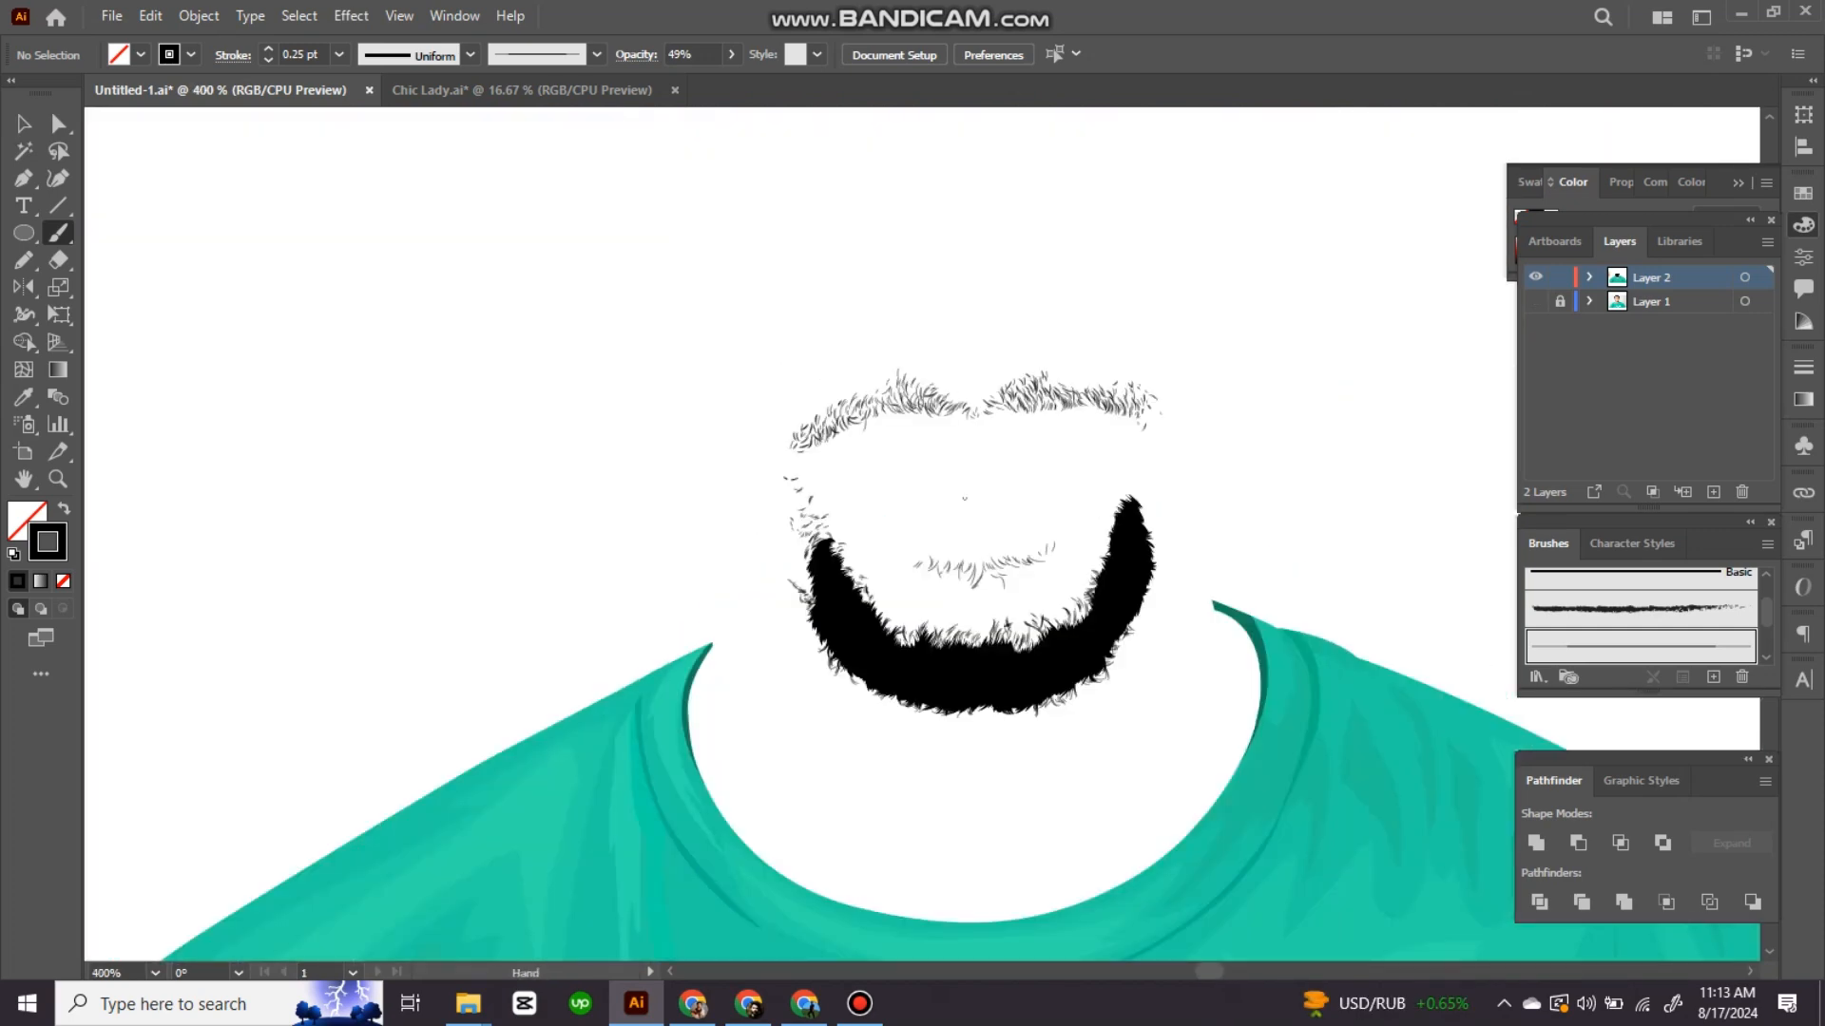
{"action": "scroll", "coordinate": [1102, 388], "scroll_direction": "up", "scroll_amount": 1}
{"action": "left_click", "coordinate": [1535, 301]}
{"action": "scroll", "coordinate": [1163, 803], "scroll_direction": "up", "scroll_amount": 2}
Step: Paint loose hairs around the beard's upper right end, its outer edge and the adjoining jawline
{"action": "left_click_drag", "start_coordinate": [1157, 545], "coordinate": [1145, 579]}
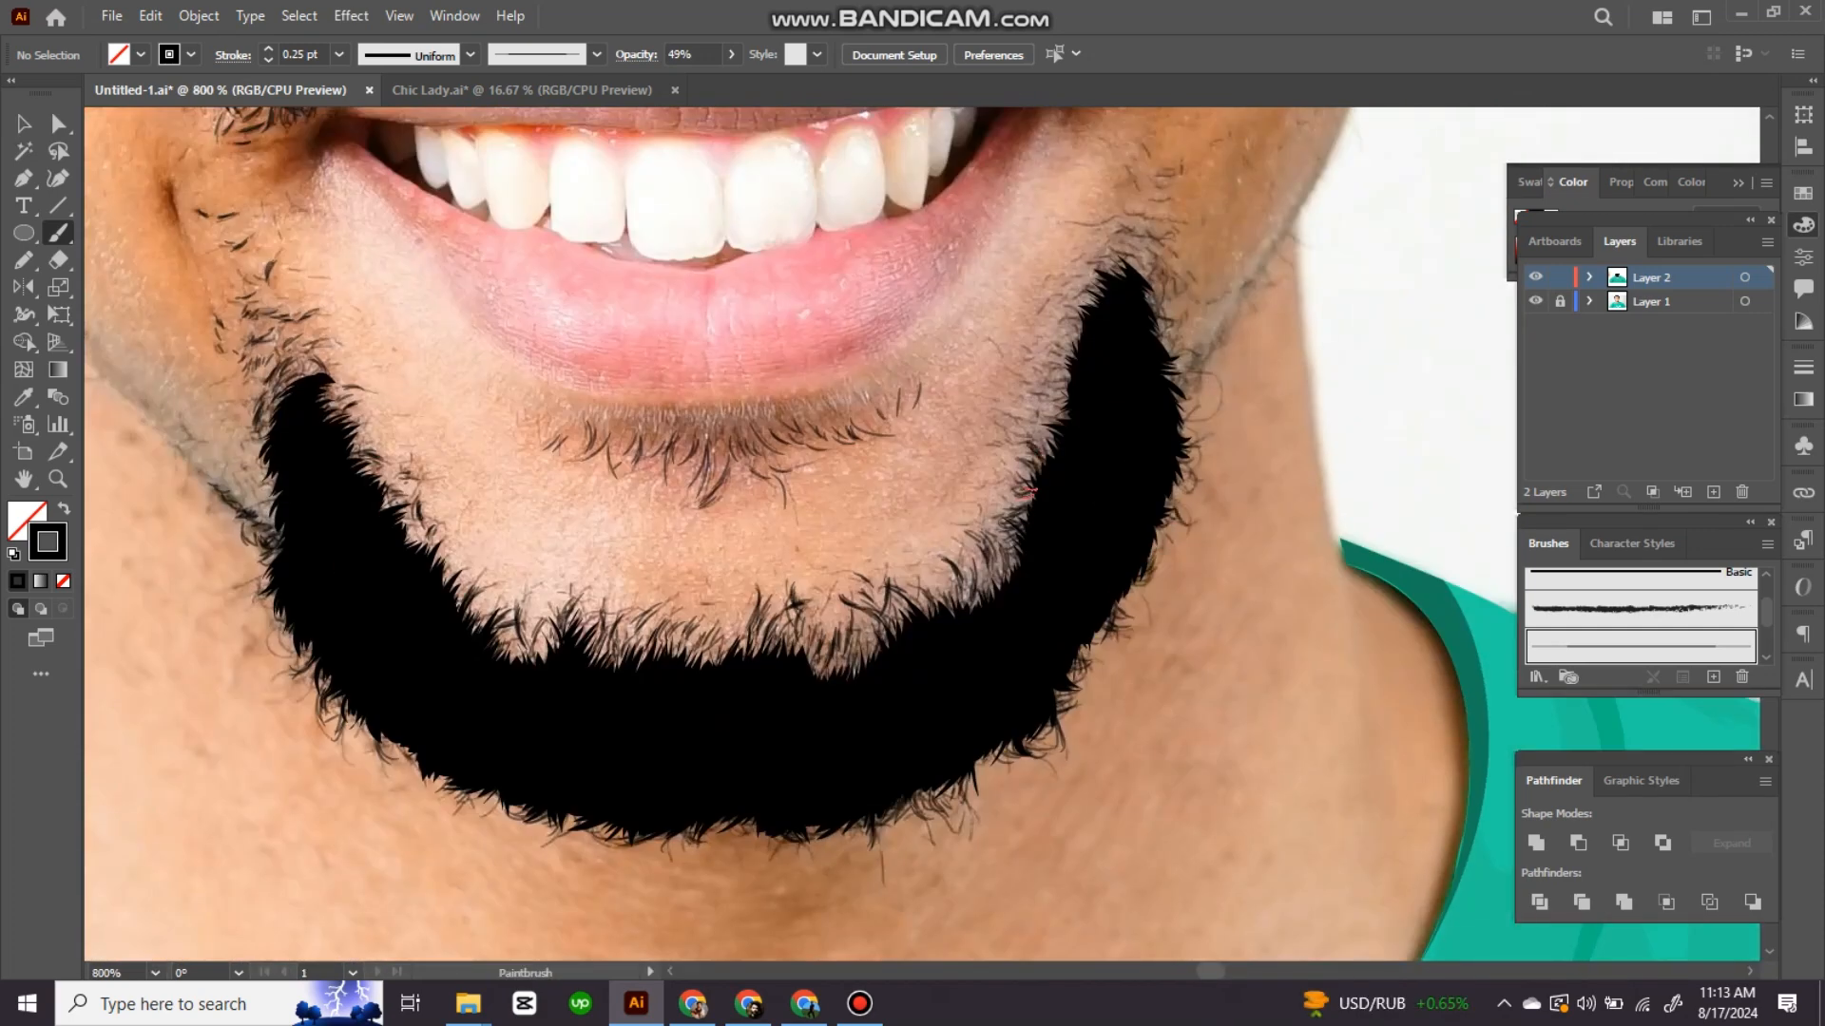
{"action": "left_click_drag", "start_coordinate": [1188, 461], "coordinate": [1205, 481]}
{"action": "left_click_drag", "start_coordinate": [1202, 476], "coordinate": [1123, 653]}
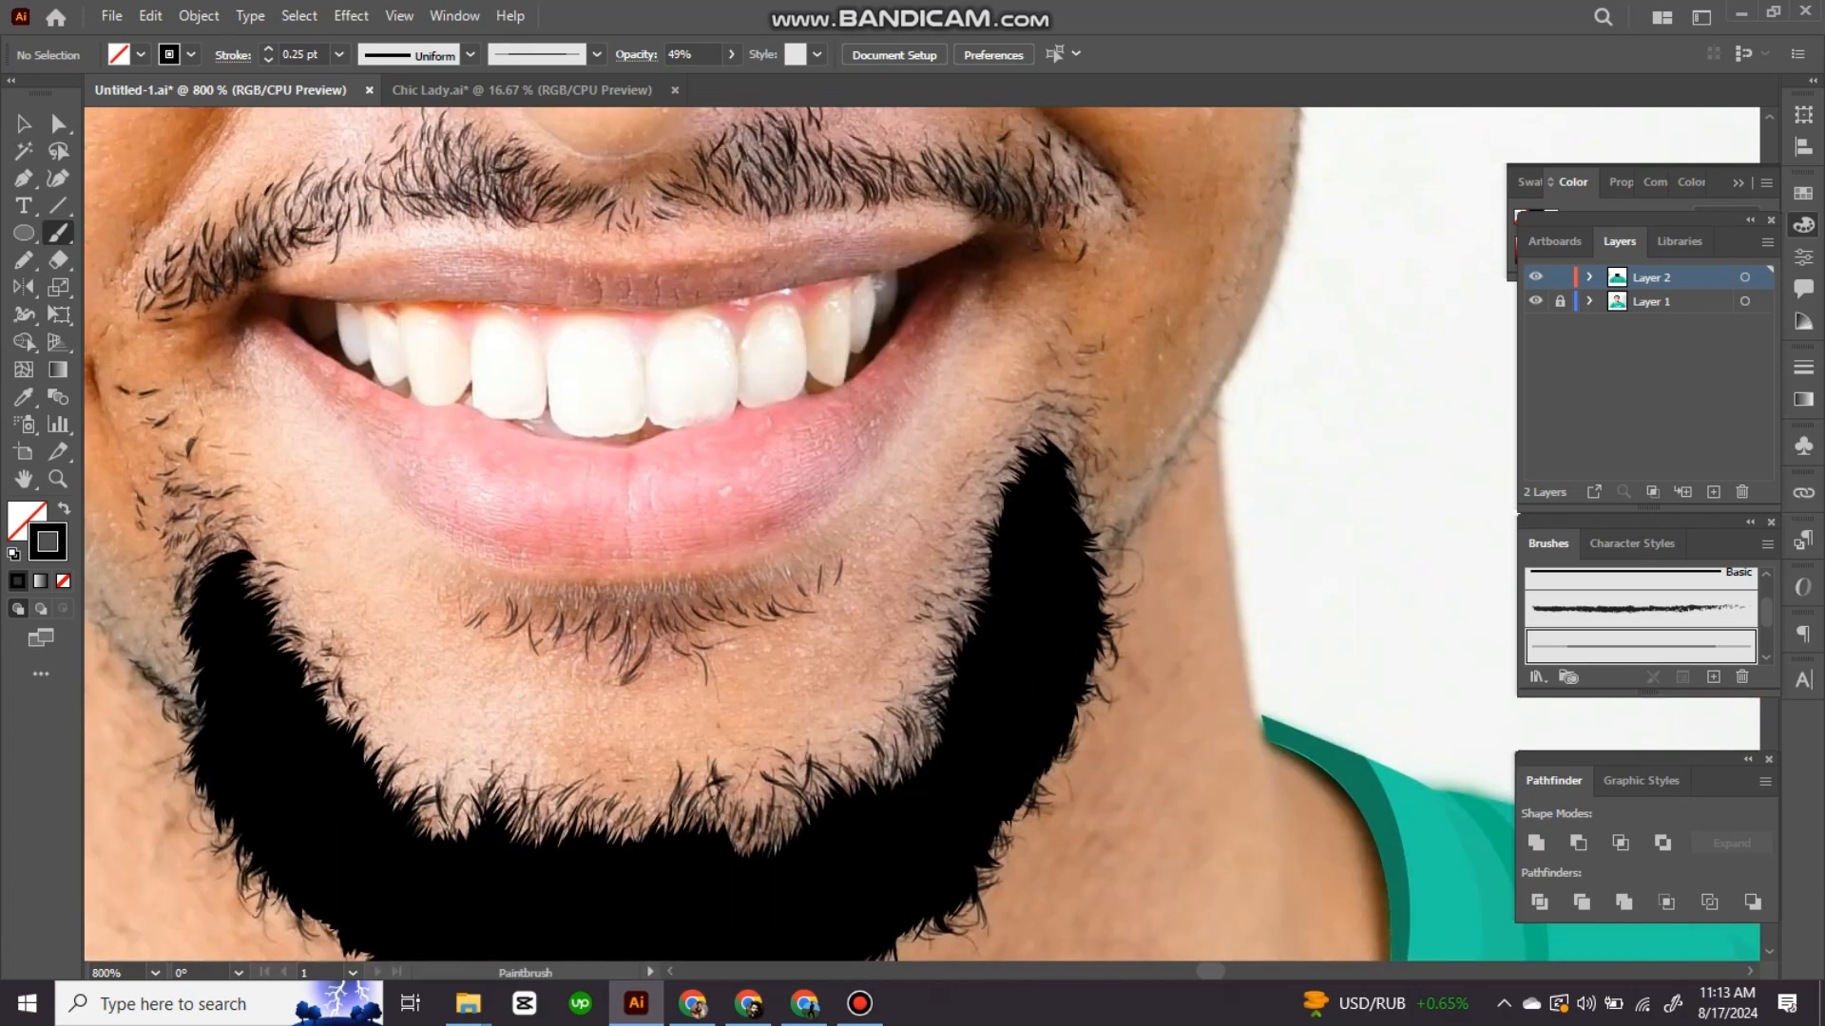
{"action": "left_click_drag", "start_coordinate": [1117, 552], "coordinate": [1112, 554]}
{"action": "left_click_drag", "start_coordinate": [1107, 532], "coordinate": [1144, 599]}
{"action": "left_click_drag", "start_coordinate": [1070, 498], "coordinate": [1051, 512]}
{"action": "left_click_drag", "start_coordinate": [1129, 513], "coordinate": [1096, 552]}
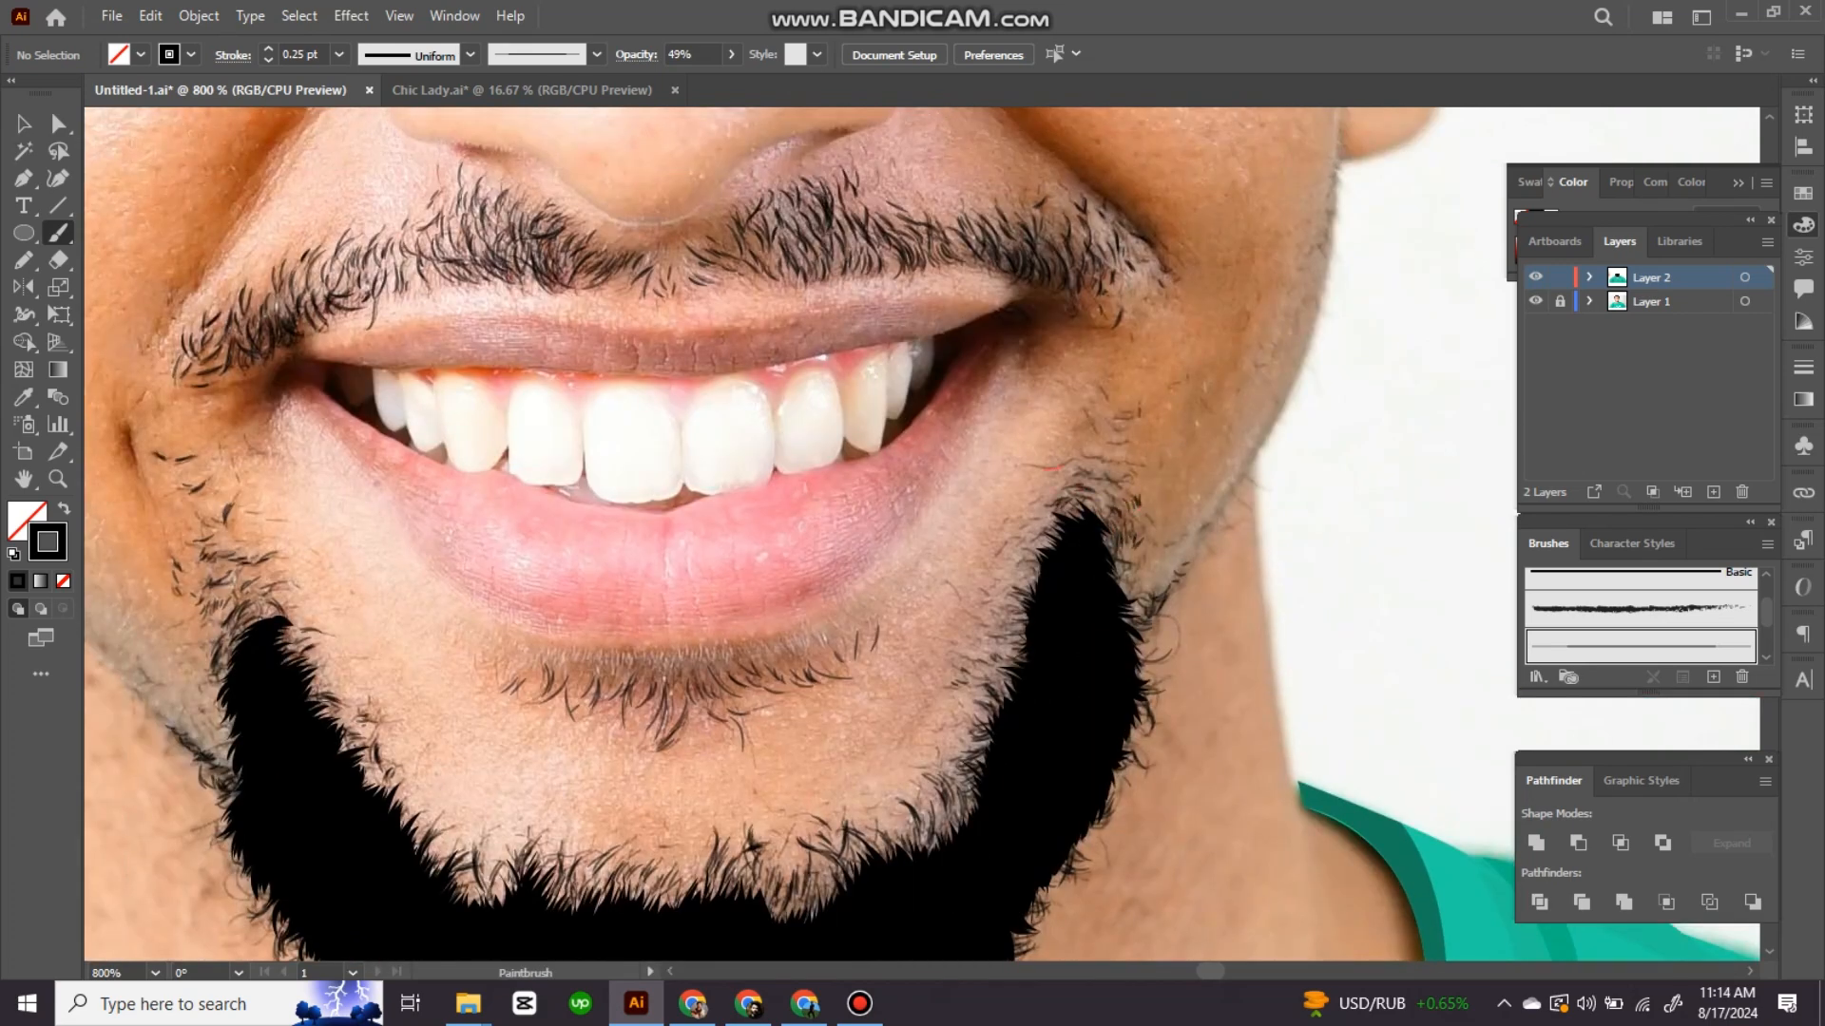
Step: Add stray hairs below the right corner of the mouth and along the inner edge of the beard's left side
{"action": "left_click_drag", "start_coordinate": [1110, 433], "coordinate": [1125, 438]}
{"action": "mouse_move", "coordinate": [609, 476]}
{"action": "left_mouse_down"}
{"action": "mouse_move", "coordinate": [865, 588]}
{"action": "mouse_move", "coordinate": [1120, 527]}
{"action": "left_mouse_up"}
{"action": "left_click_drag", "start_coordinate": [765, 571], "coordinate": [795, 575]}
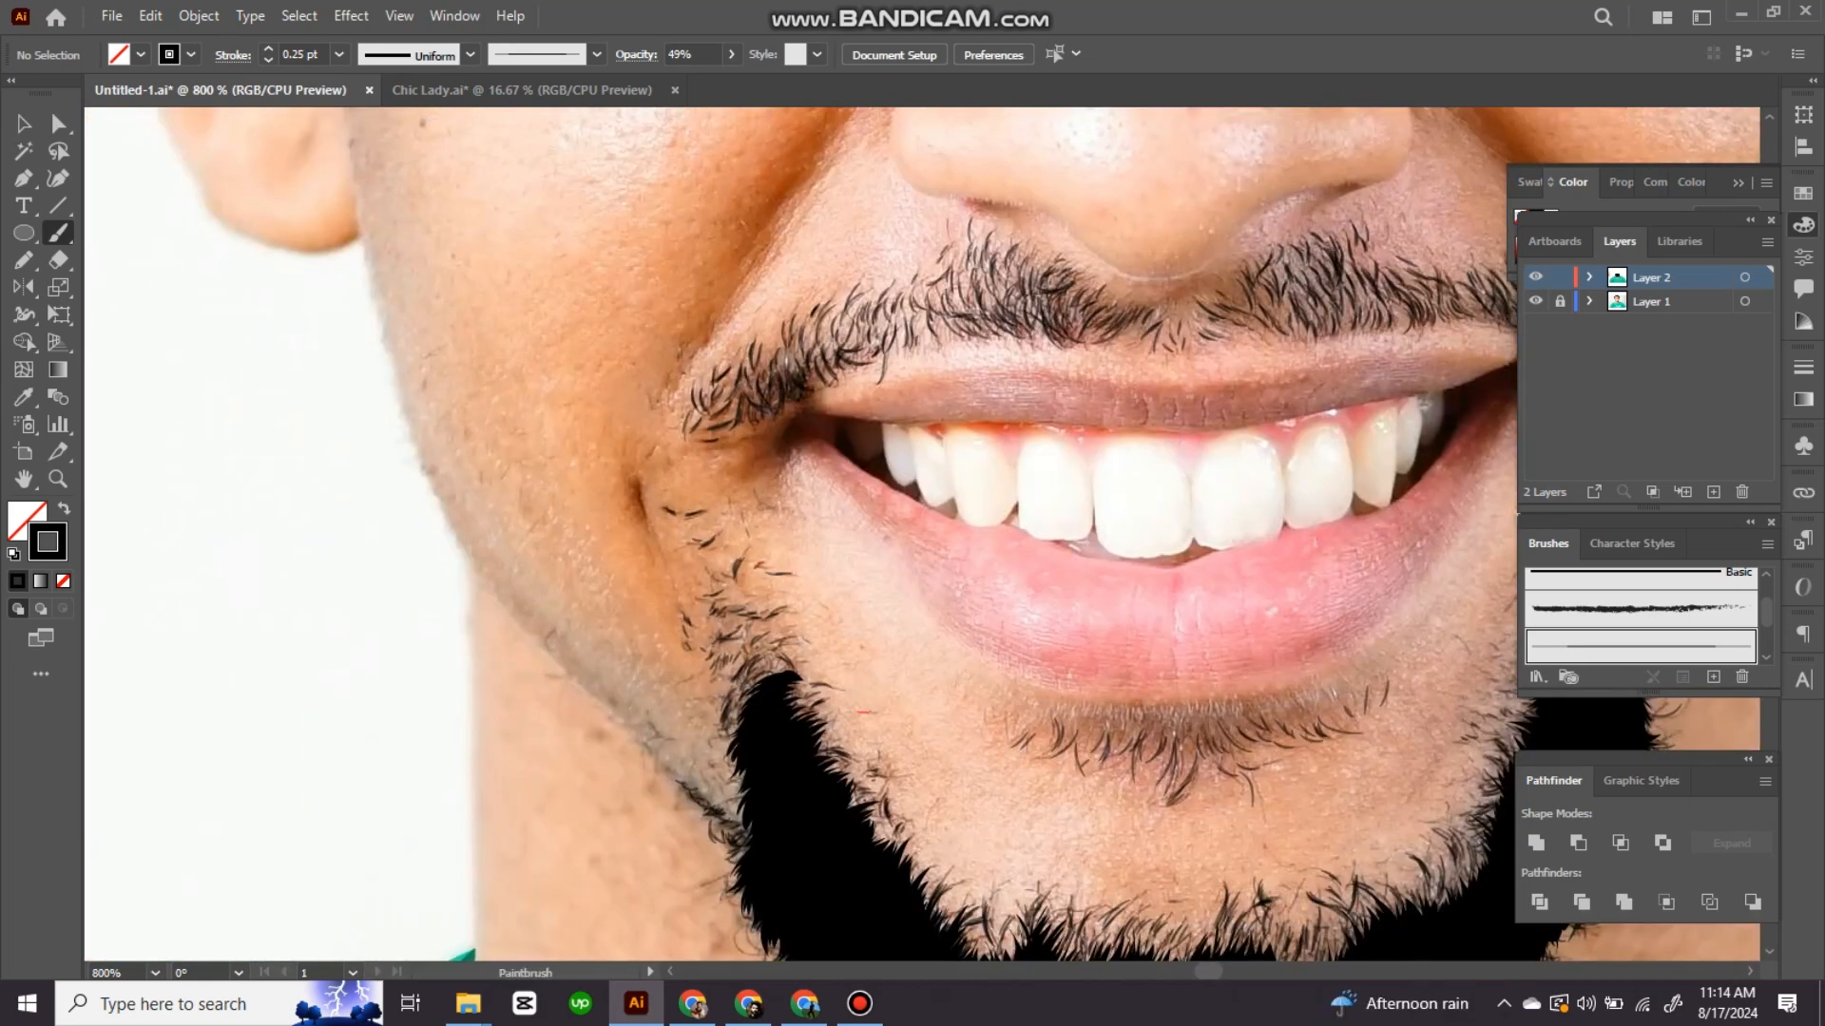
{"action": "left_click_drag", "start_coordinate": [850, 709], "coordinate": [871, 714]}
{"action": "left_click_drag", "start_coordinate": [903, 713], "coordinate": [889, 607]}
{"action": "left_click_drag", "start_coordinate": [1066, 644], "coordinate": [1073, 671]}
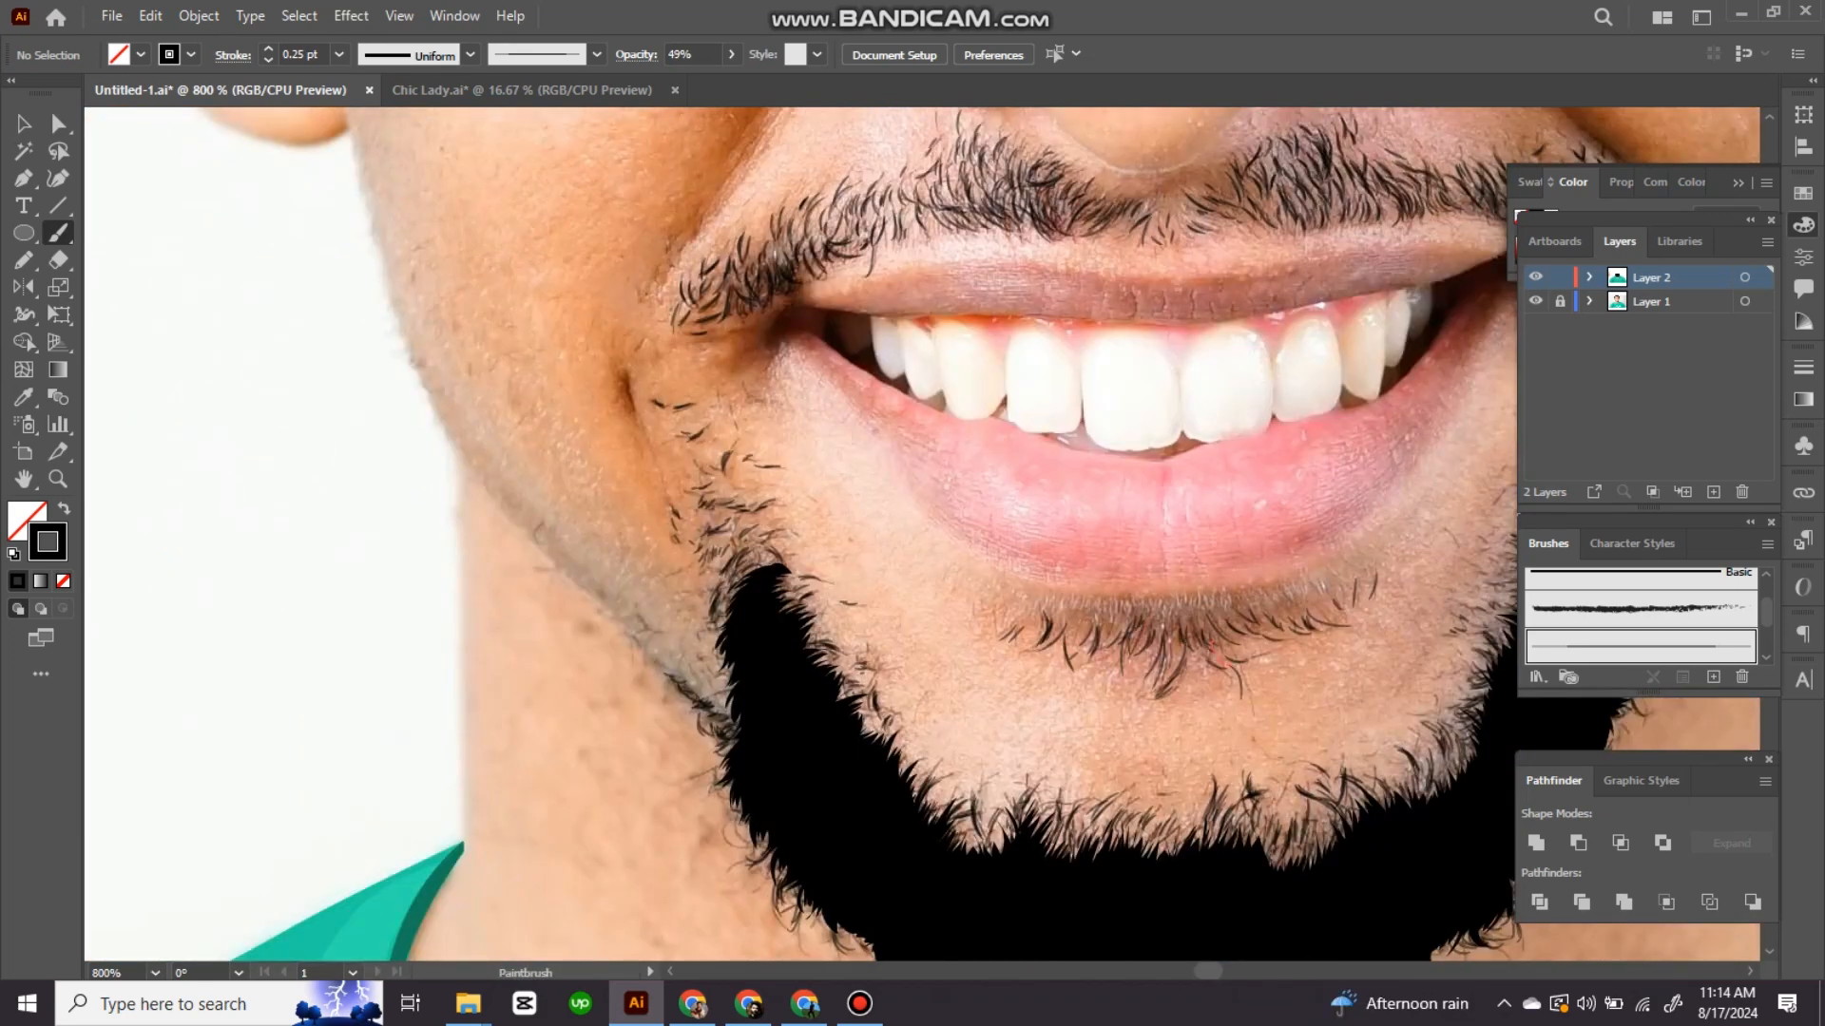
{"action": "key", "text": "ctrl+minus"}
{"action": "key", "text": "ctrl+minus"}
{"action": "key", "text": "ctrl+minus"}
{"action": "key", "text": "ctrl+minus"}
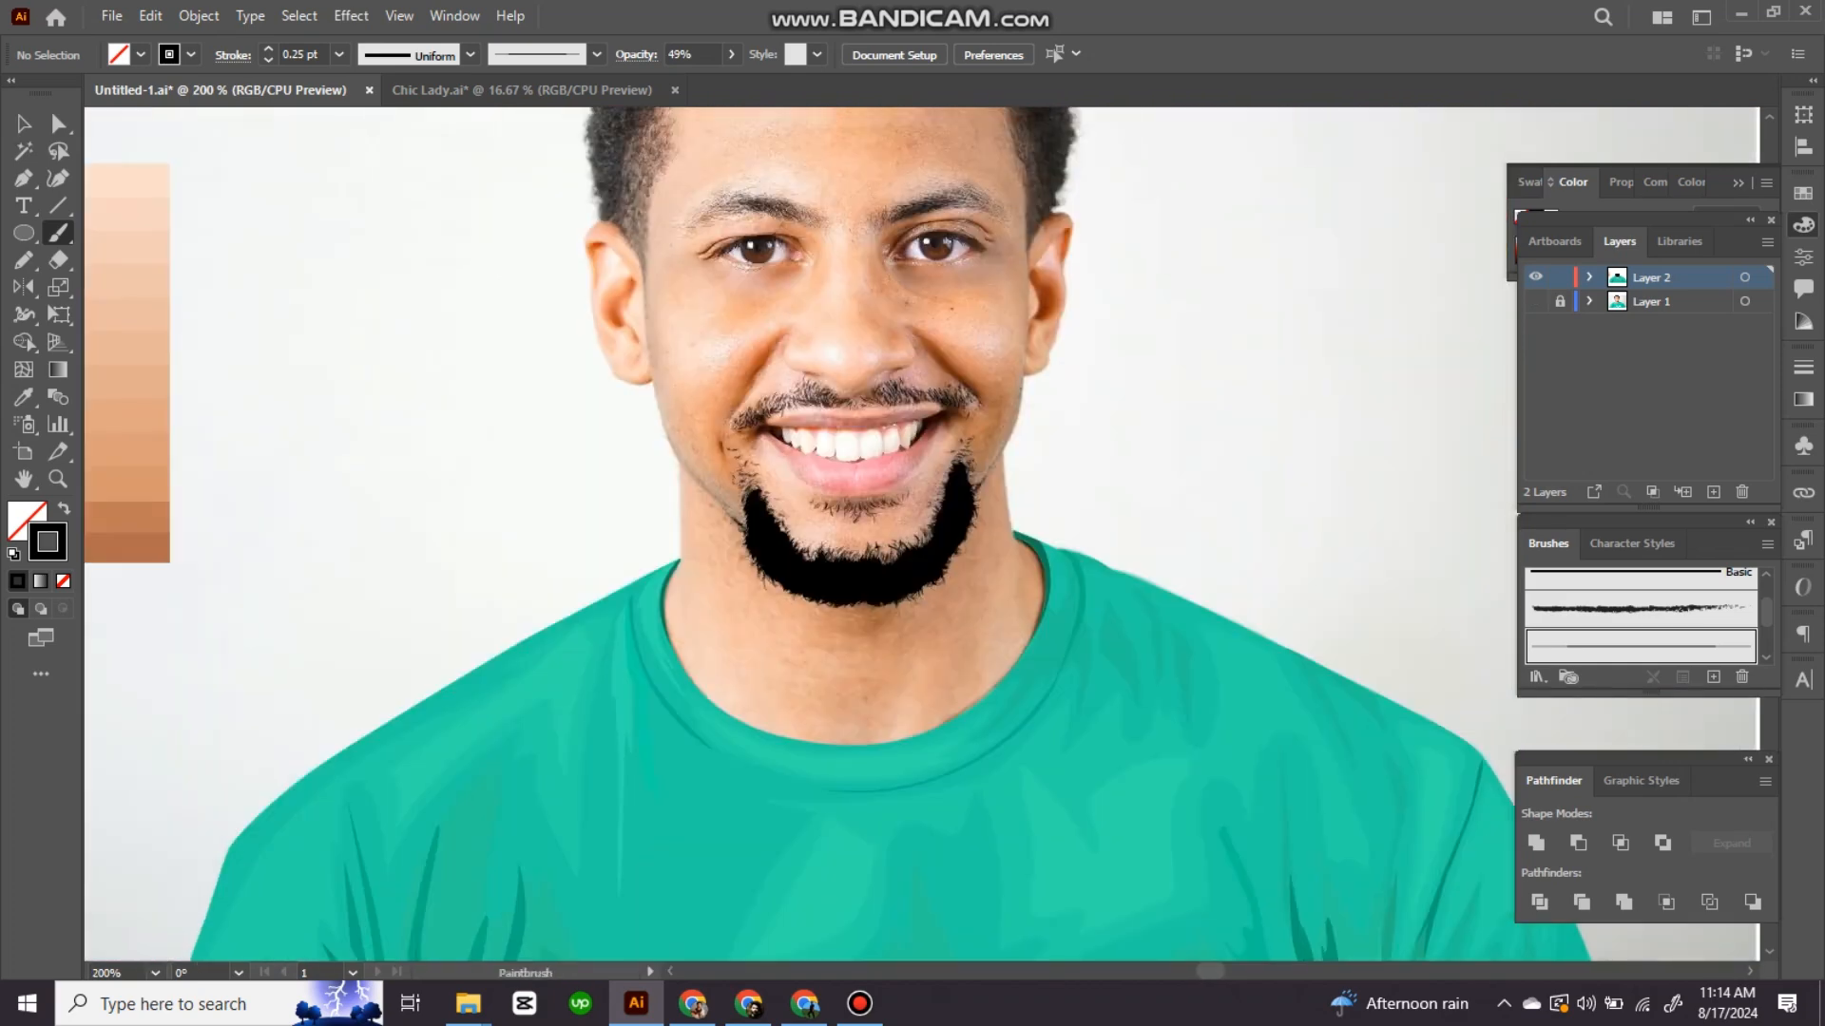
Step: Show the photo on Layer 1 and trace the hair's left side and top with the Pencil tool as a black-filled shape
{"action": "left_click", "coordinate": [1536, 302]}
{"action": "mouse_move", "coordinate": [856, 380]}
{"action": "left_mouse_down"}
{"action": "mouse_move", "coordinate": [978, 555]}
{"action": "mouse_move", "coordinate": [1050, 779]}
{"action": "left_mouse_up"}
{"action": "key", "text": "ctrl+plus"}
{"action": "key", "text": "ctrl+plus"}
{"action": "left_click_drag", "start_coordinate": [913, 428], "coordinate": [998, 656]}
{"action": "key", "text": "ctrl+minus"}
{"action": "key", "text": "ctrl+minus"}
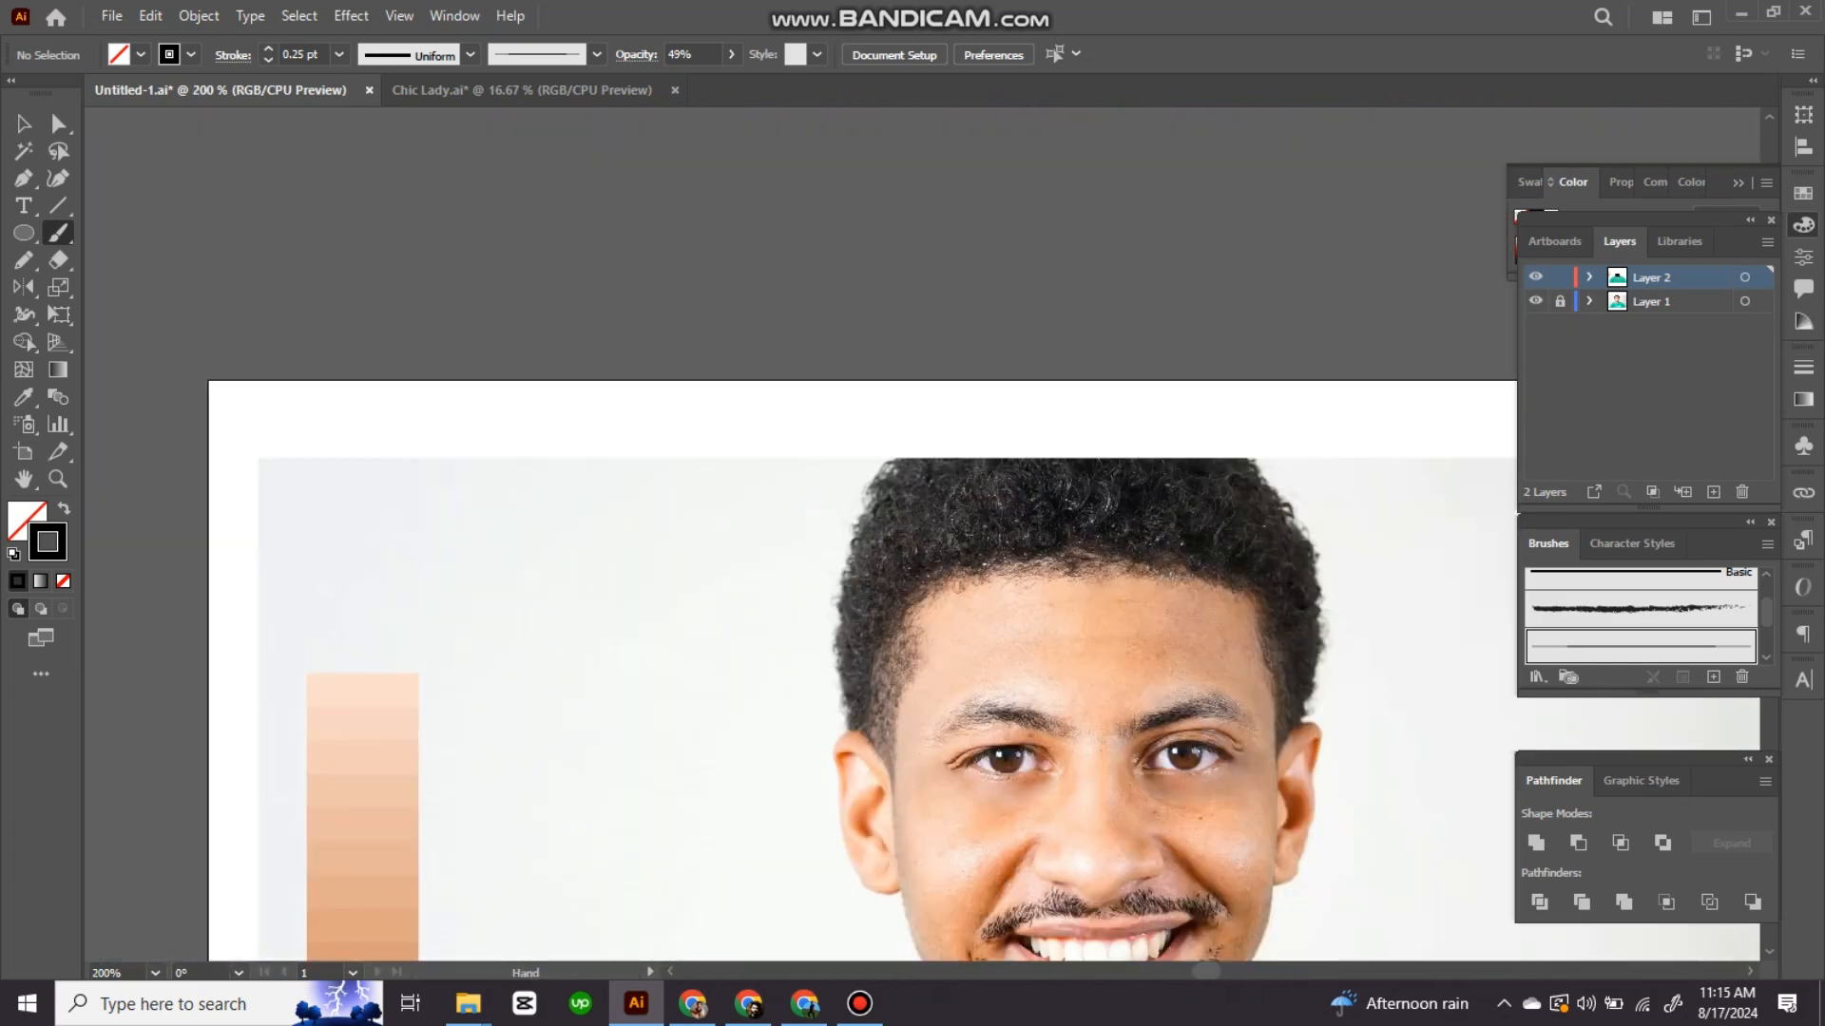
{"action": "key", "text": "ctrl+plus"}
{"action": "key", "text": "n"}
{"action": "left_click_drag", "start_coordinate": [1097, 503], "coordinate": [1121, 485]}
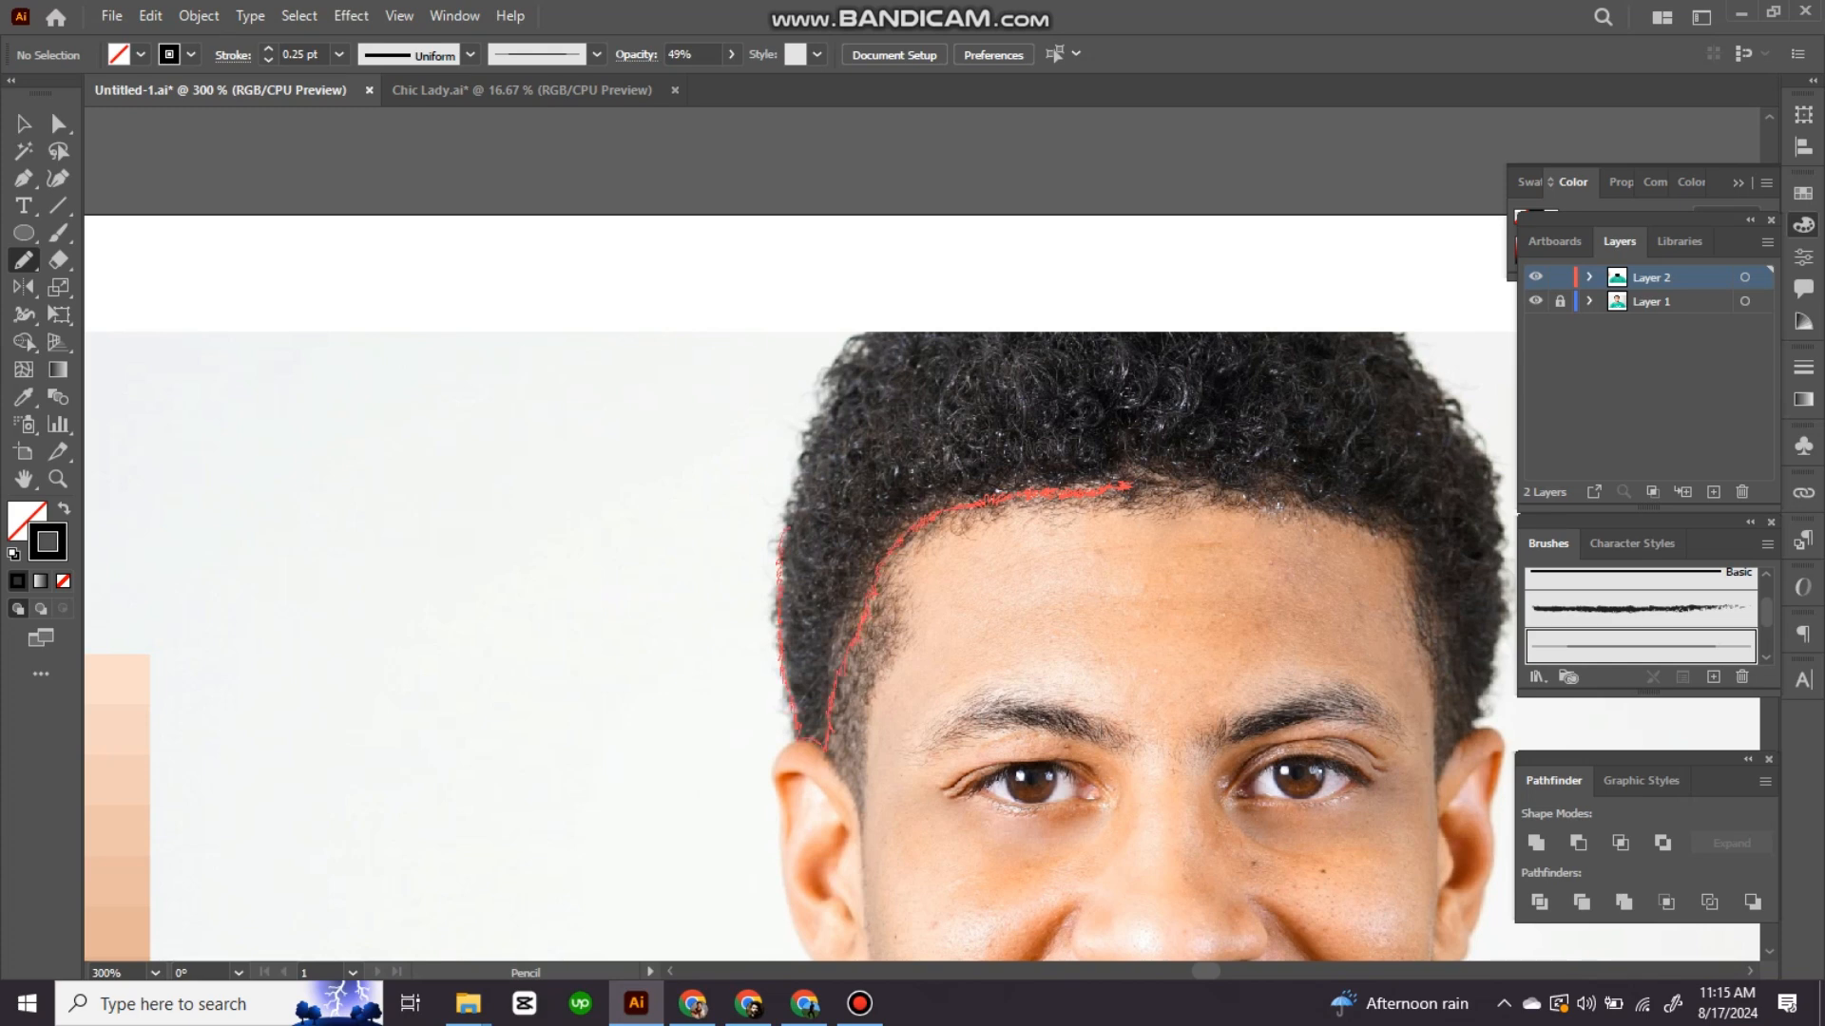
{"action": "left_click_drag", "start_coordinate": [1128, 486], "coordinate": [1128, 486]}
{"action": "scroll", "coordinate": [1128, 486], "scroll_direction": "up", "scroll_amount": 2}
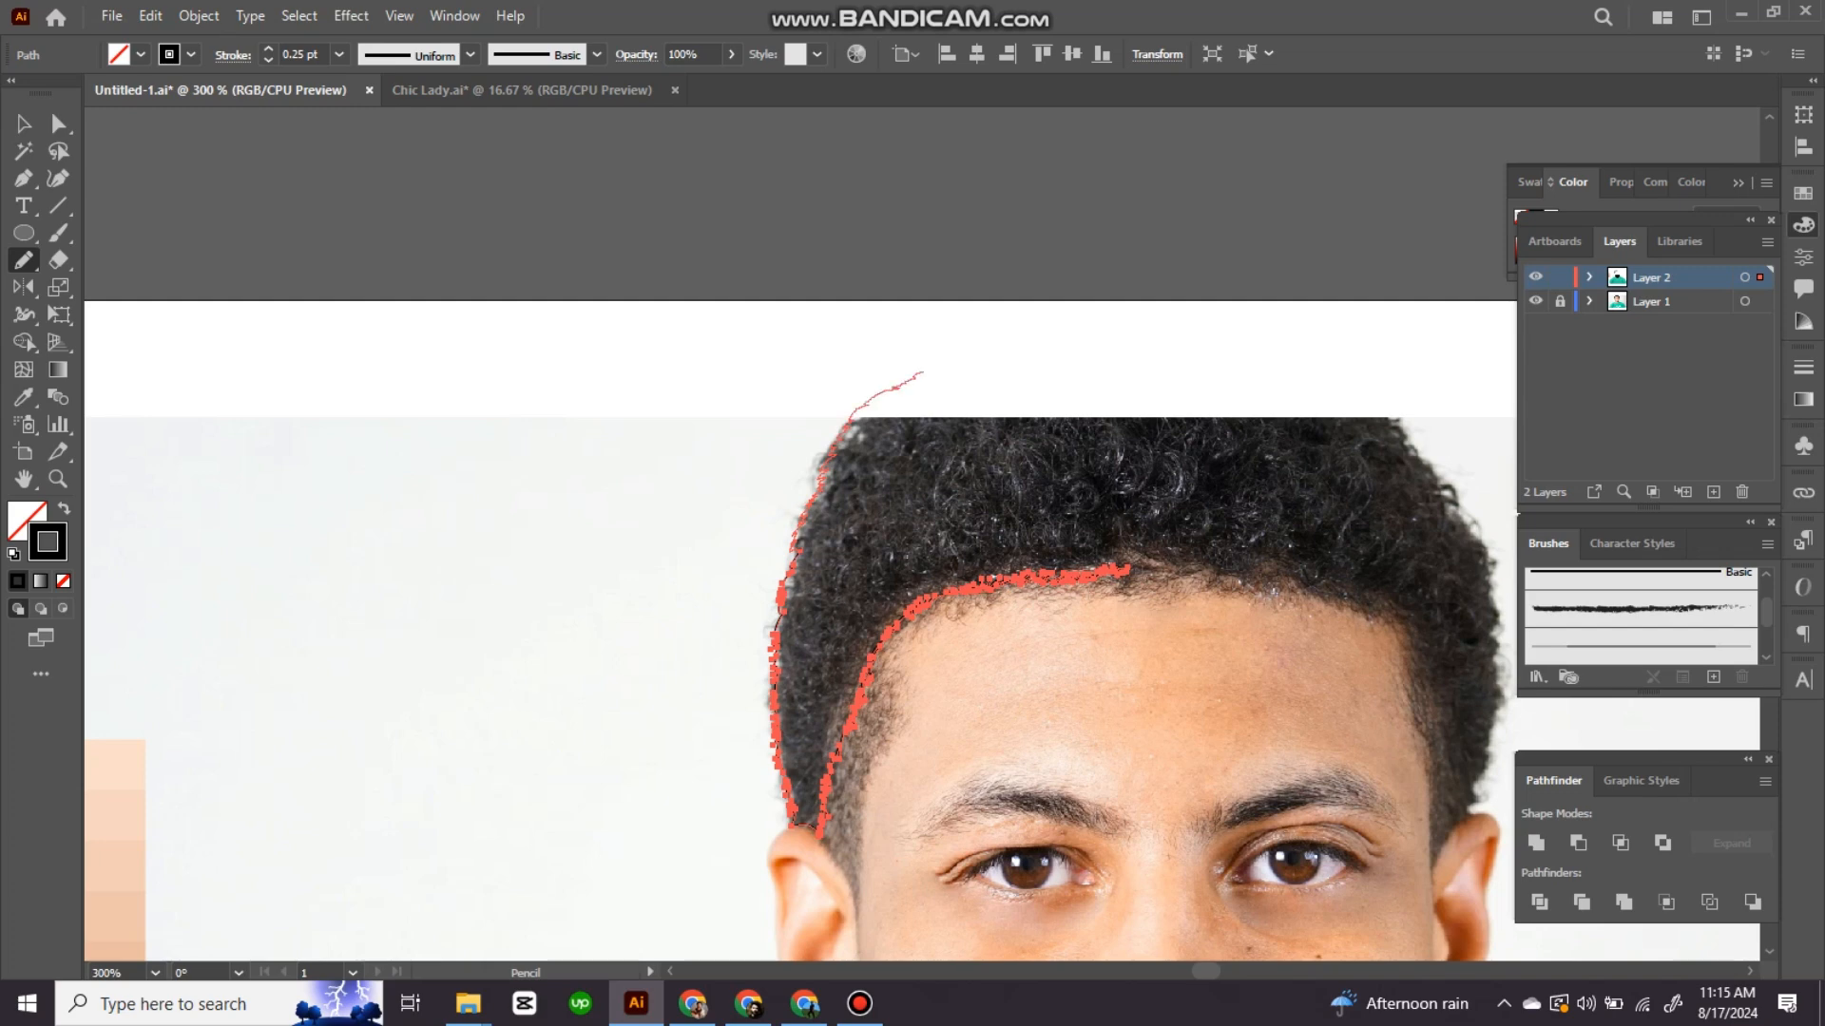
{"action": "left_click_drag", "start_coordinate": [1161, 359], "coordinate": [1129, 570]}
{"action": "mouse_move", "coordinate": [1129, 570]}
{"action": "left_mouse_down"}
{"action": "mouse_move", "coordinate": [1147, 497]}
{"action": "mouse_move", "coordinate": [913, 462]}
{"action": "left_mouse_up"}
{"action": "key", "text": "shift+x"}
{"action": "key", "text": "ctrl+shift+a"}
Step: Trace the hair's upper right part from the middle of the hairline around the crown and fill it black
{"action": "left_click_drag", "start_coordinate": [920, 448], "coordinate": [972, 462]}
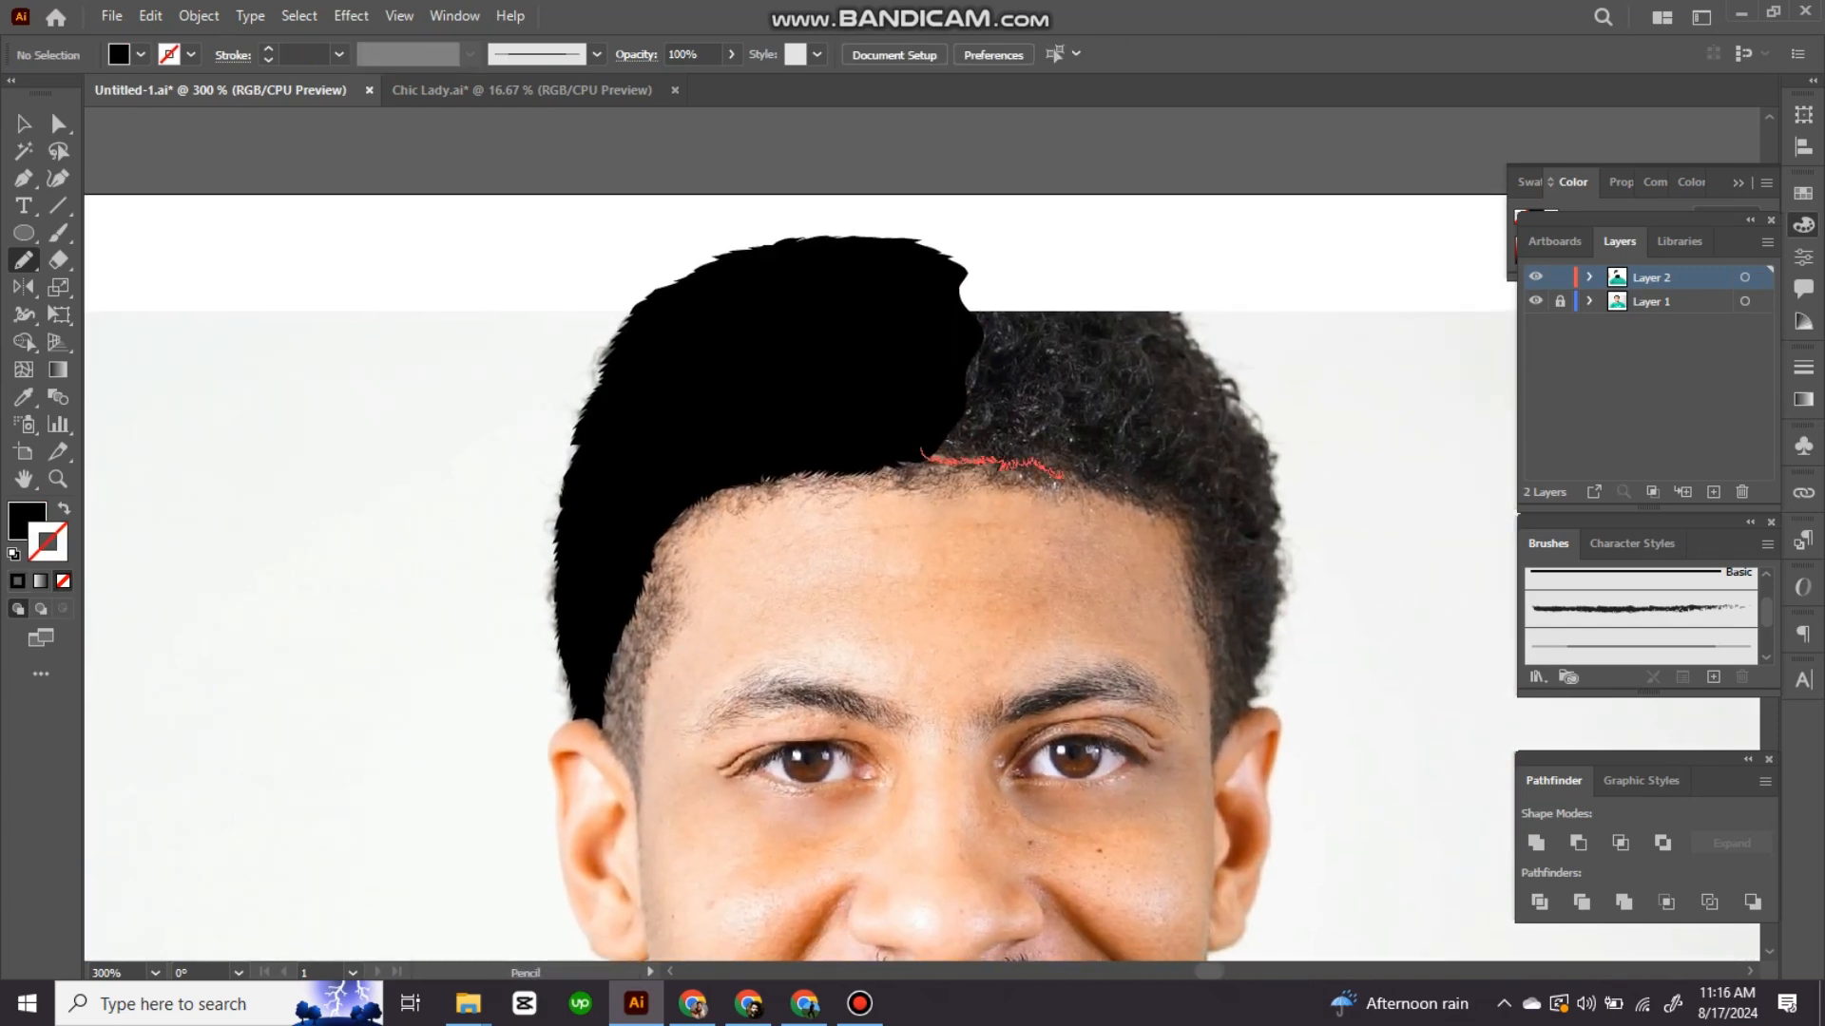
{"action": "mouse_move", "coordinate": [1179, 504]}
{"action": "left_mouse_down"}
{"action": "mouse_move", "coordinate": [1245, 428]}
{"action": "mouse_move", "coordinate": [1236, 375]}
{"action": "left_mouse_up"}
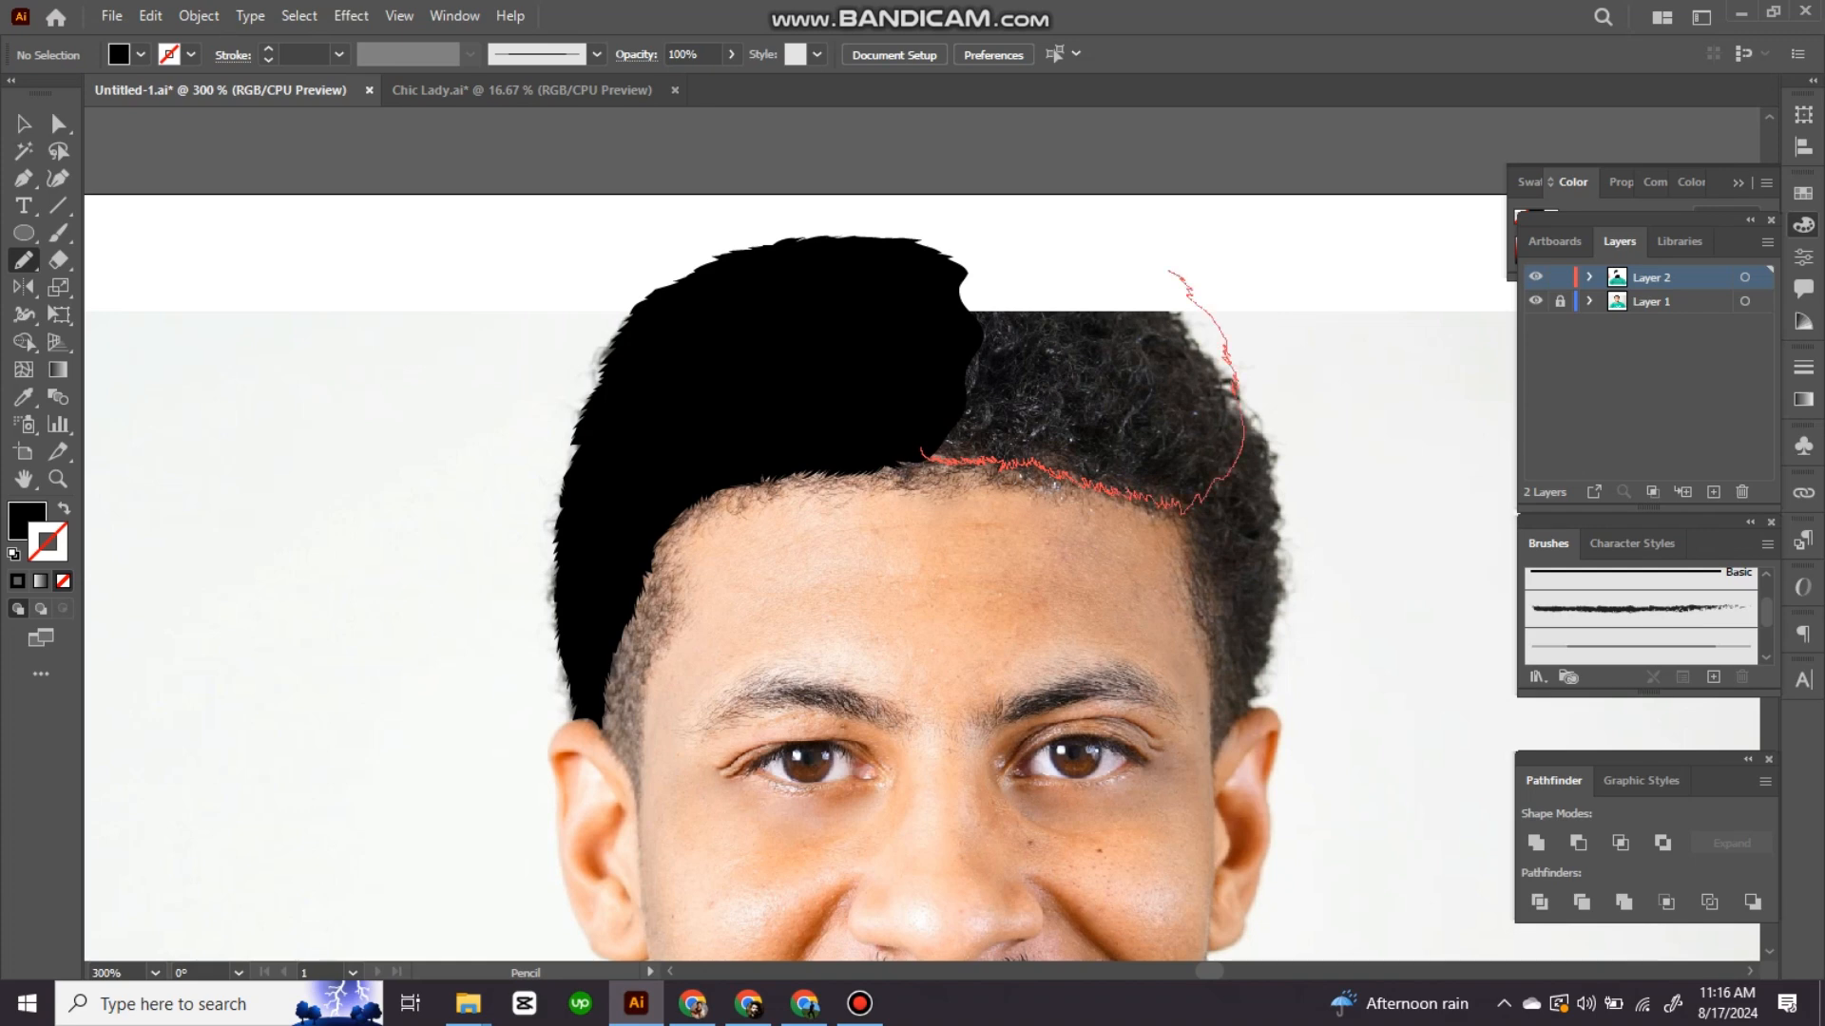
{"action": "mouse_move", "coordinate": [1059, 228]}
{"action": "left_mouse_down"}
{"action": "mouse_move", "coordinate": [656, 306]}
{"action": "mouse_move", "coordinate": [885, 432]}
{"action": "left_mouse_up"}
{"action": "key", "text": "shift+x"}
{"action": "key", "text": "ctrl+shift+a"}
{"action": "mouse_move", "coordinate": [704, 318]}
{"action": "left_mouse_down"}
{"action": "mouse_move", "coordinate": [826, 383]}
{"action": "mouse_move", "coordinate": [906, 289]}
{"action": "mouse_move", "coordinate": [1080, 270]}
{"action": "mouse_move", "coordinate": [843, 423]}
{"action": "left_mouse_up"}
{"action": "key", "text": "i"}
{"action": "left_click", "coordinate": [913, 409]}
{"action": "key", "text": "ctrl+shift+a"}
Step: Trace the strip of hair on the right side down to the ear with the Pencil tool, matching the black fill
{"action": "left_click_drag", "start_coordinate": [951, 408], "coordinate": [691, 241]}
{"action": "key", "text": "n"}
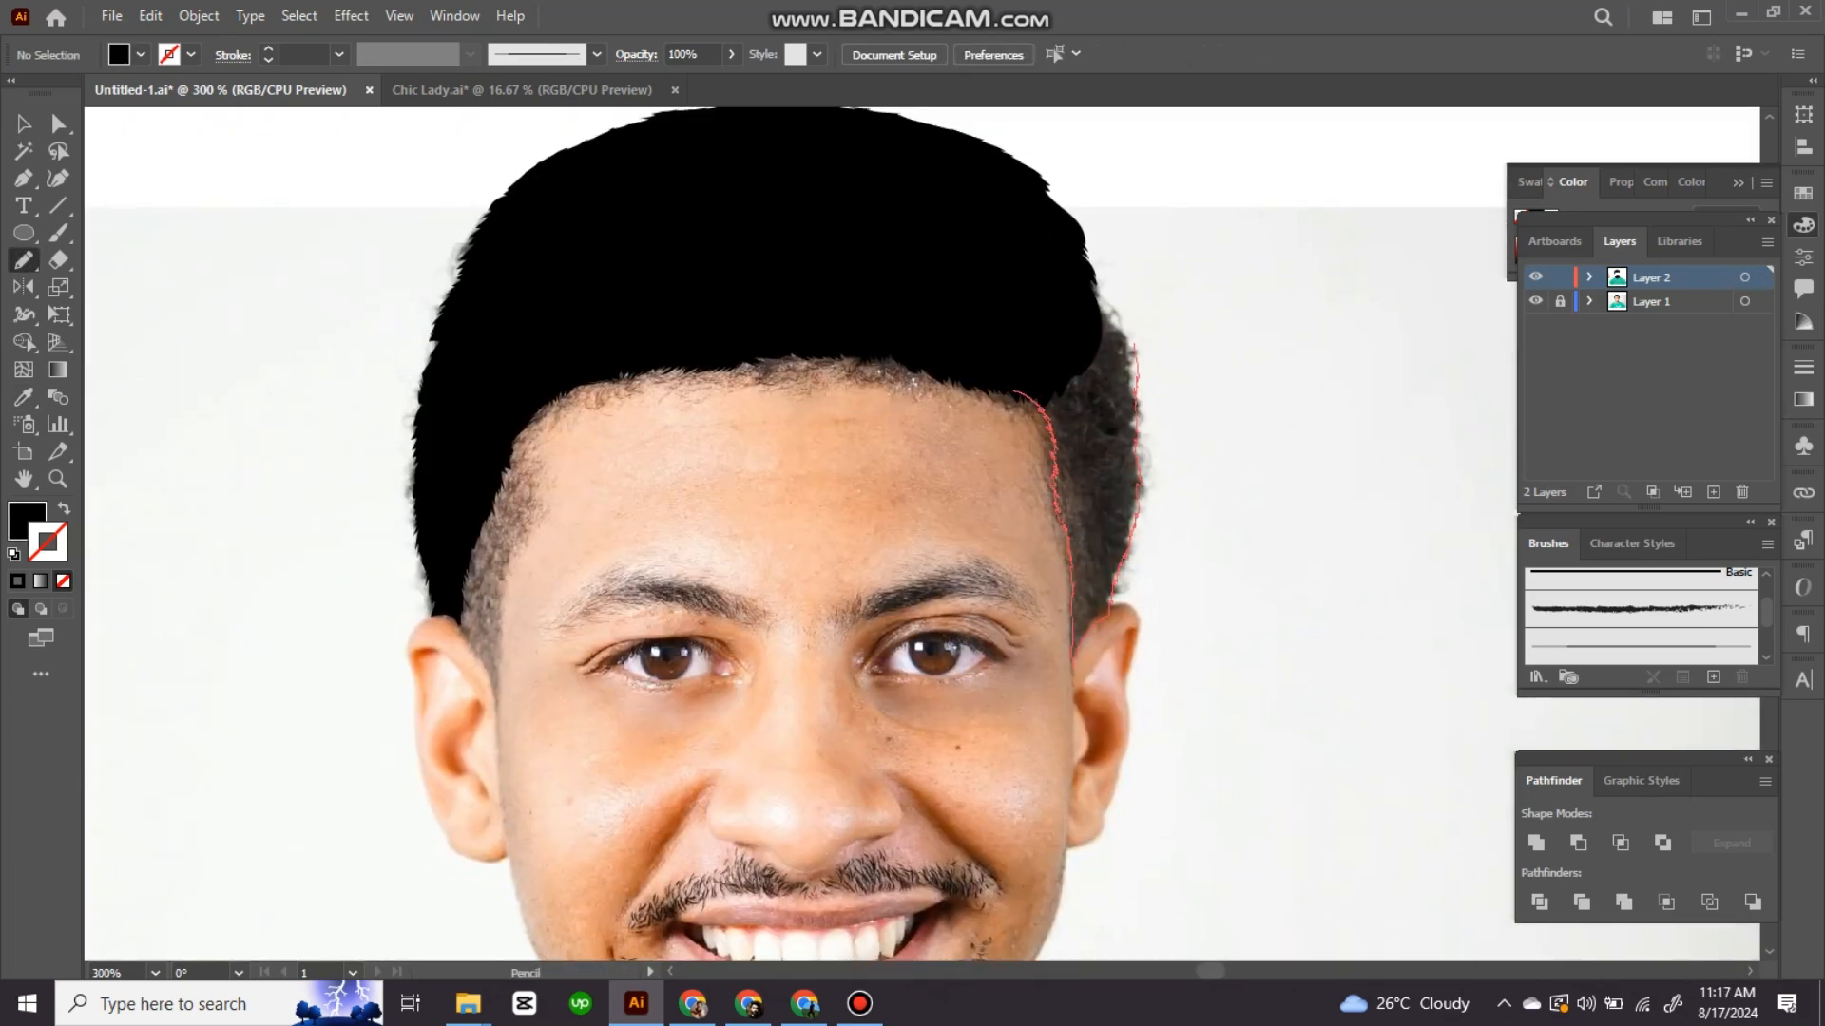
{"action": "mouse_move", "coordinate": [1134, 343]}
{"action": "left_mouse_down"}
{"action": "mouse_move", "coordinate": [977, 328]}
{"action": "mouse_move", "coordinate": [1014, 390]}
{"action": "left_mouse_up"}
{"action": "key", "text": "i"}
{"action": "left_click", "coordinate": [855, 294]}
{"action": "key", "text": "ctrl+shift+a"}
Step: Draw a black Pencil patch over the notch on the hair's upper right outline
{"action": "mouse_move", "coordinate": [836, 228]}
{"action": "left_mouse_down"}
{"action": "mouse_move", "coordinate": [1414, 928]}
{"action": "mouse_move", "coordinate": [987, 596]}
{"action": "left_mouse_up"}
{"action": "key", "text": "v"}
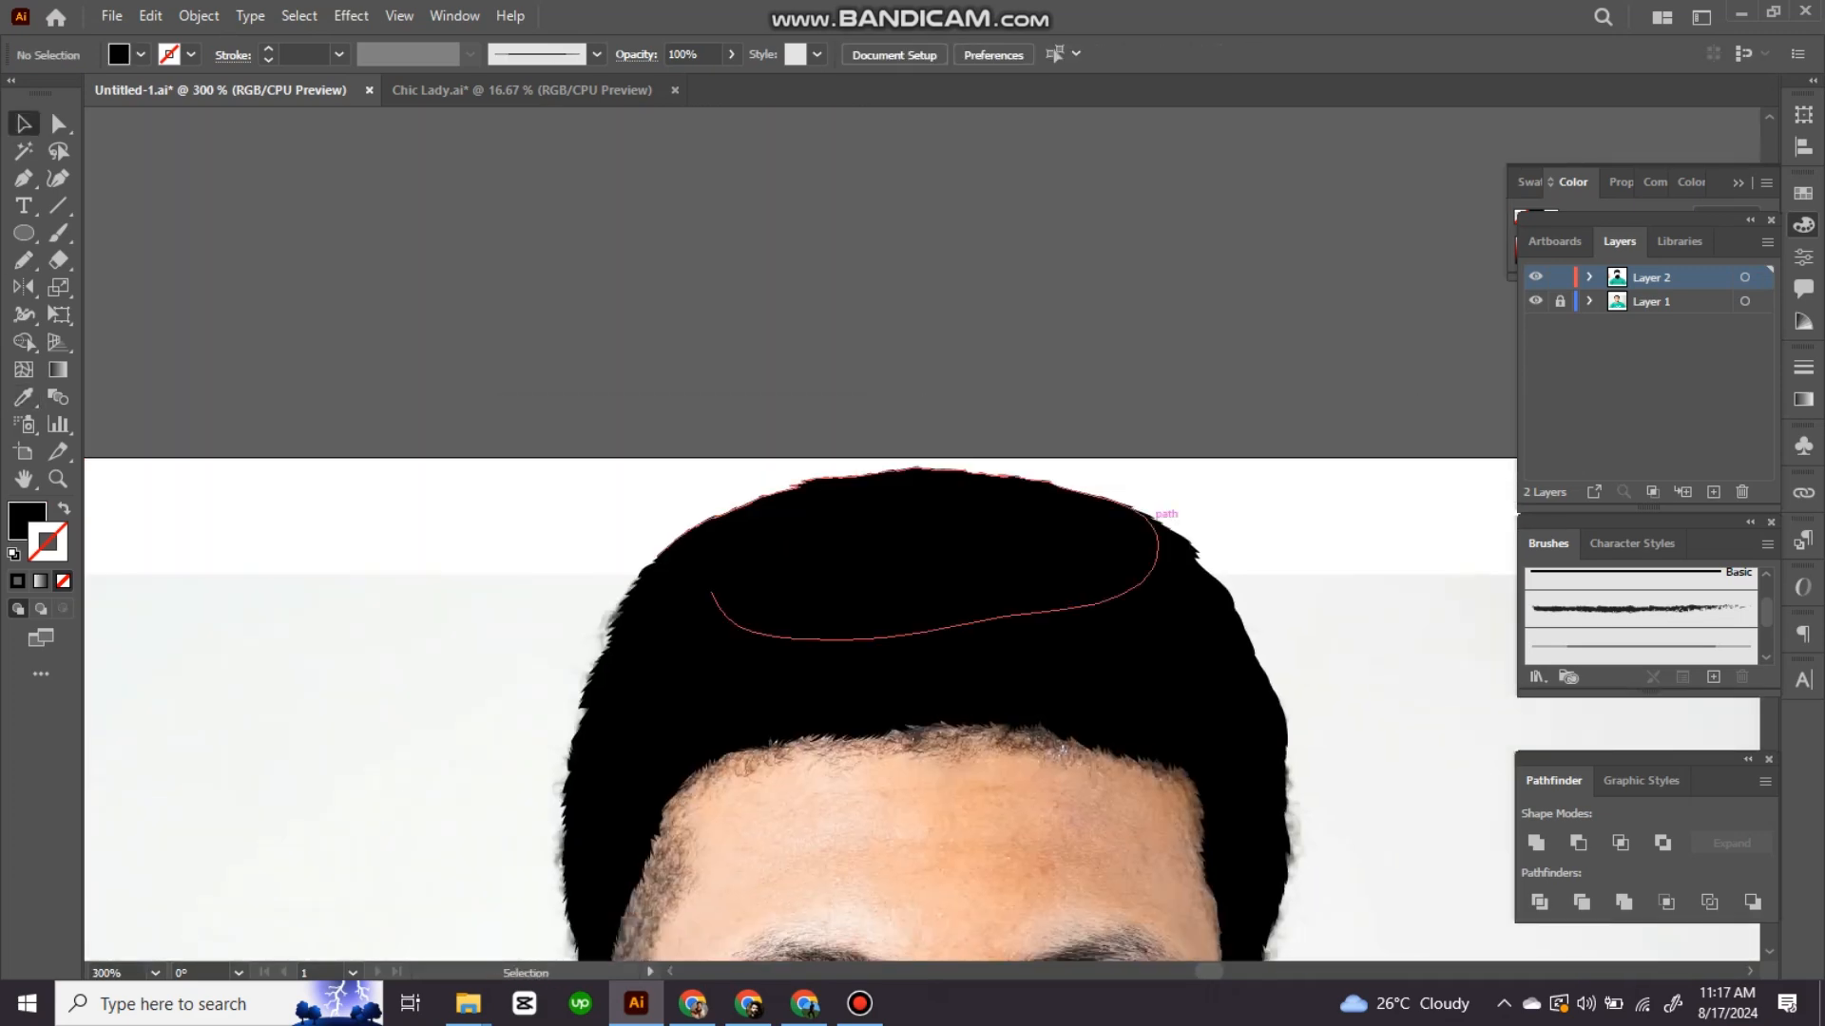
{"action": "left_click_drag", "start_coordinate": [1202, 545], "coordinate": [1194, 551]}
{"action": "key", "text": "ctrl+shift+a"}
{"action": "key", "text": "ctrl+minus"}
{"action": "key", "text": "ctrl+minus"}
{"action": "mouse_move", "coordinate": [891, 627]}
{"action": "left_mouse_down"}
{"action": "mouse_move", "coordinate": [990, 513]}
{"action": "mouse_move", "coordinate": [850, 539]}
{"action": "left_mouse_up"}
{"action": "key", "text": "ctrl+equal"}
{"action": "key", "text": "ctrl+equal"}
{"action": "key", "text": "n"}
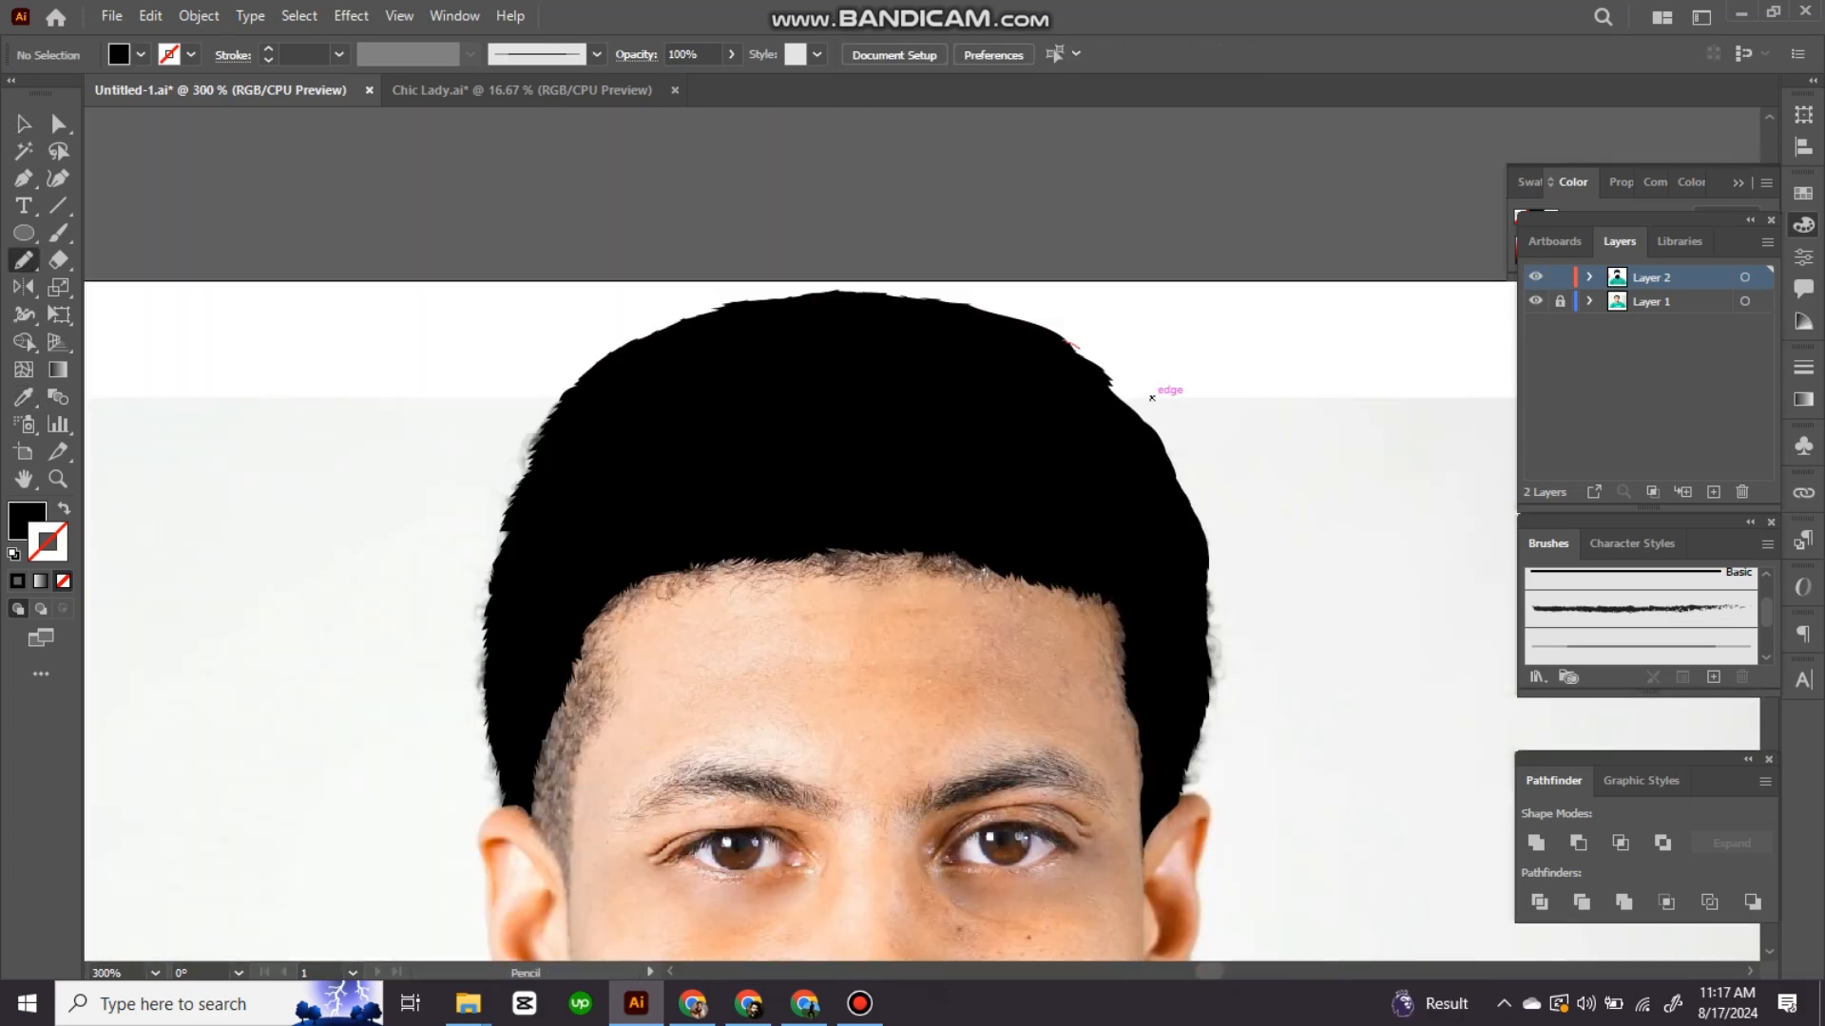
{"action": "left_click_drag", "start_coordinate": [1151, 398], "coordinate": [1064, 495]}
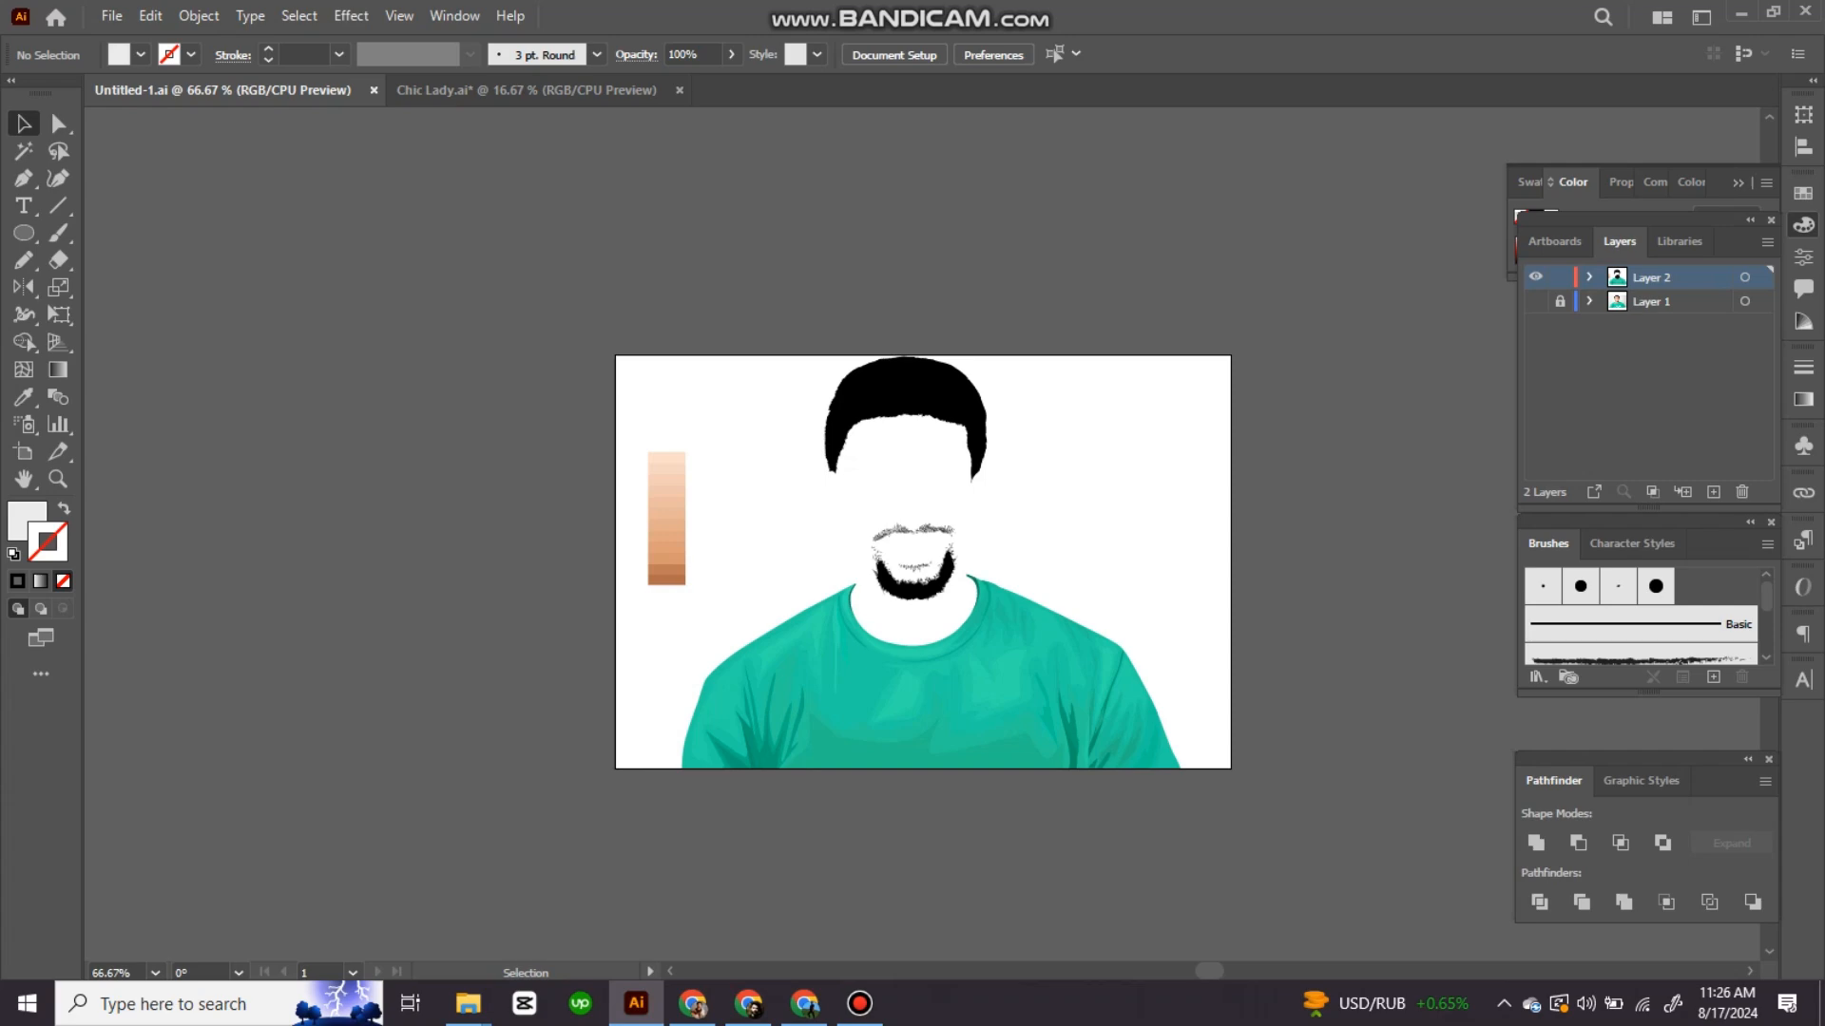
Step: Show the photo, reuse the moustache hairs' 0.25 pt, 49% opacity brush style and paint fine hairs along the left hairline
{"action": "key", "text": "ctrl+equal"}
{"action": "key", "text": "ctrl+equal"}
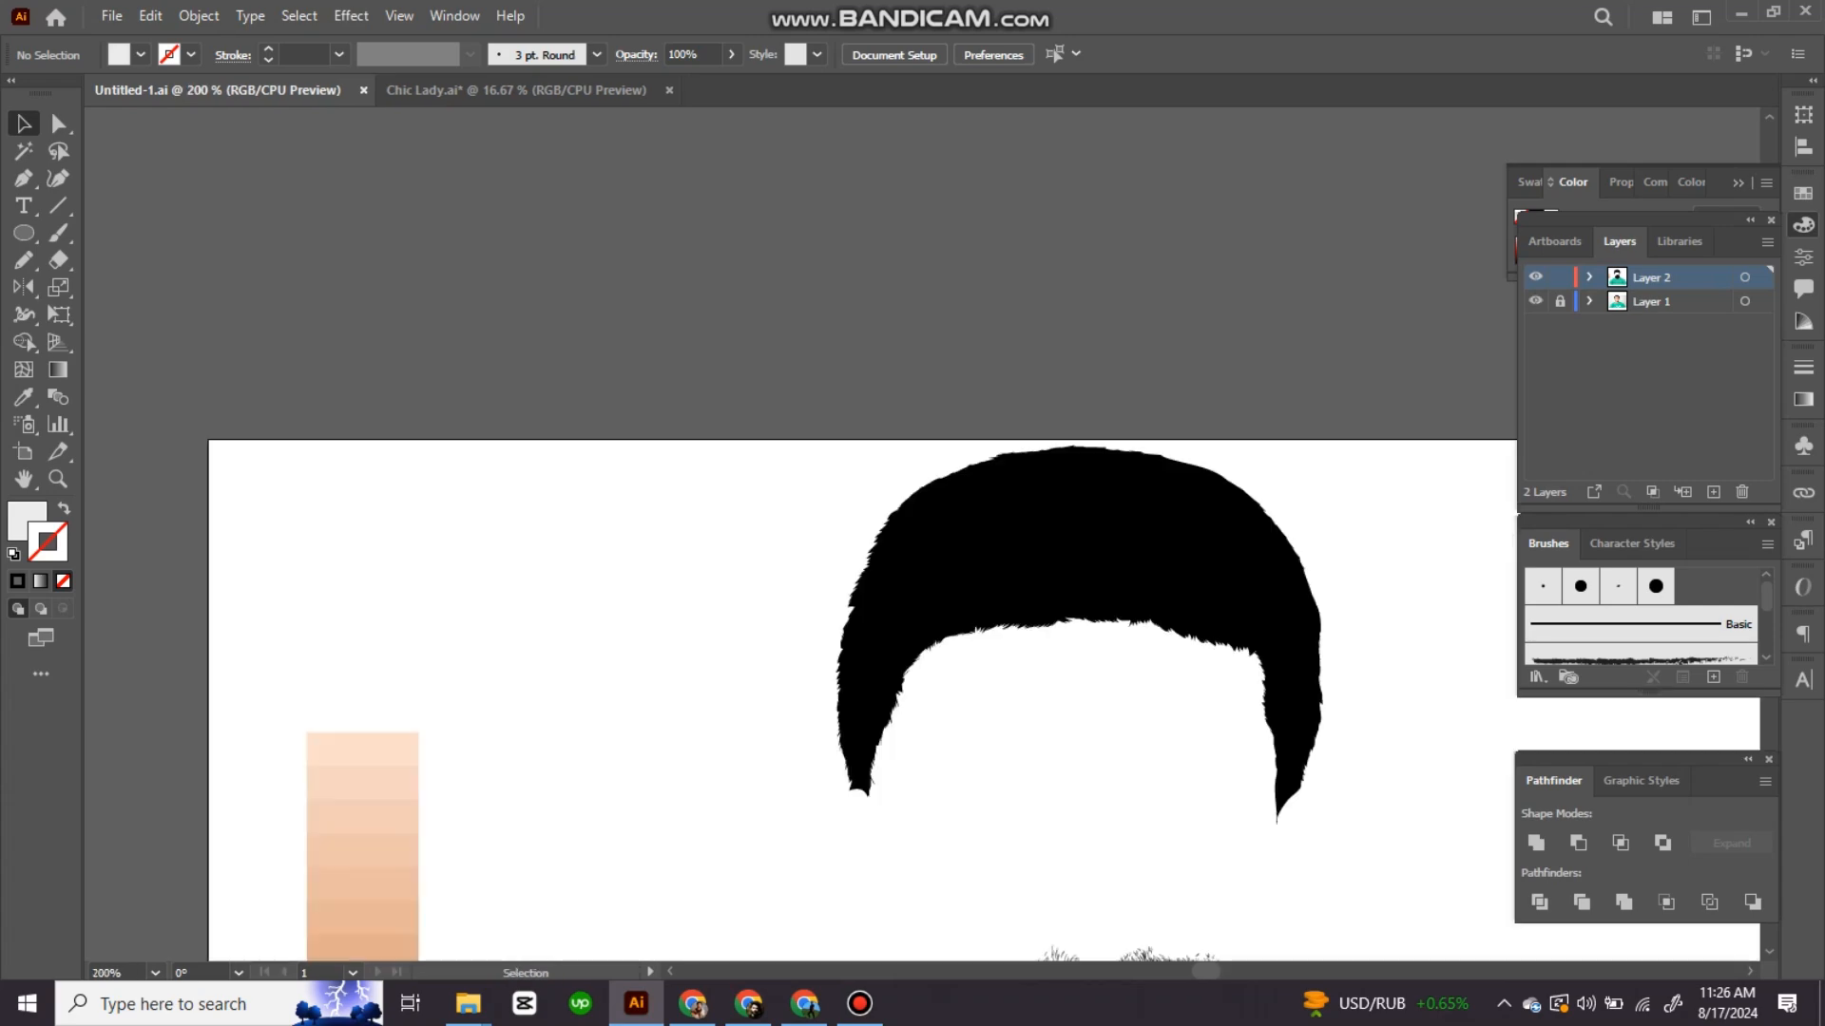
{"action": "key", "text": "ctrl+equal"}
{"action": "mouse_move", "coordinate": [962, 842]}
{"action": "left_mouse_down"}
{"action": "mouse_move", "coordinate": [912, 433]}
{"action": "mouse_move", "coordinate": [950, 714]}
{"action": "left_mouse_up"}
{"action": "left_click", "coordinate": [947, 814]}
{"action": "key", "text": "ctrl+equal"}
{"action": "key", "text": "ctrl+equal"}
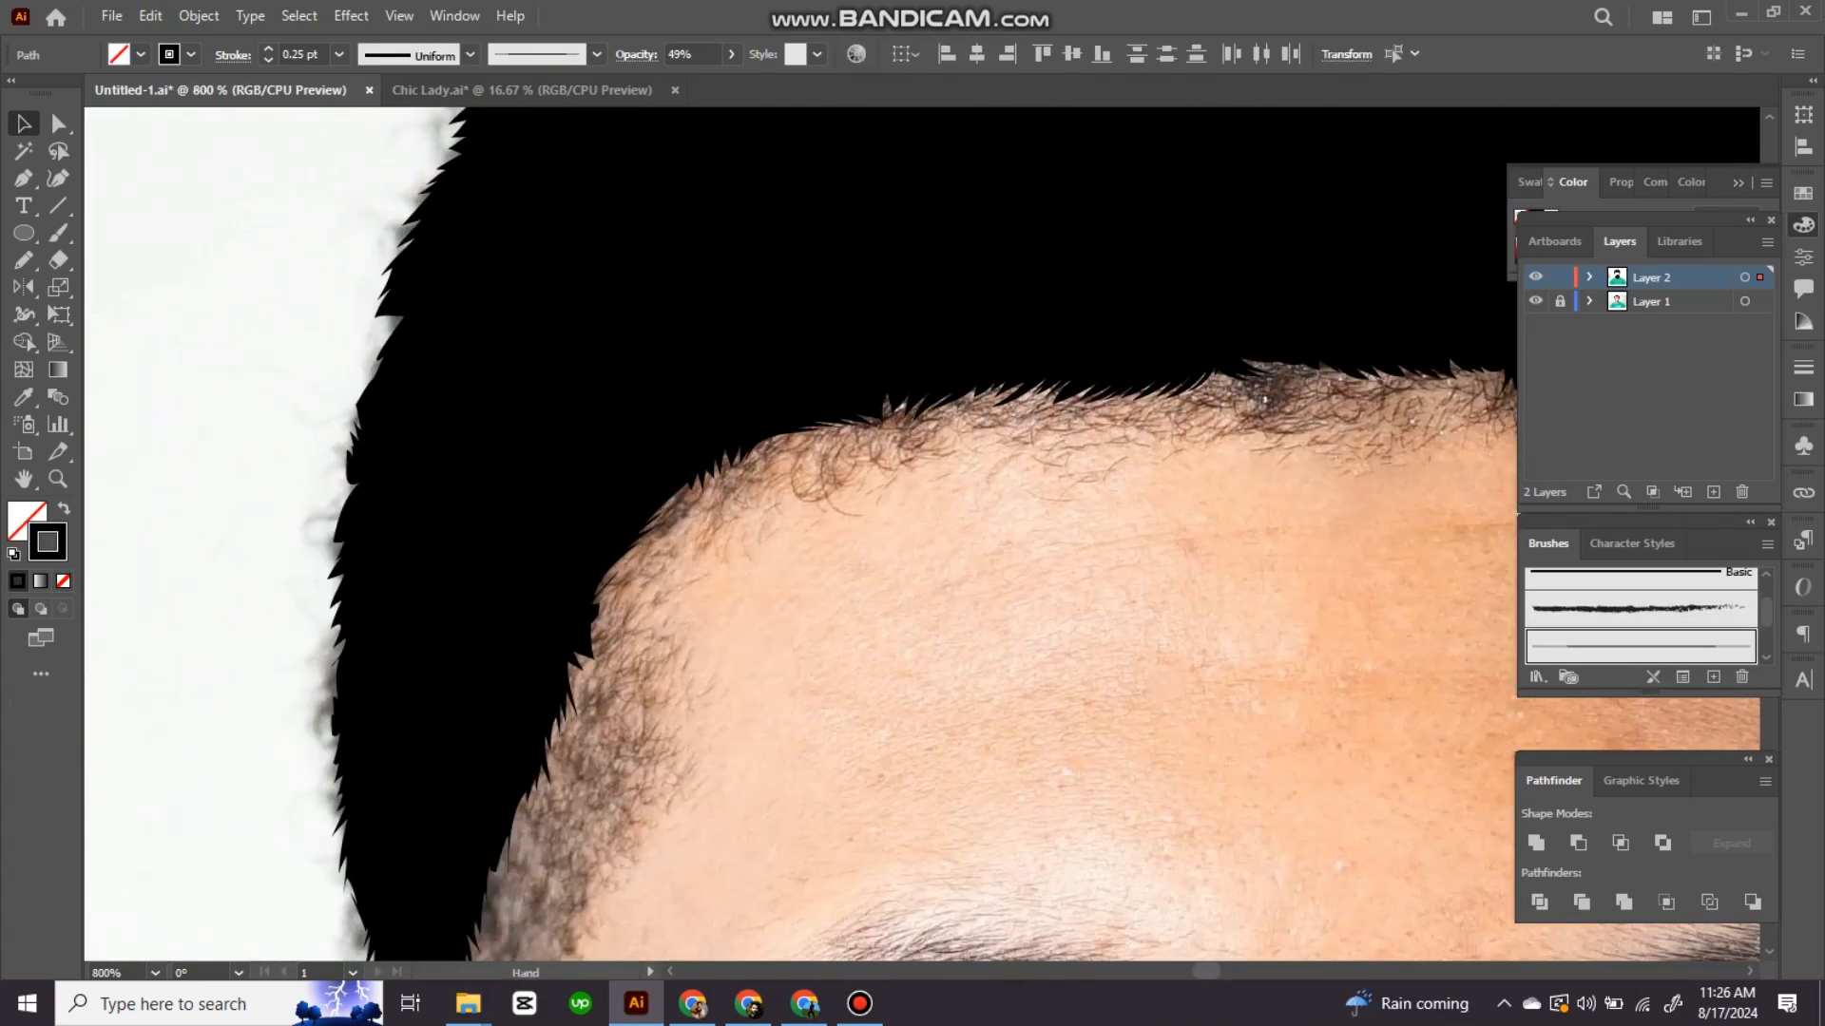
{"action": "key", "text": "b"}
{"action": "key", "text": "ctrl+shift+a"}
{"action": "left_click_drag", "start_coordinate": [841, 434], "coordinate": [815, 469]}
{"action": "mouse_move", "coordinate": [872, 427]}
{"action": "left_mouse_down"}
{"action": "mouse_move", "coordinate": [845, 462]}
{"action": "mouse_move", "coordinate": [752, 460]}
{"action": "left_mouse_up"}
{"action": "mouse_move", "coordinate": [754, 451]}
{"action": "left_mouse_down"}
{"action": "mouse_move", "coordinate": [728, 476]}
{"action": "mouse_move", "coordinate": [848, 522]}
{"action": "left_mouse_up"}
{"action": "left_click_drag", "start_coordinate": [964, 452], "coordinate": [928, 488]}
{"action": "left_click_drag", "start_coordinate": [1065, 427], "coordinate": [1029, 447]}
{"action": "left_click_drag", "start_coordinate": [1138, 444], "coordinate": [1096, 458]}
{"action": "mouse_move", "coordinate": [1150, 441]}
{"action": "left_mouse_down"}
{"action": "mouse_move", "coordinate": [1093, 474]}
{"action": "mouse_move", "coordinate": [1032, 461]}
{"action": "left_mouse_up"}
{"action": "left_click_drag", "start_coordinate": [1096, 423], "coordinate": [1037, 452]}
Step: Paint short hairs along the curve where the hairline turns down toward the left temple, redoing one stray stroke
{"action": "left_click_drag", "start_coordinate": [846, 620], "coordinate": [1057, 560]}
{"action": "mouse_move", "coordinate": [1025, 424]}
{"action": "left_mouse_down"}
{"action": "mouse_move", "coordinate": [1010, 464]}
{"action": "mouse_move", "coordinate": [990, 457]}
{"action": "left_mouse_up"}
{"action": "left_click_drag", "start_coordinate": [990, 444], "coordinate": [962, 478]}
{"action": "left_click_drag", "start_coordinate": [955, 469], "coordinate": [913, 498]}
{"action": "left_click_drag", "start_coordinate": [997, 463], "coordinate": [988, 489]}
{"action": "left_click_drag", "start_coordinate": [983, 480], "coordinate": [963, 513]}
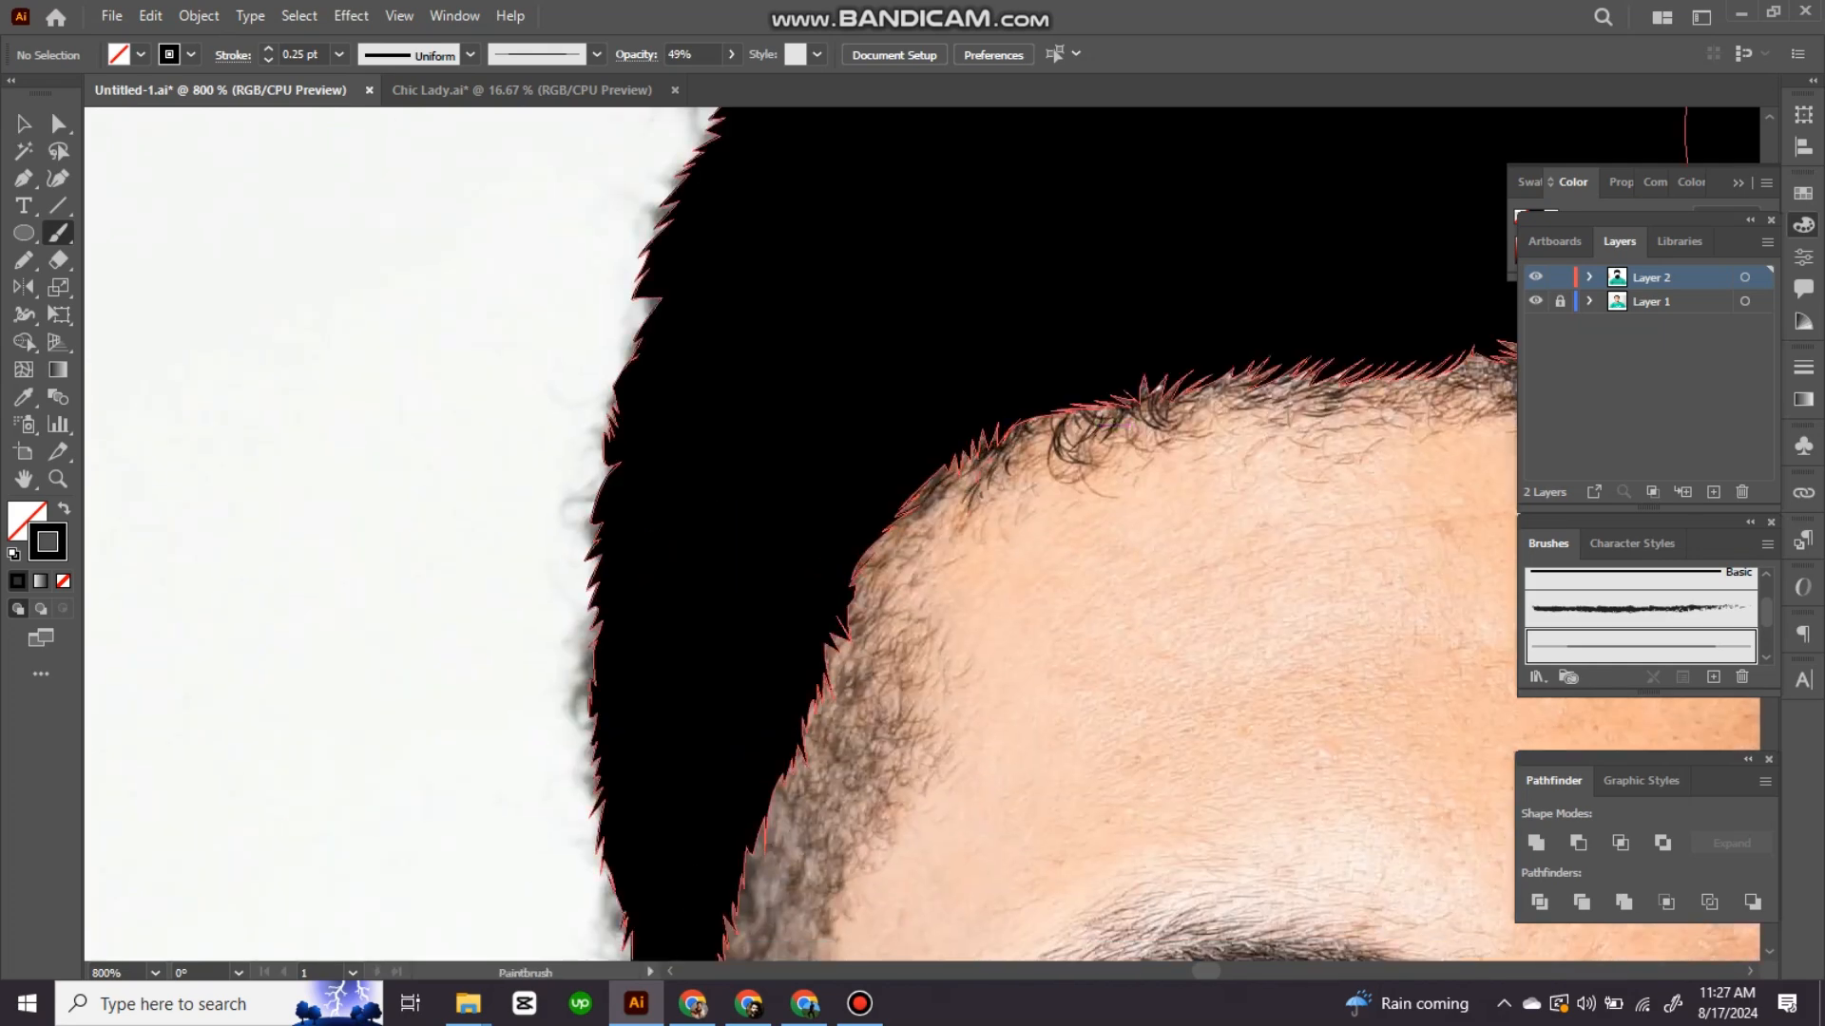
{"action": "key", "text": "ctrl+z"}
{"action": "left_click_drag", "start_coordinate": [1058, 415], "coordinate": [1042, 440]}
Step: Paint short hairs over the upper part of the left temple, next to the black hair shape
{"action": "left_click_drag", "start_coordinate": [890, 533], "coordinate": [854, 571]}
{"action": "left_click_drag", "start_coordinate": [871, 566], "coordinate": [867, 614]}
{"action": "mouse_move", "coordinate": [894, 656]}
{"action": "left_mouse_down"}
{"action": "mouse_move", "coordinate": [952, 544]}
{"action": "mouse_move", "coordinate": [909, 537]}
{"action": "left_mouse_up"}
{"action": "mouse_move", "coordinate": [953, 523]}
{"action": "left_mouse_down"}
{"action": "mouse_move", "coordinate": [942, 540]}
{"action": "mouse_move", "coordinate": [962, 554]}
{"action": "left_mouse_up"}
{"action": "left_click_drag", "start_coordinate": [976, 550], "coordinate": [950, 581]}
{"action": "left_click_drag", "start_coordinate": [960, 558], "coordinate": [937, 574]}
{"action": "left_click_drag", "start_coordinate": [936, 559], "coordinate": [878, 588]}
{"action": "left_click_drag", "start_coordinate": [902, 564], "coordinate": [896, 588]}
{"action": "left_click_drag", "start_coordinate": [882, 566], "coordinate": [877, 594]}
{"action": "left_click_drag", "start_coordinate": [885, 590], "coordinate": [869, 625]}
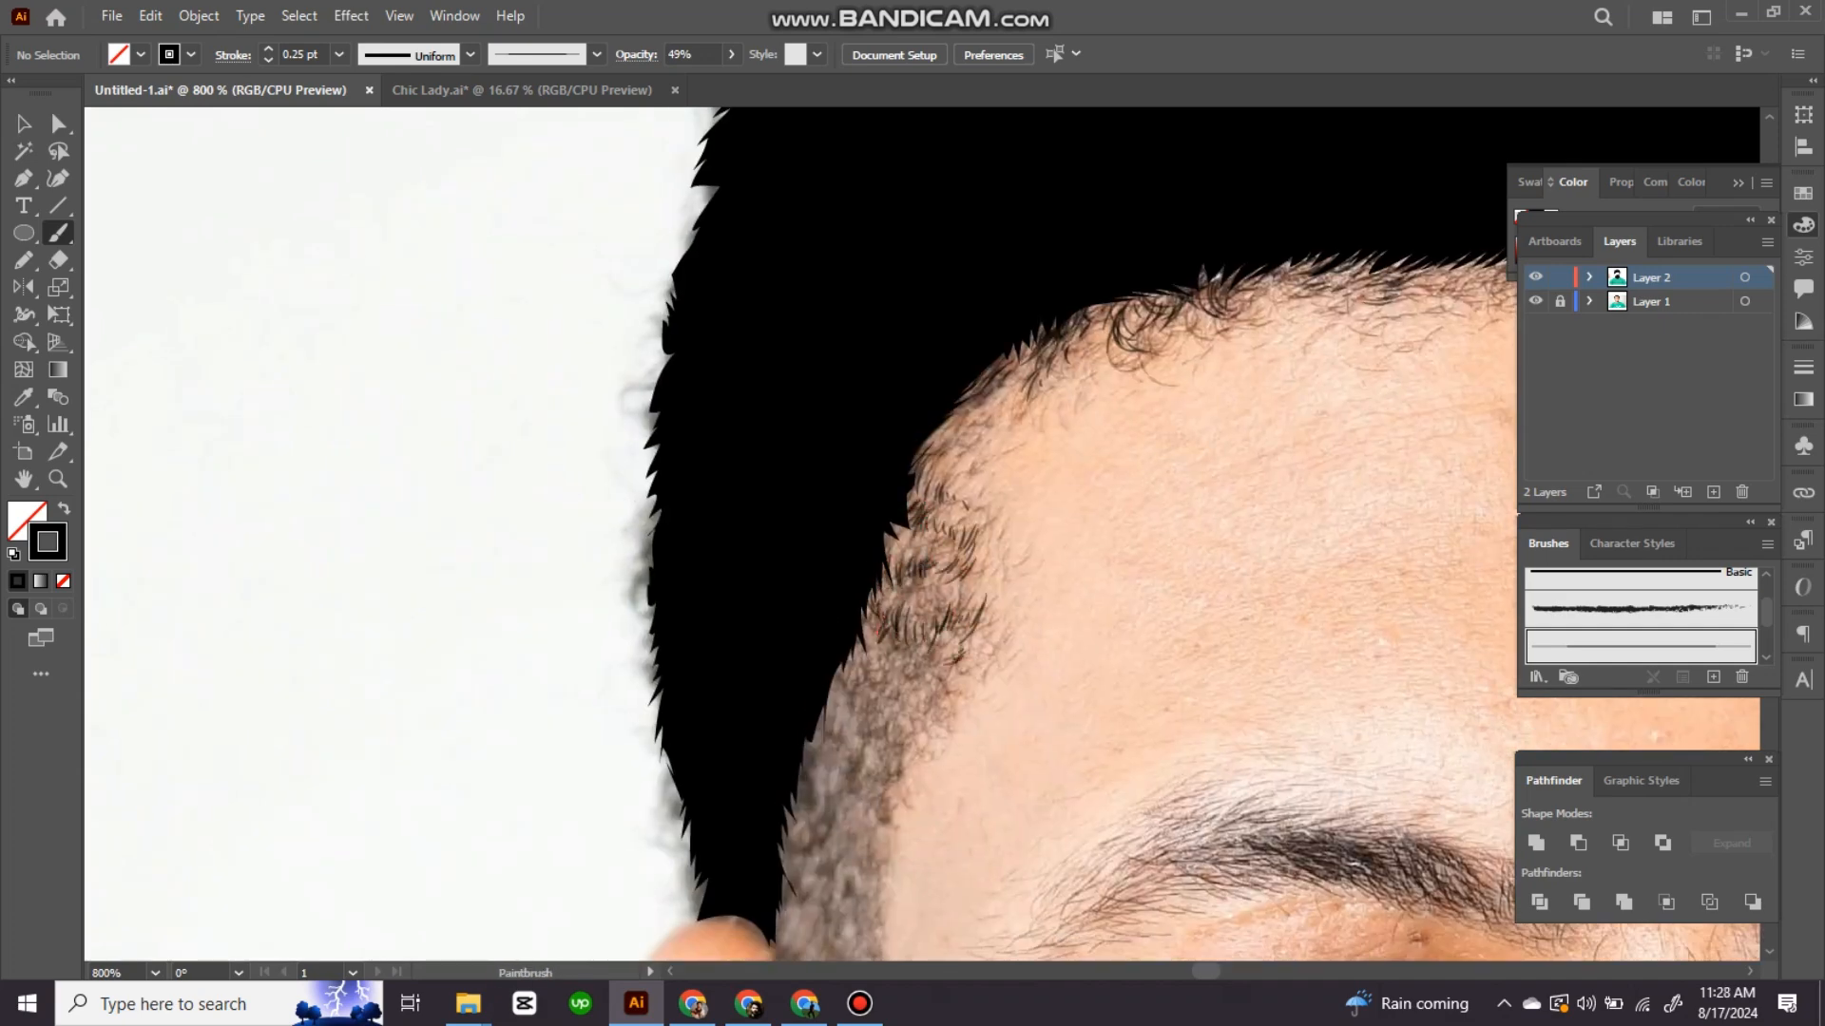
Step: Thicken the left temple with more short hairs out to its edge on the forehead
{"action": "left_click_drag", "start_coordinate": [953, 529], "coordinate": [935, 561]}
{"action": "left_click_drag", "start_coordinate": [966, 578], "coordinate": [960, 635]}
{"action": "left_click_drag", "start_coordinate": [957, 515], "coordinate": [942, 542]}
{"action": "left_click_drag", "start_coordinate": [960, 481], "coordinate": [944, 511]}
{"action": "mouse_move", "coordinate": [954, 492]}
{"action": "left_mouse_down"}
{"action": "mouse_move", "coordinate": [939, 510]}
{"action": "mouse_move", "coordinate": [964, 507]}
{"action": "left_mouse_up"}
{"action": "mouse_move", "coordinate": [985, 521]}
{"action": "left_mouse_down"}
{"action": "mouse_move", "coordinate": [969, 556]}
{"action": "mouse_move", "coordinate": [1008, 493]}
{"action": "left_mouse_up"}
{"action": "left_click_drag", "start_coordinate": [1020, 480], "coordinate": [1007, 498]}
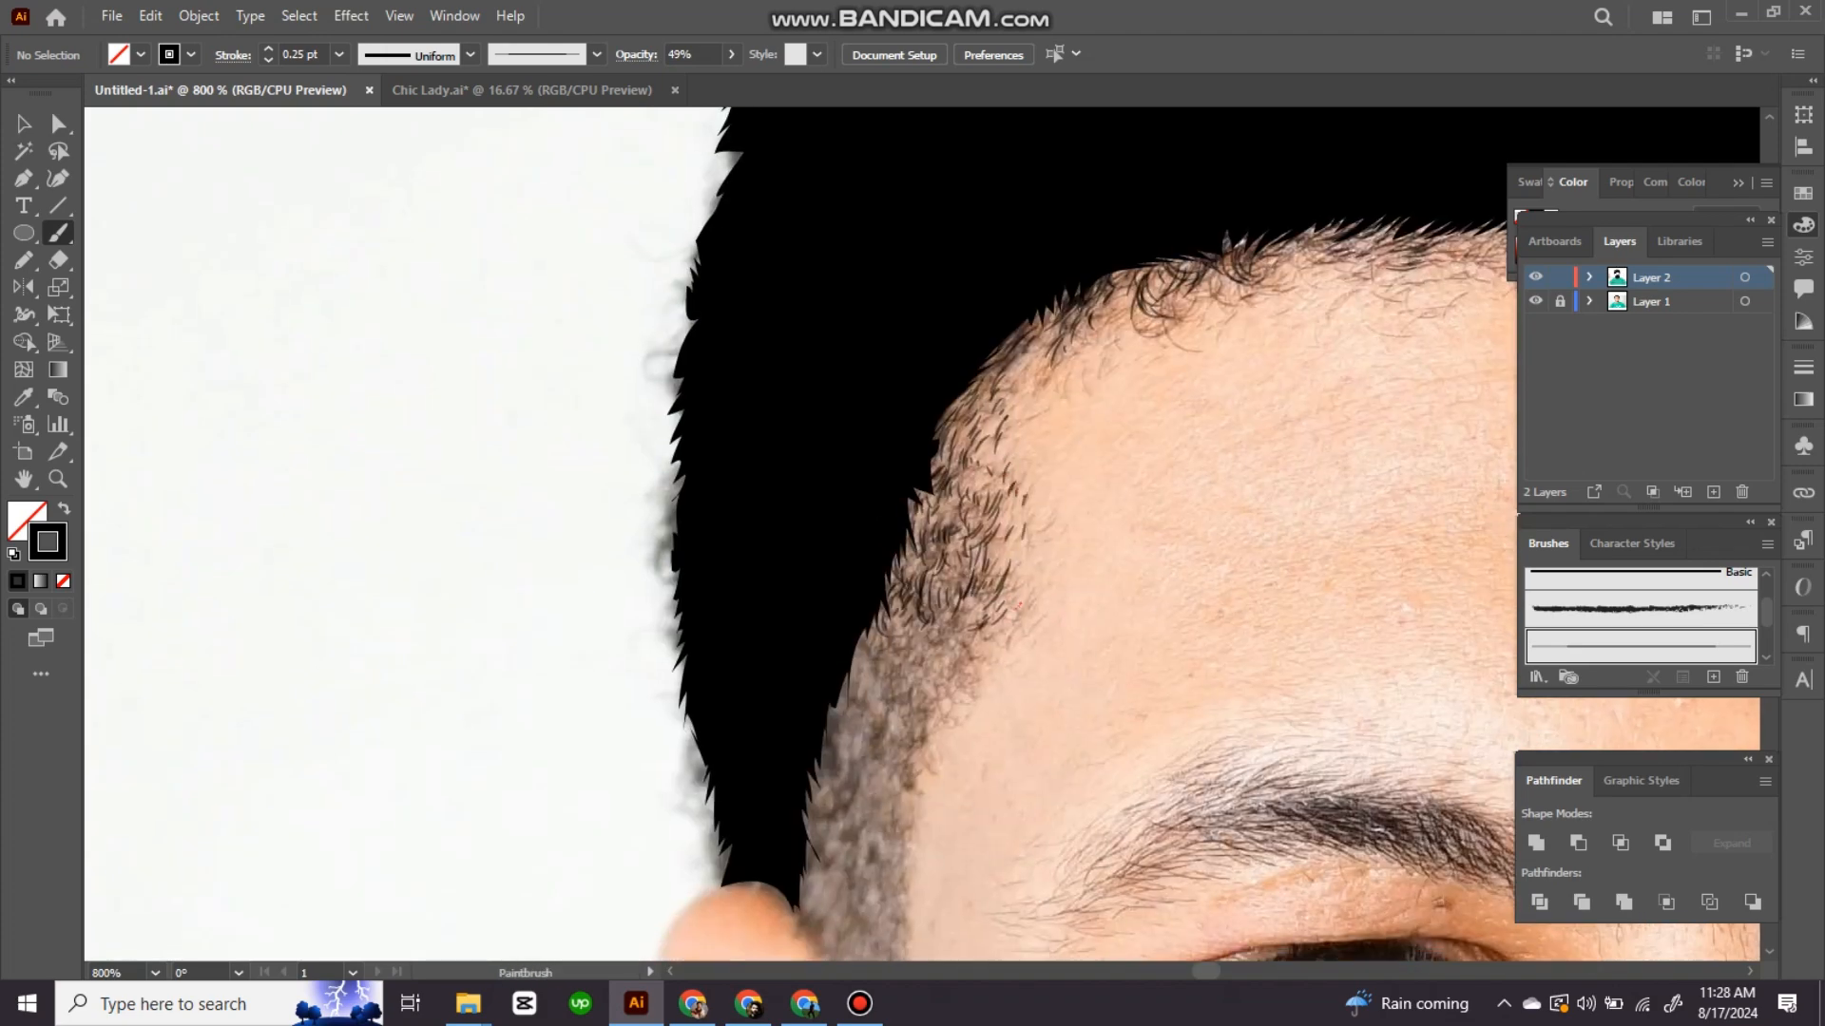
{"action": "left_click_drag", "start_coordinate": [903, 617], "coordinate": [943, 563]}
{"action": "left_click_drag", "start_coordinate": [922, 570], "coordinate": [905, 604]}
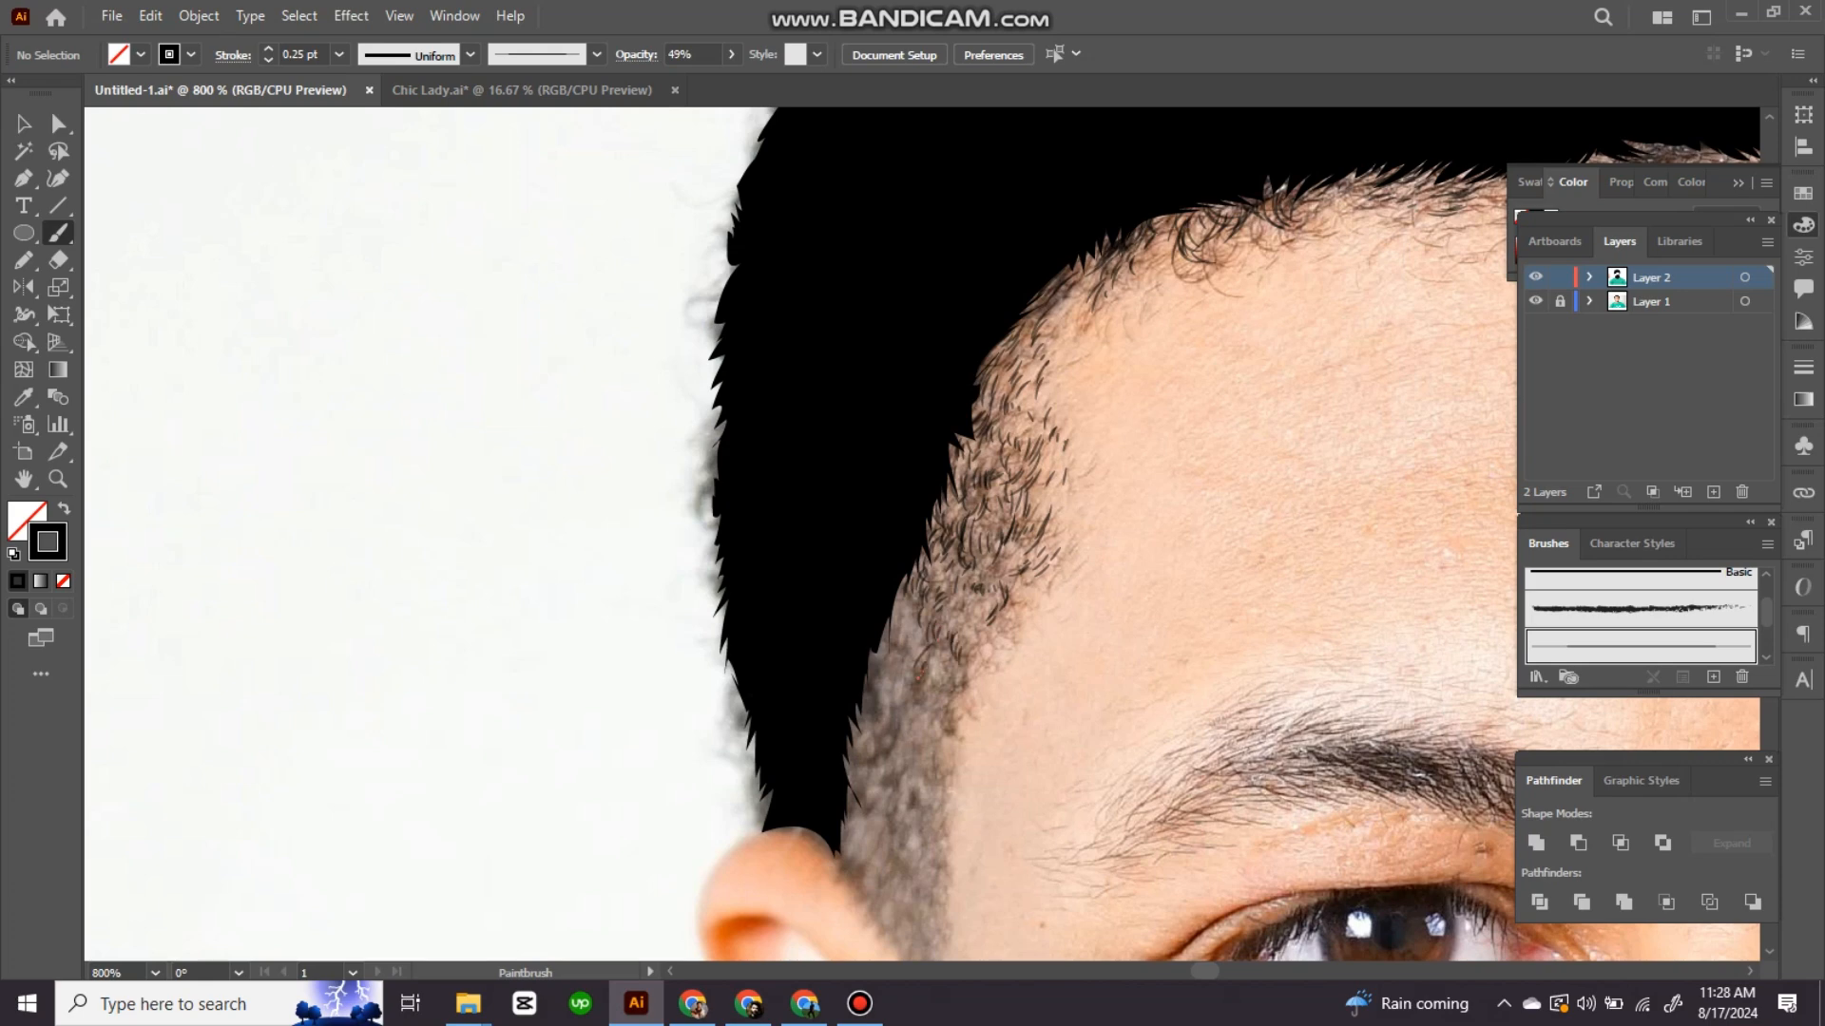
Step: Paint dense short hairs down the left sideburn from the temple to beside the top of the ear
{"action": "left_click_drag", "start_coordinate": [933, 666], "coordinate": [923, 686]}
{"action": "mouse_move", "coordinate": [909, 624]}
{"action": "left_mouse_down"}
{"action": "mouse_move", "coordinate": [880, 654]}
{"action": "mouse_move", "coordinate": [905, 625]}
{"action": "left_mouse_up"}
{"action": "left_click_drag", "start_coordinate": [969, 606], "coordinate": [967, 629]}
{"action": "left_click_drag", "start_coordinate": [946, 608], "coordinate": [934, 627]}
{"action": "left_click_drag", "start_coordinate": [884, 670], "coordinate": [918, 575]}
{"action": "left_click_drag", "start_coordinate": [906, 572], "coordinate": [912, 659]}
{"action": "left_click_drag", "start_coordinate": [920, 645], "coordinate": [910, 666]}
{"action": "left_click_drag", "start_coordinate": [906, 648], "coordinate": [886, 652]}
{"action": "left_click_drag", "start_coordinate": [933, 558], "coordinate": [922, 611]}
{"action": "left_click_drag", "start_coordinate": [946, 530], "coordinate": [939, 559]}
{"action": "left_click_drag", "start_coordinate": [941, 608], "coordinate": [939, 551]}
{"action": "left_click_drag", "start_coordinate": [911, 657], "coordinate": [920, 692]}
{"action": "left_click_drag", "start_coordinate": [911, 674], "coordinate": [932, 718]}
{"action": "left_click_drag", "start_coordinate": [930, 702], "coordinate": [943, 729]}
{"action": "left_click_drag", "start_coordinate": [923, 625], "coordinate": [916, 642]}
{"action": "left_click_drag", "start_coordinate": [920, 646], "coordinate": [940, 609]}
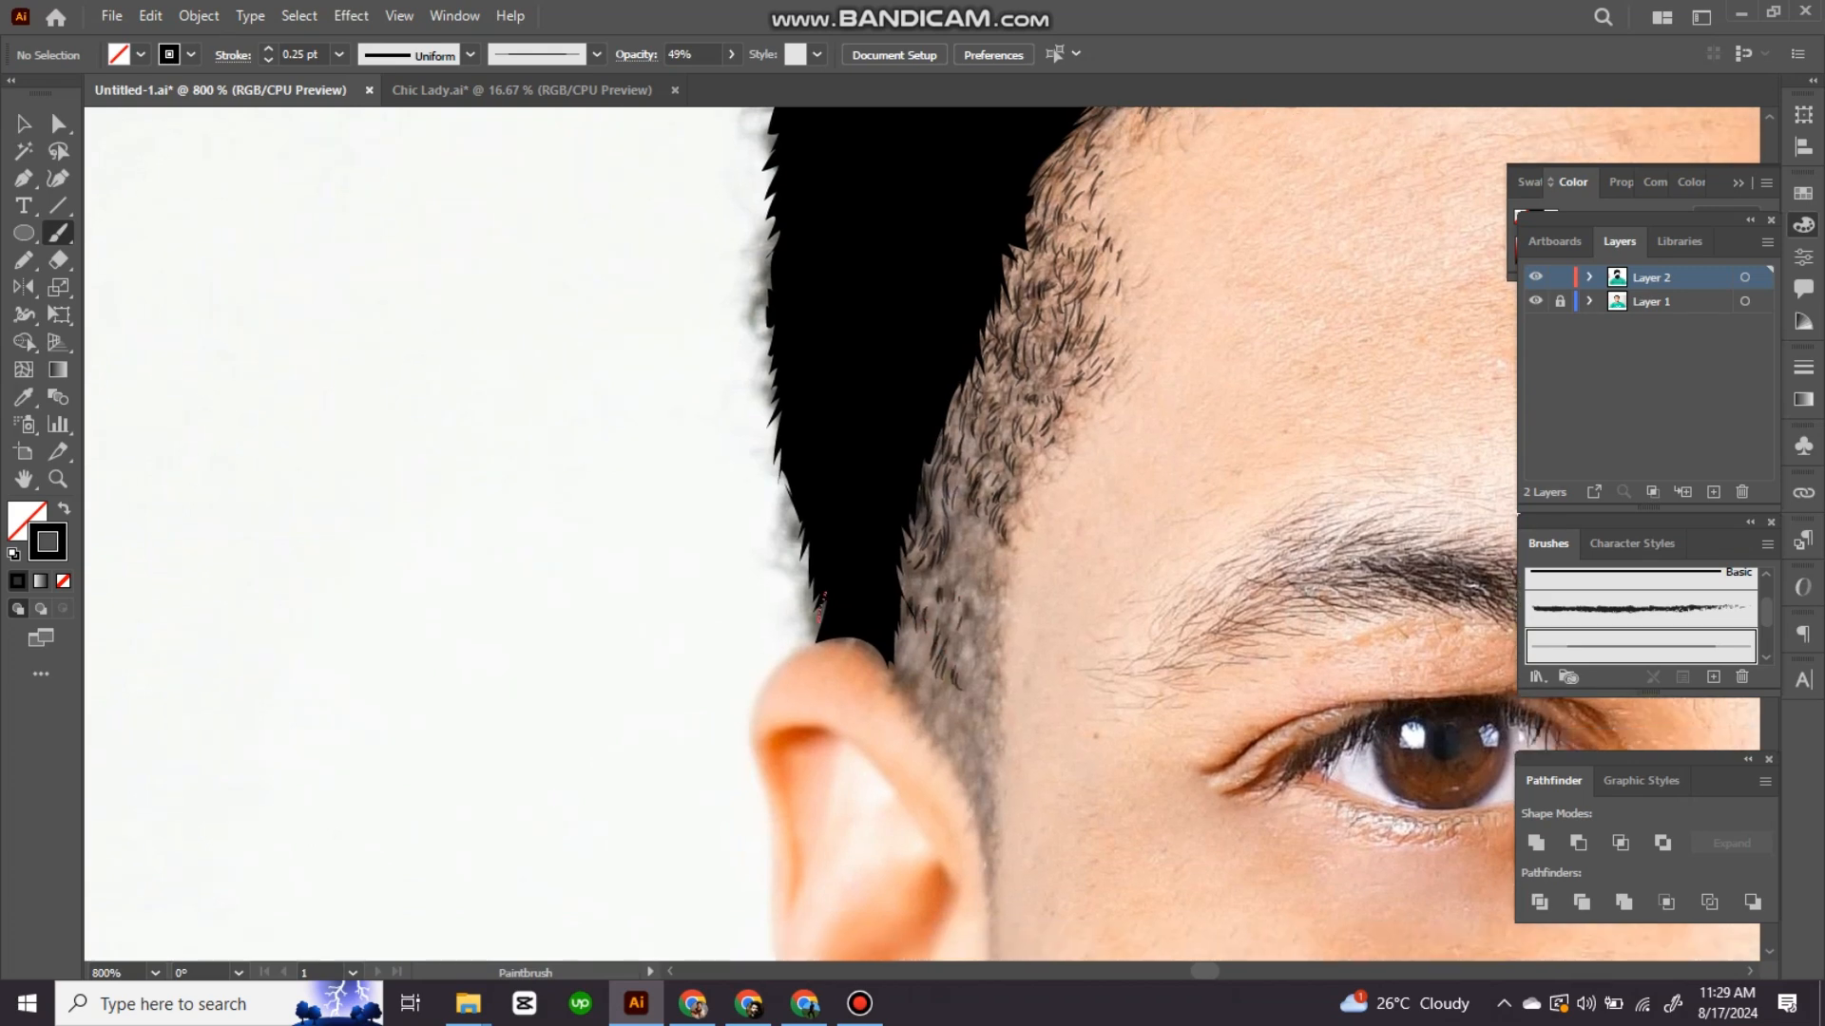
Step: Paint hairs on the outer hair edge above the left ear and down the sideburn's narrow tip
{"action": "left_click_drag", "start_coordinate": [803, 550], "coordinate": [823, 623]}
{"action": "left_click_drag", "start_coordinate": [794, 514], "coordinate": [814, 575]}
{"action": "left_click_drag", "start_coordinate": [903, 684], "coordinate": [866, 572]}
{"action": "left_click_drag", "start_coordinate": [867, 572], "coordinate": [872, 593]}
{"action": "left_click_drag", "start_coordinate": [876, 595], "coordinate": [883, 618]}
{"action": "left_click_drag", "start_coordinate": [886, 610], "coordinate": [903, 653]}
{"action": "left_click_drag", "start_coordinate": [909, 650], "coordinate": [916, 676]}
{"action": "left_click_drag", "start_coordinate": [918, 665], "coordinate": [920, 701]}
{"action": "left_click_drag", "start_coordinate": [930, 693], "coordinate": [936, 725]}
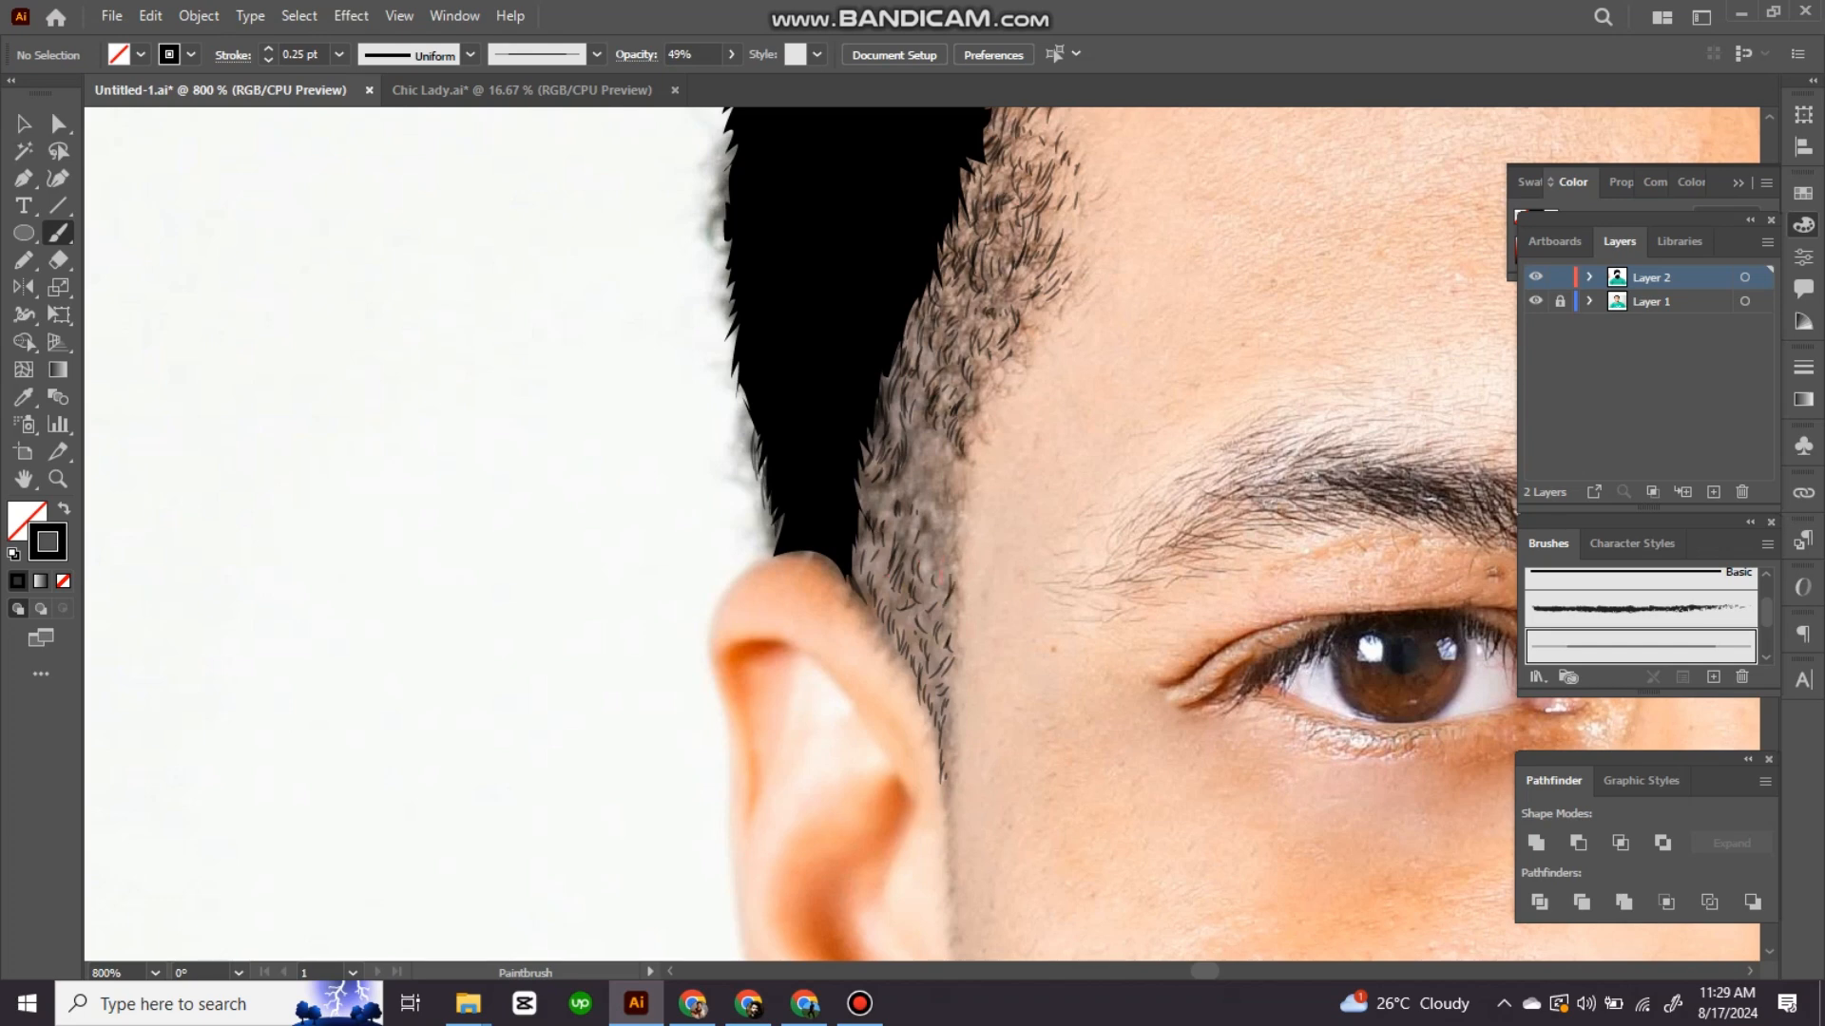
Step: Fill the remaining gaps in the middle of the left sideburn with short hairs
{"action": "left_click_drag", "start_coordinate": [942, 523], "coordinate": [949, 541]}
{"action": "left_click_drag", "start_coordinate": [943, 529], "coordinate": [928, 553]}
{"action": "left_click_drag", "start_coordinate": [951, 546], "coordinate": [937, 567]}
{"action": "mouse_move", "coordinate": [933, 495]}
{"action": "left_mouse_down"}
{"action": "mouse_move", "coordinate": [920, 520]}
{"action": "mouse_move", "coordinate": [871, 503]}
{"action": "left_mouse_up"}
{"action": "left_click_drag", "start_coordinate": [960, 470], "coordinate": [954, 496]}
{"action": "left_click_drag", "start_coordinate": [941, 449], "coordinate": [933, 458]}
Step: Hide the photo on Layer 1 to check the painted temple and sideburn hairs, and show it again
{"action": "scroll", "coordinate": [937, 618], "scroll_direction": "down", "scroll_amount": 3}
{"action": "left_click", "coordinate": [1536, 302]}
{"action": "scroll", "coordinate": [936, 618], "scroll_direction": "right", "scroll_amount": 3}
{"action": "left_click", "coordinate": [1535, 302]}
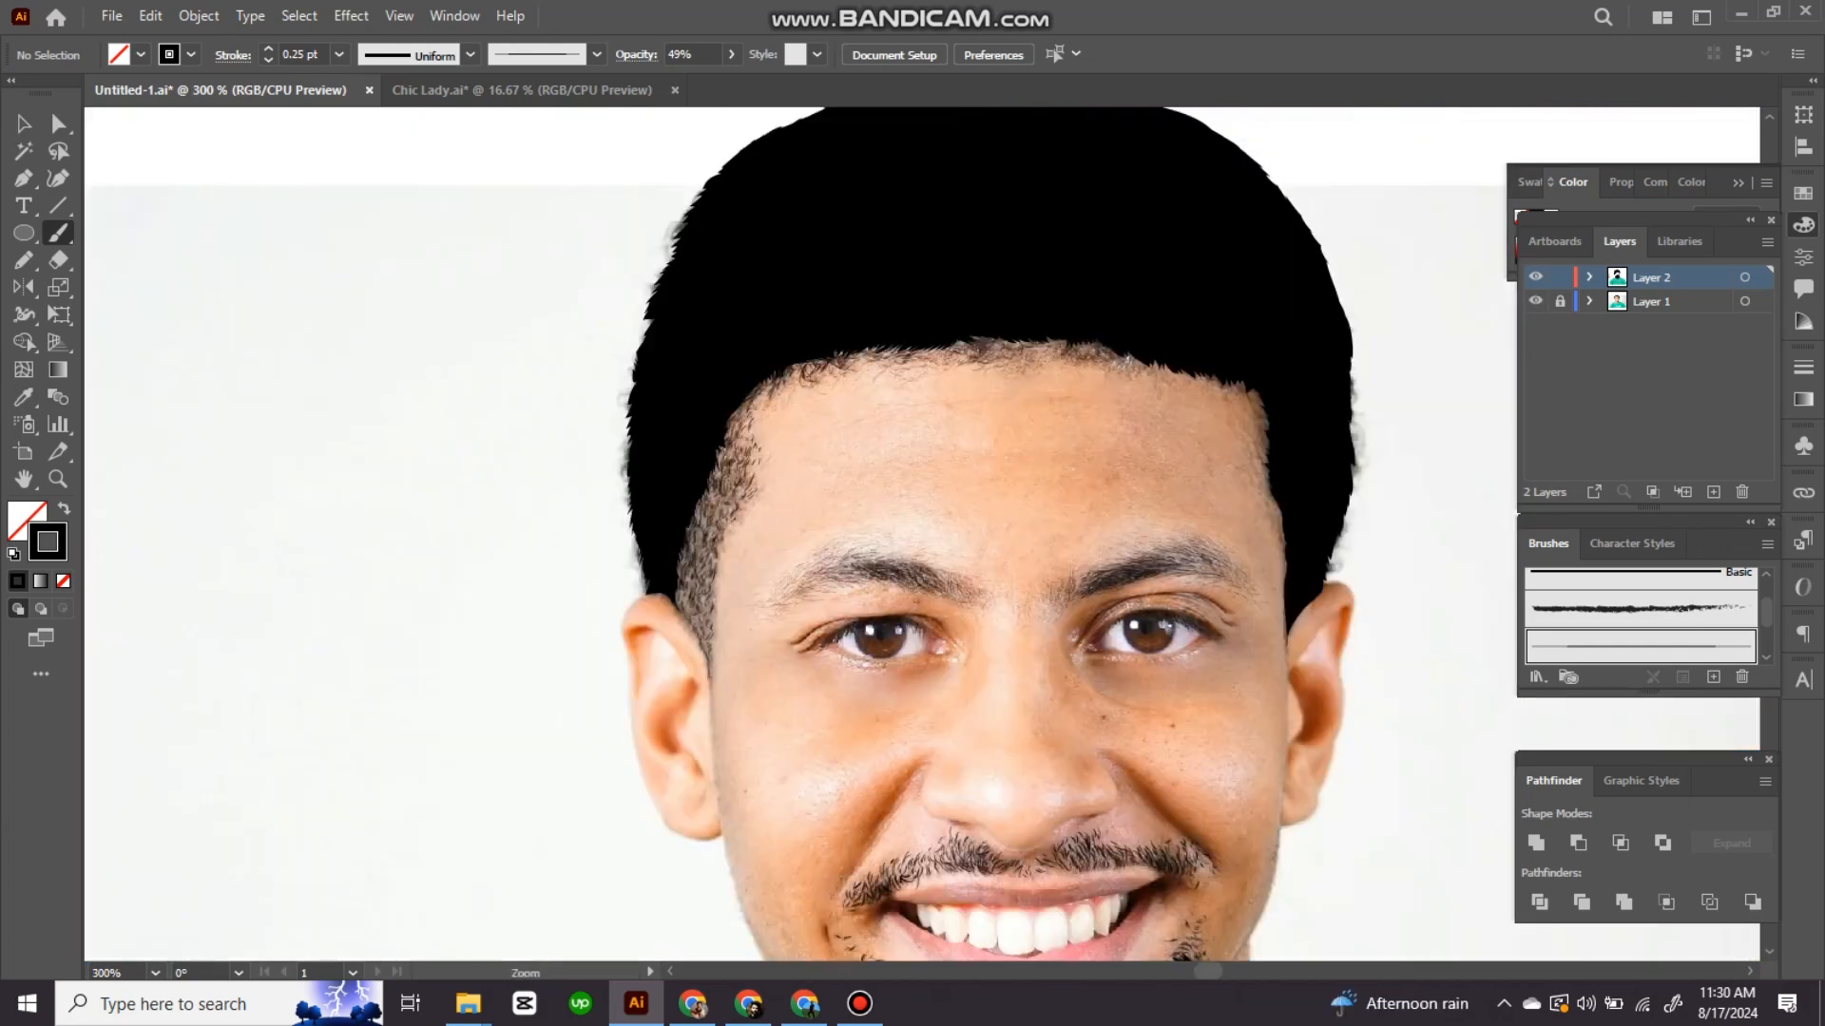
Step: Paint fine hairs along the middle and right part of the hairline and down the right temple's inner edge
{"action": "left_click", "coordinate": [781, 520], "text": "ctrl"}
{"action": "left_click", "coordinate": [1082, 287], "text": "ctrl"}
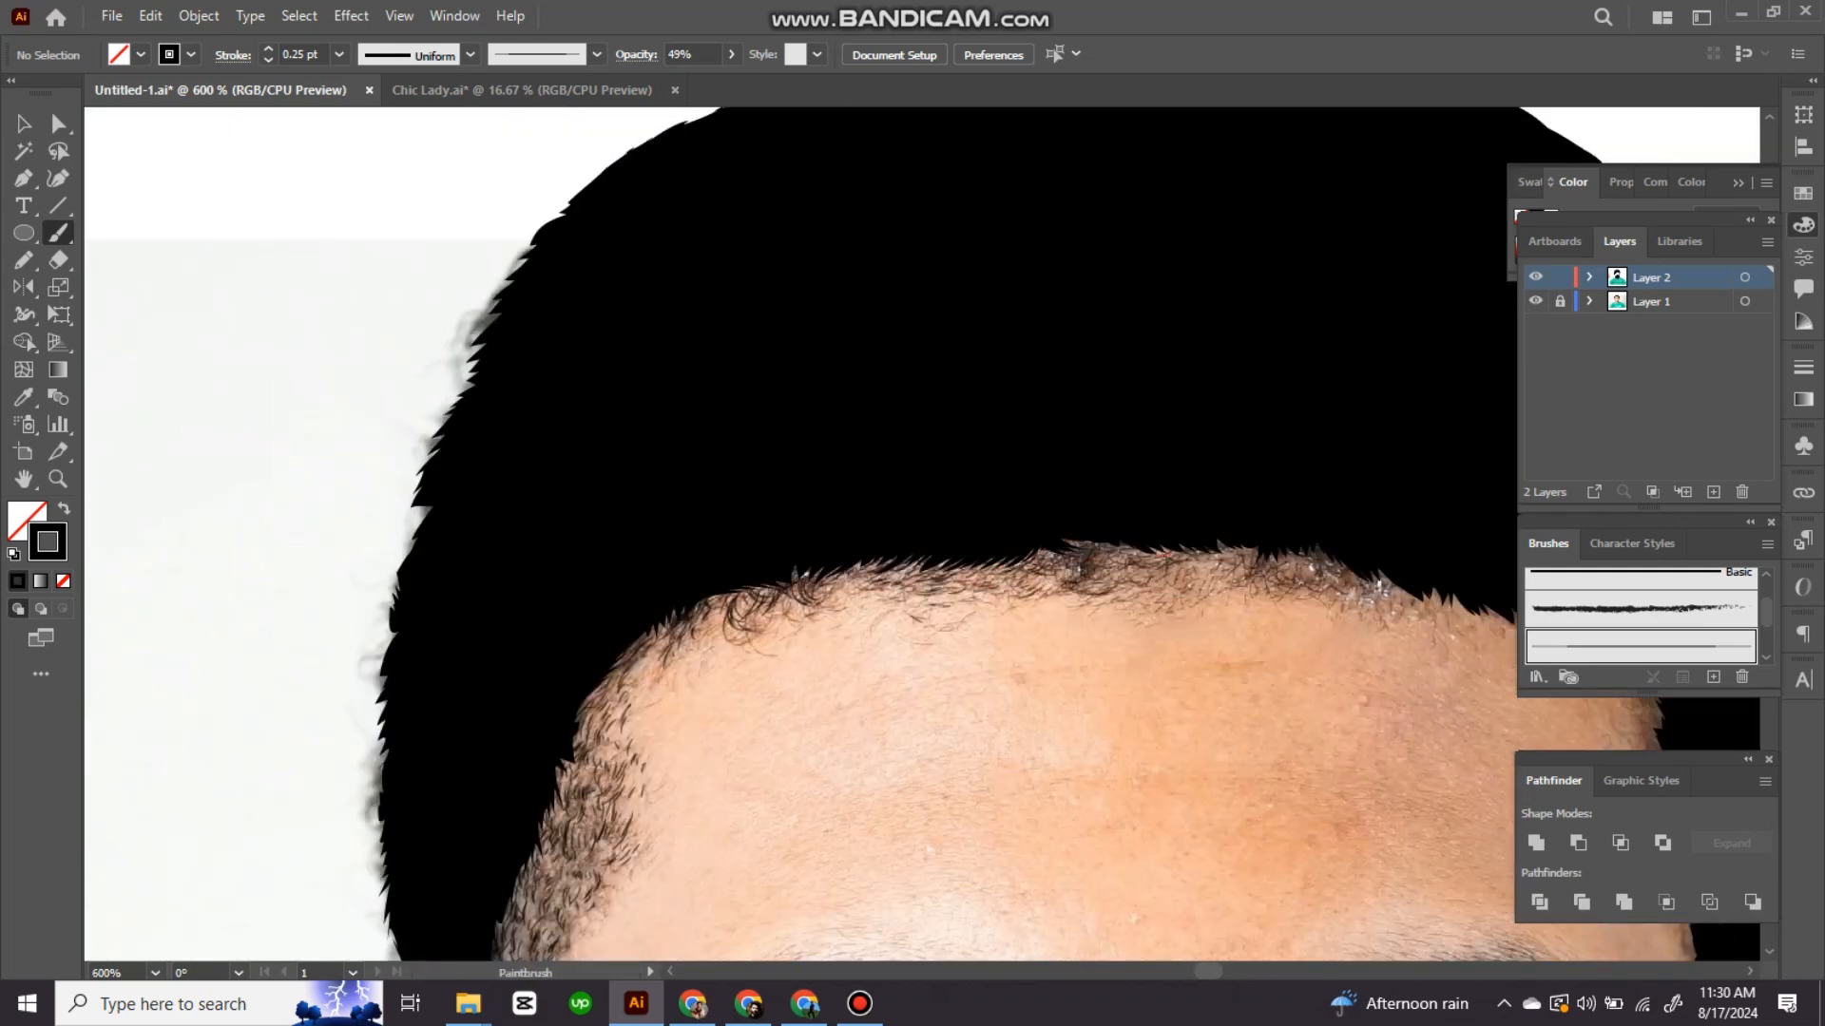
{"action": "scroll", "coordinate": [921, 532], "scroll_direction": "right", "scroll_amount": 3}
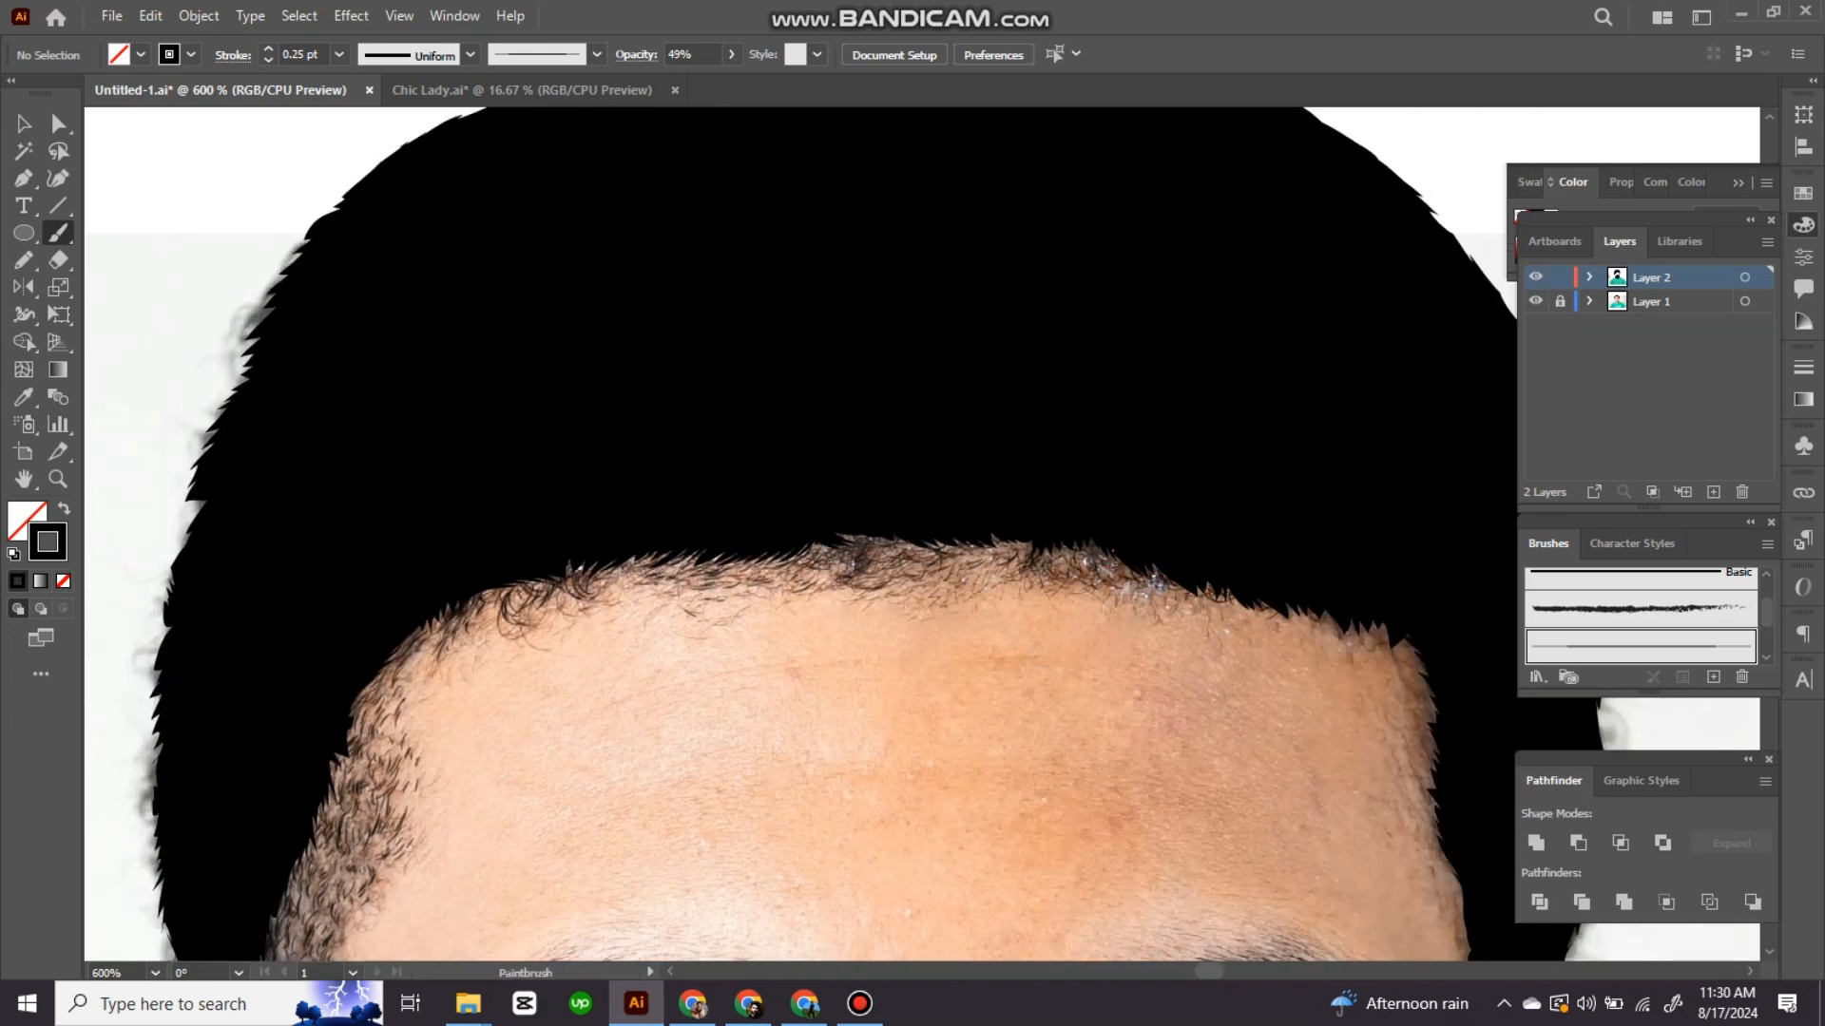
{"action": "scroll", "coordinate": [922, 532], "scroll_direction": "right", "scroll_amount": 2}
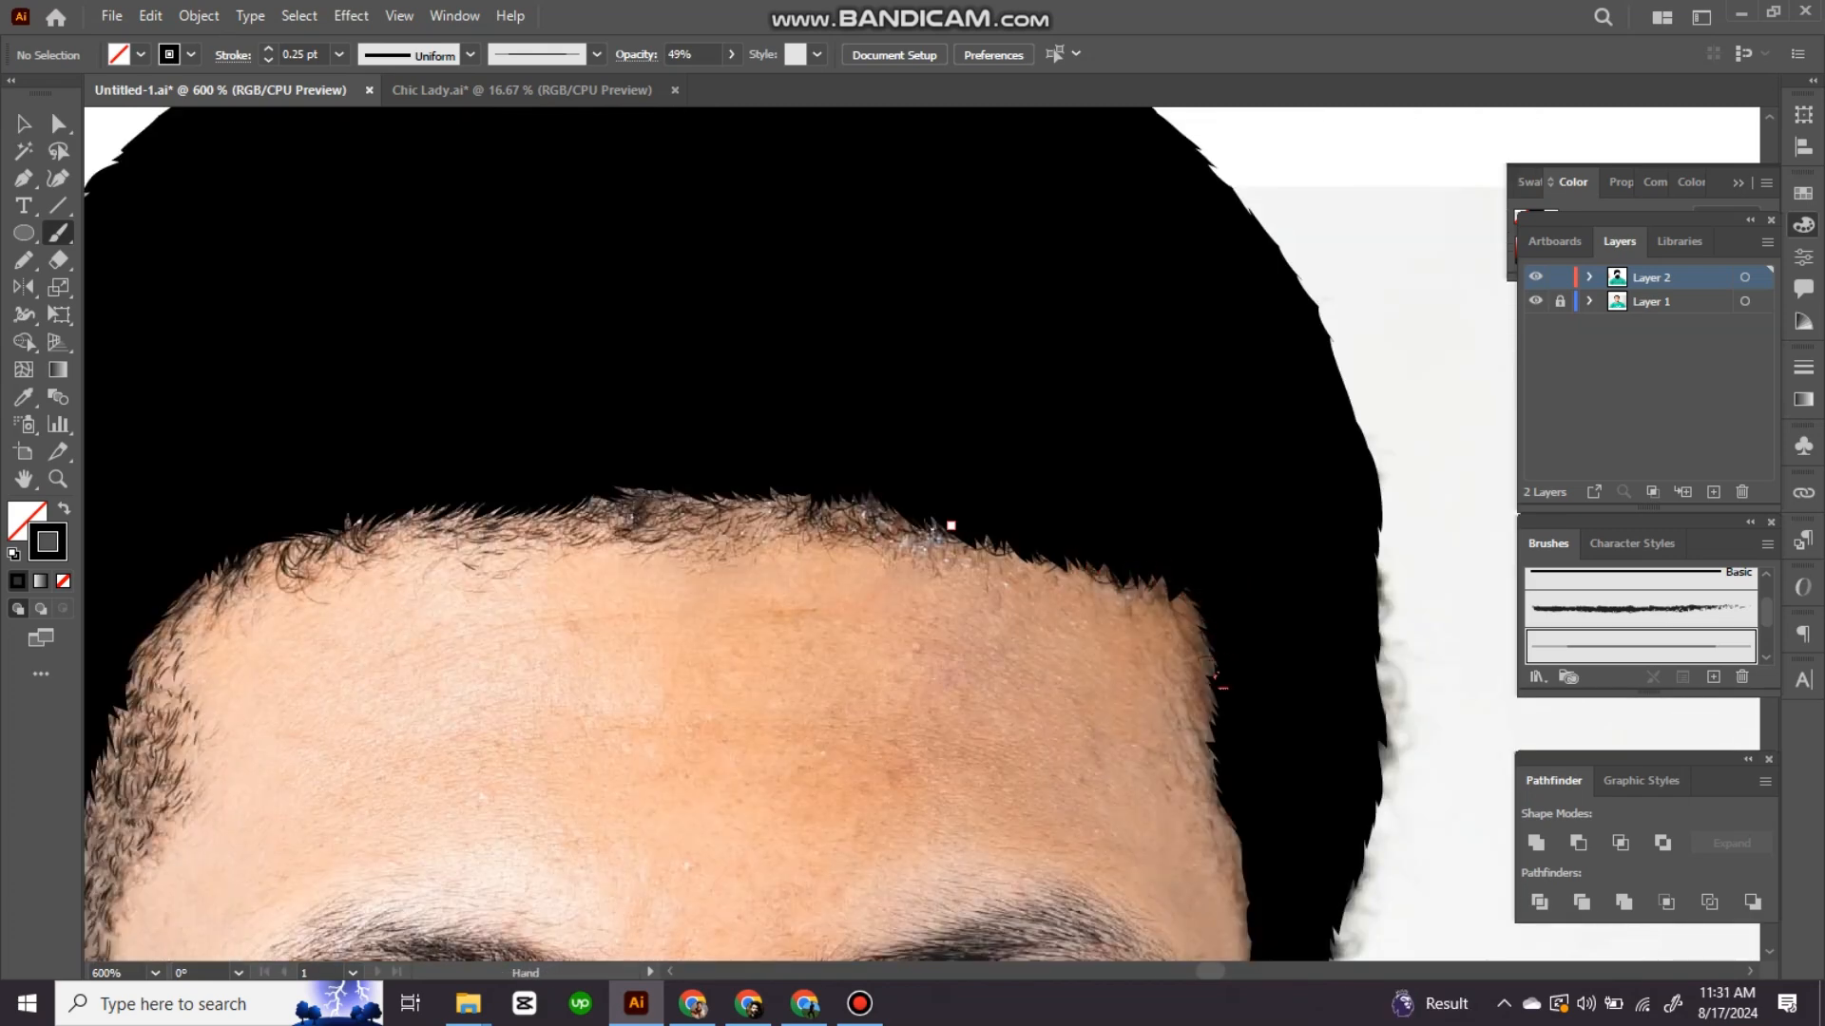
{"action": "left_click_drag", "start_coordinate": [950, 525], "coordinate": [808, 420]}
{"action": "left_click_drag", "start_coordinate": [1093, 732], "coordinate": [1050, 618]}
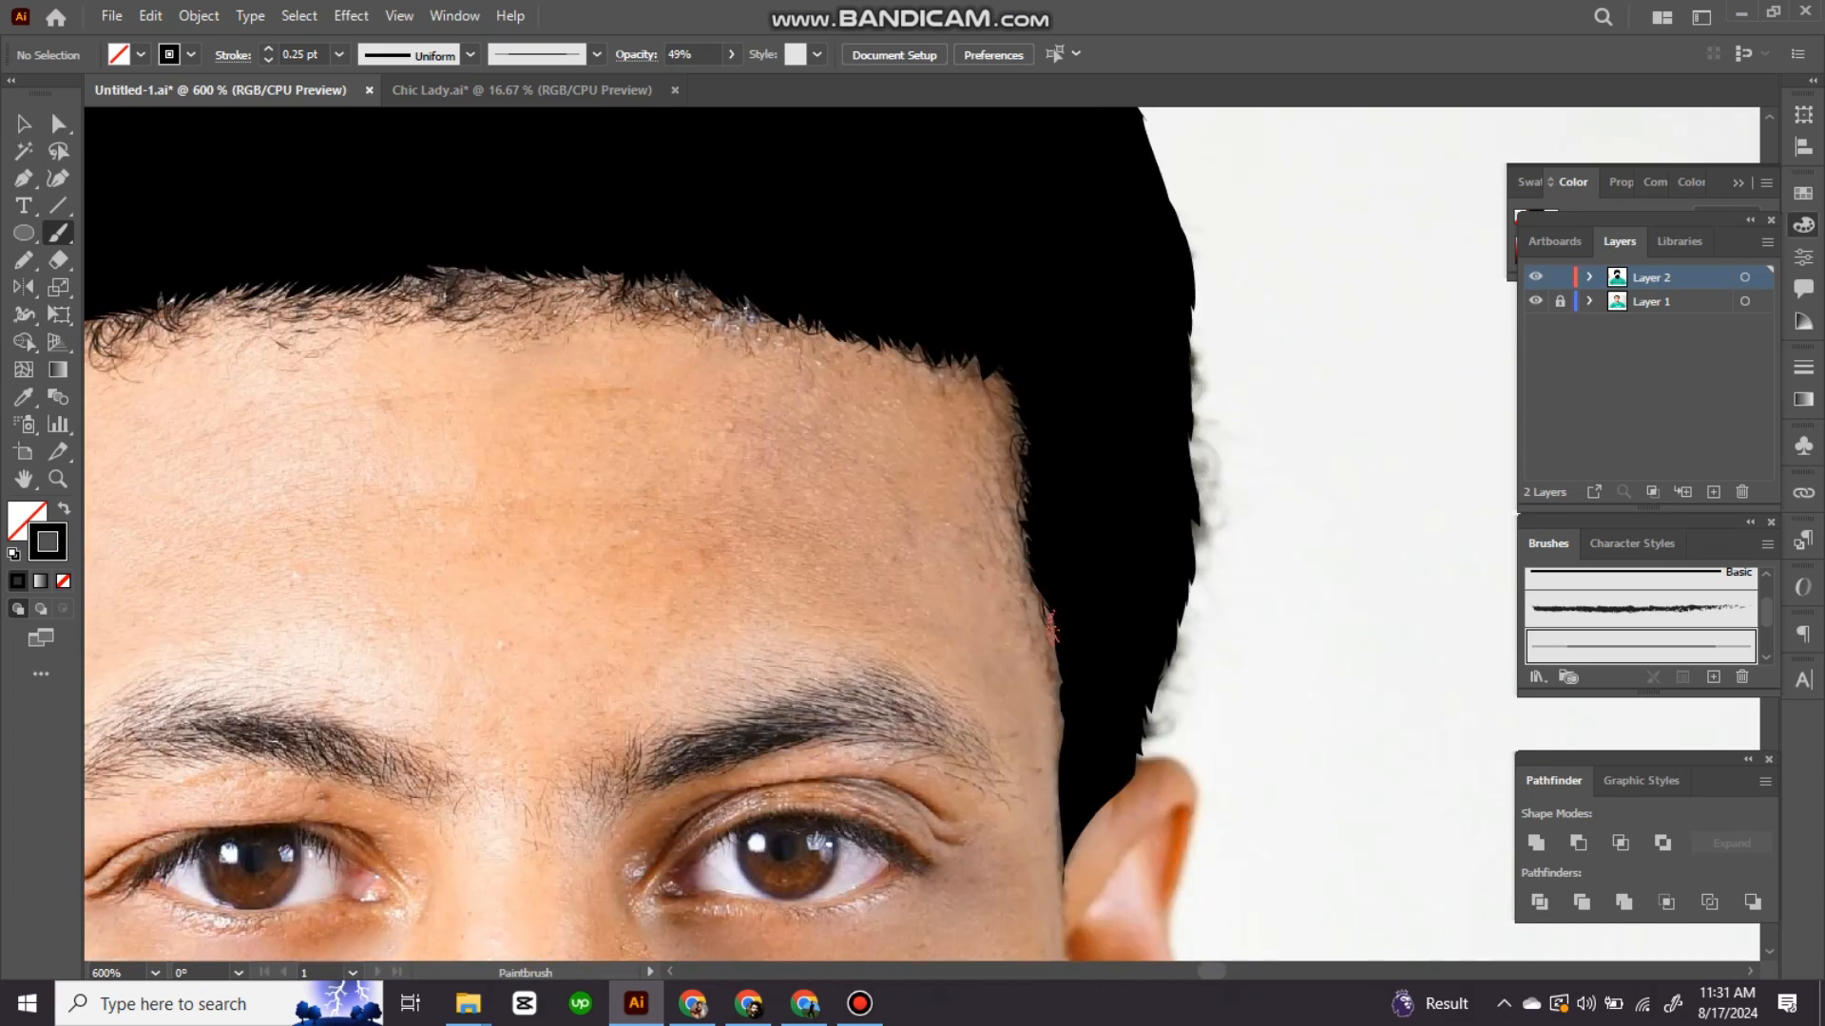
{"action": "left_click_drag", "start_coordinate": [950, 476], "coordinate": [1064, 580]}
Step: Check the traced hairline with the photo hidden, add a hair in the left temple, and show the photo again
{"action": "left_click", "coordinate": [1535, 302]}
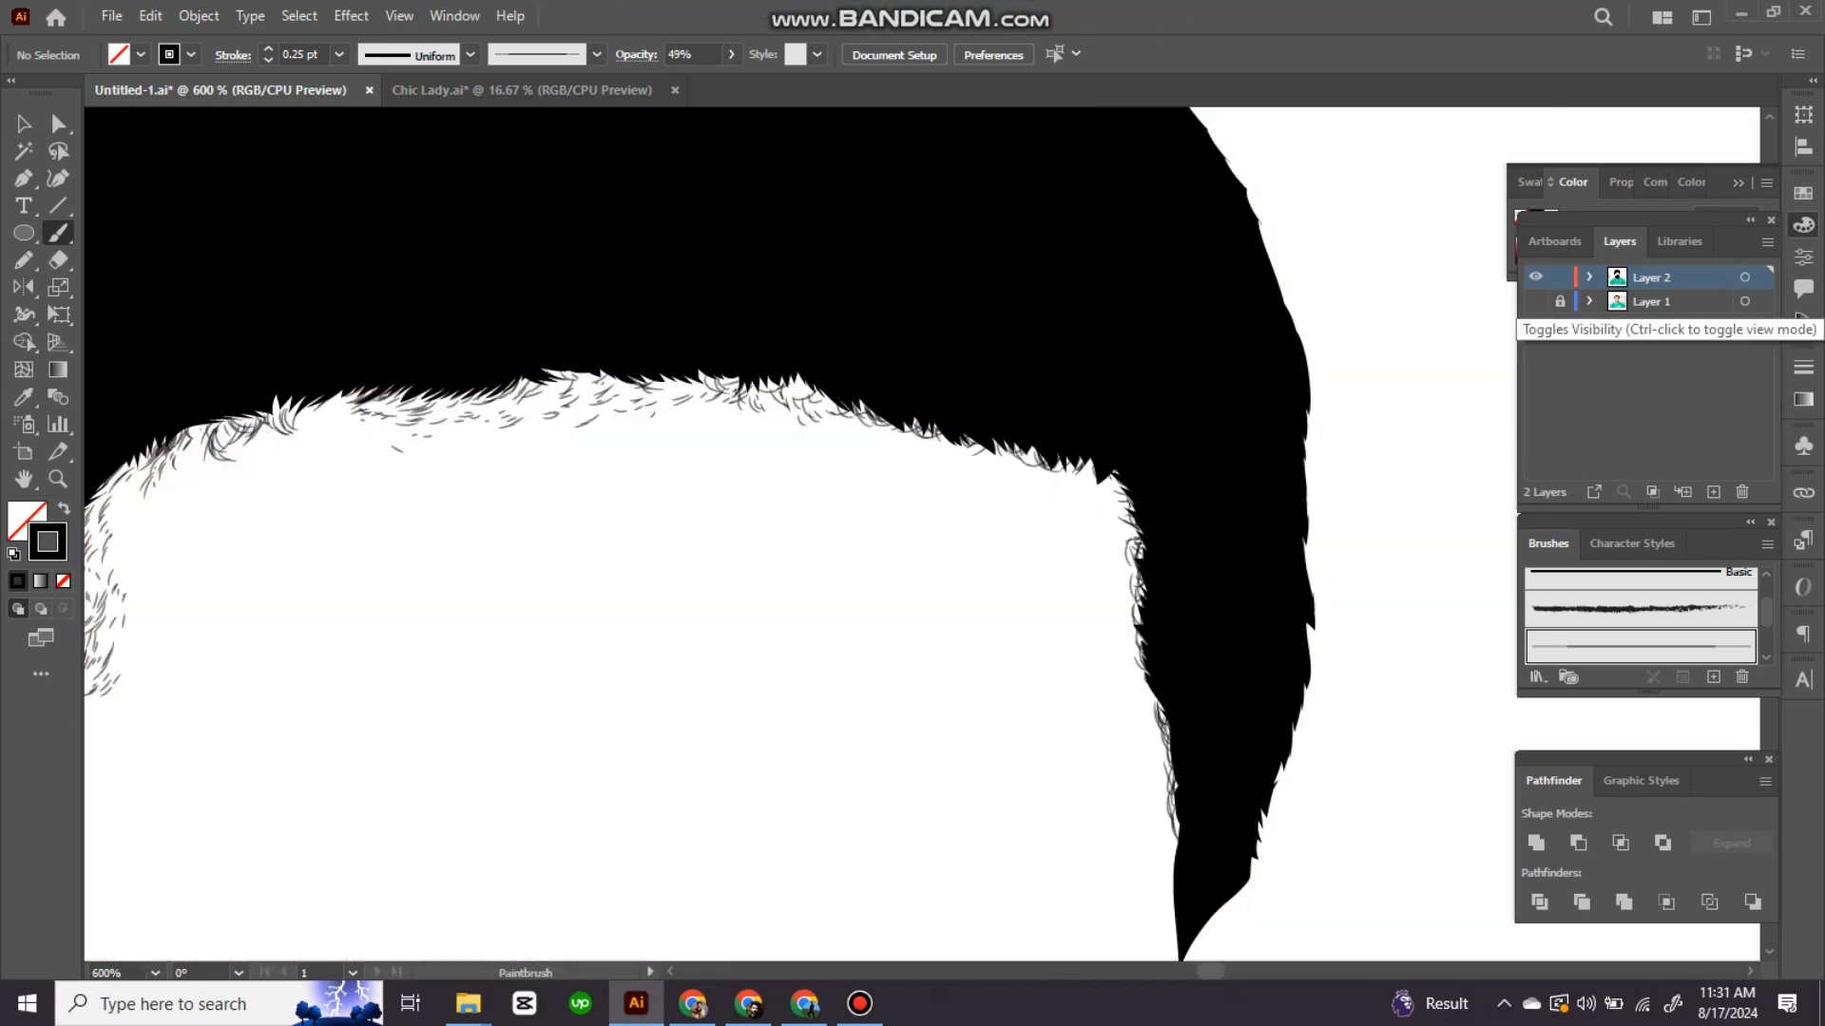
{"action": "left_click", "coordinate": [1535, 302]}
{"action": "left_click", "coordinate": [1535, 302]}
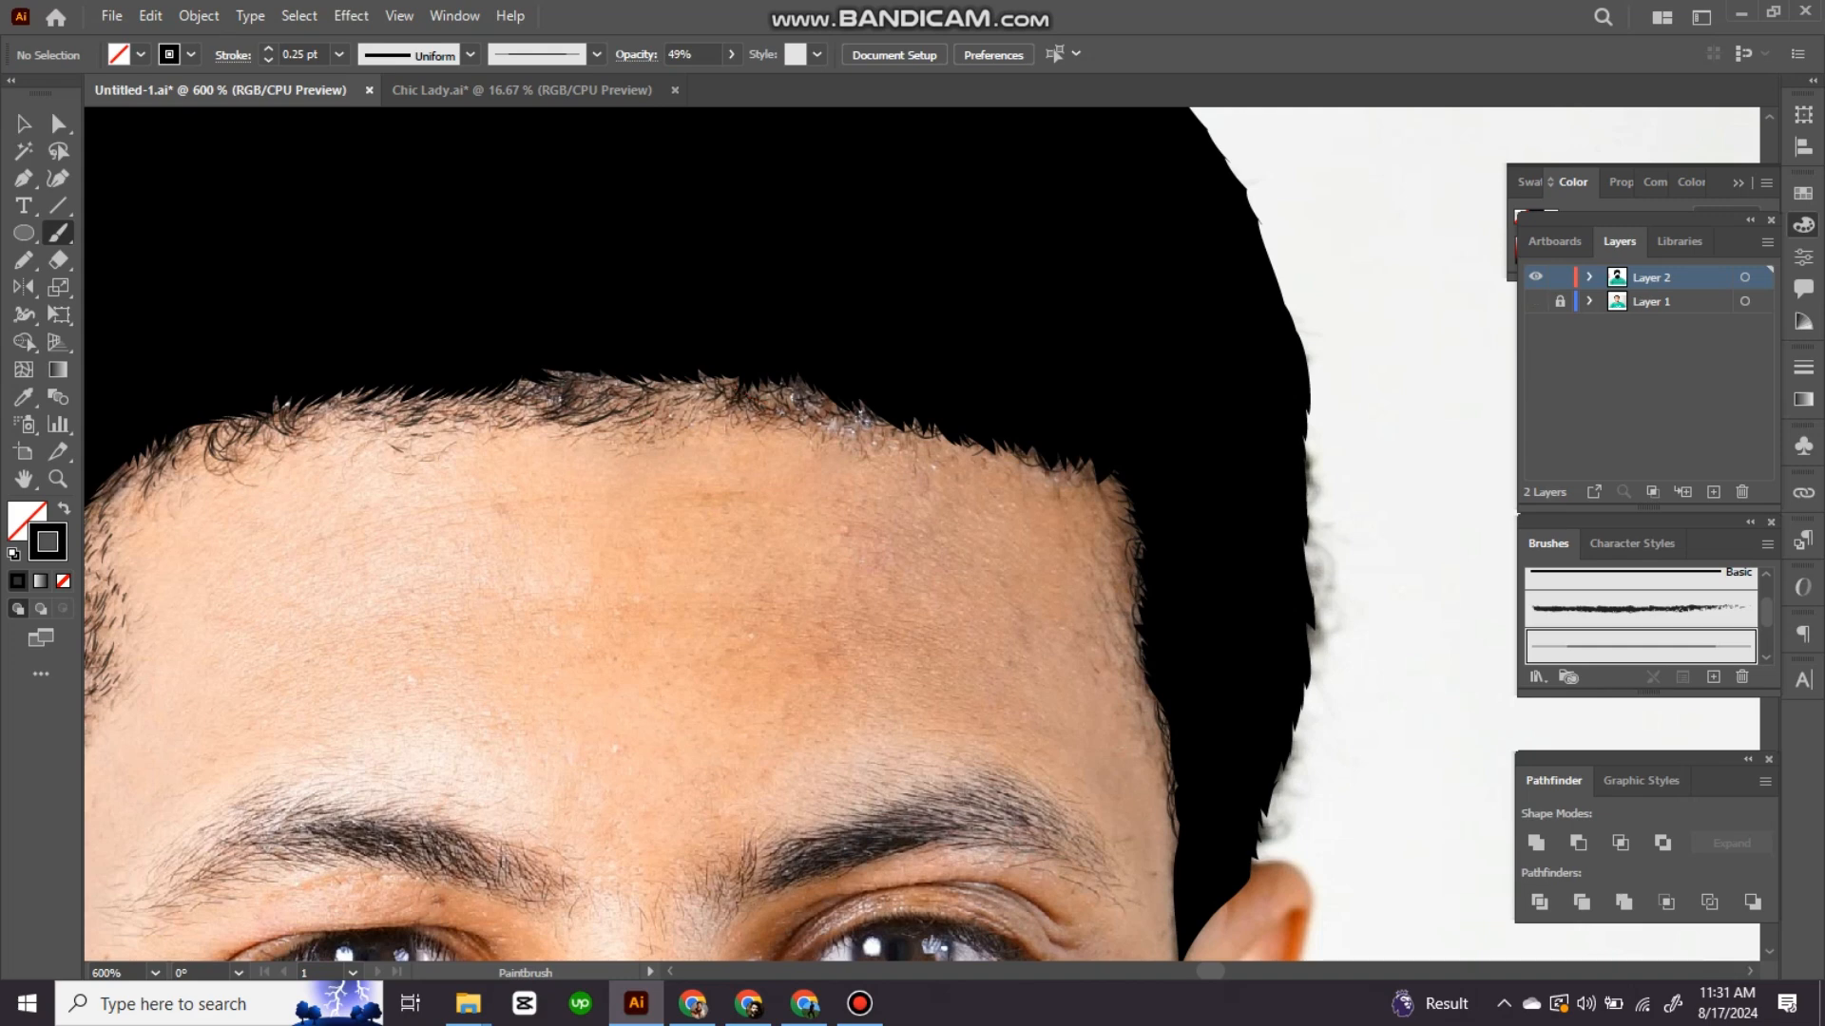
{"action": "scroll", "coordinate": [1269, 570], "scroll_direction": "down", "scroll_amount": 3}
{"action": "scroll", "coordinate": [844, 630], "scroll_direction": "up", "scroll_amount": 2}
{"action": "left_click_drag", "start_coordinate": [911, 451], "coordinate": [896, 504]}
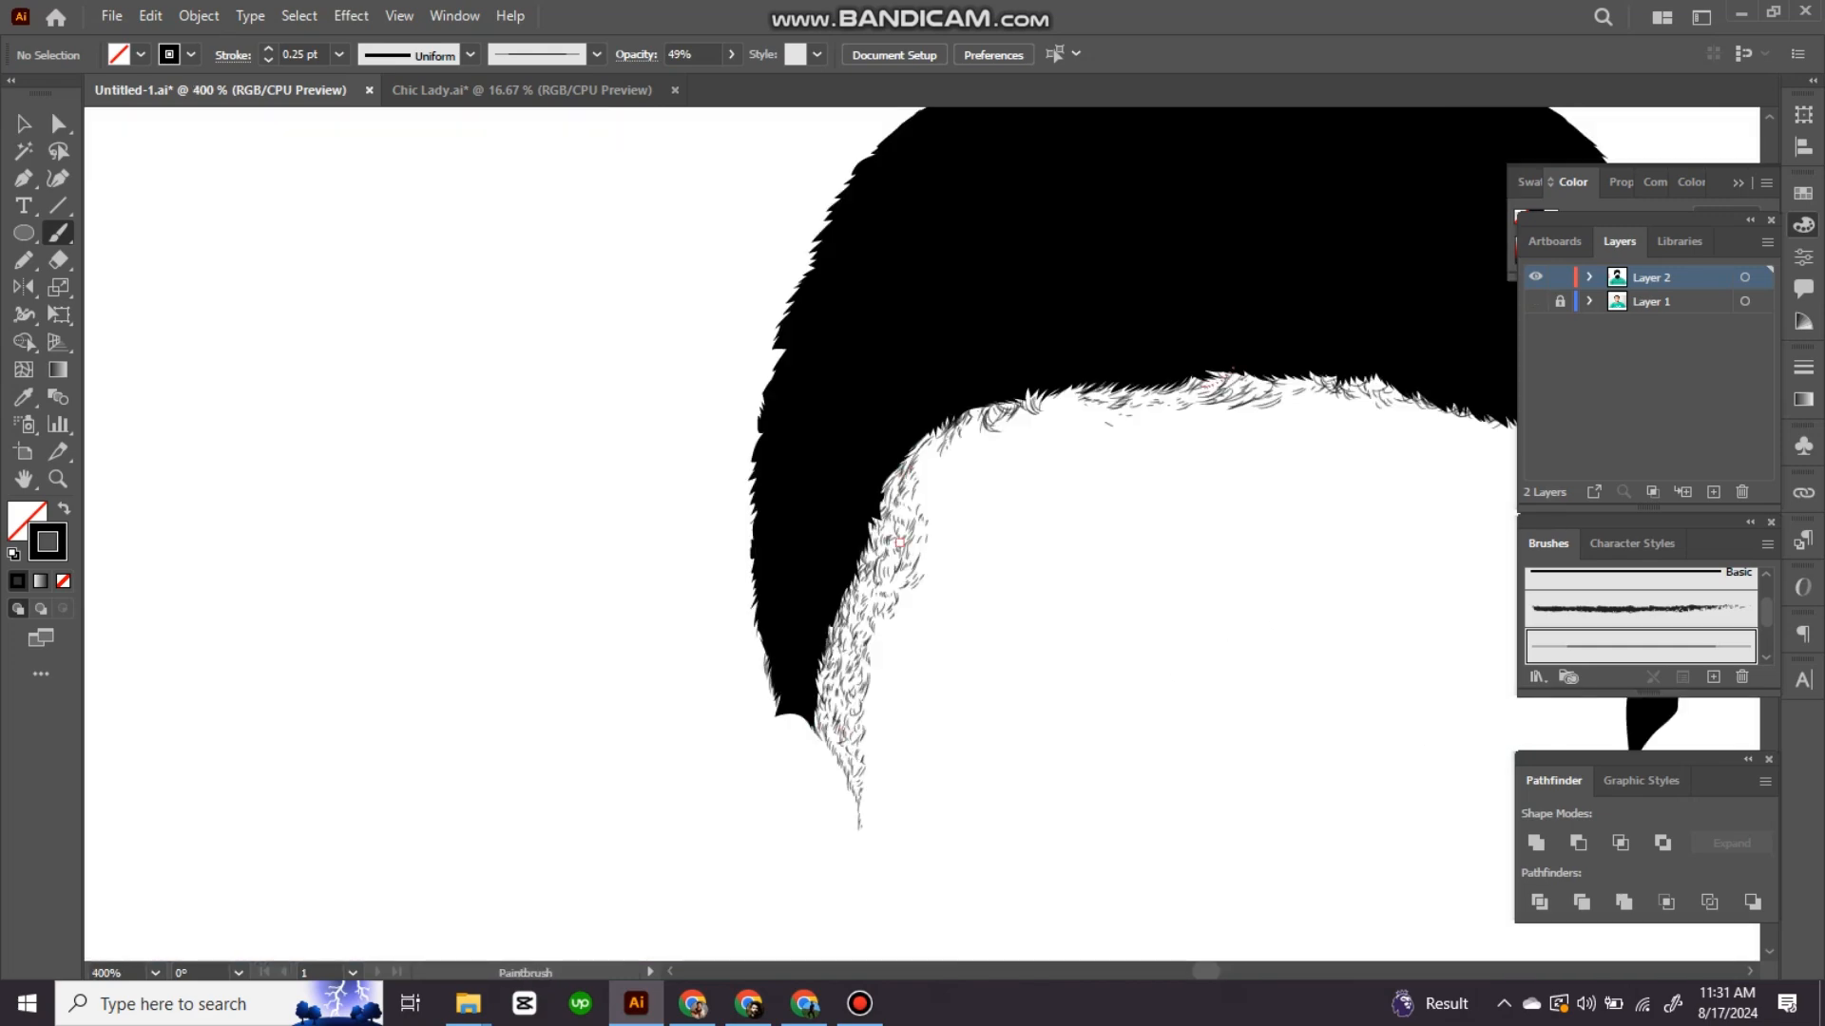
{"action": "left_click", "coordinate": [1535, 302]}
Step: Draw a jagged Pencil shape along the hair's upper right outer edge and match its fill to the black hair
{"action": "left_click_drag", "start_coordinate": [1407, 361], "coordinate": [951, 504]}
{"action": "key", "text": "n"}
{"action": "left_click_drag", "start_coordinate": [1222, 411], "coordinate": [1239, 440]}
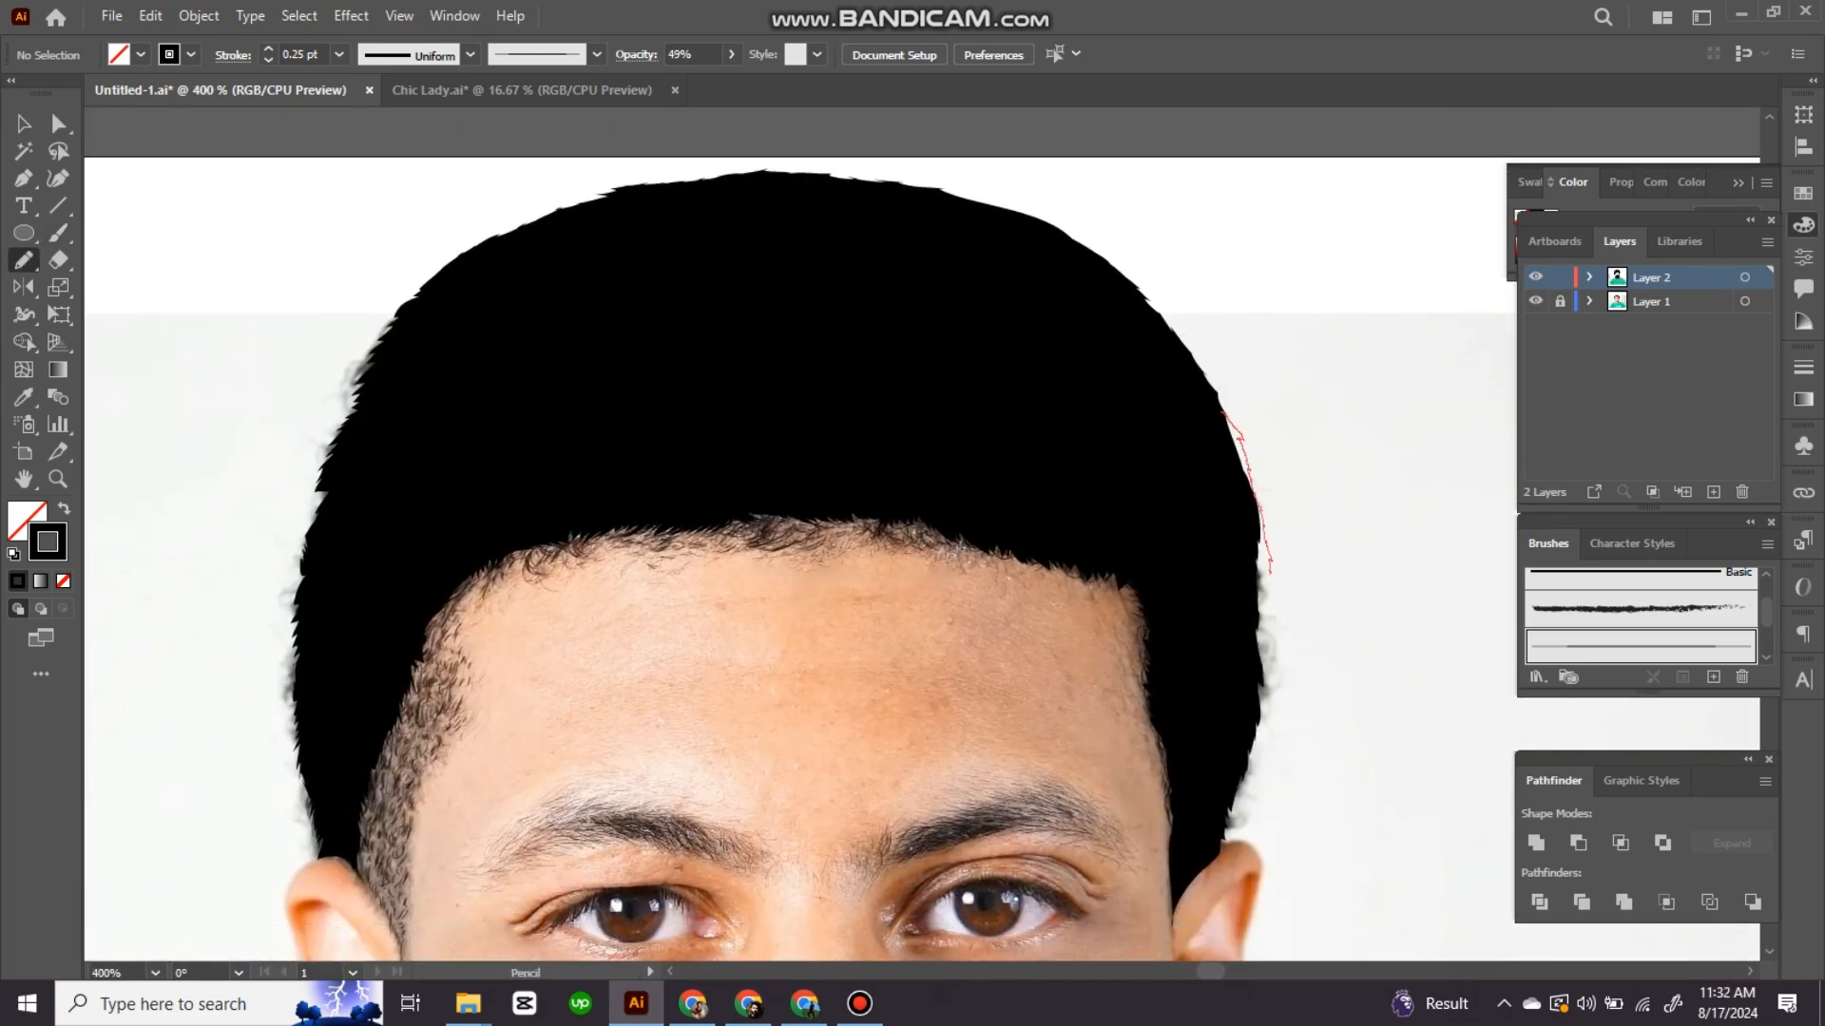
{"action": "mouse_move", "coordinate": [1270, 573]}
{"action": "left_mouse_down"}
{"action": "mouse_move", "coordinate": [1232, 760]}
{"action": "mouse_move", "coordinate": [1222, 411]}
{"action": "left_mouse_up"}
{"action": "key", "text": "i"}
{"action": "left_click", "coordinate": [1122, 446]}
Step: Match the brush stroke to the temple hairs and paint short hairs over the inner end of the left eyebrow
{"action": "left_click_drag", "start_coordinate": [713, 665], "coordinate": [792, 414]}
{"action": "scroll", "coordinate": [589, 401], "scroll_direction": "up", "scroll_amount": 1}
{"action": "left_click", "coordinate": [588, 401], "text": "ctrl"}
{"action": "scroll", "coordinate": [588, 401], "scroll_direction": "up", "scroll_amount": 1}
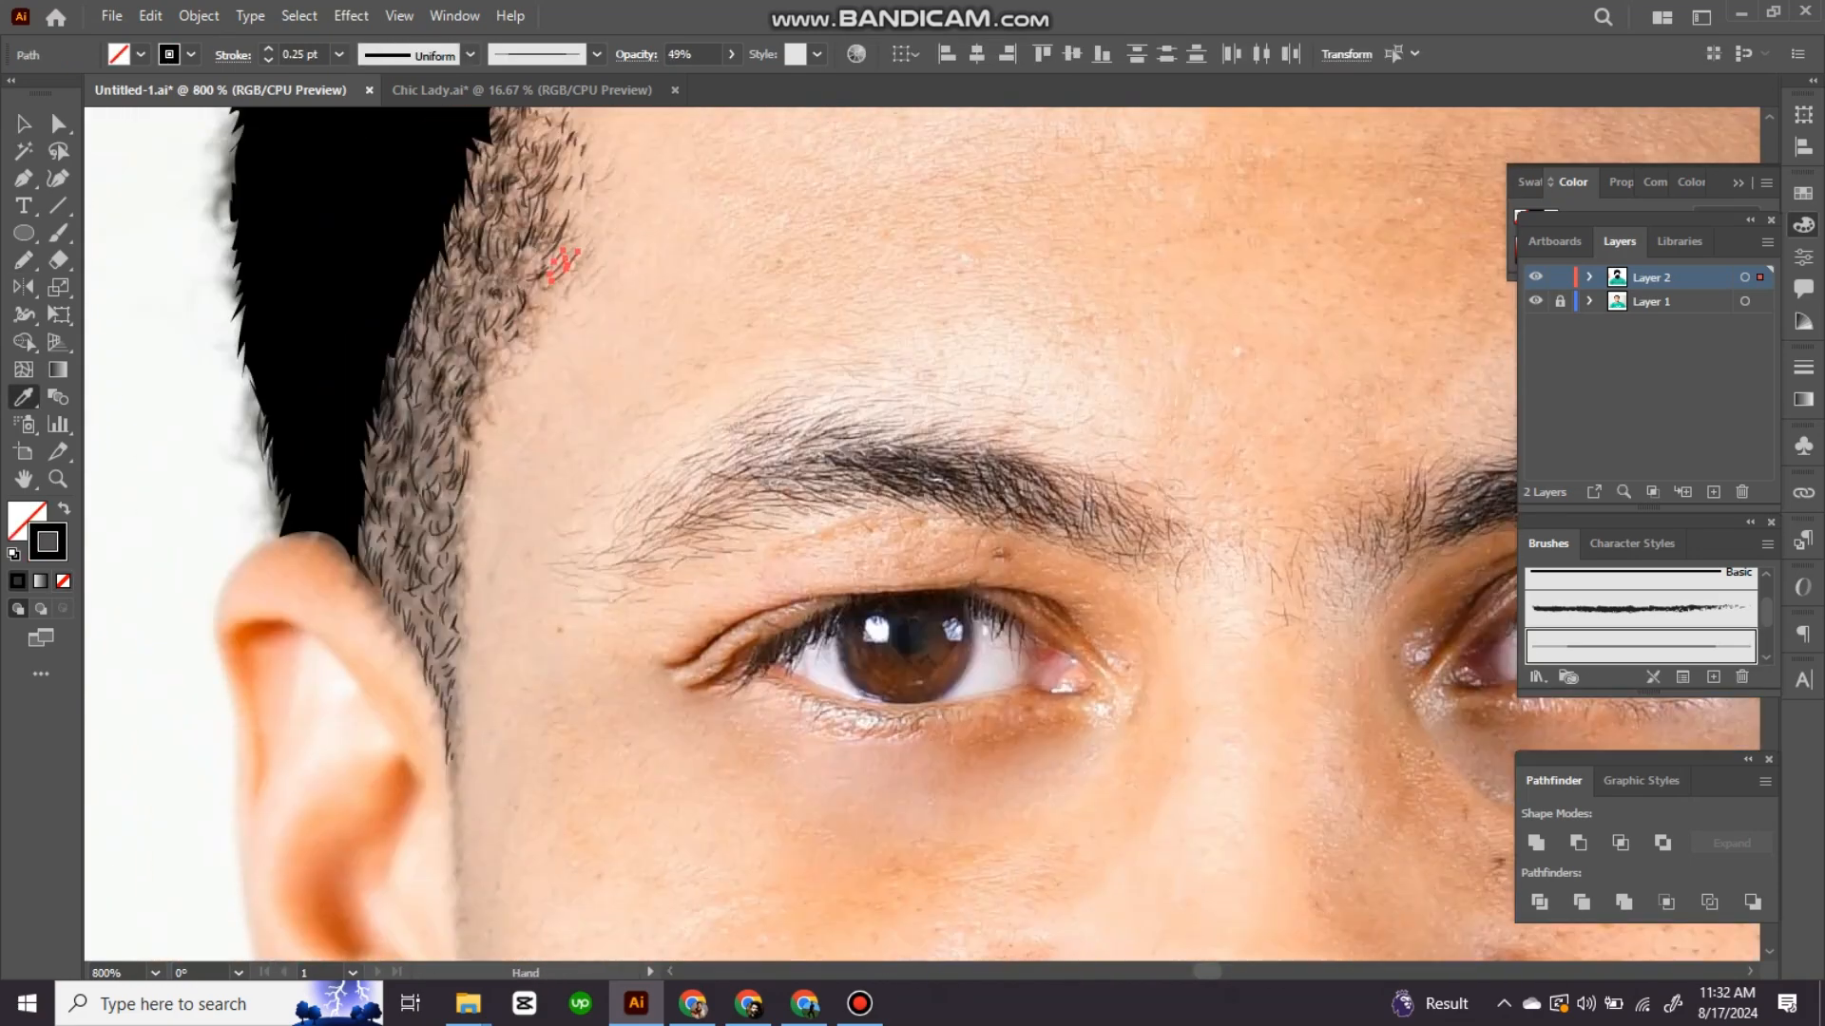
{"action": "key", "text": "b"}
{"action": "key", "text": "ctrl+shift+a"}
{"action": "left_click_drag", "start_coordinate": [1140, 556], "coordinate": [1110, 515]}
{"action": "mouse_move", "coordinate": [1129, 528]}
{"action": "left_mouse_down"}
{"action": "mouse_move", "coordinate": [1102, 495]}
{"action": "mouse_move", "coordinate": [1114, 476]}
{"action": "left_mouse_up"}
{"action": "left_click_drag", "start_coordinate": [1110, 537], "coordinate": [1097, 492]}
{"action": "left_click_drag", "start_coordinate": [1093, 529], "coordinate": [1074, 481]}
{"action": "mouse_move", "coordinate": [1069, 508]}
{"action": "left_mouse_down"}
{"action": "mouse_move", "coordinate": [1028, 469]}
{"action": "mouse_move", "coordinate": [991, 481]}
{"action": "left_mouse_up"}
{"action": "mouse_move", "coordinate": [1005, 525]}
{"action": "left_mouse_down"}
{"action": "mouse_move", "coordinate": [979, 464]}
{"action": "mouse_move", "coordinate": [1019, 469]}
{"action": "left_mouse_up"}
Step: Paint dense overlapping hairs through the middle of the left eyebrow
{"action": "mouse_move", "coordinate": [1098, 500]}
{"action": "left_mouse_down"}
{"action": "mouse_move", "coordinate": [1042, 472]}
{"action": "mouse_move", "coordinate": [914, 484]}
{"action": "left_mouse_up"}
{"action": "left_click_drag", "start_coordinate": [874, 492], "coordinate": [844, 456]}
{"action": "left_click_drag", "start_coordinate": [902, 493], "coordinate": [851, 449]}
{"action": "mouse_move", "coordinate": [933, 472]}
{"action": "left_mouse_down"}
{"action": "mouse_move", "coordinate": [894, 446]}
{"action": "mouse_move", "coordinate": [912, 454]}
{"action": "left_mouse_up"}
{"action": "left_click_drag", "start_coordinate": [980, 500], "coordinate": [937, 458]}
{"action": "mouse_move", "coordinate": [912, 494]}
{"action": "left_mouse_down"}
{"action": "mouse_move", "coordinate": [1032, 497]}
{"action": "mouse_move", "coordinate": [942, 480]}
{"action": "left_mouse_up"}
{"action": "mouse_move", "coordinate": [948, 469]}
{"action": "left_mouse_down"}
{"action": "mouse_move", "coordinate": [908, 457]}
{"action": "mouse_move", "coordinate": [927, 494]}
{"action": "left_mouse_up"}
{"action": "left_click_drag", "start_coordinate": [929, 458], "coordinate": [867, 500]}
{"action": "mouse_move", "coordinate": [876, 502]}
{"action": "left_mouse_down"}
{"action": "mouse_move", "coordinate": [840, 513]}
{"action": "mouse_move", "coordinate": [883, 520]}
{"action": "left_mouse_up"}
Step: Paint longer hairs along the outer end and upper edge of the left eyebrow
{"action": "left_click_drag", "start_coordinate": [895, 523], "coordinate": [817, 535]}
{"action": "mouse_move", "coordinate": [833, 547]}
{"action": "left_mouse_down"}
{"action": "mouse_move", "coordinate": [800, 558]}
{"action": "mouse_move", "coordinate": [794, 538]}
{"action": "left_mouse_up"}
{"action": "left_click_drag", "start_coordinate": [879, 496], "coordinate": [738, 566]}
{"action": "left_click_drag", "start_coordinate": [803, 482], "coordinate": [763, 517]}
{"action": "left_click_drag", "start_coordinate": [856, 462], "coordinate": [760, 511]}
{"action": "left_click_drag", "start_coordinate": [925, 456], "coordinate": [834, 500]}
{"action": "left_click_drag", "start_coordinate": [1001, 427], "coordinate": [878, 452]}
{"action": "mouse_move", "coordinate": [926, 426]}
{"action": "left_mouse_down"}
{"action": "mouse_move", "coordinate": [826, 454]}
{"action": "mouse_move", "coordinate": [834, 507]}
{"action": "left_mouse_up"}
Step: Check the left eyebrow with the Layer 1 photo hidden, add a hair in its middle, and show the photo again
{"action": "left_click", "coordinate": [1536, 301]}
{"action": "scroll", "coordinate": [833, 507], "scroll_direction": "up", "scroll_amount": 1}
{"action": "left_click_drag", "start_coordinate": [955, 506], "coordinate": [1008, 534]}
{"action": "left_click", "coordinate": [1535, 302]}
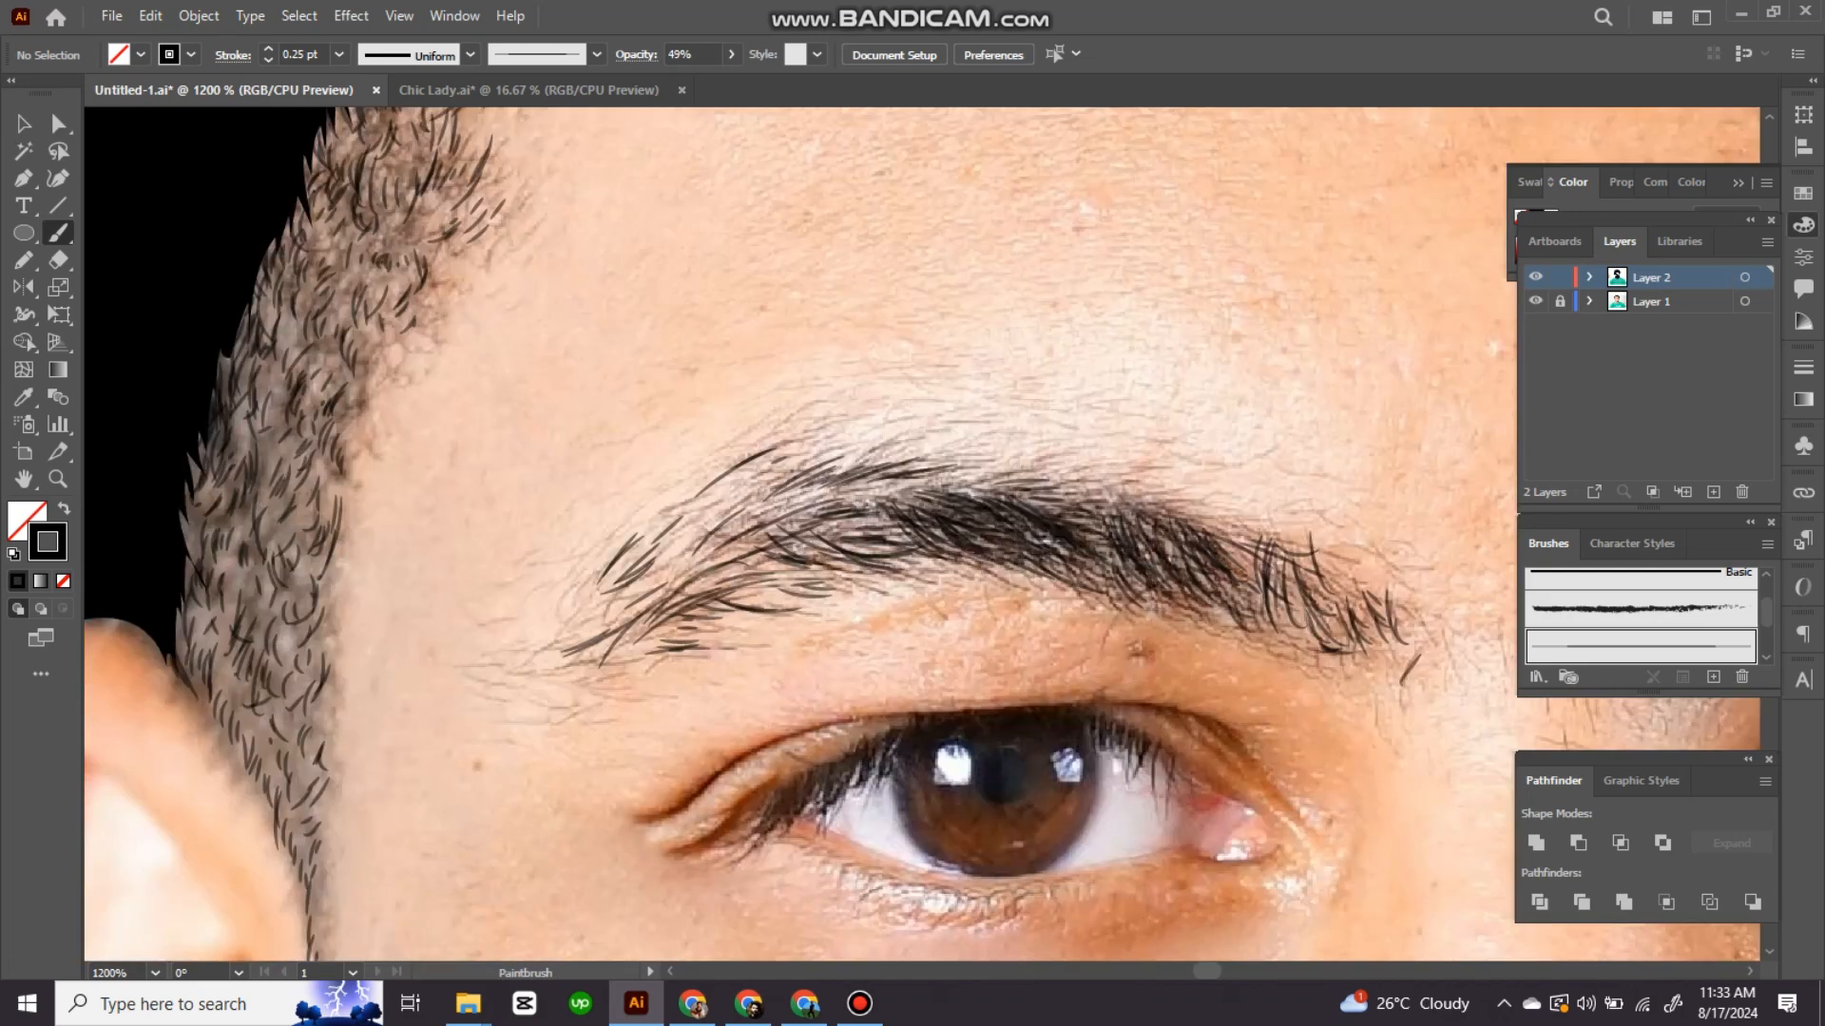
Step: Set the brush opacity to 27% and paint fainter hairs across the left eyebrow's middle and lower edge
{"action": "left_click", "coordinate": [730, 54]}
{"action": "left_click_drag", "start_coordinate": [686, 90], "coordinate": [662, 90]}
{"action": "left_click_drag", "start_coordinate": [855, 521], "coordinate": [908, 537]}
{"action": "left_click_drag", "start_coordinate": [848, 519], "coordinate": [989, 563]}
{"action": "mouse_move", "coordinate": [909, 493]}
{"action": "left_mouse_down"}
{"action": "mouse_move", "coordinate": [953, 540]}
{"action": "mouse_move", "coordinate": [974, 507]}
{"action": "left_mouse_up"}
{"action": "left_click_drag", "start_coordinate": [945, 471], "coordinate": [1122, 504]}
{"action": "left_click_drag", "start_coordinate": [996, 483], "coordinate": [1094, 492]}
{"action": "left_click_drag", "start_coordinate": [608, 655], "coordinate": [884, 596]}
{"action": "mouse_move", "coordinate": [923, 594]}
{"action": "left_mouse_down"}
{"action": "mouse_move", "coordinate": [865, 609]}
{"action": "mouse_move", "coordinate": [836, 644]}
{"action": "left_mouse_up"}
{"action": "left_click_drag", "start_coordinate": [1188, 551], "coordinate": [758, 598]}
{"action": "left_click_drag", "start_coordinate": [1049, 518], "coordinate": [1146, 532]}
{"action": "left_click_drag", "start_coordinate": [1021, 491], "coordinate": [1077, 501]}
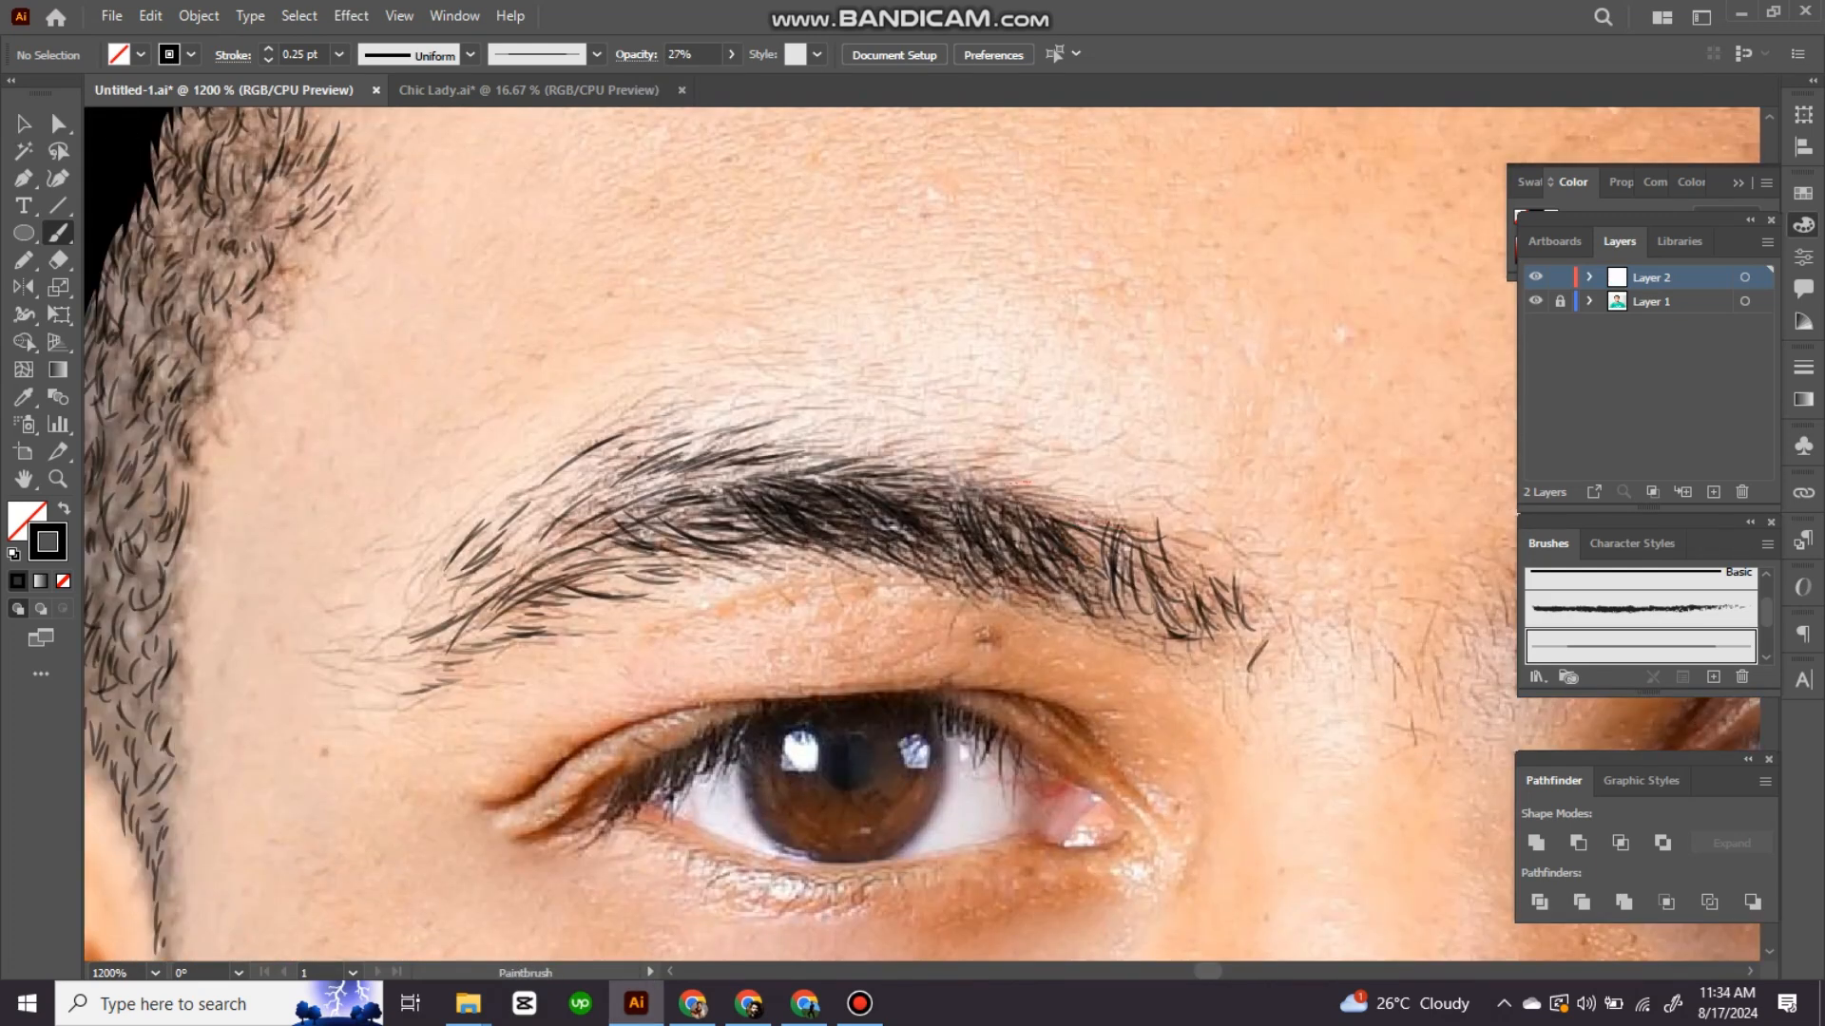
Step: Paint more 27% opacity hairs along the left eyebrow's upper edge and toward its inner end
{"action": "left_click_drag", "start_coordinate": [968, 451], "coordinate": [1000, 458]}
{"action": "left_click_drag", "start_coordinate": [768, 429], "coordinate": [914, 444]}
{"action": "left_click_drag", "start_coordinate": [727, 409], "coordinate": [617, 458]}
{"action": "mouse_move", "coordinate": [656, 494]}
{"action": "left_mouse_down"}
{"action": "mouse_move", "coordinate": [915, 437]}
{"action": "mouse_move", "coordinate": [845, 456]}
{"action": "left_mouse_up"}
{"action": "mouse_move", "coordinate": [943, 428]}
{"action": "left_mouse_down"}
{"action": "mouse_move", "coordinate": [834, 487]}
{"action": "mouse_move", "coordinate": [1025, 475]}
{"action": "left_mouse_up"}
{"action": "left_click_drag", "start_coordinate": [937, 495], "coordinate": [1179, 517]}
{"action": "left_click_drag", "start_coordinate": [1238, 514], "coordinate": [1279, 538]}
{"action": "left_click_drag", "start_coordinate": [1231, 447], "coordinate": [1290, 500]}
{"action": "left_click_drag", "start_coordinate": [1205, 430], "coordinate": [1287, 500]}
Step: Check the left eyebrow with the Layer 1 photo hidden, touch it up with faint hairs, and show the photo again
{"action": "left_click", "coordinate": [1536, 301]}
{"action": "mouse_move", "coordinate": [1042, 428]}
{"action": "left_mouse_down"}
{"action": "mouse_move", "coordinate": [1110, 409]}
{"action": "mouse_move", "coordinate": [1240, 479]}
{"action": "left_mouse_up"}
{"action": "left_click", "coordinate": [1282, 541], "text": "ctrl+alt"}
{"action": "left_click", "coordinate": [658, 533], "text": "ctrl"}
{"action": "left_click_drag", "start_coordinate": [1173, 445], "coordinate": [1245, 493]}
{"action": "left_click_drag", "start_coordinate": [825, 504], "coordinate": [912, 417]}
{"action": "left_click_drag", "start_coordinate": [771, 575], "coordinate": [800, 528]}
{"action": "left_click", "coordinate": [892, 562], "text": "ctrl+alt"}
{"action": "left_click", "coordinate": [891, 561], "text": "ctrl+alt"}
{"action": "left_click", "coordinate": [892, 562], "text": "ctrl+alt"}
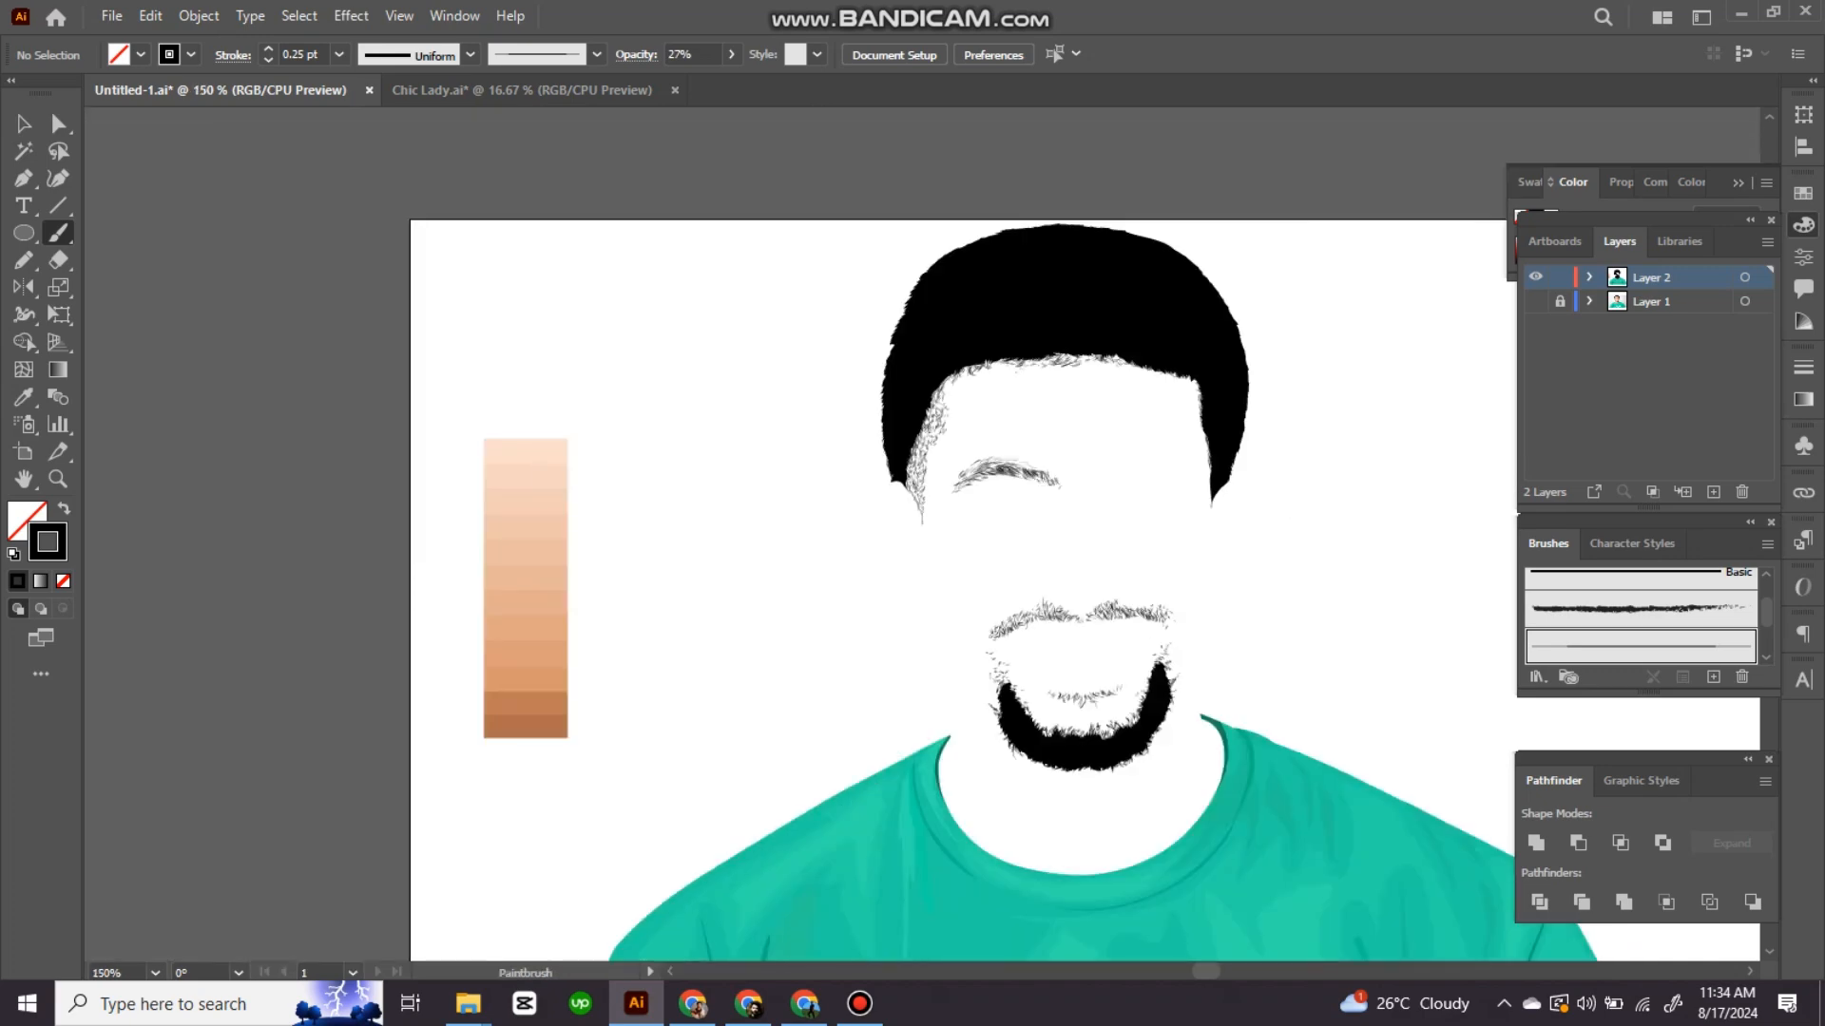
{"action": "left_click", "coordinate": [1536, 302]}
Step: Select all painted hairs of the left eyebrow and group them
{"action": "left_click", "coordinate": [1033, 532], "text": "ctrl"}
{"action": "left_click", "coordinate": [1034, 531], "text": "ctrl"}
{"action": "left_click_drag", "start_coordinate": [570, 475], "coordinate": [1129, 575]}
{"action": "key", "text": "v"}
{"action": "left_click_drag", "start_coordinate": [979, 277], "coordinate": [404, 623]}
{"action": "key", "text": "ctrl+g"}
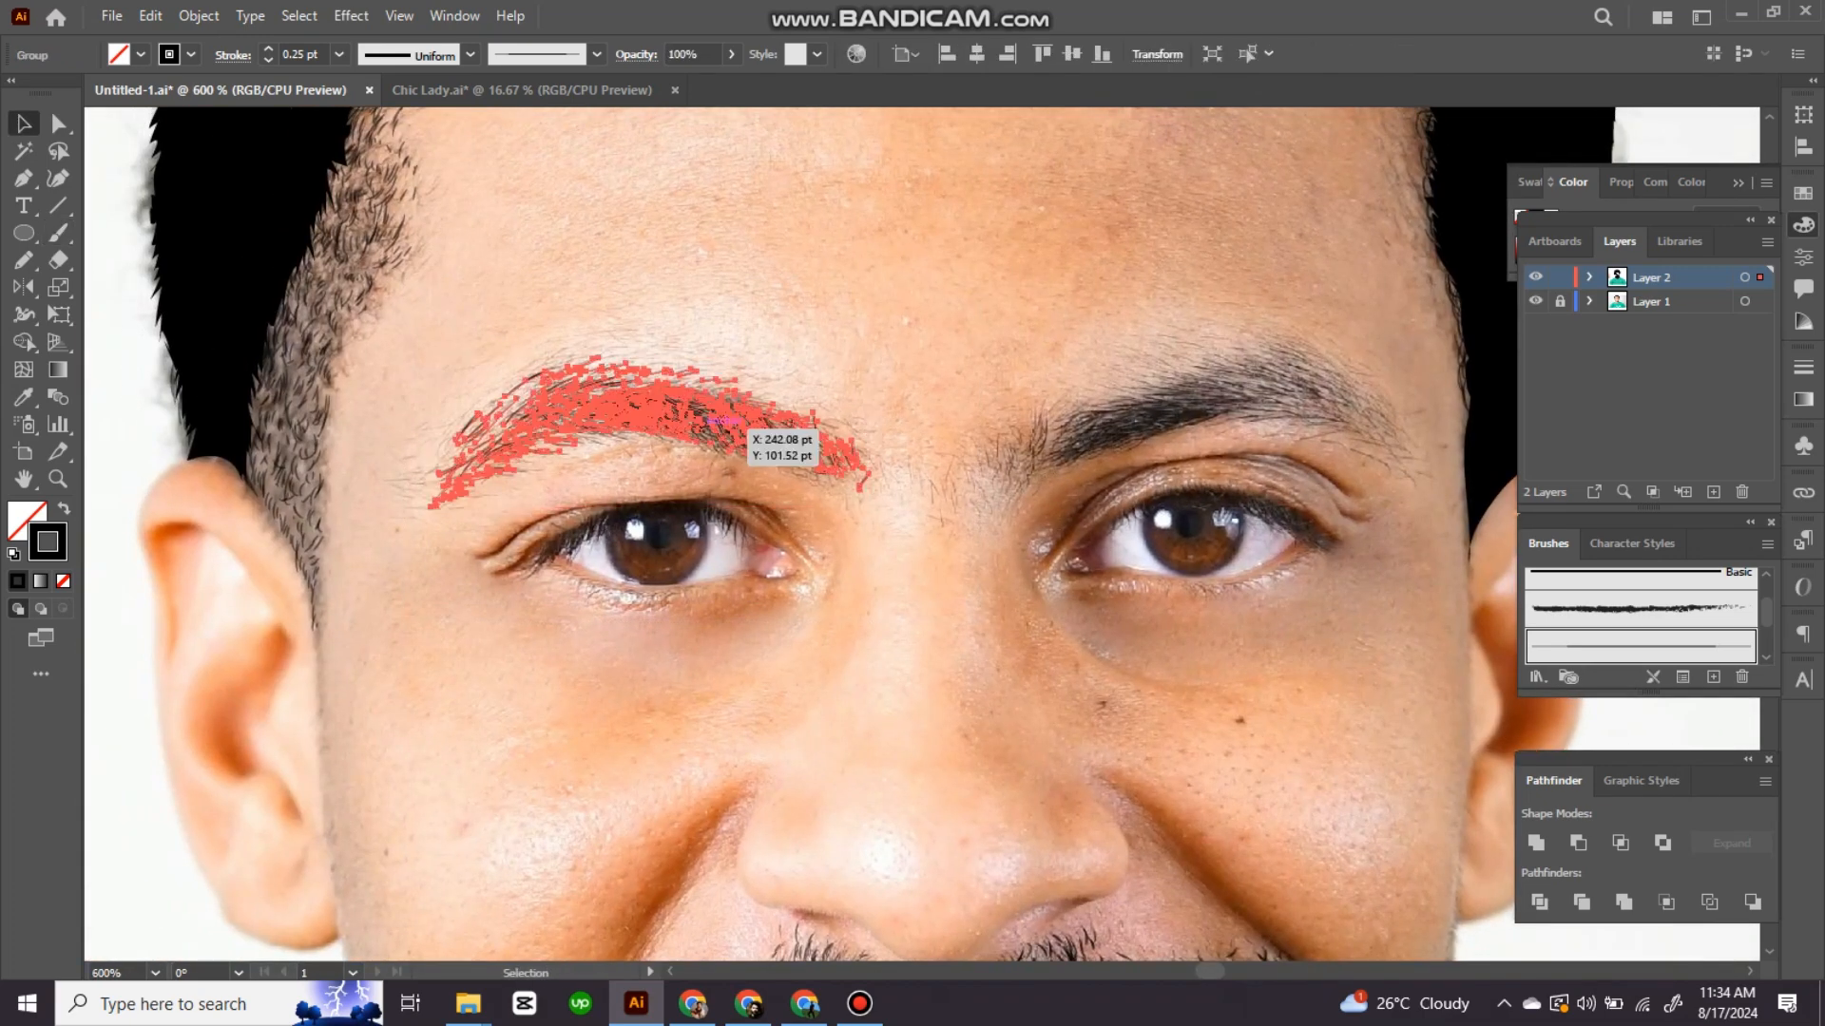
Step: Duplicate the eyebrow group onto the right eyebrow and mirror the copy across a vertical axis
{"action": "mouse_move", "coordinate": [730, 416]}
{"action": "left_mouse_down"}
{"action": "mouse_move", "coordinate": [1295, 381]}
{"action": "mouse_move", "coordinate": [1246, 415]}
{"action": "left_mouse_up"}
{"action": "double_click", "coordinate": [24, 287]}
{"action": "key", "text": "Return"}
{"action": "key", "text": "v"}
{"action": "key", "text": "ctrl+shift+a"}
{"action": "key", "text": "b"}
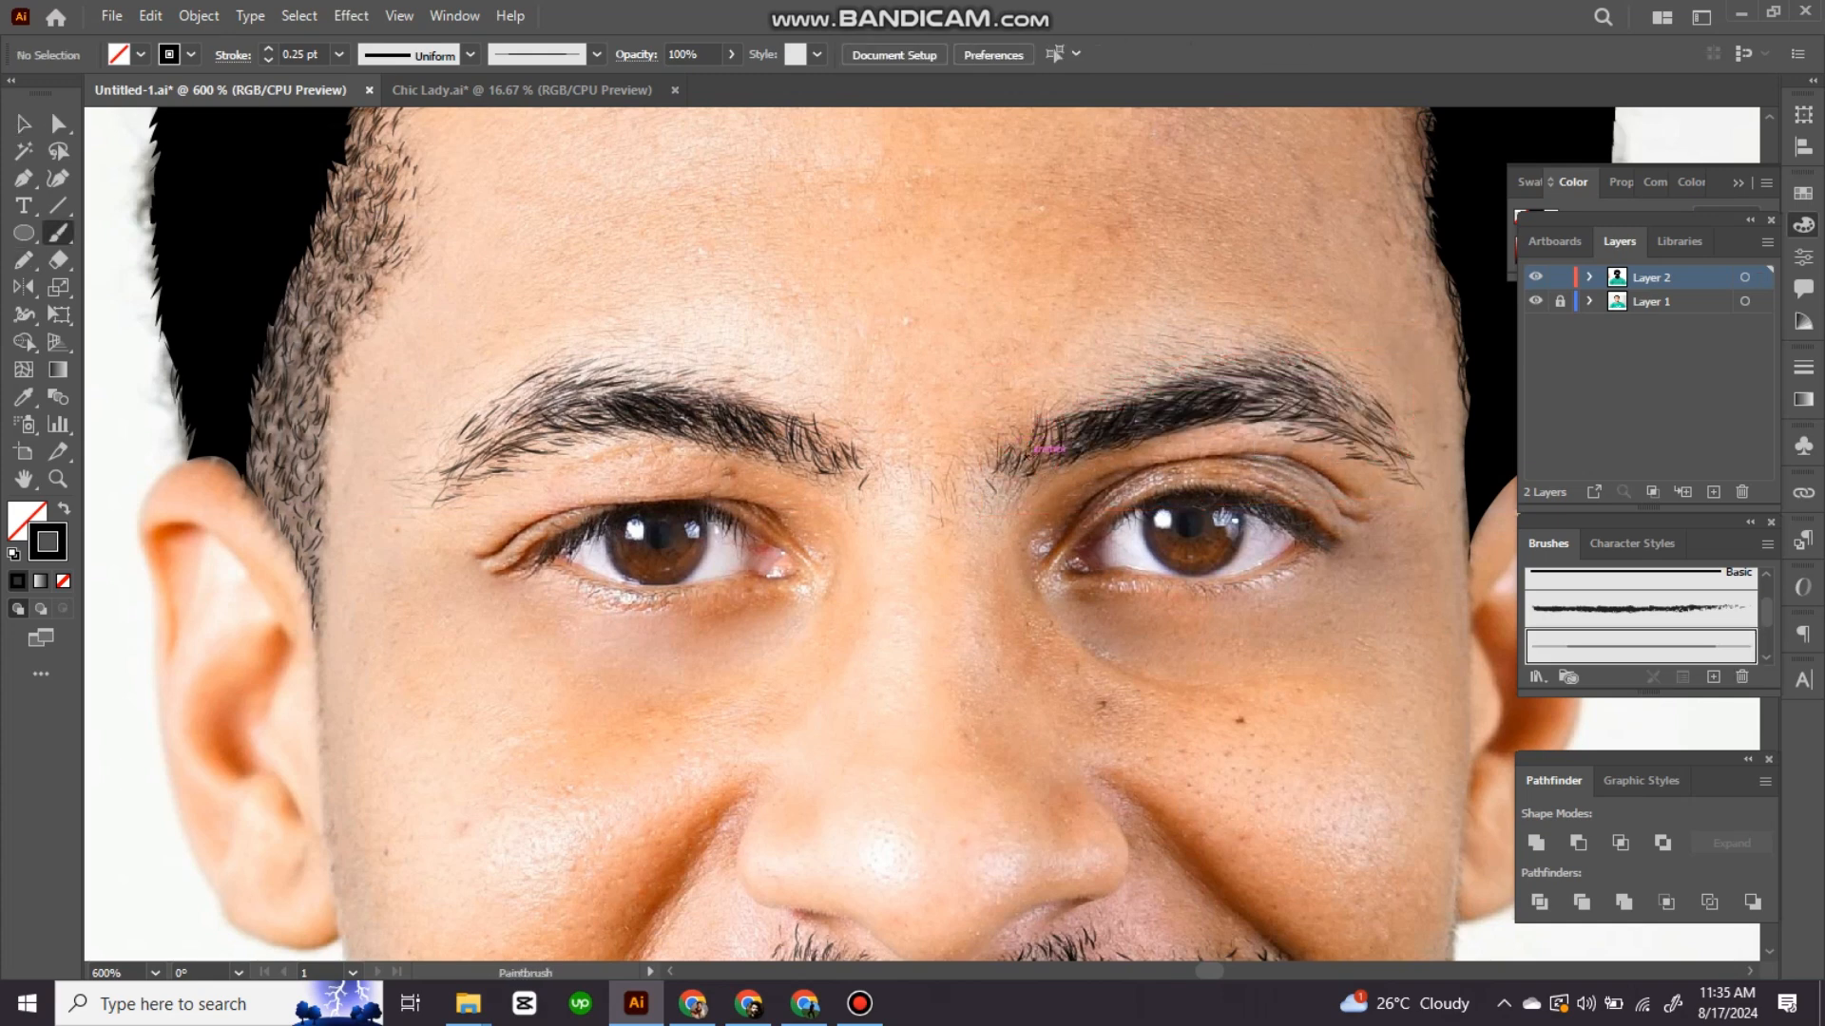
Step: Set the brush opacity to 49% and paint a few extra hairs at the arches of both eyebrows
{"action": "key", "text": "4"}
{"action": "key", "text": "9"}
{"action": "left_click_drag", "start_coordinate": [1280, 349], "coordinate": [1330, 383]}
{"action": "left_click_drag", "start_coordinate": [1297, 342], "coordinate": [1334, 375]}
{"action": "left_click_drag", "start_coordinate": [521, 398], "coordinate": [551, 384]}
Step: Hide the Layer 1 photo to check both eyebrows in the whole portrait and save the document
{"action": "scroll", "coordinate": [395, 608], "scroll_direction": "down", "scroll_amount": 3}
{"action": "left_click", "coordinate": [1536, 301]}
{"action": "scroll", "coordinate": [1055, 556], "scroll_direction": "down", "scroll_amount": 1}
{"action": "left_click_drag", "start_coordinate": [828, 552], "coordinate": [1156, 485]}
{"action": "key", "text": "a"}
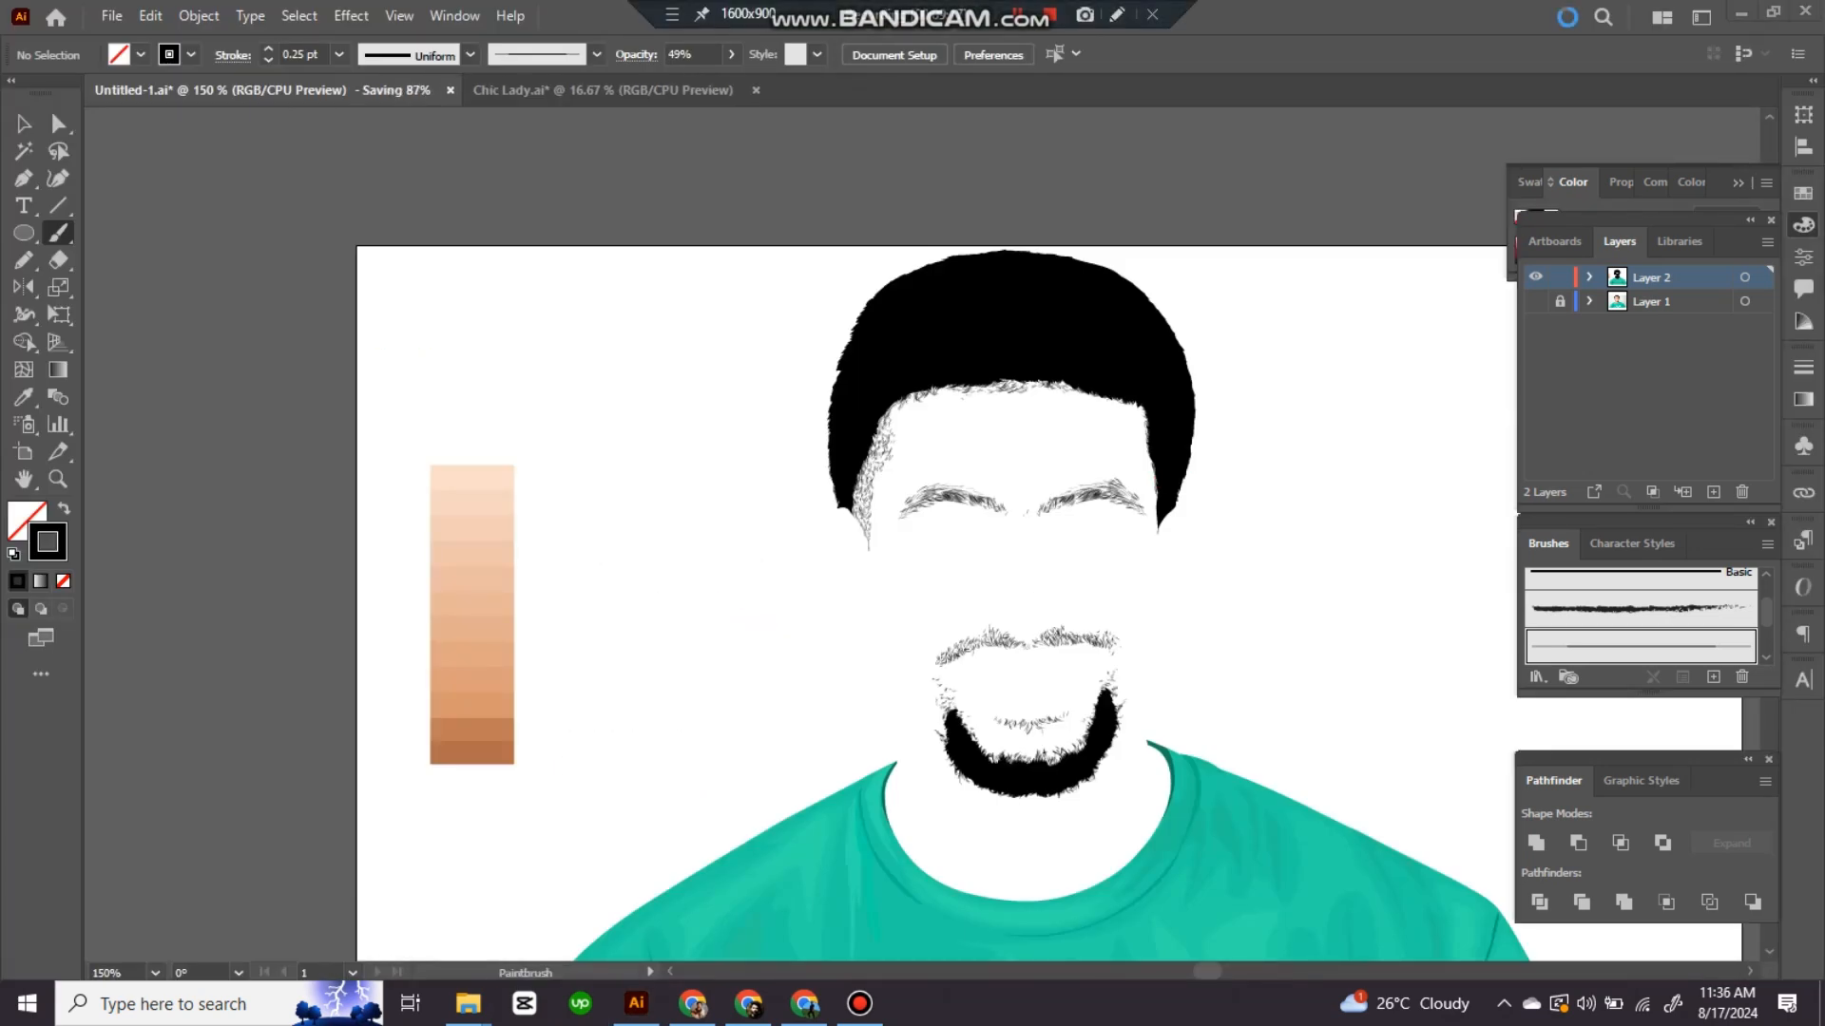
Step: Lock Layer 2 and add a new layer directly above the Layer 1 photo
{"action": "scroll", "coordinate": [1451, 773], "scroll_direction": "up", "scroll_amount": 1}
{"action": "left_click", "coordinate": [1560, 278]}
{"action": "left_click", "coordinate": [1653, 301]}
{"action": "left_click", "coordinate": [1714, 493]}
Step: Show the photo and start a Pen outline of the skin up the neck's left side and the left ear's lower edge
{"action": "scroll", "coordinate": [582, 941], "scroll_direction": "up", "scroll_amount": 1}
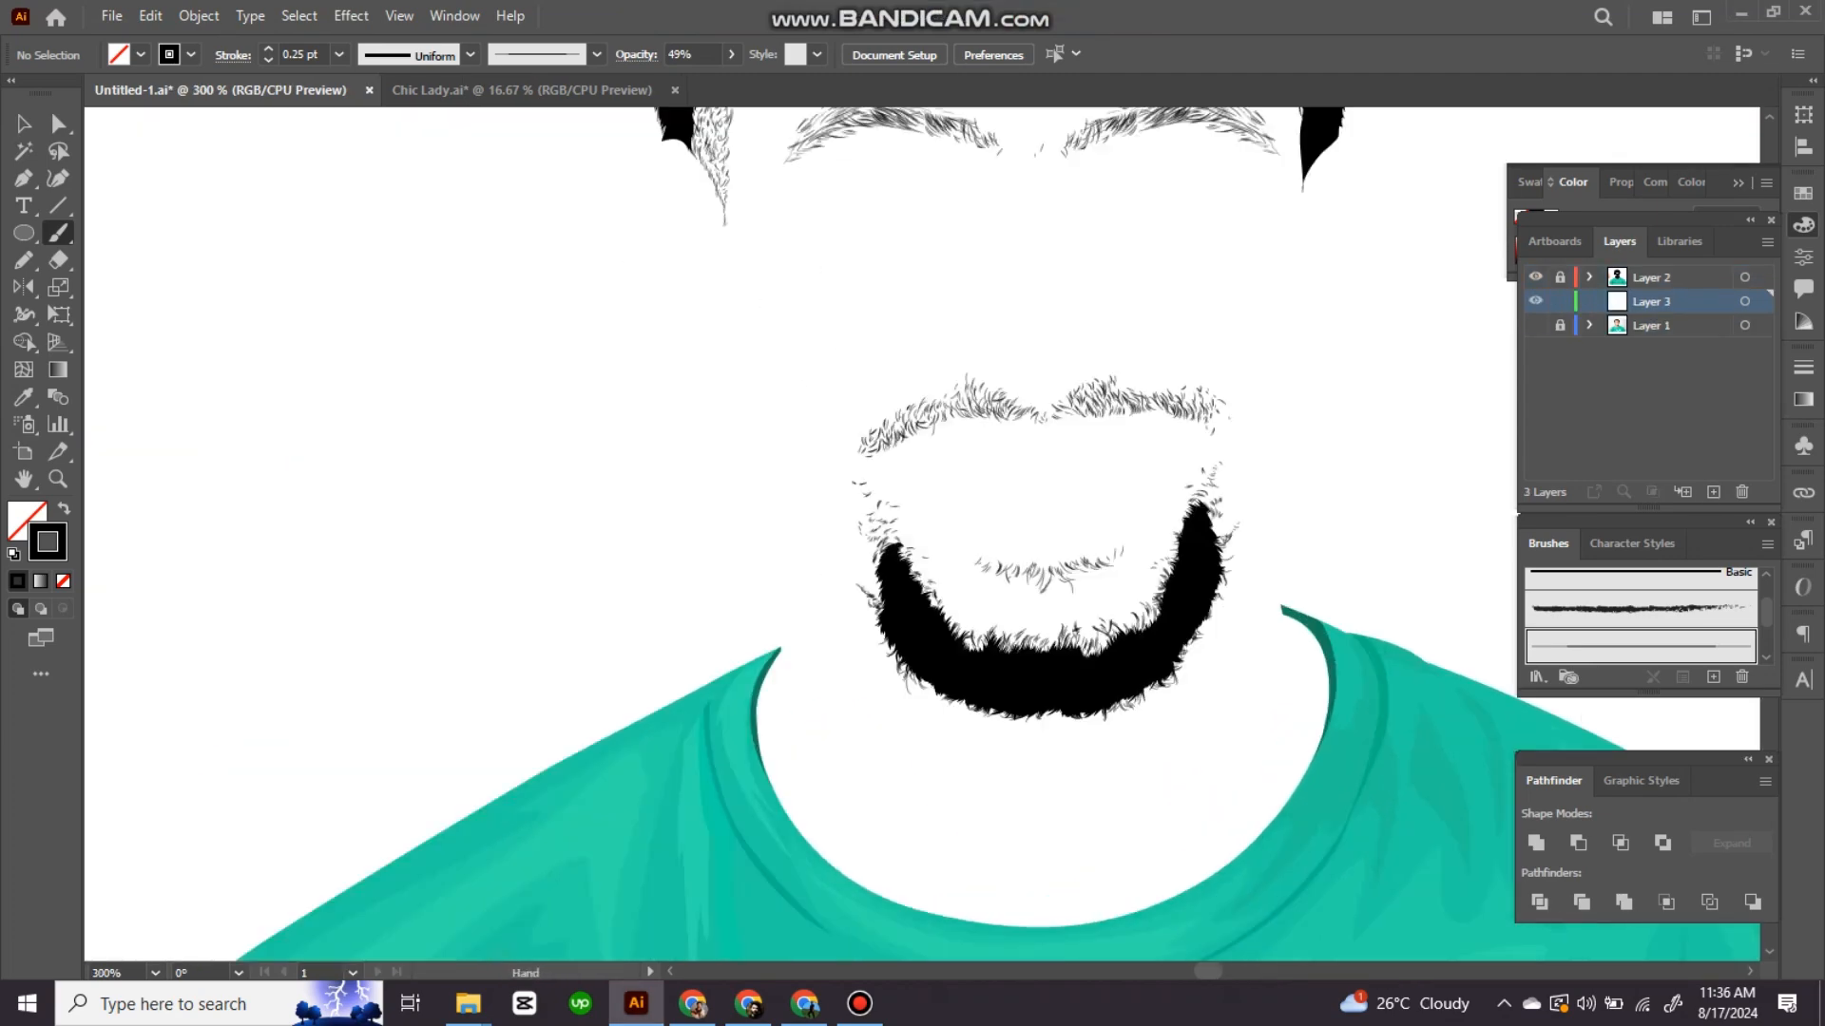
{"action": "left_click", "coordinate": [1535, 325]}
{"action": "scroll", "coordinate": [480, 787], "scroll_direction": "up", "scroll_amount": 2}
{"action": "left_click_drag", "start_coordinate": [1068, 517], "coordinate": [1169, 574]}
{"action": "key", "text": "p"}
{"action": "left_click", "coordinate": [1169, 574]}
{"action": "scroll", "coordinate": [1321, 152], "scroll_direction": "up", "scroll_amount": 2}
{"action": "left_click", "coordinate": [989, 488]}
{"action": "left_click_drag", "start_coordinate": [990, 488], "coordinate": [1226, 989]}
{"action": "left_click_drag", "start_coordinate": [1061, 514], "coordinate": [1155, 587]}
{"action": "left_click", "coordinate": [1062, 514]}
{"action": "left_click_drag", "start_coordinate": [1071, 613], "coordinate": [1010, 607]}
{"action": "left_click_drag", "start_coordinate": [913, 510], "coordinate": [899, 475]}
{"action": "left_click_drag", "start_coordinate": [898, 314], "coordinate": [1041, 815]}
{"action": "left_click_drag", "start_coordinate": [926, 658], "coordinate": [918, 519]}
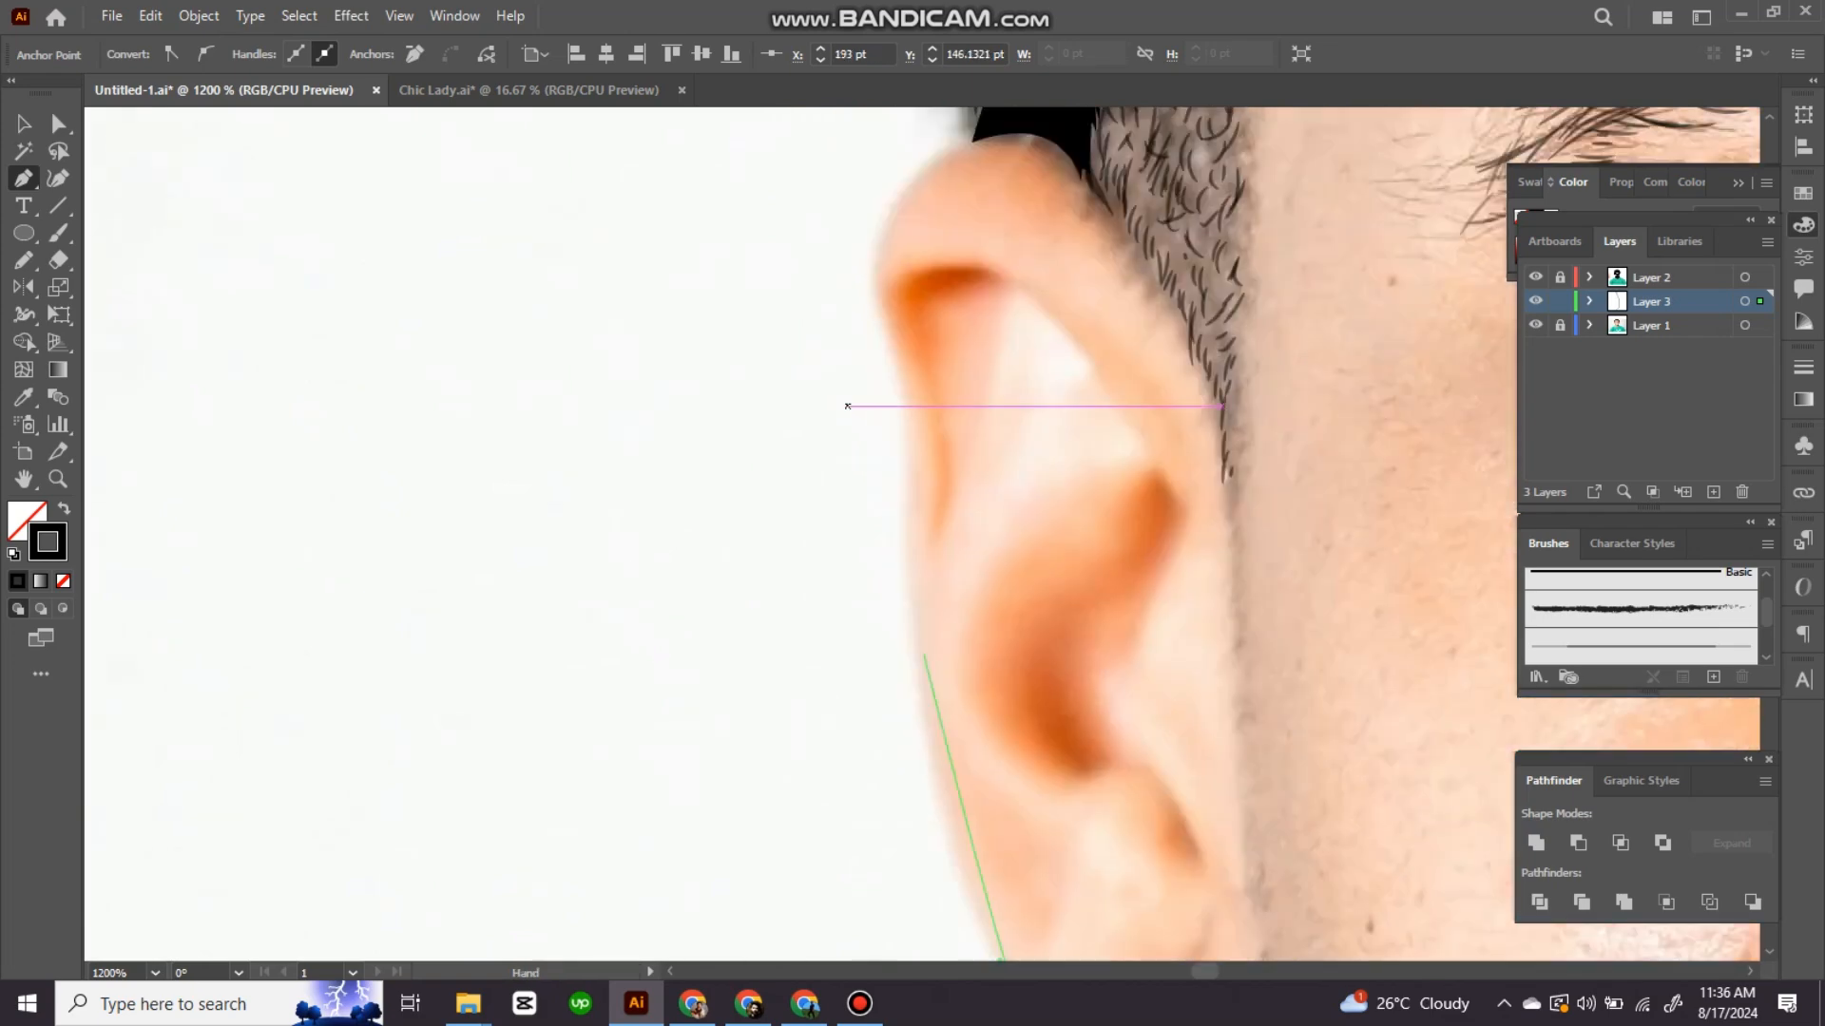
Step: Continue the skin outline up the left ear's outer edge and over its top into the hair
{"action": "left_click_drag", "start_coordinate": [846, 403], "coordinate": [884, 446]}
{"action": "left_click_drag", "start_coordinate": [904, 314], "coordinate": [1147, 223]}
{"action": "key", "text": "ctrl+z"}
{"action": "left_click_drag", "start_coordinate": [1269, 494], "coordinate": [1099, 874]}
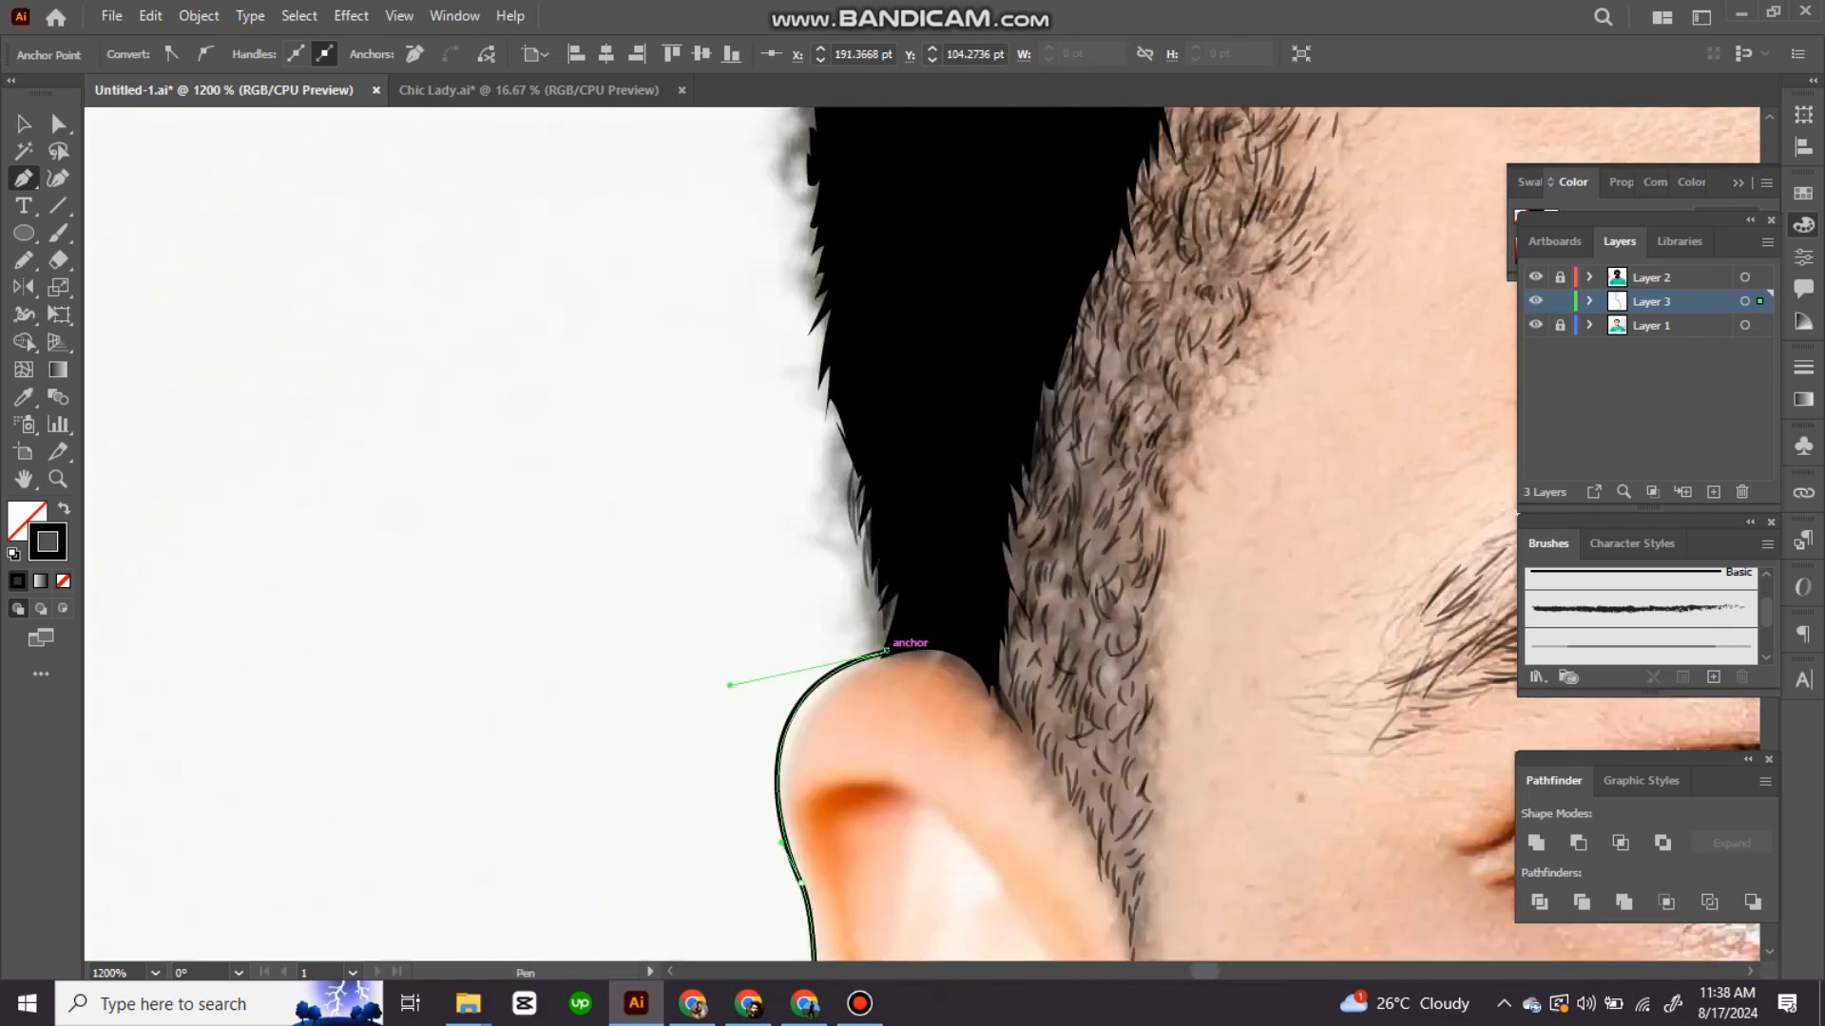
{"action": "left_click_drag", "start_coordinate": [1046, 381], "coordinate": [985, 706]}
Step: Carry the skin outline across beneath the hair and around the outer edge of the right ear
{"action": "scroll", "coordinate": [985, 706], "scroll_direction": "down", "scroll_amount": 2}
{"action": "left_click_drag", "start_coordinate": [1118, 472], "coordinate": [1183, 618]}
{"action": "scroll", "coordinate": [1183, 617], "scroll_direction": "up", "scroll_amount": 2}
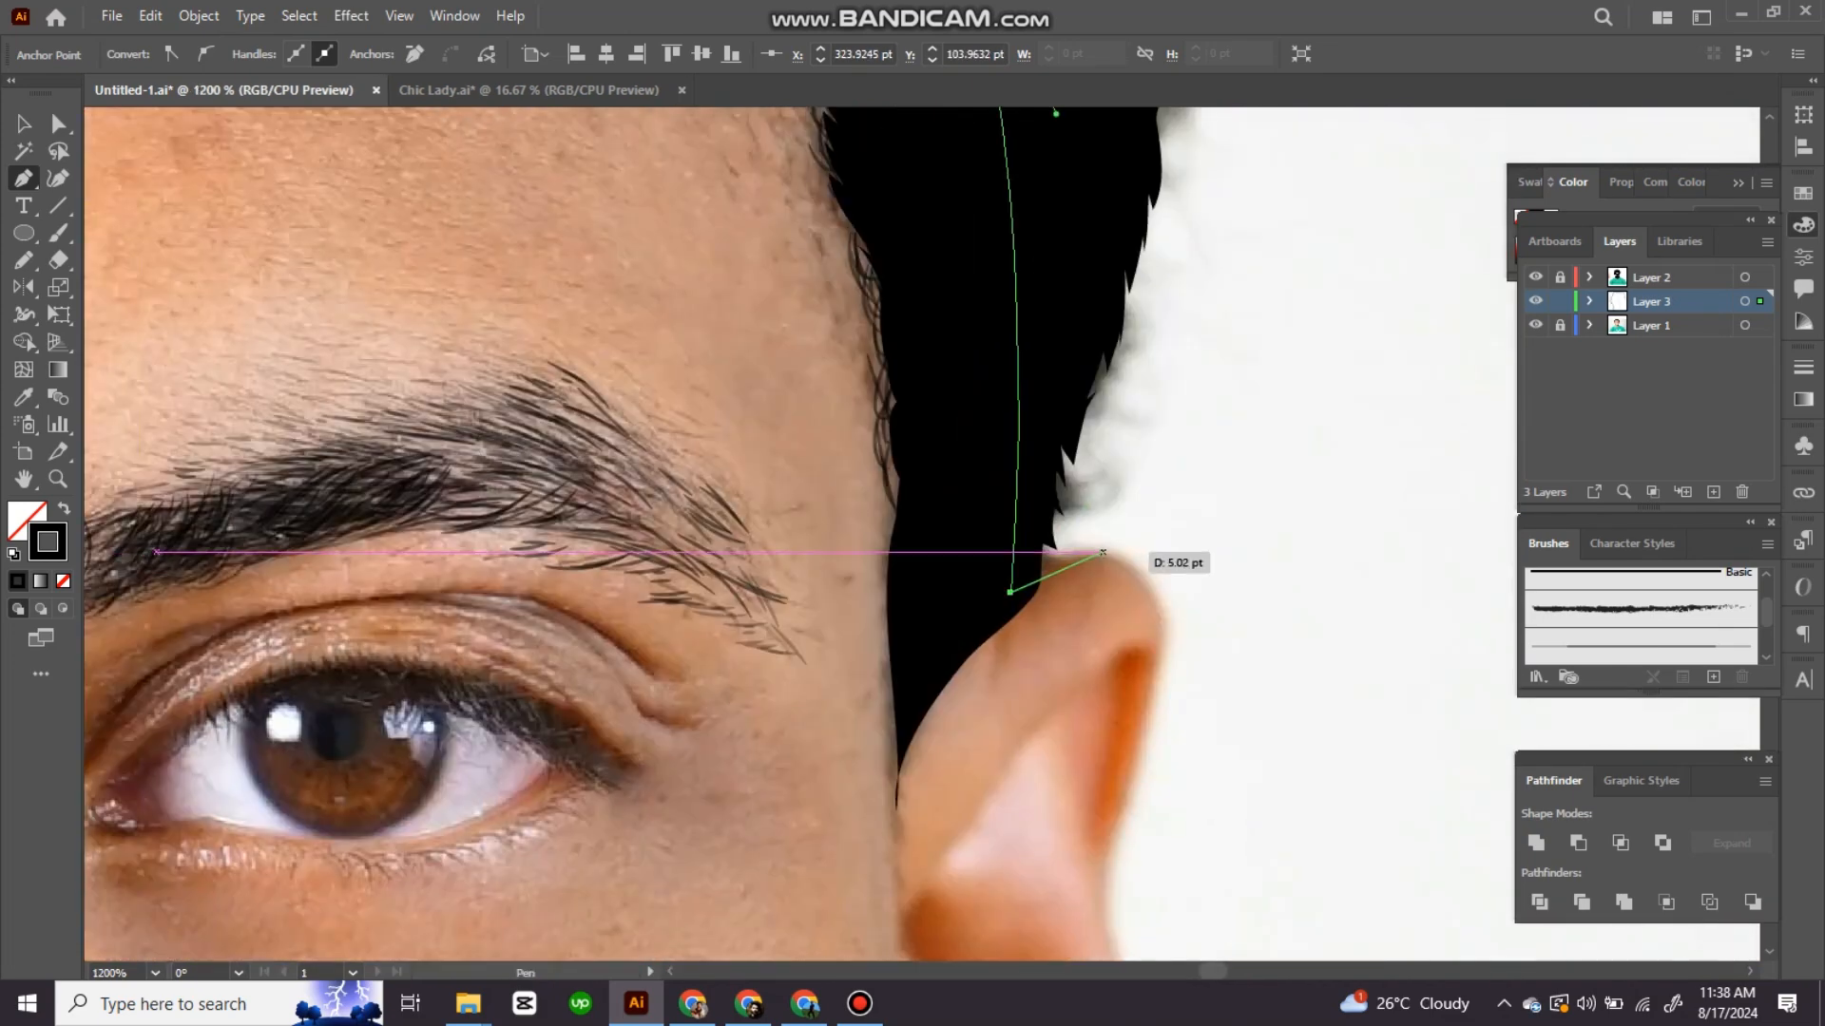
{"action": "scroll", "coordinate": [1140, 570], "scroll_direction": "down", "scroll_amount": 10}
{"action": "left_click_drag", "start_coordinate": [1081, 655], "coordinate": [1027, 698]}
{"action": "scroll", "coordinate": [1028, 697], "scroll_direction": "down", "scroll_amount": 2}
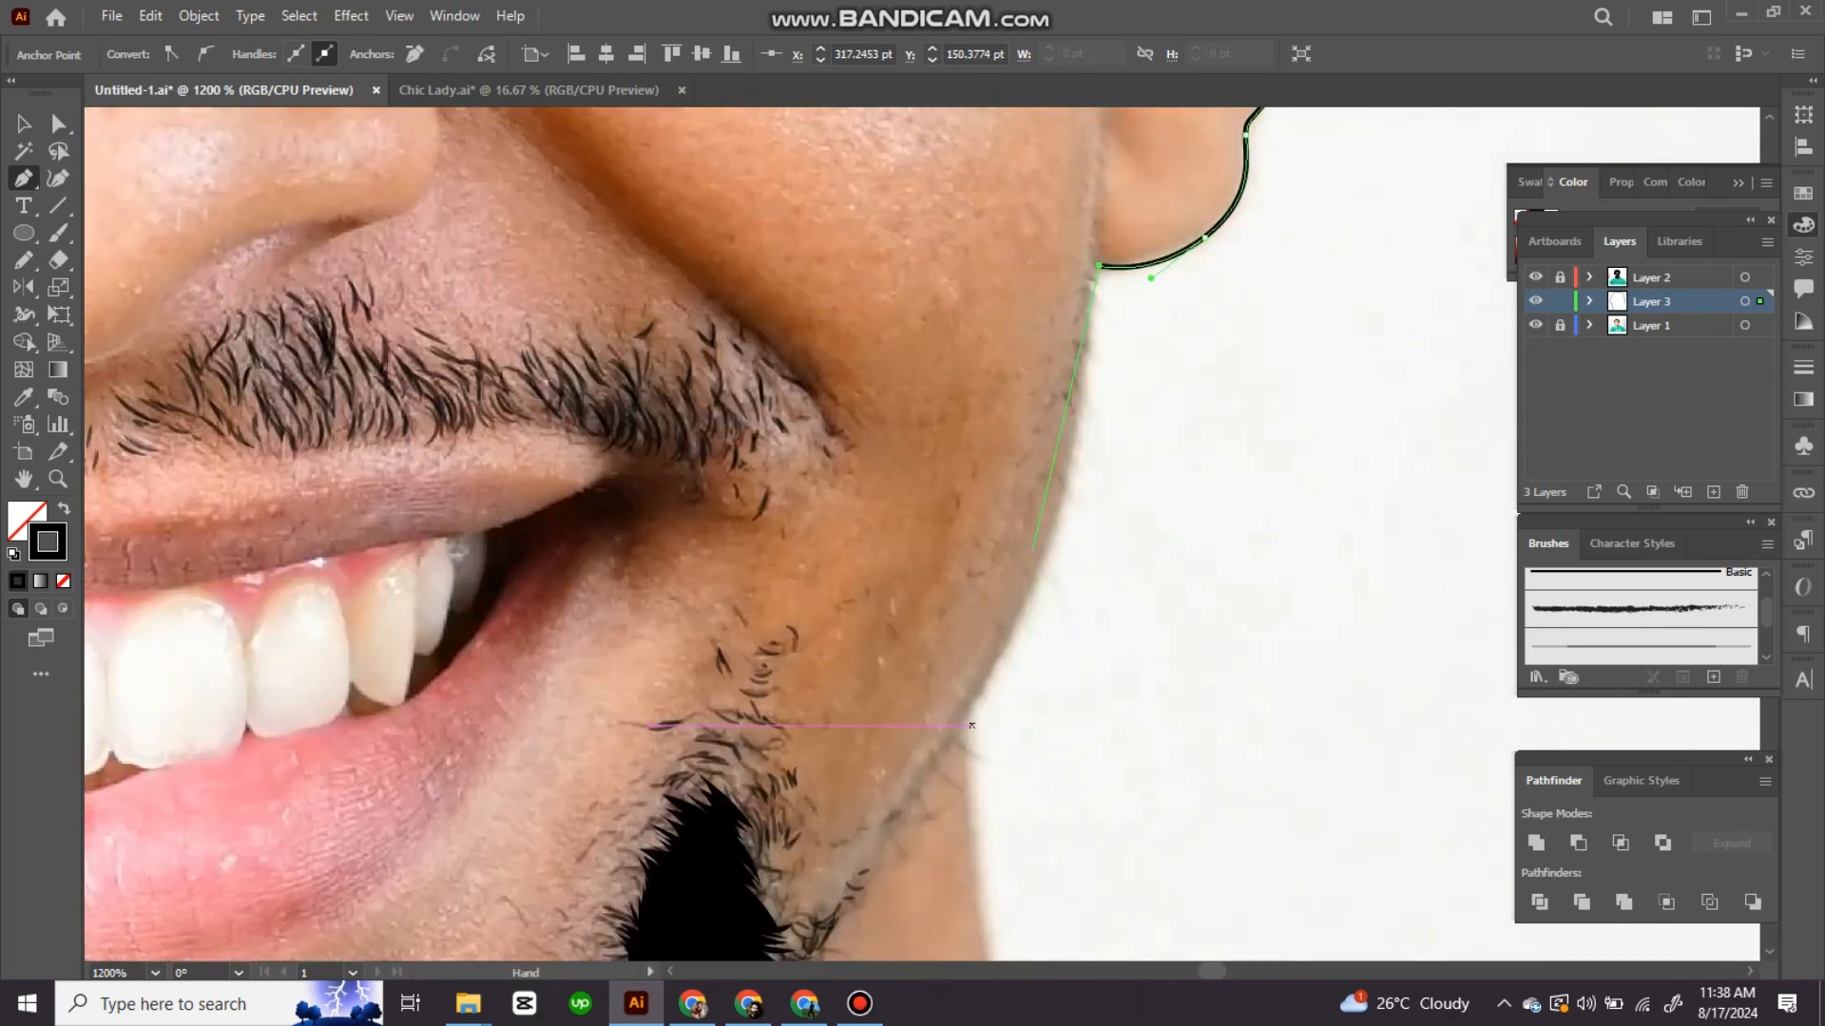
Step: Run the outline down the right jaw and neck, close it beneath the collar, and fill it with light peach from the palette
{"action": "left_click_drag", "start_coordinate": [1207, 380], "coordinate": [1202, 408]}
{"action": "scroll", "coordinate": [1093, 618], "scroll_direction": "down", "scroll_amount": 5}
{"action": "left_click_drag", "start_coordinate": [1044, 627], "coordinate": [1079, 665]}
{"action": "scroll", "coordinate": [1079, 665], "scroll_direction": "down", "scroll_amount": 2}
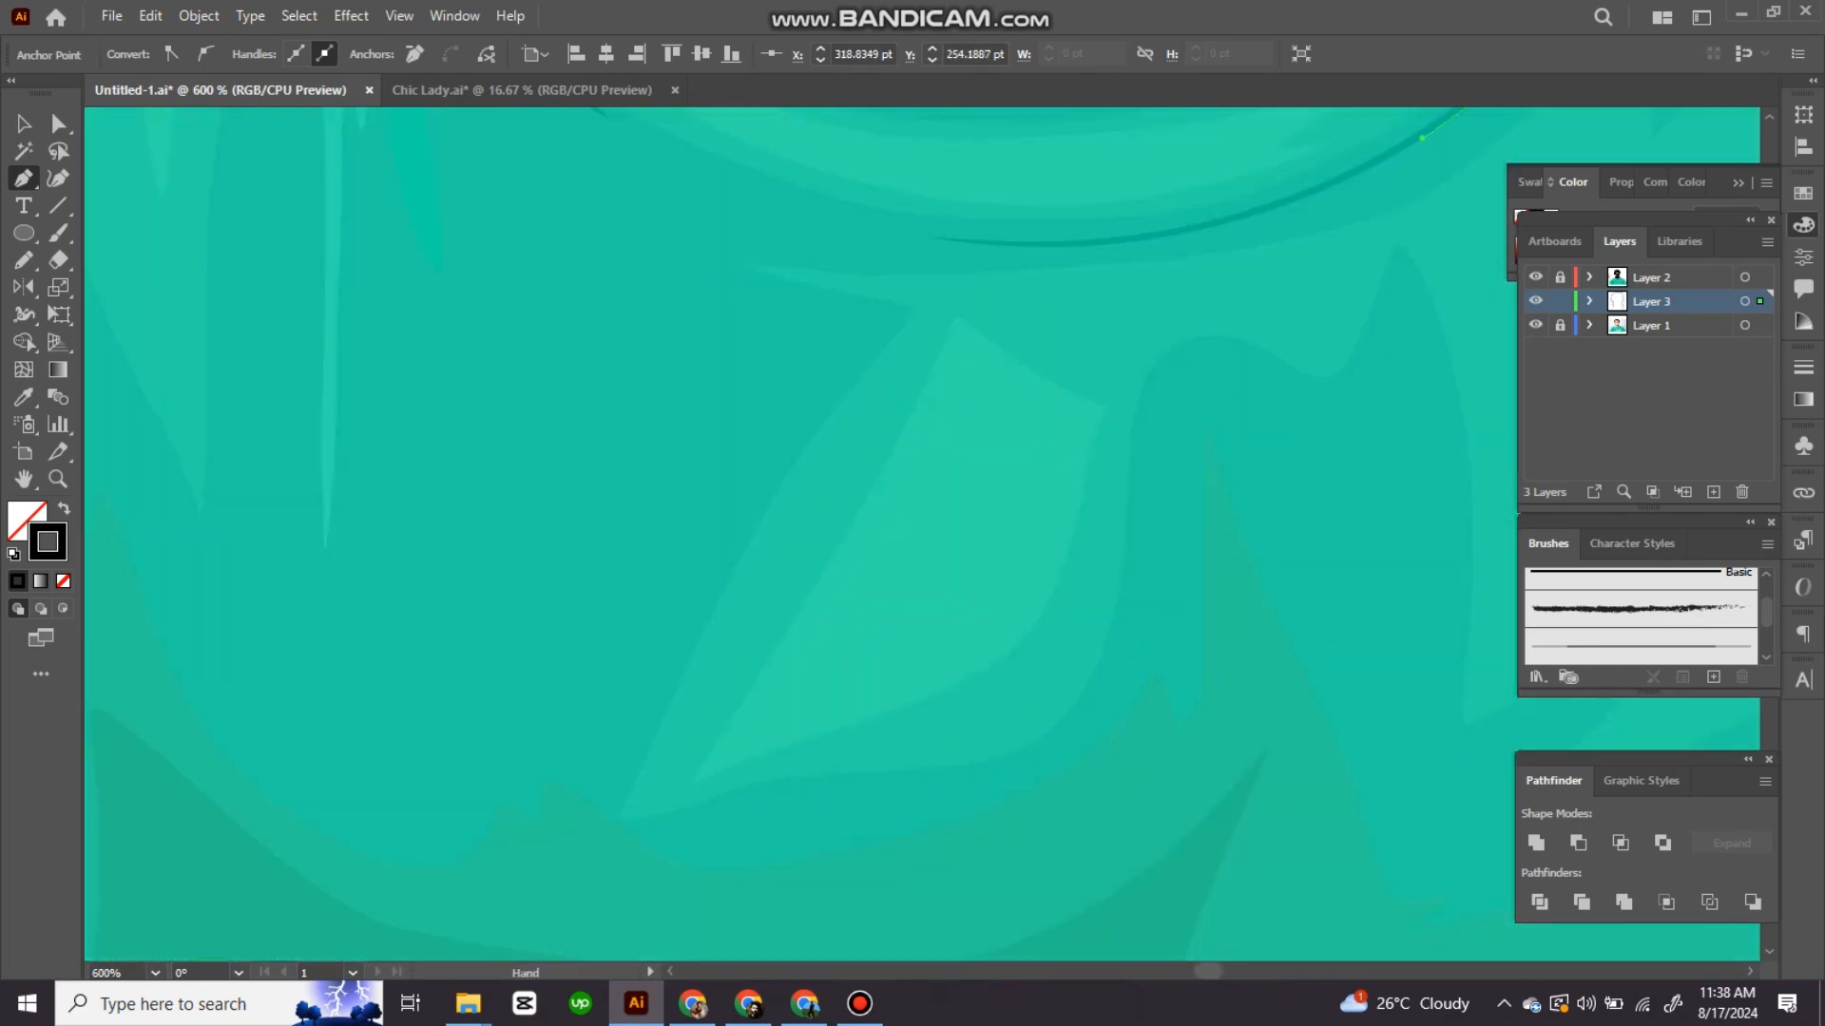
{"action": "left_click_drag", "start_coordinate": [953, 705], "coordinate": [1045, 855]}
{"action": "left_click", "coordinate": [557, 329]}
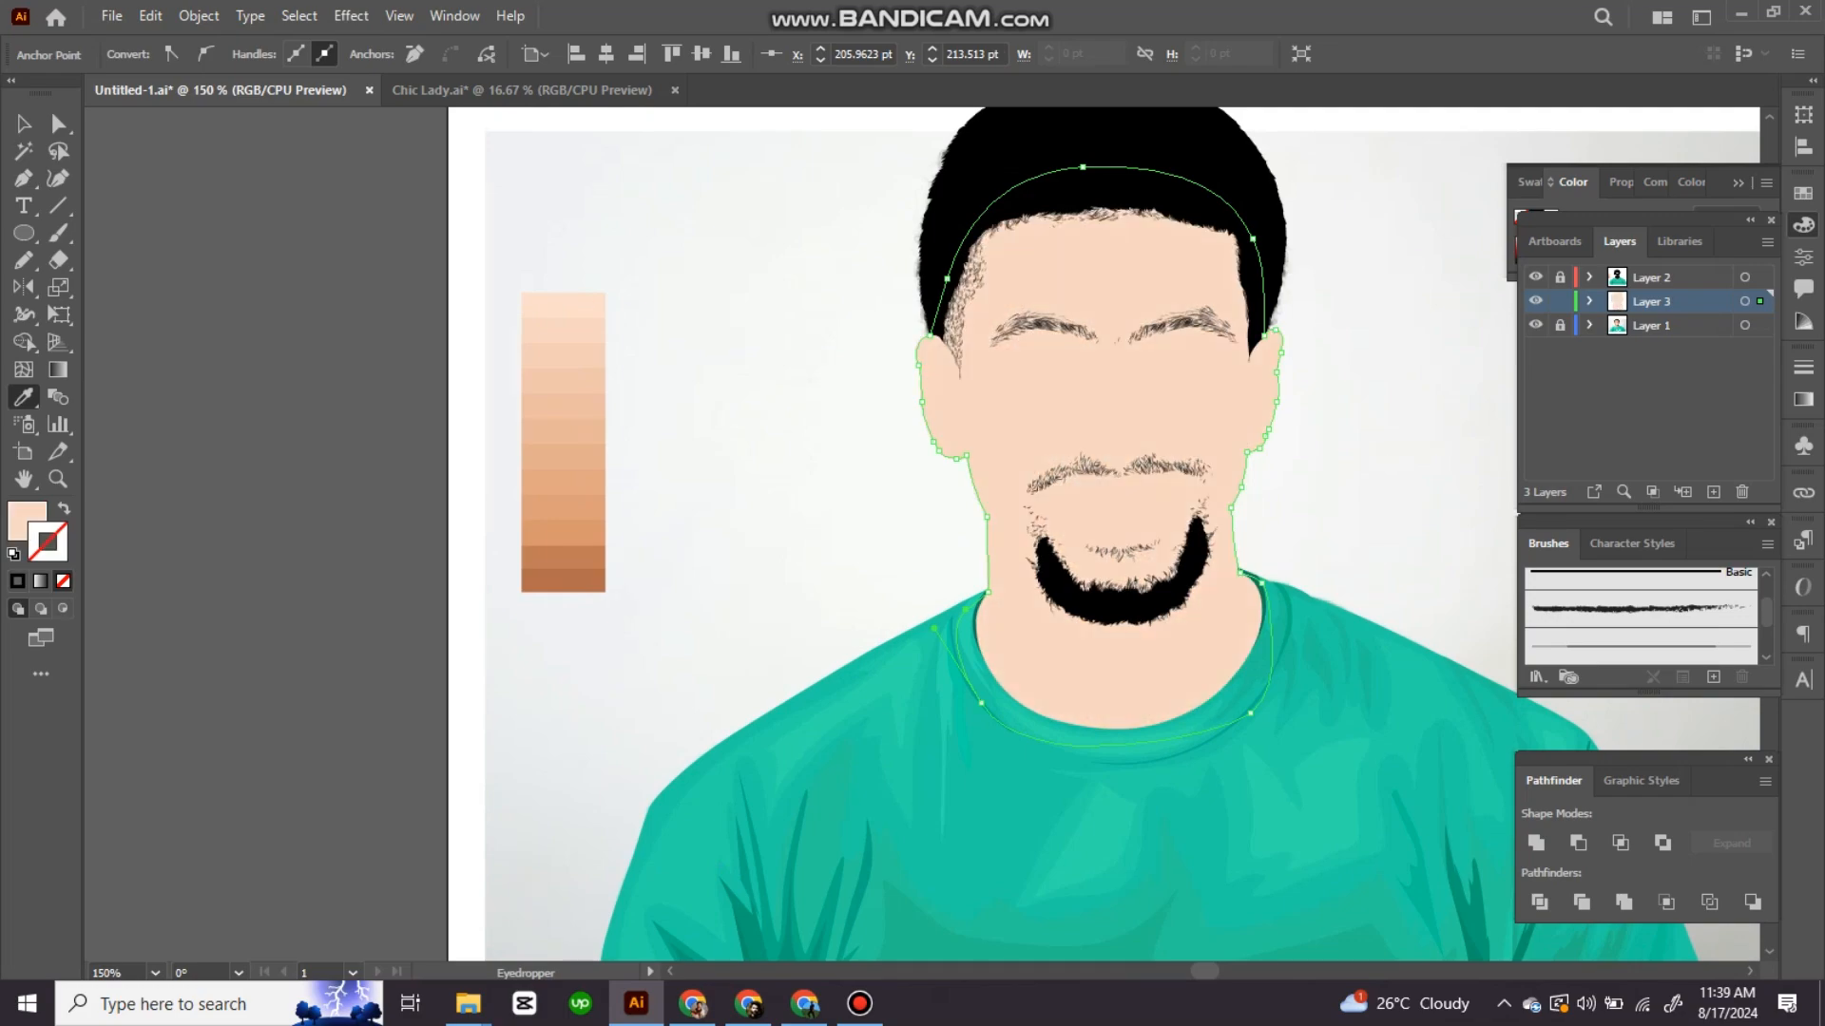
Step: Deselect the skin shape, lock and hide its layer, and make Layer 2 unlocked and active
{"action": "key", "text": "ctrl+shift+a"}
{"action": "left_click_drag", "start_coordinate": [1093, 427], "coordinate": [959, 524], "text": "space"}
{"action": "left_click", "coordinate": [1535, 301]}
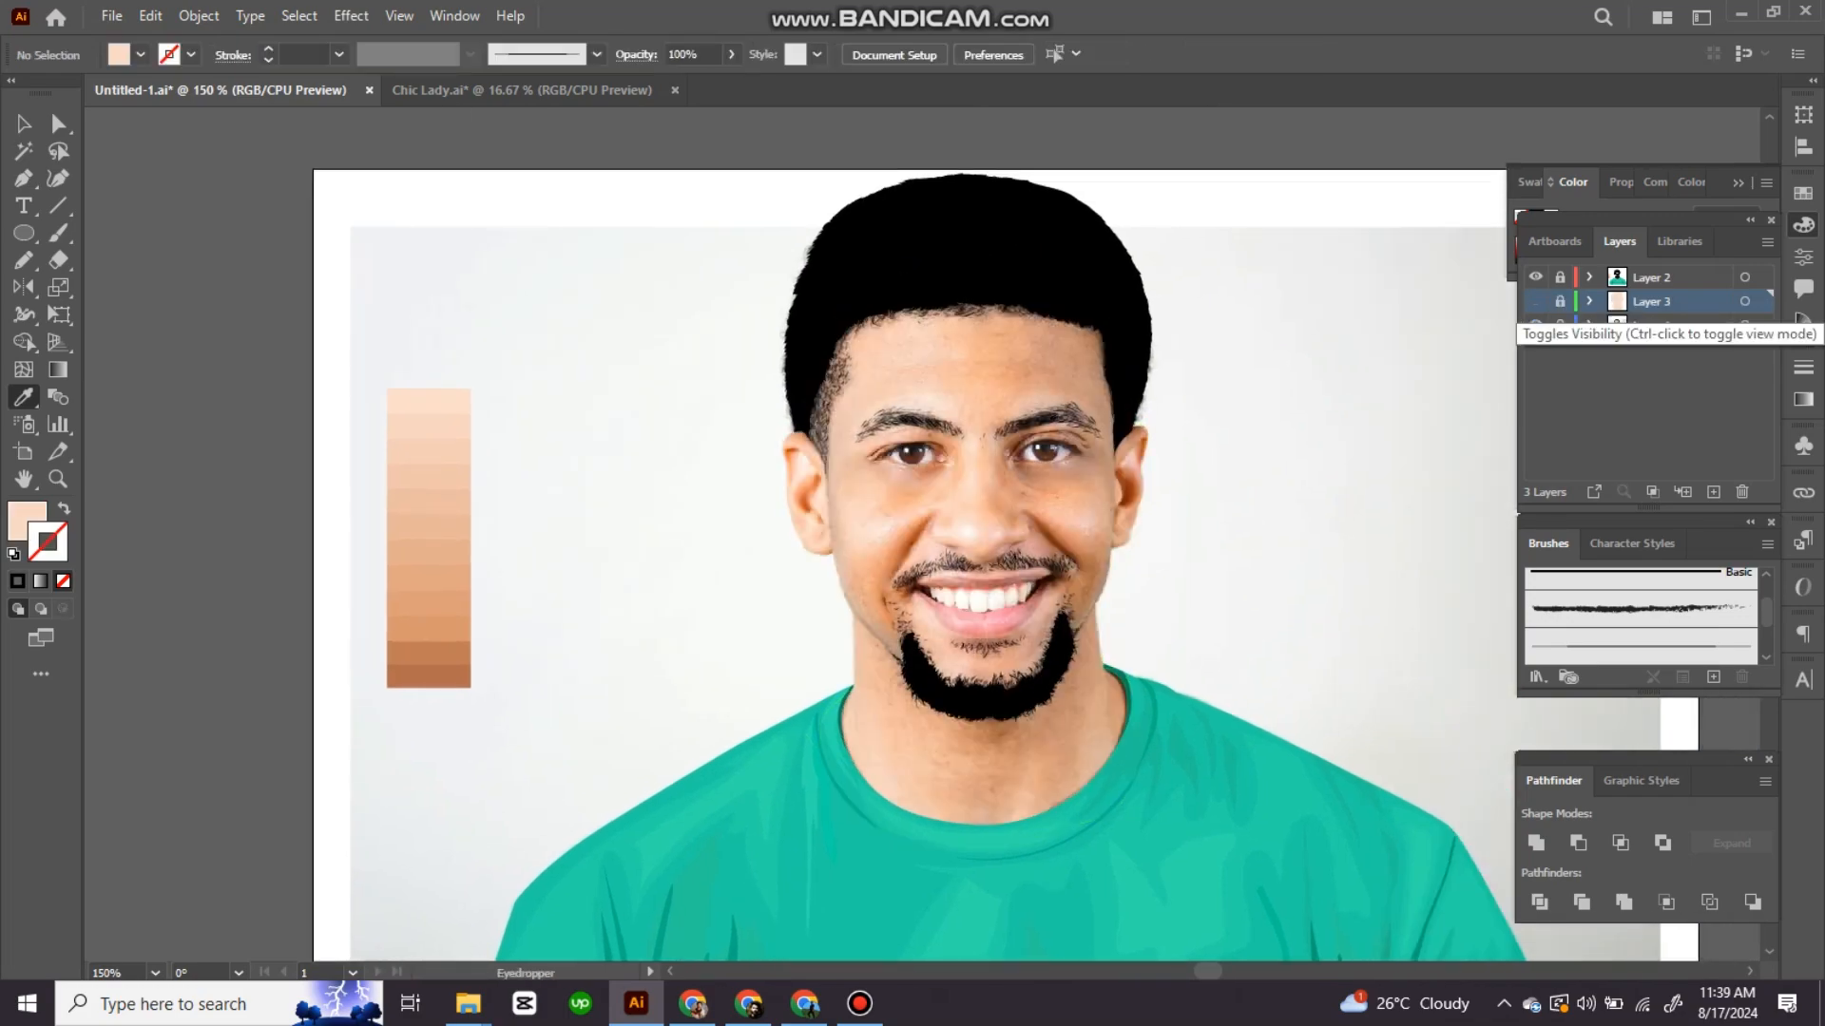
{"action": "left_click", "coordinate": [1673, 277]}
Step: Start a Pen outline of the dark gap at the mouth's left corner, following the lower lip to the teeth
{"action": "scroll", "coordinate": [1040, 425], "scroll_direction": "up", "scroll_amount": 6}
{"action": "left_click_drag", "start_coordinate": [1236, 589], "coordinate": [1198, 393]}
{"action": "left_click_drag", "start_coordinate": [1140, 894], "coordinate": [760, 142]}
{"action": "scroll", "coordinate": [951, 532], "scroll_direction": "up", "scroll_amount": 1}
{"action": "key", "text": "p"}
{"action": "scroll", "coordinate": [1010, 565], "scroll_direction": "up", "scroll_amount": 1}
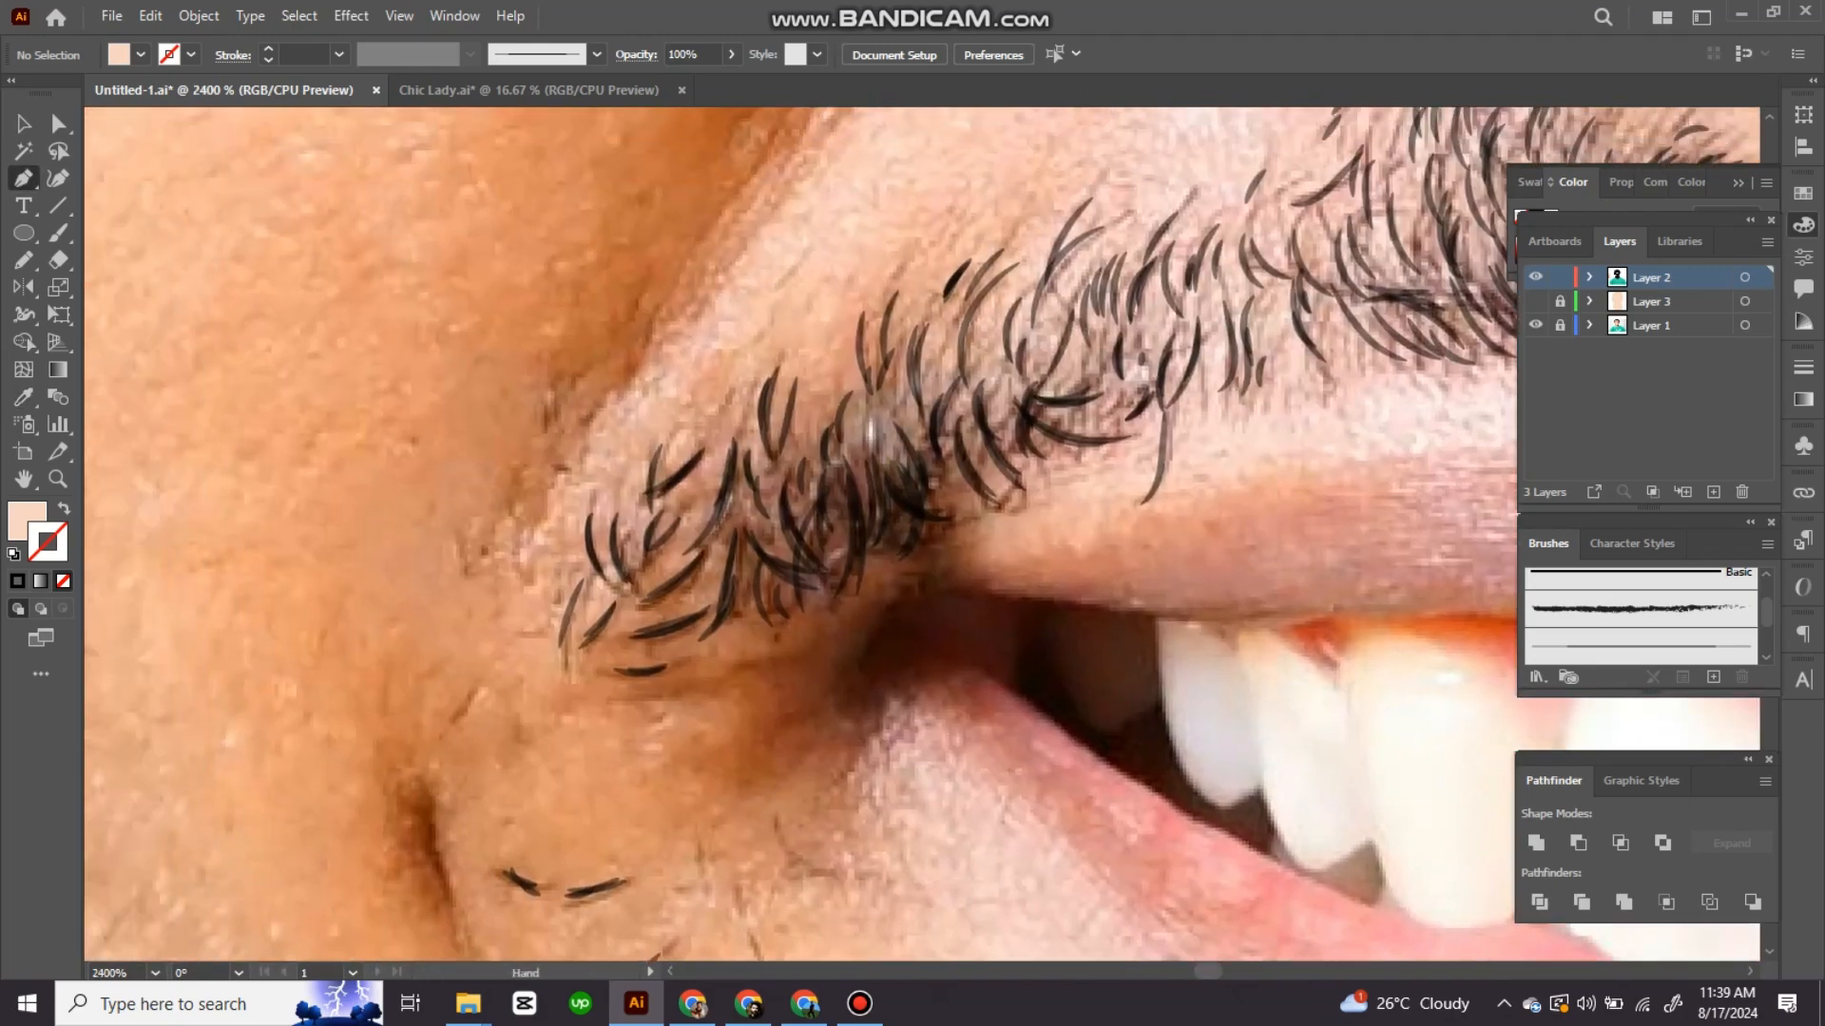
{"action": "left_click_drag", "start_coordinate": [971, 673], "coordinate": [997, 679]}
{"action": "left_click_drag", "start_coordinate": [1179, 817], "coordinate": [1174, 722]}
{"action": "scroll", "coordinate": [1247, 559], "scroll_direction": "up", "scroll_amount": 1}
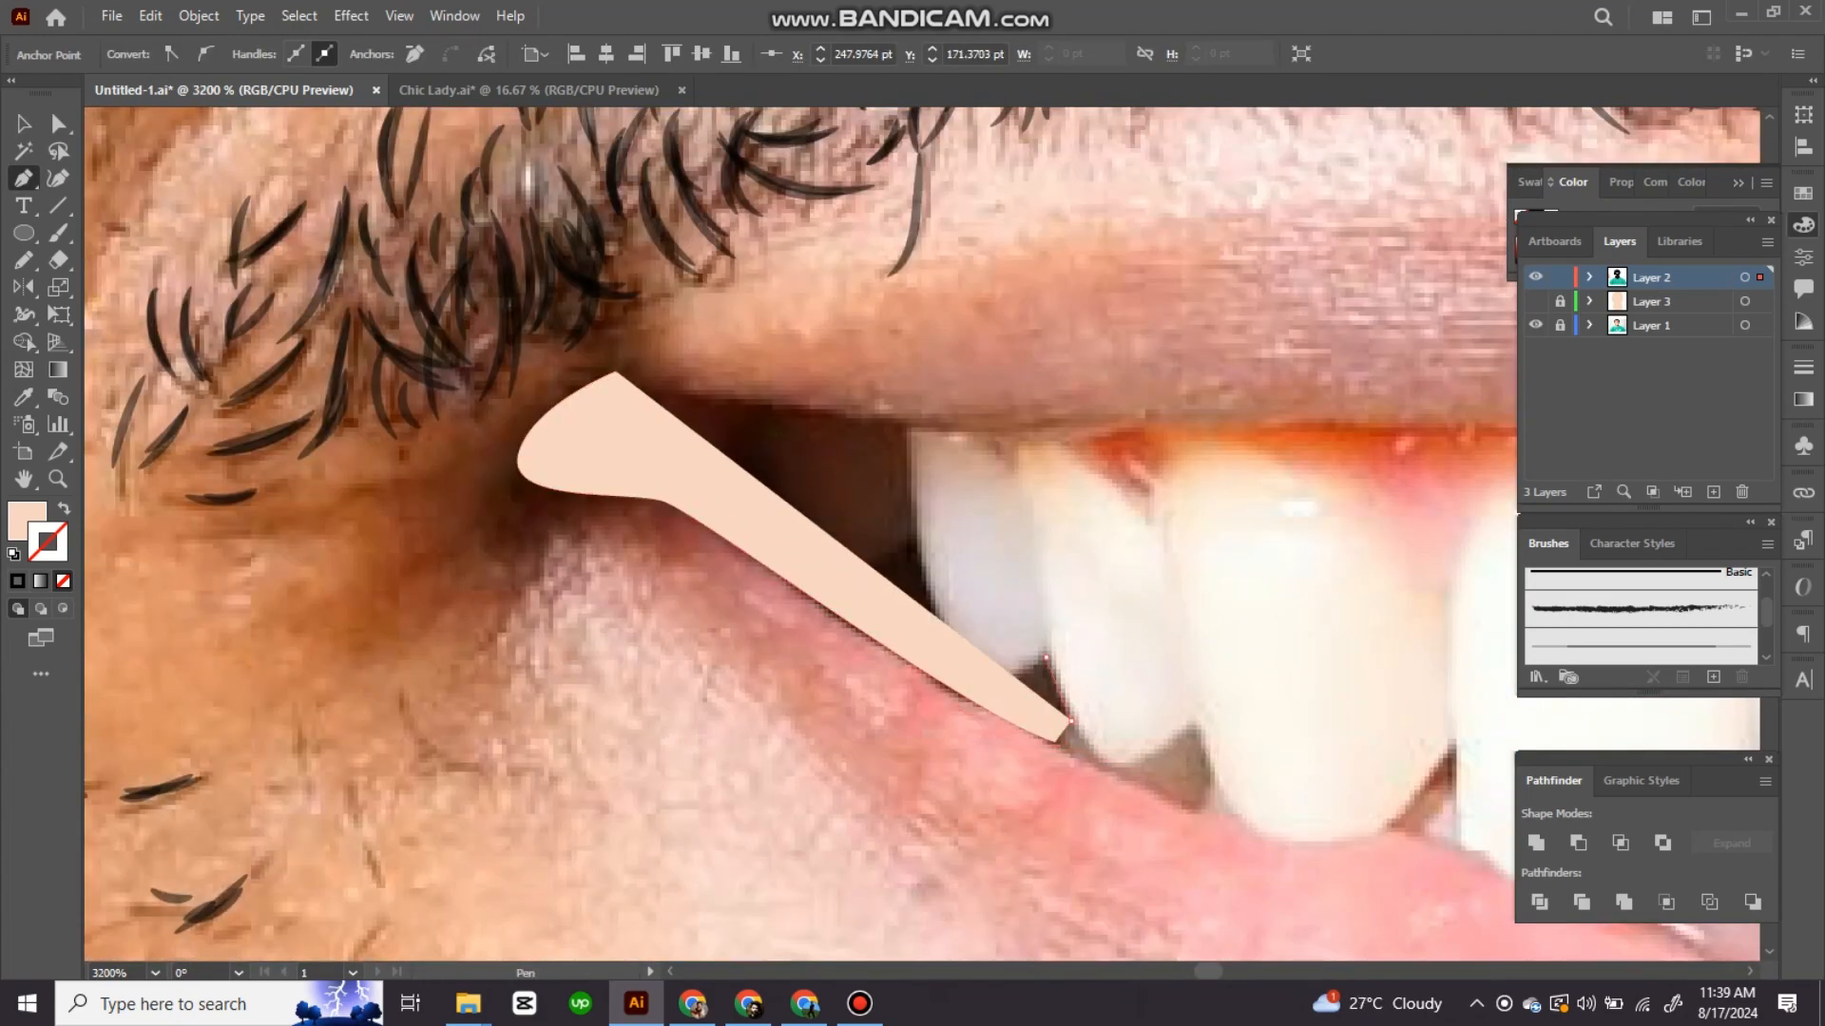
Step: Close the left mouth gap along the teeth and upper lip and fill it with dark brown sampled from the photo
{"action": "left_click_drag", "start_coordinate": [984, 670], "coordinate": [953, 658]}
{"action": "mouse_move", "coordinate": [912, 421]}
{"action": "left_mouse_down"}
{"action": "mouse_move", "coordinate": [910, 324]}
{"action": "mouse_move", "coordinate": [1205, 490]}
{"action": "left_mouse_up"}
{"action": "left_click", "coordinate": [913, 422]}
{"action": "left_click_drag", "start_coordinate": [908, 434], "coordinate": [864, 421]}
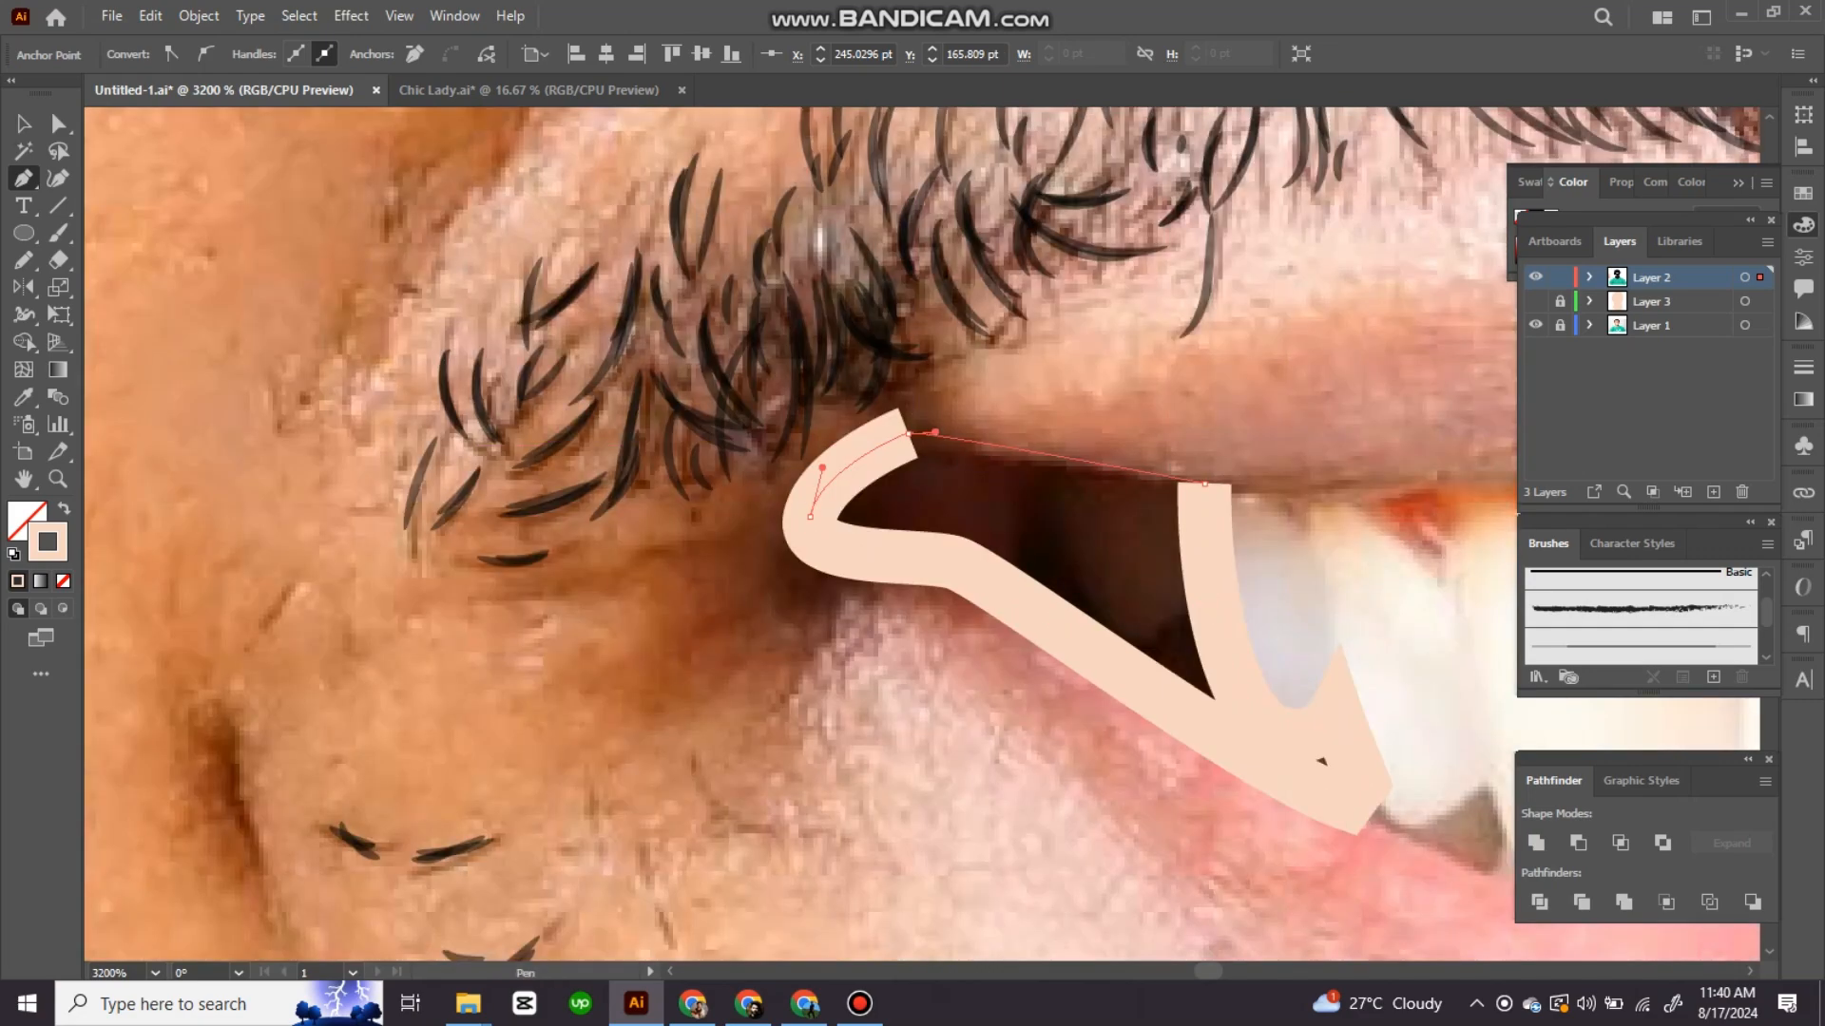
{"action": "key", "text": "i"}
{"action": "left_click", "coordinate": [1065, 518]}
{"action": "left_click", "coordinate": [64, 510]}
Step: Outline the dark gap at the mouth's right corner with the Pen along the upper lip and the teeth edges
{"action": "left_click_drag", "start_coordinate": [1378, 685], "coordinate": [238, 419]}
{"action": "left_click_drag", "start_coordinate": [1330, 314], "coordinate": [404, 694]}
{"action": "key", "text": "p"}
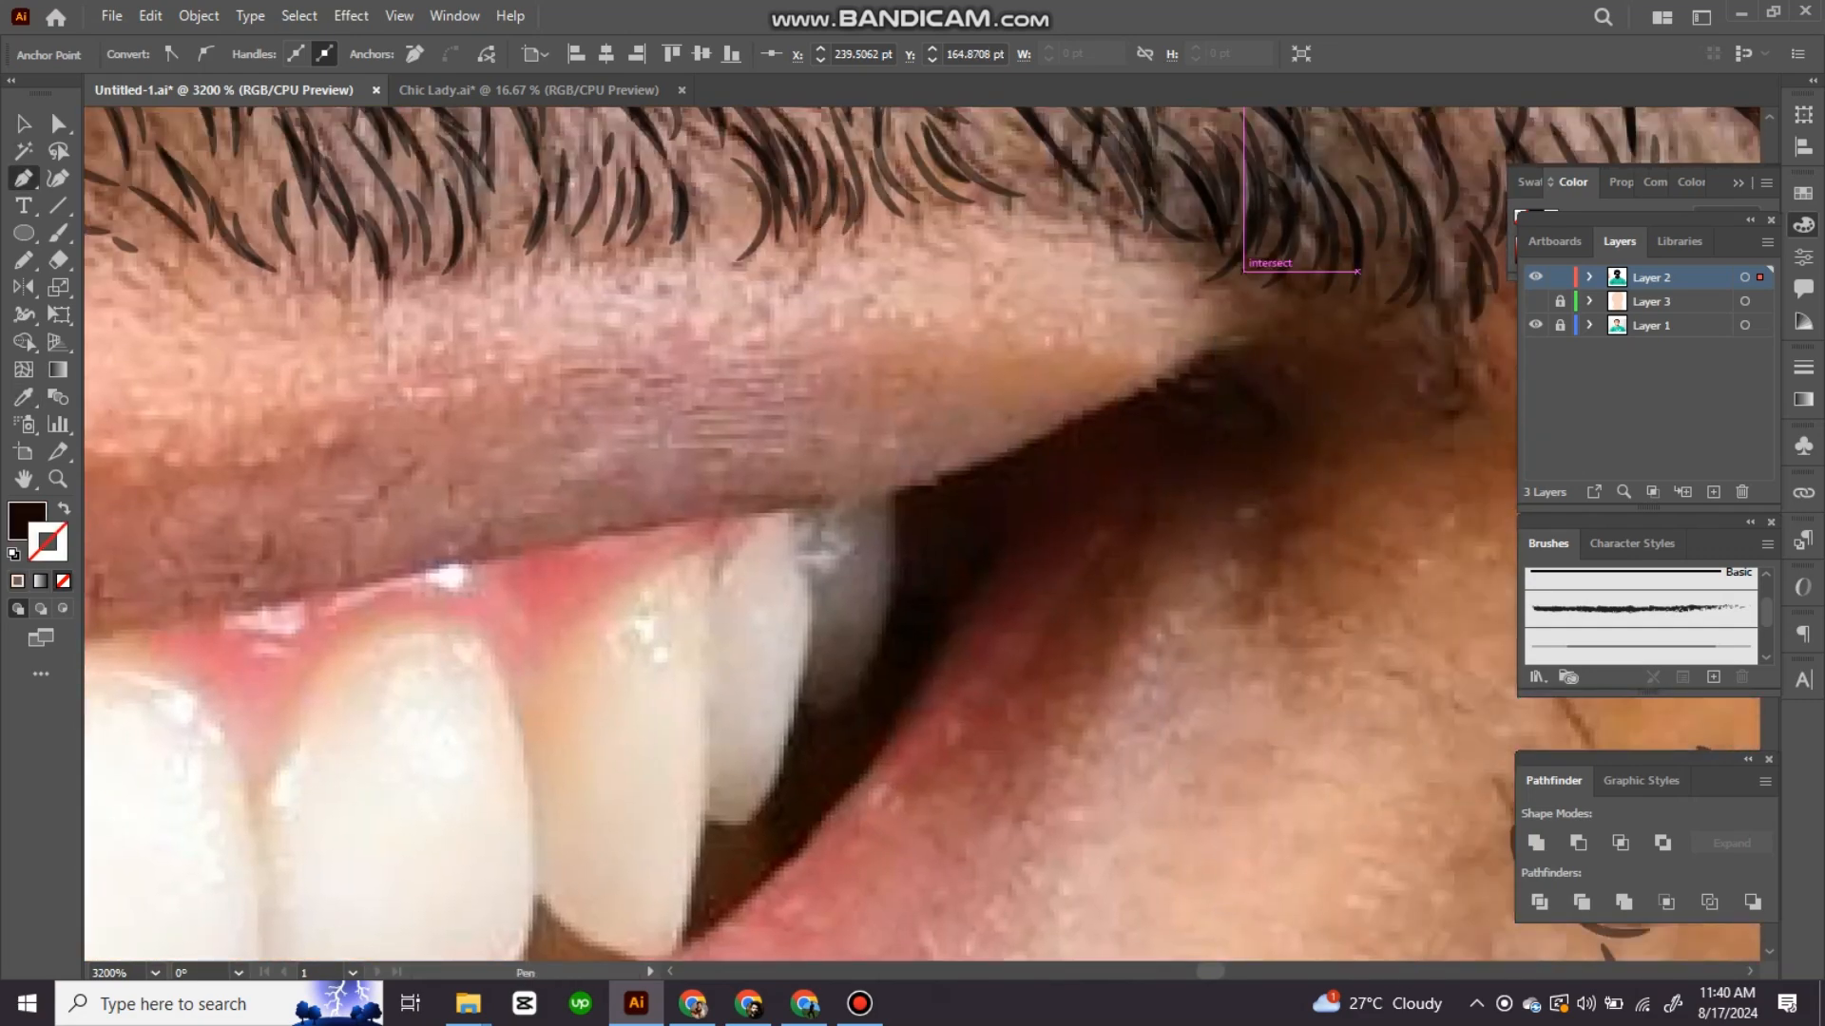
{"action": "left_click_drag", "start_coordinate": [899, 494], "coordinate": [809, 508]}
{"action": "left_click", "coordinate": [899, 494]}
{"action": "left_click_drag", "start_coordinate": [900, 603], "coordinate": [1021, 480]}
{"action": "left_click_drag", "start_coordinate": [987, 562], "coordinate": [897, 584]}
{"action": "left_click", "coordinate": [916, 589]}
{"action": "left_click_drag", "start_coordinate": [916, 594], "coordinate": [983, 510]}
{"action": "left_click_drag", "start_coordinate": [948, 610], "coordinate": [918, 631]}
Step: Close the Pen outline of the dark gap at the mouth's right corner along the lower lip and fill it with sampled dark brown
{"action": "left_click_drag", "start_coordinate": [1055, 565], "coordinate": [1066, 554]}
{"action": "left_click", "coordinate": [64, 509]}
{"action": "left_click_drag", "start_coordinate": [1331, 285], "coordinate": [950, 591]}
{"action": "left_click_drag", "start_coordinate": [863, 610], "coordinate": [912, 571]}
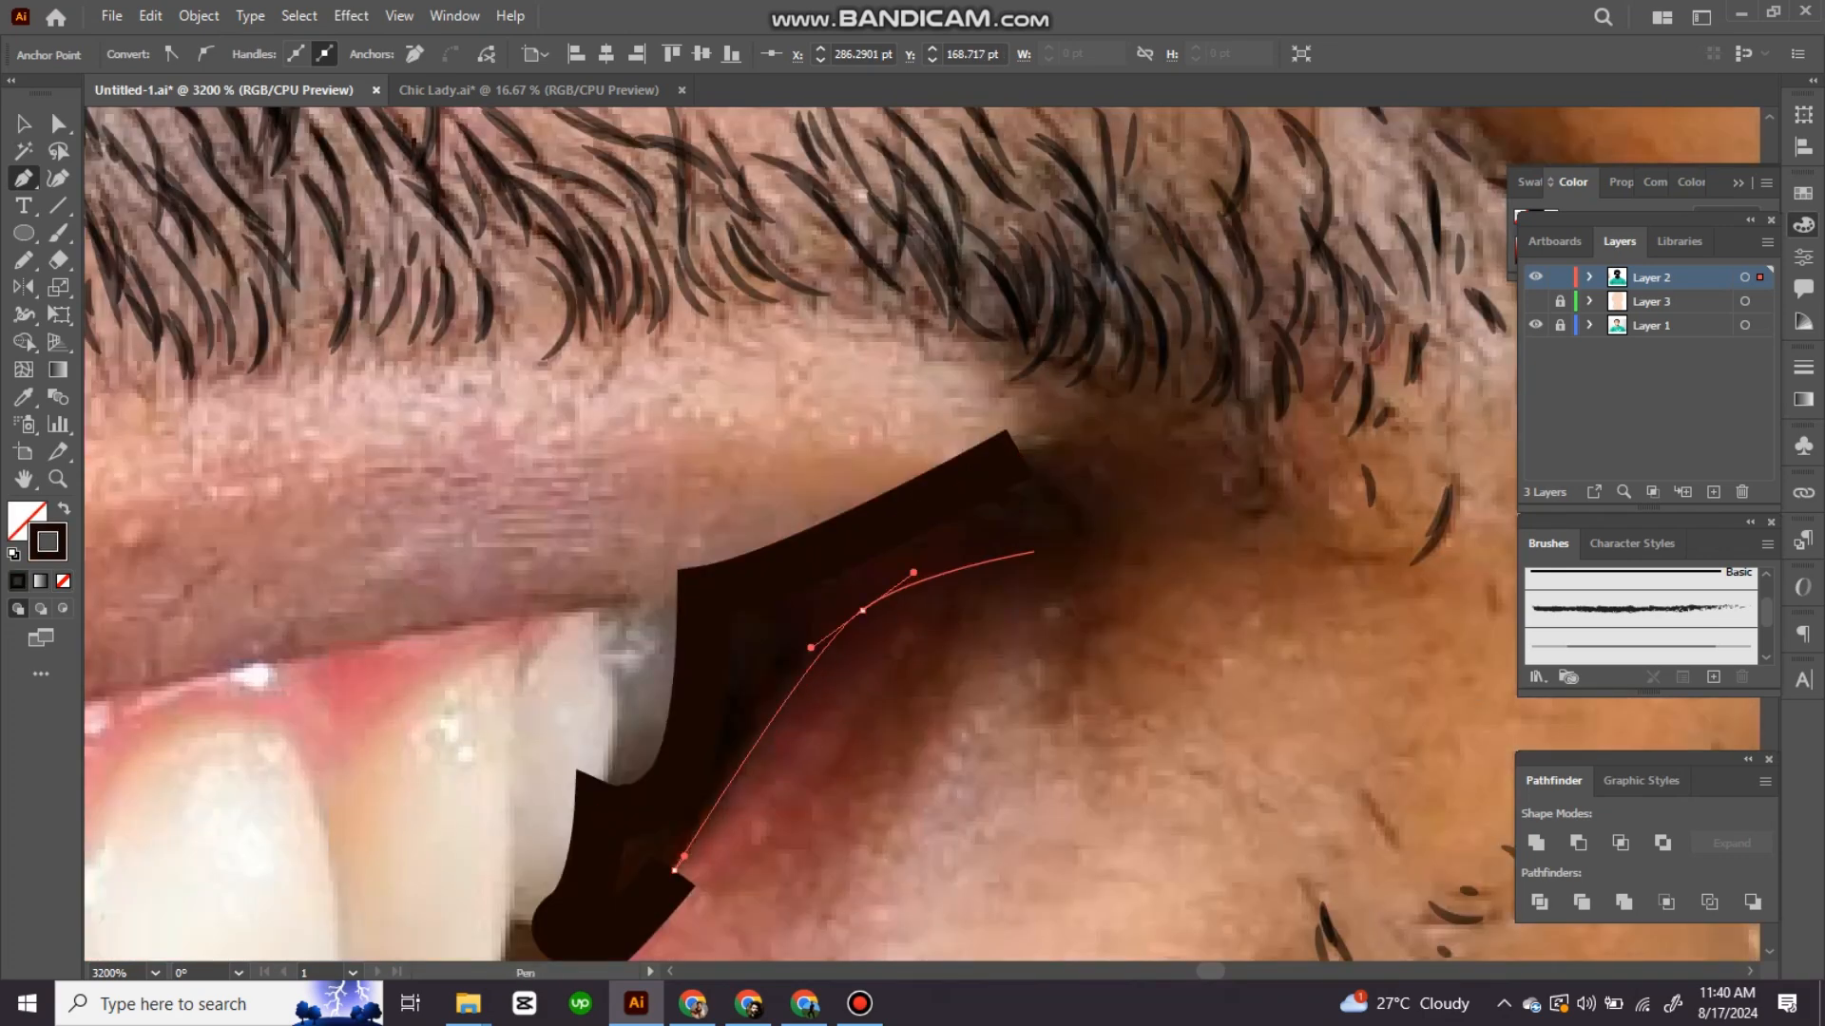
{"action": "left_click_drag", "start_coordinate": [1034, 553], "coordinate": [1074, 554]}
{"action": "left_click_drag", "start_coordinate": [1092, 526], "coordinate": [1085, 506]}
{"action": "left_click_drag", "start_coordinate": [1019, 463], "coordinate": [997, 464]}
{"action": "key", "text": "i"}
{"action": "key", "text": "ctrl+shift+a"}
Step: Outline the lower end of the right mouth gap beside the canine, fill it with sampled brown and place it behind the darker shape
{"action": "scroll", "coordinate": [922, 534], "scroll_direction": "down", "scroll_amount": 2}
{"action": "scroll", "coordinate": [722, 674], "scroll_direction": "up", "scroll_amount": 3}
{"action": "key", "text": "p"}
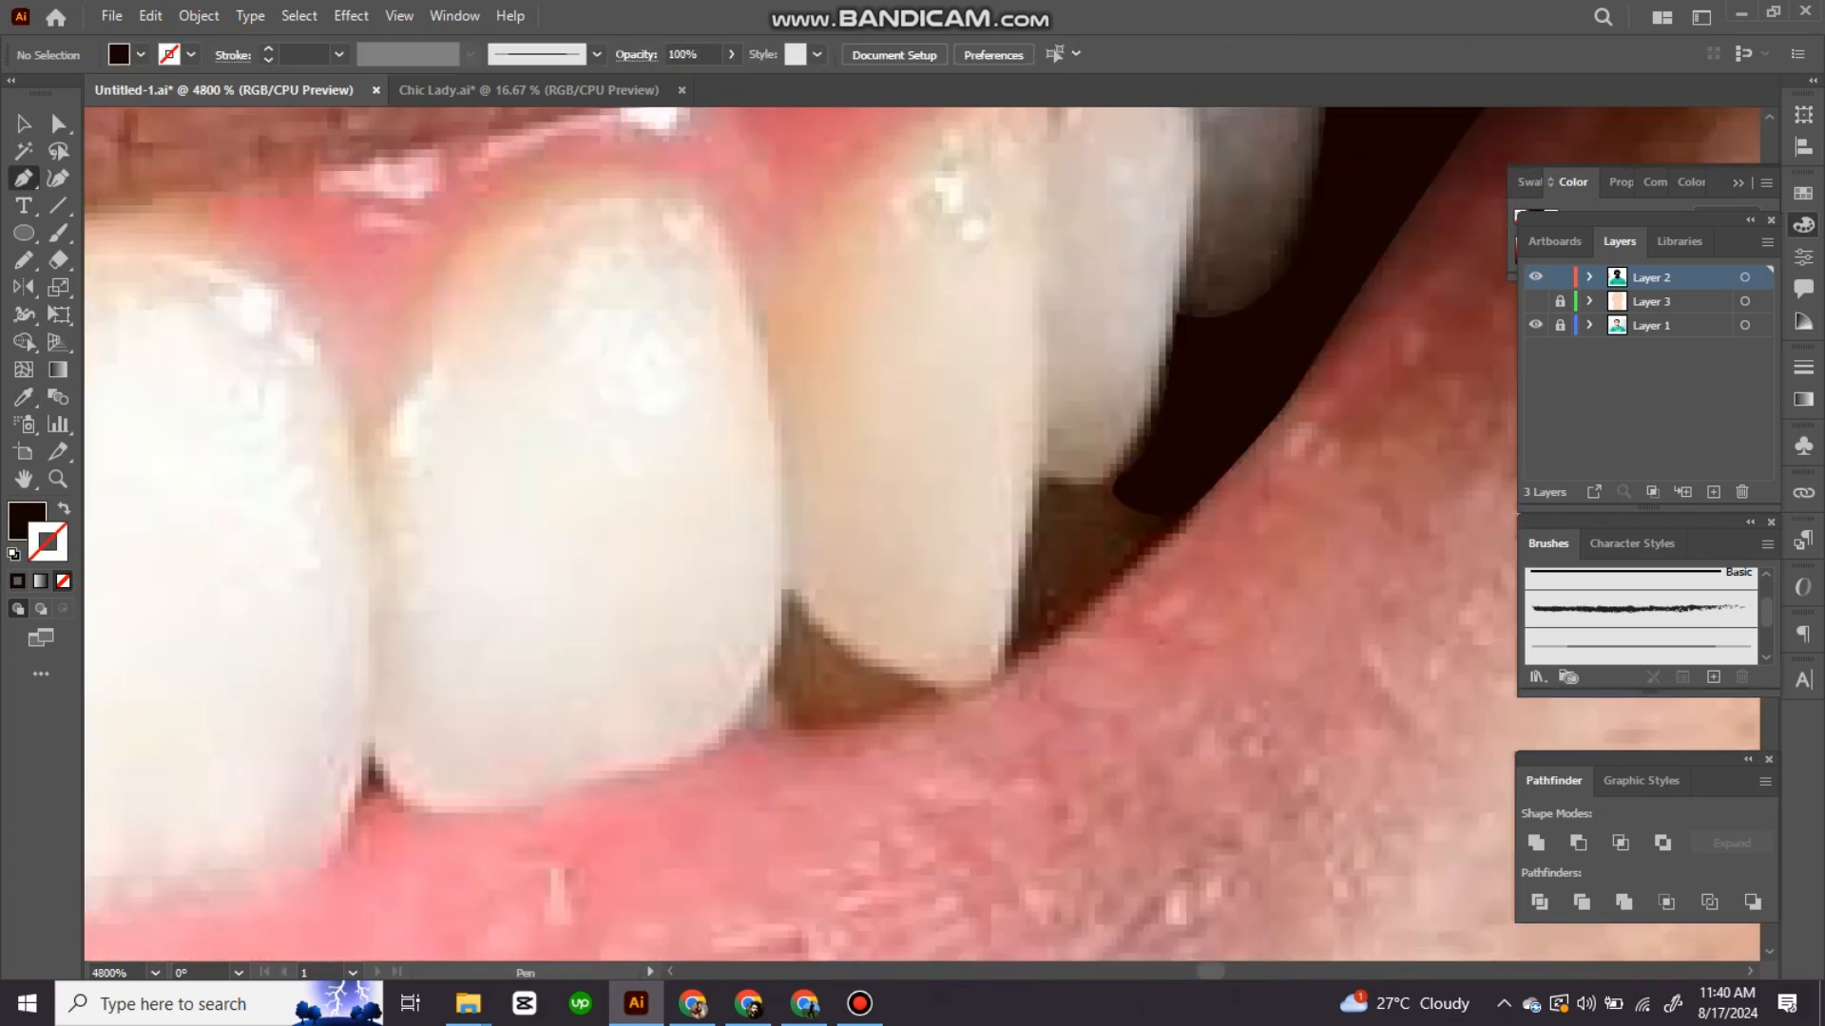
{"action": "left_click", "coordinate": [1241, 459]}
{"action": "left_click_drag", "start_coordinate": [1005, 669], "coordinate": [941, 699]}
{"action": "left_click", "coordinate": [1006, 668]}
{"action": "left_click_drag", "start_coordinate": [1044, 478], "coordinate": [1038, 451]}
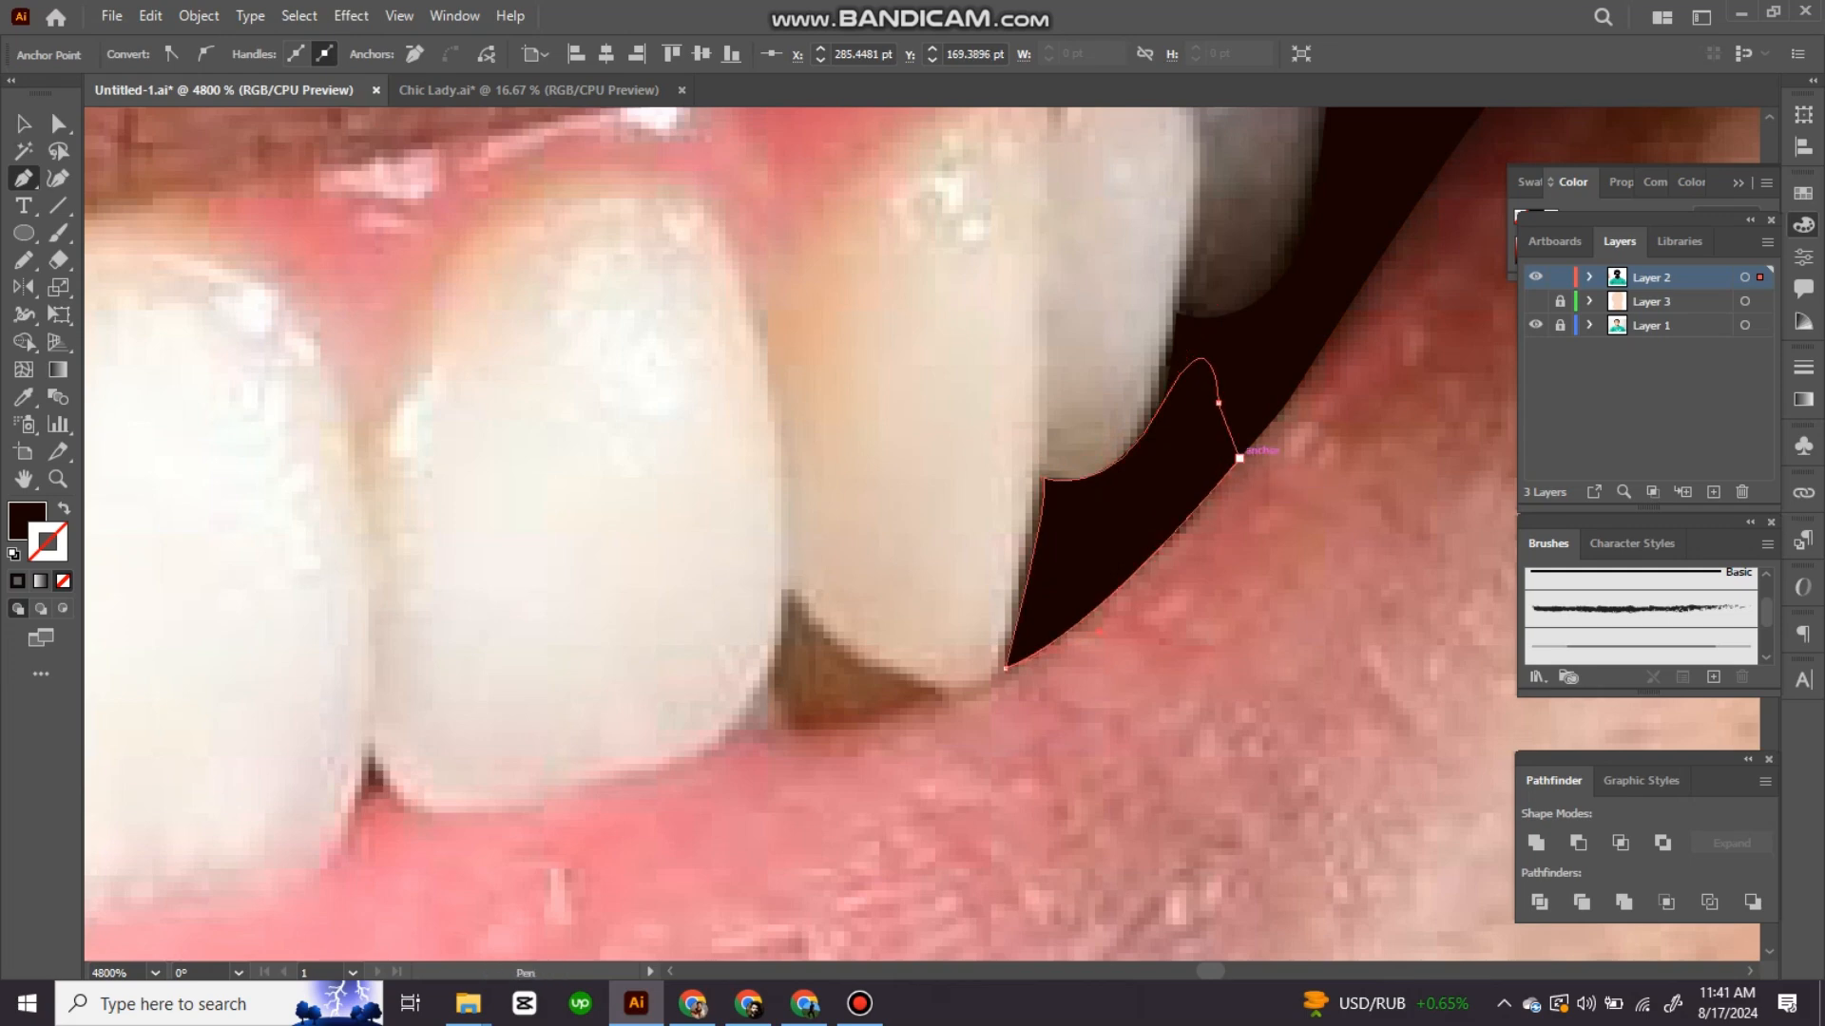
{"action": "key", "text": "i"}
{"action": "left_click", "coordinate": [829, 667]}
{"action": "key", "text": "ctrl+["}
{"action": "left_click_drag", "start_coordinate": [829, 667], "coordinate": [830, 616]}
{"action": "key", "text": "ctrl+shift+a"}
Step: Outline the small brown gap beneath the canine and its neighbouring tooth on the mouth's right side with the Pen
{"action": "key", "text": "p"}
{"action": "left_click", "coordinate": [863, 514]}
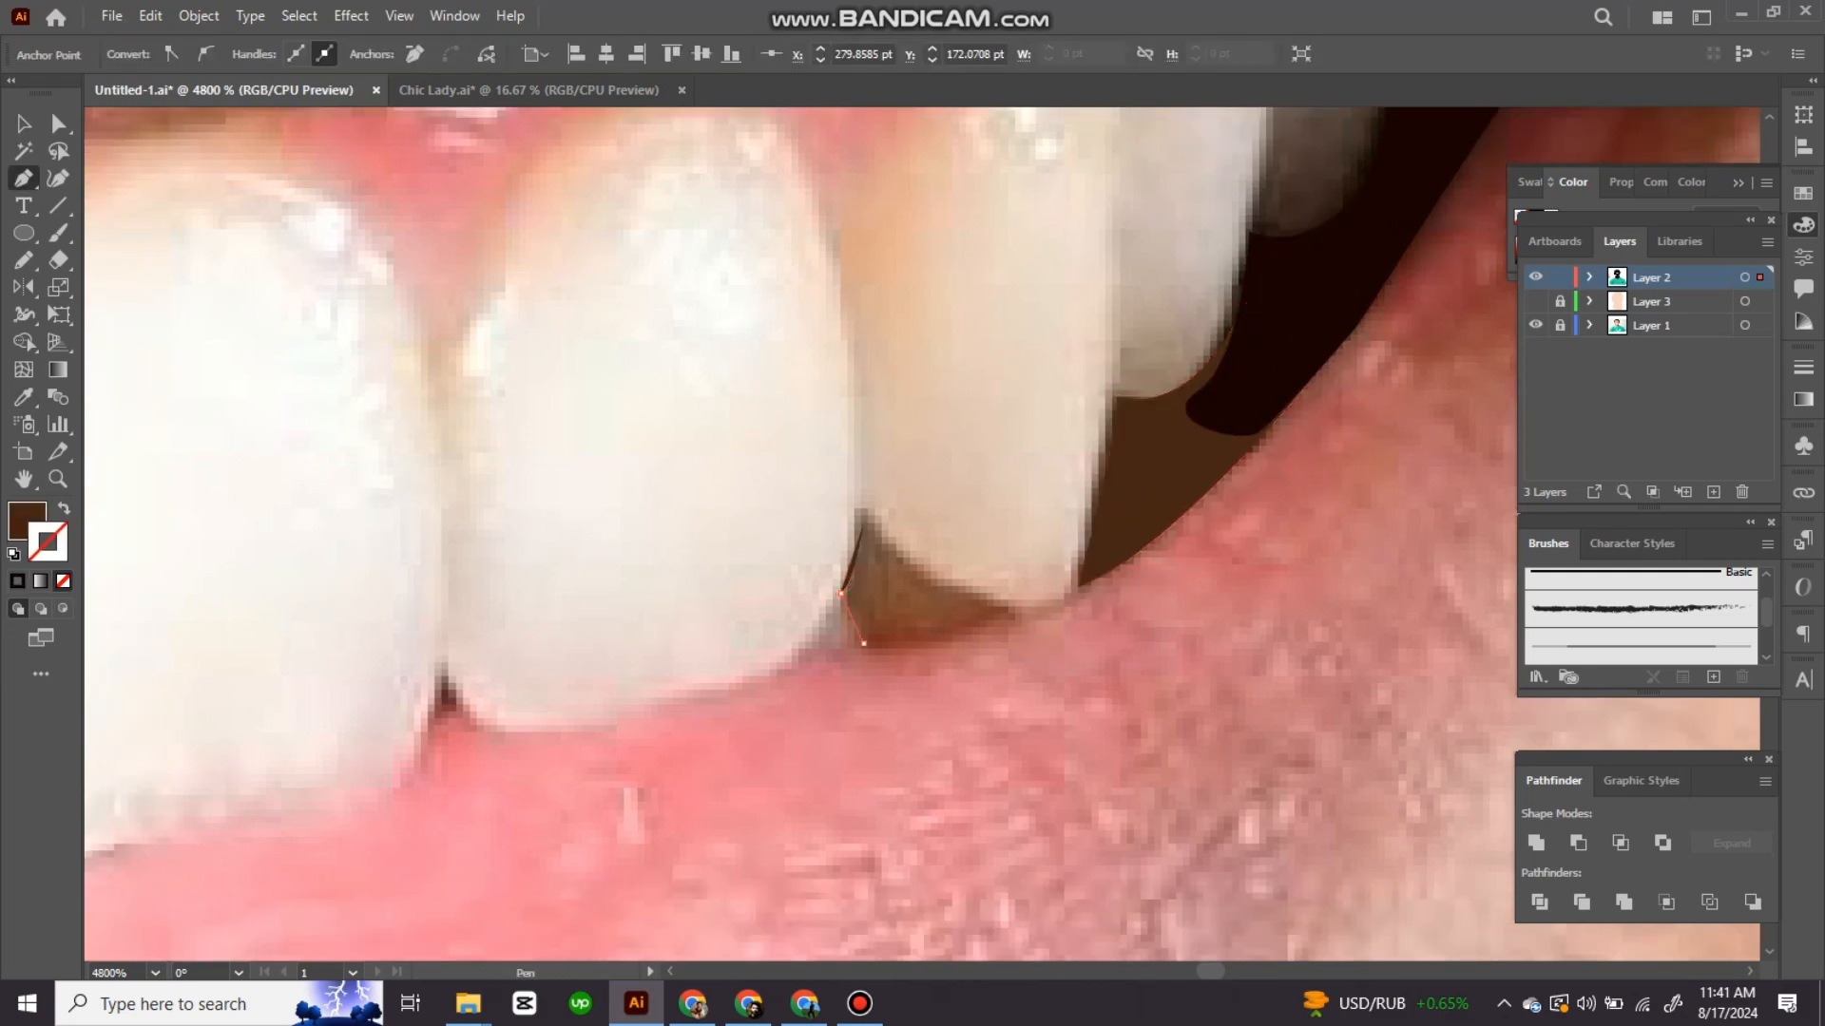
{"action": "scroll", "coordinate": [1483, 458], "scroll_direction": "down", "scroll_amount": 3}
{"action": "scroll", "coordinate": [918, 617], "scroll_direction": "up", "scroll_amount": 2}
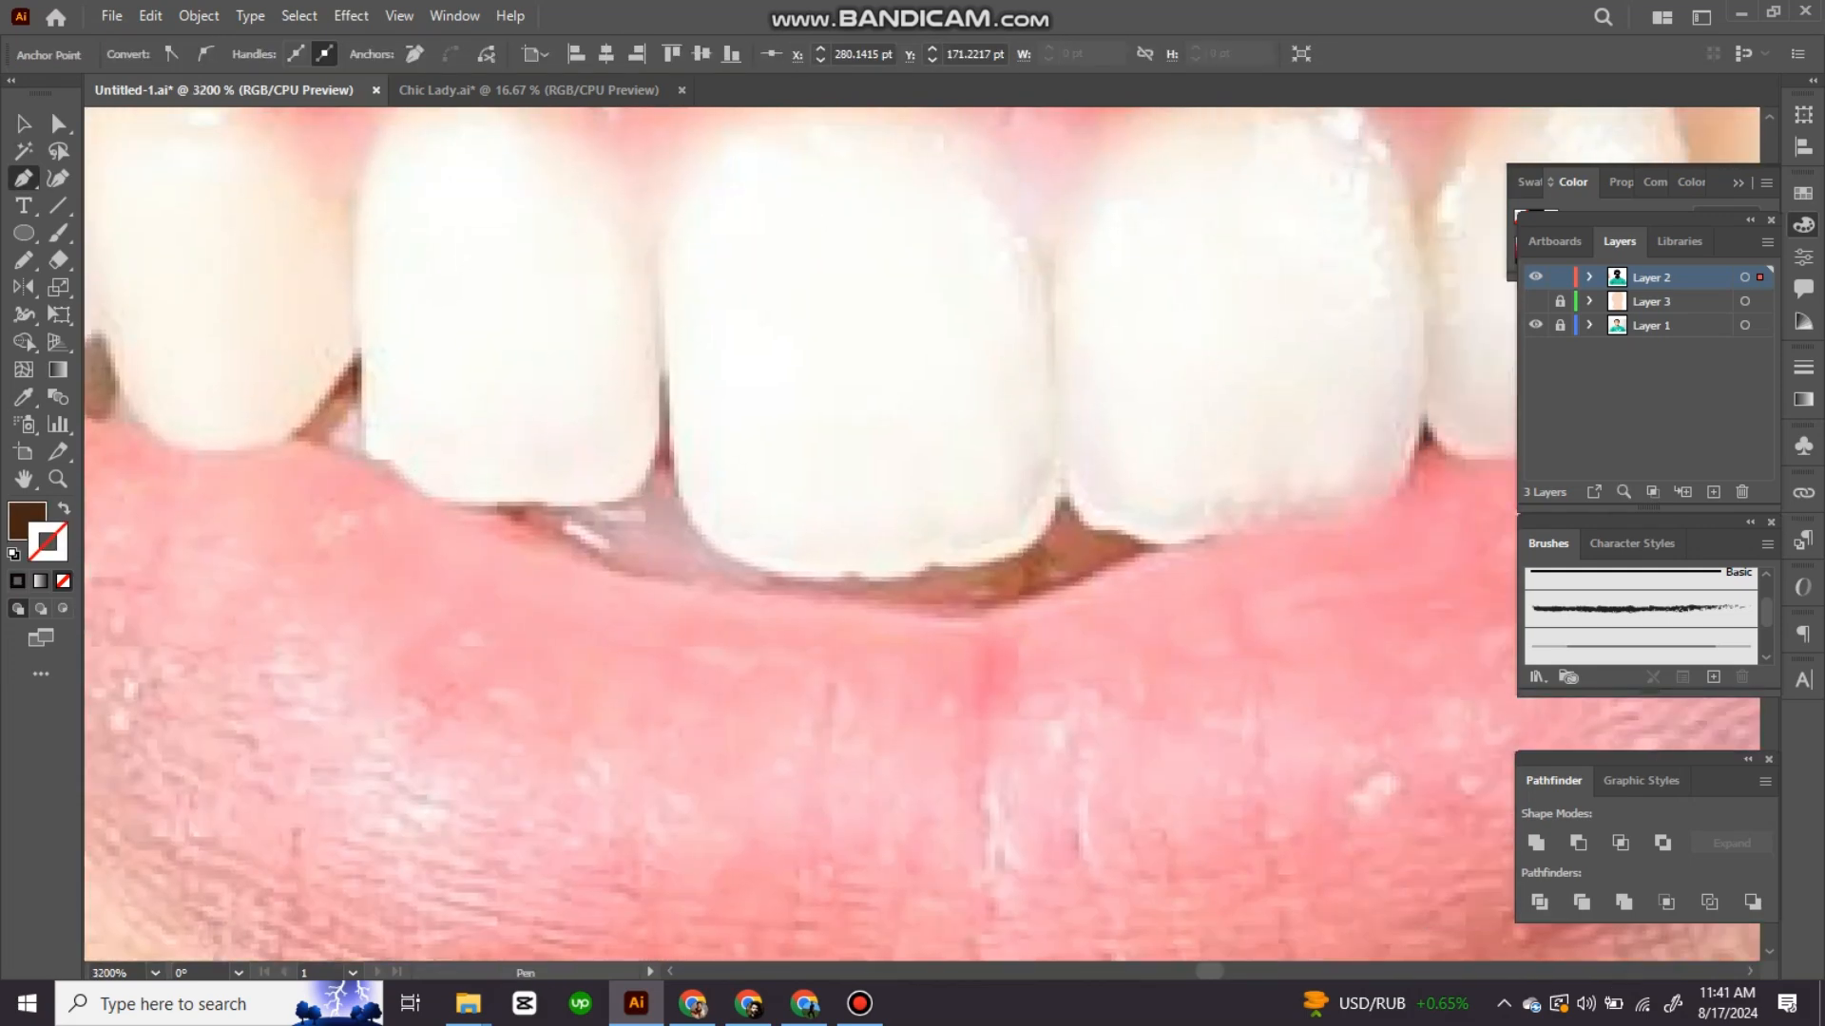
{"action": "key", "text": "ctrl+shift+a"}
Step: Outline the brown gap below the two front teeth, following the tooth edges and the lower lip with the Pen
{"action": "left_click", "coordinate": [919, 575]}
{"action": "left_click_drag", "start_coordinate": [1023, 553], "coordinate": [1049, 538]}
{"action": "left_click", "coordinate": [1063, 493]}
{"action": "left_click_drag", "start_coordinate": [1088, 527], "coordinate": [1120, 534]}
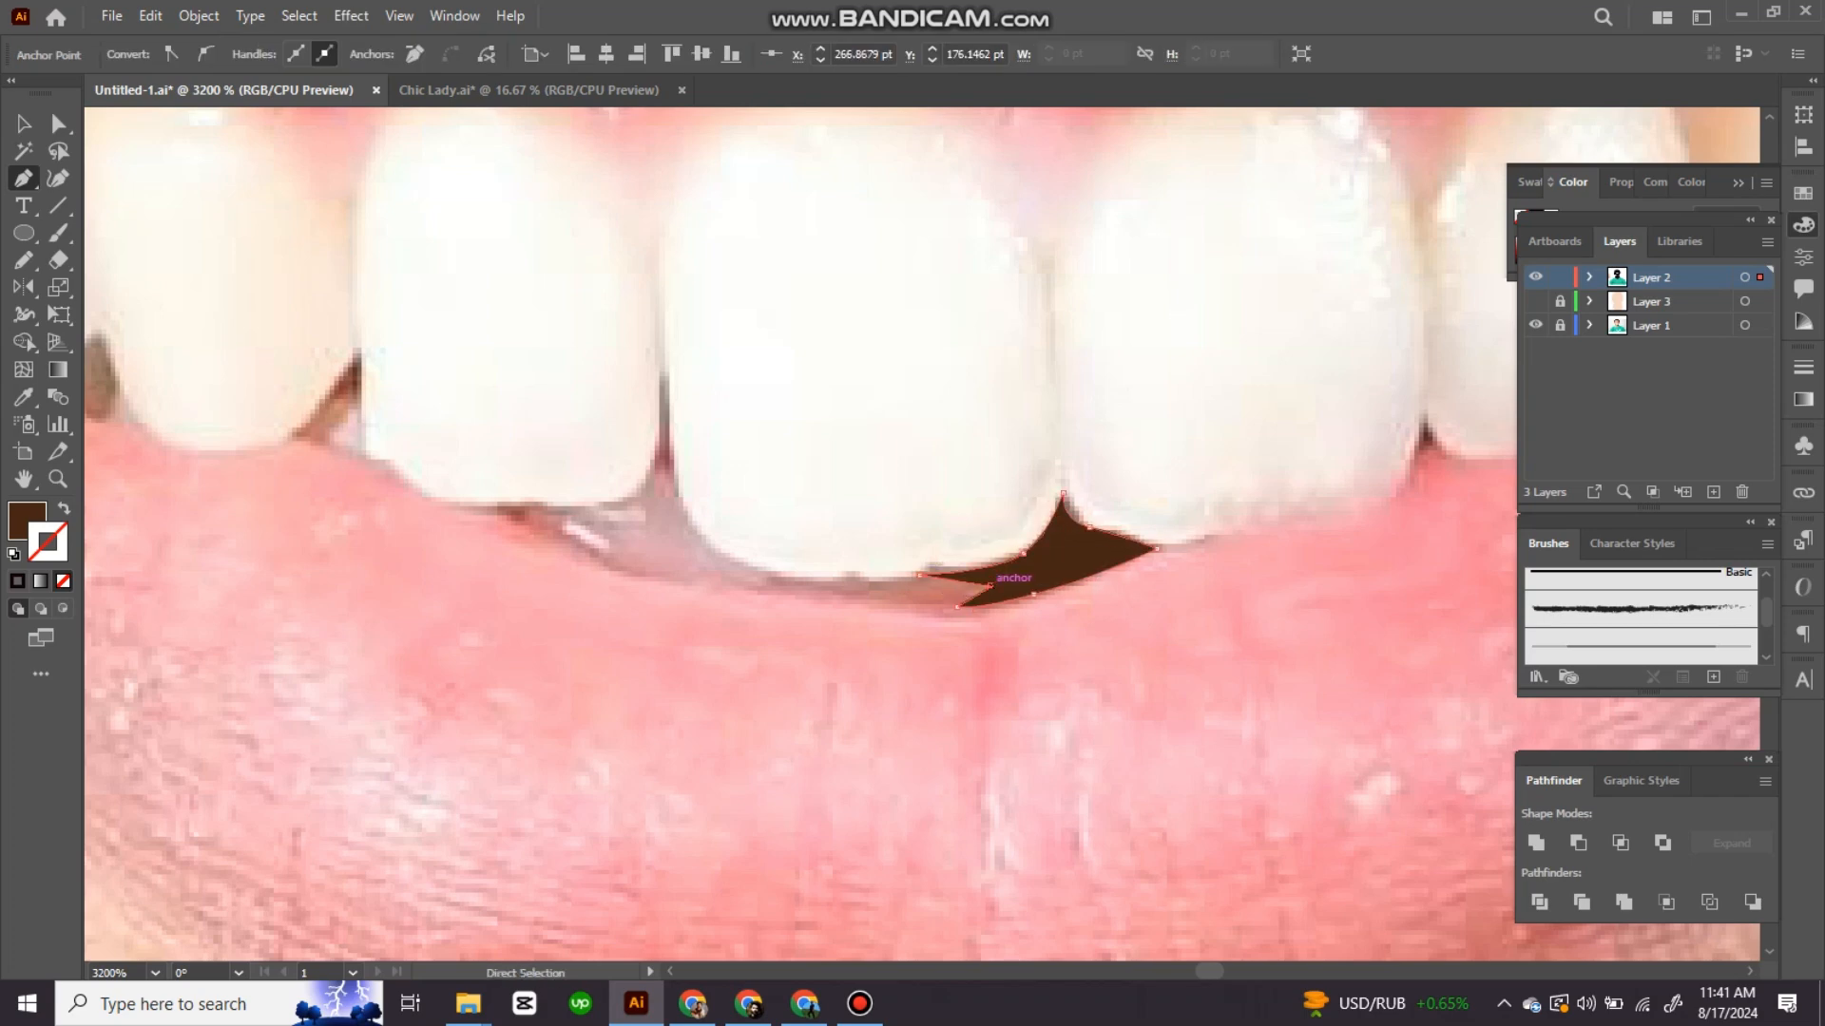
{"action": "key", "text": "ctrl+shift+a"}
{"action": "left_click_drag", "start_coordinate": [955, 571], "coordinate": [1298, 601]}
{"action": "scroll", "coordinate": [922, 571], "scroll_direction": "down", "scroll_amount": 2}
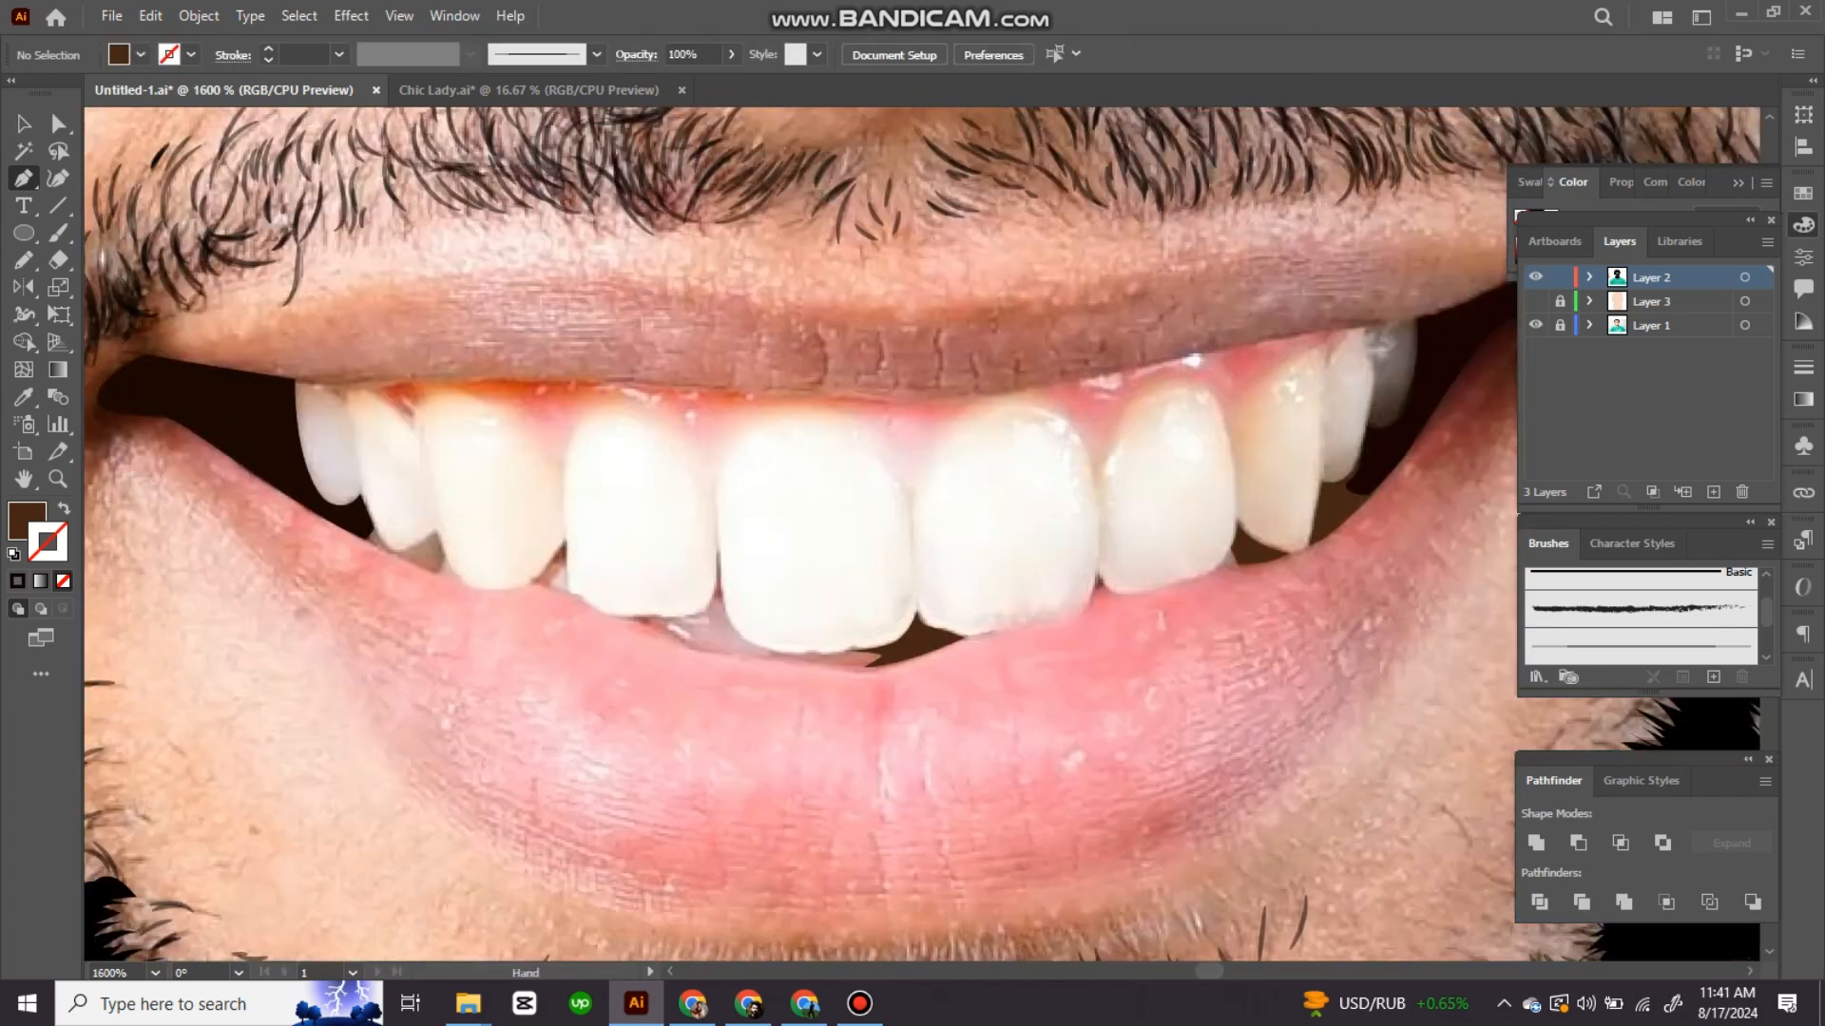
Step: Trace the outer edge of the lower lip with the Pen from the left mouth corner around to the right corner
{"action": "left_click_drag", "start_coordinate": [856, 571], "coordinate": [981, 617]}
{"action": "left_click_drag", "start_coordinate": [856, 665], "coordinate": [1018, 342]}
{"action": "left_click", "coordinate": [462, 170]}
{"action": "left_click_drag", "start_coordinate": [689, 460], "coordinate": [708, 496]}
{"action": "left_click_drag", "start_coordinate": [856, 589], "coordinate": [579, 456]}
{"action": "left_click_drag", "start_coordinate": [452, 410], "coordinate": [489, 454]}
{"action": "left_click_drag", "start_coordinate": [856, 475], "coordinate": [541, 673]}
{"action": "left_click_drag", "start_coordinate": [611, 733], "coordinate": [756, 735]}
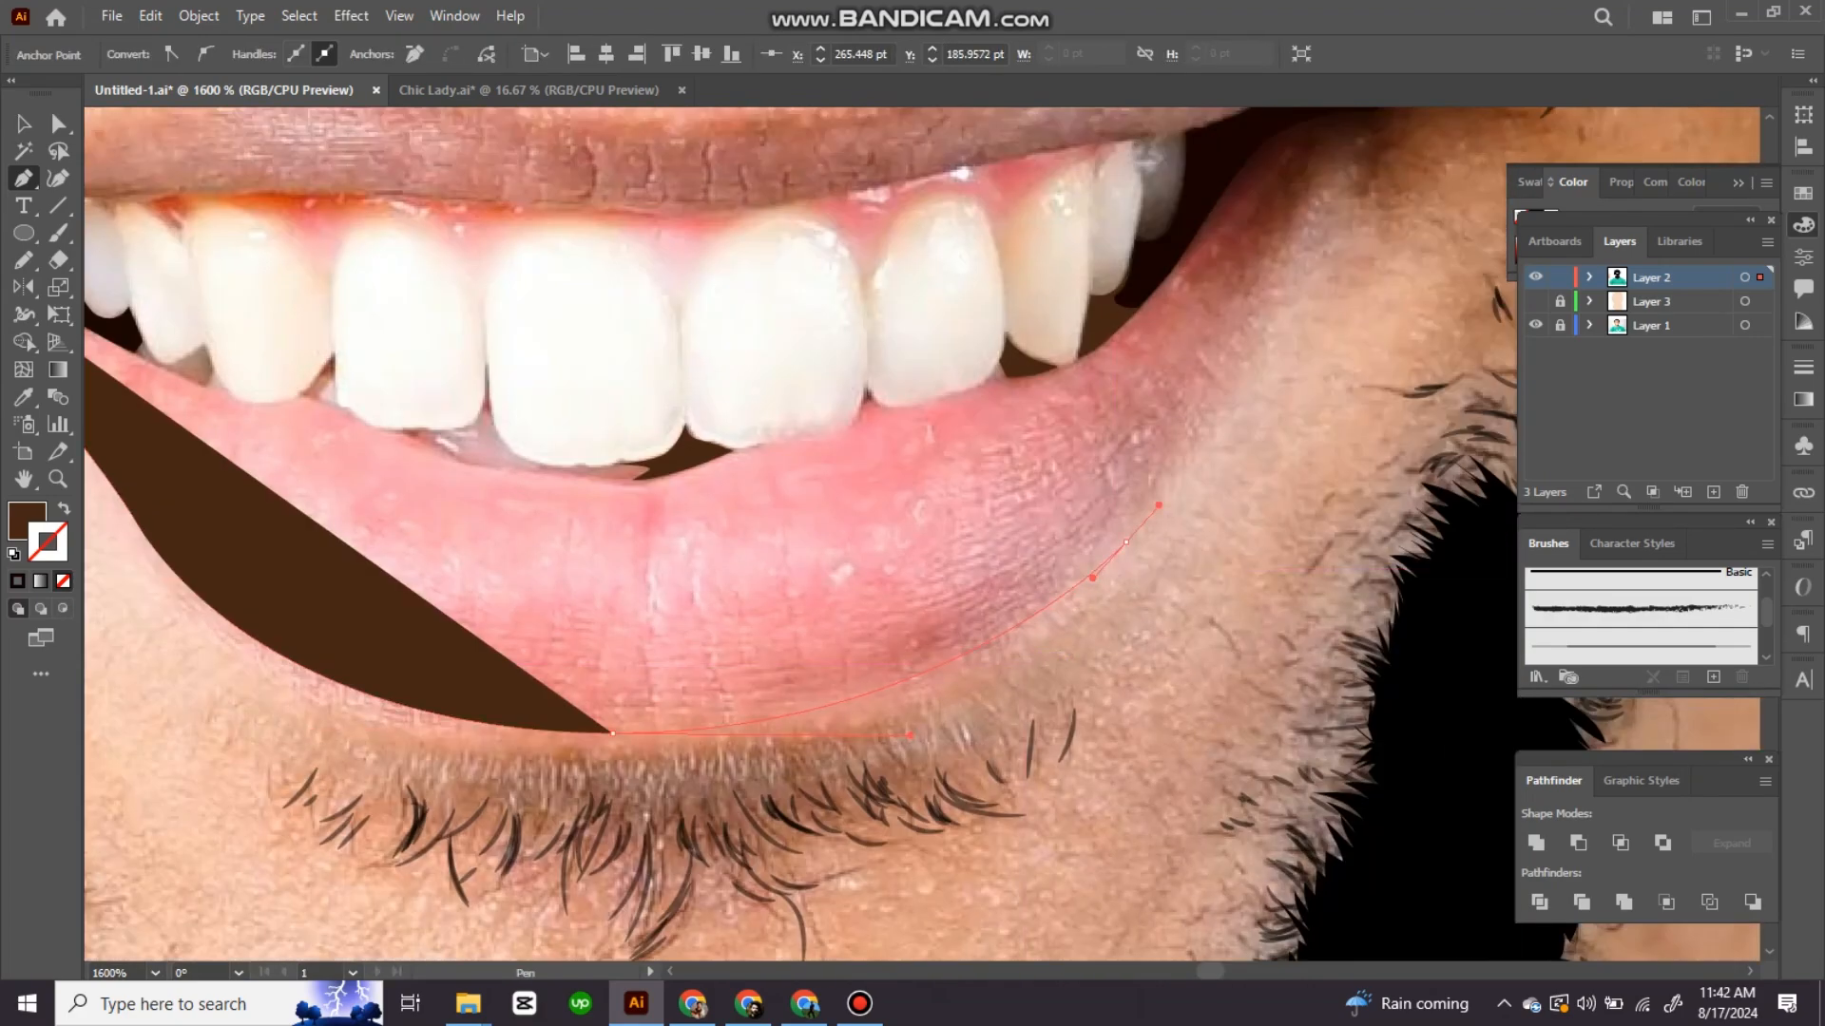
{"action": "left_click_drag", "start_coordinate": [855, 475], "coordinate": [613, 727]}
{"action": "left_click_drag", "start_coordinate": [904, 803], "coordinate": [958, 715]}
{"action": "left_click_drag", "start_coordinate": [1080, 464], "coordinate": [1103, 400]}
{"action": "left_click_drag", "start_coordinate": [1115, 358], "coordinate": [1094, 362]}
Step: Give the lower lip path a 0.25 pt brown stroke and no fill
{"action": "left_click", "coordinate": [1803, 368]}
{"action": "left_click", "coordinate": [1683, 394]}
{"action": "left_click", "coordinate": [1714, 415]}
{"action": "left_click", "coordinate": [64, 508]}
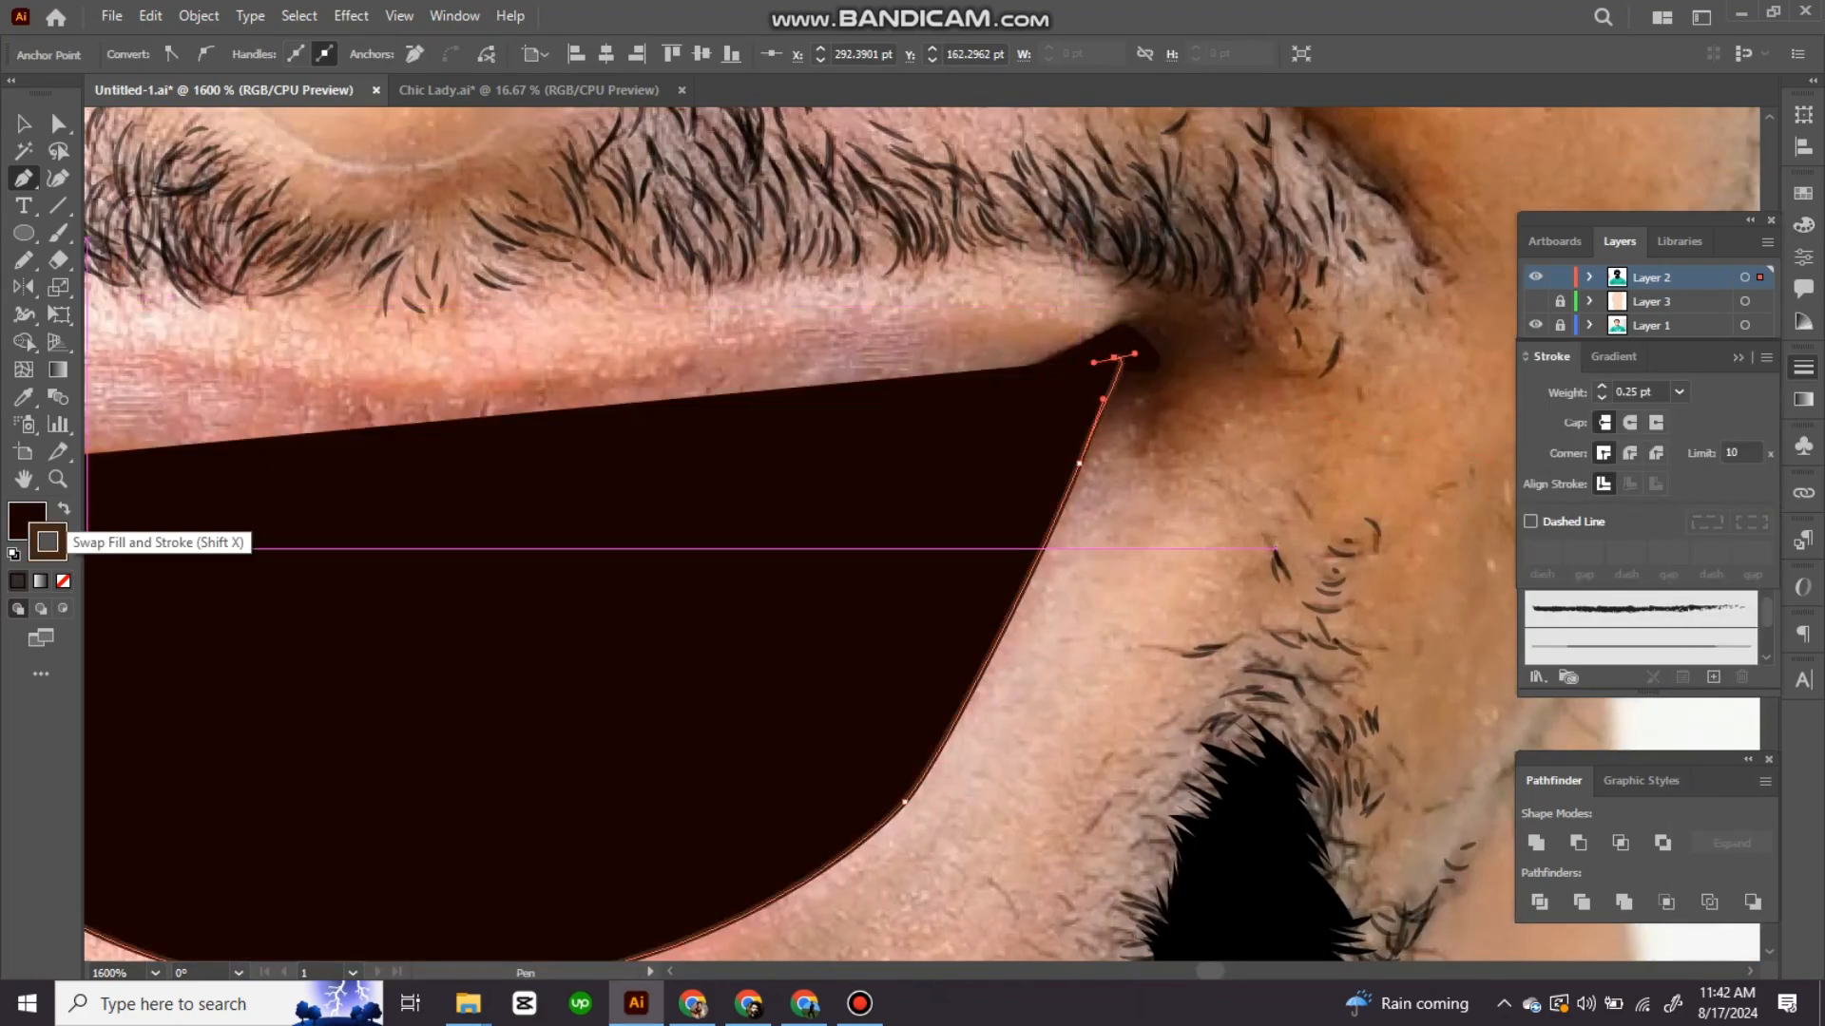
{"action": "left_click", "coordinate": [27, 521]}
{"action": "left_click", "coordinate": [62, 581]}
Step: Continue the lip outline from the right mouth corner along the lip's inner edge to below the front teeth
{"action": "scroll", "coordinate": [884, 761], "scroll_direction": "up", "scroll_amount": 1}
{"action": "left_click", "coordinate": [1026, 706], "text": "ctrl"}
{"action": "left_click_drag", "start_coordinate": [1027, 706], "coordinate": [1009, 703]}
{"action": "left_click_drag", "start_coordinate": [1087, 624], "coordinate": [1011, 947]}
{"action": "left_click", "coordinate": [1265, 363]}
{"action": "left_click_drag", "start_coordinate": [1084, 506], "coordinate": [1018, 610]}
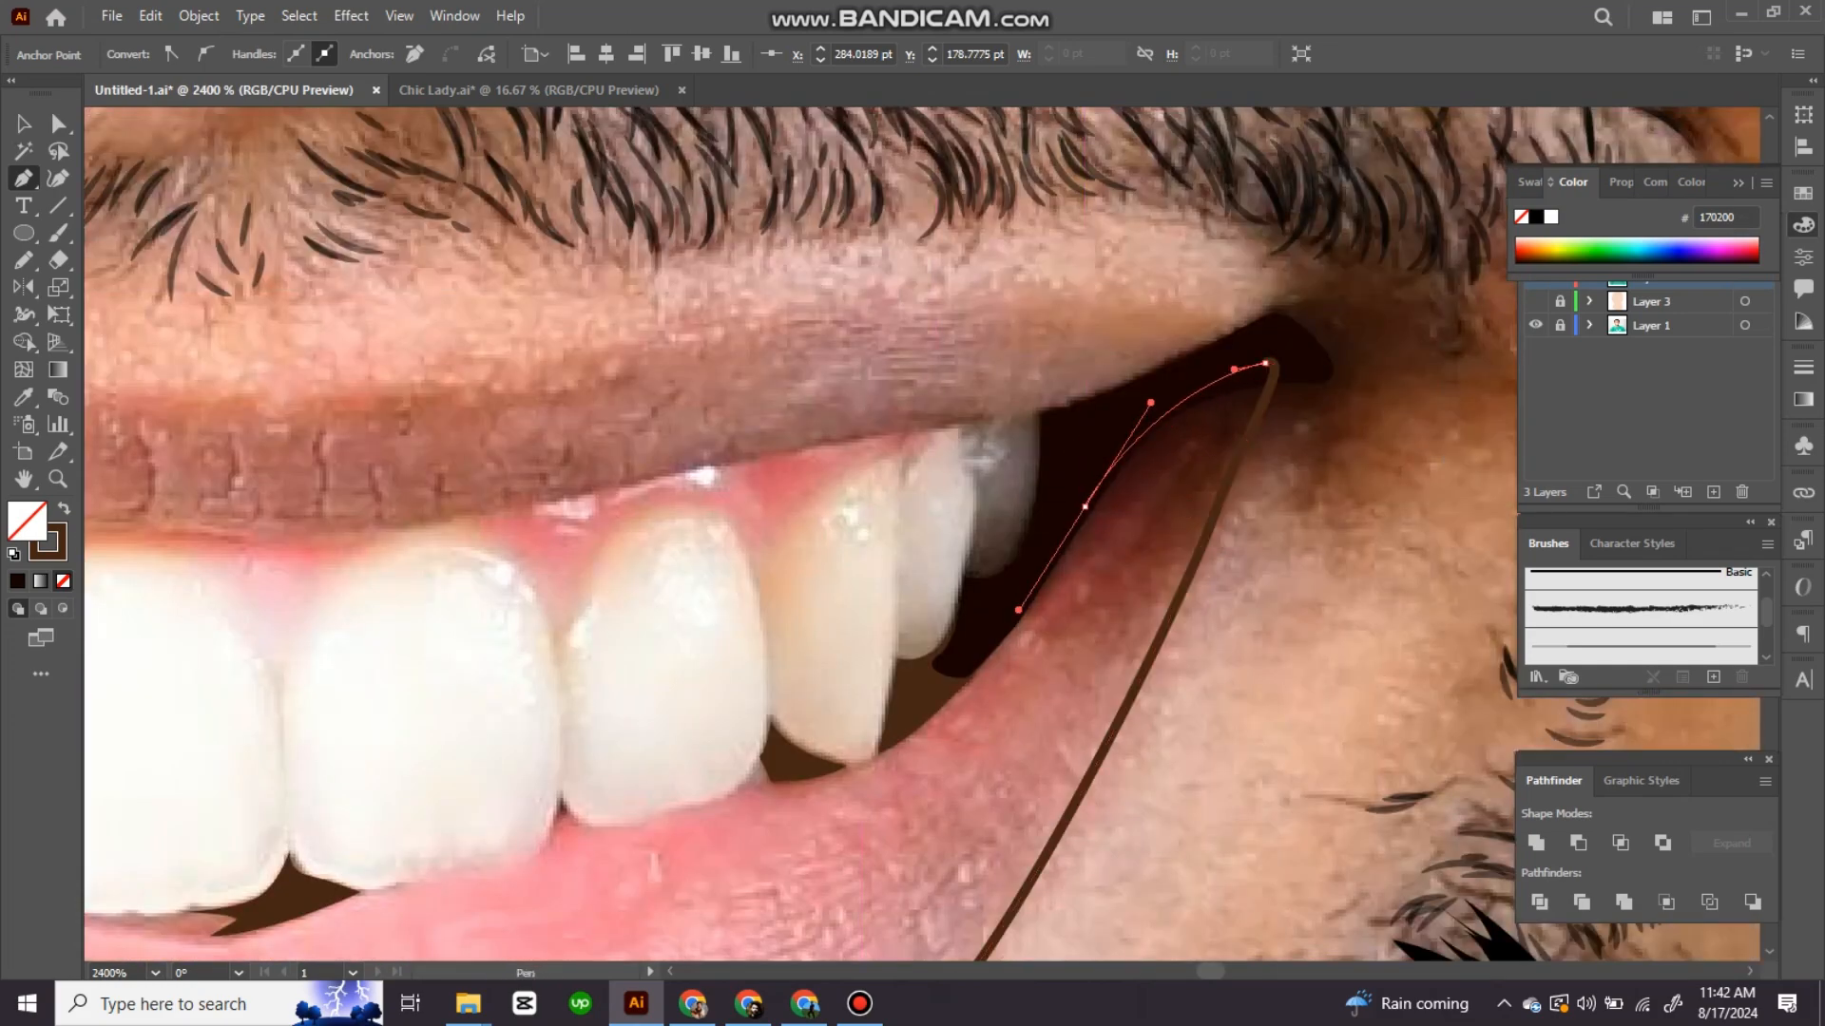
{"action": "left_click_drag", "start_coordinate": [768, 778], "coordinate": [762, 781]}
{"action": "left_click_drag", "start_coordinate": [627, 826], "coordinate": [970, 646]}
{"action": "left_click_drag", "start_coordinate": [722, 714], "coordinate": [643, 728]}
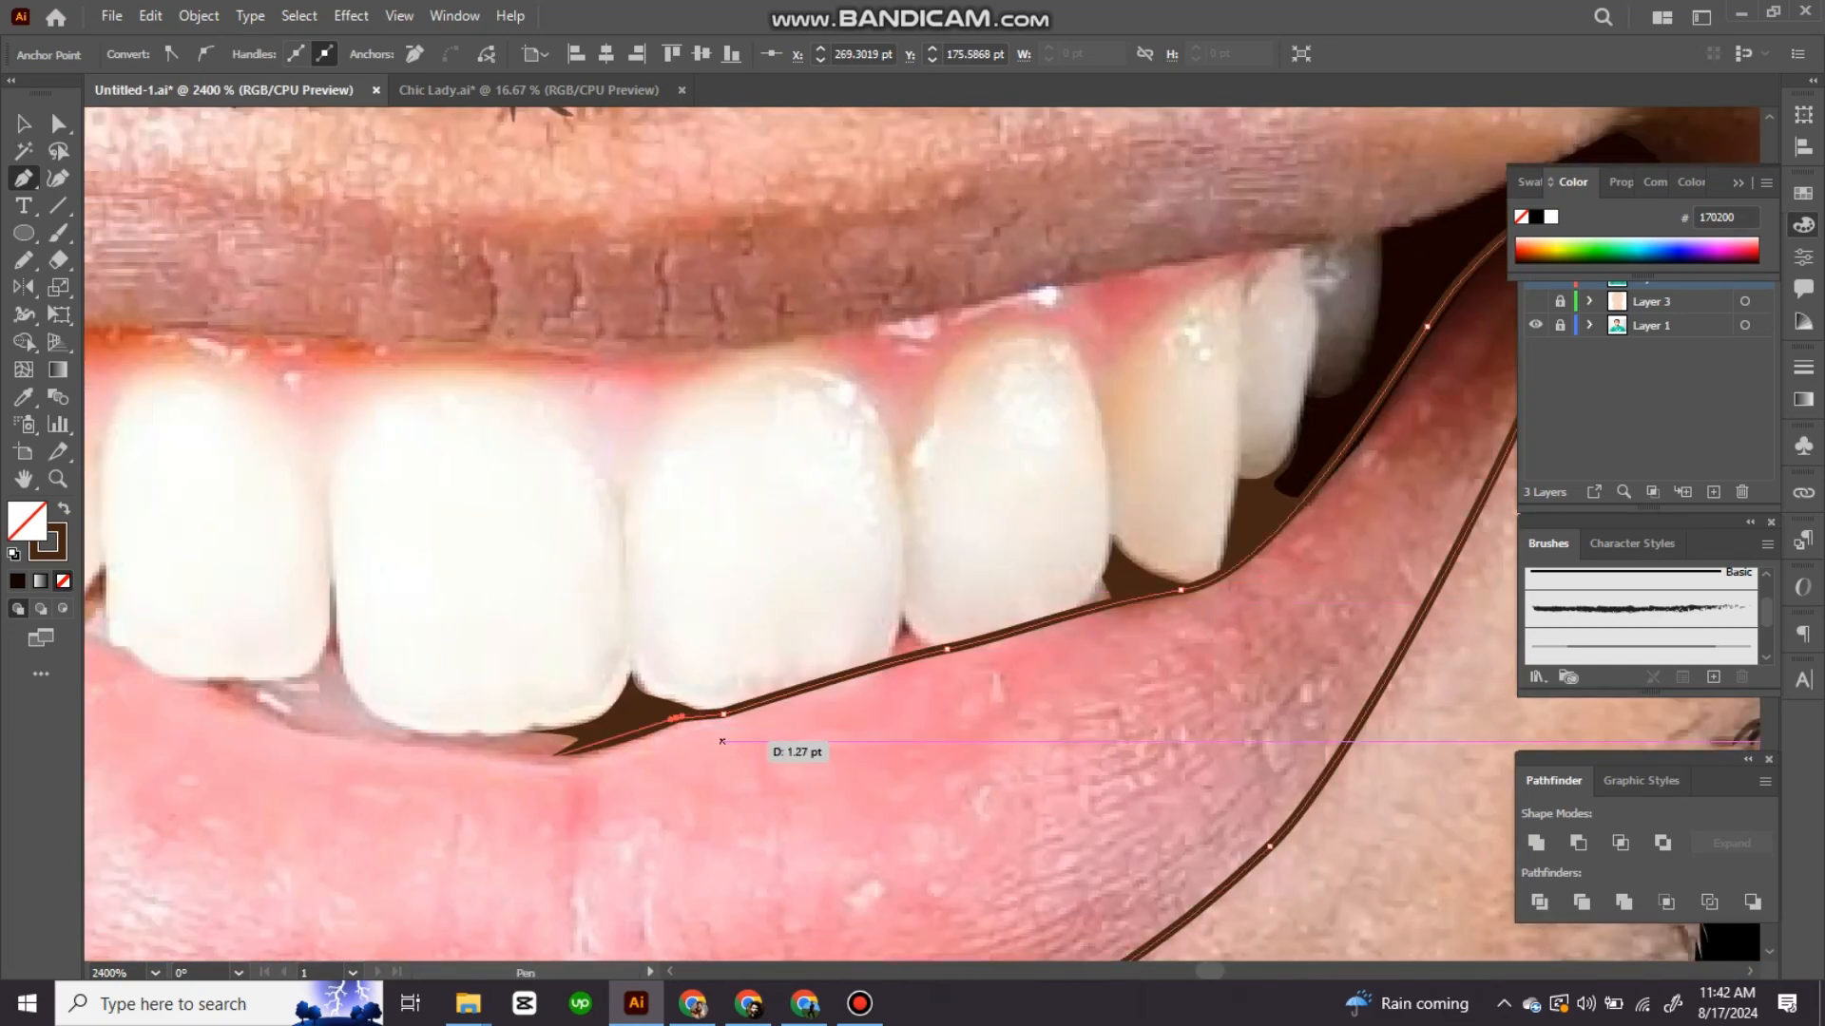
{"action": "left_click", "coordinate": [675, 719]}
Step: Trace the remaining inner edge of the lower lip under the left teeth and close the outline at the left corner
{"action": "left_click_drag", "start_coordinate": [428, 751], "coordinate": [879, 667]}
{"action": "left_click_drag", "start_coordinate": [843, 661], "coordinate": [705, 658]}
{"action": "left_click_drag", "start_coordinate": [627, 608], "coordinate": [956, 644]}
{"action": "mouse_move", "coordinate": [924, 622]}
{"action": "left_mouse_down"}
{"action": "mouse_move", "coordinate": [886, 602]}
{"action": "mouse_move", "coordinate": [1045, 642]}
{"action": "mouse_move", "coordinate": [920, 619]}
{"action": "left_mouse_up"}
{"action": "left_click", "coordinate": [1045, 628]}
{"action": "left_click_drag", "start_coordinate": [713, 494], "coordinate": [822, 518]}
{"action": "left_click_drag", "start_coordinate": [709, 438], "coordinate": [688, 448]}
{"action": "left_click", "coordinate": [695, 462]}
Step: Sample the lip's pink (ee8589) and apply it as the lower lip outline's stroke colour
{"action": "scroll", "coordinate": [750, 475], "scroll_direction": "down", "scroll_amount": 2}
{"action": "key", "text": "i"}
{"action": "left_click", "coordinate": [977, 548]}
{"action": "key", "text": "shift+x"}
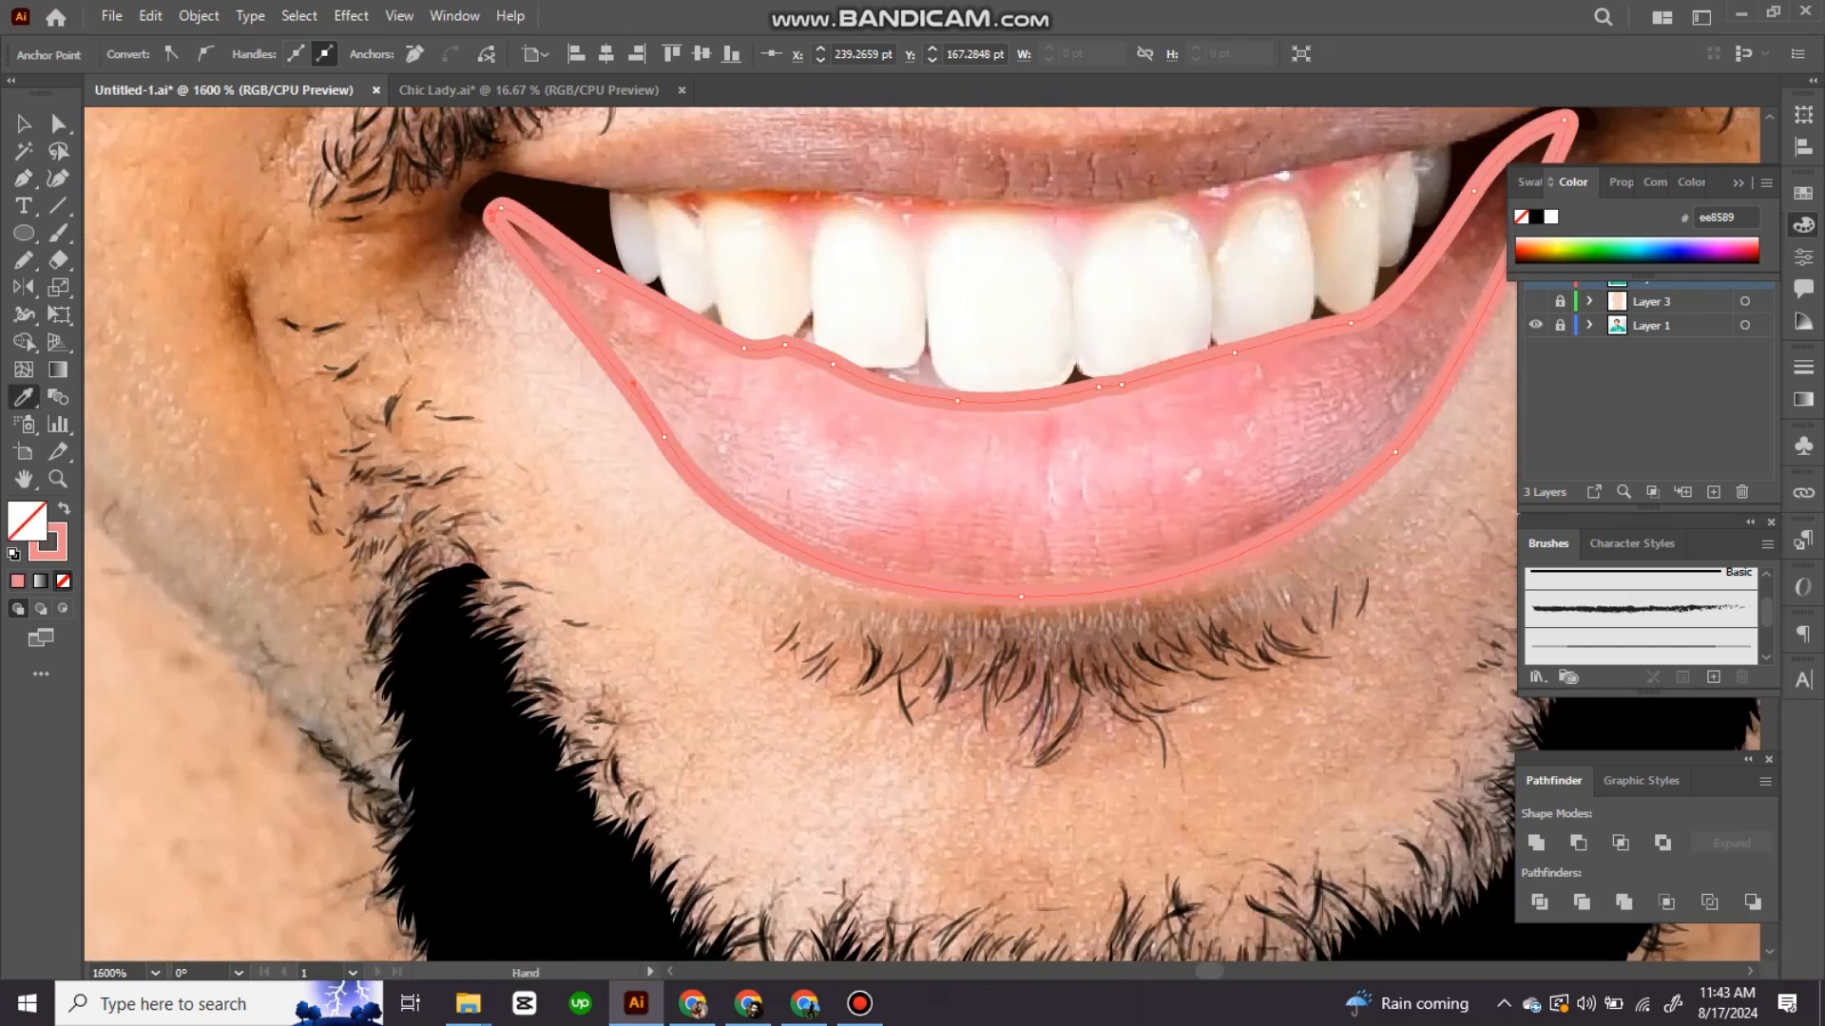
Step: Draw a shadow shape in the lower lip's right tip, fill it with sampled dark brown 461712 and send it to the back
{"action": "scroll", "coordinate": [1407, 285], "scroll_direction": "up", "scroll_amount": 2}
{"action": "key", "text": "p"}
{"action": "left_click", "coordinate": [1196, 263]}
{"action": "left_click", "coordinate": [1152, 280]}
{"action": "left_click", "coordinate": [1033, 337]}
{"action": "left_click_drag", "start_coordinate": [1210, 143], "coordinate": [1254, 138]}
{"action": "left_click", "coordinate": [1240, 177]}
{"action": "key", "text": "i"}
{"action": "left_click", "coordinate": [1170, 224]}
{"action": "key", "text": "ctrl+shift+["}
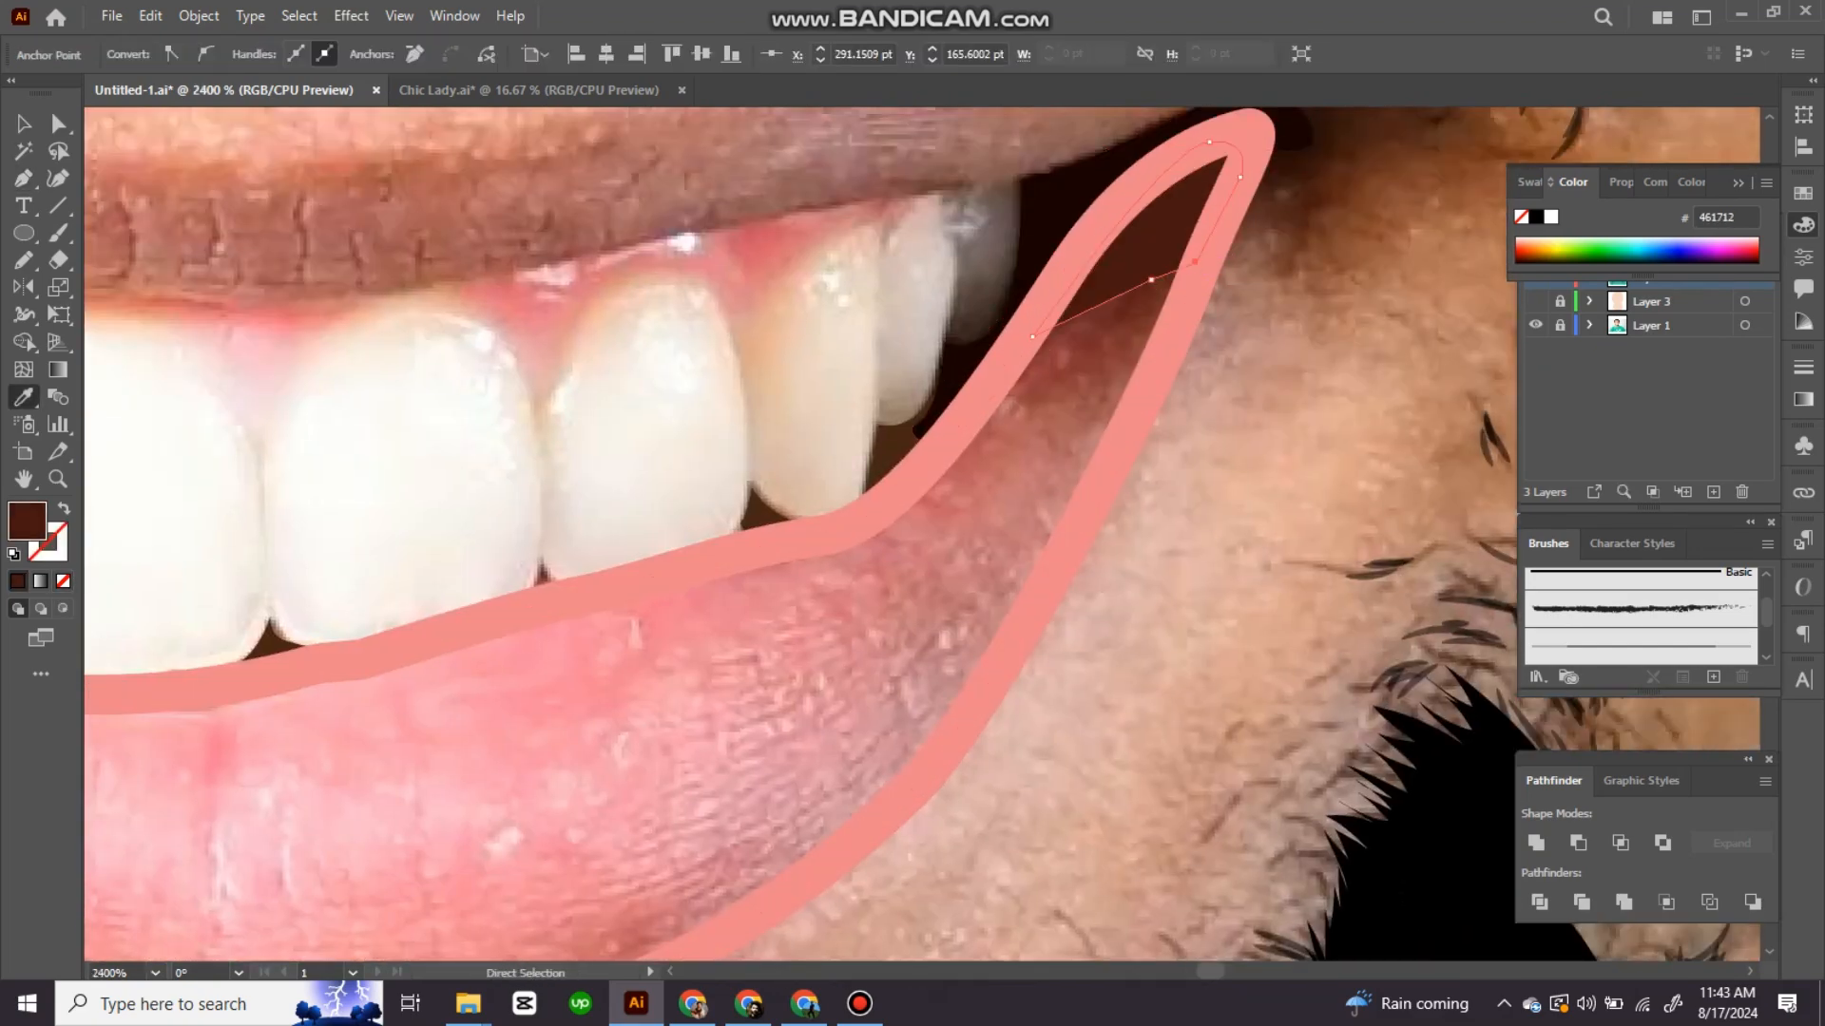
Step: Pencil a second shading band just below the right tip's shadow, fill it with a sampled lip tone and send it to the back
{"action": "key", "text": "ctrl+shift+a"}
{"action": "key", "text": "n"}
{"action": "left_click_drag", "start_coordinate": [1199, 253], "coordinate": [1008, 374]}
{"action": "key", "text": "i"}
{"action": "left_click", "coordinate": [1103, 333]}
{"action": "key", "text": "ctrl+shift+["}
{"action": "key", "text": "ctrl+shift+a"}
Step: Pencil a third shading band at the lip's right end, fill it with sampled red-brown 853732 and send it to the back
{"action": "key", "text": "n"}
{"action": "left_click_drag", "start_coordinate": [1154, 376], "coordinate": [1182, 271]}
{"action": "key", "text": "i"}
{"action": "left_click", "coordinate": [1103, 392]}
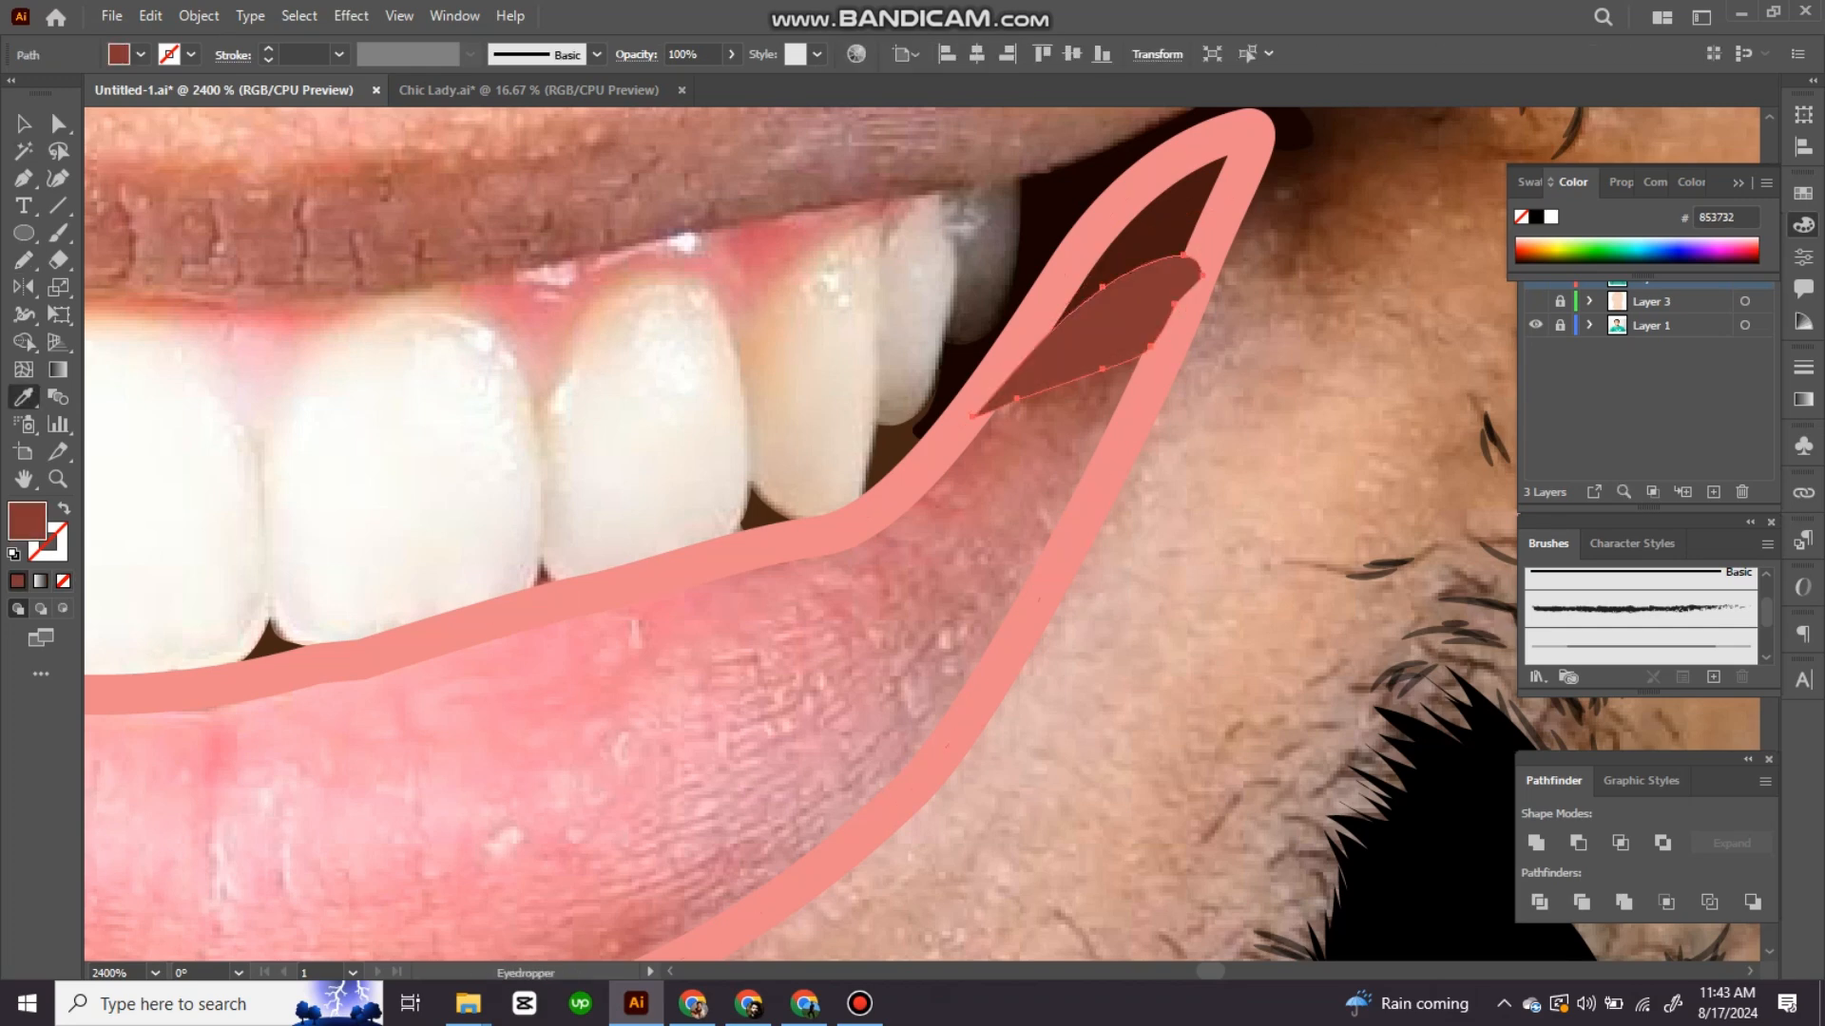
{"action": "key", "text": "ctrl+shift+["}
{"action": "key", "text": "ctrl+shift+a"}
Step: Pencil a fourth, lighter shading band at the lip's right end, fill it with sampled 9c4b42 and send it to the back
{"action": "key", "text": "n"}
{"action": "left_click_drag", "start_coordinate": [1144, 378], "coordinate": [1170, 322]}
{"action": "key", "text": "i"}
{"action": "left_click", "coordinate": [1081, 443]}
{"action": "key", "text": "ctrl+shift+["}
{"action": "key", "text": "ctrl+shift+a"}
{"action": "scroll", "coordinate": [1081, 443], "scroll_direction": "down", "scroll_amount": 5}
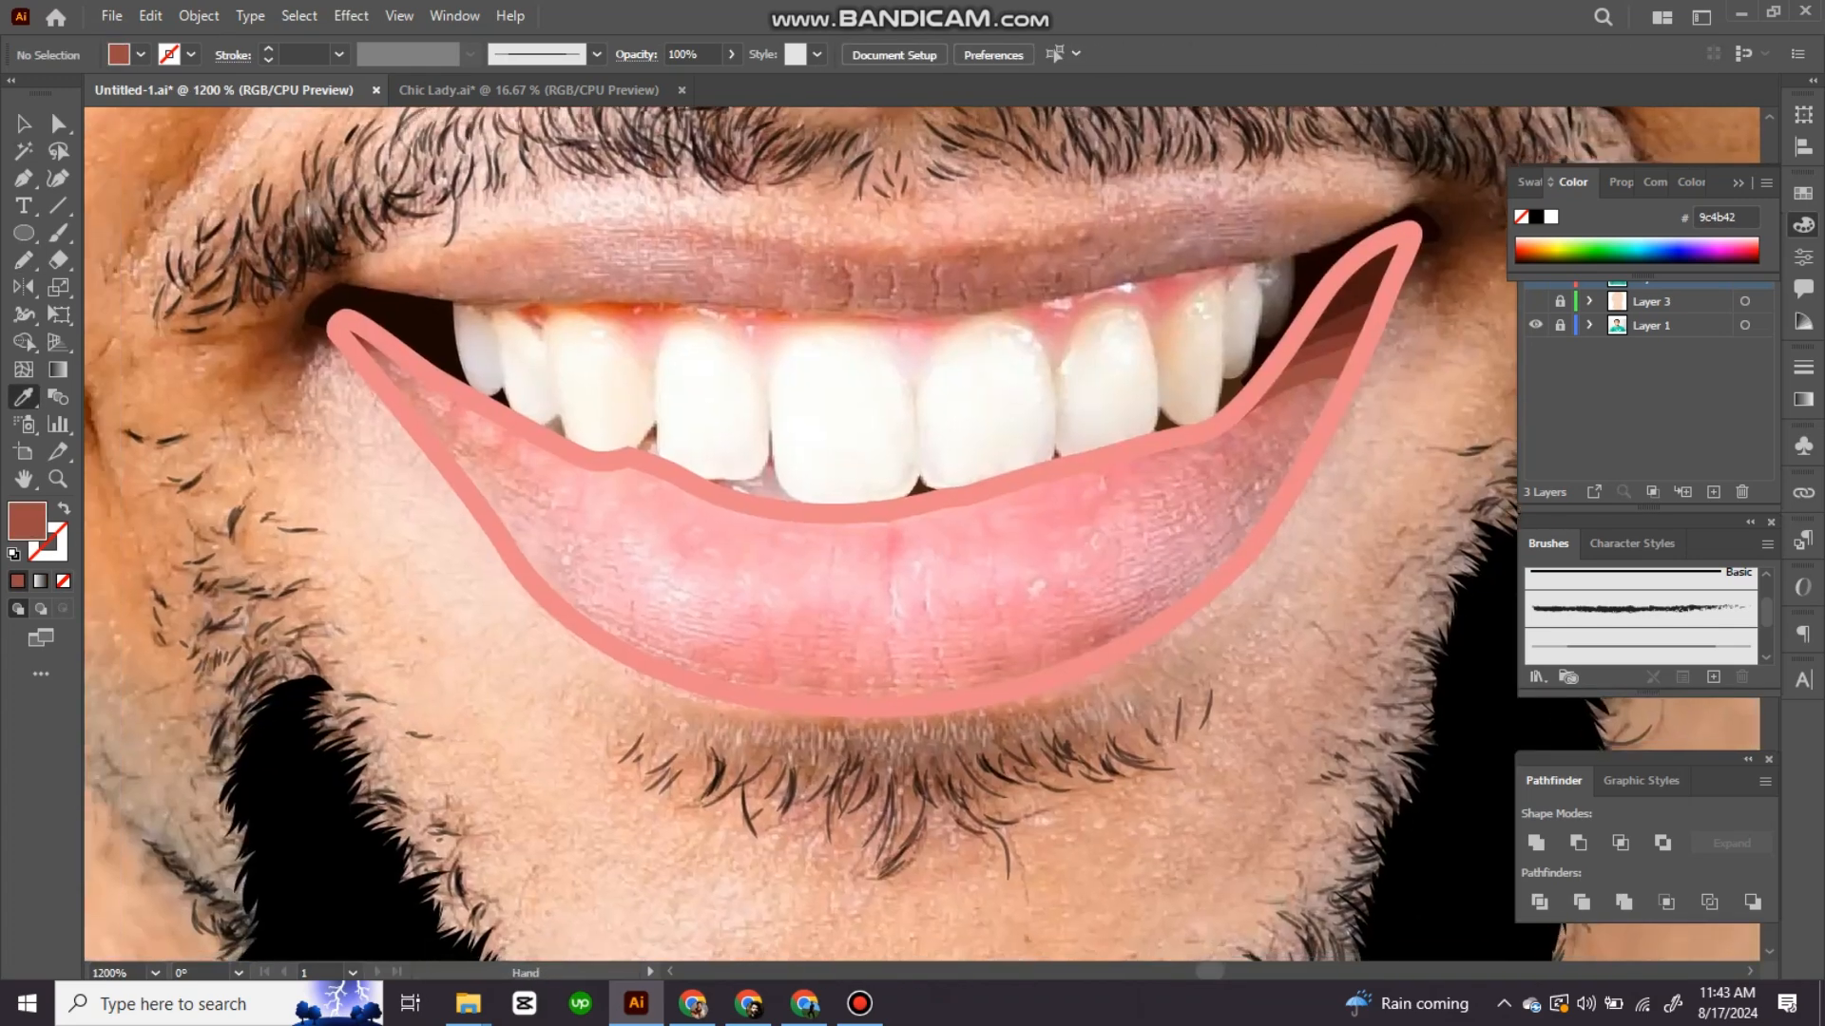
Step: Draw a shadow shape at the lower lip's left corner with the Pen, using the red-brown 9c4b42 fill
{"action": "key", "text": "p"}
{"action": "scroll", "coordinate": [285, 333], "scroll_direction": "up", "scroll_amount": 4}
{"action": "left_click", "coordinate": [774, 443]}
{"action": "left_click", "coordinate": [807, 545]}
{"action": "left_click", "coordinate": [777, 513]}
{"action": "key", "text": "i"}
{"action": "left_click_drag", "start_coordinate": [1274, 466], "coordinate": [541, 409]}
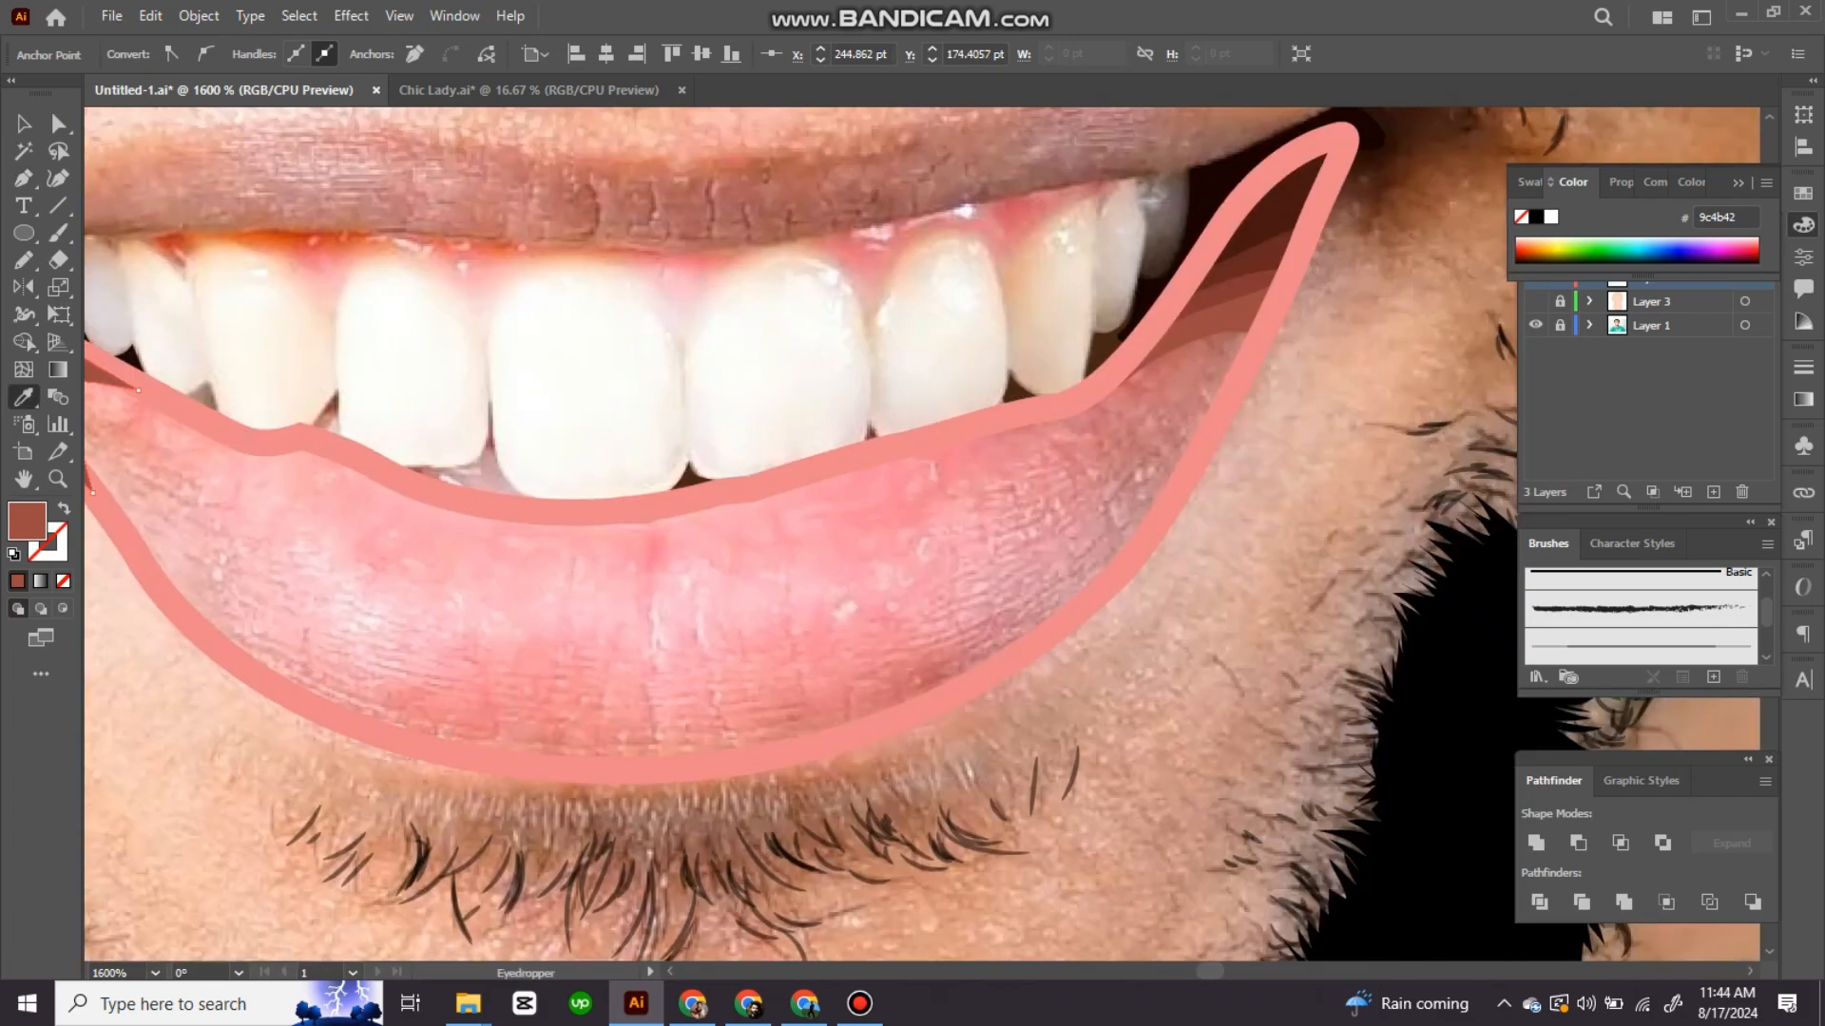
Step: Fill the next shading shapes at the lip's corners with sampled rose d46e71 and send them to the back
{"action": "left_click", "coordinate": [1131, 399]}
{"action": "left_click_drag", "start_coordinate": [665, 456], "coordinate": [803, 427]}
{"action": "key", "text": "ctrl+shift+["}
{"action": "left_click_drag", "start_coordinate": [1235, 362], "coordinate": [1101, 510]}
{"action": "left_click_drag", "start_coordinate": [1136, 565], "coordinate": [1192, 428]}
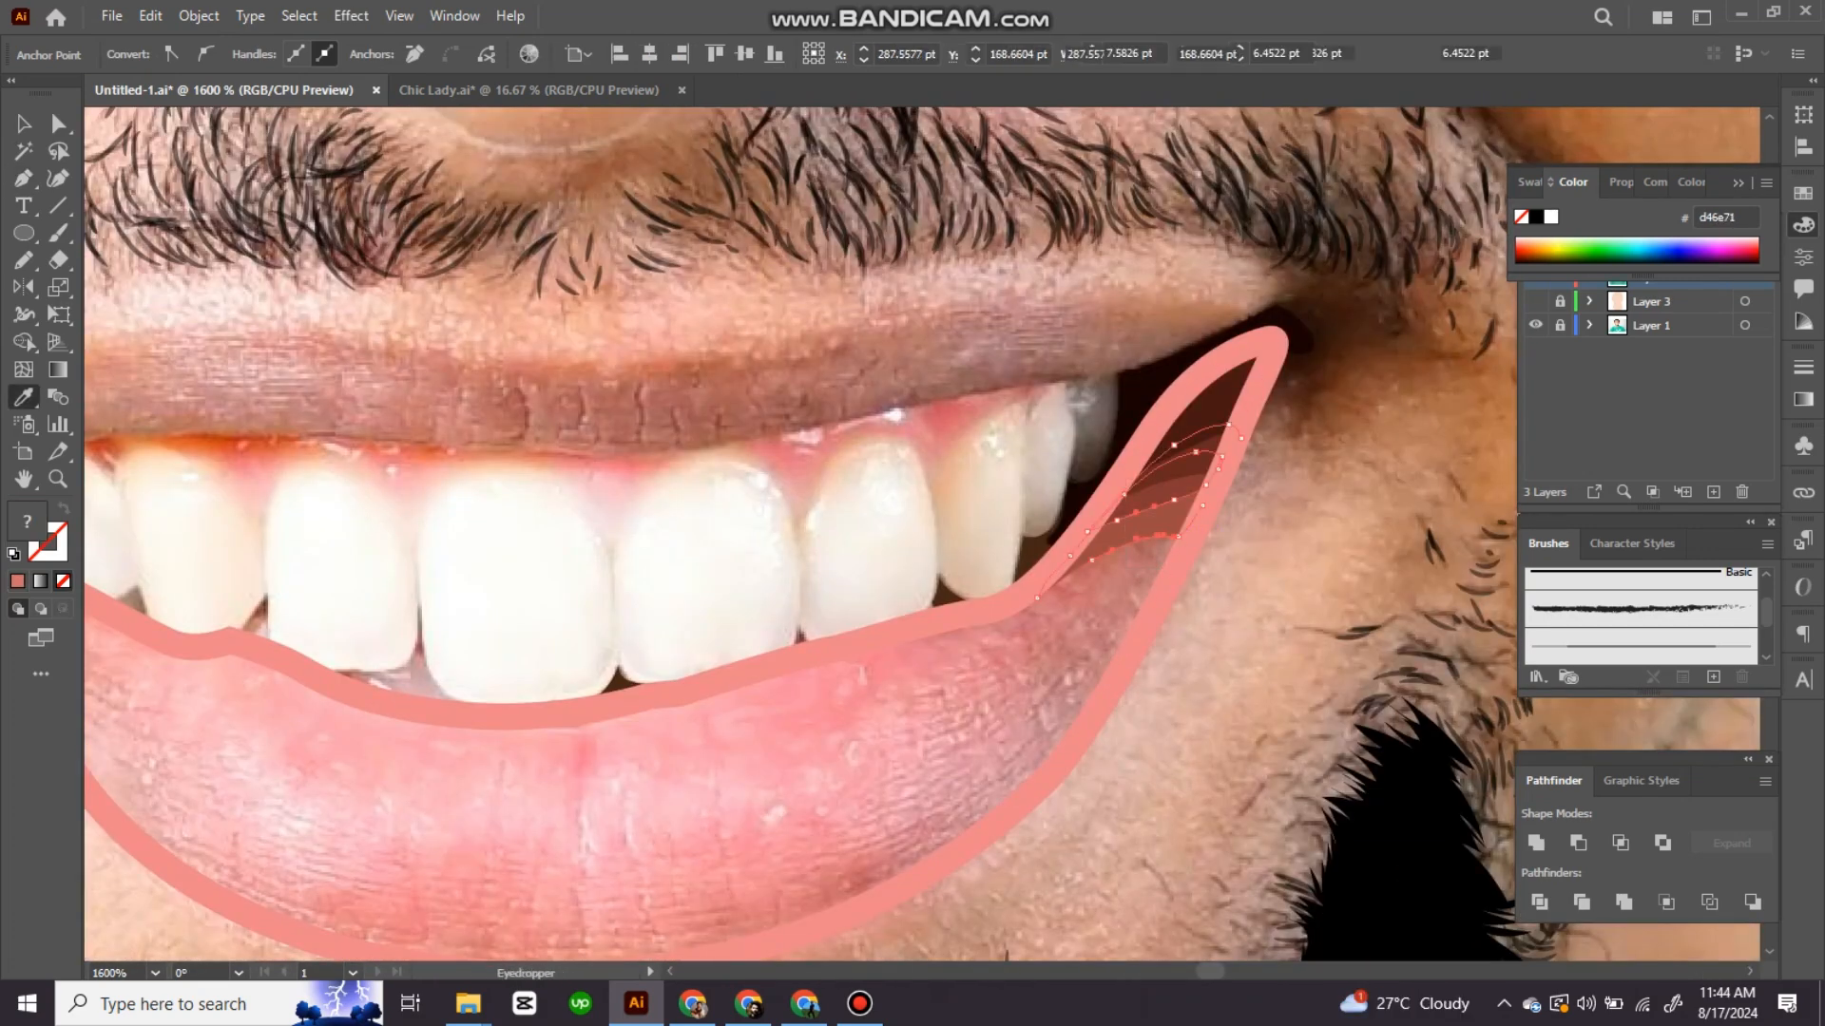
{"action": "key", "text": "ctrl+shift+a"}
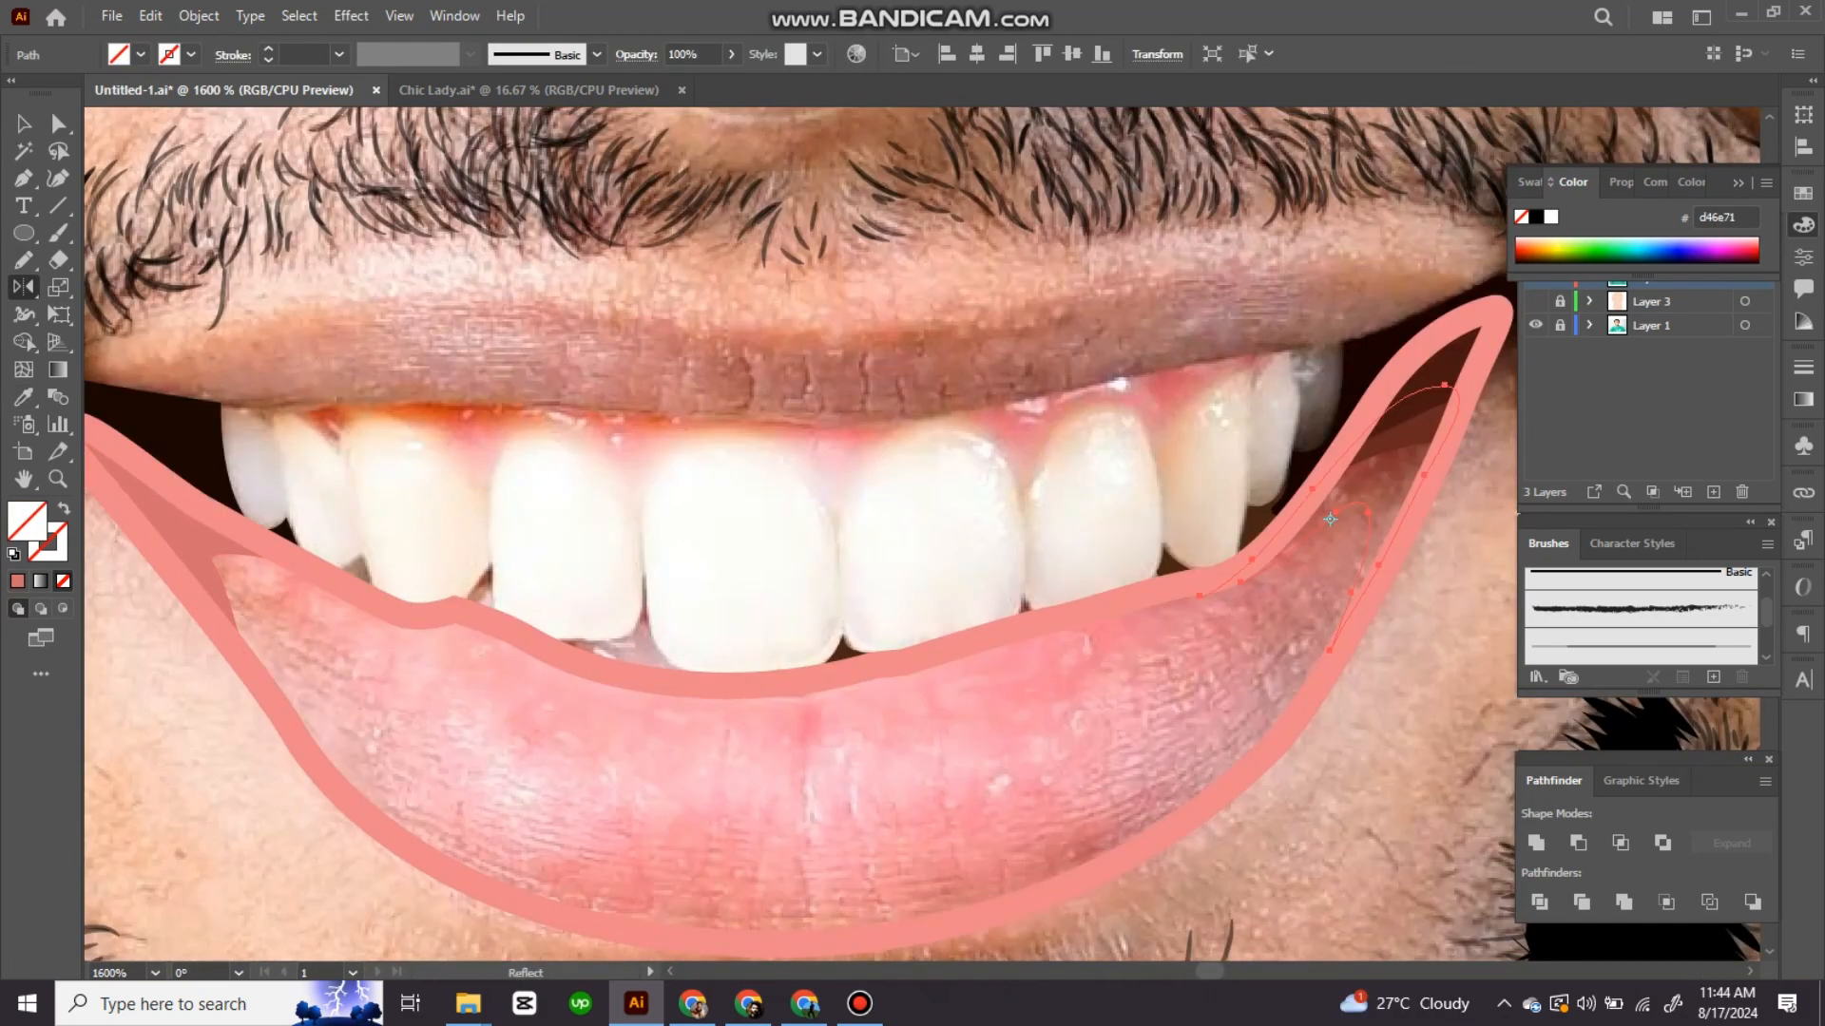
{"action": "scroll", "coordinate": [922, 542], "scroll_direction": "down", "scroll_amount": 3}
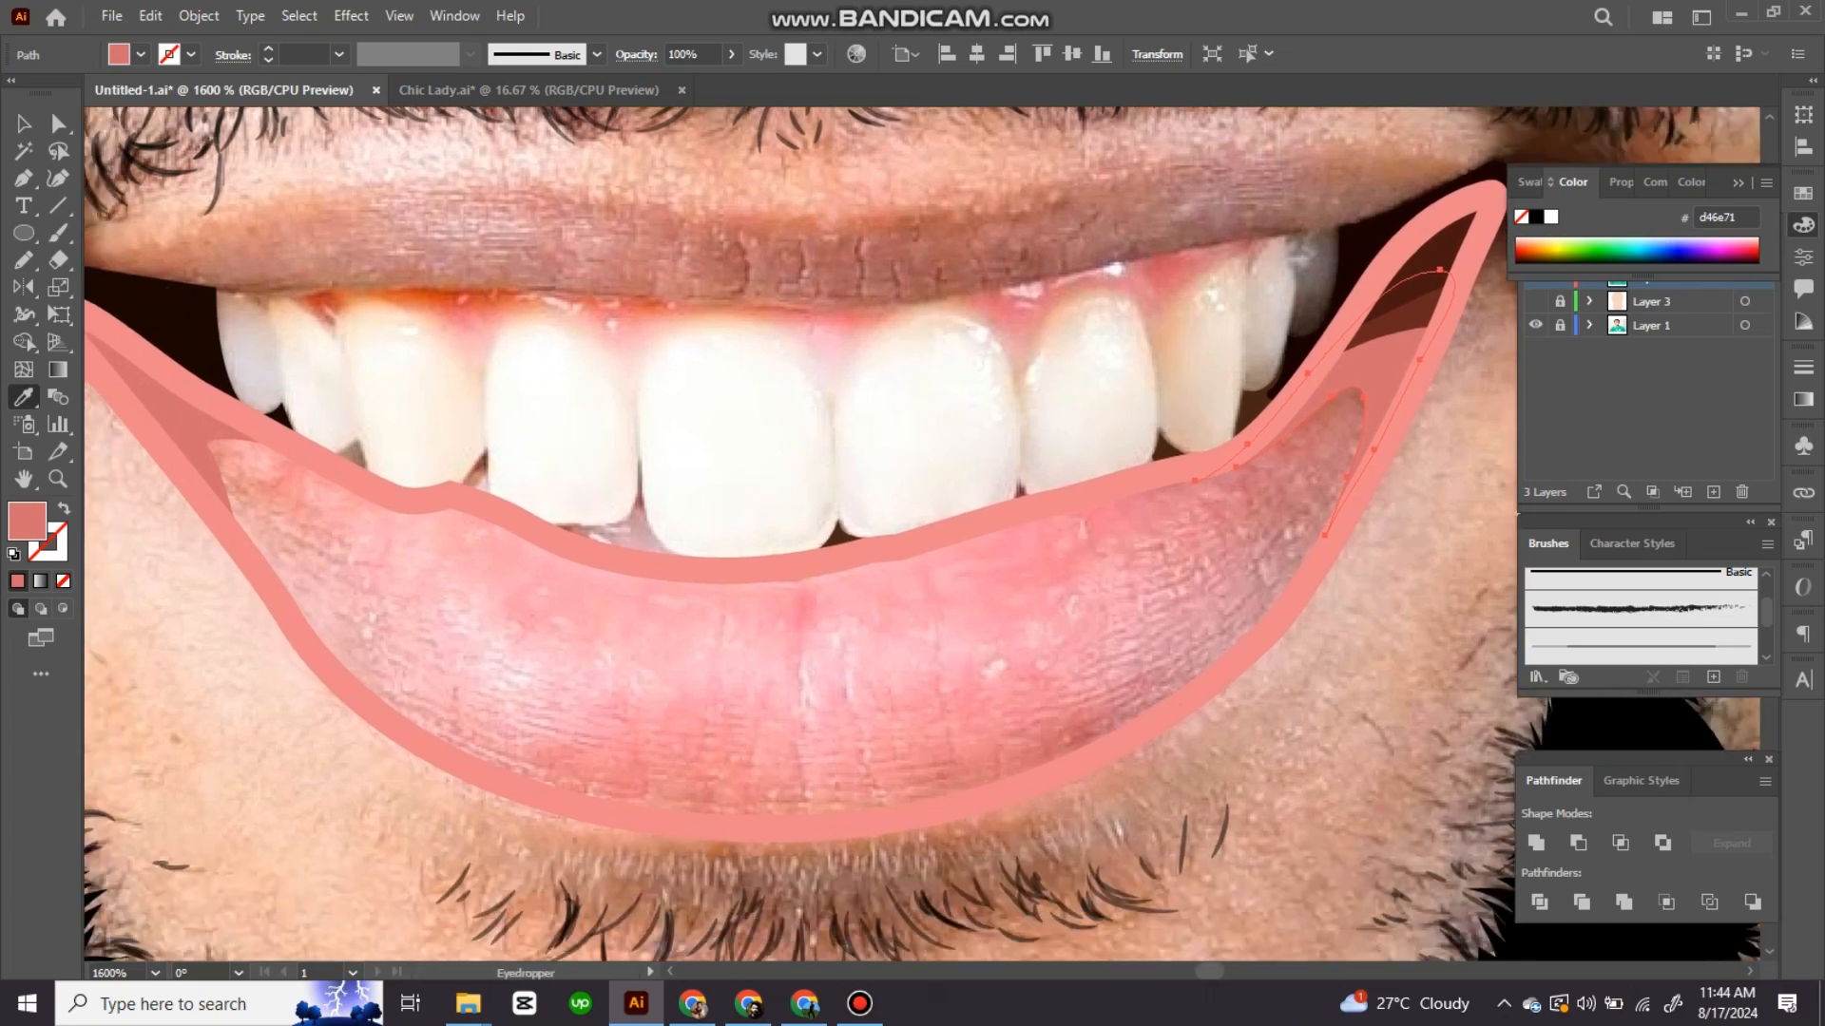
Step: Trace the lower edge of a band across the upper part of the lower lip, from its right end to the left corner
{"action": "key", "text": "p"}
{"action": "left_click", "coordinate": [1364, 407]}
{"action": "left_click_drag", "start_coordinate": [783, 617], "coordinate": [561, 624]}
{"action": "mouse_move", "coordinate": [561, 624]}
{"action": "left_mouse_down"}
{"action": "mouse_move", "coordinate": [960, 550]}
{"action": "mouse_move", "coordinate": [949, 438]}
{"action": "left_mouse_up"}
{"action": "left_click", "coordinate": [809, 392]}
Step: Close the band along the lip's inner edge back to the right end and fill it with sampled pink fb8ca0
{"action": "key", "text": "shift+x"}
{"action": "left_click_drag", "start_coordinate": [1062, 458], "coordinate": [1108, 476]}
{"action": "mouse_move", "coordinate": [1236, 504]}
{"action": "left_mouse_down"}
{"action": "mouse_move", "coordinate": [663, 568]}
{"action": "mouse_move", "coordinate": [855, 582]}
{"action": "left_mouse_up"}
{"action": "left_click_drag", "start_coordinate": [1131, 510], "coordinate": [1188, 494]}
{"action": "left_click_drag", "start_coordinate": [1283, 456], "coordinate": [1310, 425]}
{"action": "left_click_drag", "start_coordinate": [1394, 354], "coordinate": [1426, 361]}
{"action": "left_click", "coordinate": [1385, 428]}
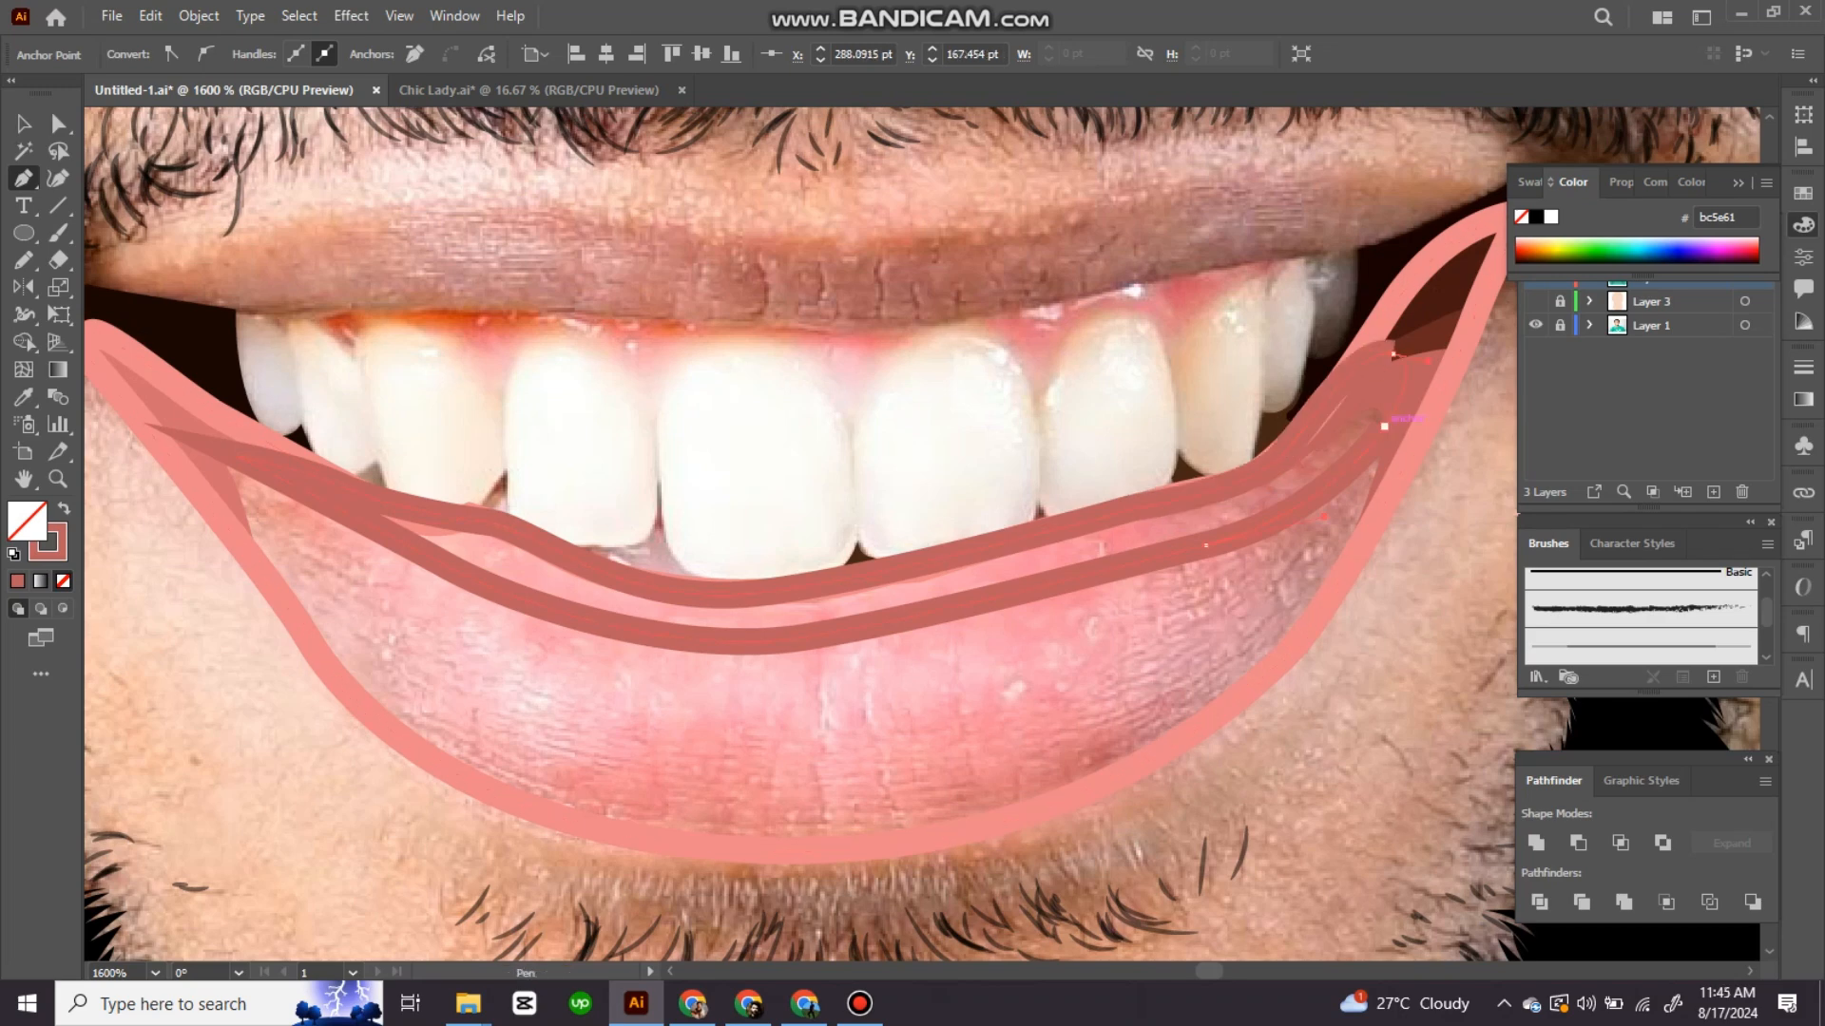
{"action": "key", "text": "i"}
{"action": "left_click_drag", "start_coordinate": [922, 589], "coordinate": [906, 474]}
{"action": "key", "text": "ctrl+shift+a"}
Step: Pencil a large shading shape down the lower lip's right side, fill it with a sampled rose tone and send it to the back
{"action": "key", "text": "n"}
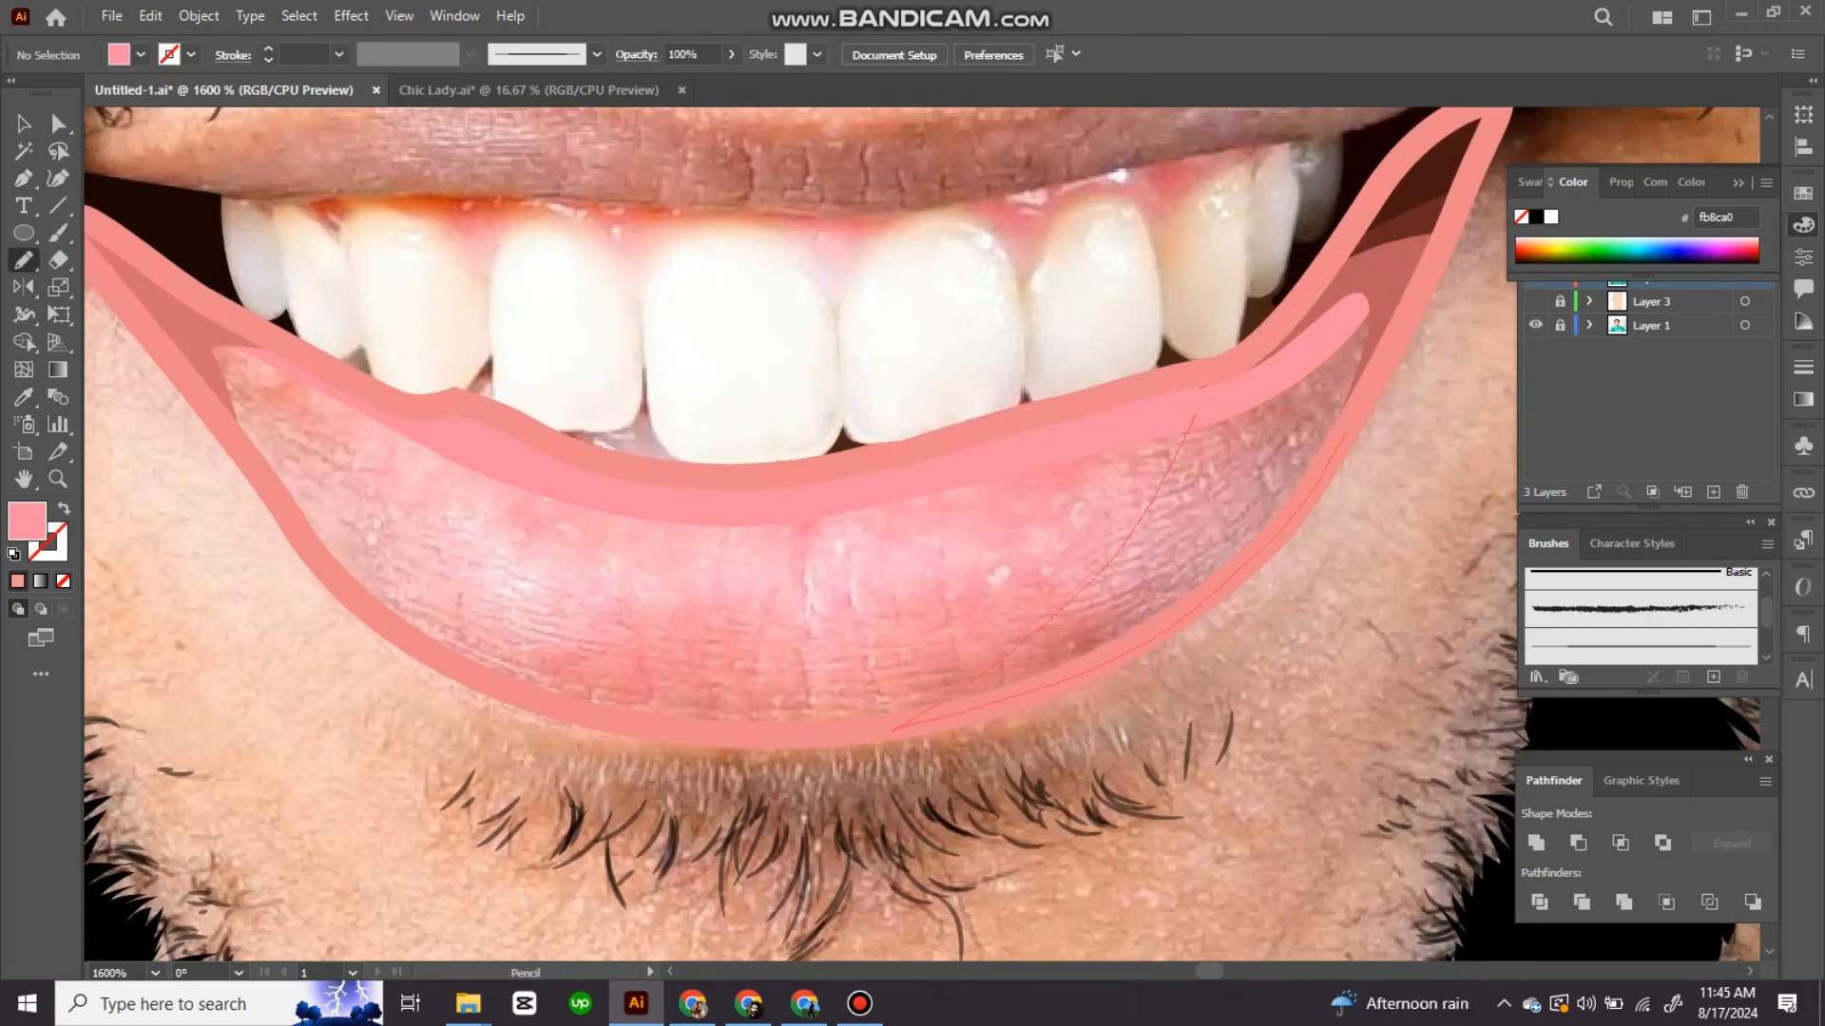
{"action": "left_click_drag", "start_coordinate": [1193, 416], "coordinate": [1396, 304]}
{"action": "left_click", "coordinate": [1395, 272]}
{"action": "key", "text": "ctrl+shift+["}
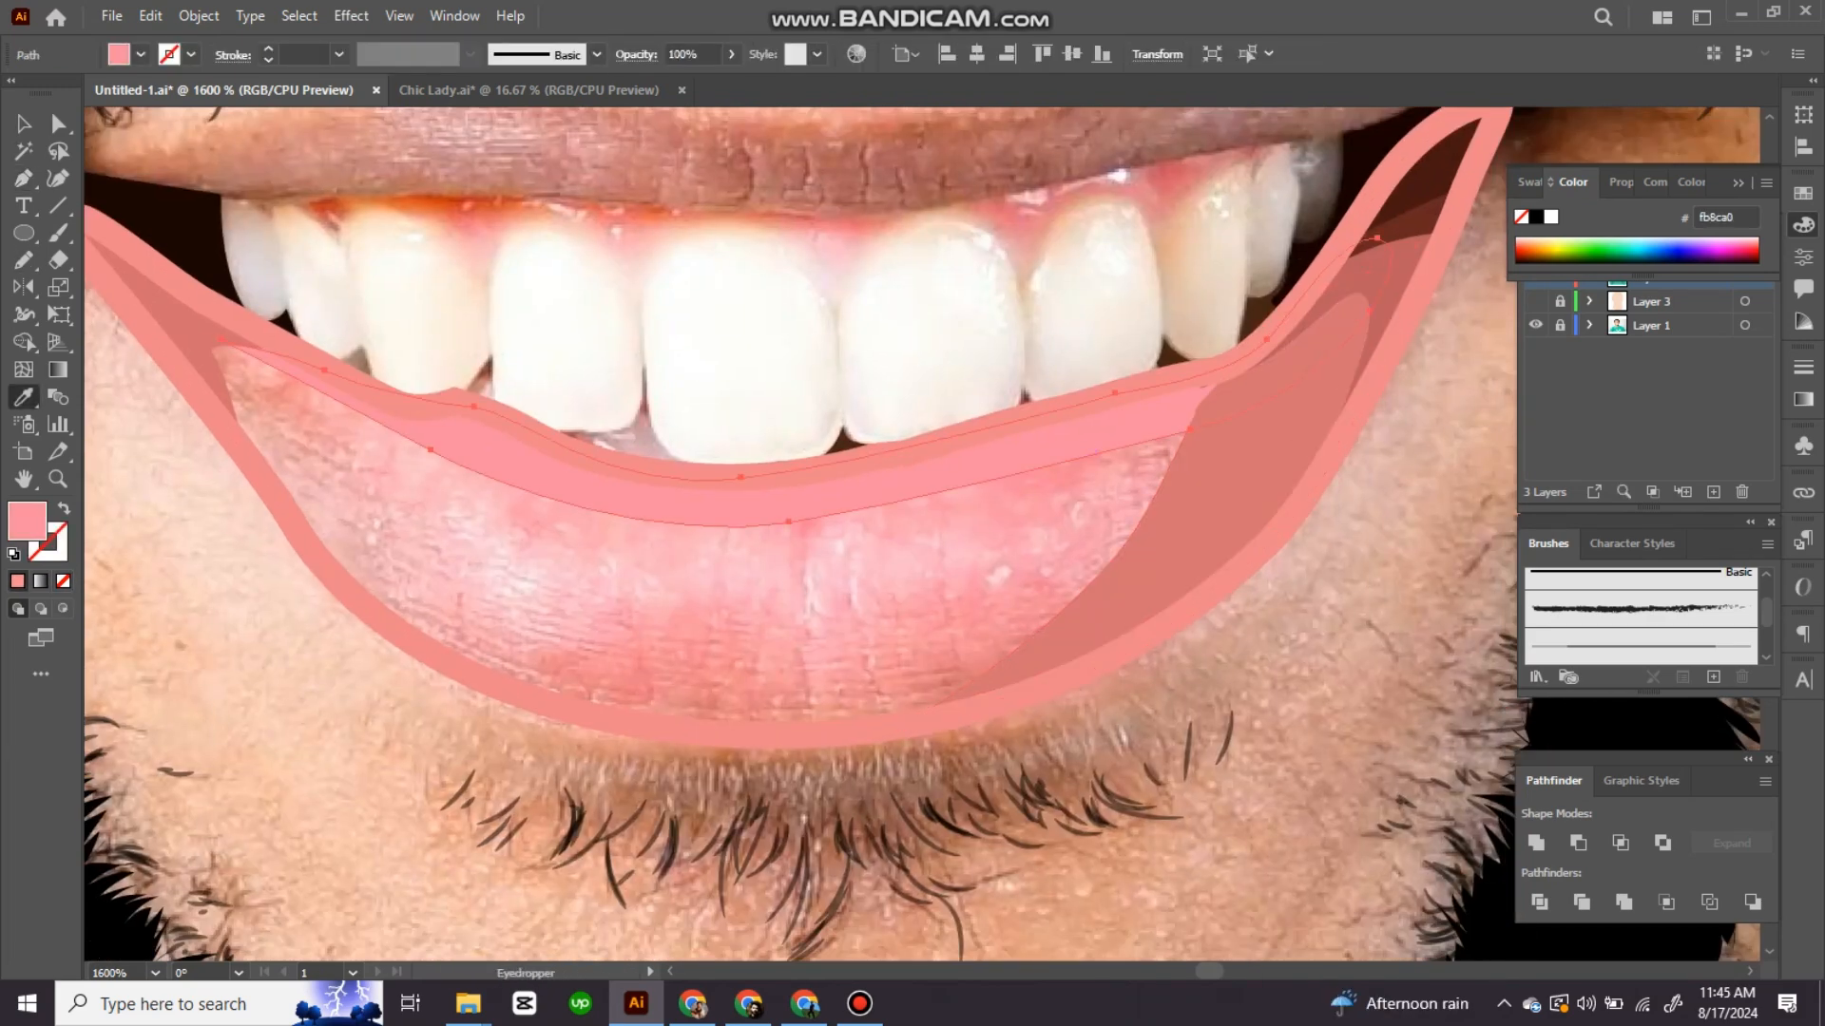
{"action": "key", "text": "ctrl+shift+a"}
Step: Fill the shading shape along the bottom of the lower lip with sampled pink e78186 and send it to the back
{"action": "key", "text": "ctrl+minus"}
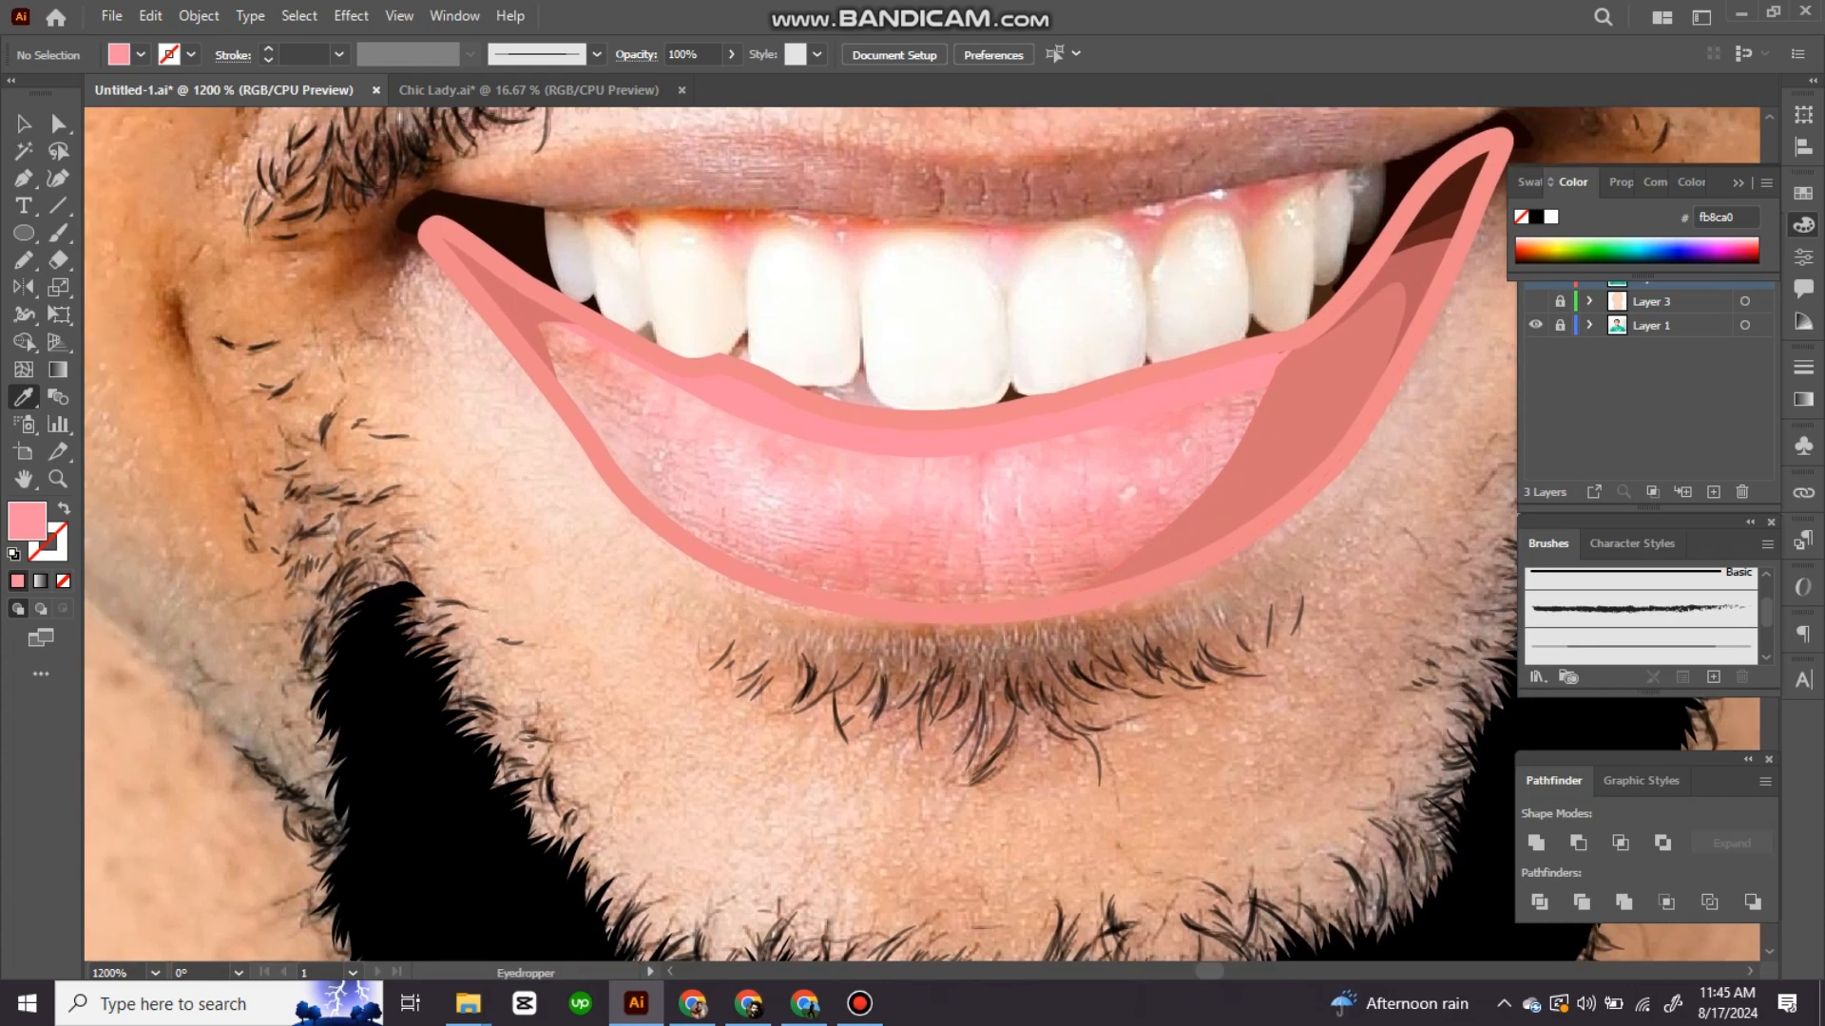
{"action": "key", "text": "i"}
{"action": "left_click", "coordinate": [988, 566]}
{"action": "key", "text": "ctrl+shift+["}
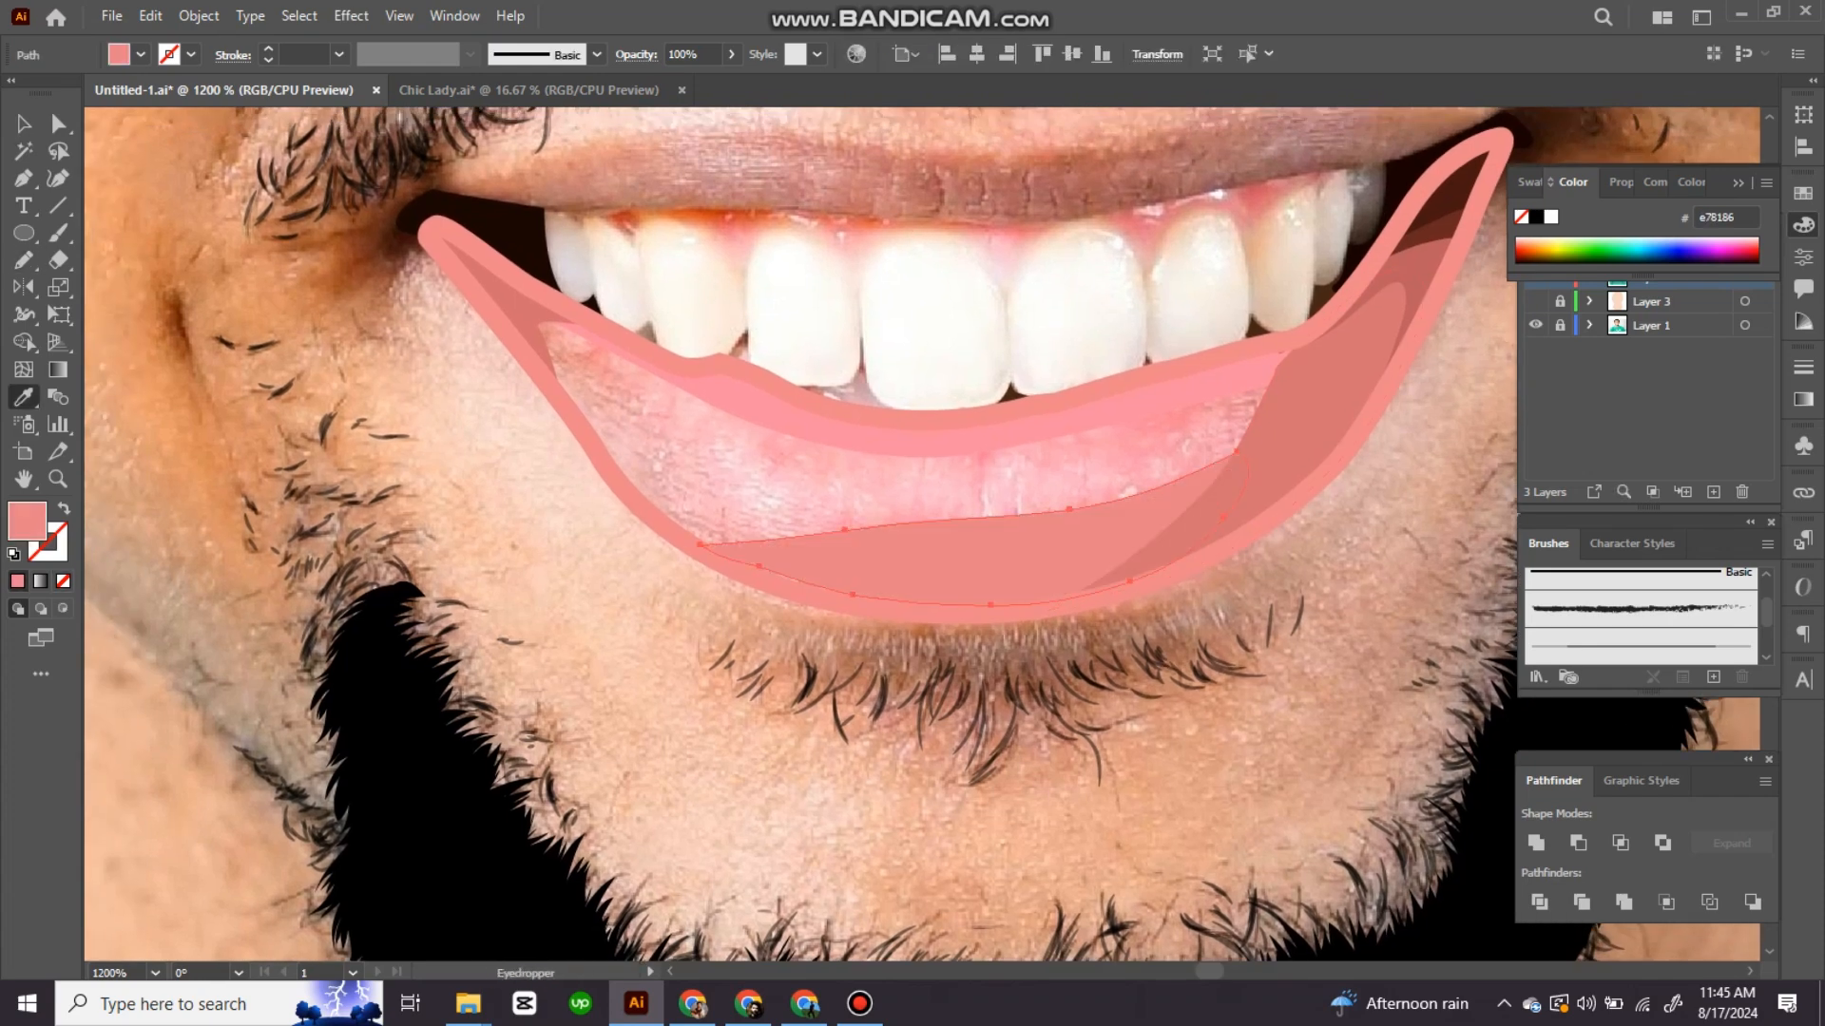
{"action": "key", "text": "ctrl+shift+a"}
Step: Pencil a shape along the lower lip's left side, fill it with sampled light pink f99cae and send it to the back
{"action": "left_click_drag", "start_coordinate": [913, 570], "coordinate": [1030, 532]}
{"action": "key", "text": "n"}
{"action": "left_click_drag", "start_coordinate": [825, 518], "coordinate": [664, 285]}
{"action": "key", "text": "i"}
{"action": "left_click", "coordinate": [819, 418]}
{"action": "key", "text": "ctrl+shift+["}
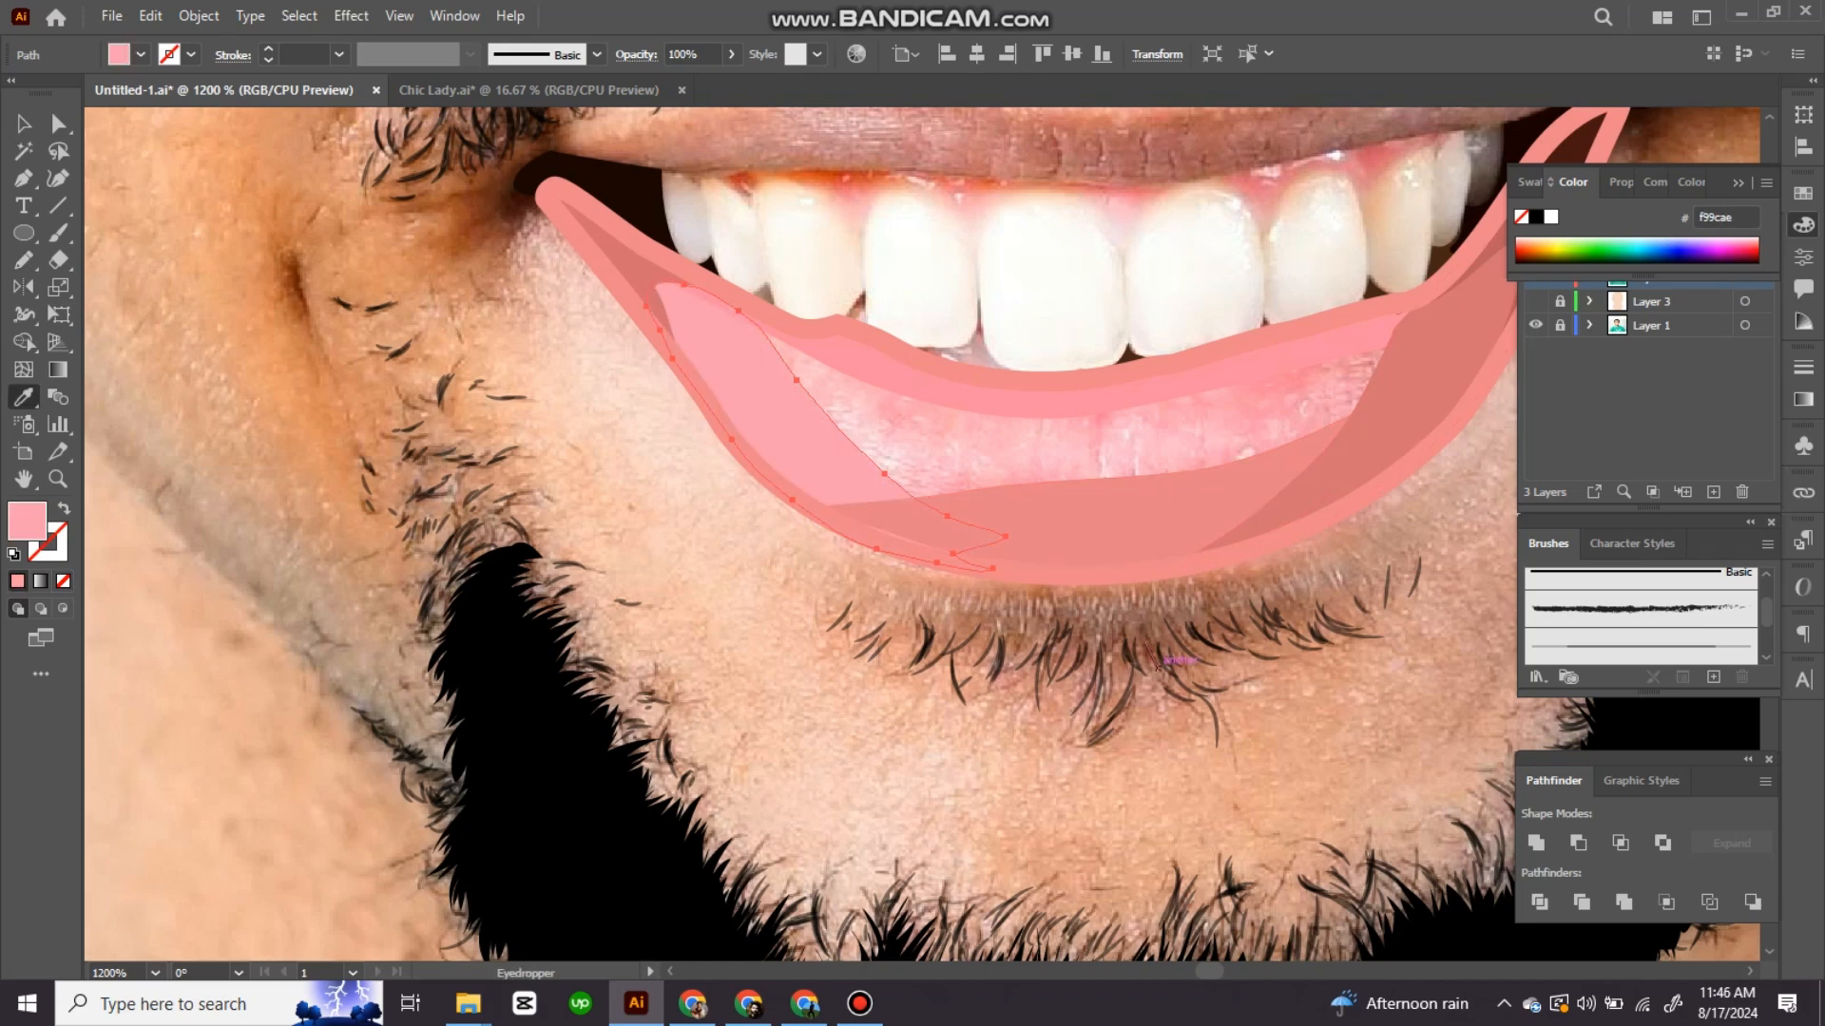
Step: Pencil a shape along the middle of the lower lip and fill it with sampled light pink feb4bd
{"action": "left_click", "coordinate": [1097, 679], "text": "ctrl"}
{"action": "key", "text": "ctrl+minus"}
{"action": "key", "text": "ctrl+minus"}
{"action": "key", "text": "ctrl+minus"}
{"action": "key", "text": "ctrl+minus"}
{"action": "key", "text": "ctrl+minus"}
{"action": "key", "text": "ctrl+plus"}
{"action": "key", "text": "ctrl+plus"}
{"action": "key", "text": "ctrl+plus"}
{"action": "key", "text": "ctrl+plus"}
{"action": "key", "text": "ctrl+shift+a"}
{"action": "key", "text": "n"}
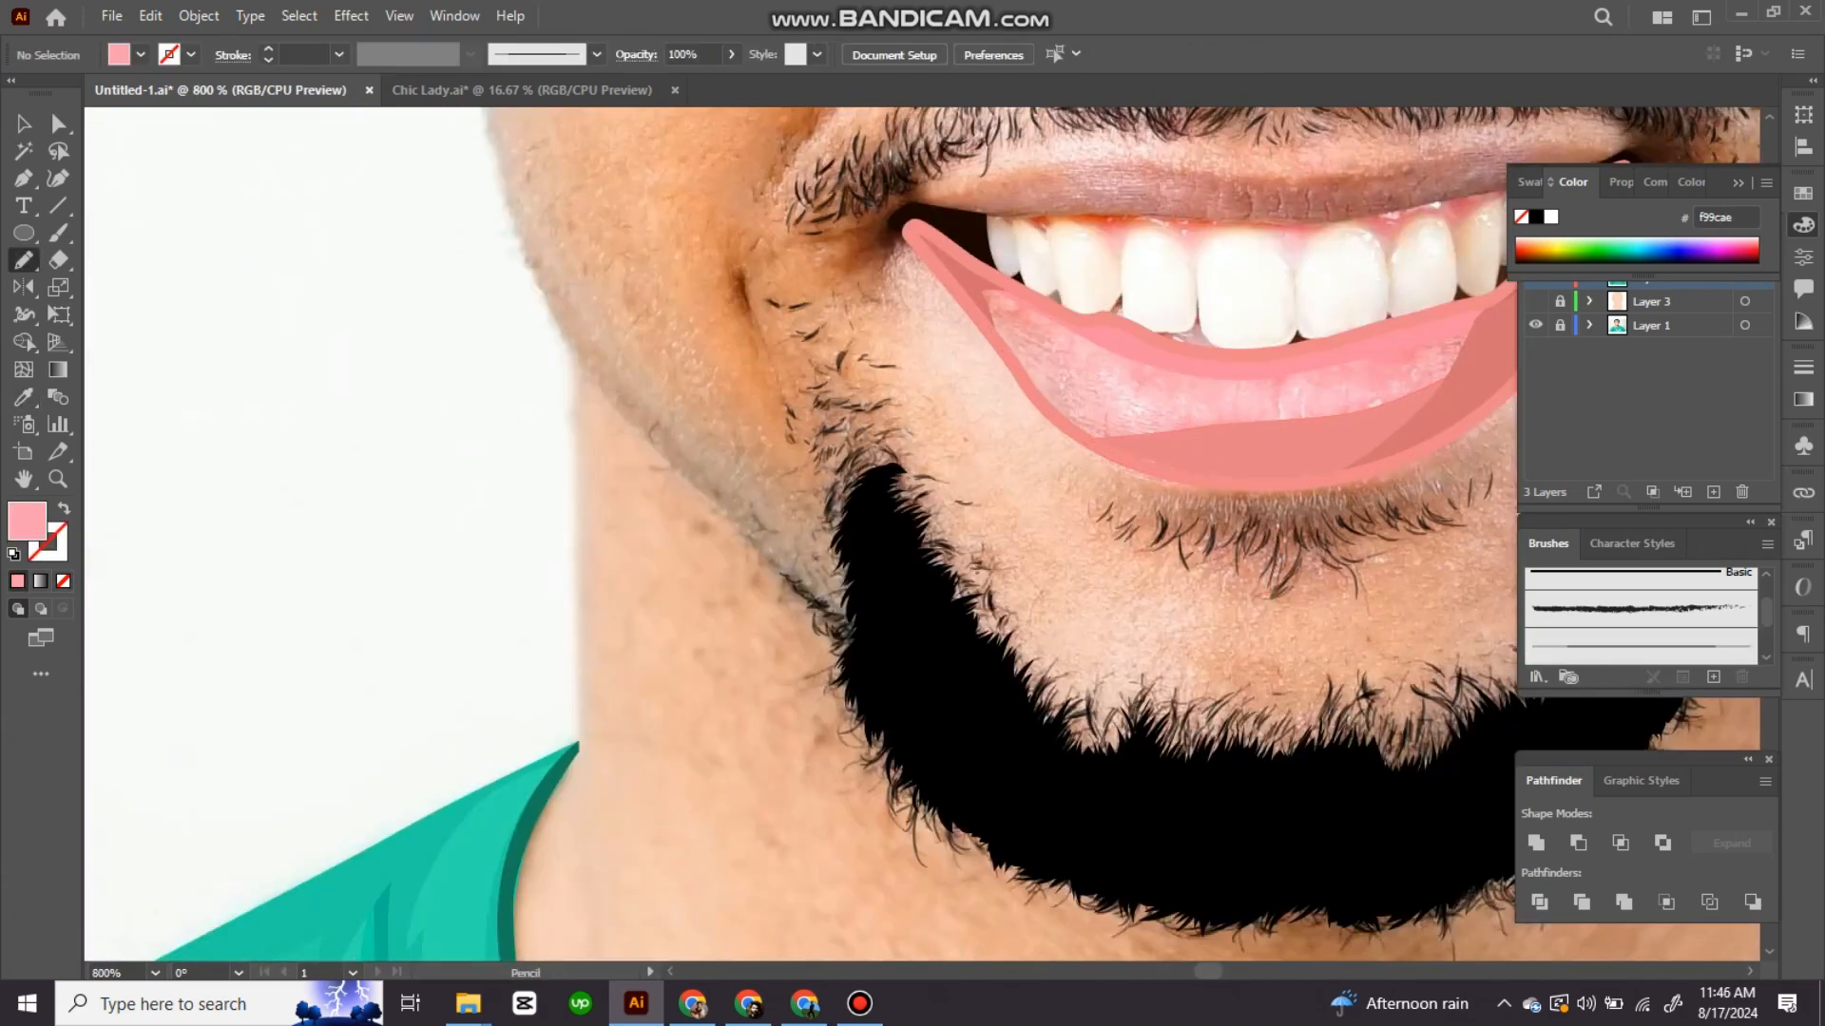
{"action": "left_click_drag", "start_coordinate": [1188, 432], "coordinate": [1098, 451]}
{"action": "key", "text": "i"}
{"action": "key", "text": "ctrl+shift+a"}
{"action": "key", "text": "n"}
{"action": "left_click_drag", "start_coordinate": [1135, 360], "coordinate": [988, 380]}
{"action": "left_click_drag", "start_coordinate": [986, 380], "coordinate": [1205, 419]}
{"action": "key", "text": "i"}
{"action": "left_click", "coordinate": [1209, 432]}
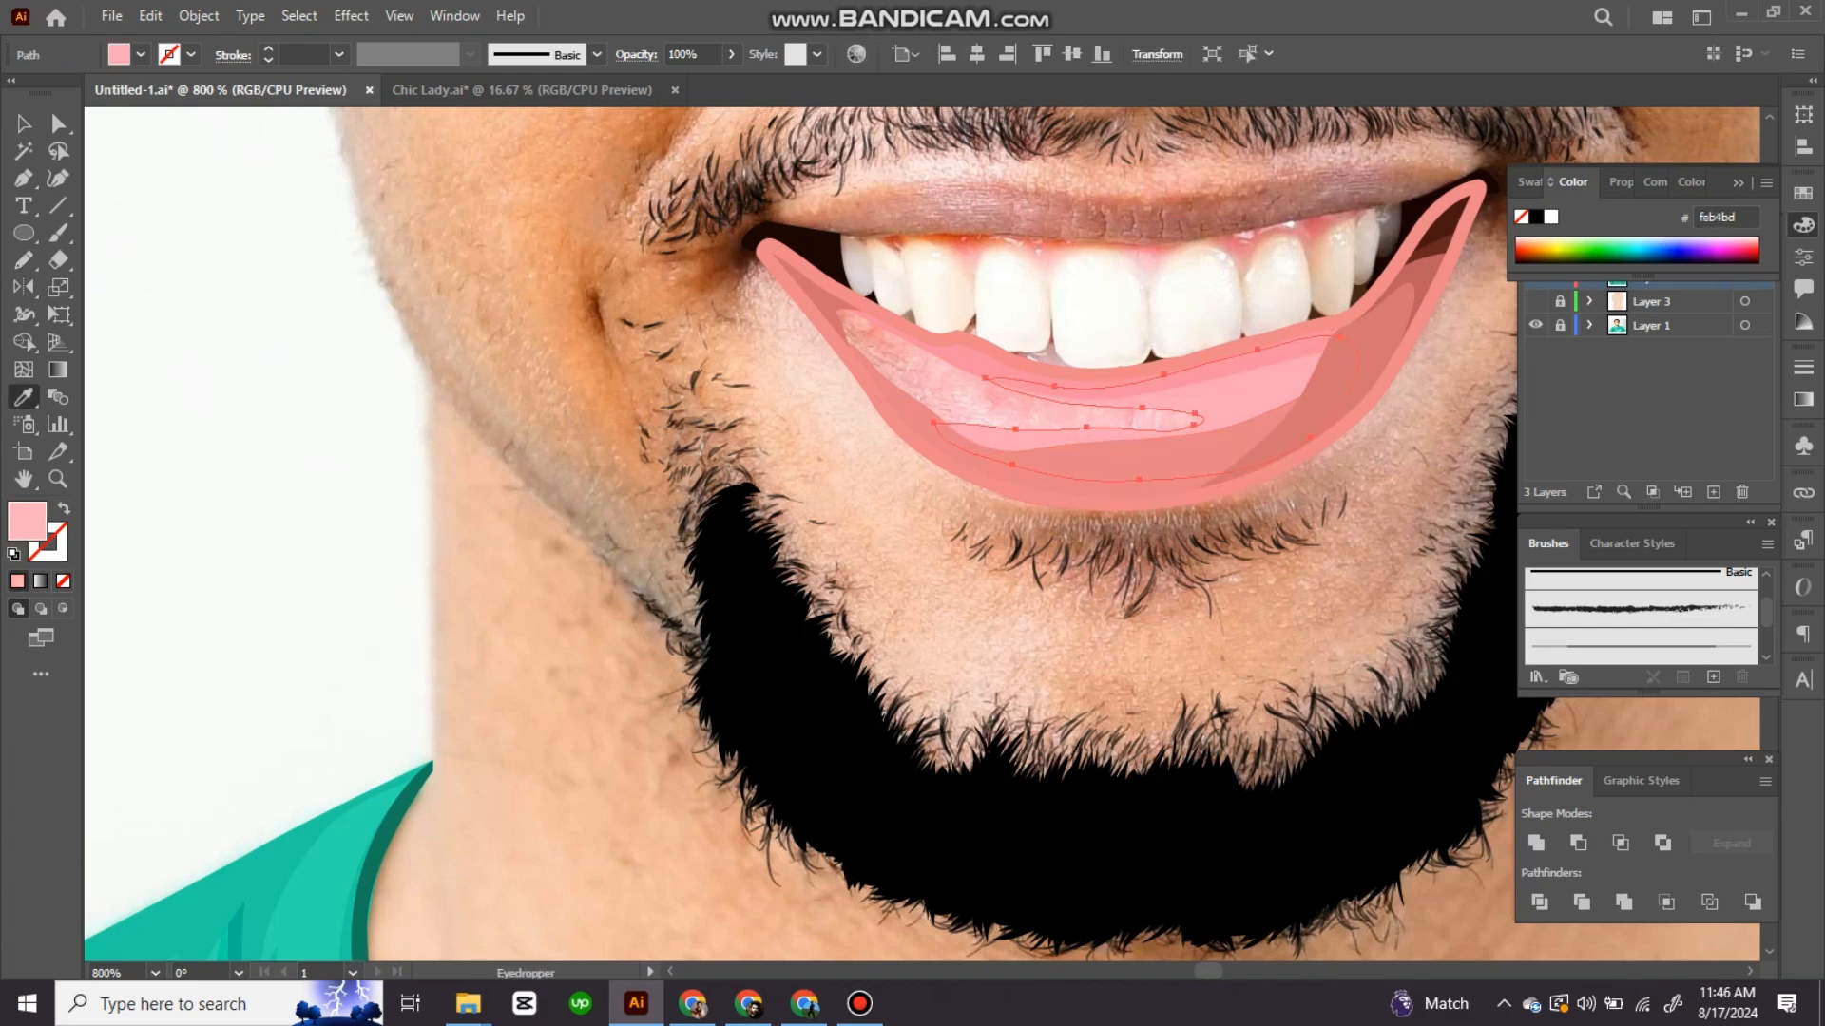
Step: Change the fill of the lower lip's middle shape to pink f299a6
{"action": "left_click", "coordinate": [1169, 419]}
{"action": "left_click", "coordinate": [1212, 453]}
{"action": "double_click", "coordinate": [26, 520]}
{"action": "left_click", "coordinate": [936, 253]}
{"action": "left_click", "coordinate": [1363, 244]}
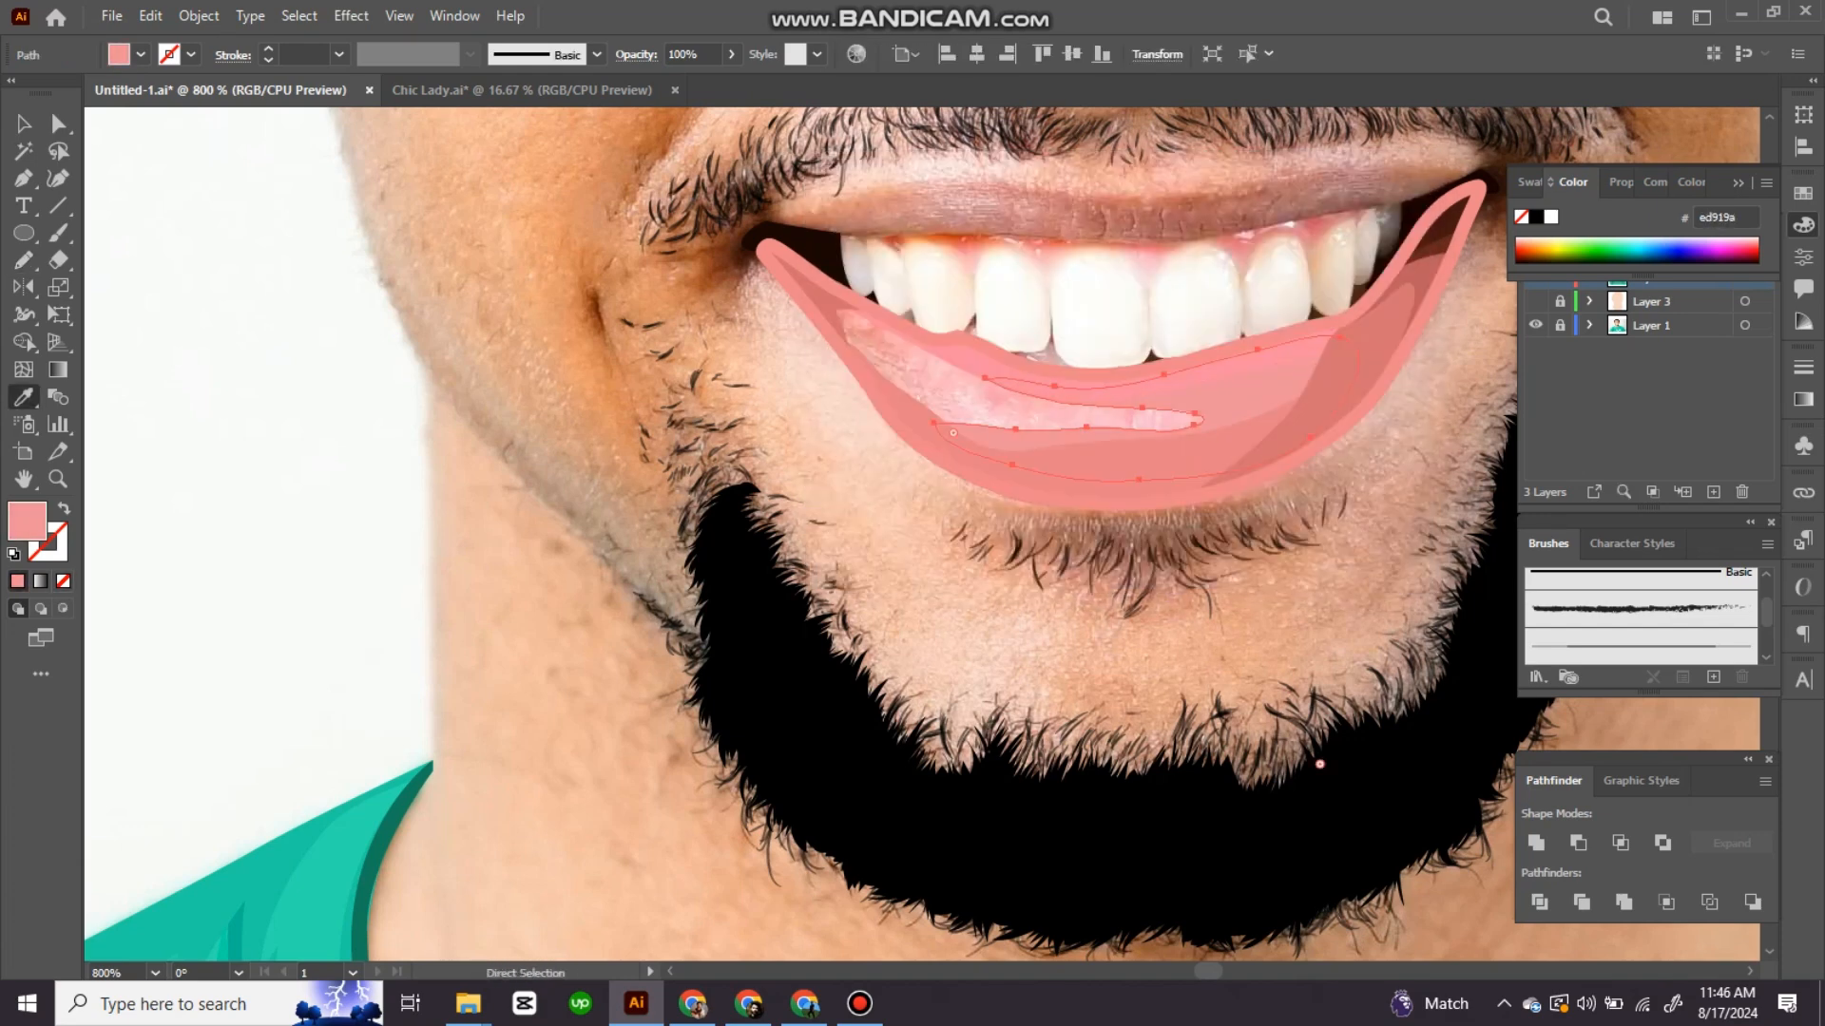
{"action": "double_click", "coordinate": [26, 521]}
{"action": "left_click", "coordinate": [930, 247]}
{"action": "left_click", "coordinate": [1363, 243]}
{"action": "key", "text": "ctrl+shift+a"}
{"action": "key", "text": "n"}
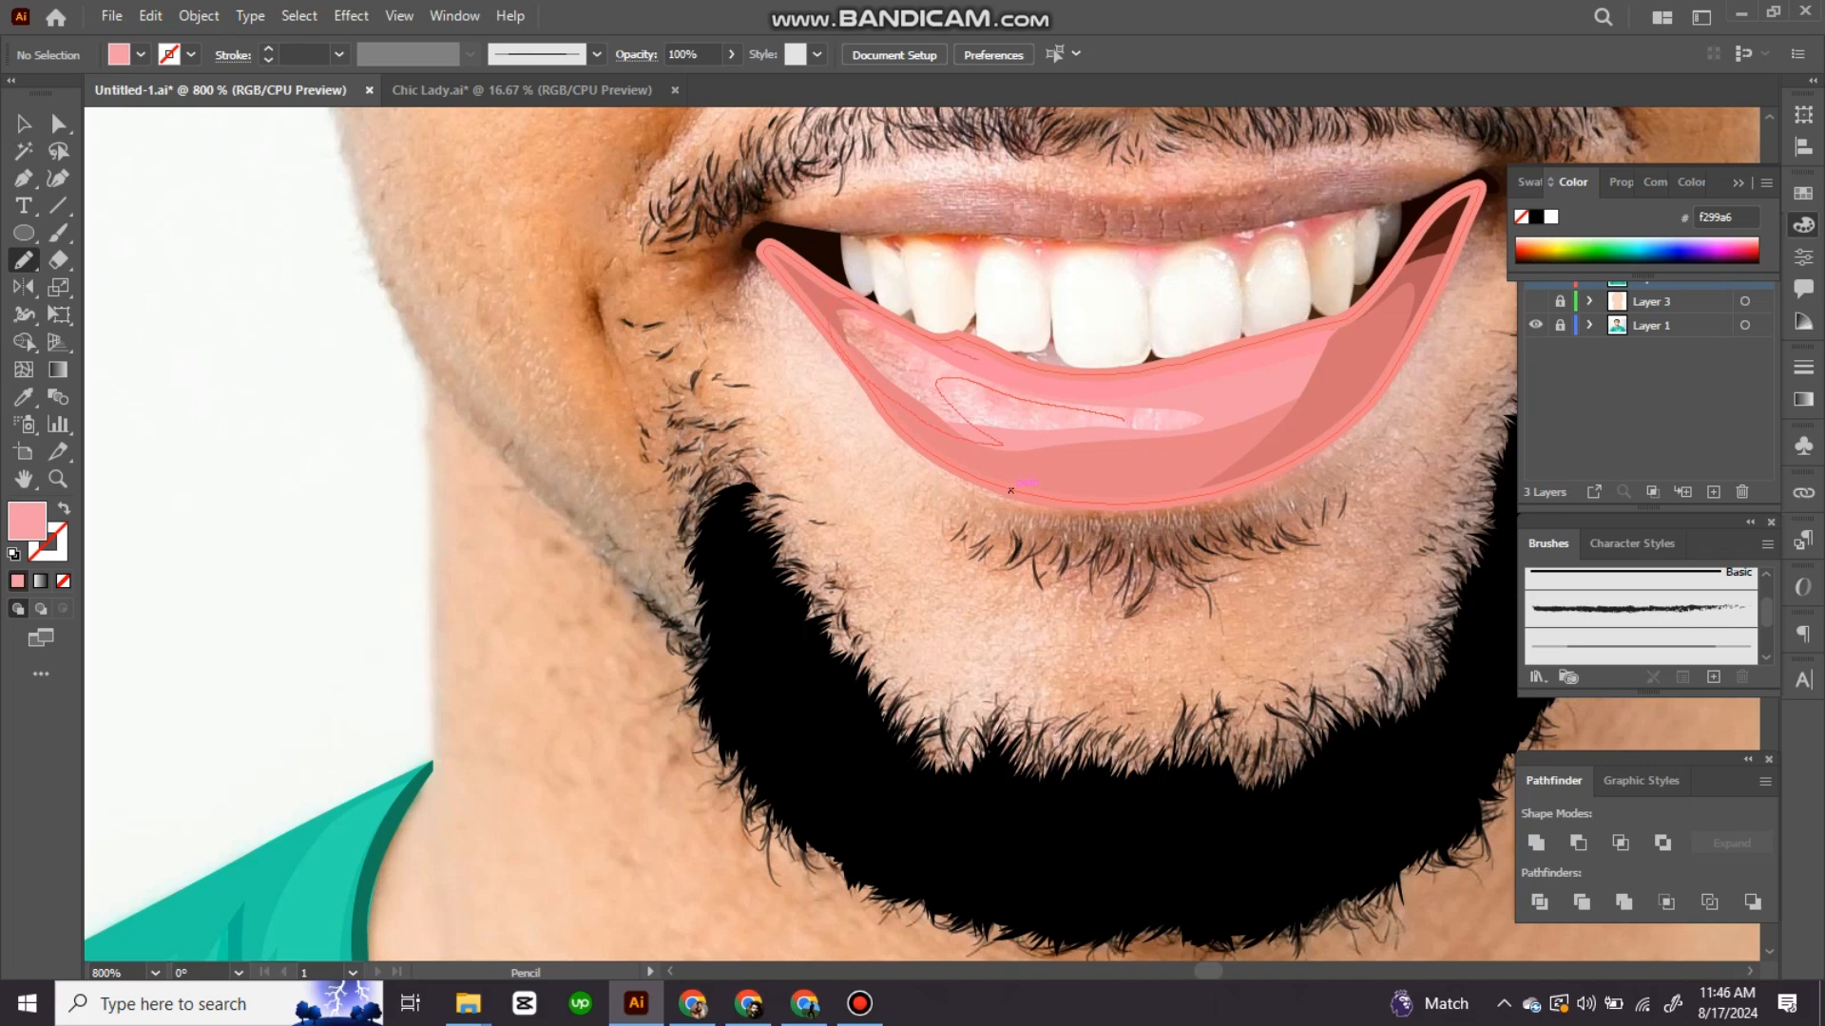
Step: Pencil a highlight shape on the lower lip, fill it with light pink ffb4c0 and send it to the back
{"action": "key", "text": "i"}
{"action": "left_click", "coordinate": [1169, 423]}
{"action": "mouse_move", "coordinate": [1215, 433]}
{"action": "left_mouse_down"}
{"action": "mouse_move", "coordinate": [953, 436]}
{"action": "mouse_move", "coordinate": [1084, 384]}
{"action": "left_mouse_up"}
{"action": "double_click", "coordinate": [26, 521]}
{"action": "left_click", "coordinate": [922, 246]}
{"action": "left_click", "coordinate": [1363, 244]}
{"action": "key", "text": "ctrl+shift+a"}
{"action": "key", "text": "n"}
{"action": "key", "text": "i"}
{"action": "left_click", "coordinate": [1131, 419]}
{"action": "key", "text": "ctrl+shift+["}
{"action": "scroll", "coordinate": [801, 511], "scroll_direction": "down", "scroll_amount": 4}
{"action": "key", "text": "ctrl+shift+a"}
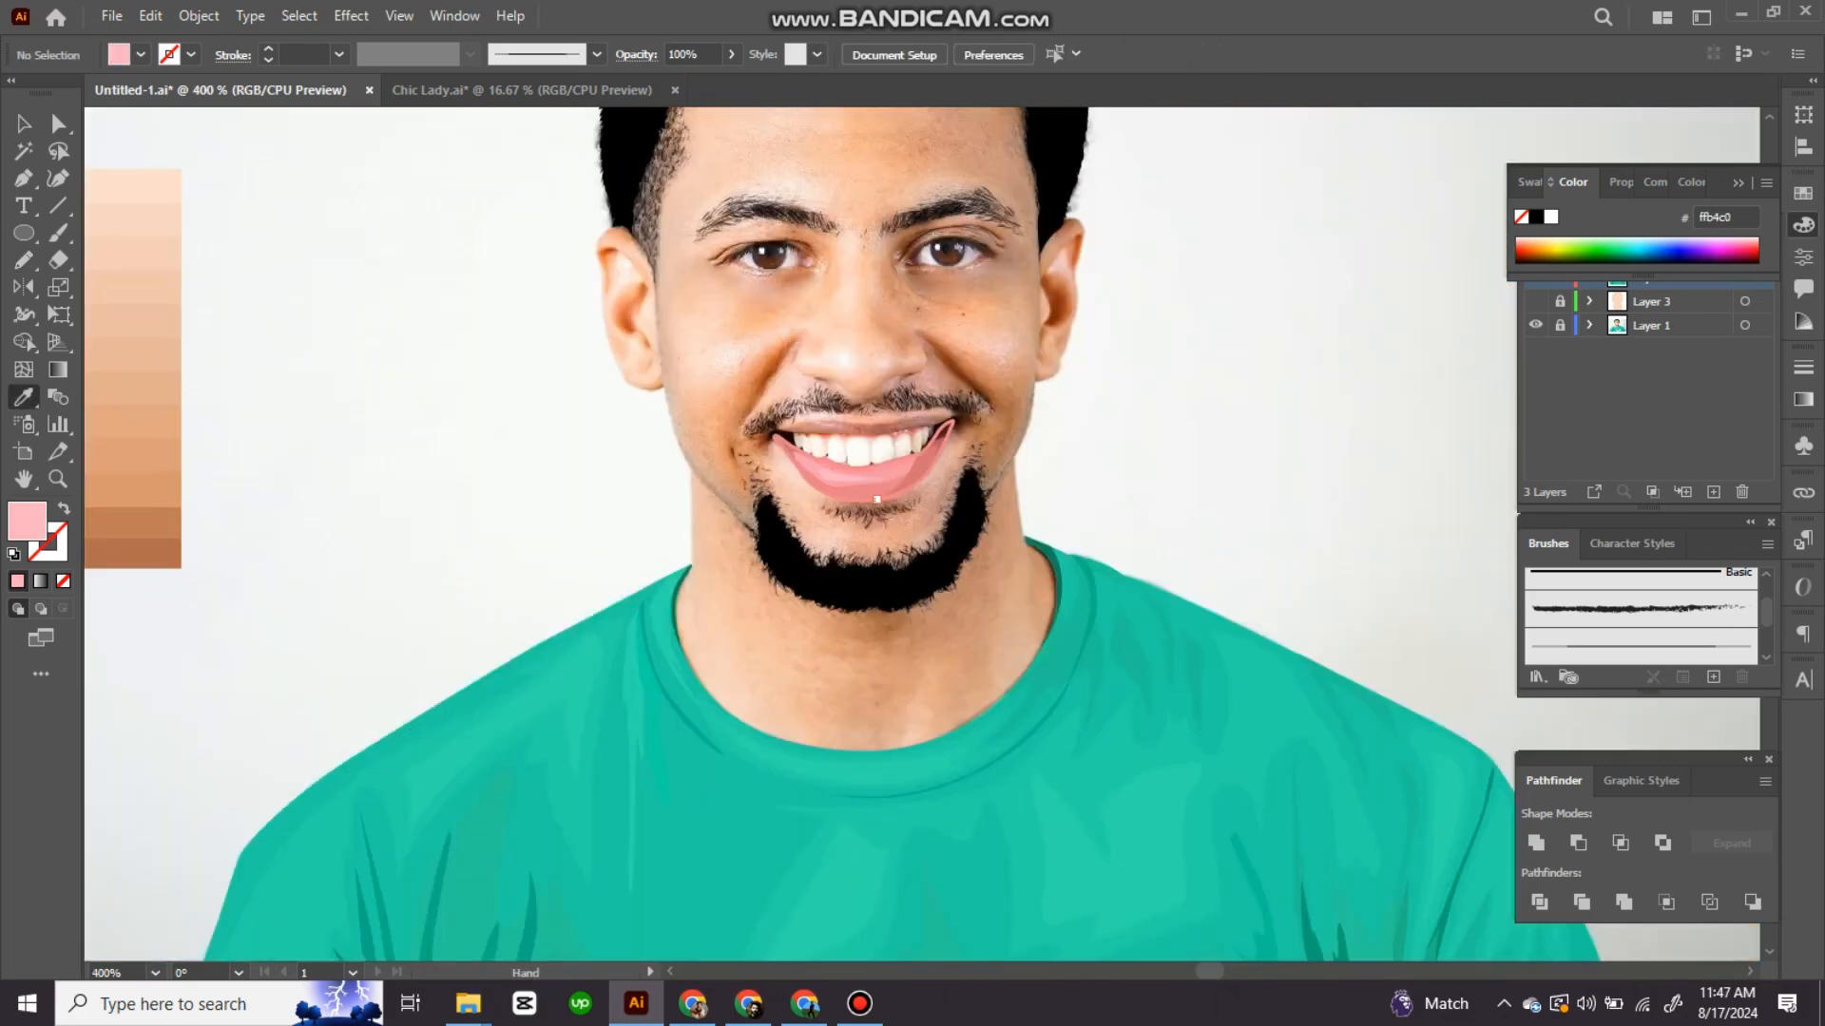
Step: Finish a base shape around the whole lower lip and fill it with sampled pink ee8589
{"action": "scroll", "coordinate": [772, 436], "scroll_direction": "up", "scroll_amount": 2}
{"action": "left_click", "coordinate": [783, 450], "text": "ctrl"}
{"action": "left_click", "coordinate": [1060, 591]}
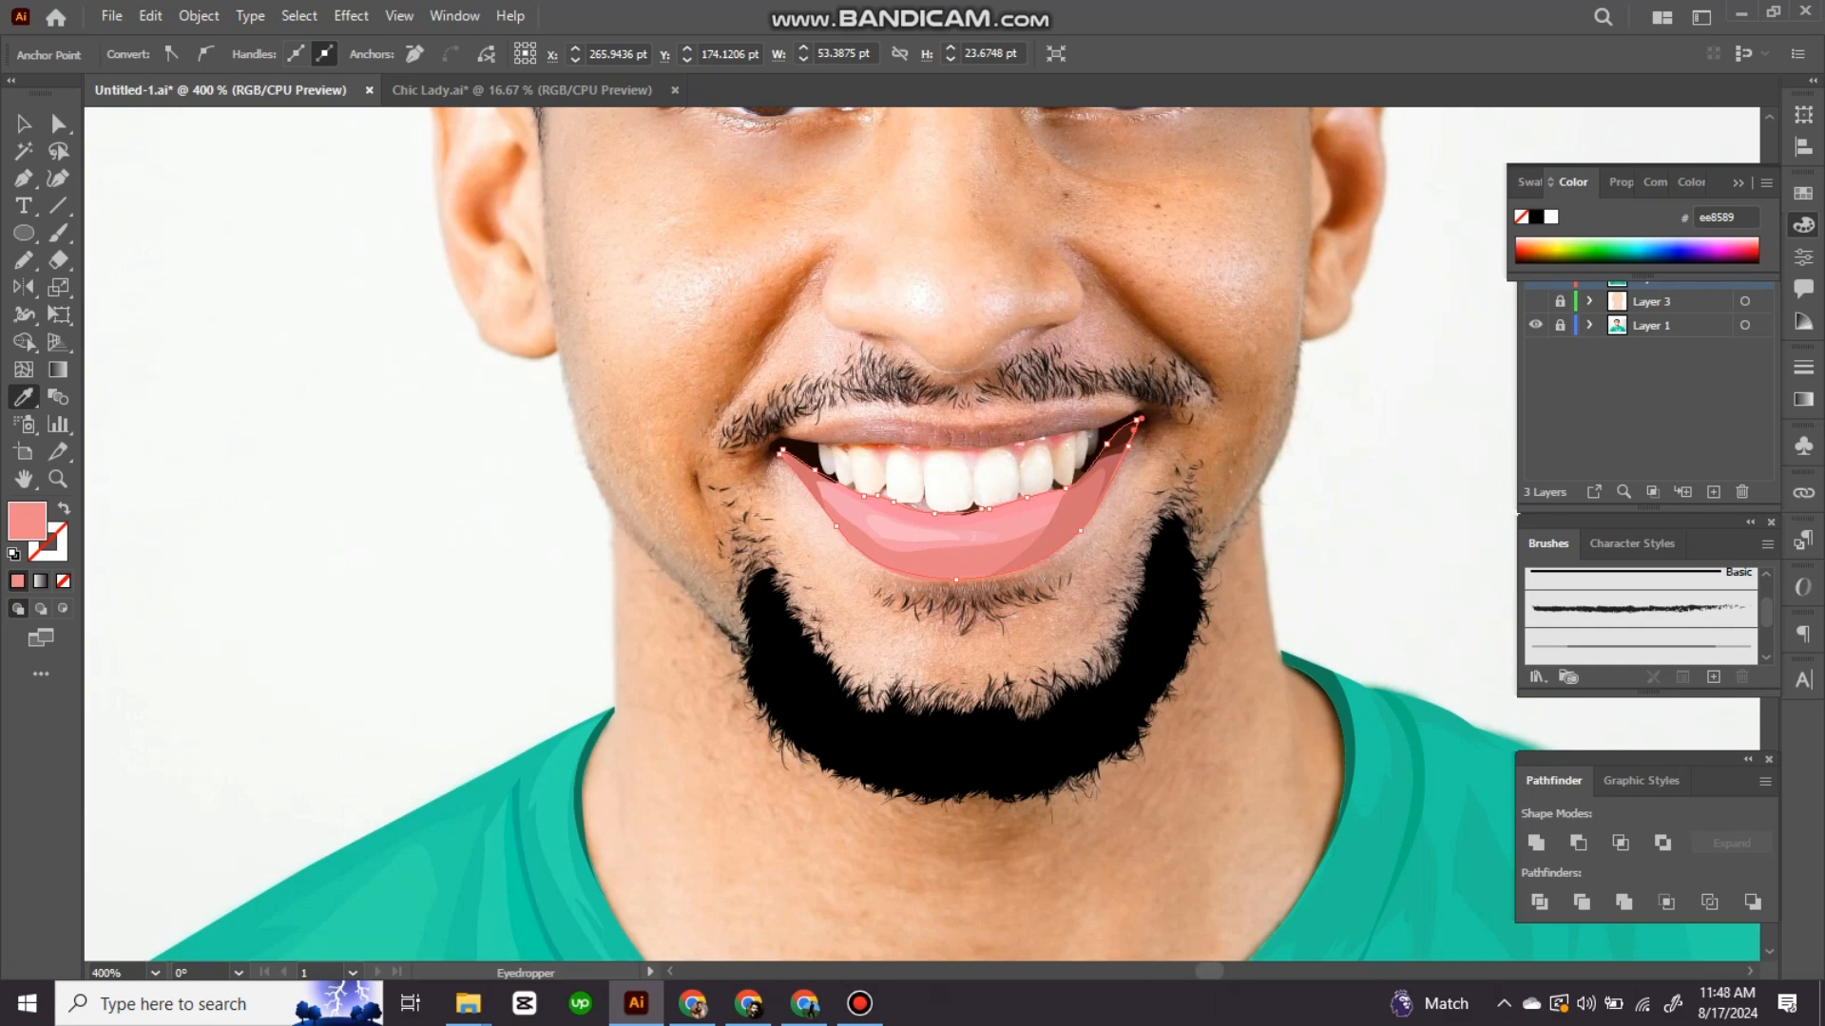
{"action": "key", "text": "ctrl+shift+a"}
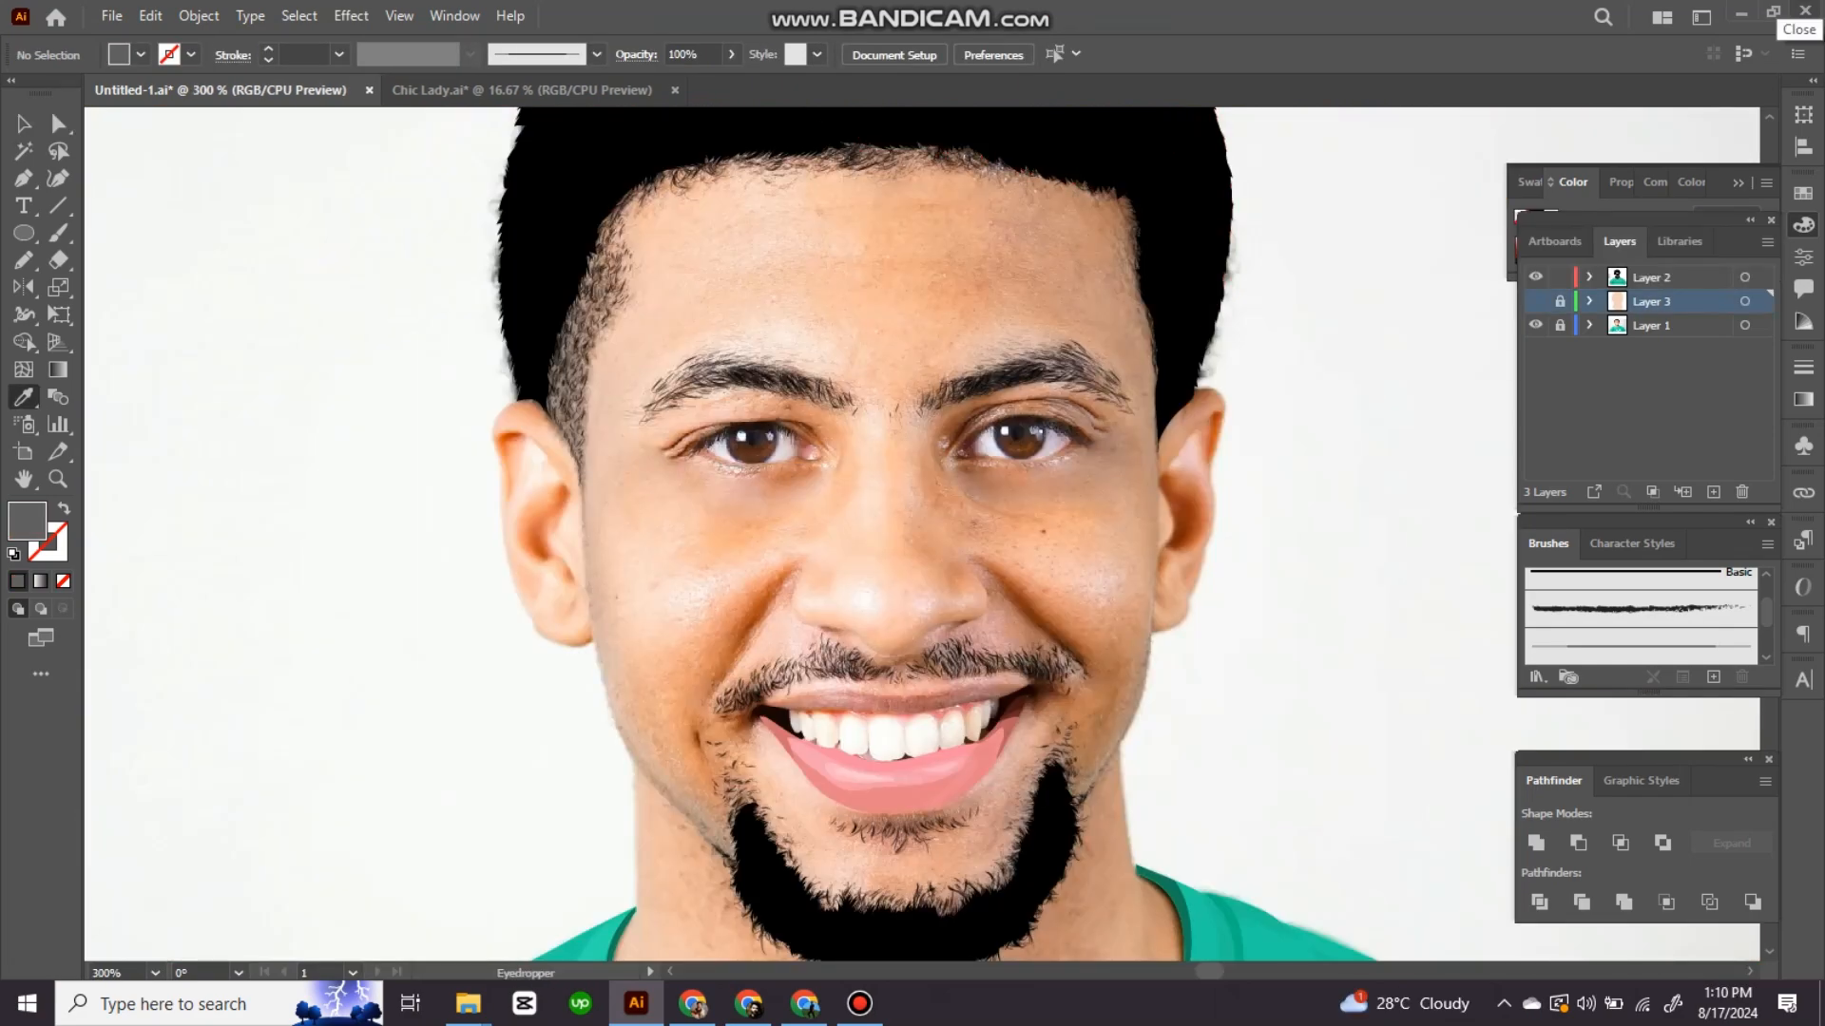
Step: On Layer 2, trace the upper lip's lower edge above the teeth to the right mouth corner, using a grey outline without fill
{"action": "scroll", "coordinate": [779, 903], "scroll_direction": "up", "scroll_amount": 3}
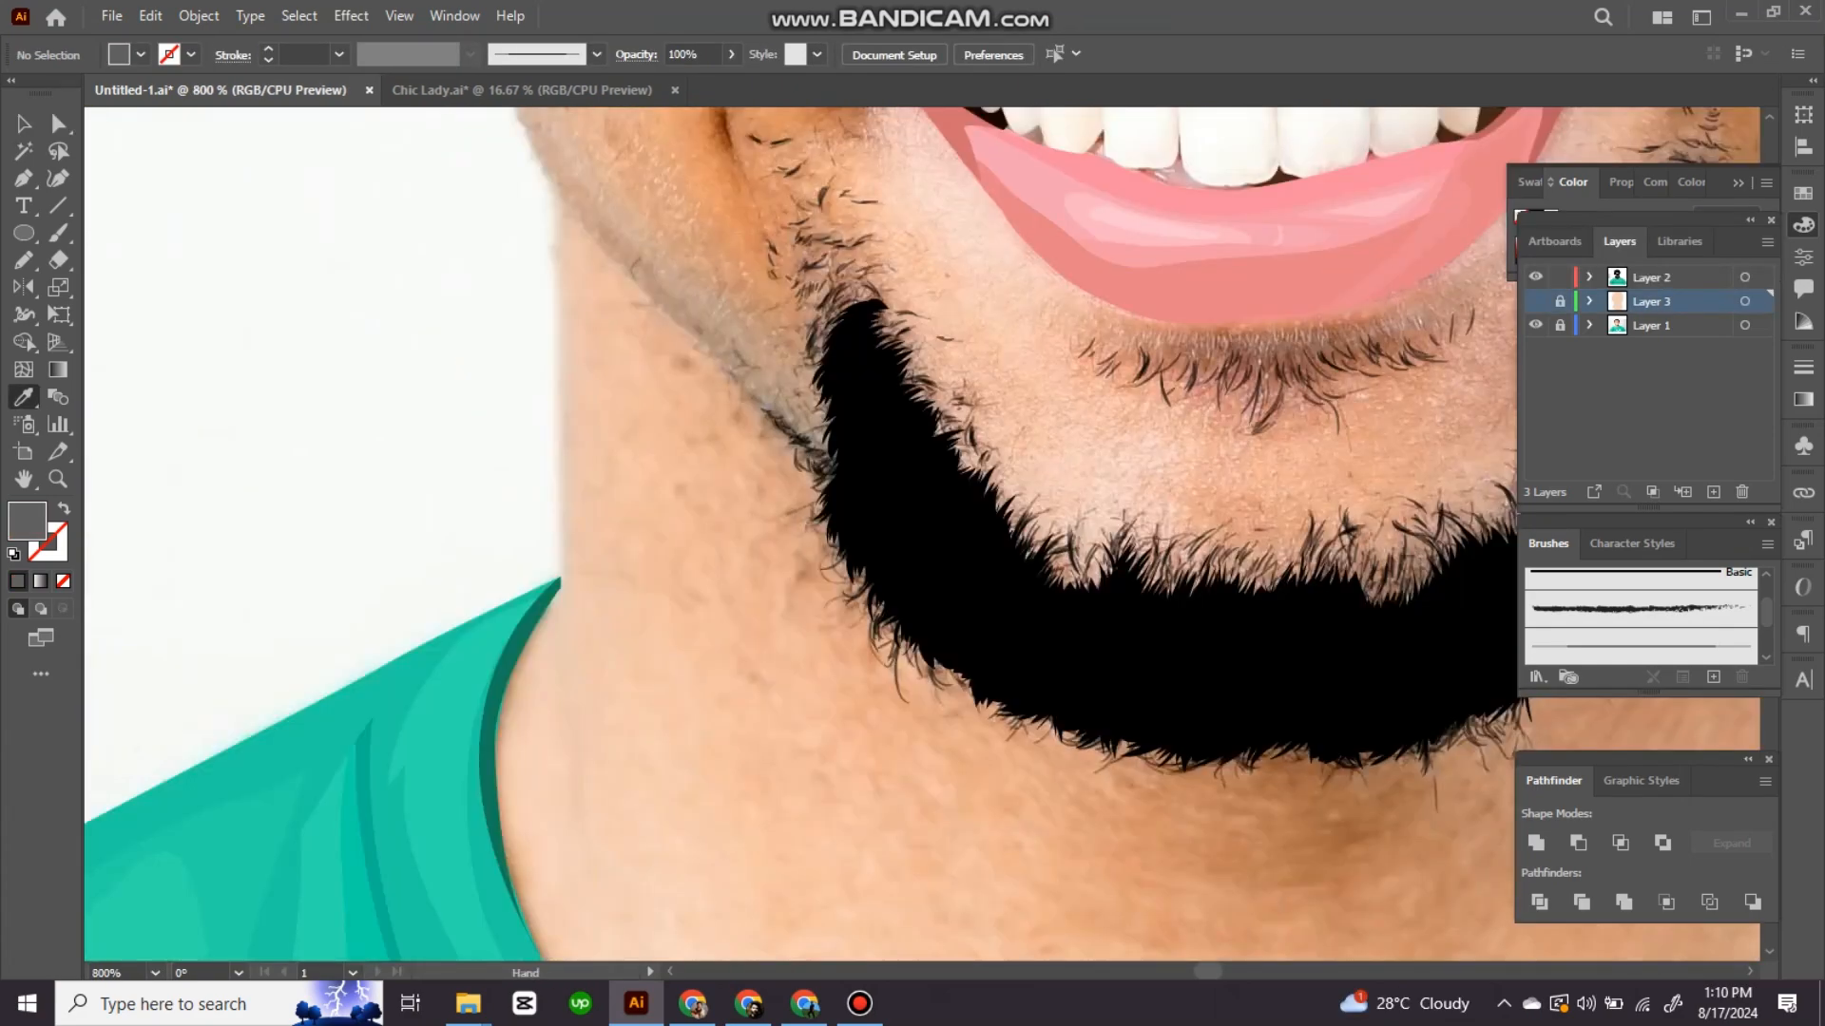
{"action": "scroll", "coordinate": [517, 534], "scroll_direction": "up", "scroll_amount": 5}
{"action": "key", "text": "p"}
{"action": "left_click", "coordinate": [1651, 277]}
{"action": "left_click", "coordinate": [517, 533]}
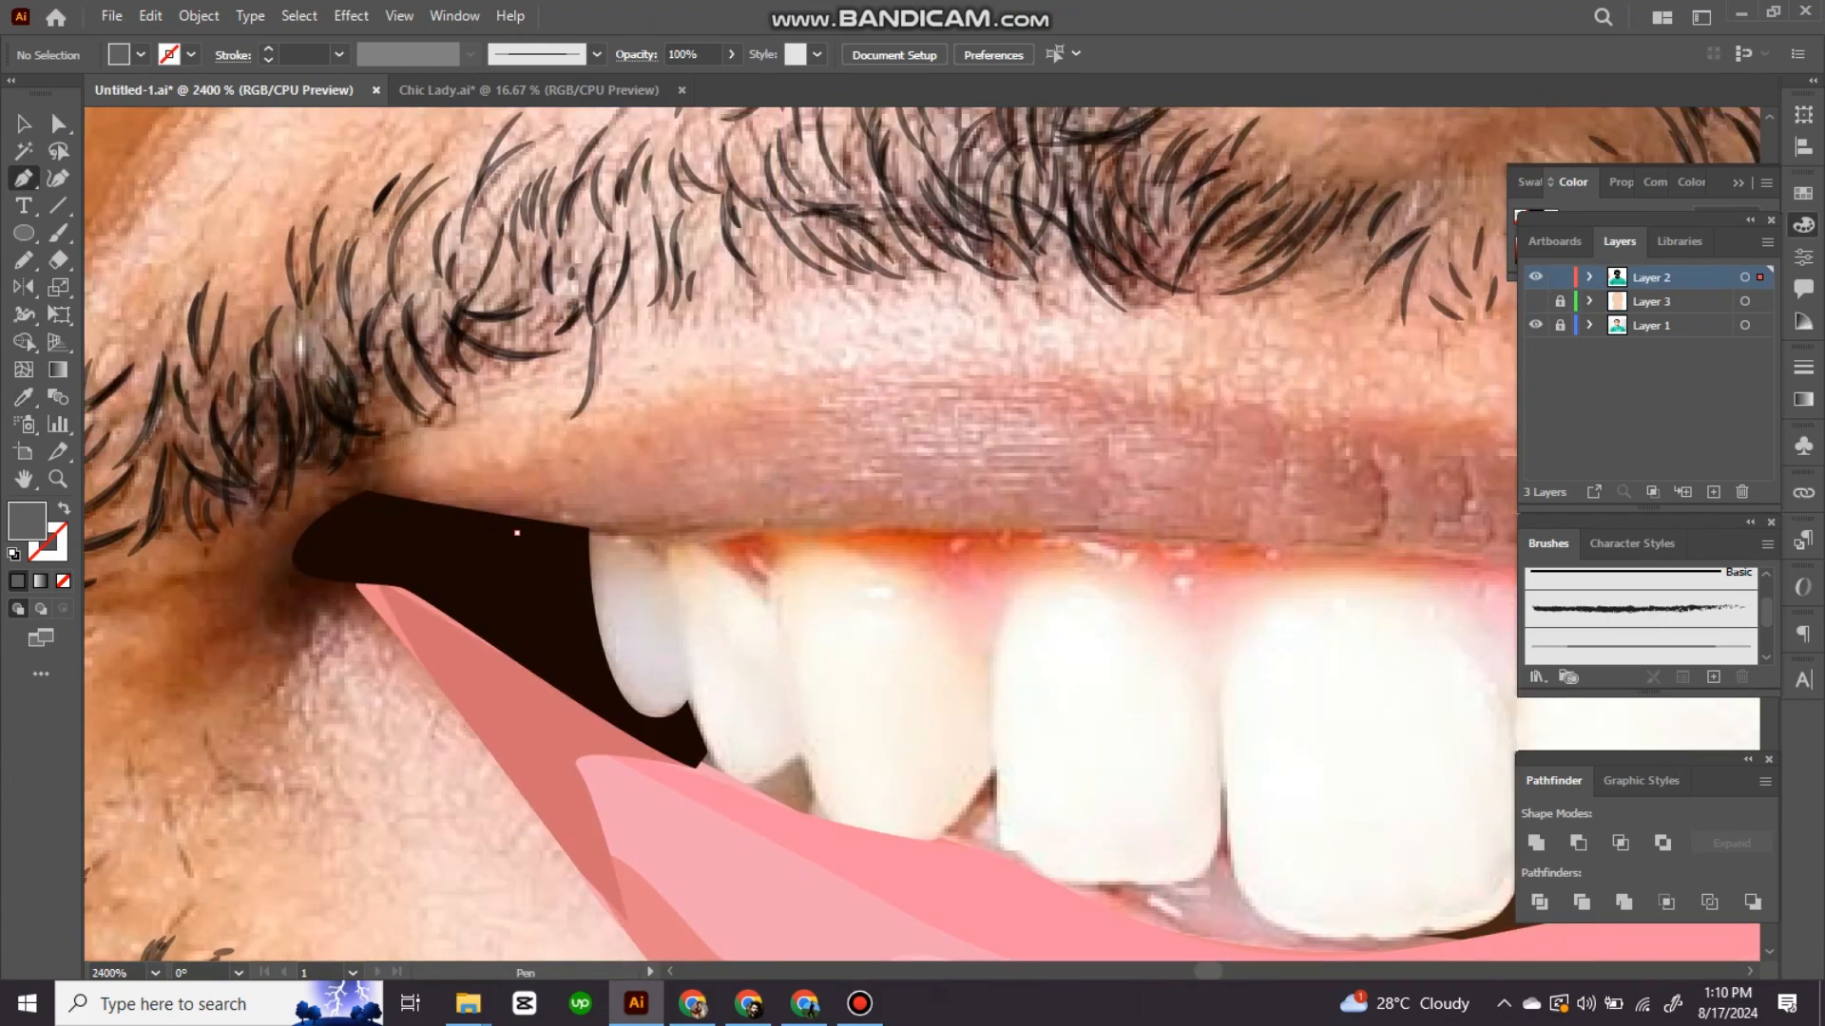
{"action": "scroll", "coordinate": [517, 533], "scroll_direction": "right", "scroll_amount": 5}
{"action": "left_click", "coordinate": [522, 424]}
{"action": "scroll", "coordinate": [864, 424], "scroll_direction": "right", "scroll_amount": 5}
{"action": "left_click", "coordinate": [923, 470]}
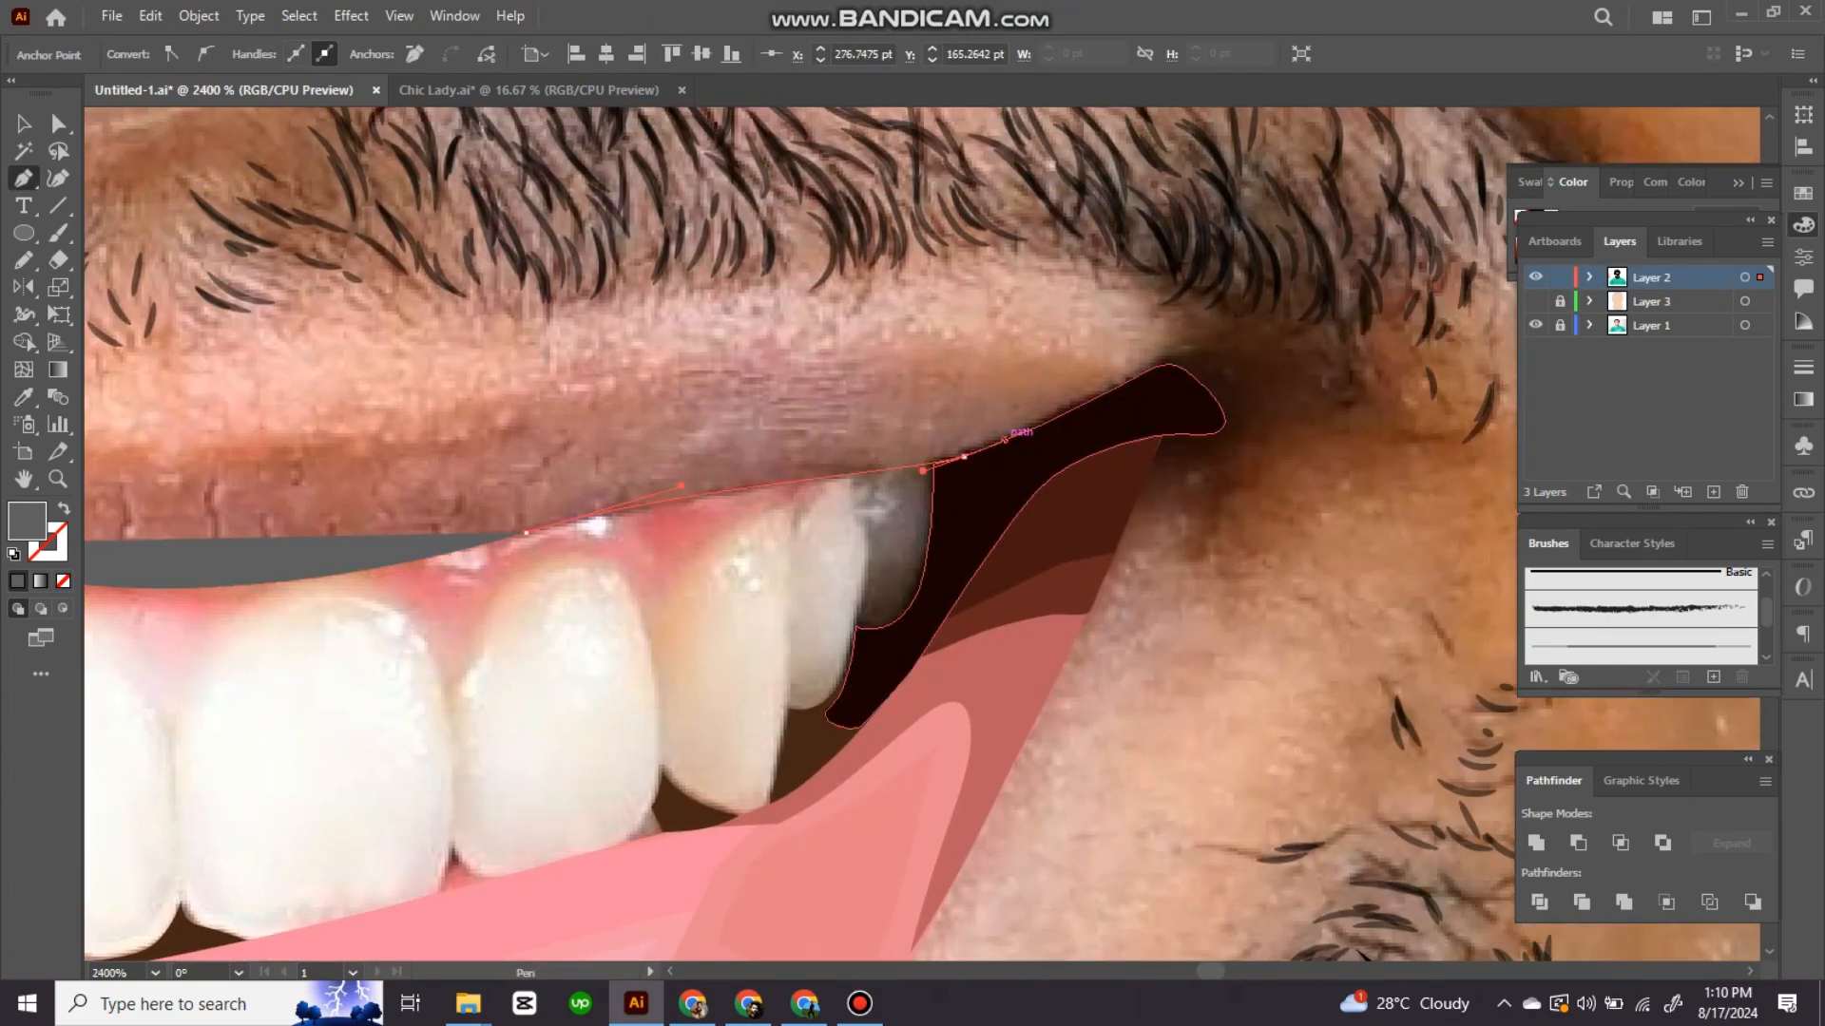
{"action": "left_click", "coordinate": [1160, 377]}
{"action": "key", "text": "shift+x"}
{"action": "mouse_move", "coordinate": [1161, 377]}
{"action": "left_mouse_down"}
{"action": "mouse_move", "coordinate": [1442, 306]}
{"action": "mouse_move", "coordinate": [1132, 298]}
{"action": "left_mouse_up"}
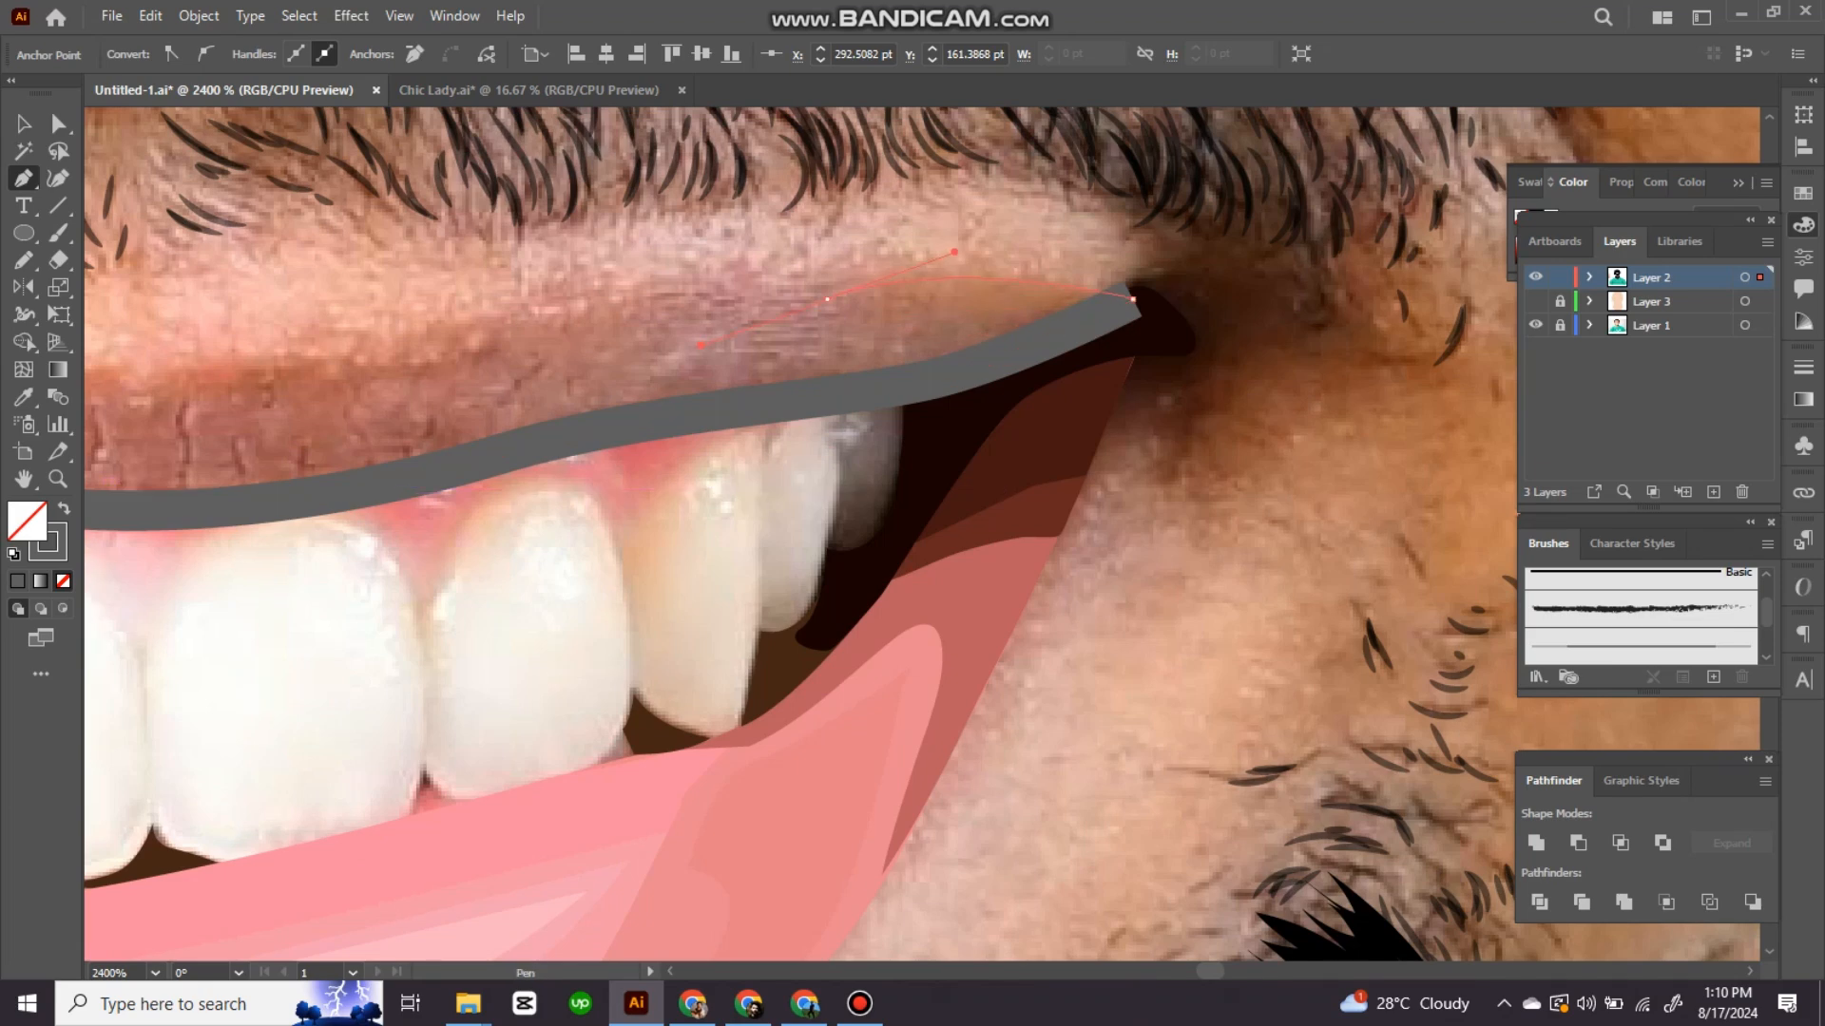
Step: Close the upper lip outline at the left mouth corner and fill it with a sampled brown from the lip
{"action": "scroll", "coordinate": [1132, 299], "scroll_direction": "left", "scroll_amount": 10}
{"action": "left_click", "coordinate": [188, 325]}
{"action": "key", "text": "i"}
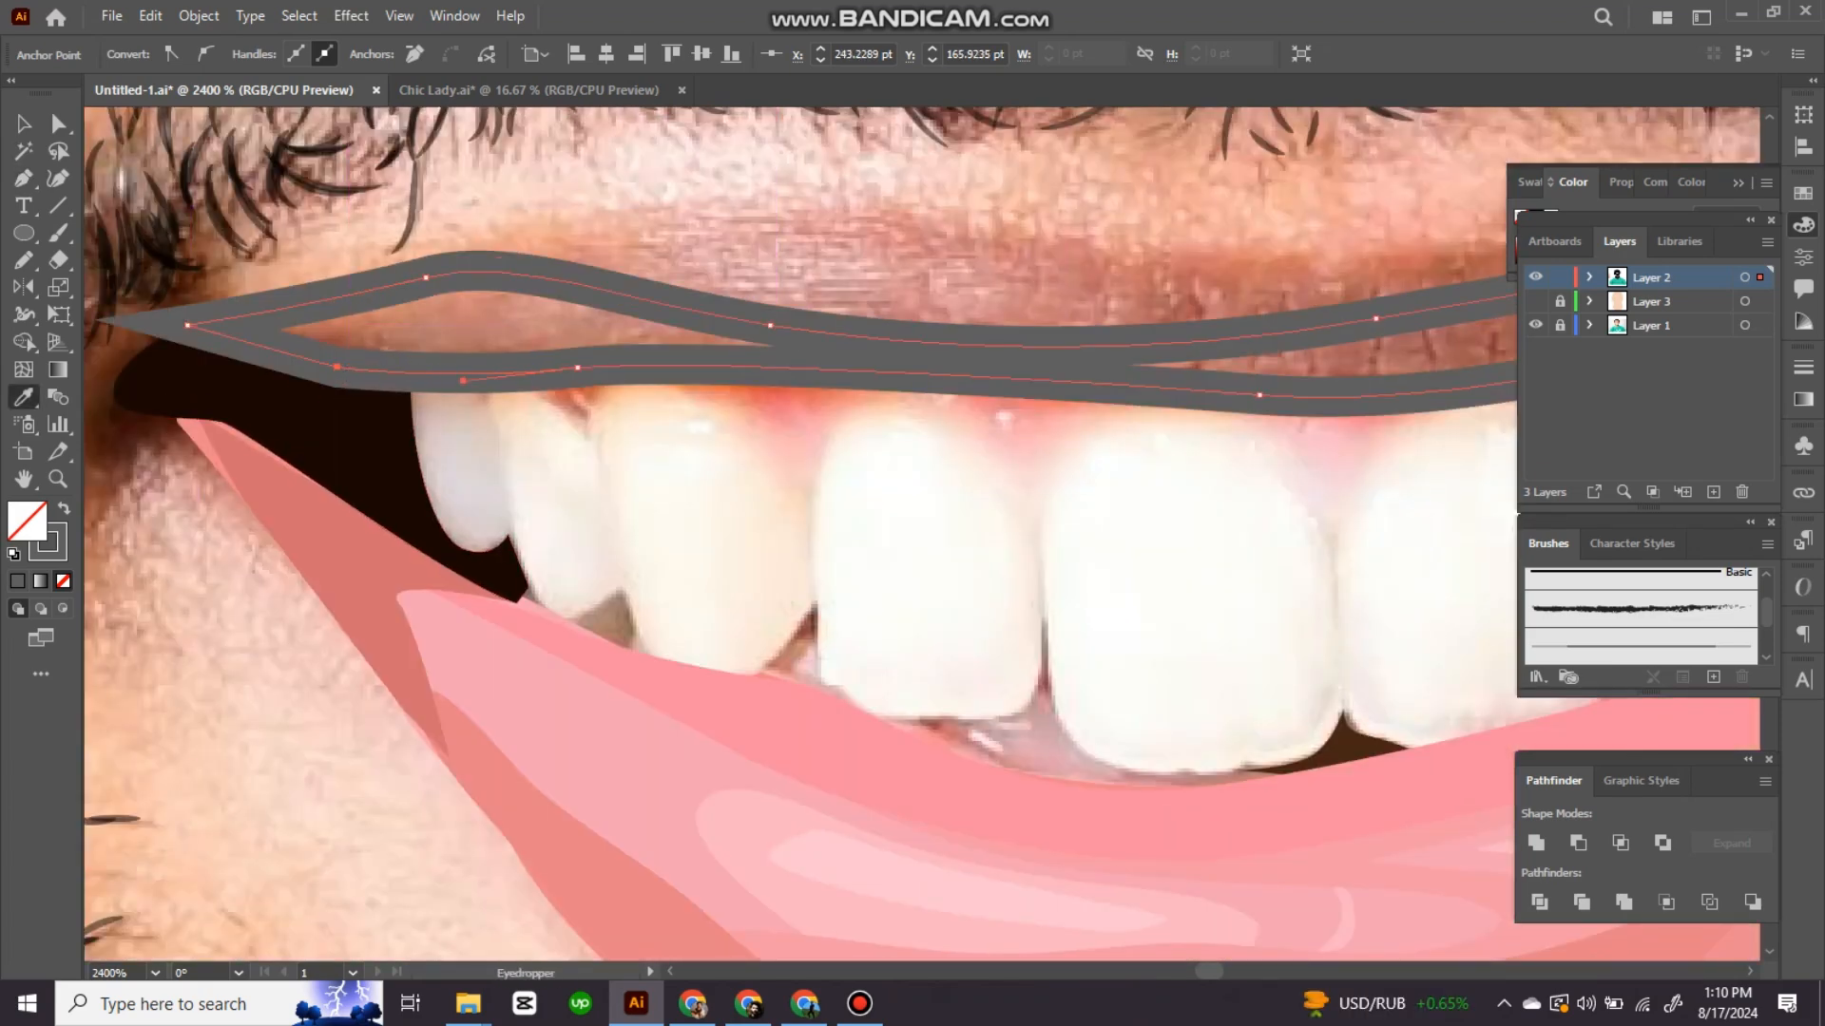
{"action": "left_click", "coordinate": [532, 328]}
Step: Draw a shape with the Pen tool along the upper lip's right section and fill it with a lighter brown
{"action": "scroll", "coordinate": [912, 533], "scroll_direction": "right", "scroll_amount": 10}
{"action": "key", "text": "p"}
{"action": "left_click", "coordinate": [593, 469]}
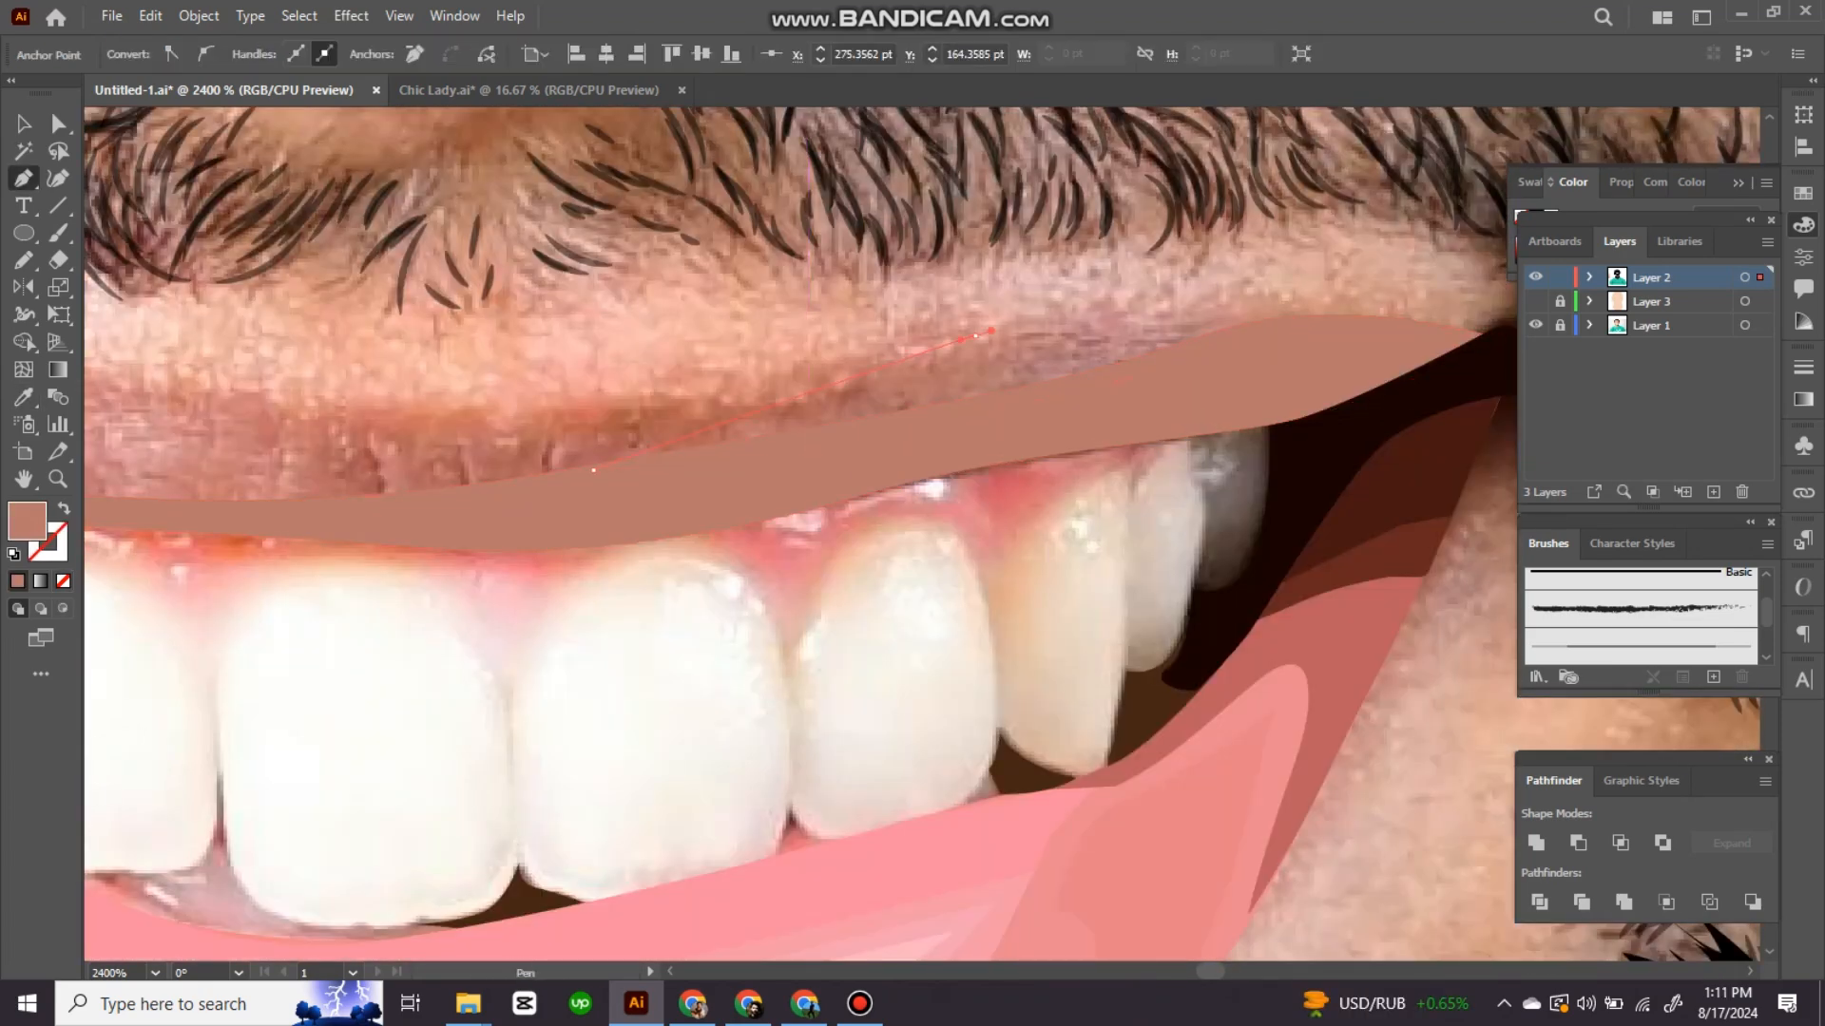
{"action": "double_click", "coordinate": [26, 520]}
{"action": "key", "text": "Escape"}
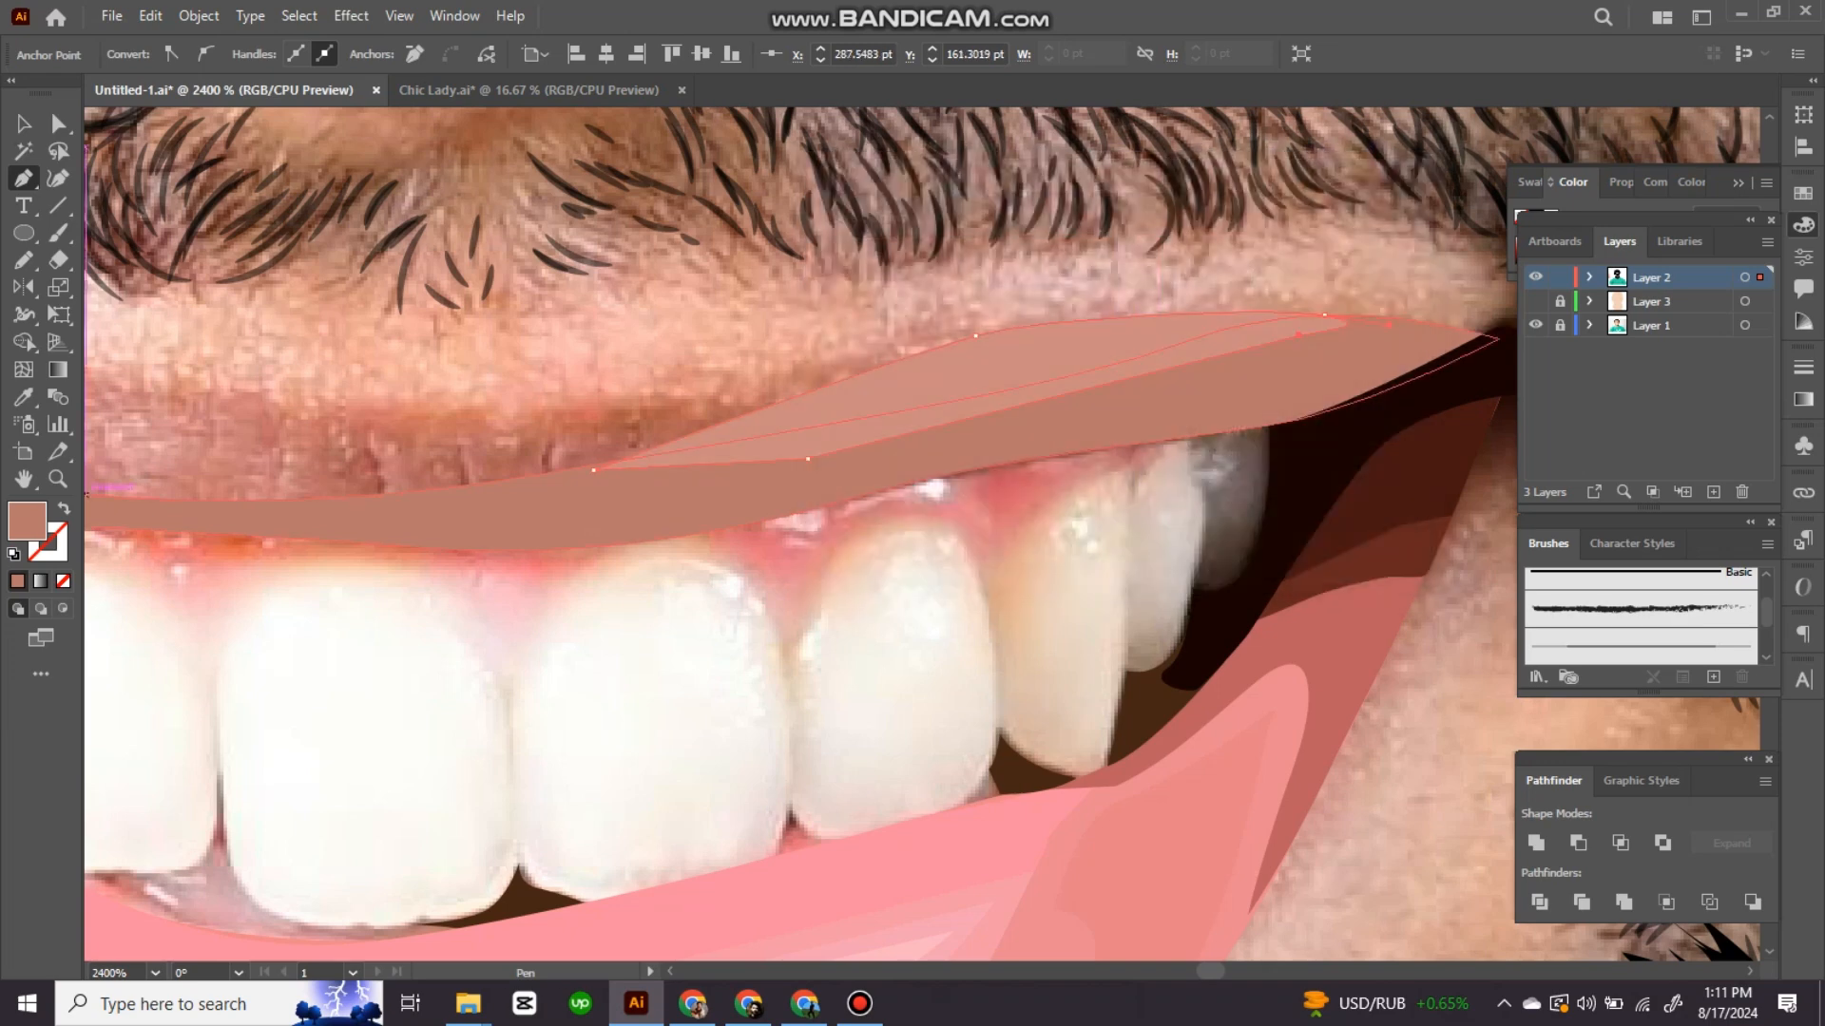
Step: Outline the middle dip of the upper lip with the Pen tool and fill it with a darker brown
{"action": "scroll", "coordinate": [1197, 329], "scroll_direction": "left", "scroll_amount": 5}
{"action": "left_click_drag", "start_coordinate": [1070, 395], "coordinate": [1019, 401]}
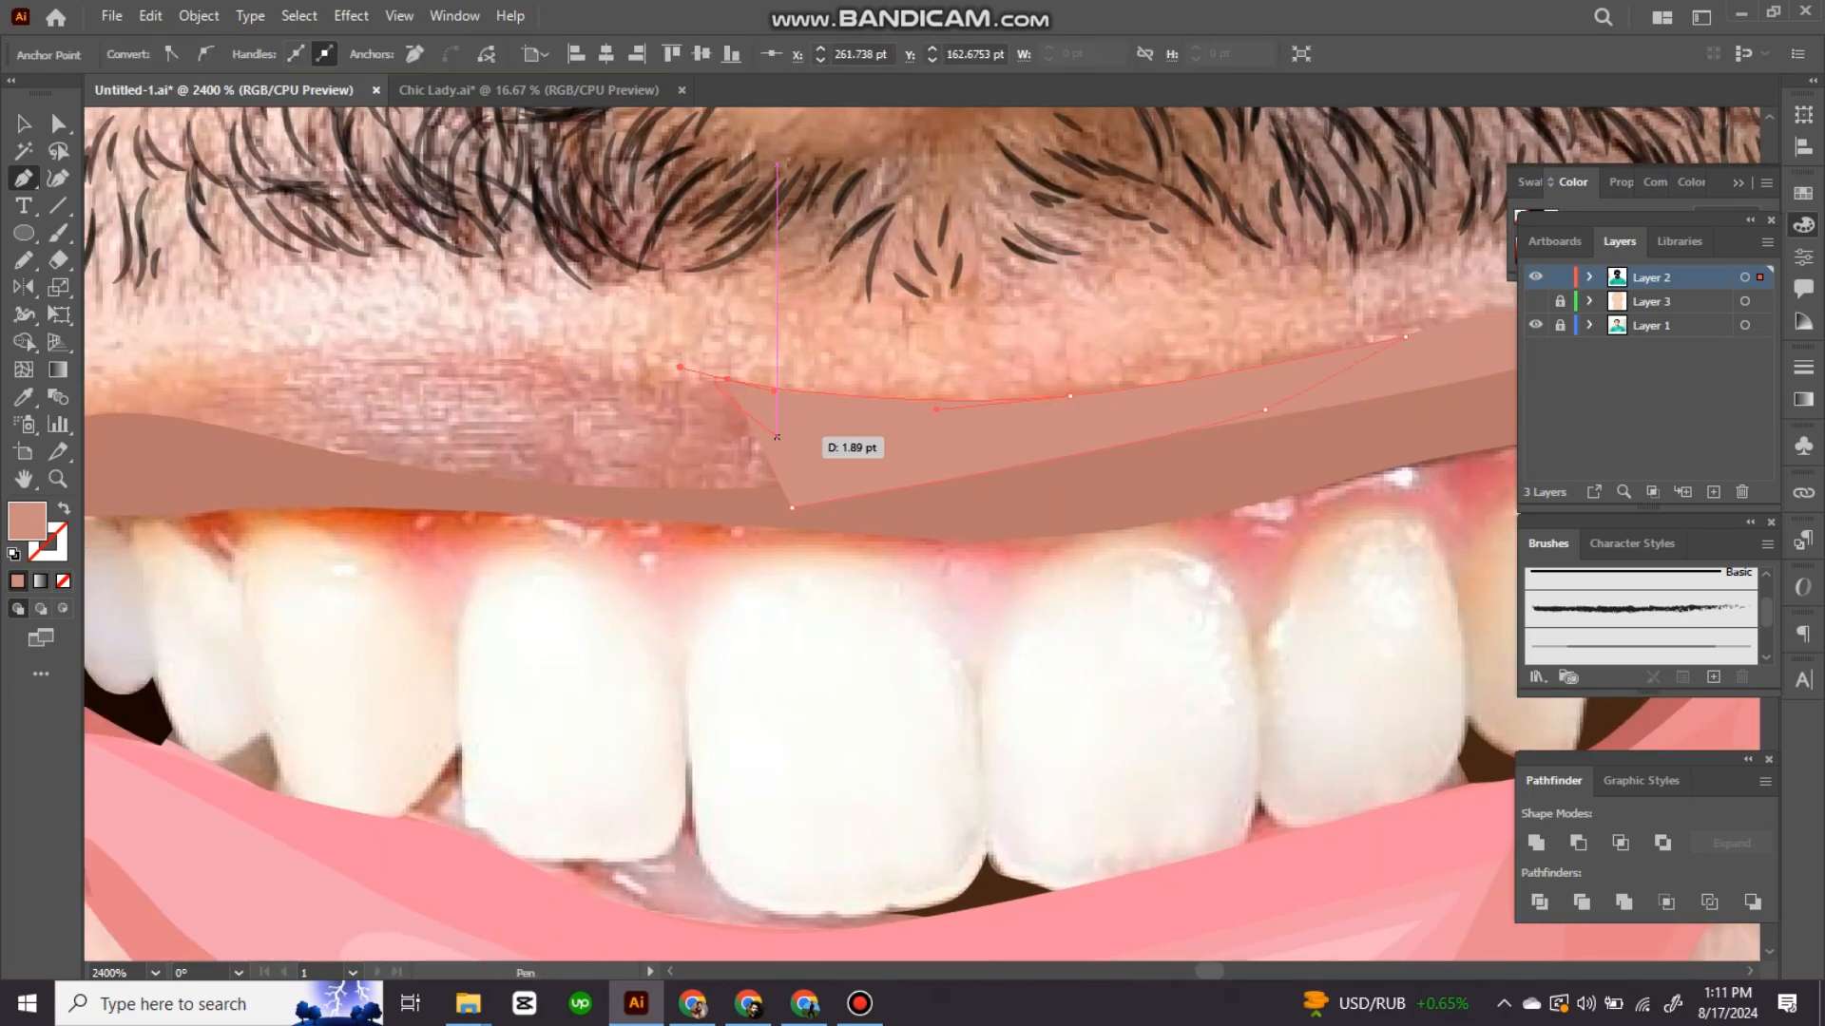
{"action": "double_click", "coordinate": [27, 520]}
{"action": "key", "text": "Escape"}
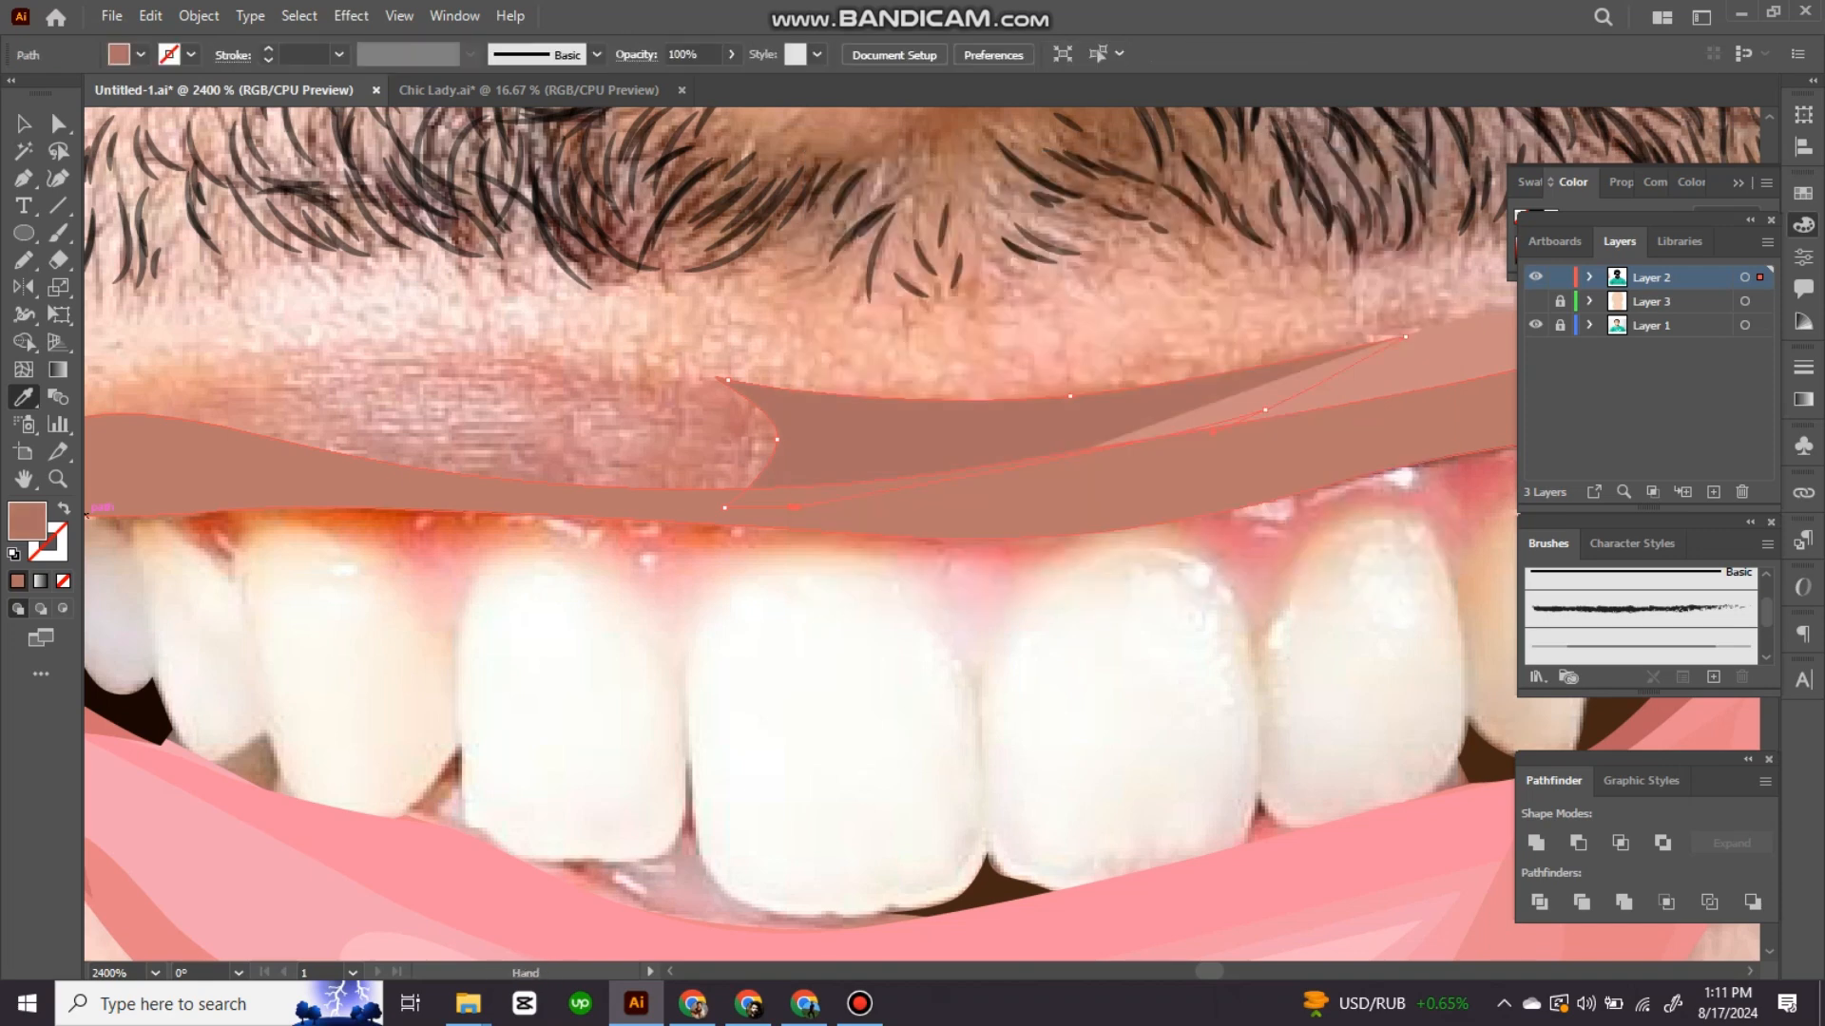
Step: Draw a narrow shape along the top edge of the upper lip's left half with the Pen tool and fill it with brown
{"action": "scroll", "coordinate": [912, 475], "scroll_direction": "left", "scroll_amount": 8}
{"action": "key", "text": "p"}
{"action": "left_click_drag", "start_coordinate": [786, 338], "coordinate": [683, 340]}
{"action": "scroll", "coordinate": [913, 533], "scroll_direction": "right", "scroll_amount": 5}
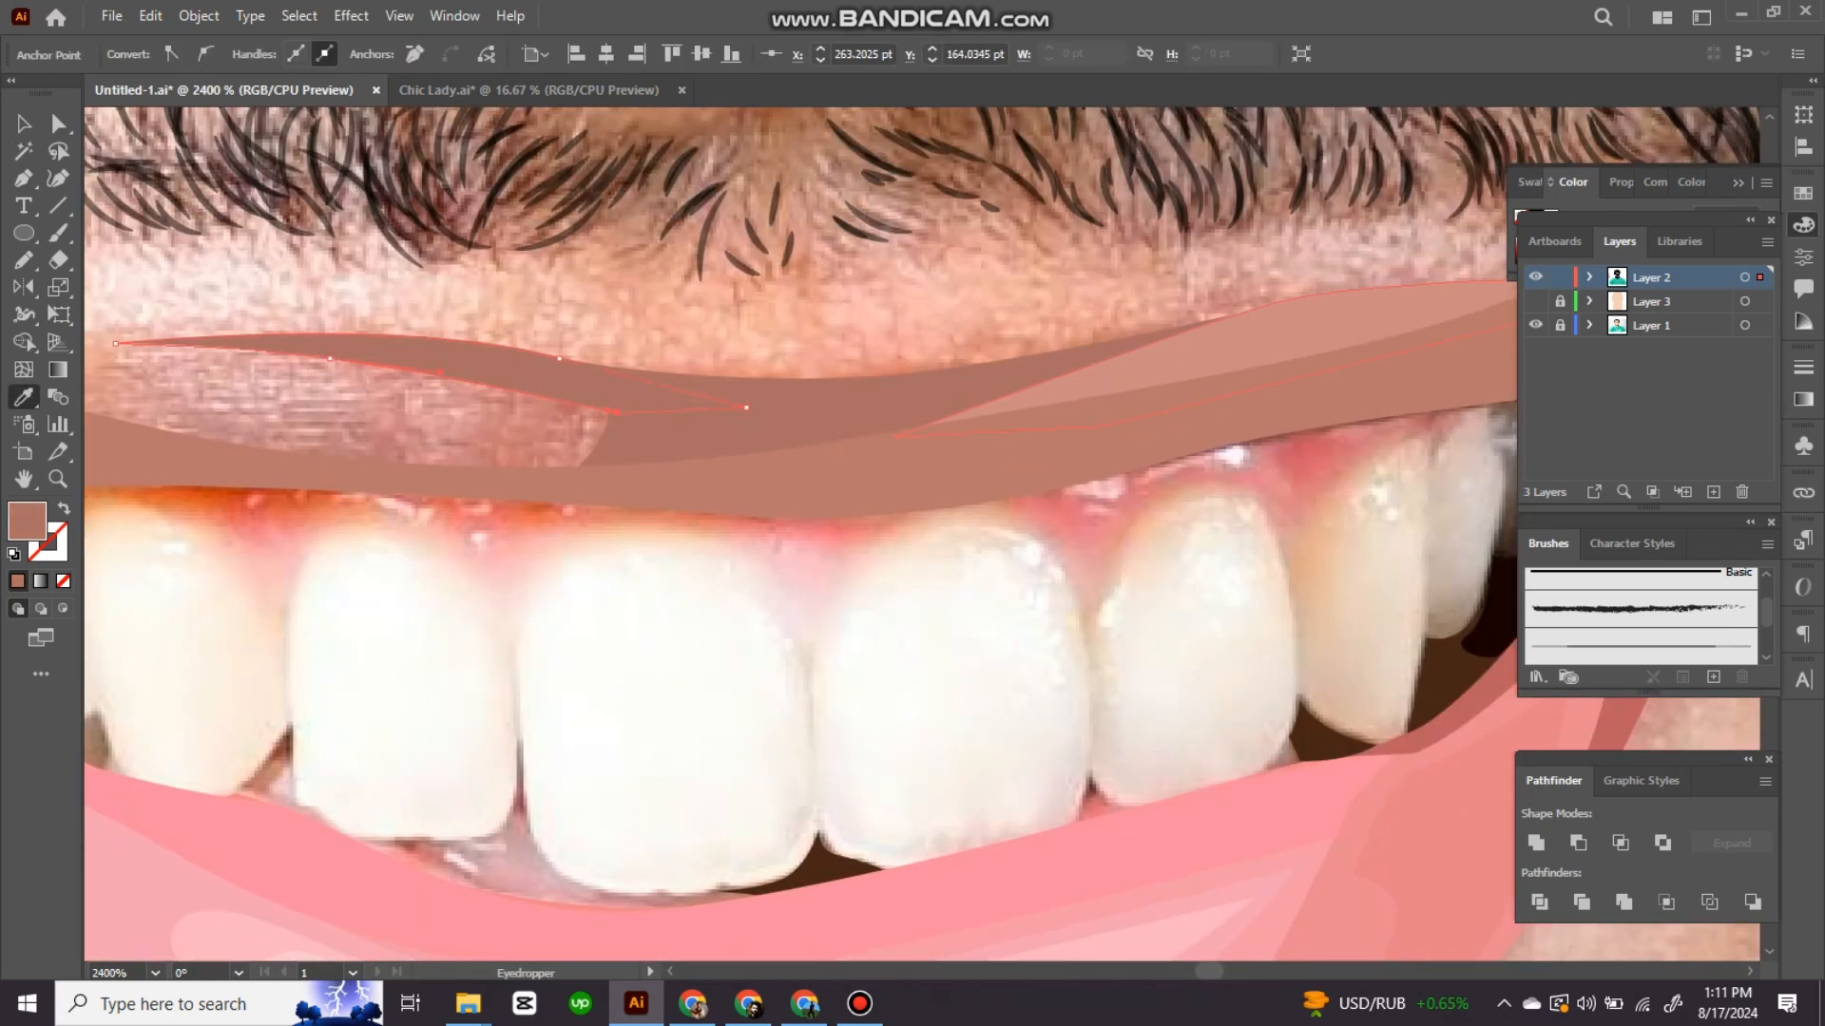
Step: Outline the large left section of the upper lip and fill it with a lighter pinkish brown
{"action": "scroll", "coordinate": [913, 532], "scroll_direction": "left", "scroll_amount": 8}
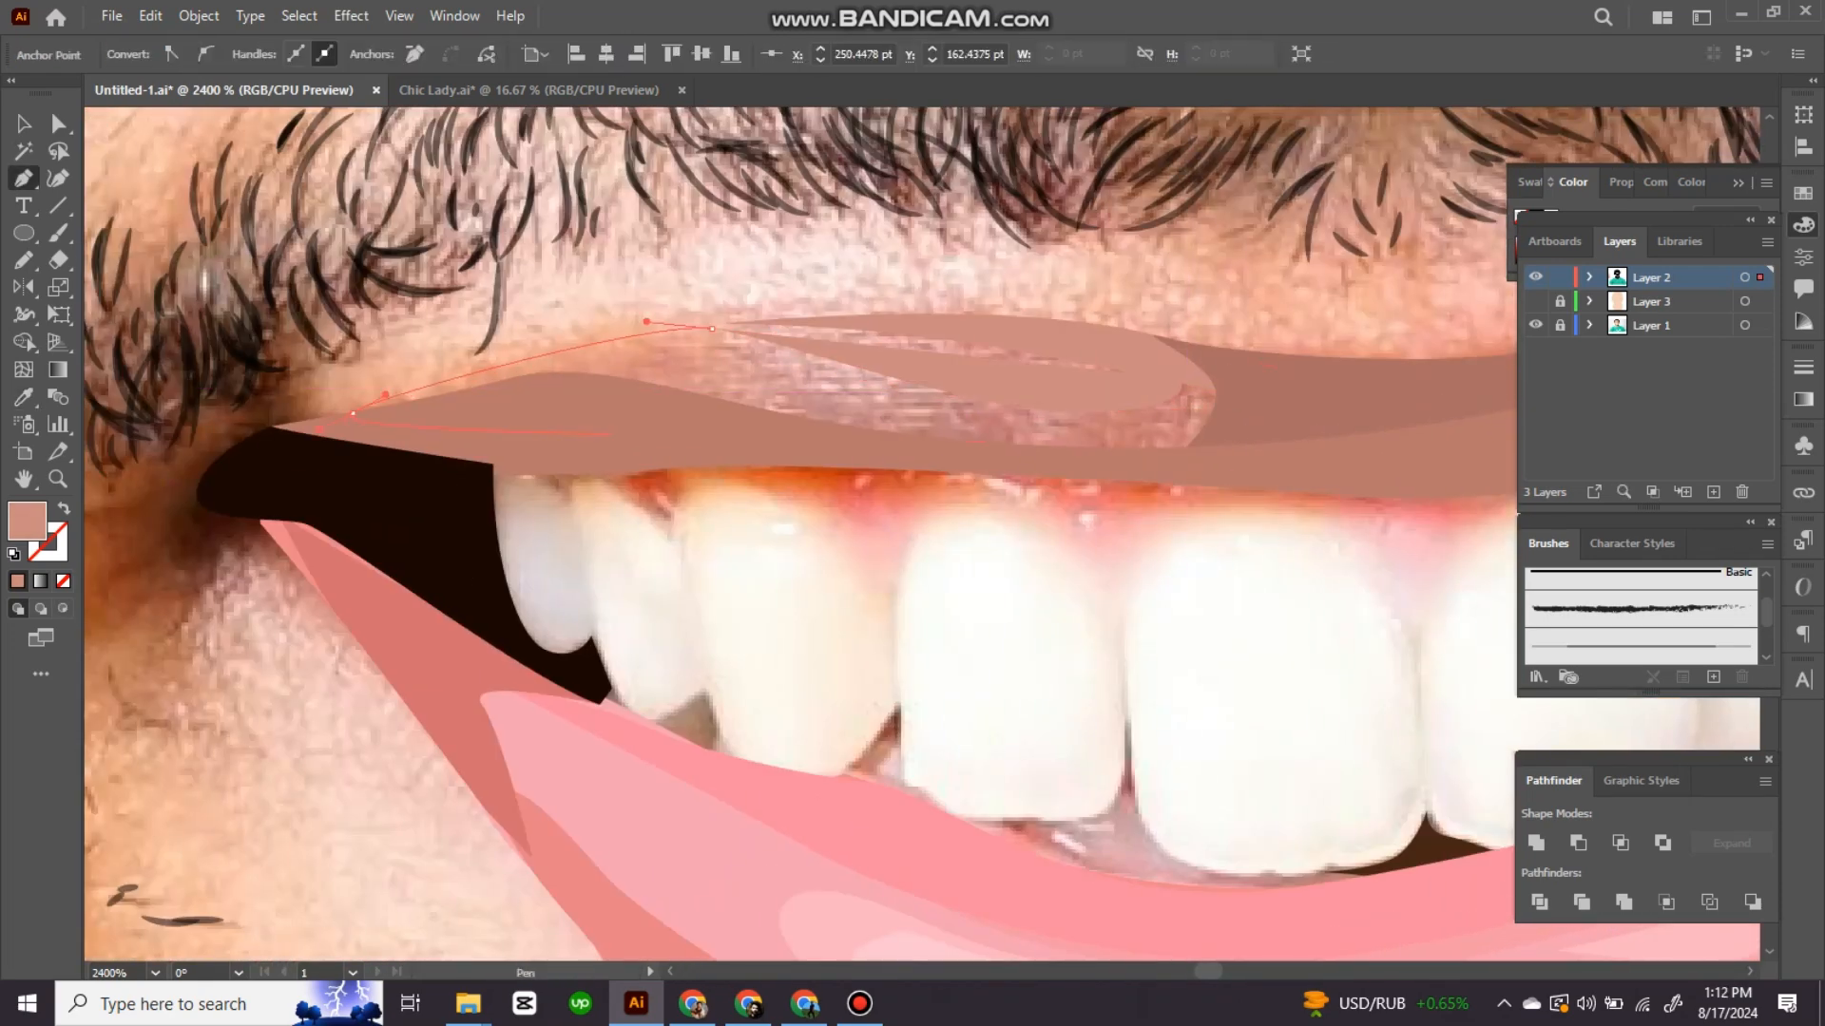
{"action": "left_click", "coordinate": [648, 440]}
{"action": "double_click", "coordinate": [27, 520]}
{"action": "key", "text": "Escape"}
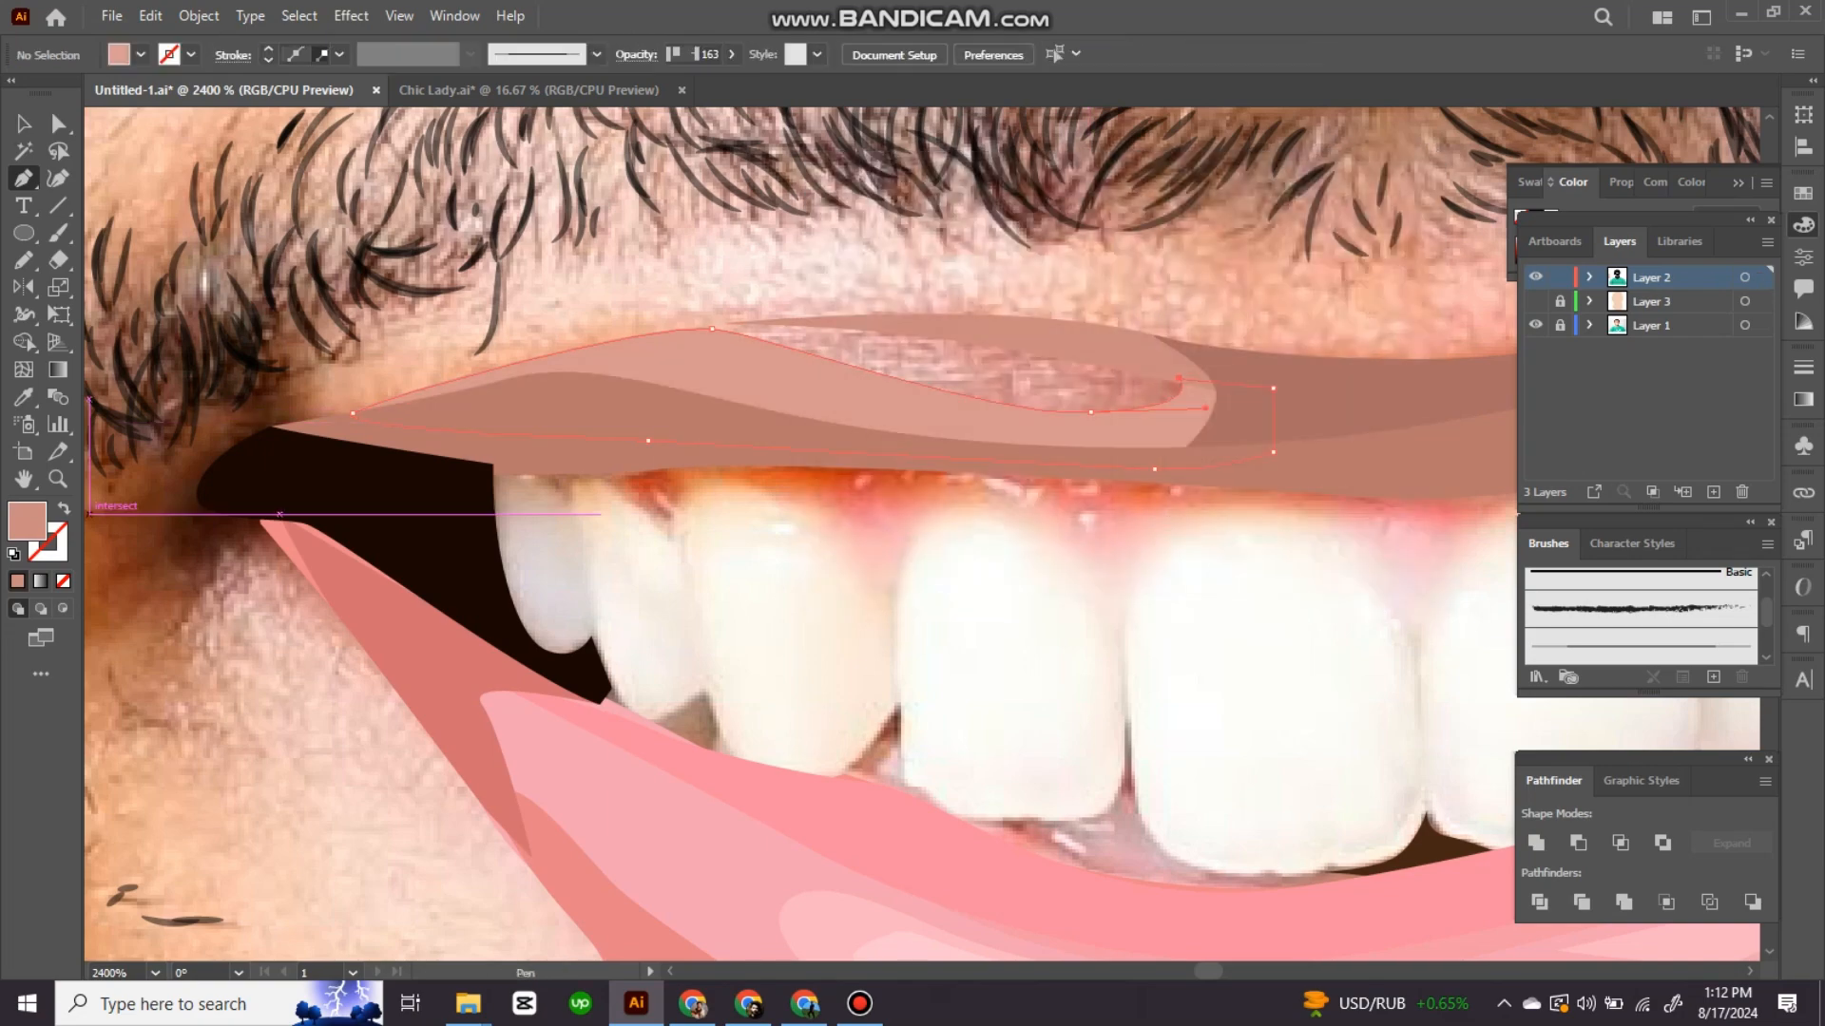
Step: Draw a highlight shape inside the upper lip's left section and give it a lighter pinkish fill
{"action": "left_click", "coordinate": [726, 361]}
{"action": "left_click", "coordinate": [865, 397]}
{"action": "left_click", "coordinate": [1119, 446]}
{"action": "left_click", "coordinate": [1196, 428]}
{"action": "double_click", "coordinate": [27, 520]}
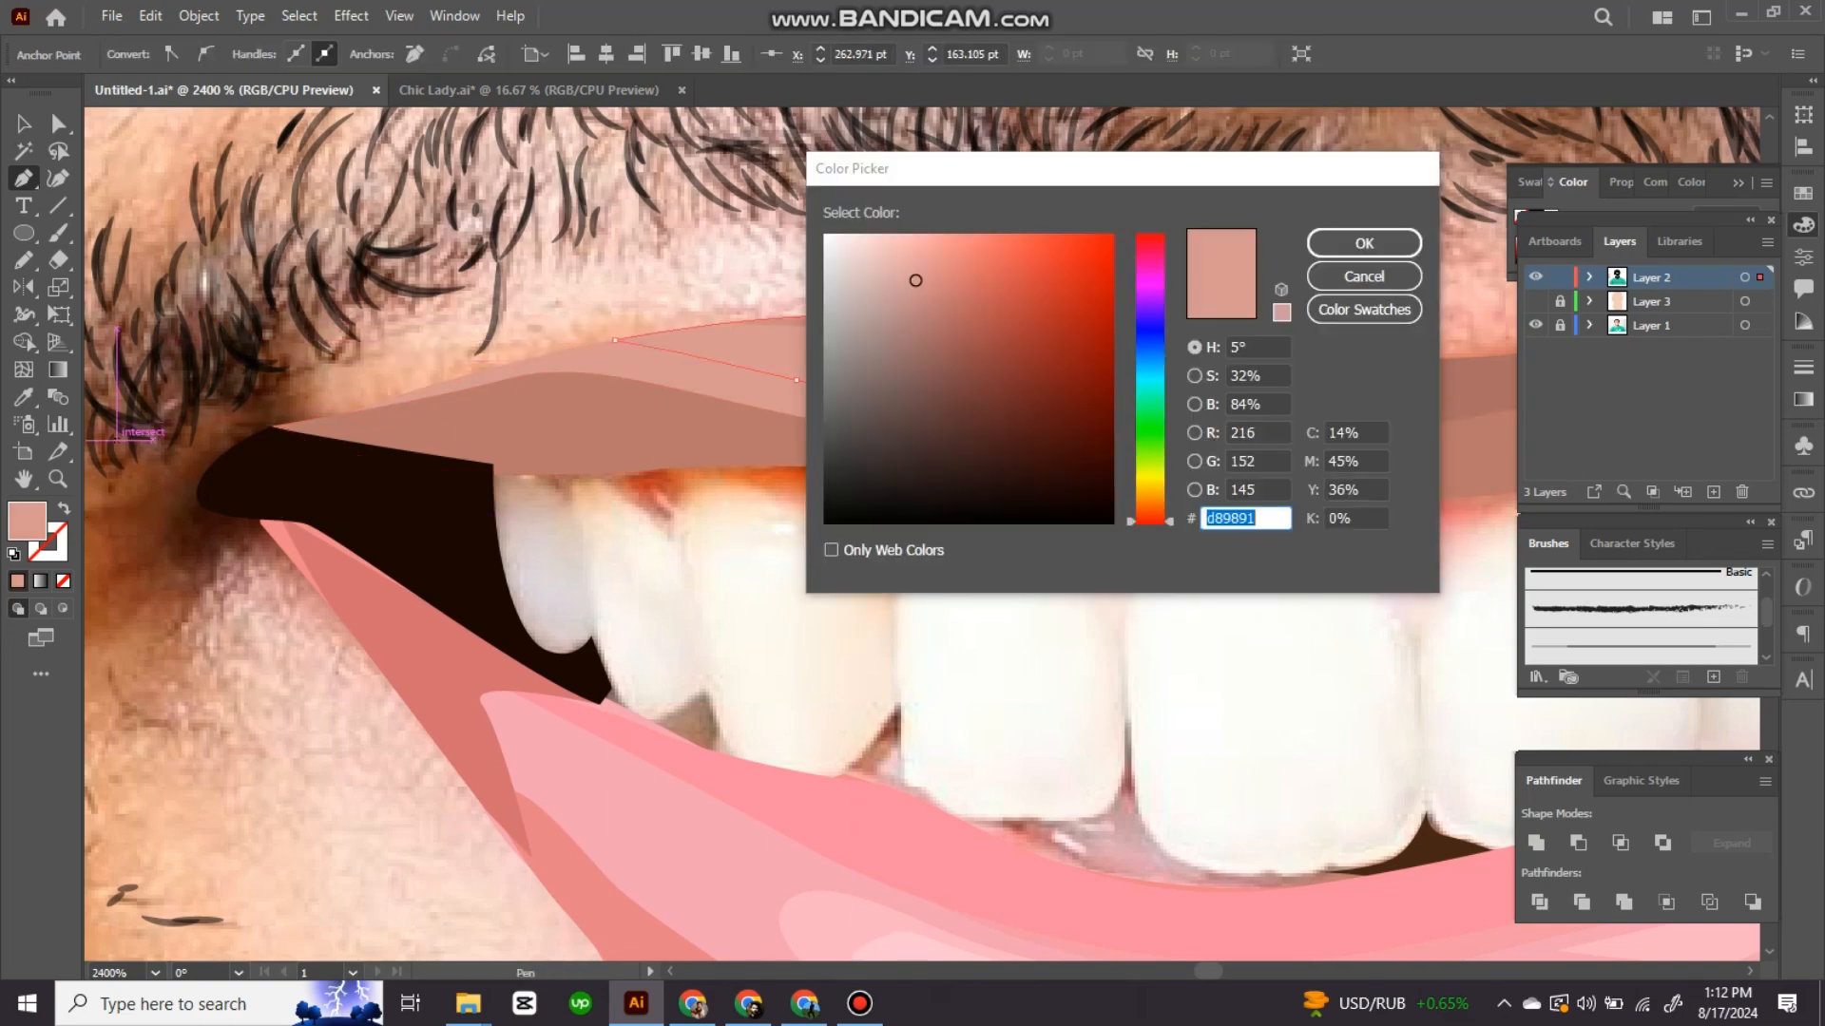
{"action": "key", "text": "Escape"}
Step: Trace a thin band along the upper lip's lower edge above the teeth and fill it with a sampled darker brown
{"action": "key", "text": "ctrl+minus"}
{"action": "key", "text": "ctrl+minus"}
{"action": "key", "text": "ctrl+plus"}
{"action": "scroll", "coordinate": [912, 532], "scroll_direction": "down", "scroll_amount": 2}
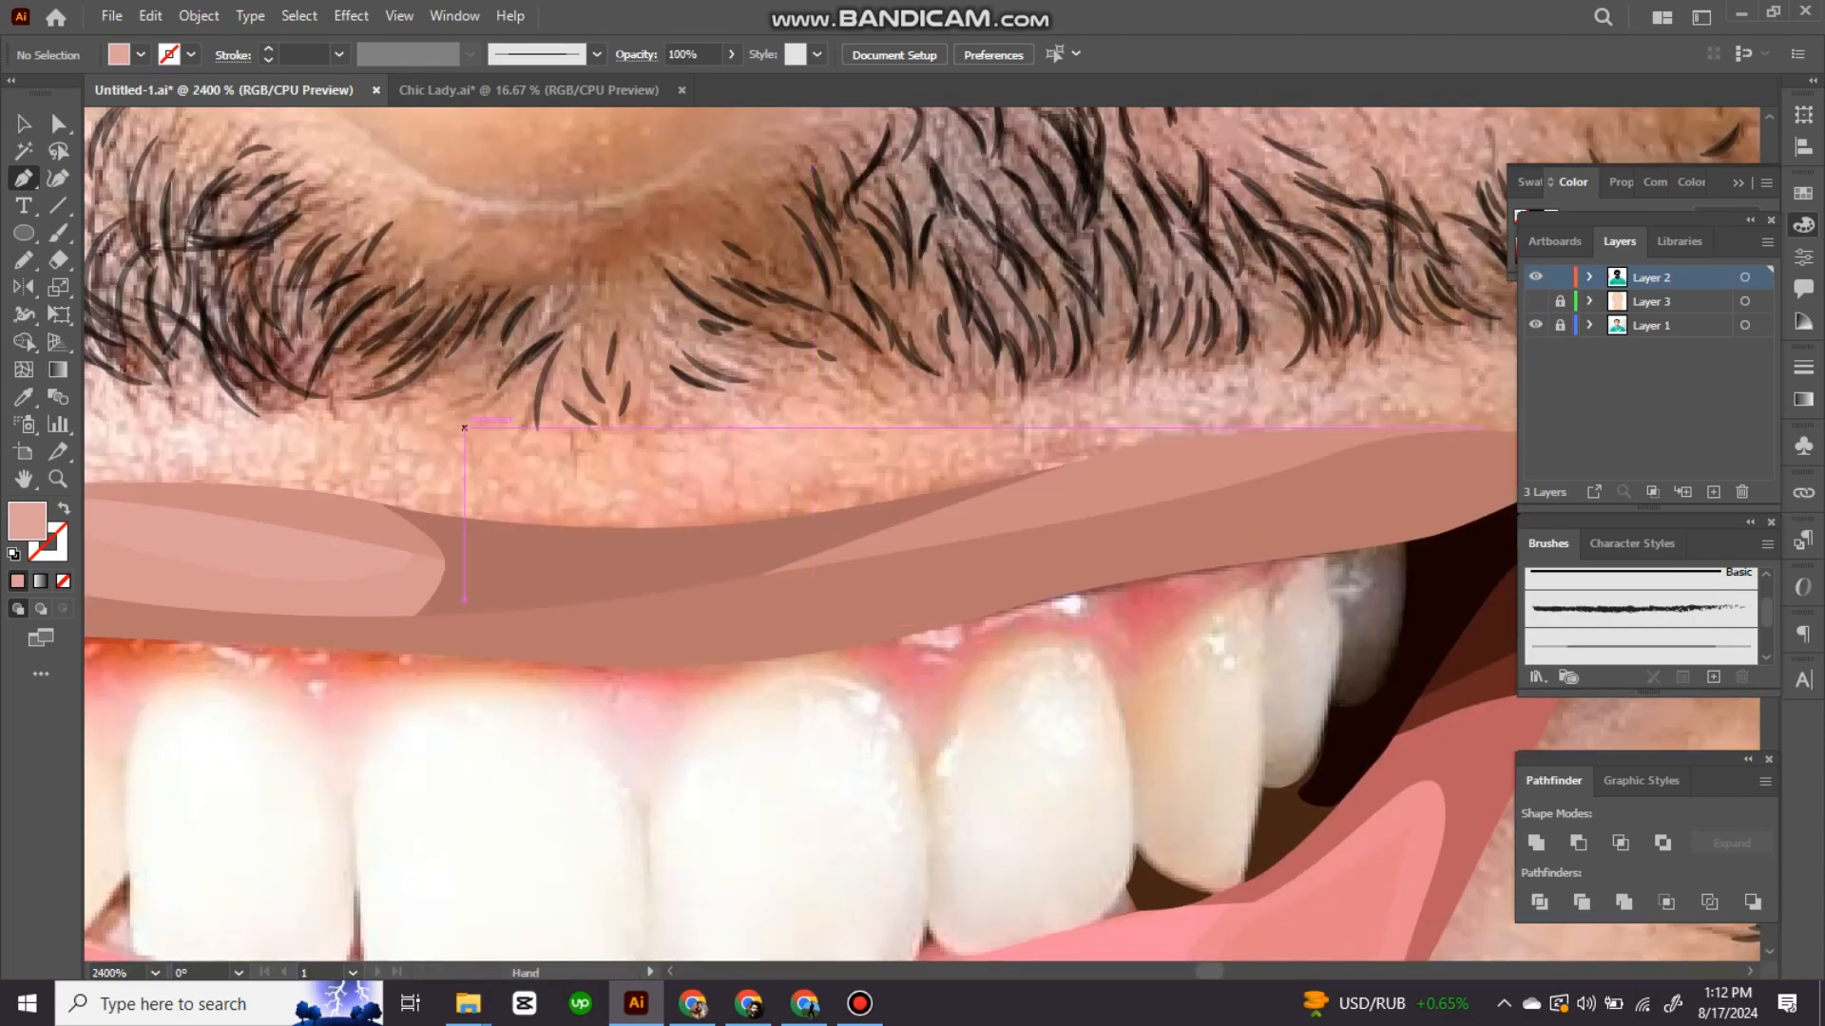
{"action": "key", "text": "ctrl+plus"}
{"action": "left_click", "coordinate": [954, 437]}
{"action": "left_click_drag", "start_coordinate": [954, 438], "coordinate": [390, 542]}
{"action": "left_click", "coordinate": [1245, 428]}
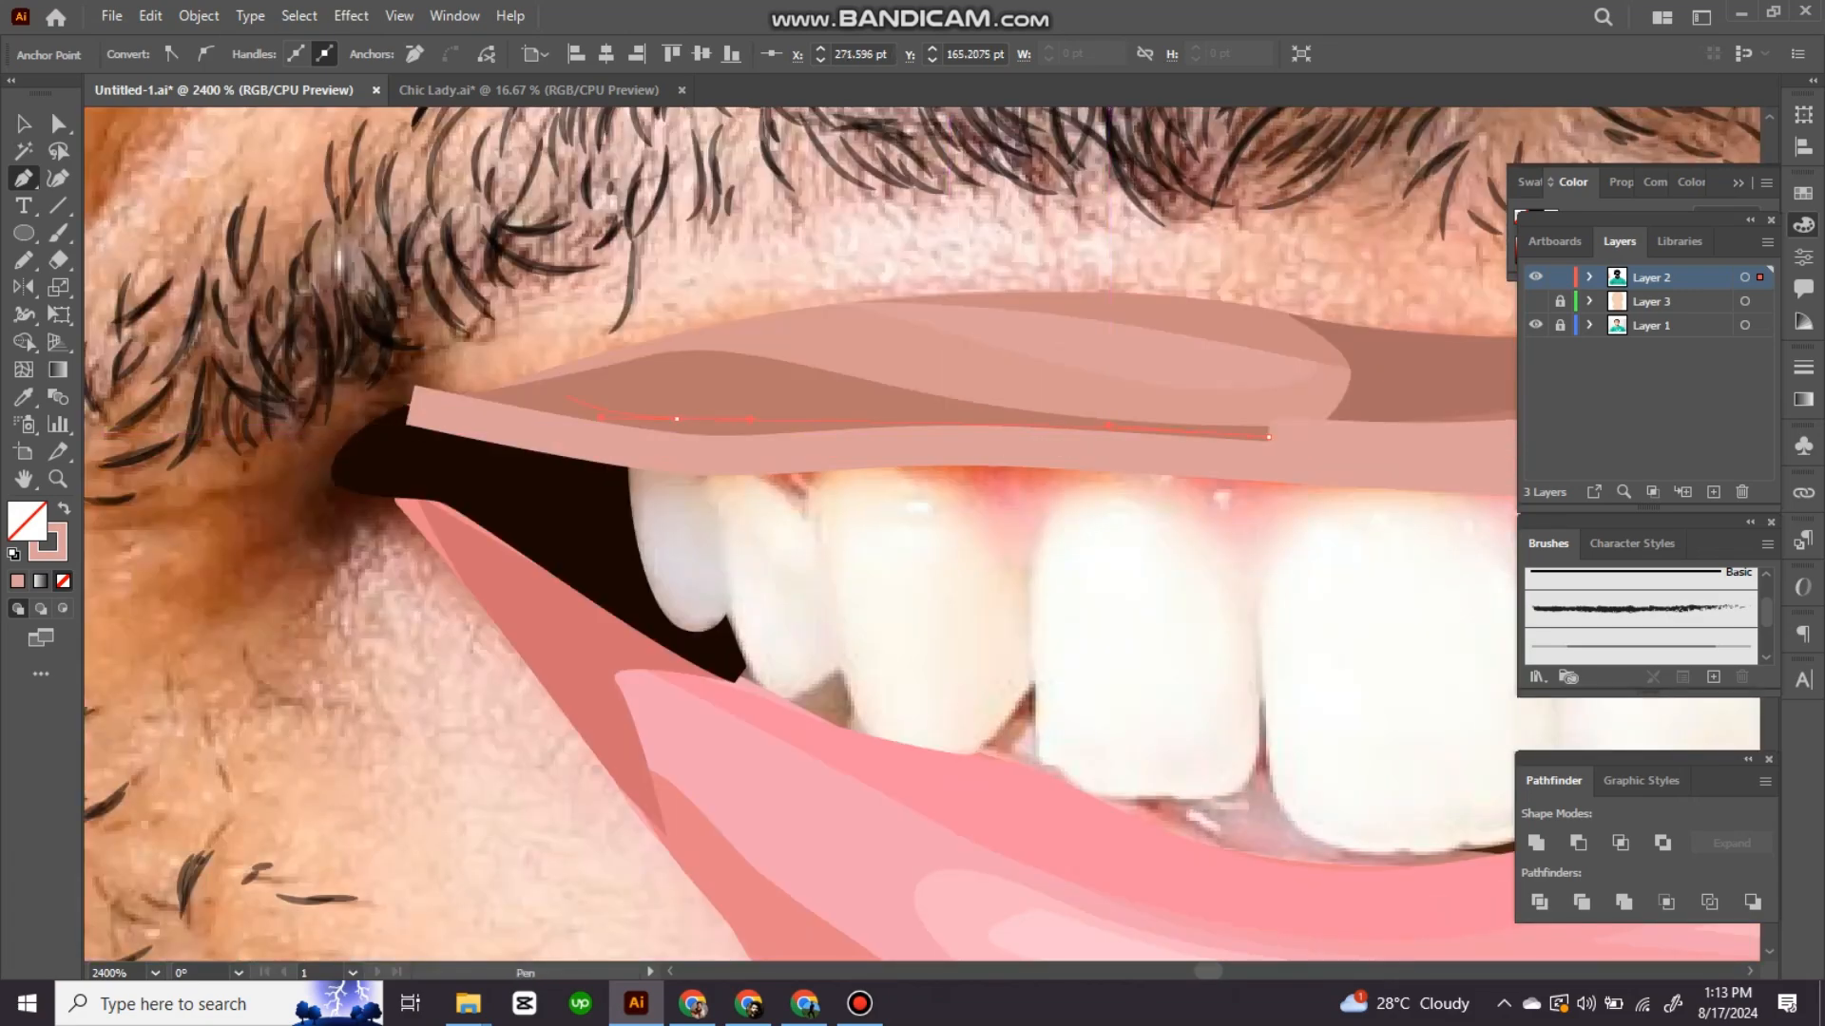
{"action": "scroll", "coordinate": [913, 532], "scroll_direction": "down", "scroll_amount": 6}
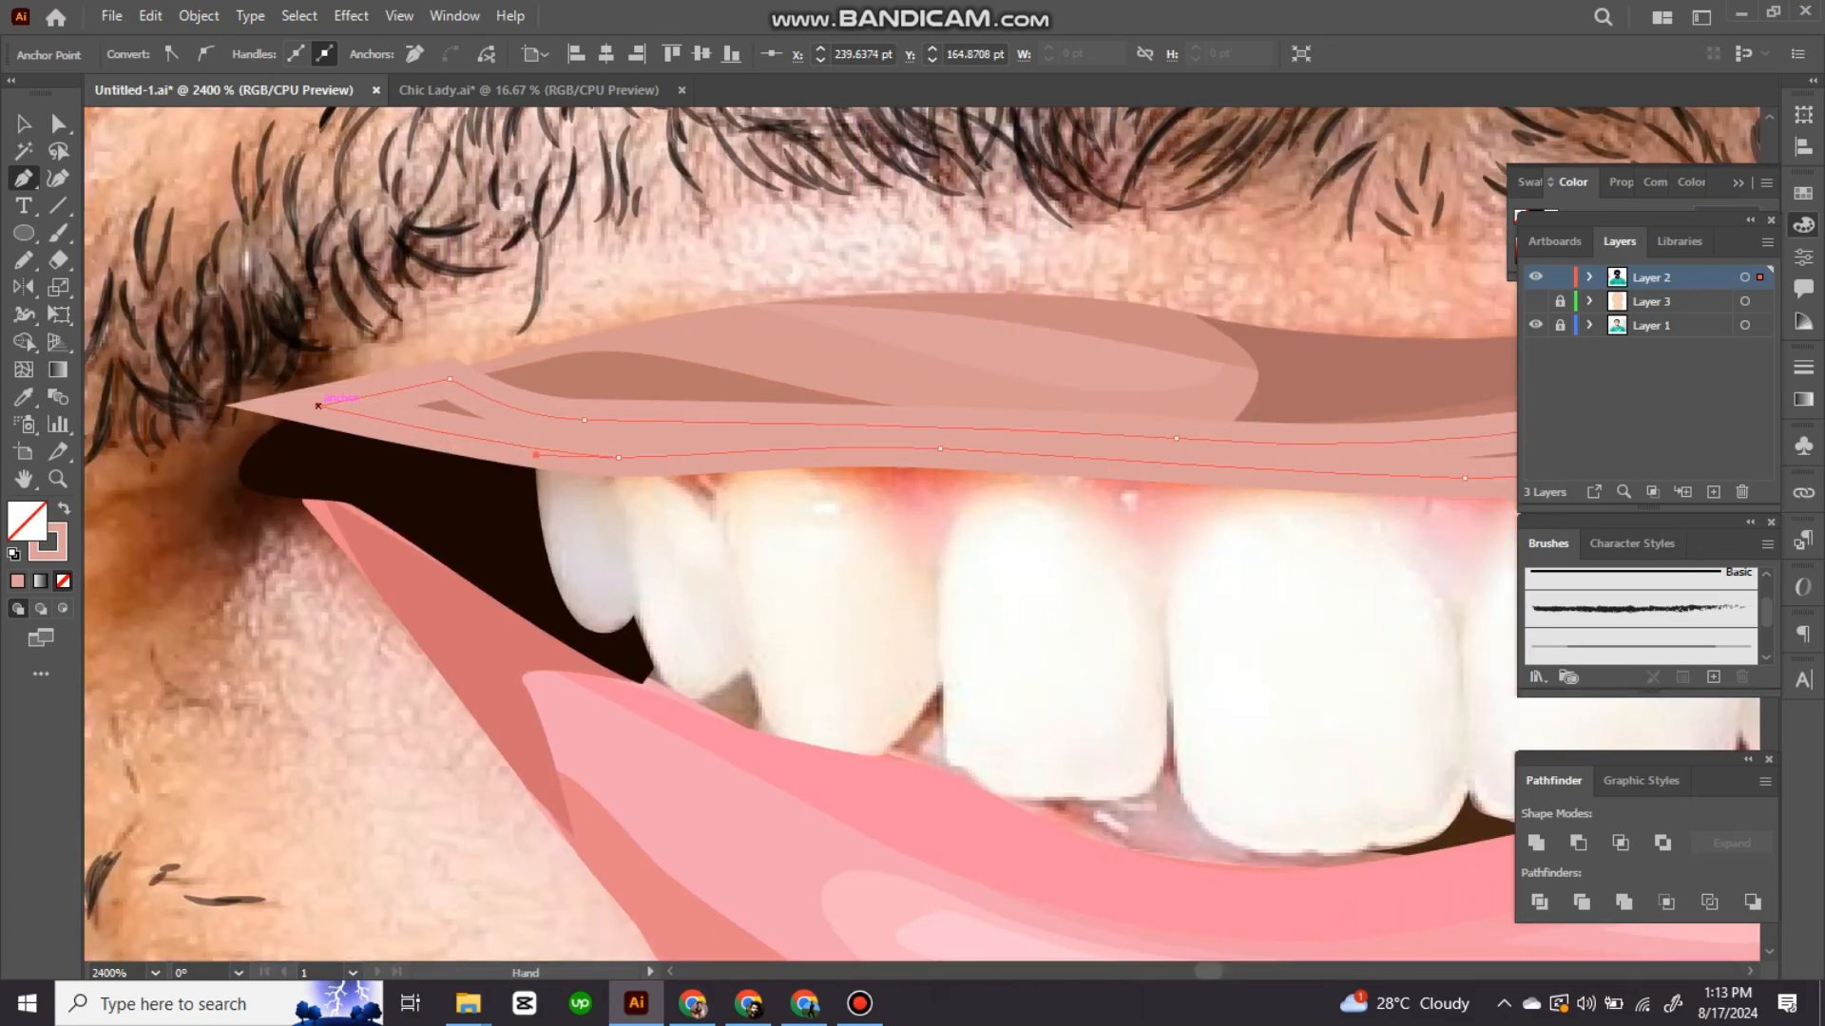
{"action": "key", "text": "i"}
{"action": "scroll", "coordinate": [913, 532], "scroll_direction": "up", "scroll_amount": 2}
{"action": "scroll", "coordinate": [1046, 903], "scroll_direction": "up", "scroll_amount": 5}
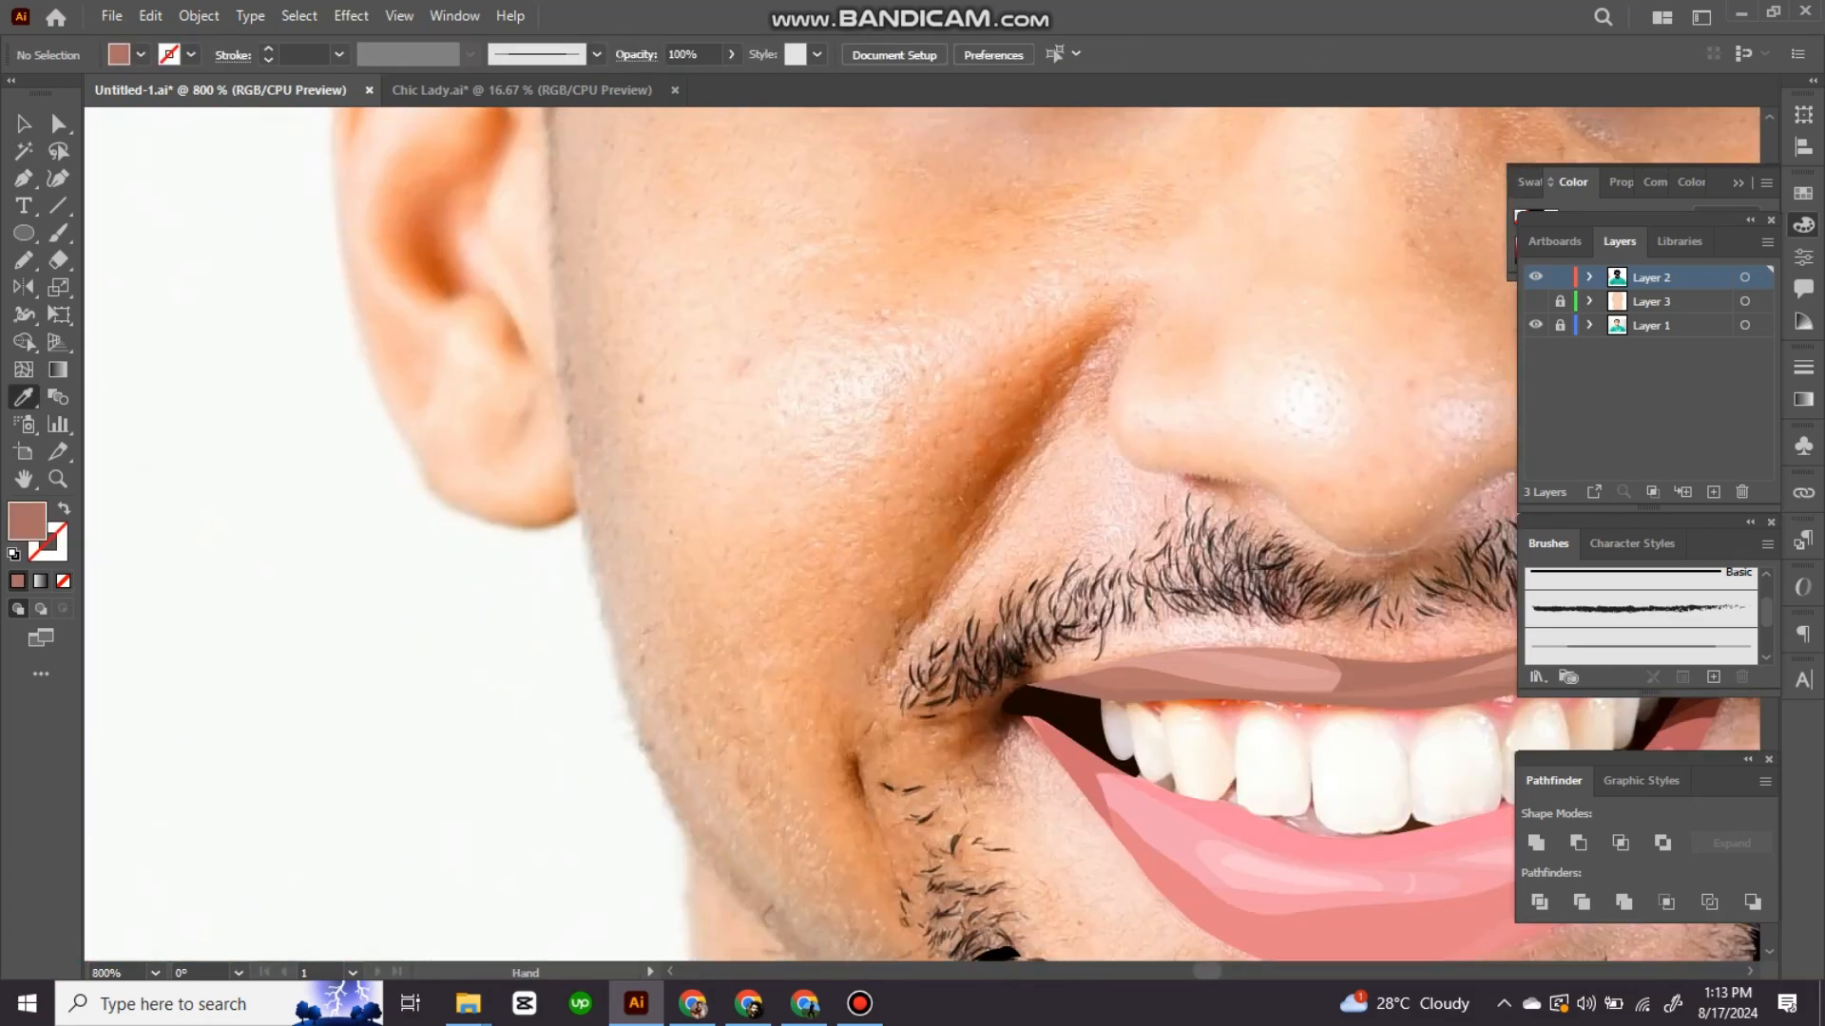
Step: Fill the shadow shape in the middle dip of the upper lip with a deeper reddish brown
{"action": "key", "text": "i"}
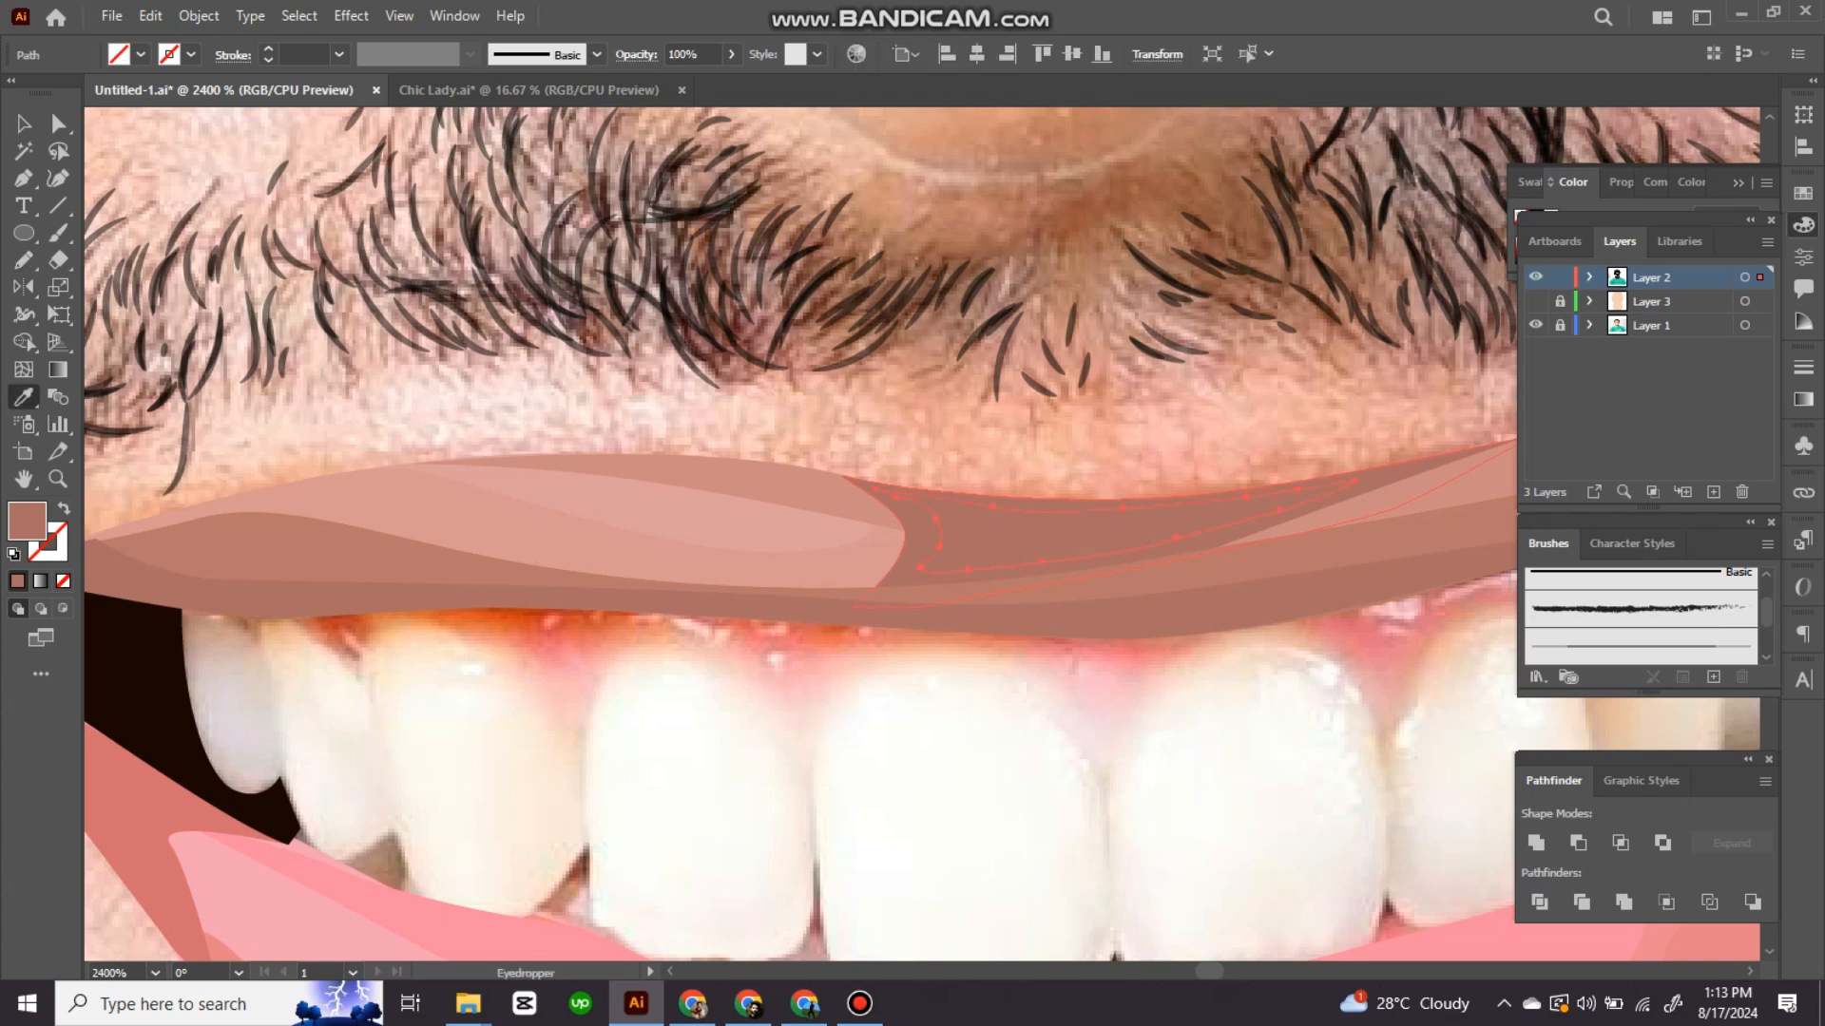
{"action": "double_click", "coordinate": [27, 521]}
{"action": "left_click", "coordinate": [1327, 244]}
{"action": "scroll", "coordinate": [912, 532], "scroll_direction": "down", "scroll_amount": 4}
{"action": "scroll", "coordinate": [342, 143], "scroll_direction": "down", "scroll_amount": 2}
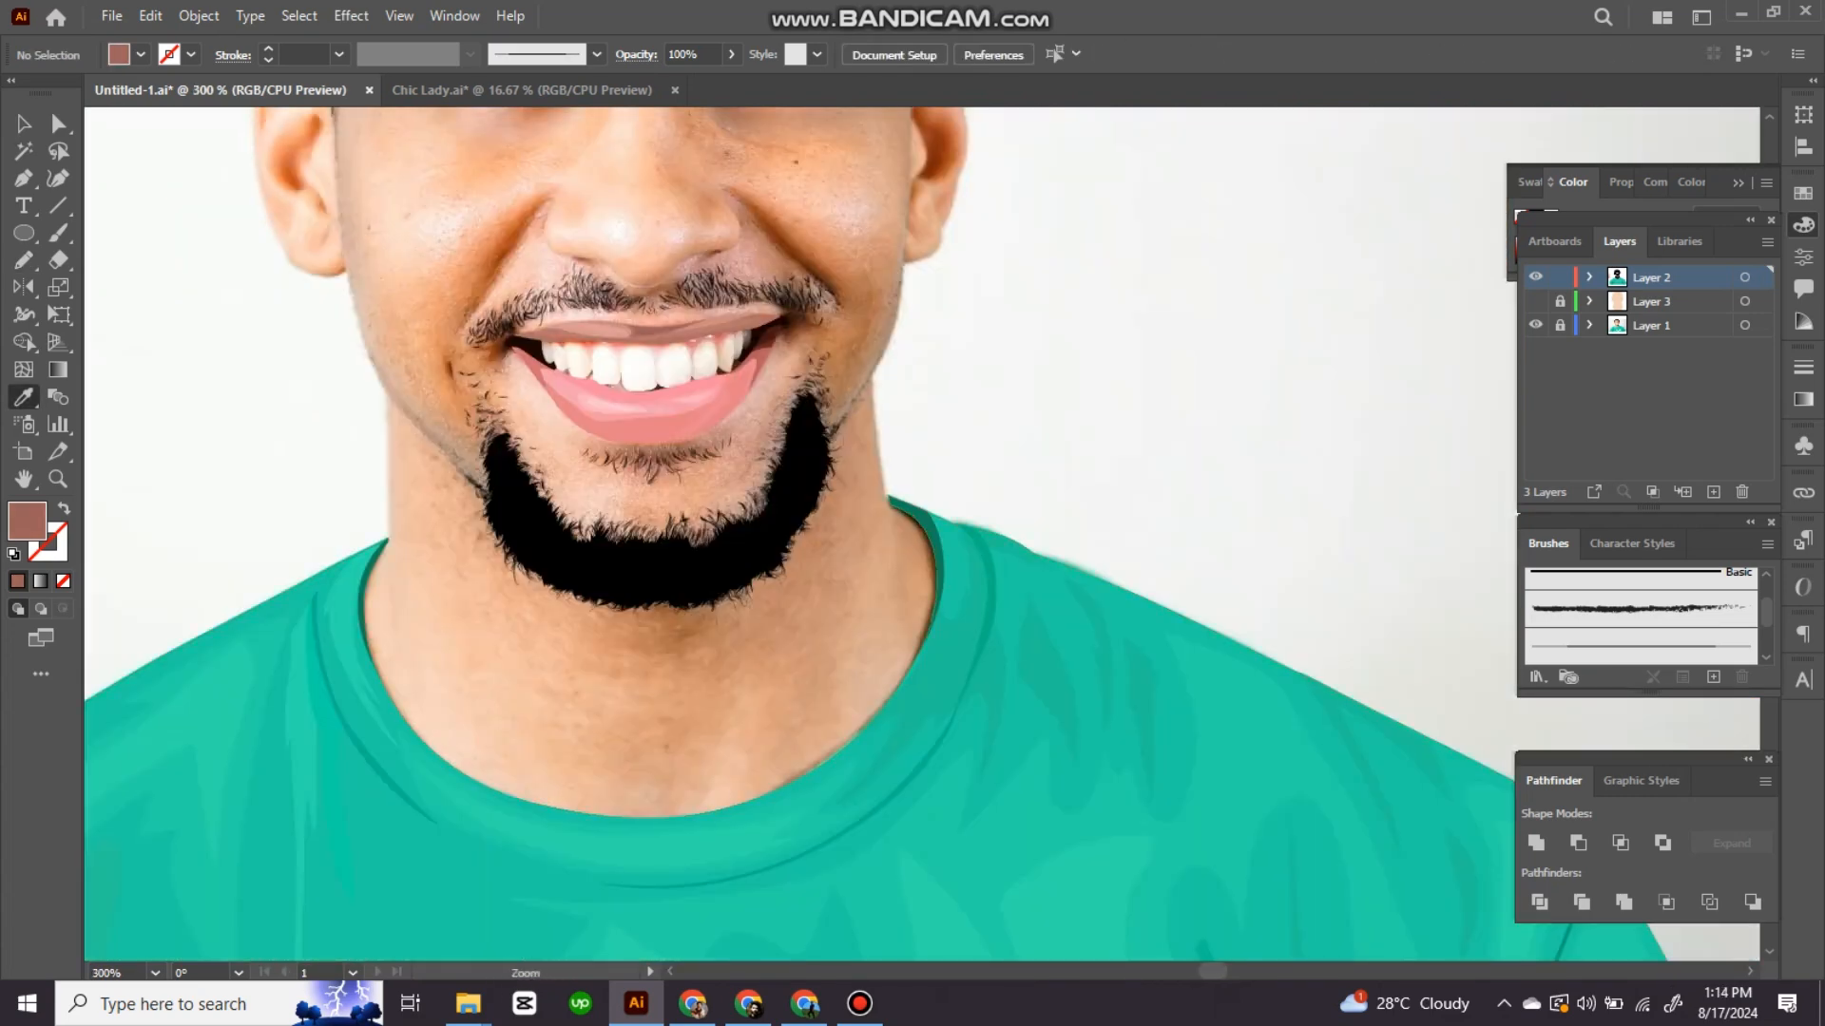
Step: Trace the scalloped gum line over the upper teeth with the Pen tool, working from the right side to the left
{"action": "scroll", "coordinate": [623, 301], "scroll_direction": "up", "scroll_amount": 4}
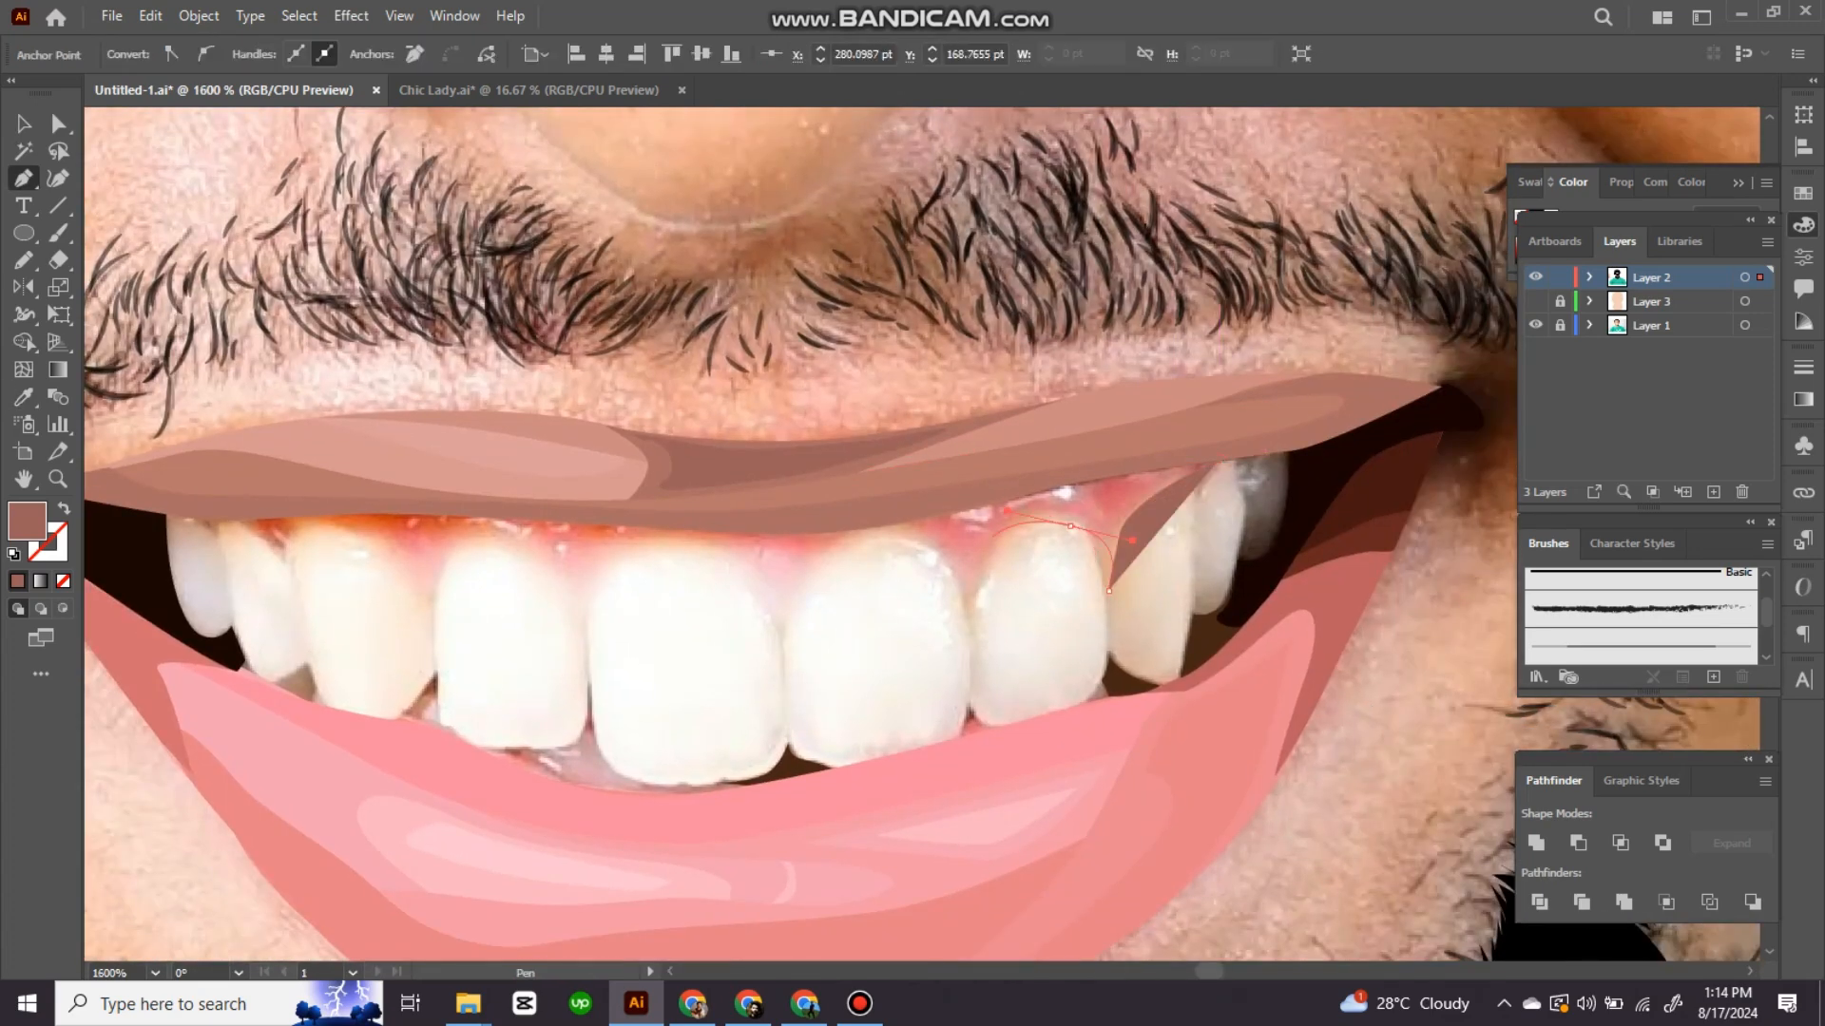
{"action": "left_click", "coordinate": [969, 622]}
{"action": "left_click", "coordinate": [913, 535]}
{"action": "left_click", "coordinate": [788, 632]}
{"action": "scroll", "coordinate": [788, 629], "scroll_direction": "left", "scroll_amount": 4}
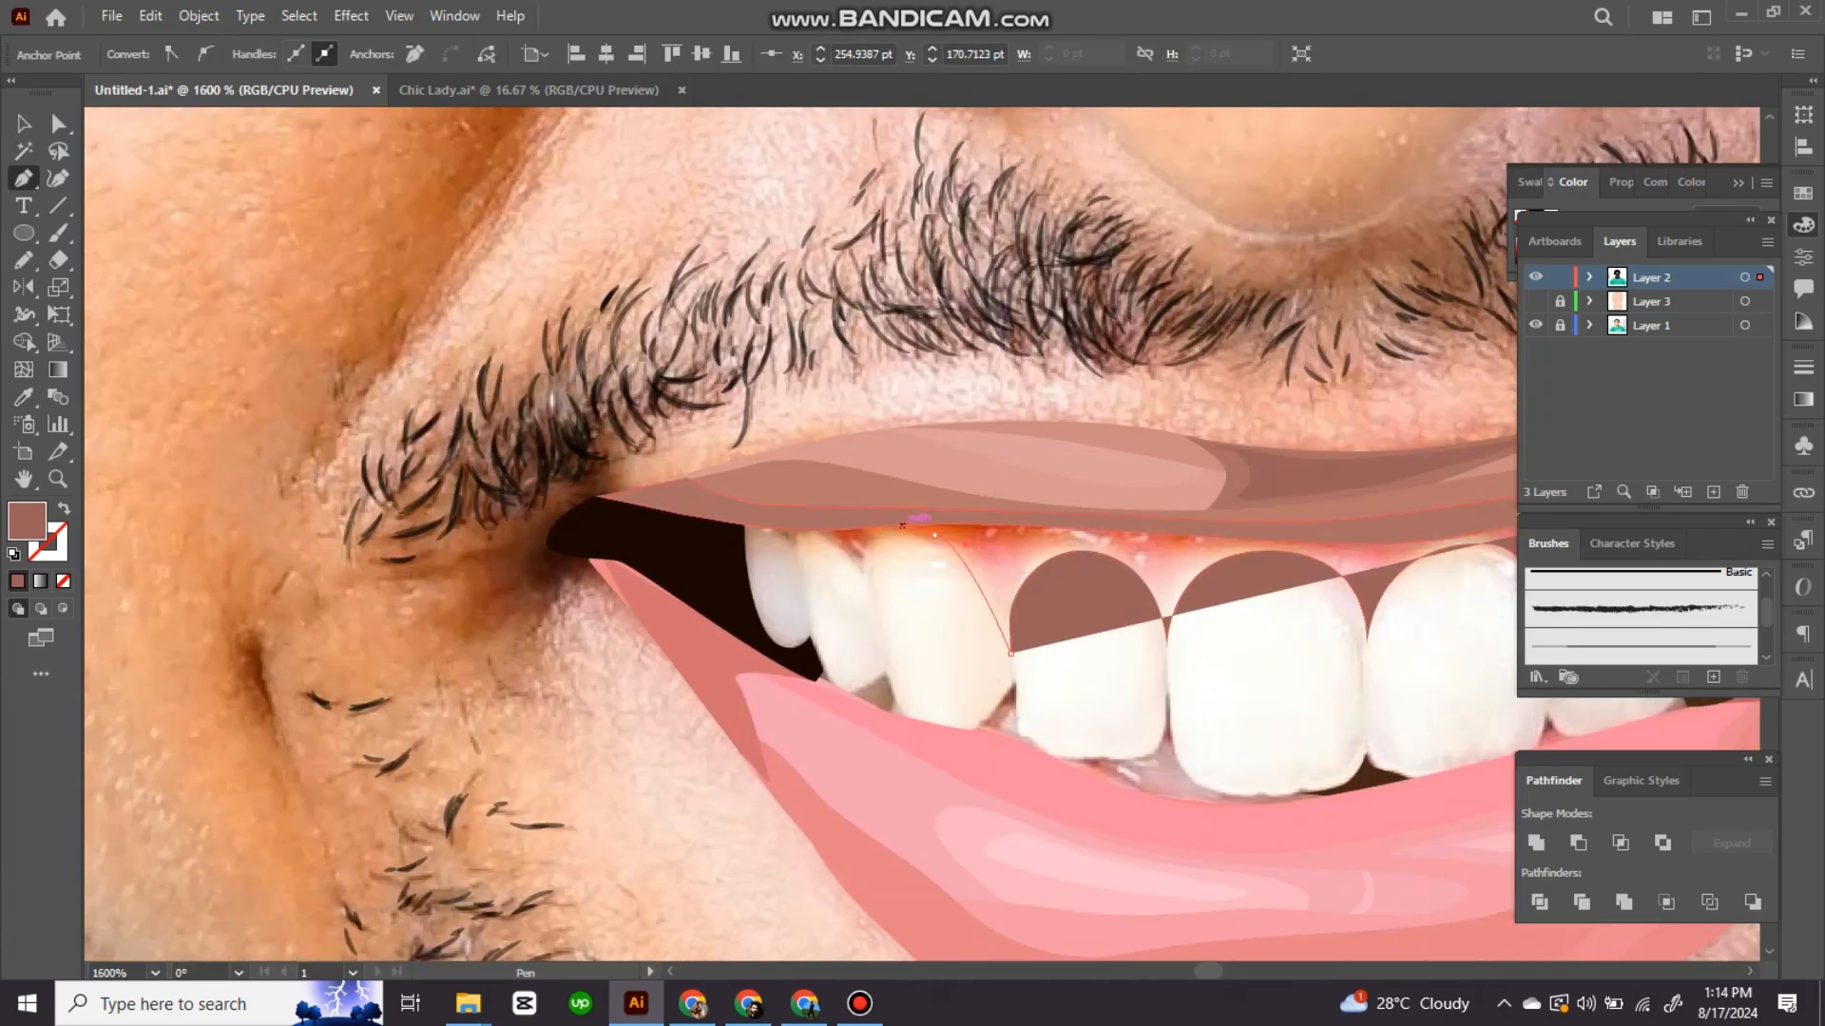
{"action": "left_click", "coordinate": [215, 571]}
Step: Close the gum shape across the upper lip, fill it with sampled rose and place it behind the upper lip
{"action": "scroll", "coordinate": [788, 629], "scroll_direction": "right", "scroll_amount": 4}
{"action": "left_click", "coordinate": [903, 465]}
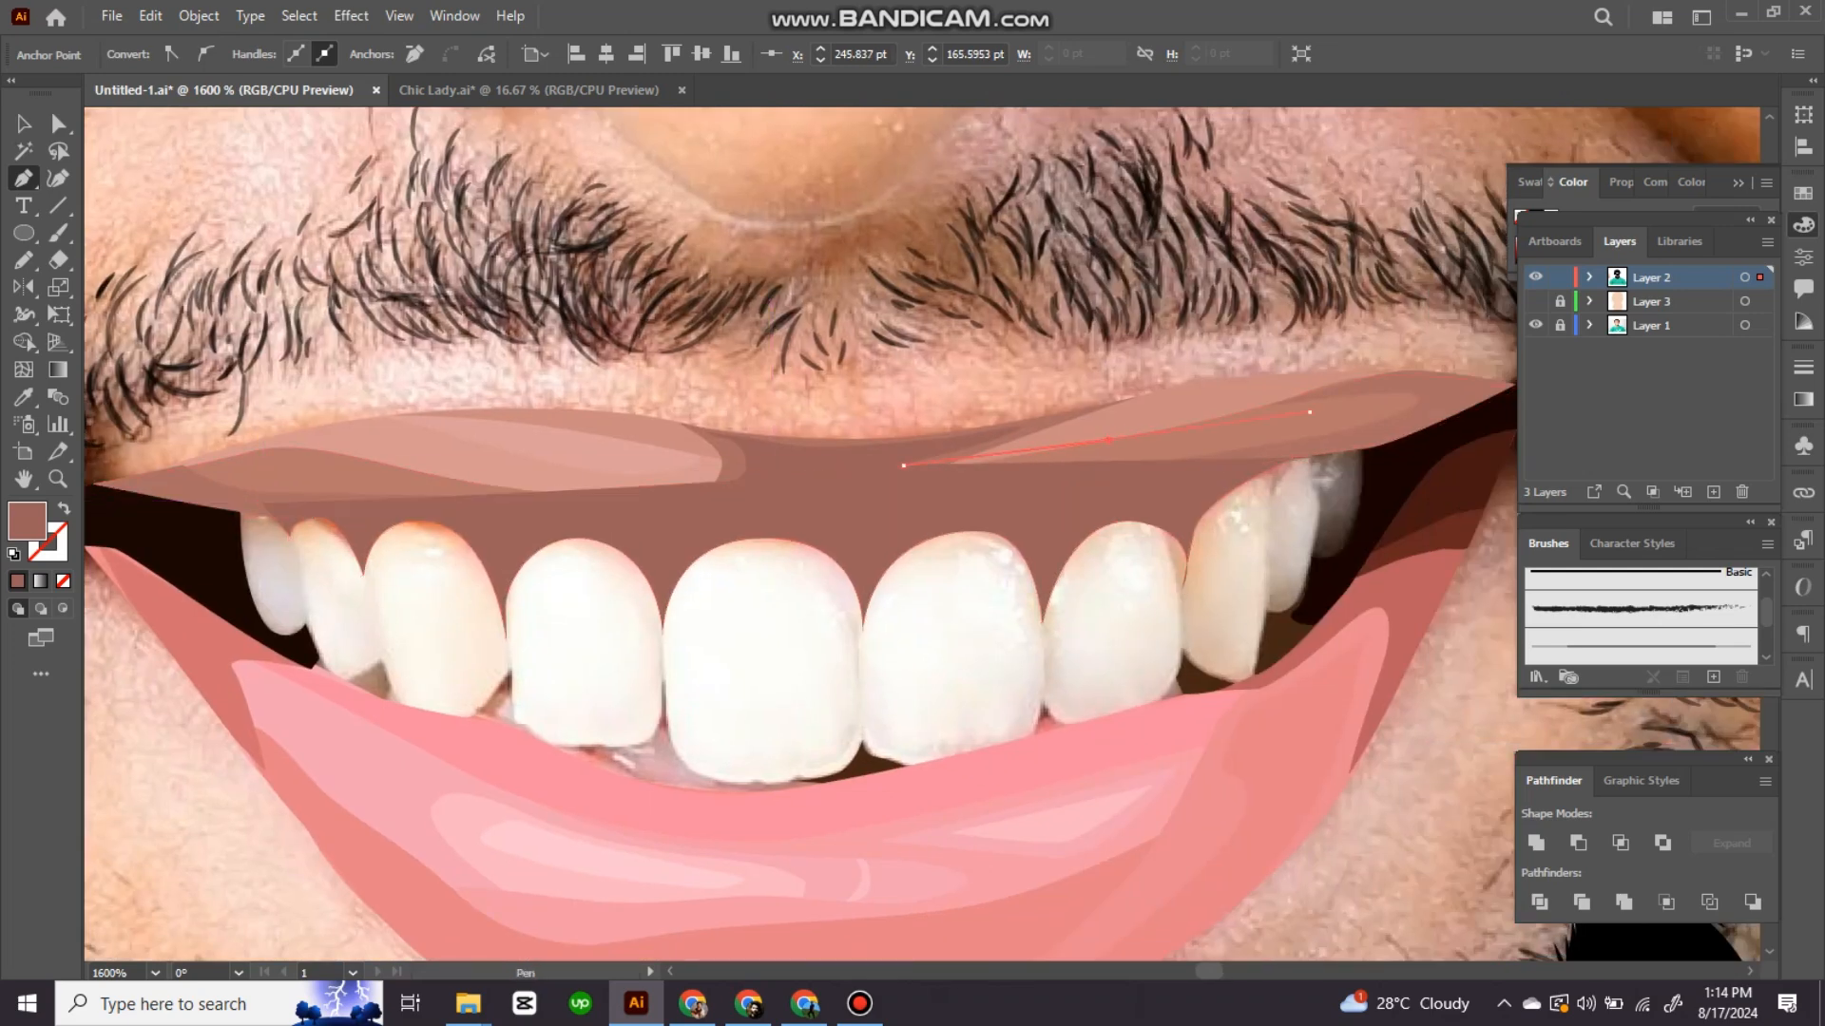
{"action": "left_click", "coordinate": [1309, 412]}
{"action": "key", "text": "i"}
{"action": "left_click", "coordinate": [1047, 857]}
{"action": "key", "text": "ctrl+shift+a"}
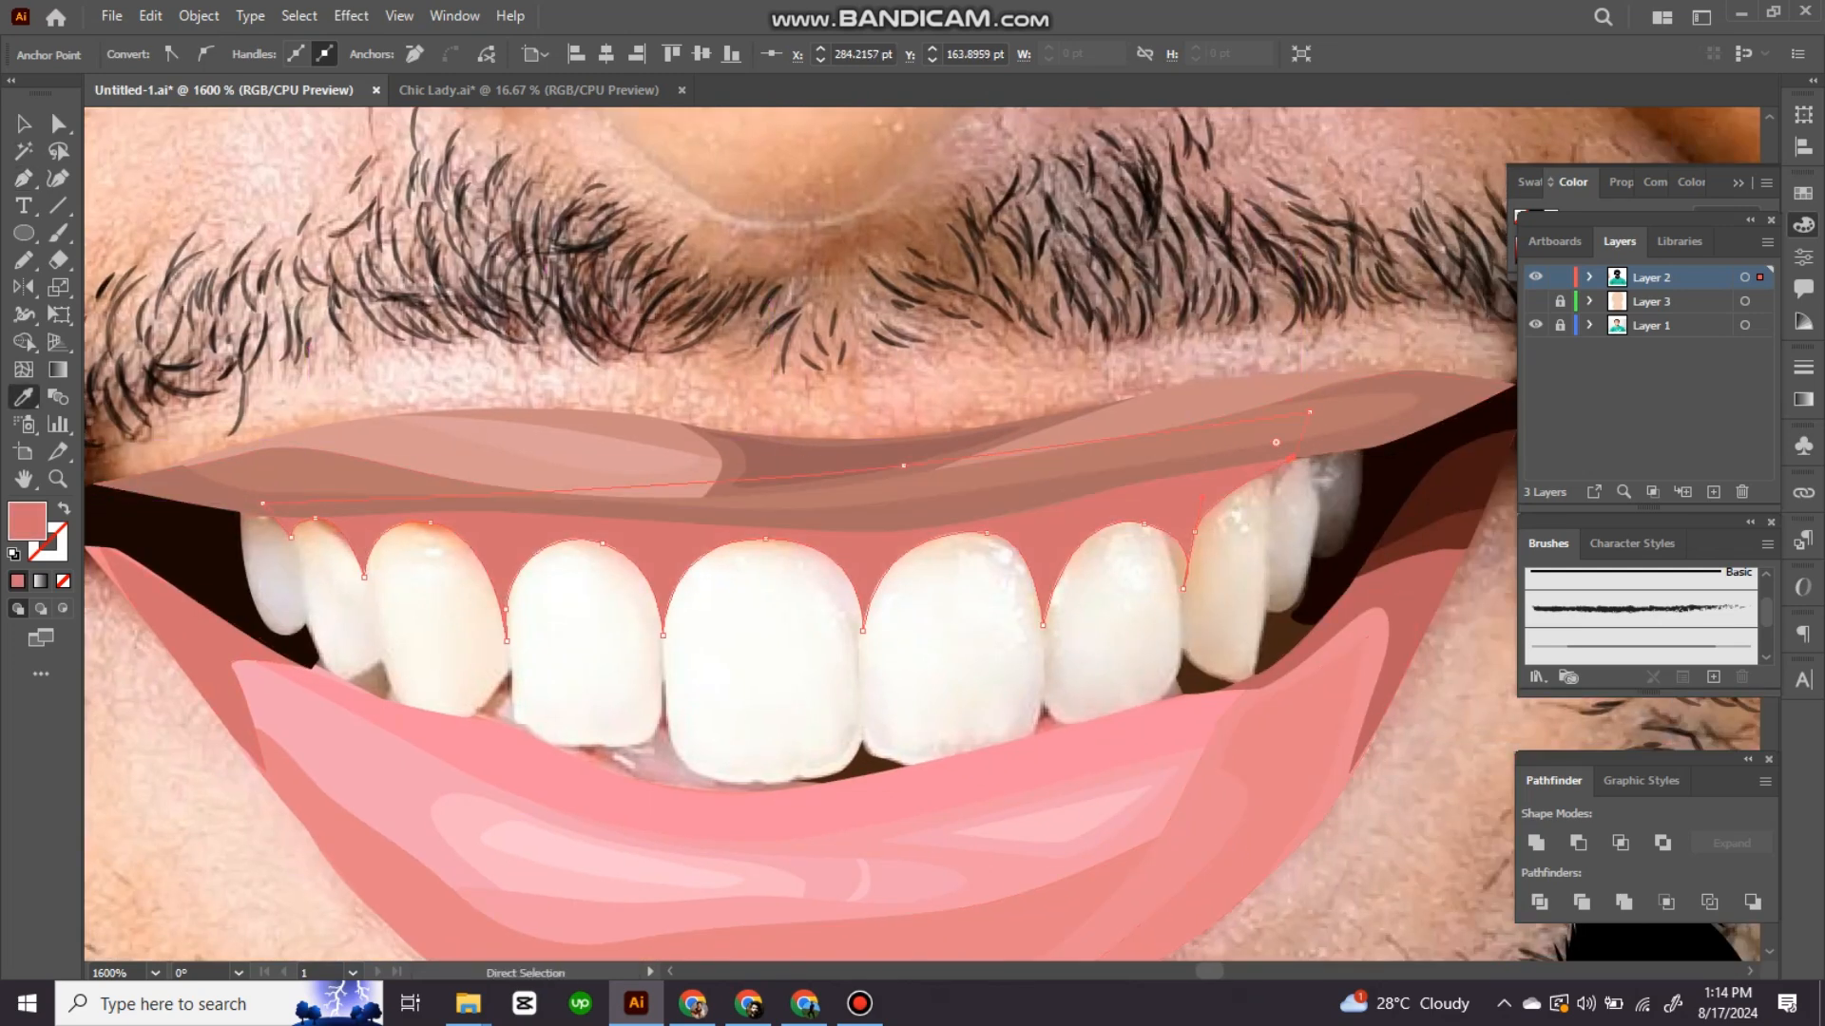
Step: Pencil shading shapes on the gums between the upper teeth and fill them with a lighter rose
{"action": "scroll", "coordinate": [1083, 727], "scroll_direction": "up", "scroll_amount": 1}
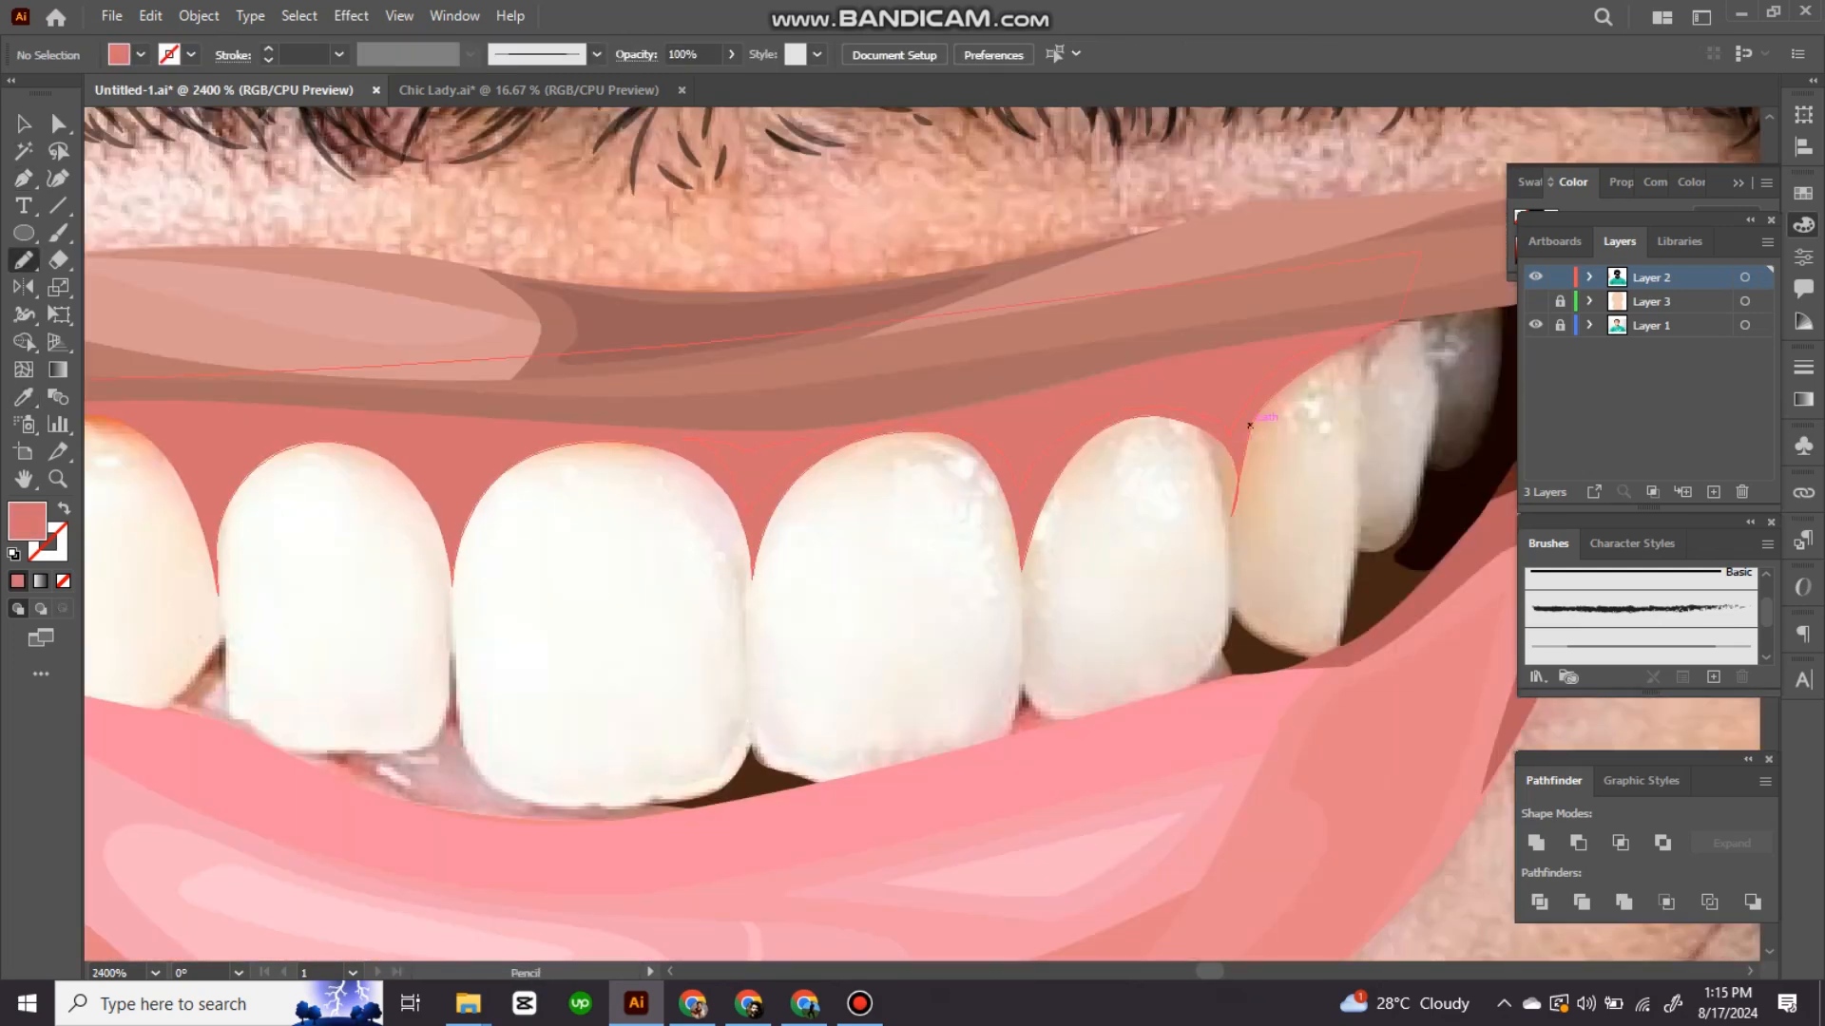
{"action": "left_click", "coordinate": [1250, 425]}
{"action": "scroll", "coordinate": [1250, 424], "scroll_direction": "left", "scroll_amount": 4}
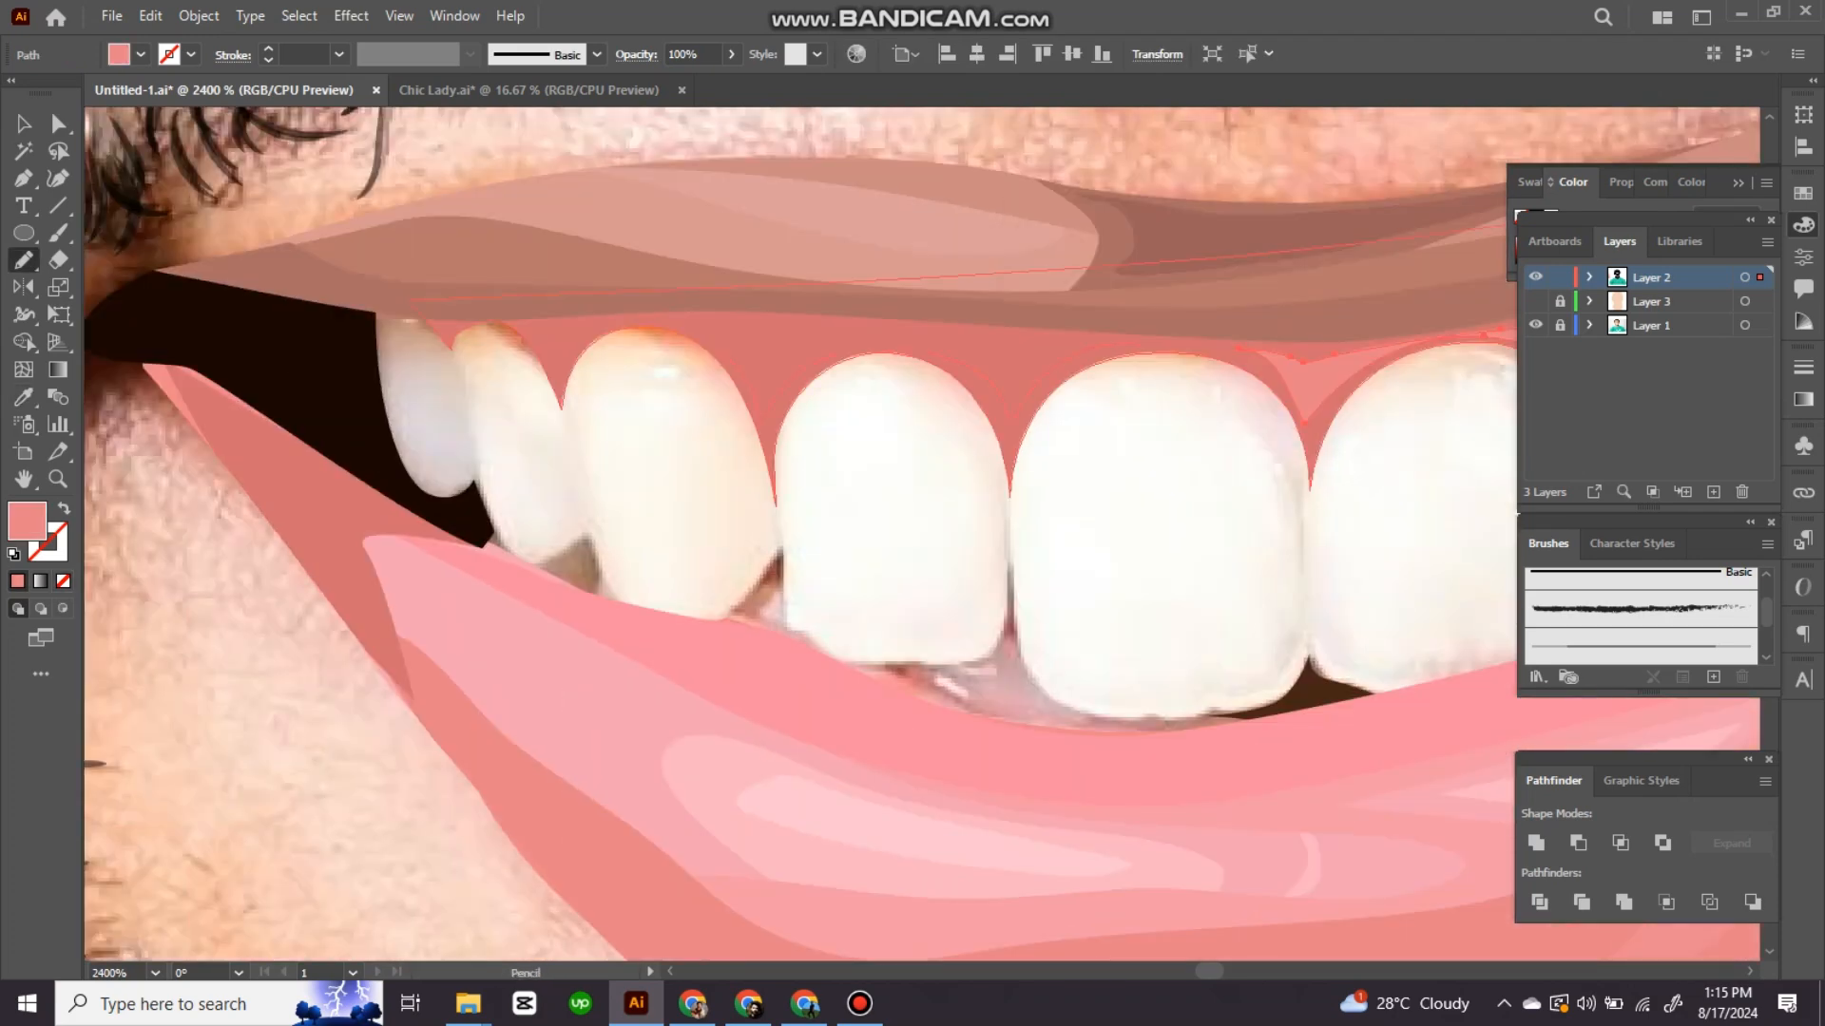
{"action": "left_click", "coordinate": [1312, 413]}
{"action": "key", "text": "ctrl+shift+a"}
Step: Pencil smaller highlight shapes inside the gum shading between the teeth and fill them with a lighter pink
{"action": "key", "text": "b"}
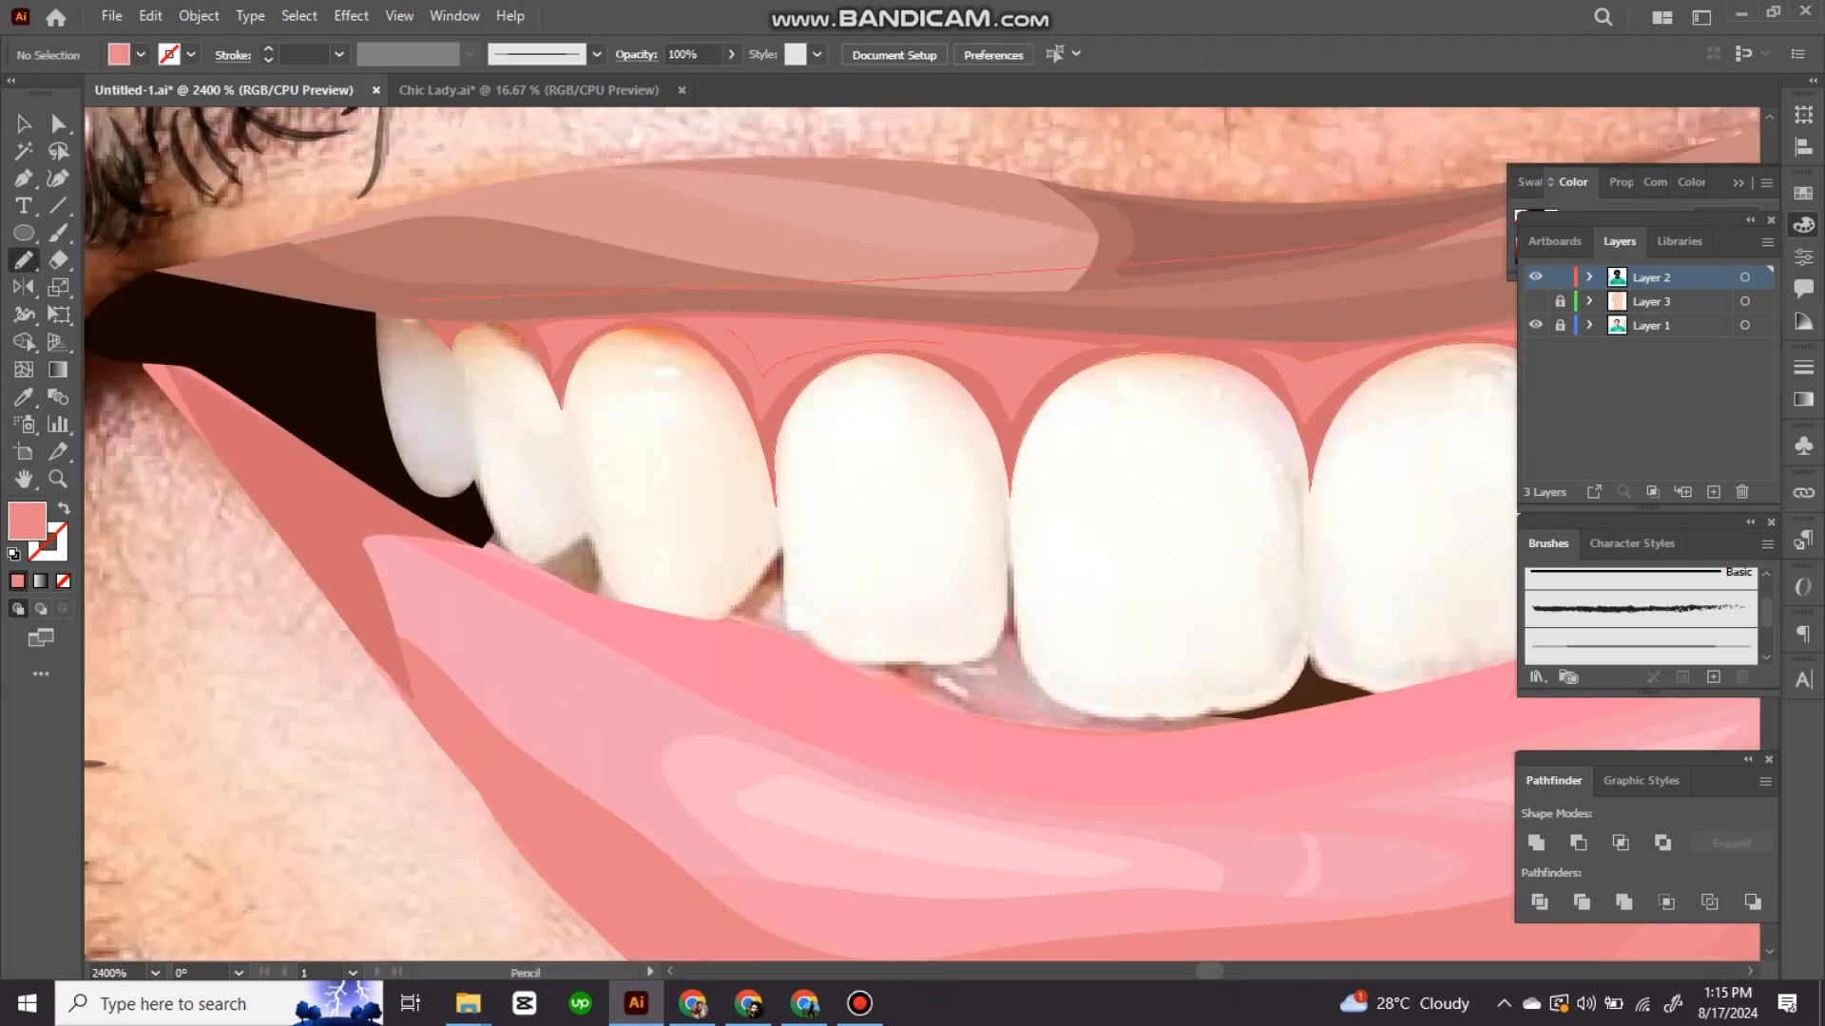
{"action": "scroll", "coordinate": [922, 532], "scroll_direction": "down", "scroll_amount": 1}
{"action": "scroll", "coordinate": [922, 532], "scroll_direction": "up", "scroll_amount": 1}
{"action": "scroll", "coordinate": [922, 532], "scroll_direction": "right", "scroll_amount": 1}
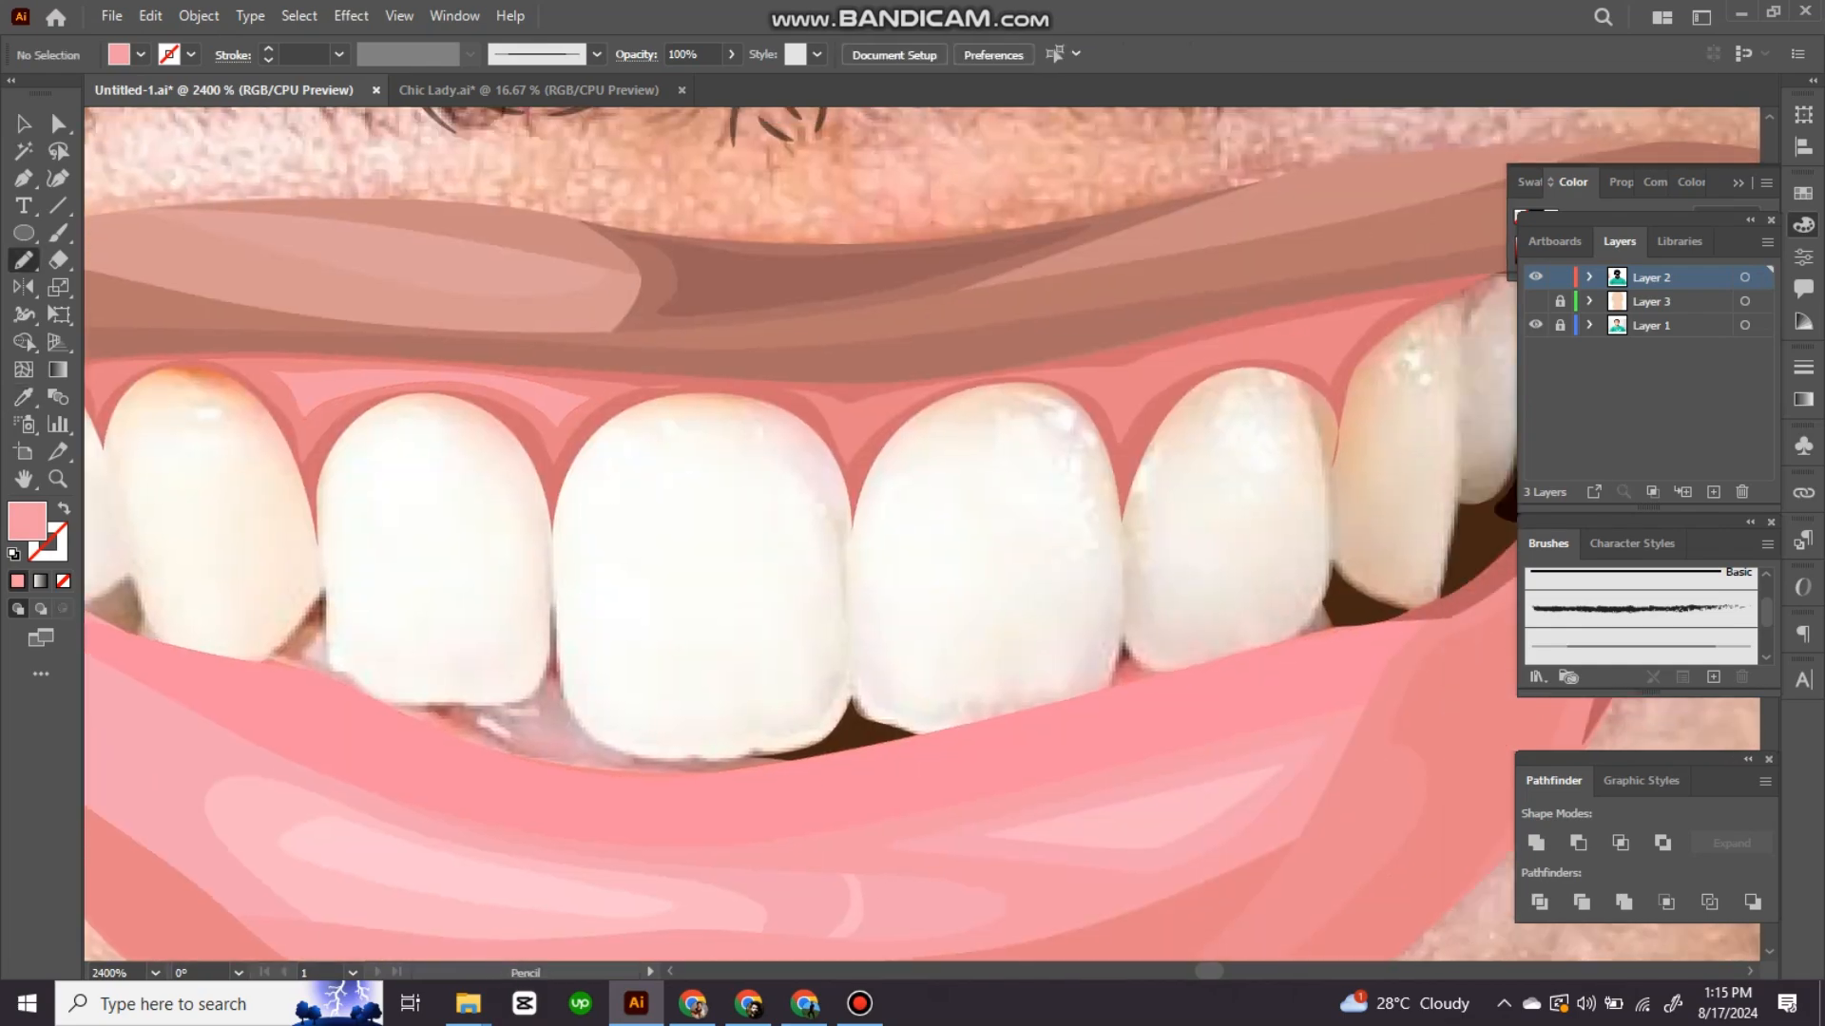
{"action": "key", "text": "i"}
{"action": "scroll", "coordinate": [922, 533], "scroll_direction": "down", "scroll_amount": 5}
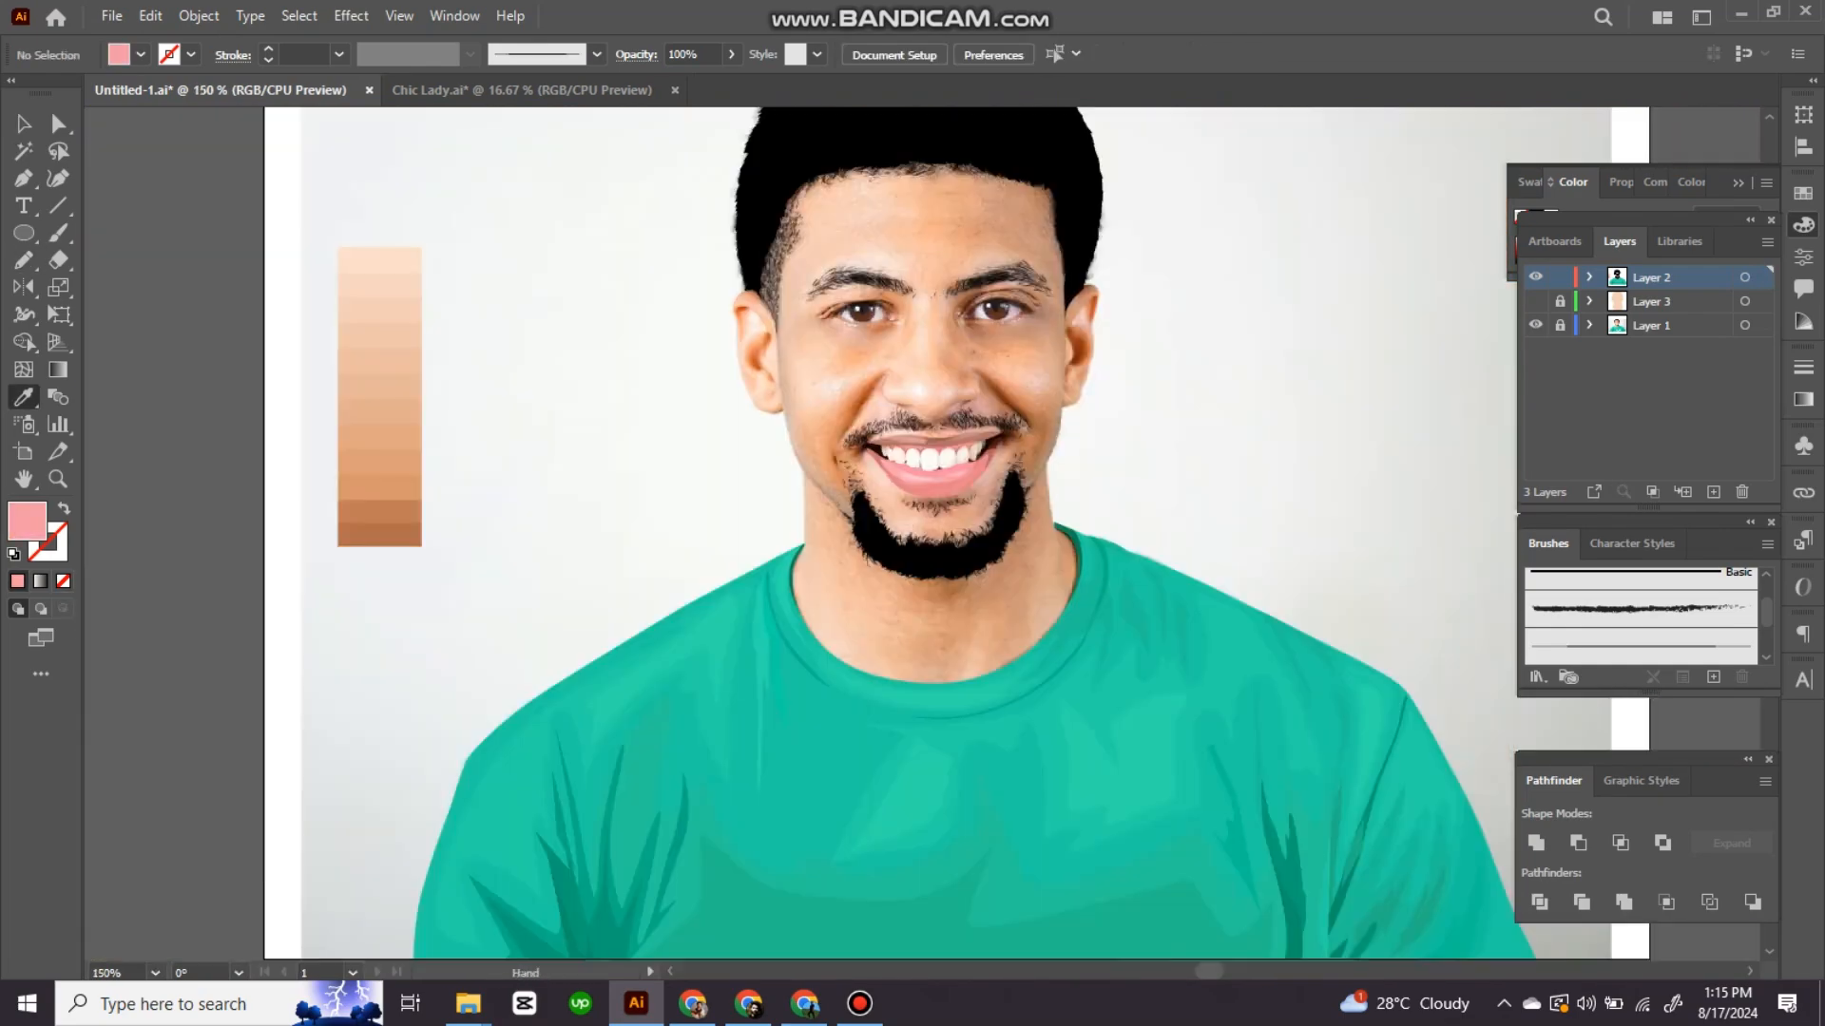
Step: Trace the small gap under the side teeth near the left mouth corner with the Pen tool and fill it with sampled brownish rose
{"action": "scroll", "coordinate": [936, 488], "scroll_direction": "up", "scroll_amount": 2}
{"action": "scroll", "coordinate": [884, 218], "scroll_direction": "up", "scroll_amount": 5}
{"action": "key", "text": "p"}
{"action": "left_click", "coordinate": [841, 480], "text": "ctrl"}
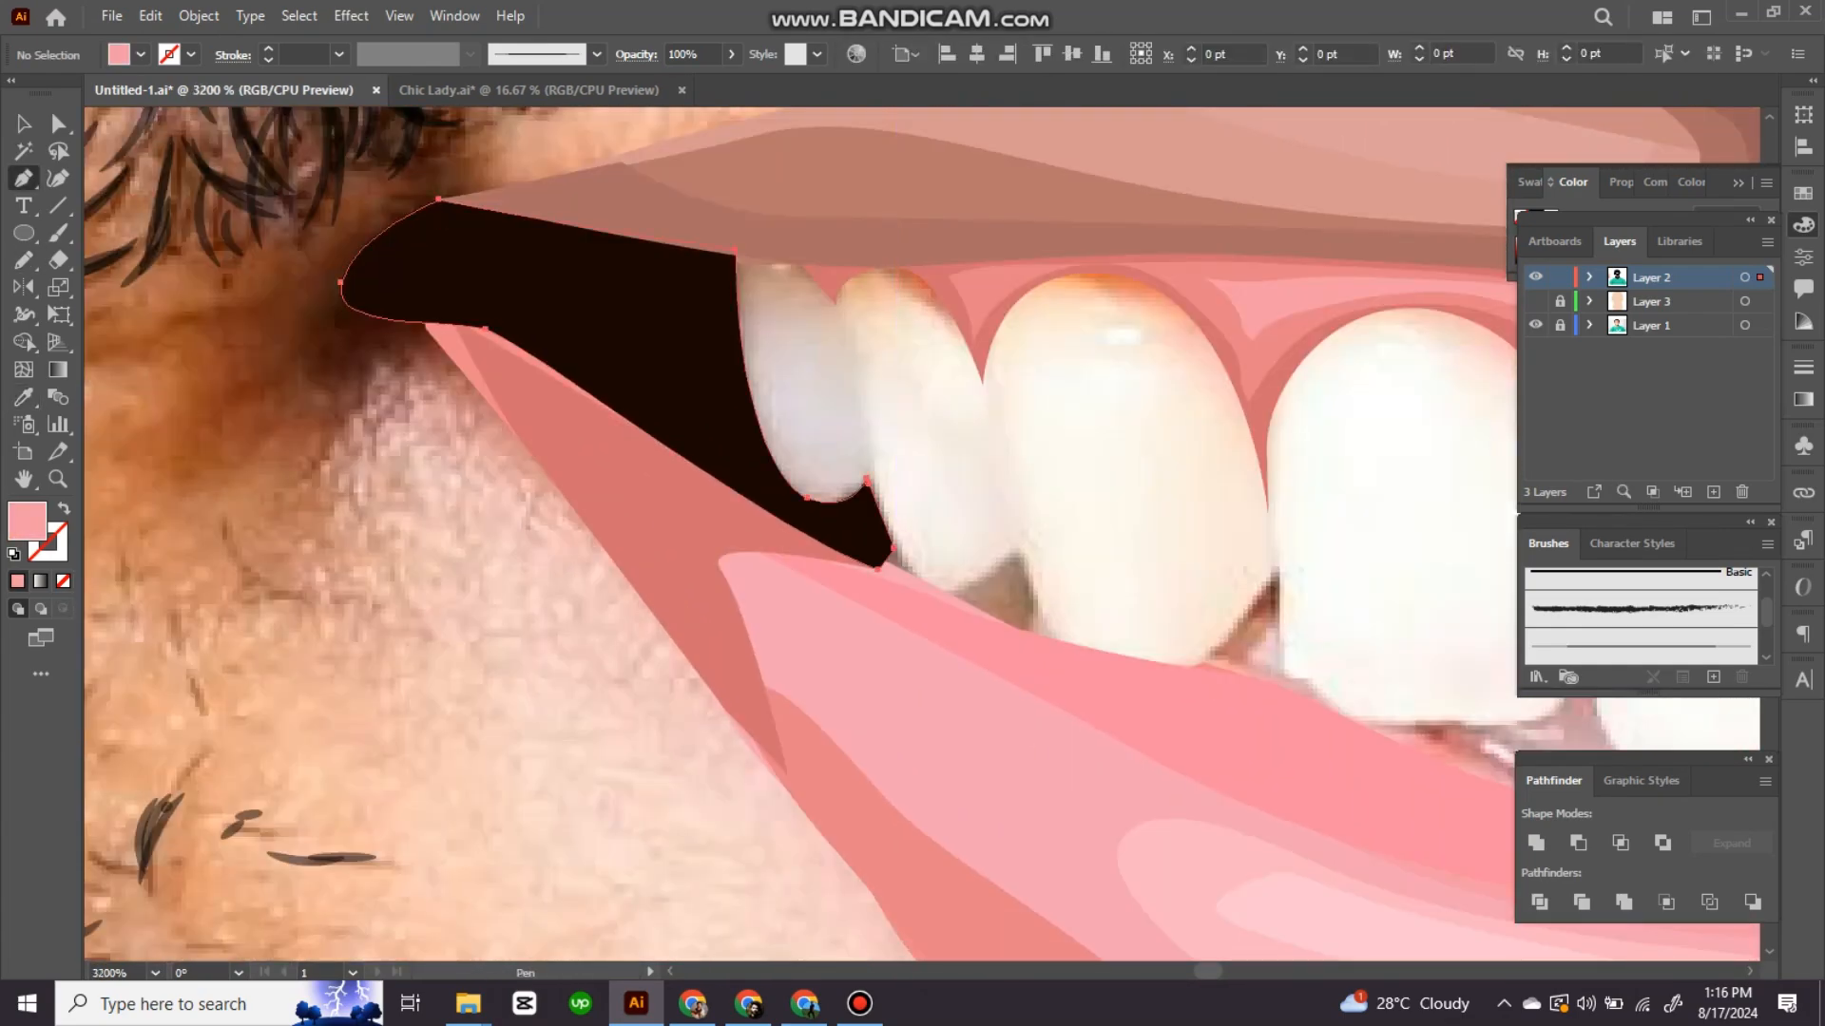
{"action": "left_click", "coordinate": [1055, 618]}
{"action": "left_click", "coordinate": [862, 504]}
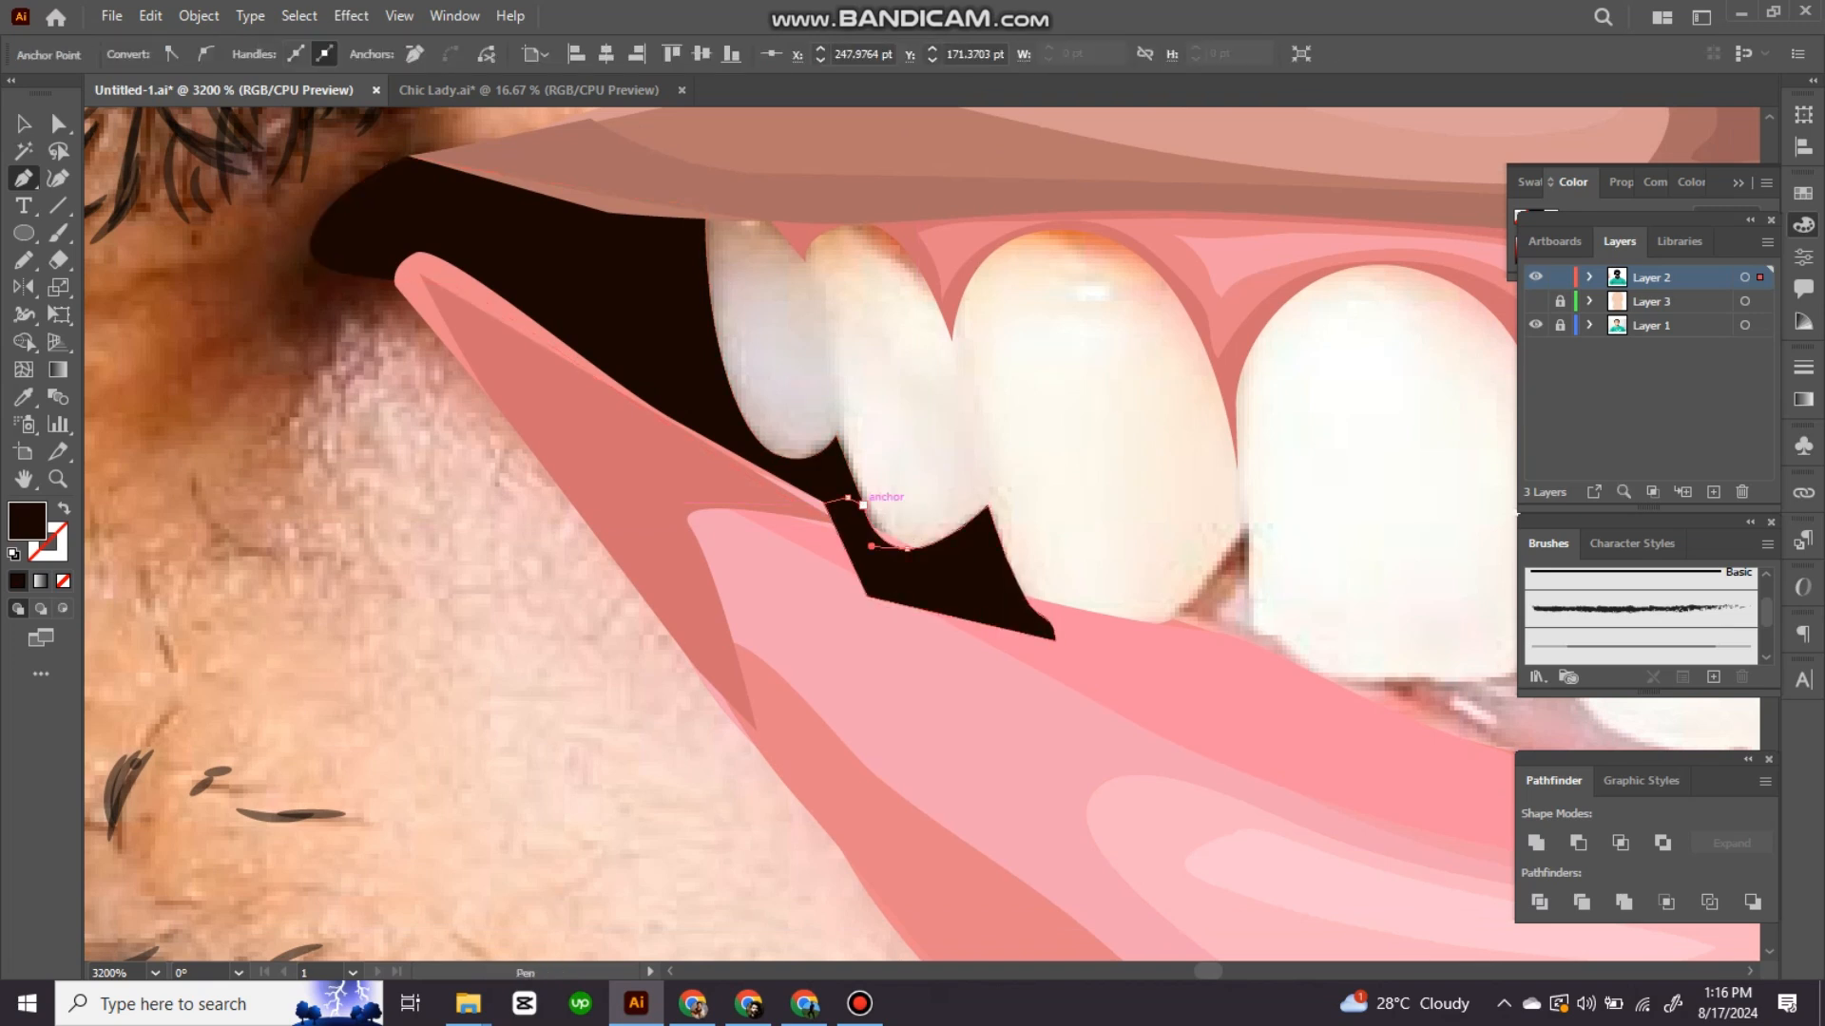
{"action": "key", "text": "i"}
{"action": "left_click", "coordinate": [912, 532]}
Step: Trace the triangular gap at the base of the neighbouring two teeth with the Pen tool and fill it with sampled reddish brown
{"action": "key", "text": "p"}
{"action": "scroll", "coordinate": [922, 532], "scroll_direction": "right", "scroll_amount": 2}
{"action": "left_click", "coordinate": [941, 433]}
{"action": "left_click", "coordinate": [945, 490]}
{"action": "left_click", "coordinate": [913, 521]}
{"action": "left_click", "coordinate": [849, 541]}
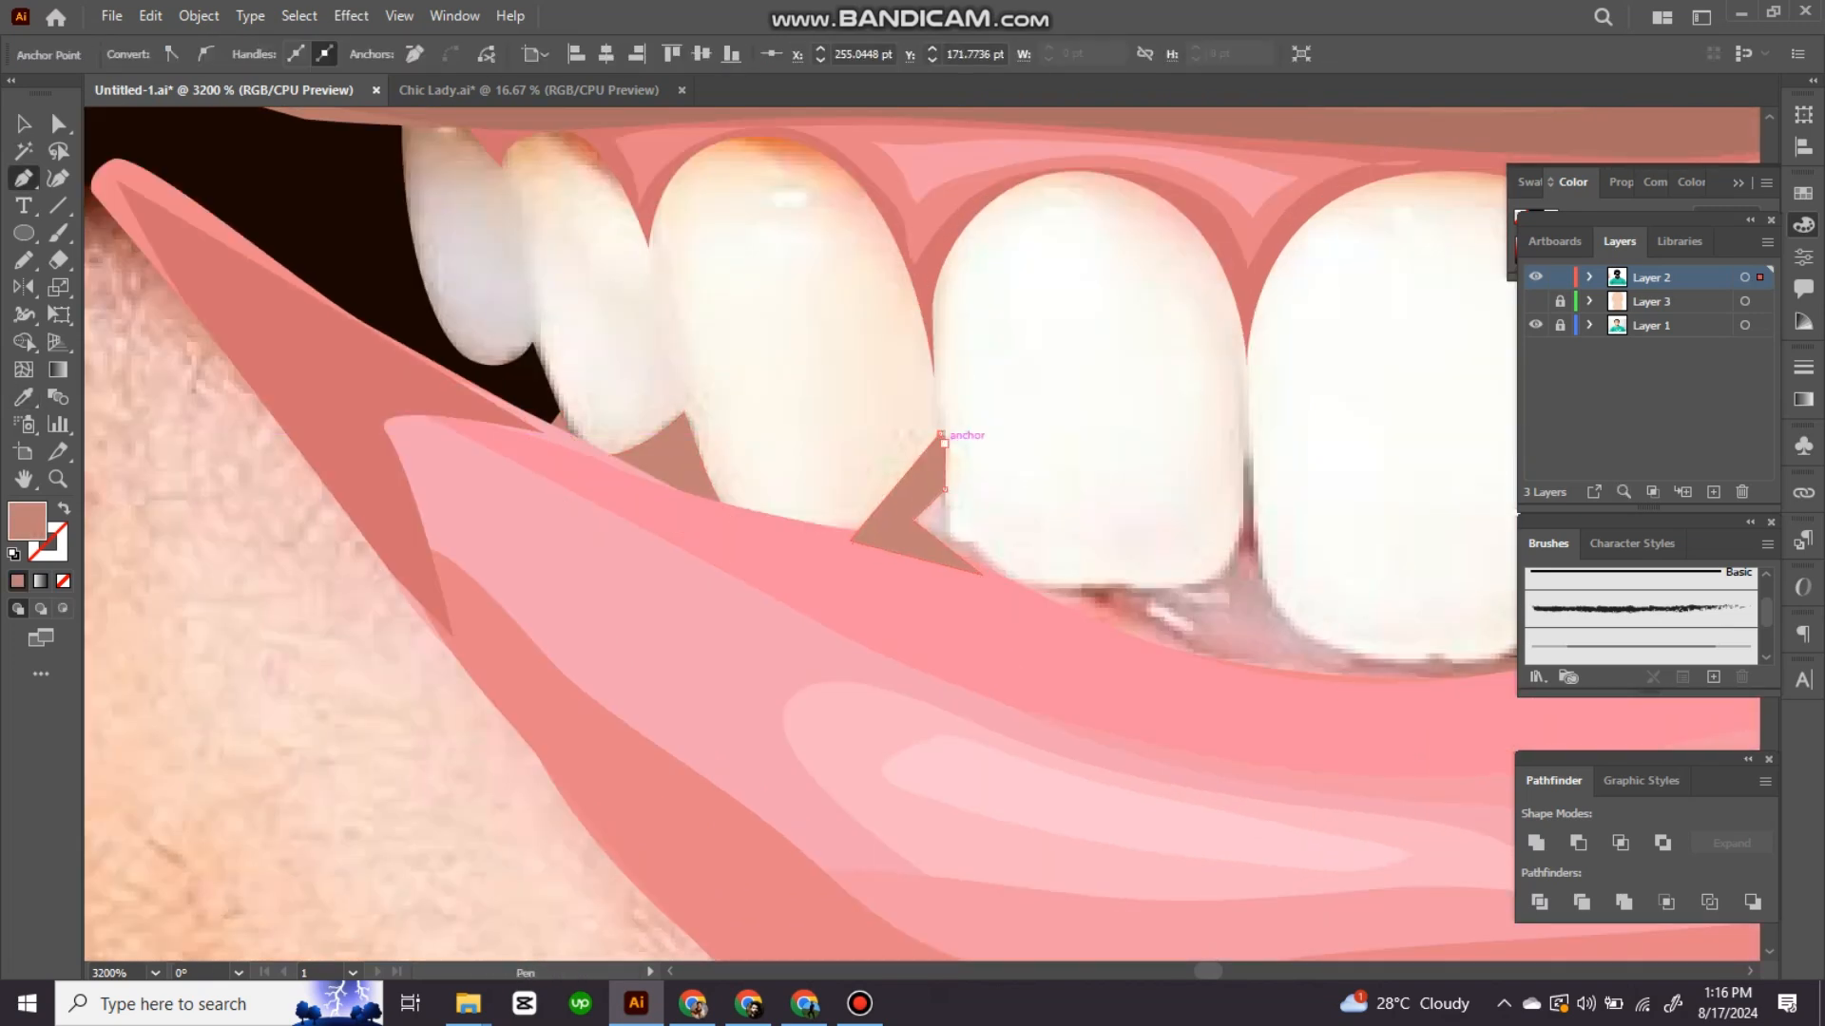
{"action": "left_click", "coordinate": [983, 575]}
{"action": "left_click", "coordinate": [941, 433]}
{"action": "key", "text": "i"}
{"action": "left_click", "coordinate": [912, 551]}
Step: Trace the area between the front teeth's lower edges and the lower lip, and fill it with sampled greyish pink
{"action": "key", "text": "p"}
{"action": "scroll", "coordinate": [921, 533], "scroll_direction": "right", "scroll_amount": 2}
{"action": "scroll", "coordinate": [922, 533], "scroll_direction": "down", "scroll_amount": 1}
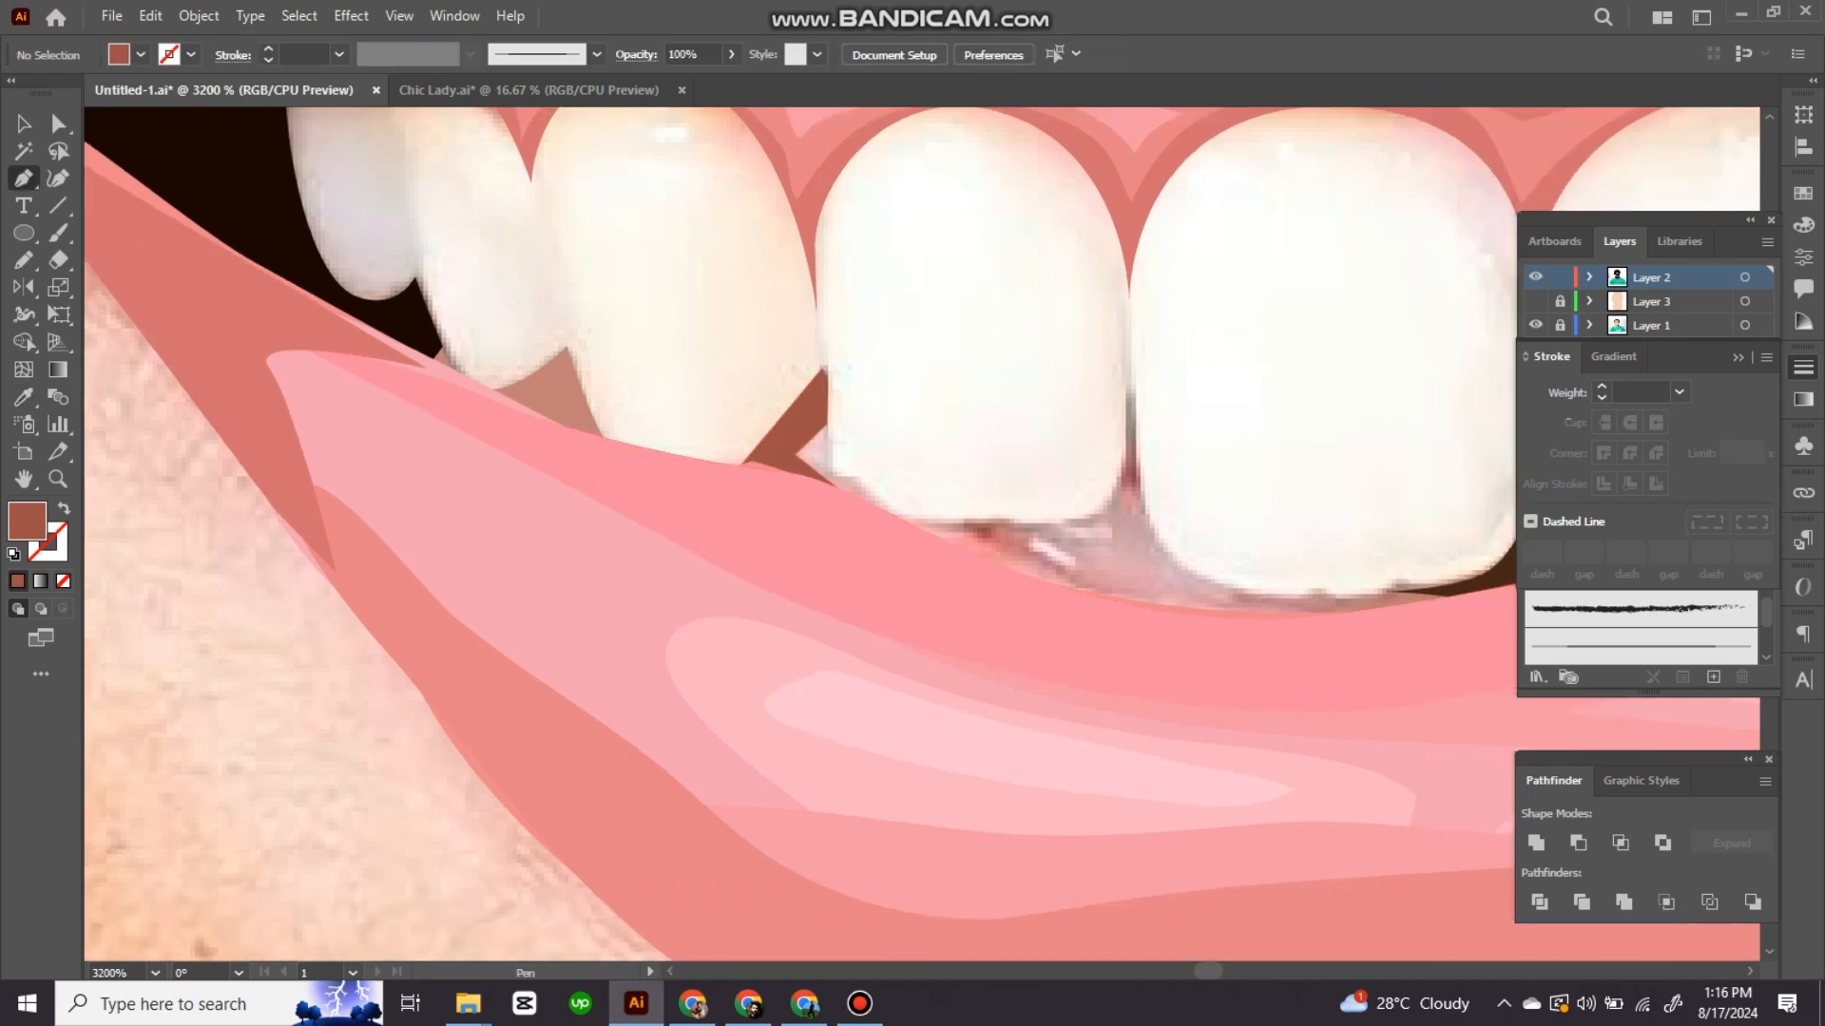
{"action": "scroll", "coordinate": [1255, 627], "scroll_direction": "right", "scroll_amount": 2}
{"action": "left_click", "coordinate": [1500, 570]}
{"action": "left_click", "coordinate": [957, 524]}
{"action": "key", "text": "shift+x"}
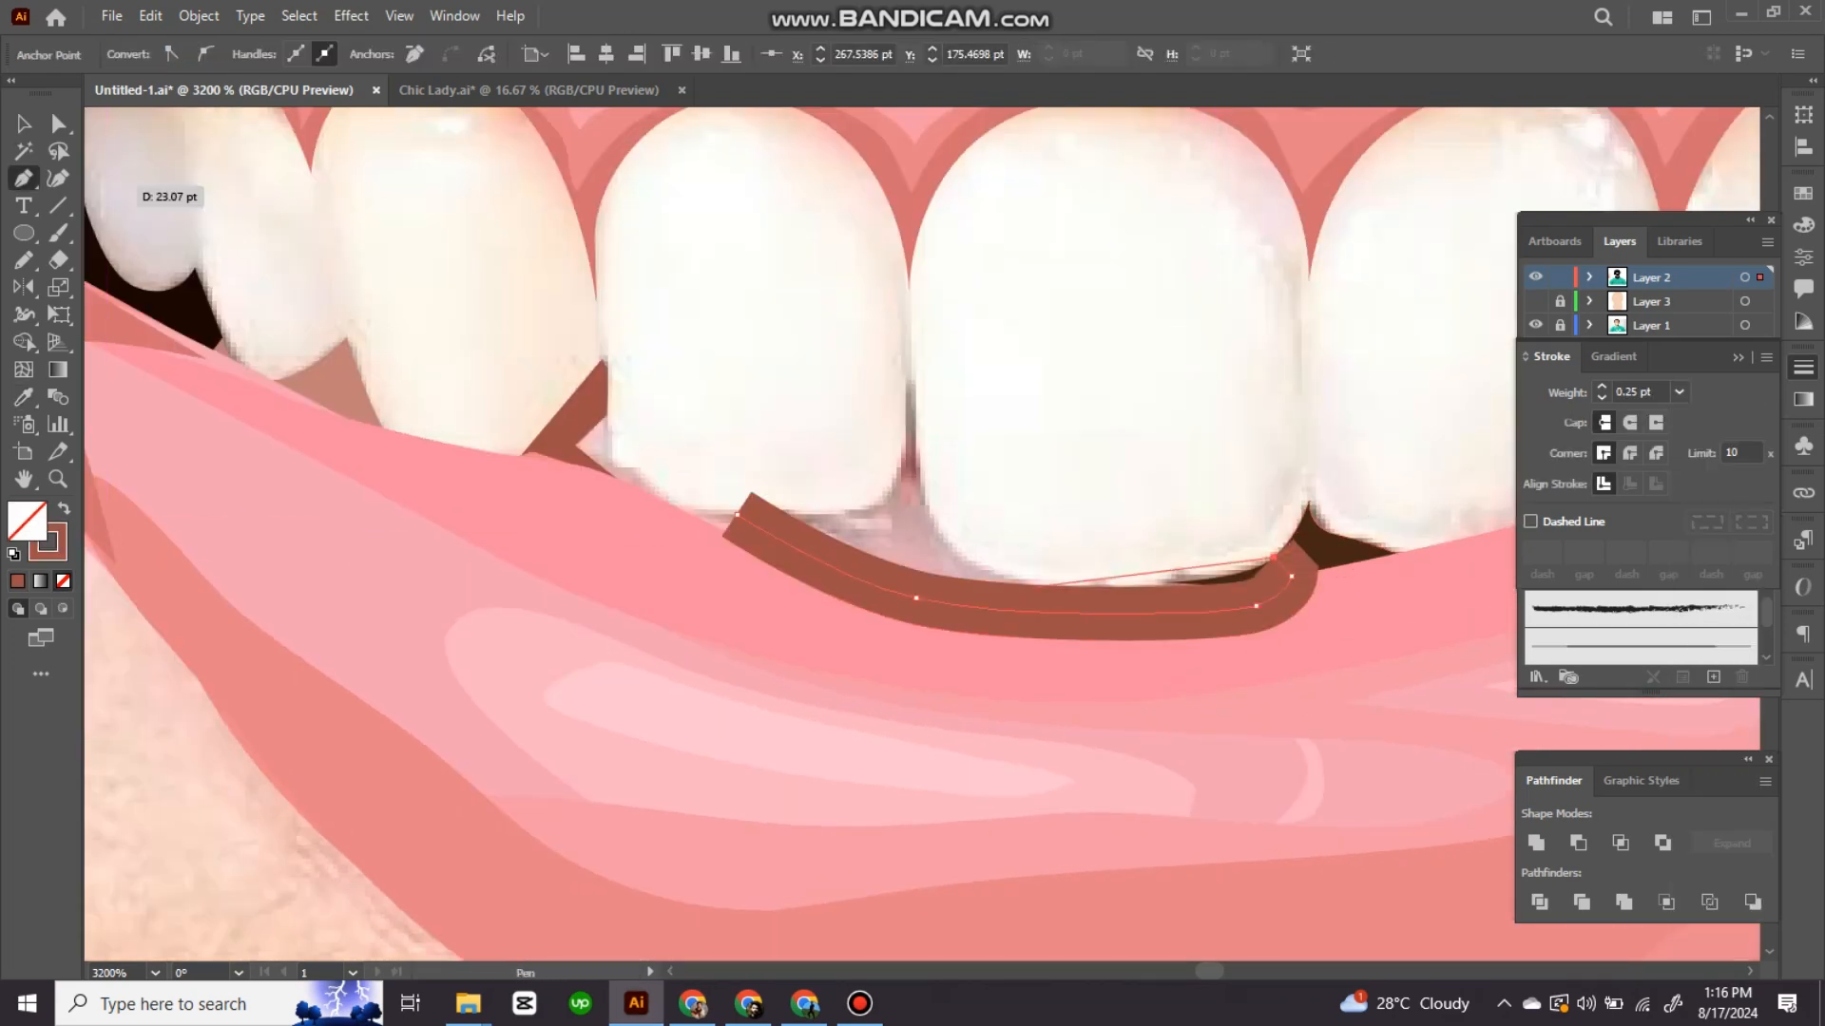
{"action": "left_click", "coordinate": [1125, 425]}
{"action": "left_click", "coordinate": [1122, 456]}
{"action": "left_click", "coordinate": [1232, 582]}
Step: Trace the thin sliver under the left front tooth along the lip edge and fill it with light pink
{"action": "scroll", "coordinate": [912, 532], "scroll_direction": "left", "scroll_amount": 2}
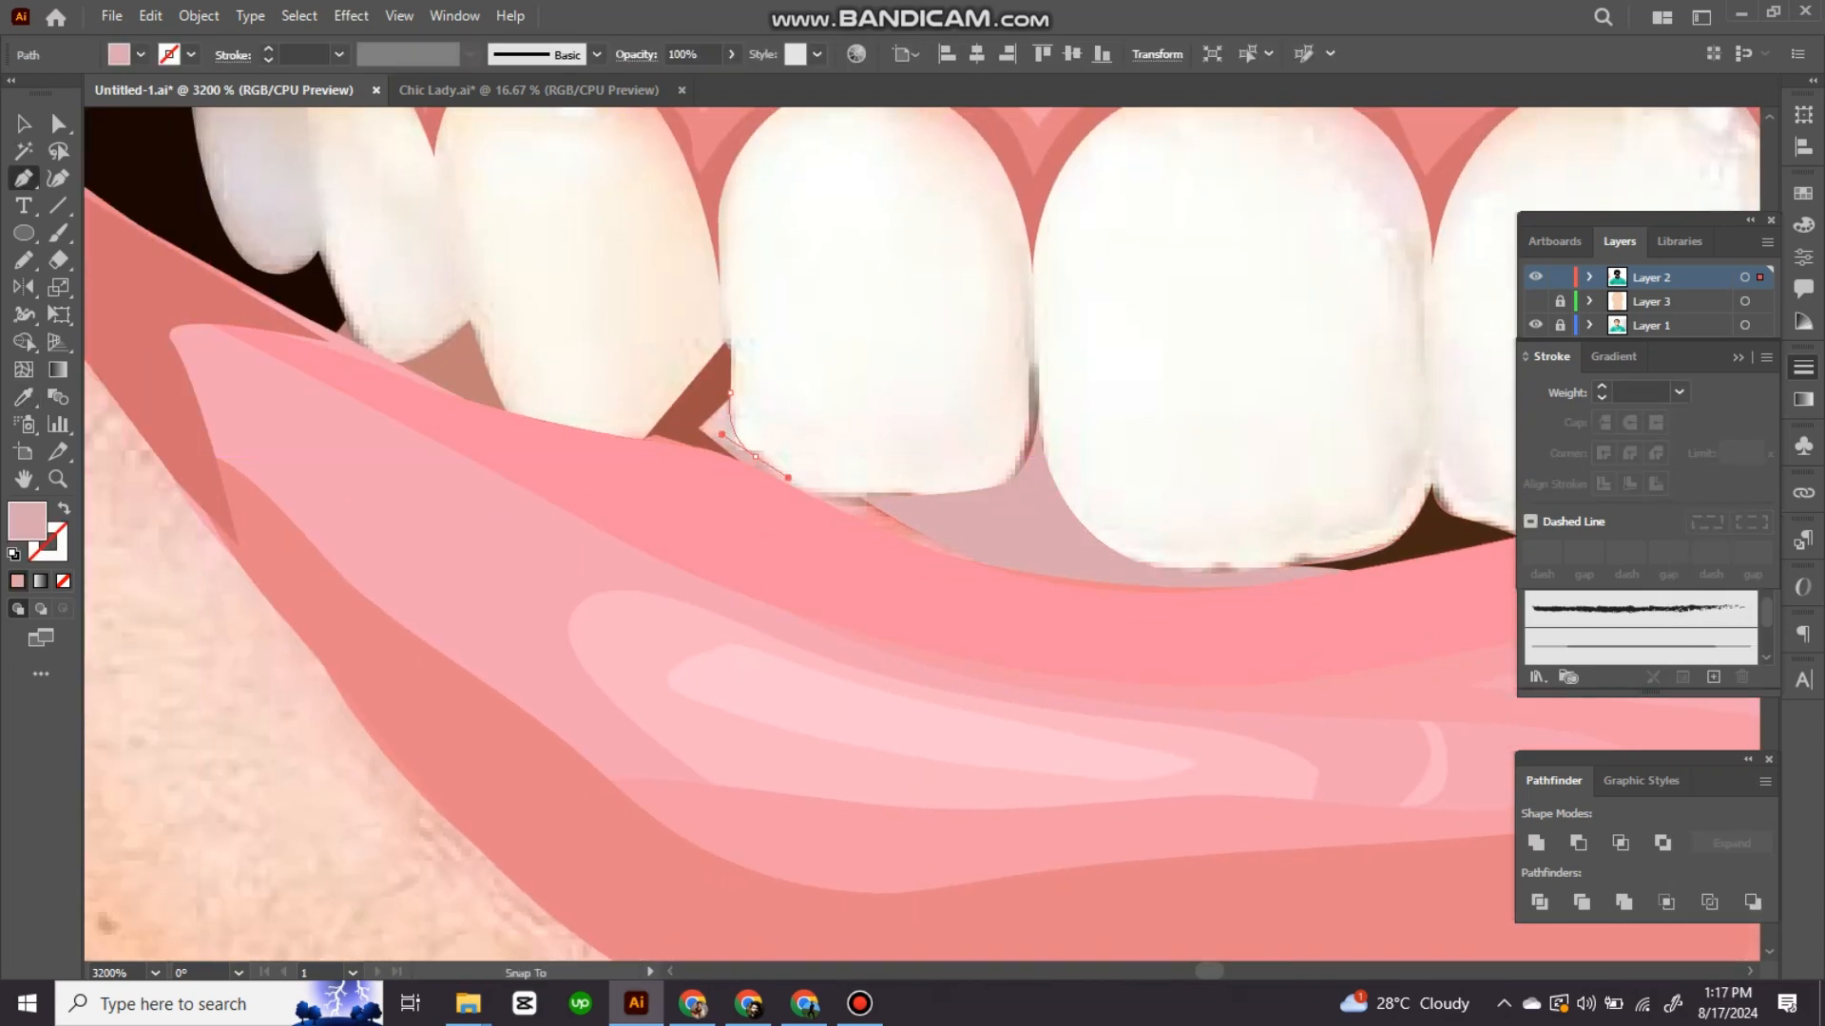
{"action": "left_click", "coordinate": [730, 391]}
{"action": "left_click", "coordinate": [730, 390]}
{"action": "scroll", "coordinate": [912, 532], "scroll_direction": "down", "scroll_amount": 5}
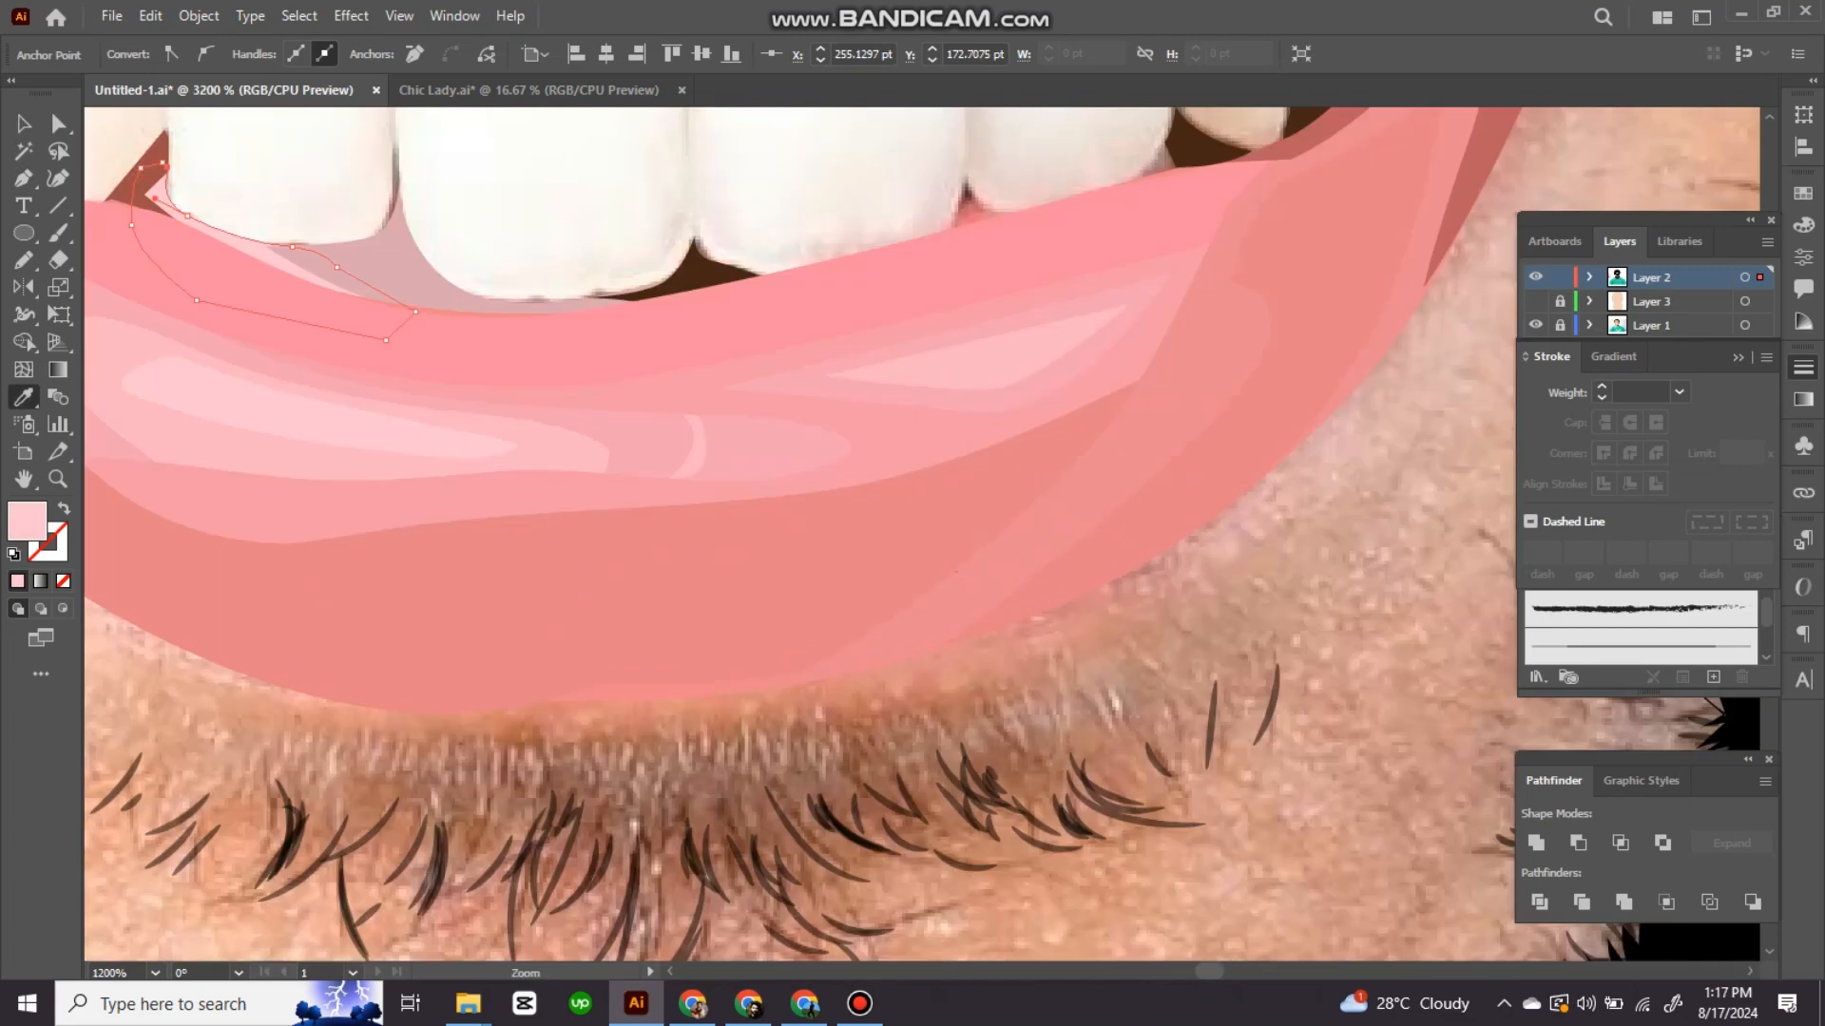
Step: Trace the small gaps beneath the right-side teeth along the lower lip and fill them with sampled rose and reddish tones
{"action": "scroll", "coordinate": [912, 532], "scroll_direction": "up", "scroll_amount": 6}
{"action": "left_click", "coordinate": [942, 495]}
{"action": "left_click_drag", "start_coordinate": [1015, 539], "coordinate": [1078, 536]}
{"action": "scroll", "coordinate": [988, 560], "scroll_direction": "down", "scroll_amount": 3}
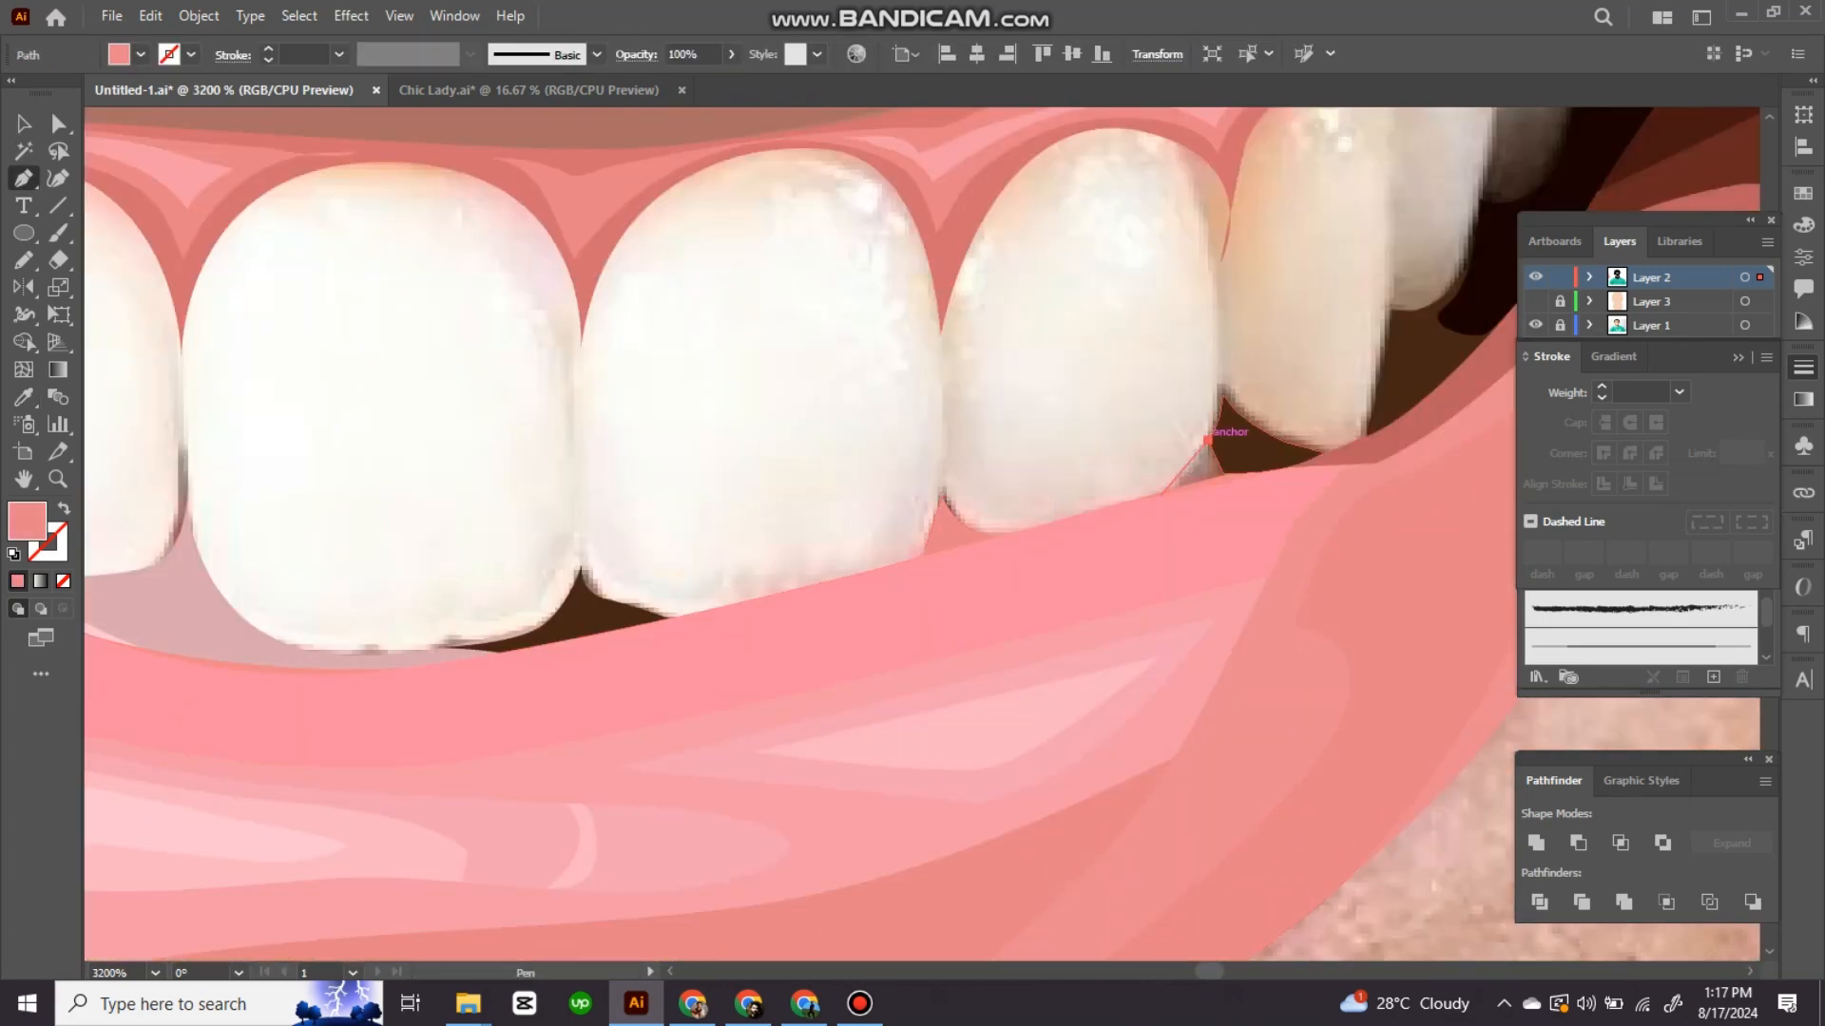
{"action": "left_click", "coordinate": [1226, 427]}
{"action": "scroll", "coordinate": [1226, 428], "scroll_direction": "down", "scroll_amount": 3}
{"action": "scroll", "coordinate": [1114, 496], "scroll_direction": "up", "scroll_amount": 5}
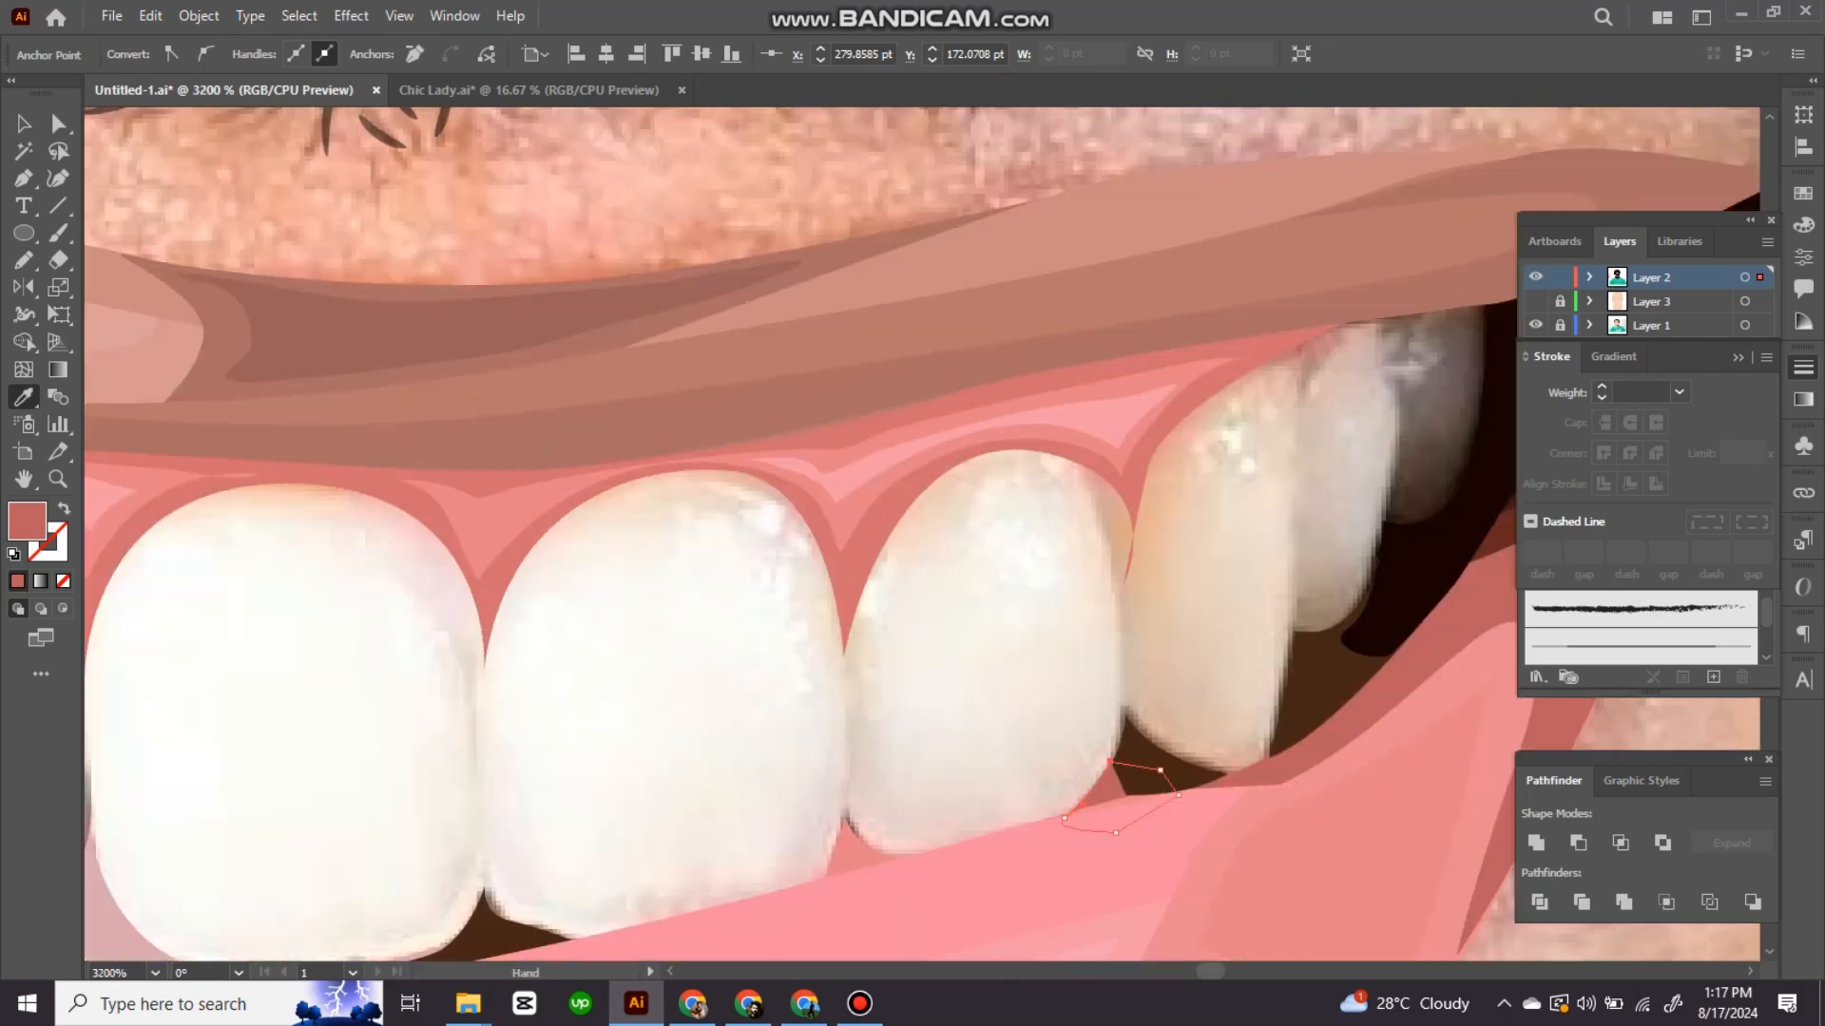
Step: Adjust the gum outline's curve in the notch between the two side teeth on the right
{"action": "key", "text": "a"}
{"action": "left_click", "coordinate": [1121, 537]}
{"action": "key", "text": "ctrl+shift+a"}
Step: Trace an outer shading band around the leftmost tooth with the Pen tool and fill it with sampled beige
{"action": "key", "text": "p"}
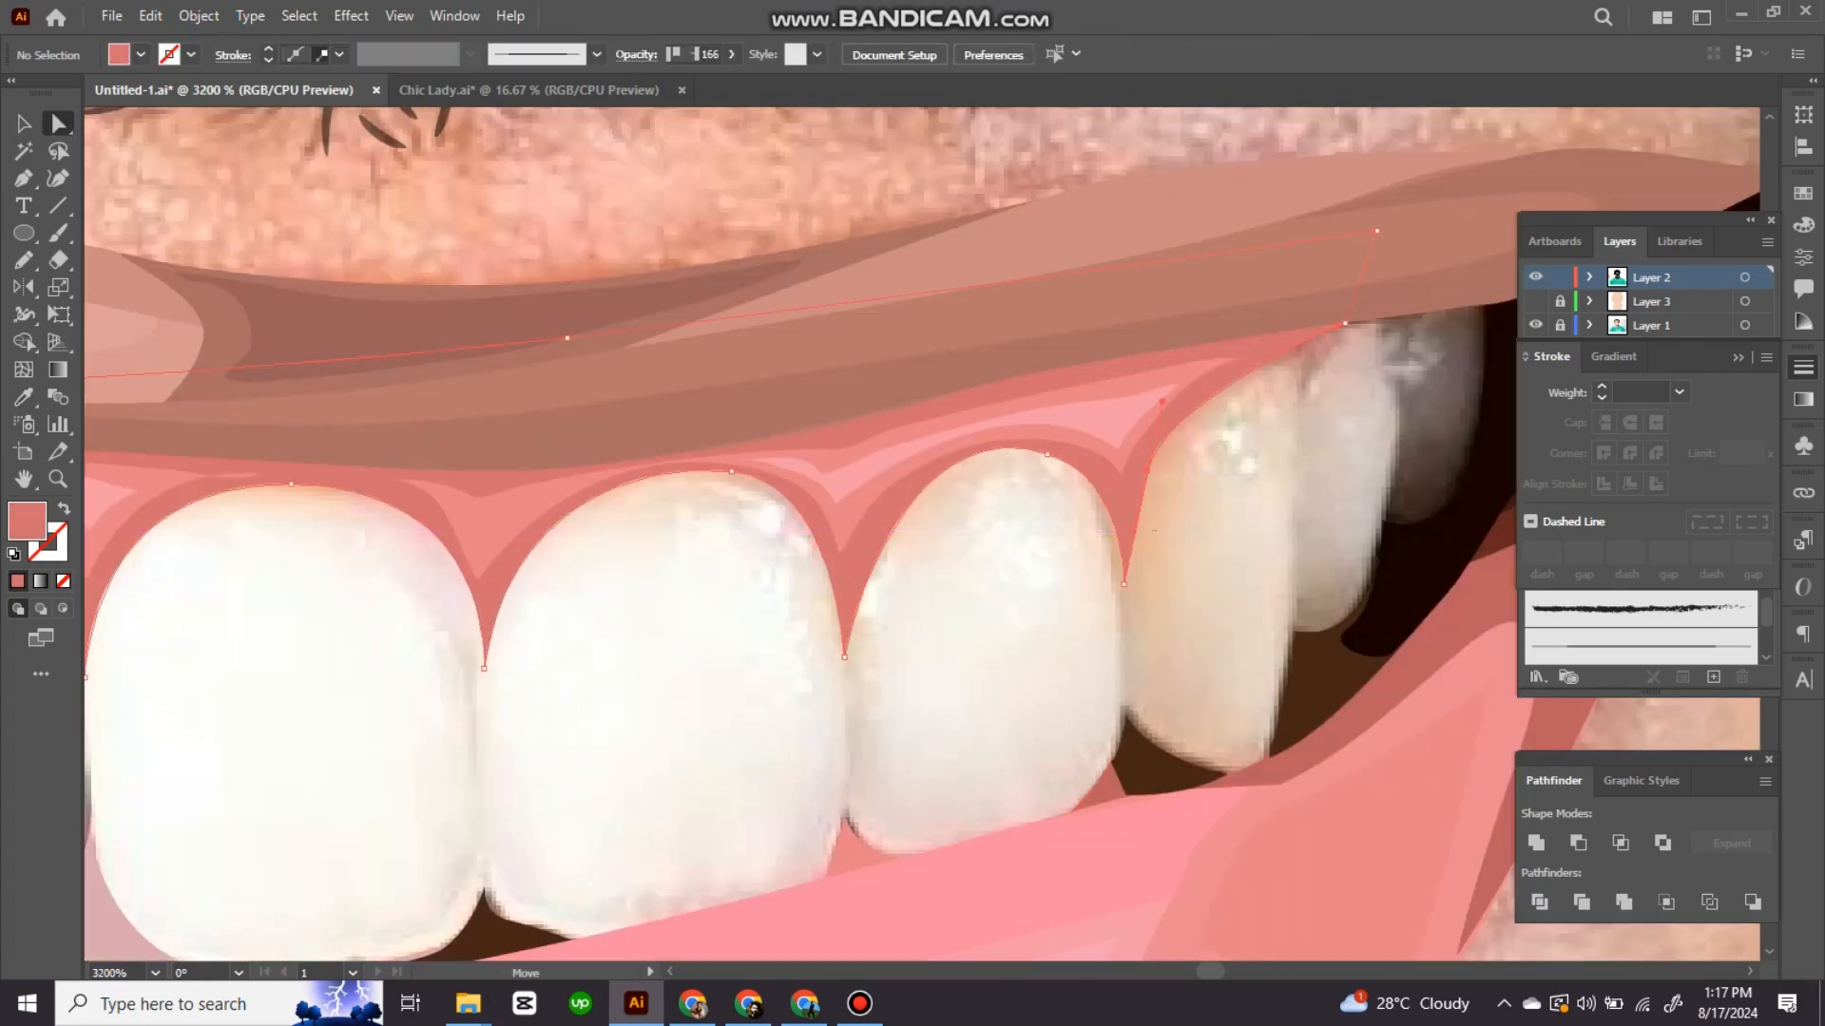
{"action": "scroll", "coordinate": [912, 532], "scroll_direction": "left", "scroll_amount": 10}
{"action": "scroll", "coordinate": [912, 532], "scroll_direction": "up", "scroll_amount": 2}
{"action": "left_click_drag", "start_coordinate": [954, 413], "coordinate": [953, 413]}
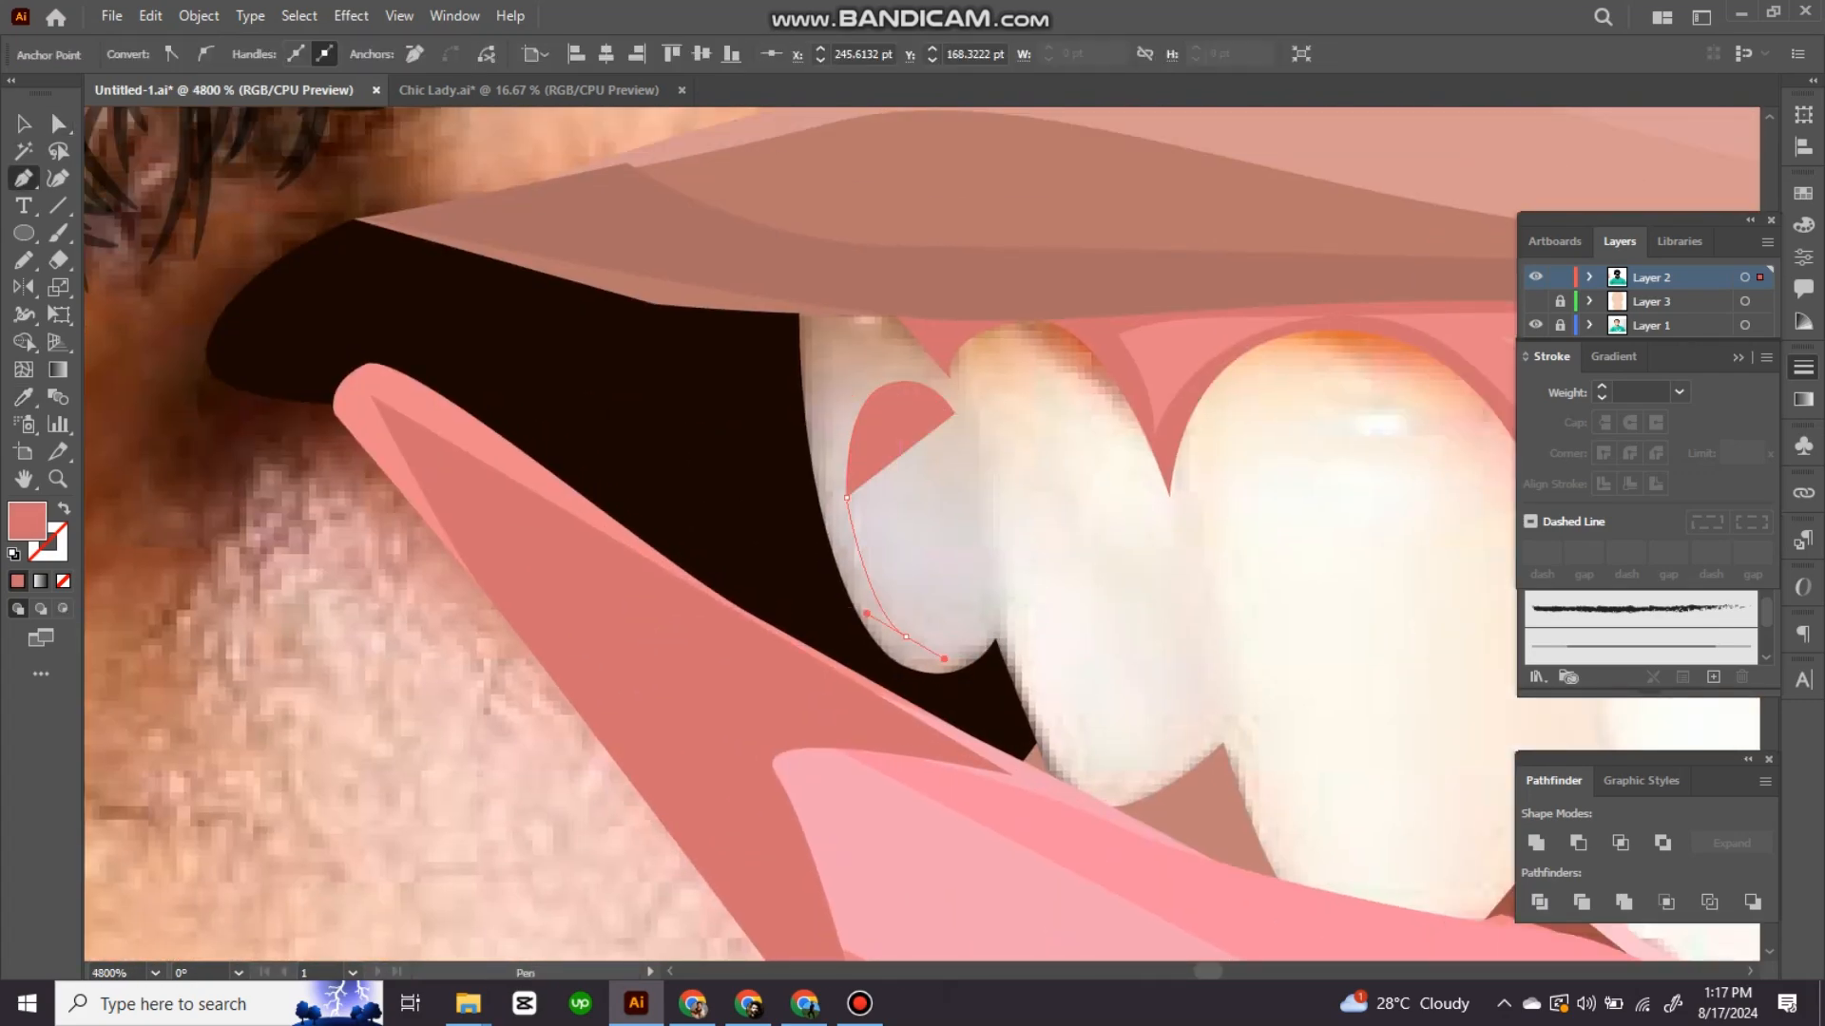
{"action": "key", "text": "i"}
{"action": "left_click", "coordinate": [836, 399]}
Step: Trace a second, inner shading band on the leftmost tooth and fill it with a lighter beige
{"action": "key", "text": "p"}
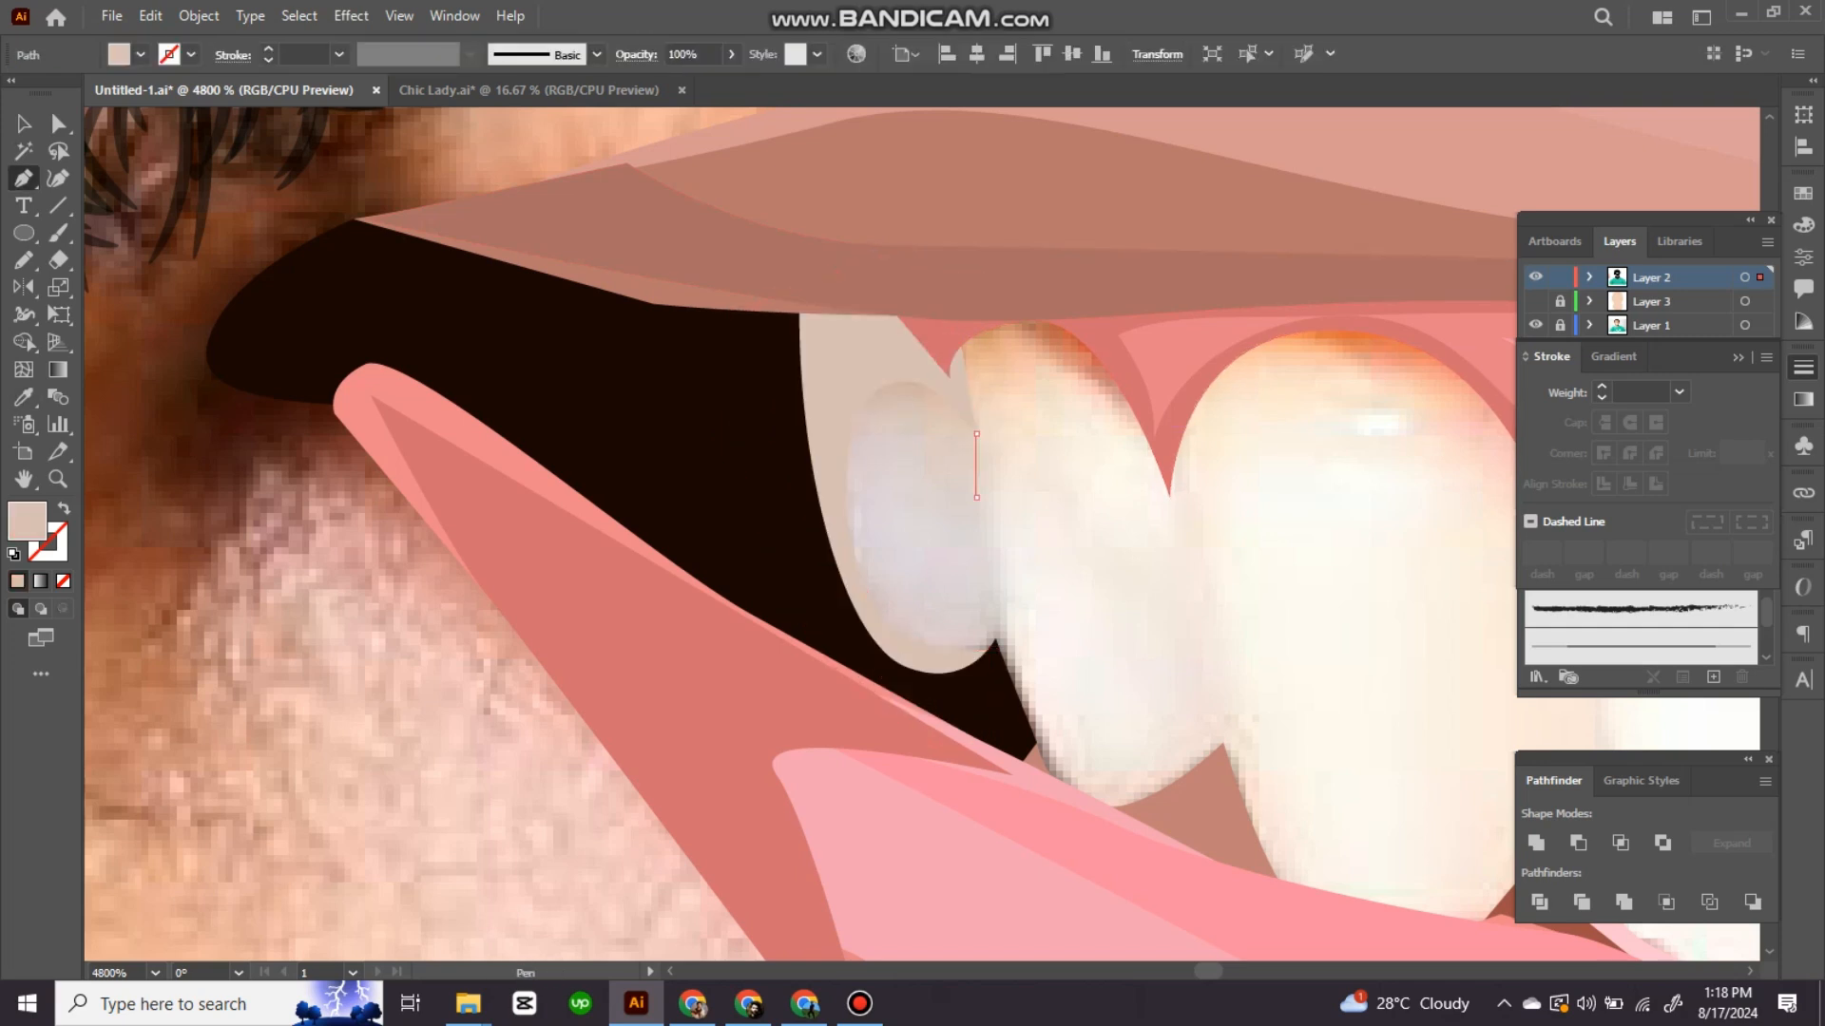
{"action": "left_click", "coordinate": [813, 353]}
{"action": "left_click", "coordinate": [938, 348]}
{"action": "key", "text": "p"}
{"action": "key", "text": "shift+x"}
{"action": "left_click", "coordinate": [885, 419]}
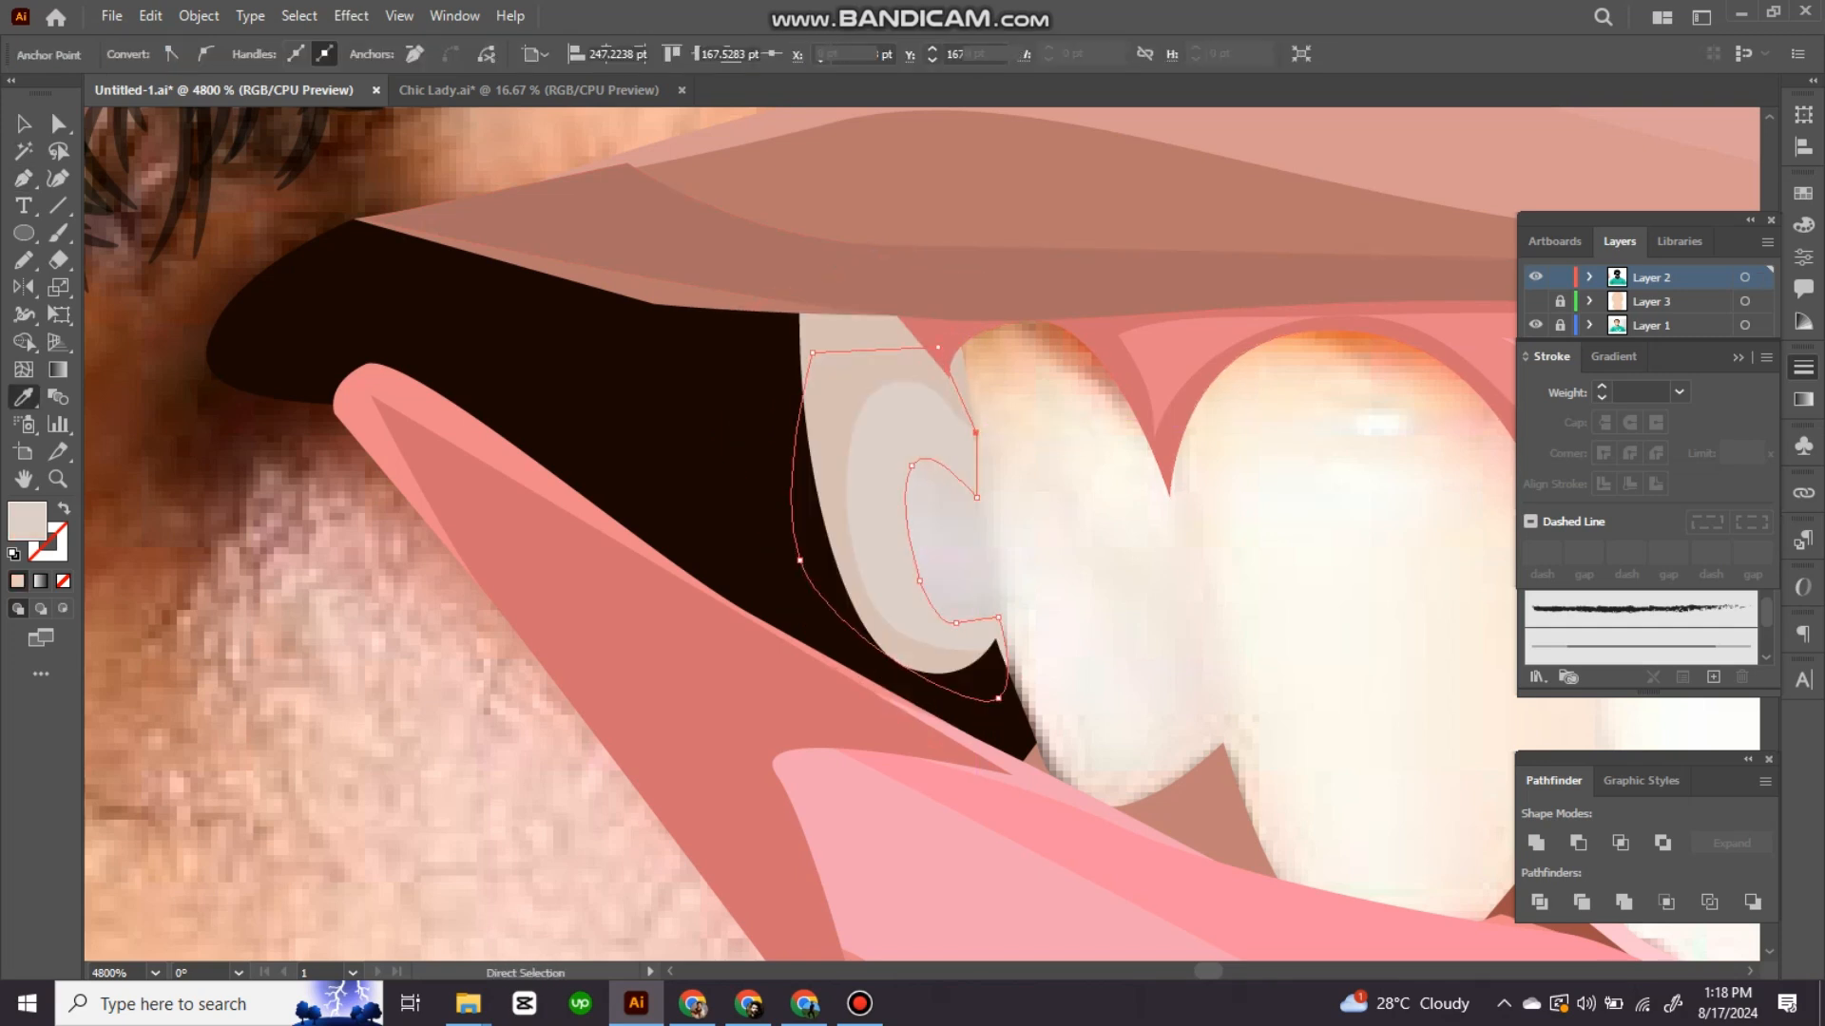
Step: Trace the inner area of the leftmost tooth as a closed shape and fill it with sampled light grey
{"action": "left_click", "coordinate": [977, 434]}
{"action": "left_click", "coordinate": [1004, 659]}
{"action": "left_click", "coordinate": [970, 652]}
{"action": "left_click", "coordinate": [874, 581]}
{"action": "left_click", "coordinate": [884, 419]}
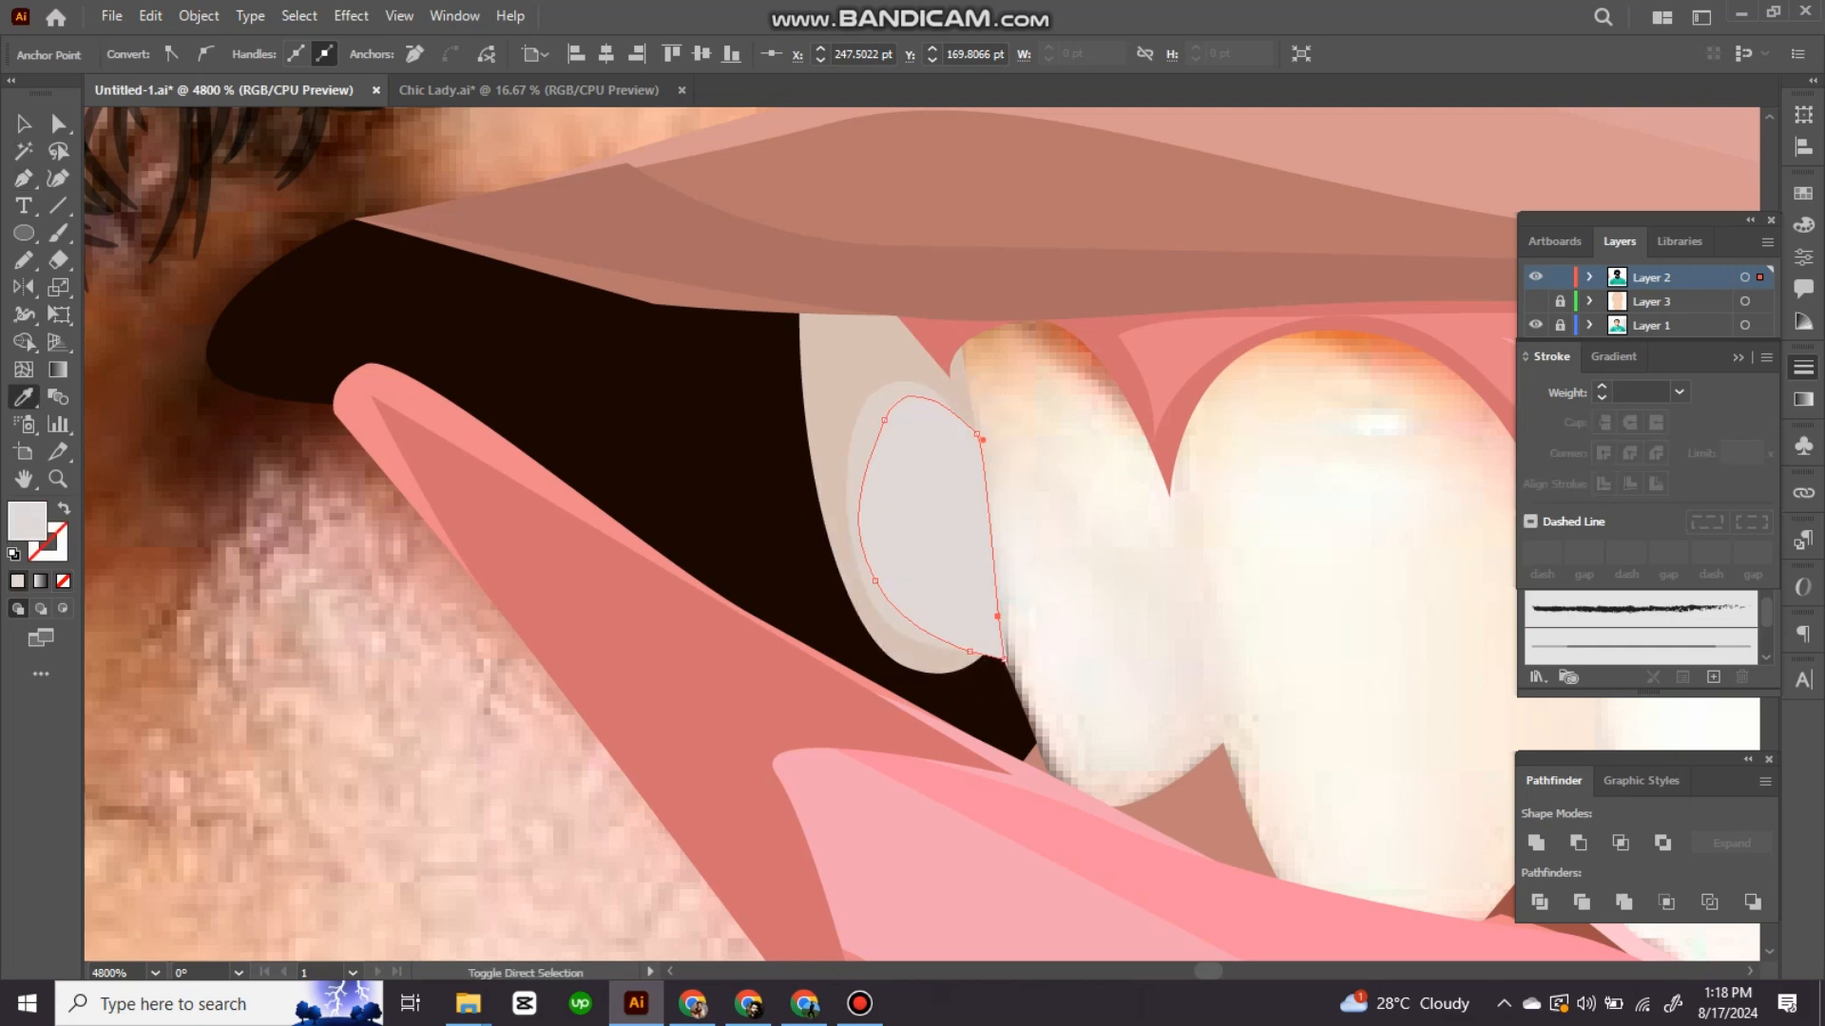
{"action": "key", "text": "ctrl+shift+a"}
Step: Pencil a shading shape across the upper edges of the second and third teeth and fill it with sampled tan
{"action": "key", "text": "n"}
{"action": "left_click_drag", "start_coordinate": [950, 570], "coordinate": [665, 494]}
{"action": "key", "text": "i"}
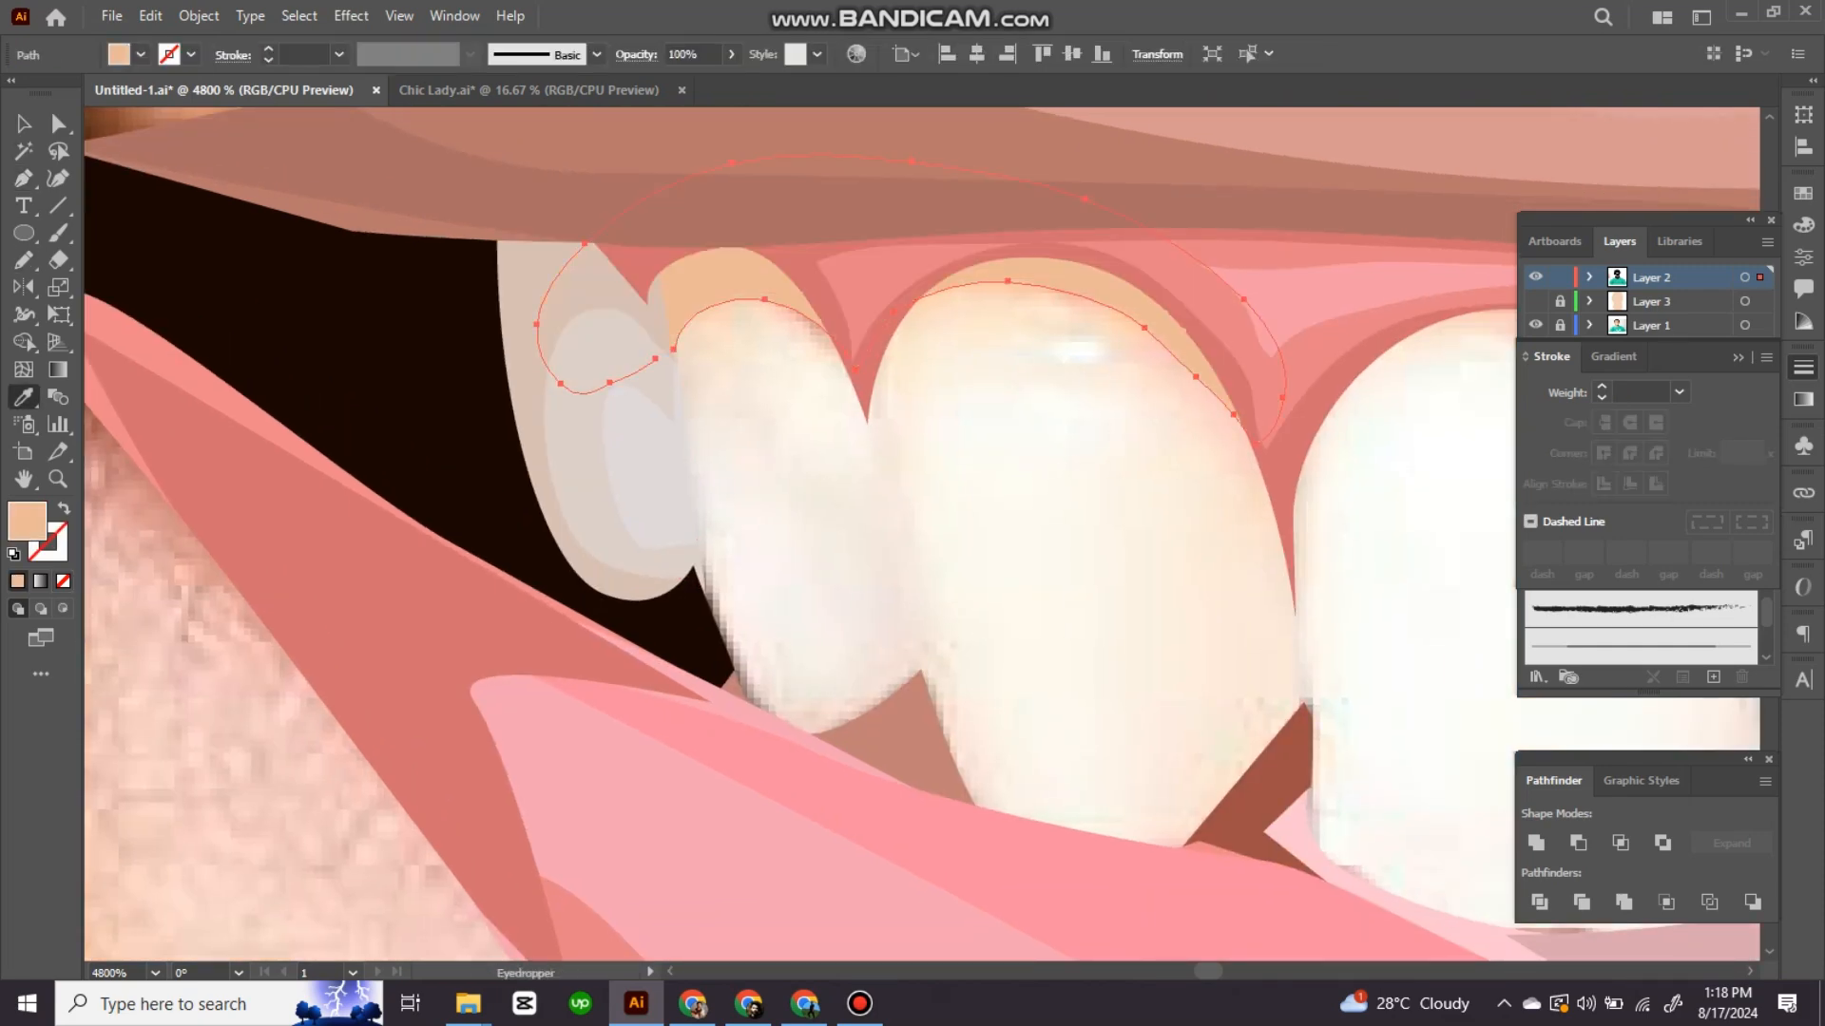
Step: Pencil a shading band around the second tooth and fill it with sampled off-white
{"action": "key", "text": "ctrl+minus"}
{"action": "left_click_drag", "start_coordinate": [960, 608], "coordinate": [955, 616]}
{"action": "key", "text": "i"}
{"action": "left_click", "coordinate": [1074, 475]}
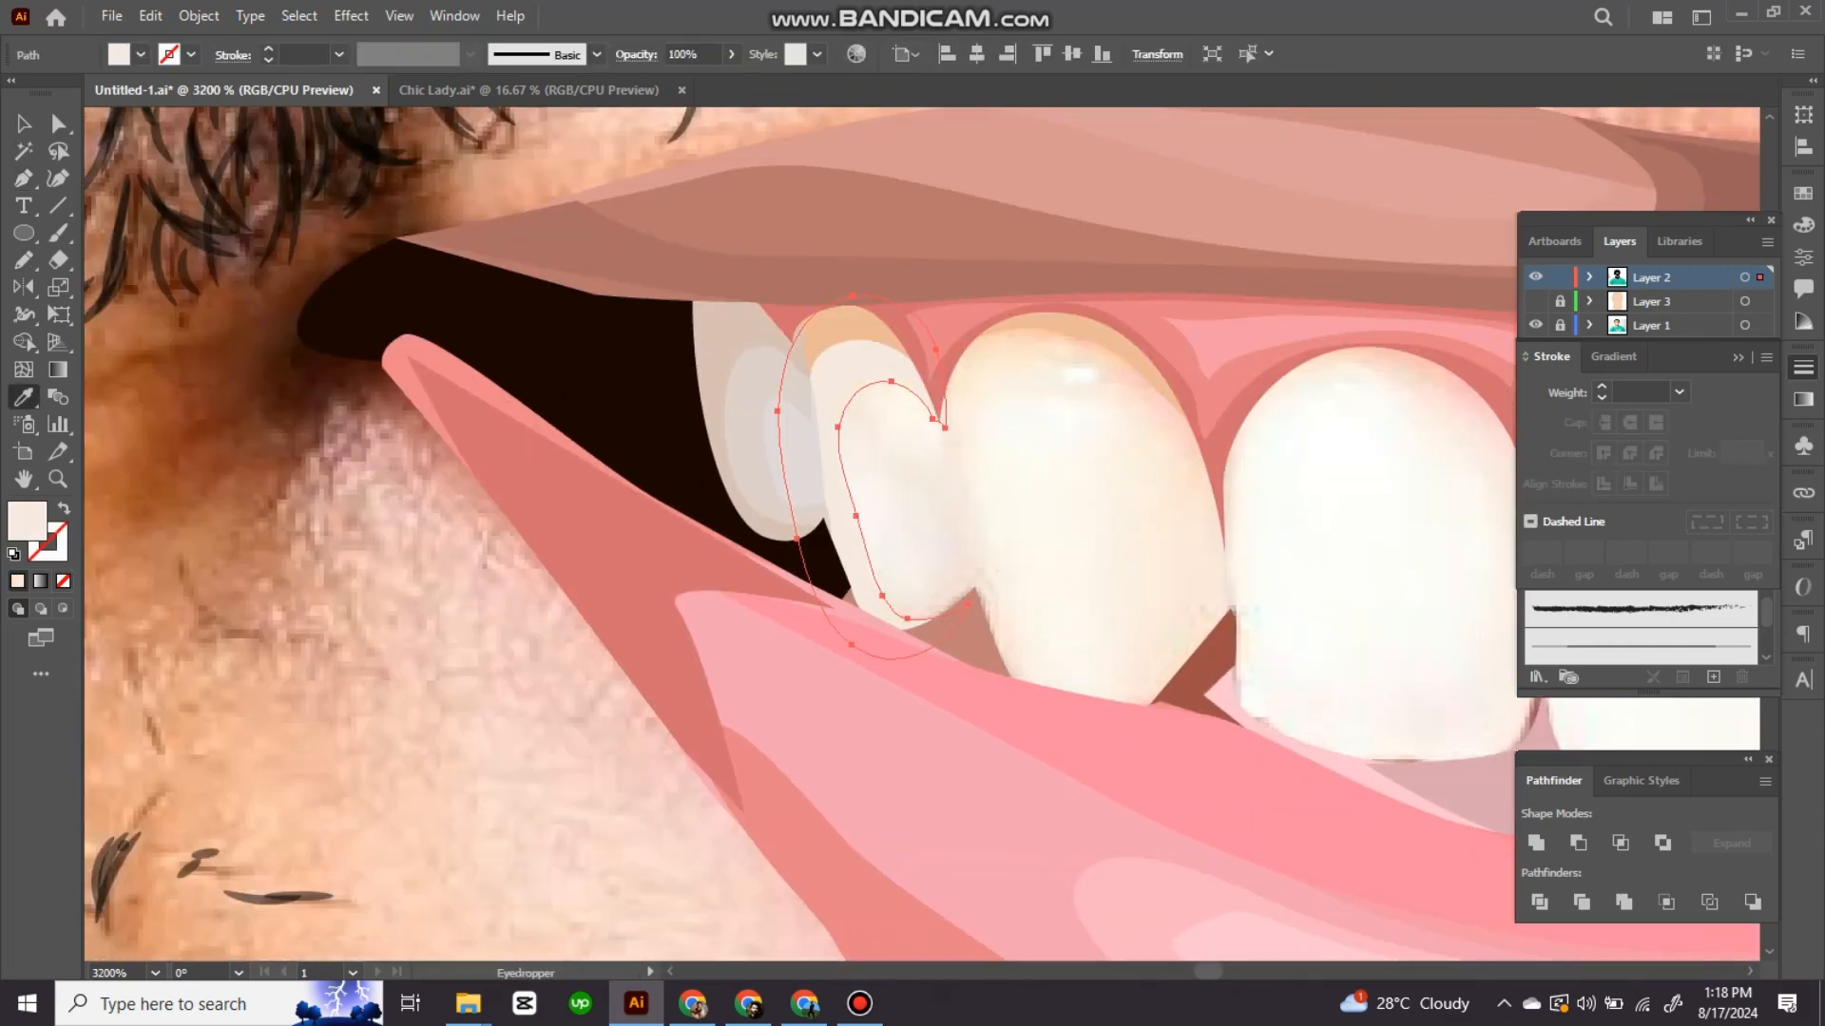
Step: Pencil smaller nested shapes inside the second tooth and fill them with sampled pale pink and cream tones
{"action": "key", "text": "n"}
{"action": "left_click_drag", "start_coordinate": [903, 423], "coordinate": [941, 438]}
{"action": "left_click_drag", "start_coordinate": [955, 499], "coordinate": [936, 432]}
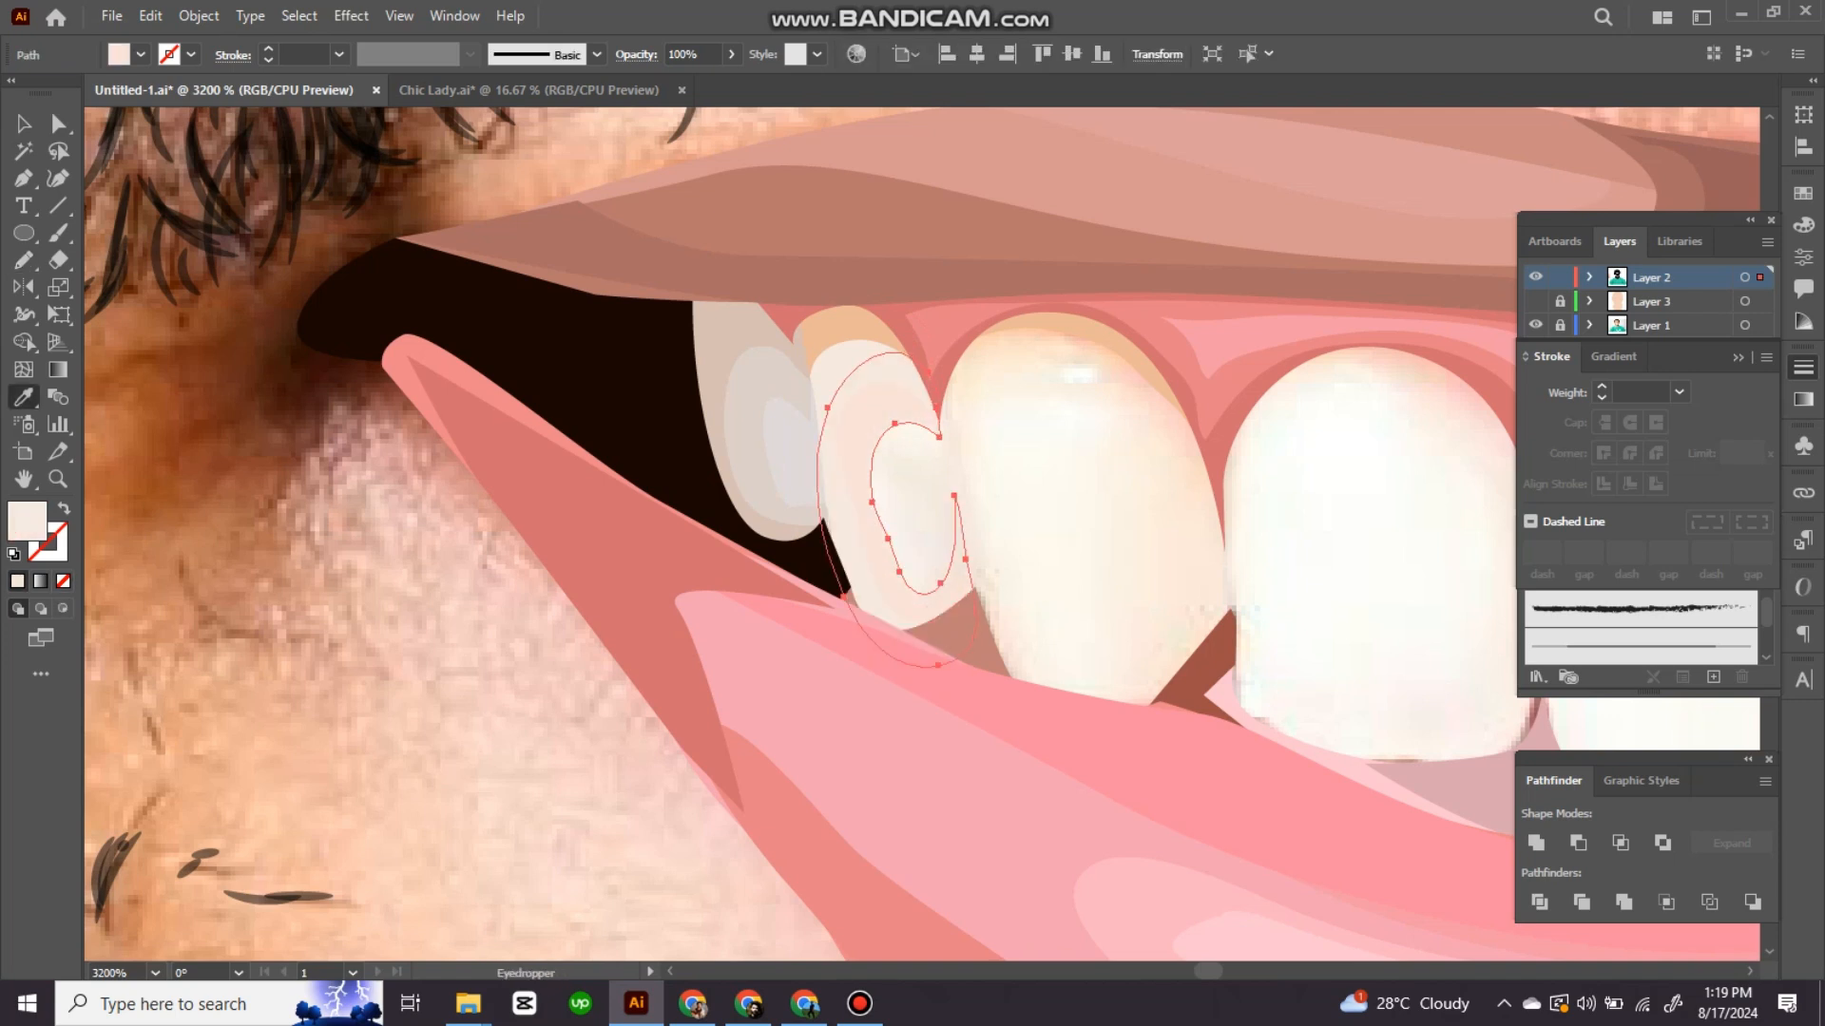
{"action": "key", "text": "i"}
{"action": "left_click", "coordinate": [1074, 475]}
{"action": "left_click_drag", "start_coordinate": [955, 521], "coordinate": [956, 533]}
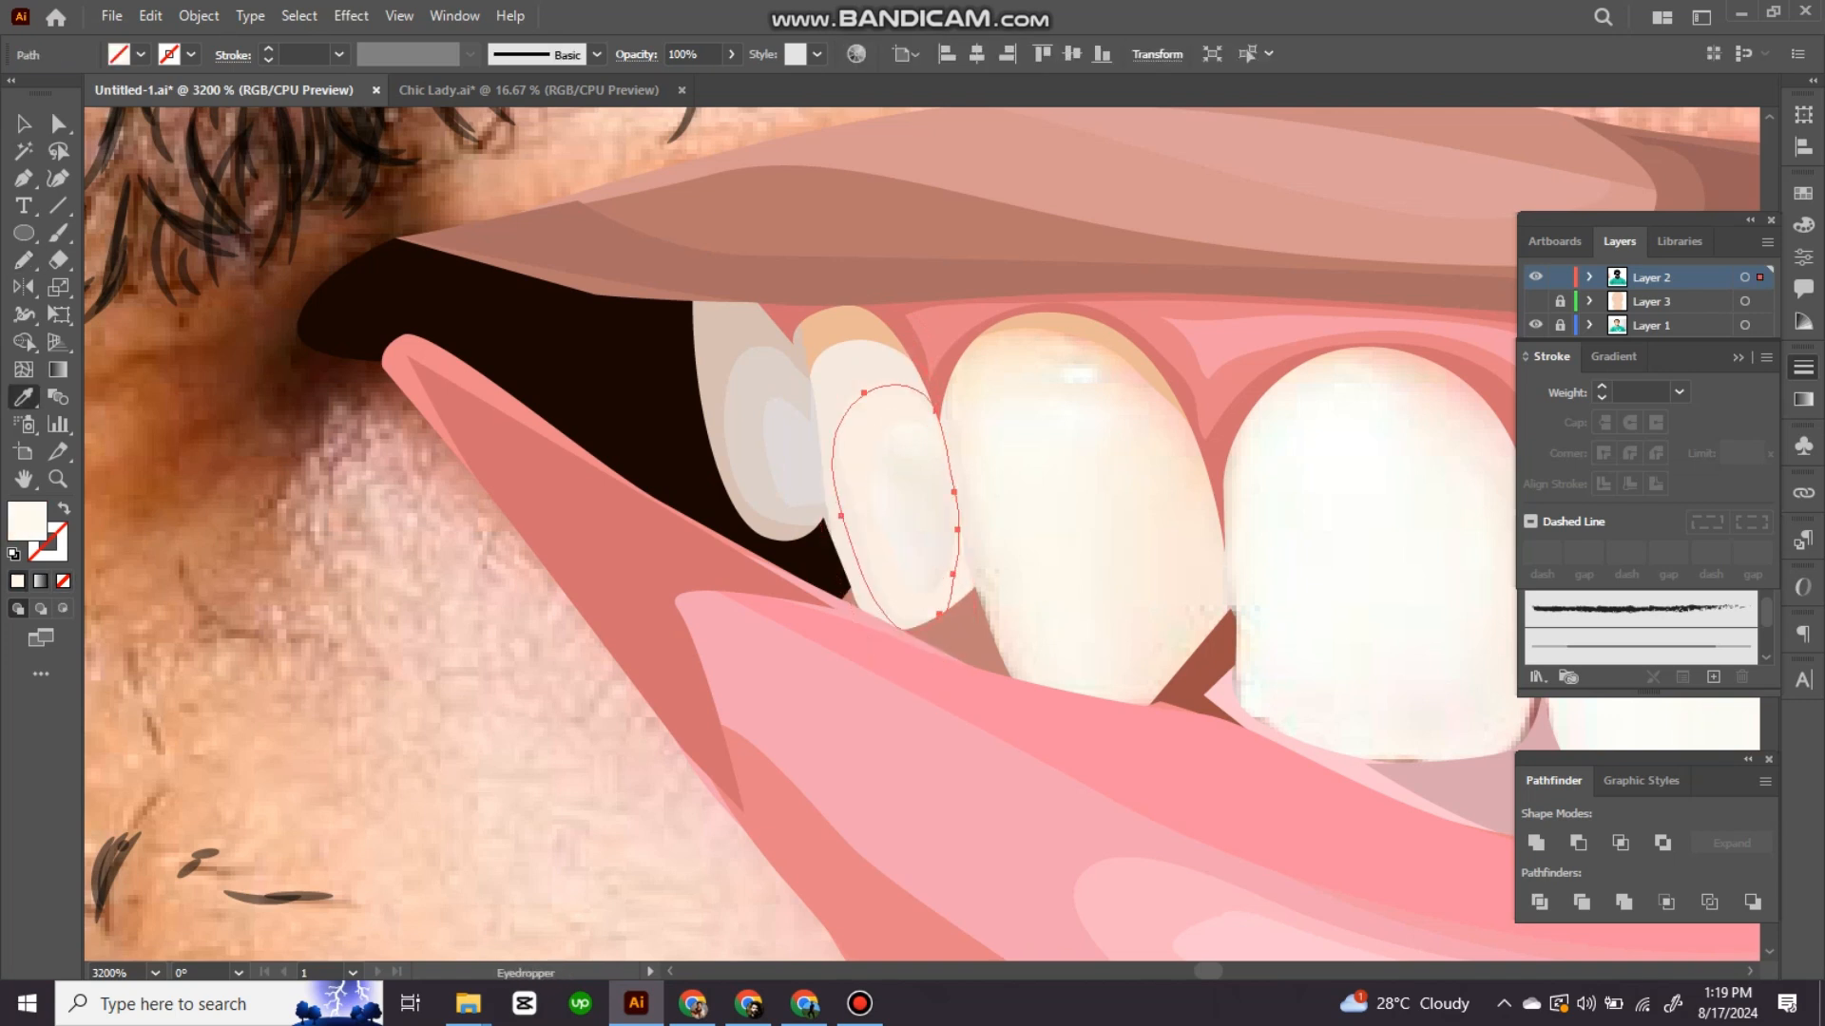
{"action": "key", "text": "i"}
{"action": "left_click", "coordinate": [955, 521]}
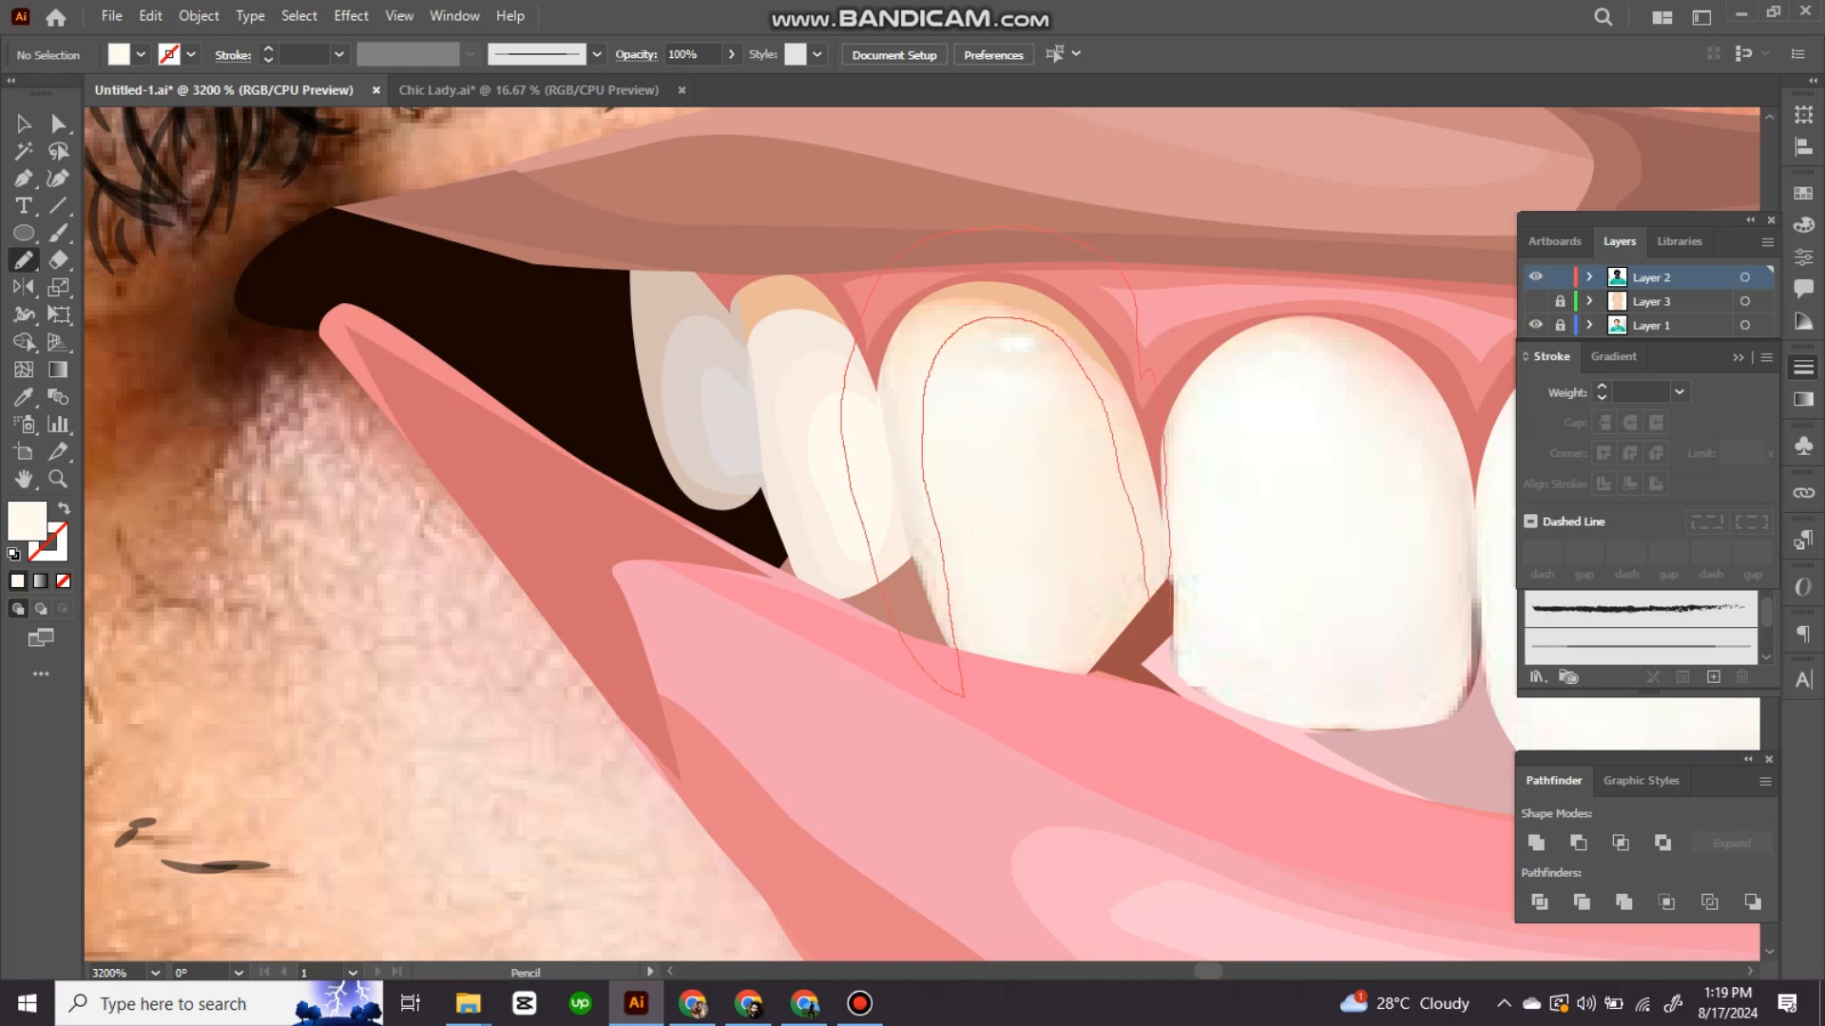
Step: Pencil shading bands along both sides of the third tooth and fill them with sampled pale peach and cream tones
{"action": "left_click_drag", "start_coordinate": [1145, 377], "coordinate": [1148, 382]}
{"action": "key", "text": "i"}
{"action": "left_click", "coordinate": [1001, 399]}
{"action": "key", "text": "n"}
{"action": "mouse_move", "coordinate": [1112, 542]}
{"action": "left_mouse_down"}
{"action": "mouse_move", "coordinate": [1117, 635]}
{"action": "mouse_move", "coordinate": [1161, 570]}
{"action": "left_mouse_up"}
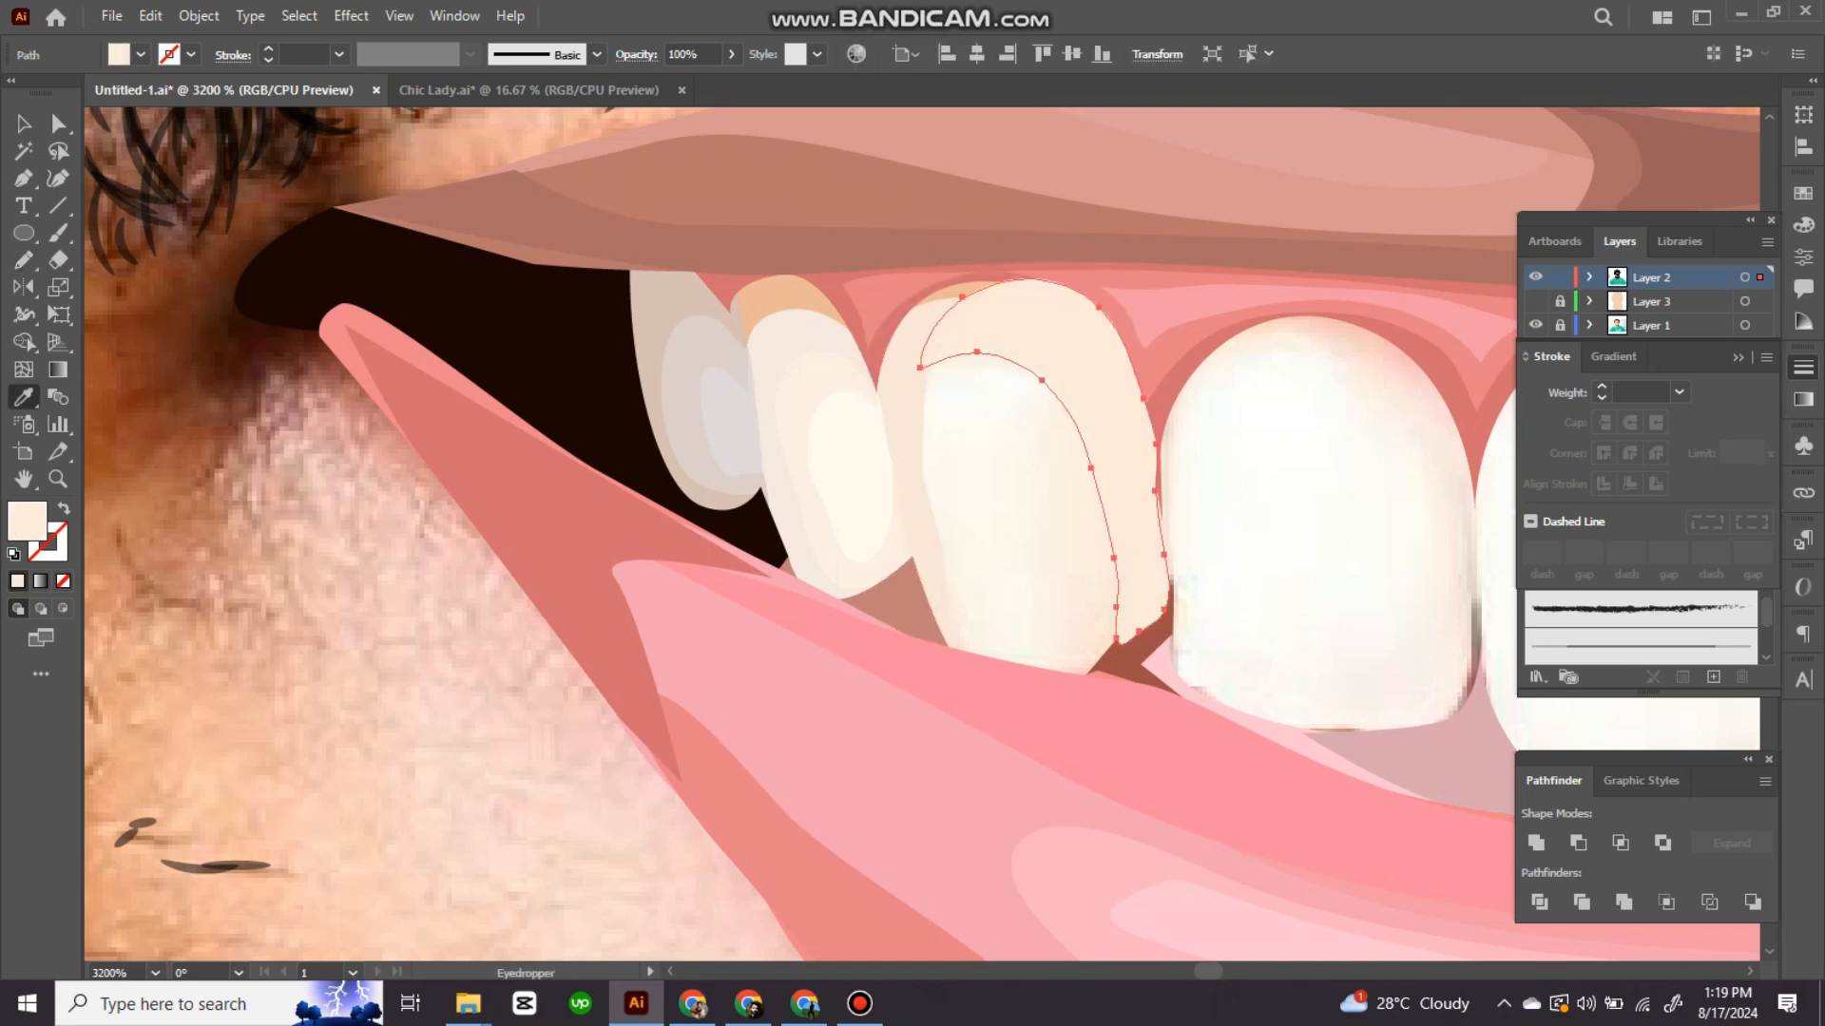
{"action": "key", "text": "i"}
{"action": "left_click", "coordinate": [1088, 451]}
Step: Pencil an inner band on the third tooth and fill it with sampled off-white
{"action": "left_click_drag", "start_coordinate": [922, 428], "coordinate": [901, 334]}
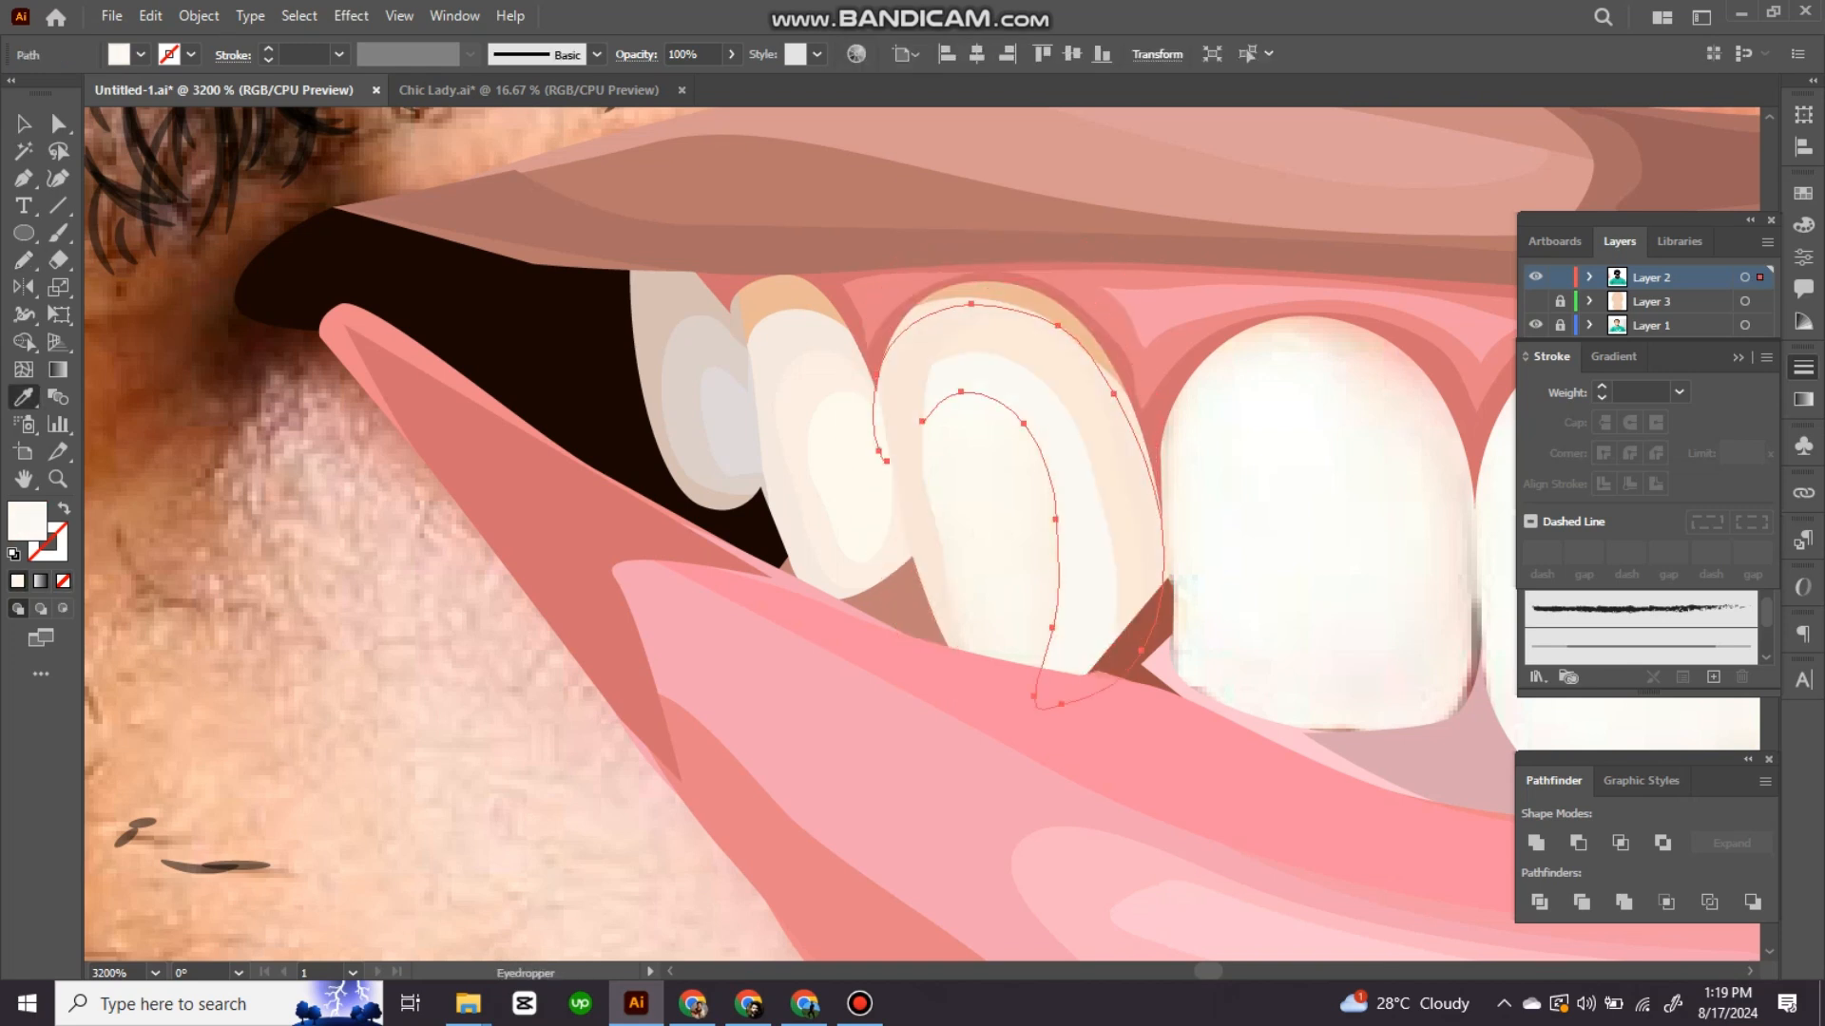
{"action": "key", "text": "i"}
{"action": "left_click", "coordinate": [1008, 475]}
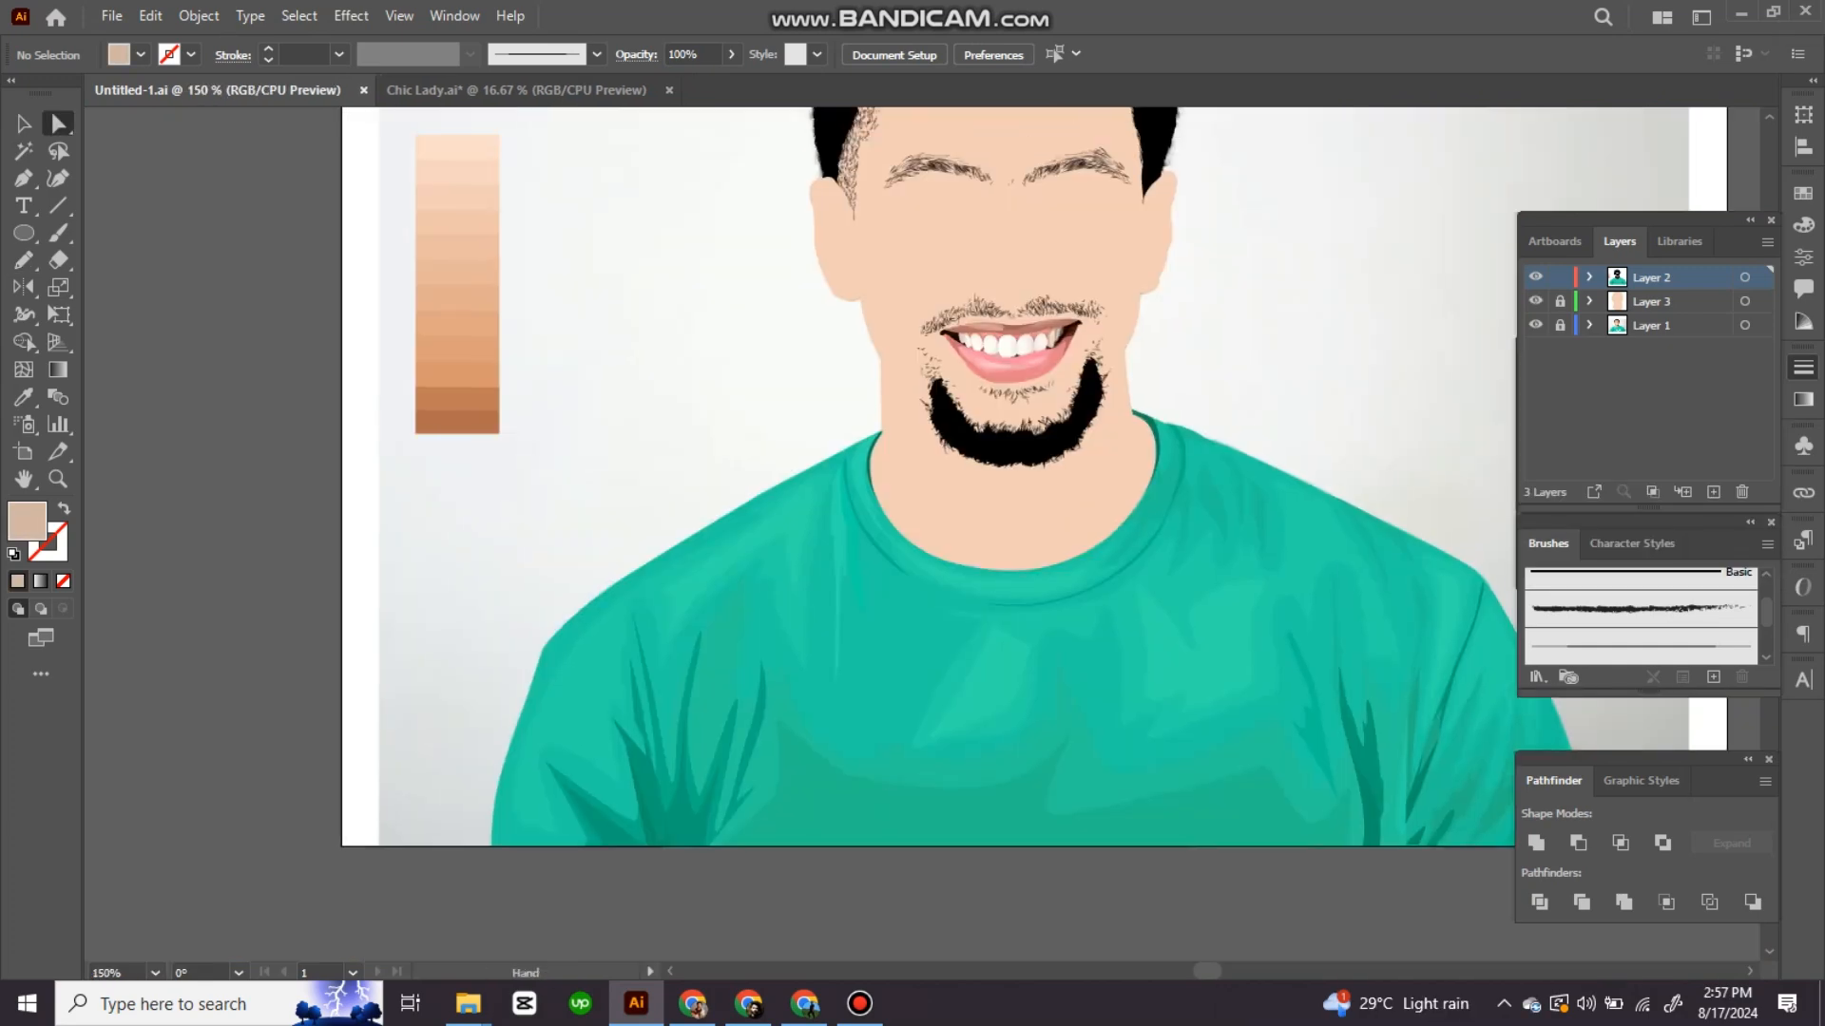
Step: Hide the skin base layer, Layer 3, to reveal the reference photo around the eyes
{"action": "scroll", "coordinate": [1074, 380], "scroll_direction": "up", "scroll_amount": 3}
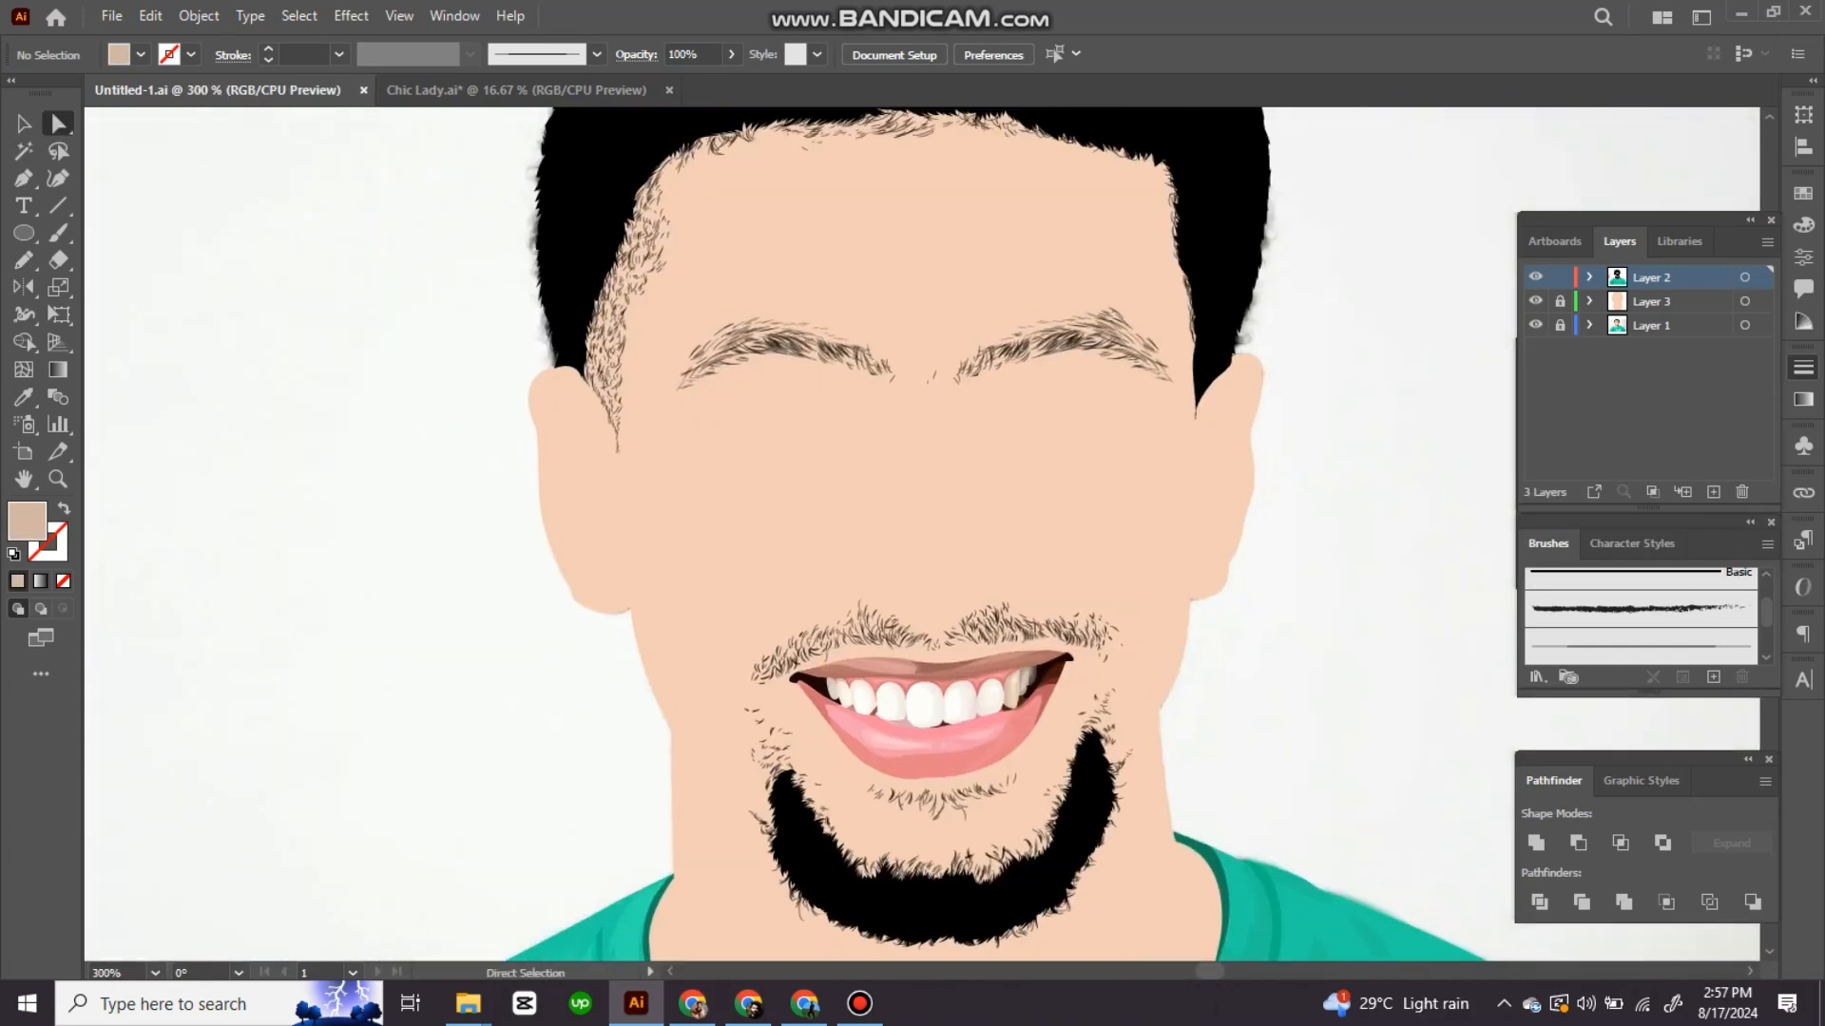
{"action": "left_click", "coordinate": [1535, 301]}
{"action": "scroll", "coordinate": [1073, 399], "scroll_direction": "up", "scroll_amount": 8}
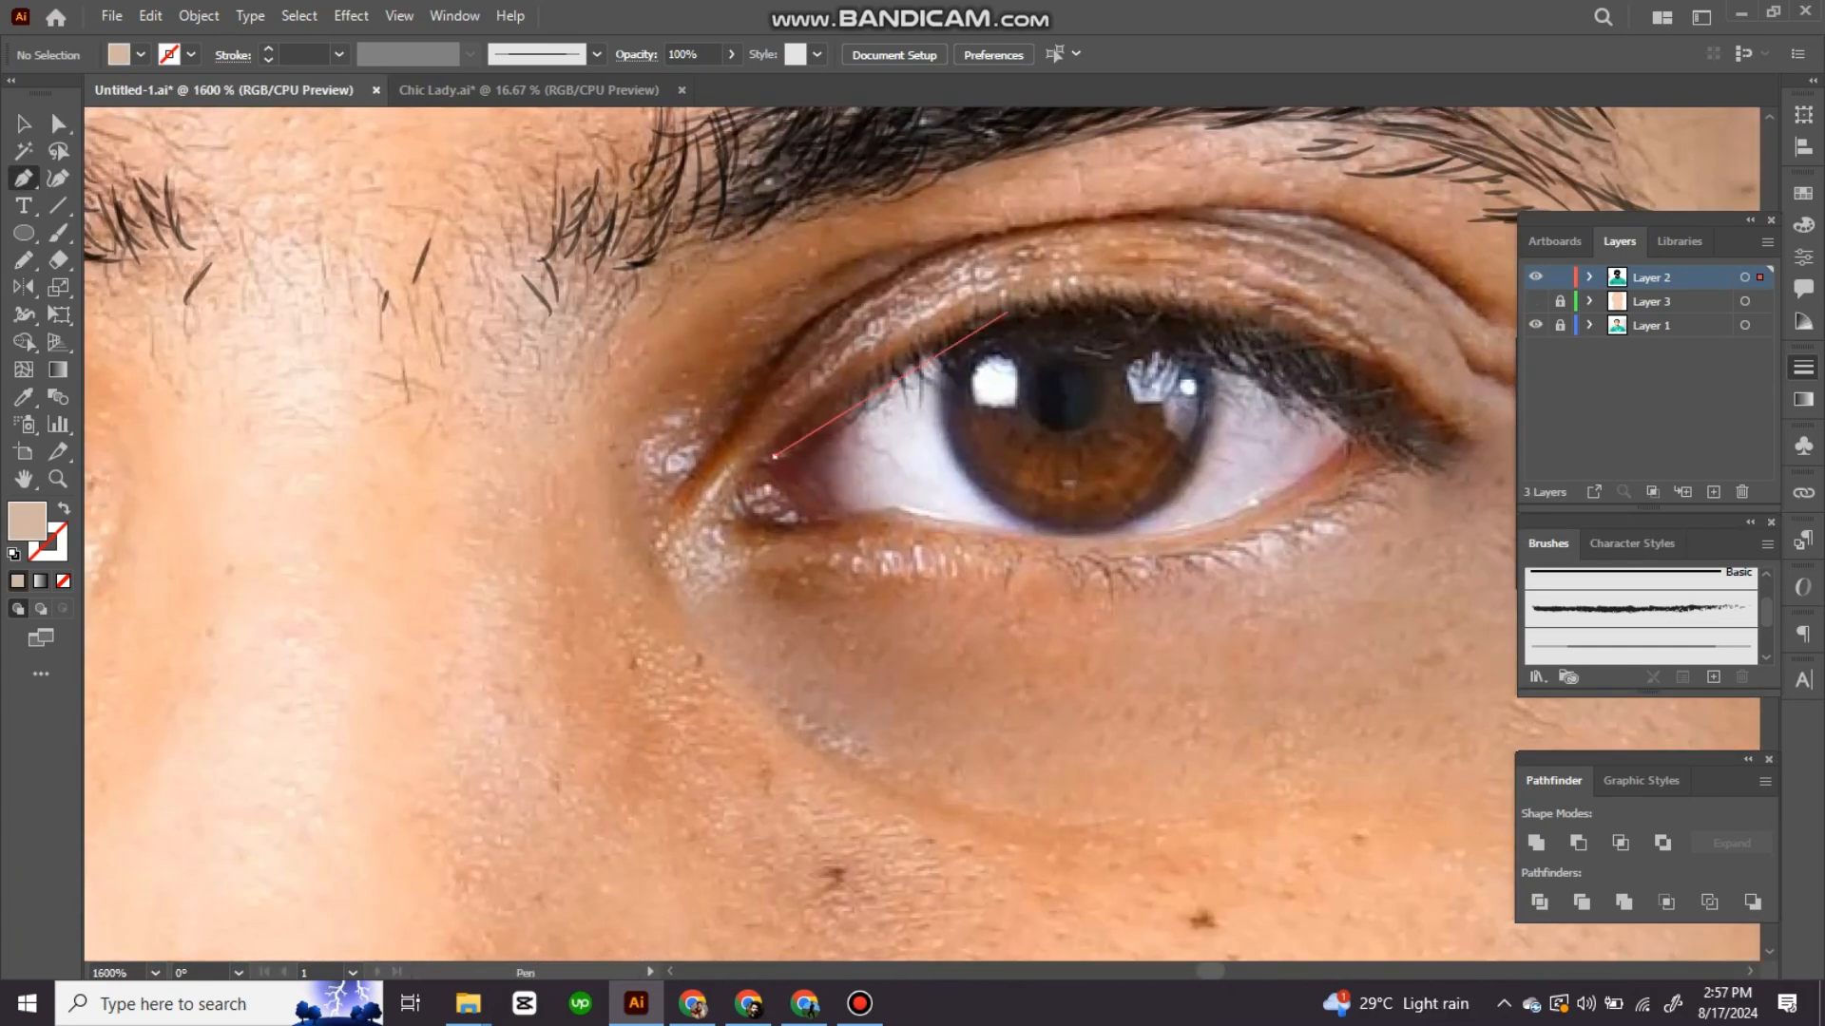
Step: Try outlining the upper lash line of the right-hand eye as one smooth shape with the Pen and Pencil tools
{"action": "left_click_drag", "start_coordinate": [1006, 314], "coordinate": [796, 275]}
{"action": "left_click", "coordinate": [806, 268]}
{"action": "left_click", "coordinate": [1157, 328]}
{"action": "left_click", "coordinate": [1224, 372]}
{"action": "left_click_drag", "start_coordinate": [1202, 401], "coordinate": [1103, 359]}
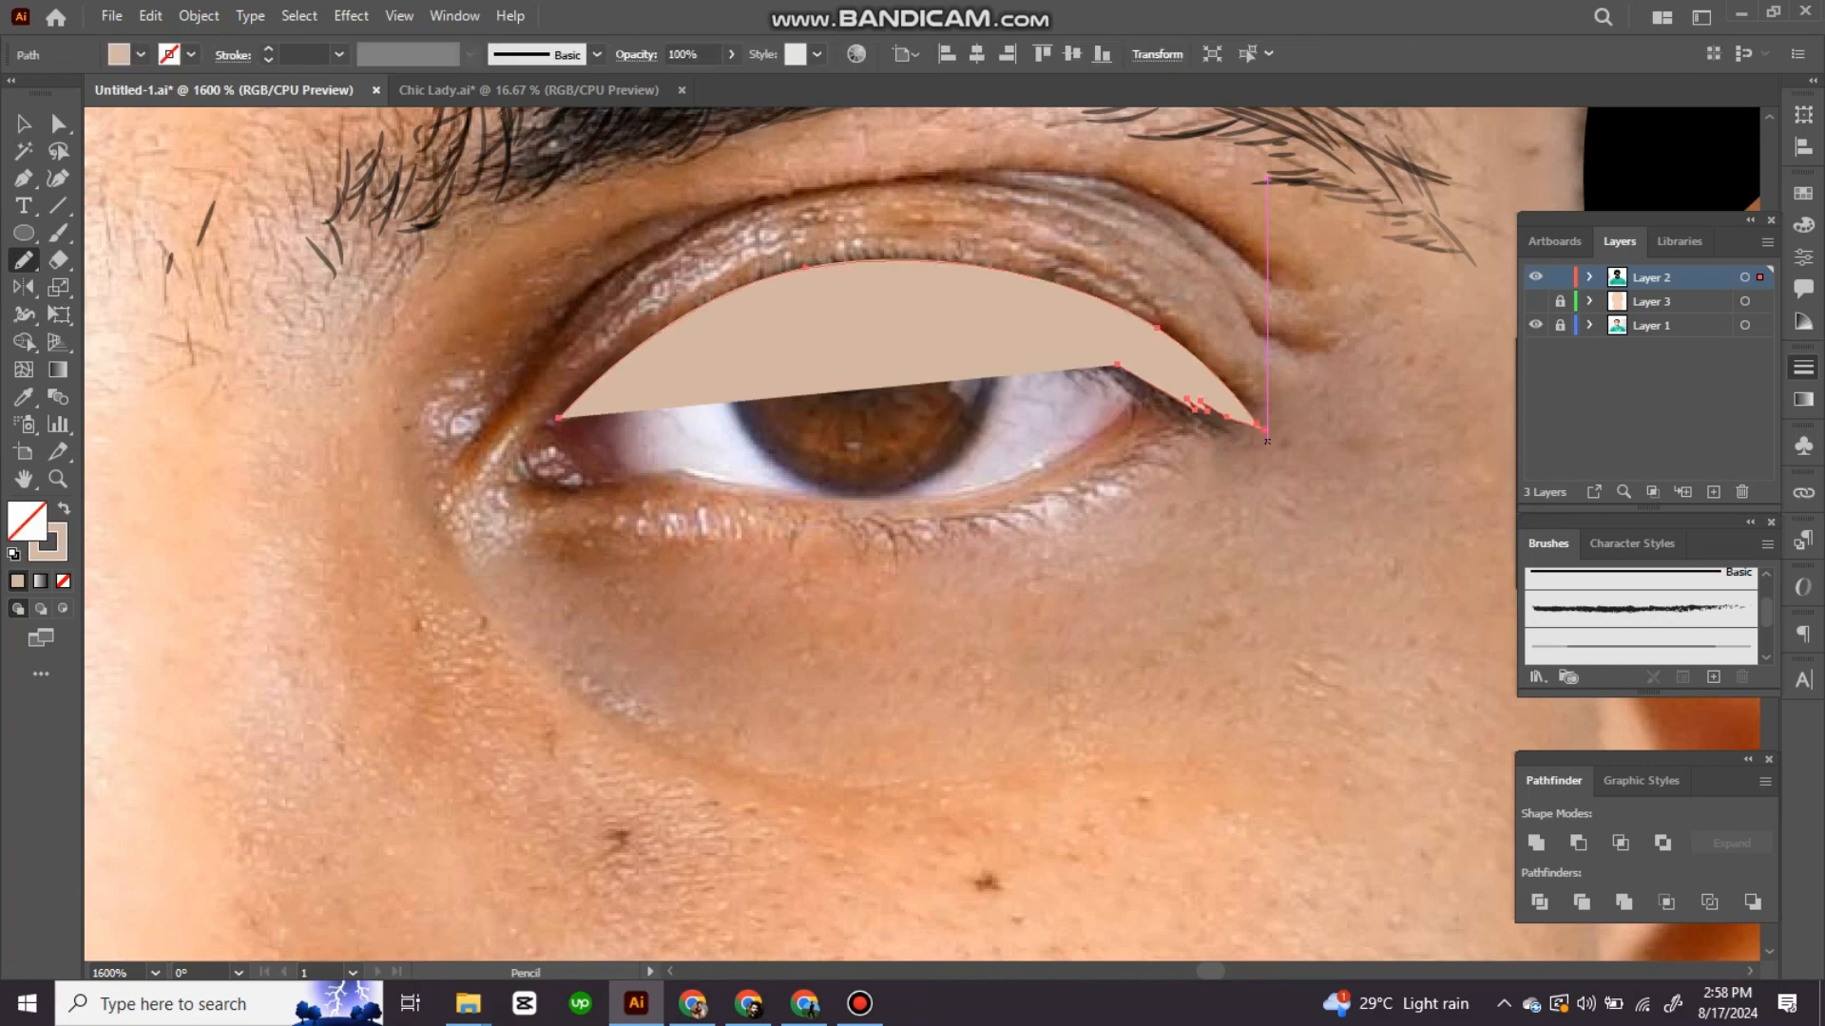
{"action": "key", "text": "shift+x"}
{"action": "key", "text": "ctrl+F10"}
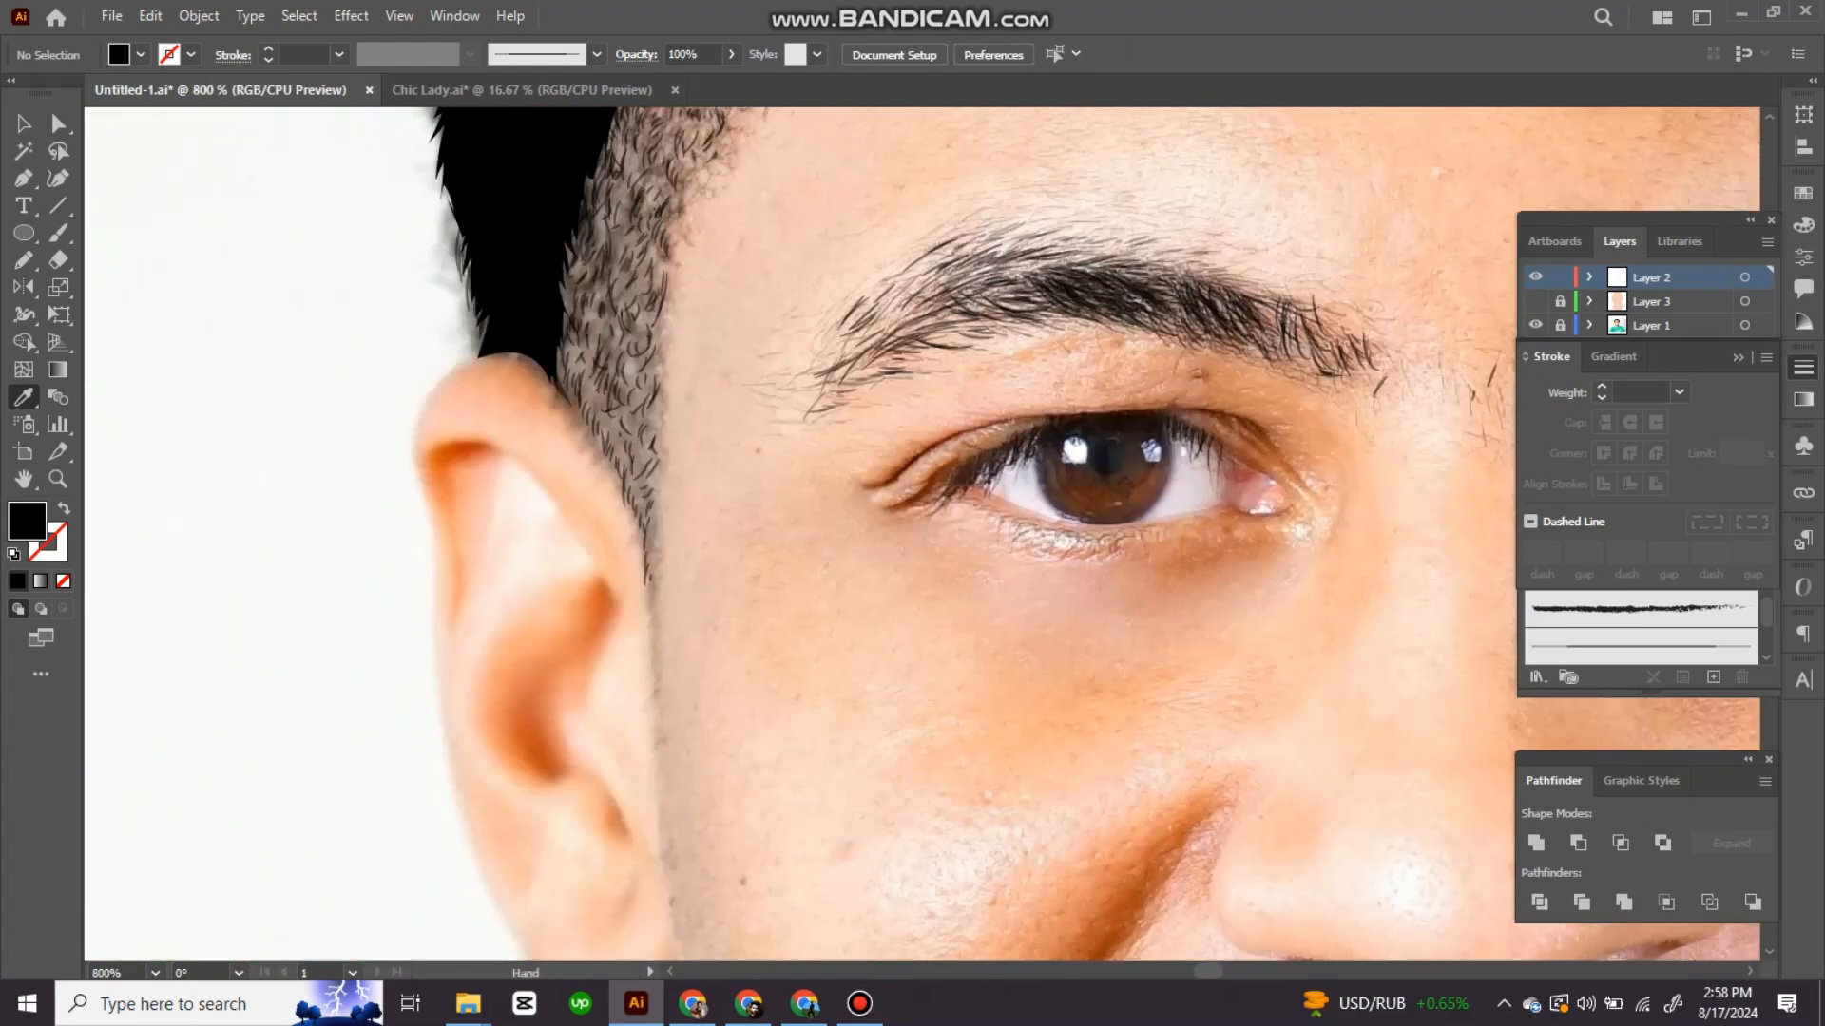
Step: Pencil a jagged upper eyelash shape along the lid of the left-hand eye and fill it with black
{"action": "key", "text": "n"}
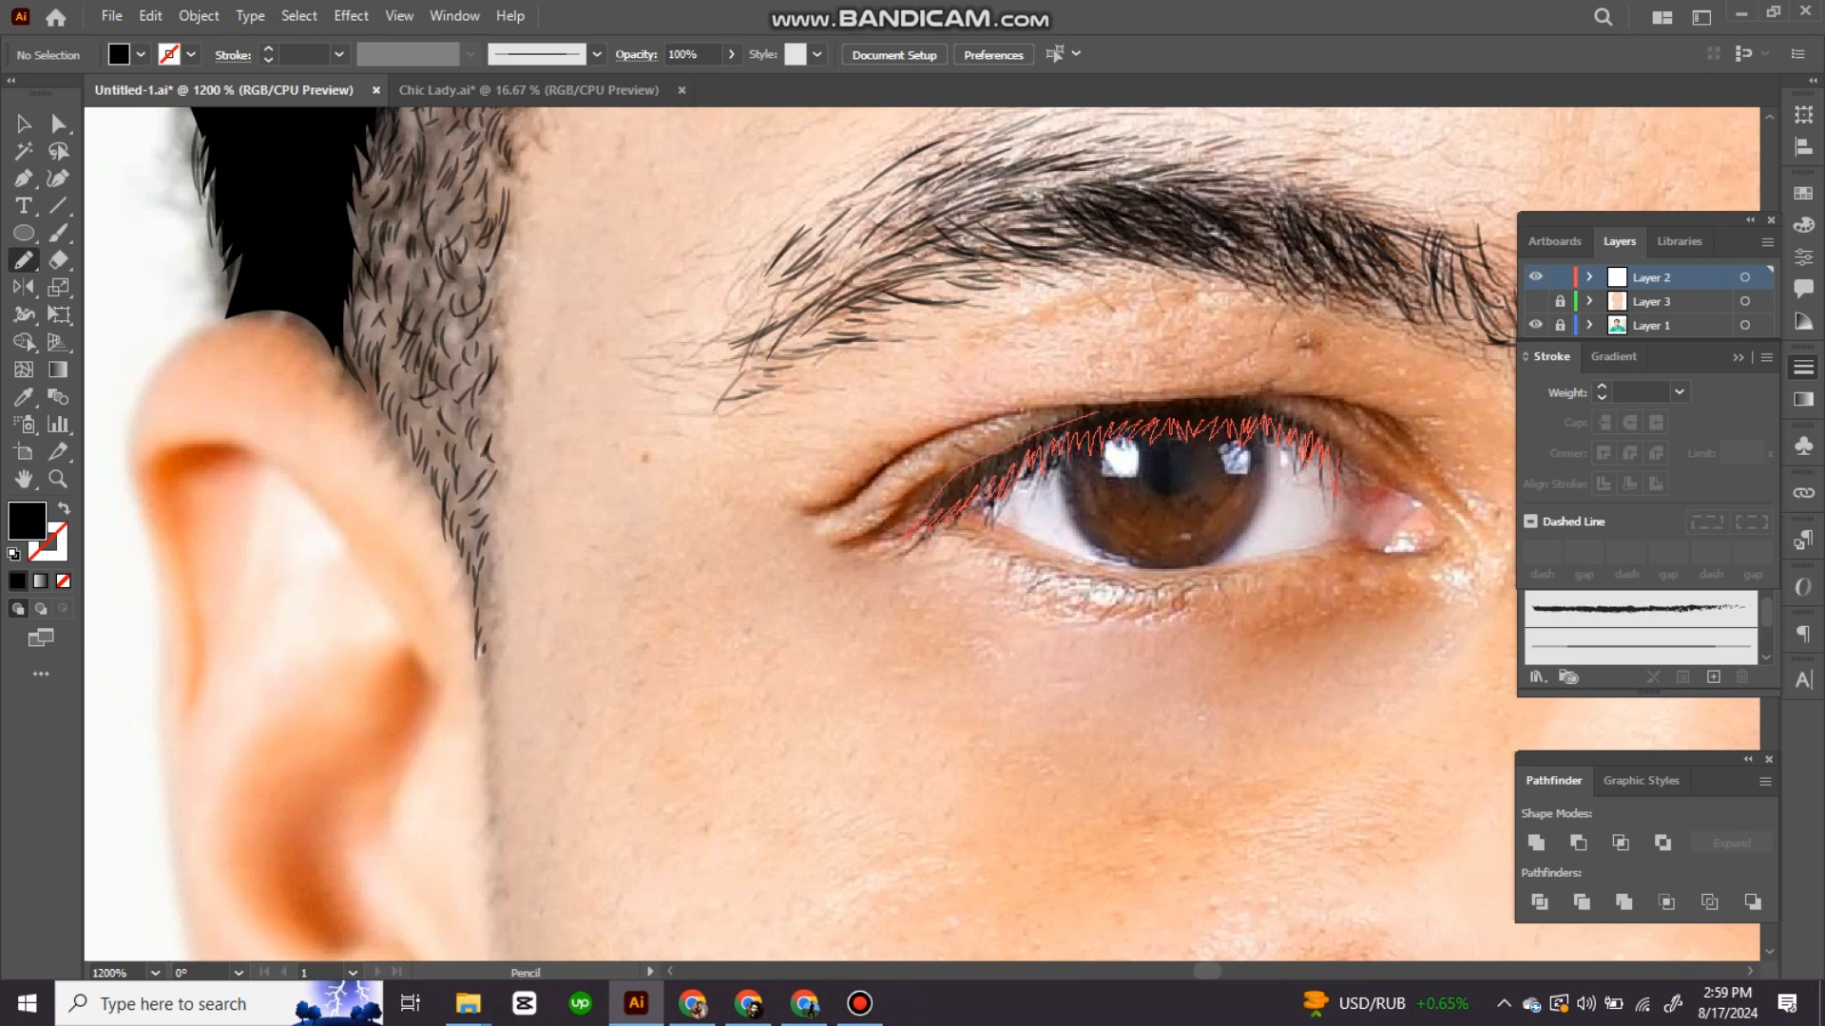
{"action": "scroll", "coordinate": [922, 534], "scroll_direction": "down", "scroll_amount": 2}
{"action": "key", "text": "i"}
{"action": "scroll", "coordinate": [922, 534], "scroll_direction": "up", "scroll_amount": 1}
Step: Delete the smooth black lash shape over the right-hand eye
{"action": "key", "text": "a"}
{"action": "left_click", "coordinate": [1128, 375]}
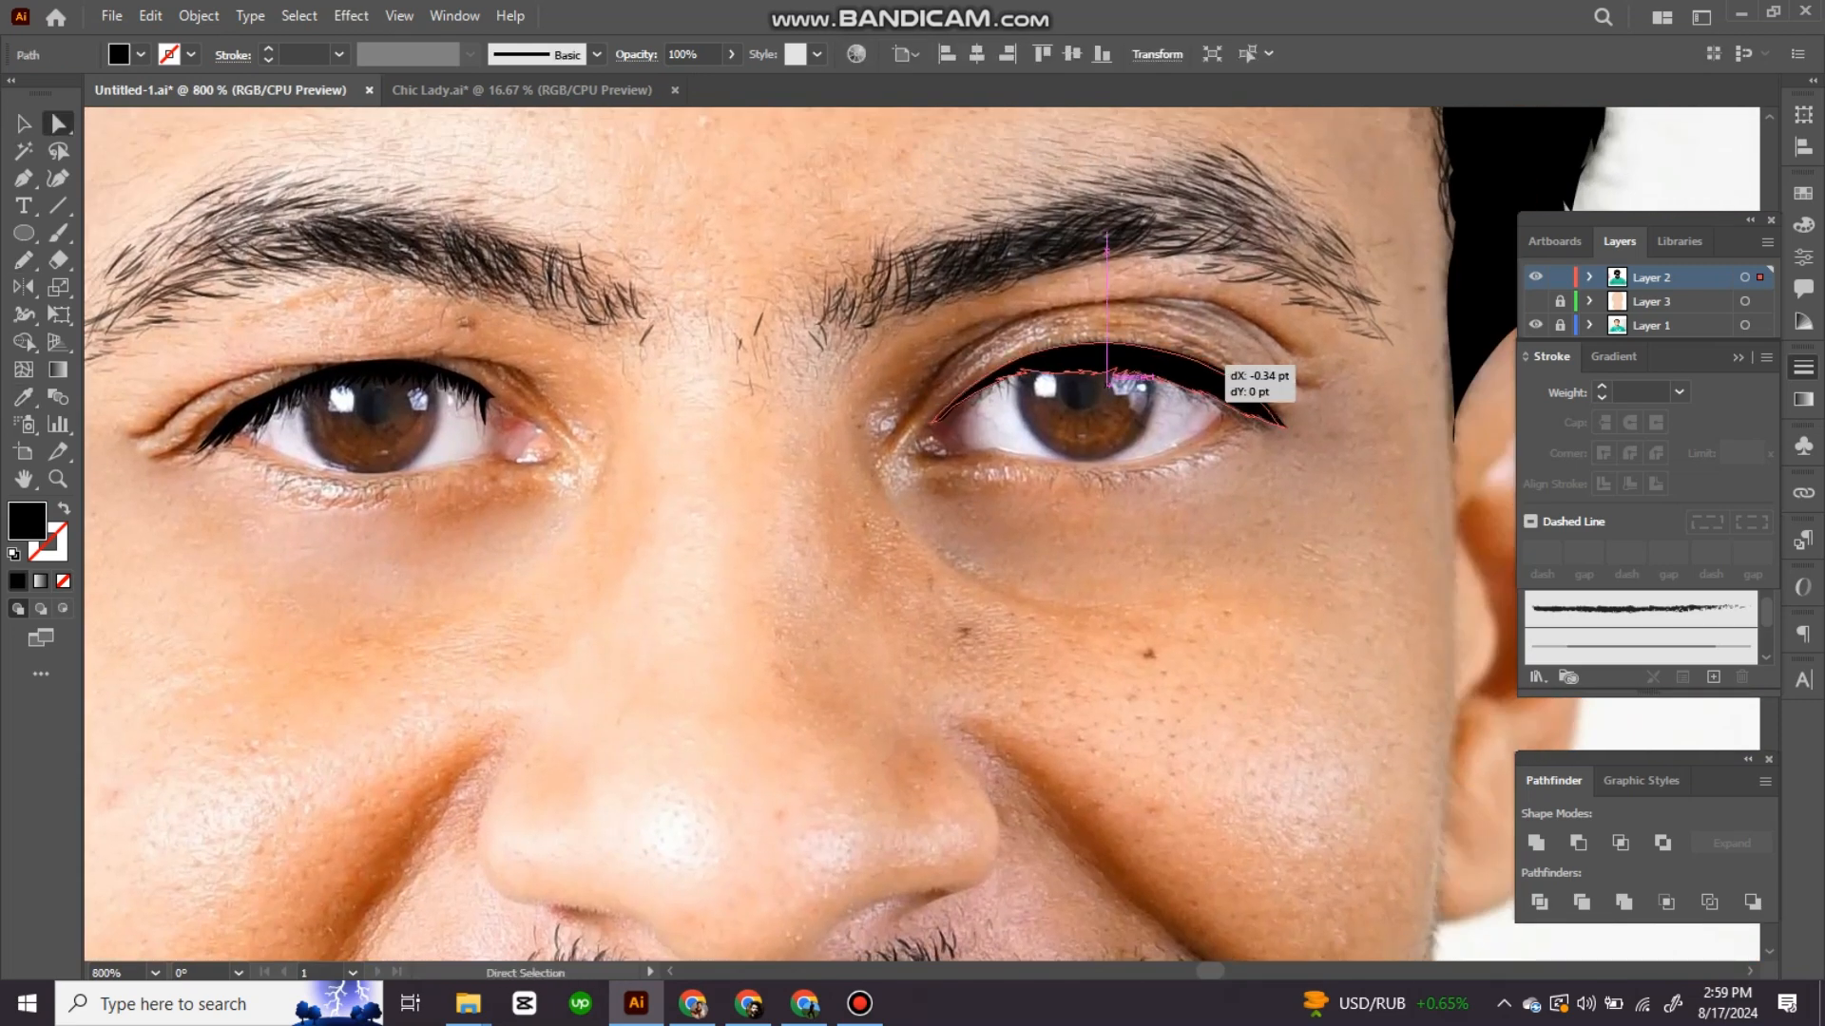
{"action": "key", "text": "Delete"}
Step: Try reusing the left-hand eye's lash shape by placing a copy over the right-hand eye
{"action": "key", "text": "v"}
{"action": "left_click_drag", "start_coordinate": [440, 381], "coordinate": [1178, 375]}
{"action": "scroll", "coordinate": [1178, 376], "scroll_direction": "up", "scroll_amount": 1}
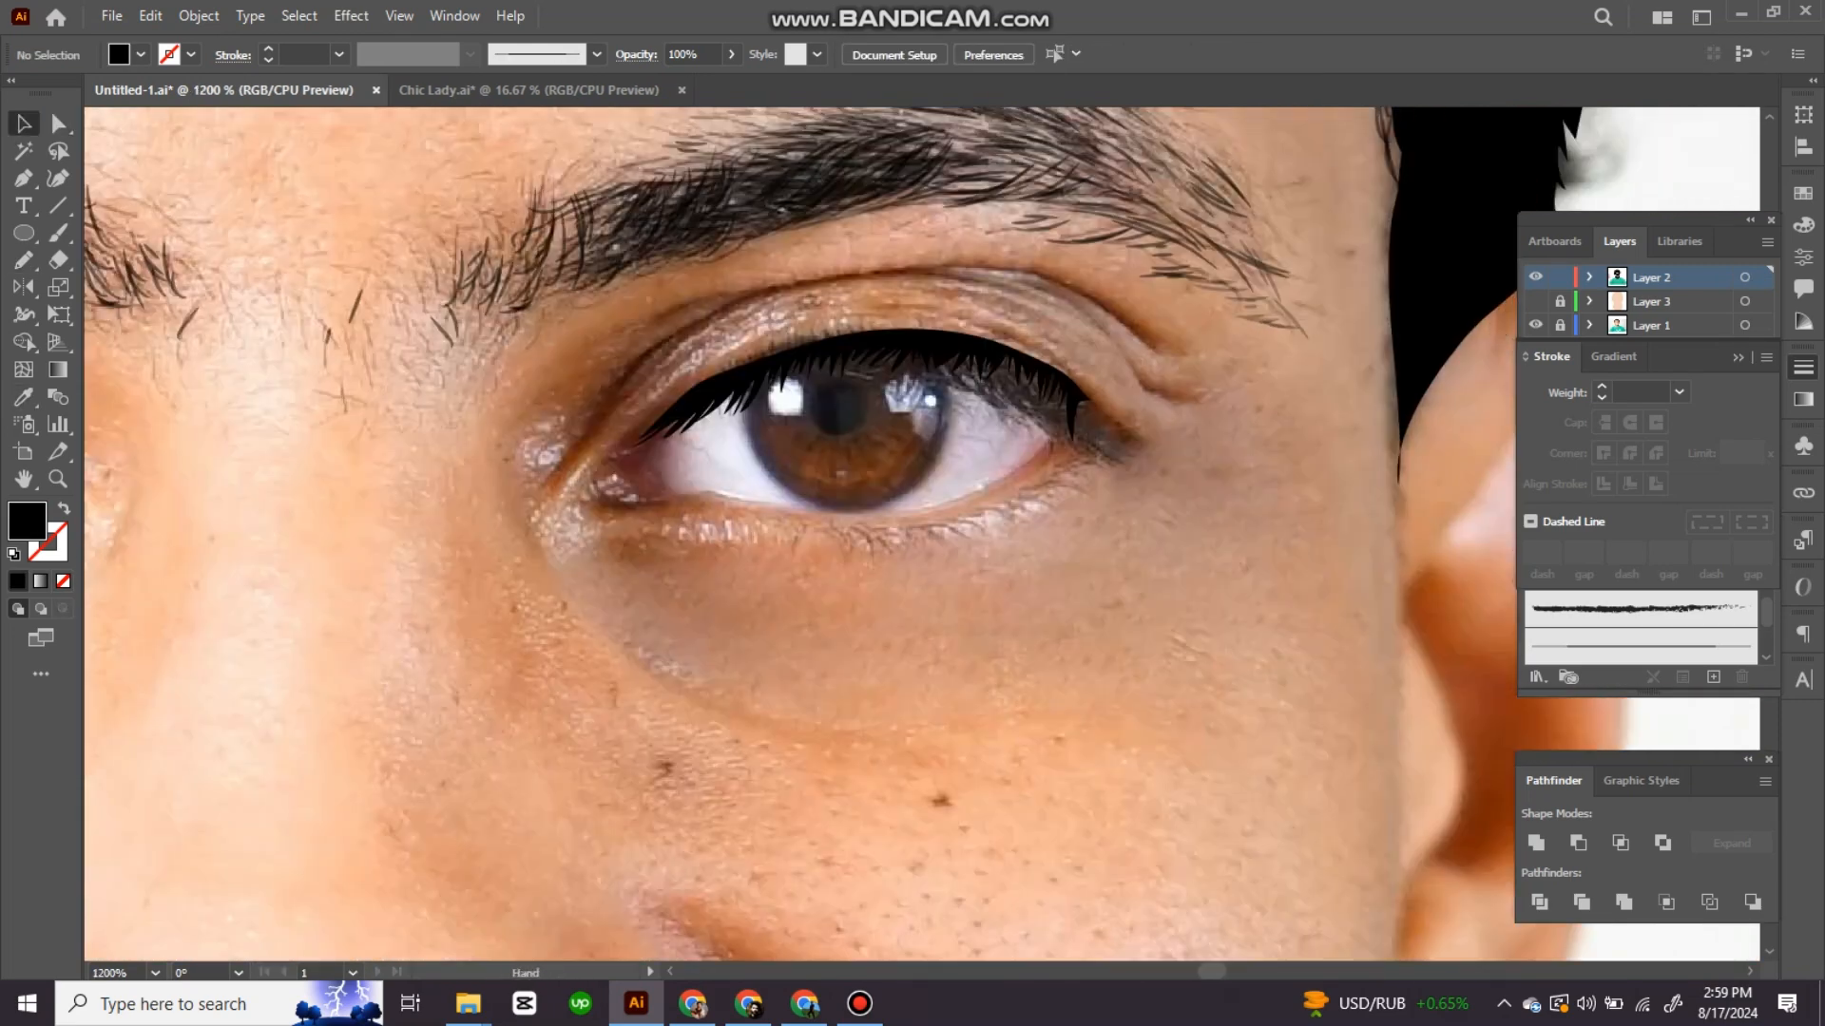
{"action": "key", "text": "Delete"}
Step: Pencil a jagged upper eyelash shape along the lid of the right-hand eye and fill it with black
{"action": "key", "text": "n"}
{"action": "left_click_drag", "start_coordinate": [1078, 423], "coordinate": [1126, 454]}
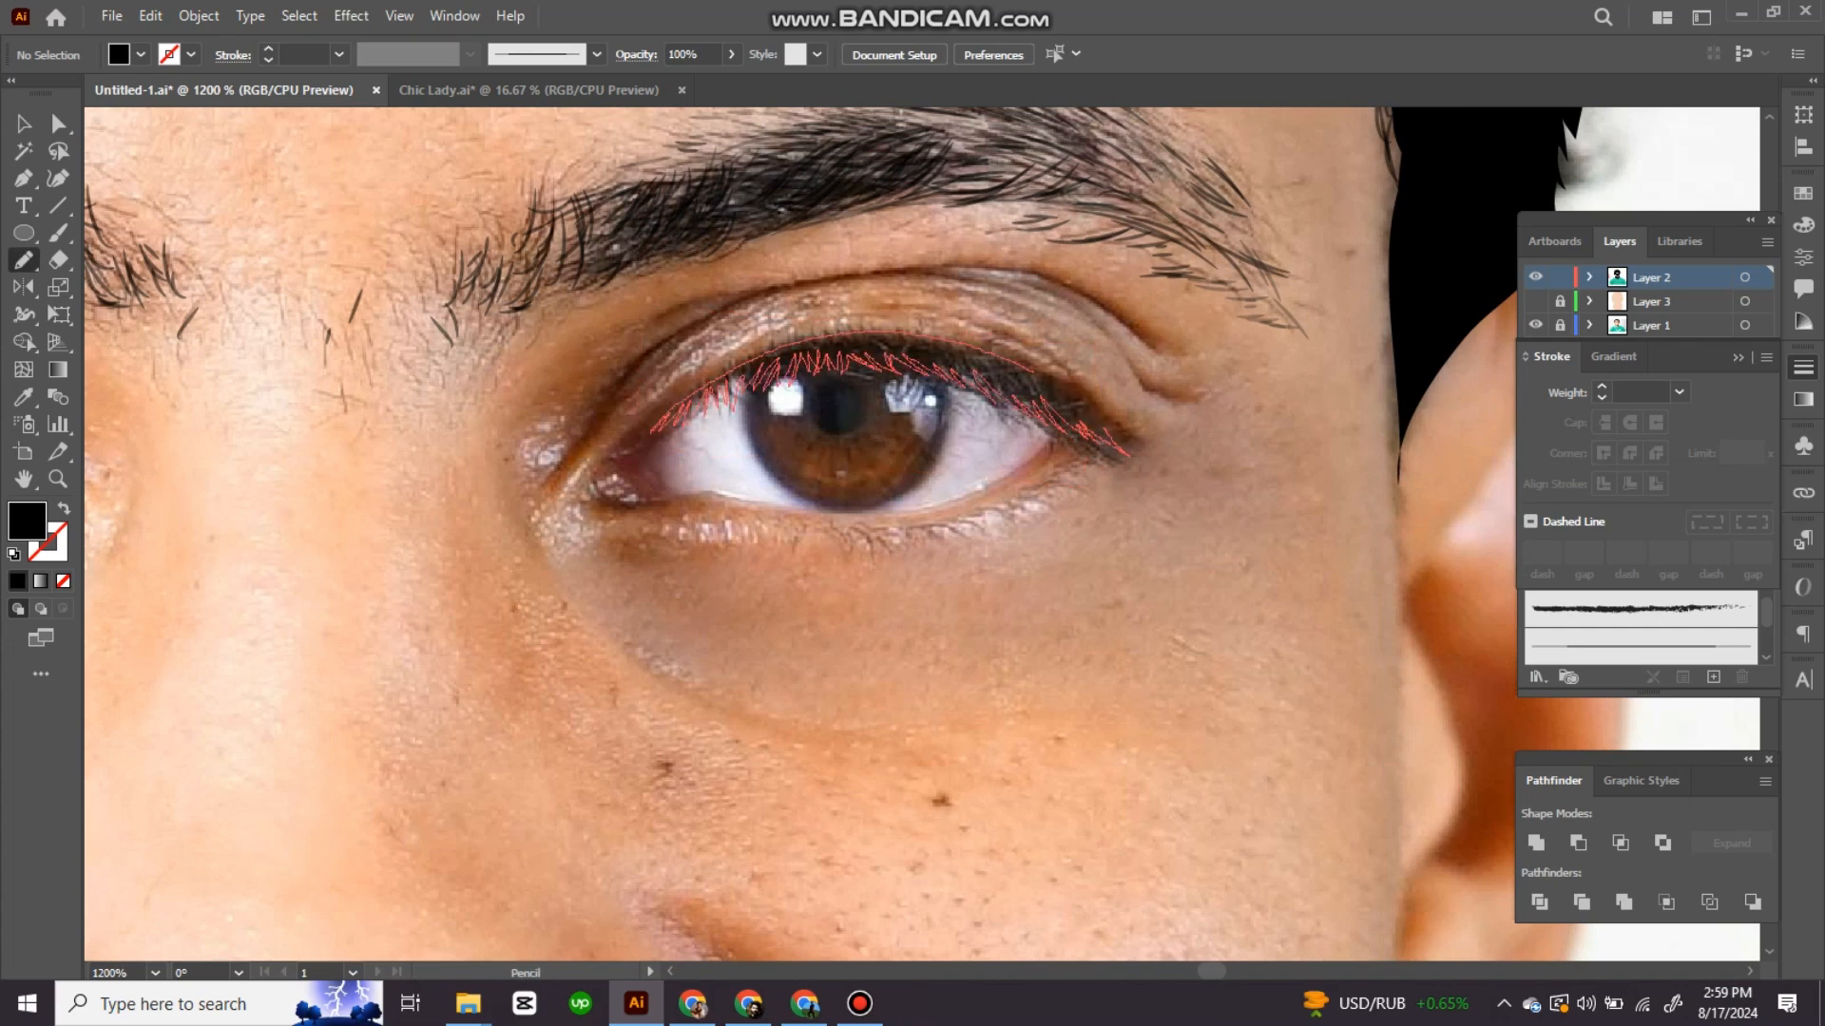
{"action": "left_click_drag", "start_coordinate": [1034, 371], "coordinate": [1128, 455]}
{"action": "key", "text": "i"}
{"action": "key", "text": "ctrl+shift+a"}
Step: Trace the round pupil of the right-hand eye in black and begin outlining the square light reflection beside it with the Pen tool
{"action": "scroll", "coordinate": [1211, 378], "scroll_direction": "down", "scroll_amount": 4}
{"action": "scroll", "coordinate": [1196, 371], "scroll_direction": "up", "scroll_amount": 5}
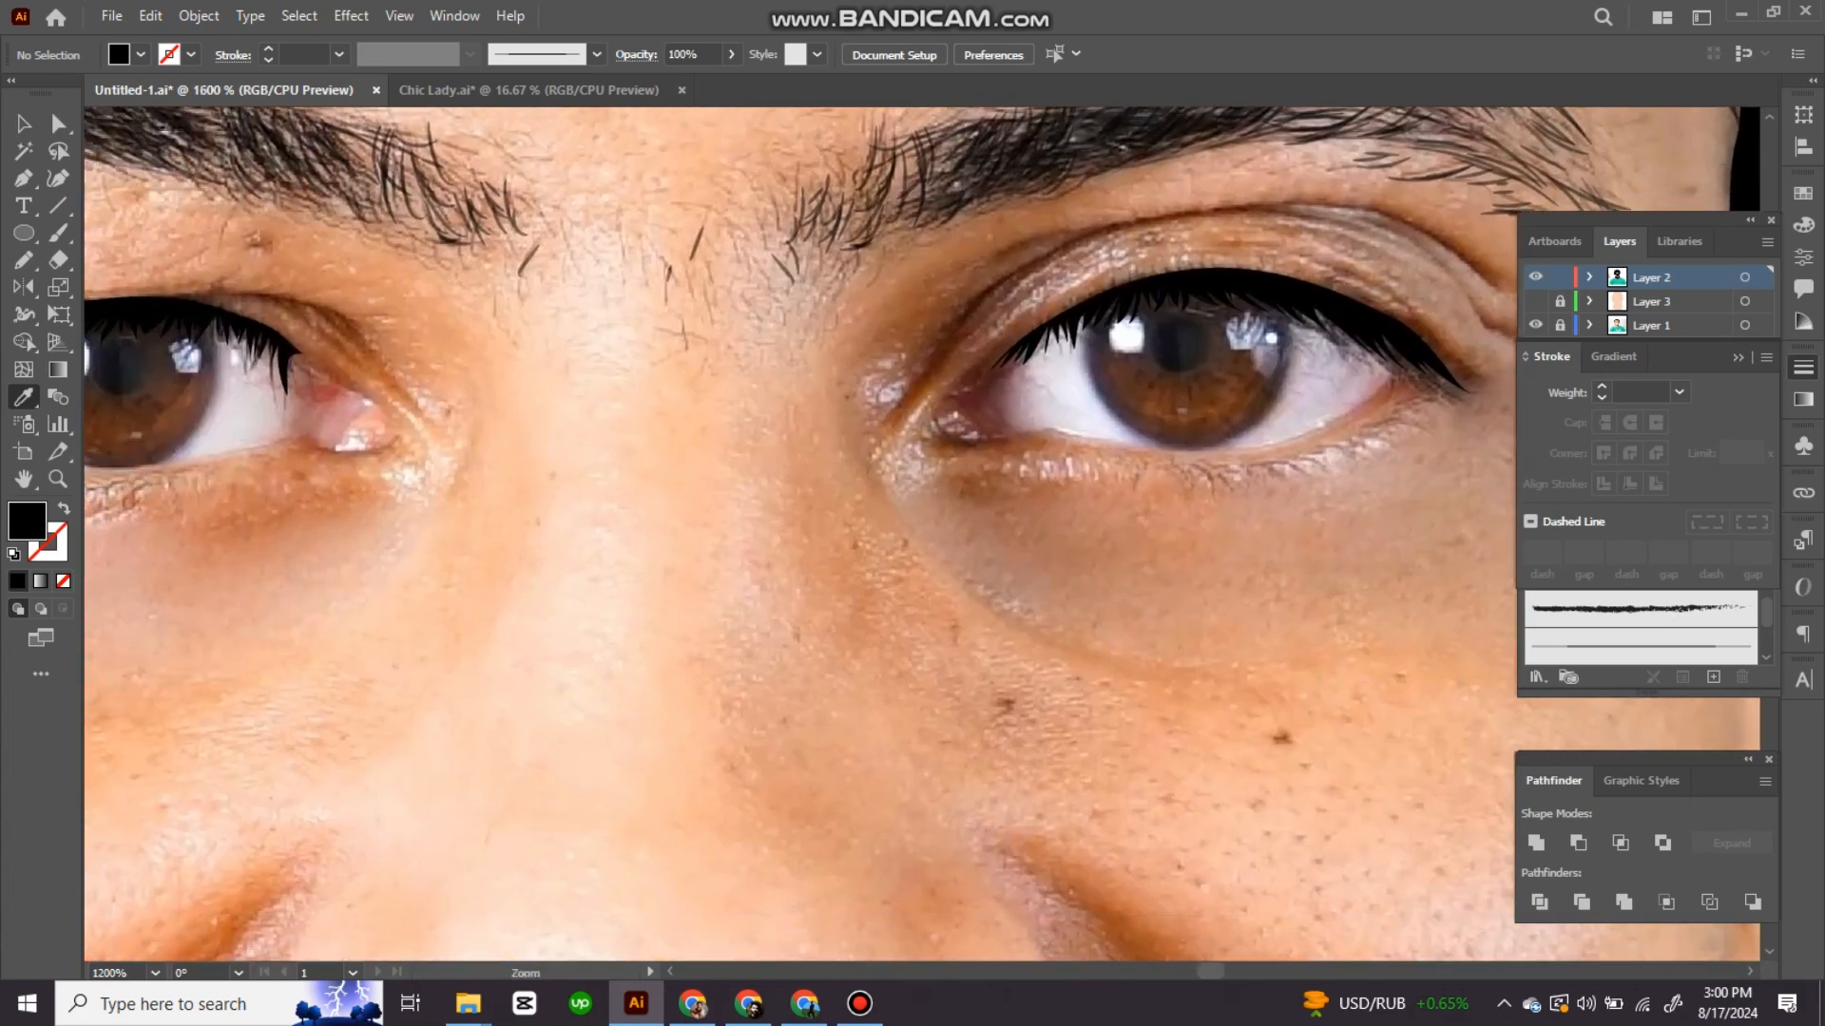
{"action": "key", "text": "p"}
{"action": "scroll", "coordinate": [1292, 304], "scroll_direction": "up", "scroll_amount": 2}
{"action": "left_click_drag", "start_coordinate": [1114, 470], "coordinate": [1114, 470]}
{"action": "key", "text": "ctrl+shift+a"}
{"action": "key", "text": "p"}
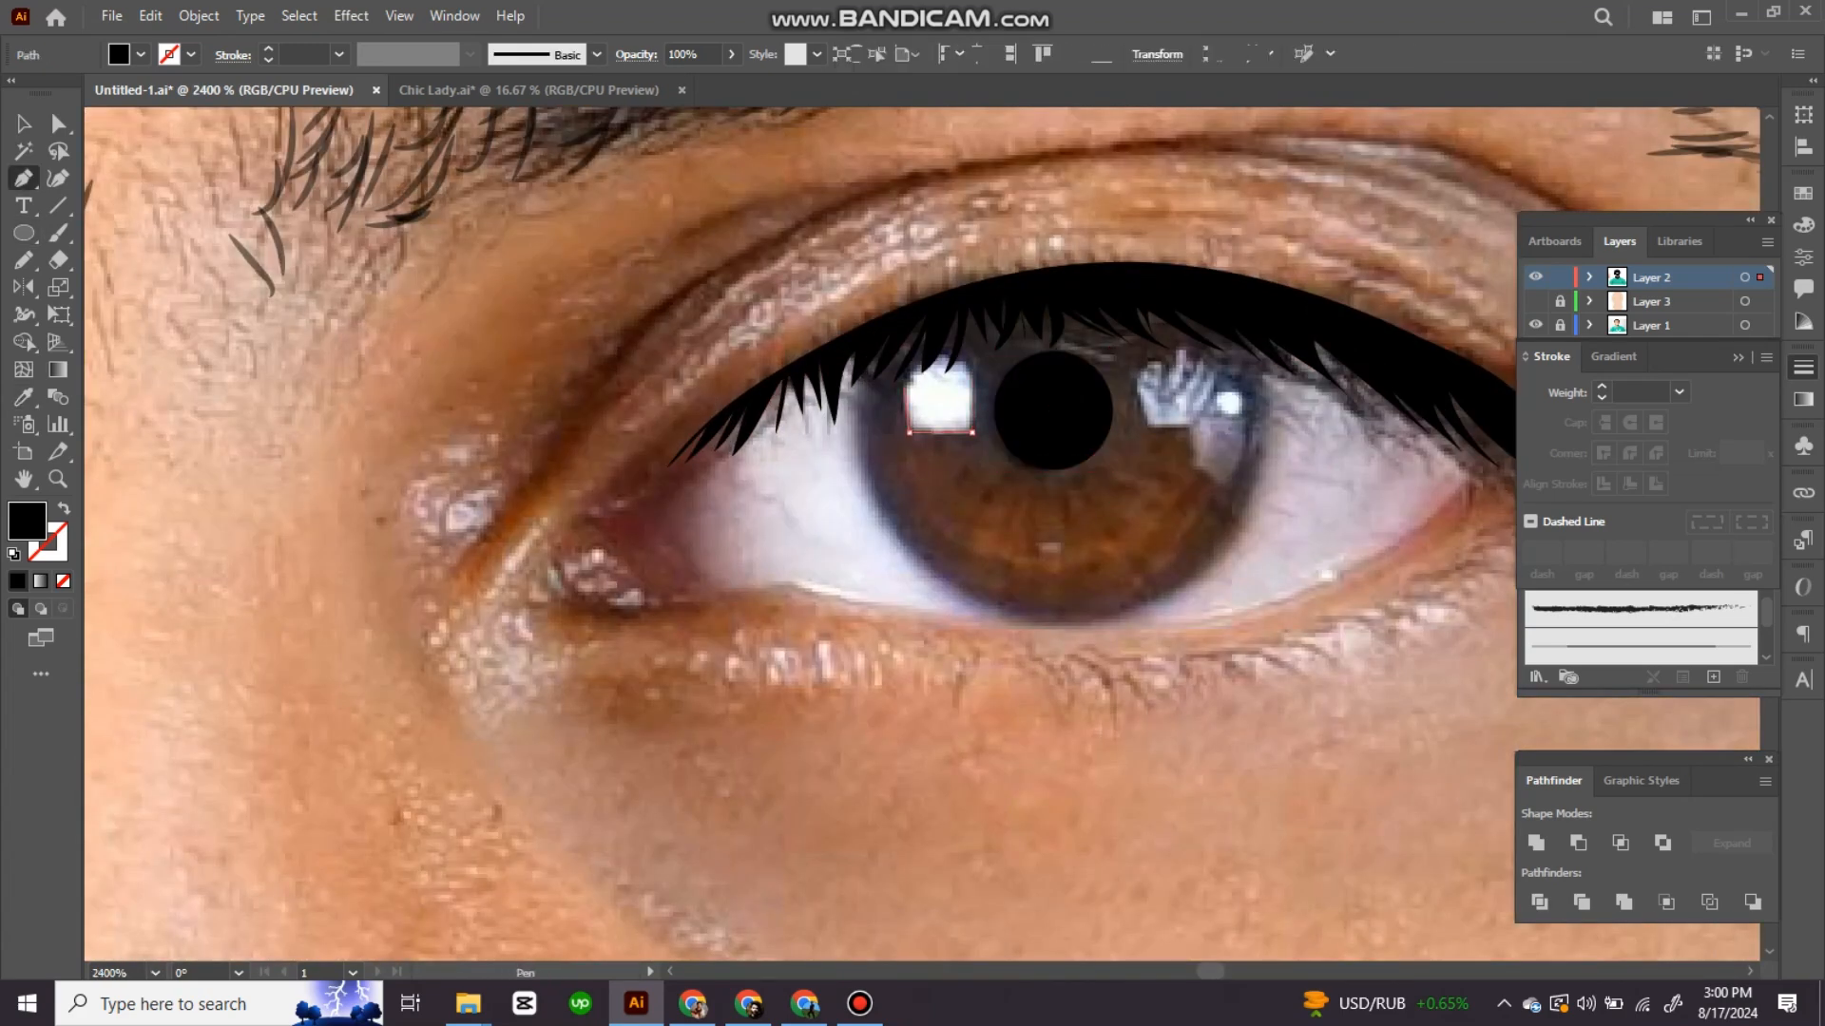
Step: Finish the square light reflection beside the pupil with curved edges and fill it with the white sampled from the photo
{"action": "left_click", "coordinate": [972, 370]}
{"action": "left_click_drag", "start_coordinate": [904, 389], "coordinate": [911, 359]}
{"action": "key", "text": "shift+x"}
{"action": "key", "text": "i"}
{"action": "left_click", "coordinate": [939, 399]}
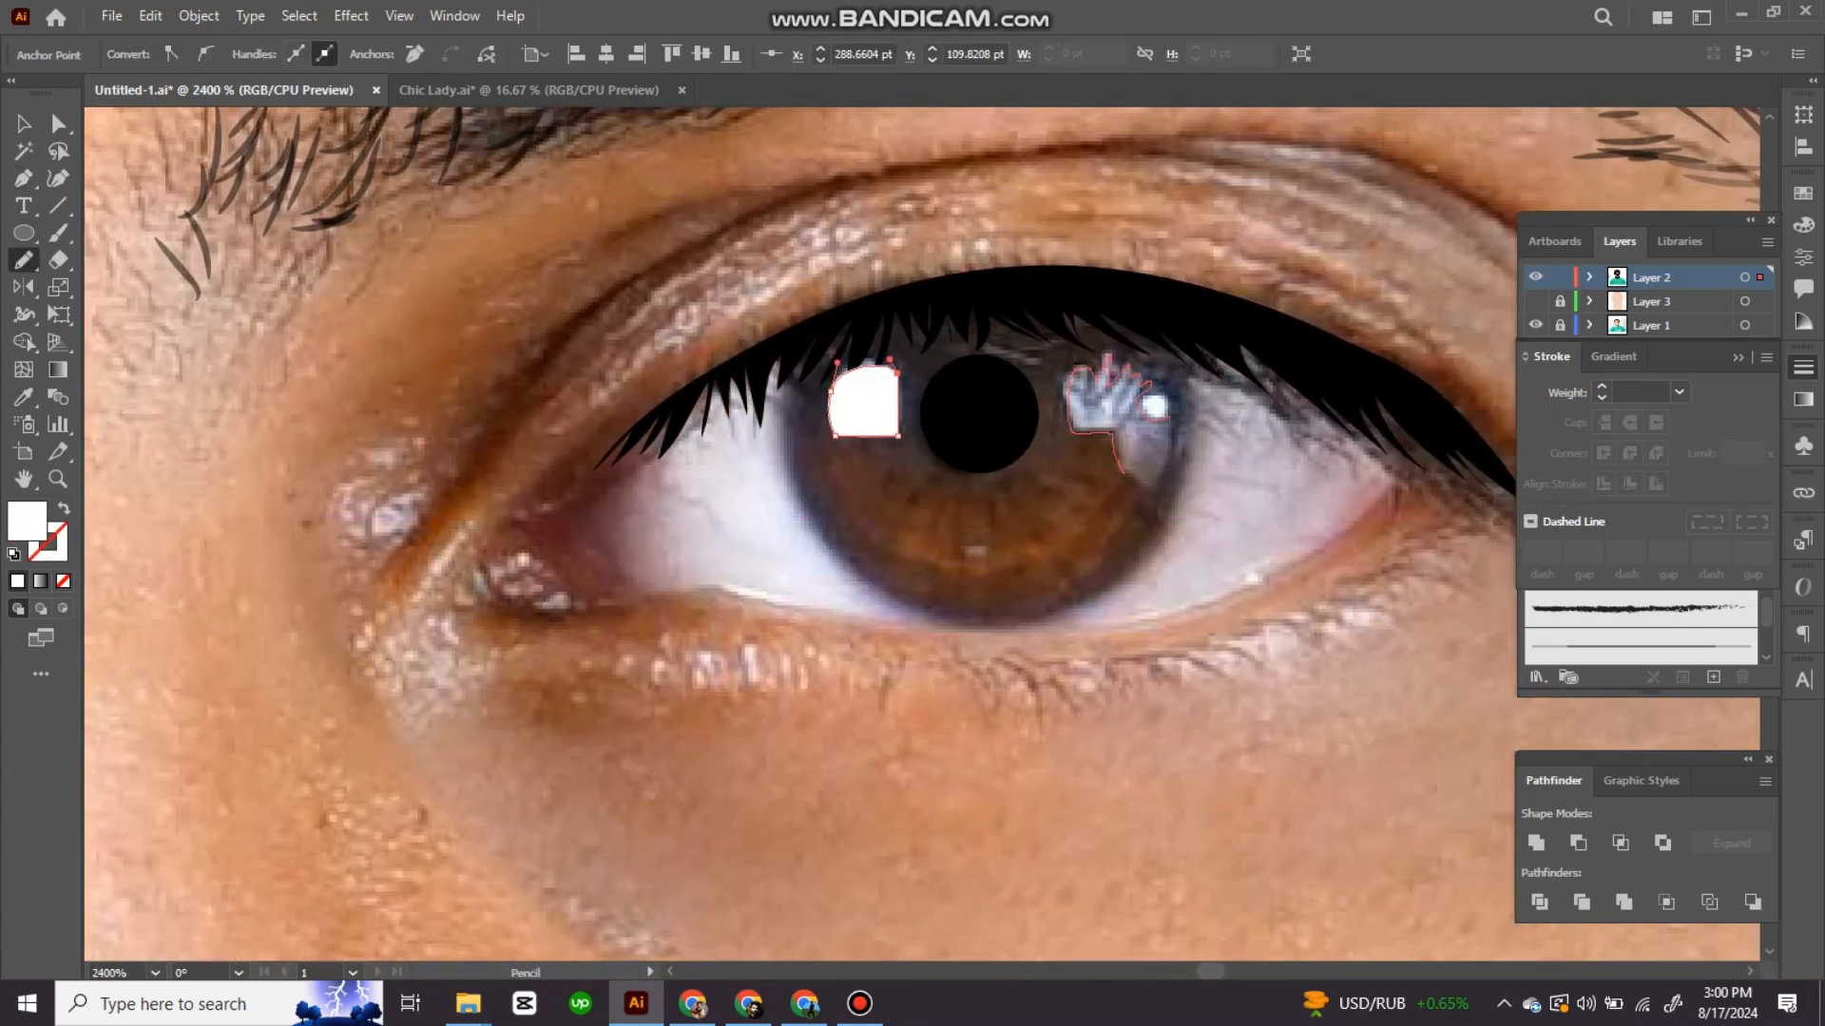
Step: Trace the jagged reflection across the pupil in sampled pale lavender and add a small white highlight over it
{"action": "key", "text": "i"}
{"action": "left_click", "coordinate": [1093, 413]}
{"action": "mouse_move", "coordinate": [1124, 473]}
{"action": "left_mouse_down"}
{"action": "mouse_move", "coordinate": [1168, 418]}
{"action": "mouse_move", "coordinate": [1144, 400]}
{"action": "left_mouse_up"}
{"action": "key", "text": "ctrl+shift+a"}
{"action": "key", "text": "n"}
{"action": "key", "text": "i"}
{"action": "left_click", "coordinate": [1154, 407]}
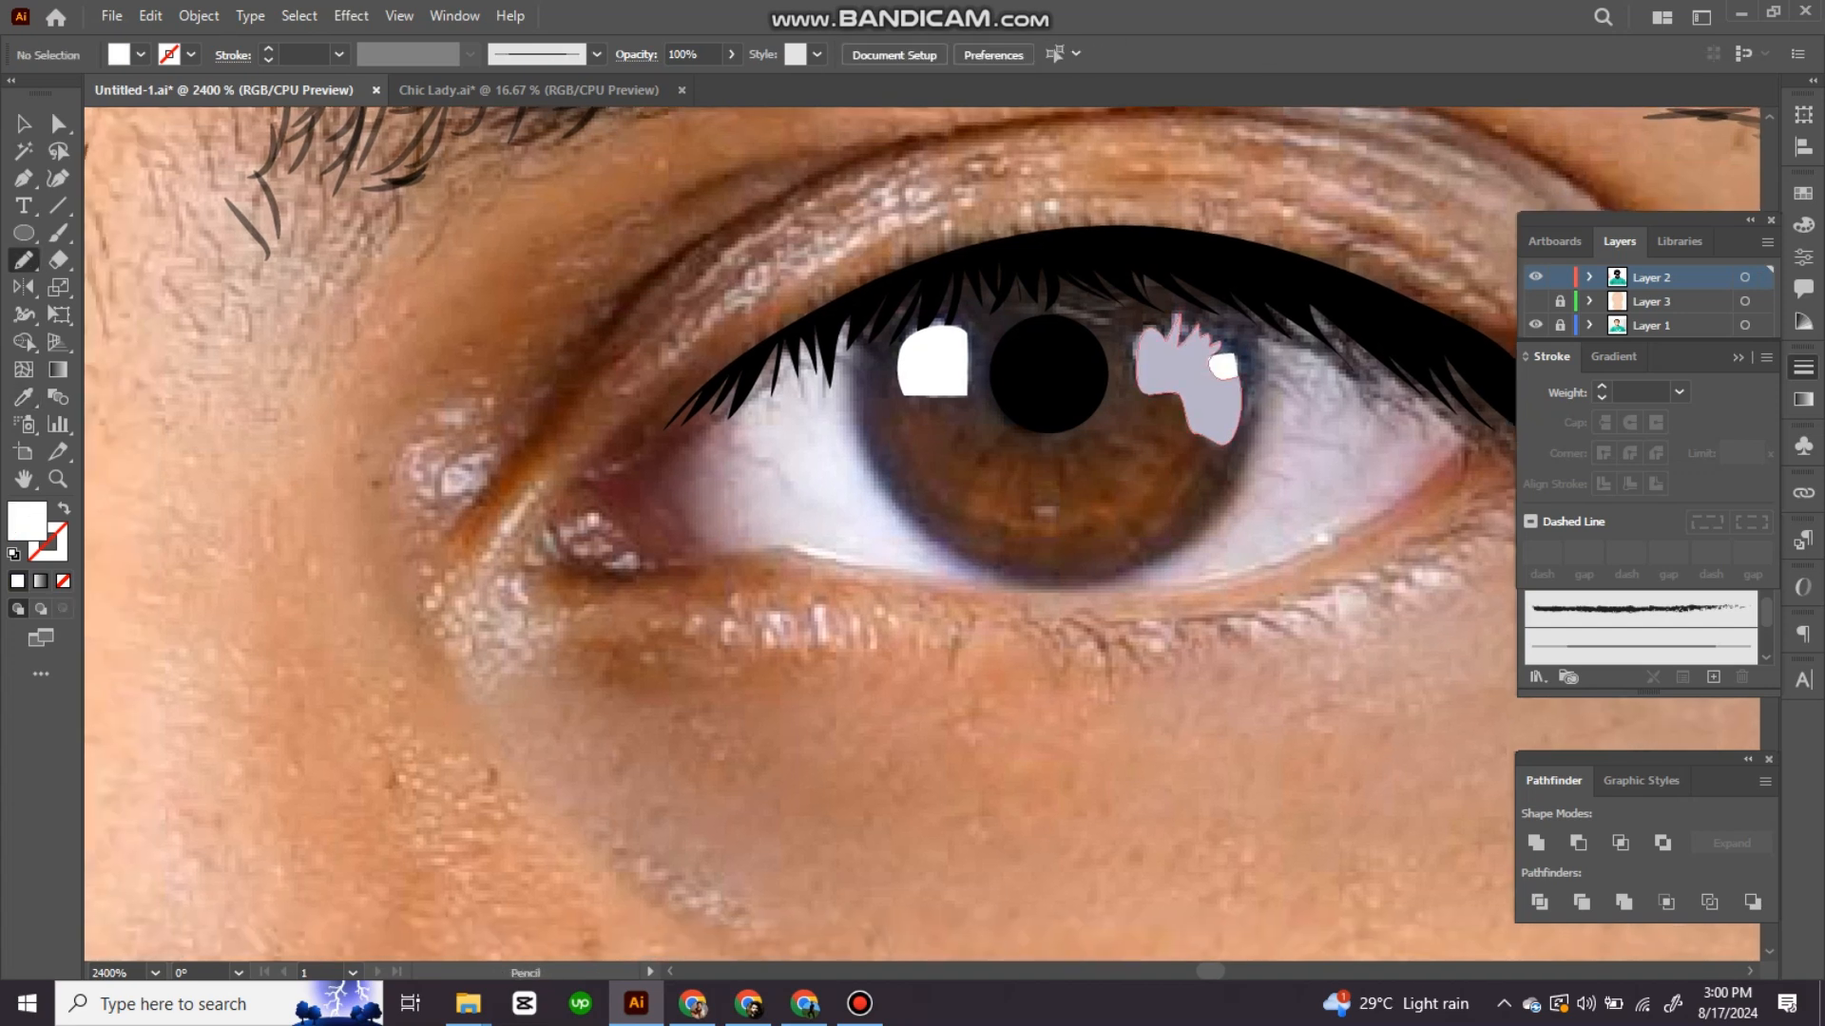
Step: Draw the lower iris area around the pupil and fill it with the brown sampled from the photo
{"action": "left_click_drag", "start_coordinate": [944, 537], "coordinate": [1188, 376]}
{"action": "key", "text": "i"}
{"action": "left_click", "coordinate": [1007, 494]}
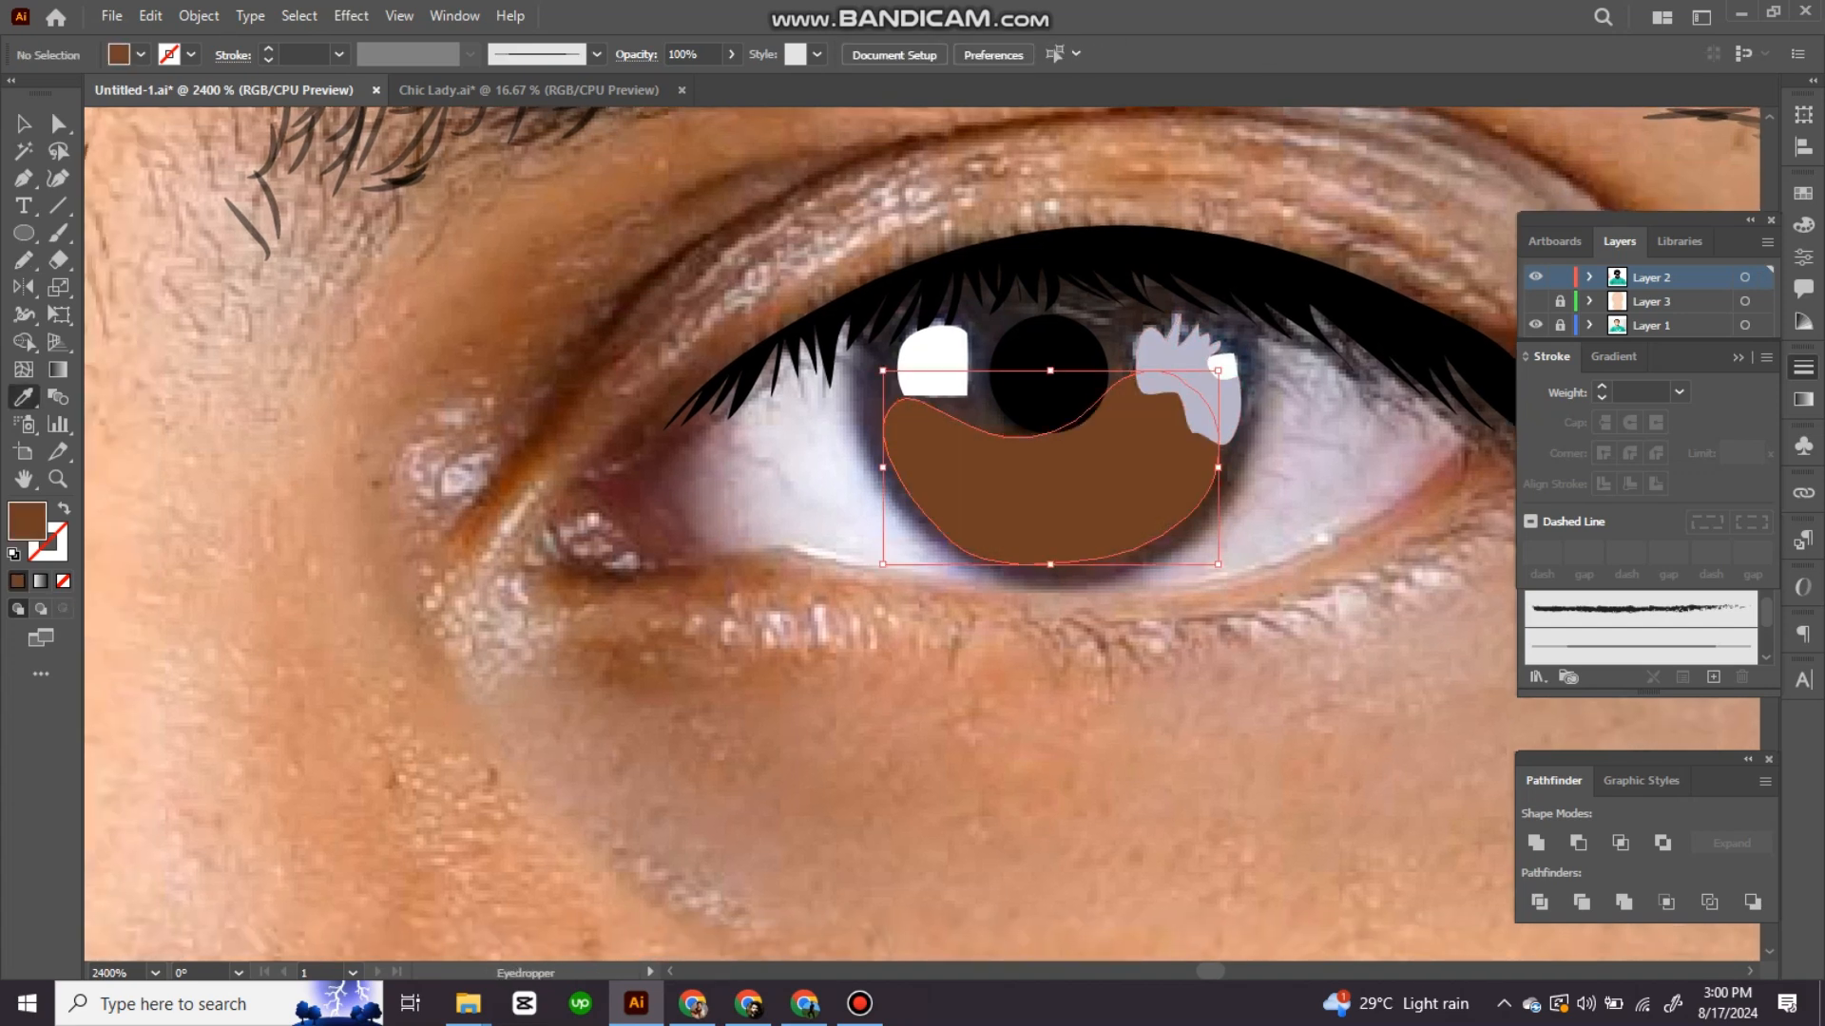
Step: Draw a jagged shading shape inside the brown lower iris and confirm its brown fill
{"action": "left_click_drag", "start_coordinate": [1095, 473], "coordinate": [927, 433]}
{"action": "double_click", "coordinate": [27, 520]}
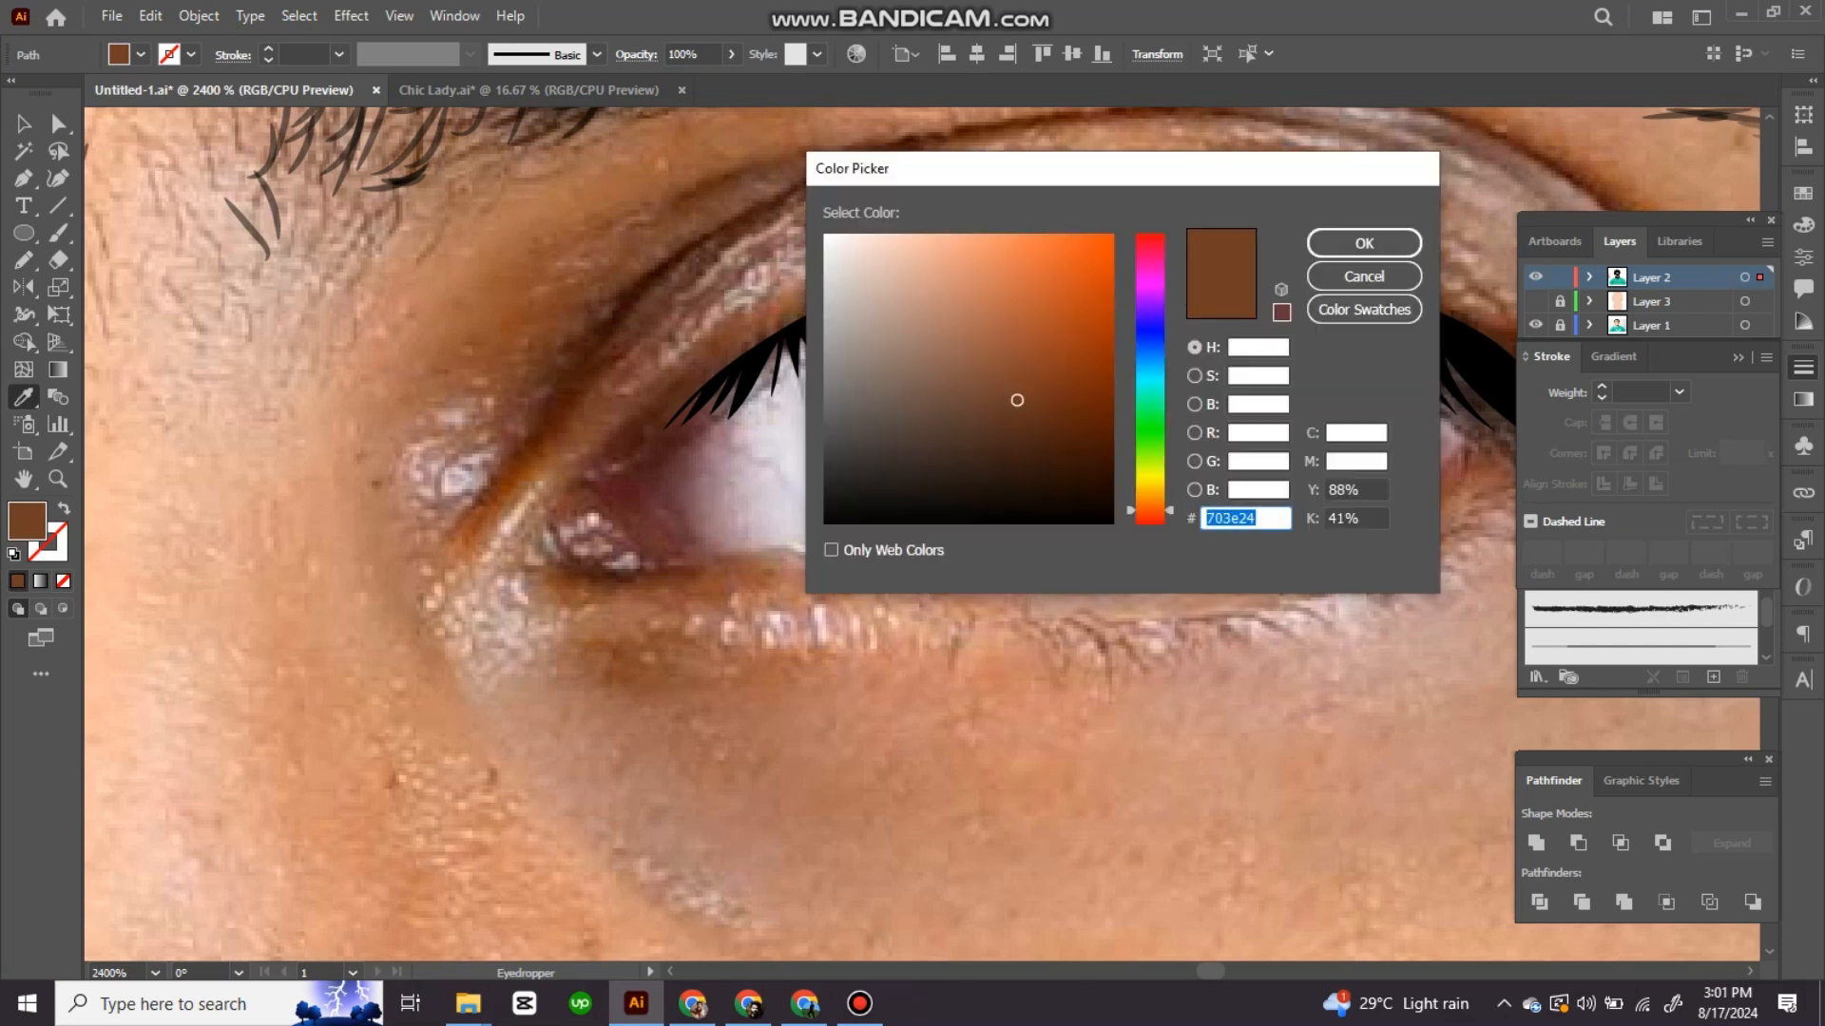
{"action": "left_click", "coordinate": [1328, 240]}
Step: Give the large brown lower-iris shape a darker brown fill
{"action": "key", "text": "i"}
{"action": "left_click", "coordinate": [907, 457], "text": "ctrl"}
{"action": "double_click", "coordinate": [27, 521]}
{"action": "left_click", "coordinate": [1031, 420]}
{"action": "left_click", "coordinate": [1360, 244]}
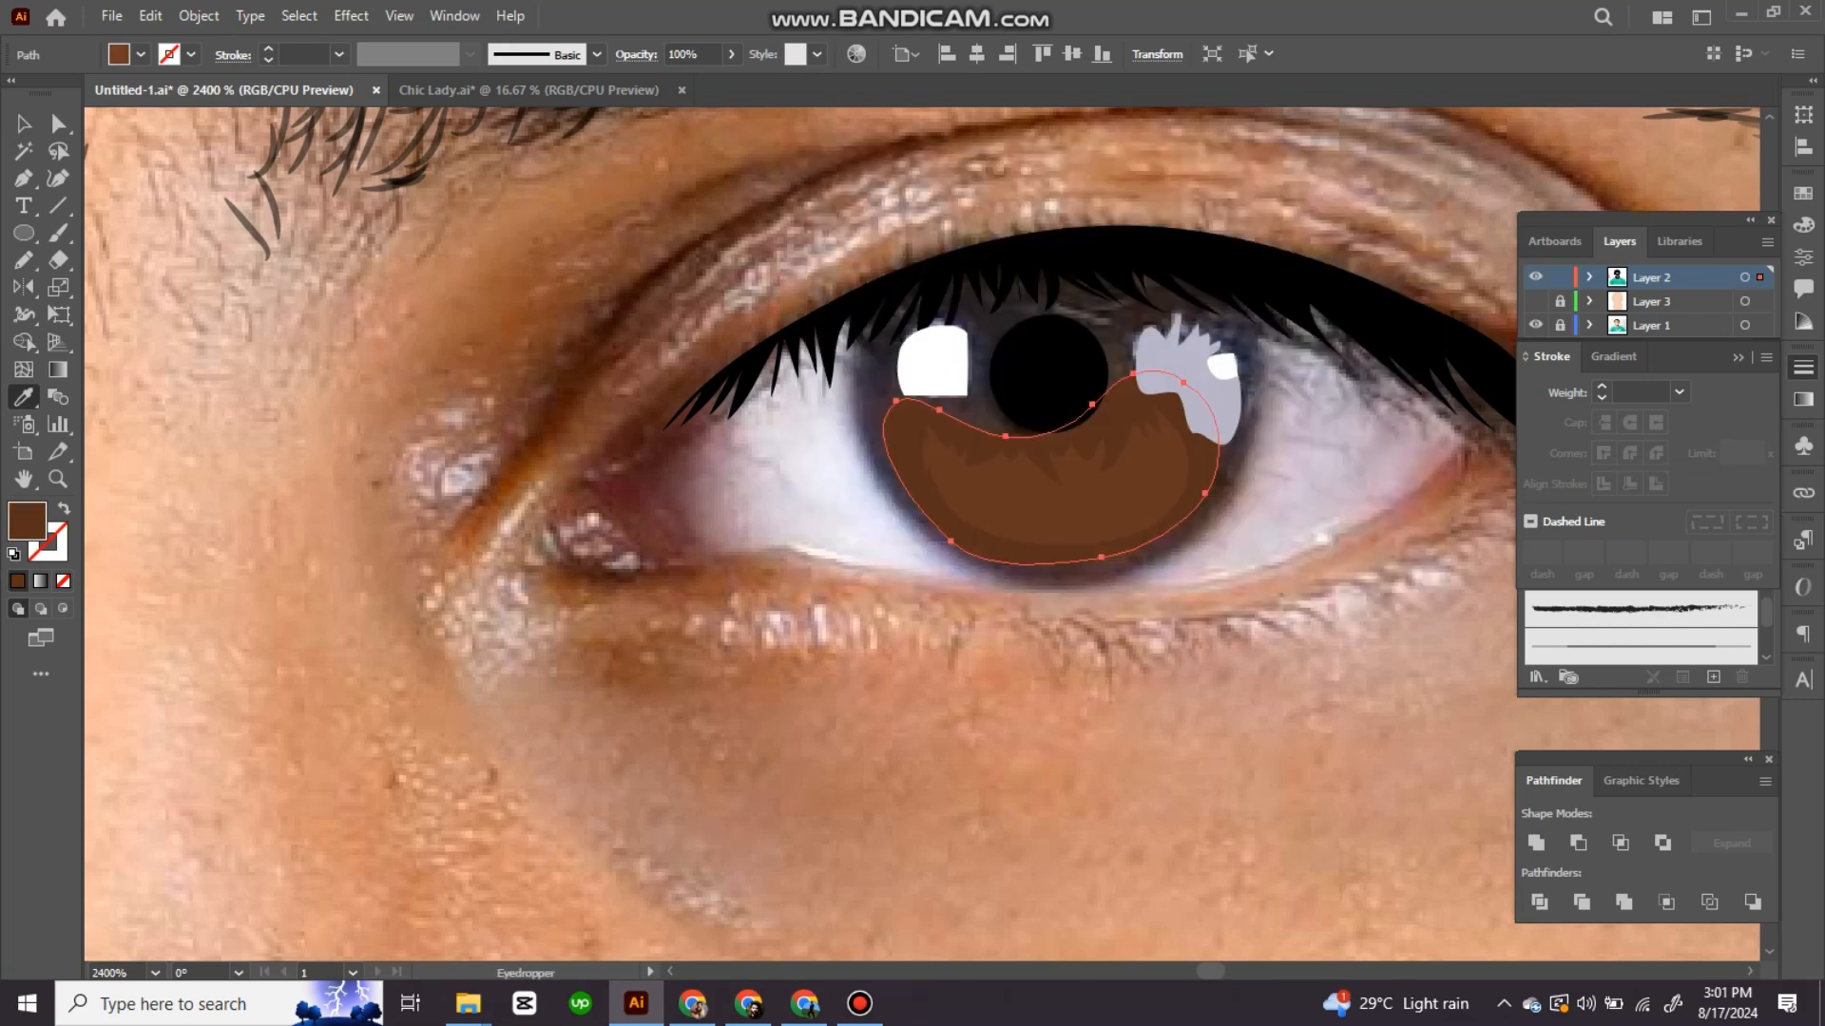
{"action": "key", "text": "a"}
{"action": "left_click", "coordinate": [1082, 559]}
Step: Draw an ellipse over the whole iris and adjust its edges to match the iris outline in the photo
{"action": "key", "text": "ctrl+shift+a"}
{"action": "key", "text": "l"}
{"action": "left_click_drag", "start_coordinate": [882, 282], "coordinate": [1213, 613]}
{"action": "key", "text": "v"}
{"action": "left_click_drag", "start_coordinate": [1213, 448], "coordinate": [1243, 448]}
{"action": "left_click_drag", "start_coordinate": [882, 448], "coordinate": [858, 448]}
{"action": "left_click_drag", "start_coordinate": [1036, 456], "coordinate": [1036, 424]}
{"action": "left_click_drag", "start_coordinate": [1051, 250], "coordinate": [1050, 239]}
{"action": "left_click_drag", "start_coordinate": [1243, 410], "coordinate": [1258, 410]}
Step: Fill the iris ellipse with a sampled near-black tone and send it behind the other eye shapes
{"action": "key", "text": "shift+x"}
{"action": "key", "text": "i"}
{"action": "left_click", "coordinate": [1046, 418]}
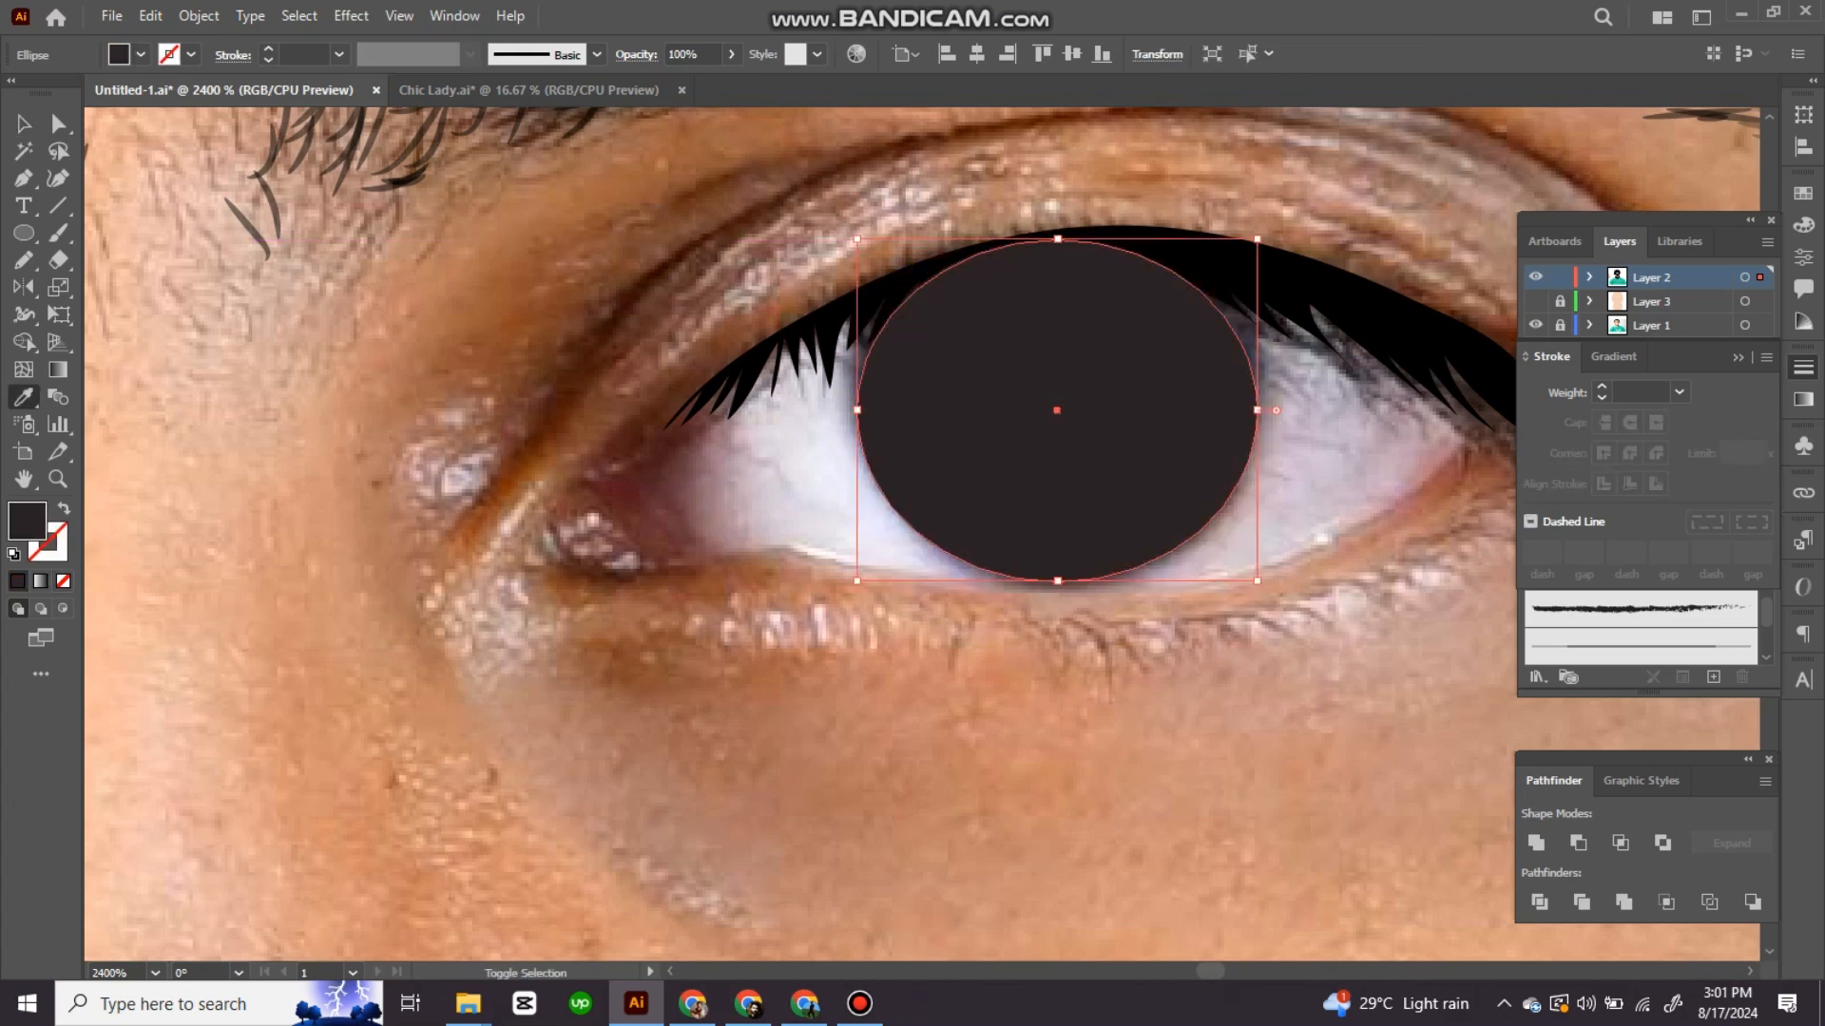
{"action": "key", "text": "ctrl+shift+bracketleft"}
{"action": "scroll", "coordinate": [1045, 437], "scroll_direction": "down", "scroll_amount": 7}
{"action": "key", "text": "ctrl+shift+a"}
Step: Copy the finished iris, pupil and reflections onto the other eye and send the copy behind the lashes
{"action": "scroll", "coordinate": [1037, 464], "scroll_direction": "up", "scroll_amount": 5}
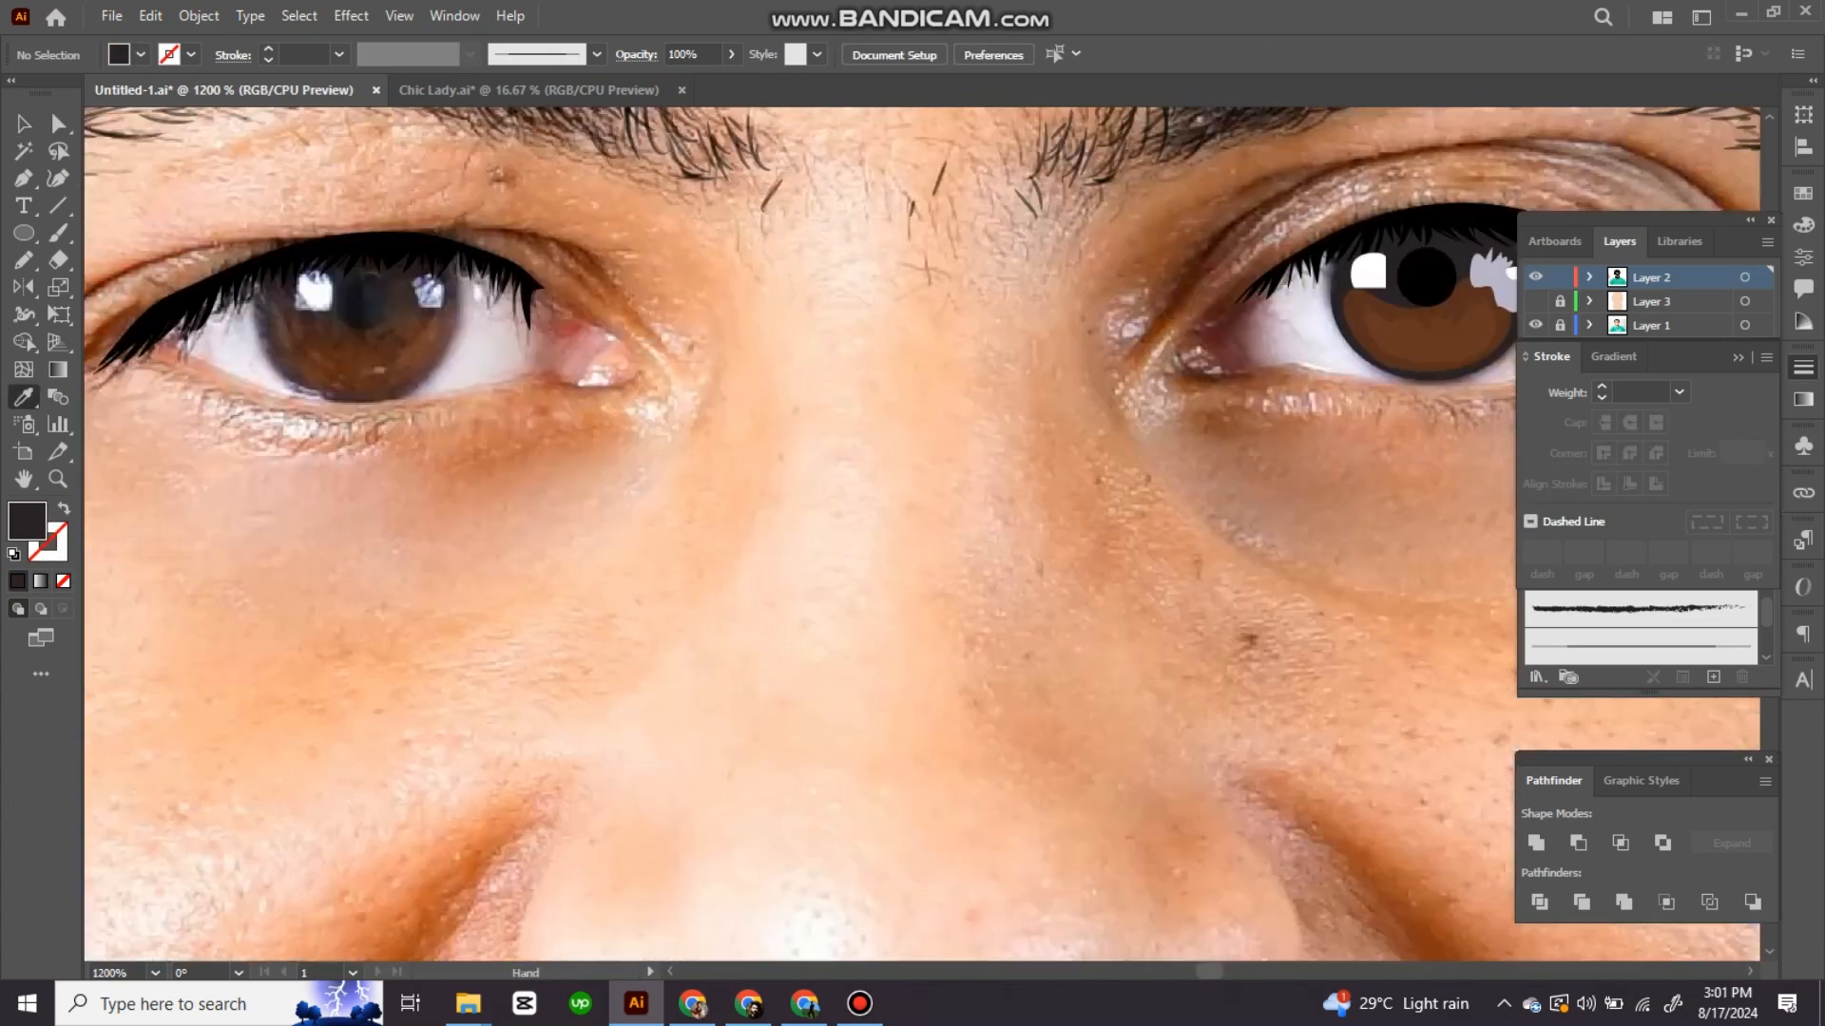
{"action": "left_click_drag", "start_coordinate": [1254, 361], "coordinate": [1026, 468]}
{"action": "key", "text": "v"}
{"action": "left_click_drag", "start_coordinate": [1297, 447], "coordinate": [1154, 390]}
{"action": "left_click_drag", "start_coordinate": [1155, 390], "coordinate": [1030, 356]}
{"action": "key", "text": "ctrl+shift+bracketleft"}
{"action": "key", "text": "ctrl+shift+a"}
{"action": "scroll", "coordinate": [962, 578], "scroll_direction": "down", "scroll_amount": 5}
{"action": "scroll", "coordinate": [814, 424], "scroll_direction": "up", "scroll_amount": 6}
Step: Trace the upper eyelid crease from the inner corner to its outer end and back along its lower edge
{"action": "key", "text": "p"}
{"action": "left_click", "coordinate": [1456, 368]}
{"action": "left_click_drag", "start_coordinate": [1336, 291], "coordinate": [1226, 280]}
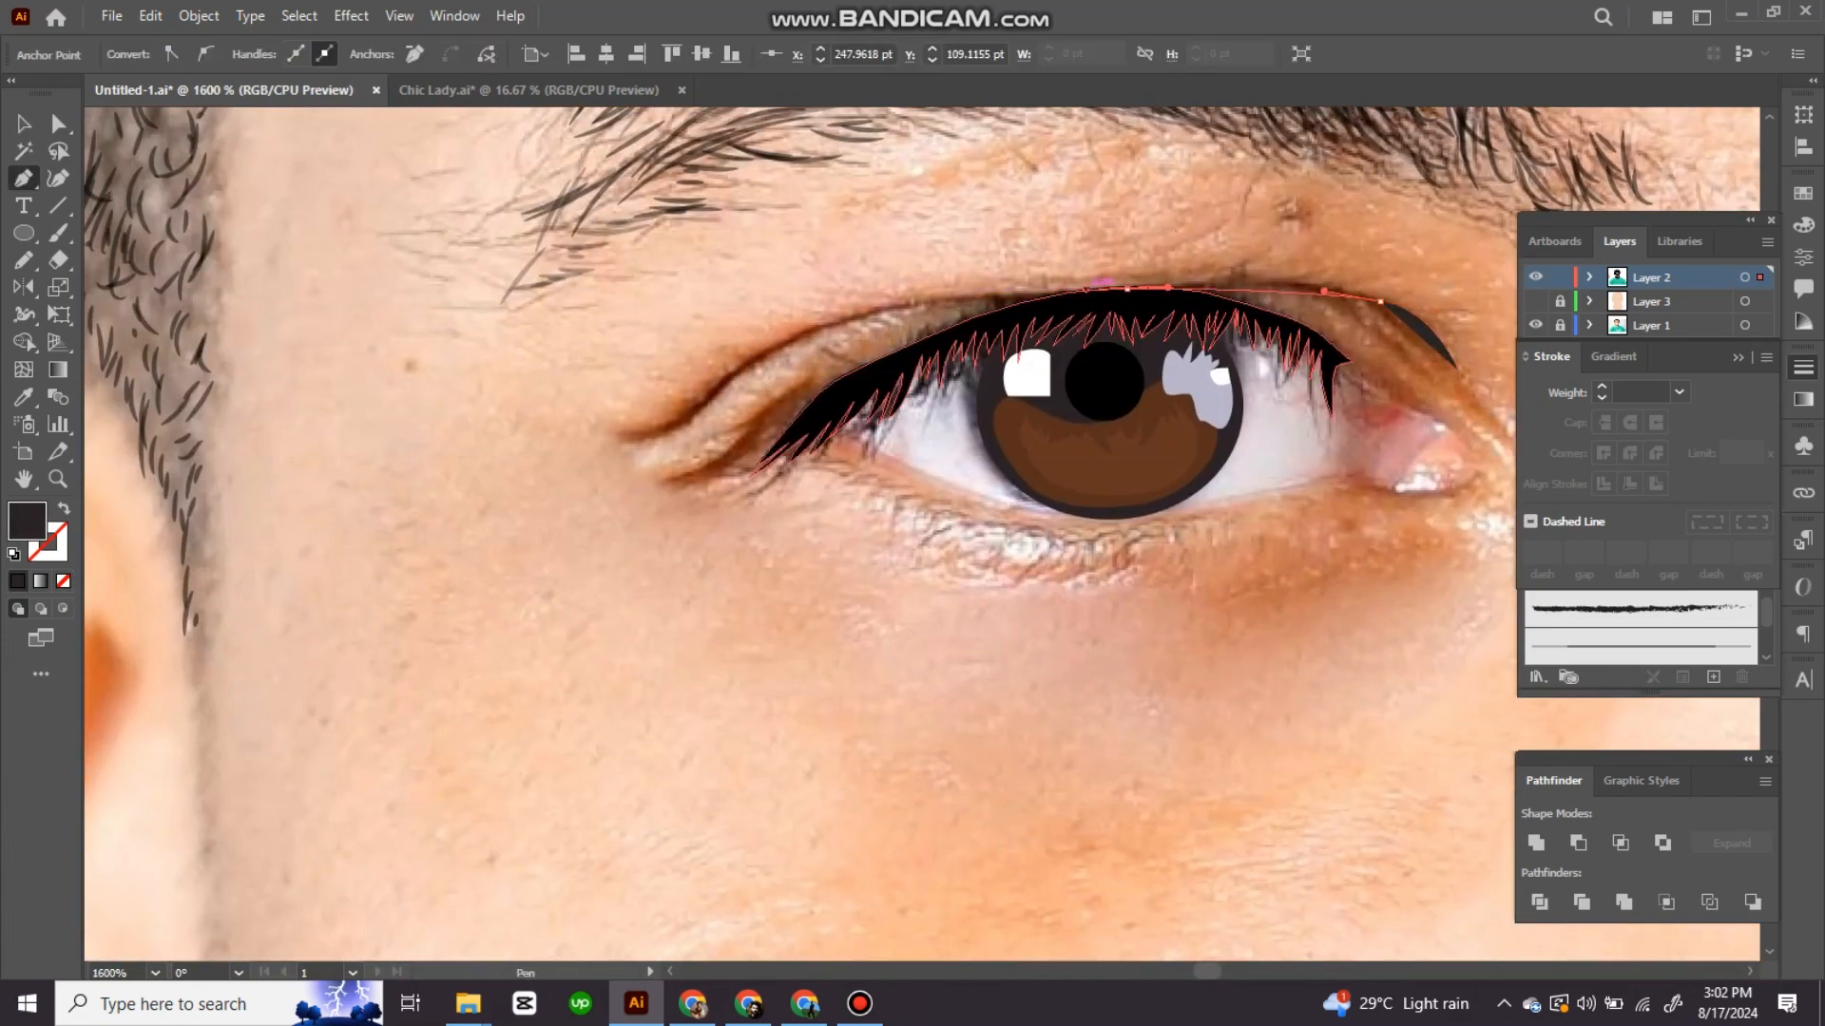
{"action": "left_click_drag", "start_coordinate": [855, 314], "coordinate": [770, 332]}
{"action": "left_click_drag", "start_coordinate": [630, 440], "coordinate": [591, 445]}
{"action": "left_click", "coordinate": [630, 440]}
{"action": "left_click_drag", "start_coordinate": [691, 421], "coordinate": [714, 403]}
{"action": "left_click_drag", "start_coordinate": [809, 341], "coordinate": [855, 329]}
Step: Close the tapered eyelid crease outline and fill it with the dark brown sampled from the photo
{"action": "left_click", "coordinate": [64, 509]}
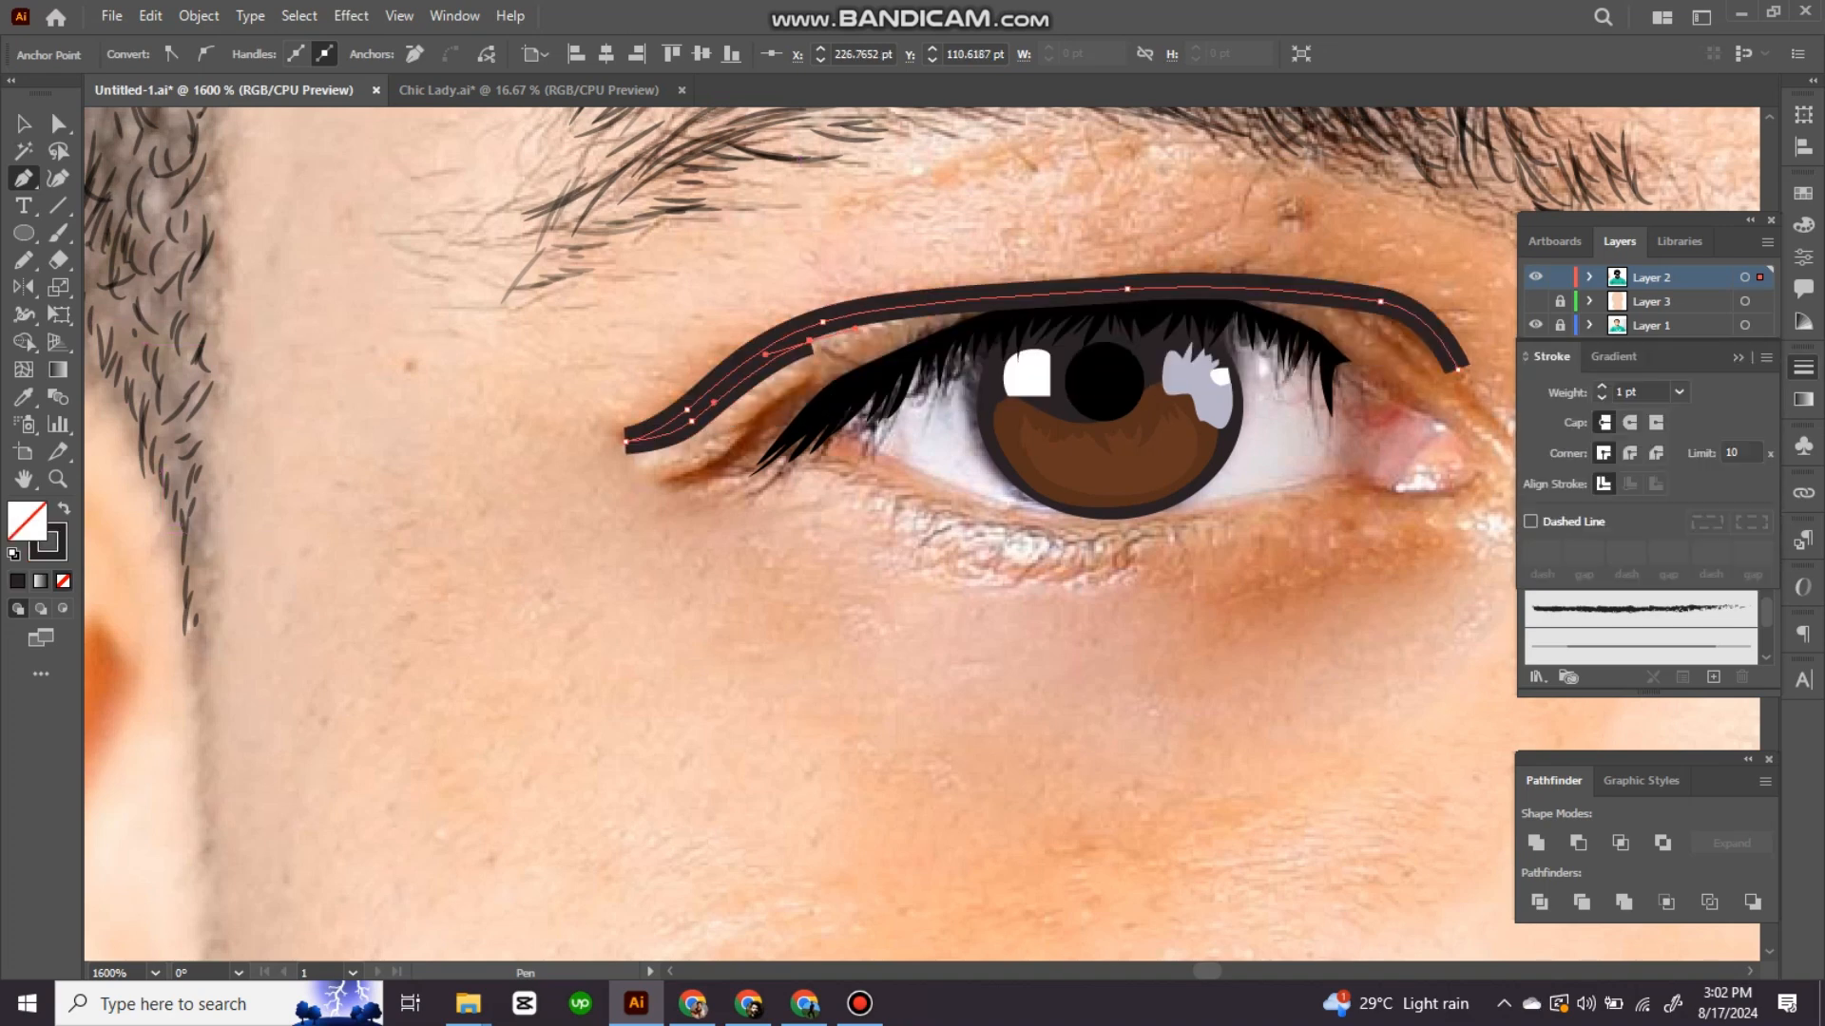
{"action": "left_click", "coordinate": [1679, 392]}
{"action": "left_click", "coordinate": [1646, 415]}
{"action": "left_click_drag", "start_coordinate": [1211, 296], "coordinate": [1374, 307]}
{"action": "left_click", "coordinate": [1457, 369]}
{"action": "key", "text": "i"}
{"action": "left_click", "coordinate": [1326, 327]}
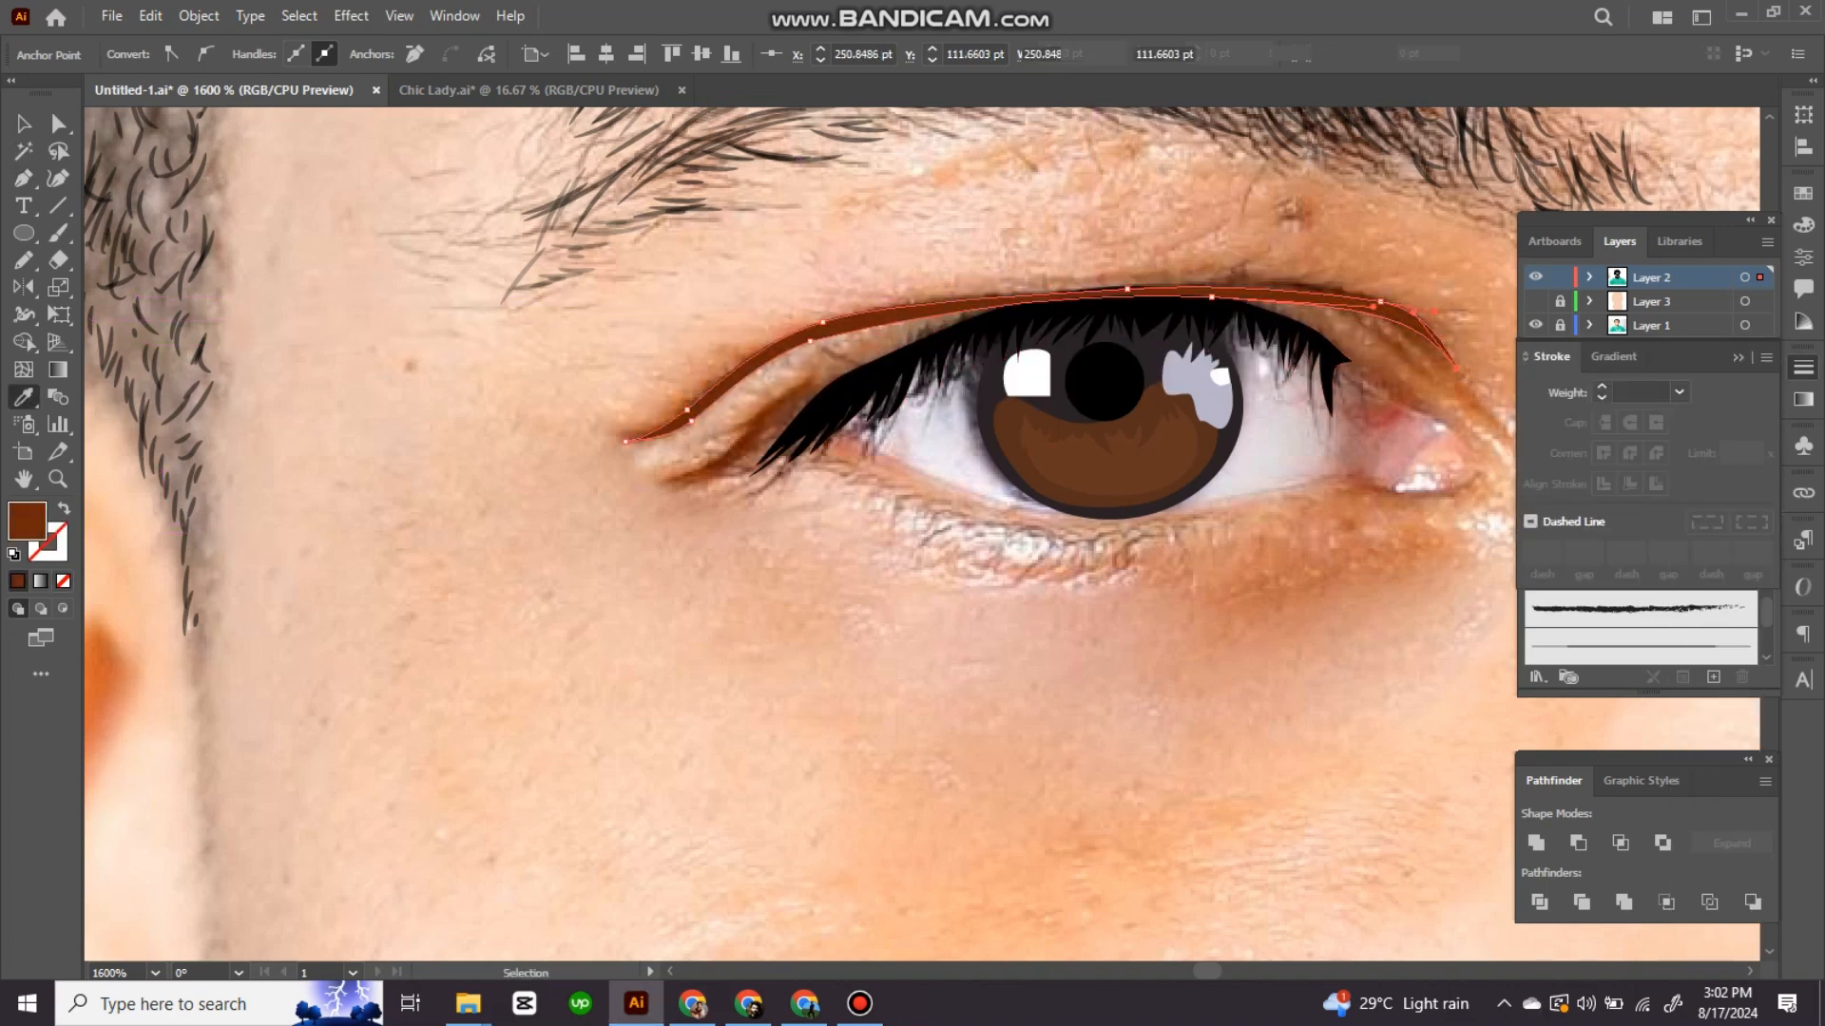
{"action": "key", "text": "ctrl+shift+a"}
Step: Draw the short fold at the eye's outer corner below the crease and fill it with the crease's brown
{"action": "mouse_move", "coordinate": [1112, 314]}
{"action": "left_mouse_down"}
{"action": "mouse_move", "coordinate": [1134, 305]}
{"action": "mouse_move", "coordinate": [1088, 291]}
{"action": "mouse_move", "coordinate": [1110, 190]}
{"action": "left_mouse_up"}
{"action": "key", "text": "a"}
{"action": "key", "text": "p"}
{"action": "left_click", "coordinate": [918, 251]}
{"action": "left_click_drag", "start_coordinate": [820, 292], "coordinate": [795, 314]}
{"action": "left_click", "coordinate": [715, 372]}
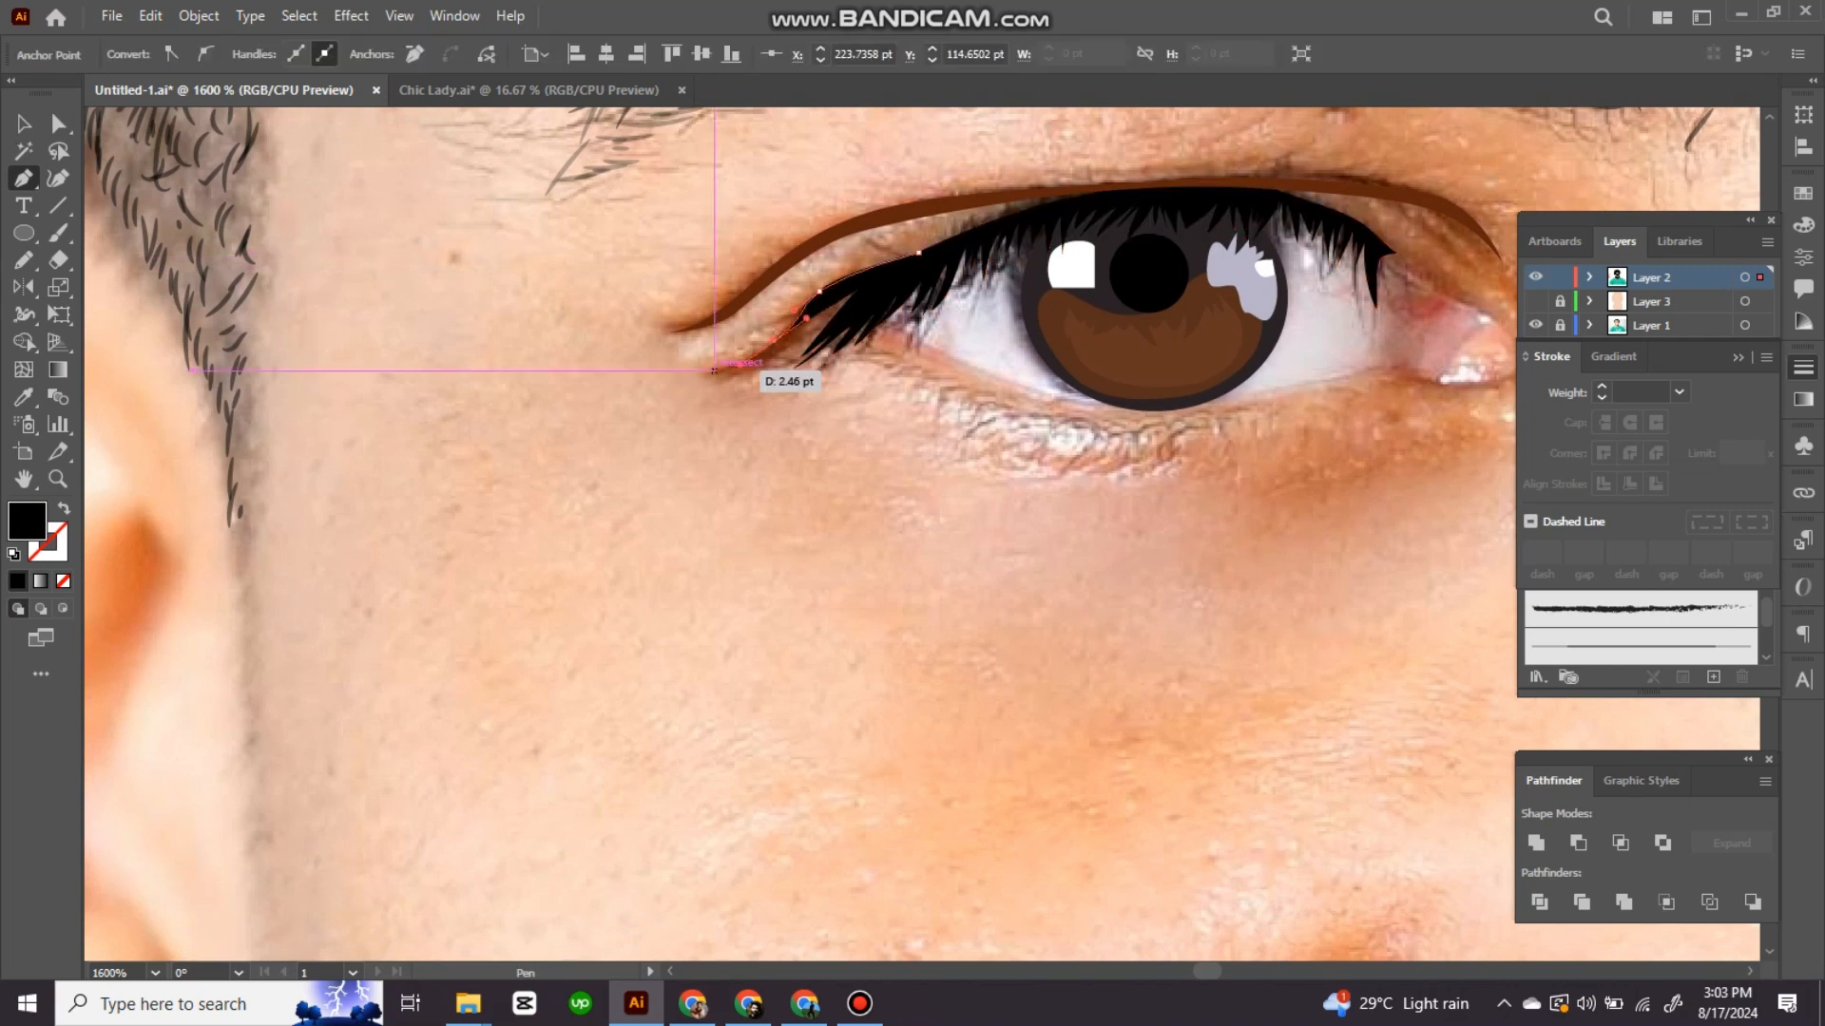
{"action": "left_click", "coordinate": [928, 264]}
{"action": "key", "text": "i"}
{"action": "left_click", "coordinate": [826, 235]}
{"action": "key", "text": "ctrl+shift+a"}
Step: Draw a thin closed shape along the lower lid rim from the outer lashes to the inner corner
{"action": "key", "text": "p"}
{"action": "mouse_move", "coordinate": [1122, 399]}
{"action": "left_mouse_down"}
{"action": "mouse_move", "coordinate": [971, 386]}
{"action": "mouse_move", "coordinate": [1102, 402]}
{"action": "left_mouse_up"}
{"action": "left_click", "coordinate": [734, 302]}
{"action": "left_click", "coordinate": [1246, 356]}
{"action": "left_click", "coordinate": [1262, 362]}
{"action": "left_click_drag", "start_coordinate": [944, 409], "coordinate": [832, 399]}
{"action": "left_click", "coordinate": [693, 309]}
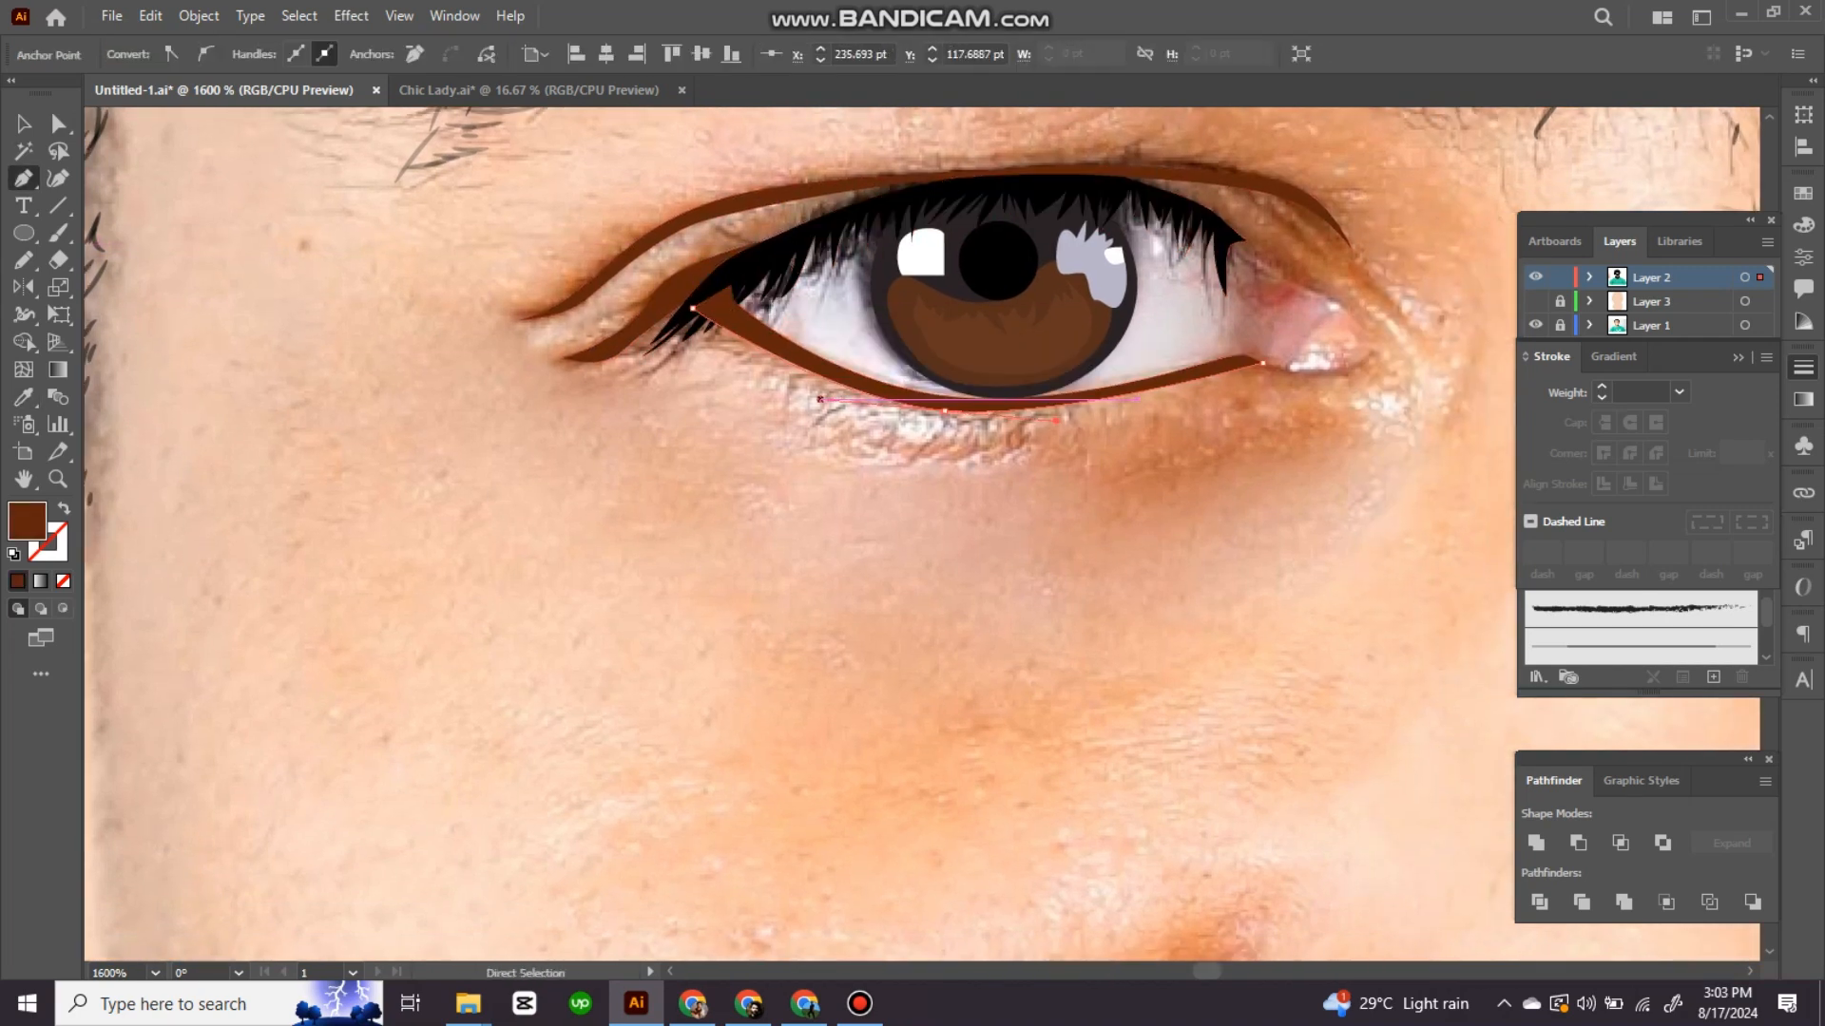
Step: Fill the lower lid rim with a sampled tan skin tone and send it to the back
{"action": "left_click", "coordinate": [63, 509]}
{"action": "left_click", "coordinate": [1765, 357]}
{"action": "left_click", "coordinate": [1601, 398]}
{"action": "key", "text": "i"}
{"action": "left_click", "coordinate": [1317, 328]}
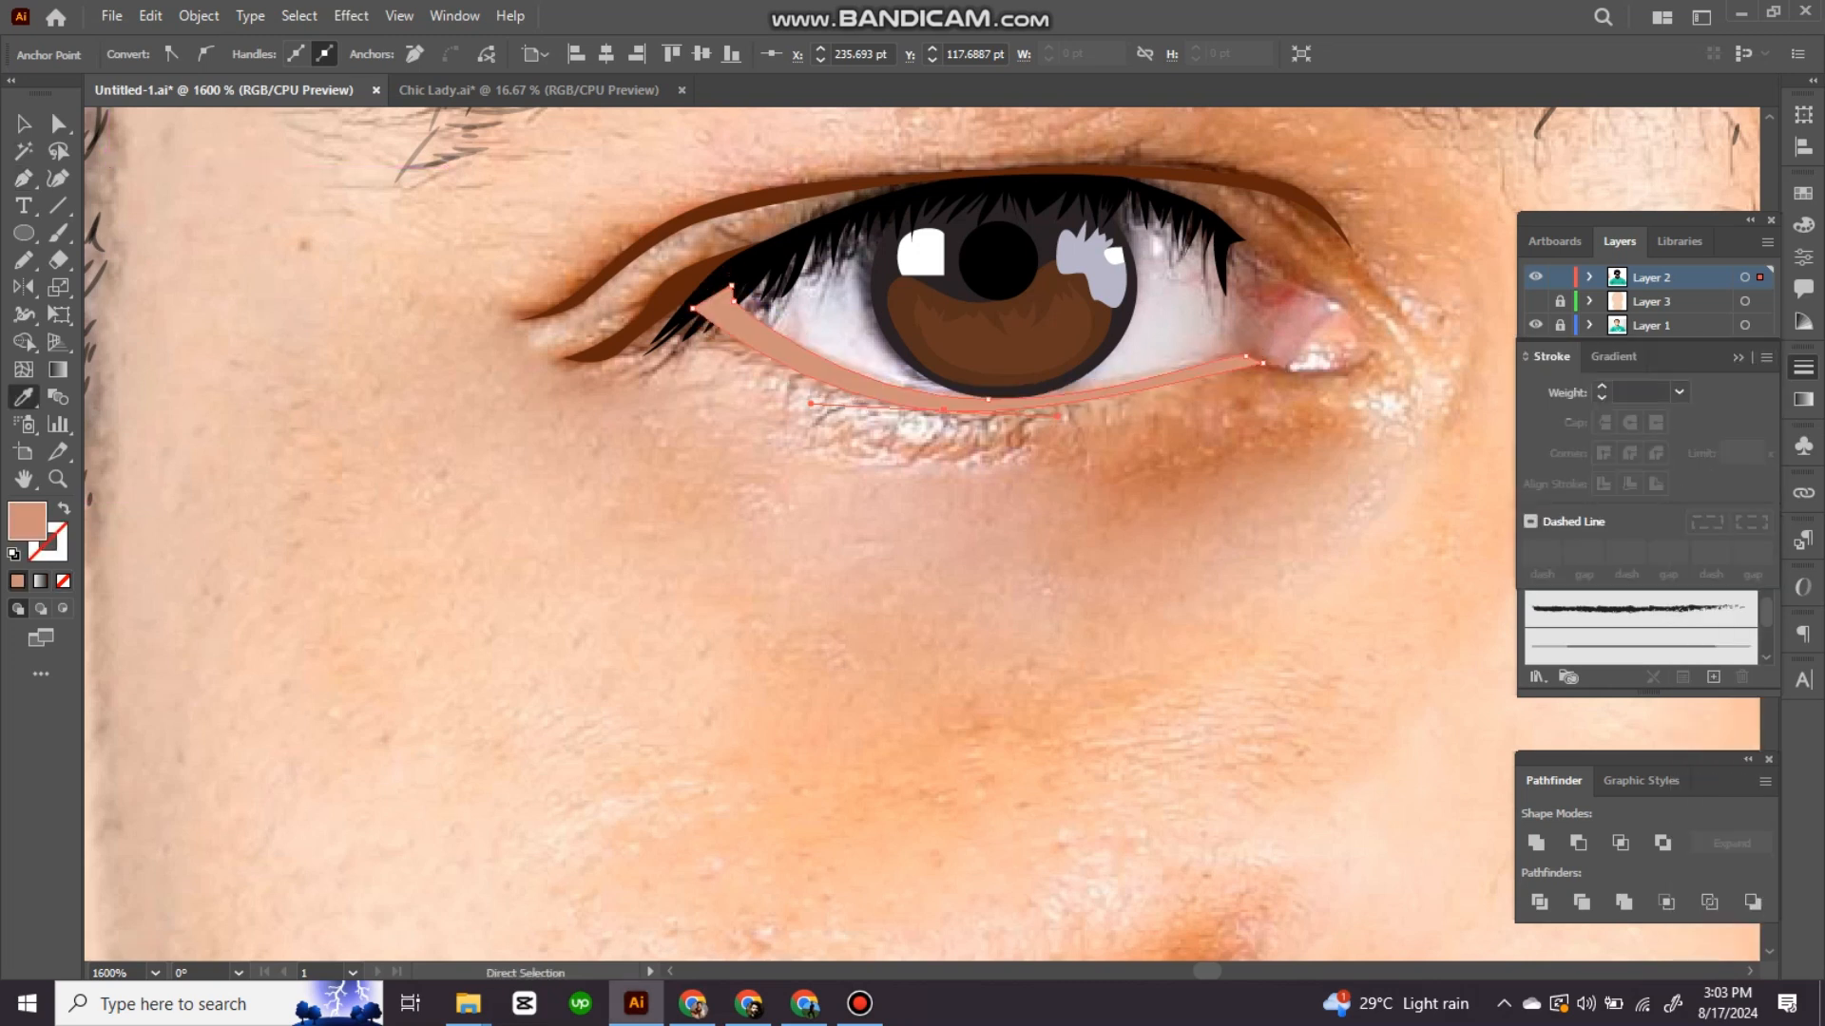
{"action": "key", "text": "ctrl+shift+bracketleft"}
{"action": "key", "text": "ctrl+shift+a"}
Step: Draw a shadow shape along the iris's outer side, fill it with a sampled grey and send it to the back
{"action": "key", "text": "p"}
{"action": "left_click", "coordinate": [863, 221]}
{"action": "left_click_drag", "start_coordinate": [950, 387], "coordinate": [1064, 403]}
{"action": "left_click", "coordinate": [1033, 208]}
{"action": "left_click_drag", "start_coordinate": [863, 220], "coordinate": [845, 251]}
{"action": "key", "text": "i"}
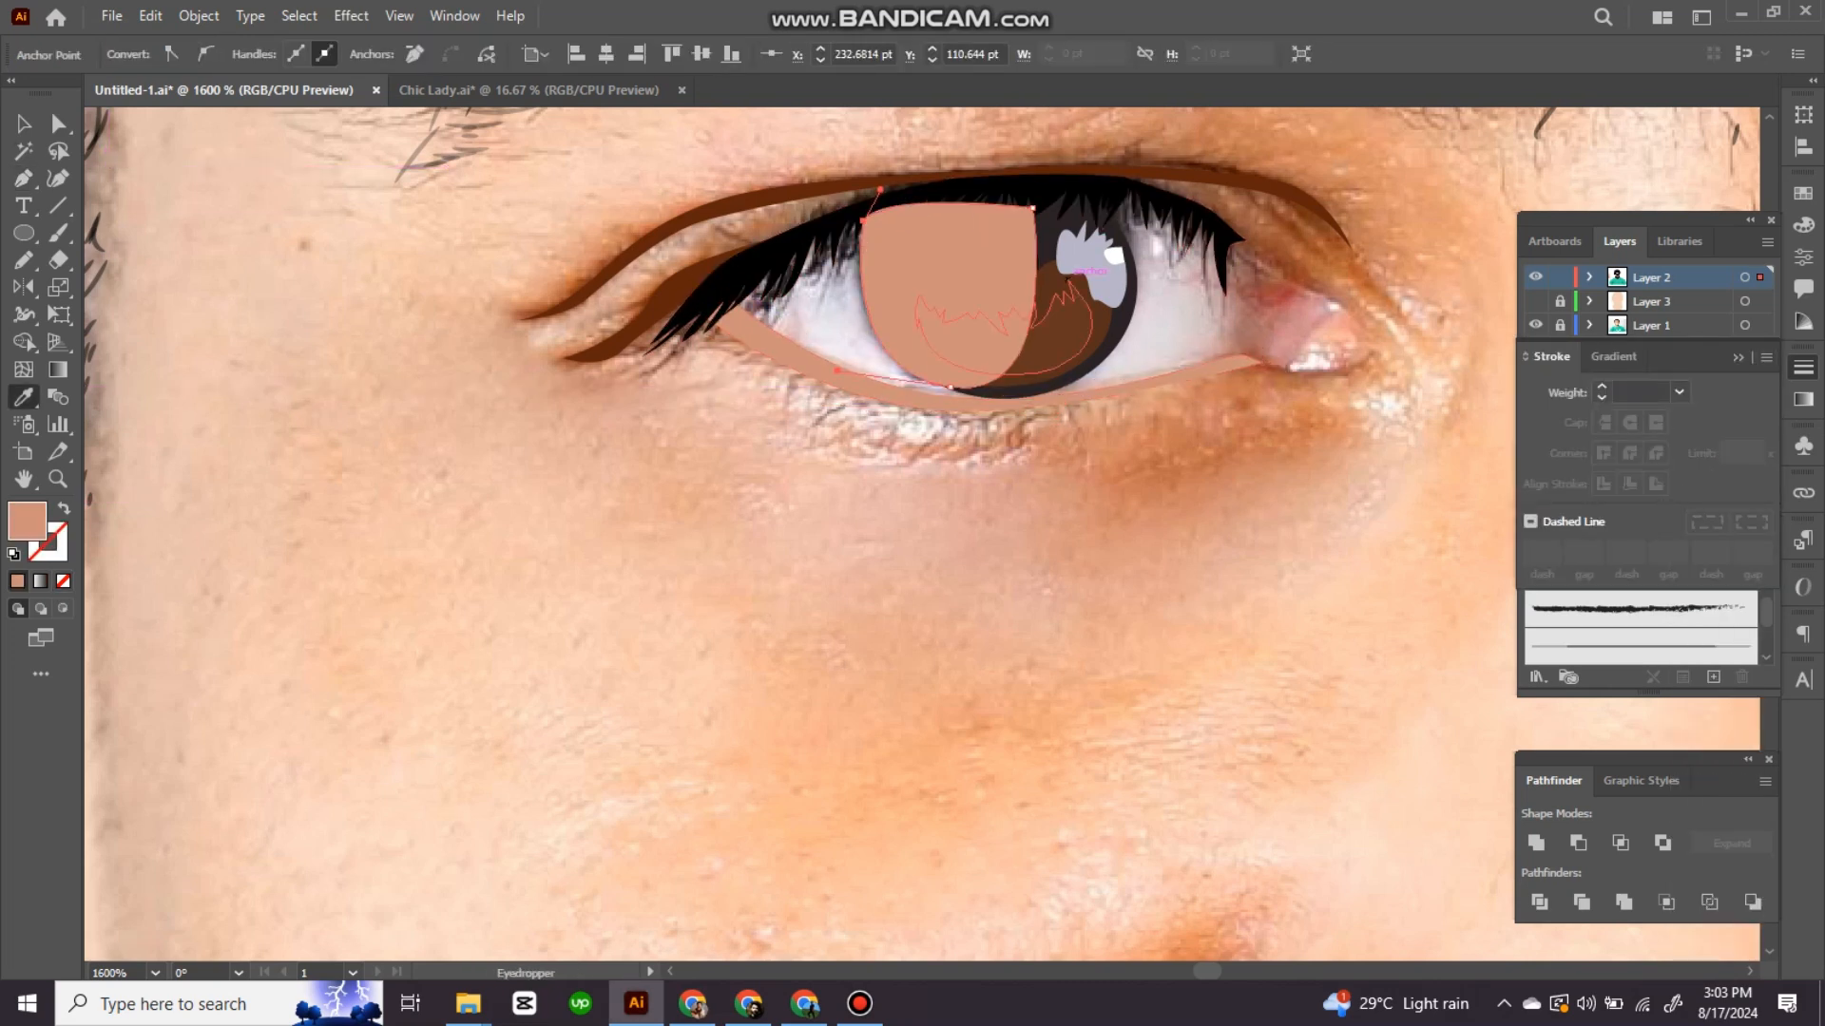
{"action": "left_click", "coordinate": [1143, 252]}
{"action": "key", "text": "ctrl+shift+bracketleft"}
{"action": "key", "text": "ctrl+shift+a"}
Step: Add a reddish-brown patch at the upper inner eye corner in a sampled colour and send it to the back
{"action": "left_click_drag", "start_coordinate": [988, 285], "coordinate": [950, 294]}
{"action": "key", "text": "n"}
{"action": "key", "text": "i"}
{"action": "left_click", "coordinate": [1236, 273]}
{"action": "mouse_move", "coordinate": [1264, 298]}
{"action": "left_mouse_down"}
{"action": "mouse_move", "coordinate": [1241, 308]}
{"action": "mouse_move", "coordinate": [1279, 305]}
{"action": "mouse_move", "coordinate": [1257, 364]}
{"action": "mouse_move", "coordinate": [1299, 314]}
{"action": "left_mouse_up"}
{"action": "key", "text": "ctrl+shift+bracketleft"}
{"action": "key", "text": "ctrl+shift+a"}
Step: Add a pink tissue shape at the inner eye corner in a sampled colour and send it to the back
{"action": "key", "text": "n"}
{"action": "key", "text": "i"}
{"action": "key", "text": "i"}
{"action": "left_click", "coordinate": [1271, 334]}
{"action": "key", "text": "ctrl+shift+bracketleft"}
{"action": "key", "text": "ctrl+shift+a"}
Step: Draw the whitish highlight at the bottom of the inner eye corner and a pink patch above it in sampled colours
{"action": "key", "text": "n"}
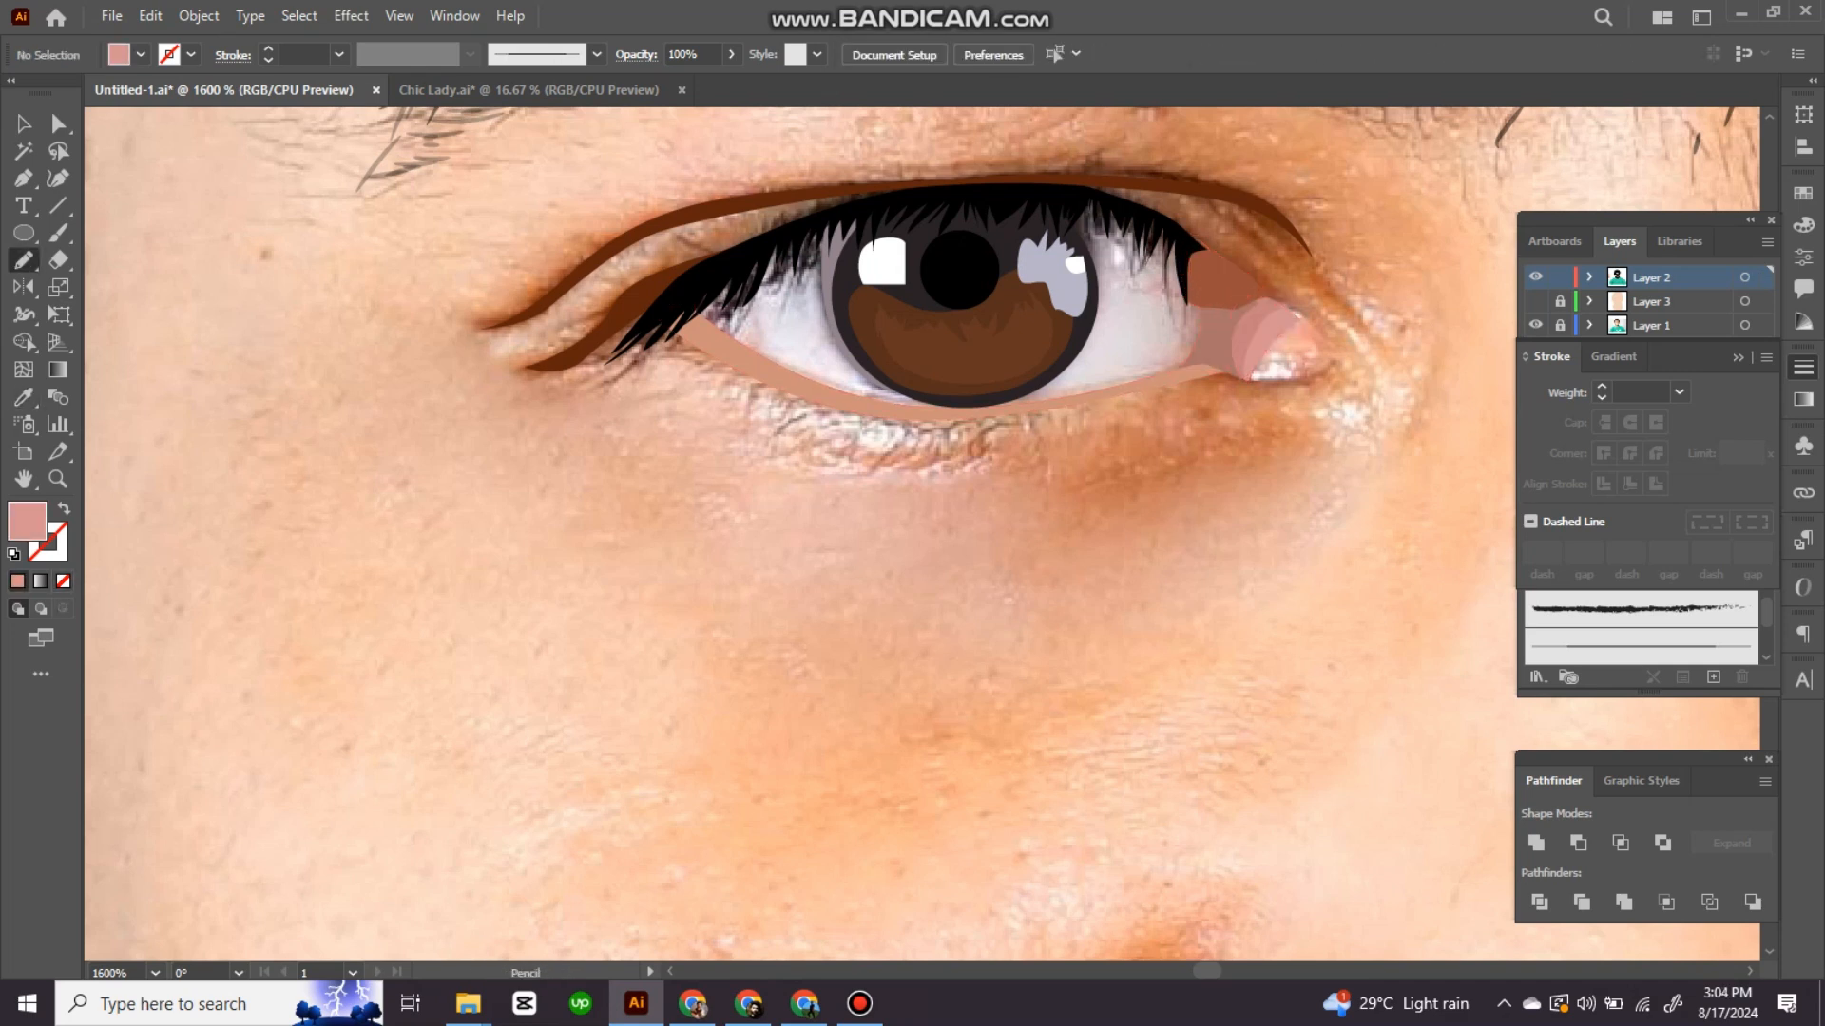
{"action": "key", "text": "i"}
{"action": "left_click", "coordinate": [1278, 372]}
{"action": "key", "text": "ctrl+shift+a"}
{"action": "key", "text": "n"}
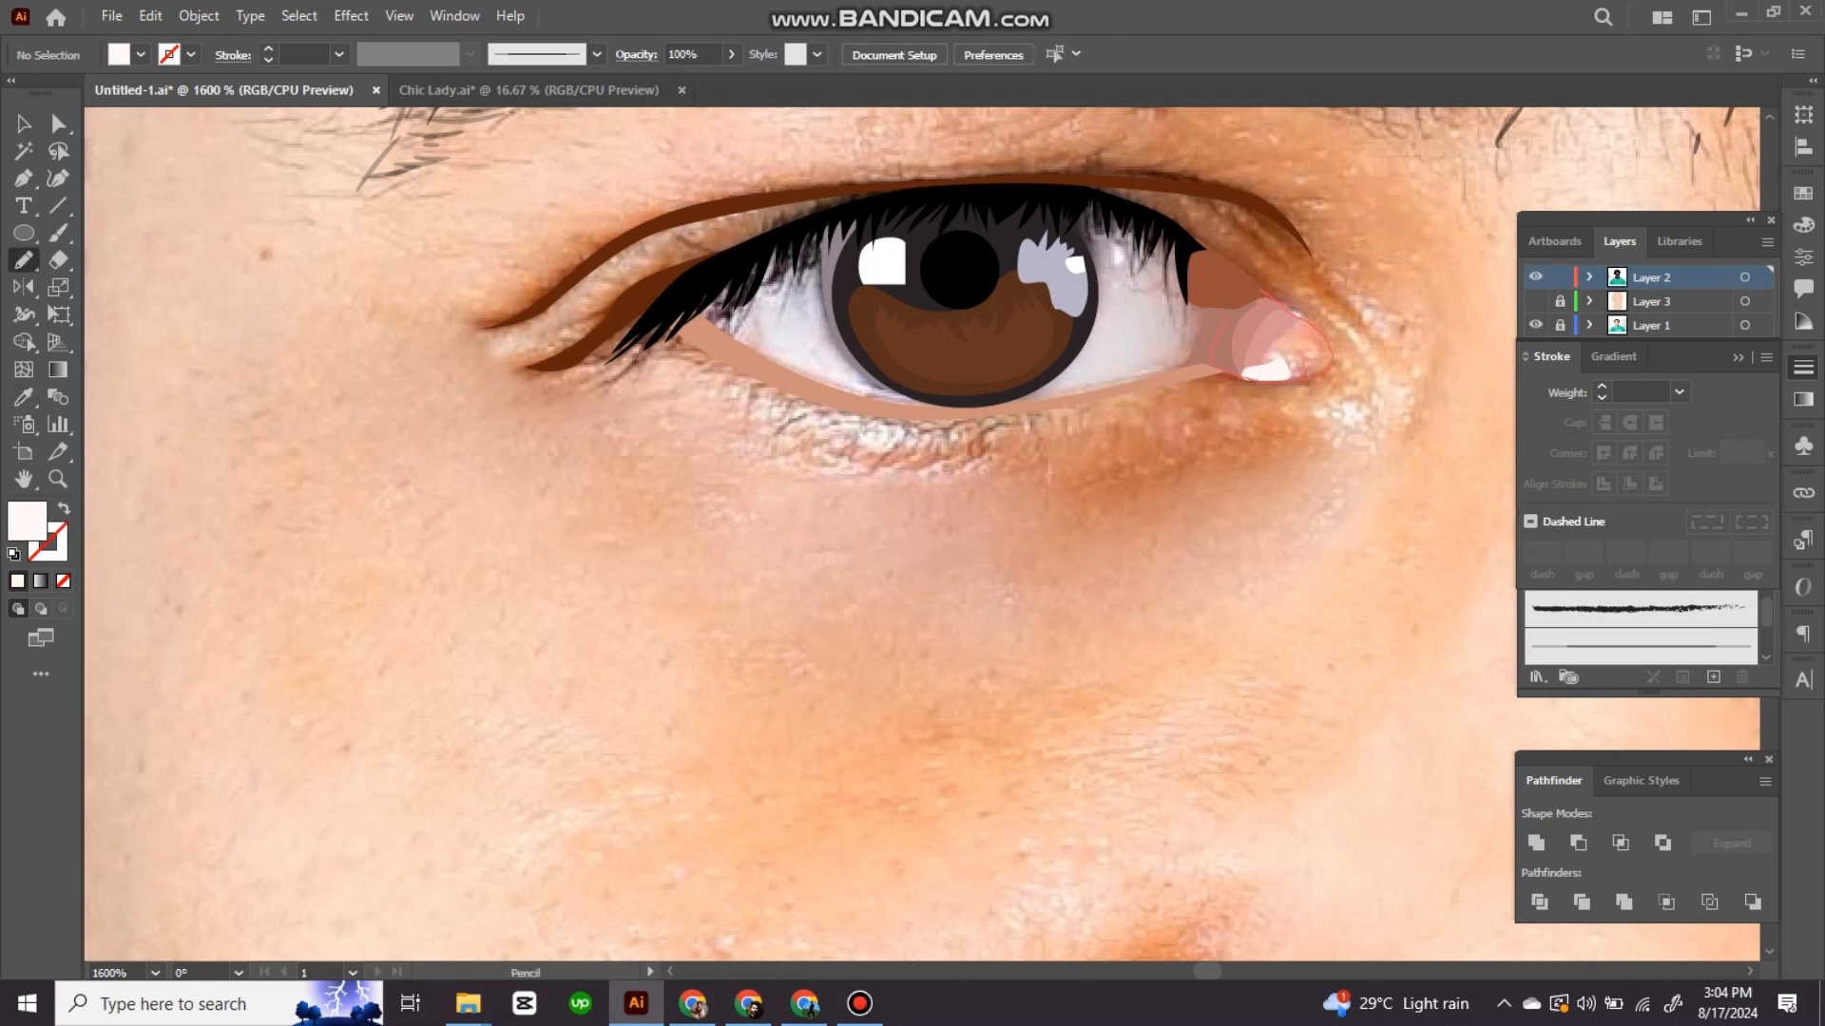
{"action": "key", "text": "i"}
{"action": "left_click", "coordinate": [1304, 340]}
{"action": "key", "text": "ctrl+shift+a"}
Step: Draw the tip of the inner eye corner, fill it with sampled peach and lighten that fill slightly
{"action": "key", "text": "n"}
{"action": "left_click_drag", "start_coordinate": [1319, 346], "coordinate": [1273, 357]}
{"action": "key", "text": "i"}
{"action": "left_click", "coordinate": [1302, 358]}
{"action": "double_click", "coordinate": [27, 521]}
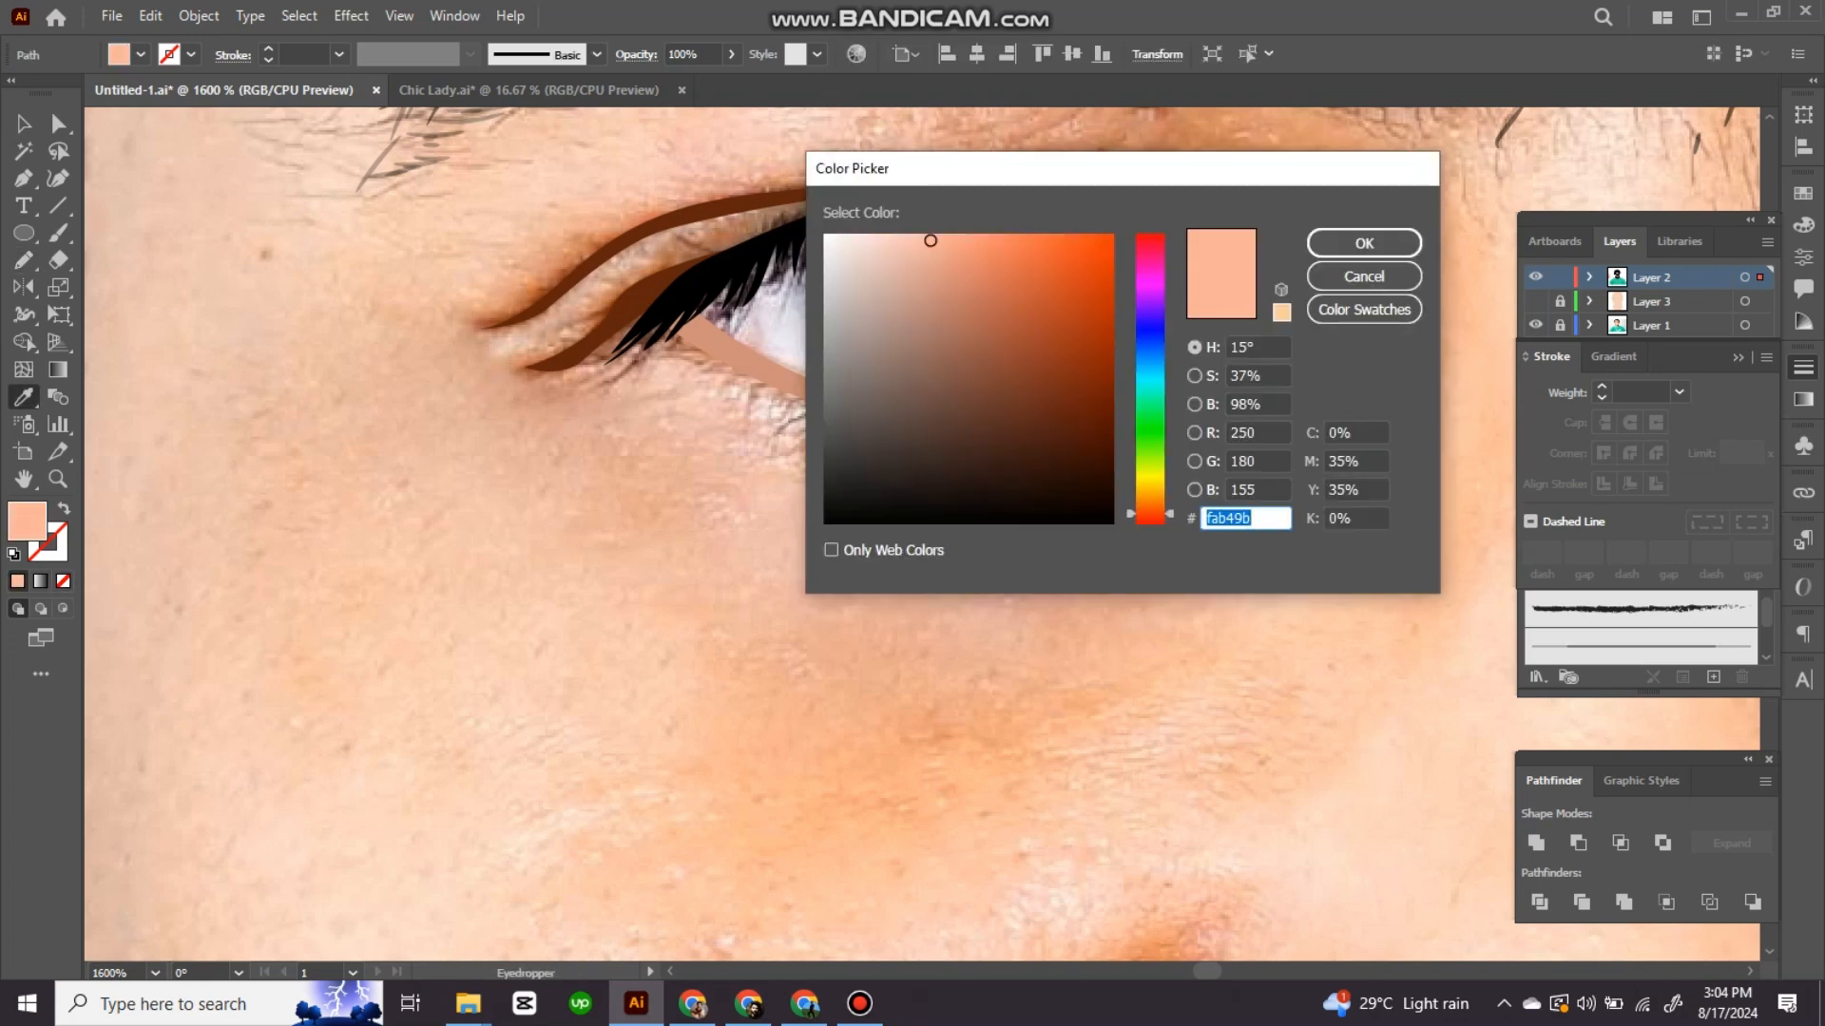
{"action": "left_click", "coordinate": [914, 235]}
{"action": "left_click", "coordinate": [1364, 243]}
{"action": "key", "text": "ctrl+shift+a"}
Step: Draw a curved shadow on the eye white next to the inner corner and fill it with a sampled greyish tone
{"action": "key", "text": "n"}
{"action": "left_click_drag", "start_coordinate": [1074, 285], "coordinate": [1145, 299]}
{"action": "key", "text": "i"}
{"action": "left_click", "coordinate": [1188, 342]}
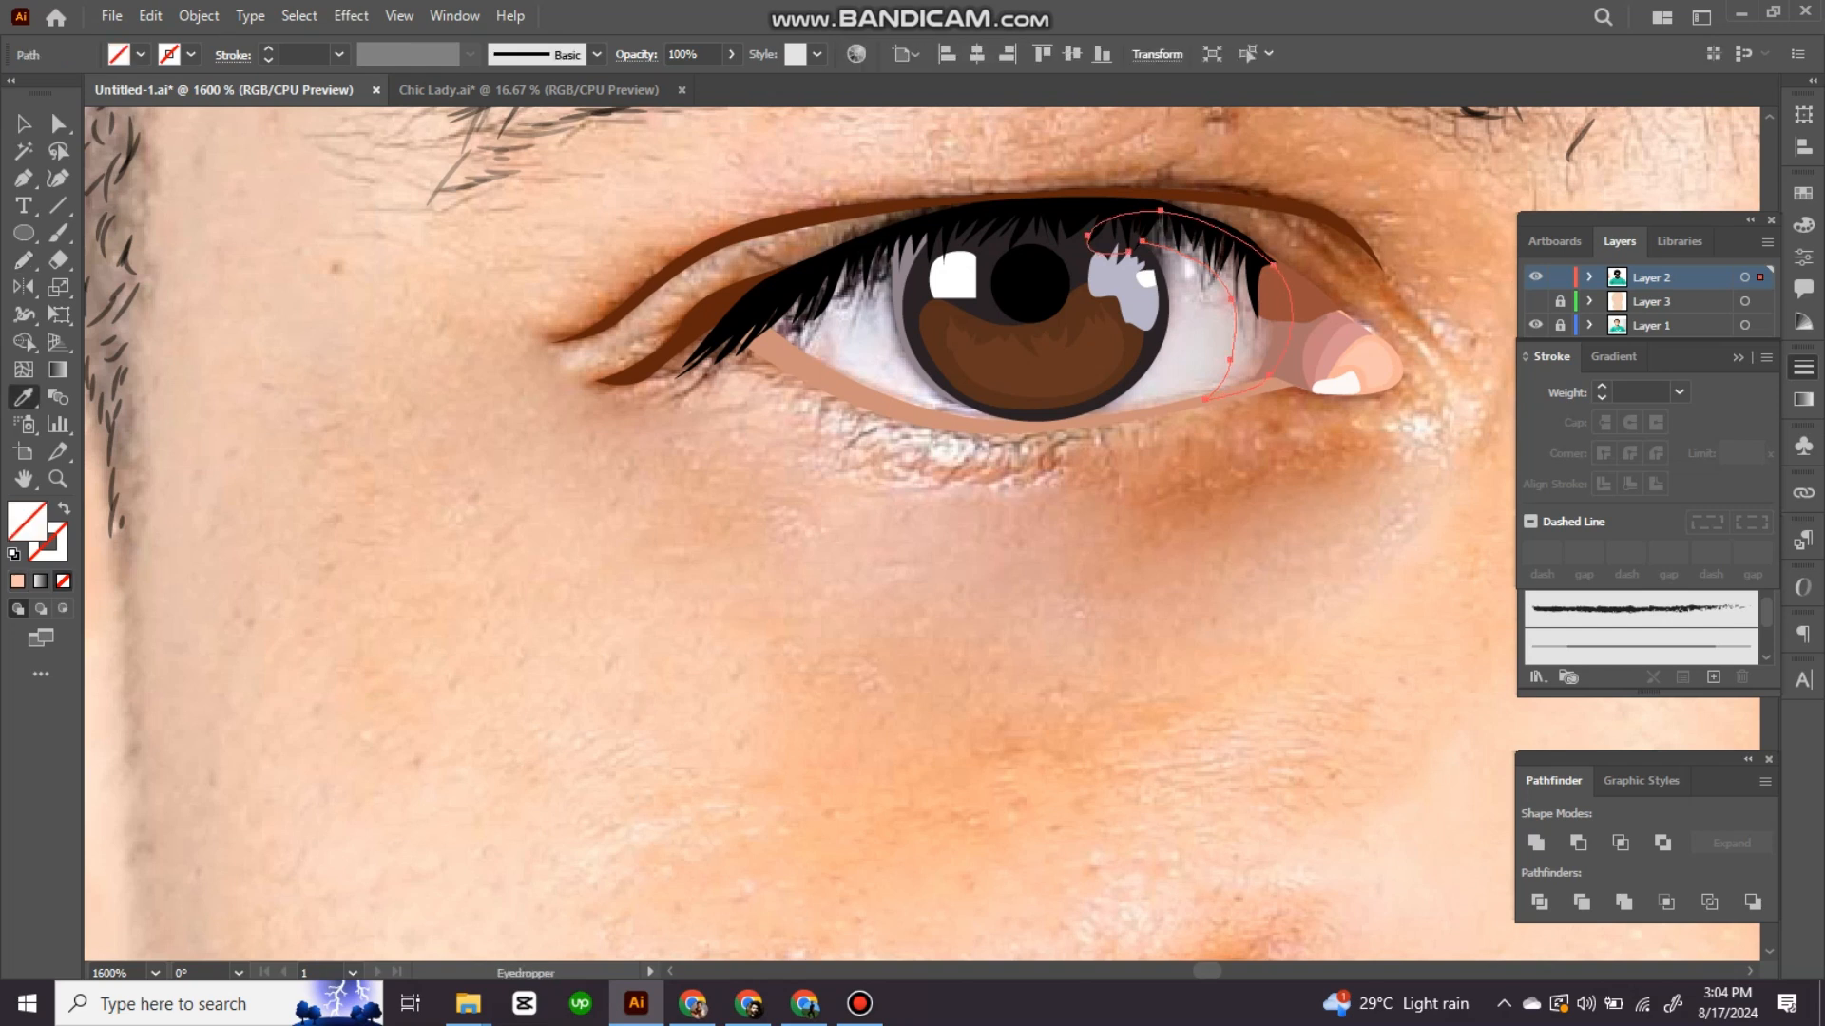
{"action": "key", "text": "ctrl+shift+a"}
Step: Pencil a wide shading shape across the eye white on both sides of the iris and fill it with sampled grey
{"action": "key", "text": "n"}
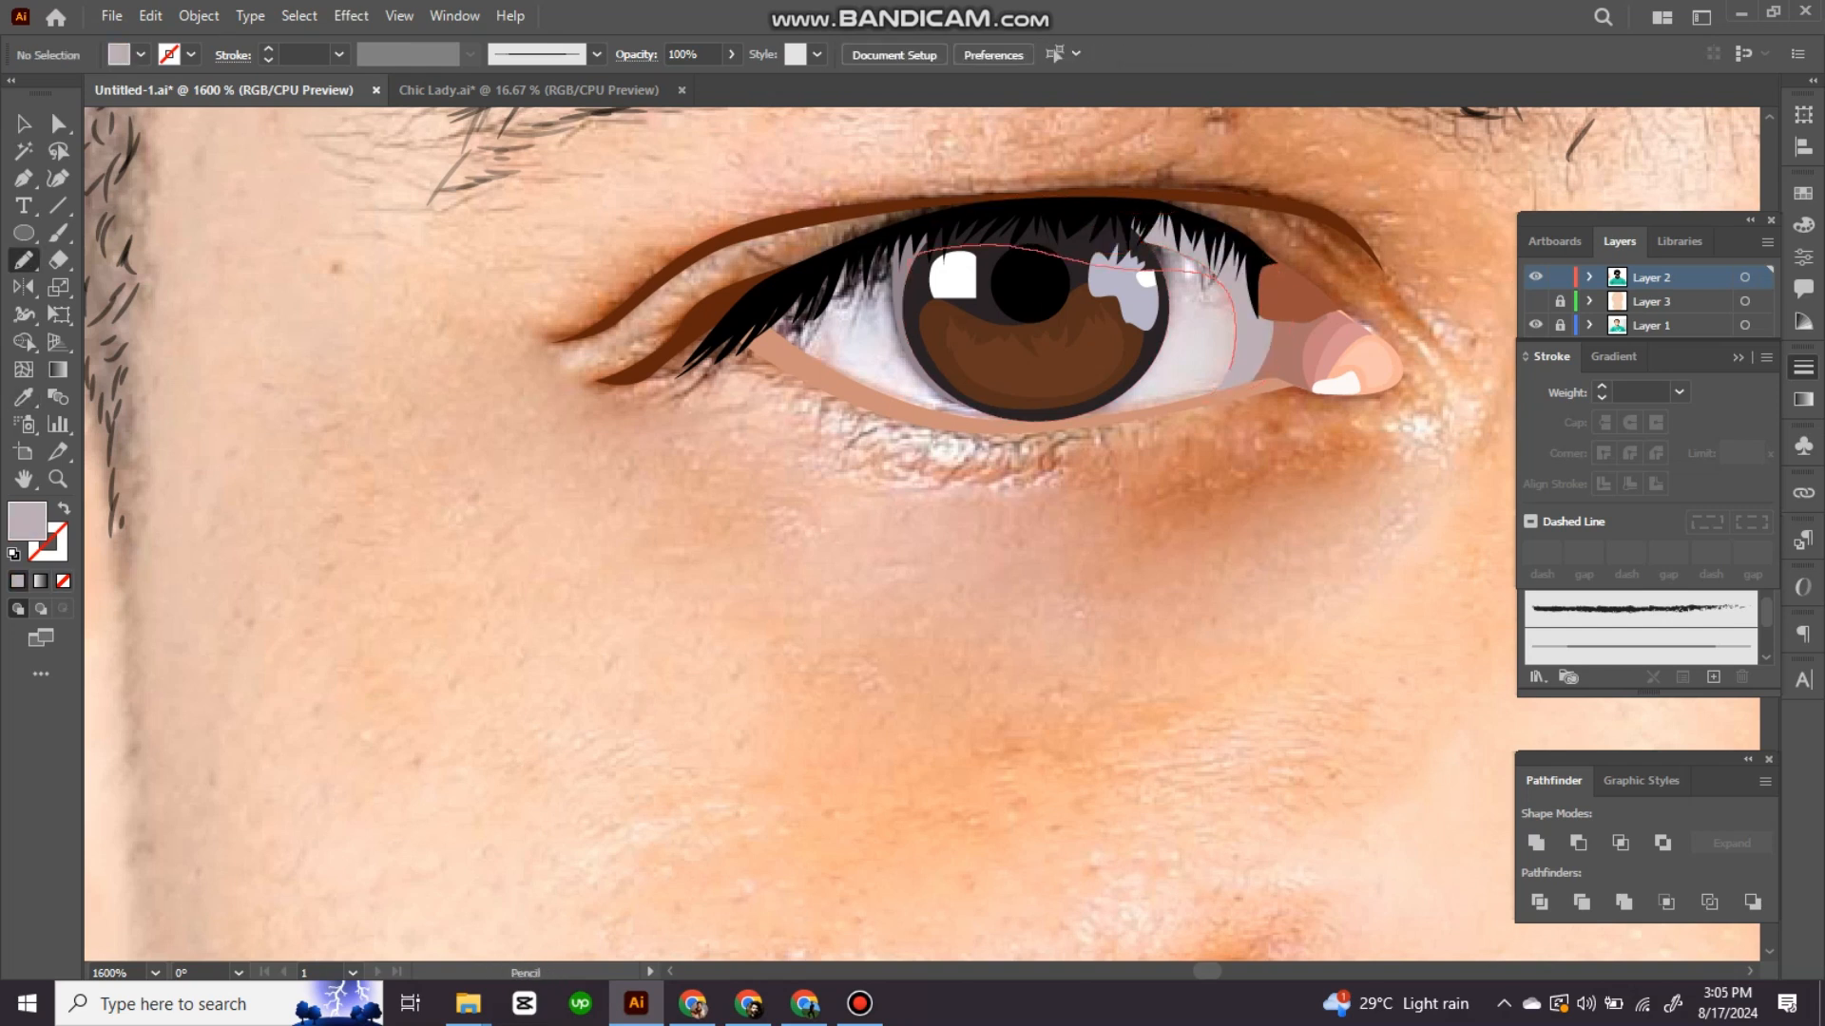
{"action": "key", "text": "i"}
{"action": "key", "text": "ctrl+shift+a"}
{"action": "key", "text": "n"}
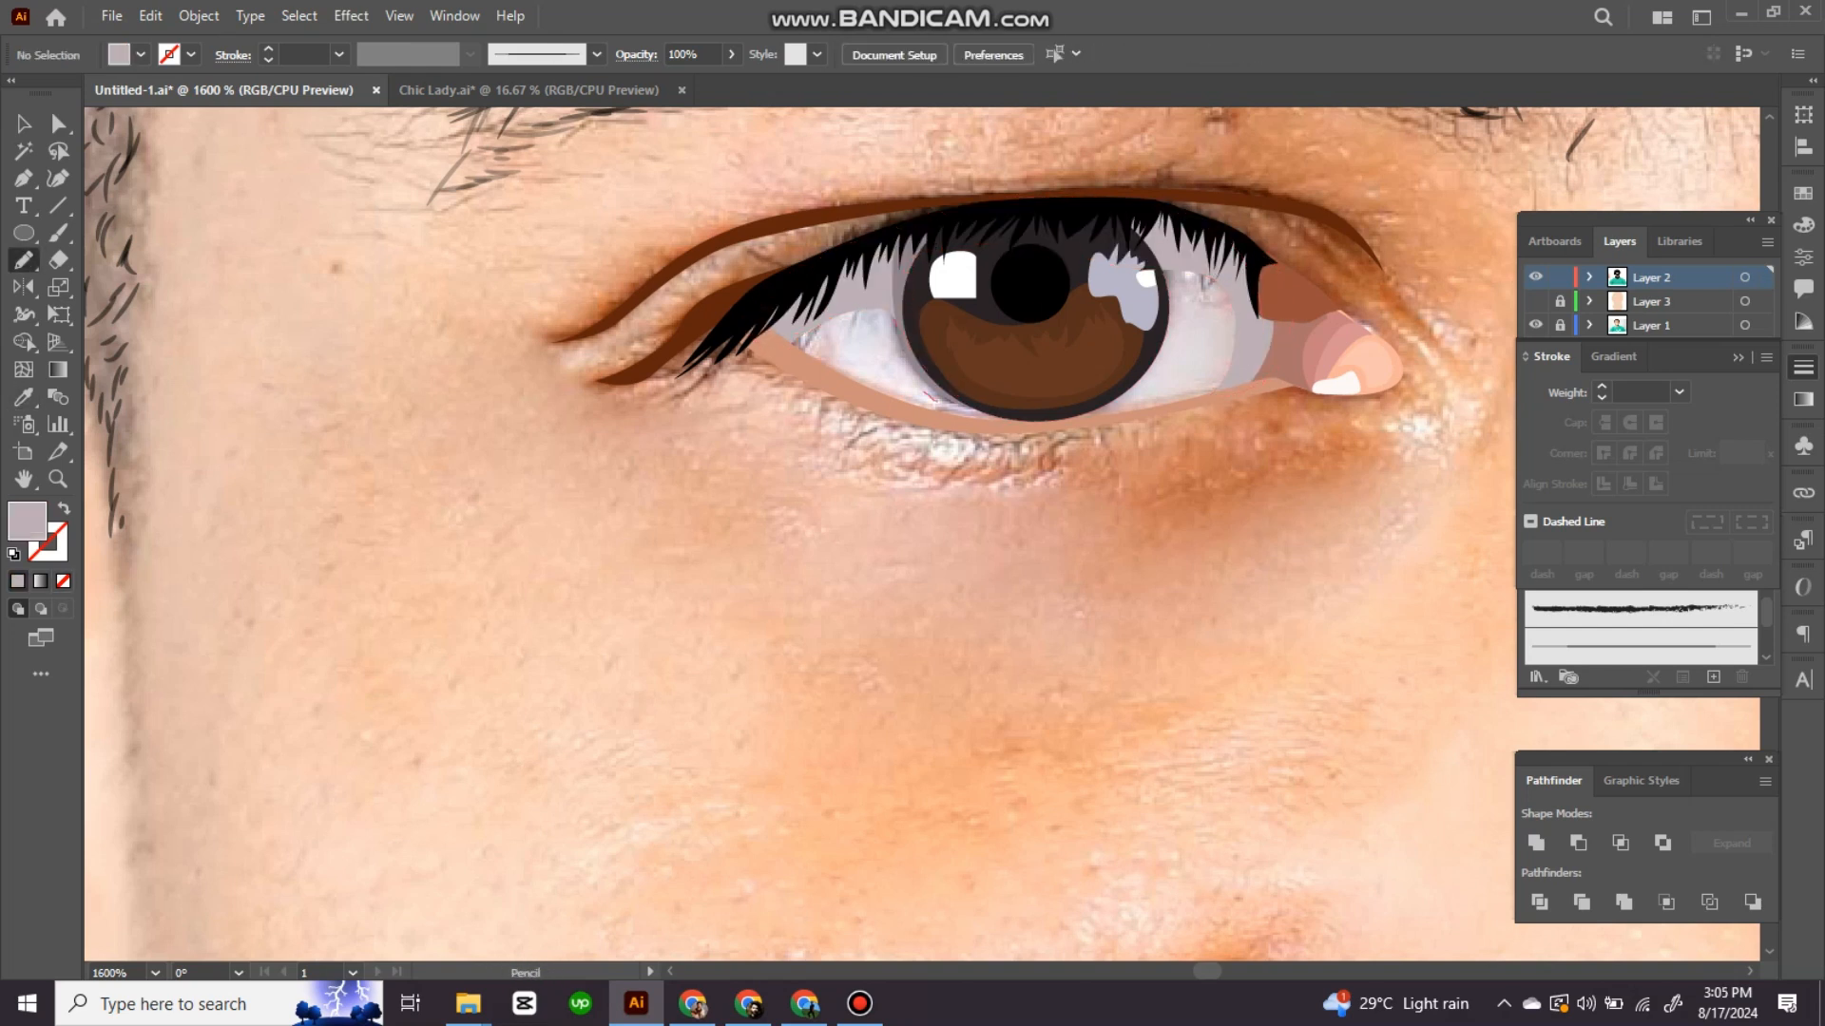
{"action": "key", "text": "i"}
{"action": "key", "text": "ctrl+shift+a"}
Step: Draw a lighter shading layer on the eye white between the iris and the inner corner
{"action": "key", "text": "n"}
{"action": "mouse_move", "coordinate": [1126, 318]}
{"action": "left_mouse_down"}
{"action": "mouse_move", "coordinate": [1217, 342]}
{"action": "mouse_move", "coordinate": [1074, 418]}
{"action": "left_mouse_up"}
{"action": "key", "text": "ctrl+shift+a"}
{"action": "key", "text": "n"}
Step: Draw the brightest eye-white area along the lower lid and fill it with a sampled pale tone
{"action": "left_click_drag", "start_coordinate": [732, 333], "coordinate": [939, 367]}
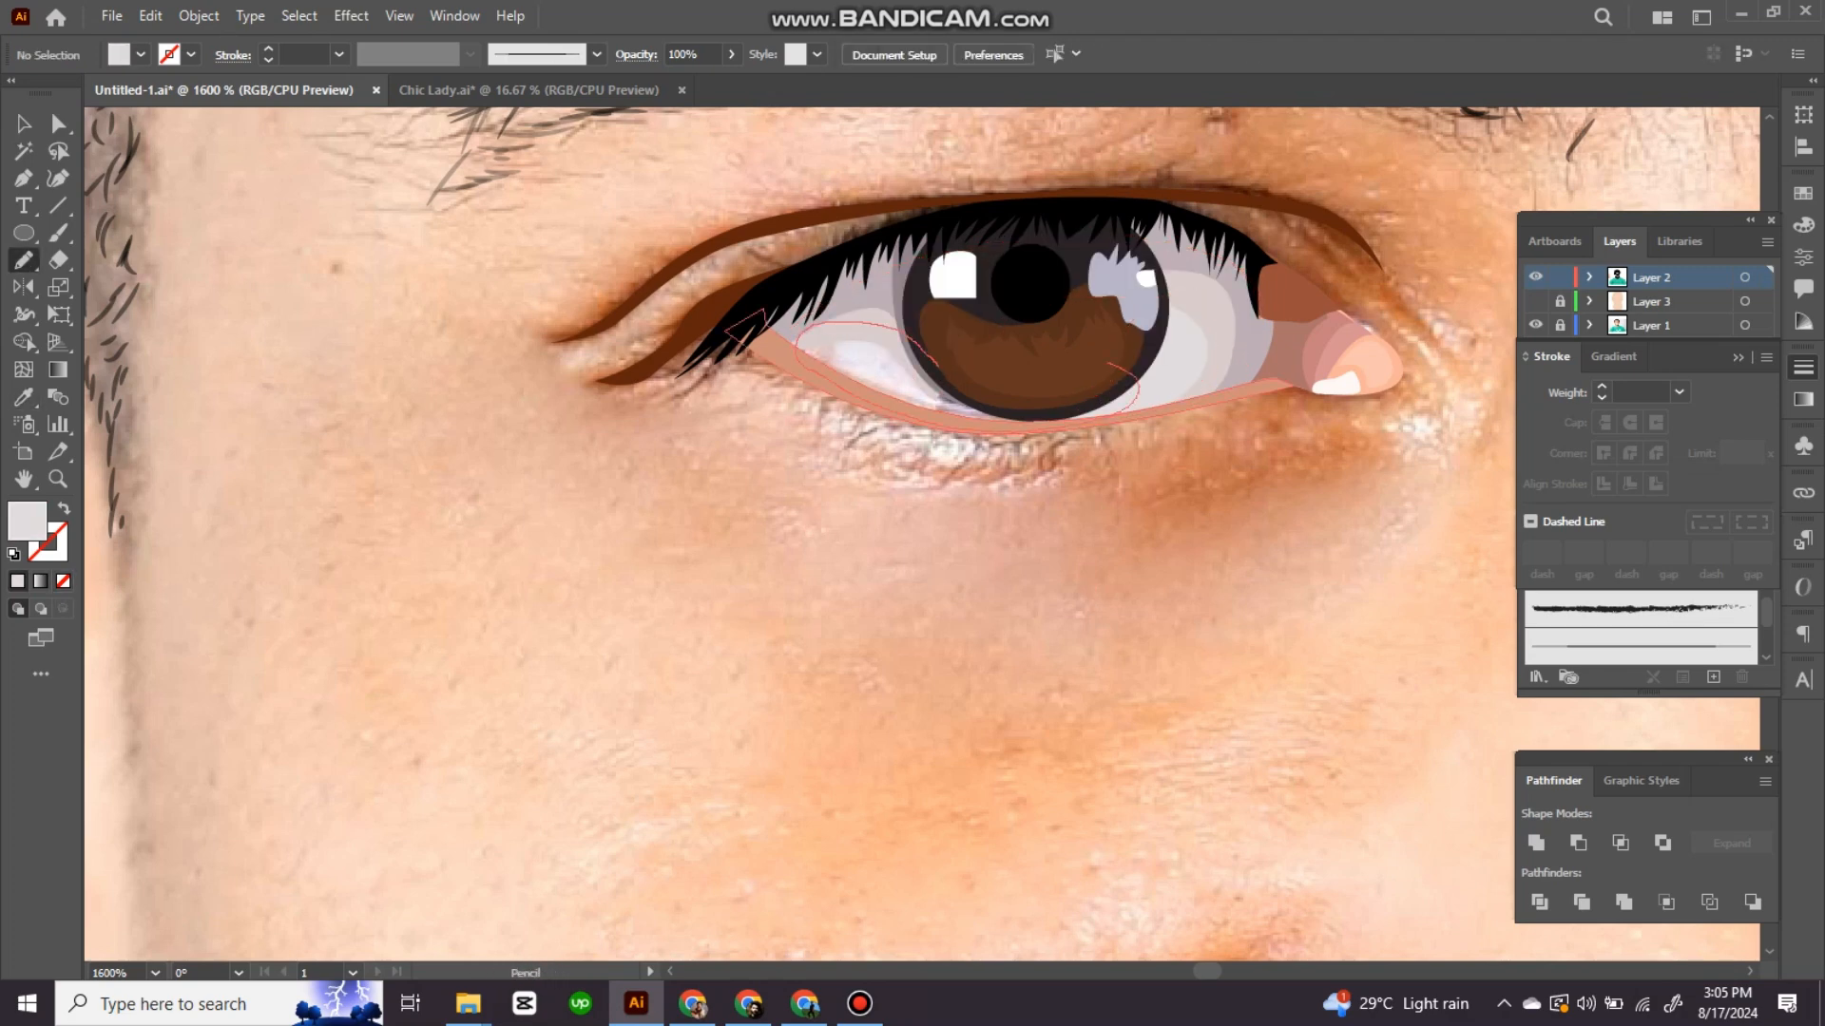
{"action": "left_click_drag", "start_coordinate": [1107, 363], "coordinate": [941, 367]}
{"action": "key", "text": "i"}
{"action": "left_click", "coordinate": [860, 356]}
{"action": "key", "text": "ctrl+shift+a"}
Step: Recolour the reddish-brown patch at the inner eye corner with a tone sampled nearby
{"action": "key", "text": "ctrl+minus"}
{"action": "key", "text": "ctrl+minus"}
{"action": "key", "text": "ctrl+minus"}
{"action": "key", "text": "ctrl+minus"}
{"action": "scroll", "coordinate": [1042, 454], "scroll_direction": "up", "scroll_amount": 4}
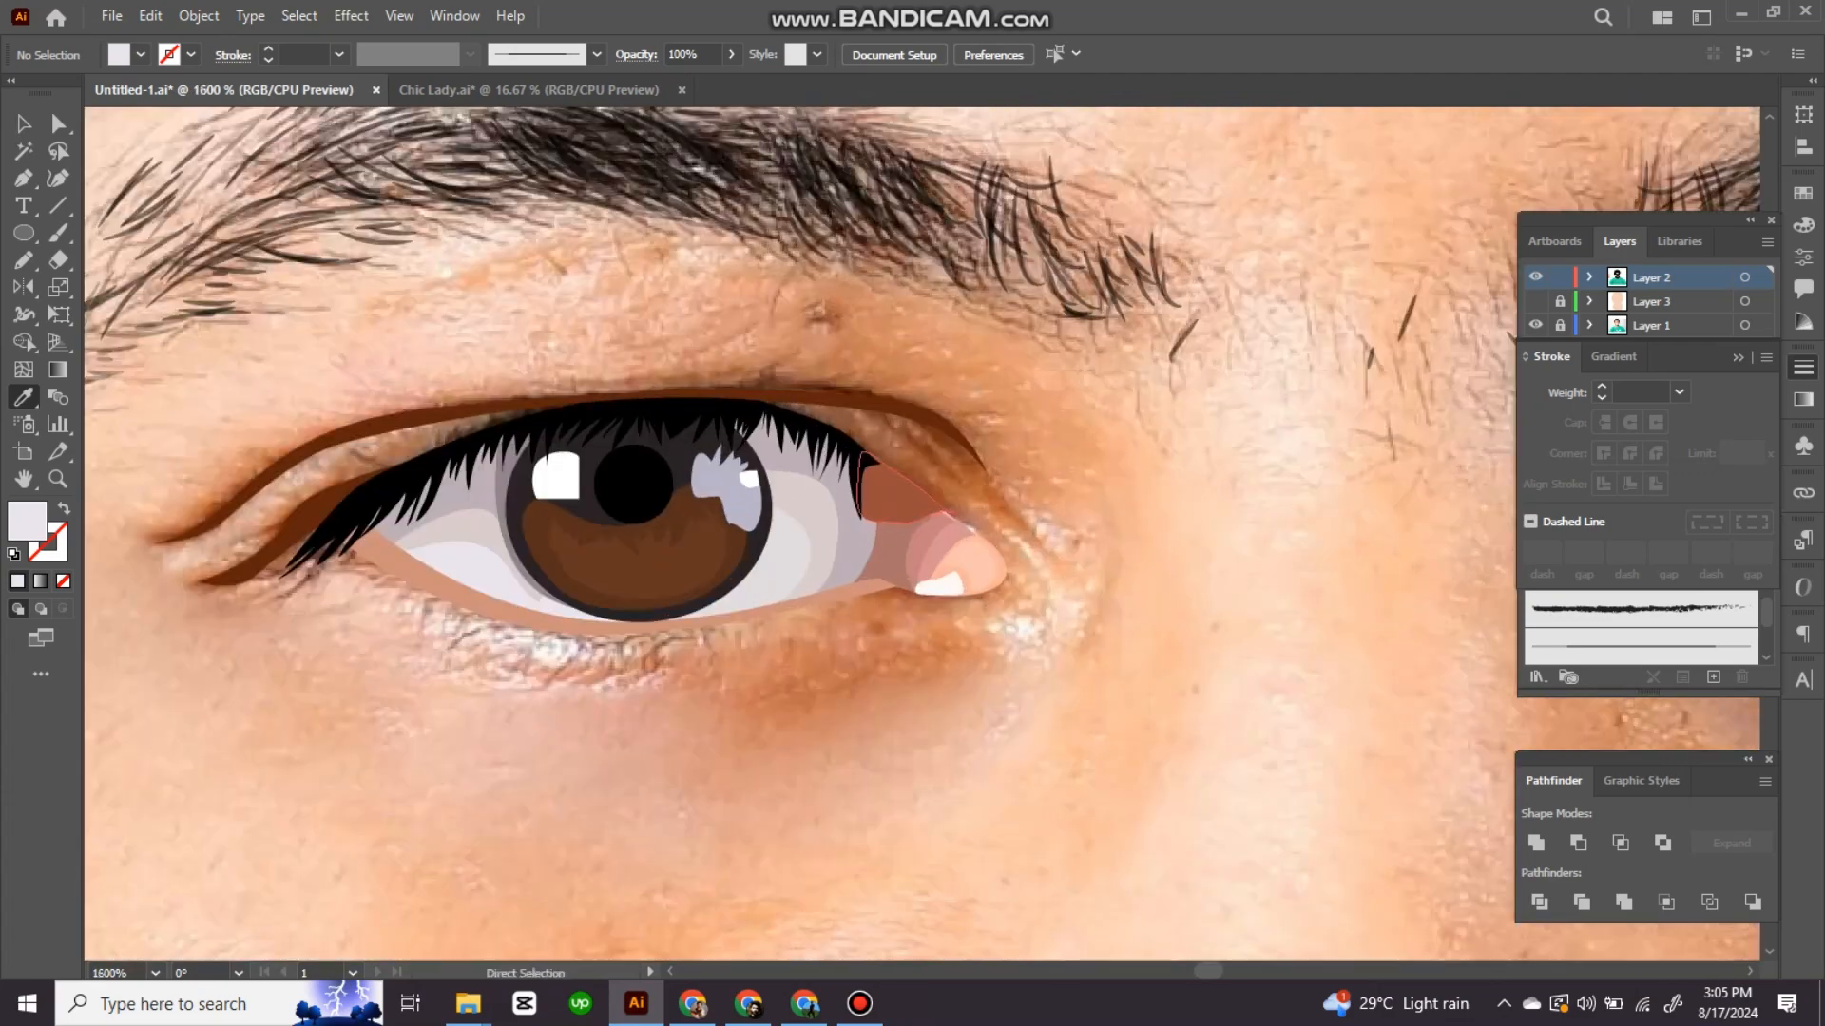
{"action": "left_click", "coordinate": [893, 486], "text": "ctrl"}
{"action": "key", "text": "shift+x"}
{"action": "left_click", "coordinate": [903, 513]}
{"action": "key", "text": "ctrl+shift+a"}
{"action": "scroll", "coordinate": [943, 417], "scroll_direction": "down", "scroll_amount": 5}
{"action": "scroll", "coordinate": [1222, 440], "scroll_direction": "up", "scroll_amount": 4}
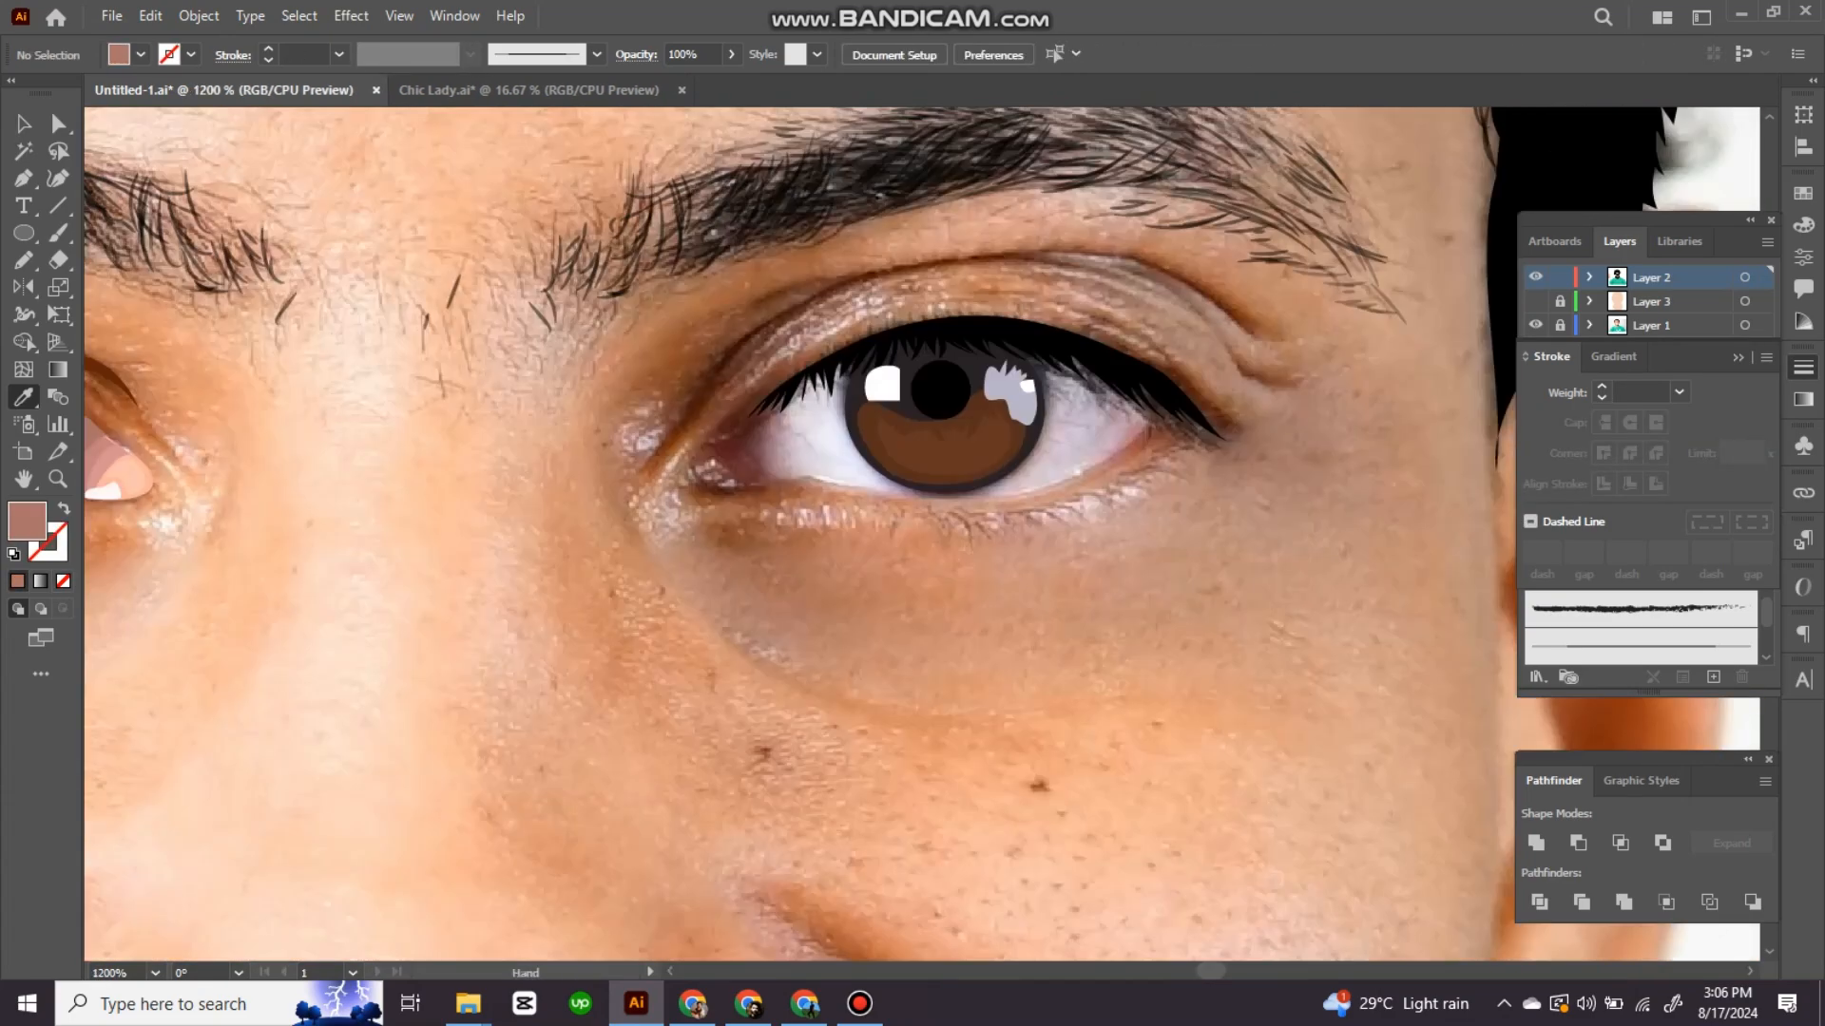
Step: Outline the lower-lid rim of the right-hand eye with the Pen tool, running from the outer corner to the inner corner and back
{"action": "key", "text": "p"}
{"action": "left_click_drag", "start_coordinate": [1222, 440], "coordinate": [1278, 432]}
{"action": "left_click", "coordinate": [1301, 358]}
{"action": "left_click_drag", "start_coordinate": [1085, 478], "coordinate": [1023, 467]}
{"action": "left_click_drag", "start_coordinate": [940, 457], "coordinate": [903, 460]}
{"action": "left_click", "coordinate": [856, 463]}
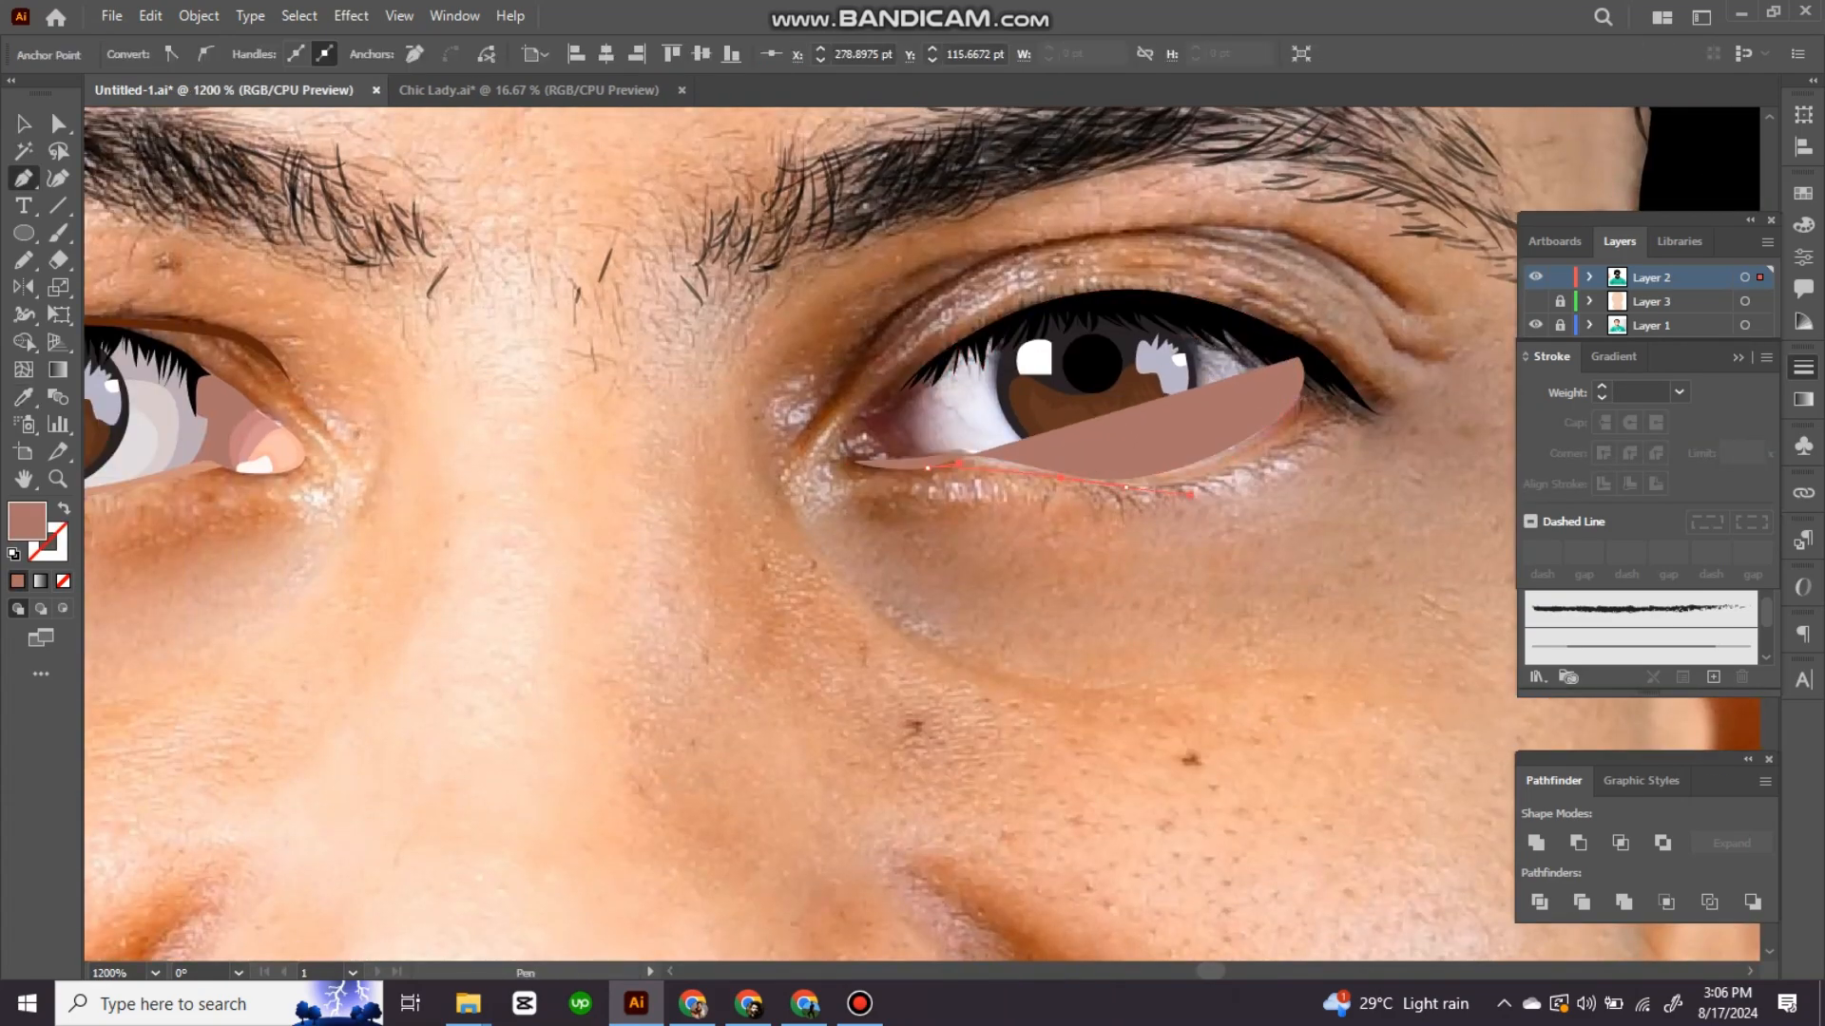
{"action": "left_click_drag", "start_coordinate": [1140, 488], "coordinate": [1222, 479]}
{"action": "left_click", "coordinate": [1340, 391]}
Step: Fill the lower-lid rim with the skin tone sampled from the other eye's rim and send it to the back
{"action": "key", "text": "i"}
{"action": "left_click", "coordinate": [171, 474]}
{"action": "key", "text": "ctrl+shift+["}
{"action": "key", "text": "ctrl+shift+a"}
{"action": "key", "text": "n"}
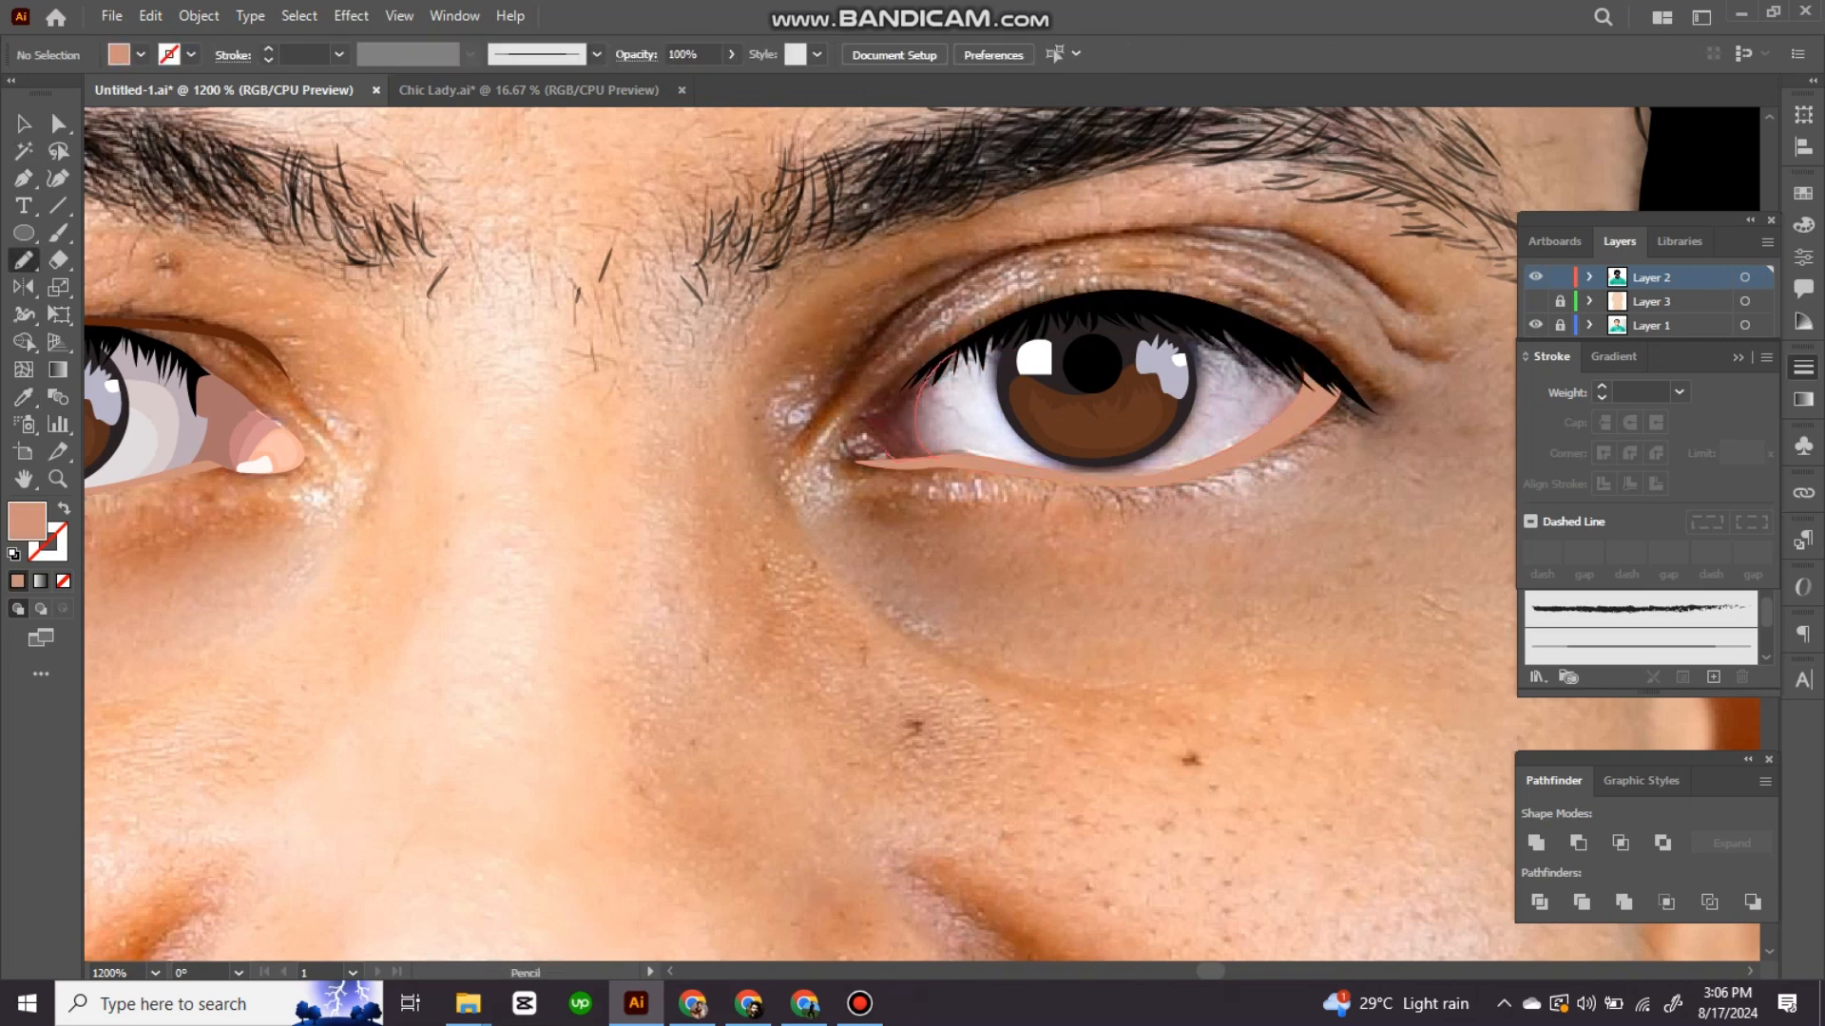
Step: Draw a reddish shape at the inner eye corner, fill it with a tone sampled from the photo and send it to the back
{"action": "key", "text": "i"}
{"action": "mouse_move", "coordinate": [886, 452]}
{"action": "left_mouse_down"}
{"action": "mouse_move", "coordinate": [955, 351]}
{"action": "mouse_move", "coordinate": [915, 378]}
{"action": "left_mouse_up"}
{"action": "left_click", "coordinate": [879, 430]}
{"action": "key", "text": "ctrl+shift+["}
{"action": "key", "text": "ctrl+shift+a"}
{"action": "key", "text": "n"}
Step: Draw a shading shape within the inner eye corner and fill it with a dark reddish brown based on a sampled tone
{"action": "key", "text": "i"}
{"action": "left_click", "coordinate": [877, 432]}
{"action": "double_click", "coordinate": [27, 521]}
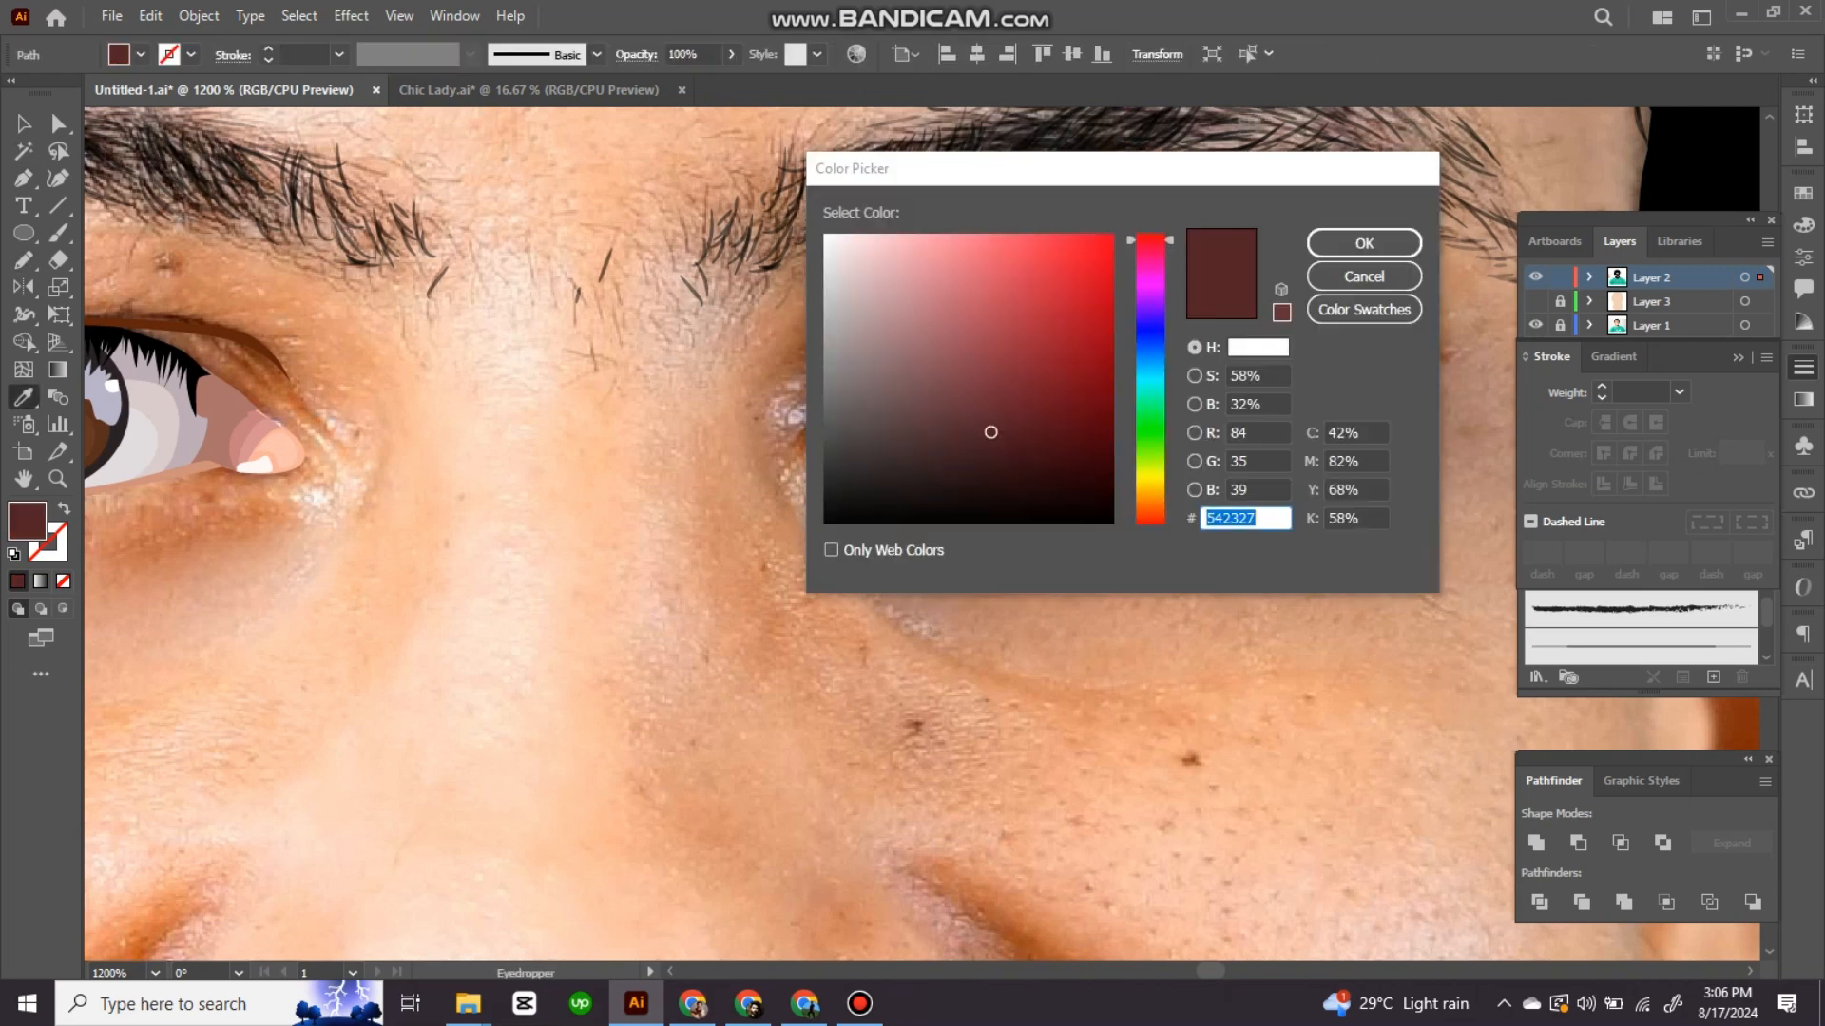
{"action": "key", "text": "Return"}
{"action": "key", "text": "ctrl+shift+a"}
{"action": "key", "text": "n"}
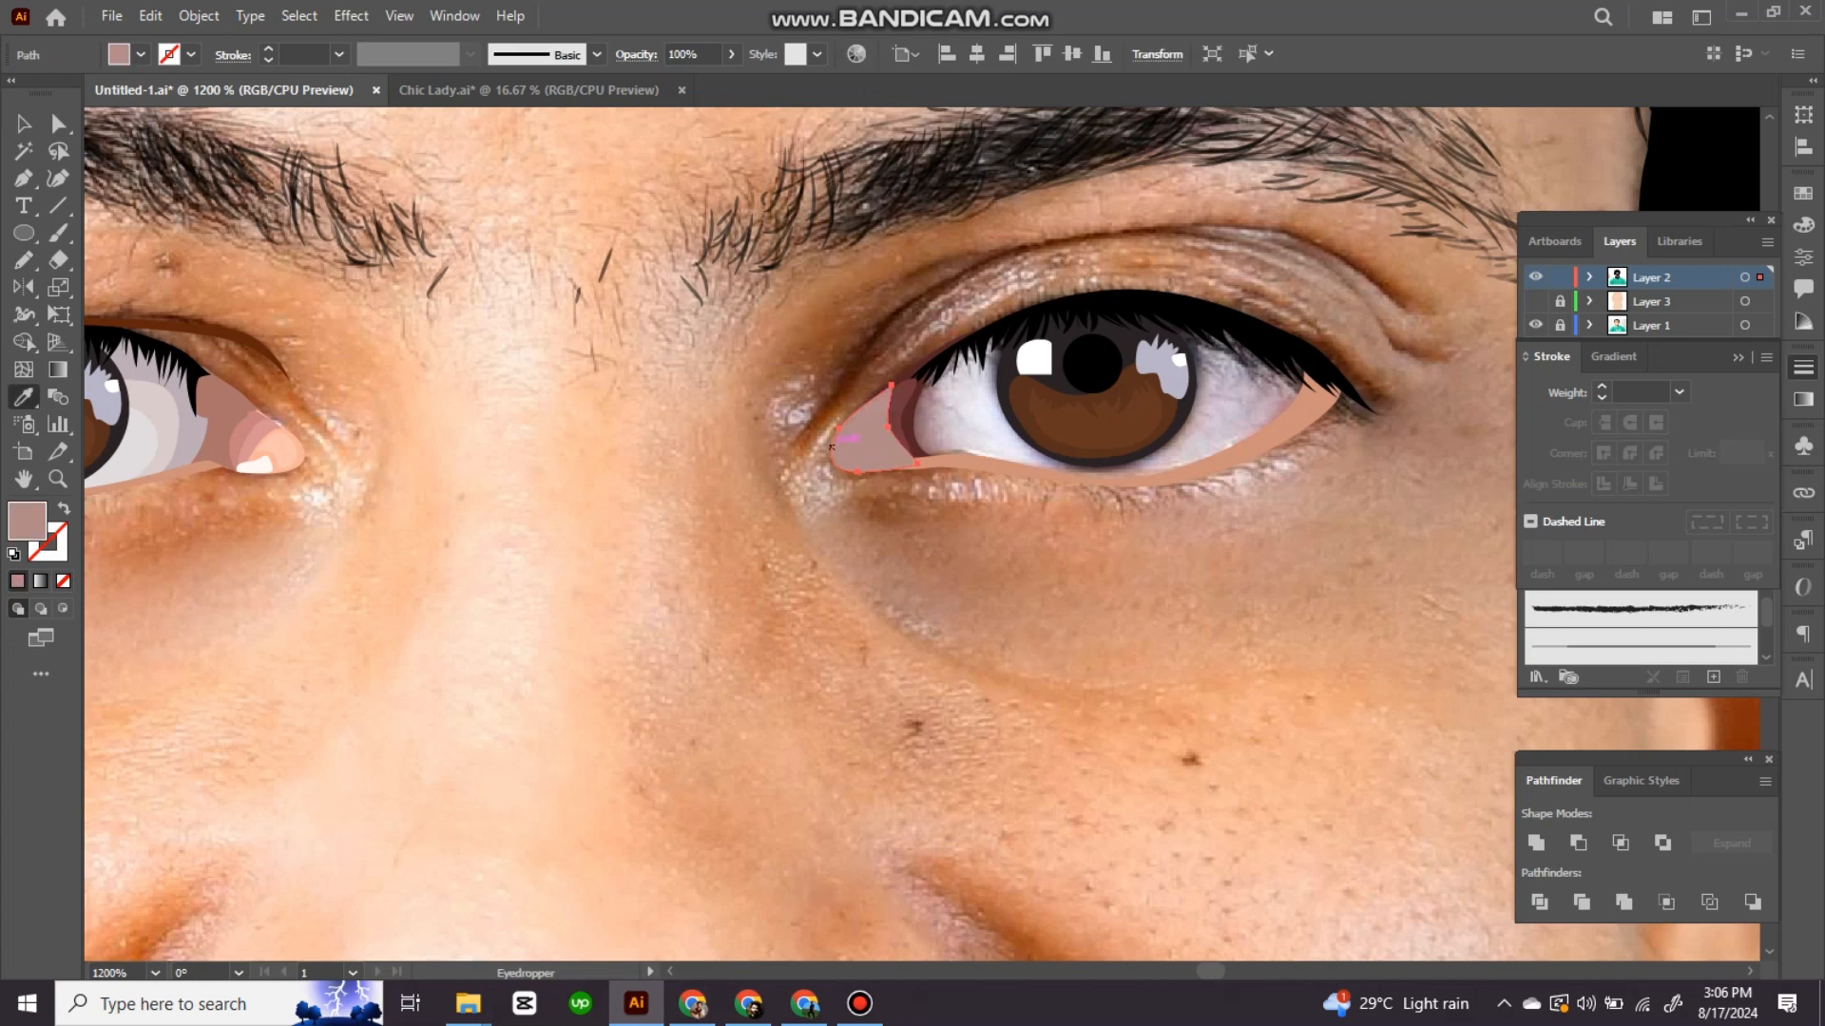
Step: Fill the fleshy lobe shape at the inner eye corner with a sampled tone and adjust its shade in the colour picker
{"action": "scroll", "coordinate": [836, 579], "scroll_direction": "up", "scroll_amount": 2}
{"action": "key", "text": "i"}
{"action": "left_click", "coordinate": [879, 363]}
{"action": "double_click", "coordinate": [26, 521]}
{"action": "left_click_drag", "start_coordinate": [868, 366], "coordinate": [870, 332]}
{"action": "key", "text": "Return"}
{"action": "key", "text": "ctrl+shift+a"}
{"action": "key", "text": "n"}
Step: Give the small patch inside the corner lobe a sampled brown and fine-tune that colour in the colour picker
{"action": "key", "text": "i"}
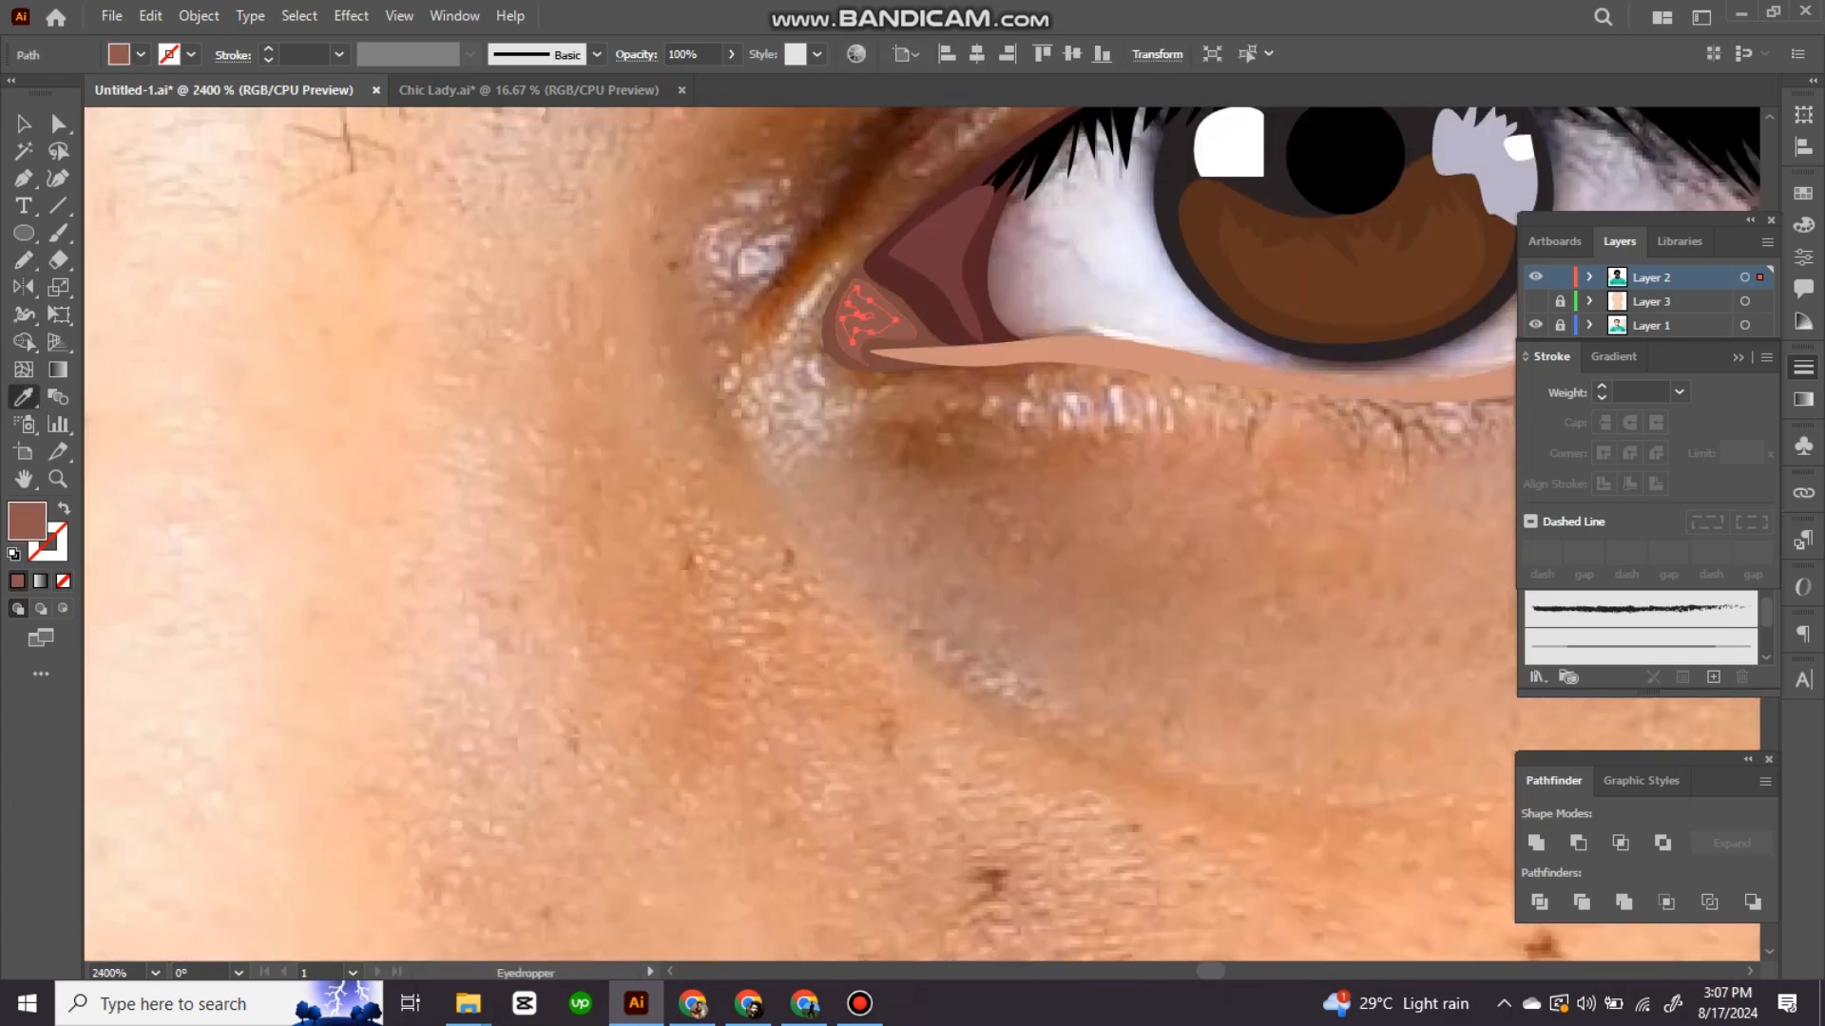
{"action": "double_click", "coordinate": [26, 521]}
{"action": "left_click", "coordinate": [937, 309]}
{"action": "left_click", "coordinate": [1365, 241]}
Step: Send the lower-lid rim of the right-hand eye behind the inner-corner shapes
{"action": "left_click_drag", "start_coordinate": [1062, 778], "coordinate": [777, 699]}
{"action": "scroll", "coordinate": [778, 699], "scroll_direction": "down", "scroll_amount": 1}
{"action": "left_click", "coordinate": [1252, 285], "text": "ctrl"}
{"action": "key", "text": "ctrl+shift+bracketleft"}
{"action": "key", "text": "ctrl+shift+a"}
{"action": "left_click_drag", "start_coordinate": [951, 665], "coordinate": [1018, 689]}
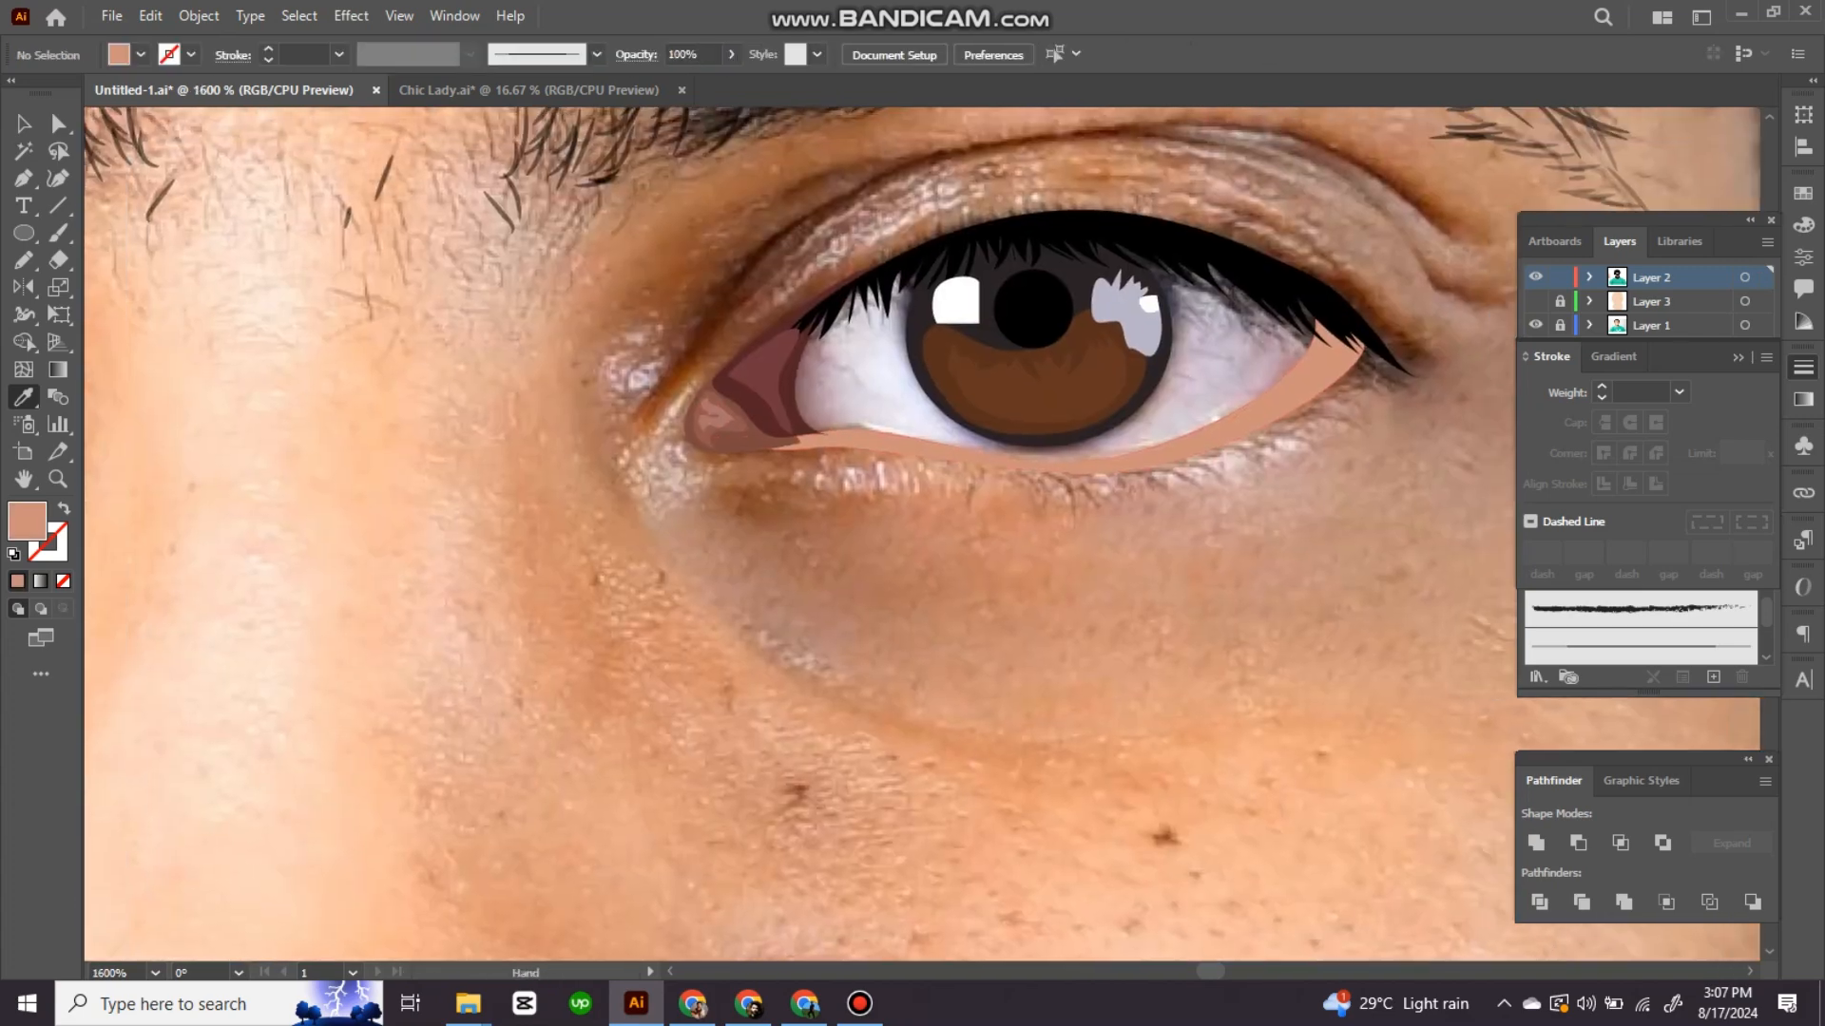
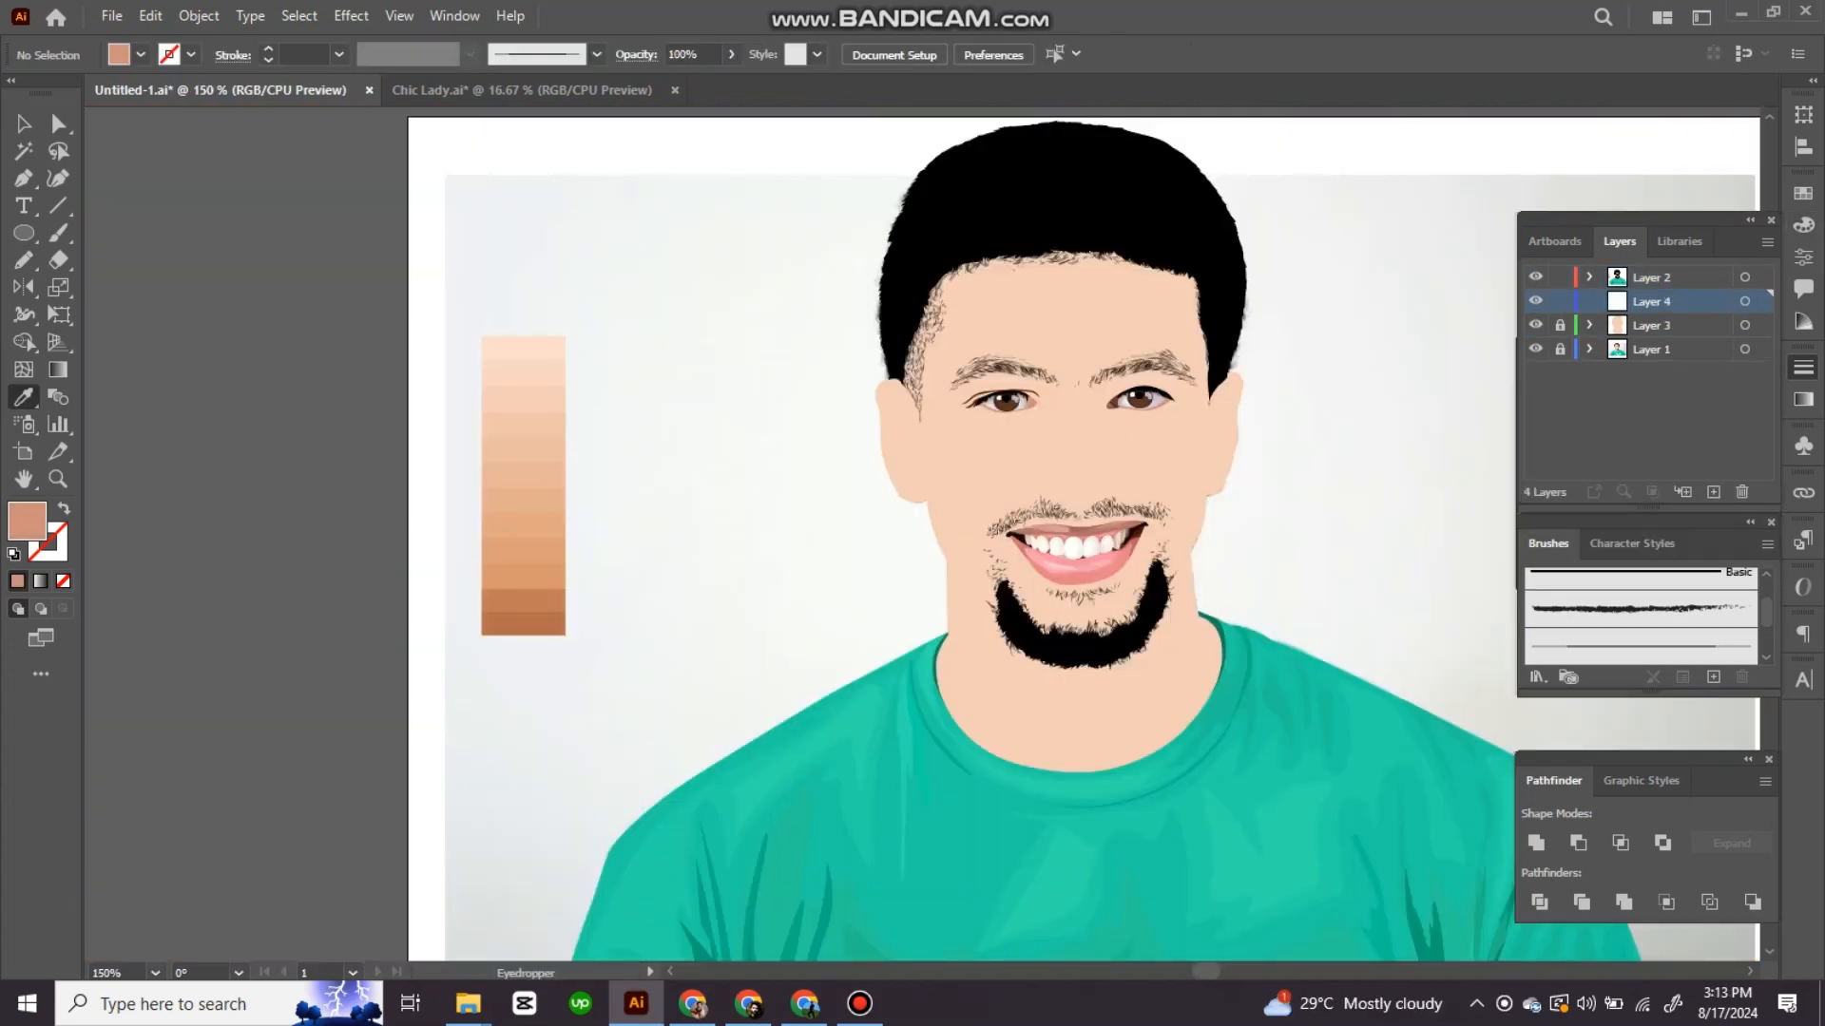
Step: Enlarge the column of skin-tone swatches and move it closer to the portrait
{"action": "key", "text": "v"}
{"action": "left_click", "coordinate": [532, 570]}
{"action": "left_click_drag", "start_coordinate": [524, 636], "coordinate": [523, 846]}
{"action": "left_click_drag", "start_coordinate": [576, 767], "coordinate": [741, 599]}
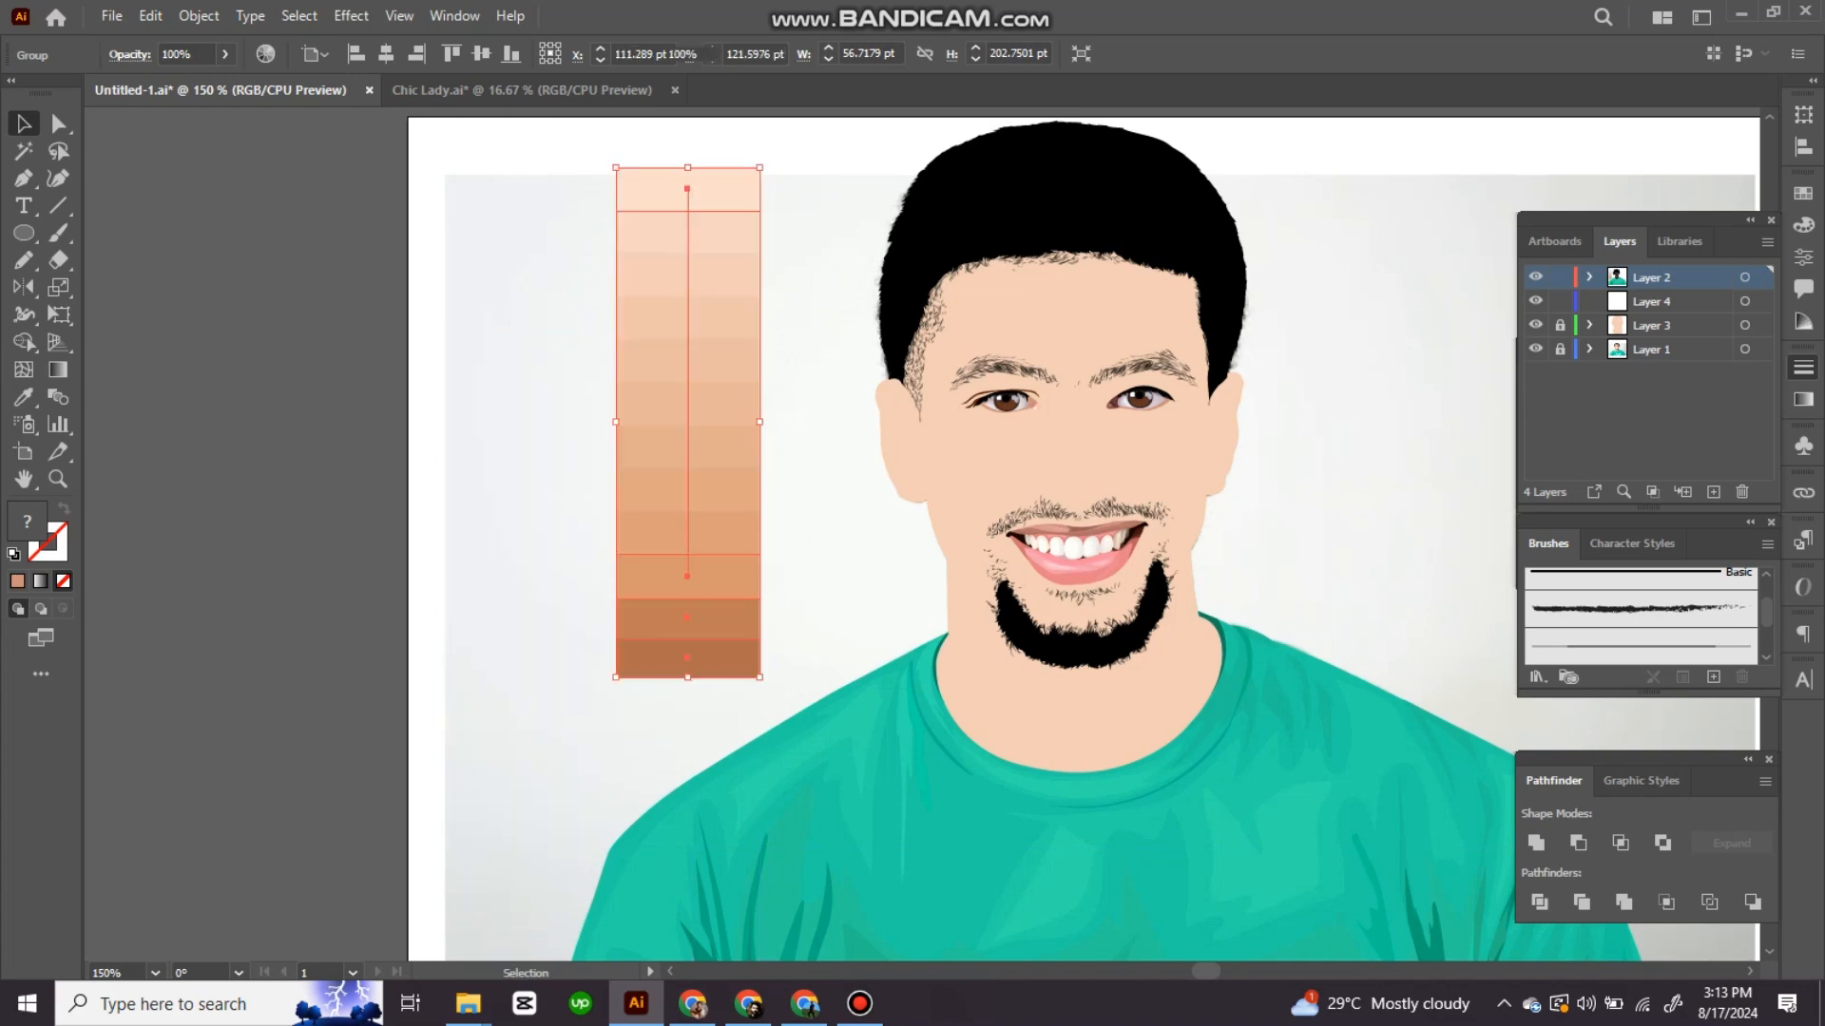
Step: Lock Layer 2, make Layer 4 the active layer and hide the skin base on Layer 3
{"action": "left_click", "coordinate": [1560, 277]}
{"action": "left_click", "coordinate": [1651, 302]}
{"action": "left_click", "coordinate": [1535, 326]}
Step: Pencil a shadow shape around the right-hand corner of the mouth and fill it with a dark brown from the skin-tone swatches
{"action": "left_click", "coordinate": [1001, 627], "text": "ctrl"}
{"action": "left_click", "coordinate": [974, 542], "text": "ctrl"}
{"action": "left_click", "coordinate": [918, 369], "text": "ctrl"}
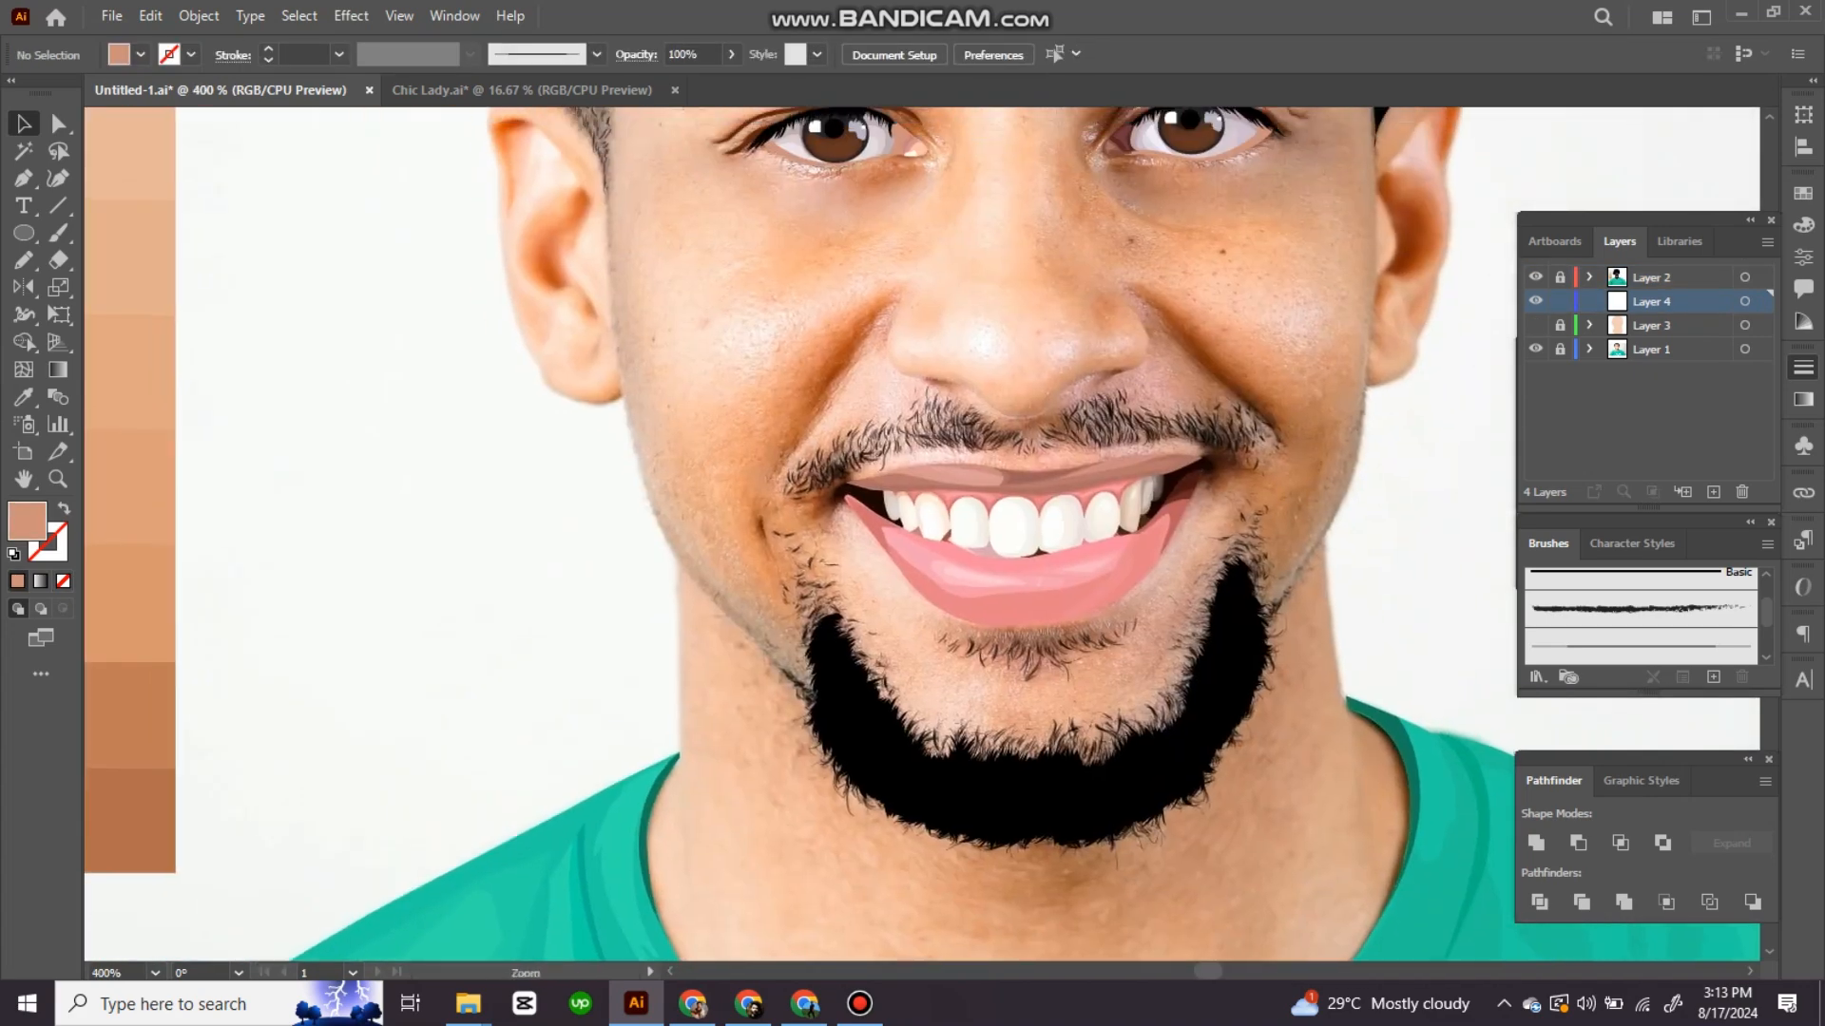
{"action": "left_click", "coordinate": [1103, 449], "text": "ctrl"}
{"action": "key", "text": "p"}
{"action": "left_click", "coordinate": [1002, 579], "text": "ctrl"}
{"action": "key", "text": "n"}
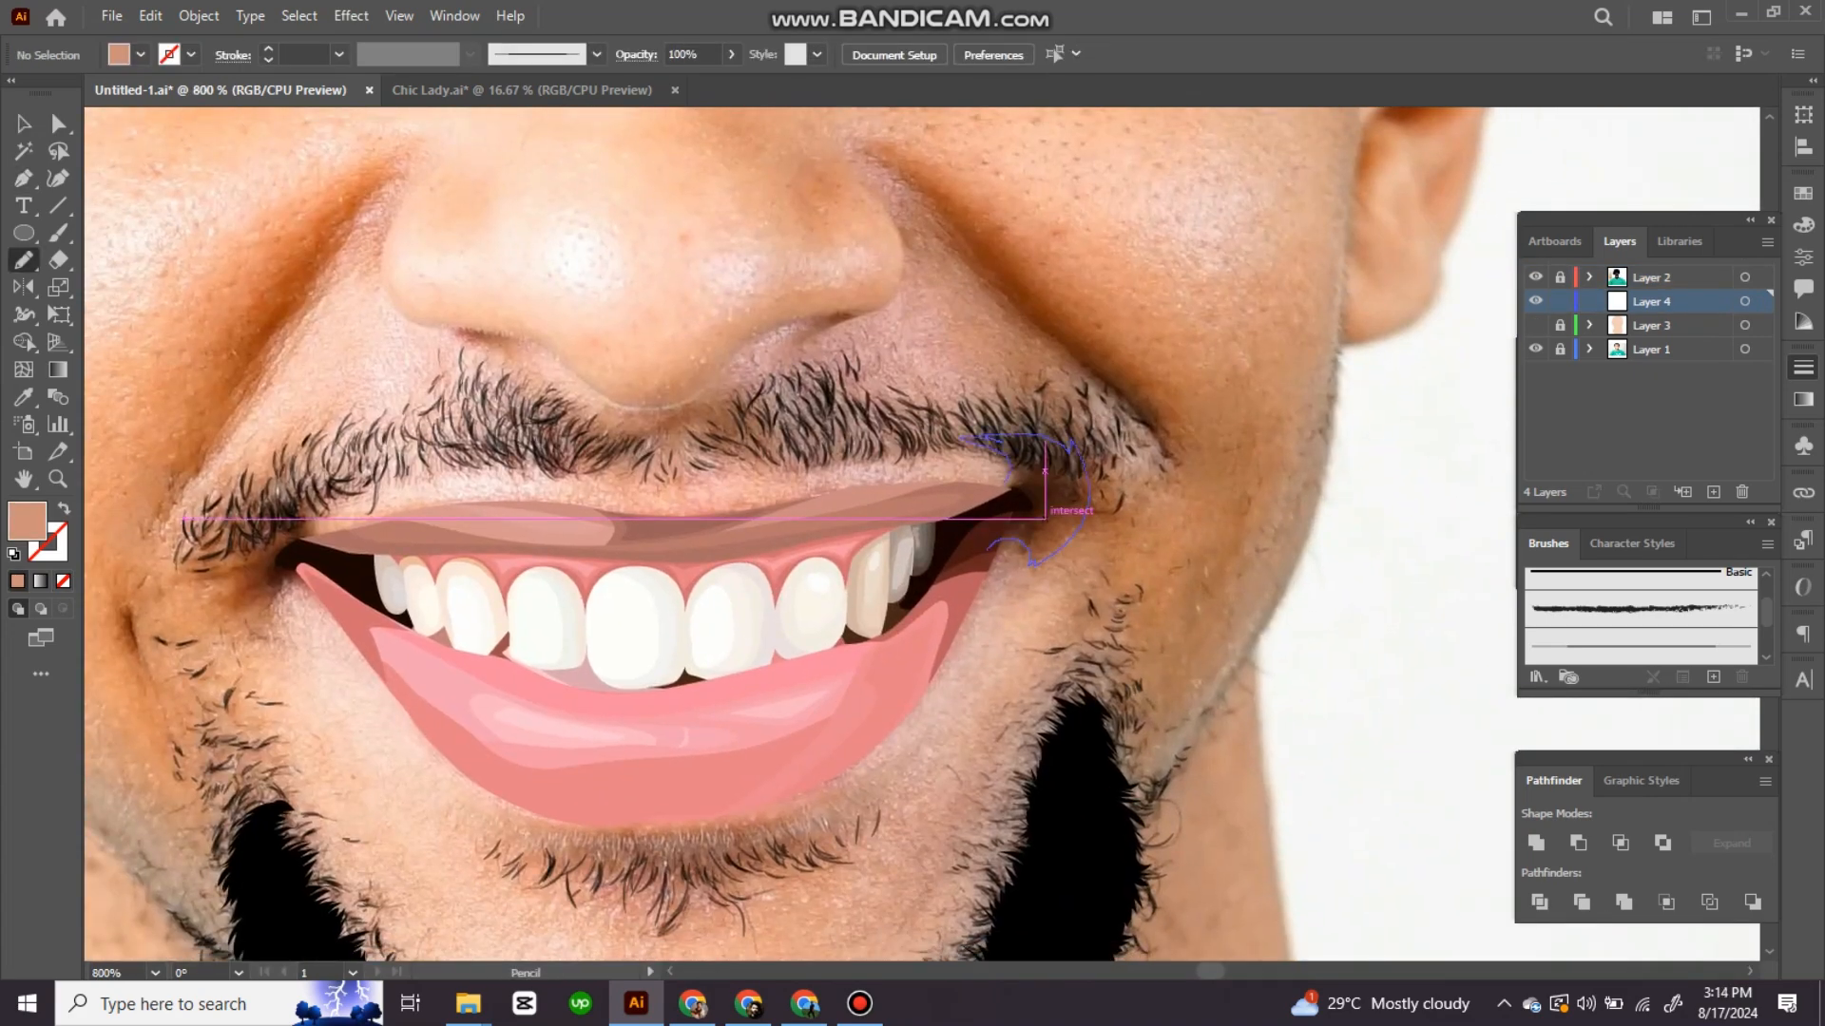
{"action": "scroll", "coordinate": [1152, 361], "scroll_direction": "down", "scroll_amount": 3}
{"action": "mouse_move", "coordinate": [989, 549]}
{"action": "left_mouse_down"}
{"action": "mouse_move", "coordinate": [1007, 485]}
{"action": "mouse_move", "coordinate": [989, 517]}
{"action": "mouse_move", "coordinate": [1141, 482]}
{"action": "left_mouse_up"}
{"action": "scroll", "coordinate": [922, 535], "scroll_direction": "left", "scroll_amount": 3}
{"action": "key", "text": "i"}
{"action": "left_click", "coordinate": [361, 608]}
Step: Pencil a shadow at the left-hand mouth corner and fill it with the brown sampled from the opposite corner's shadow
{"action": "left_click", "coordinate": [1013, 498], "text": "ctrl"}
{"action": "left_click", "coordinate": [1013, 498], "text": "ctrl"}
{"action": "key", "text": "n"}
{"action": "left_click_drag", "start_coordinate": [899, 452], "coordinate": [807, 443]}
{"action": "key", "text": "i"}
{"action": "left_click", "coordinate": [1452, 409]}
{"action": "key", "text": "ctrl+shift+a"}
Step: Pencil a small brown shadow sliver in the cheek crease beside the left-hand mouth corner
{"action": "left_click_drag", "start_coordinate": [778, 511], "coordinate": [843, 520]}
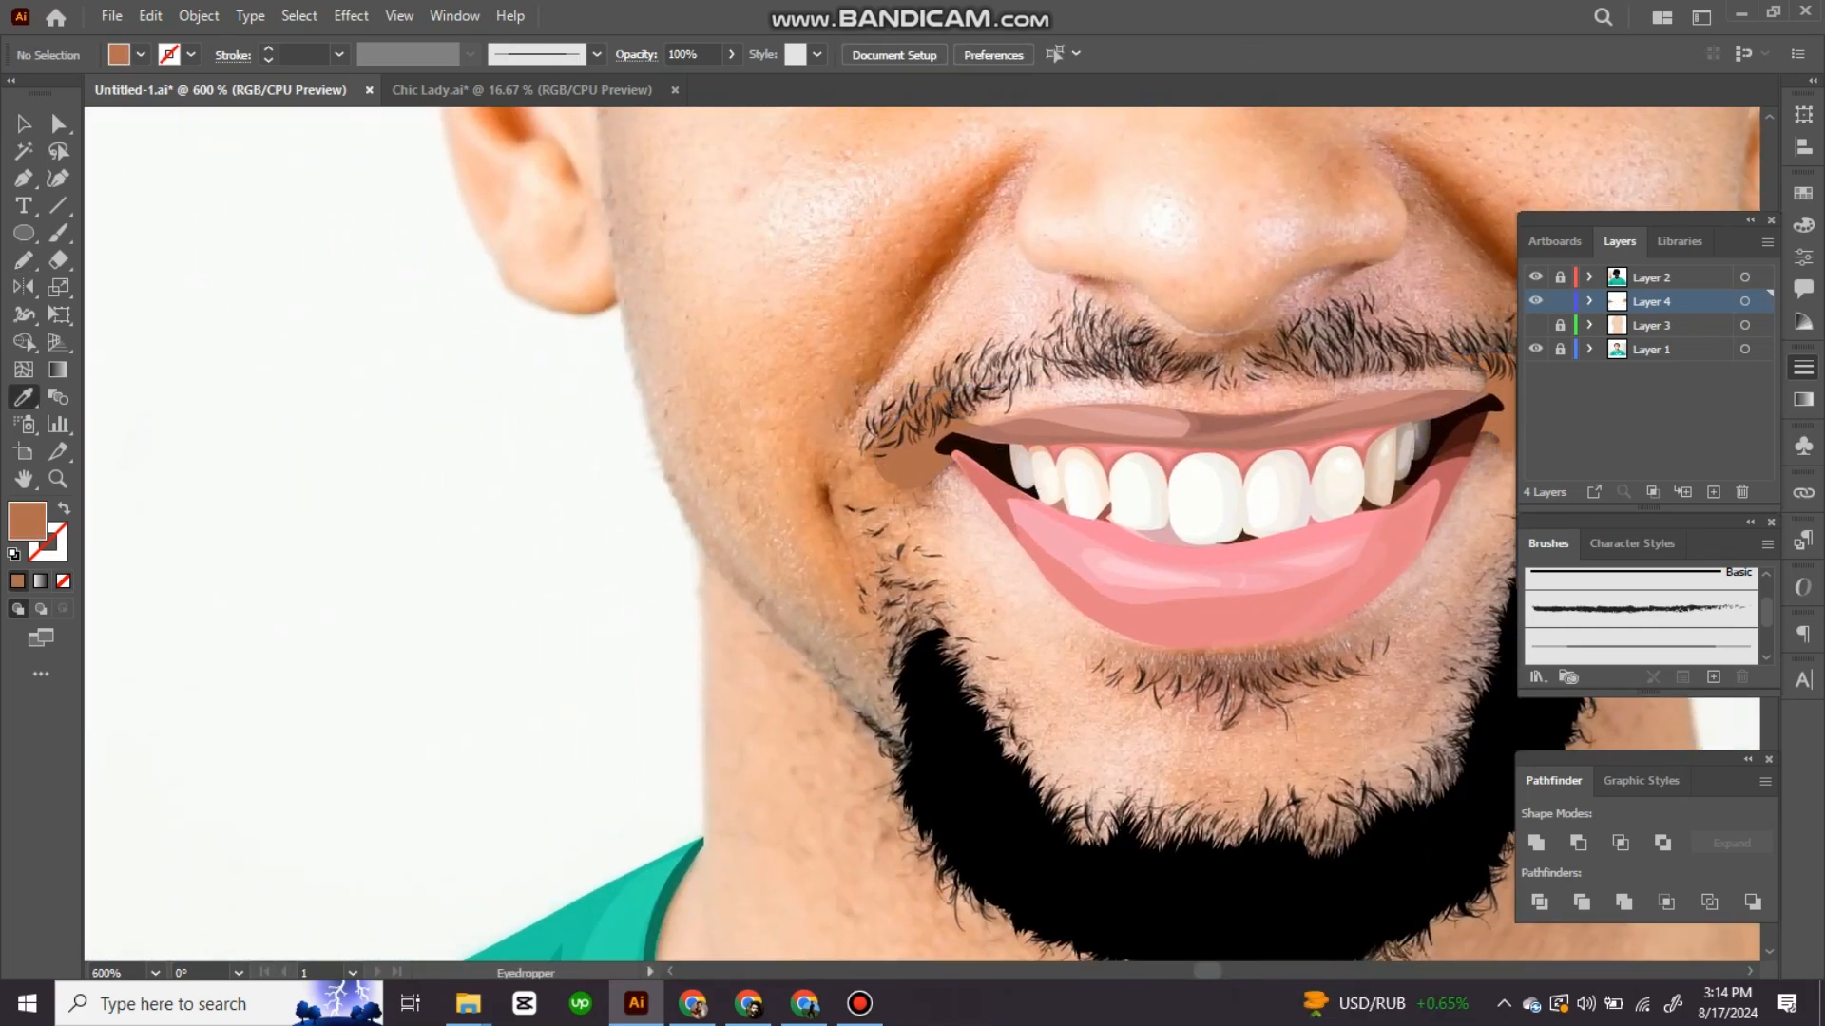
{"action": "left_click", "coordinate": [843, 519], "text": "ctrl"}
{"action": "left_click", "coordinate": [843, 520], "text": "ctrl"}
{"action": "key", "text": "n"}
{"action": "left_click_drag", "start_coordinate": [1031, 553], "coordinate": [1037, 574]}
{"action": "key", "text": "comma"}
{"action": "left_click", "coordinate": [1137, 163], "text": "ctrl+alt"}
{"action": "left_click_drag", "start_coordinate": [1136, 164], "coordinate": [1157, 158]}
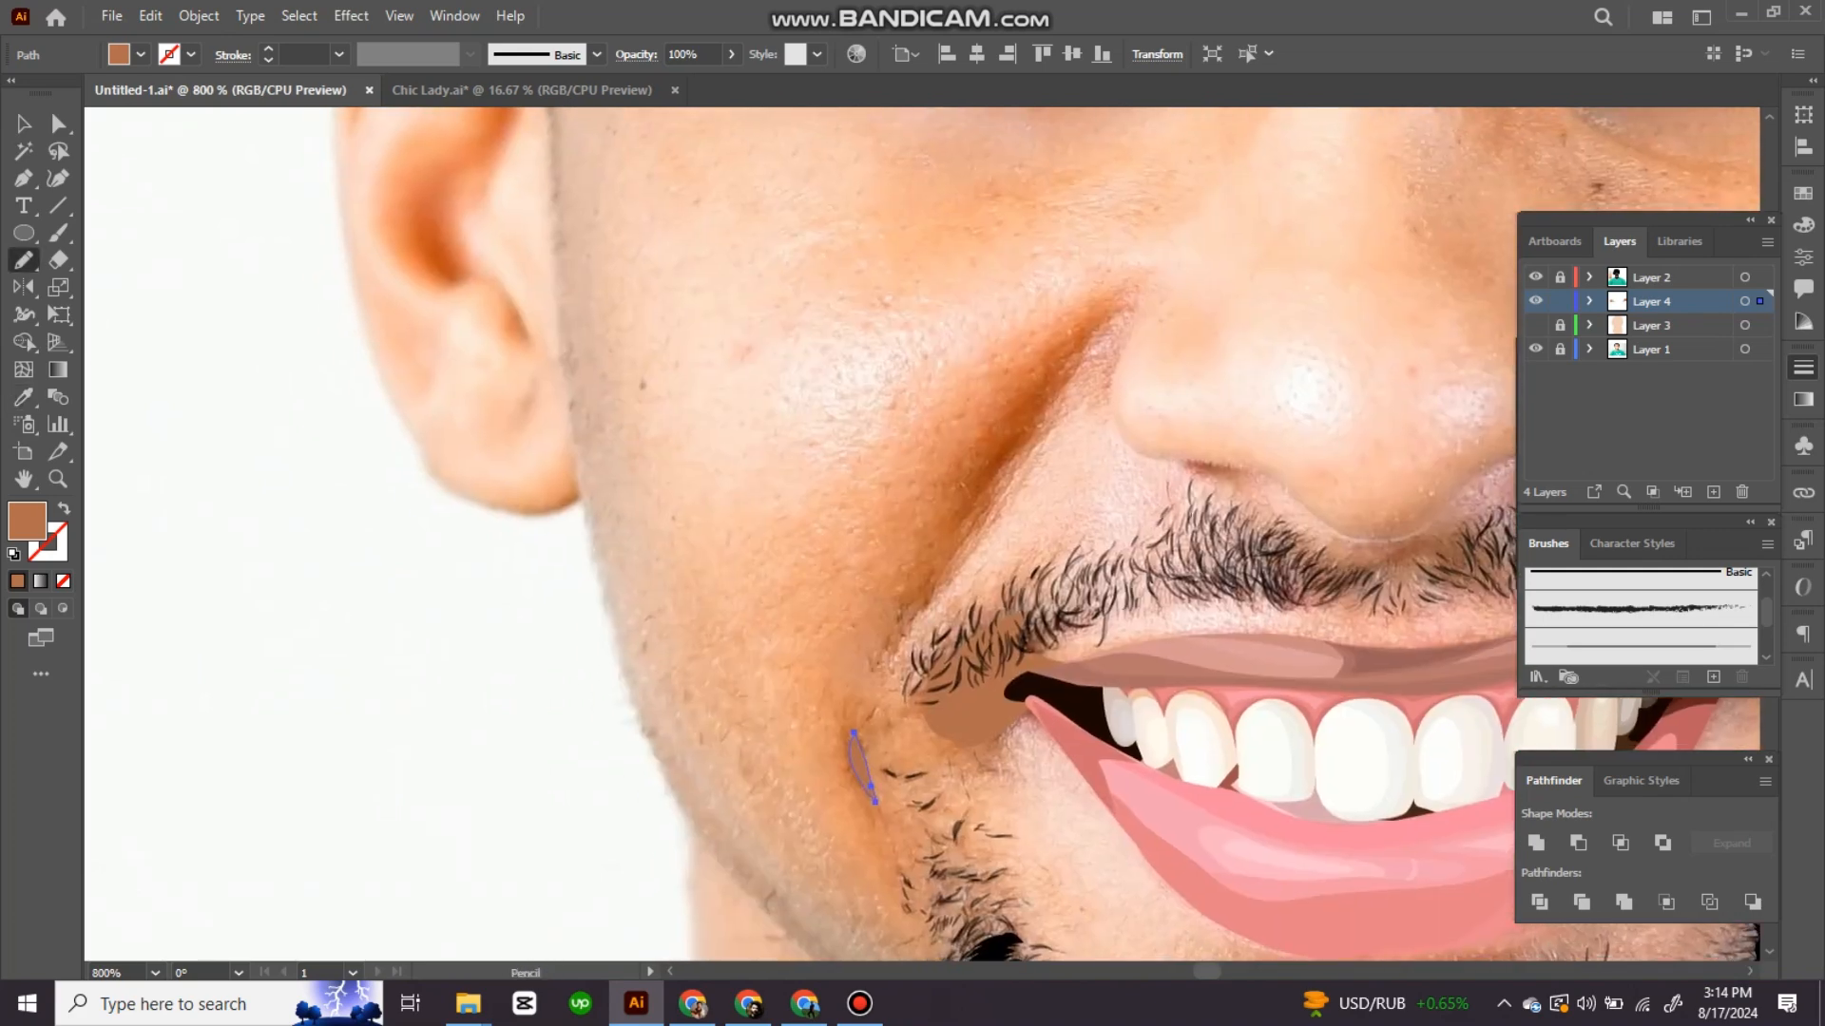
Step: Pencil a shadow along the left-hand smile line from nose to moustache and fill it with the mouth-corner brown
{"action": "left_click_drag", "start_coordinate": [967, 482], "coordinate": [962, 486]}
{"action": "key", "text": "i"}
{"action": "left_click", "coordinate": [971, 711]}
{"action": "left_click_drag", "start_coordinate": [1008, 694], "coordinate": [489, 656]}
Step: Pencil a matching shadow along the right-hand smile line and fill it with the brown sampled from the mouth-corner shadow
{"action": "key", "text": "n"}
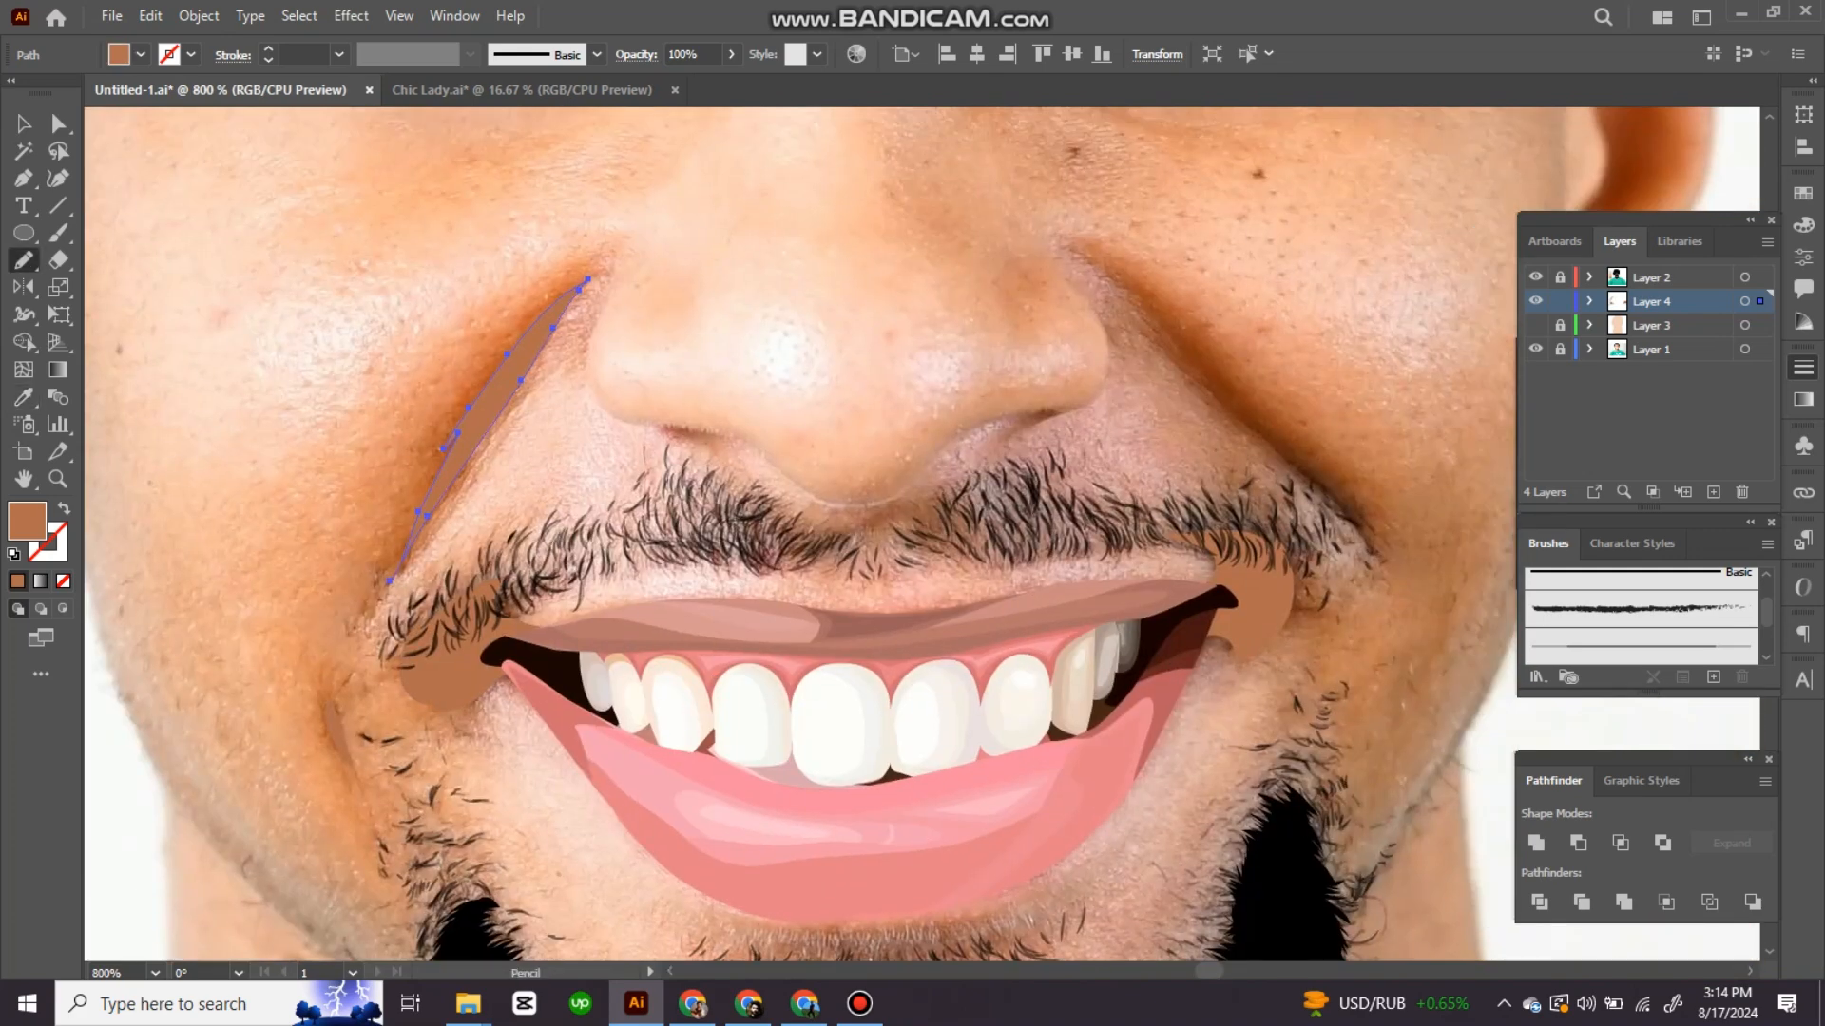
{"action": "key", "text": "i"}
{"action": "left_click", "coordinate": [1259, 599]}
Step: Draw brown shadow shapes at both nostrils along the underside of the nose with the Pen tool
{"action": "left_click", "coordinate": [962, 475], "text": "ctrl"}
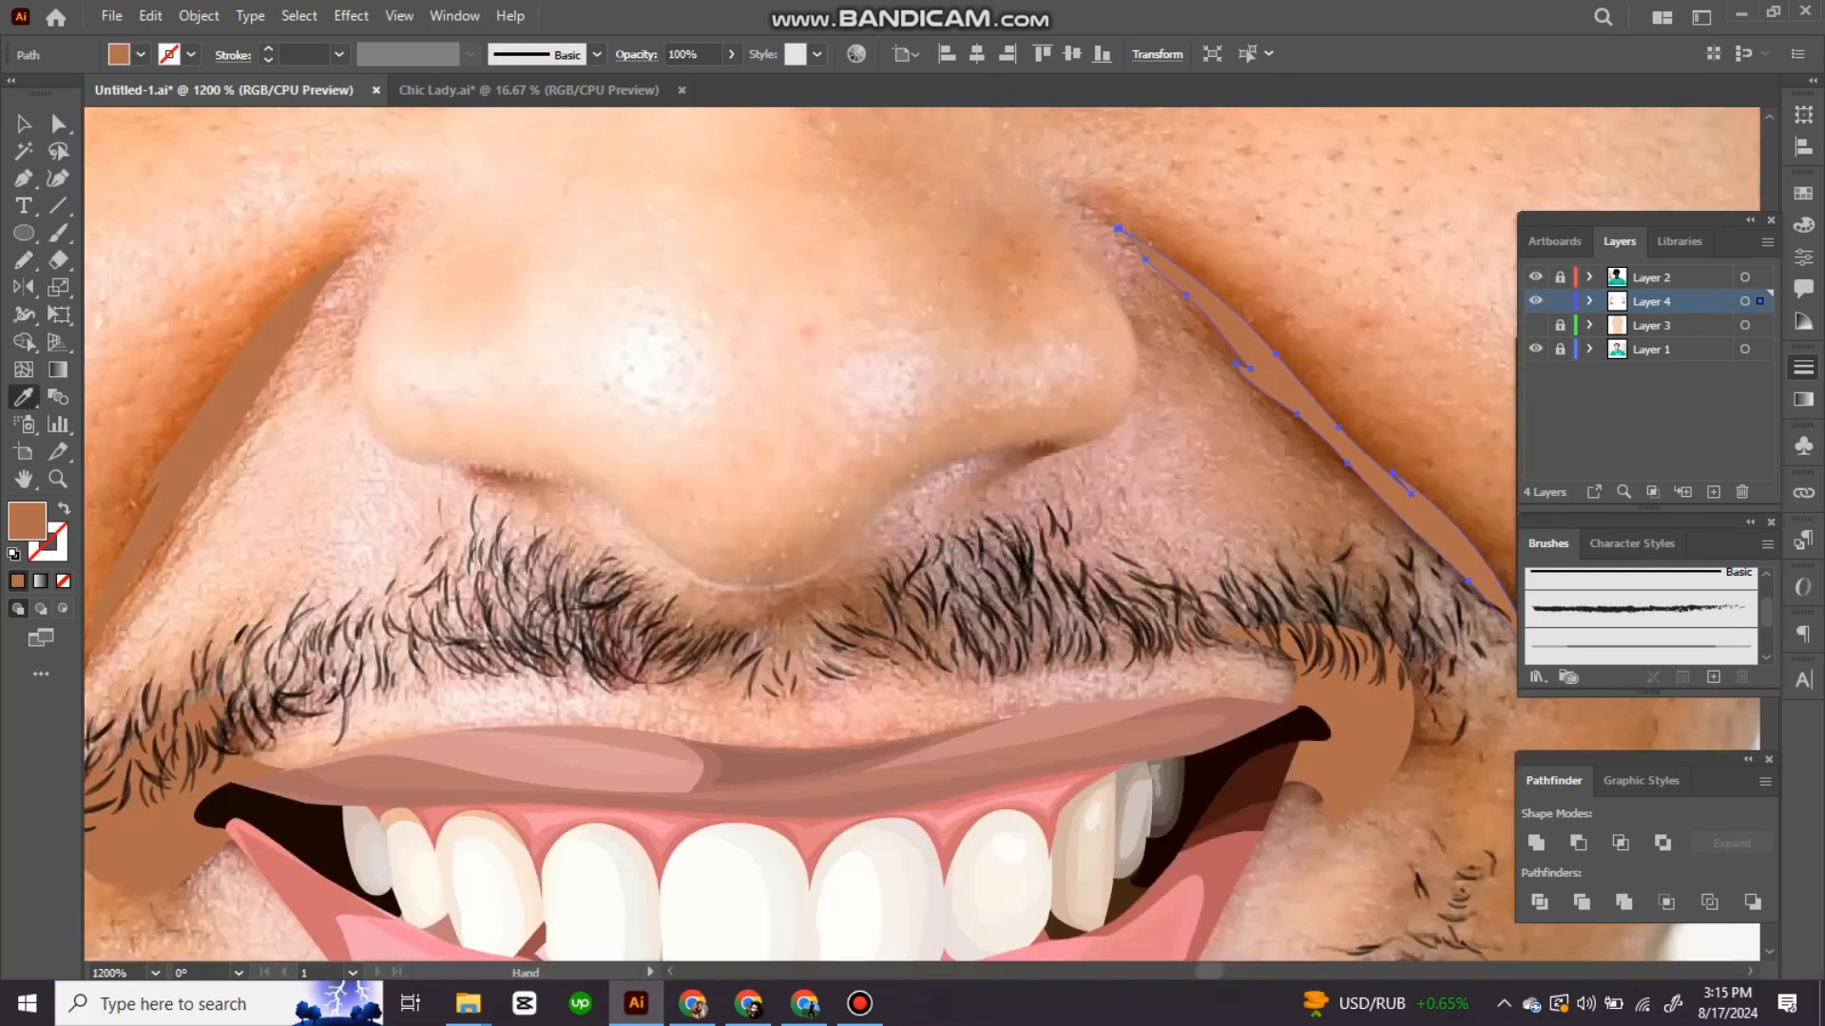
{"action": "left_click_drag", "start_coordinate": [962, 475], "coordinate": [1206, 400]}
{"action": "key", "text": "p"}
{"action": "left_click", "coordinate": [1324, 362]}
{"action": "left_click", "coordinate": [1153, 415]}
{"action": "left_click_drag", "start_coordinate": [1115, 450], "coordinate": [1278, 447]}
{"action": "left_click", "coordinate": [989, 403]}
{"action": "left_click_drag", "start_coordinate": [883, 383], "coordinate": [855, 383]}
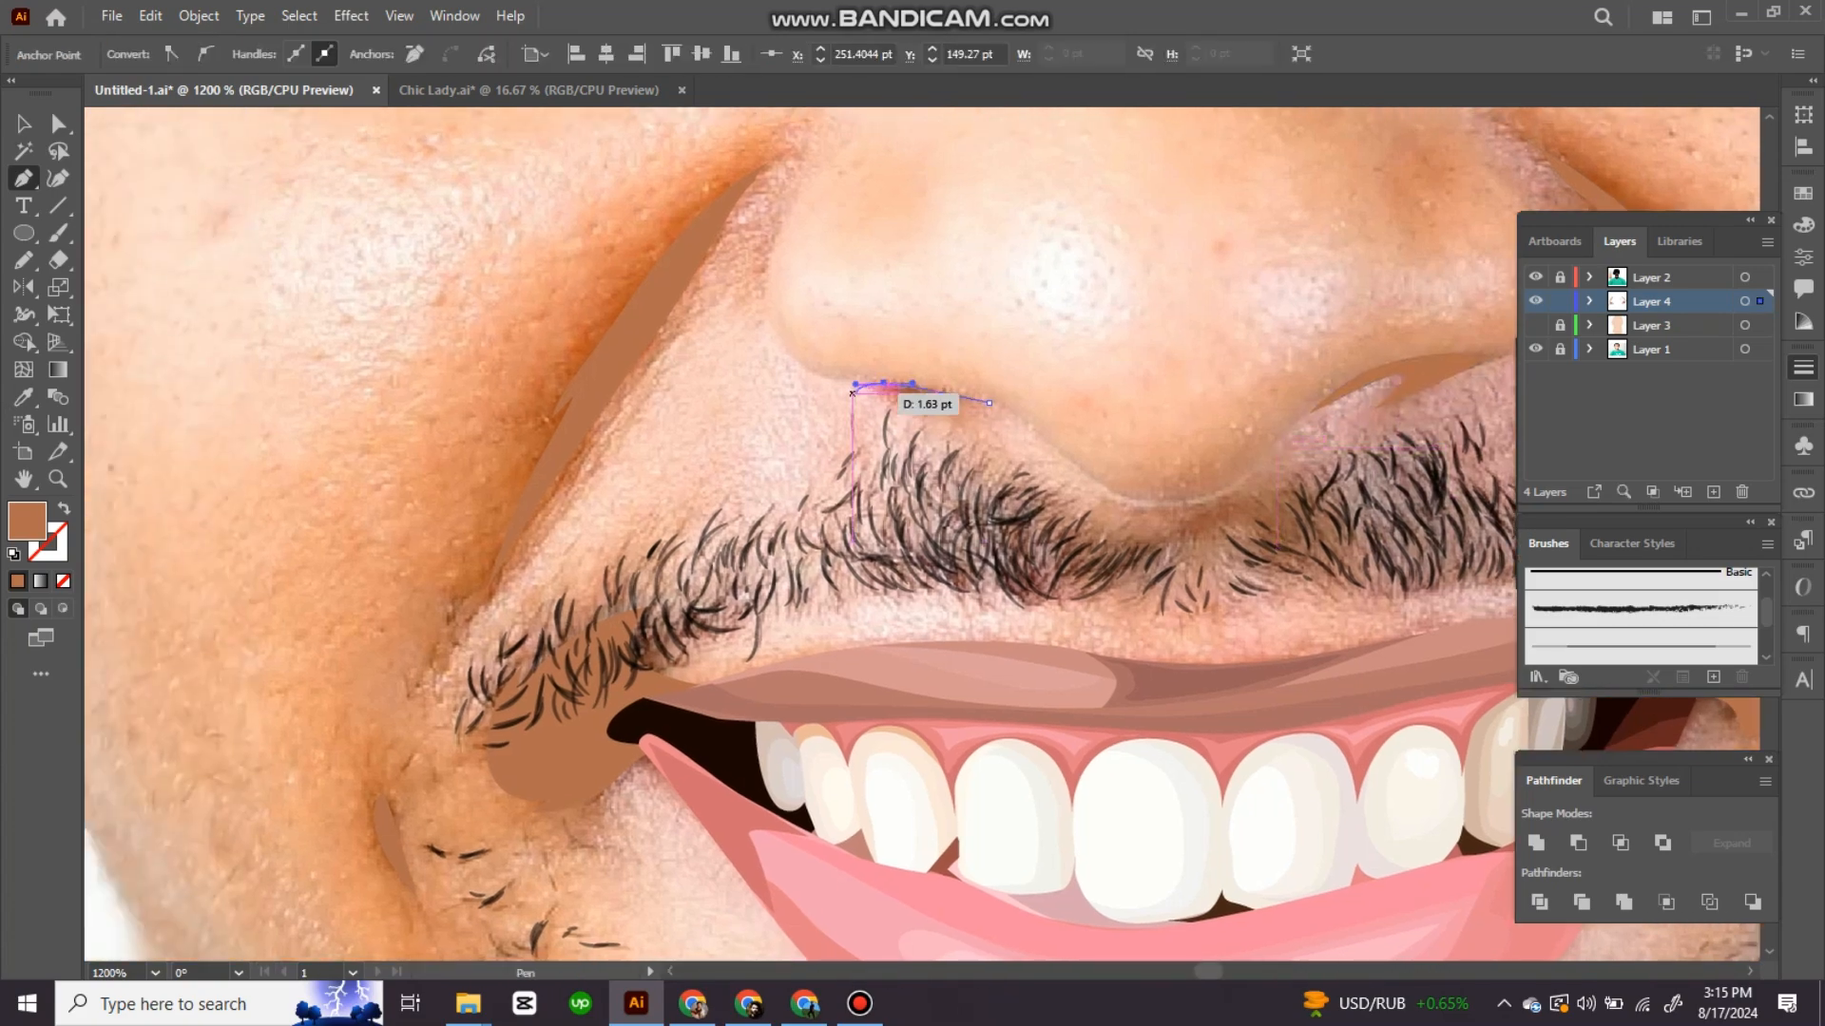
{"action": "left_click", "coordinate": [965, 382], "text": "ctrl"}
Step: Lock Layer 4, unlock Layer 2 and make Layer 2 the active layer
{"action": "scroll", "coordinate": [869, 680], "scroll_direction": "down", "scroll_amount": 5}
{"action": "scroll", "coordinate": [864, 562], "scroll_direction": "up", "scroll_amount": 3}
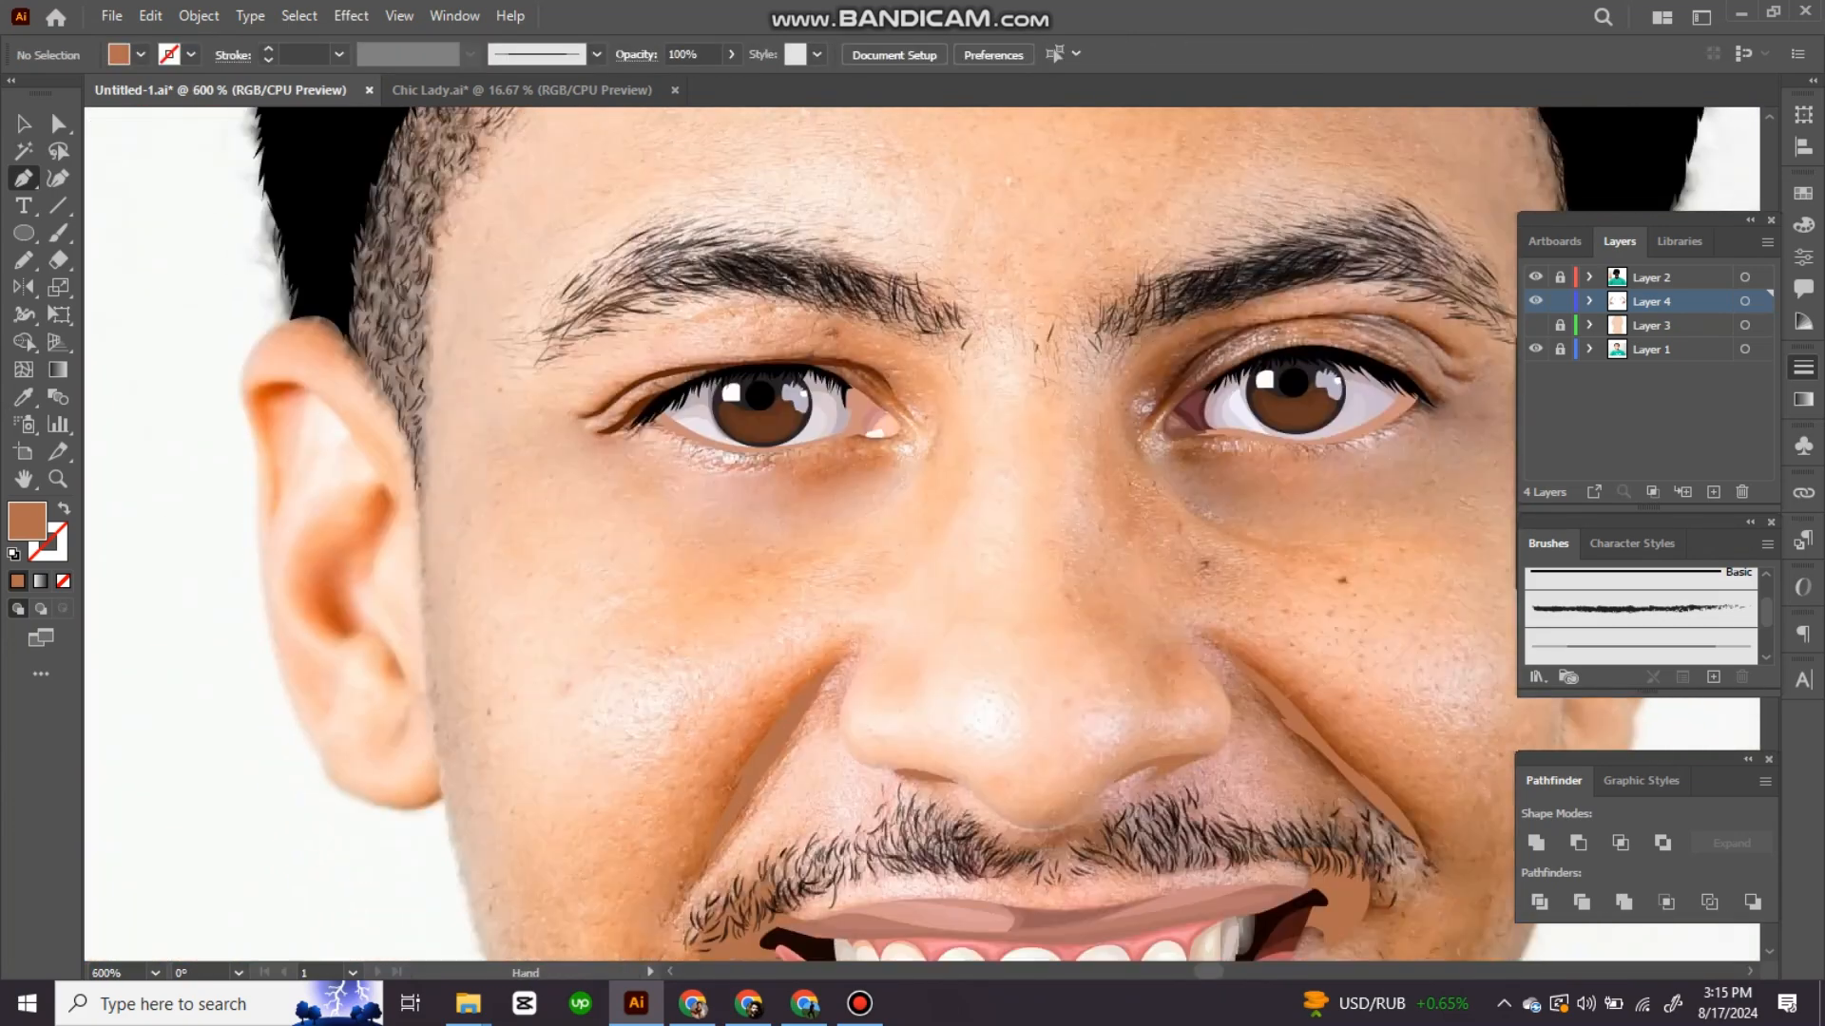
{"action": "left_click_drag", "start_coordinate": [864, 561], "coordinate": [747, 591]}
{"action": "left_click", "coordinate": [1559, 302]}
{"action": "left_click", "coordinate": [1560, 277]}
{"action": "left_click", "coordinate": [1652, 277]}
Step: Draw a thin upper-lid crease over the right-hand eye from its inner corner with the Pen tool and fill it with dark brown
{"action": "scroll", "coordinate": [1198, 413], "scroll_direction": "up", "scroll_amount": 3}
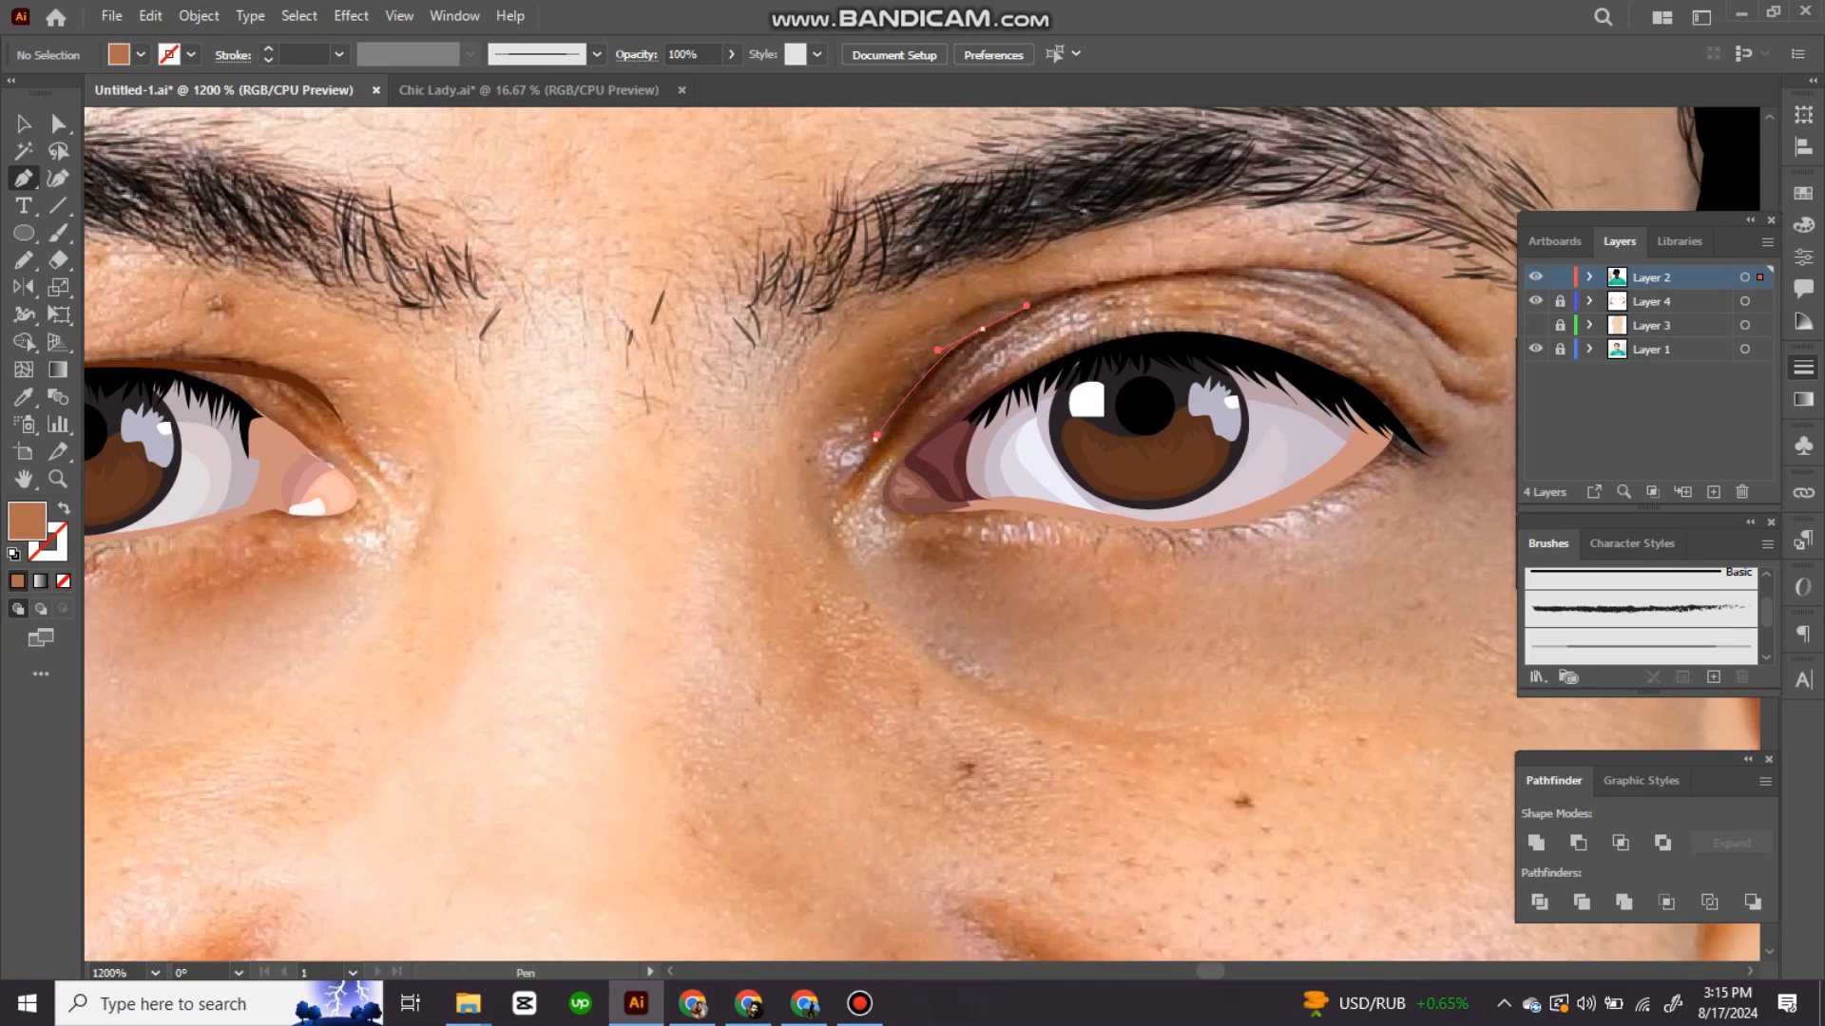
{"action": "left_click_drag", "start_coordinate": [1026, 305], "coordinate": [1049, 298]}
{"action": "left_click_drag", "start_coordinate": [1048, 299], "coordinate": [1155, 335]}
{"action": "left_click", "coordinate": [1064, 314]}
{"action": "left_click_drag", "start_coordinate": [796, 334], "coordinate": [679, 381]}
{"action": "left_click_drag", "start_coordinate": [624, 463], "coordinate": [571, 533]}
{"action": "left_click_drag", "start_coordinate": [572, 532], "coordinate": [629, 516]}
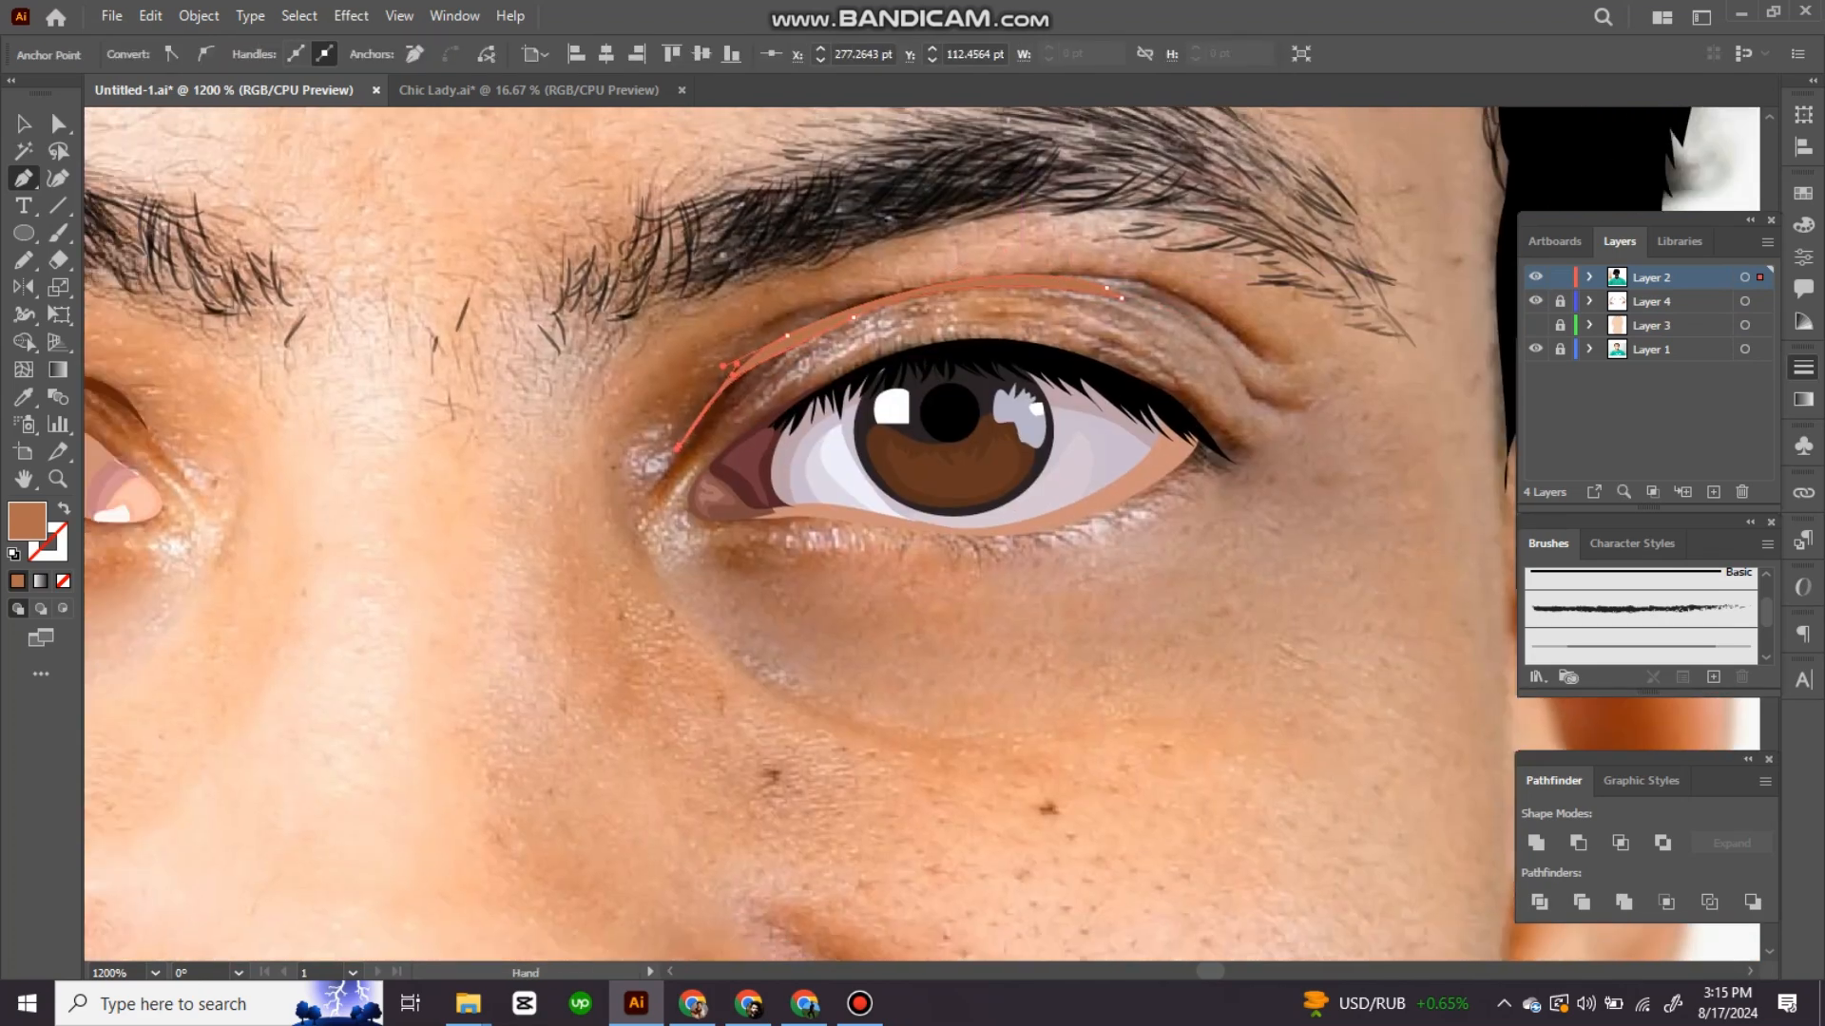
{"action": "left_click_drag", "start_coordinate": [738, 365], "coordinate": [931, 328]}
{"action": "key", "text": "ctrl+shift+a"}
Step: Extend the right-hand eyelid crease towards the outer corner with further pen shapes, filled with the dark brown sampled from the first one
{"action": "key", "text": "p"}
{"action": "left_click_drag", "start_coordinate": [1390, 352], "coordinate": [1161, 371]}
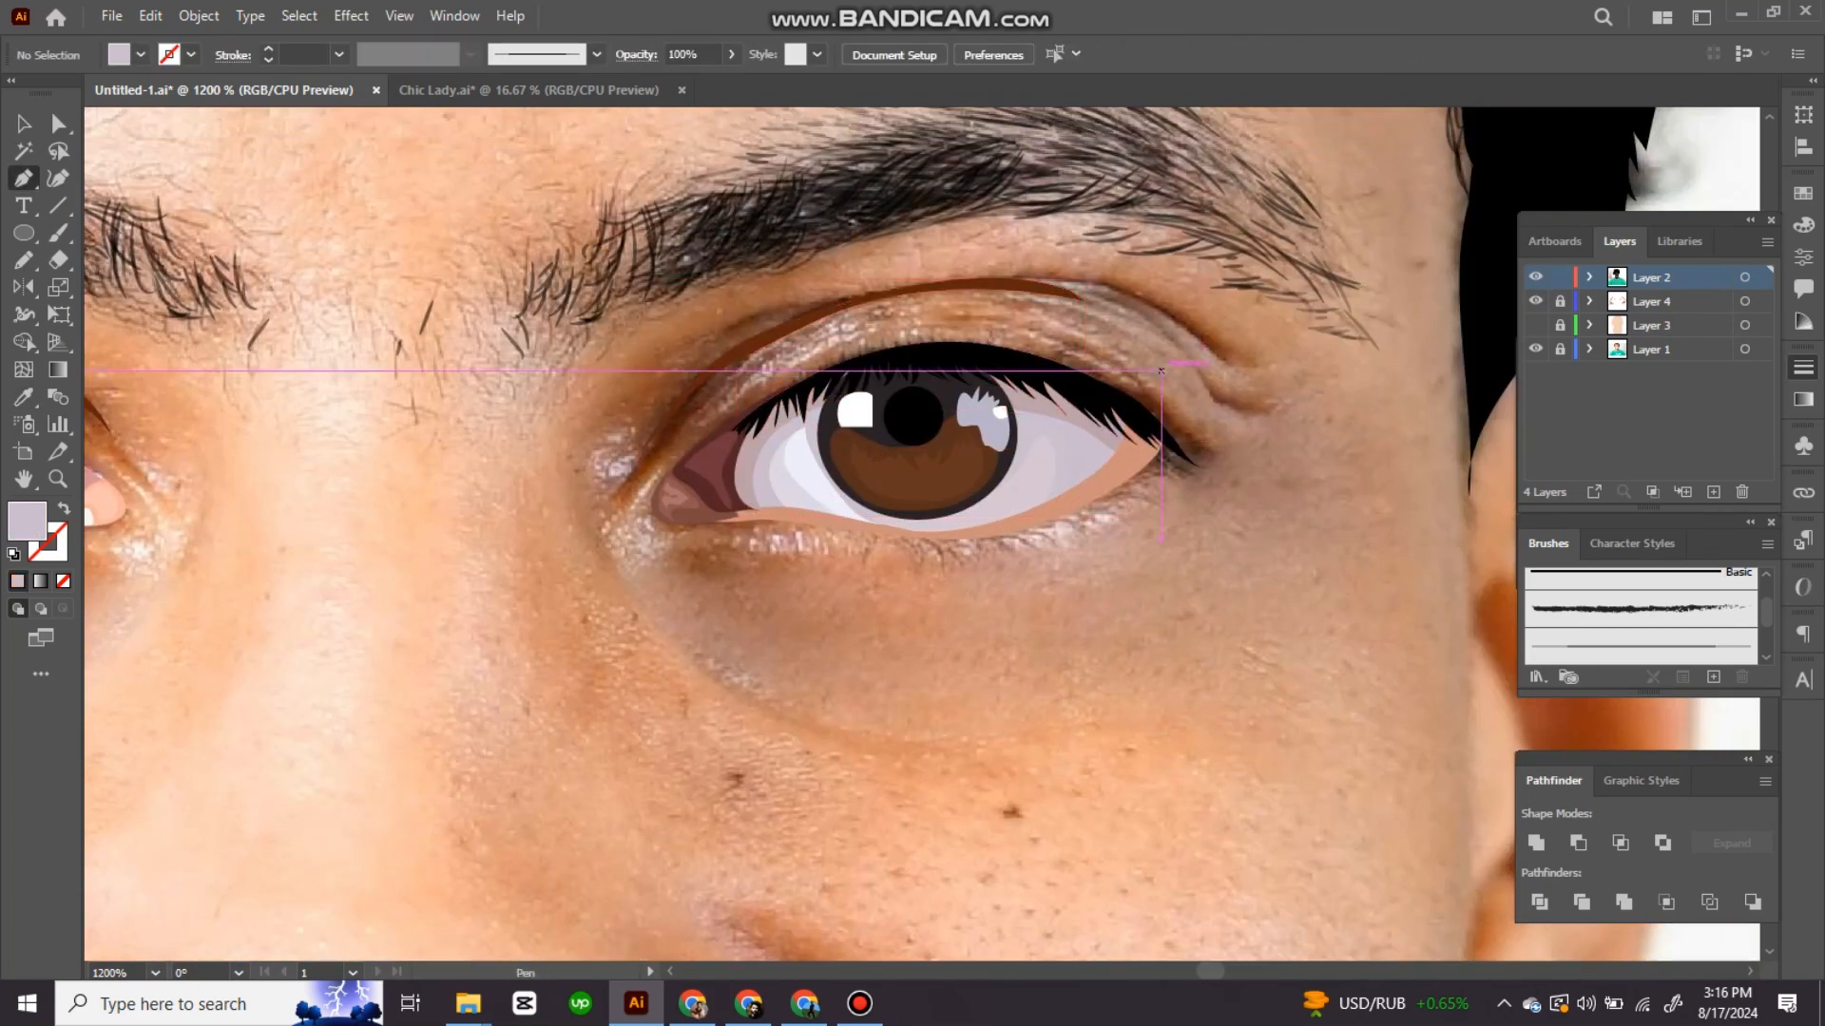
{"action": "left_click", "coordinate": [1021, 276]}
{"action": "left_click_drag", "start_coordinate": [1138, 295], "coordinate": [1171, 278]}
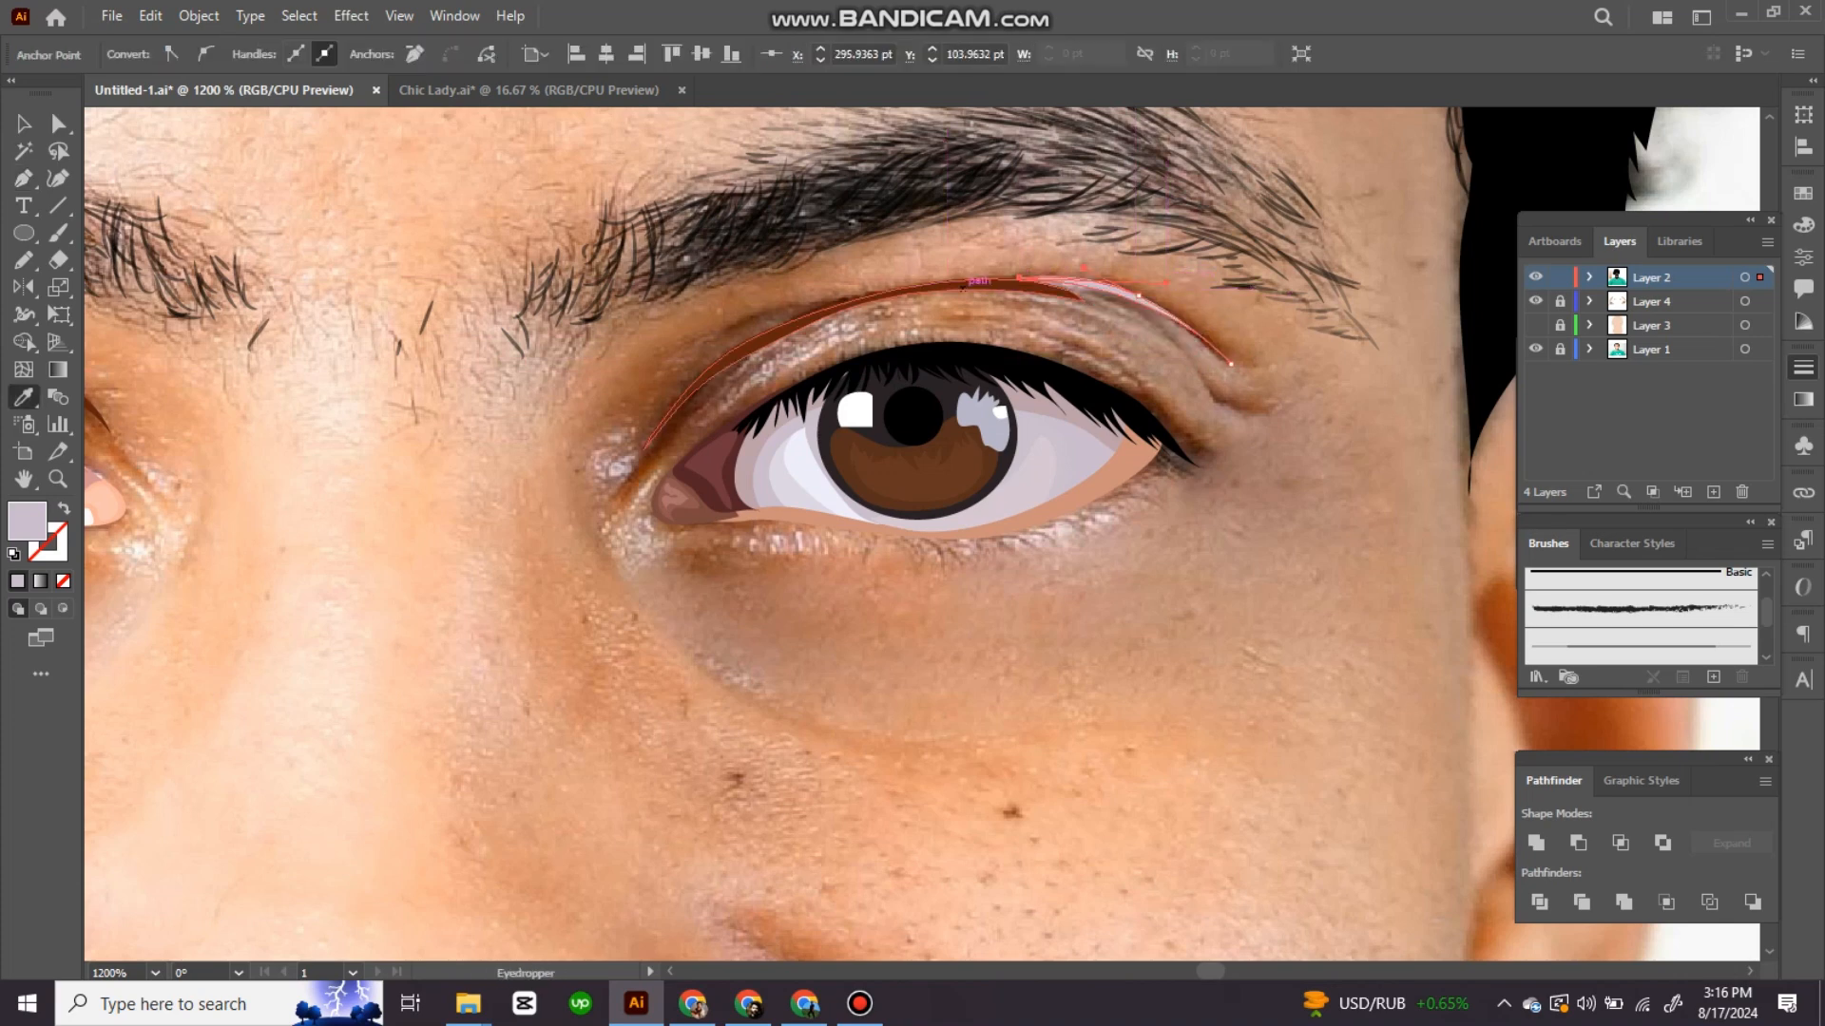
{"action": "key", "text": "ctrl+shift+a"}
{"action": "key", "text": "p"}
{"action": "left_click_drag", "start_coordinate": [1216, 366], "coordinate": [1557, 249]}
Step: Preview the skin base on Layer 3, hide it again, lock Layer 2 and make Layer 4 active
{"action": "left_click", "coordinate": [1535, 324]}
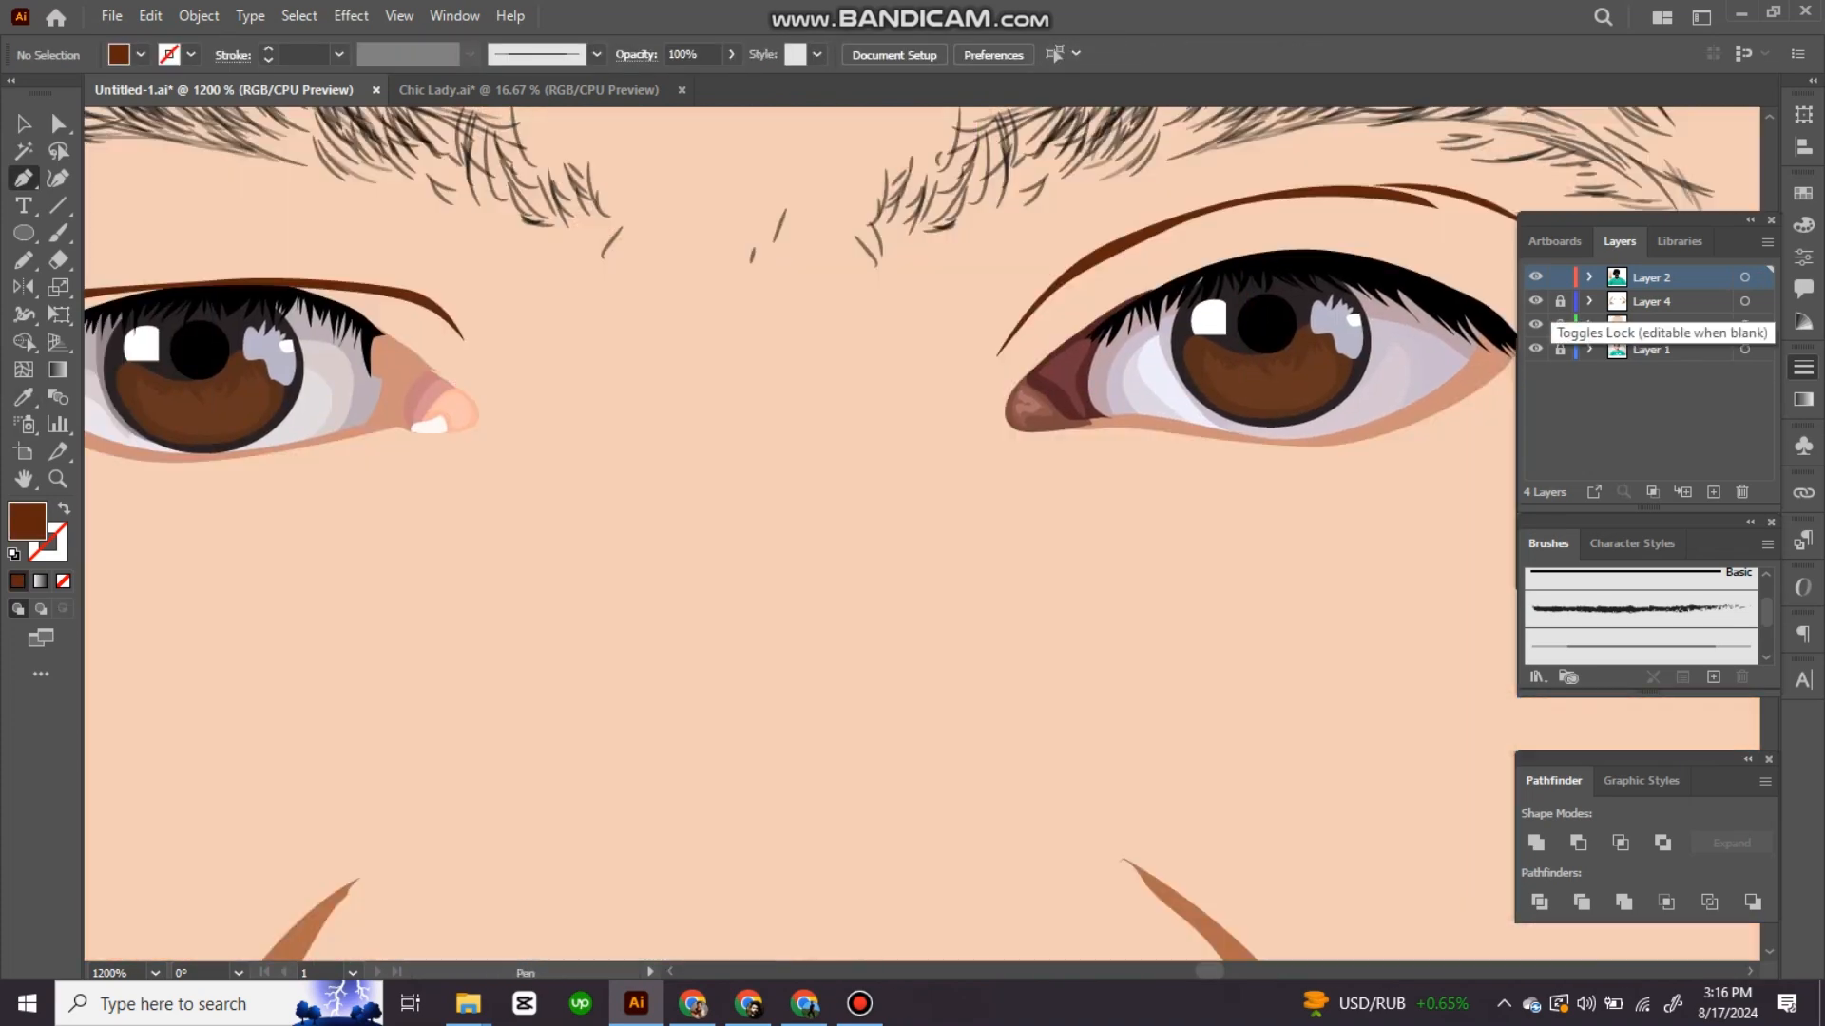
{"action": "left_click", "coordinate": [1559, 277]}
{"action": "left_click", "coordinate": [1535, 324]}
{"action": "left_click", "coordinate": [1652, 302]}
Step: Pencil a shadow shape around the right-hand upper eyelid and inner corner, and fill it with the sampled shadow brown
{"action": "key", "text": "n"}
{"action": "left_click_drag", "start_coordinate": [1117, 299], "coordinate": [998, 389]}
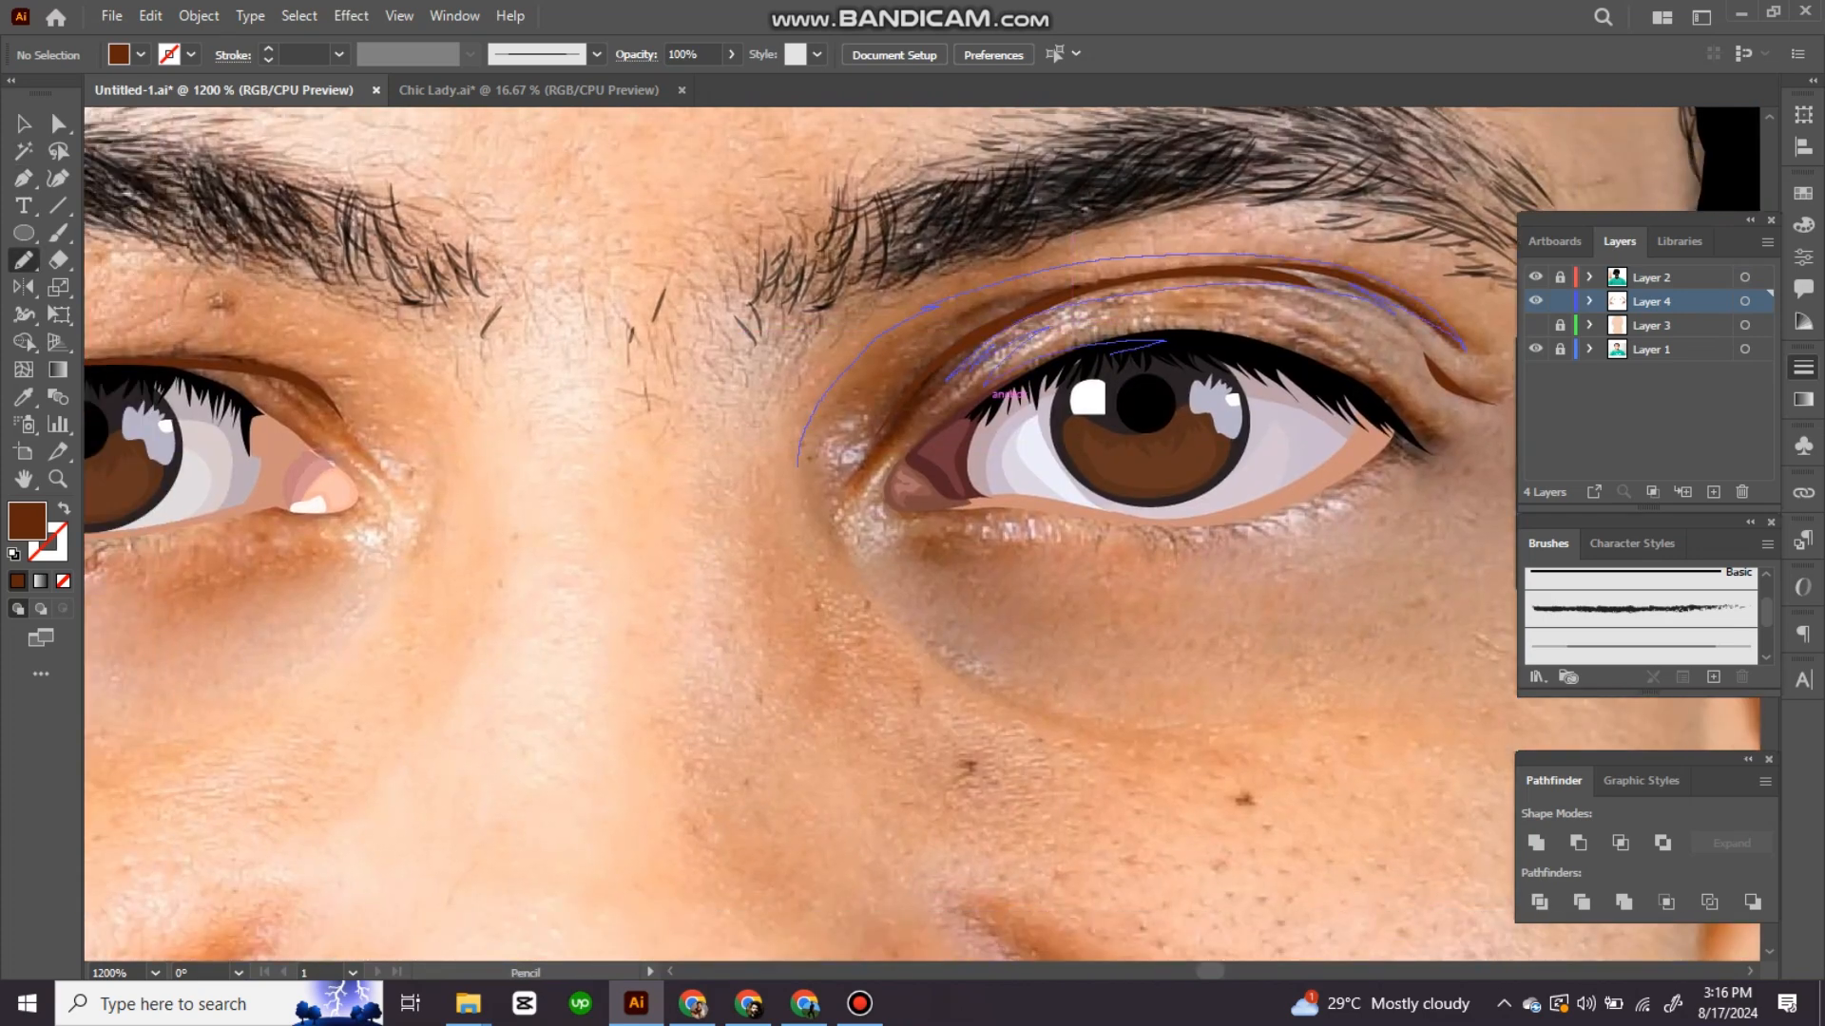
{"action": "left_click_drag", "start_coordinate": [798, 465], "coordinate": [812, 528]}
{"action": "key", "text": "ctrl+minus"}
{"action": "key", "text": "ctrl+minus"}
{"action": "key", "text": "ctrl+minus"}
{"action": "key", "text": "i"}
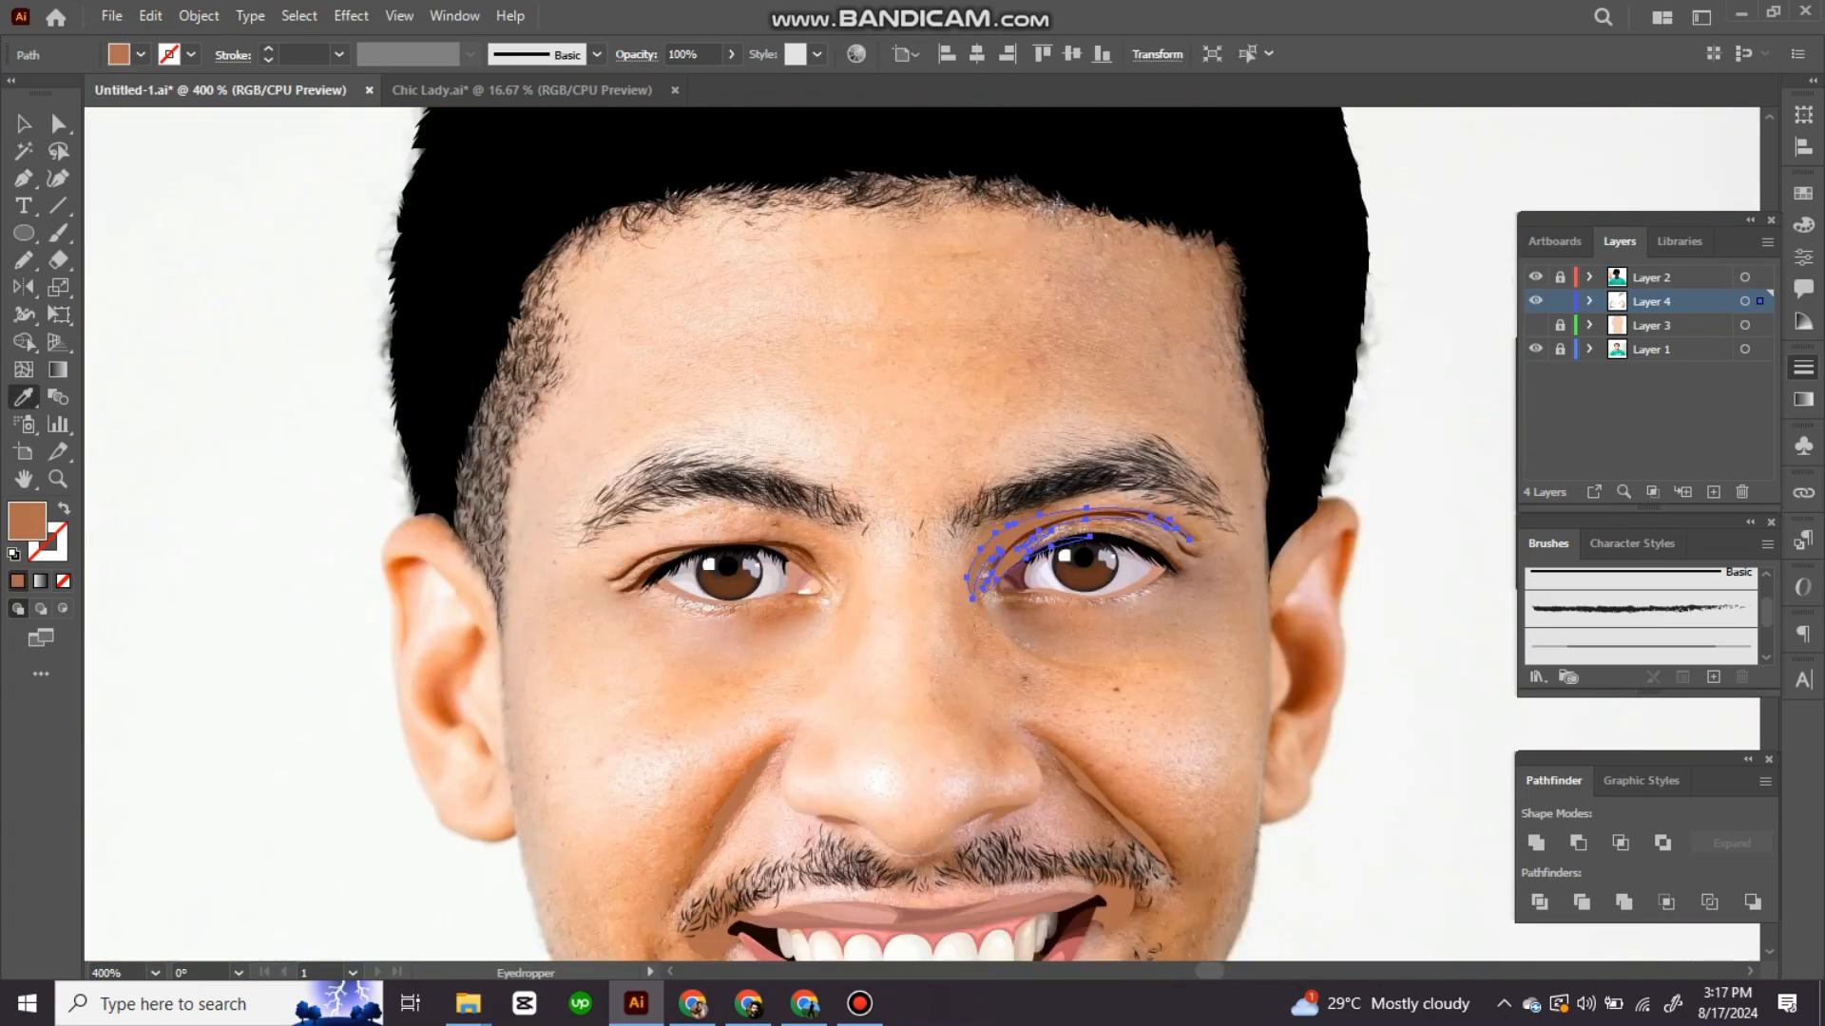
Step: Pencil a shadow shape along the upper eyelid of the left-hand eye
{"action": "key", "text": "n"}
{"action": "key", "text": "ctrl+plus"}
{"action": "key", "text": "ctrl+plus"}
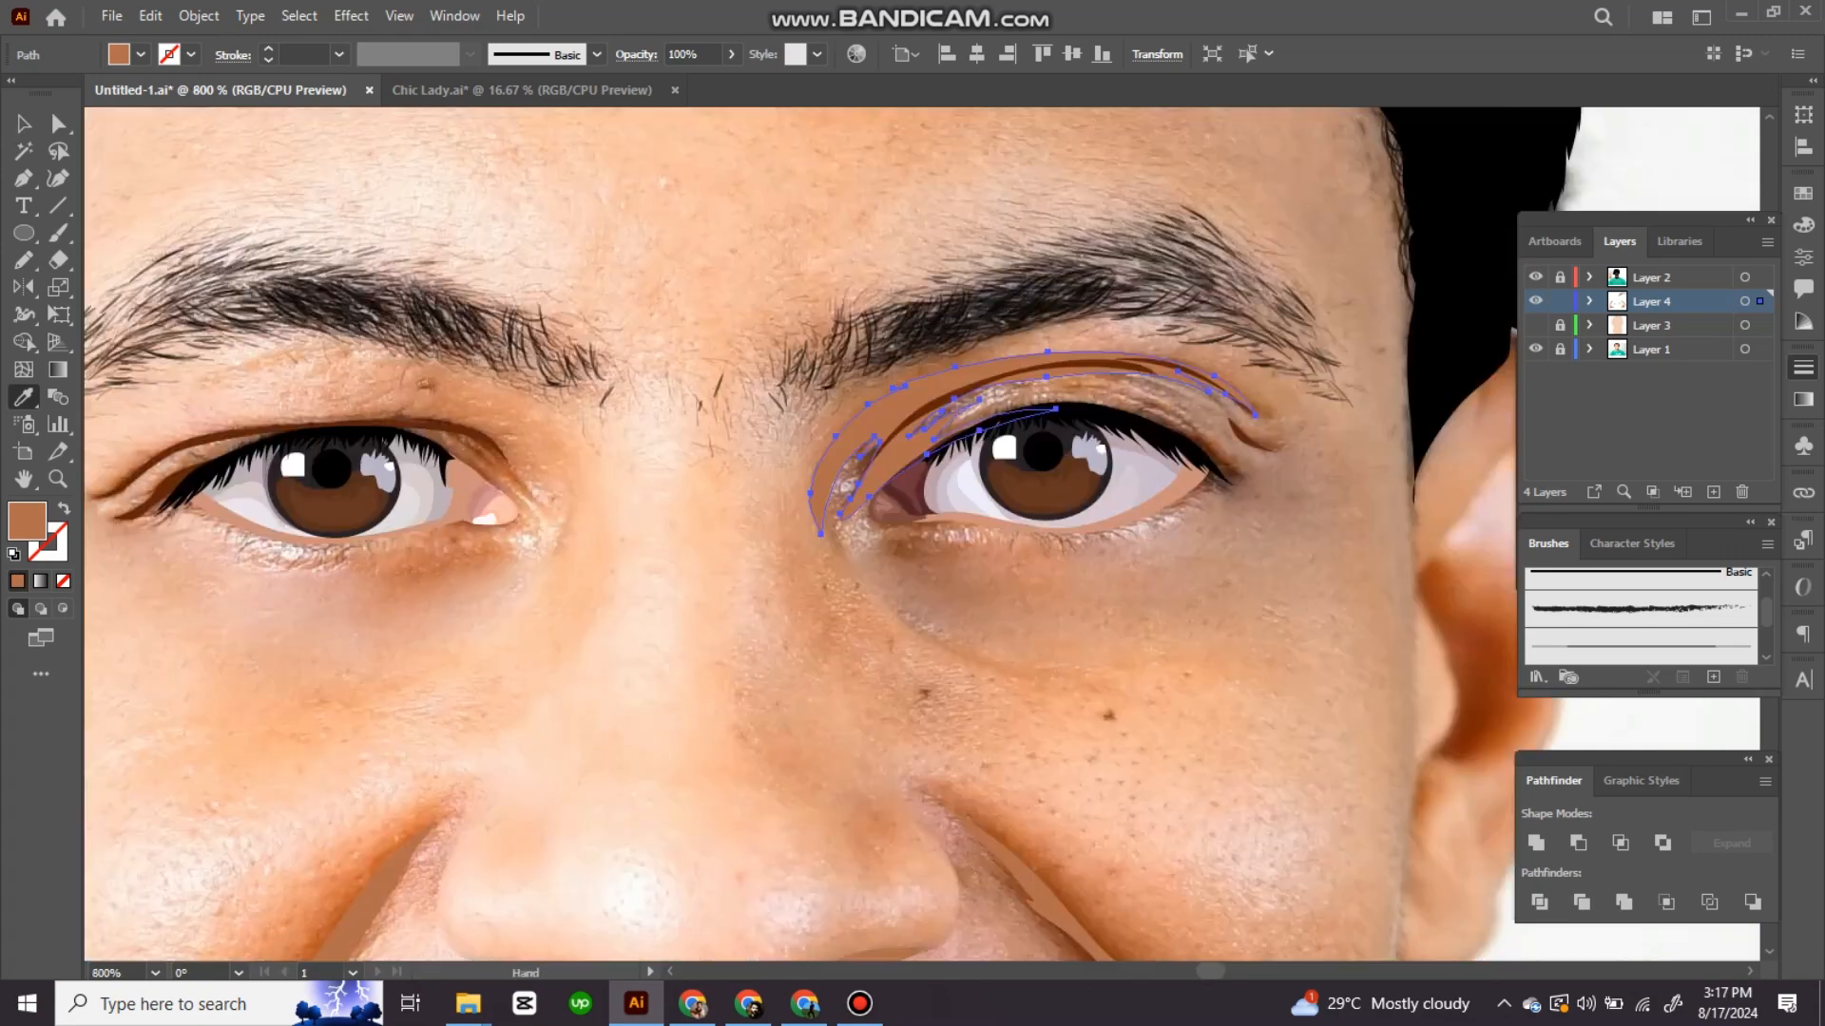
{"action": "scroll", "coordinate": [922, 532], "scroll_direction": "left", "scroll_amount": 5}
{"action": "scroll", "coordinate": [922, 532], "scroll_direction": "down", "scroll_amount": 2}
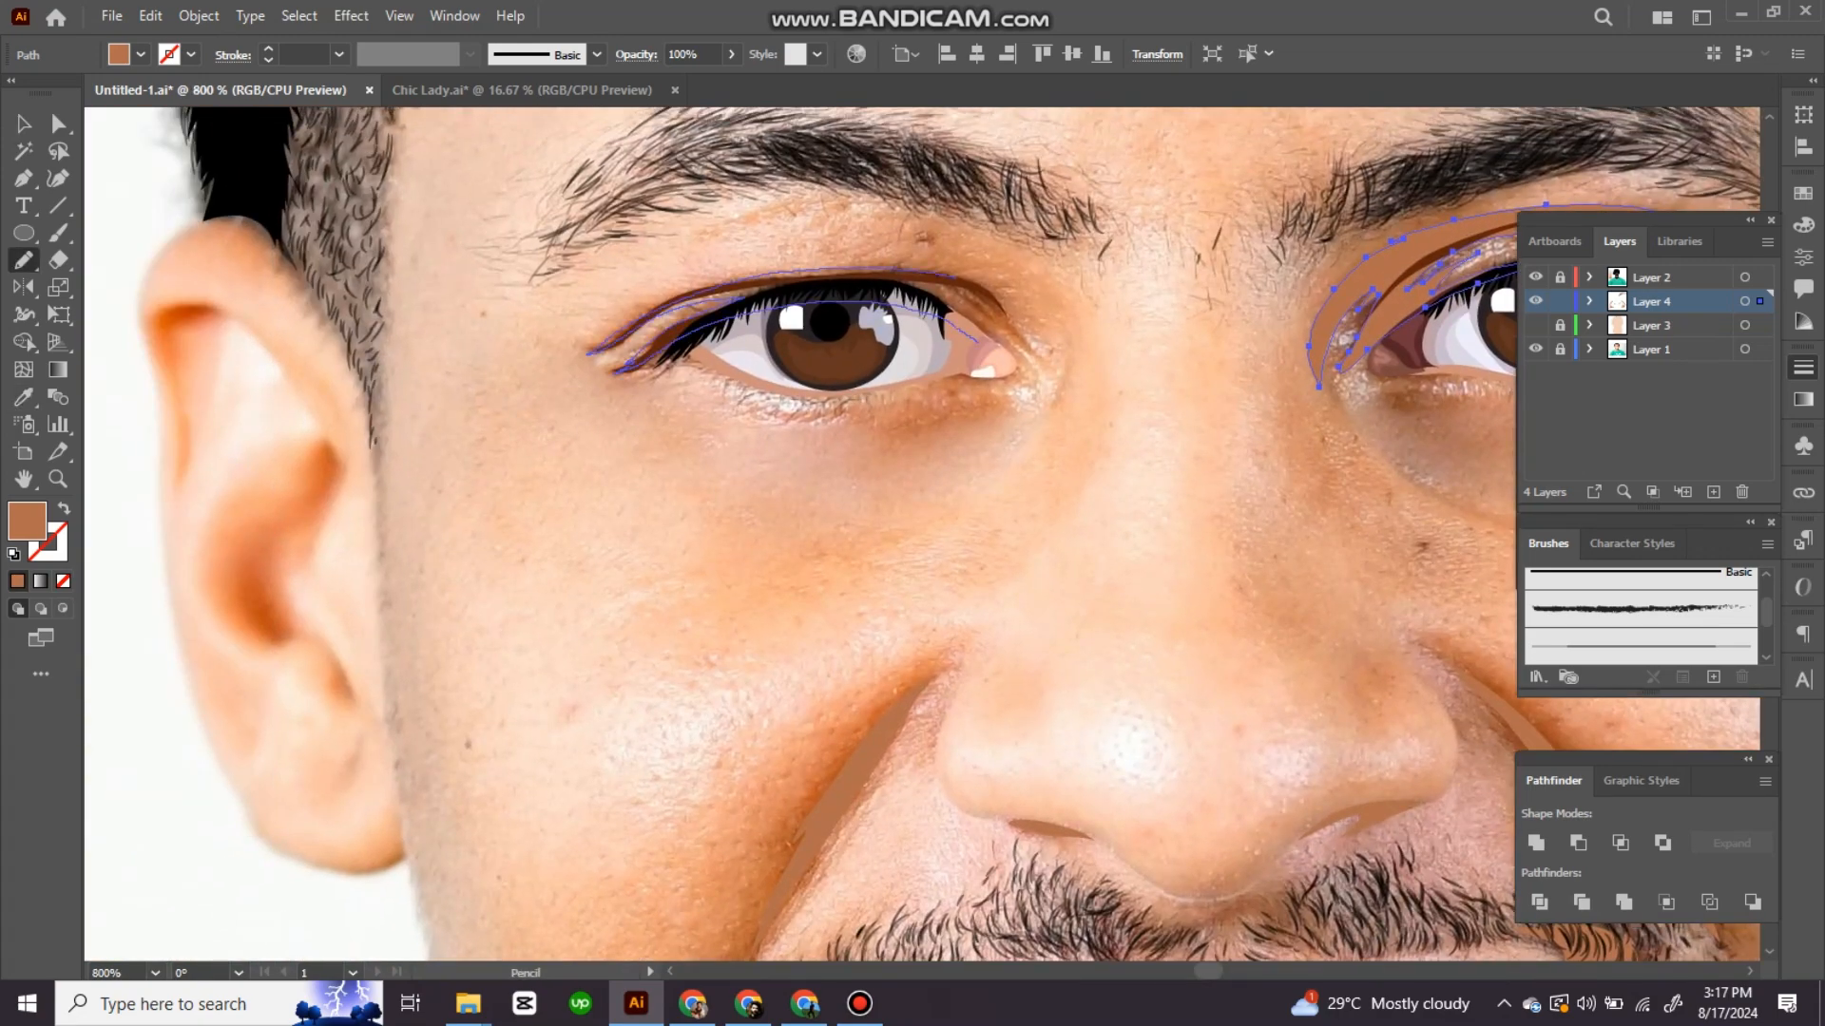
Step: Draw brown shadow shapes on the right-hand ear, near its top and along its front edge beside the cheek
{"action": "scroll", "coordinate": [922, 532], "scroll_direction": "right", "scroll_amount": 10}
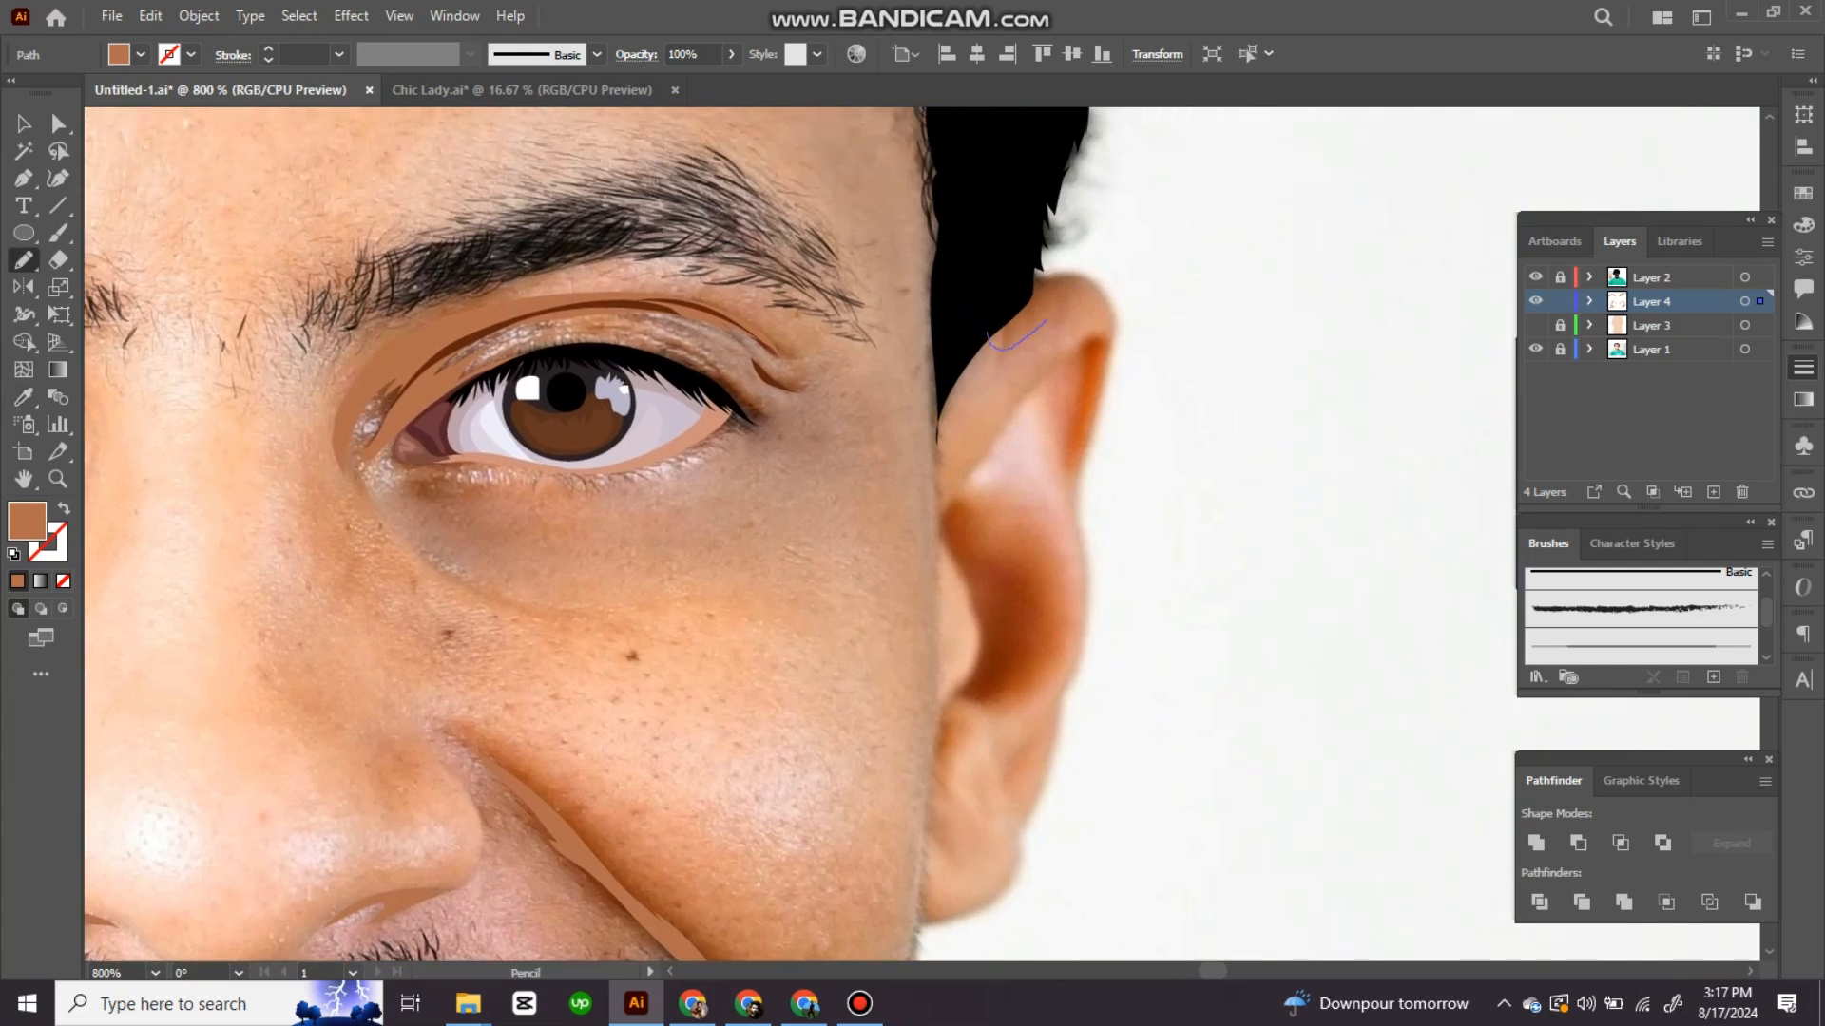
{"action": "left_click", "coordinate": [514, 399]}
{"action": "scroll", "coordinate": [922, 532], "scroll_direction": "down", "scroll_amount": 3}
{"action": "key", "text": "p"}
{"action": "left_click_drag", "start_coordinate": [922, 293], "coordinate": [921, 498]}
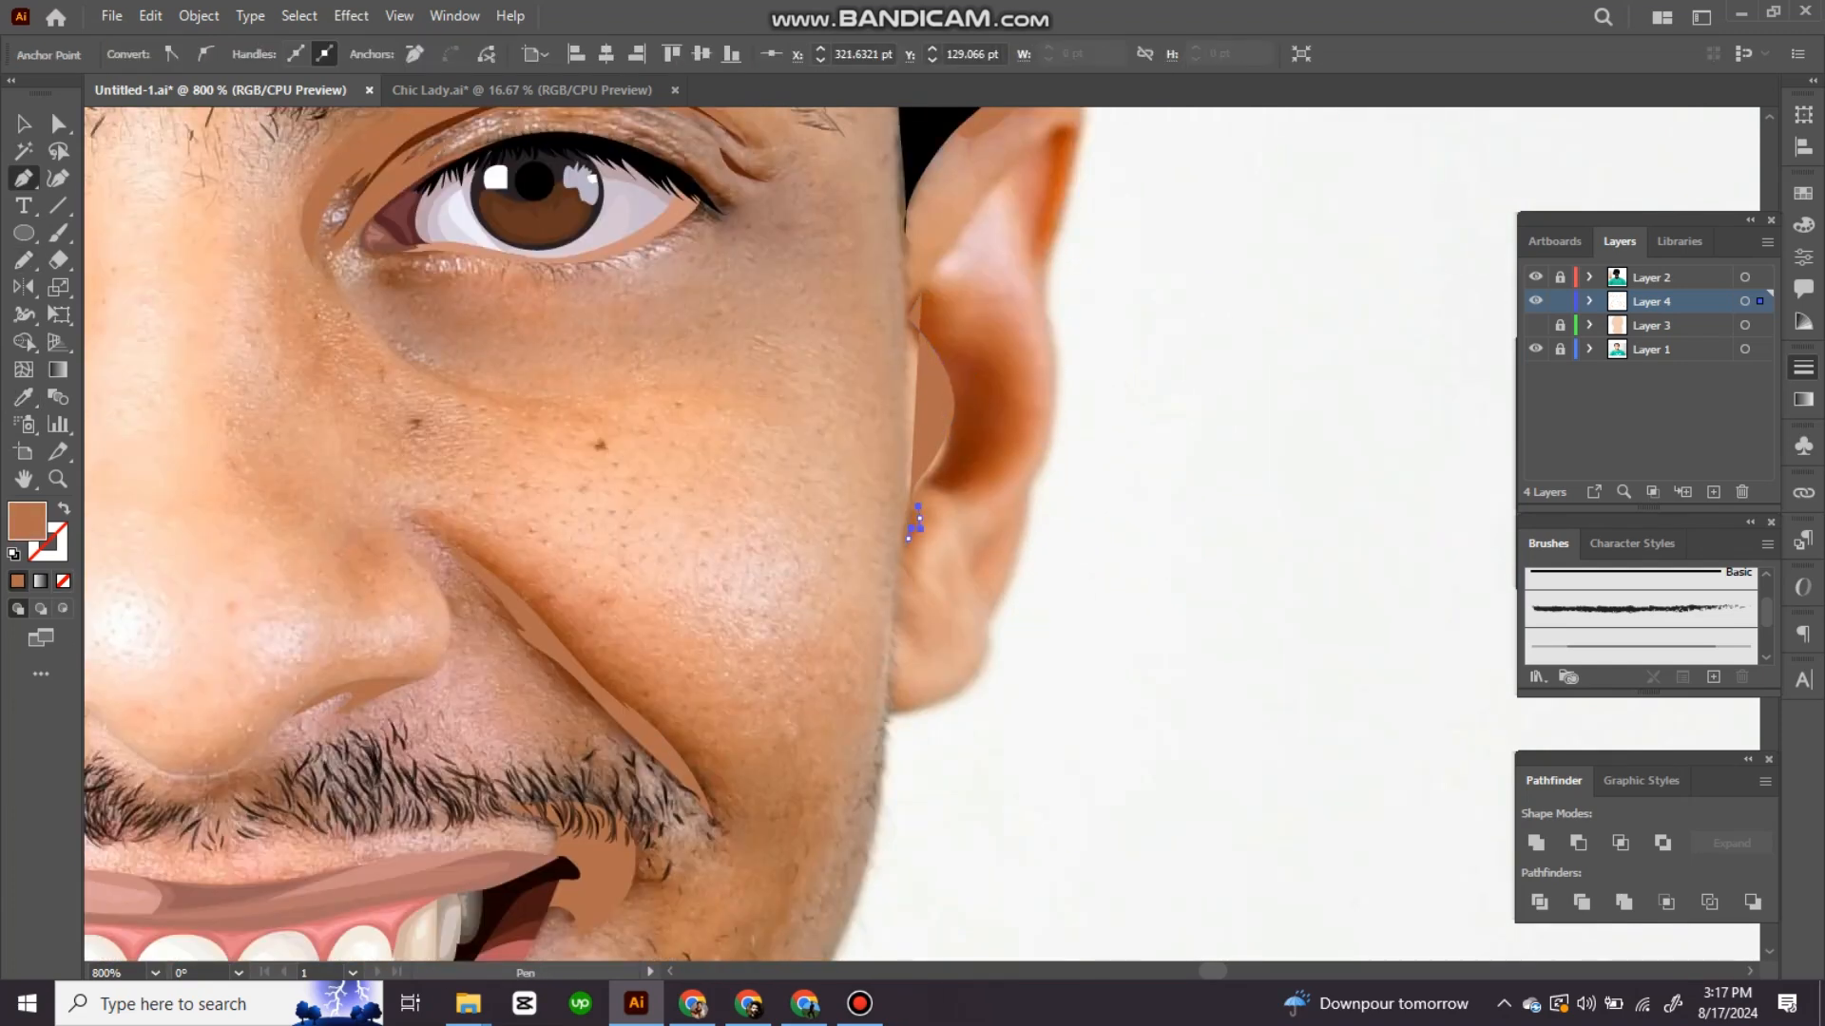
{"action": "left_click", "coordinate": [921, 292]}
{"action": "key", "text": "ctrl+shift+a"}
Step: Draw brown shadow shapes in the bowl of the left-hand ear and in the fold just above it
{"action": "scroll", "coordinate": [922, 532], "scroll_direction": "left", "scroll_amount": 15}
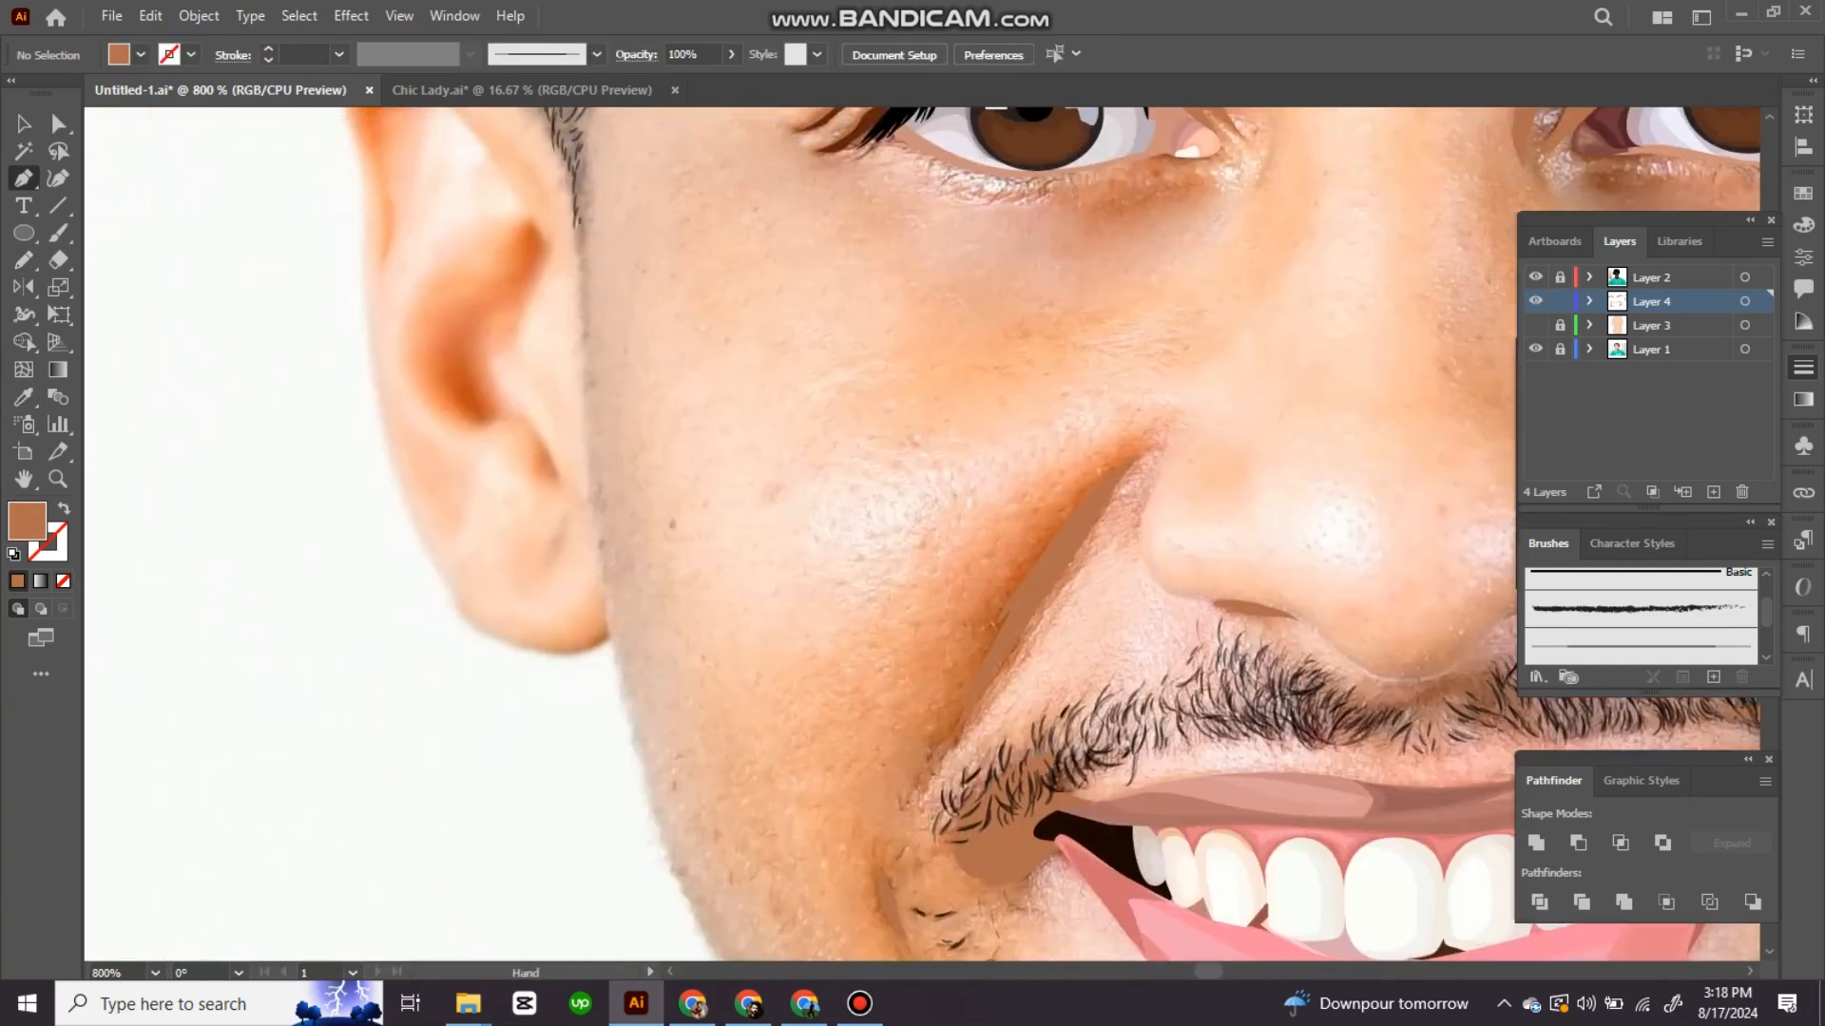
{"action": "left_click", "coordinate": [837, 377]}
{"action": "left_click_drag", "start_coordinate": [836, 427], "coordinate": [855, 455]}
{"action": "key", "text": "ctrl+shift+a"}
{"action": "scroll", "coordinate": [855, 456], "scroll_direction": "up", "scroll_amount": 5}
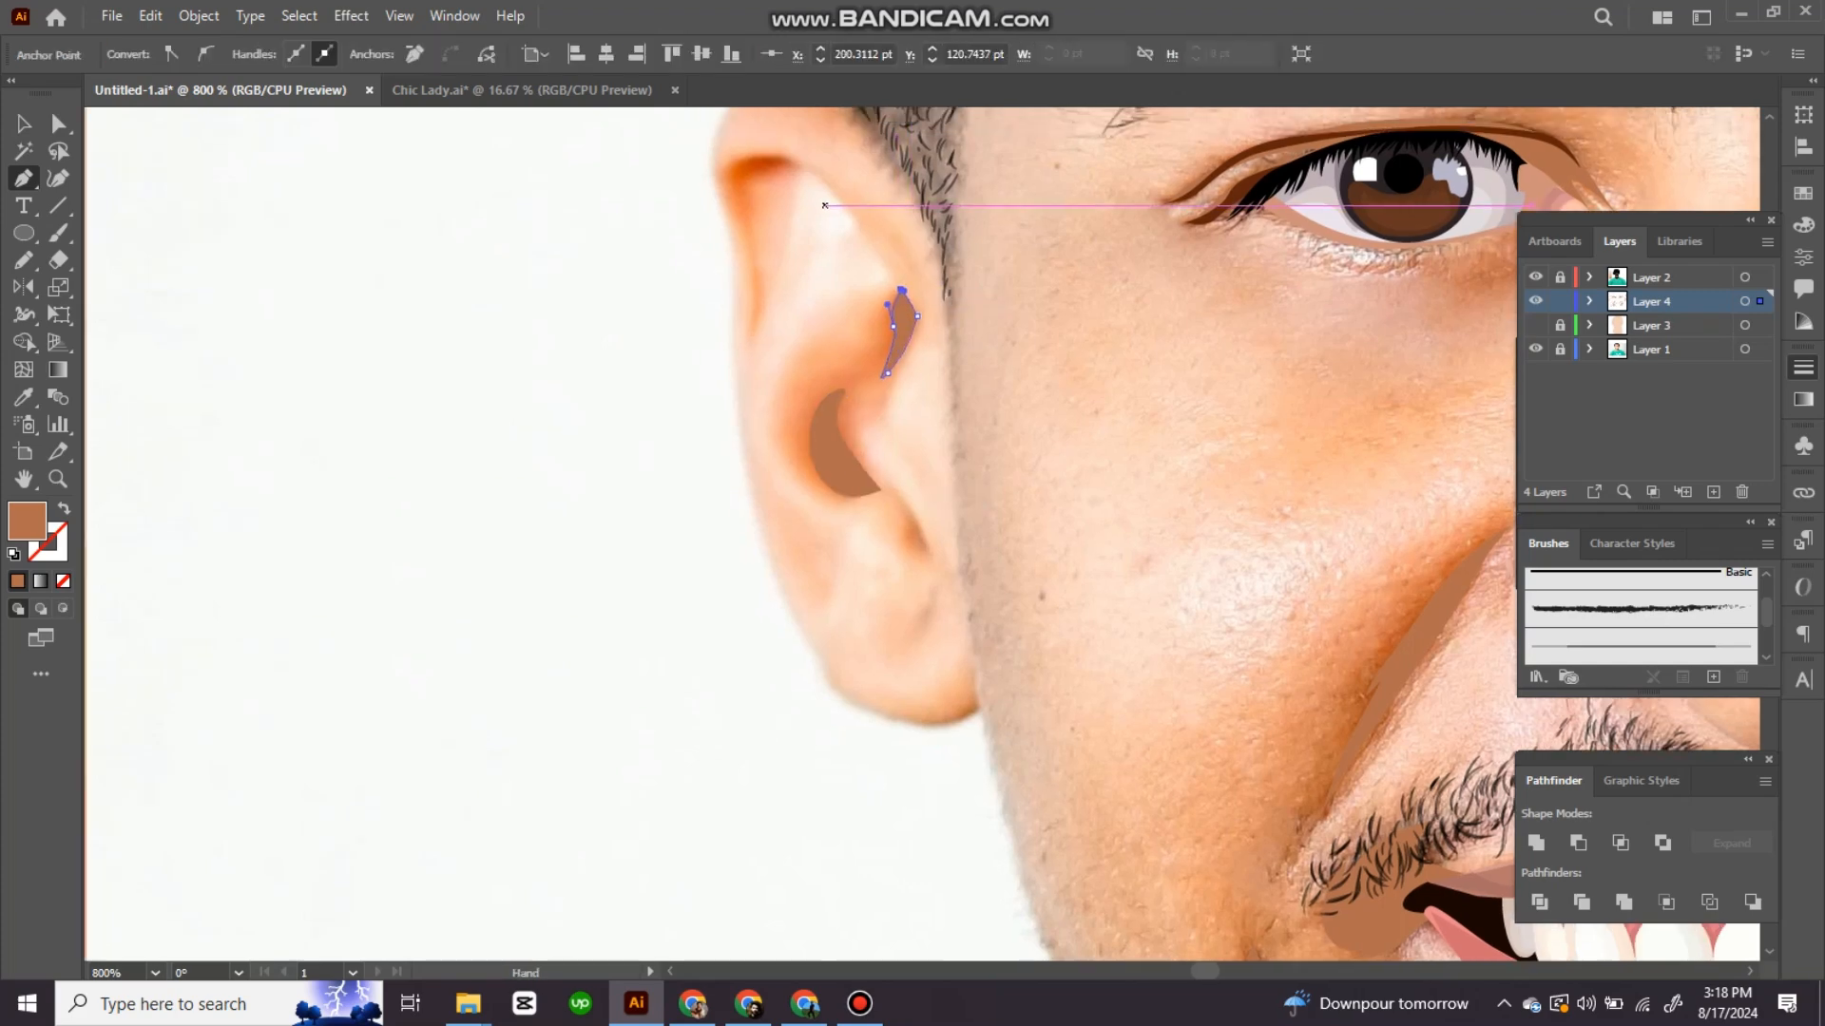
Step: Draw a curved brown shadow inside the upper rim of the left-hand ear with the Pen tool
{"action": "left_click", "coordinate": [788, 267]}
{"action": "left_click", "coordinate": [768, 287]}
{"action": "left_click_drag", "start_coordinate": [795, 317], "coordinate": [806, 392]}
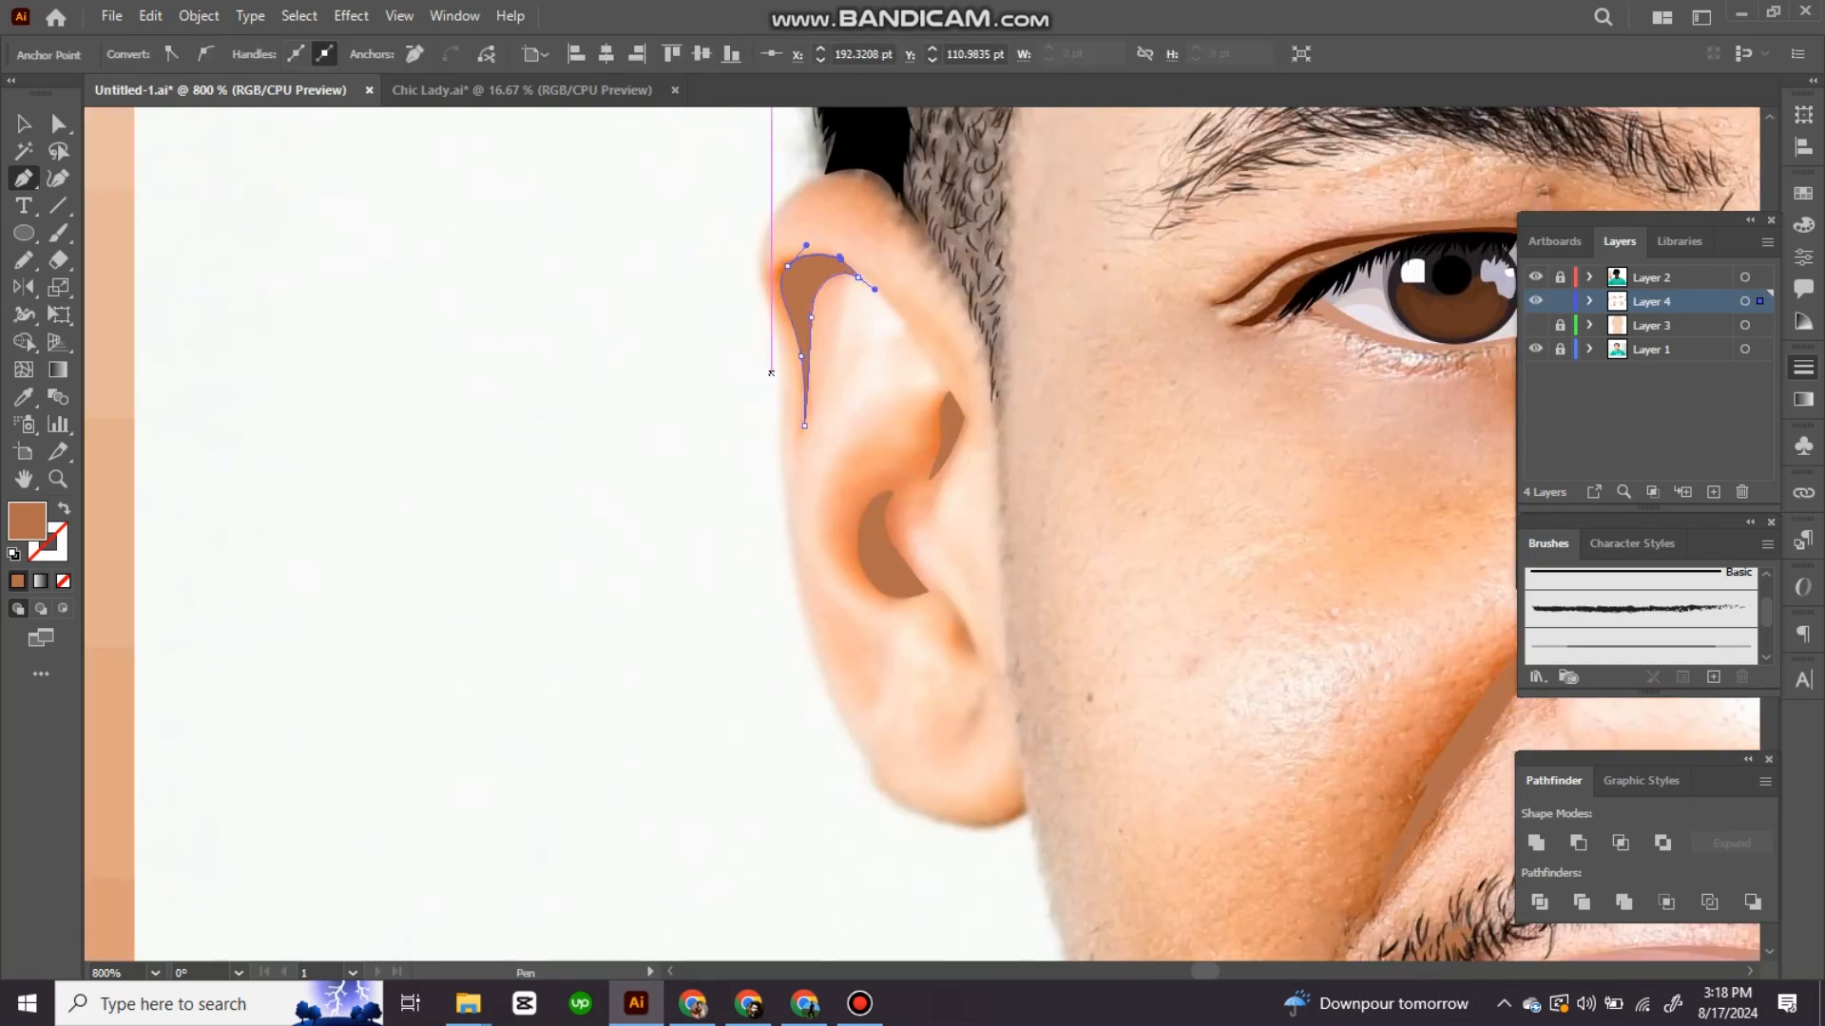
Step: Pencil a shadow shape along the forehead hairline and temple, and fill it with the brown sampled from the ear shadow
{"action": "scroll", "coordinate": [771, 373], "scroll_direction": "down", "scroll_amount": 3}
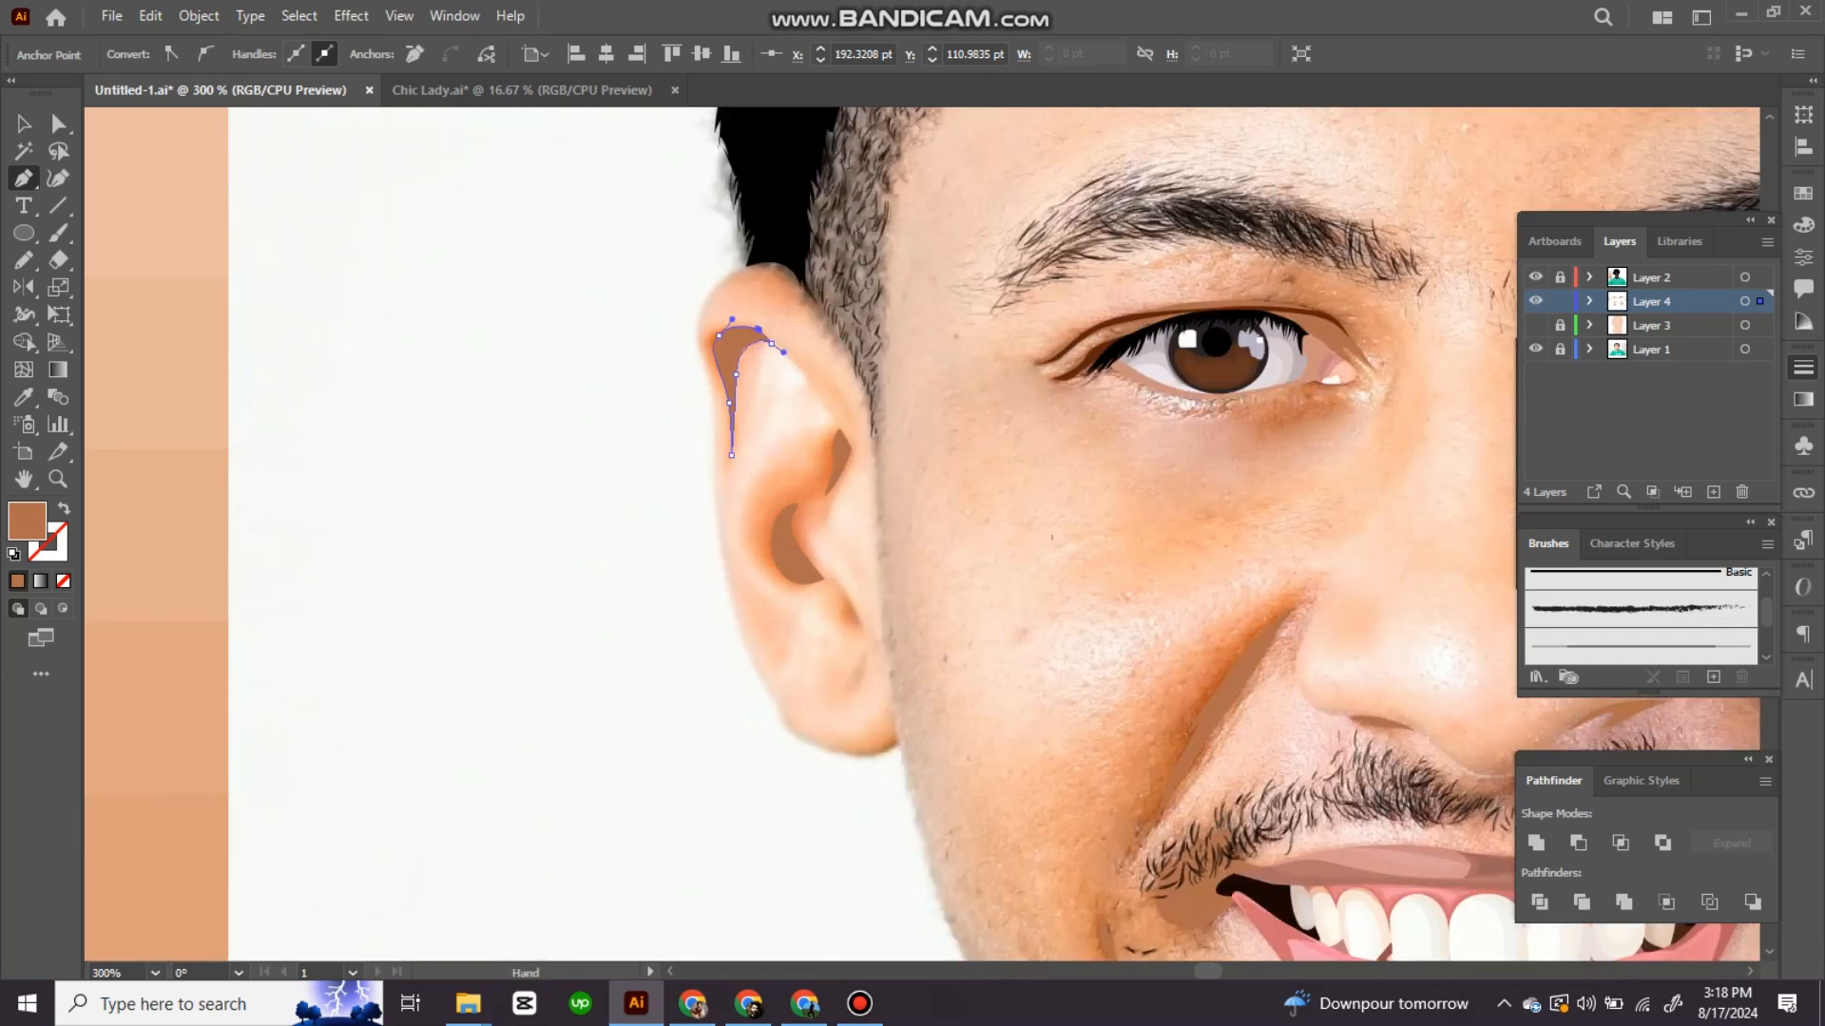
{"action": "scroll", "coordinate": [856, 361], "scroll_direction": "up", "scroll_amount": 2}
{"action": "key", "text": "n"}
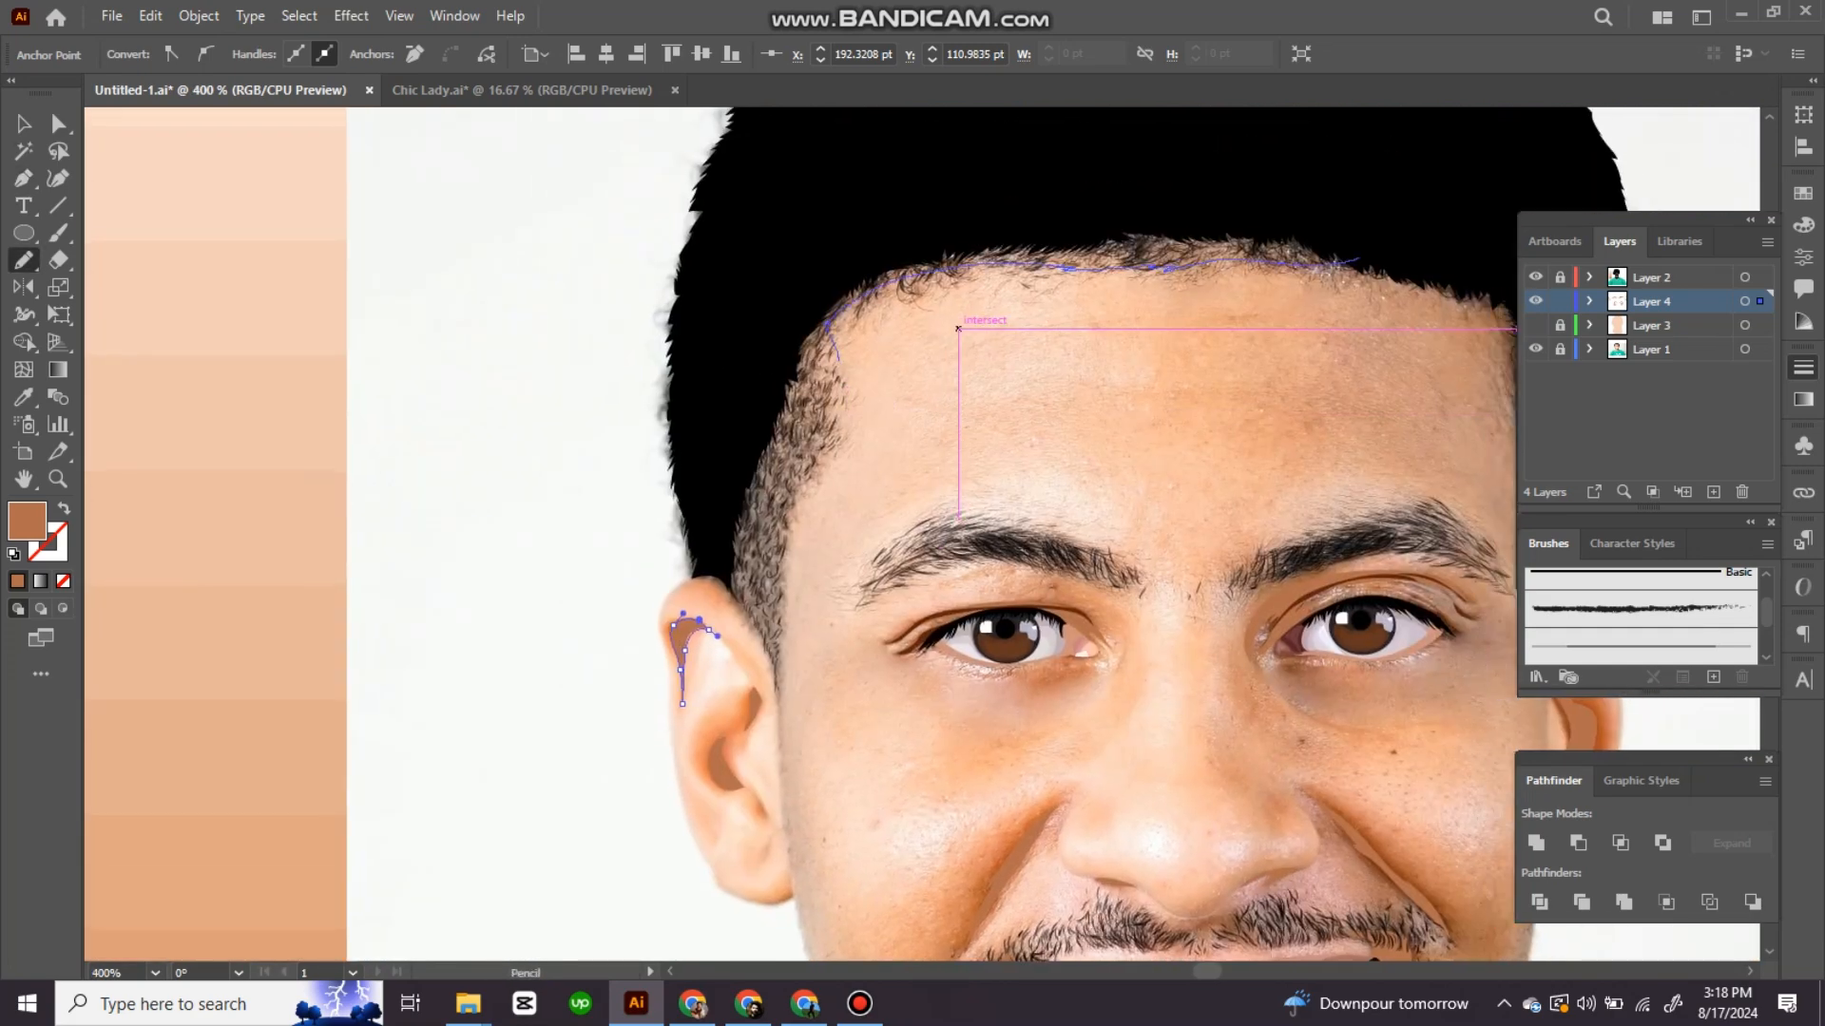
{"action": "scroll", "coordinate": [958, 328], "scroll_direction": "down", "scroll_amount": 3}
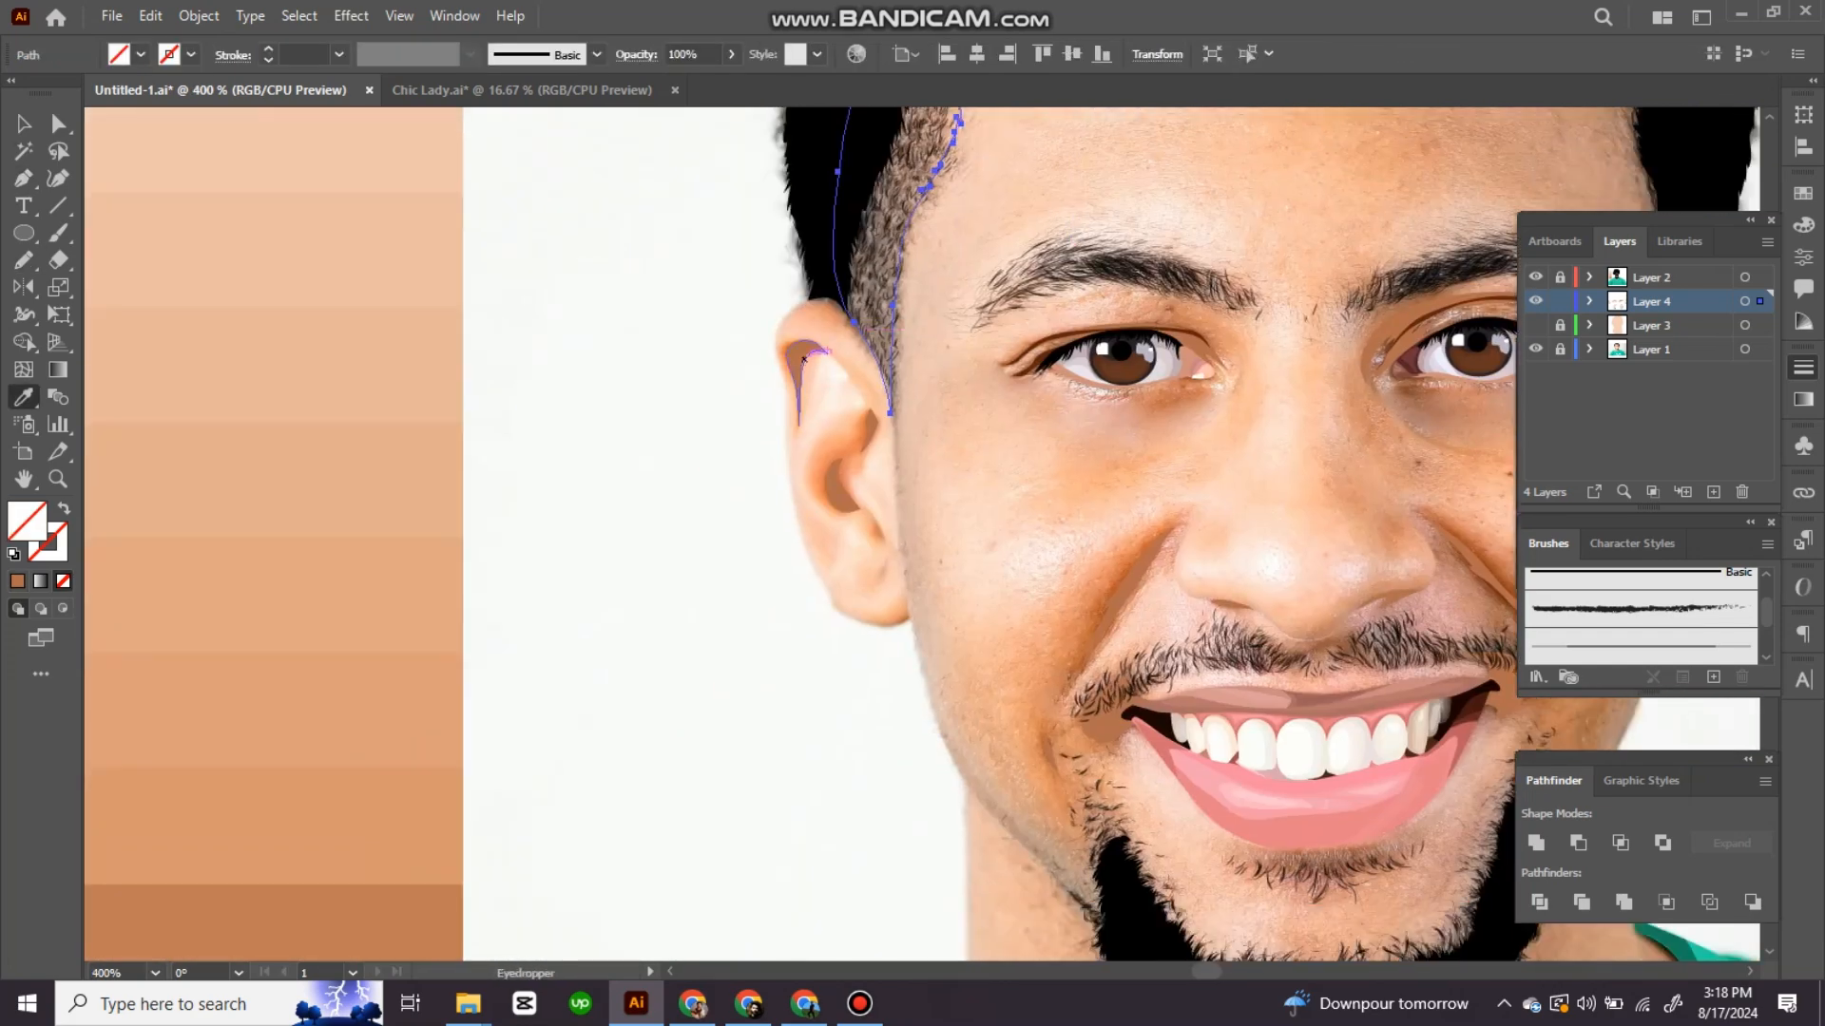
{"action": "key", "text": "ctrl+shift+a"}
Step: Draw brown shadow shapes on the neck beneath the beard and along the right-hand inner edge of the shirt collar
{"action": "scroll", "coordinate": [1188, 461], "scroll_direction": "down", "scroll_amount": 6}
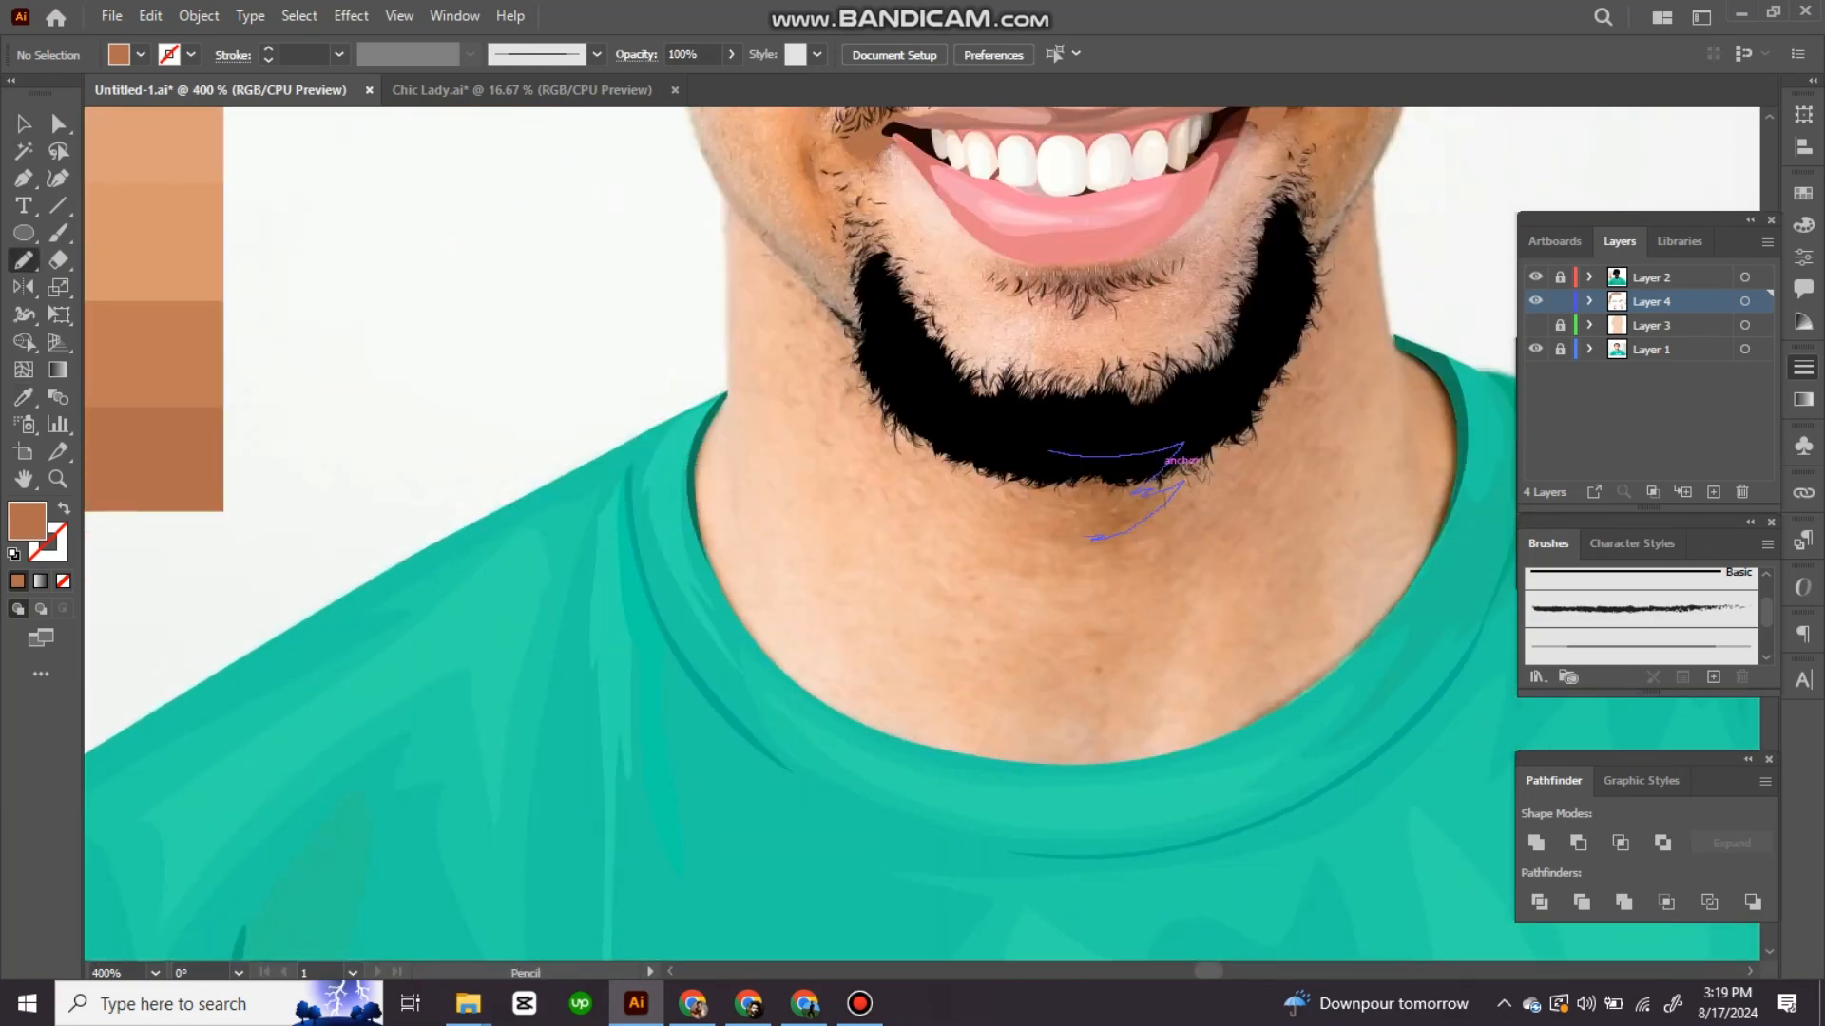
{"action": "left_click_drag", "start_coordinate": [1088, 539], "coordinate": [965, 445]}
{"action": "scroll", "coordinate": [1304, 342], "scroll_direction": "right", "scroll_amount": 2}
{"action": "key", "text": "p"}
{"action": "scroll", "coordinate": [1373, 492], "scroll_direction": "up", "scroll_amount": 2}
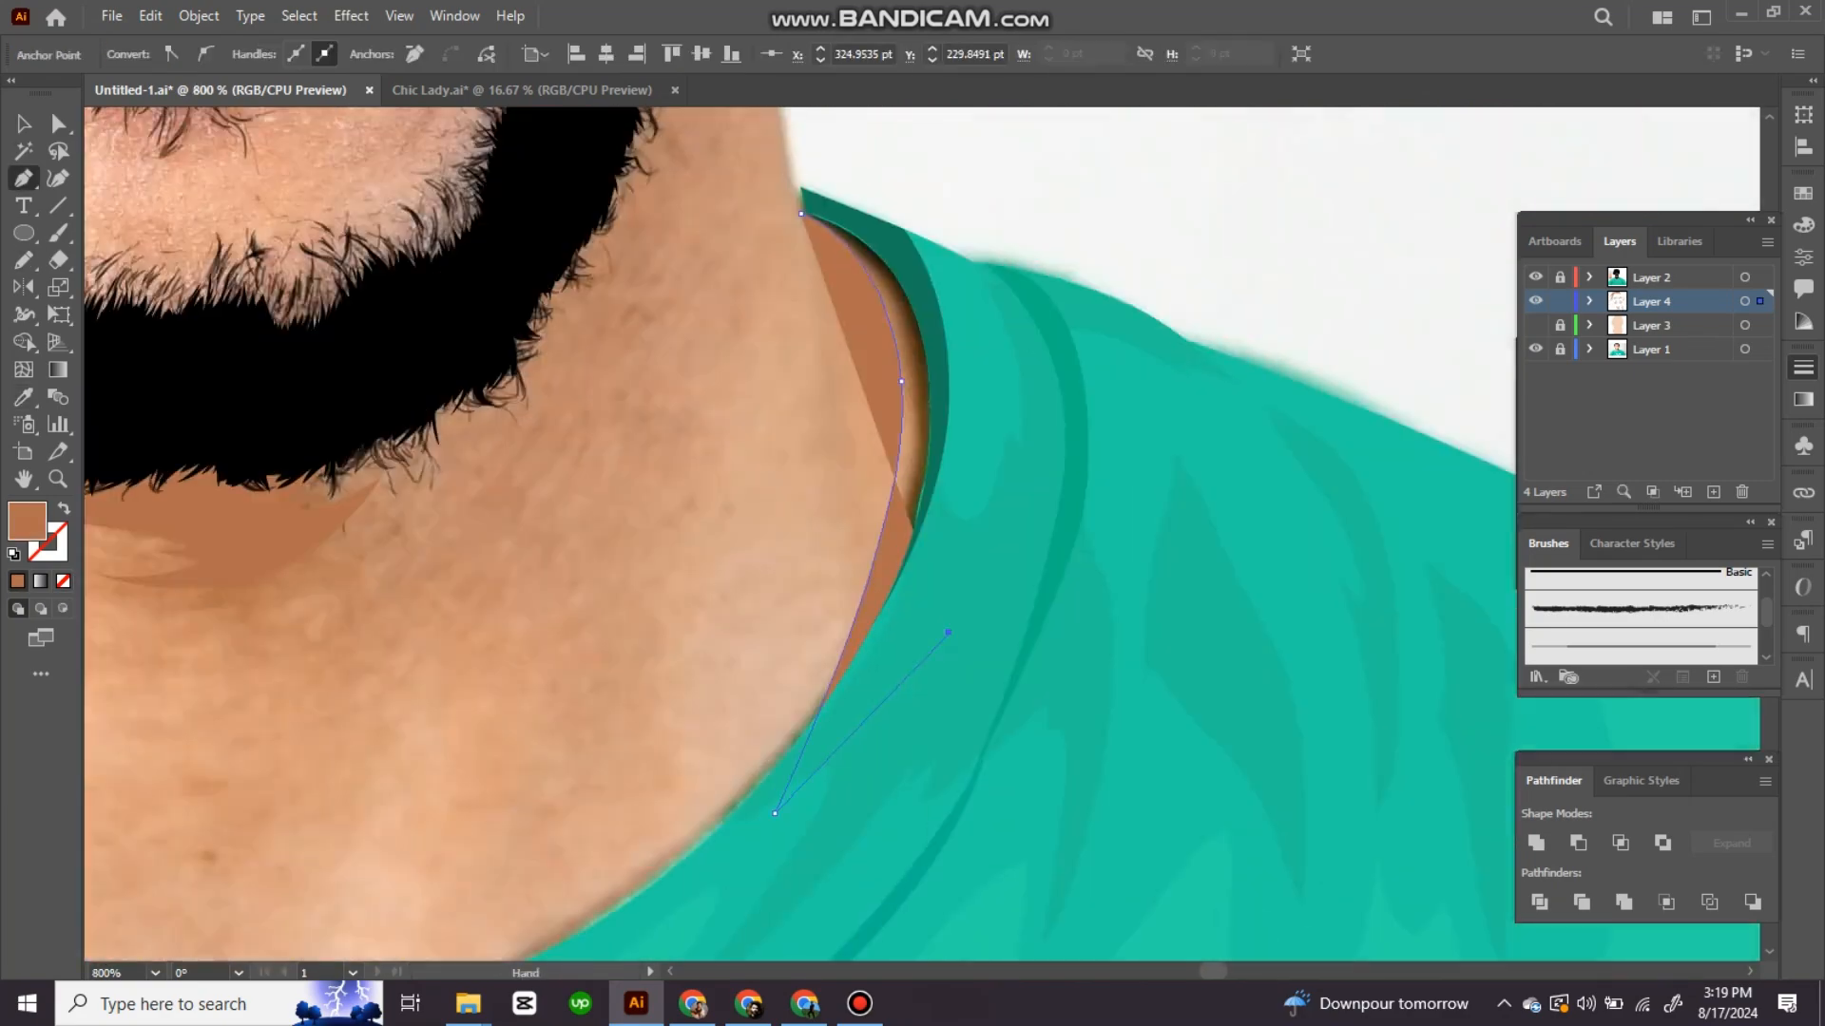
Step: Draw a narrow brown shadow with the Pen tool on the neck along the left-hand inner edge of the collar
{"action": "scroll", "coordinate": [951, 475], "scroll_direction": "down", "scroll_amount": 4}
{"action": "scroll", "coordinate": [950, 475], "scroll_direction": "left", "scroll_amount": 5}
{"action": "left_click", "coordinate": [765, 677]}
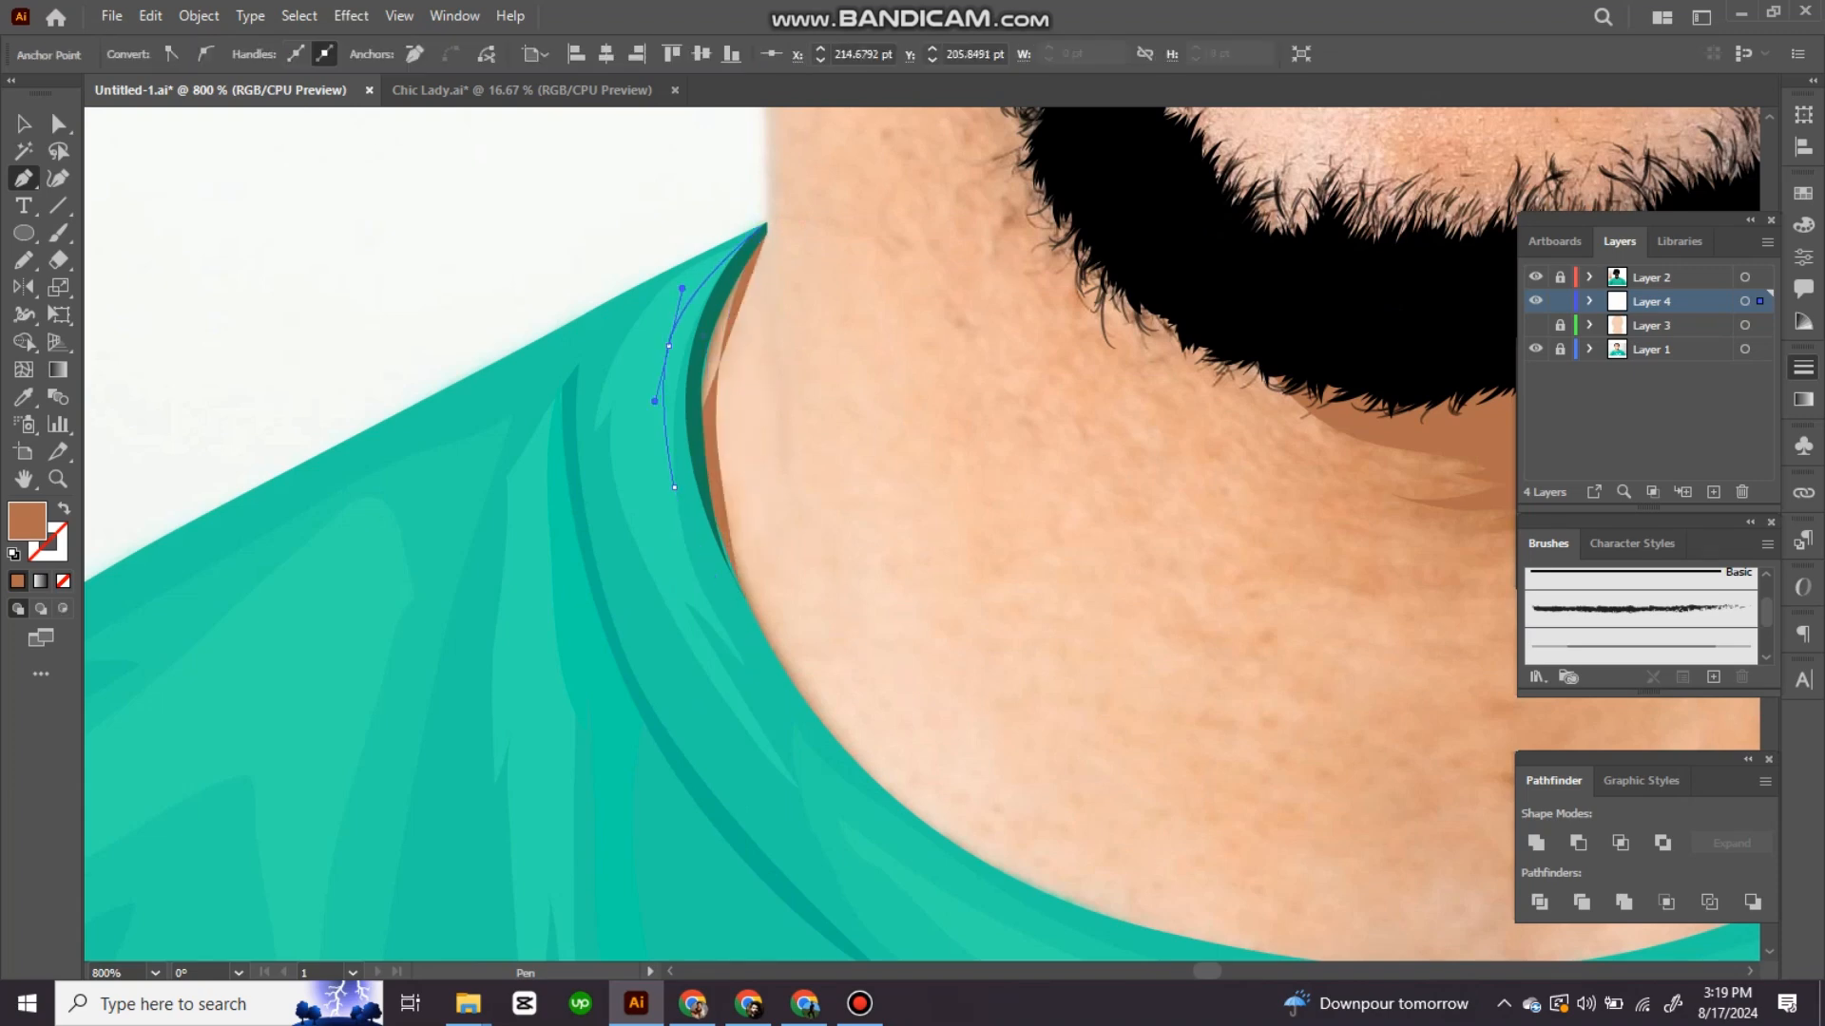
Step: Sample a lighter brown swatch, lock Layer 4, and add a new layer between it and Layer 3
{"action": "key", "text": "ctrl+0"}
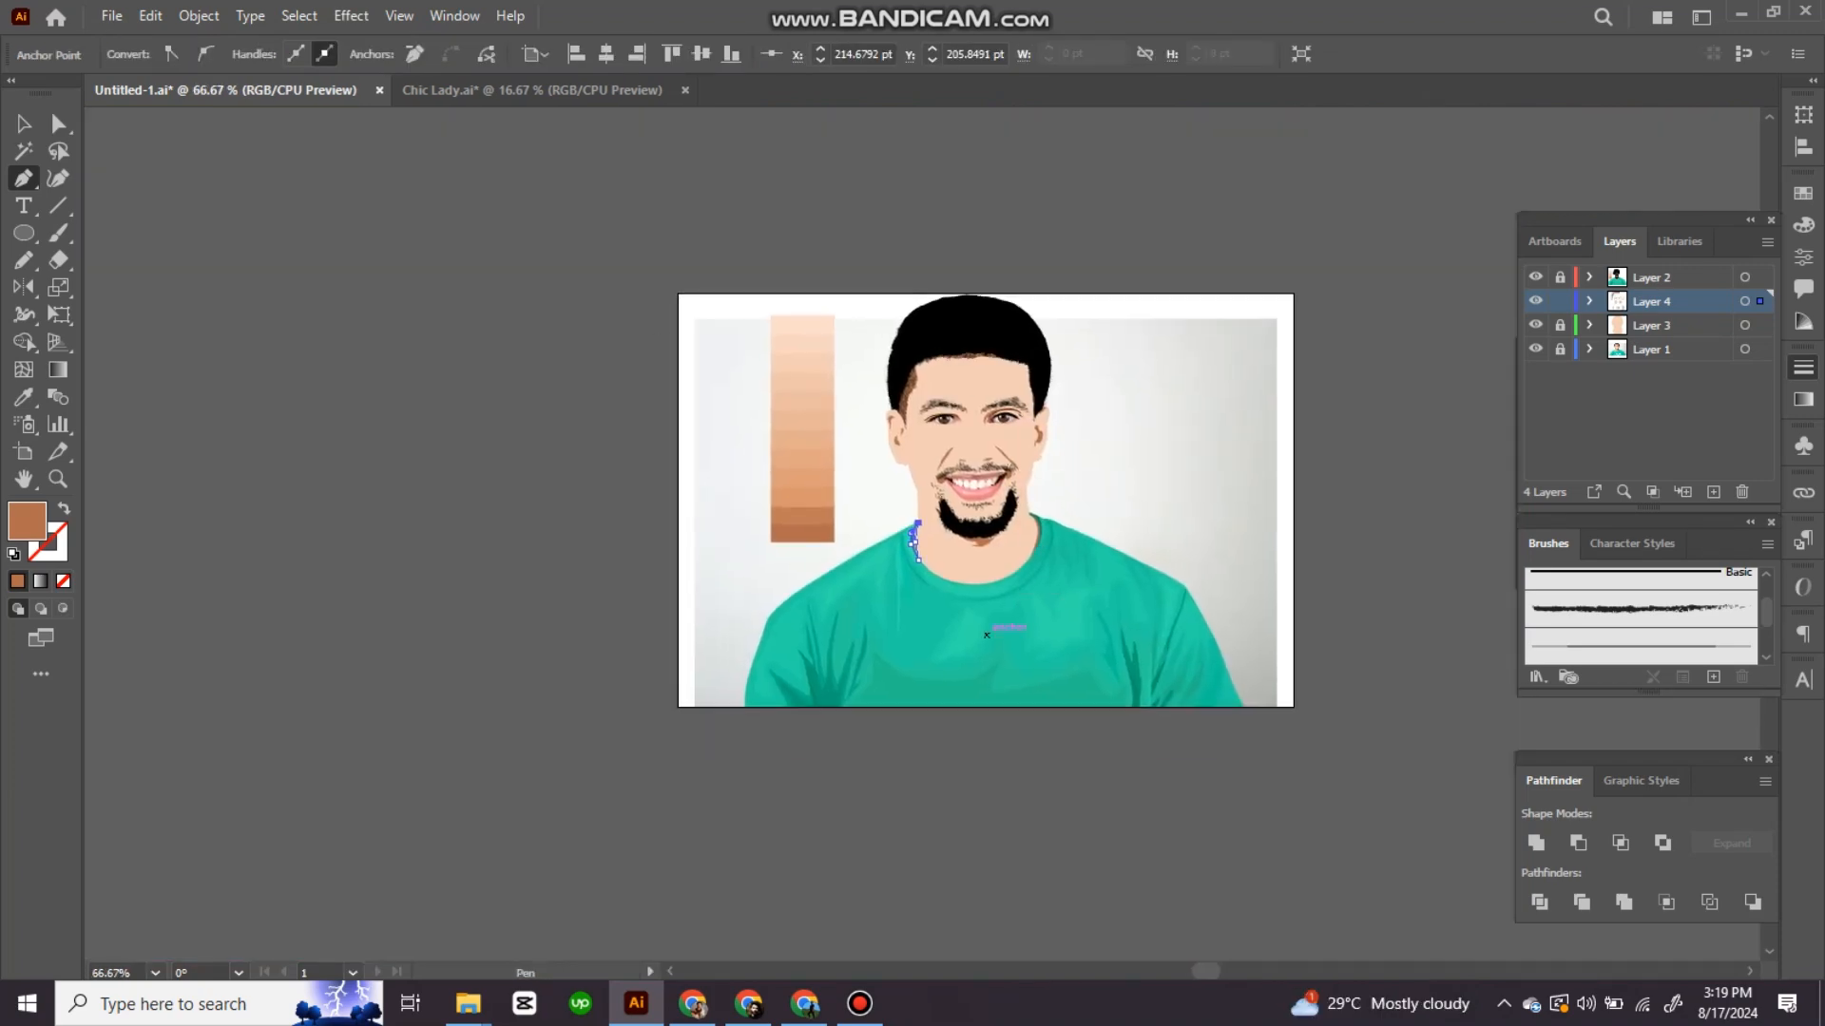
{"action": "key", "text": "ctrl+equal"}
{"action": "key", "text": "ctrl+equal"}
{"action": "scroll", "coordinate": [951, 475], "scroll_direction": "up", "scroll_amount": 3}
{"action": "left_click_drag", "start_coordinate": [971, 204], "coordinate": [1200, 333]}
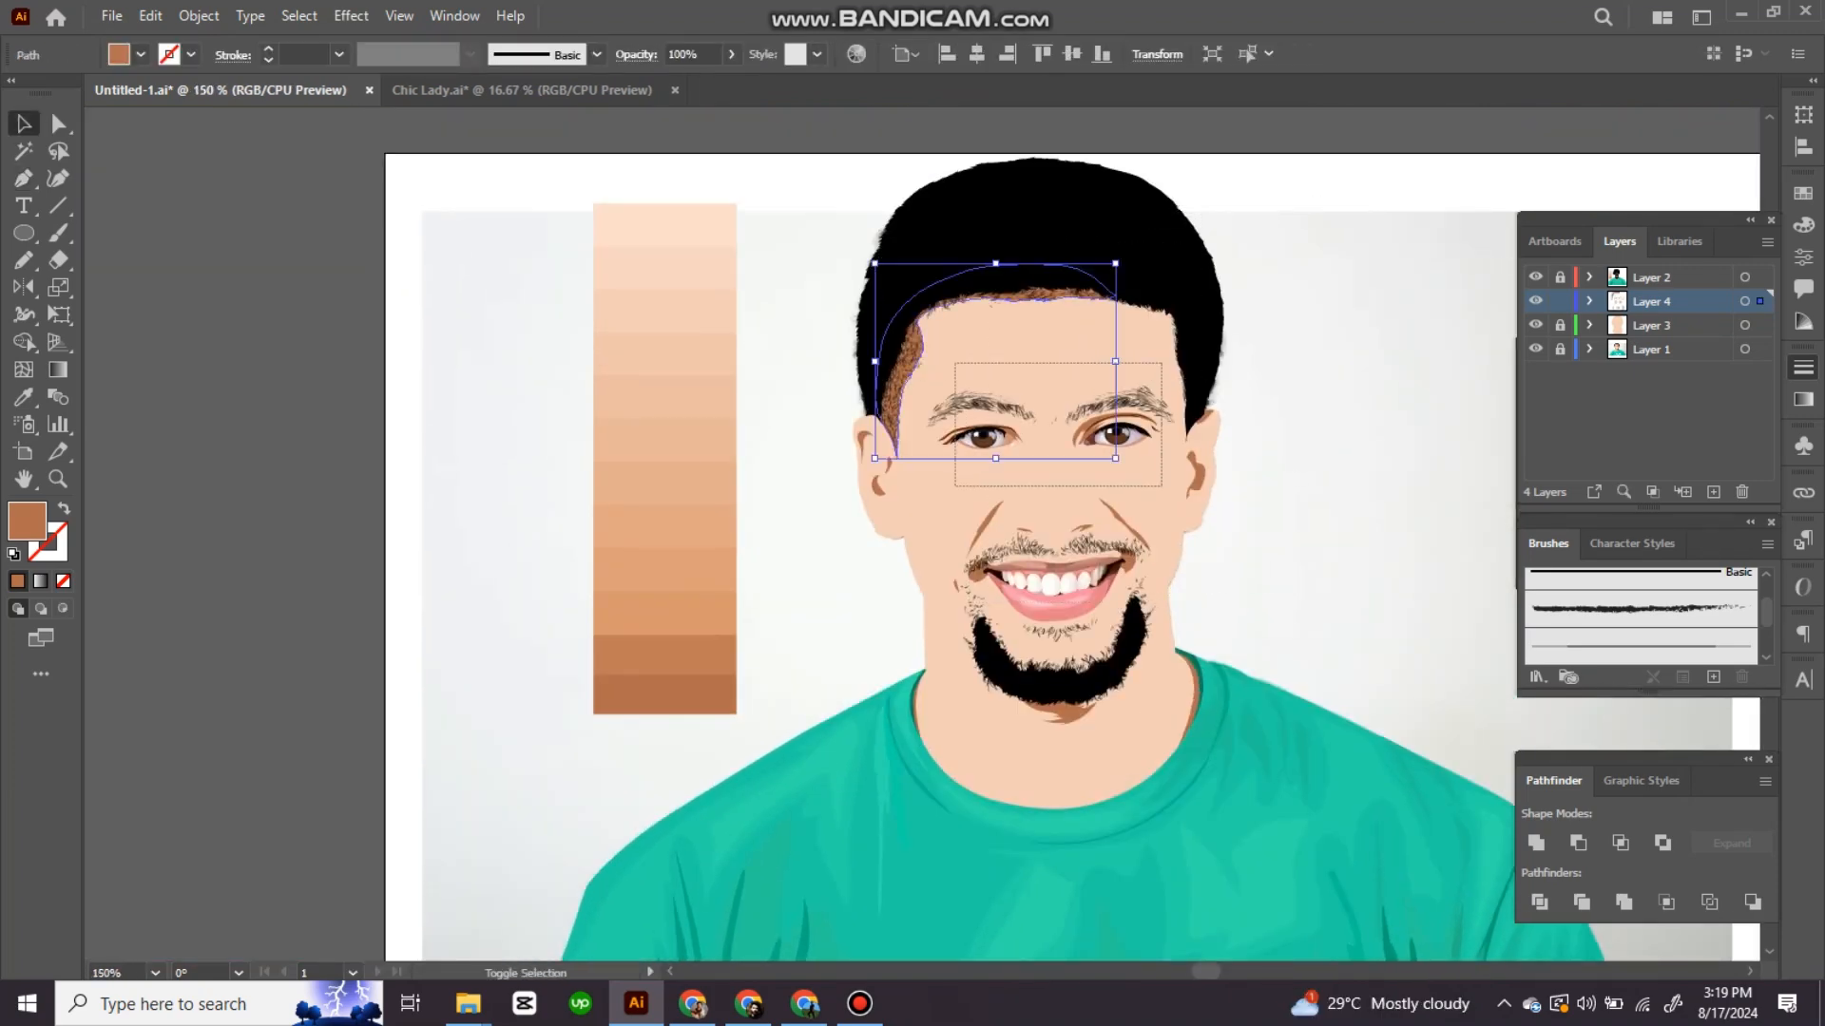
{"action": "key", "text": "i"}
{"action": "left_click", "coordinate": [1559, 300]}
{"action": "left_click", "coordinate": [1713, 491]}
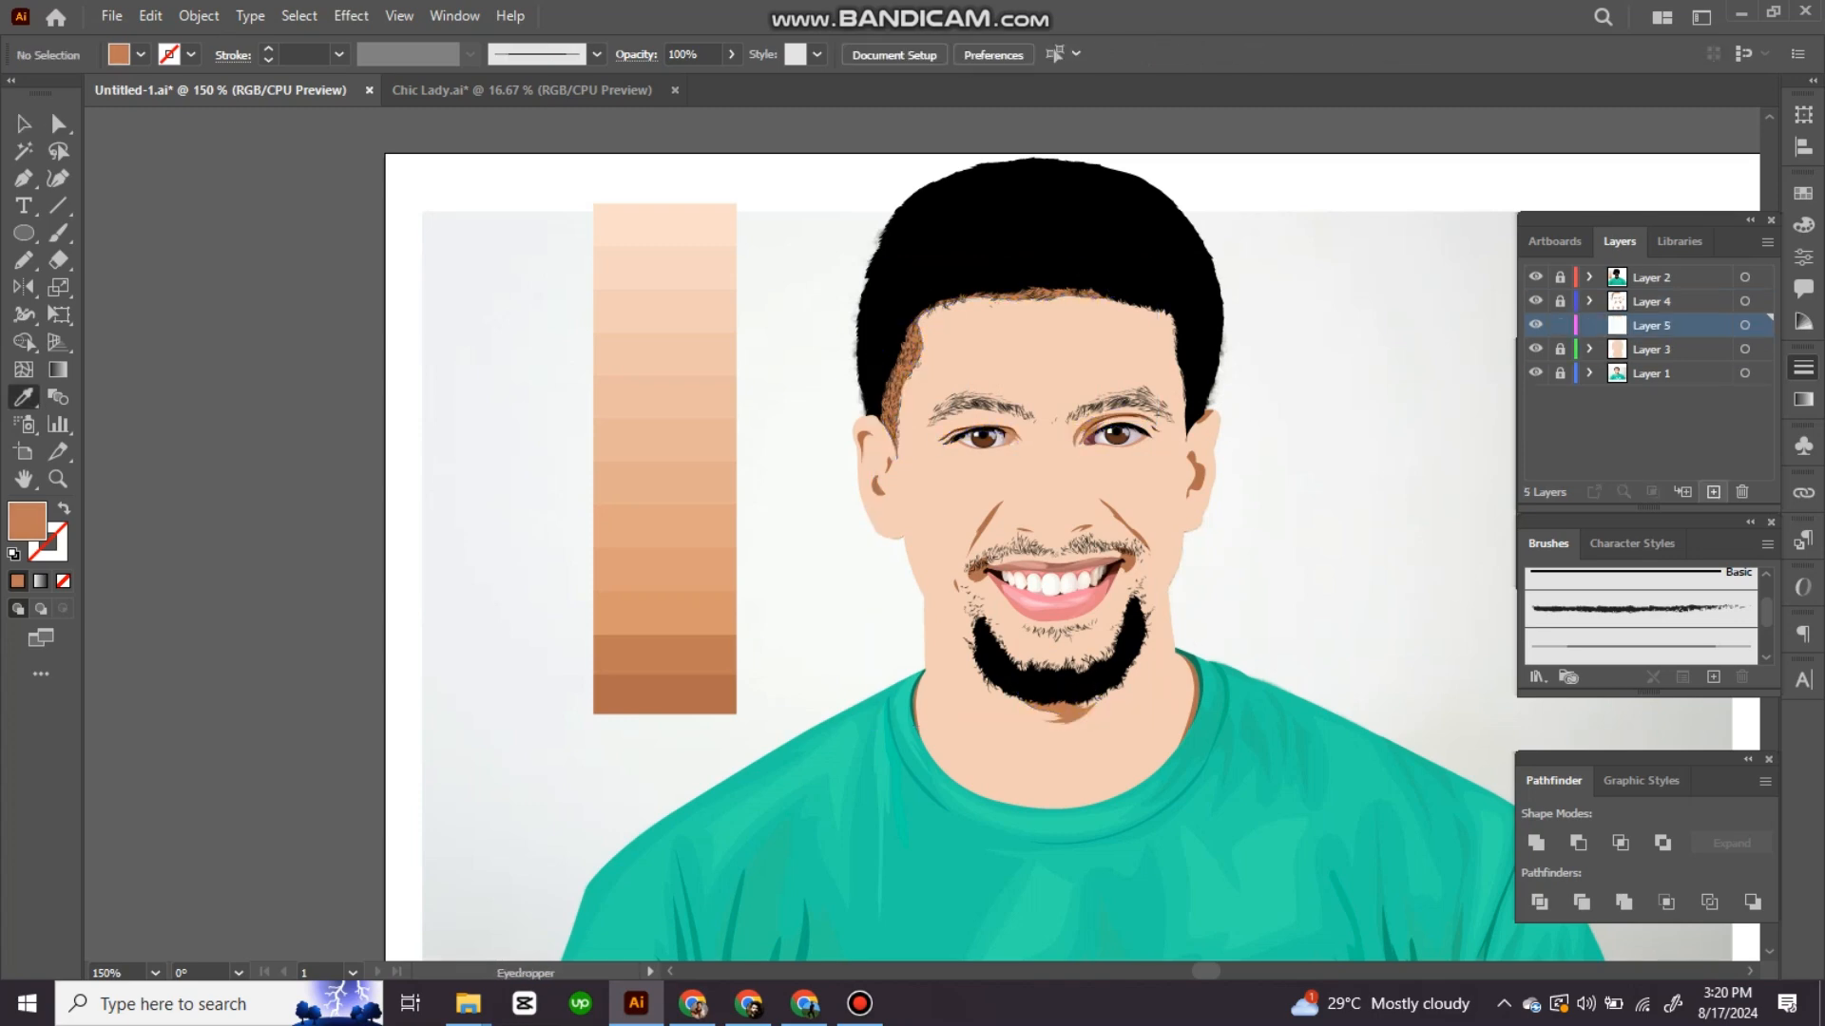
Step: Hide Layer 3 and pencil tan shadow shapes along both smile lines and behind the mustache
{"action": "scroll", "coordinate": [979, 551], "scroll_direction": "up", "scroll_amount": 4}
{"action": "left_click", "coordinate": [1536, 349]}
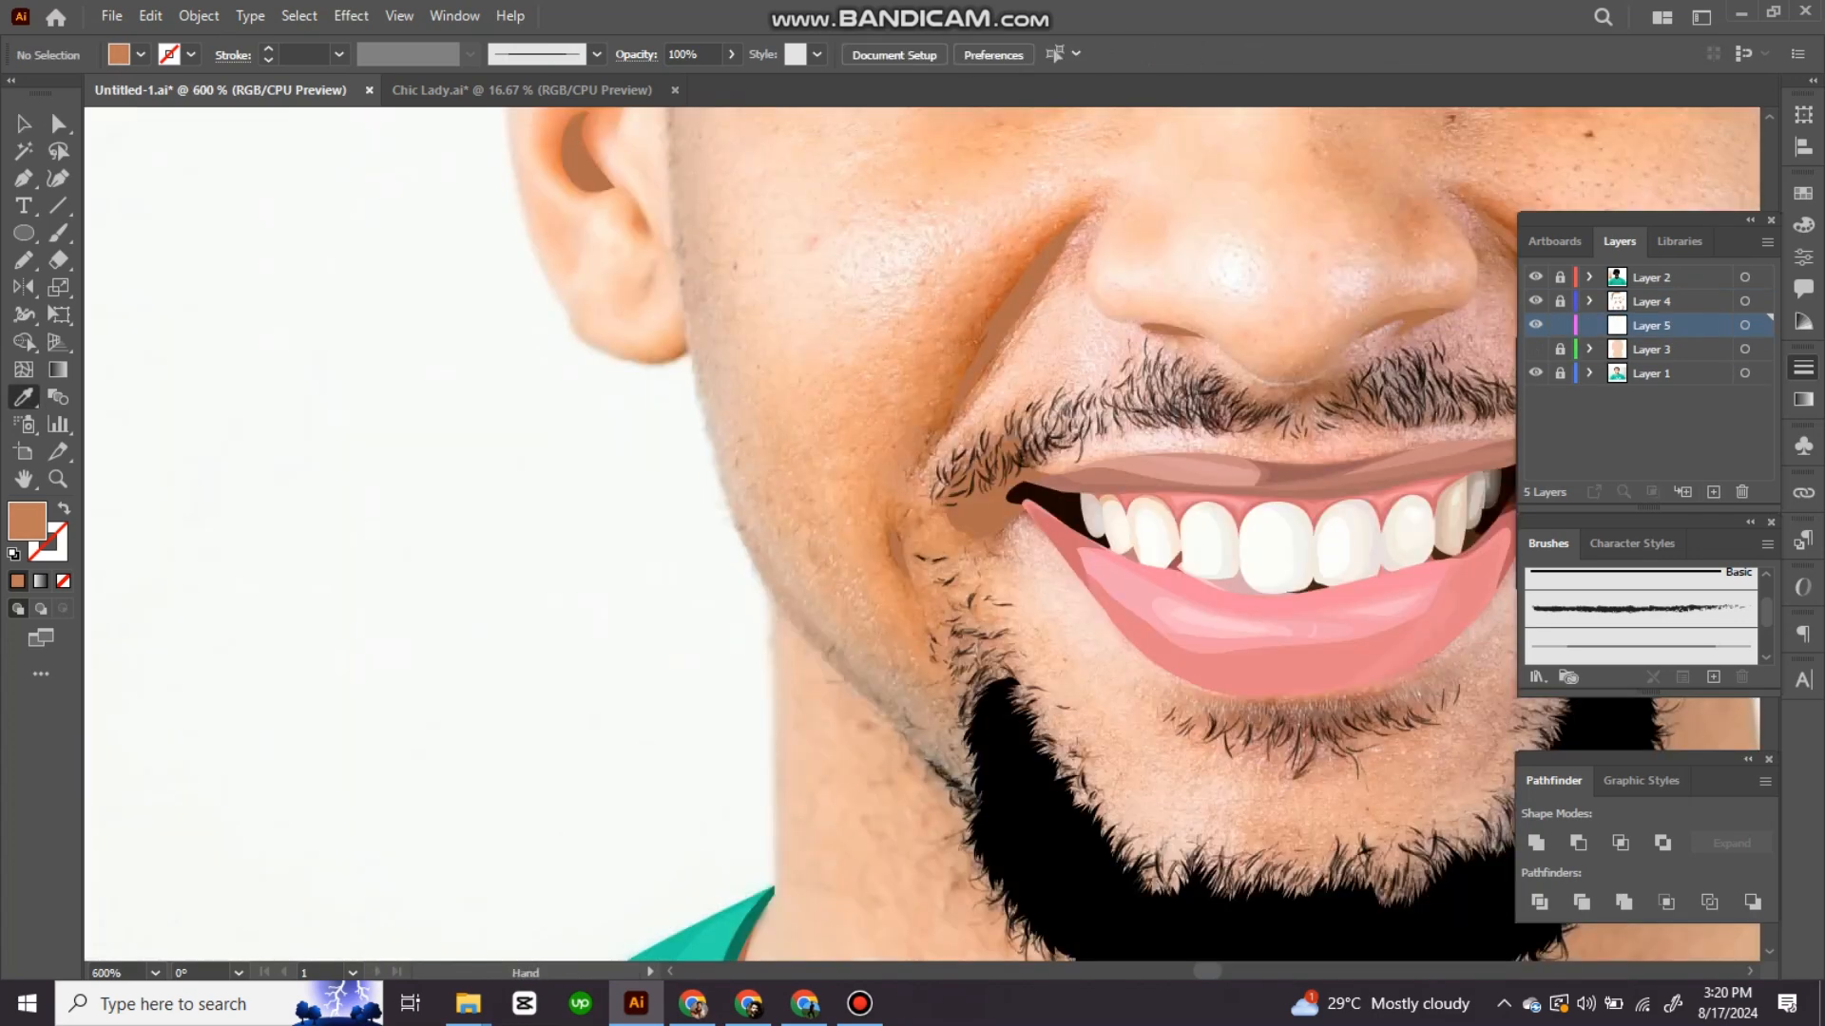
{"action": "key", "text": "n"}
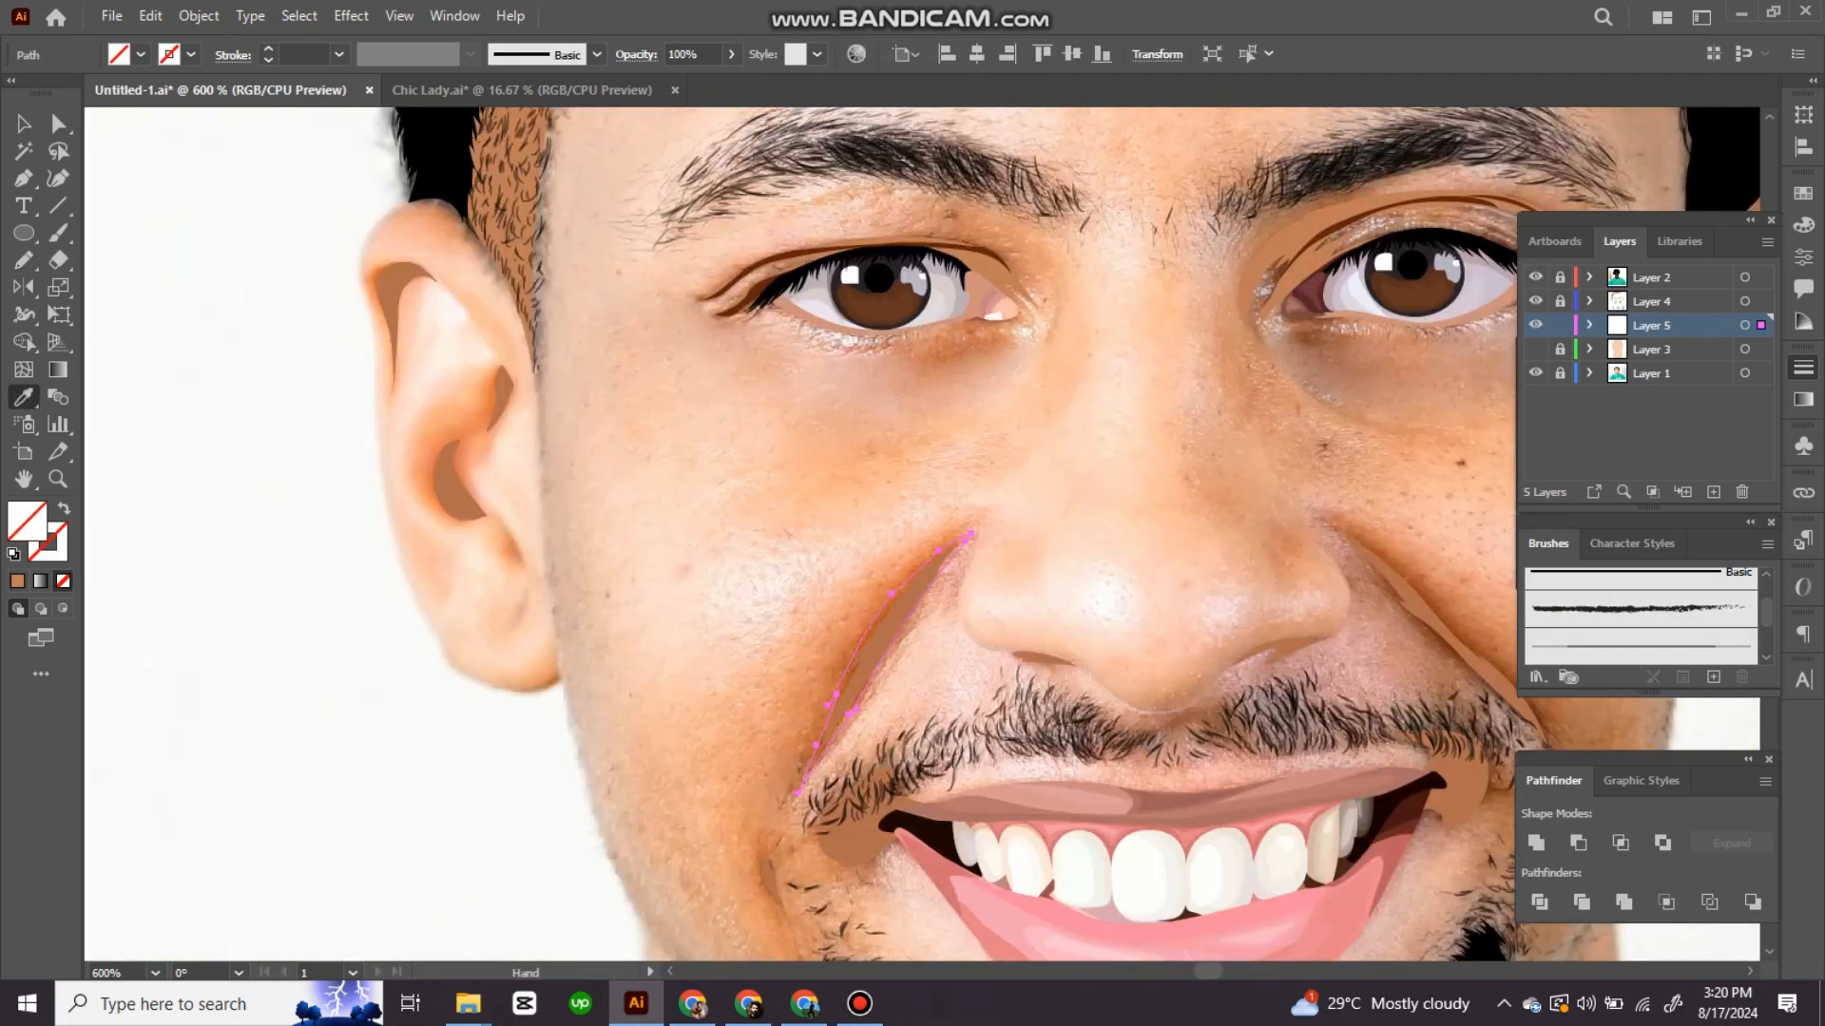
{"action": "key", "text": "i"}
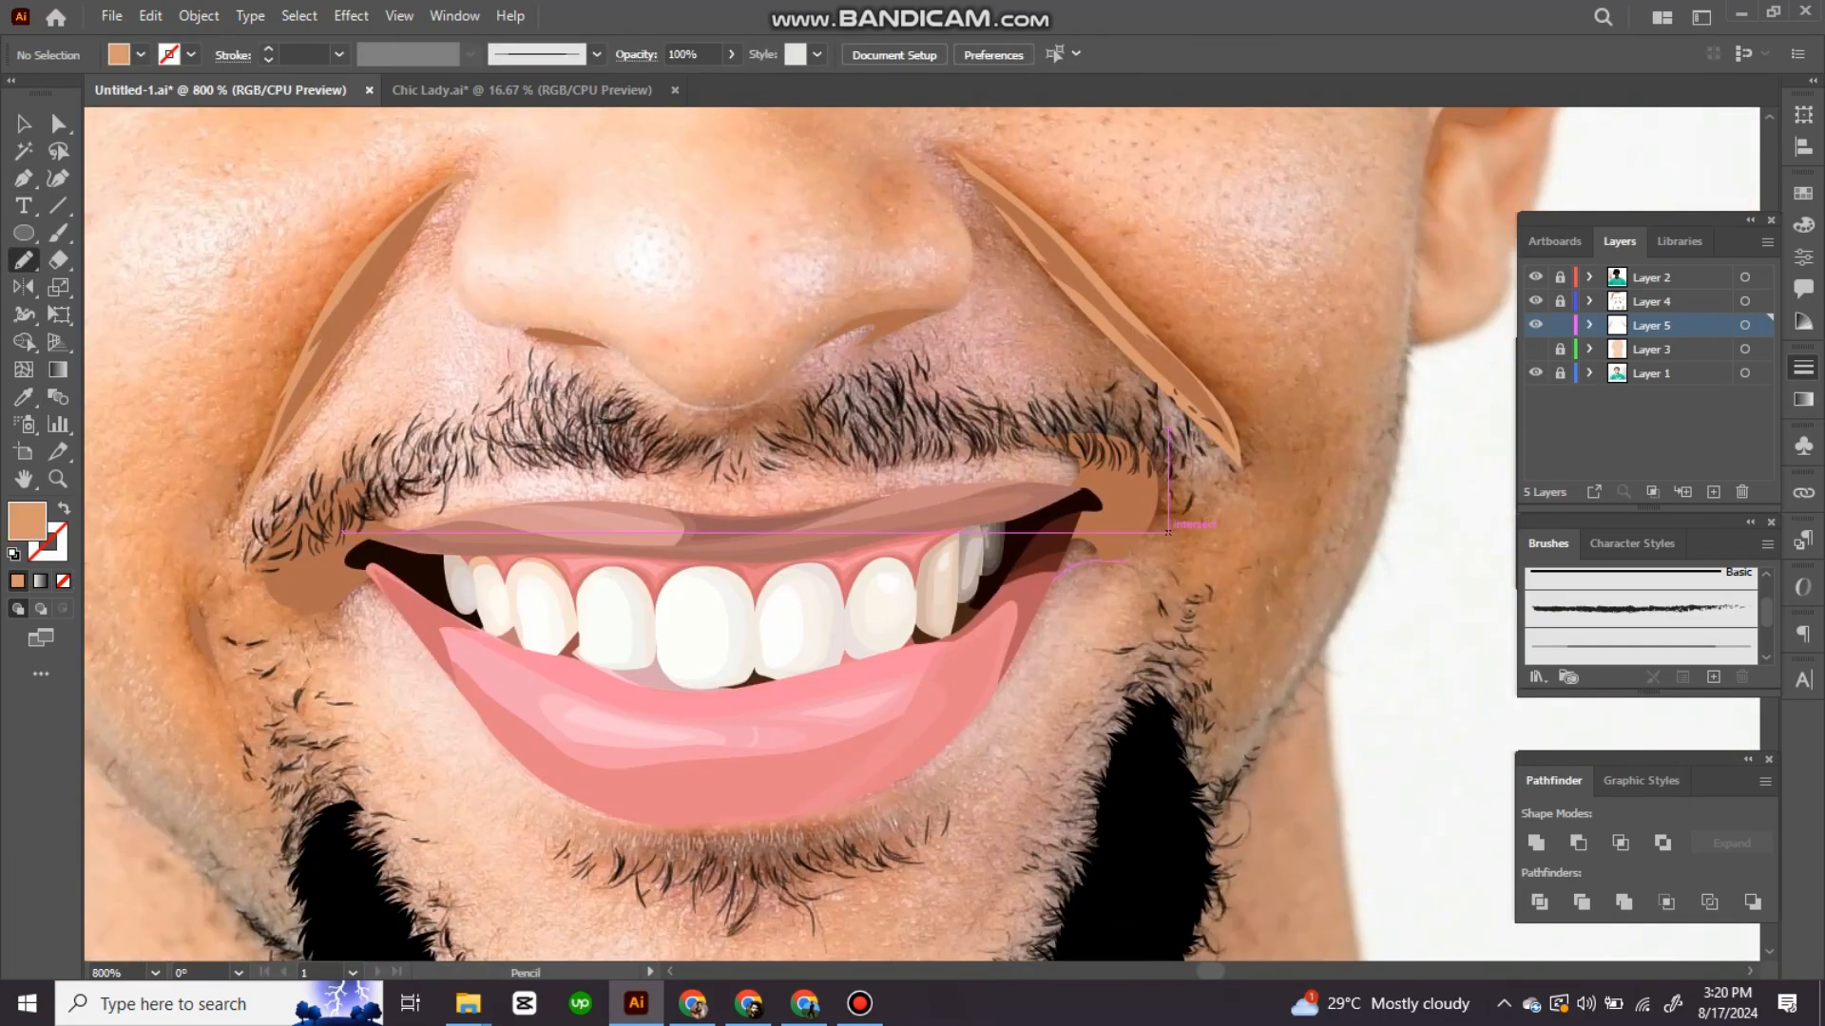
{"action": "left_click_drag", "start_coordinate": [1168, 532], "coordinate": [1556, 483]}
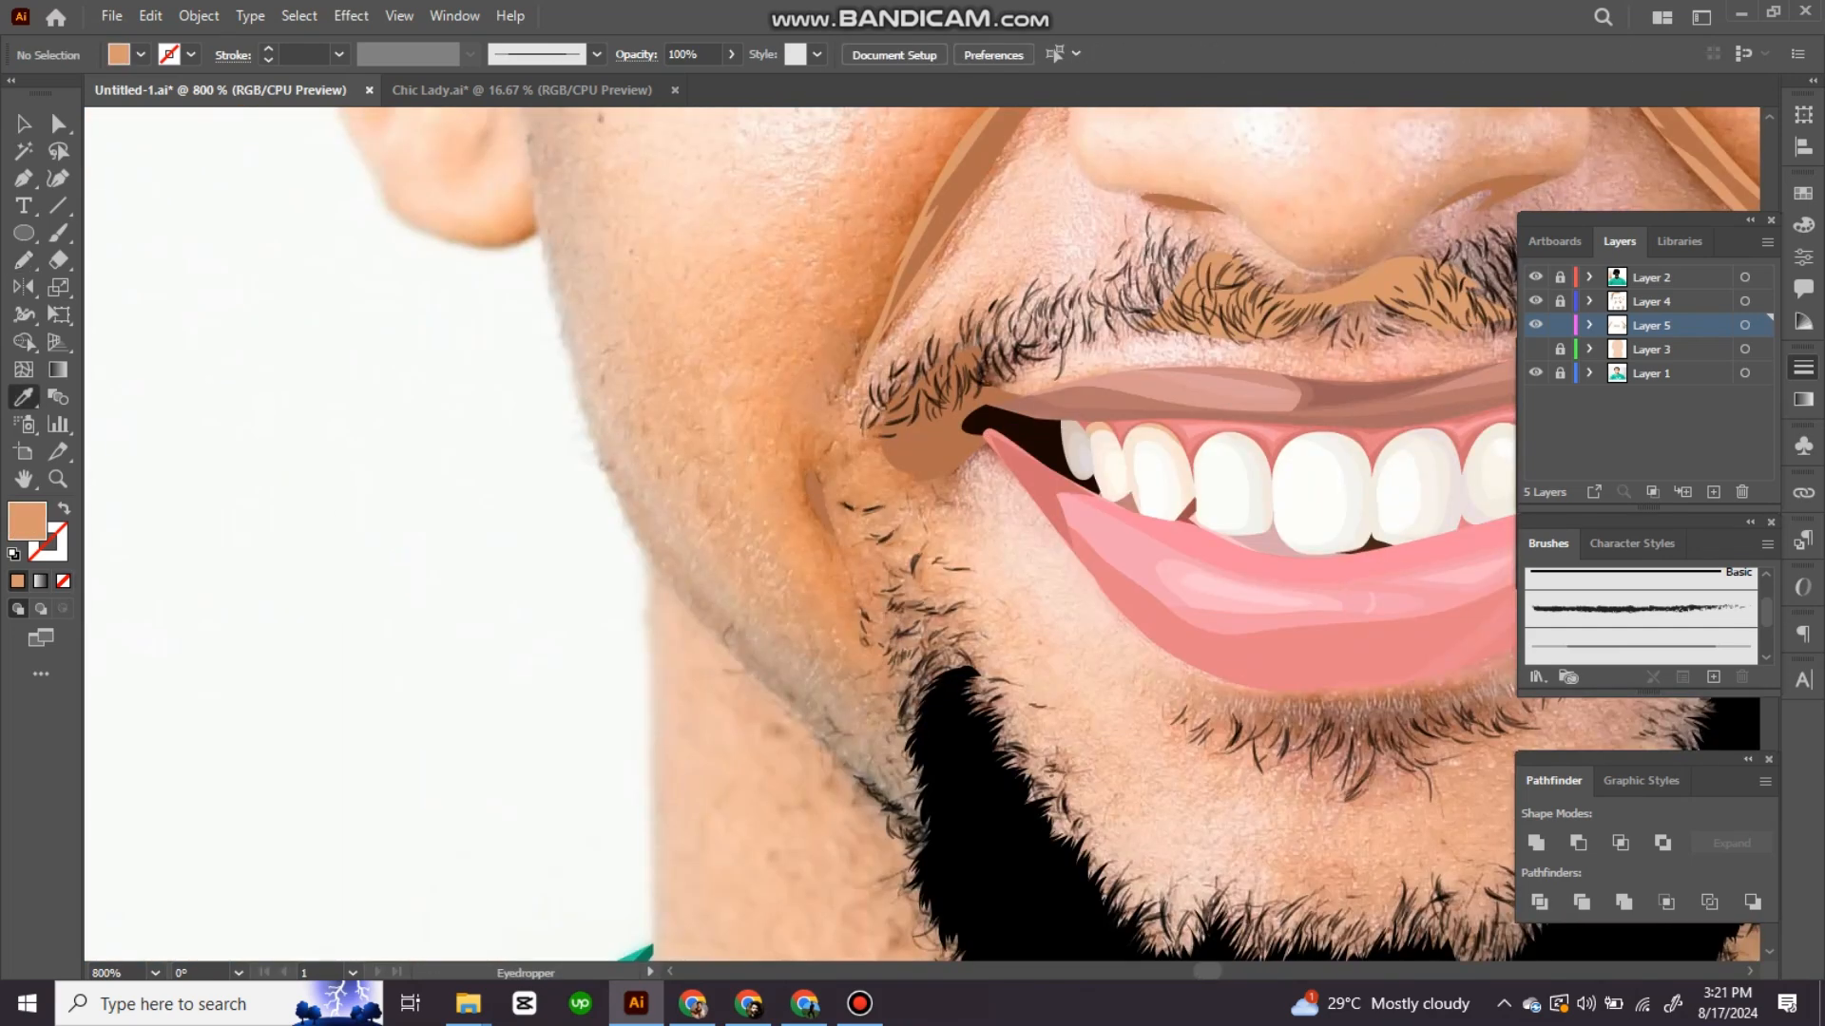
Step: Pencil tan shadow shapes around the inner corners and under the lower lids of both eyes
{"action": "key", "text": "n"}
{"action": "scroll", "coordinate": [922, 533], "scroll_direction": "up", "scroll_amount": 5}
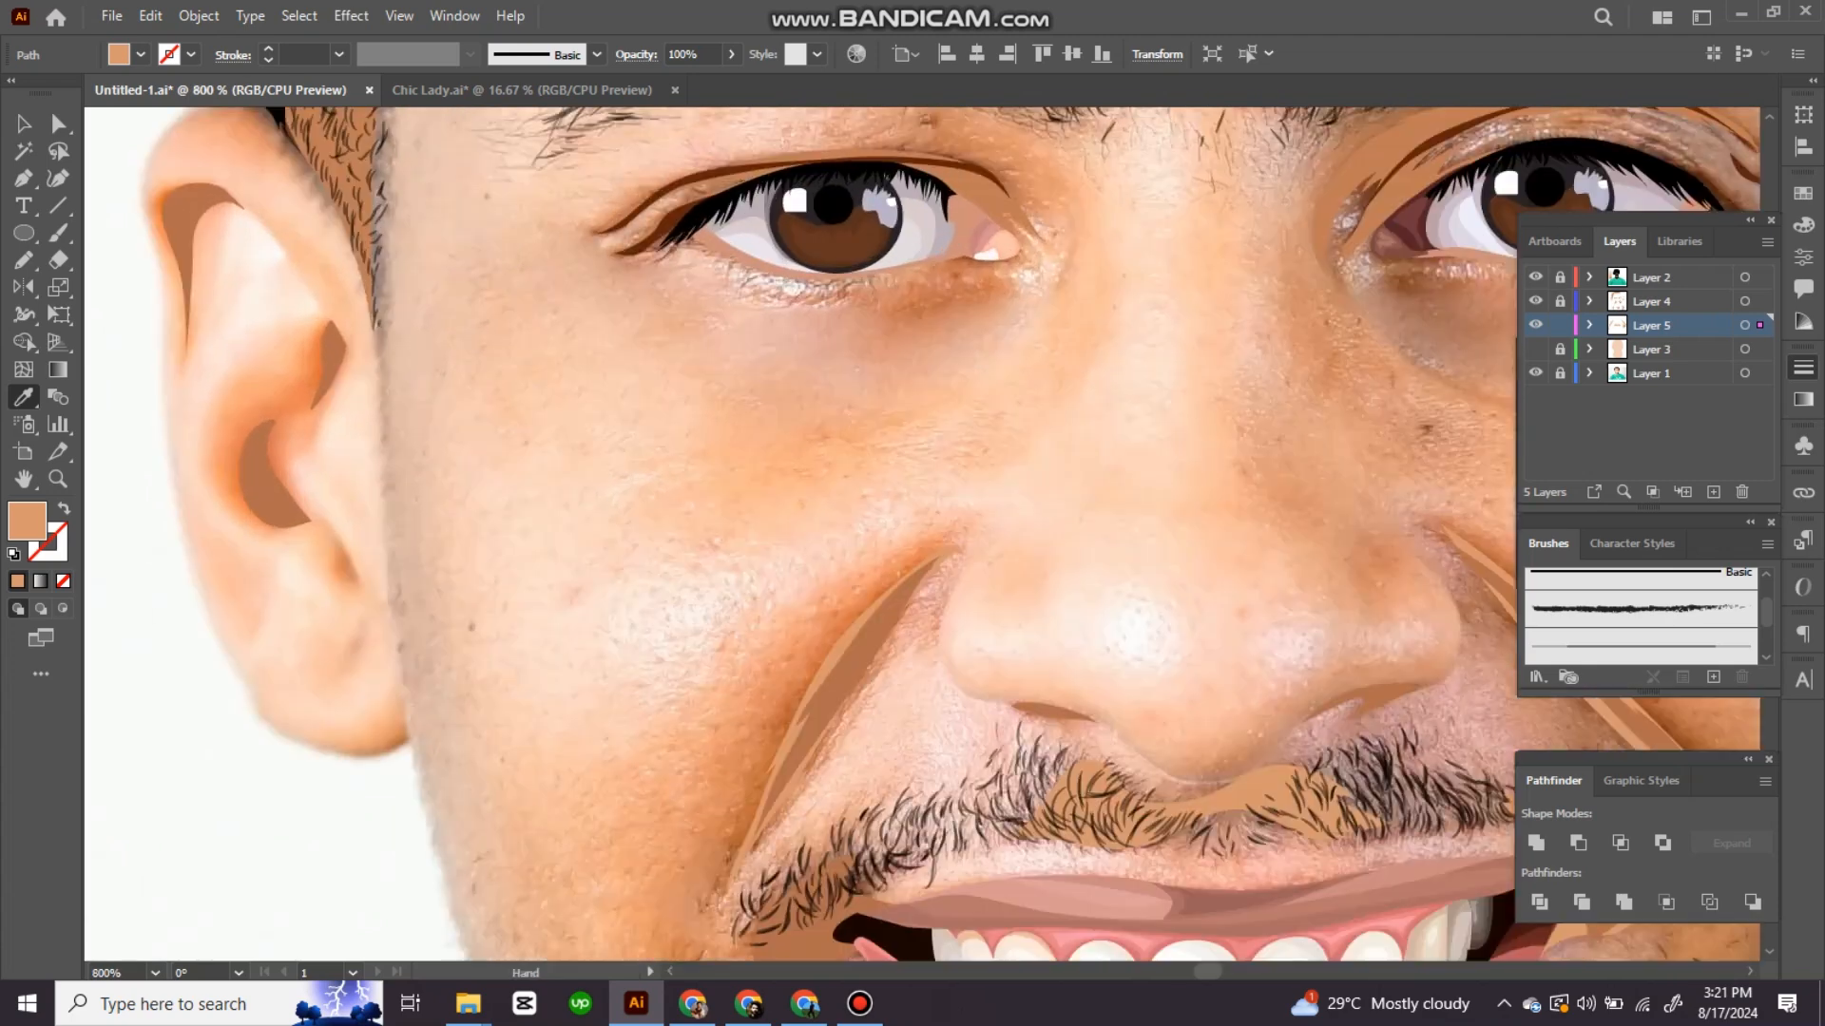
{"action": "left_click_drag", "start_coordinate": [1155, 405], "coordinate": [1022, 399]}
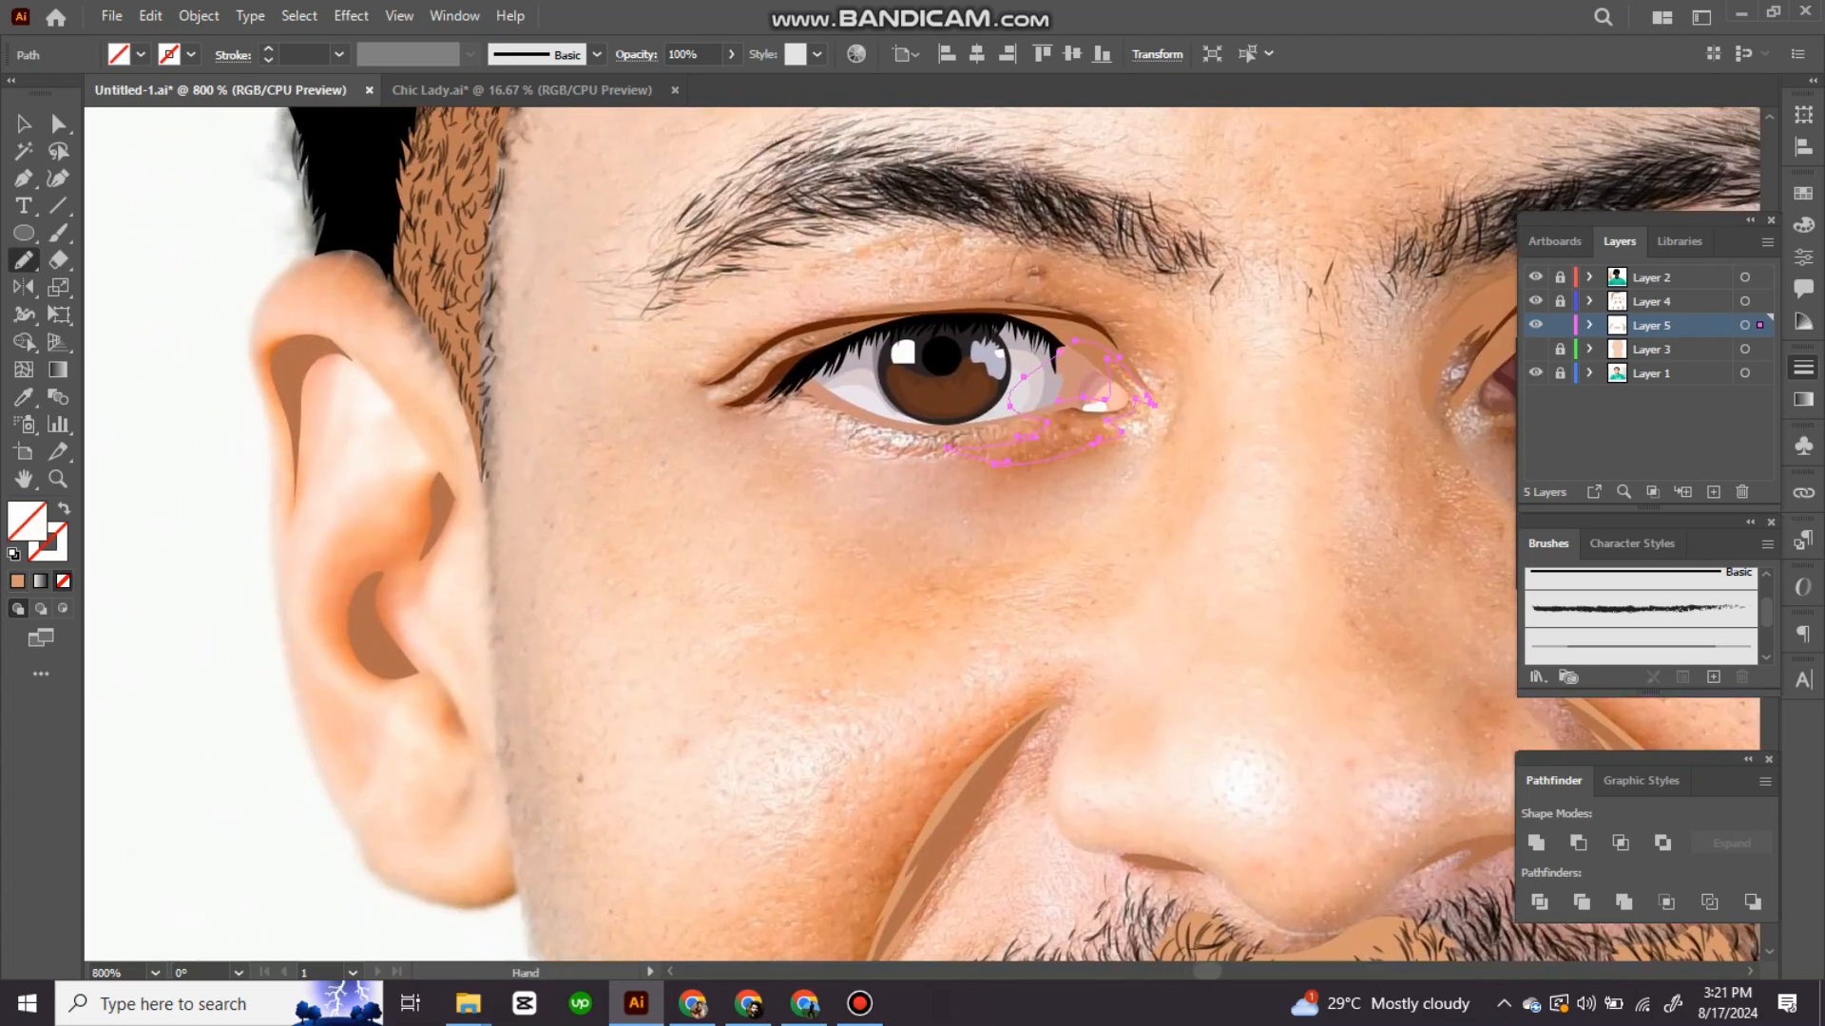
{"action": "scroll", "coordinate": [913, 532], "scroll_direction": "right", "scroll_amount": 8}
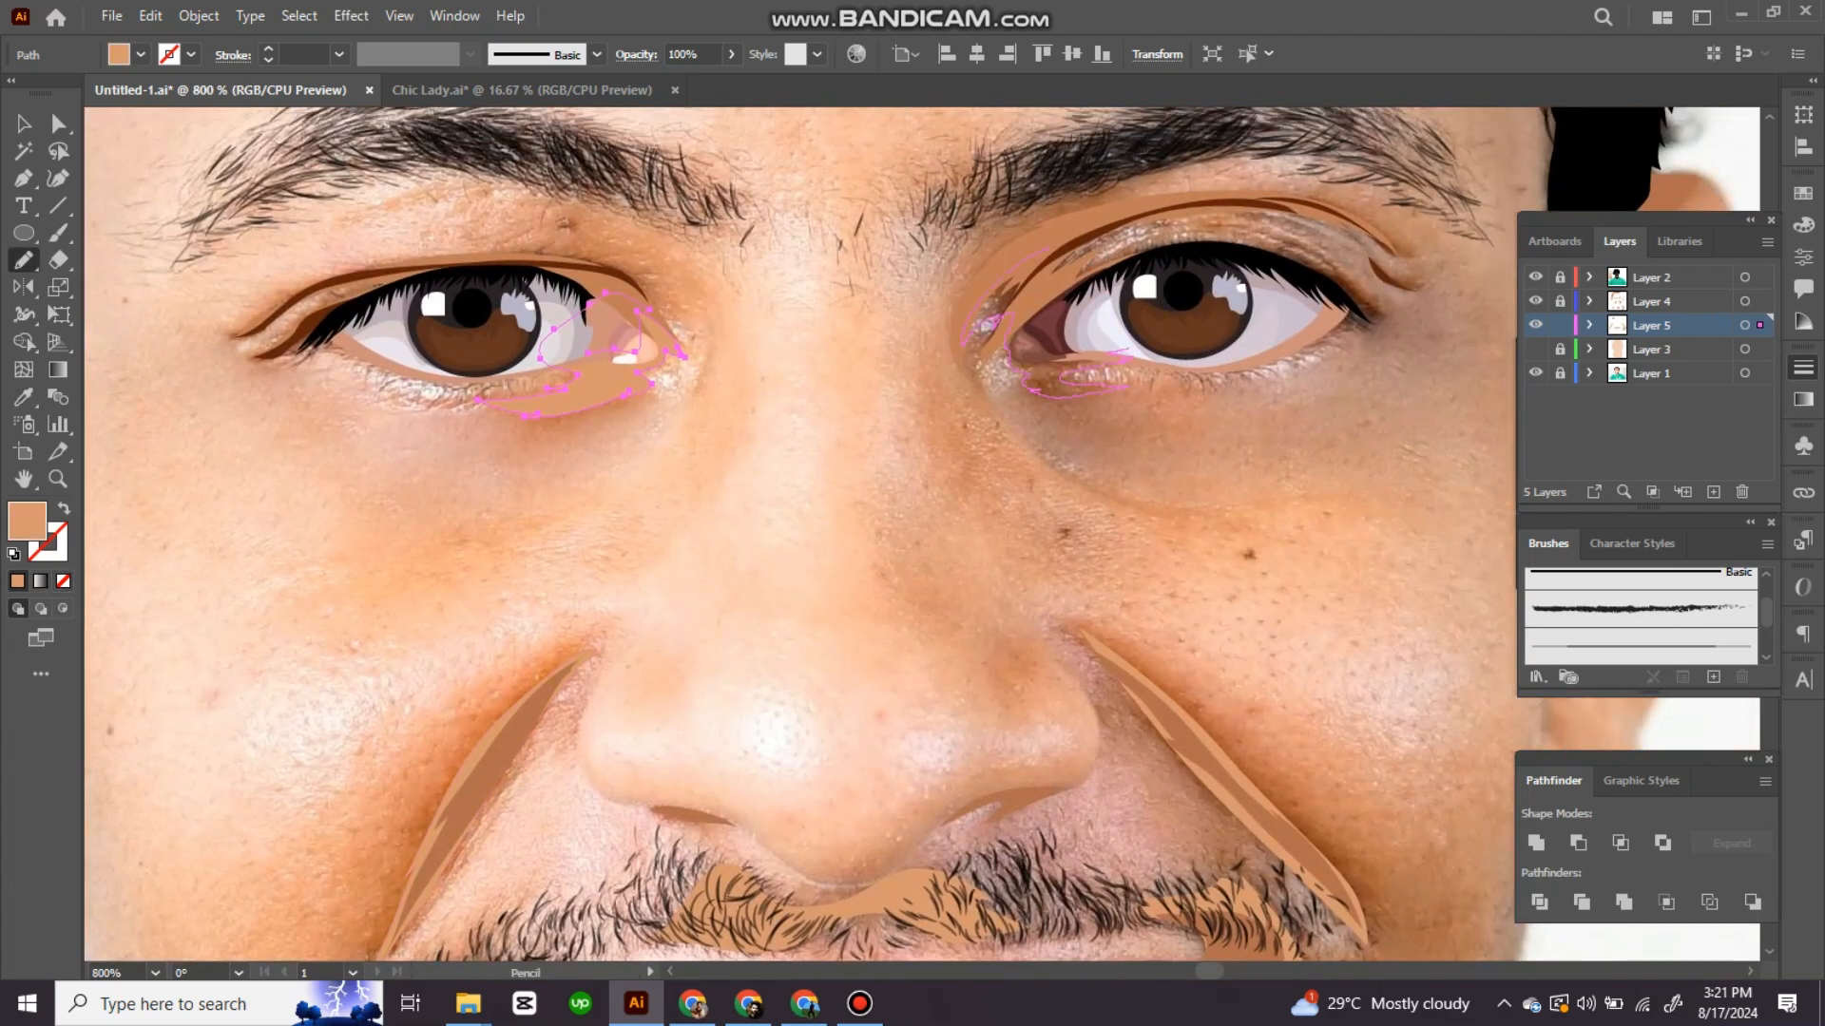
Step: Pencil tan shapes behind both eyebrows and down to the upper eyelid creases
{"action": "key", "text": "ctrl+shift+a"}
{"action": "scroll", "coordinate": [912, 532], "scroll_direction": "up", "scroll_amount": 3}
{"action": "scroll", "coordinate": [912, 532], "scroll_direction": "right", "scroll_amount": 3}
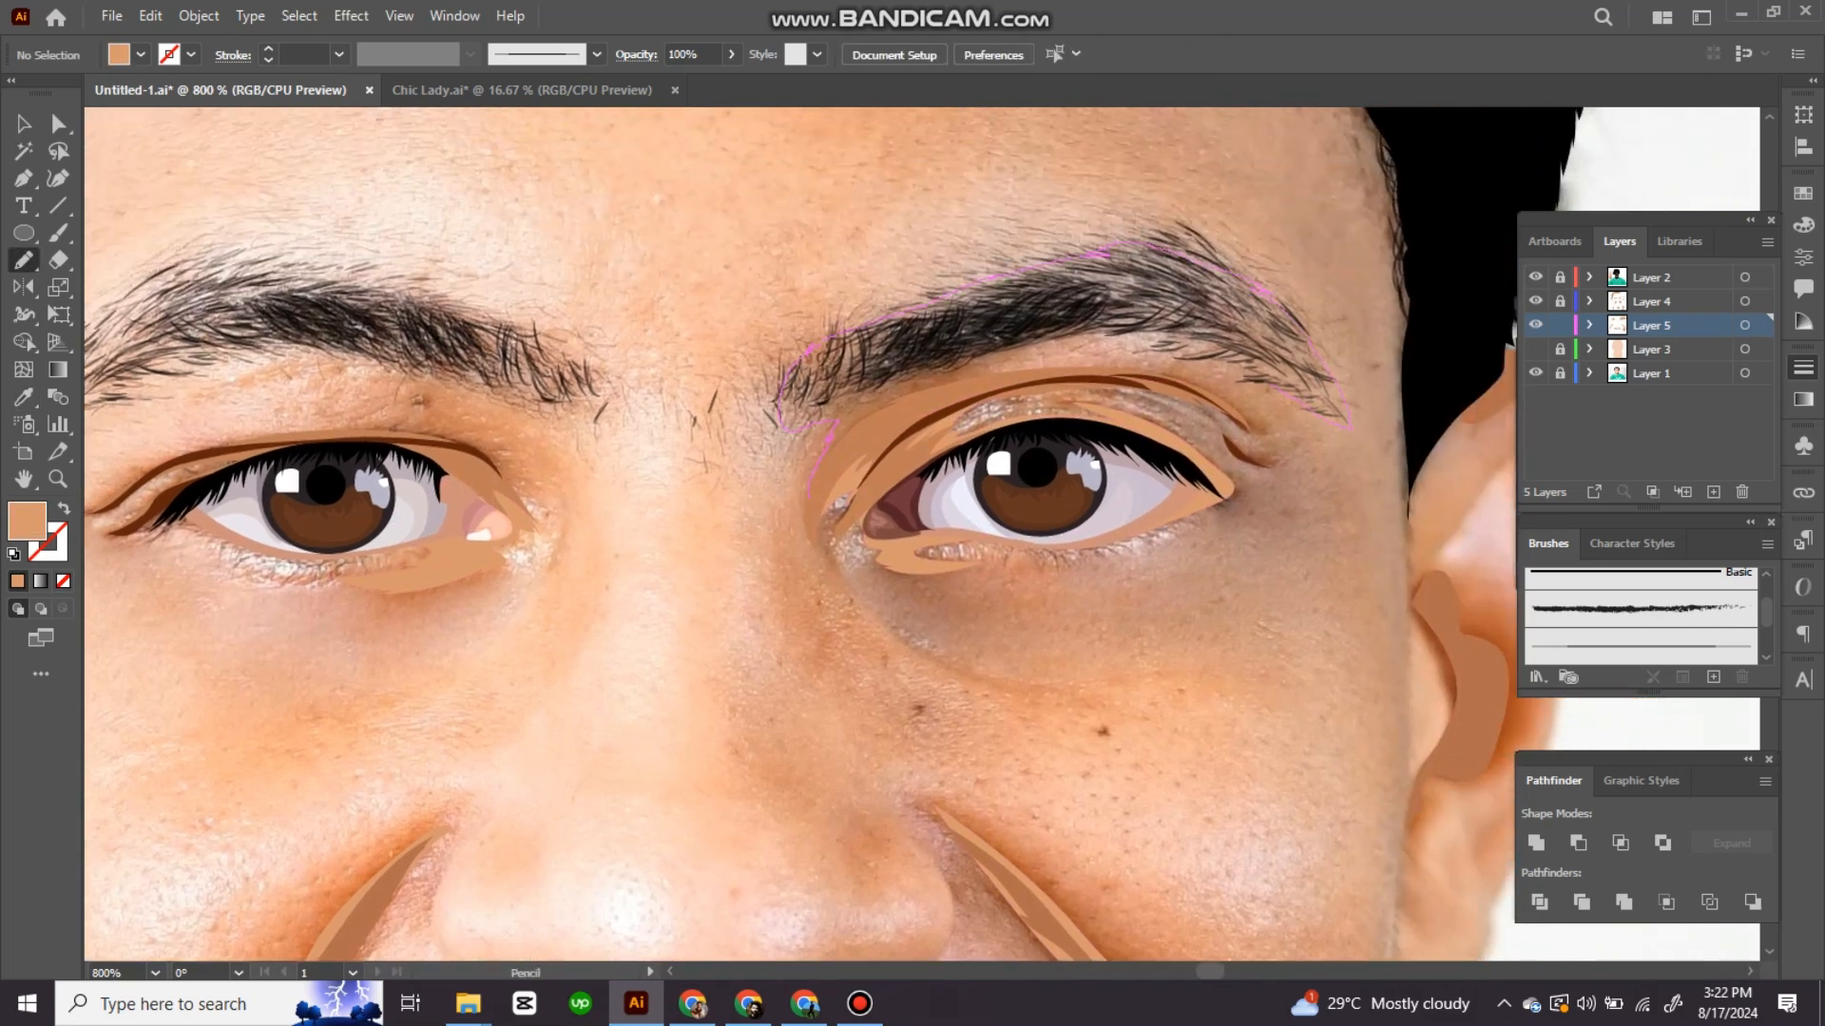
{"action": "scroll", "coordinate": [922, 532], "scroll_direction": "left", "scroll_amount": 10}
{"action": "left_click_drag", "start_coordinate": [862, 427], "coordinate": [1078, 427]}
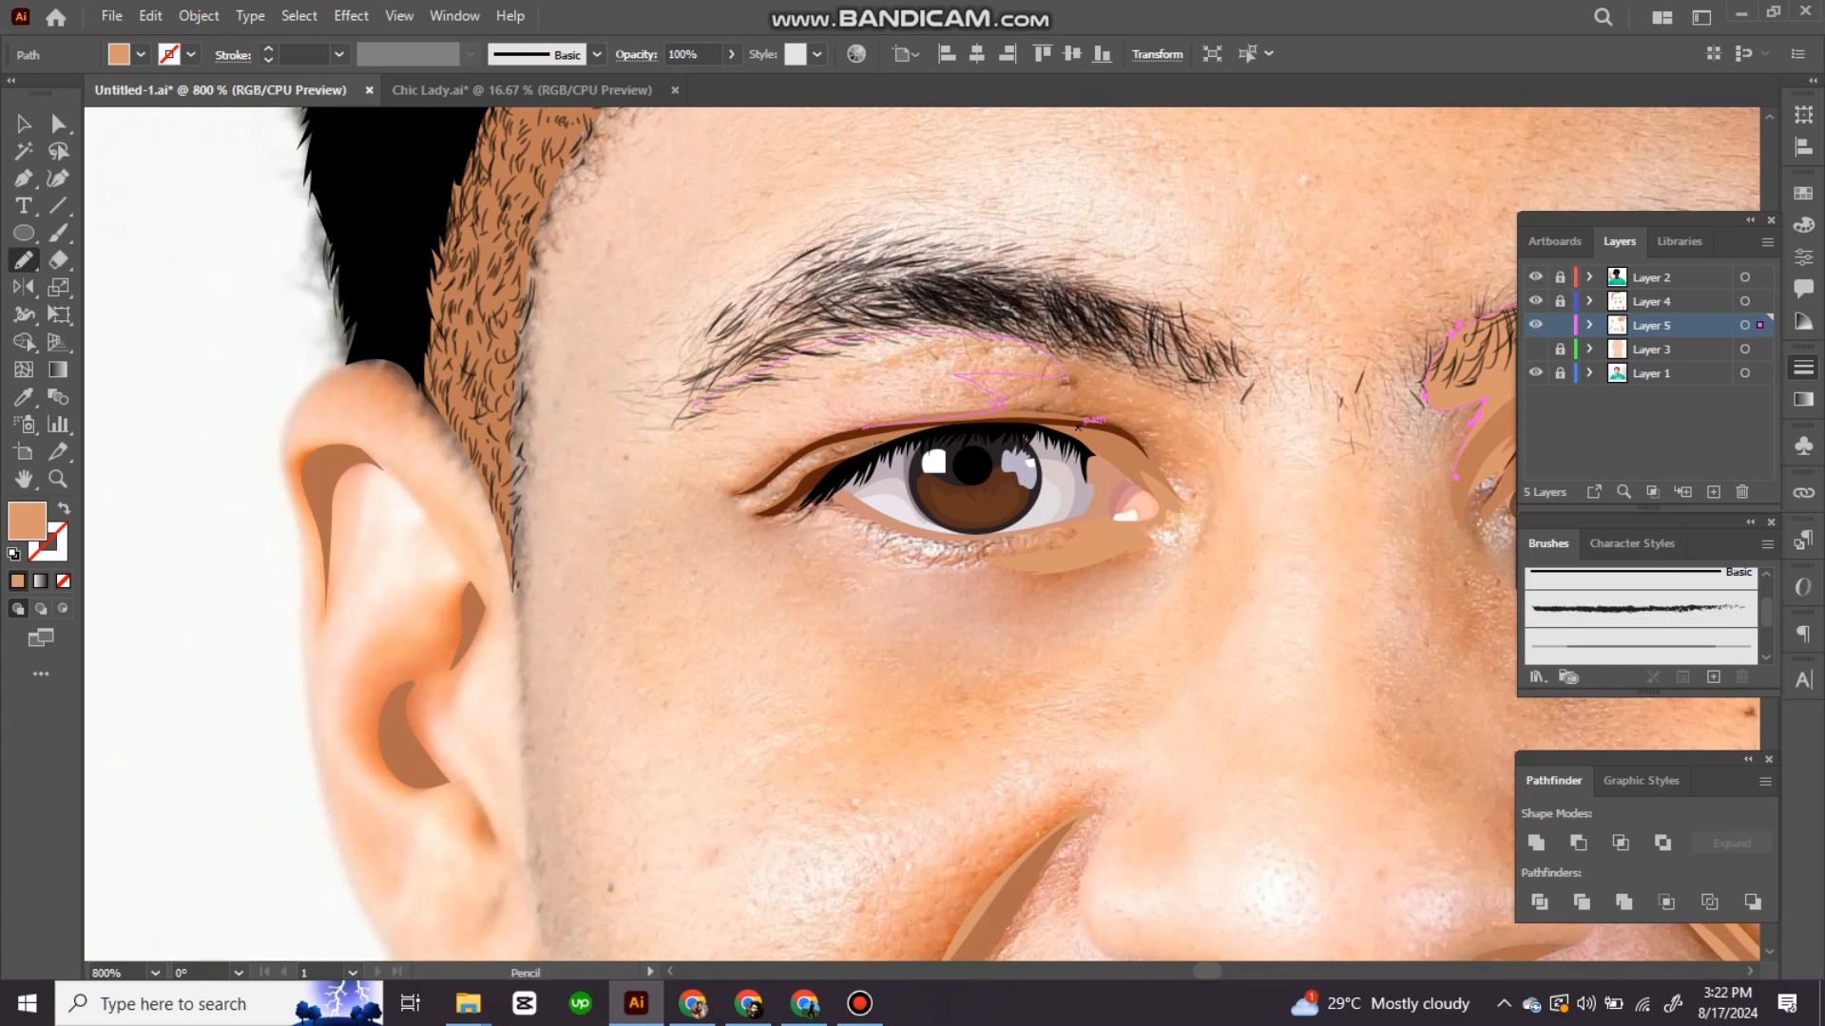
{"action": "key", "text": "ctrl+shift+a"}
{"action": "scroll", "coordinate": [912, 533], "scroll_direction": "down", "scroll_amount": 6}
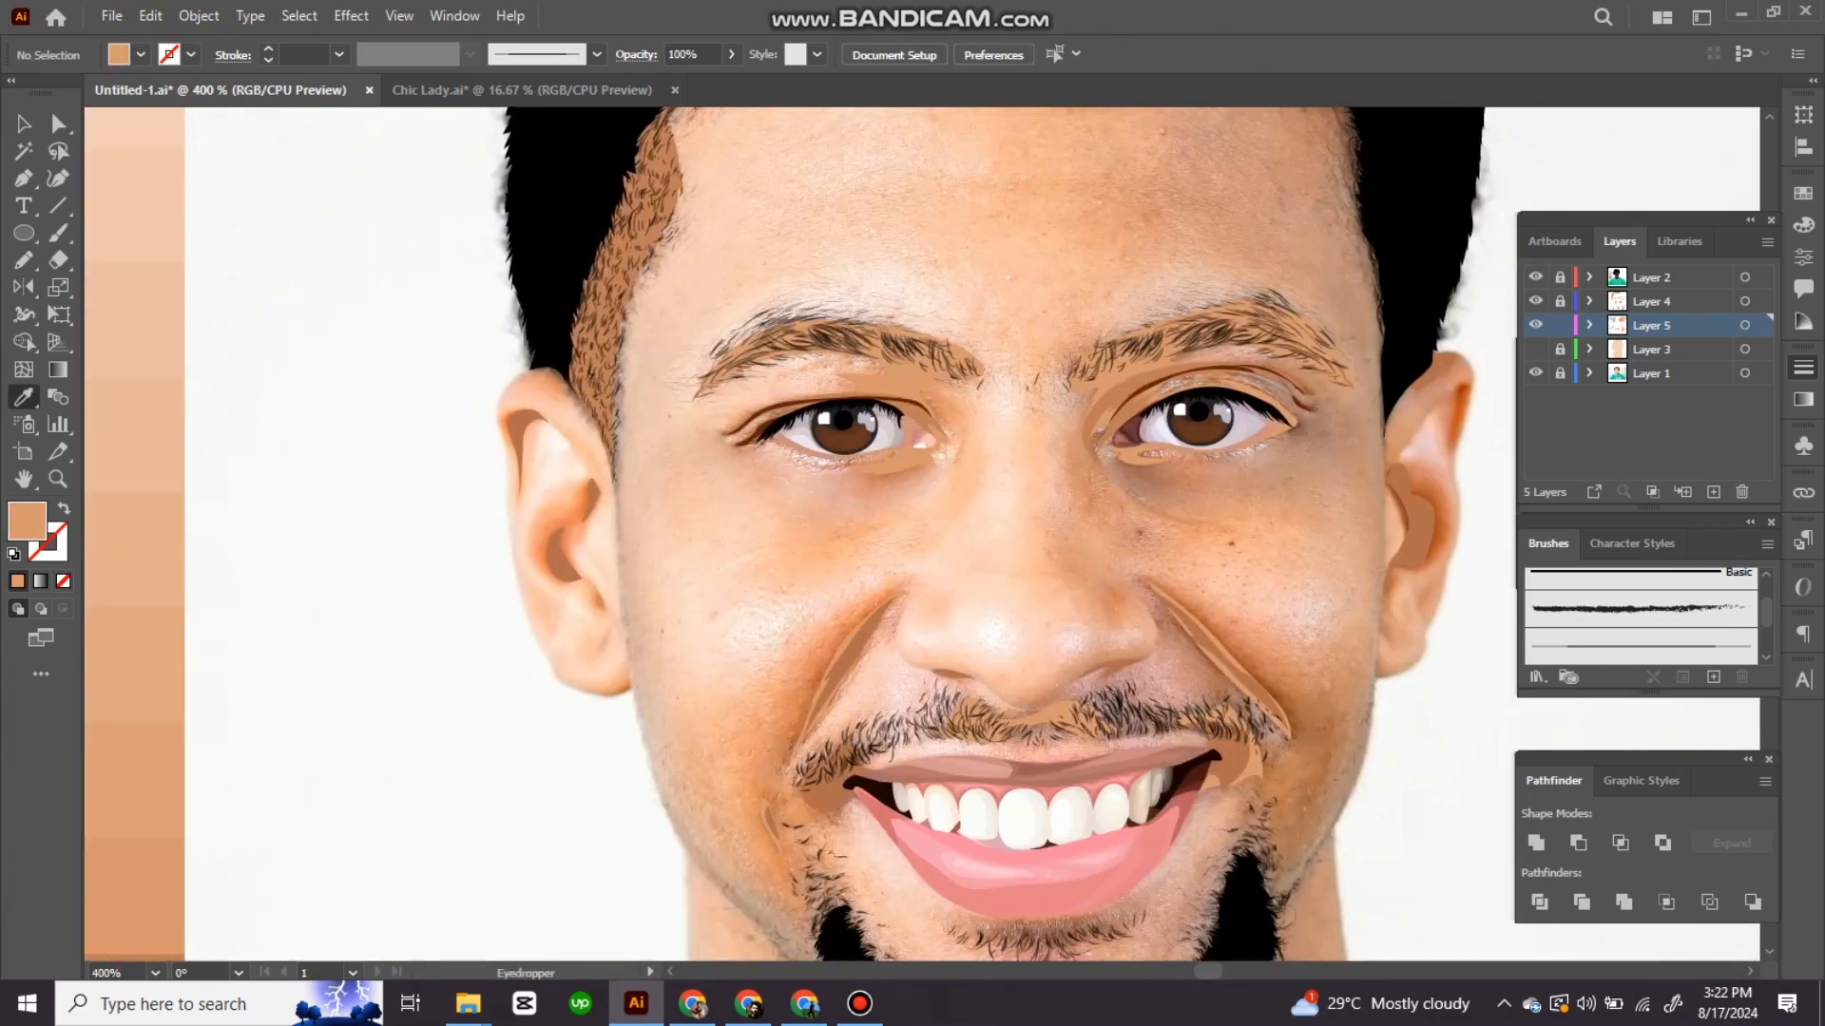
Step: Hide Layer 3 and start a tan nose shadow with the Pen tool around the left-hand nostril wing
{"action": "scroll", "coordinate": [912, 532], "scroll_direction": "up", "scroll_amount": 3}
{"action": "scroll", "coordinate": [951, 446], "scroll_direction": "down", "scroll_amount": 2}
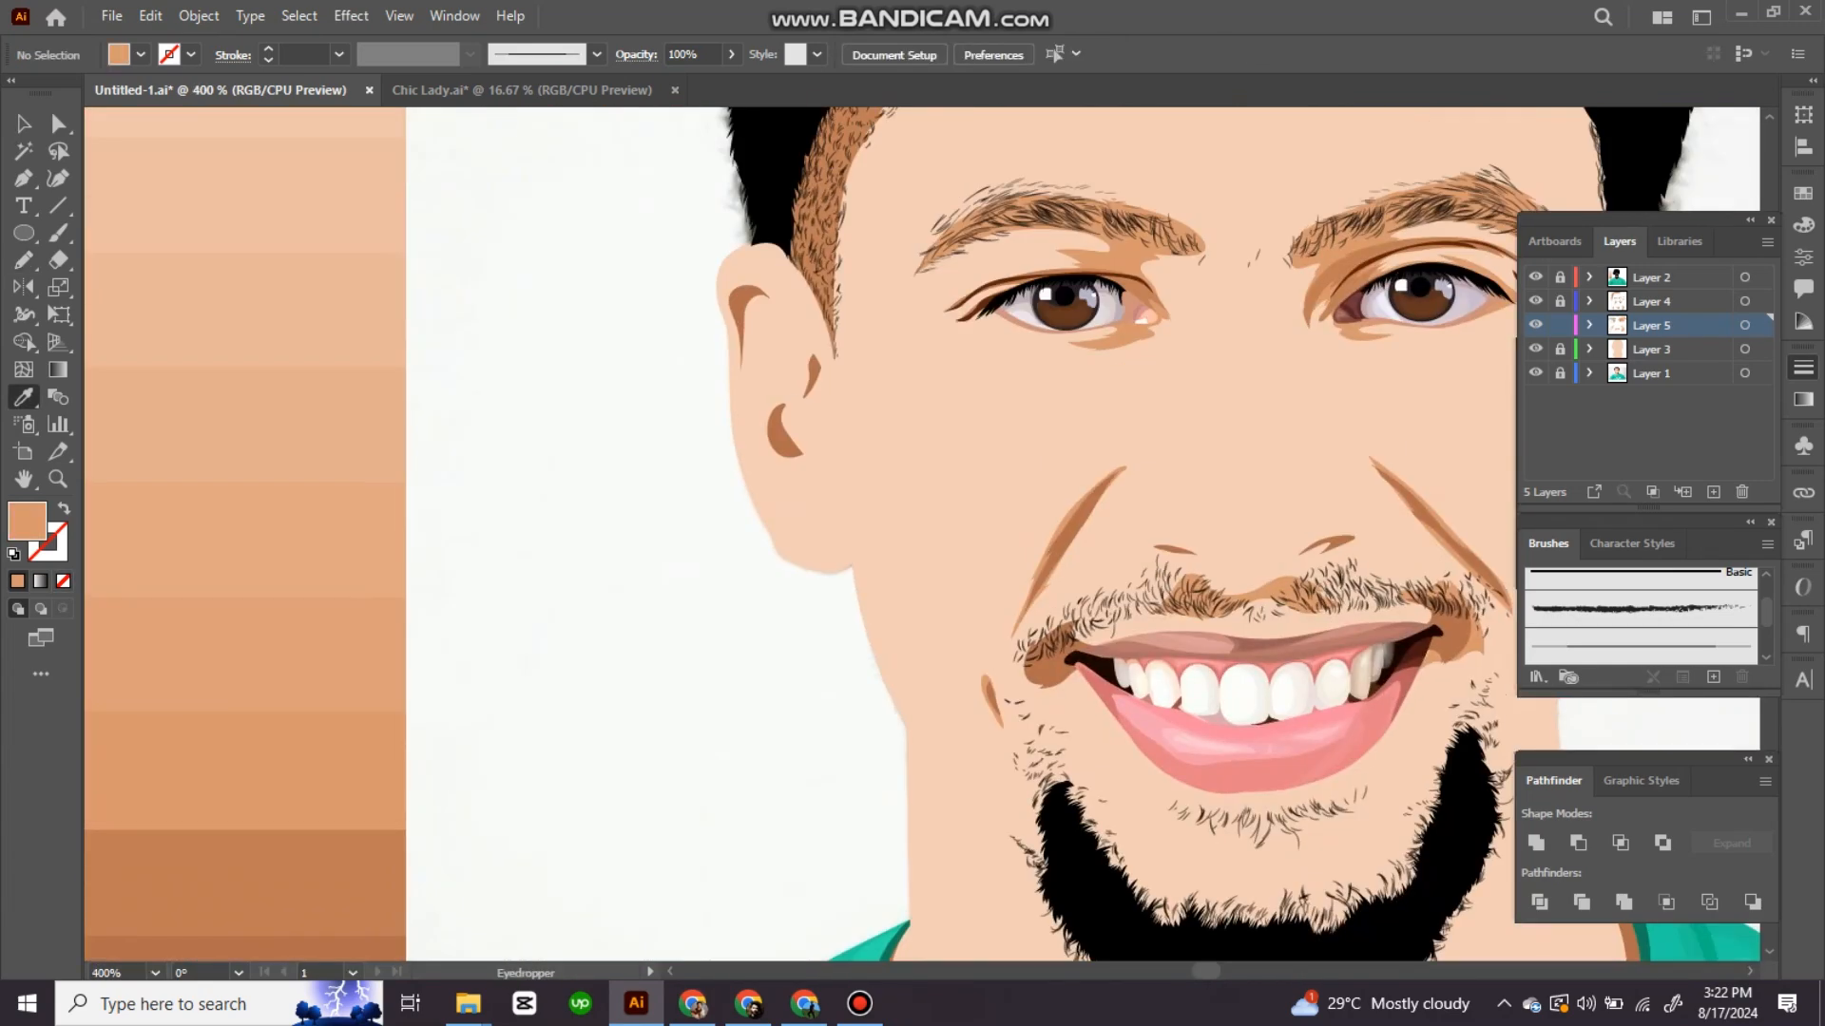
{"action": "left_click", "coordinate": [1535, 349]}
{"action": "scroll", "coordinate": [950, 446], "scroll_direction": "up", "scroll_amount": 5}
{"action": "key", "text": "p"}
{"action": "left_click", "coordinate": [924, 237]}
{"action": "left_click_drag", "start_coordinate": [909, 392], "coordinate": [950, 449]}
{"action": "left_click", "coordinate": [1060, 439]}
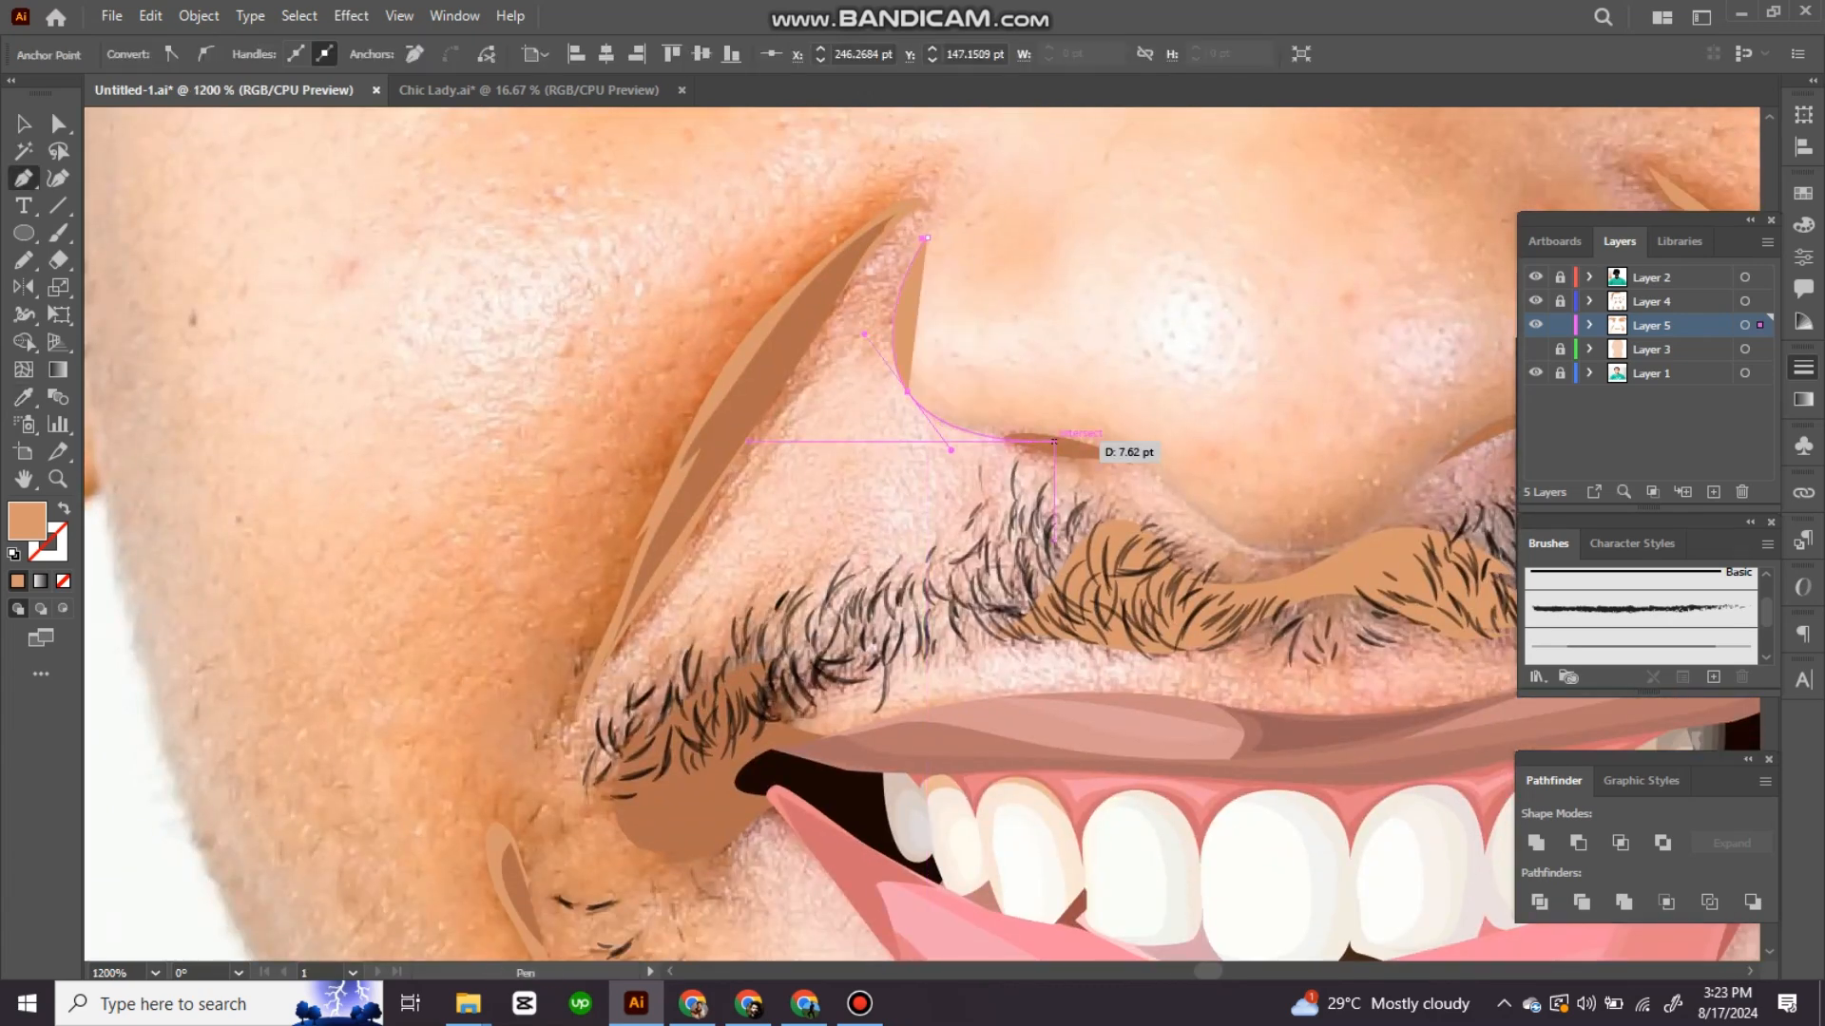
Step: Continue the tan nose shadow under the tip of the nose and around the right-hand nostril wing
{"action": "scroll", "coordinate": [1093, 447], "scroll_direction": "right", "scroll_amount": 2}
{"action": "left_click", "coordinate": [1209, 528]}
{"action": "left_click", "coordinate": [1351, 546]}
{"action": "scroll", "coordinate": [1236, 532], "scroll_direction": "up", "scroll_amount": 2}
{"action": "left_click", "coordinate": [1492, 442]}
{"action": "left_click", "coordinate": [1572, 419]}
{"action": "left_click", "coordinate": [1659, 396]}
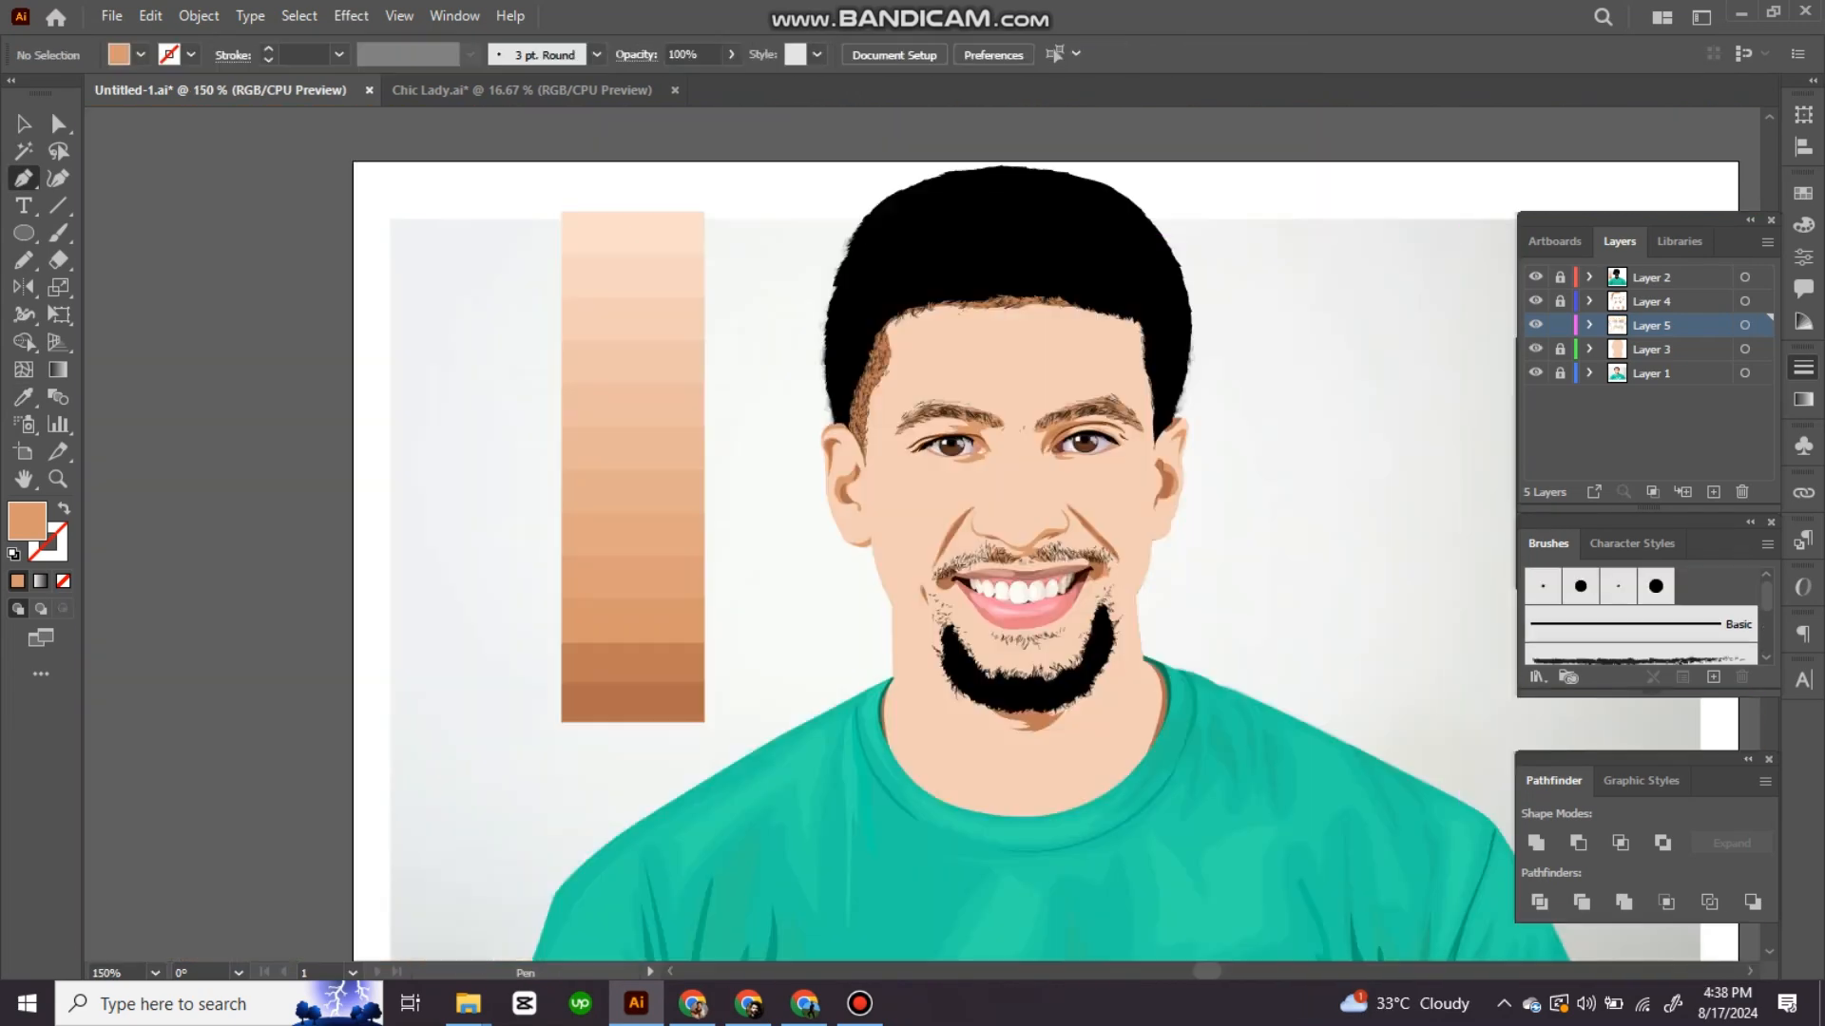
Step: Lock Layer 5, add a new layer directly above Layer 3, and hide Layer 3
{"action": "scroll", "coordinate": [1075, 457], "scroll_direction": "up", "scroll_amount": 1}
{"action": "left_click_drag", "start_coordinate": [1075, 457], "coordinate": [698, 464]}
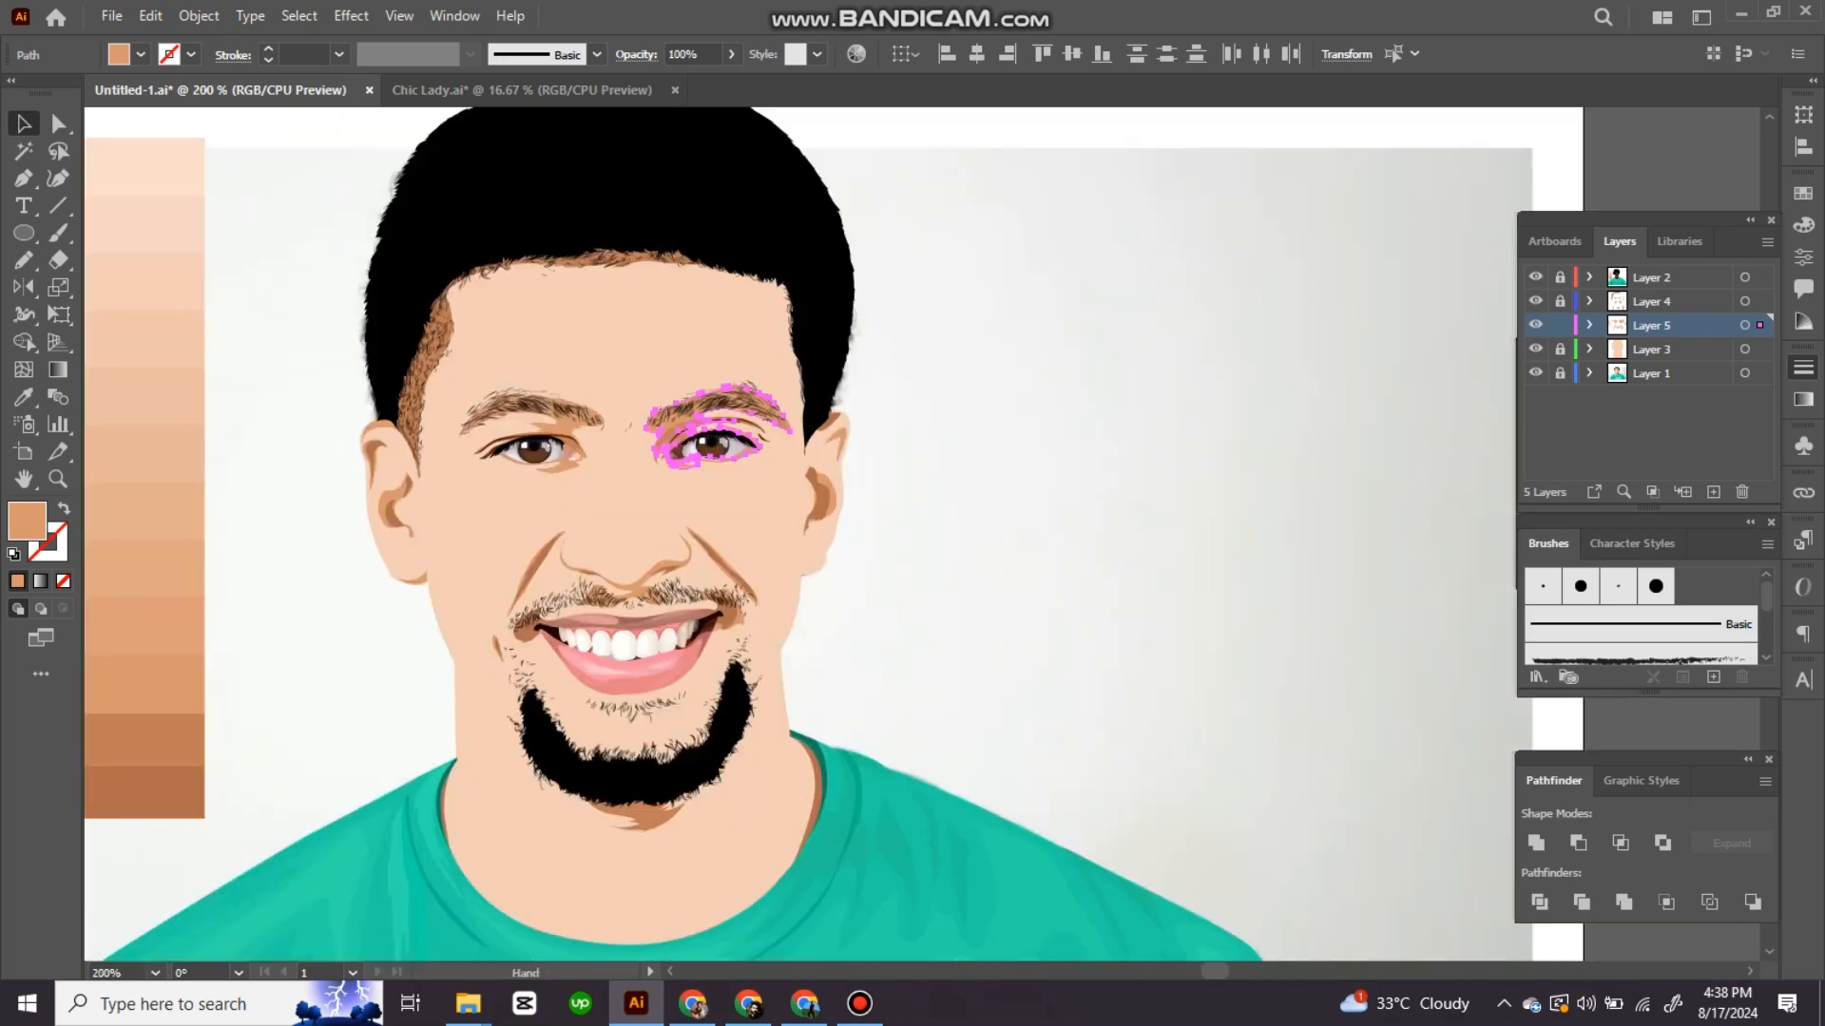
{"action": "left_click", "coordinate": [1188, 418]}
{"action": "left_click", "coordinate": [1560, 325]}
{"action": "left_click", "coordinate": [1651, 350]}
{"action": "left_click", "coordinate": [1714, 492]}
{"action": "left_click_drag", "start_coordinate": [760, 532], "coordinate": [1220, 457]}
{"action": "left_click", "coordinate": [1536, 373]}
{"action": "scroll", "coordinate": [1278, 570], "scroll_direction": "up", "scroll_amount": 2}
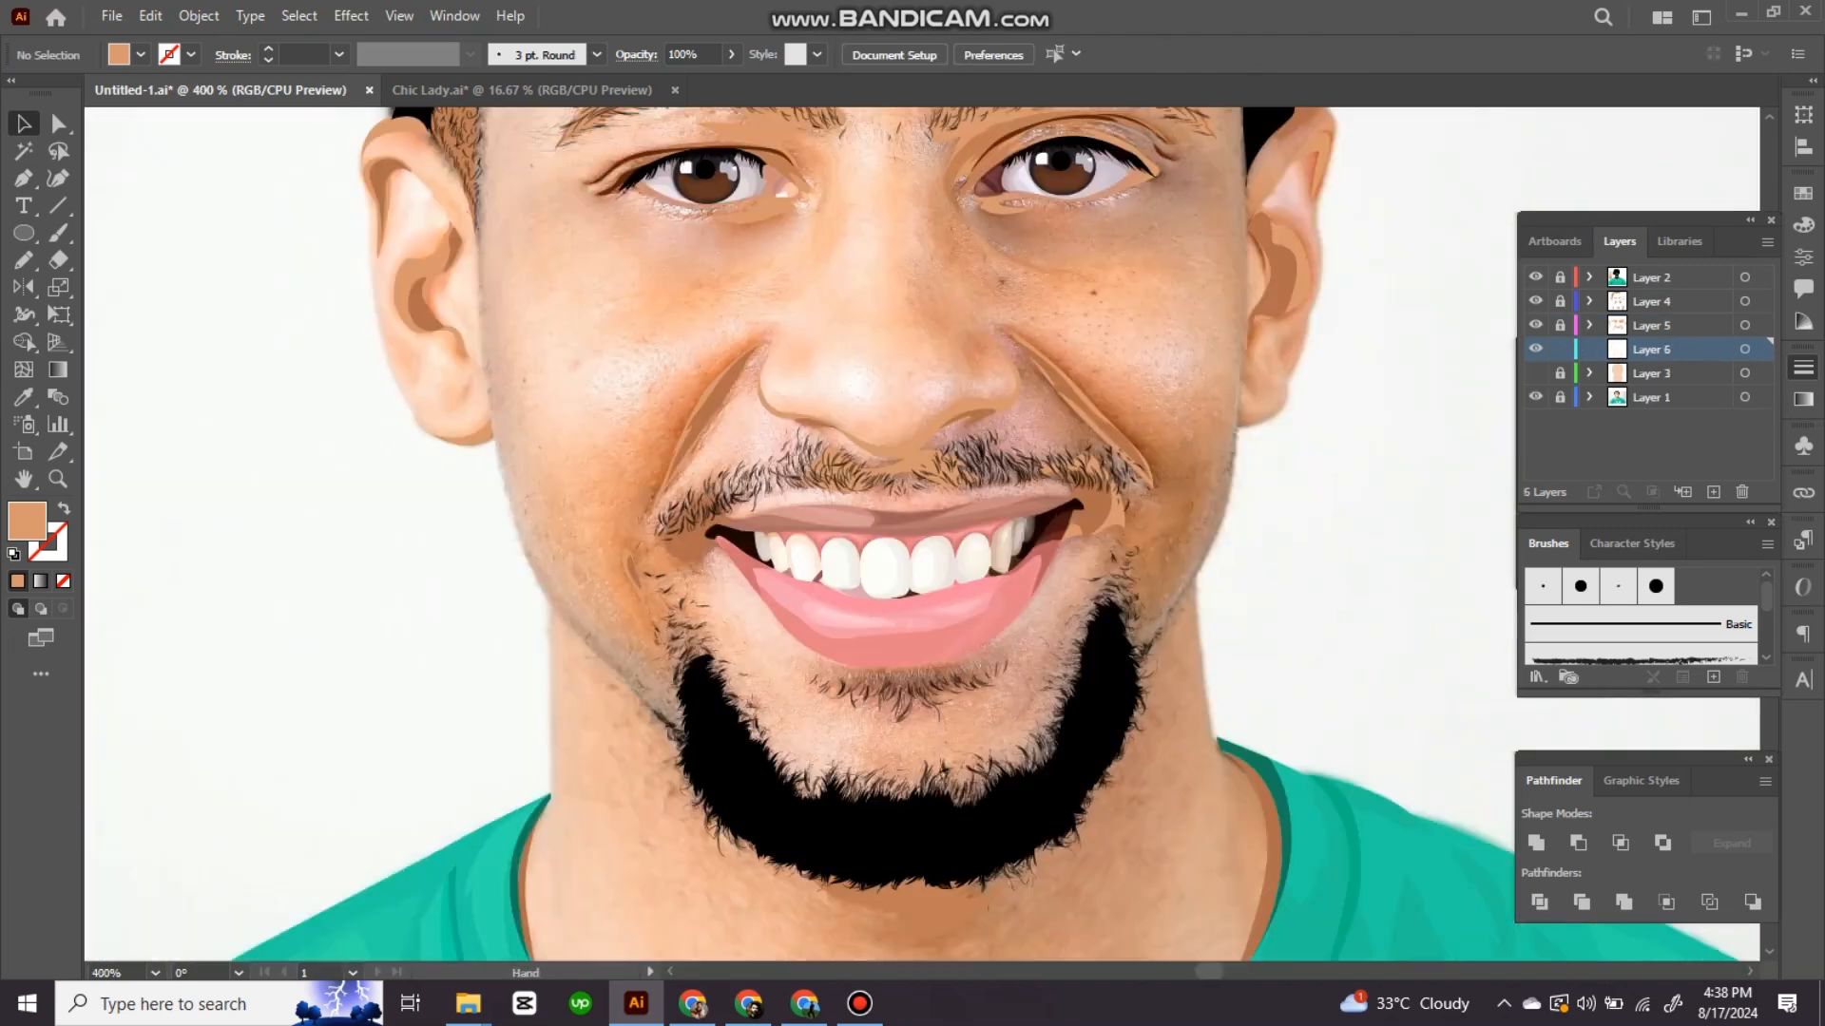
Step: Trace a neck shadow with the Pen tool from the right-hand jaw down the neck edge to the collar
{"action": "mouse_move", "coordinate": [1236, 599]}
{"action": "left_mouse_down"}
{"action": "mouse_move", "coordinate": [1367, 354]}
{"action": "mouse_move", "coordinate": [1335, 324]}
{"action": "mouse_move", "coordinate": [1345, 311]}
{"action": "left_mouse_up"}
{"action": "key", "text": "p"}
{"action": "left_click", "coordinate": [1265, 440]}
{"action": "scroll", "coordinate": [1345, 311], "scroll_direction": "up", "scroll_amount": 2}
{"action": "mouse_move", "coordinate": [1345, 310]}
{"action": "left_mouse_down"}
{"action": "mouse_move", "coordinate": [569, 491]}
{"action": "mouse_move", "coordinate": [1083, 373]}
{"action": "left_mouse_up"}
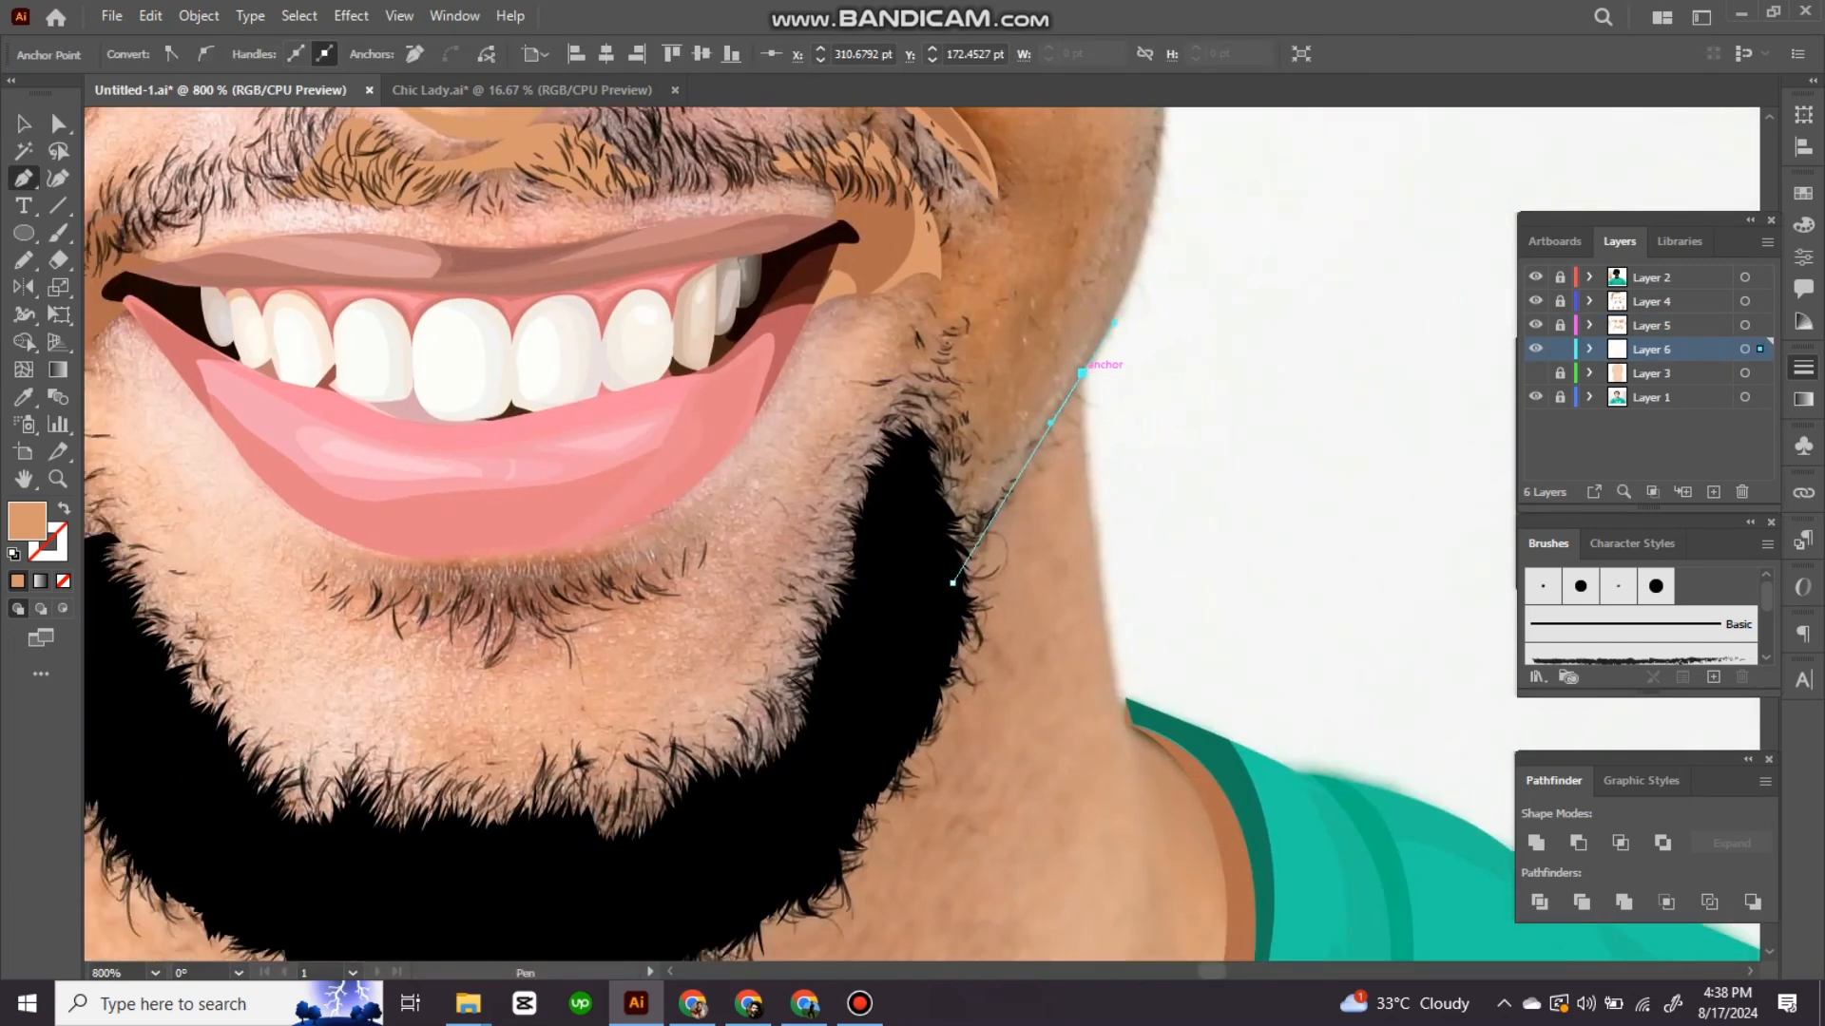
{"action": "left_click_drag", "start_coordinate": [1103, 601], "coordinate": [1111, 643]}
{"action": "left_click_drag", "start_coordinate": [1117, 656], "coordinate": [1151, 365]}
{"action": "left_click_drag", "start_coordinate": [1177, 428], "coordinate": [1224, 445]}
{"action": "scroll", "coordinate": [1226, 447], "scroll_direction": "down", "scroll_amount": 1}
{"action": "key", "text": "n"}
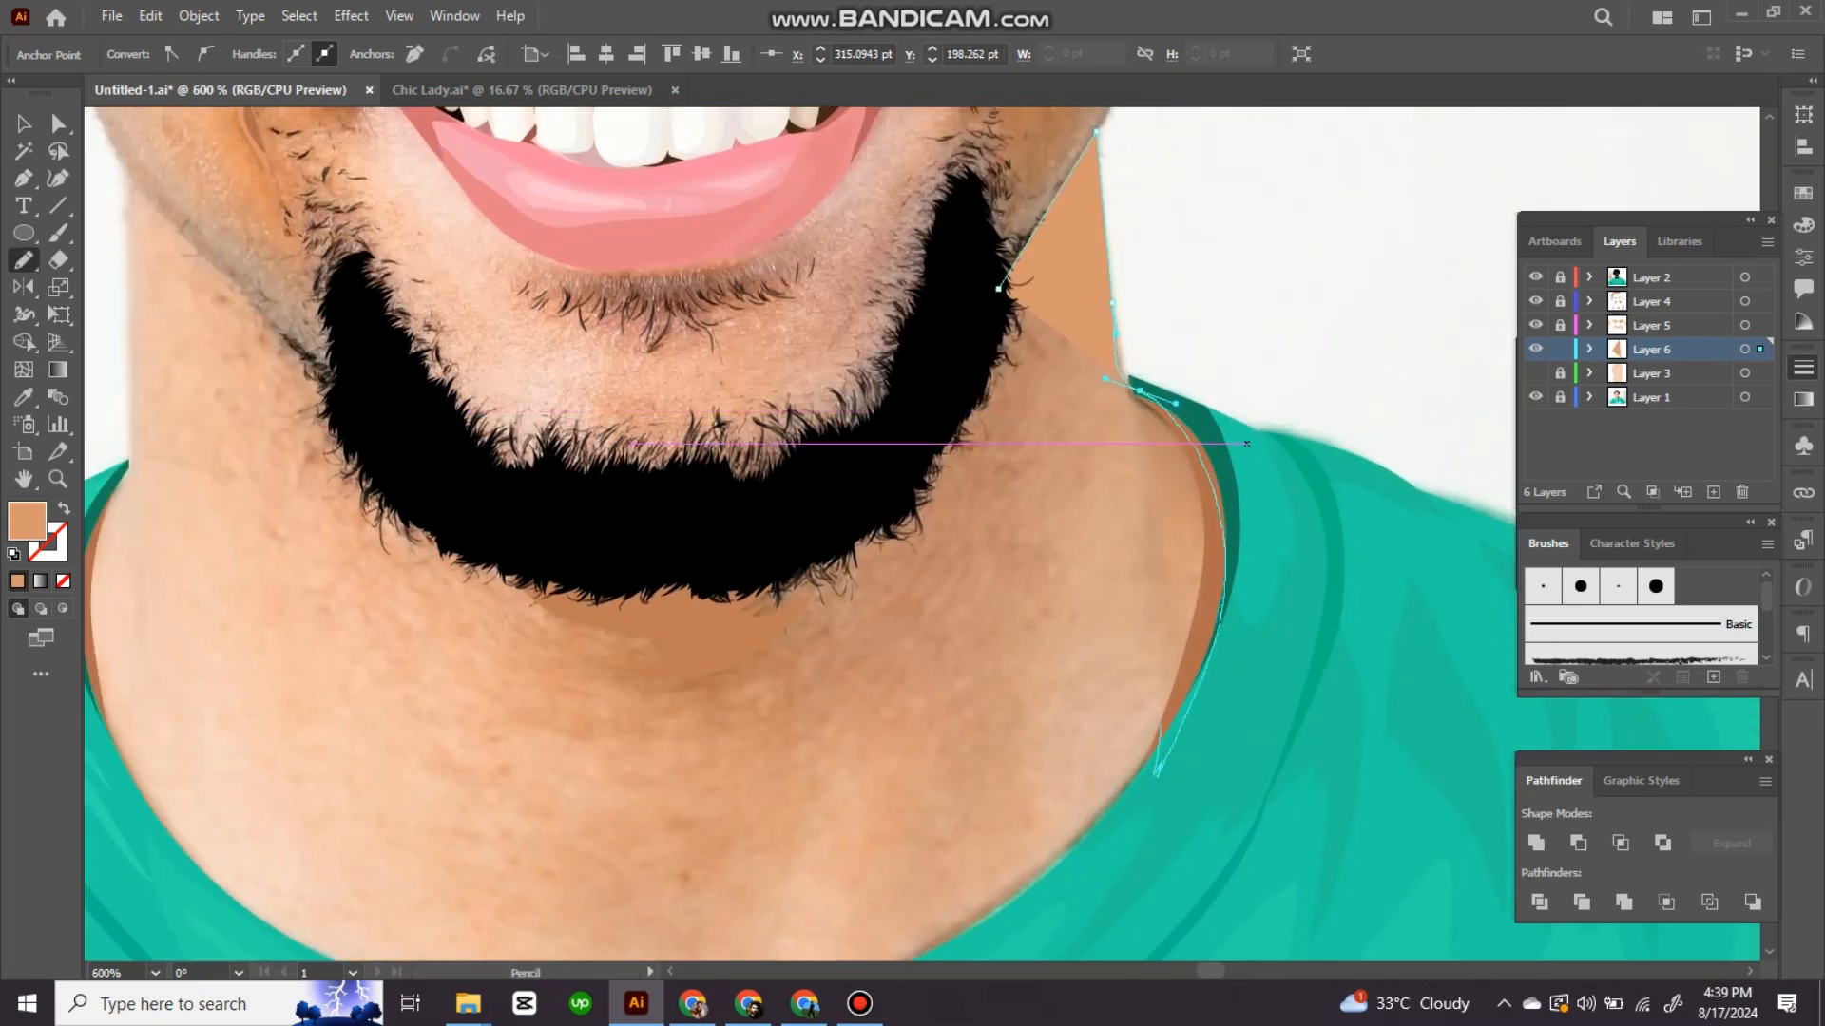
Step: Continue the neck shadow outline along the collar and across the throat back to the beard
{"action": "left_click_drag", "start_coordinate": [1066, 591], "coordinate": [1025, 802]}
{"action": "mouse_move", "coordinate": [1024, 802]}
{"action": "left_mouse_down"}
{"action": "mouse_move", "coordinate": [1165, 529]}
{"action": "mouse_move", "coordinate": [704, 440]}
{"action": "left_mouse_up"}
{"action": "left_click_drag", "start_coordinate": [704, 440], "coordinate": [1128, 631]}
{"action": "mouse_move", "coordinate": [1128, 631]}
{"action": "left_mouse_down"}
{"action": "mouse_move", "coordinate": [856, 480]}
{"action": "mouse_move", "coordinate": [1035, 662]}
{"action": "left_mouse_up"}
{"action": "key", "text": "p"}
{"action": "left_click", "coordinate": [1035, 662]}
{"action": "left_click", "coordinate": [936, 381]}
{"action": "left_click", "coordinate": [63, 508]}
{"action": "left_click_drag", "start_coordinate": [1167, 625], "coordinate": [1293, 727]}
{"action": "left_click_drag", "start_coordinate": [1293, 727], "coordinate": [816, 631]}
{"action": "left_click_drag", "start_coordinate": [1175, 615], "coordinate": [1259, 570]}
{"action": "left_click", "coordinate": [1431, 242]}
Step: Fill the large neck shadow with a tan sampled from the skin-tone swatches
{"action": "key", "text": "ctrl+minus"}
{"action": "key", "text": "ctrl+minus"}
{"action": "key", "text": "ctrl+minus"}
{"action": "key", "text": "i"}
{"action": "left_click", "coordinate": [321, 340]}
{"action": "key", "text": "ctrl+shift+a"}
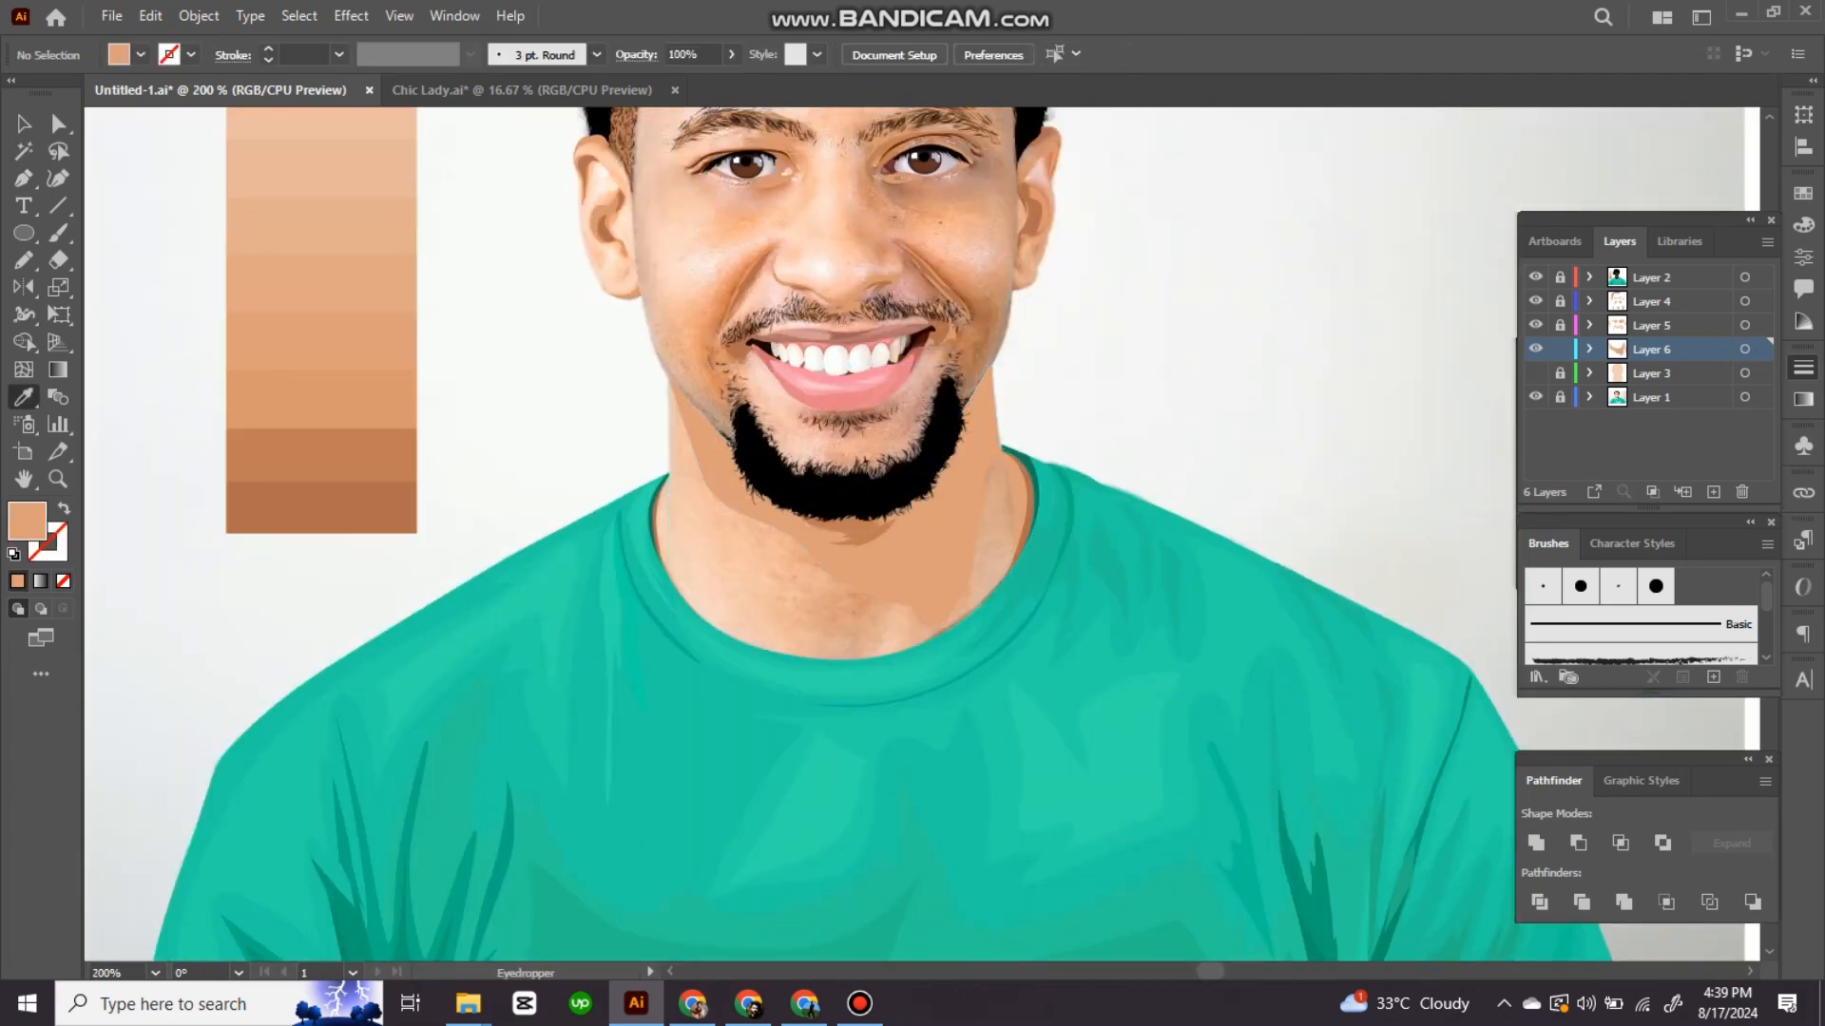
Step: Show Layer 3 to compare the shading, and delete the large neck shadow
{"action": "left_click", "coordinate": [1536, 374]}
{"action": "key", "text": "ctrl+plus"}
{"action": "left_click_drag", "start_coordinate": [865, 570], "coordinate": [1004, 583]}
{"action": "left_click", "coordinate": [1007, 589], "text": "ctrl"}
{"action": "key", "text": "Delete"}
Step: Hide Layer 3, pencil a curved neck shadow from the right-hand jaw to below the chin, and fill it with a tan swatch
{"action": "left_click", "coordinate": [1536, 373]}
{"action": "key", "text": "n"}
{"action": "left_click_drag", "start_coordinate": [1106, 422], "coordinate": [1077, 503]}
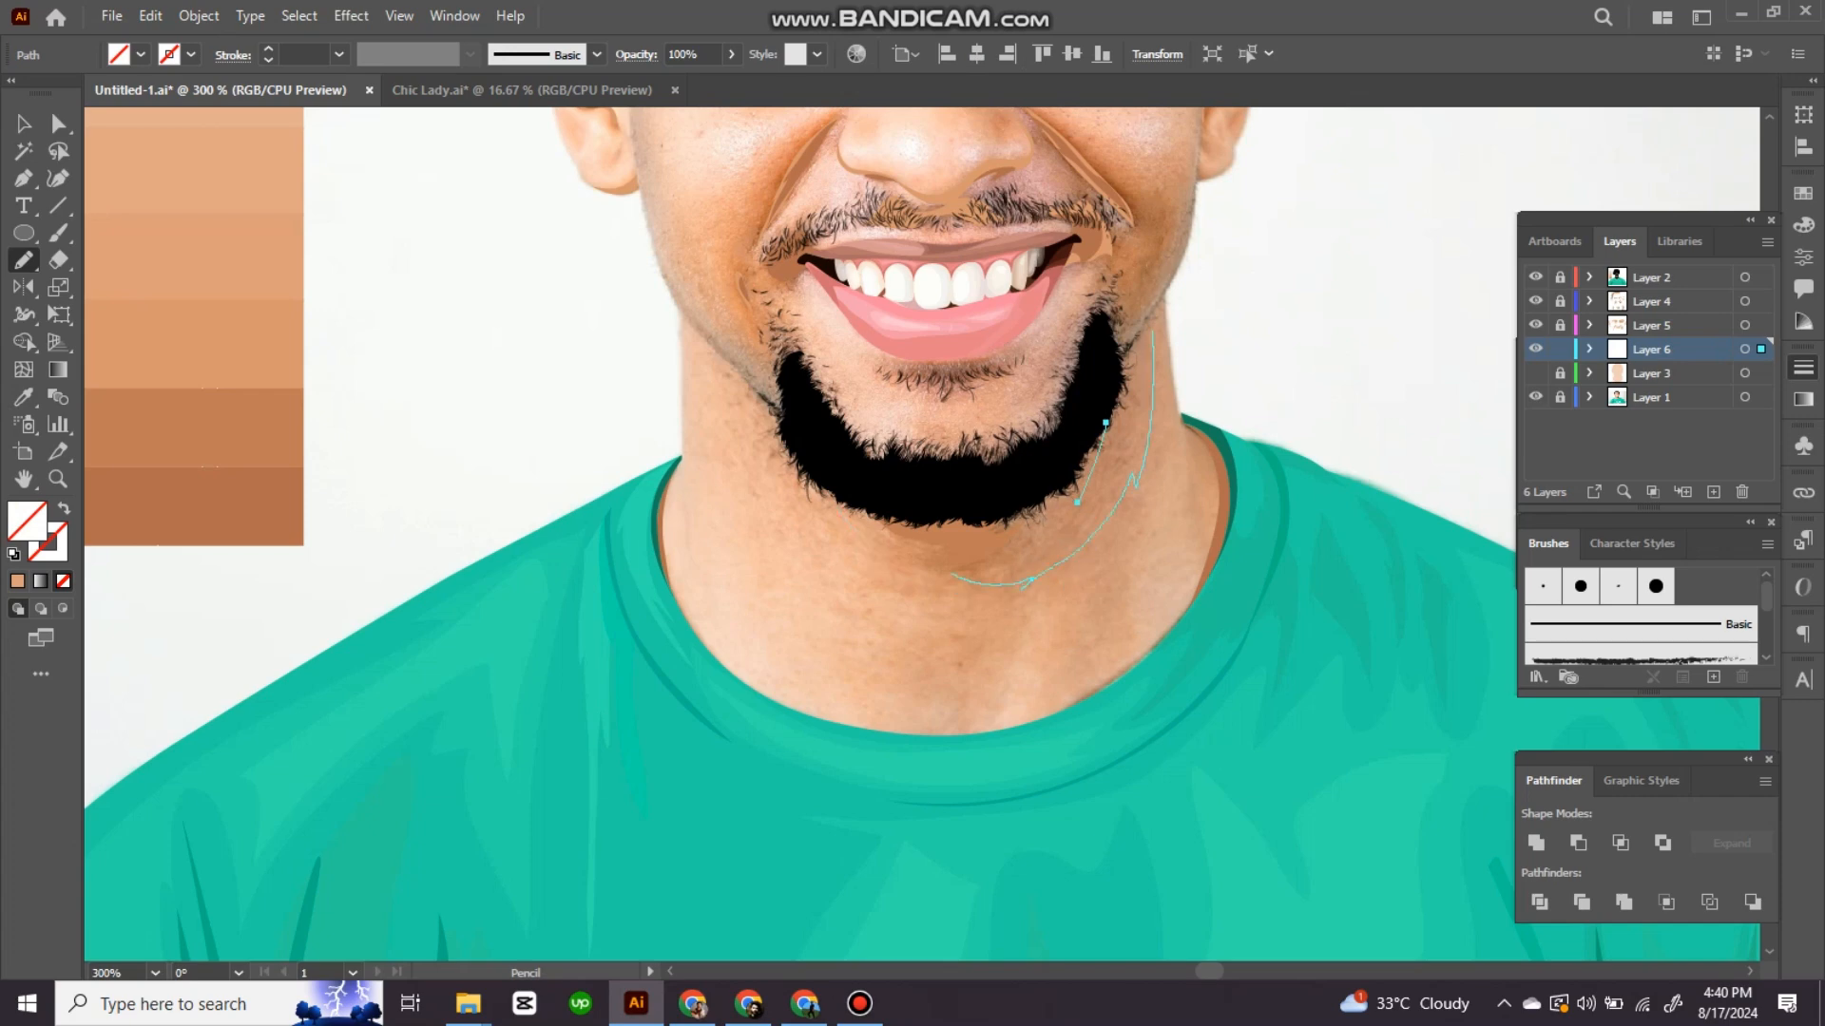
{"action": "left_click_drag", "start_coordinate": [1137, 334], "coordinate": [1153, 329]}
{"action": "key", "text": "i"}
{"action": "left_click", "coordinate": [193, 173]}
{"action": "key", "text": "ctrl+shift+a"}
Step: Check the curved neck shadow against the base skin of Layer 3, and delete it
{"action": "left_click", "coordinate": [1536, 374]}
{"action": "key", "text": "ctrl+minus"}
{"action": "mouse_move", "coordinate": [1045, 494]}
{"action": "left_mouse_down"}
{"action": "mouse_move", "coordinate": [1180, 544]}
{"action": "mouse_move", "coordinate": [1067, 593]}
{"action": "left_mouse_up"}
{"action": "left_click", "coordinate": [1192, 518], "text": "ctrl"}
{"action": "key", "text": "ctrl+shift+a"}
{"action": "left_click", "coordinate": [1536, 373]}
{"action": "key", "text": "ctrl+plus"}
{"action": "key", "text": "ctrl+plus"}
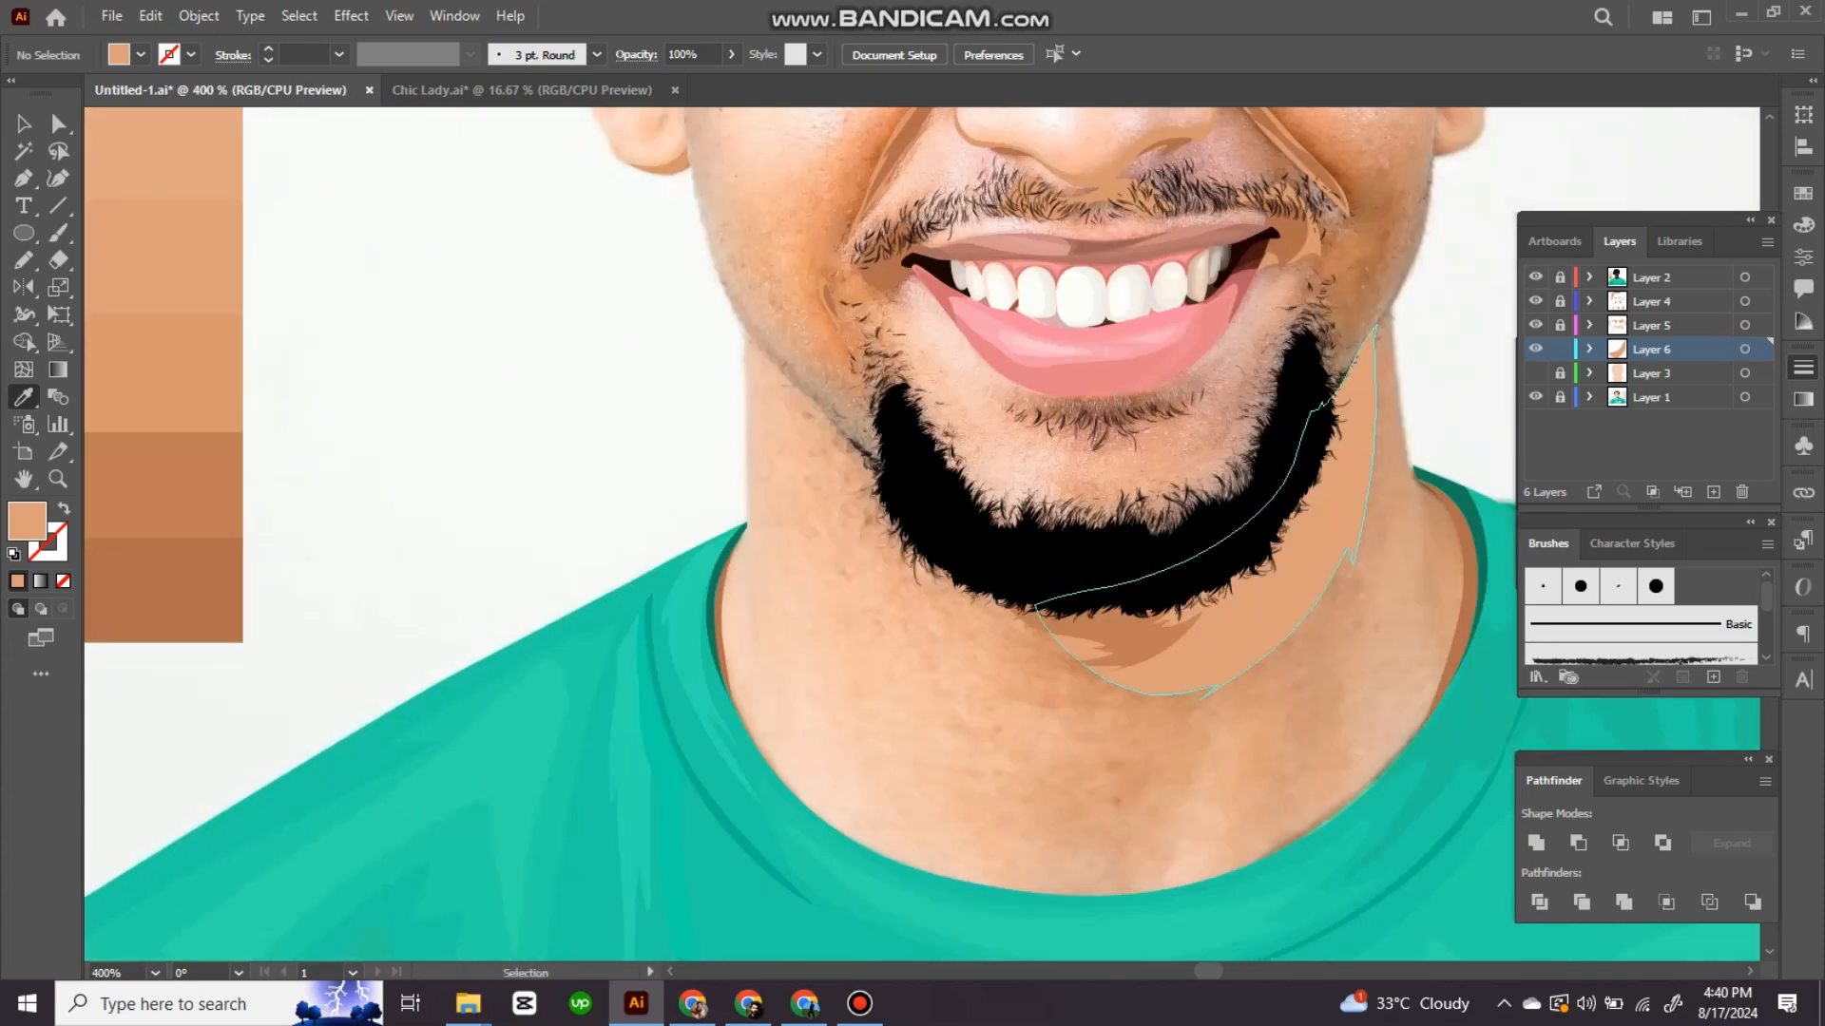
{"action": "left_click", "coordinate": [1321, 590], "text": "ctrl"}
{"action": "key", "text": "Delete"}
Step: Pencil a smaller neck shadow directly beneath the beard and fill it with a tan swatch
{"action": "key", "text": "n"}
{"action": "left_click_drag", "start_coordinate": [1214, 582], "coordinate": [1254, 570]}
{"action": "left_click_drag", "start_coordinate": [984, 639], "coordinate": [1213, 582]}
{"action": "key", "text": "i"}
{"action": "left_click", "coordinate": [190, 257]}
{"action": "key", "text": "ctrl+shift+a"}
Step: Pencil a shadow shape along the left-hand smile line and fill it with the tan sampled from the neck shadow
{"action": "left_click_drag", "start_coordinate": [1045, 380], "coordinate": [1070, 588]}
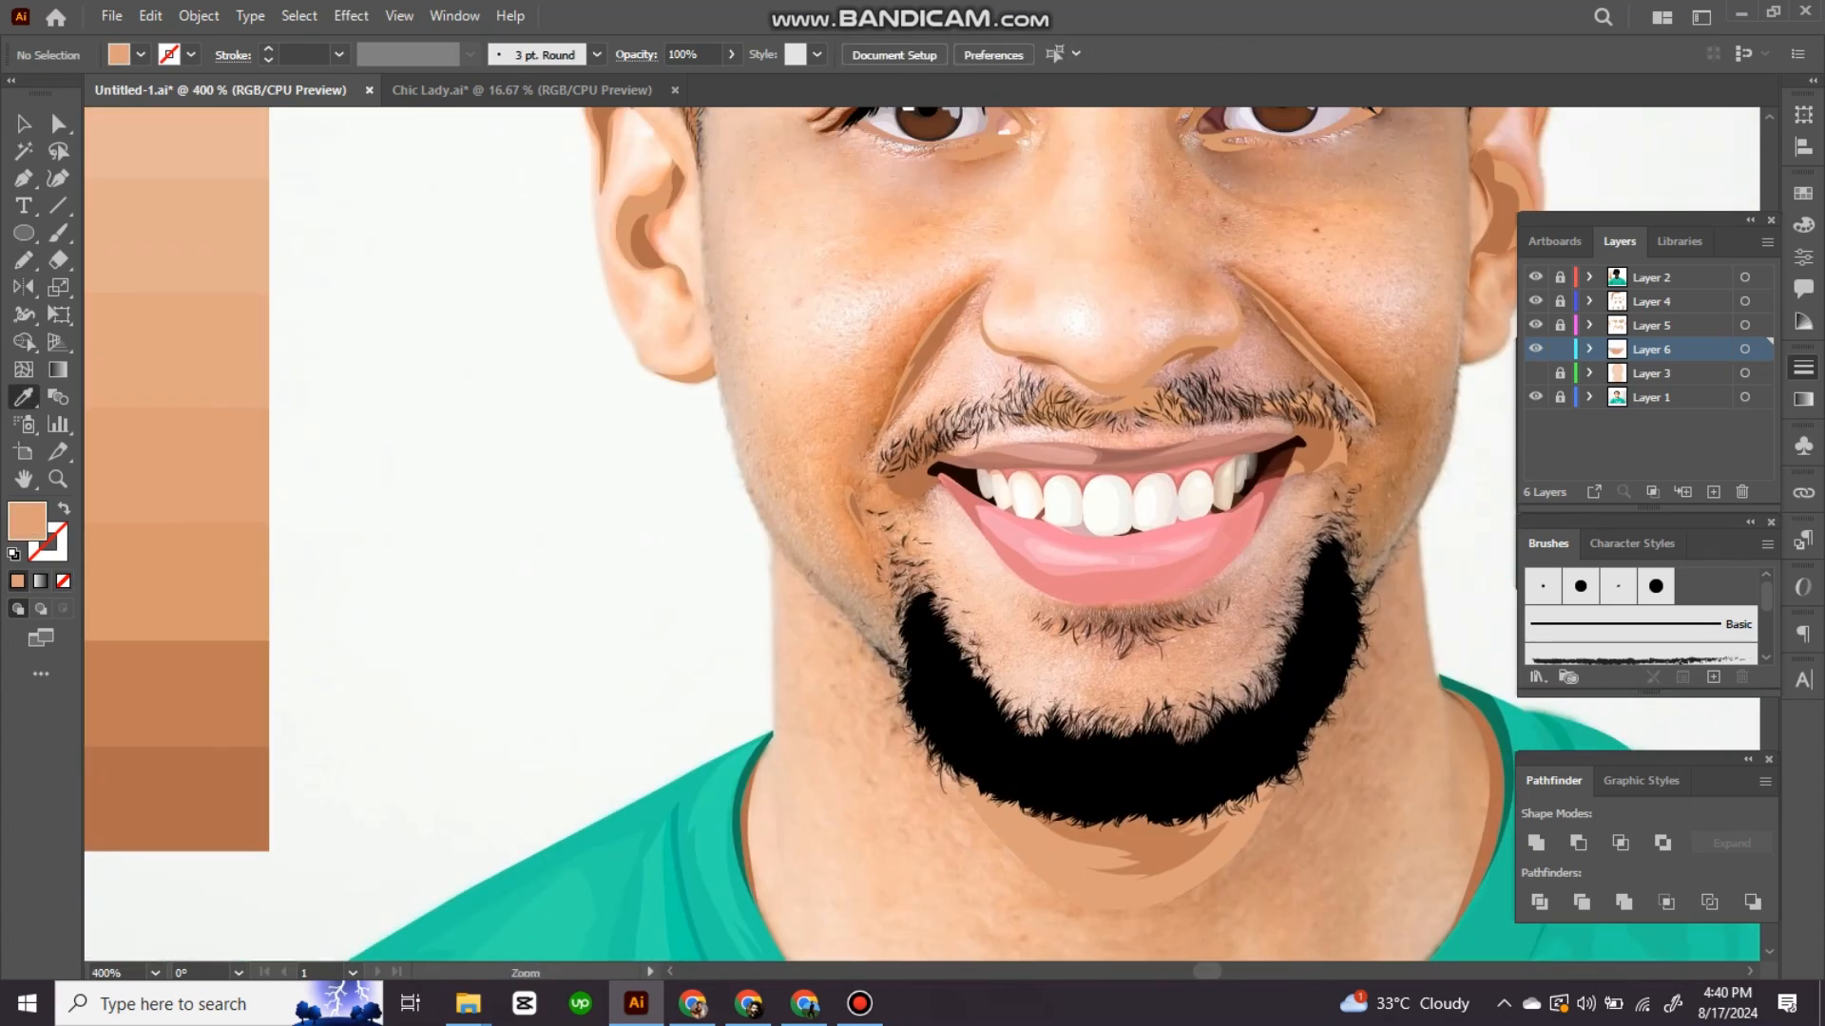
{"action": "key", "text": "ctrl+plus"}
{"action": "left_click_drag", "start_coordinate": [950, 428], "coordinate": [1074, 592]}
{"action": "left_click_drag", "start_coordinate": [1072, 405], "coordinate": [1133, 317]}
{"action": "key", "text": "i"}
{"action": "mouse_move", "coordinate": [1179, 818]}
{"action": "left_mouse_down"}
{"action": "mouse_move", "coordinate": [1071, 435]}
{"action": "mouse_move", "coordinate": [1091, 910]}
{"action": "left_mouse_up"}
{"action": "left_click", "coordinate": [1188, 818]}
Step: Pencil a jagged shadow under the lower lip and fill it with the tan sampled from the neck shadow
{"action": "key", "text": "n"}
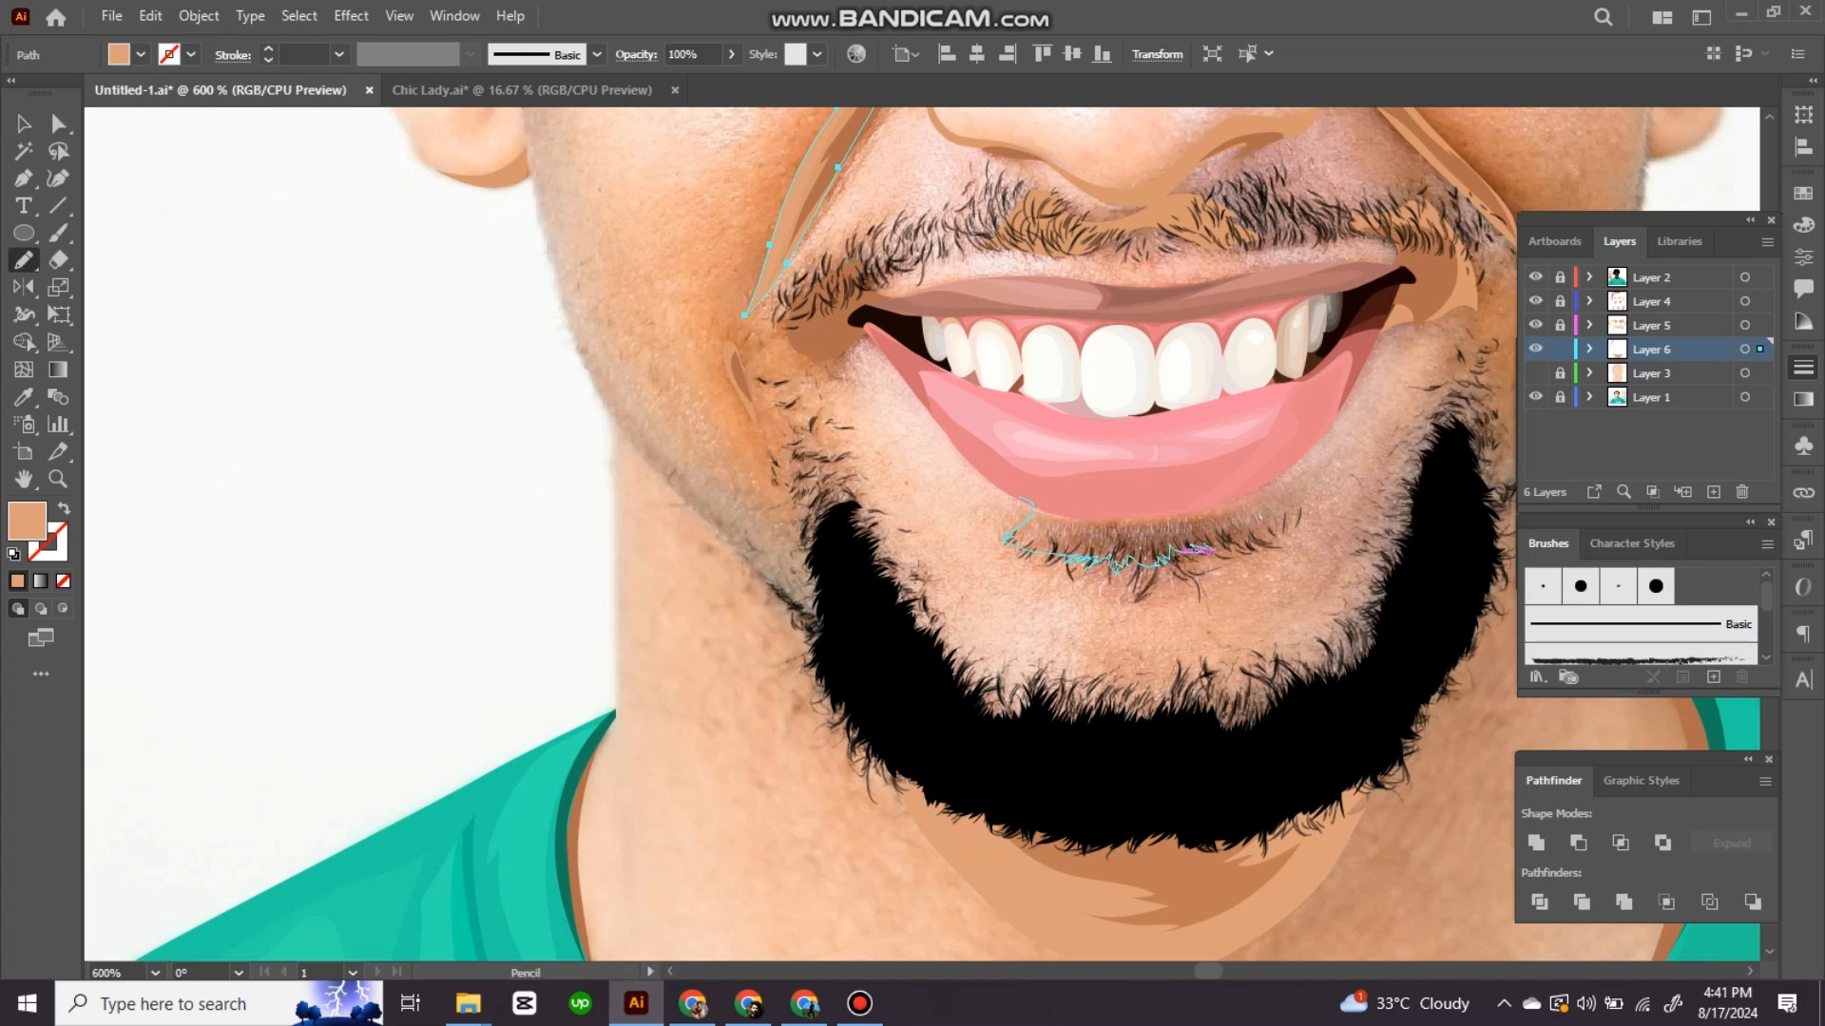
{"action": "key", "text": "i"}
{"action": "left_click", "coordinate": [988, 860]}
{"action": "left_click_drag", "start_coordinate": [988, 860], "coordinate": [1009, 843]}
Step: Pencil a shadow shape around the left-hand corner of the mouth and fill it with the tan from beneath the lip
{"action": "key", "text": "n"}
{"action": "left_click_drag", "start_coordinate": [932, 374], "coordinate": [948, 517]}
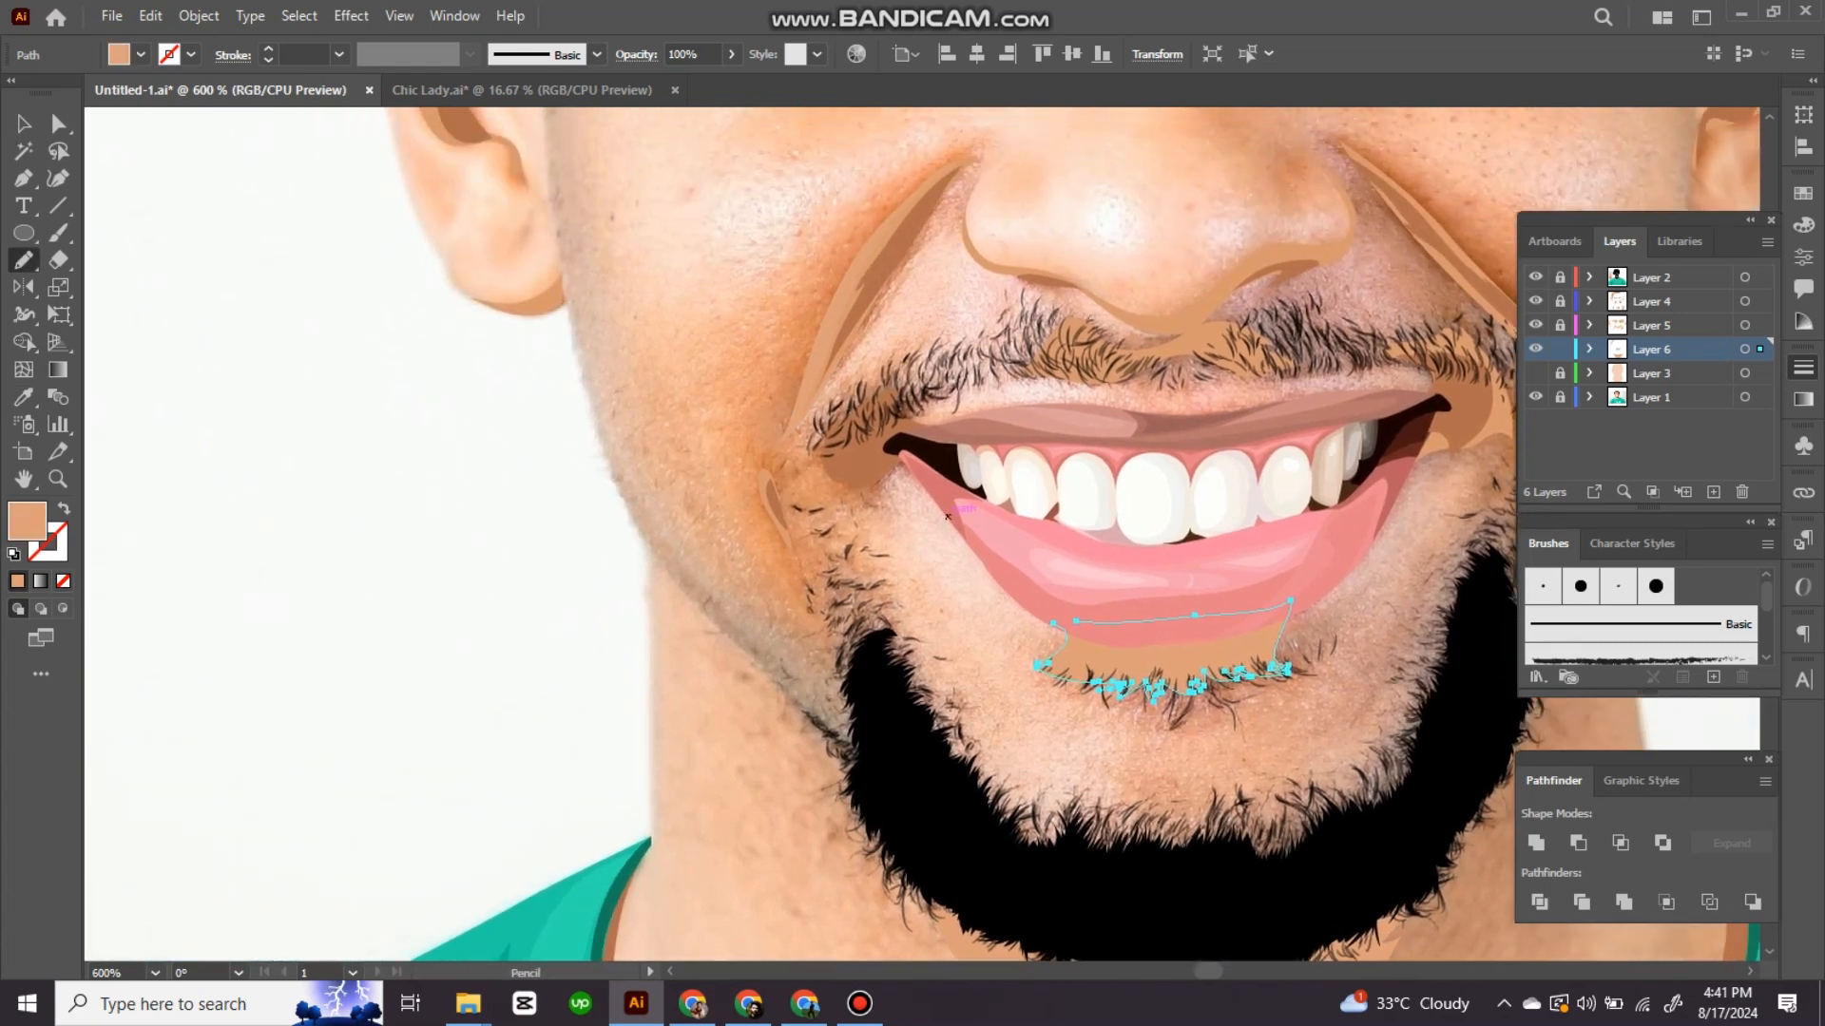
{"action": "key", "text": "i"}
{"action": "left_click", "coordinate": [1093, 655]}
{"action": "key", "text": "ctrl+shift+a"}
Step: Pencil a jagged shape along the inner beard edge, close it behind the beard, and fill it with a sampled brown
{"action": "mouse_move", "coordinate": [1093, 656]}
{"action": "left_mouse_down"}
{"action": "mouse_move", "coordinate": [1052, 445]}
{"action": "mouse_move", "coordinate": [1041, 484]}
{"action": "left_mouse_up"}
{"action": "key", "text": "n"}
{"action": "left_click_drag", "start_coordinate": [797, 487], "coordinate": [796, 500]}
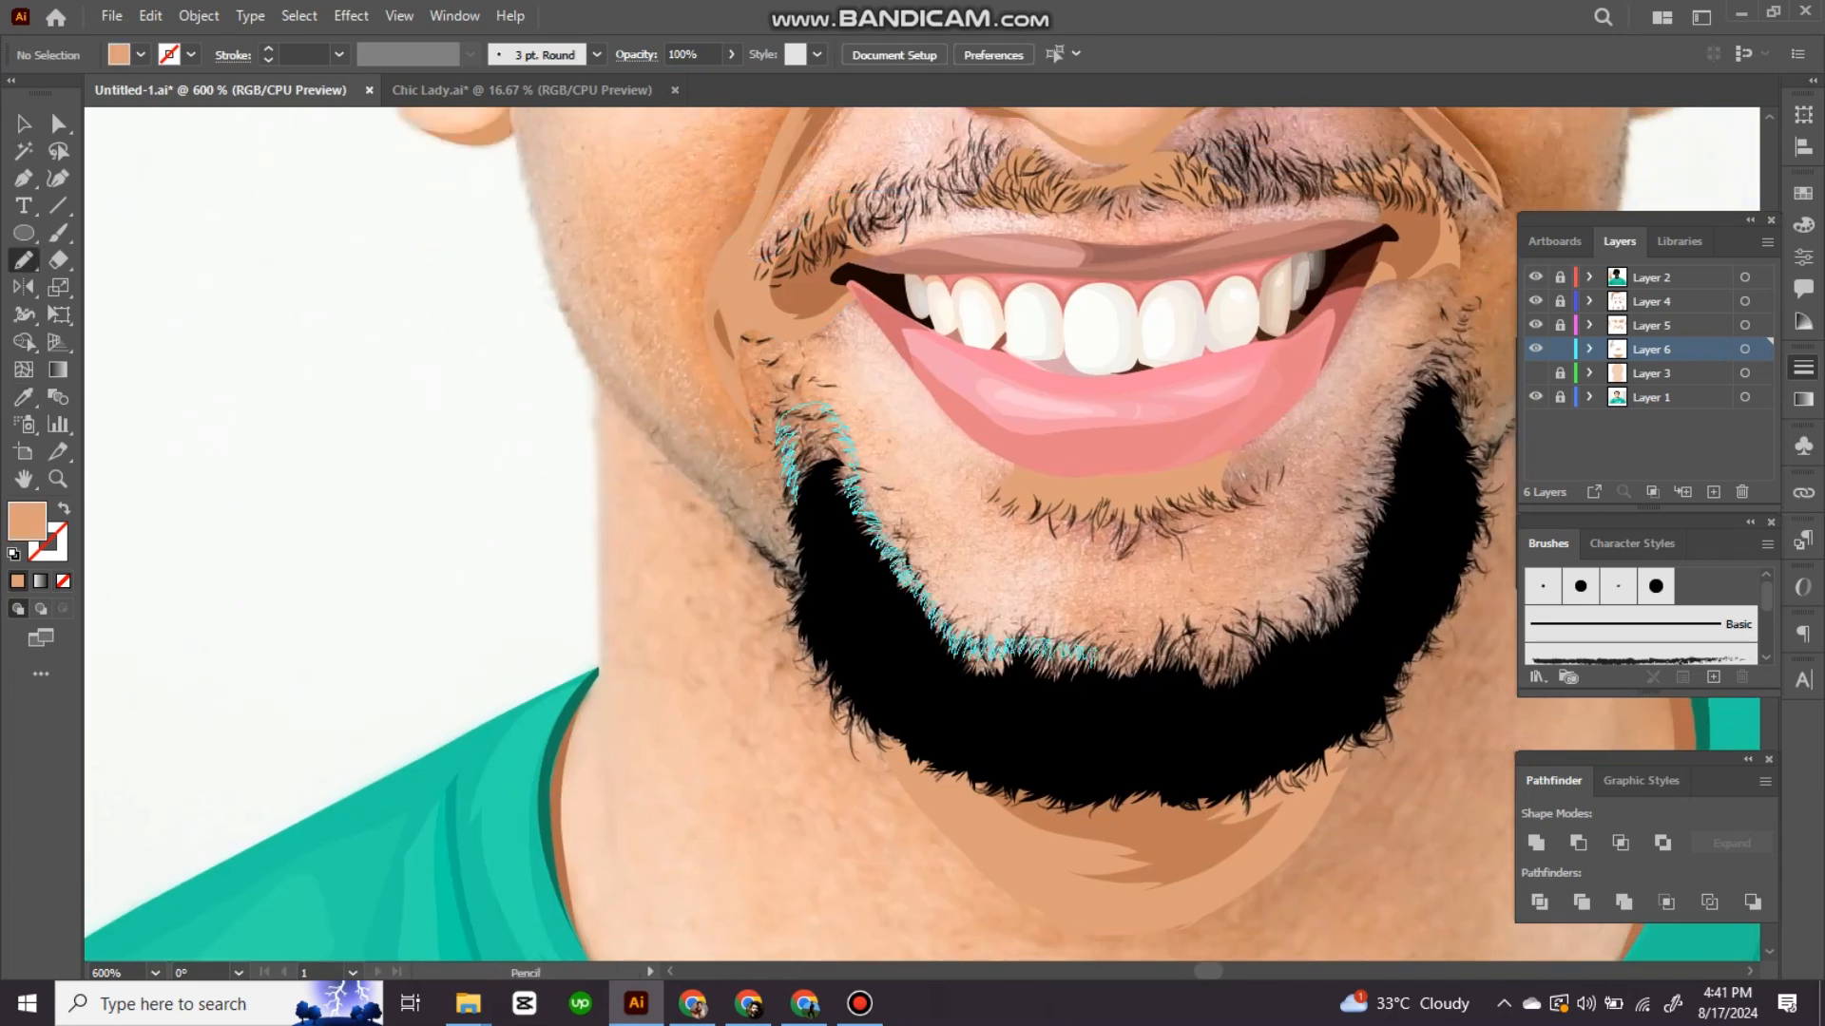
{"action": "left_click_drag", "start_coordinate": [1095, 654], "coordinate": [1155, 654]}
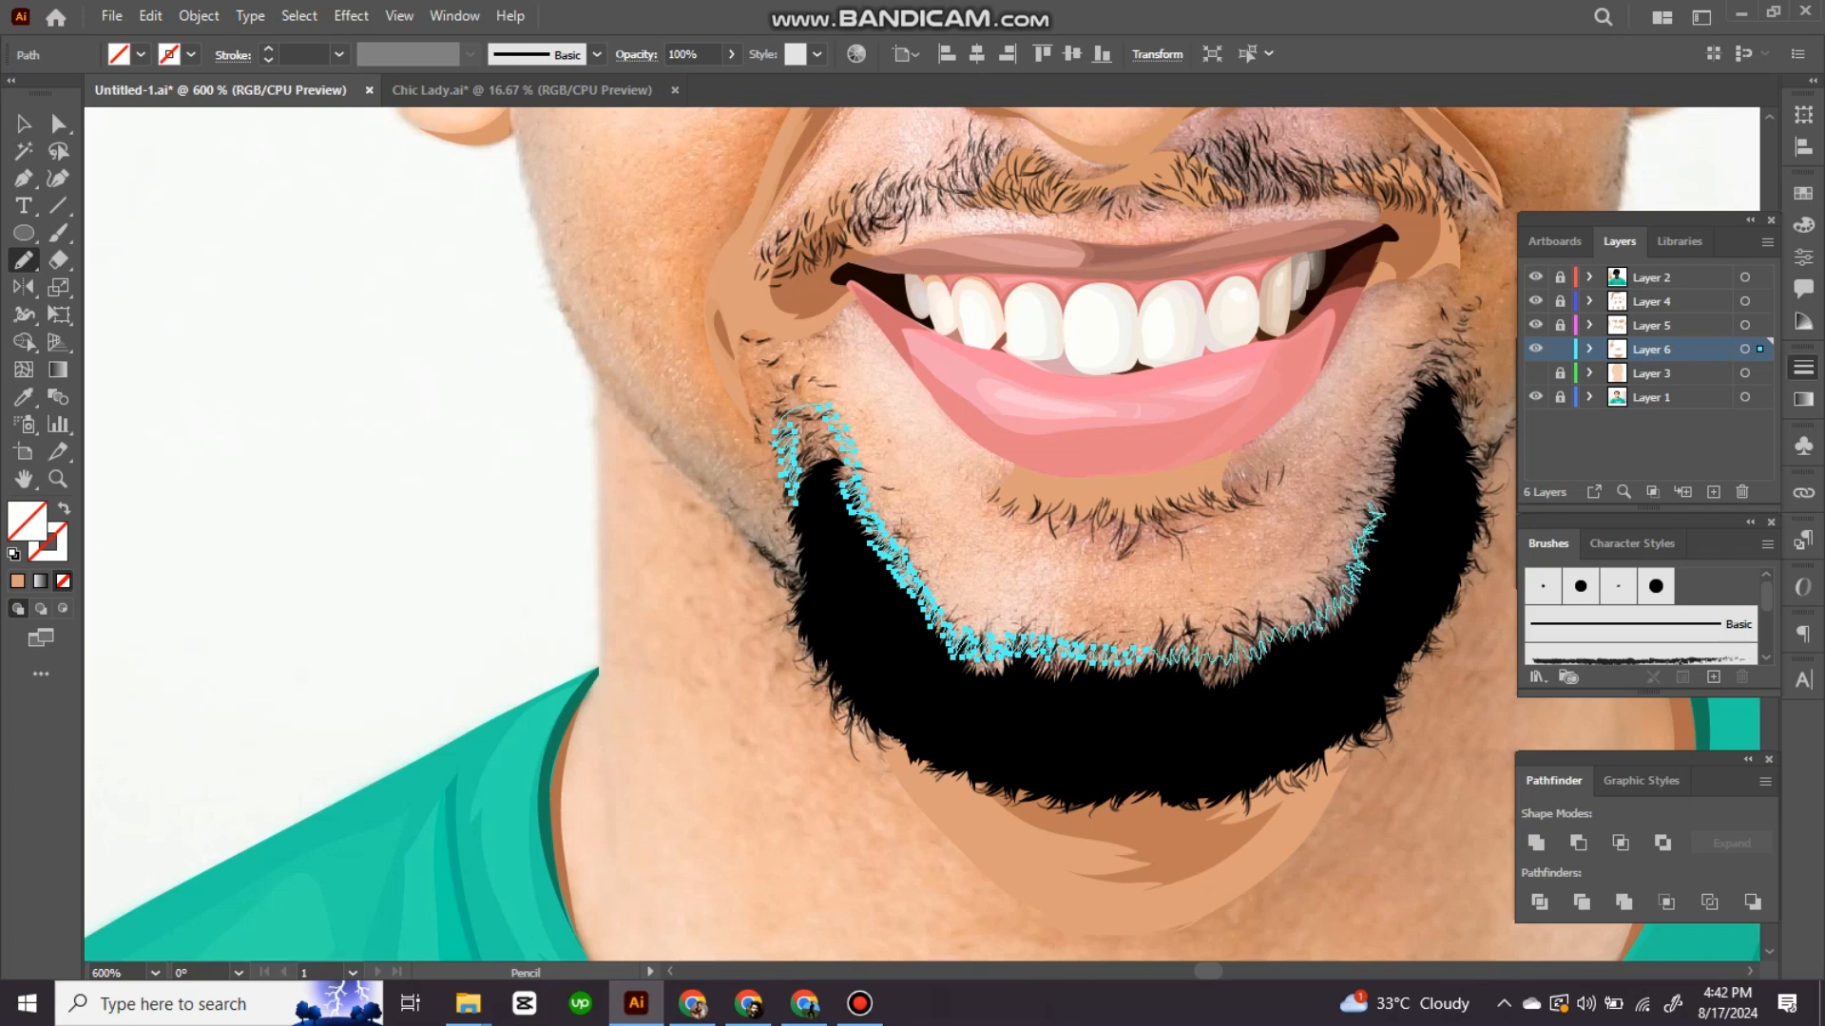
{"action": "left_click_drag", "start_coordinate": [872, 646], "coordinate": [795, 504]}
{"action": "key", "text": "i"}
{"action": "left_click", "coordinate": [804, 300]}
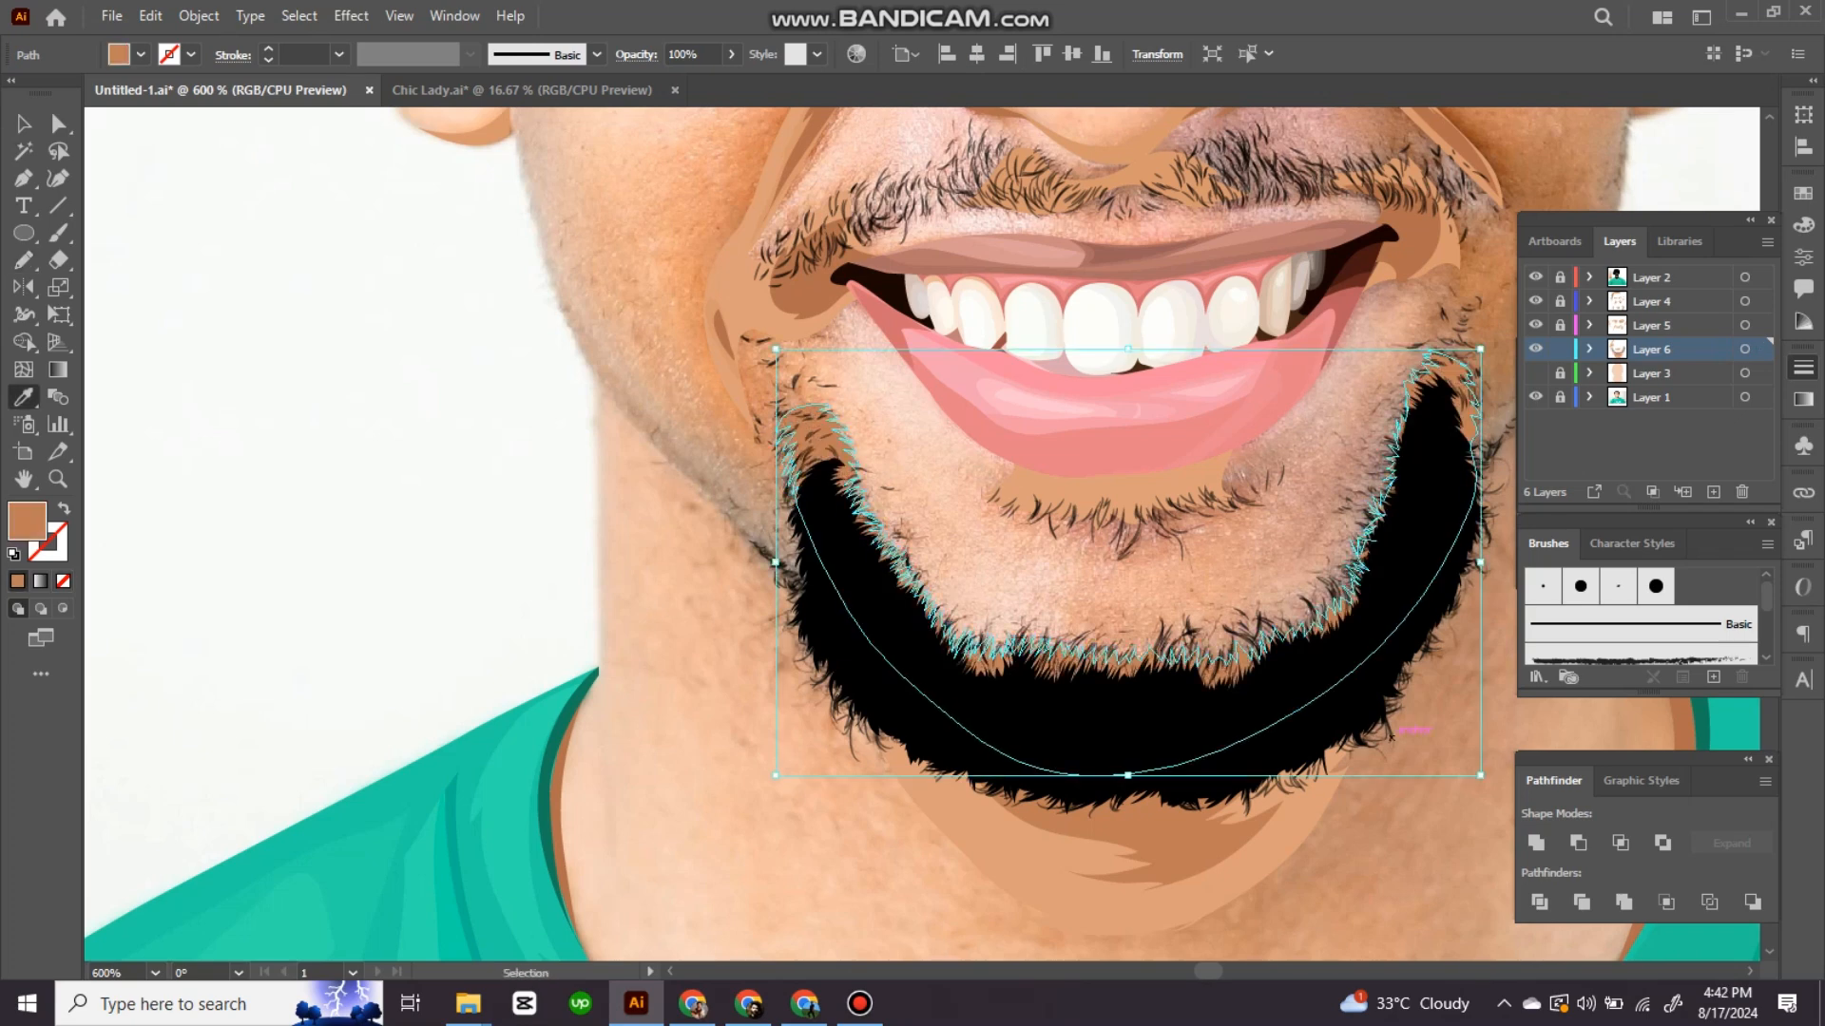
Step: Recolour the shape behind the beard with a lighter tan swatch and compare it with the base skin of Layer 3
{"action": "key", "text": "ctrl+shift+a"}
{"action": "key", "text": "ctrl+minus"}
{"action": "key", "text": "ctrl+minus"}
{"action": "key", "text": "ctrl+minus"}
{"action": "key", "text": "ctrl+equal"}
{"action": "mouse_move", "coordinate": [707, 375]}
{"action": "left_mouse_down"}
{"action": "mouse_move", "coordinate": [960, 616]}
{"action": "mouse_move", "coordinate": [1046, 660]}
{"action": "left_mouse_up"}
{"action": "left_click", "coordinate": [960, 611], "text": "ctrl"}
{"action": "left_click", "coordinate": [309, 500]}
{"action": "left_click", "coordinate": [1536, 374]}
{"action": "key", "text": "ctrl+shift+a"}
{"action": "key", "text": "ctrl+minus"}
{"action": "left_click", "coordinate": [1536, 374]}
Step: Draw a tan shadow shape around the right-hand smile line with the Pen tool
{"action": "left_click", "coordinate": [995, 502], "text": "ctrl"}
{"action": "left_click", "coordinate": [995, 502], "text": "ctrl"}
{"action": "left_click", "coordinate": [995, 502], "text": "ctrl"}
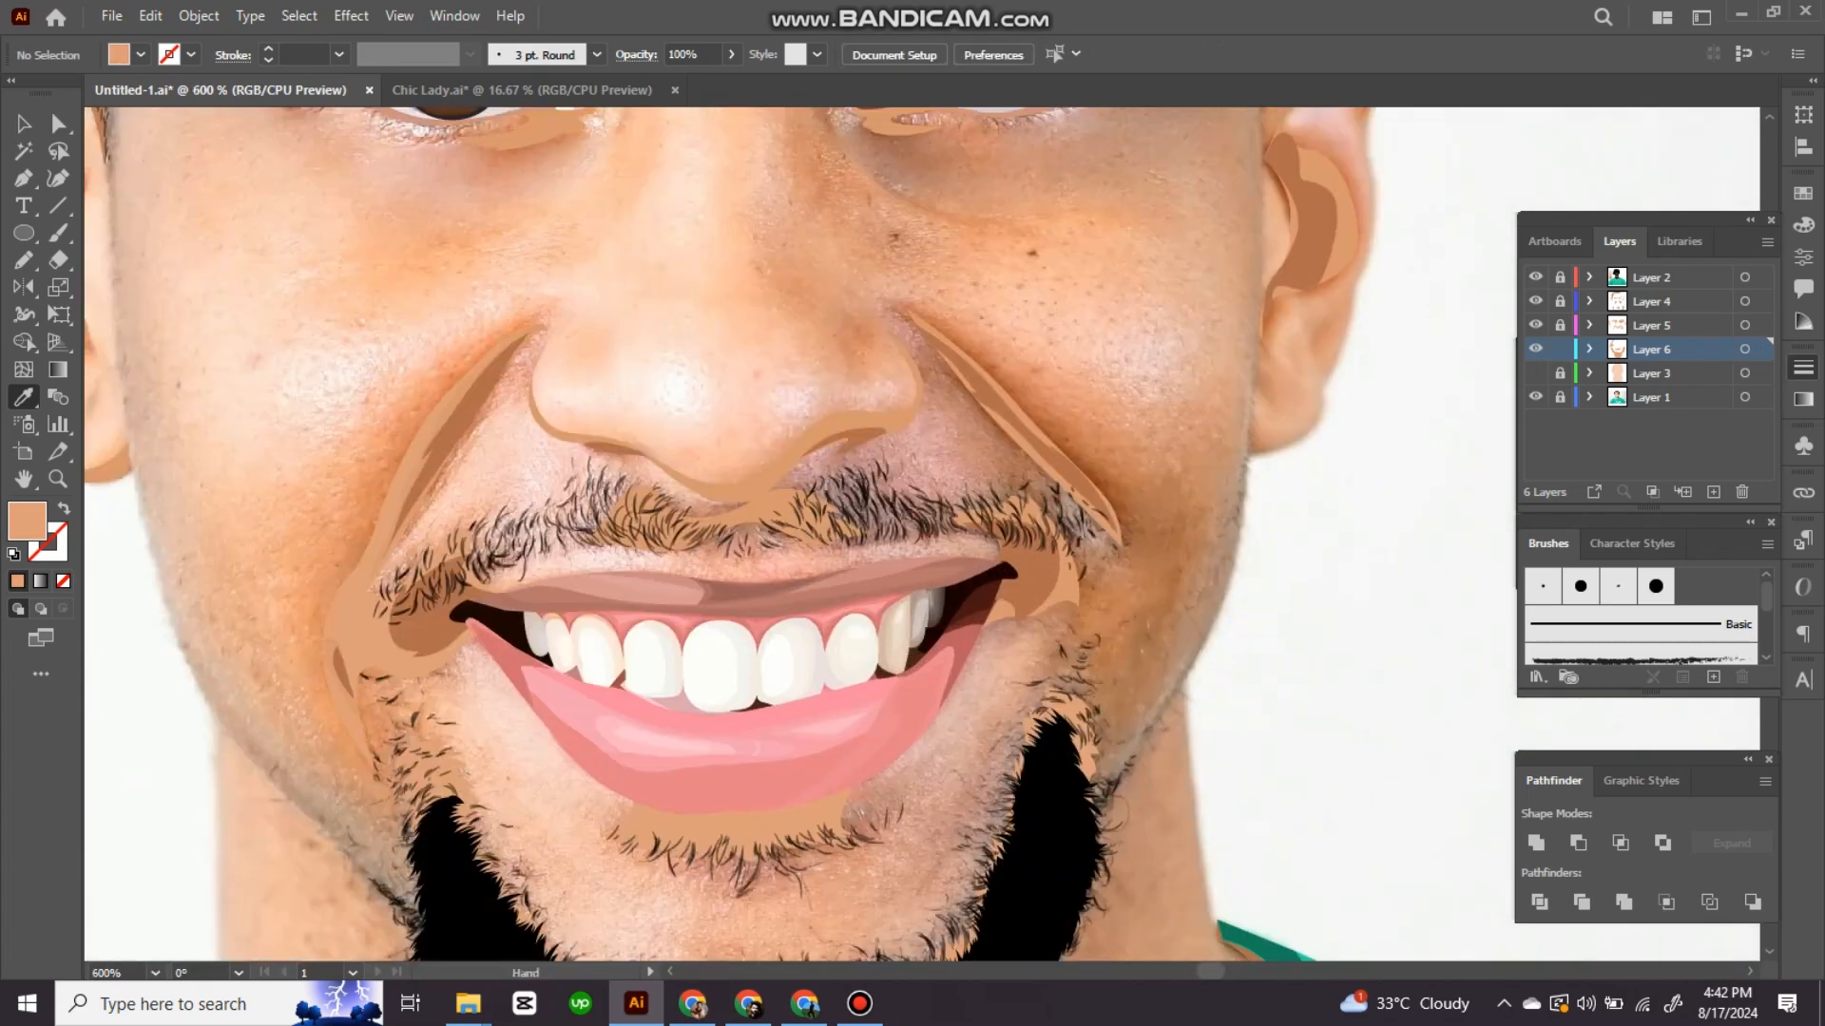
{"action": "left_click", "coordinate": [912, 316]}
{"action": "left_click", "coordinate": [893, 274]}
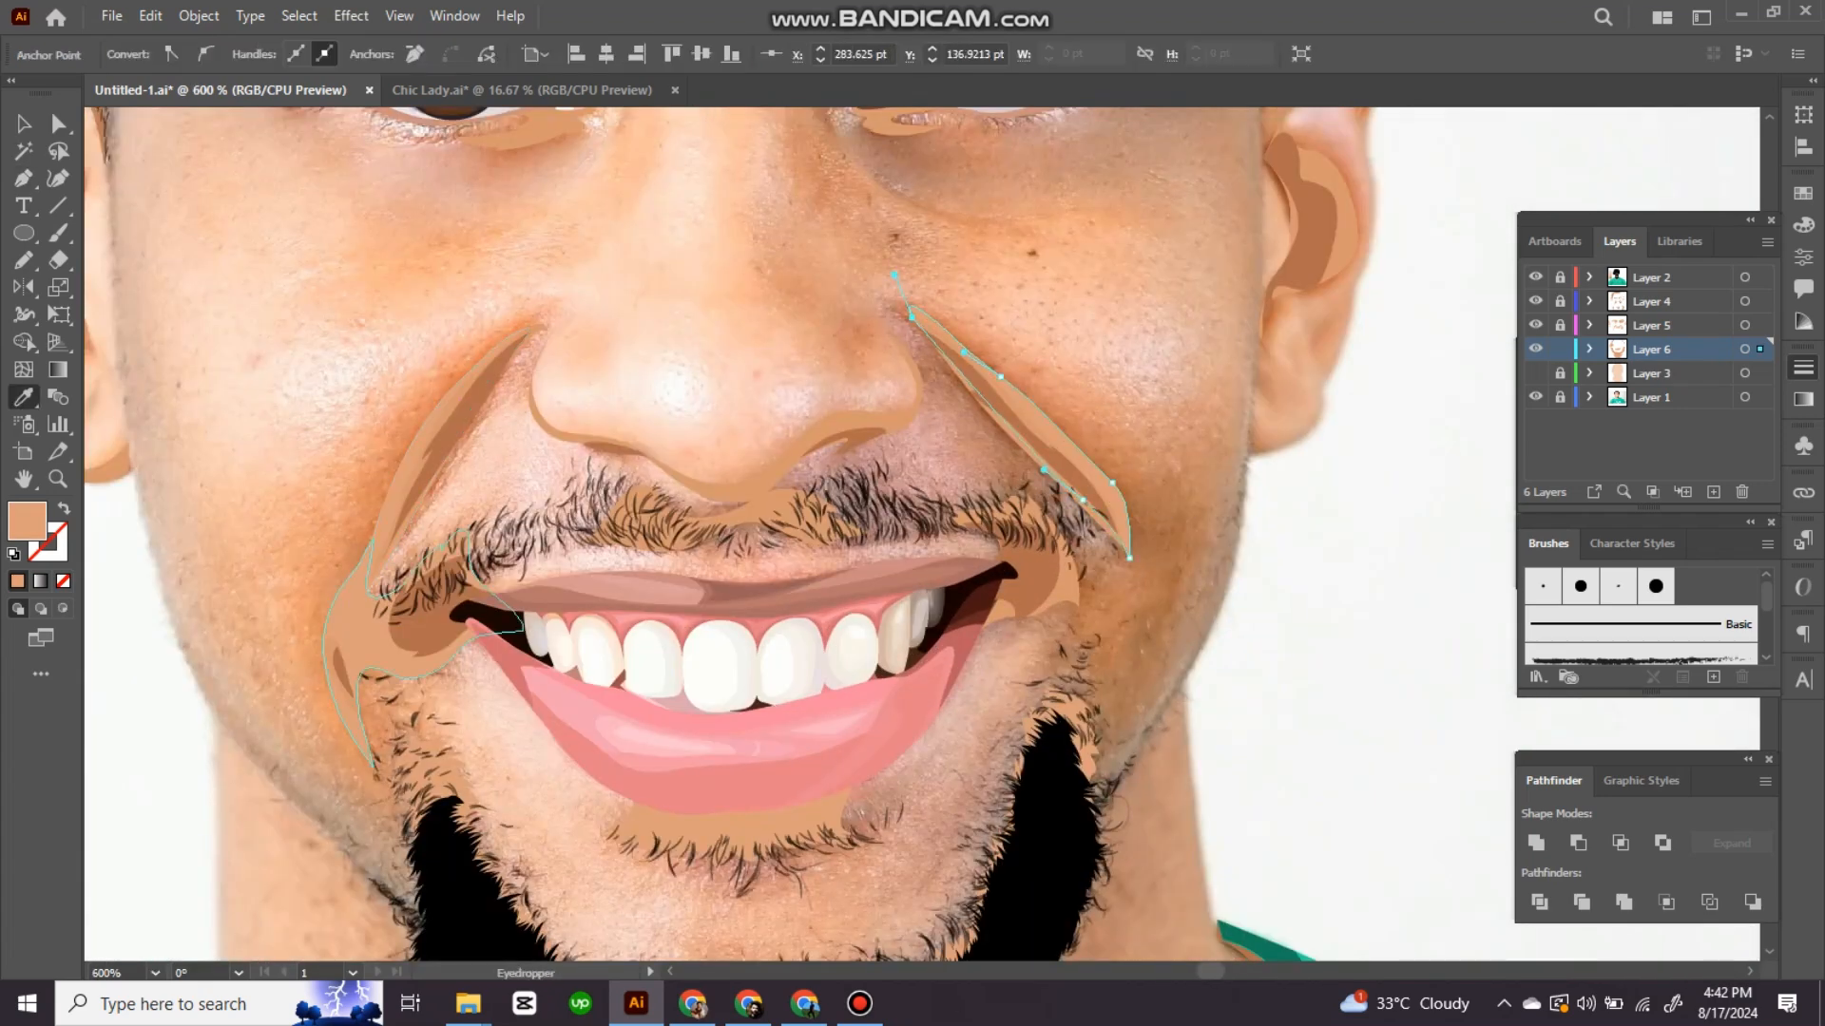
{"action": "key", "text": "ctrl+shift+a"}
Step: Draw a tan shadow shape around the inner folds of the right-hand ear with the Pen tool and compare it with Layer 3's base skin
{"action": "left_click", "coordinate": [1111, 329], "text": "ctrl"}
{"action": "left_click", "coordinate": [1160, 261]}
{"action": "left_click", "coordinate": [1215, 179]}
{"action": "left_click_drag", "start_coordinate": [1274, 285], "coordinate": [1214, 480]}
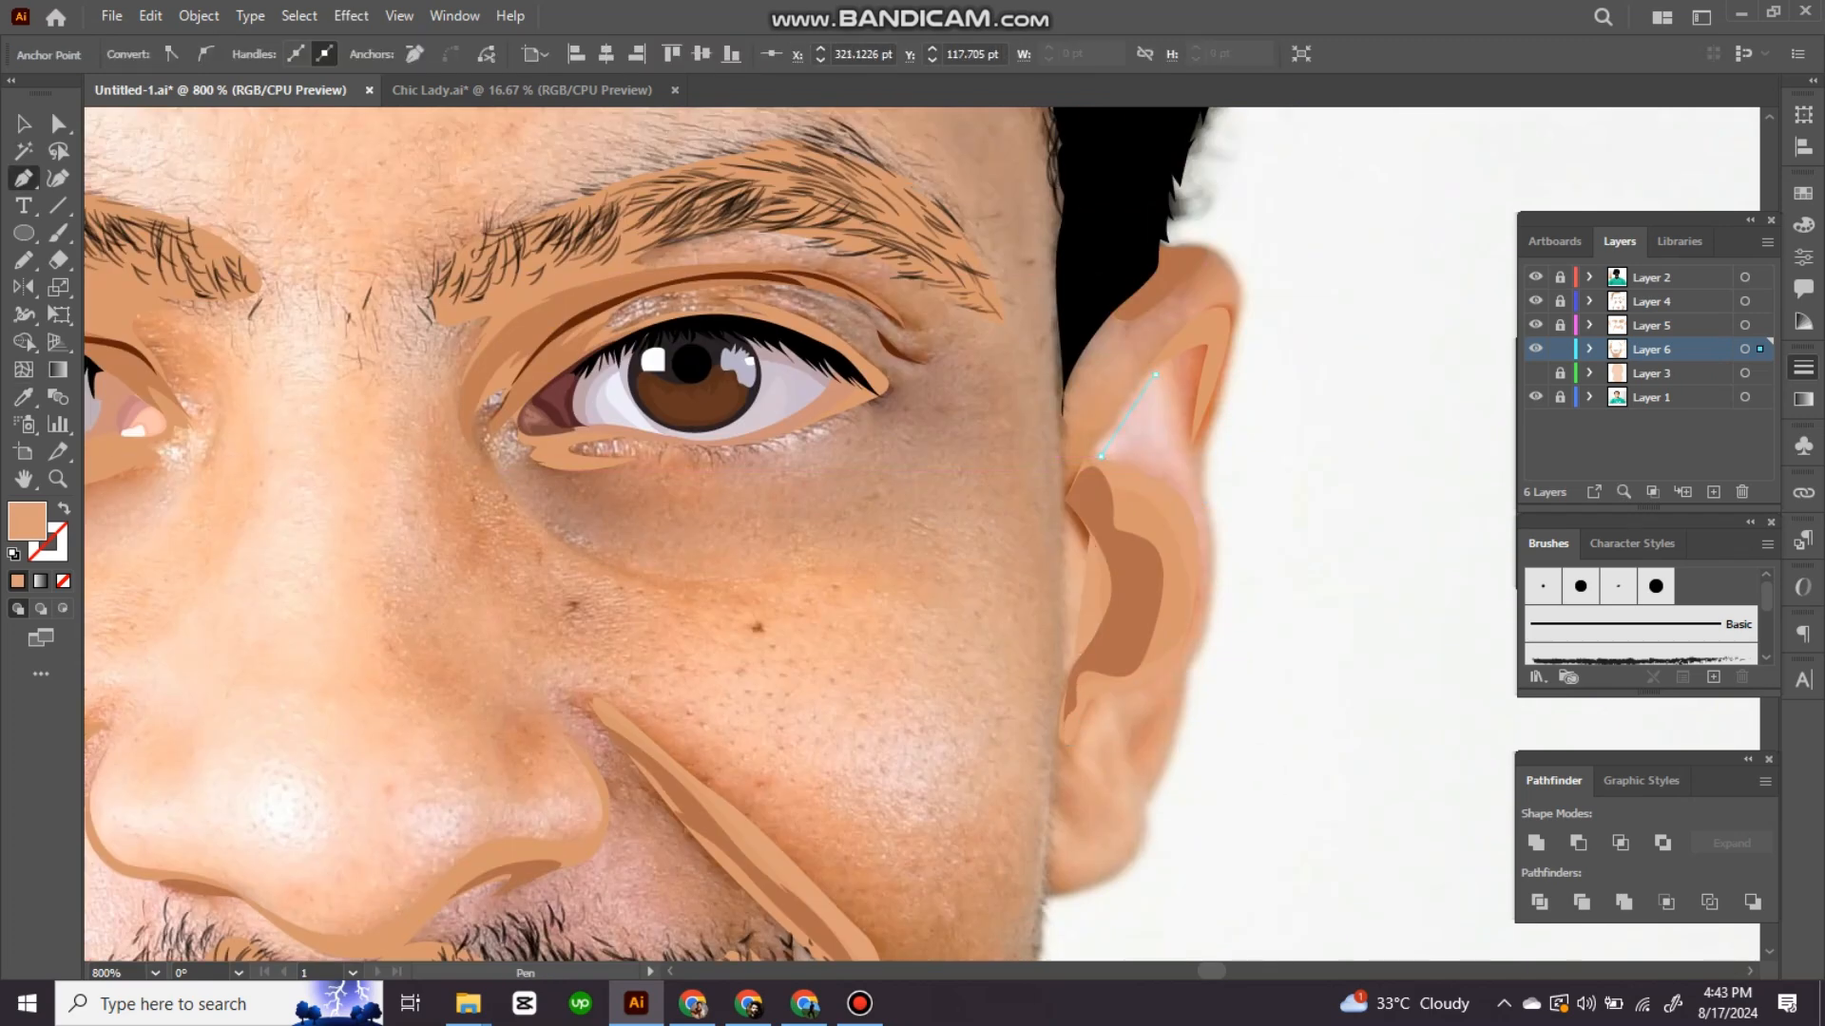
{"action": "left_click", "coordinate": [1171, 373]}
{"action": "left_click", "coordinate": [1070, 492]}
{"action": "left_click_drag", "start_coordinate": [1077, 656], "coordinate": [1137, 540]}
{"action": "left_click", "coordinate": [1131, 605]}
{"action": "key", "text": "ctrl+minus"}
{"action": "left_click", "coordinate": [1535, 373]}
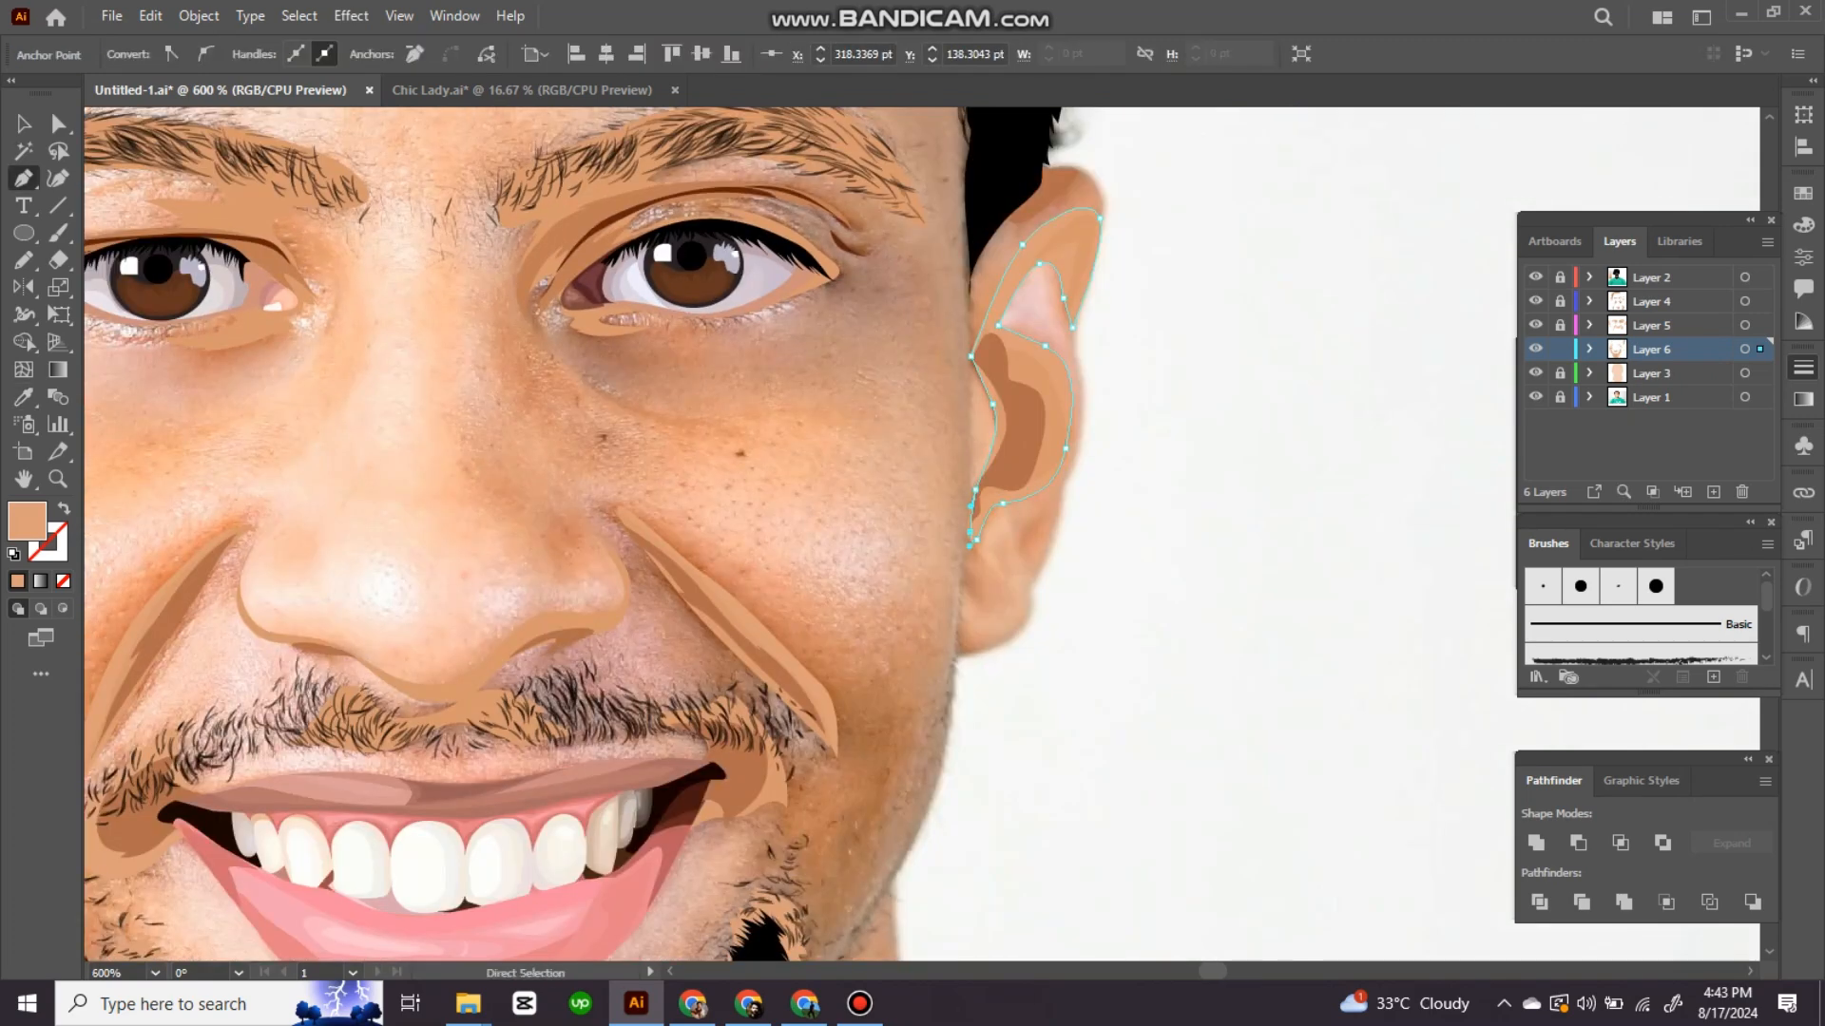
{"action": "key", "text": "ctrl+shift+a"}
{"action": "left_click", "coordinate": [1535, 373]}
Step: Draw a small tan shadow shape along the lower edge of the right-hand earlobe with the Pen tool
{"action": "left_click", "coordinate": [943, 592], "text": "ctrl"}
{"action": "left_click", "coordinate": [941, 571]}
{"action": "left_click", "coordinate": [941, 624]}
{"action": "left_click_drag", "start_coordinate": [996, 601], "coordinate": [1023, 586]}
{"action": "left_click", "coordinate": [996, 601]}
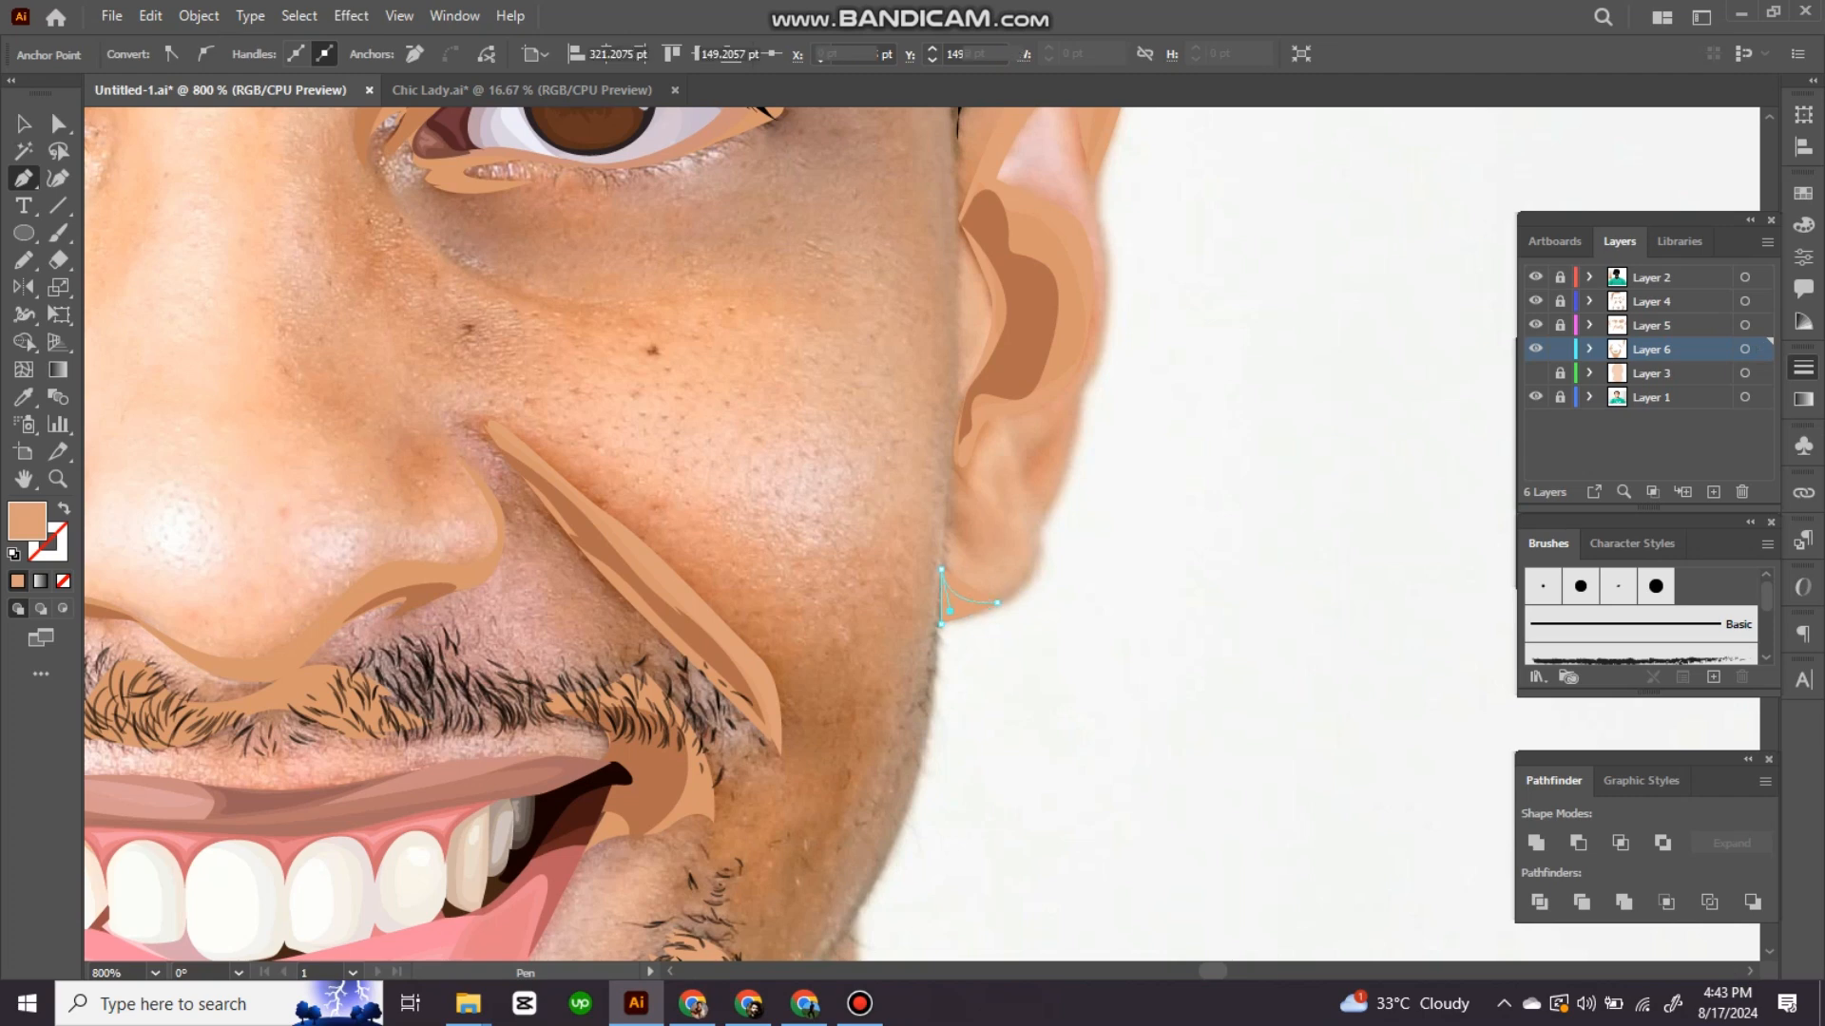
{"action": "key", "text": "ctrl+shift+a"}
Step: Draw a tan shadow shape along the upper rim of the left-hand ear with the Pen tool
{"action": "left_click_drag", "start_coordinate": [380, 305], "coordinate": [1425, 561]}
{"action": "left_click_drag", "start_coordinate": [835, 513], "coordinate": [1352, 443]}
{"action": "left_click", "coordinate": [786, 258]}
{"action": "mouse_move", "coordinate": [913, 258]}
{"action": "left_mouse_down"}
{"action": "mouse_move", "coordinate": [976, 288]}
{"action": "mouse_move", "coordinate": [965, 212]}
{"action": "left_mouse_up"}
{"action": "left_click", "coordinate": [1010, 412]}
{"action": "left_click_drag", "start_coordinate": [786, 257], "coordinate": [764, 335]}
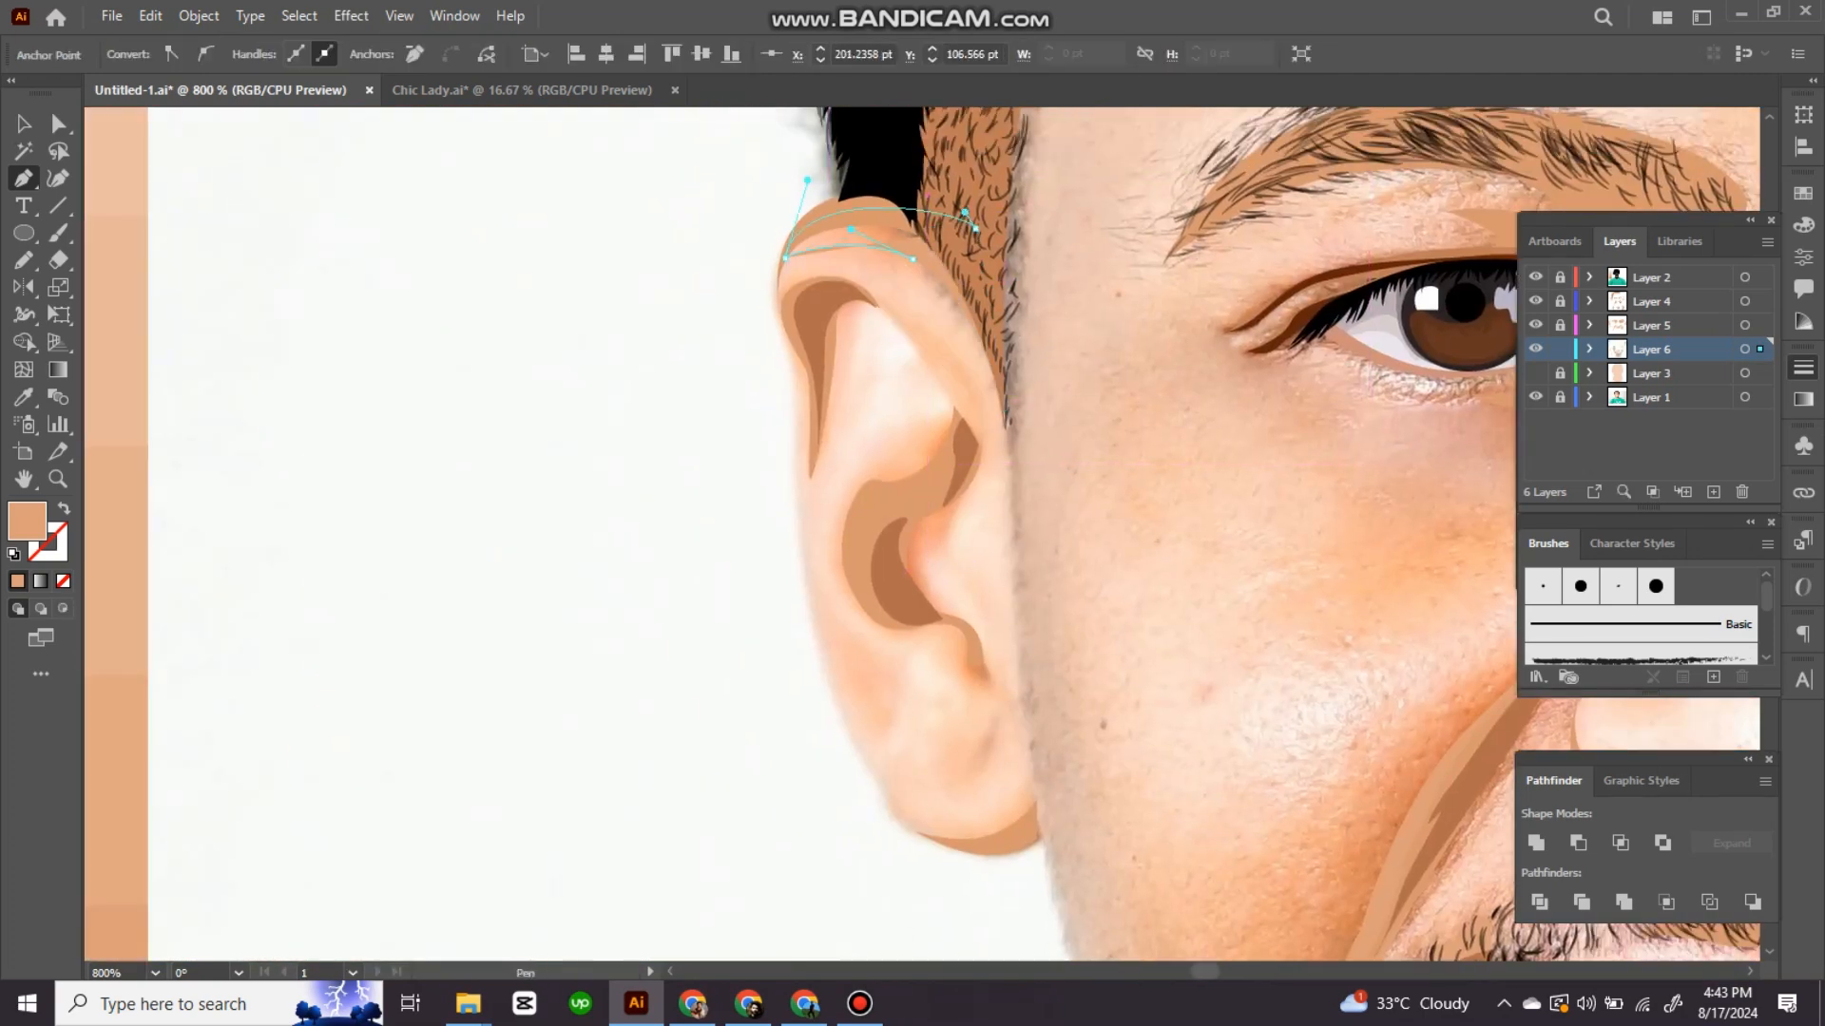
Step: Draw a tan shadow shape around the inner hollow of the left-hand ear with the Pen tool
{"action": "left_click_drag", "start_coordinate": [950, 532], "coordinate": [933, 406]}
{"action": "left_click", "coordinate": [930, 278]}
{"action": "left_click_drag", "start_coordinate": [891, 327], "coordinate": [837, 345]}
{"action": "mouse_move", "coordinate": [819, 435]}
{"action": "left_mouse_down"}
{"action": "mouse_move", "coordinate": [831, 466]}
{"action": "mouse_move", "coordinate": [910, 414]}
{"action": "left_mouse_up"}
{"action": "left_click", "coordinate": [974, 551]}
{"action": "left_click_drag", "start_coordinate": [930, 278], "coordinate": [924, 290]}
{"action": "left_click_drag", "start_coordinate": [961, 500], "coordinate": [759, 613]}
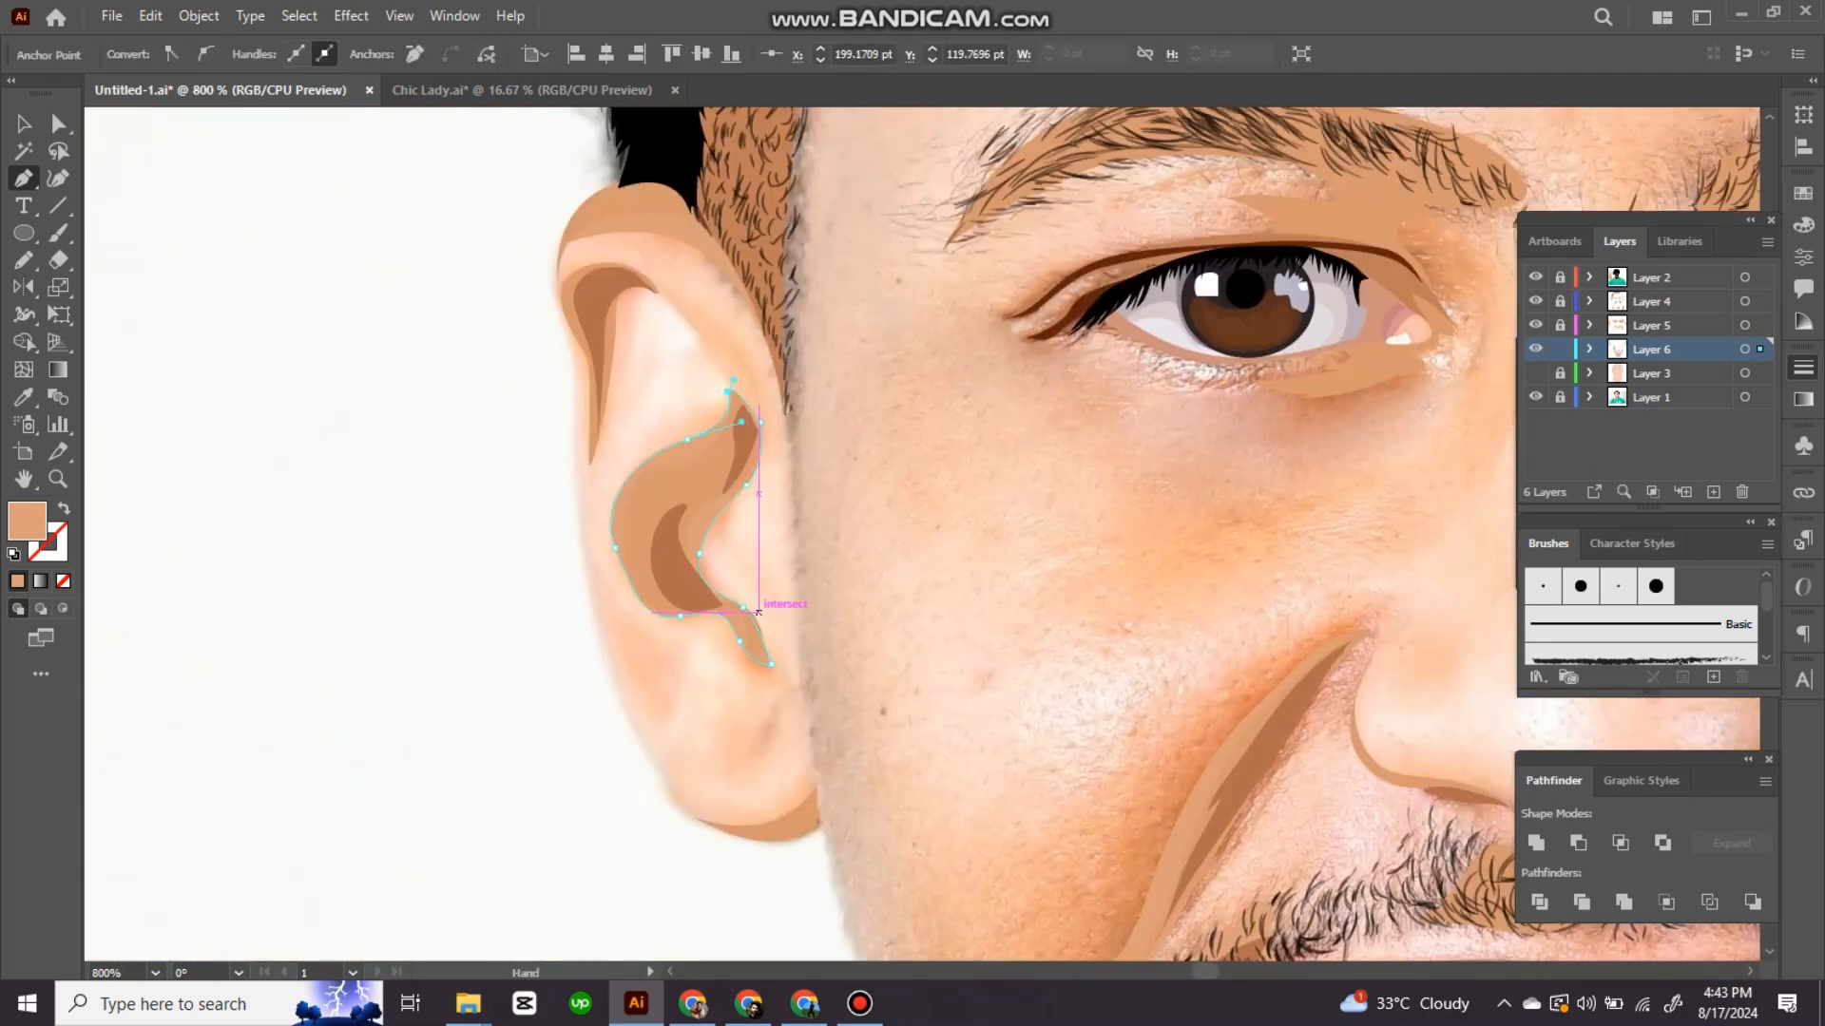
Step: Pencil a shadow shape around the left-hand eye and eyebrow and fill it with a sampled tan
{"action": "scroll", "coordinate": [758, 613], "scroll_direction": "down", "scroll_amount": 2}
{"action": "scroll", "coordinate": [1055, 623], "scroll_direction": "up", "scroll_amount": 2}
{"action": "left_click_drag", "start_coordinate": [1165, 337], "coordinate": [1228, 372]}
{"action": "key", "text": "n"}
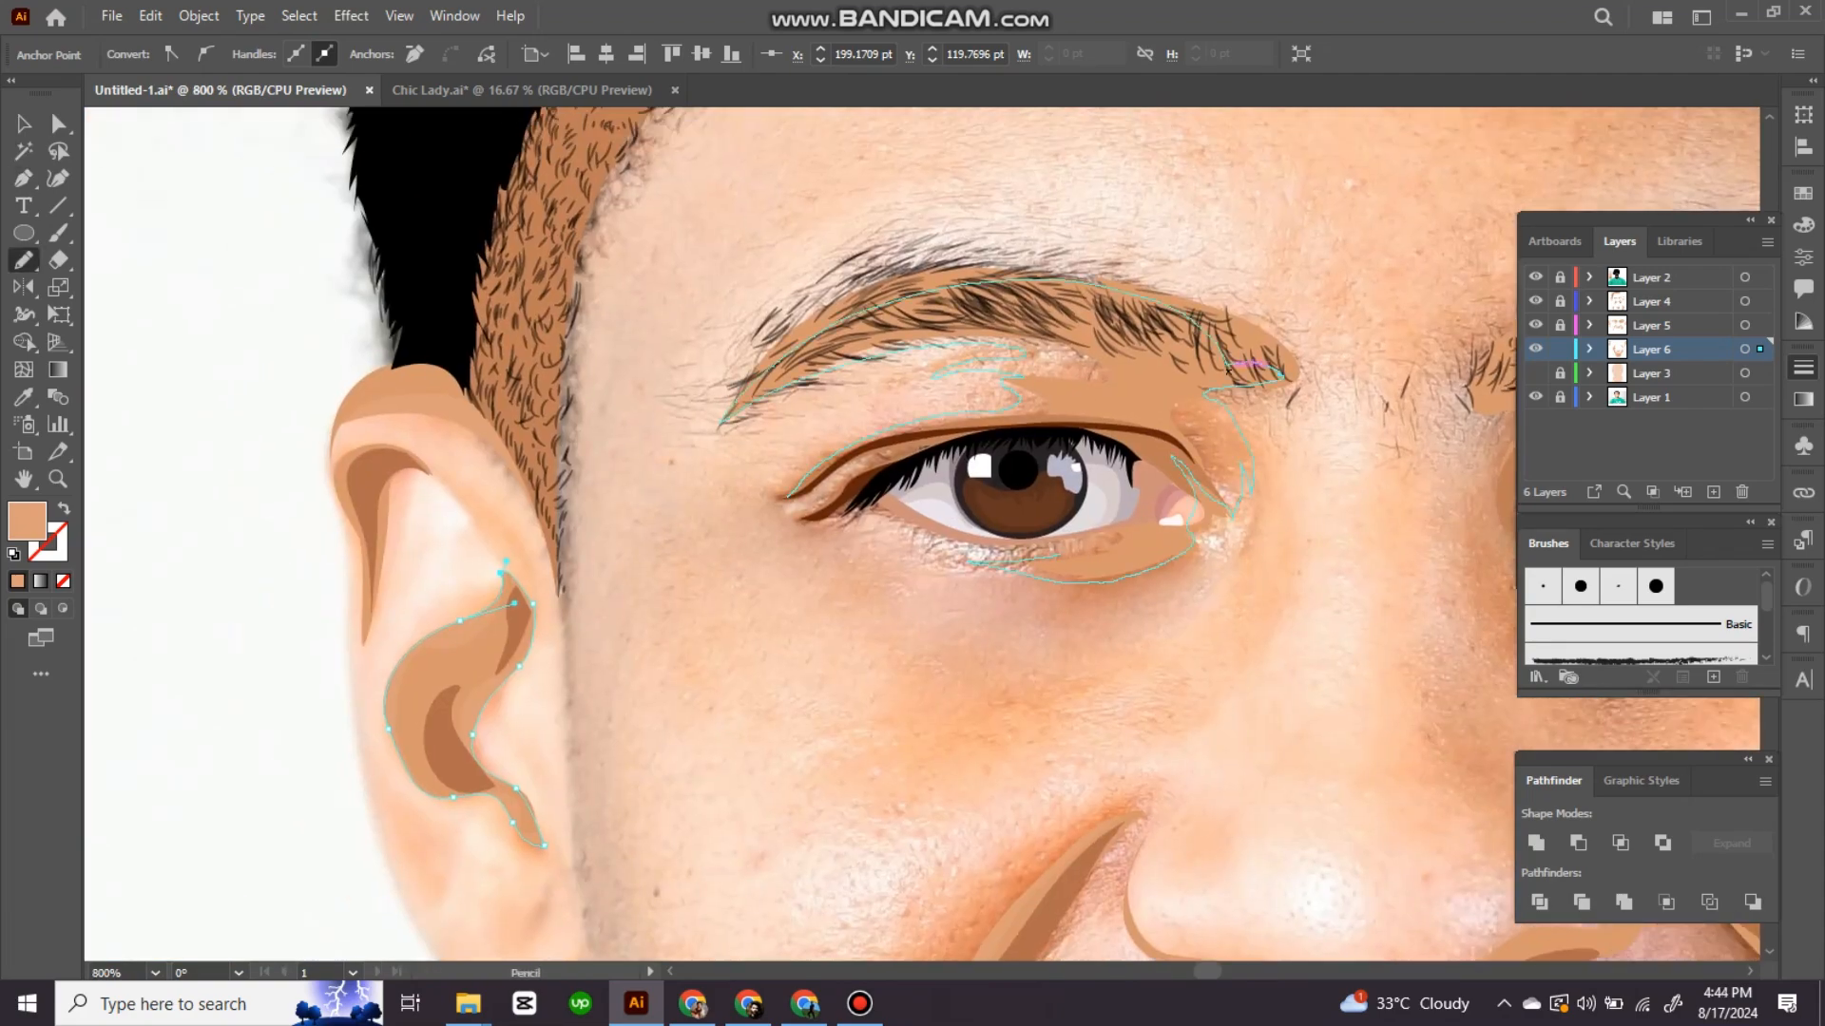
{"action": "left_click_drag", "start_coordinate": [1228, 372], "coordinate": [1230, 365]}
{"action": "key", "text": "i"}
{"action": "left_click", "coordinate": [1269, 337]}
{"action": "key", "text": "ctrl+shift+a"}
Step: Pencil a shadow shape around the right-hand eye and eyebrow and fill it with the tan from the left-hand eye area
{"action": "mouse_move", "coordinate": [1485, 373]}
{"action": "left_mouse_down"}
{"action": "mouse_move", "coordinate": [903, 390]}
{"action": "mouse_move", "coordinate": [806, 428]}
{"action": "left_mouse_up"}
{"action": "key", "text": "n"}
{"action": "left_click_drag", "start_coordinate": [807, 427], "coordinate": [795, 464]}
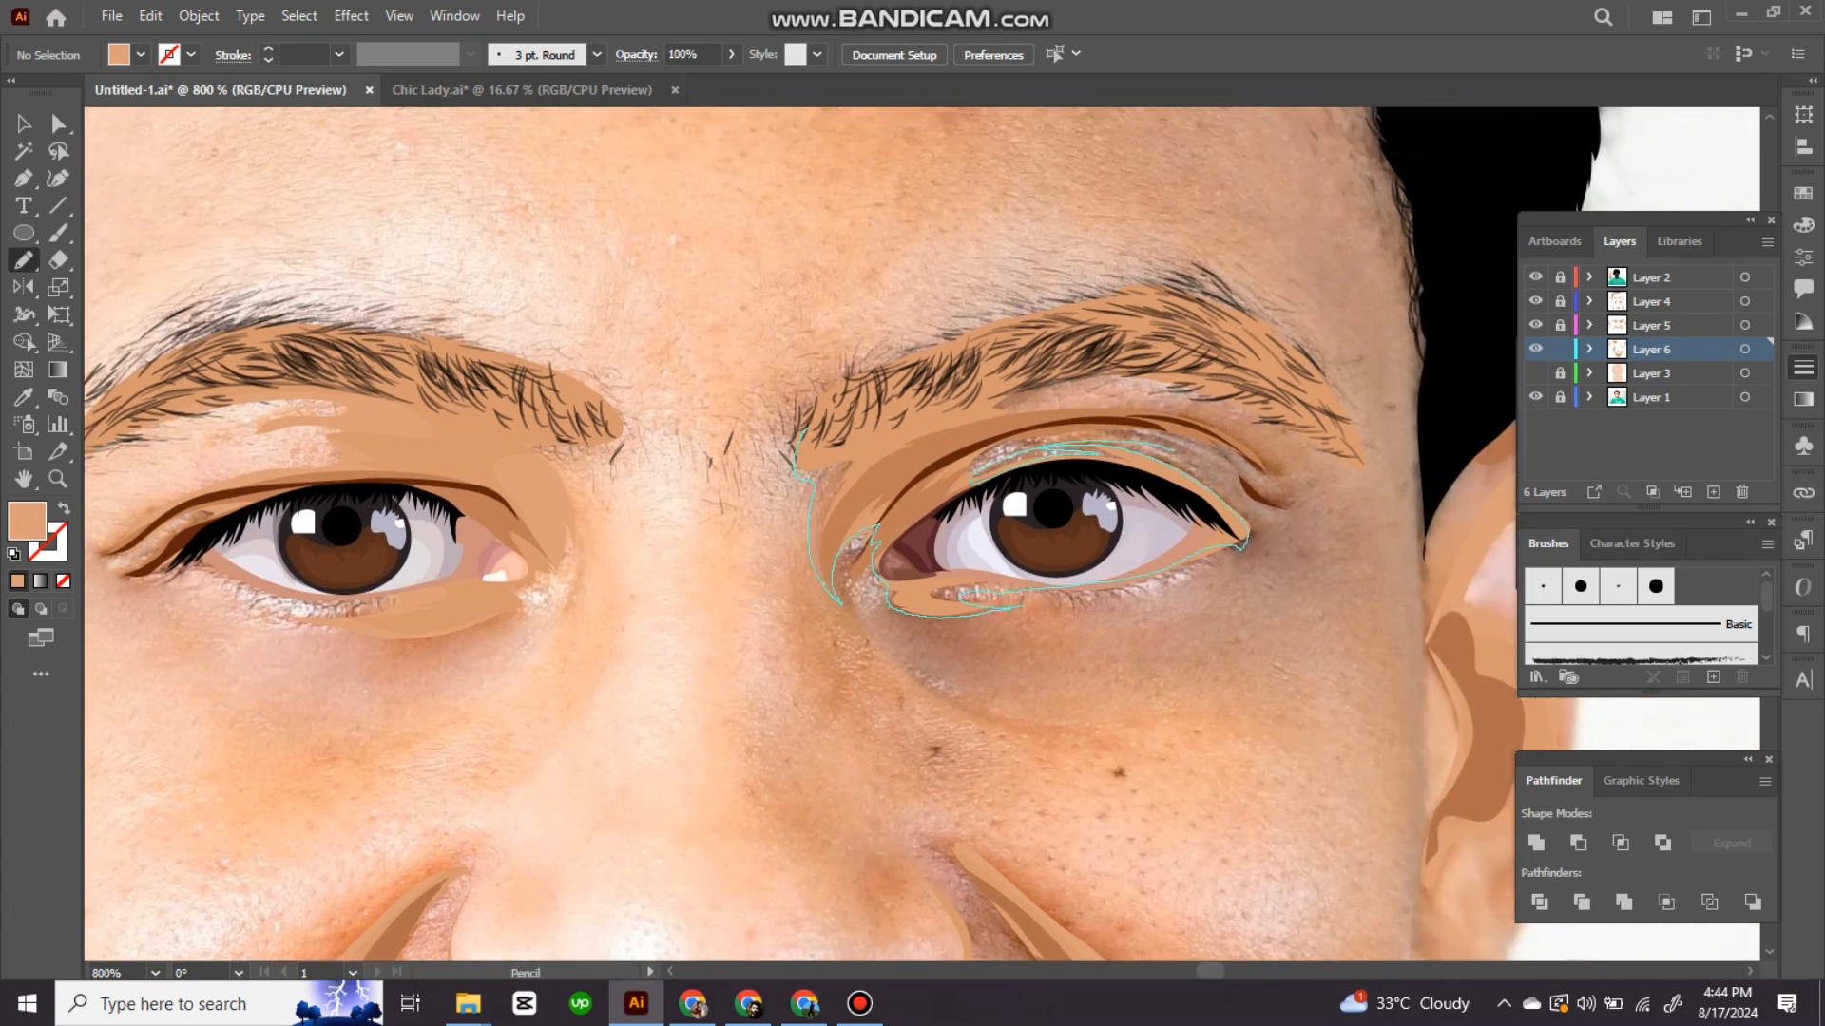
{"action": "left_click_drag", "start_coordinate": [984, 316], "coordinate": [807, 429]}
{"action": "key", "text": "i"}
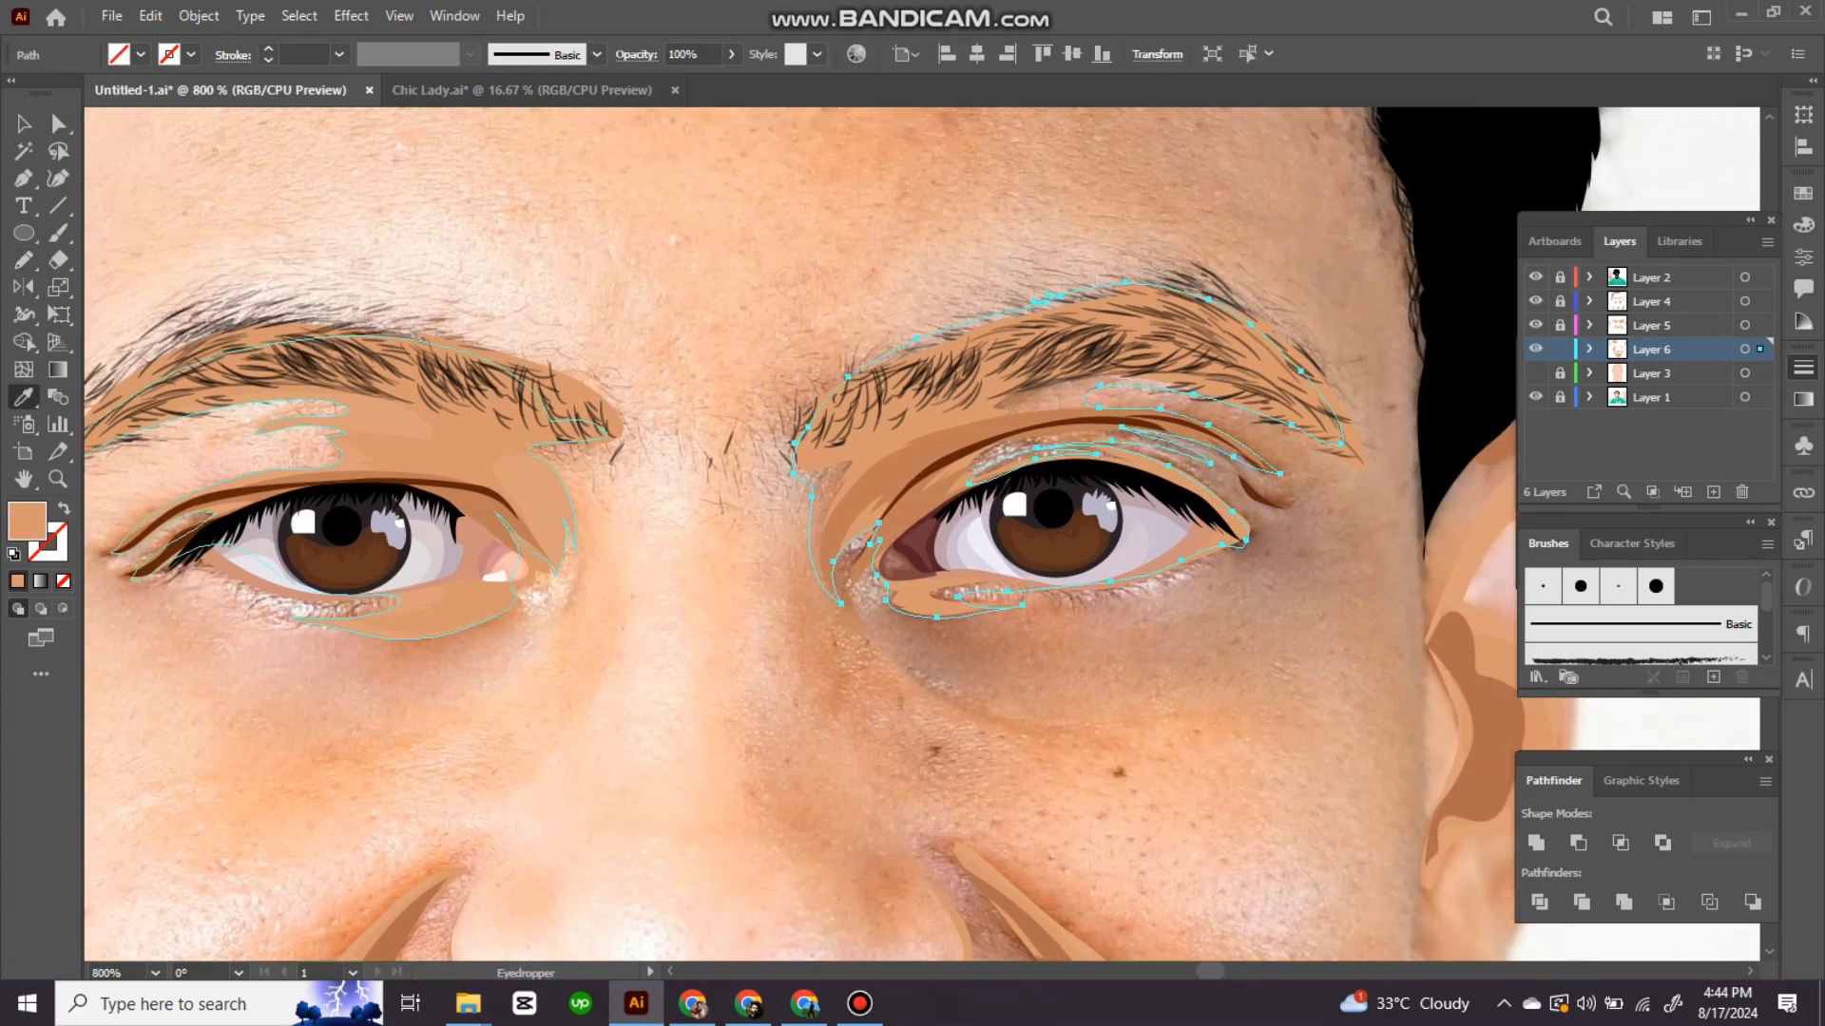
{"action": "left_click", "coordinate": [570, 409]}
{"action": "key", "text": "ctrl+shift+a"}
Step: Compare the tan face and ear shading with and without the base skin of Layer 3
{"action": "key", "text": "ctrl+minus"}
{"action": "key", "text": "ctrl+minus"}
{"action": "key", "text": "ctrl+minus"}
{"action": "left_click", "coordinate": [1536, 373]}
{"action": "key", "text": "ctrl+minus"}
{"action": "key", "text": "ctrl+minus"}
{"action": "key", "text": "ctrl+plus"}
{"action": "key", "text": "ctrl+plus"}
{"action": "key", "text": "ctrl+plus"}
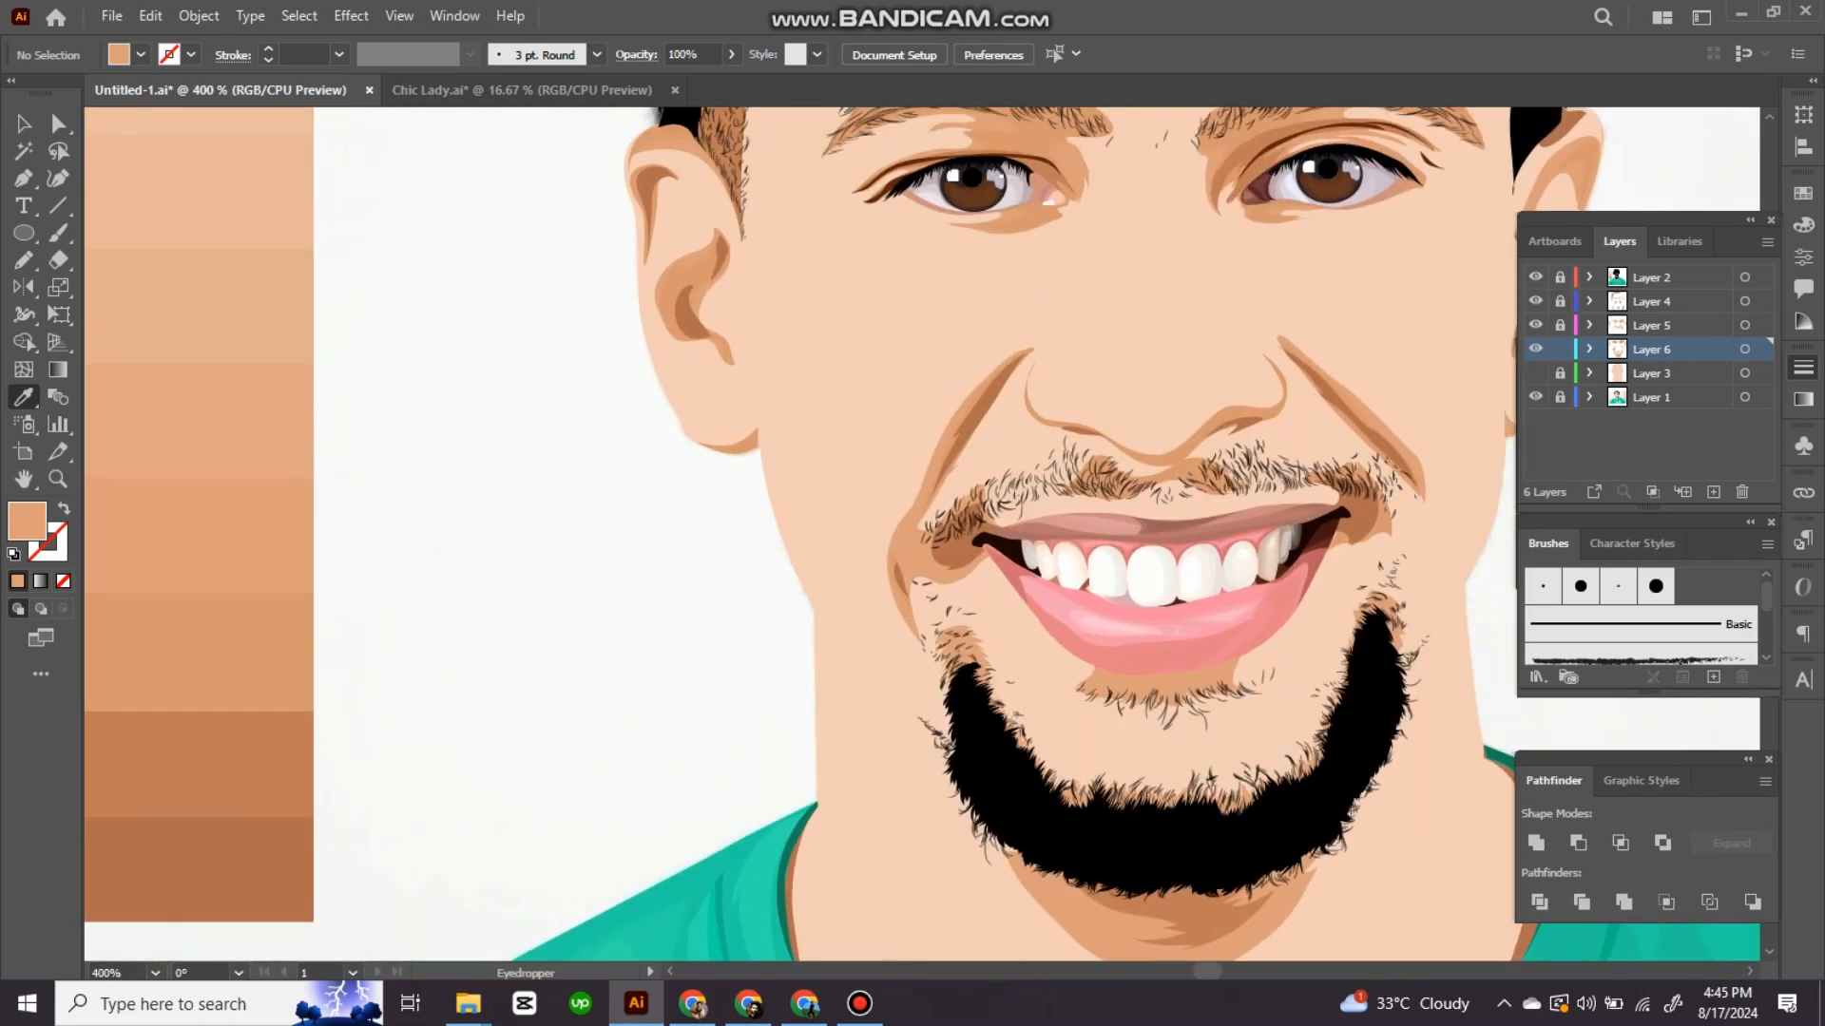
{"action": "left_click", "coordinate": [1535, 374]}
{"action": "key", "text": "ctrl+plus"}
{"action": "key", "text": "ctrl+plus"}
{"action": "left_click", "coordinate": [1536, 374]}
{"action": "key", "text": "ctrl+minus"}
{"action": "key", "text": "ctrl+minus"}
{"action": "key", "text": "ctrl+minus"}
Step: Lock Layer 6, create a new layer directly above Layer 3, and hide Layer 3
{"action": "left_click", "coordinate": [1560, 350]}
{"action": "left_click", "coordinate": [1659, 373]}
{"action": "left_click", "coordinate": [1714, 493]}
{"action": "left_click", "coordinate": [1536, 397]}
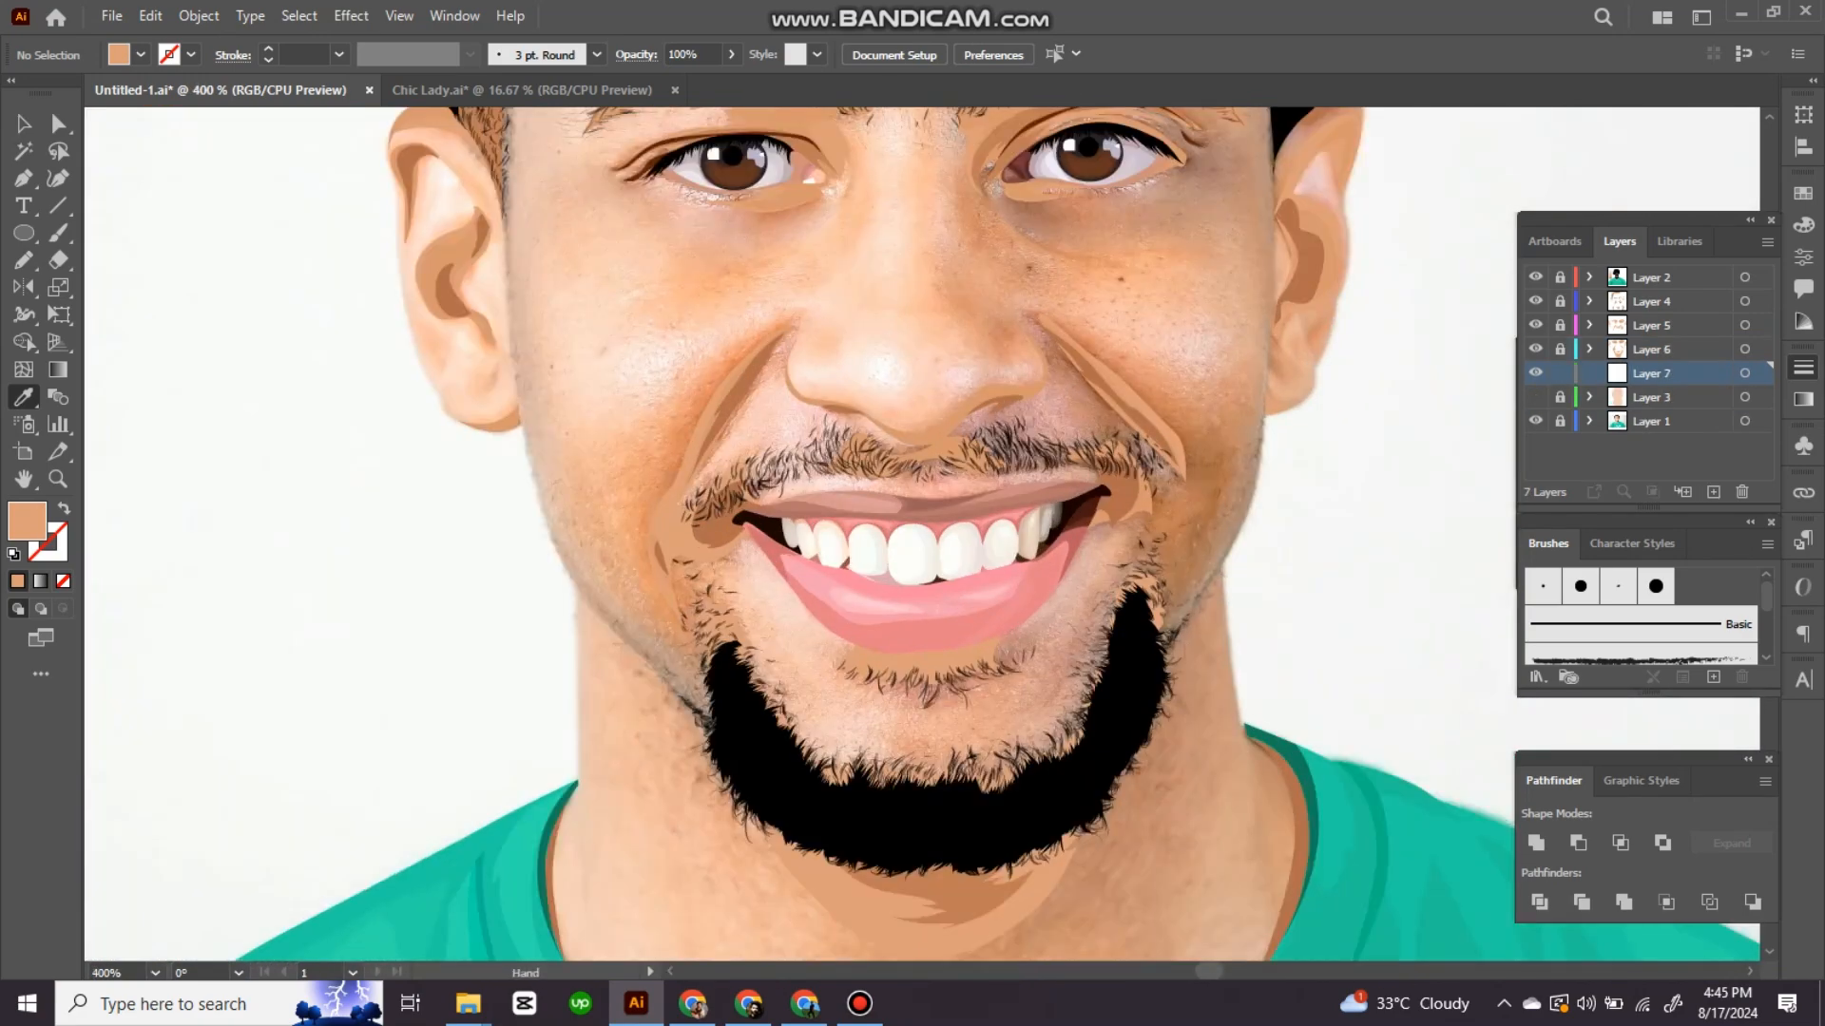
Step: Pencil a shadow shape around the right-hand smile line down to the beard, show Layer 3, and fill the shape with a light tan
{"action": "key", "text": "ctrl+plus"}
{"action": "key", "text": "ctrl+plus"}
{"action": "key", "text": "n"}
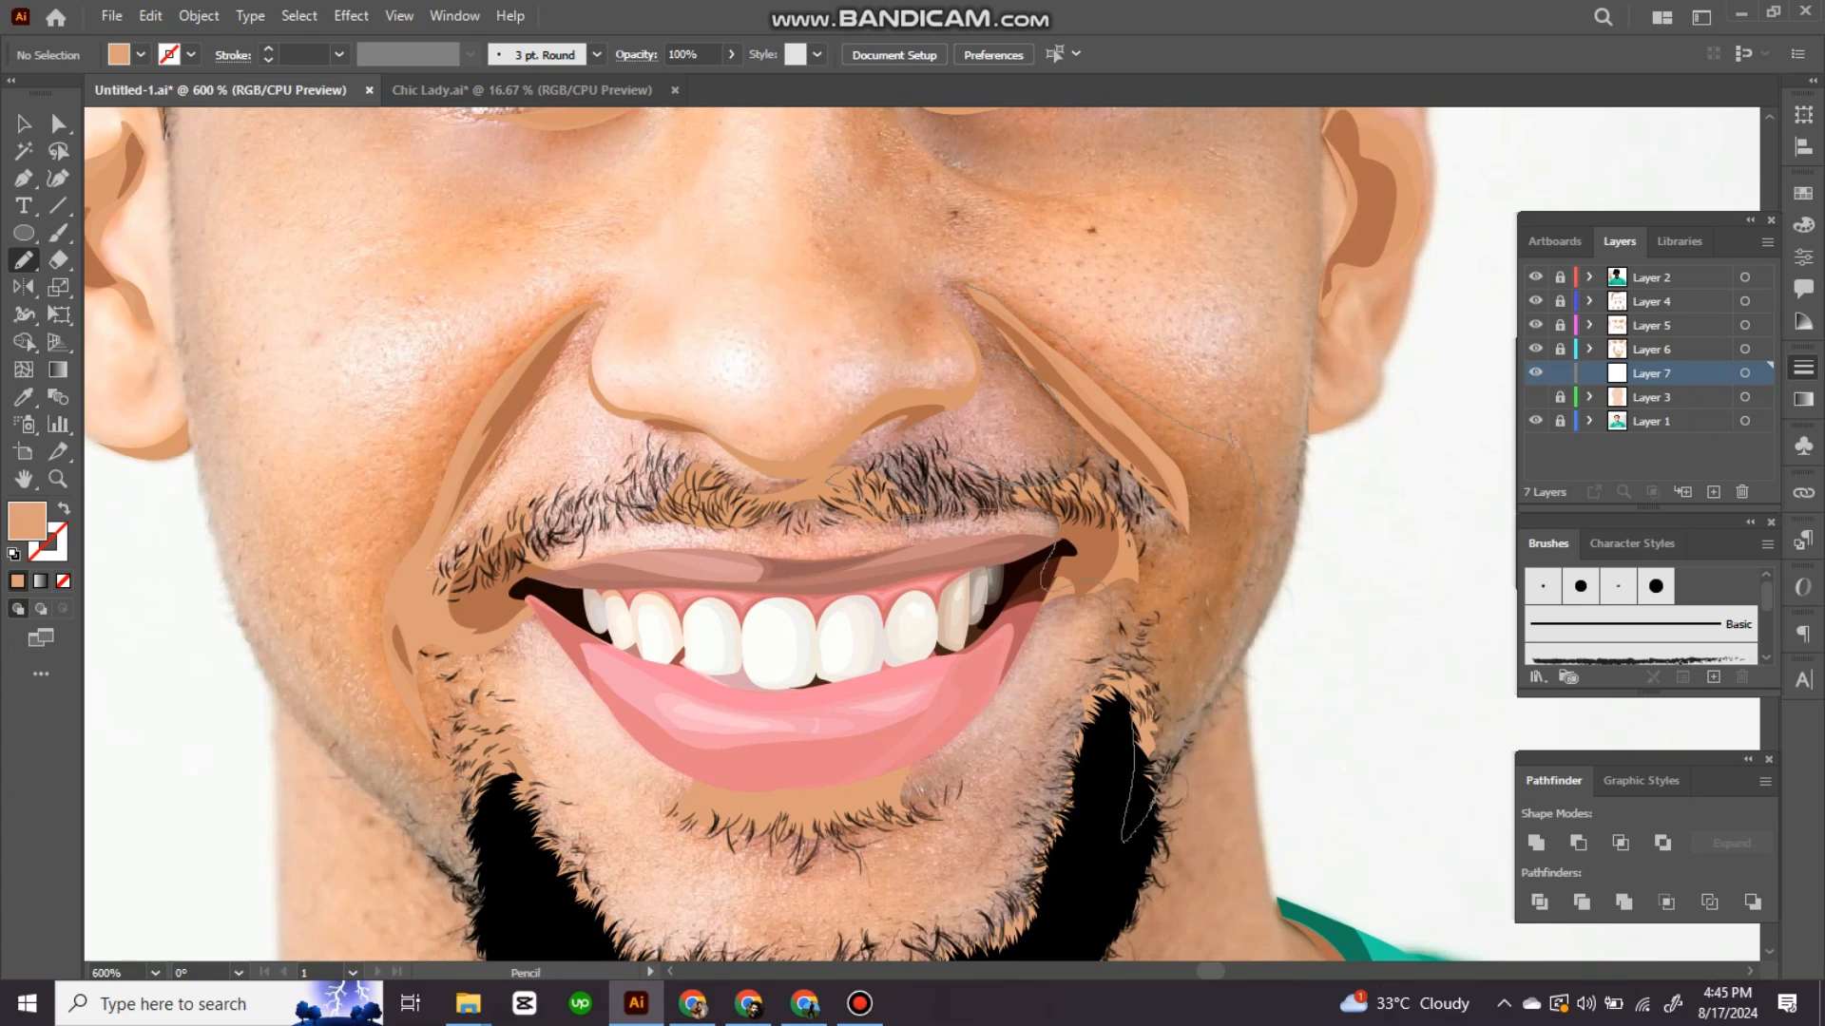
{"action": "left_click_drag", "start_coordinate": [1123, 841], "coordinate": [1123, 840]}
{"action": "key", "text": "ctrl+minus"}
{"action": "left_click", "coordinate": [1536, 397]}
{"action": "key", "text": "i"}
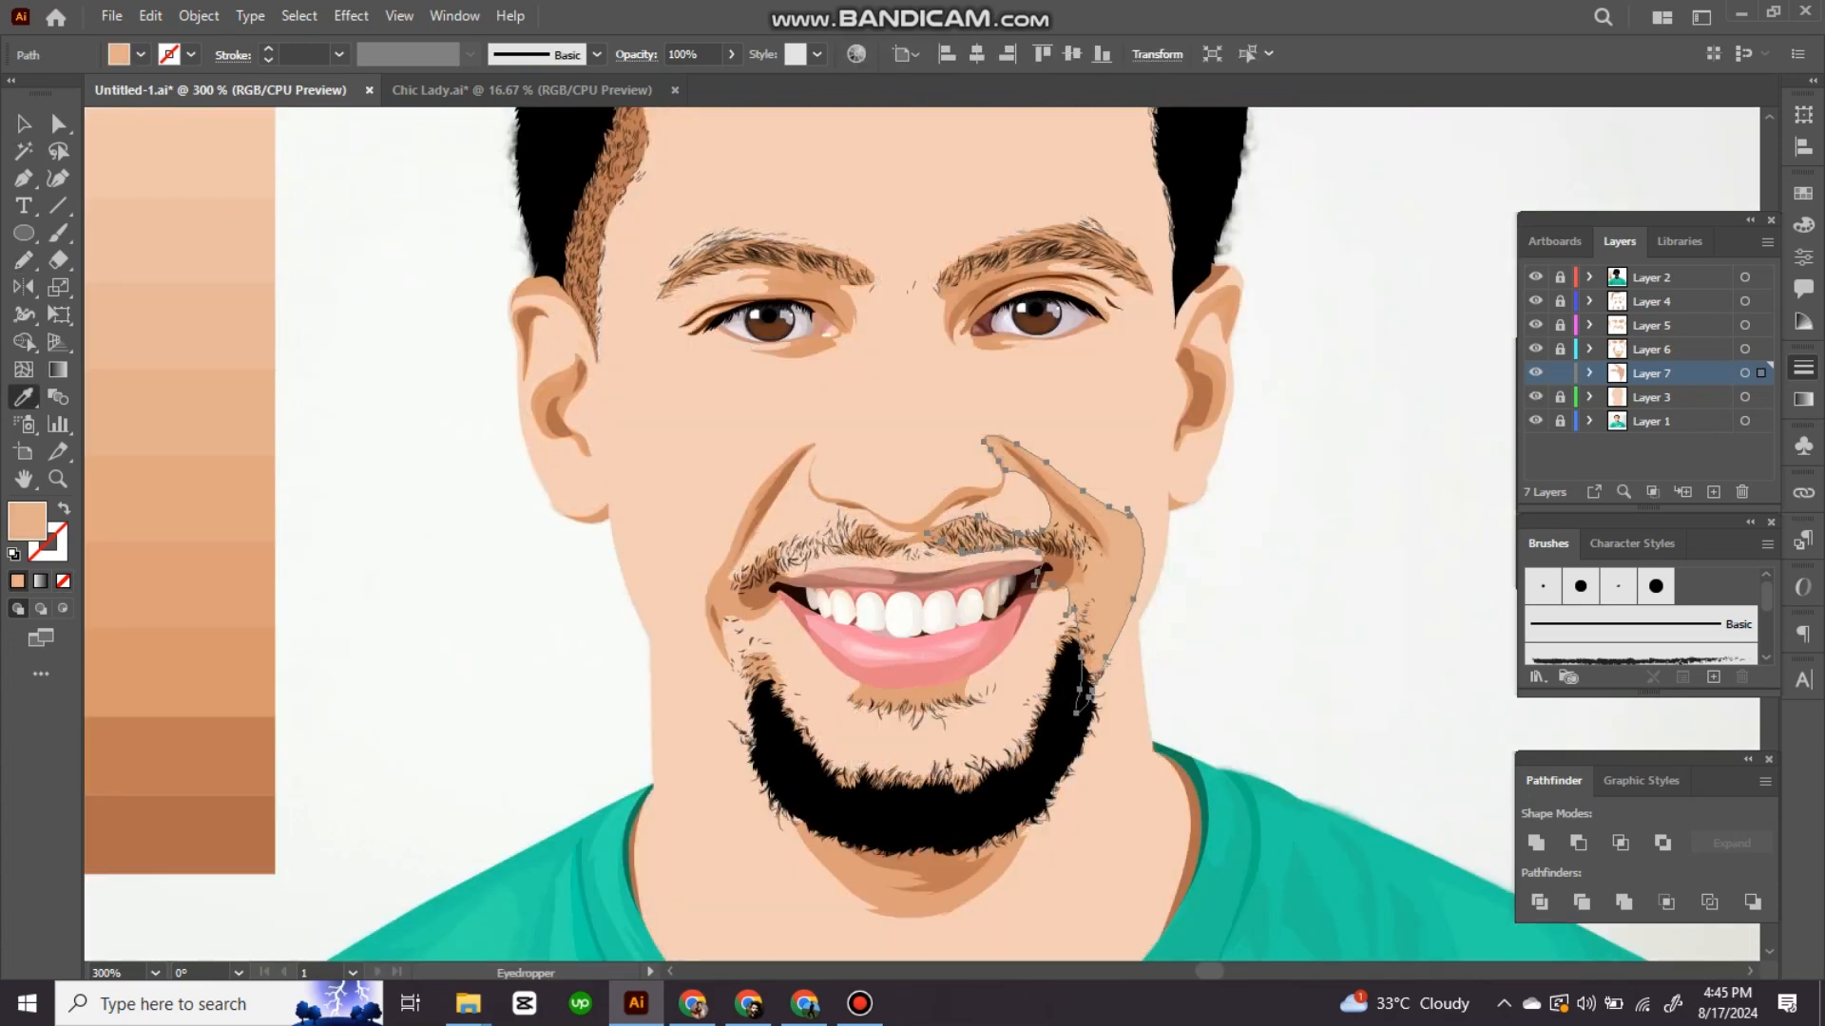
{"action": "key", "text": "ctrl+shift+a"}
Step: Recolour the shape beside the right-hand smile line, trying two tan swatches and keeping the darker one
{"action": "left_click_drag", "start_coordinate": [1121, 570], "coordinate": [1231, 496]}
{"action": "left_click", "coordinate": [1252, 479], "text": "ctrl"}
{"action": "left_click", "coordinate": [243, 338]}
{"action": "key", "text": "ctrl+shift+a"}
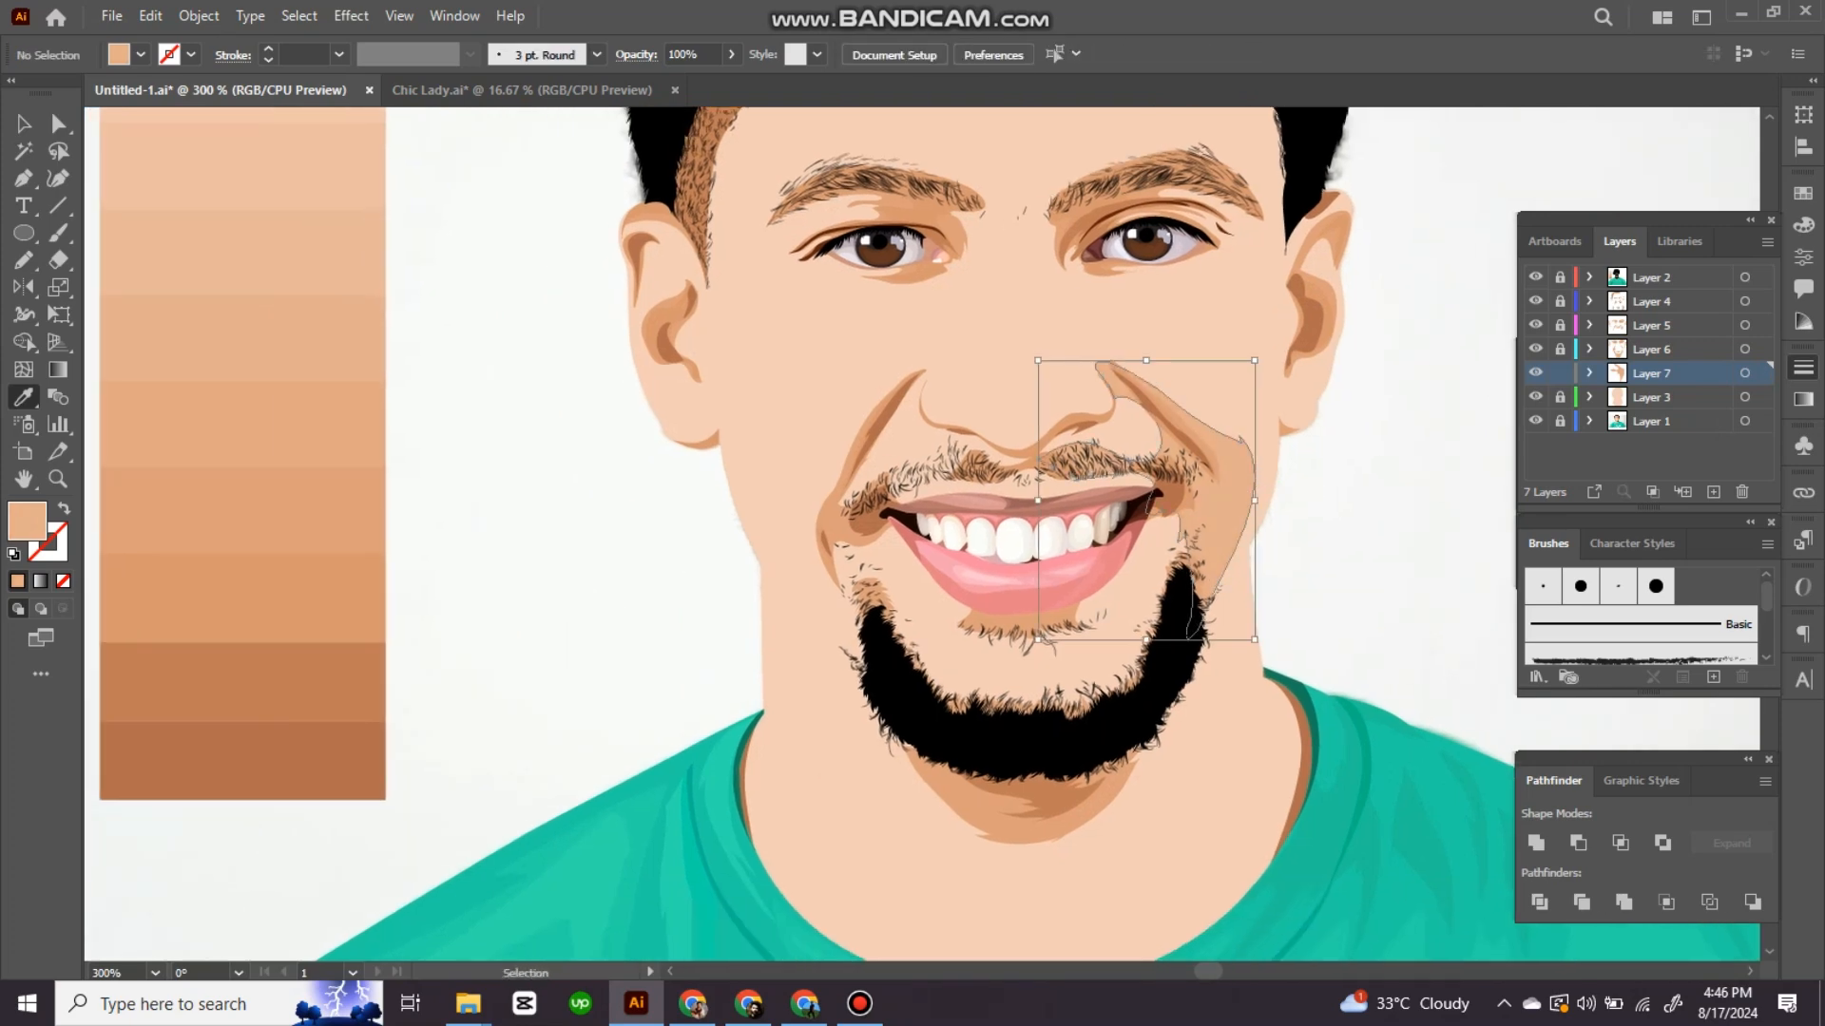
{"action": "left_click", "coordinate": [242, 425]}
{"action": "key", "text": "ctrl+shift+a"}
{"action": "scroll", "coordinate": [577, 531], "scroll_direction": "down", "scroll_amount": 2}
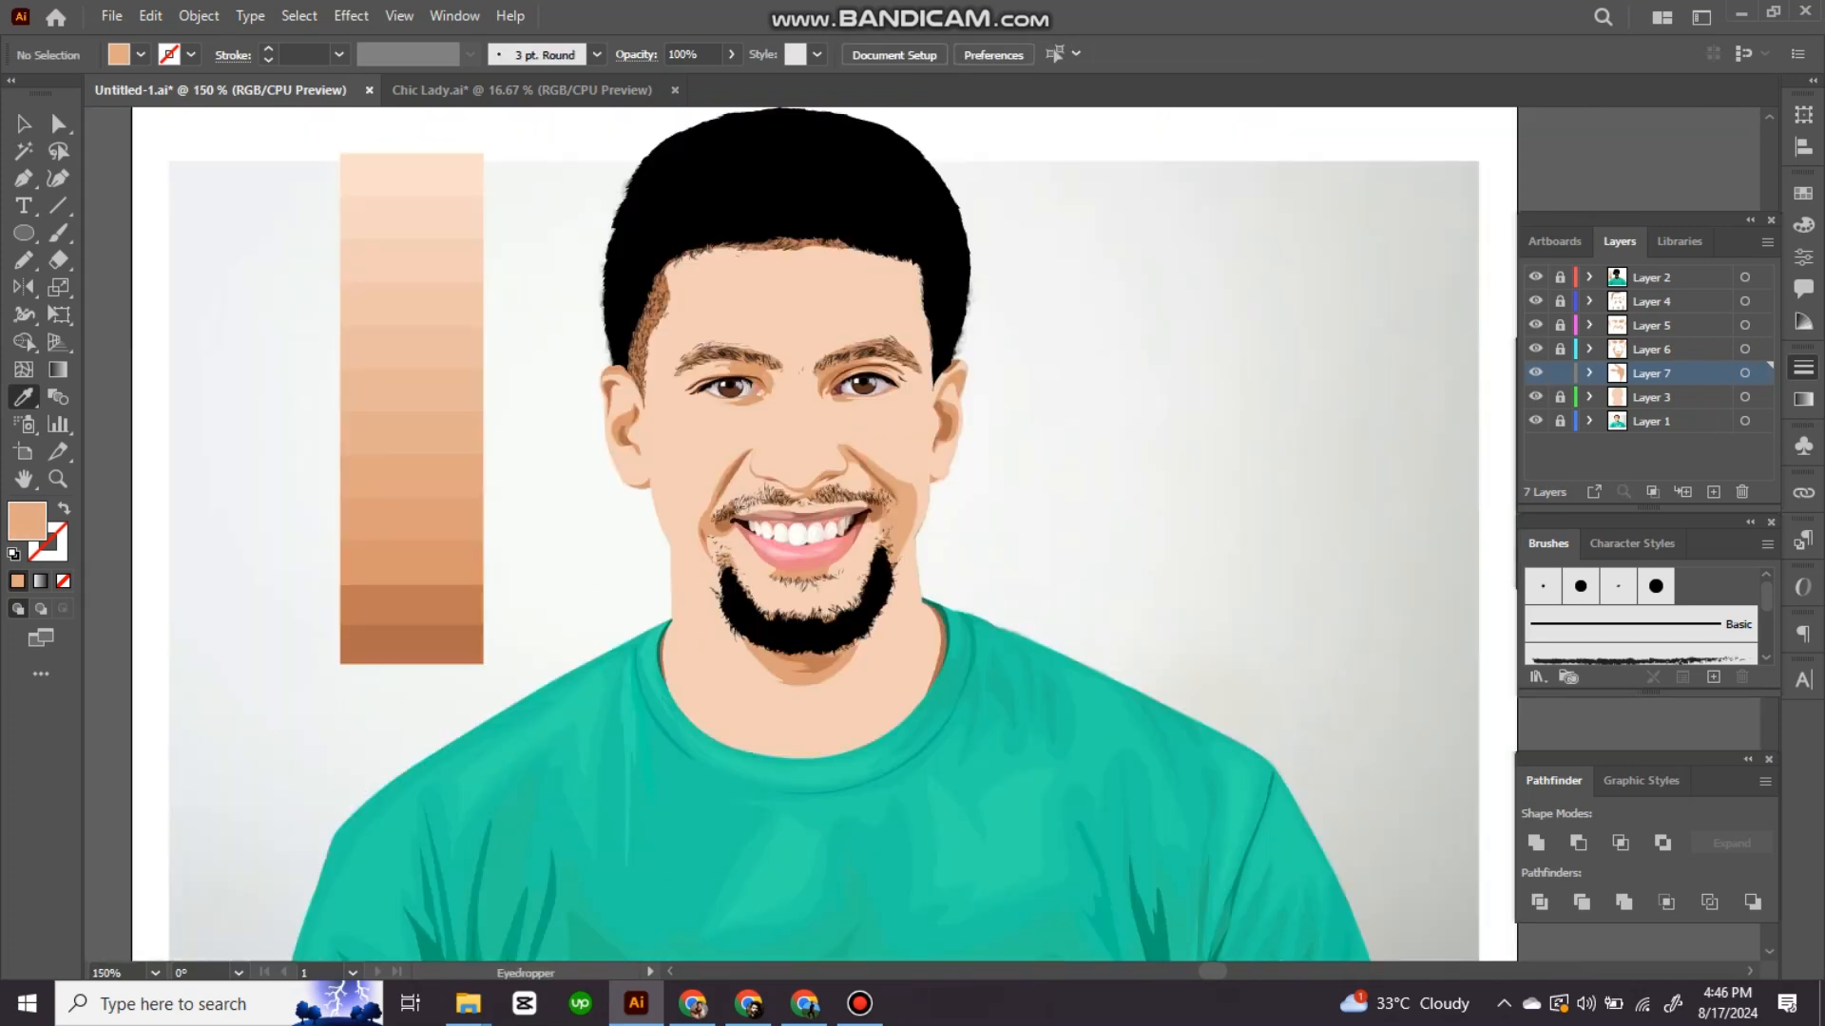
Step: Hide Layer 3, pencil a shadow shape from the left-hand smile line down to the beard, and fill it with the light tan swatch
{"action": "left_click", "coordinate": [1536, 398]}
{"action": "scroll", "coordinate": [422, 469], "scroll_direction": "up", "scroll_amount": 3}
{"action": "left_click_drag", "start_coordinate": [951, 532], "coordinate": [859, 509]}
{"action": "key", "text": "n"}
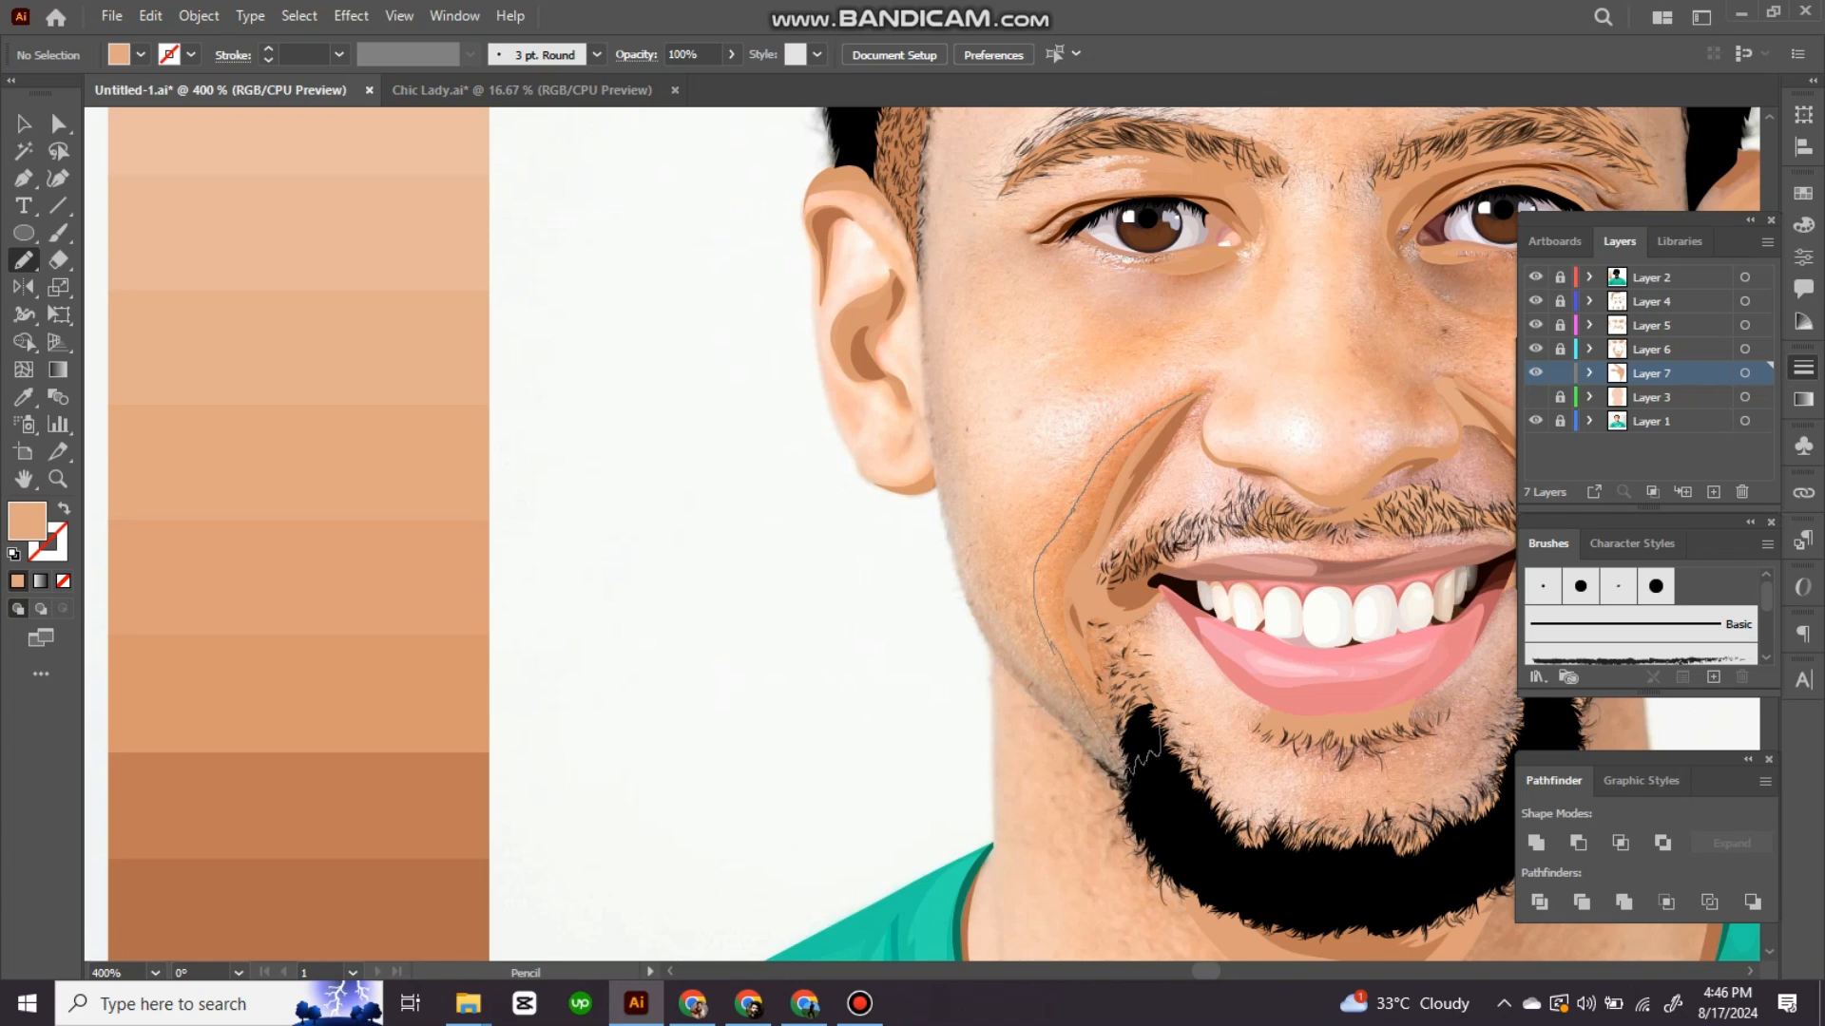
{"action": "left_click_drag", "start_coordinate": [1114, 561], "coordinate": [1205, 394]}
{"action": "key", "text": "i"}
{"action": "left_click", "coordinate": [242, 451]}
{"action": "left_click_drag", "start_coordinate": [1140, 532], "coordinate": [872, 504]}
{"action": "key", "text": "ctrl+shift+a"}
Step: Adjust the outer anchor points of the right-hand cheek shape and compare the shading with Layer 3's base skin
{"action": "key", "text": "a"}
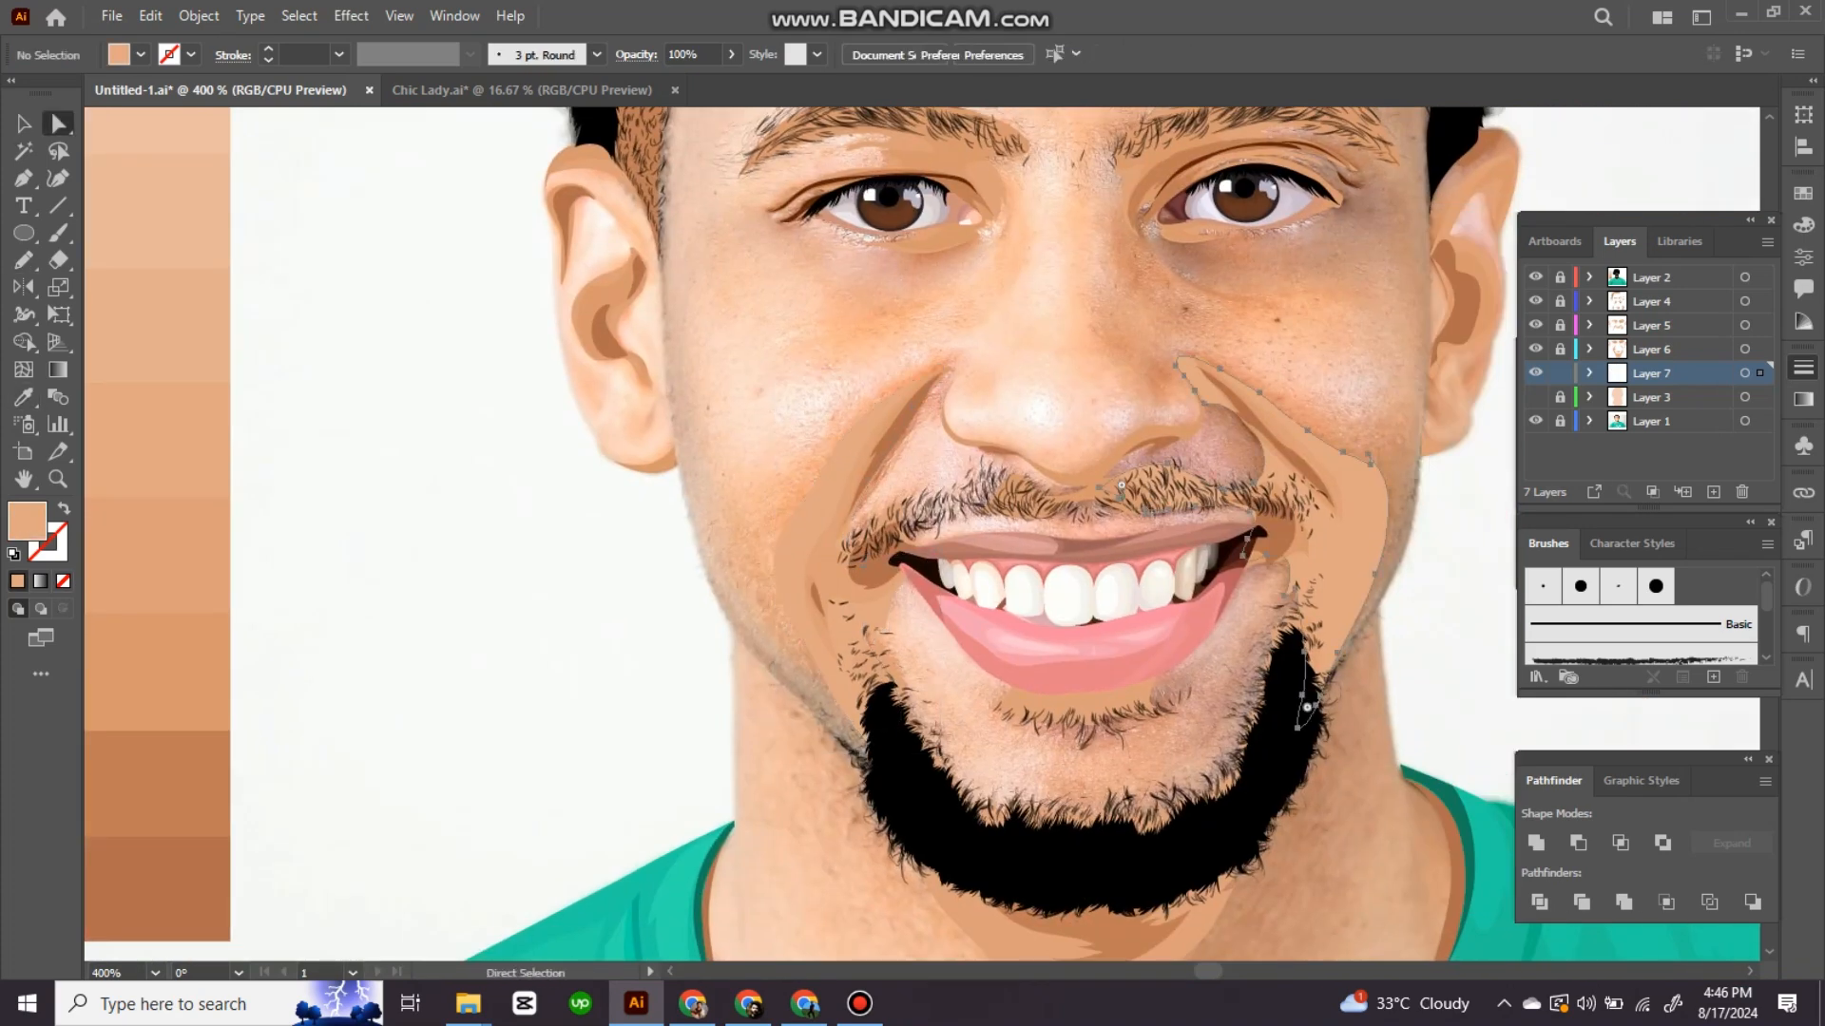
{"action": "left_click", "coordinate": [1338, 571]}
{"action": "key", "text": "ctrl+plus"}
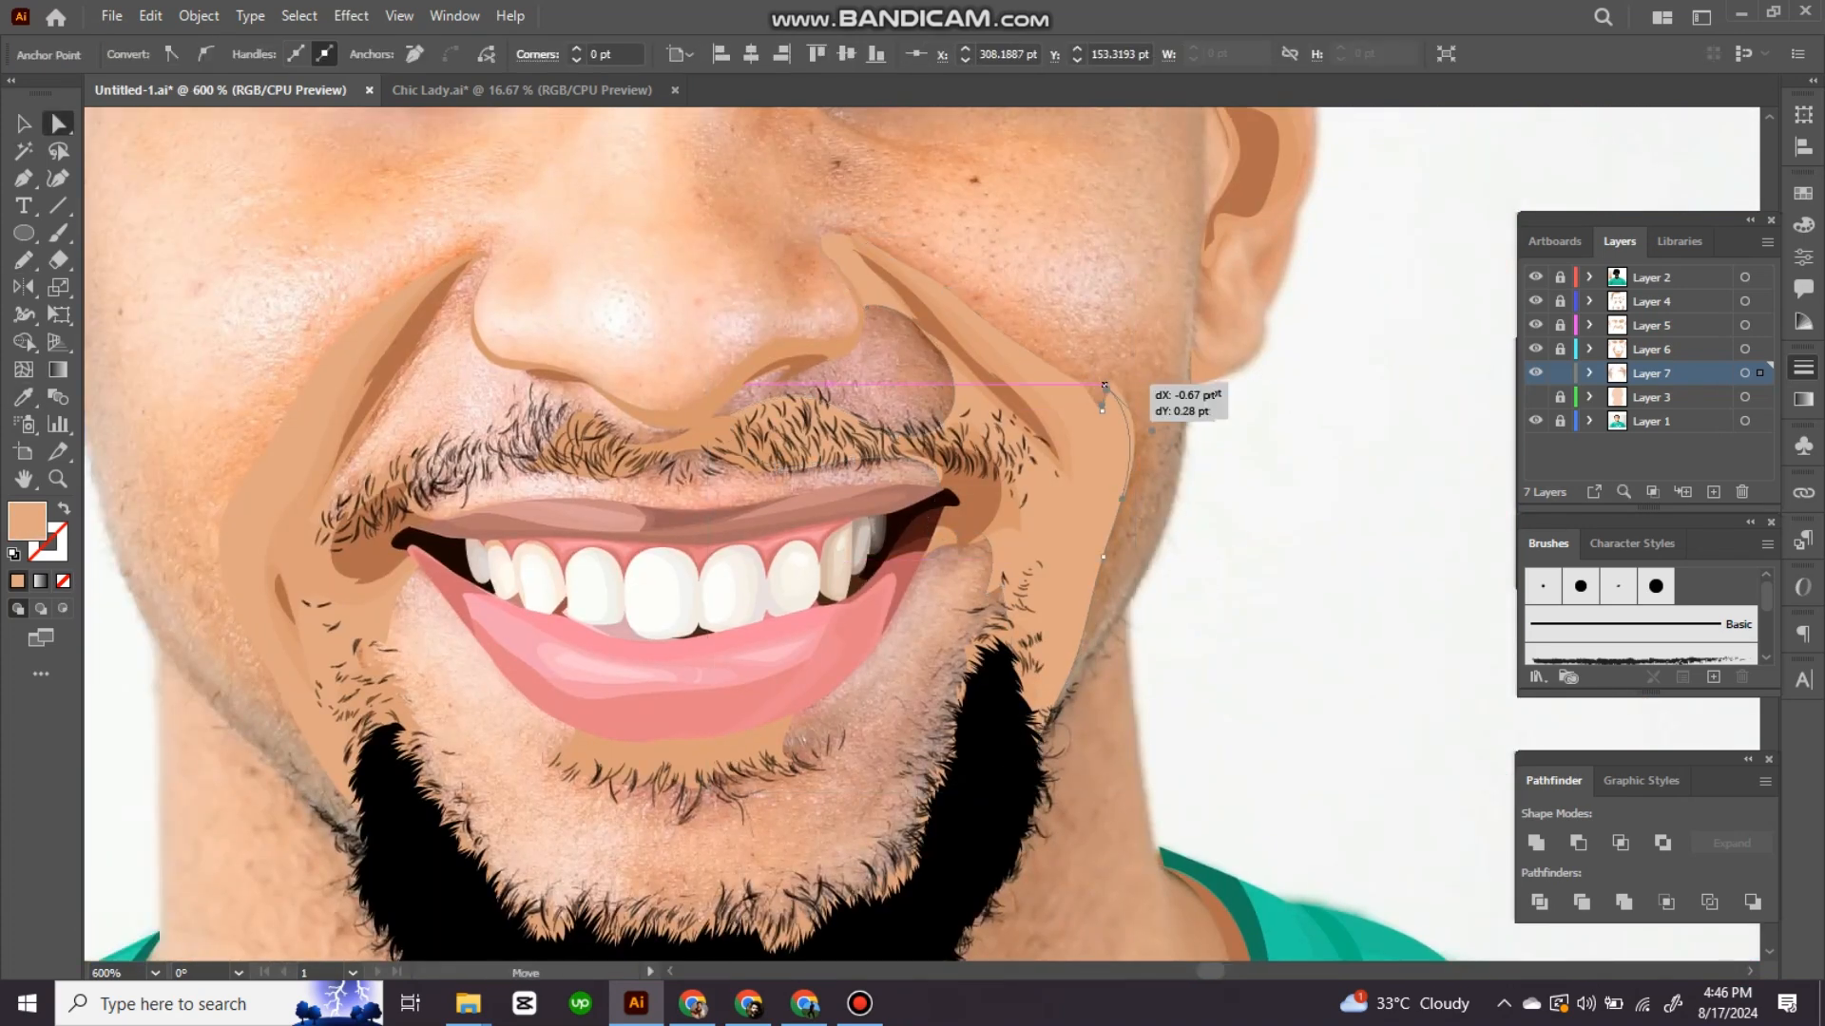
{"action": "key", "text": "ctrl+shift+a"}
{"action": "key", "text": "ctrl+minus"}
{"action": "key", "text": "ctrl+minus"}
{"action": "left_click", "coordinate": [1535, 398]}
{"action": "key", "text": "ctrl+minus"}
{"action": "key", "text": "ctrl+minus"}
{"action": "left_click", "coordinate": [1535, 397]}
Step: Try to draw a light tan shadow shape over the neck and chin, closing it behind the beard with the Pen tool
{"action": "left_click_drag", "start_coordinate": [808, 608], "coordinate": [977, 479]}
{"action": "key", "text": "ctrl+plus"}
{"action": "key", "text": "ctrl+plus"}
{"action": "key", "text": "p"}
{"action": "left_click_drag", "start_coordinate": [1319, 563], "coordinate": [1325, 493]}
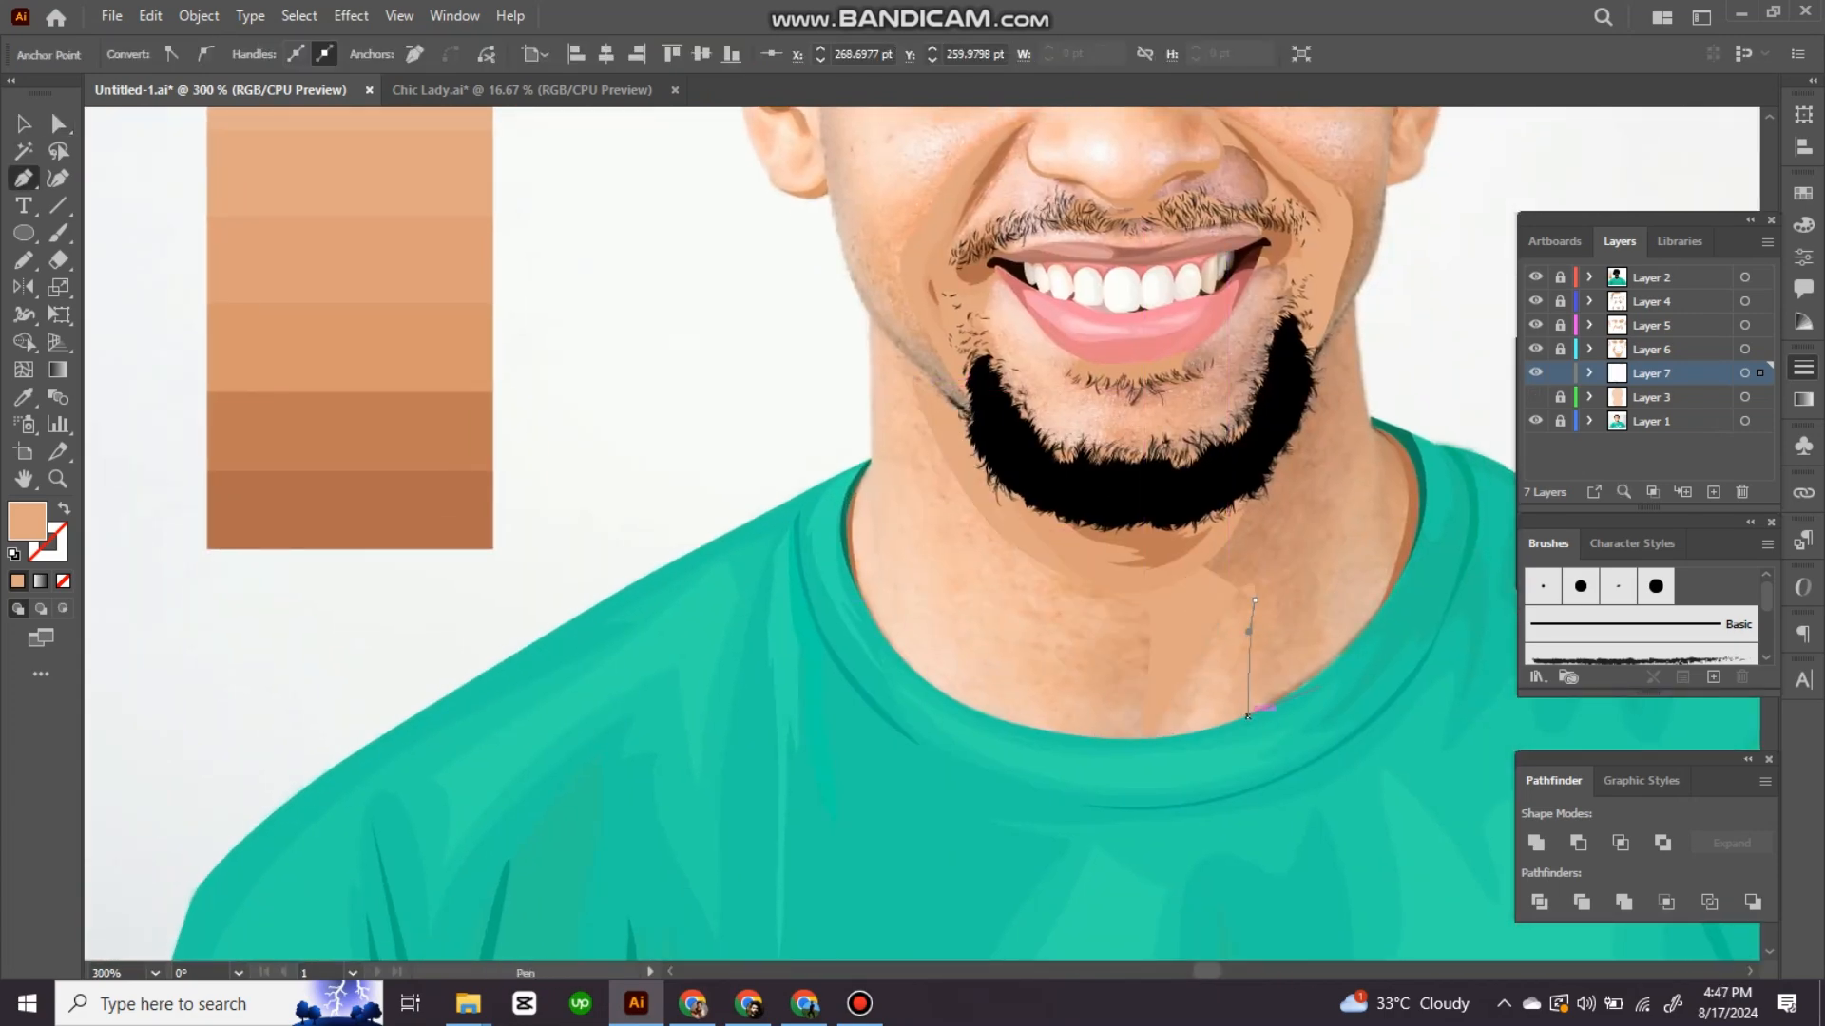
{"action": "left_click", "coordinate": [1371, 425]}
{"action": "key", "text": "ctrl+plus"}
{"action": "key", "text": "ctrl+plus"}
{"action": "left_click_drag", "start_coordinate": [932, 314], "coordinate": [1144, 450]}
{"action": "left_click", "coordinate": [1081, 572]}
{"action": "left_click_drag", "start_coordinate": [1038, 591], "coordinate": [970, 682]}
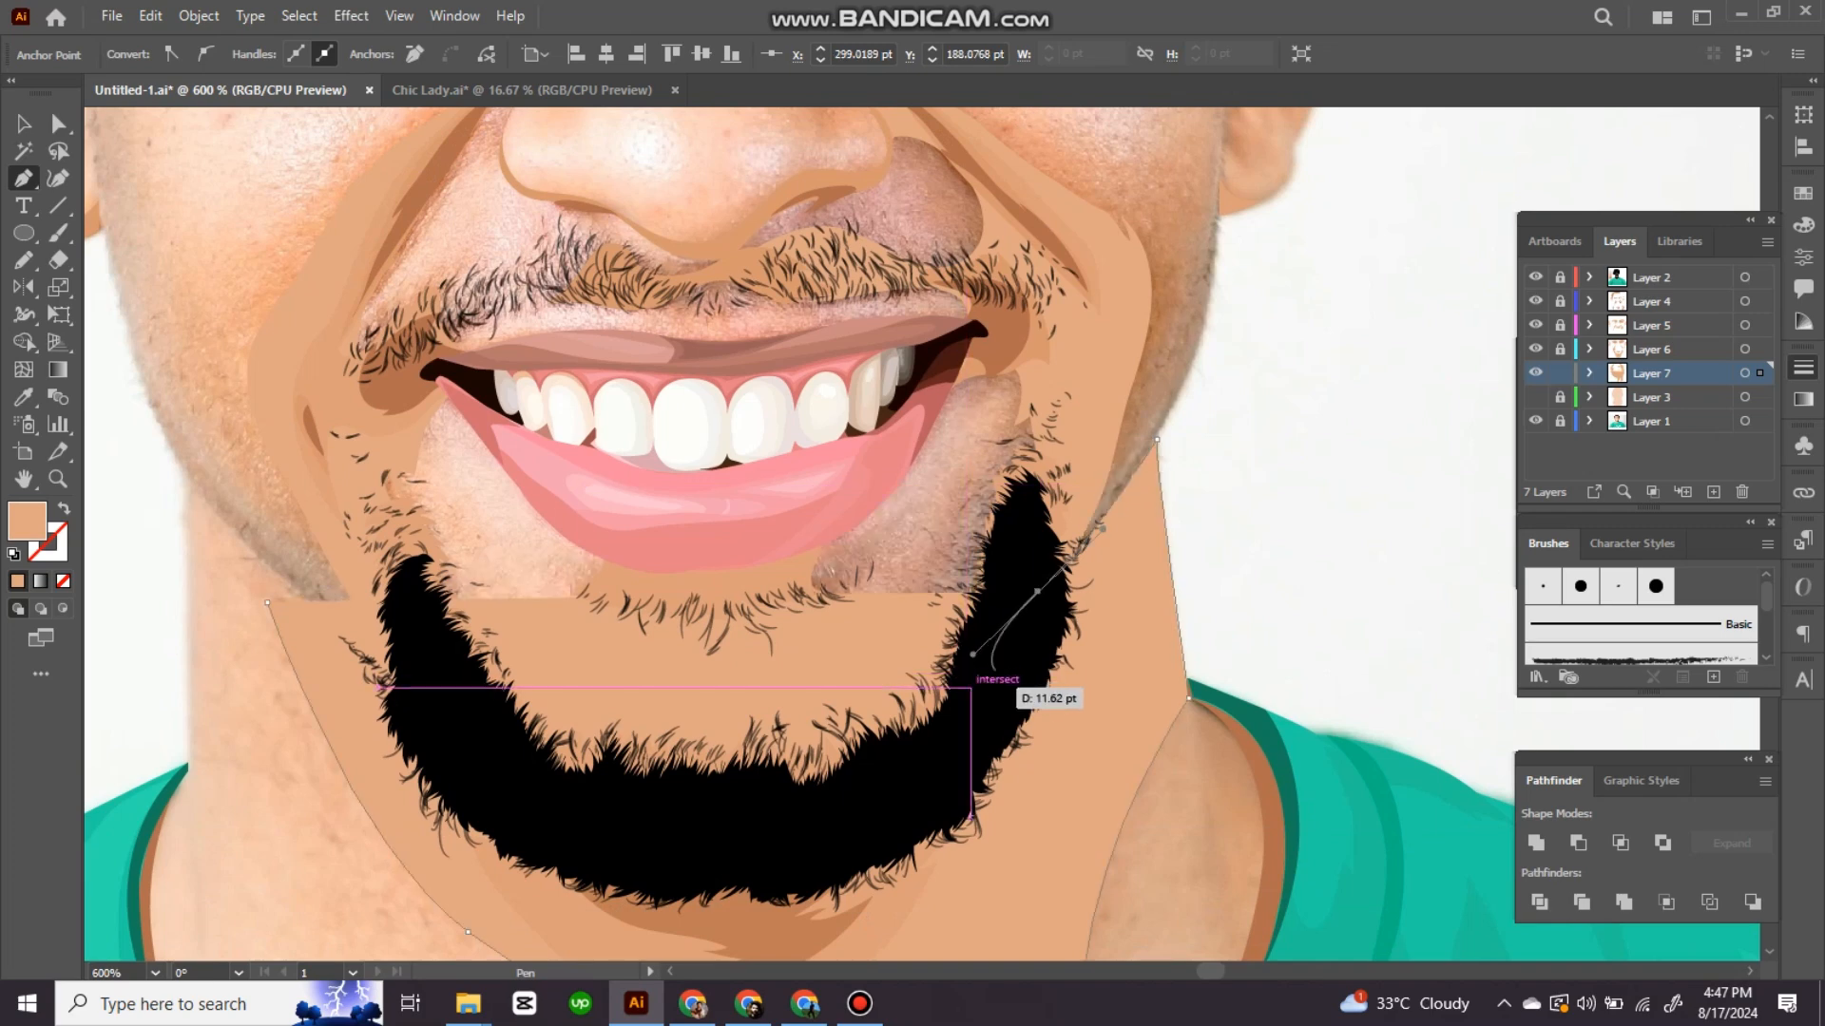
{"action": "left_click_drag", "start_coordinate": [761, 703], "coordinate": [1273, 442]}
{"action": "left_click_drag", "start_coordinate": [1126, 586], "coordinate": [1035, 565]}
{"action": "left_click", "coordinate": [934, 439]}
{"action": "key", "text": "ctrl+shift+a"}
{"action": "key", "text": "ctrl+minus"}
{"action": "key", "text": "ctrl+minus"}
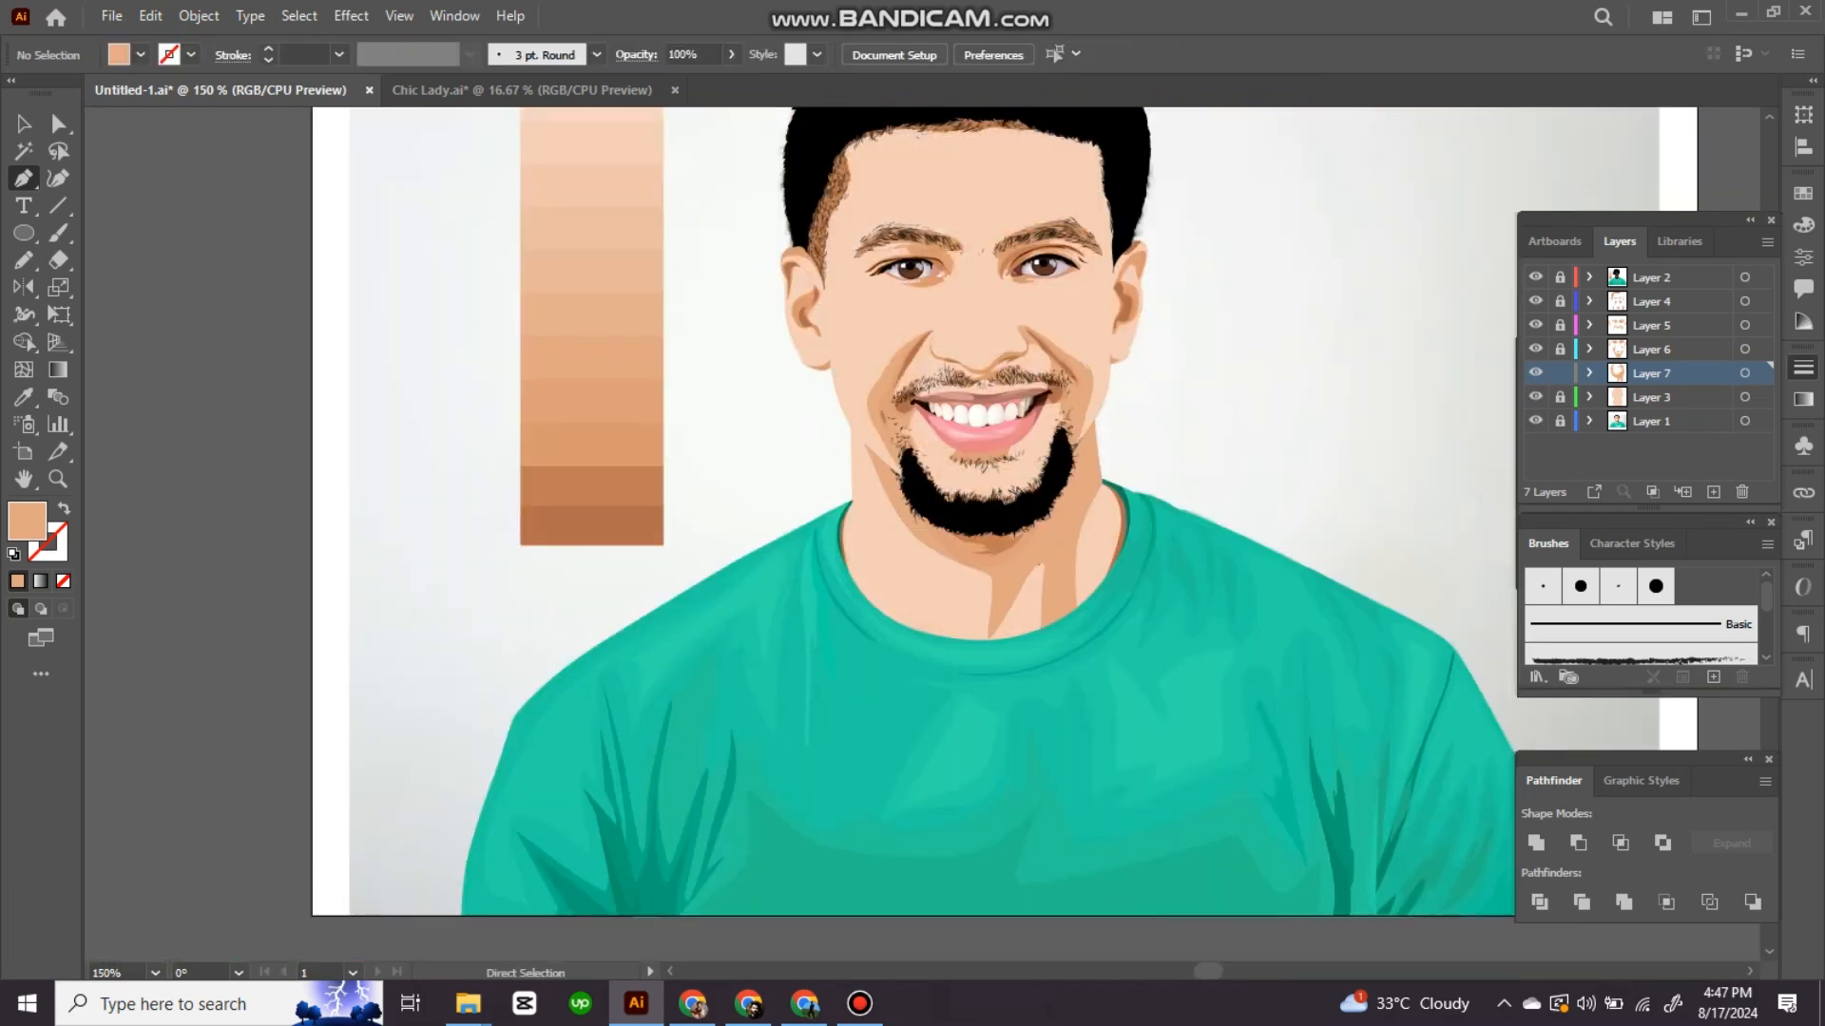
Step: Lock Layer 7, create a new layer directly above Layer 3, and hide Layer 3
{"action": "left_click", "coordinate": [1560, 373]}
{"action": "left_click", "coordinate": [1713, 491]}
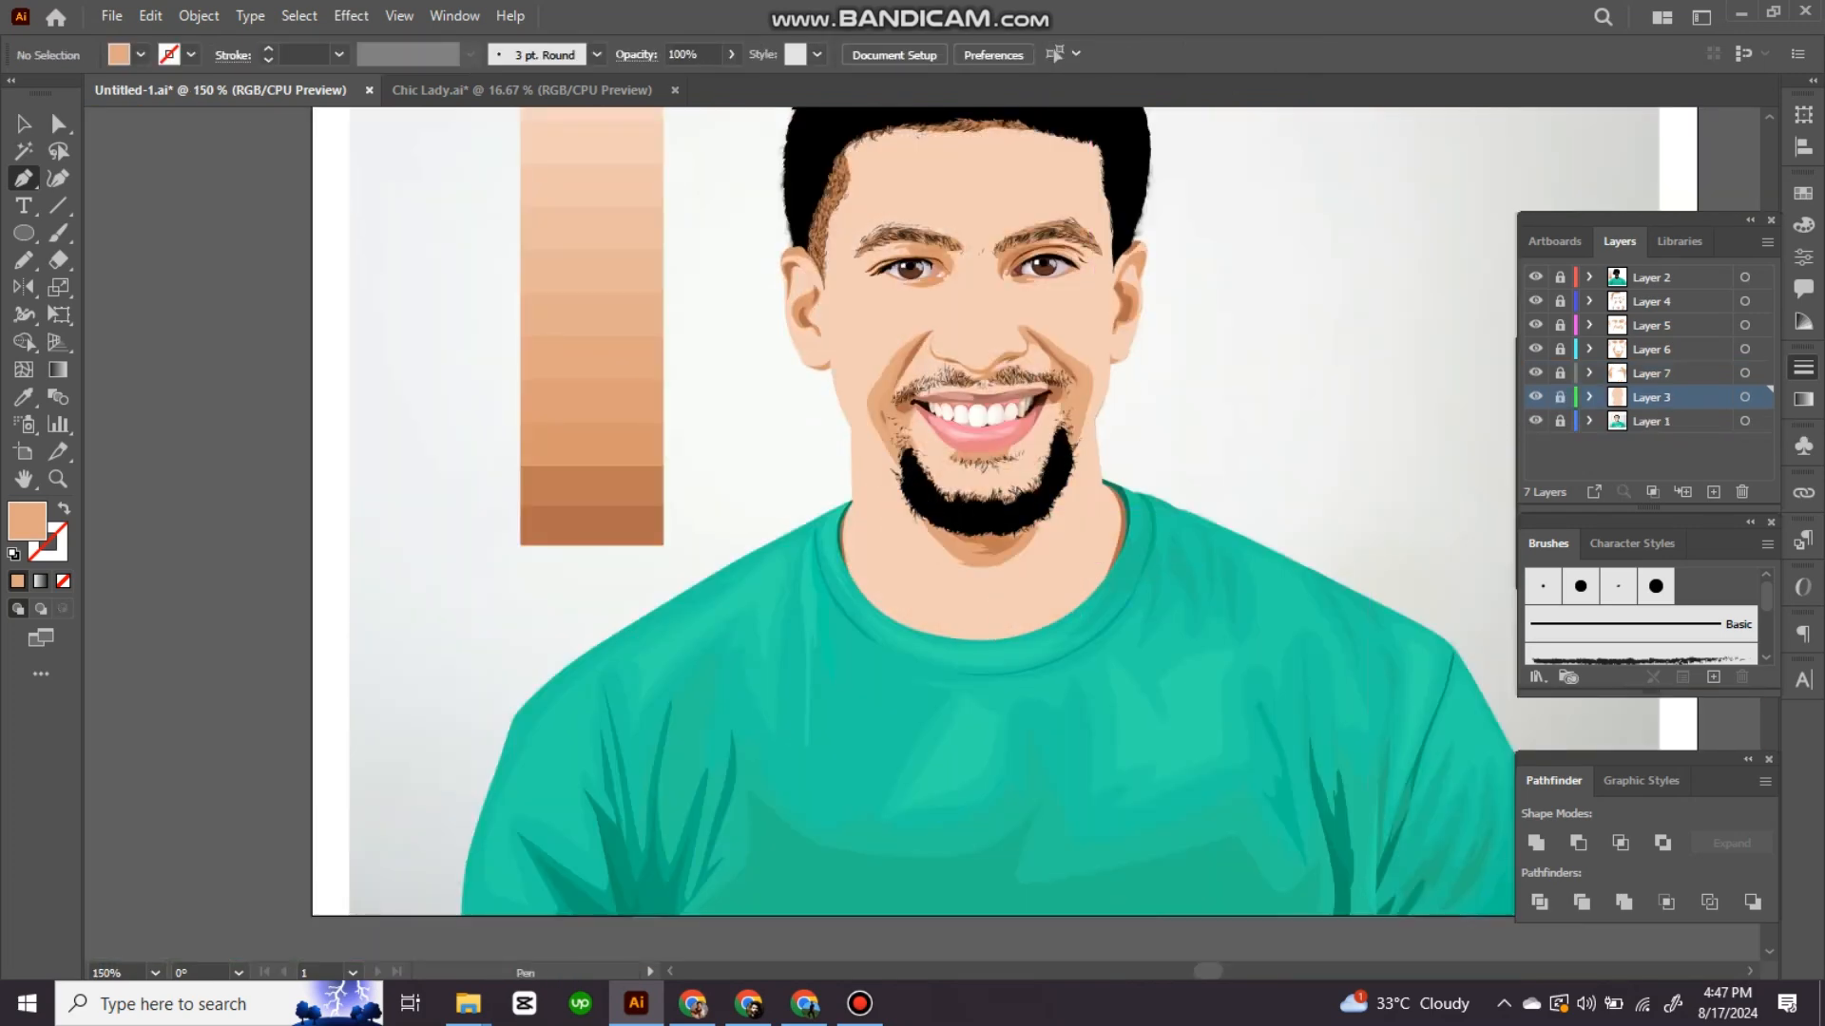
{"action": "left_click", "coordinate": [1535, 420]}
Step: Outline a shading shape over the left-hand cheek and along the jaw edge down to the beard
{"action": "key", "text": "ctrl+plus"}
{"action": "key", "text": "ctrl+plus"}
{"action": "key", "text": "n"}
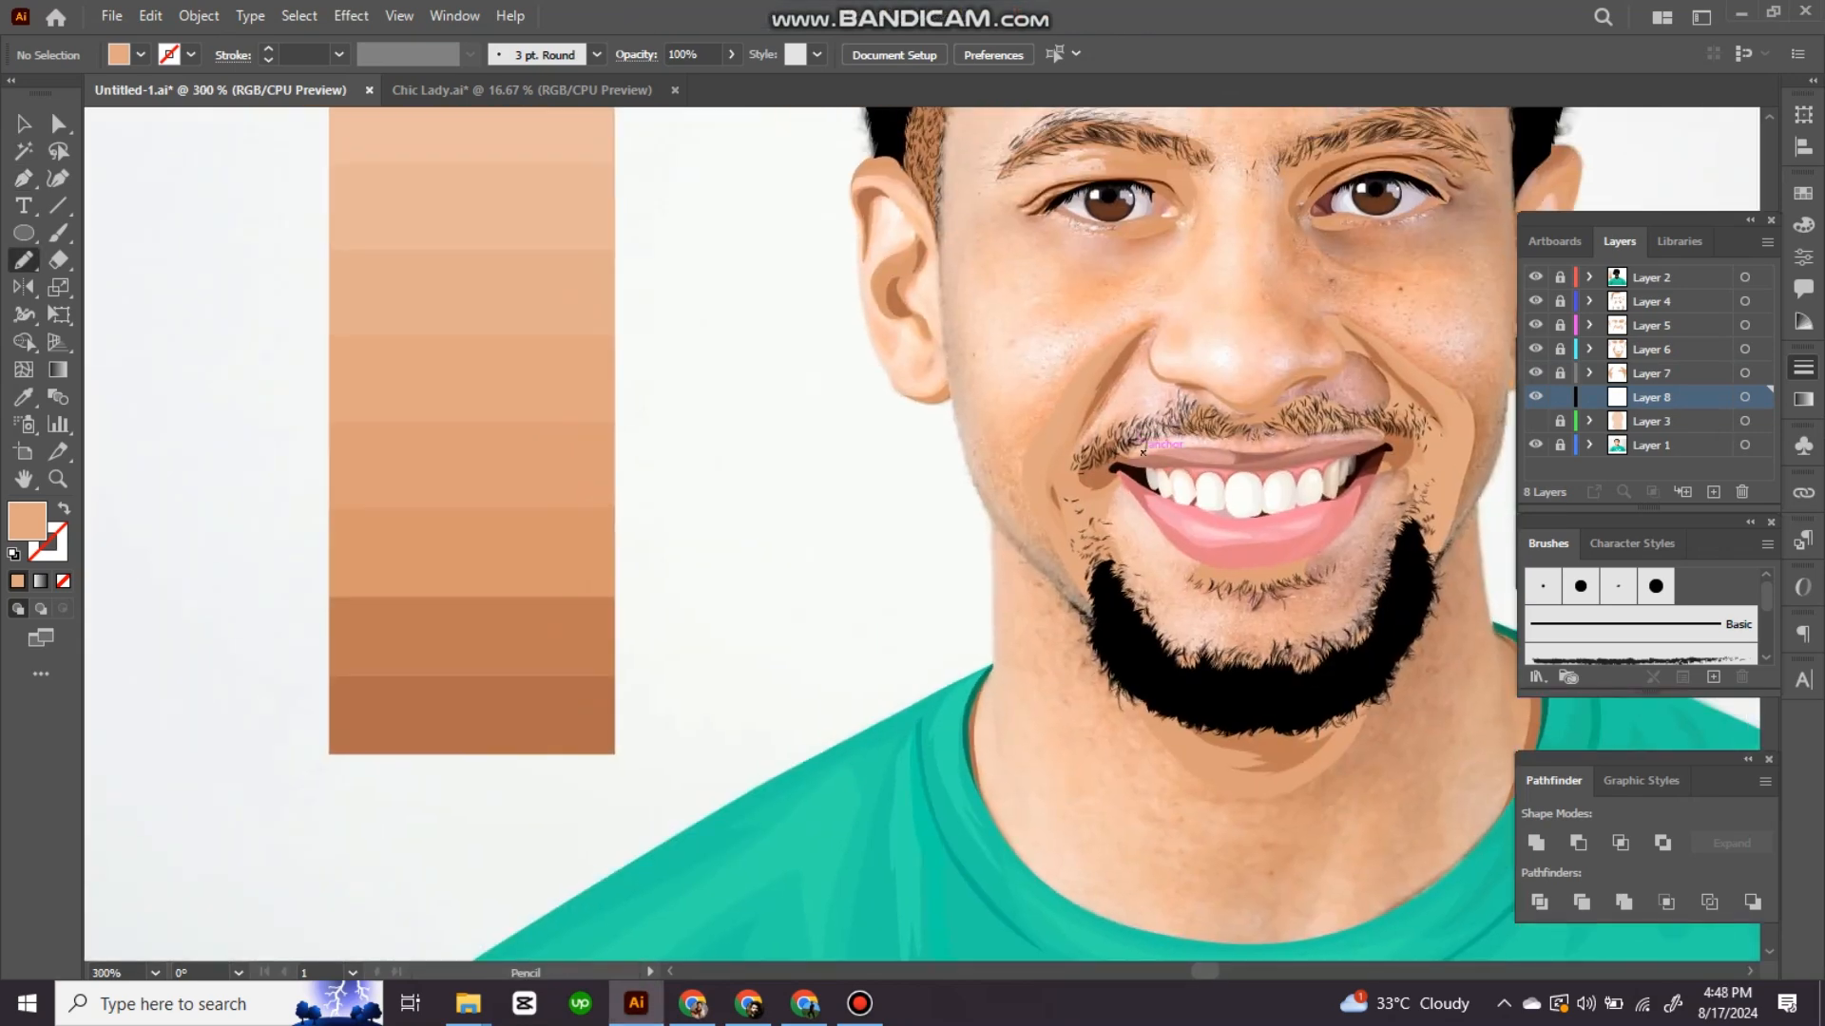
{"action": "left_click_drag", "start_coordinate": [963, 365], "coordinate": [942, 306]}
{"action": "key", "text": "p"}
{"action": "left_click", "coordinate": [941, 307]}
{"action": "scroll", "coordinate": [1034, 548], "scroll_direction": "up", "scroll_amount": 2}
{"action": "left_click_drag", "start_coordinate": [926, 453], "coordinate": [979, 564]}
{"action": "left_click", "coordinate": [1180, 717]}
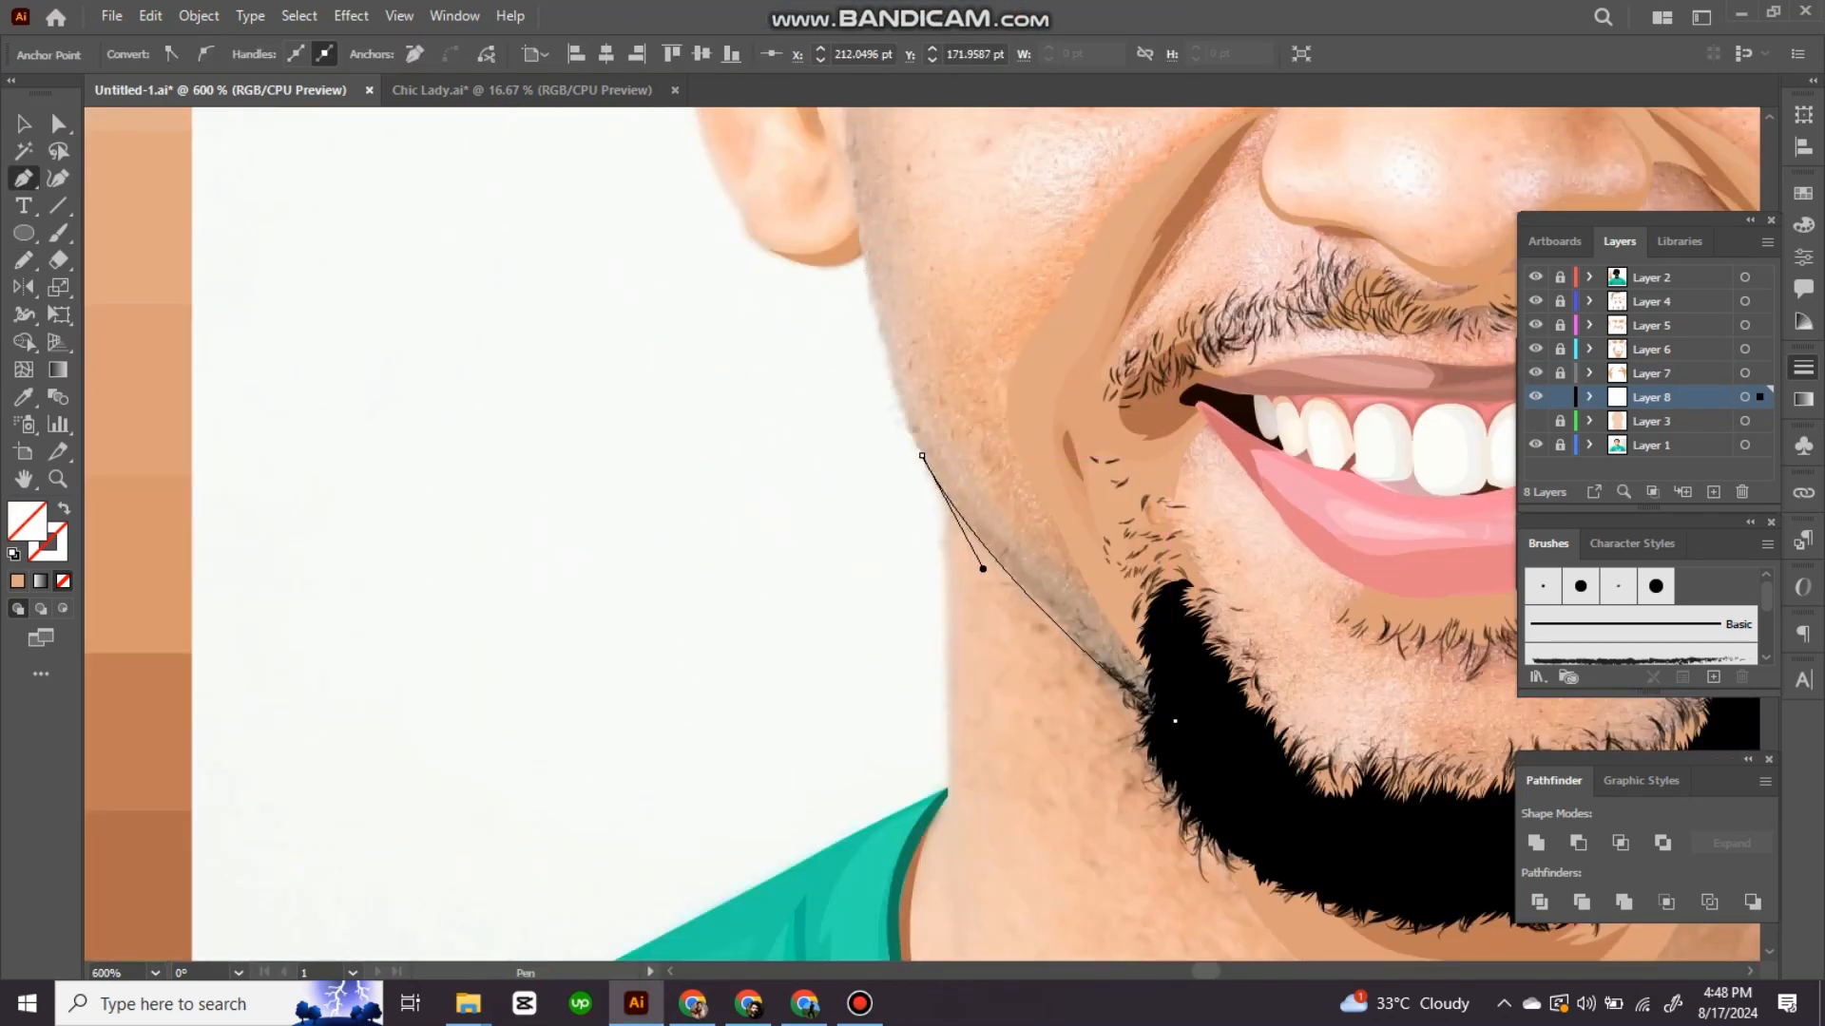
{"action": "left_click_drag", "start_coordinate": [1179, 608], "coordinate": [1154, 822]}
{"action": "left_click_drag", "start_coordinate": [1068, 584], "coordinate": [1105, 467]}
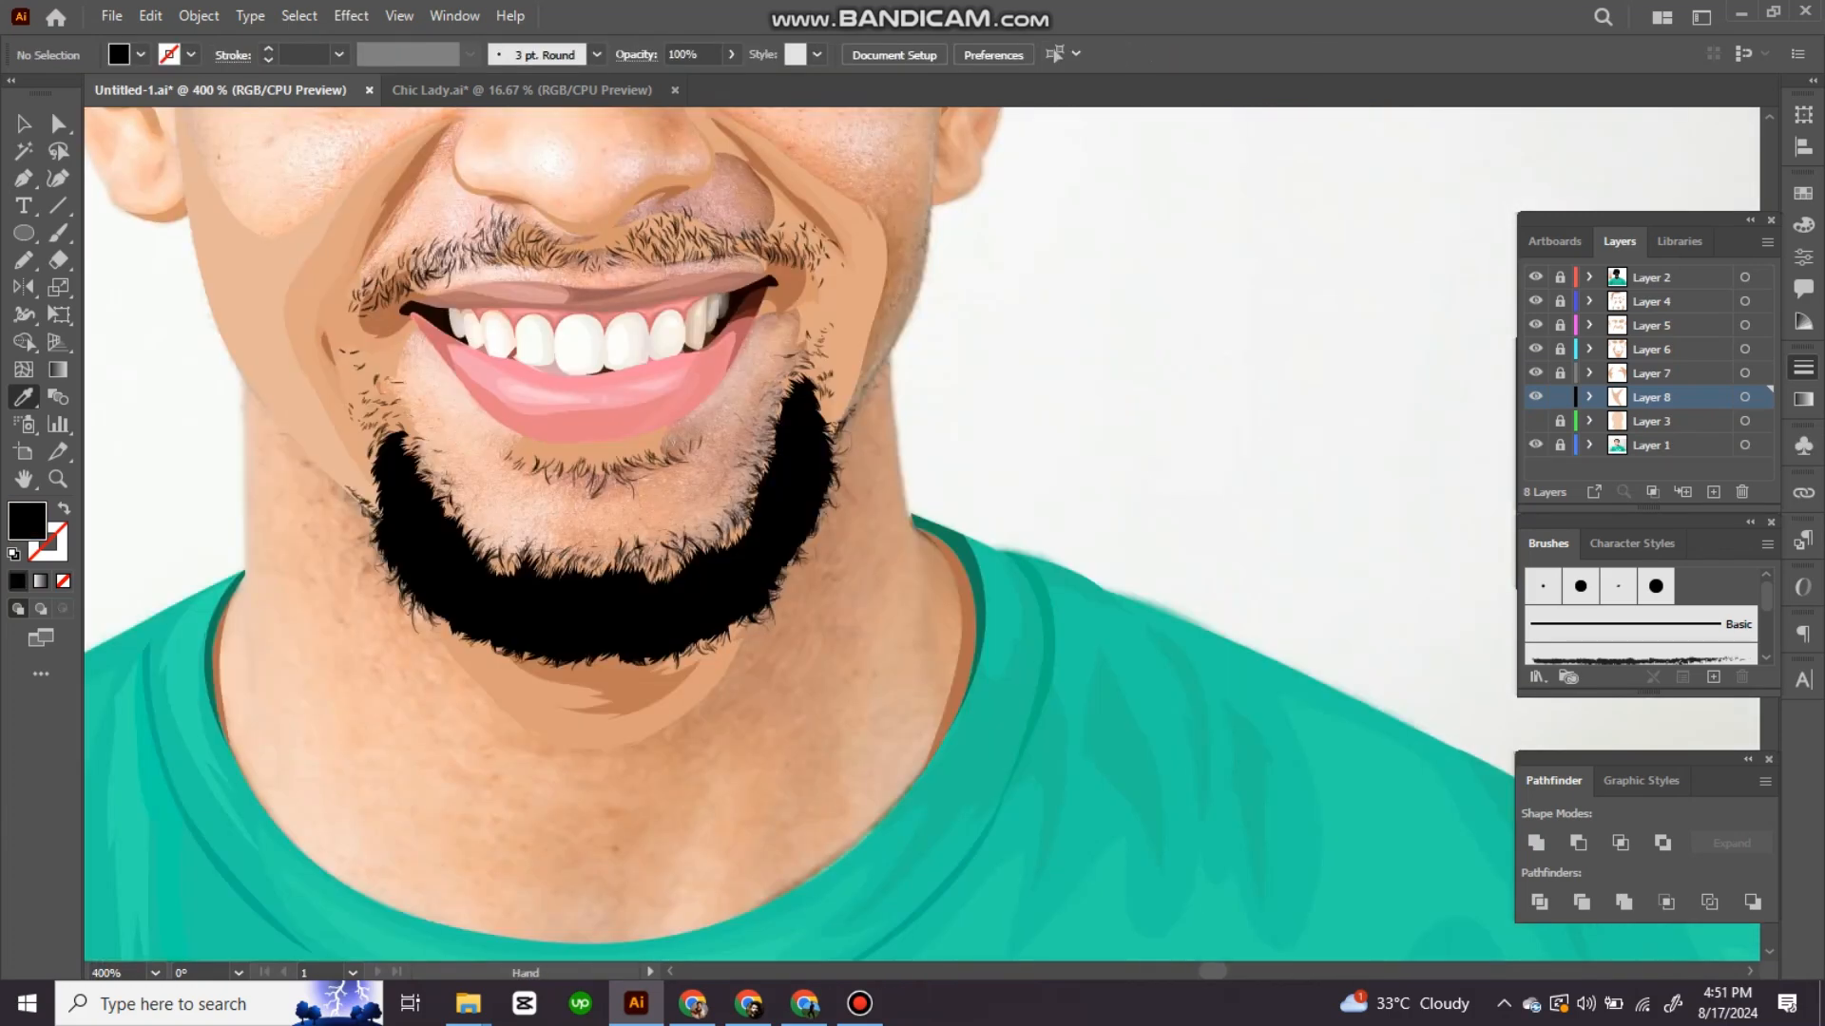
Step: Trace the right-hand jaw and cheek edge from the beard up to the ear with the Pen tool
{"action": "key", "text": "ctrl+plus"}
{"action": "key", "text": "ctrl+plus"}
{"action": "left_click_drag", "start_coordinate": [740, 372], "coordinate": [1008, 704]}
{"action": "key", "text": "p"}
{"action": "left_click", "coordinate": [1008, 704]}
{"action": "left_click_drag", "start_coordinate": [1128, 512], "coordinate": [1154, 467]}
{"action": "left_click_drag", "start_coordinate": [1154, 466], "coordinate": [1108, 774]}
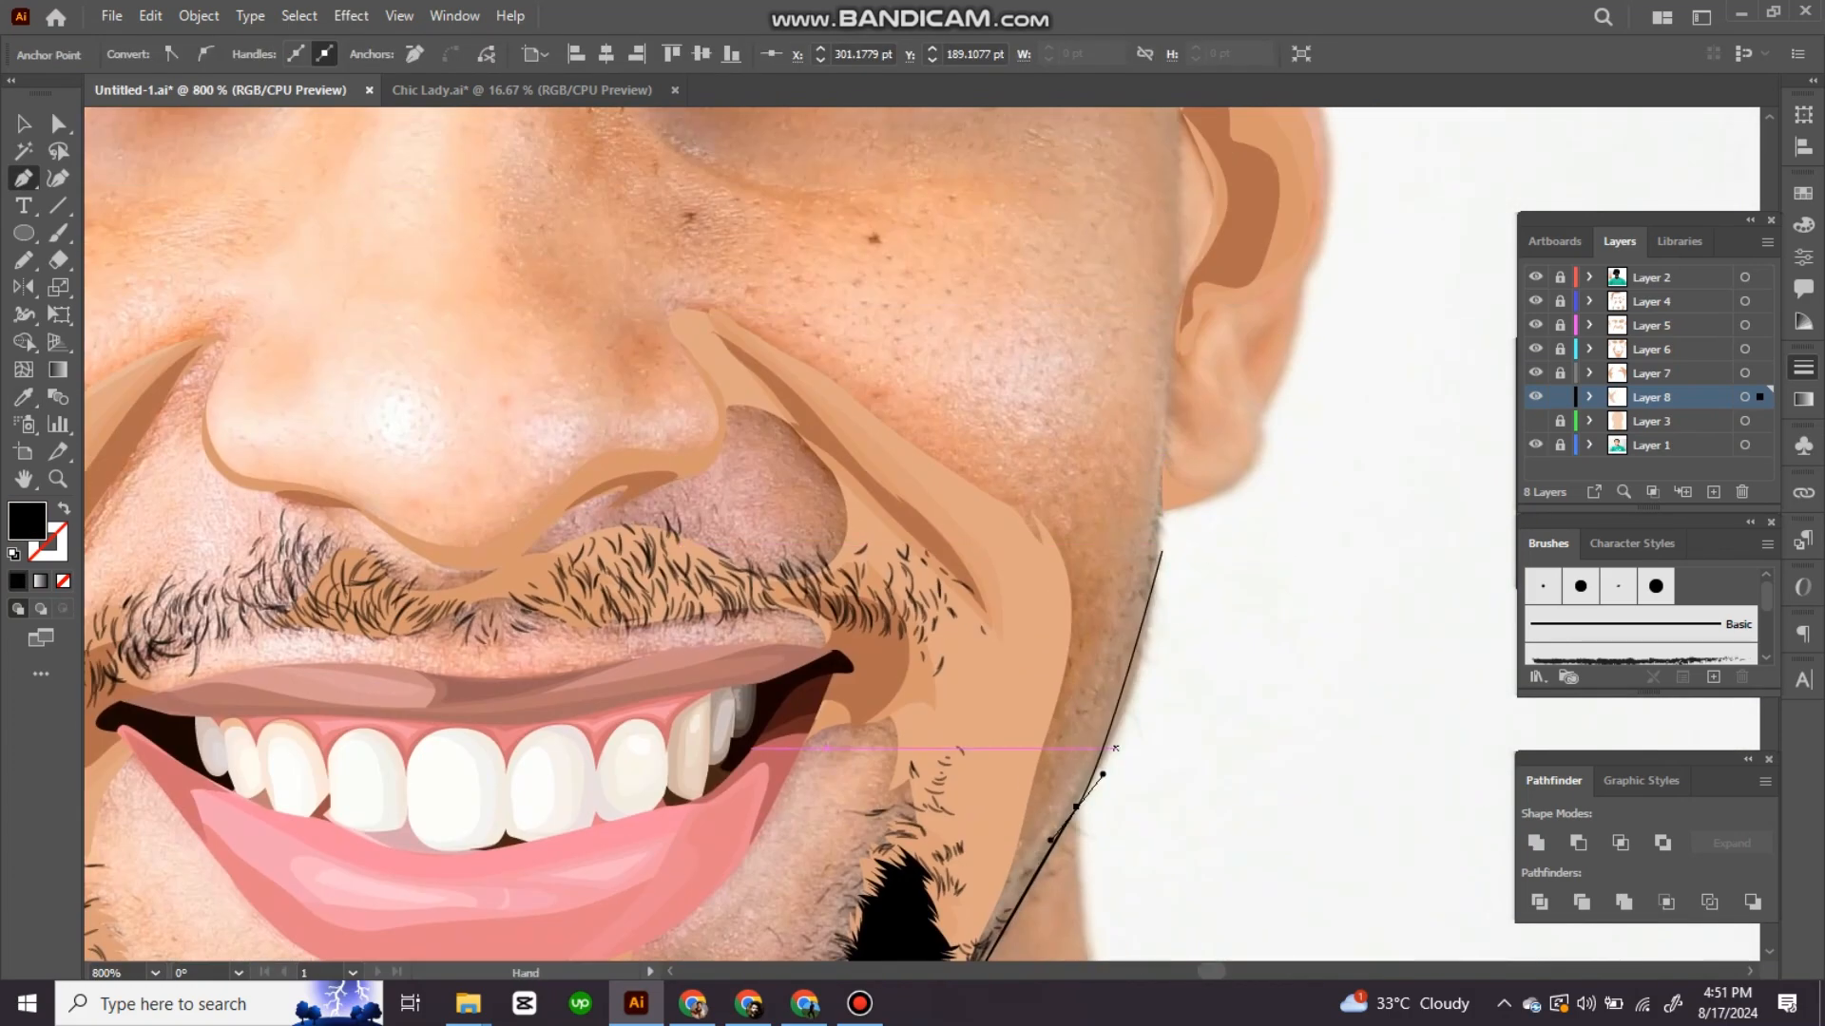
{"action": "left_click_drag", "start_coordinate": [1164, 541], "coordinate": [1168, 440]}
{"action": "left_click_drag", "start_coordinate": [1168, 439], "coordinate": [1152, 649]}
Step: Try to extend the right-hand face shape over the temple to the hairline and pencil its forehead edge
{"action": "scroll", "coordinate": [912, 533], "scroll_direction": "up", "scroll_amount": 5}
{"action": "scroll", "coordinate": [913, 533], "scroll_direction": "down", "scroll_amount": 2}
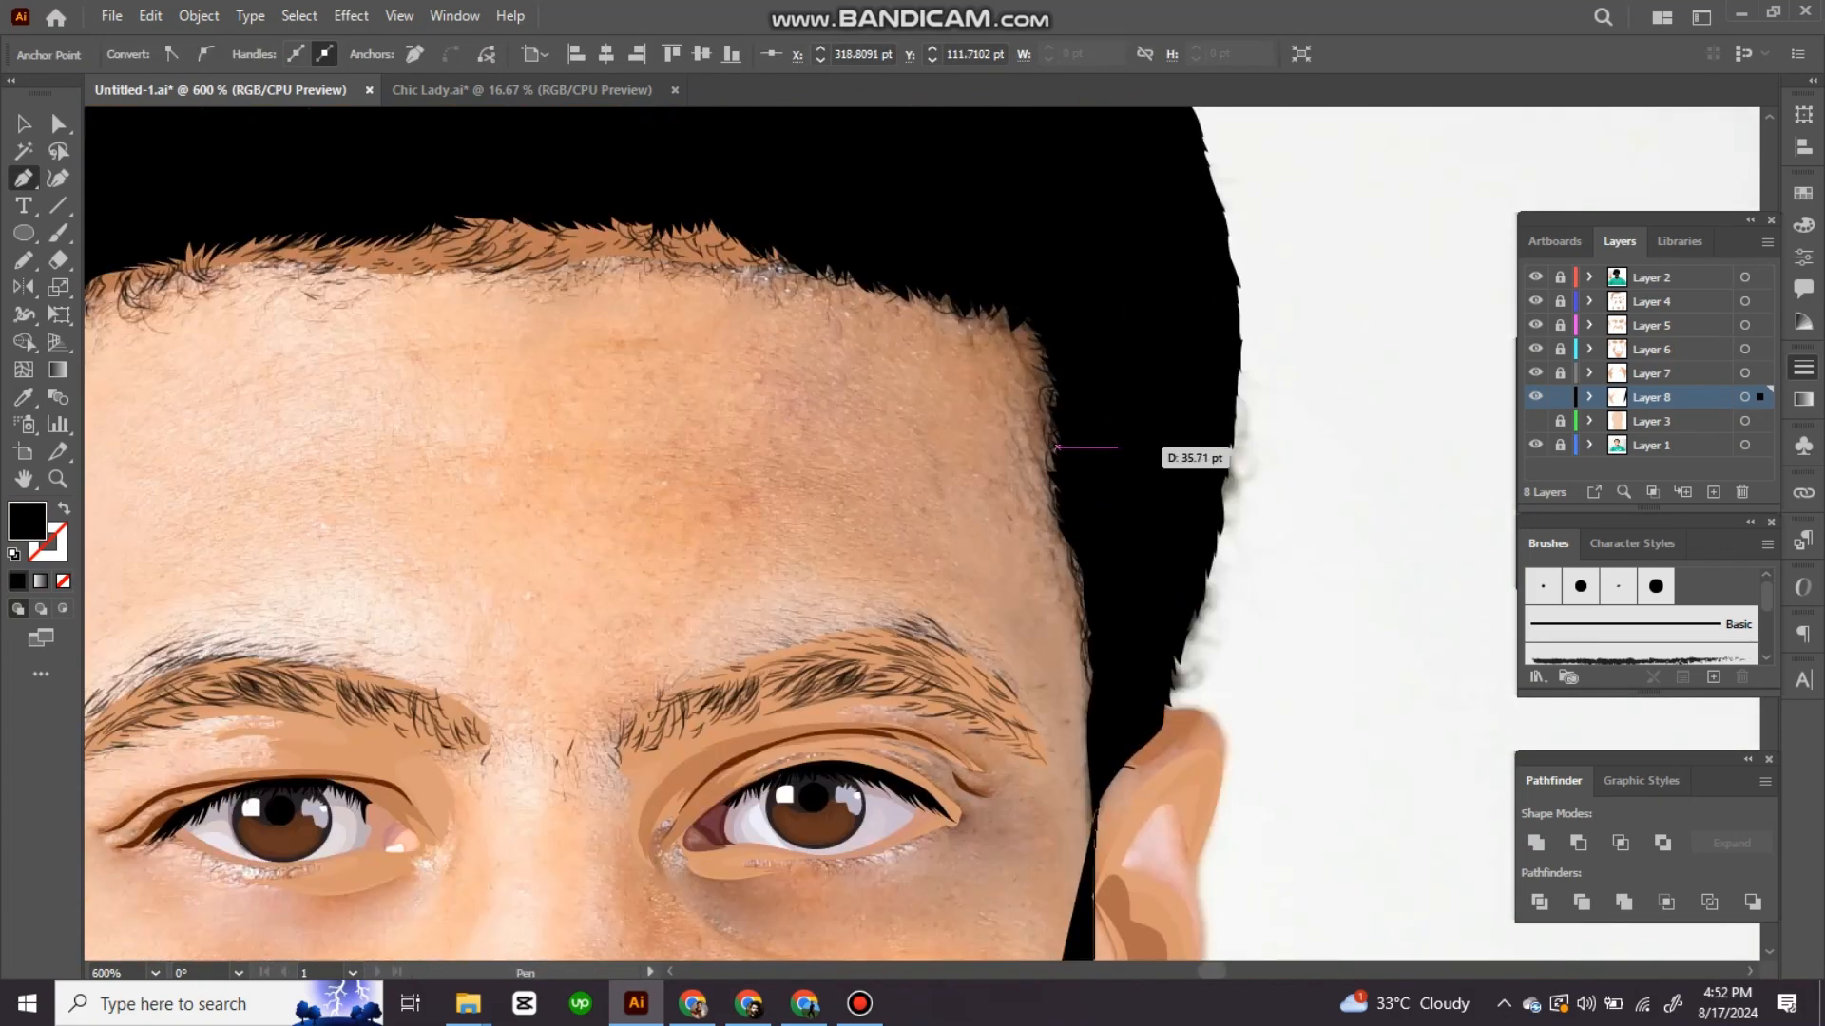
{"action": "left_click", "coordinate": [1294, 338]}
{"action": "left_click", "coordinate": [1053, 330]}
{"action": "scroll", "coordinate": [912, 533], "scroll_direction": "down", "scroll_amount": 3}
{"action": "scroll", "coordinate": [913, 532], "scroll_direction": "up", "scroll_amount": 3}
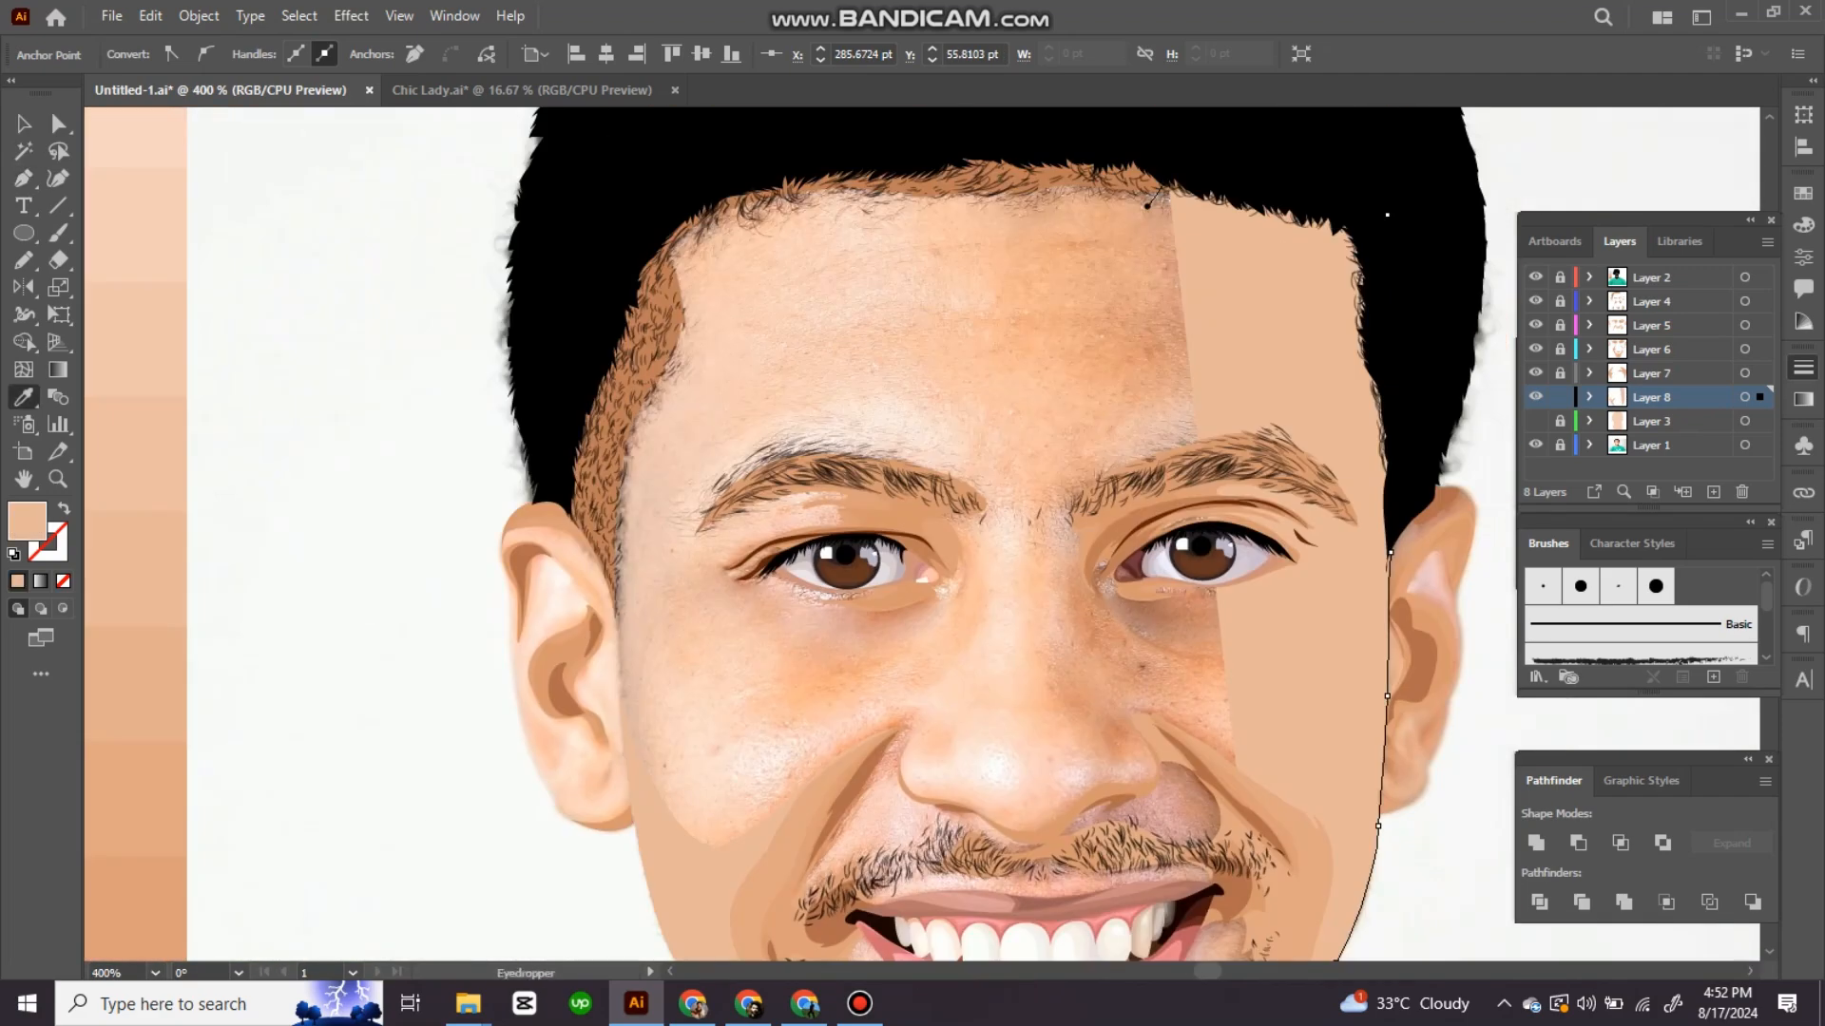
{"action": "key", "text": "n"}
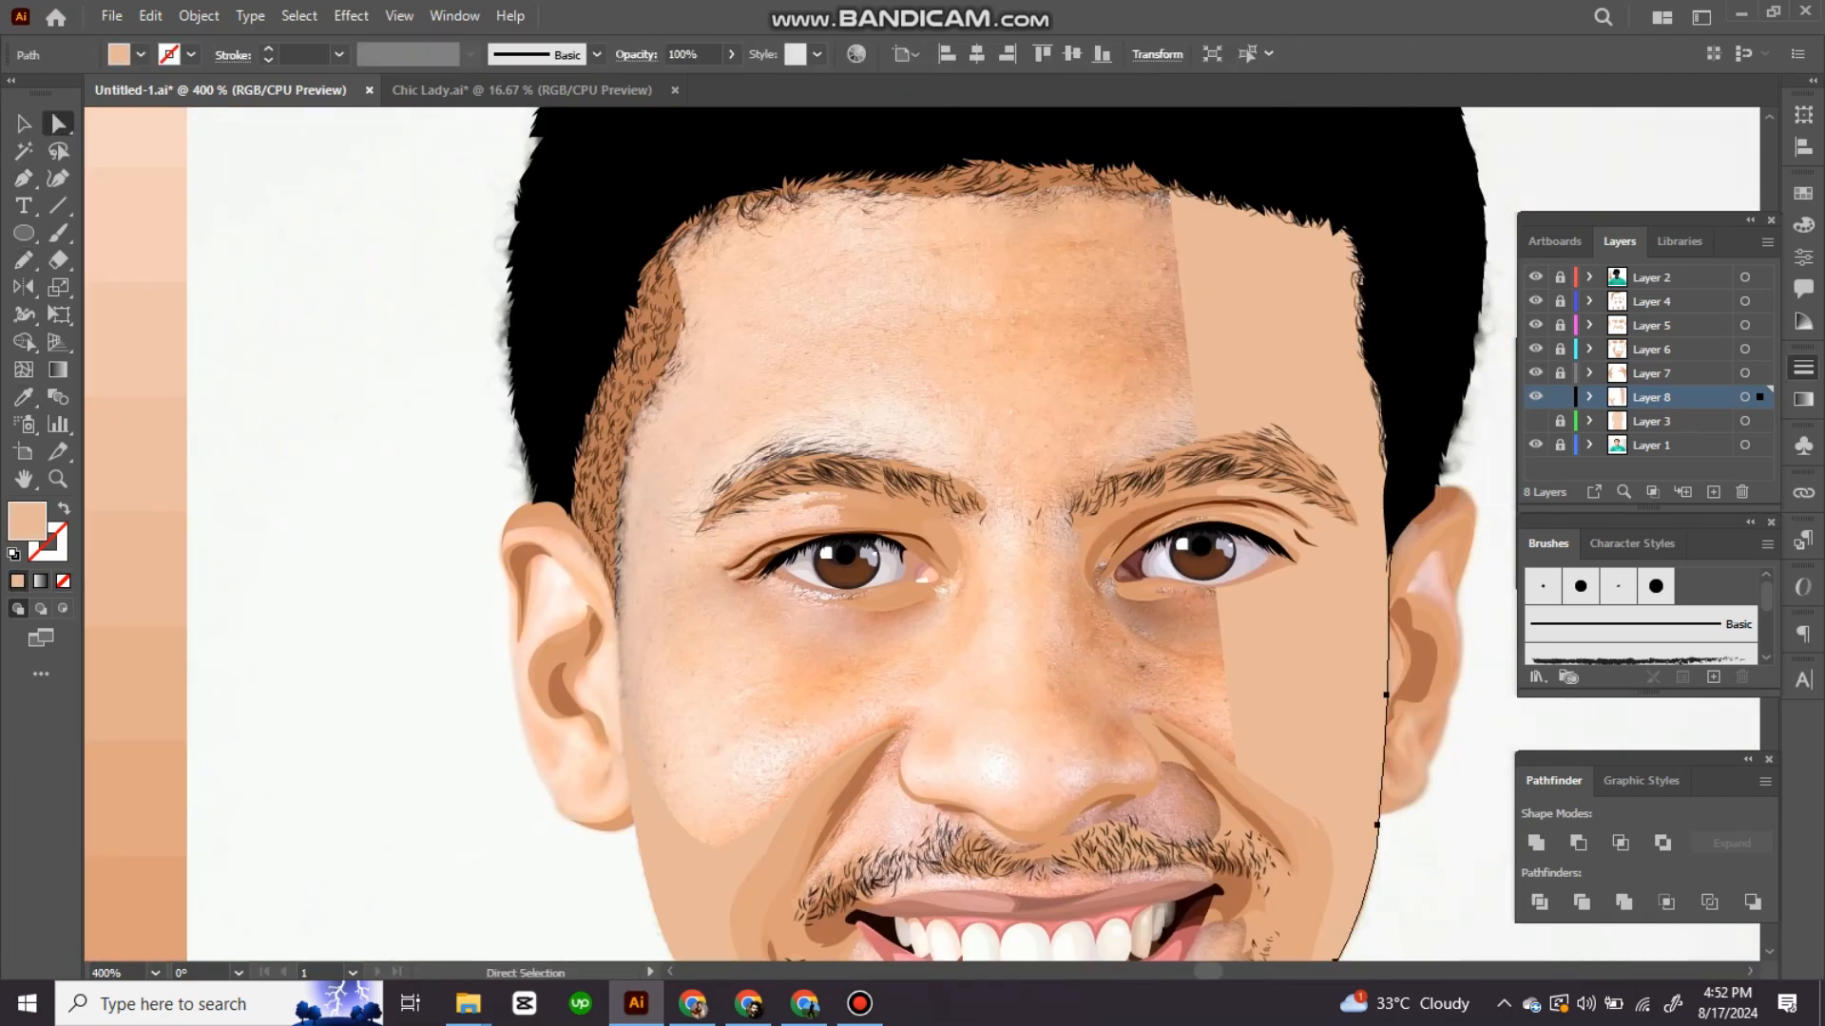
{"action": "left_click_drag", "start_coordinate": [1171, 193], "coordinate": [1129, 252]}
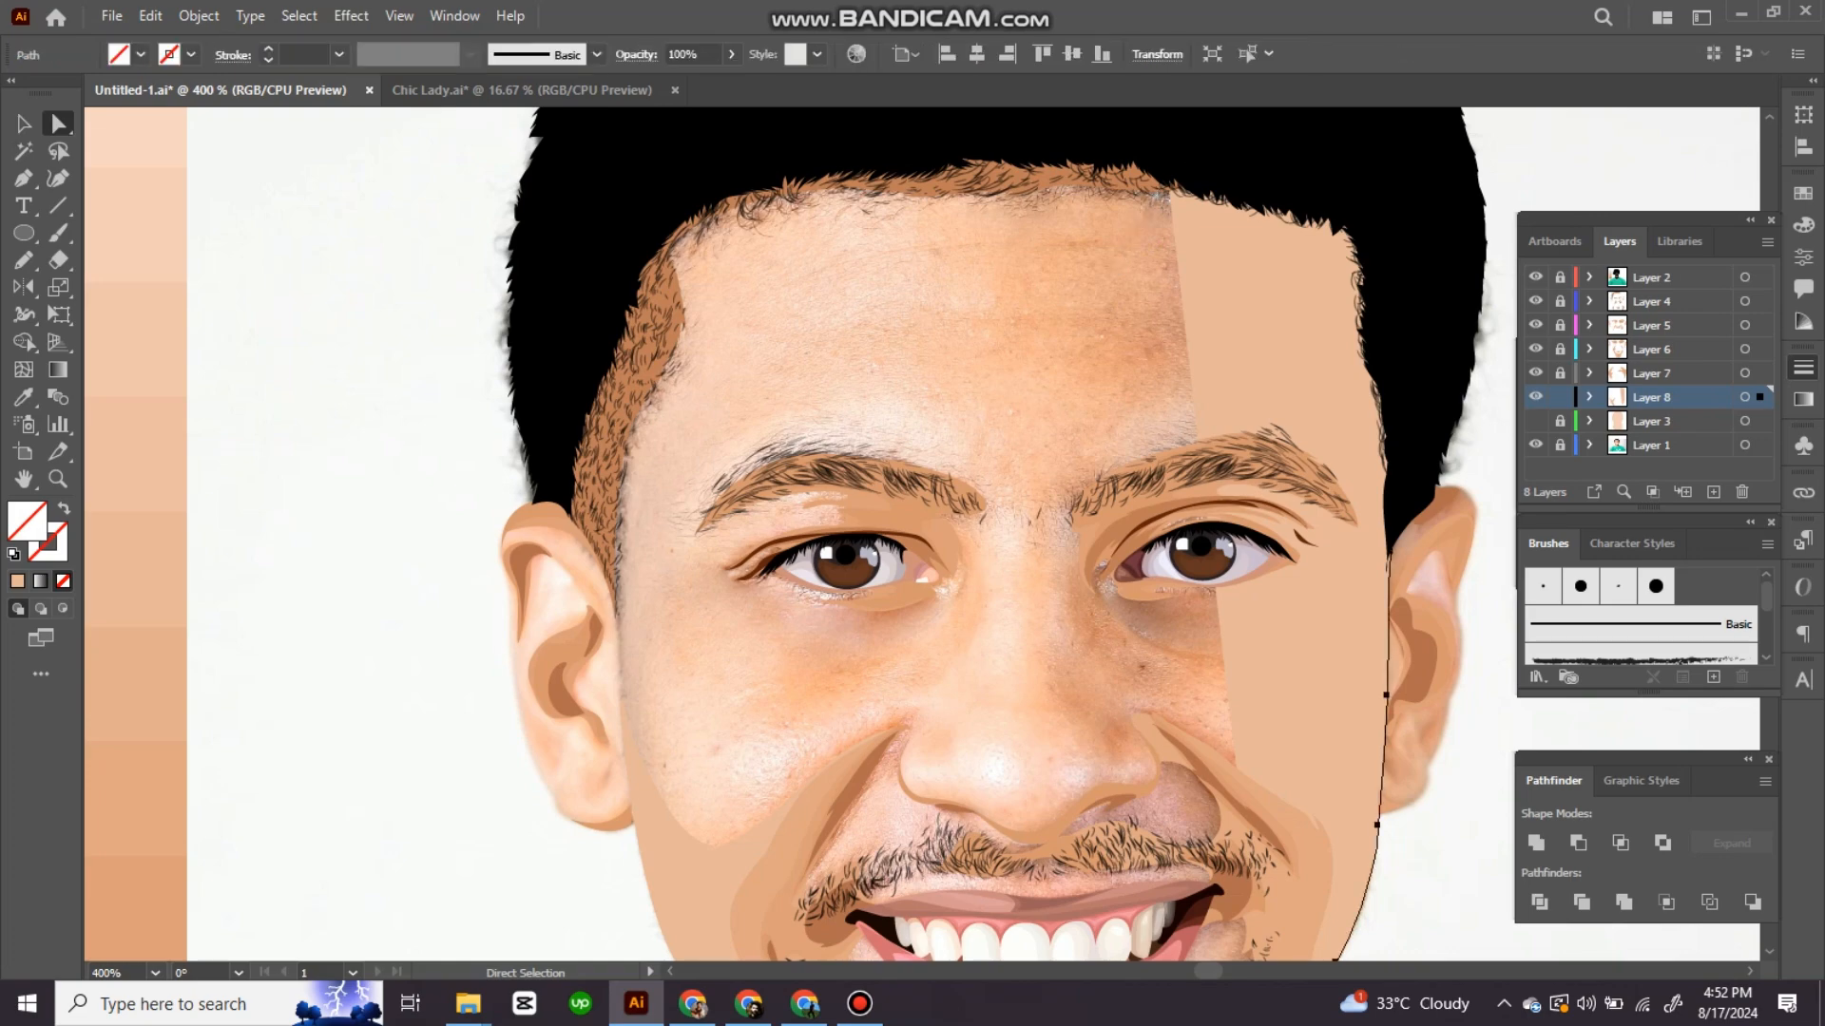
{"action": "key", "text": "ctrl+equal"}
{"action": "key", "text": "ctrl+n"}
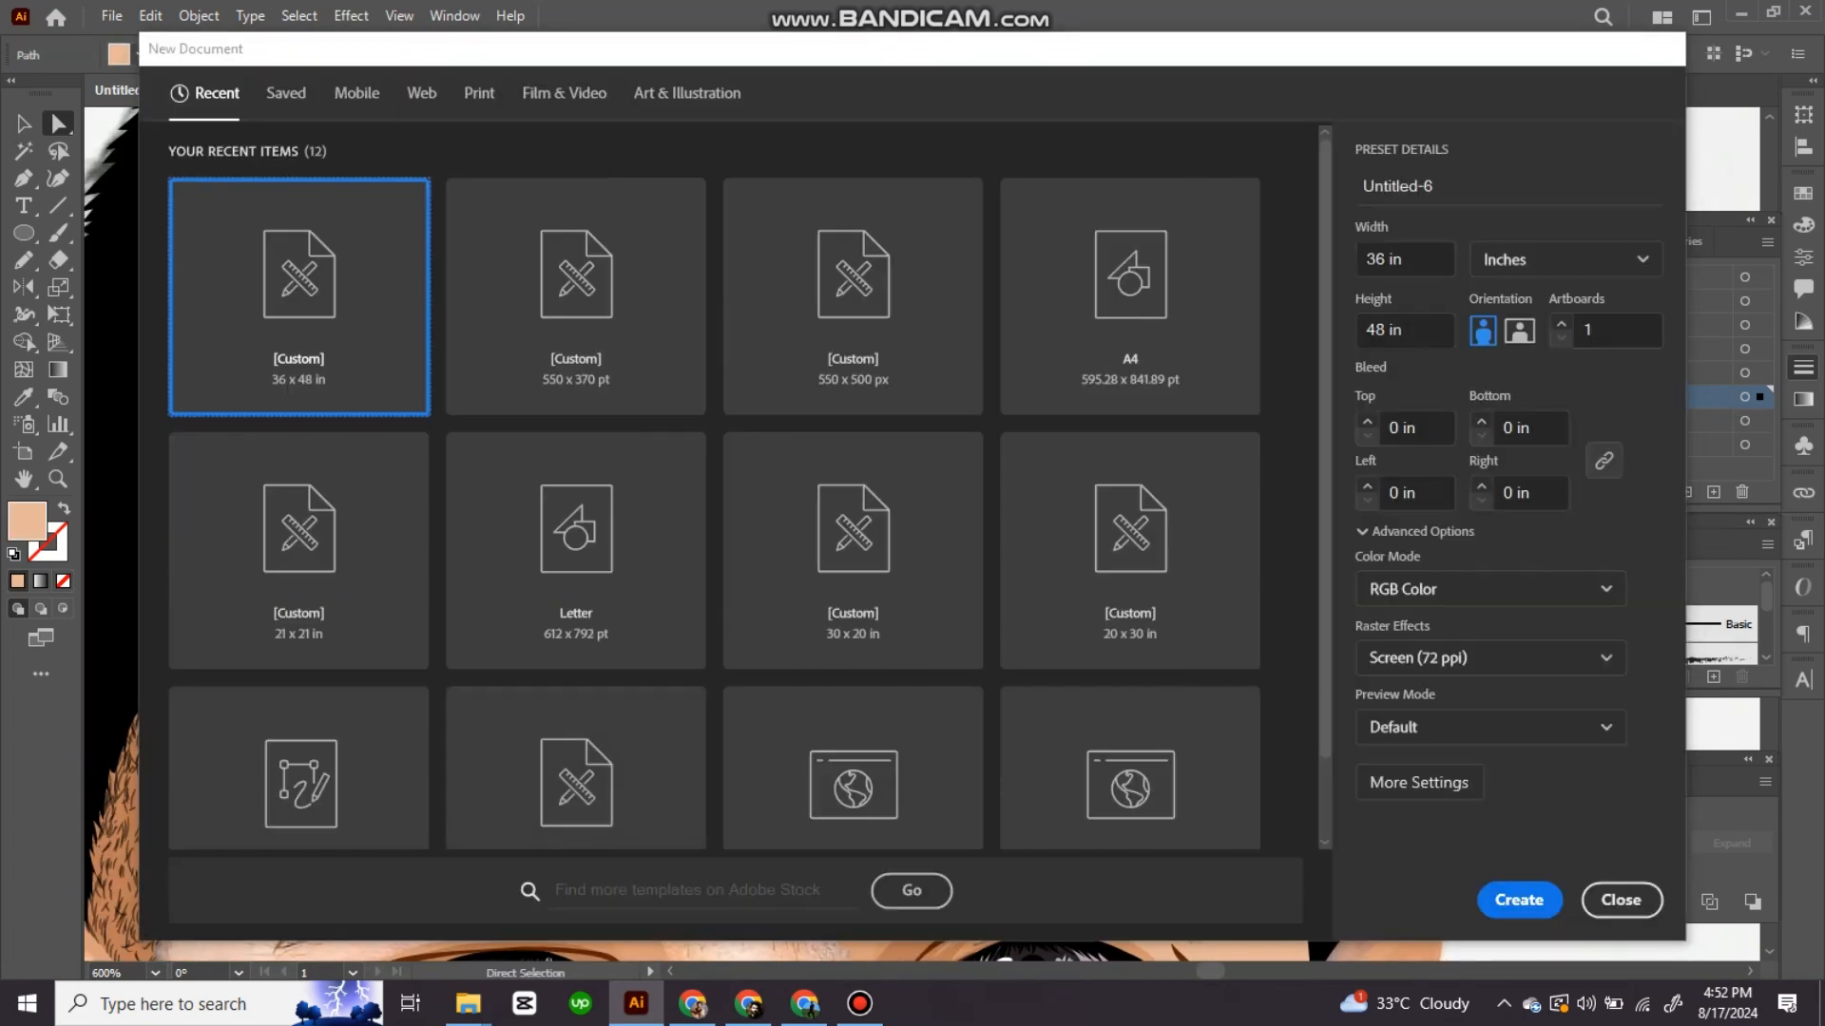
{"action": "key", "text": "Escape"}
{"action": "left_click_drag", "start_coordinate": [1159, 396], "coordinate": [1158, 400]}
{"action": "key", "text": "ctrl+minus"}
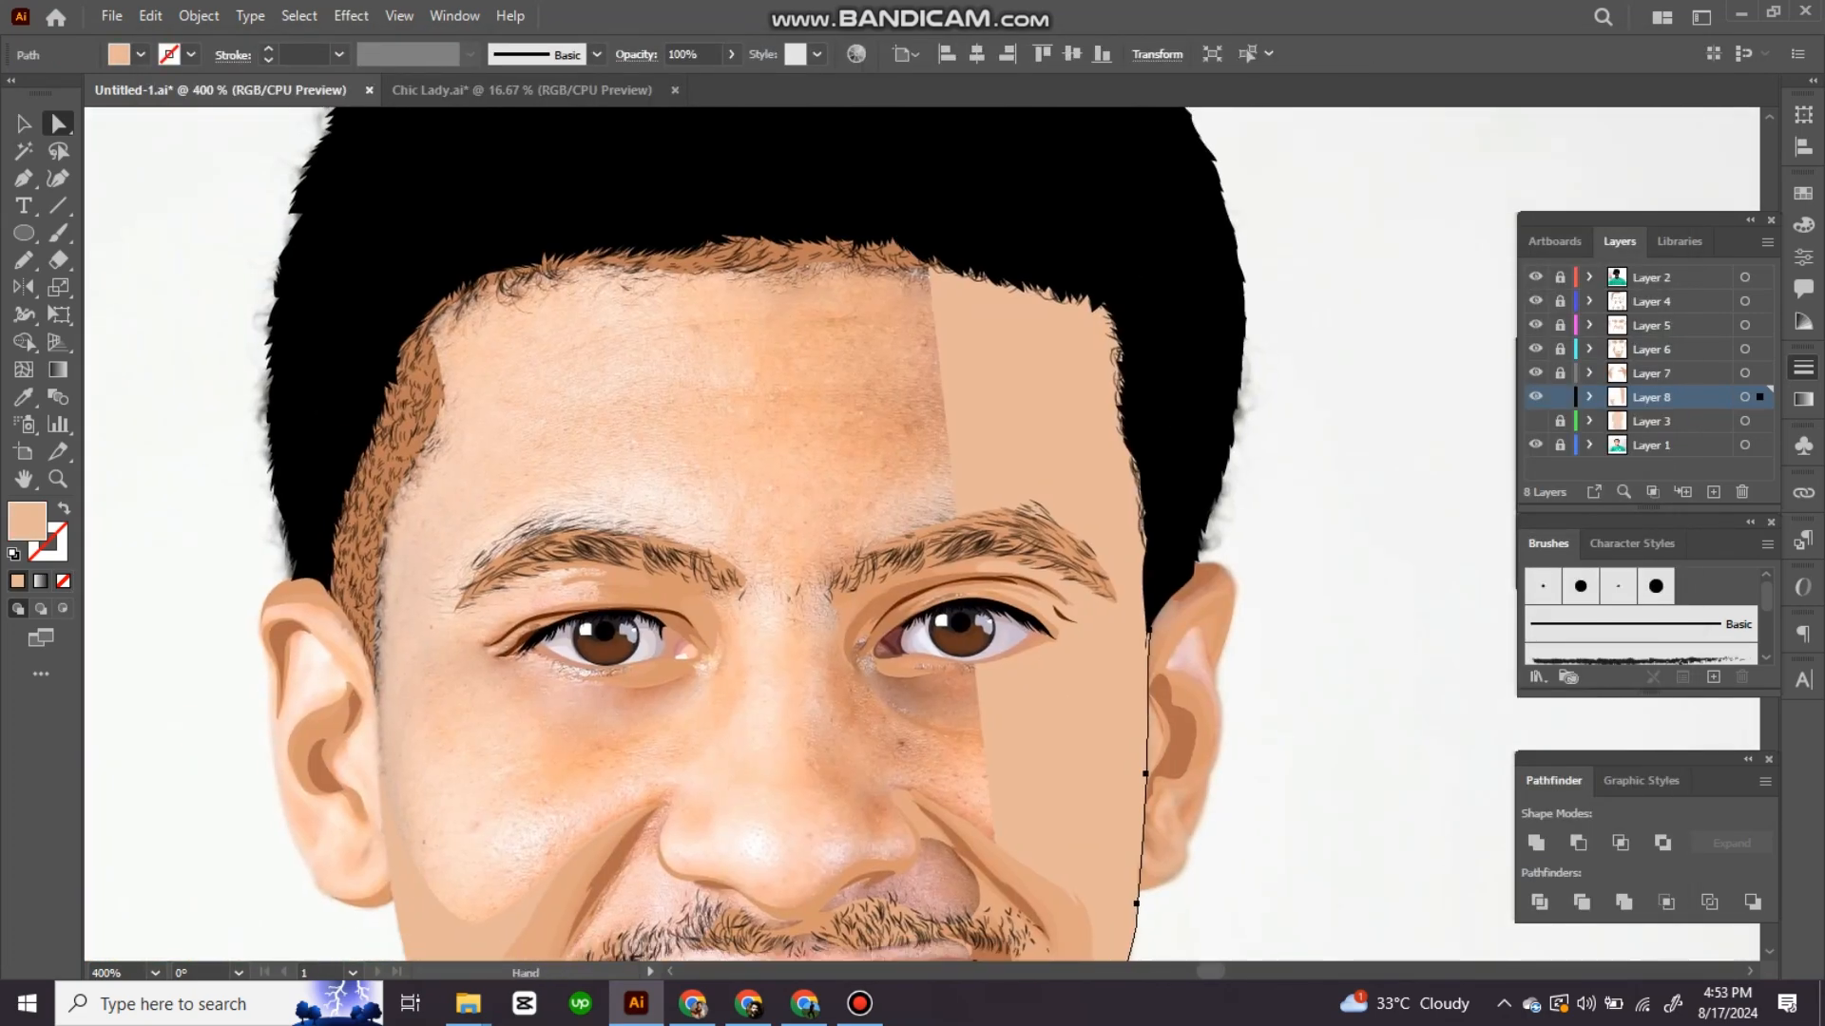
Step: Complete the right-hand face shading shape with the Pencil tool from the hairline past the eye, cheek and mustache to the beard, and fill it
{"action": "scroll", "coordinate": [1268, 446], "scroll_direction": "down", "scroll_amount": 5}
{"action": "left_click", "coordinate": [1267, 447]}
{"action": "key", "text": "p"}
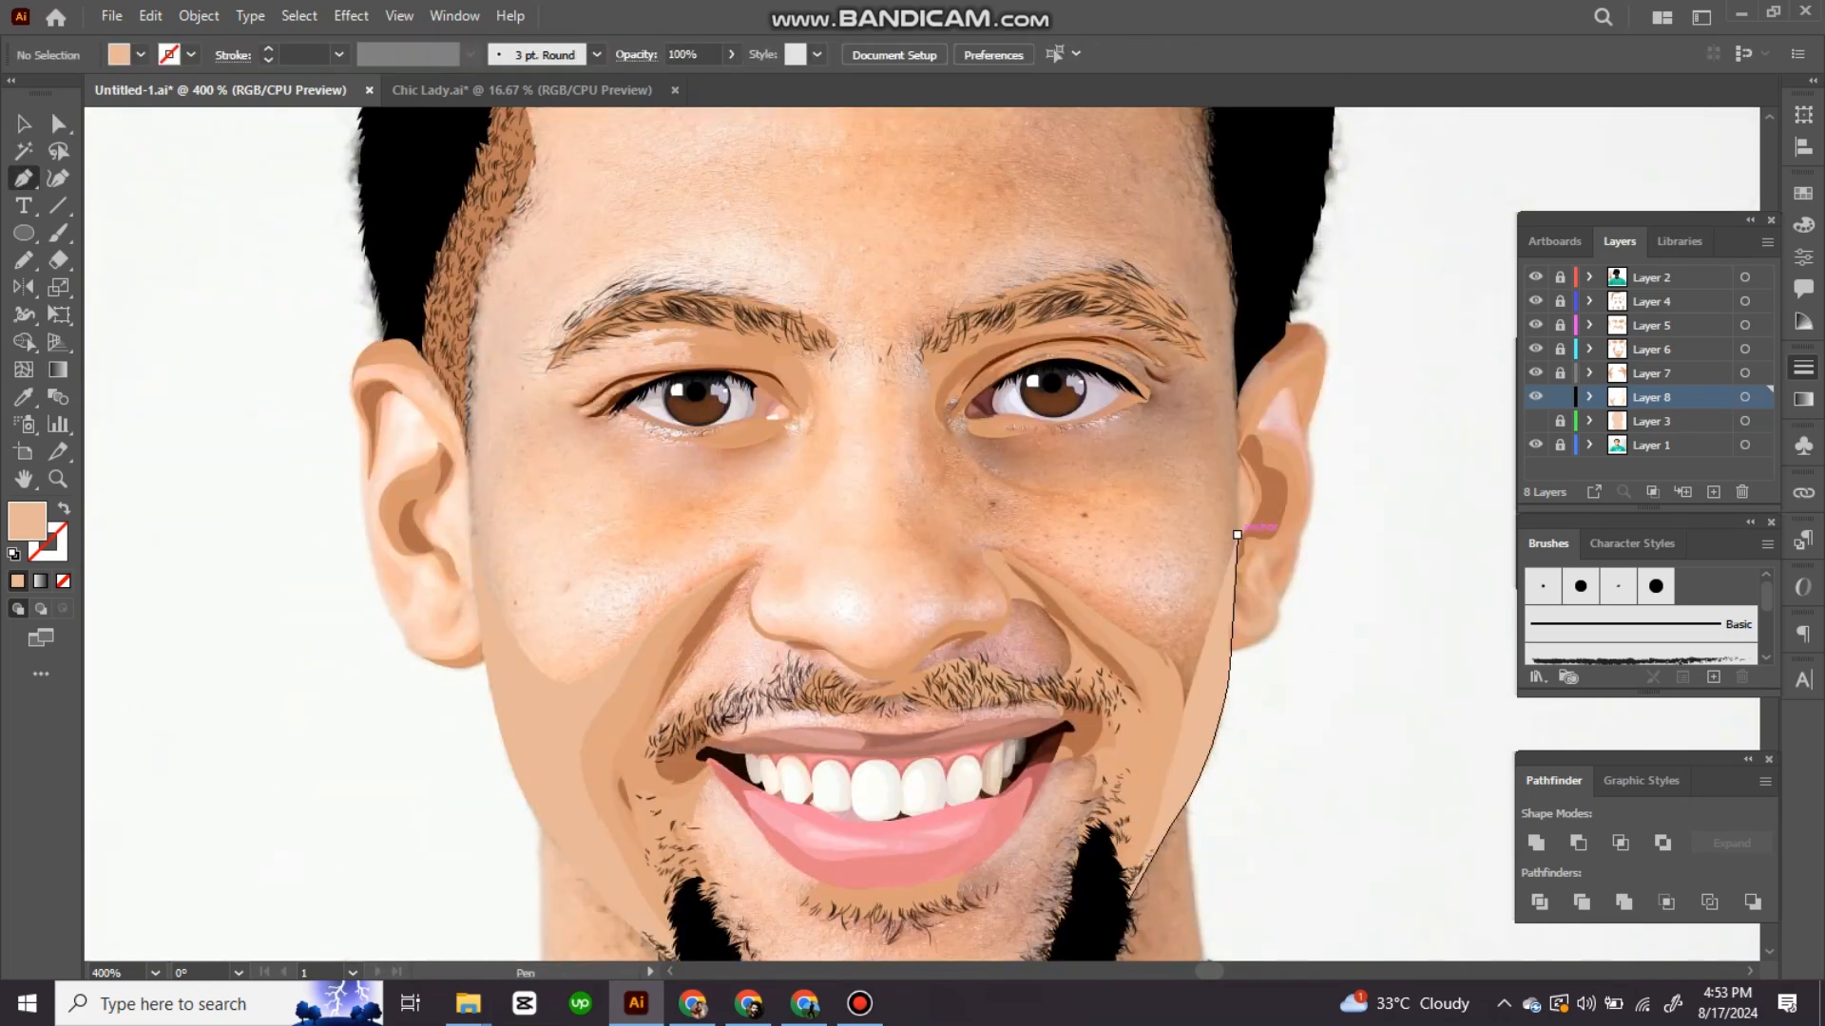
{"action": "scroll", "coordinate": [1268, 446], "scroll_direction": "up", "scroll_amount": 3}
{"action": "left_click", "coordinate": [1029, 230]}
{"action": "key", "text": "shift+x"}
{"action": "key", "text": "n"}
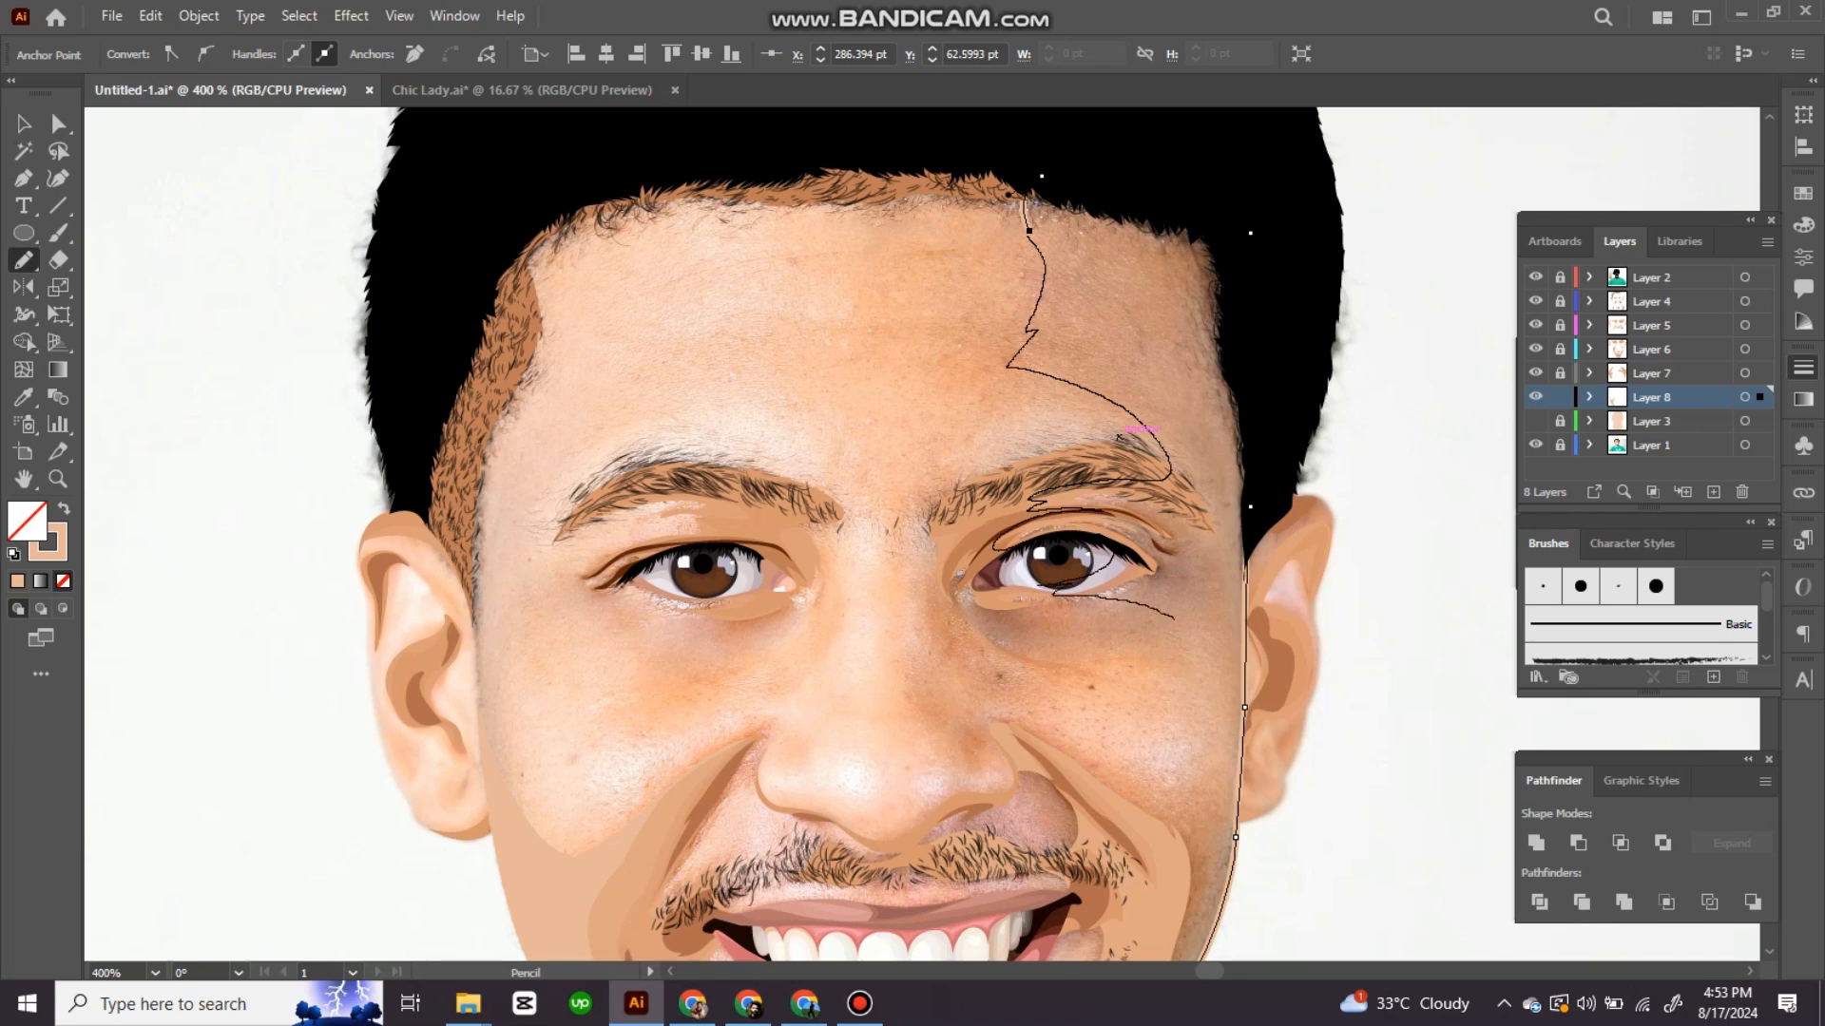
{"action": "scroll", "coordinate": [1119, 433], "scroll_direction": "down", "scroll_amount": 3}
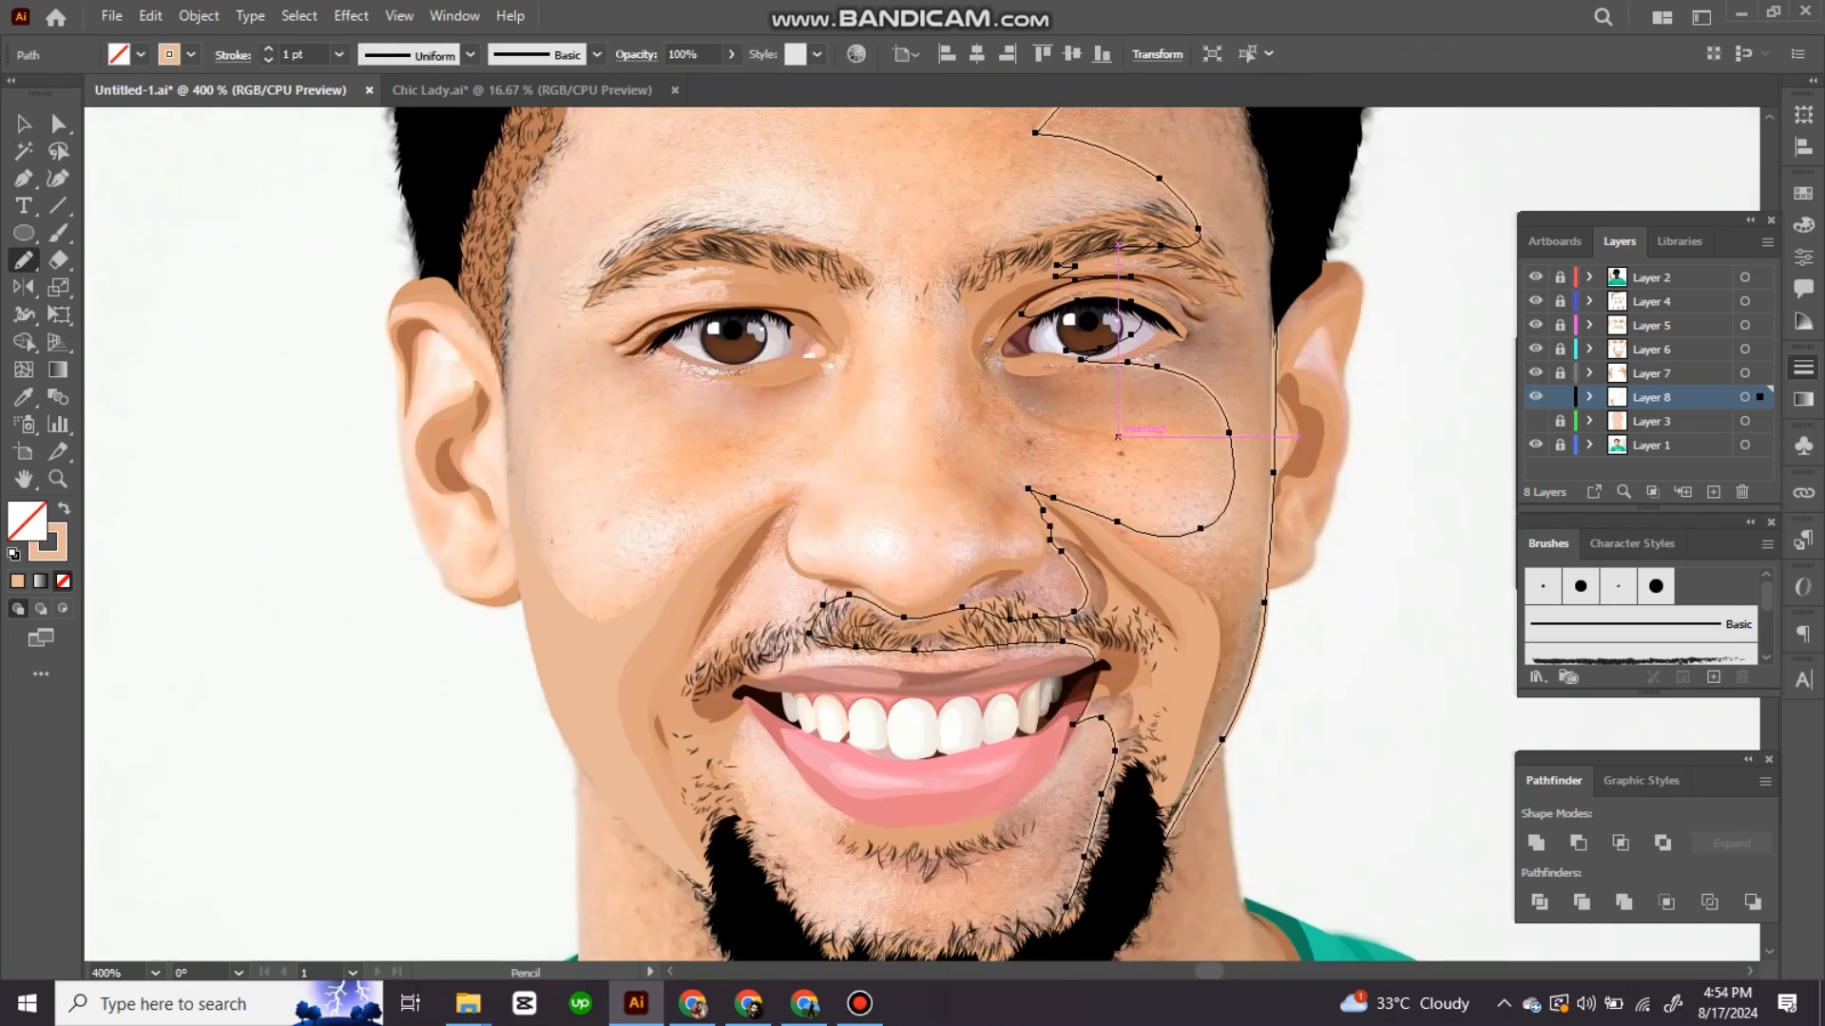
{"action": "key", "text": "shift+x"}
{"action": "key", "text": "ctrl+shift+a"}
Step: Show Layer 3 to check the face shading over the skin base, and hide the layer again
{"action": "left_click", "coordinate": [1535, 421]}
{"action": "key", "text": "ctrl+minus"}
{"action": "left_click_drag", "start_coordinate": [665, 475], "coordinate": [998, 570]}
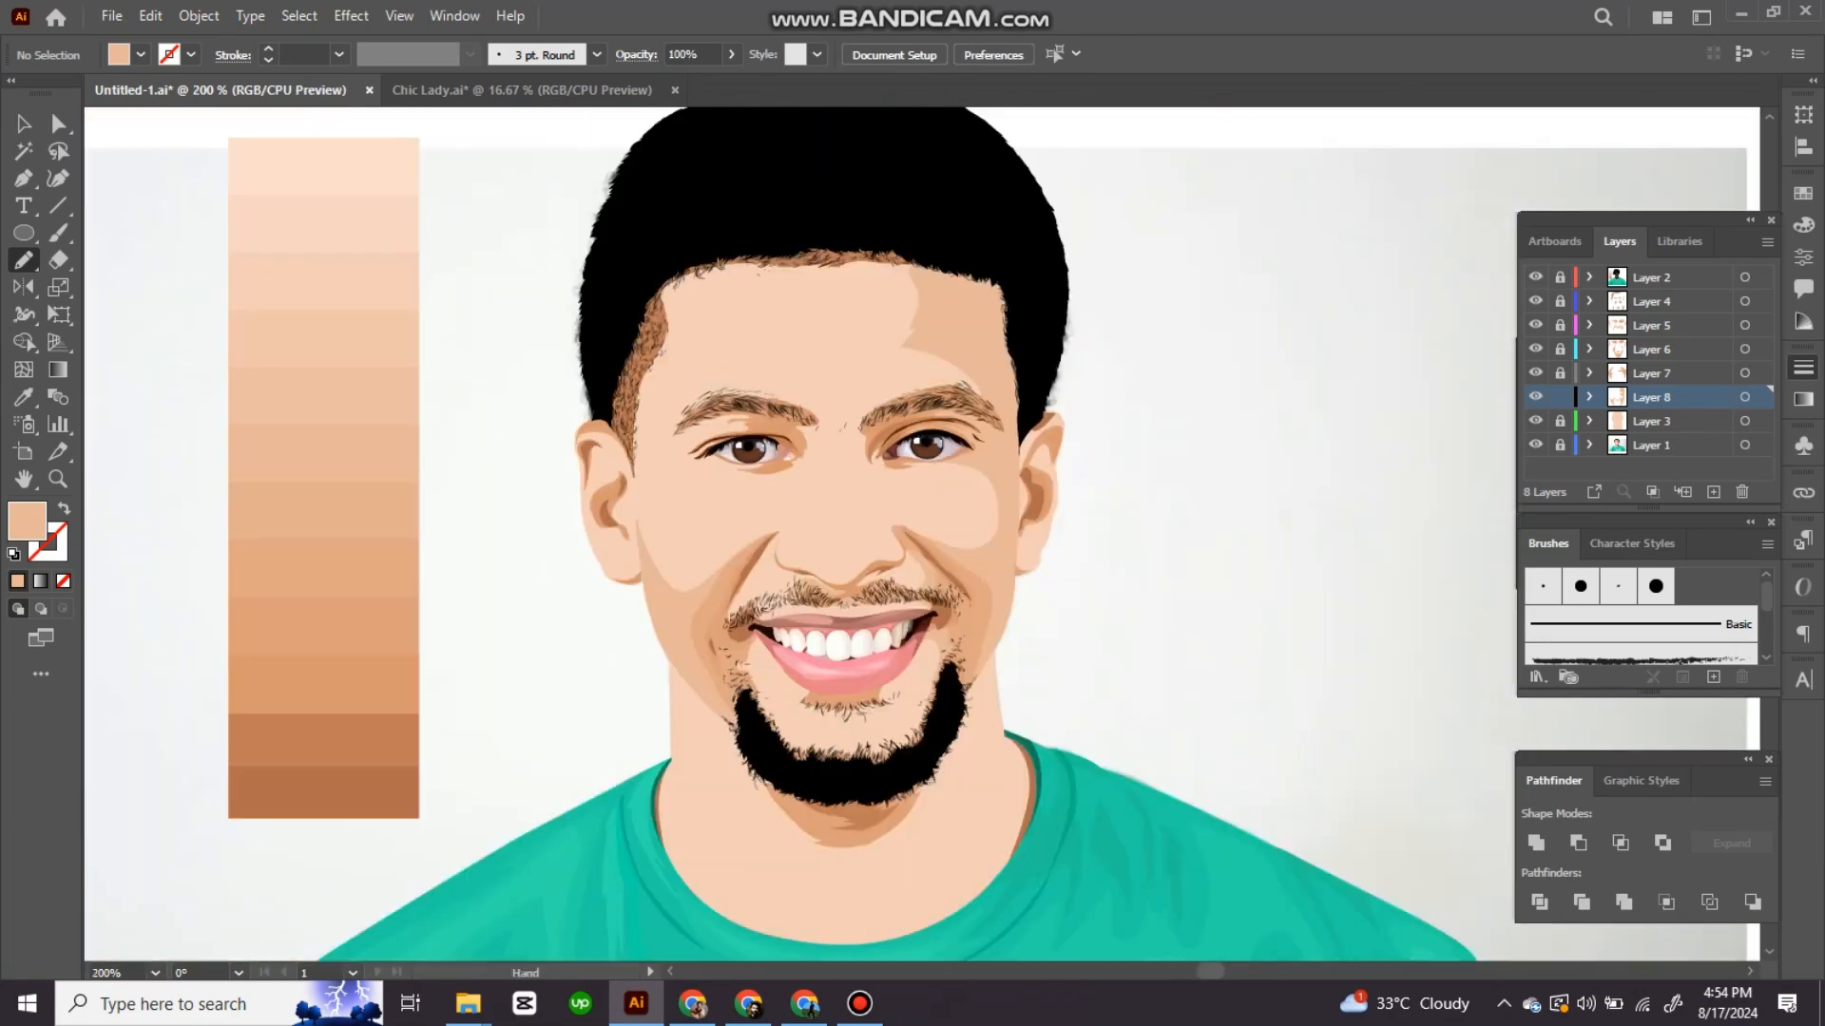
{"action": "left_click", "coordinate": [1536, 421]}
Step: Pencil a shadow shape beneath the nose that curls around the right-hand nostril, and sample a darker skin tone for it
{"action": "key", "text": "ctrl+plus"}
{"action": "key", "text": "ctrl+plus"}
{"action": "key", "text": "ctrl+plus"}
{"action": "key", "text": "ctrl+plus"}
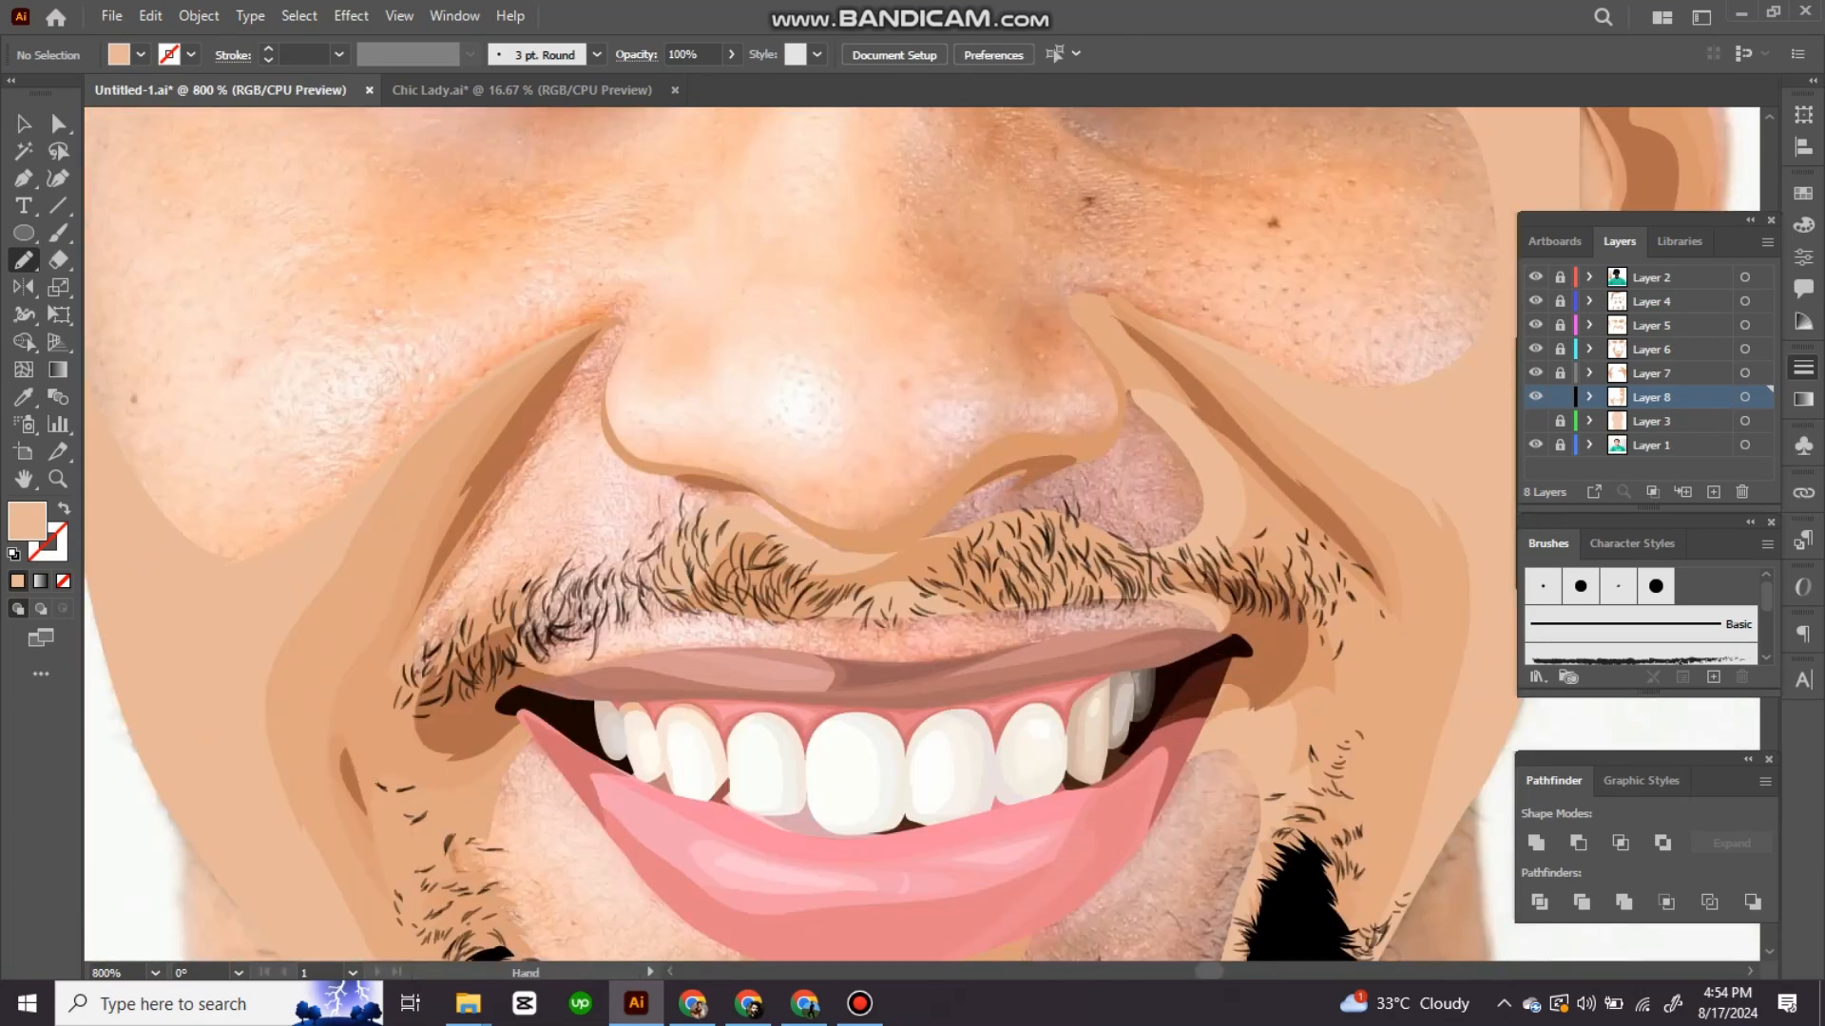
{"action": "scroll", "coordinate": [913, 533], "scroll_direction": "up", "scroll_amount": 3}
{"action": "mouse_move", "coordinate": [1107, 518]}
{"action": "left_mouse_down"}
{"action": "mouse_move", "coordinate": [1093, 490]}
{"action": "mouse_move", "coordinate": [1060, 518]}
{"action": "mouse_move", "coordinate": [1111, 404]}
{"action": "left_mouse_up"}
{"action": "mouse_move", "coordinate": [1153, 465]}
{"action": "left_mouse_down"}
{"action": "mouse_move", "coordinate": [1124, 506]}
{"action": "mouse_move", "coordinate": [1218, 519]}
{"action": "left_mouse_up"}
{"action": "key", "text": "i"}
{"action": "left_click", "coordinate": [1178, 446]}
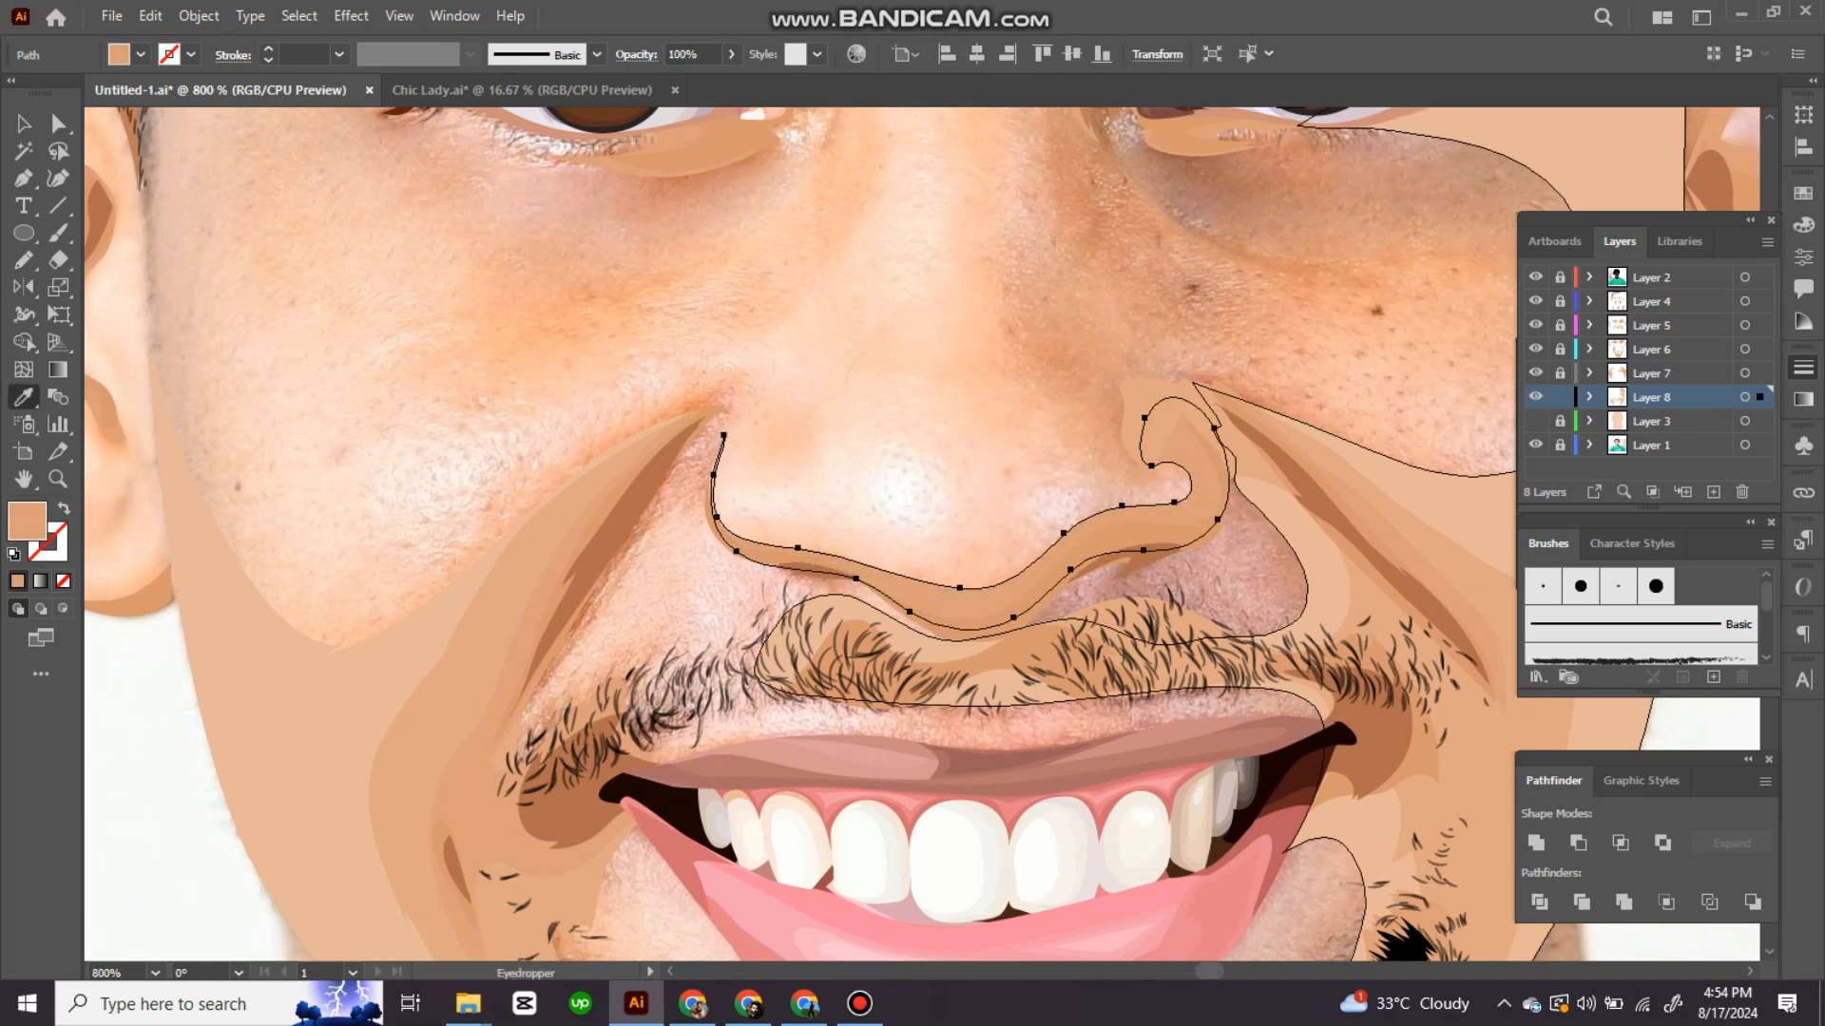
Step: Pencil a shading shape from the left-hand nostril under the nose tip and up the right-hand side of the nose
{"action": "scroll", "coordinate": [922, 532], "scroll_direction": "up", "scroll_amount": 1}
{"action": "key", "text": "ctrl+shift+a"}
{"action": "scroll", "coordinate": [922, 532], "scroll_direction": "up", "scroll_amount": 1}
{"action": "key", "text": "n"}
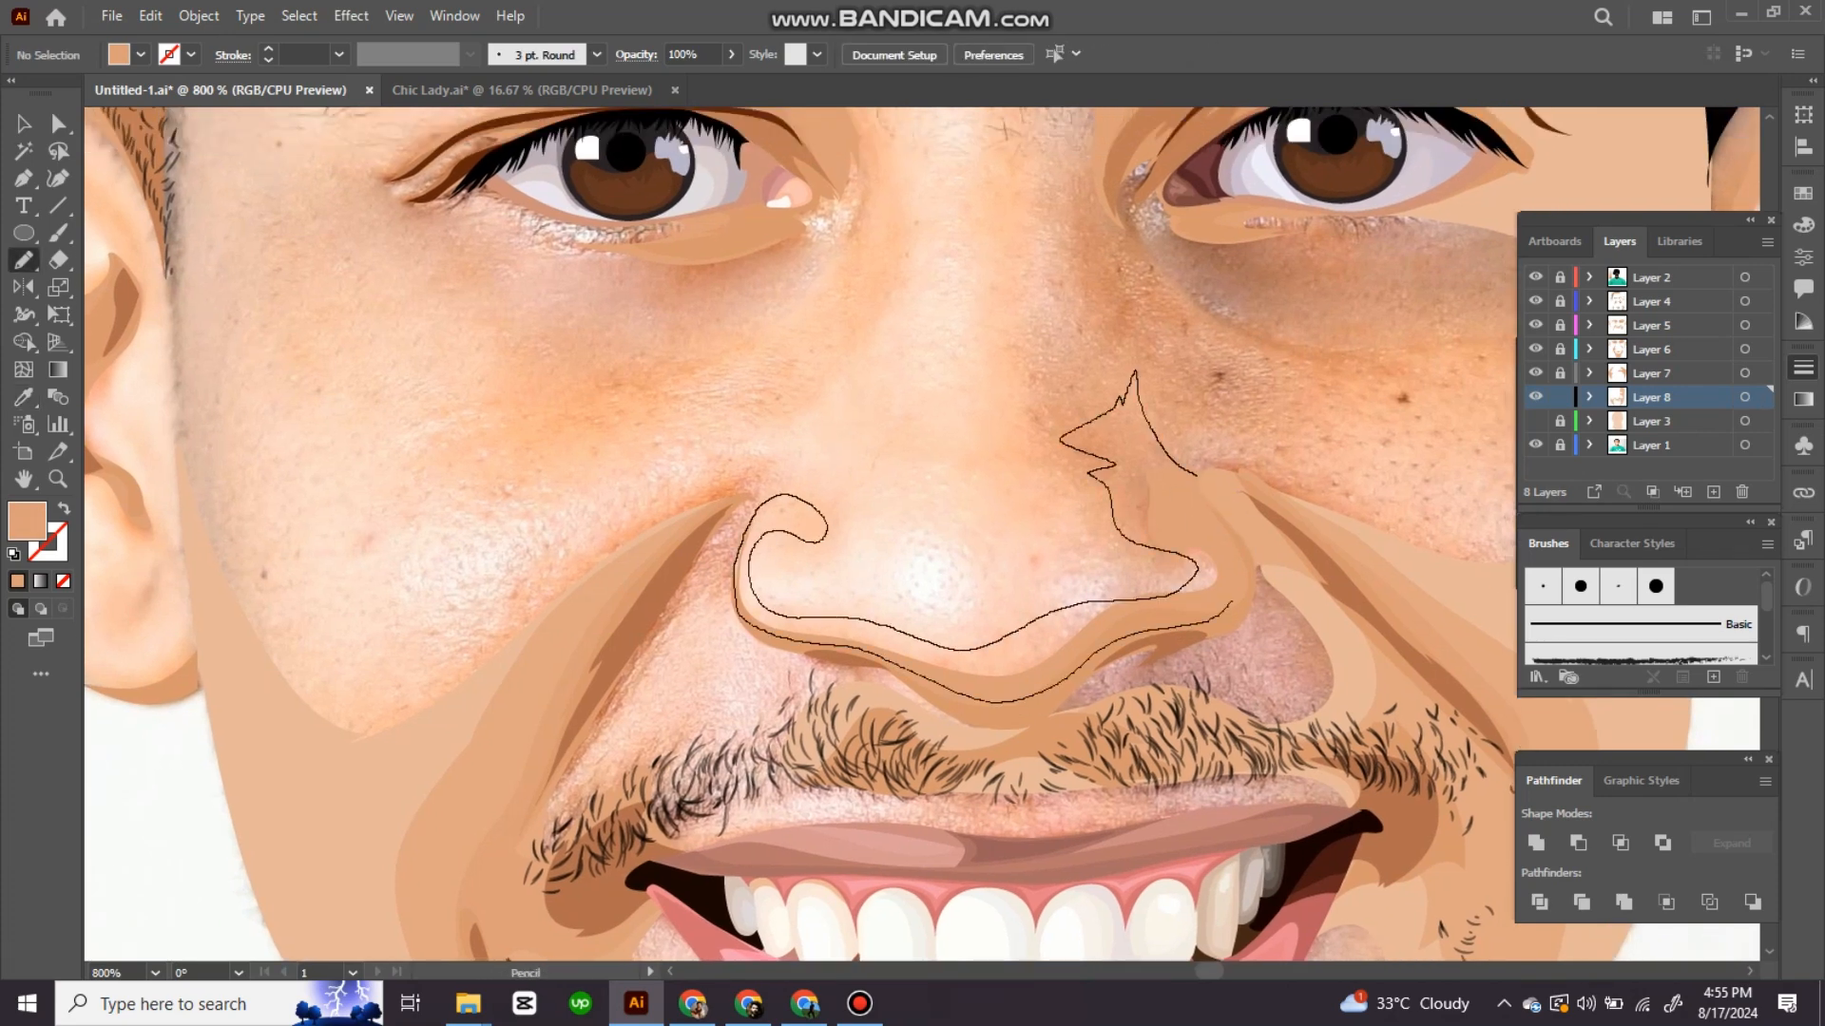
{"action": "left_click_drag", "start_coordinate": [1232, 602], "coordinate": [1233, 605]}
{"action": "key", "text": "ctrl+shift+a"}
Step: Pencil a shading shape from the right-hand eyebrow down the nose bridge and under the eye, and sample its skin tone
{"action": "key", "text": "ctrl+minus"}
{"action": "scroll", "coordinate": [913, 533], "scroll_direction": "up", "scroll_amount": 2}
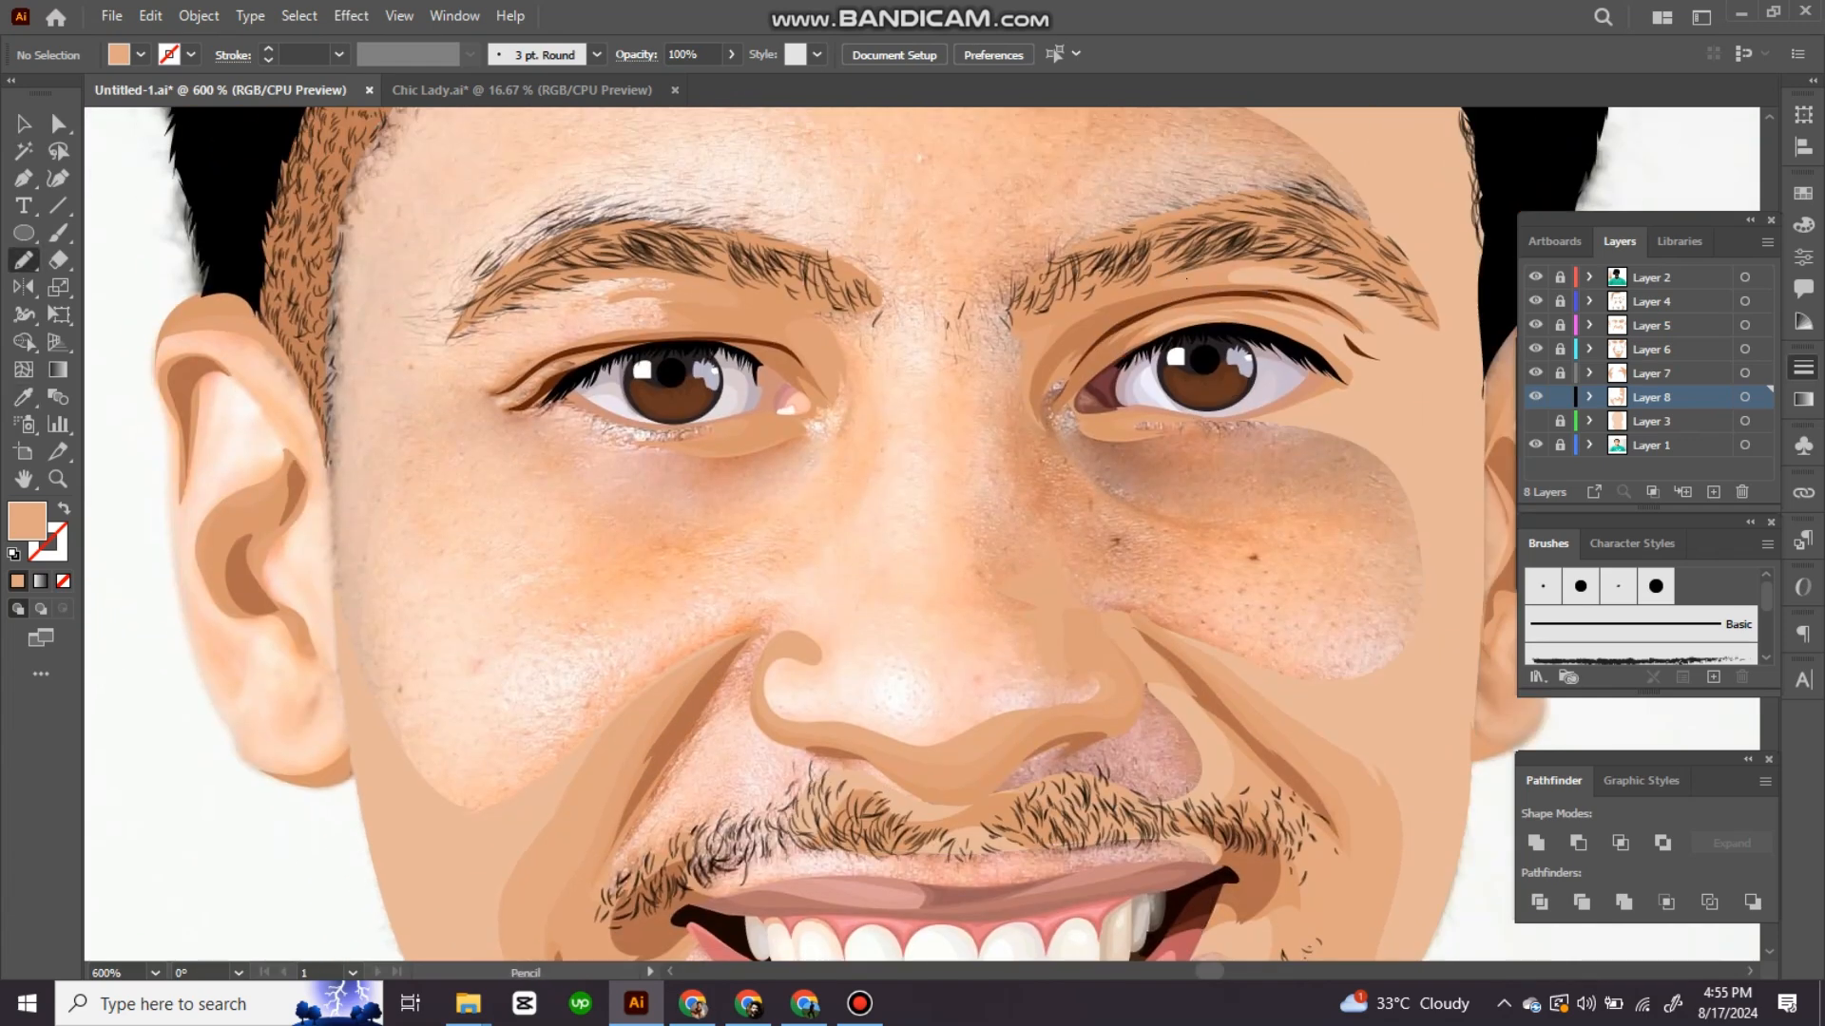
{"action": "left_click_drag", "start_coordinate": [1145, 324], "coordinate": [1015, 333]}
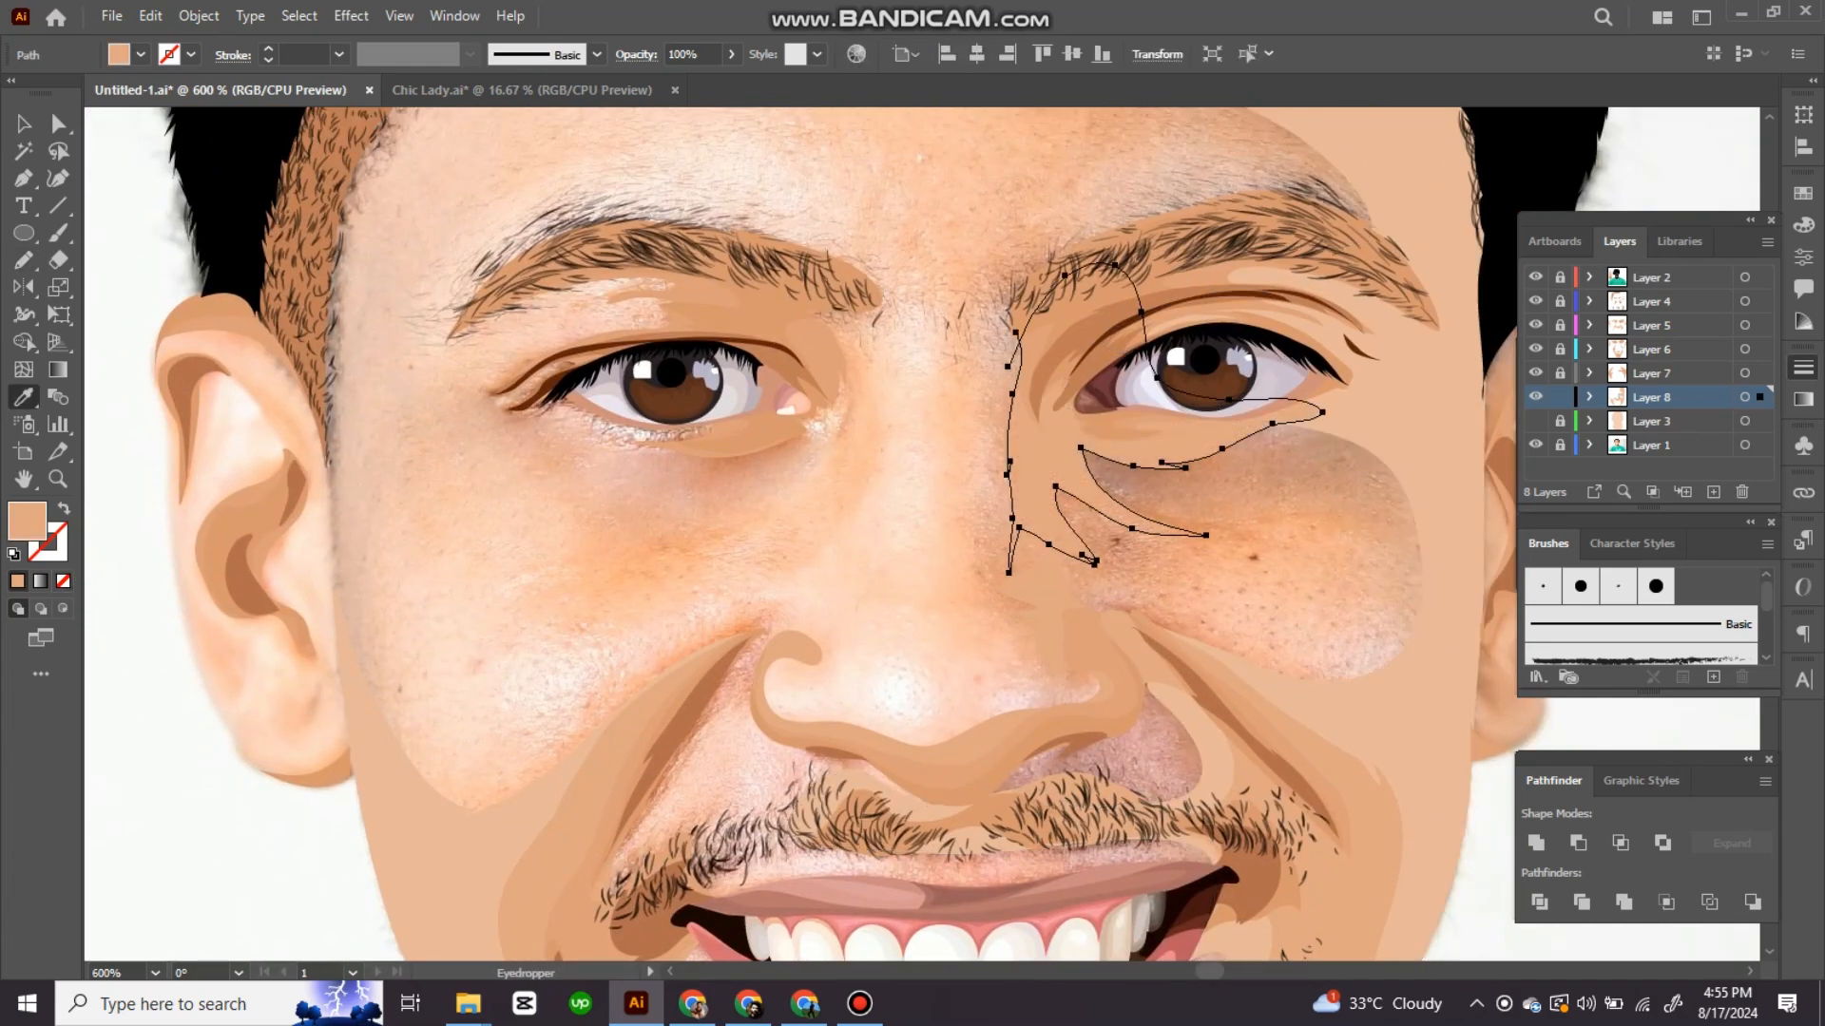
{"action": "key", "text": "i"}
{"action": "left_click", "coordinate": [1152, 376]}
{"action": "key", "text": "ctrl+shift+a"}
Step: Pencil a shading shape from the right-hand side of the nose bridge across the cheek, and sample a lighter skin tone for it
{"action": "scroll", "coordinate": [913, 532], "scroll_direction": "down", "scroll_amount": 3}
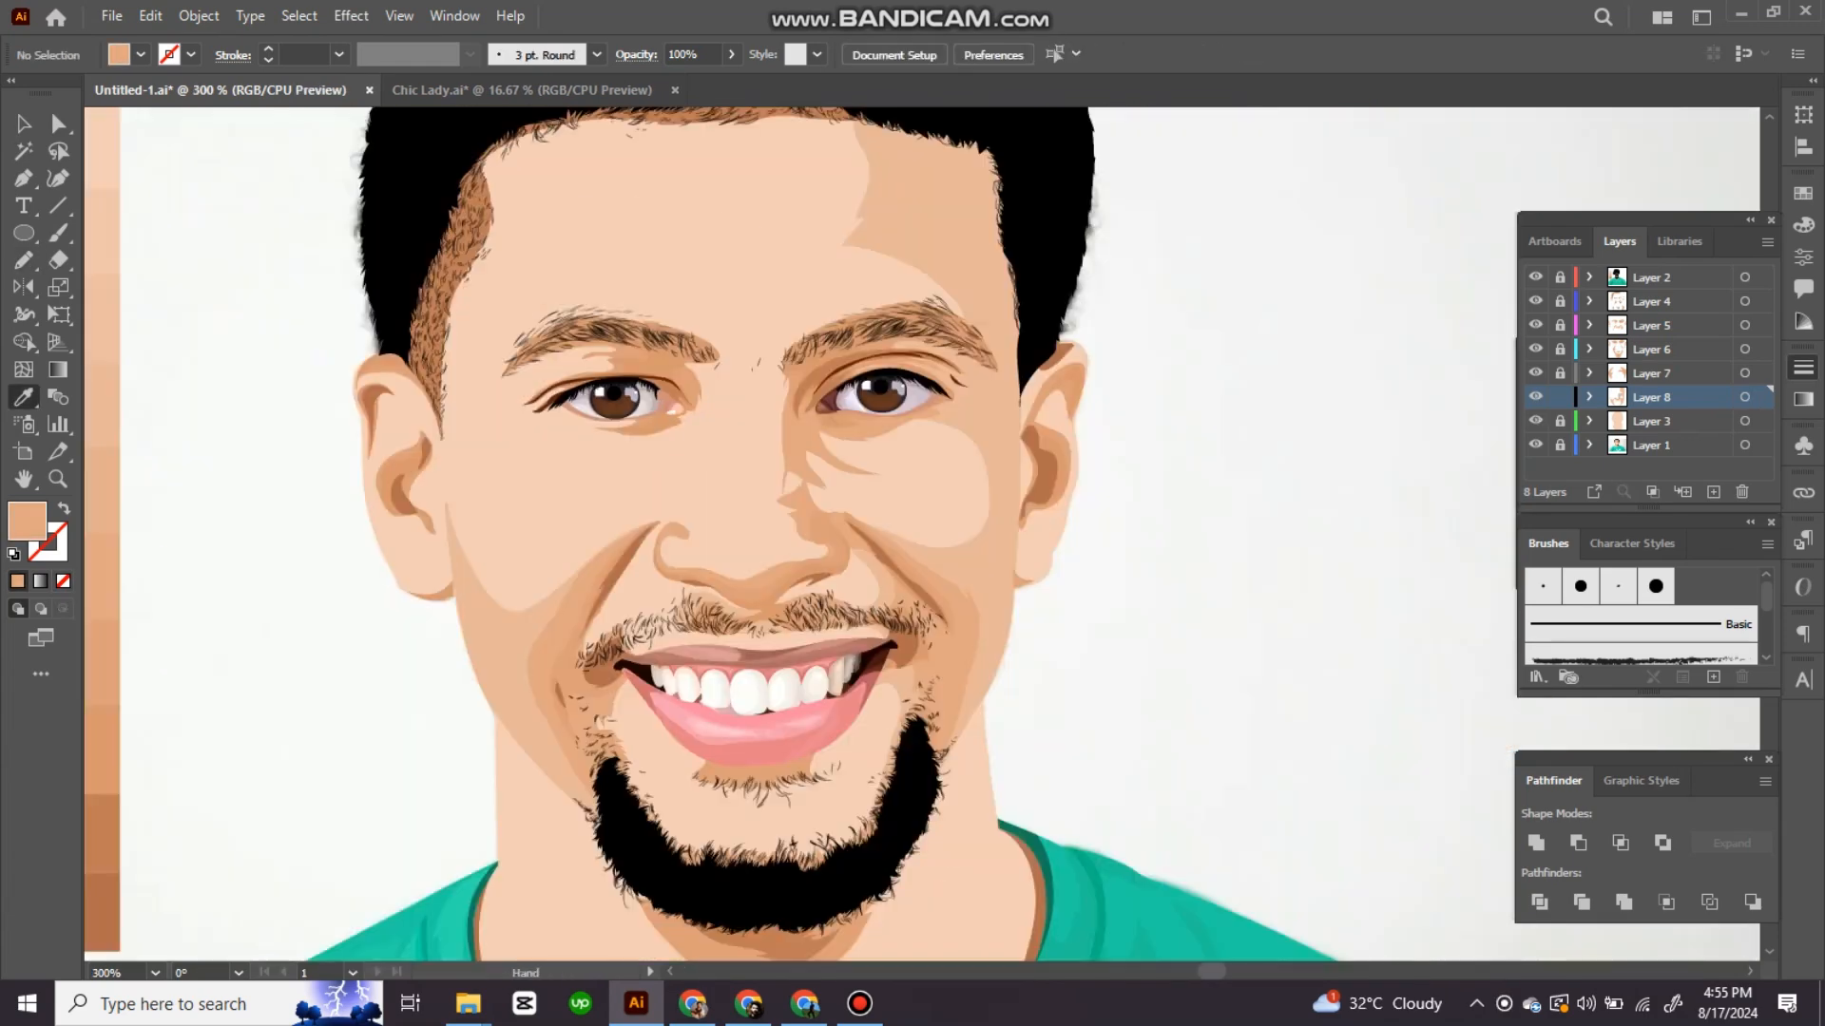
{"action": "key", "text": "n"}
{"action": "left_click", "coordinate": [1536, 421]}
{"action": "scroll", "coordinate": [912, 532], "scroll_direction": "up", "scroll_amount": 3}
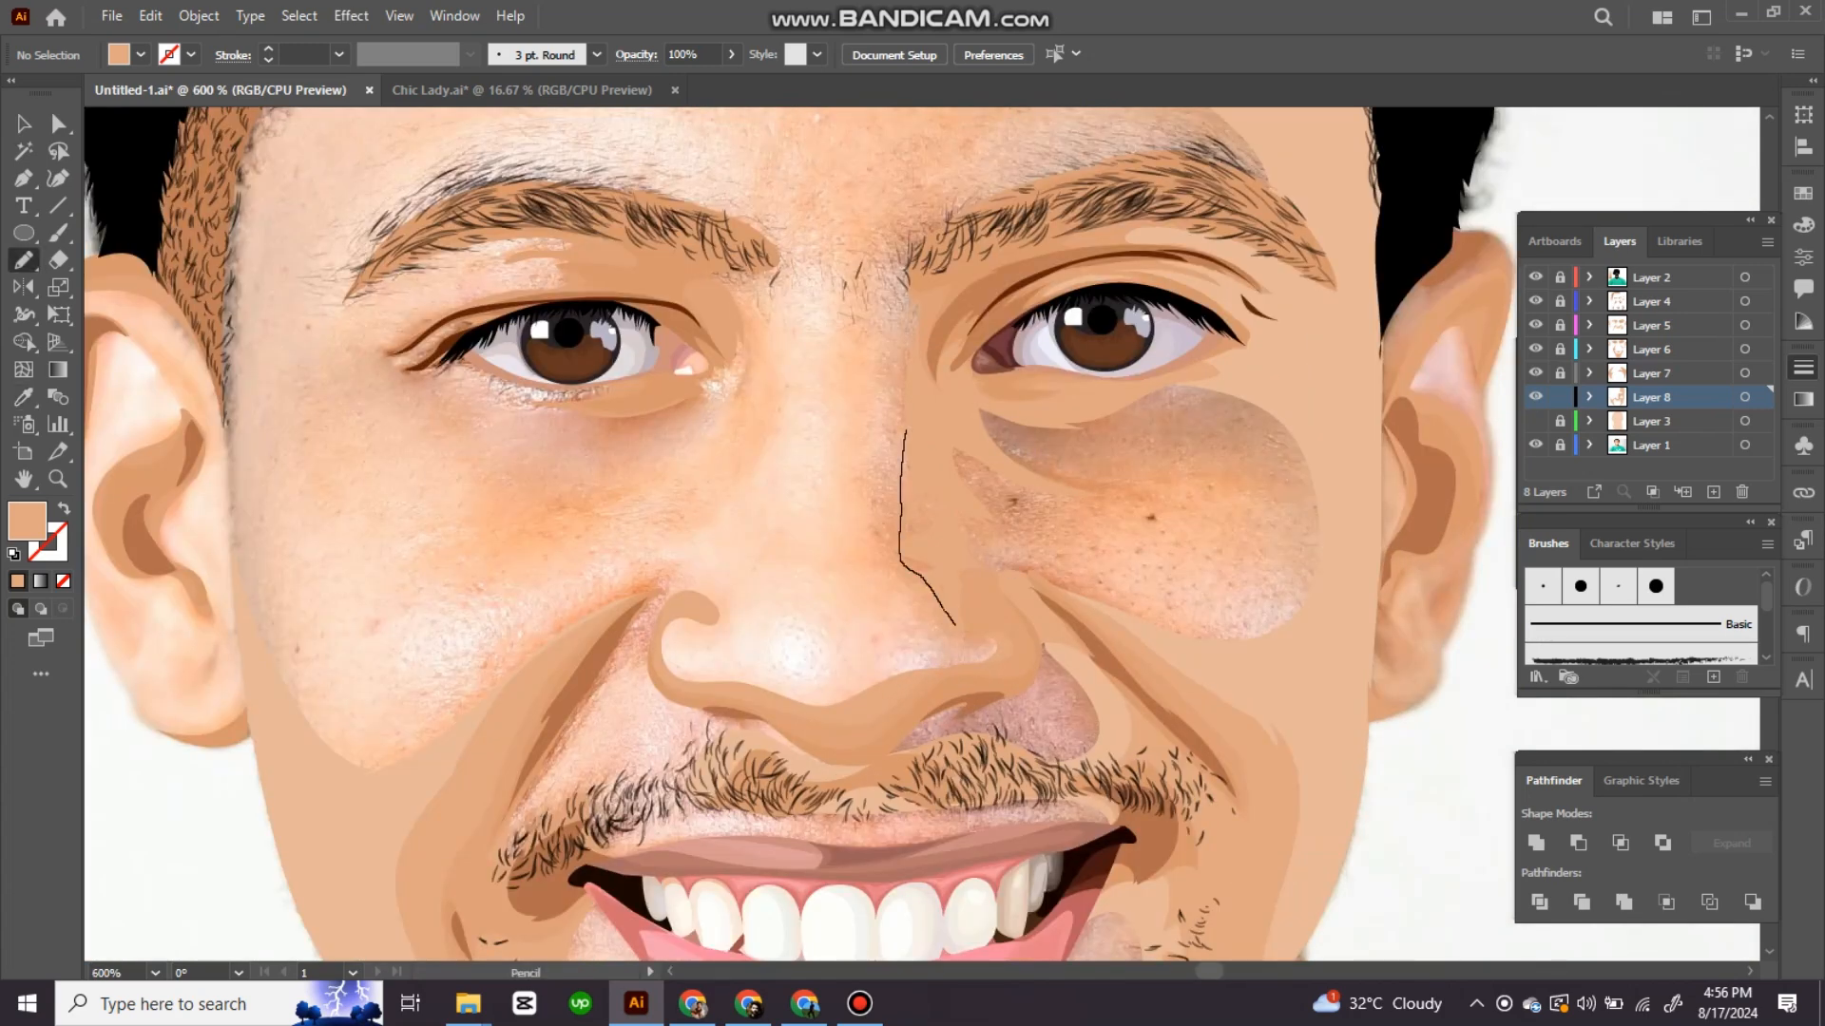
{"action": "left_click_drag", "start_coordinate": [1069, 585], "coordinate": [958, 622]}
{"action": "key", "text": "i"}
{"action": "left_click", "coordinate": [1046, 533]}
{"action": "left_click", "coordinate": [1535, 421]}
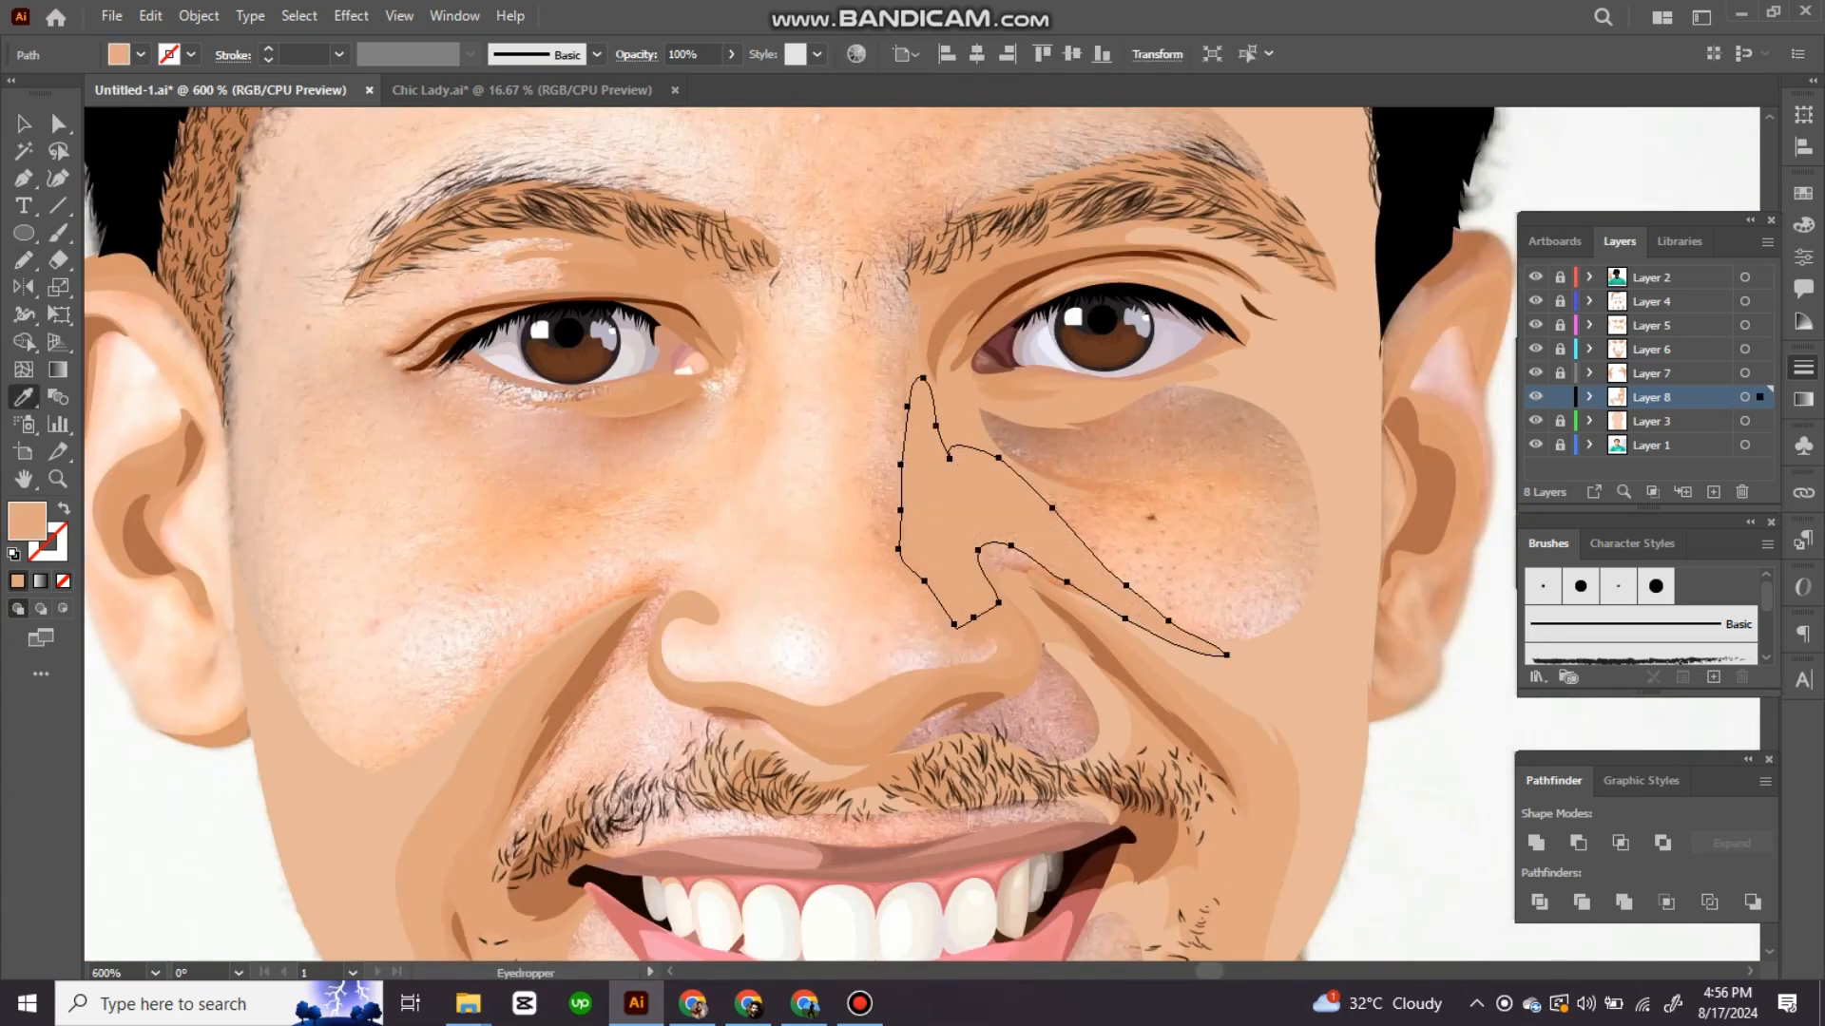
{"action": "scroll", "coordinate": [913, 532], "scroll_direction": "down", "scroll_amount": 3}
{"action": "key", "text": "ctrl+shift+a"}
{"action": "scroll", "coordinate": [912, 532], "scroll_direction": "down", "scroll_amount": 2}
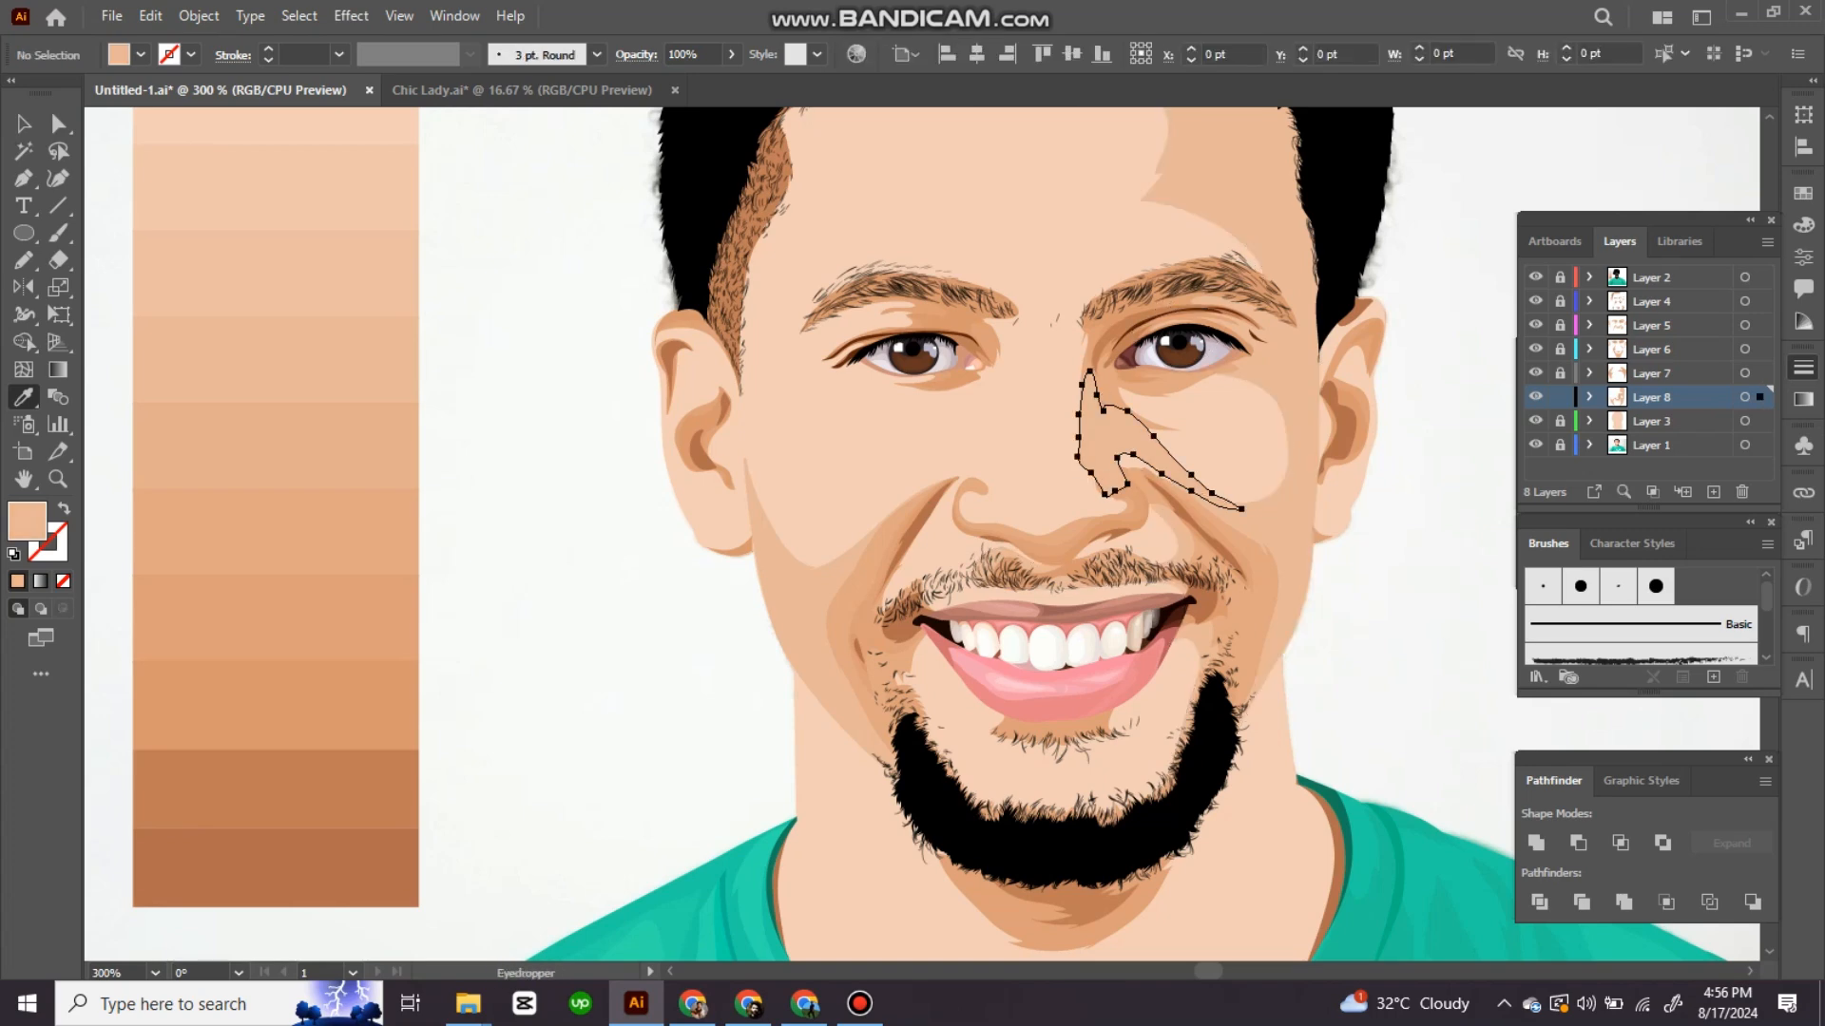
{"action": "key", "text": "ctrl+shift+a"}
Step: With Layer 3 hidden, pencil a shading shape around the left-hand smile line and the corner of the mouth
{"action": "scroll", "coordinate": [912, 532], "scroll_direction": "down", "scroll_amount": 3}
{"action": "scroll", "coordinate": [913, 532], "scroll_direction": "up", "scroll_amount": 6}
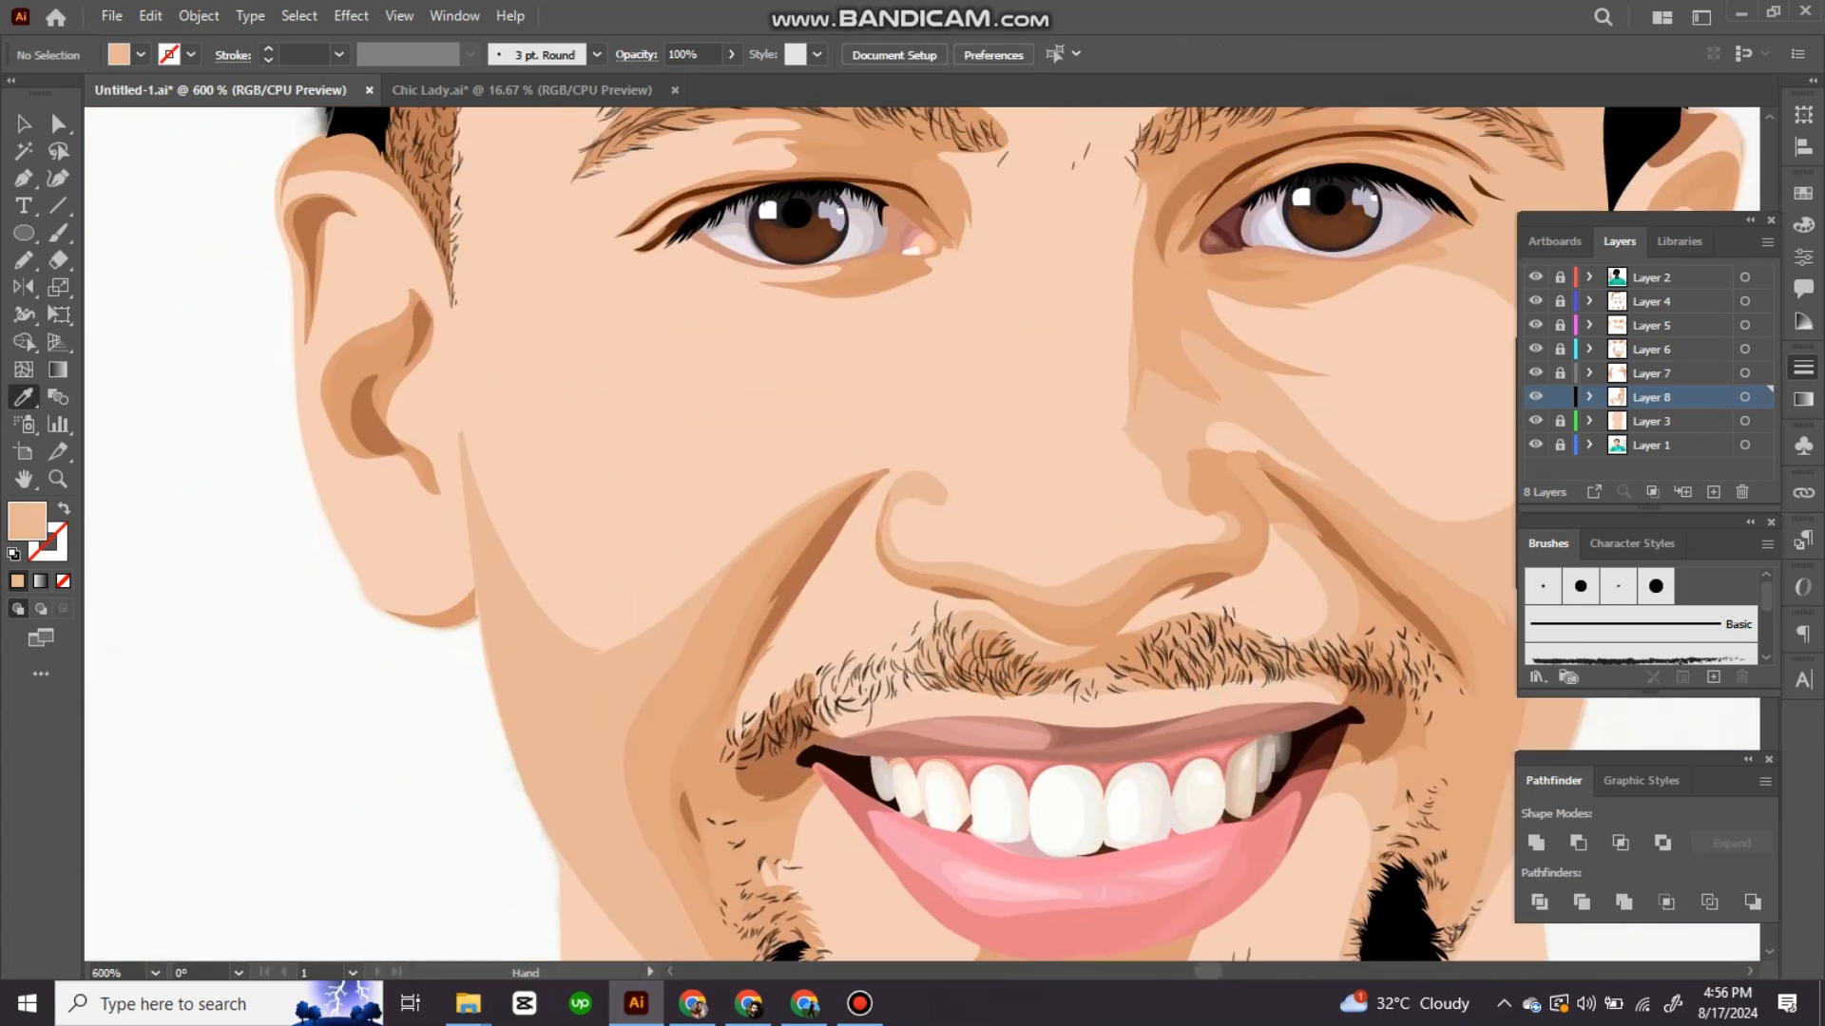
{"action": "left_click_drag", "start_coordinate": [855, 475], "coordinate": [1116, 390]}
{"action": "left_click", "coordinate": [1536, 421]}
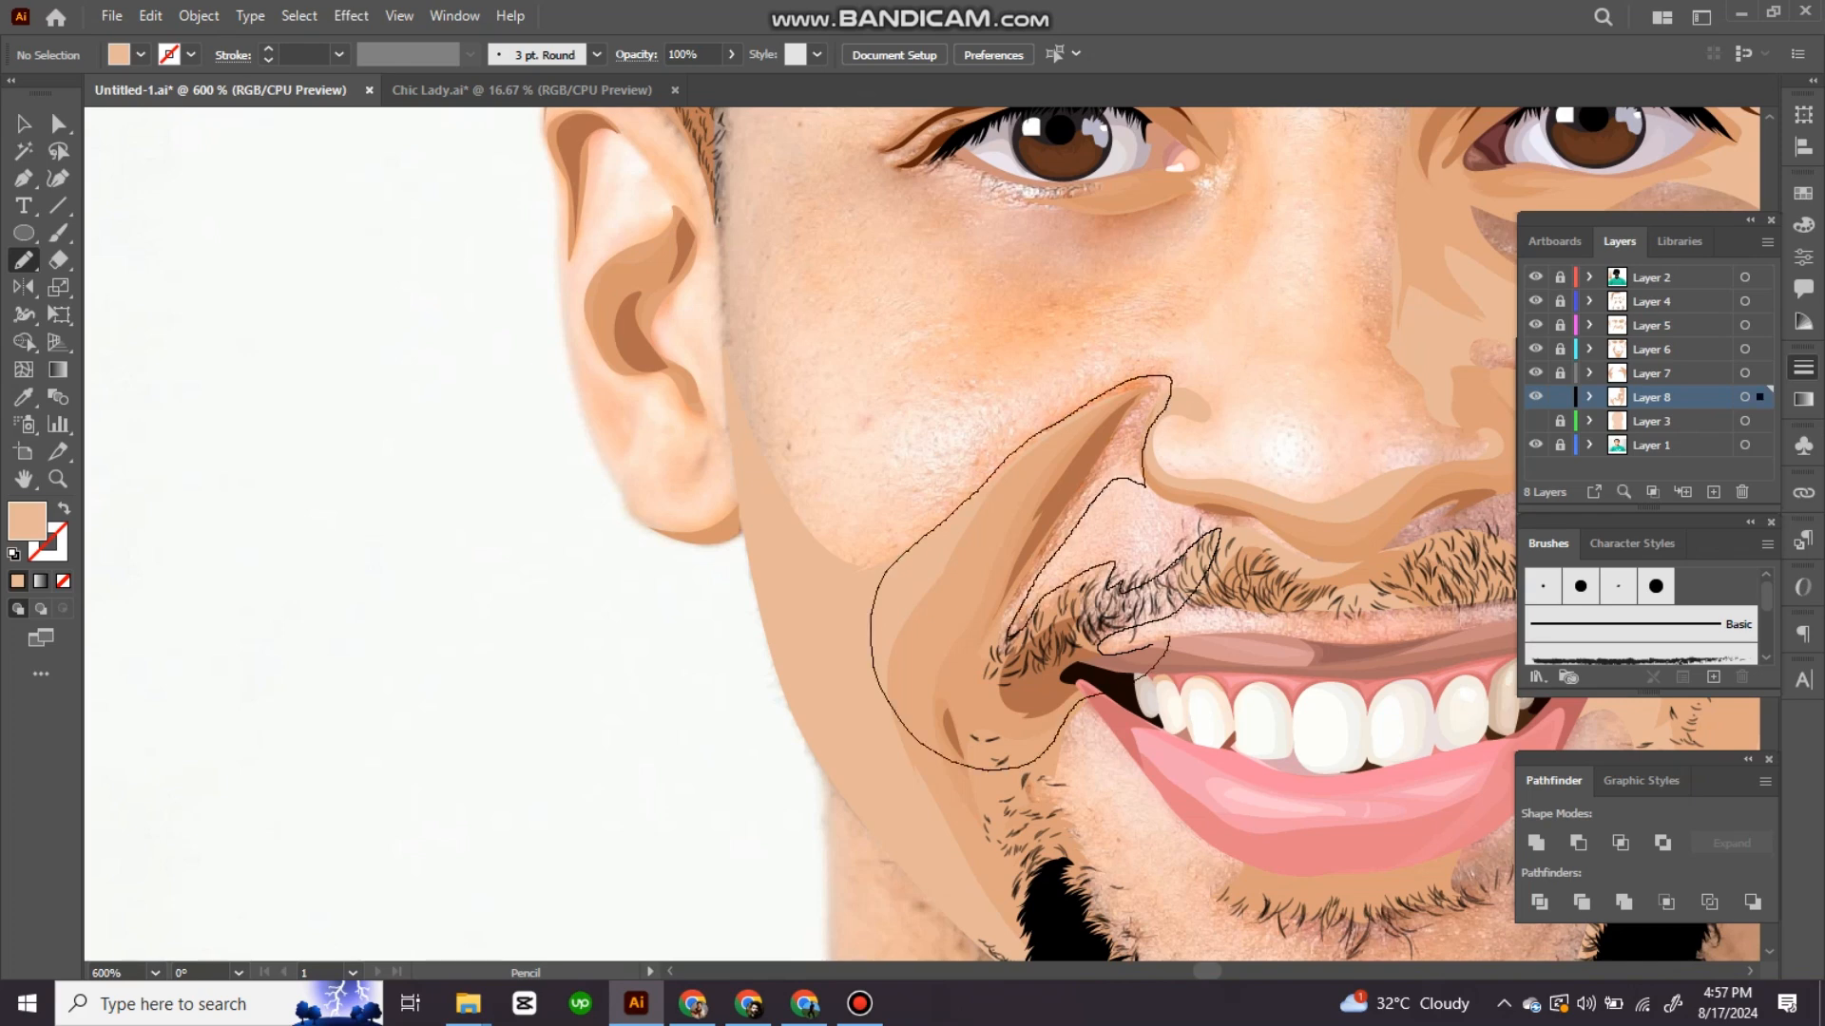
{"action": "key", "text": "ctrl+a"}
{"action": "key", "text": "Delete"}
{"action": "scroll", "coordinate": [922, 533], "scroll_direction": "up", "scroll_amount": 3}
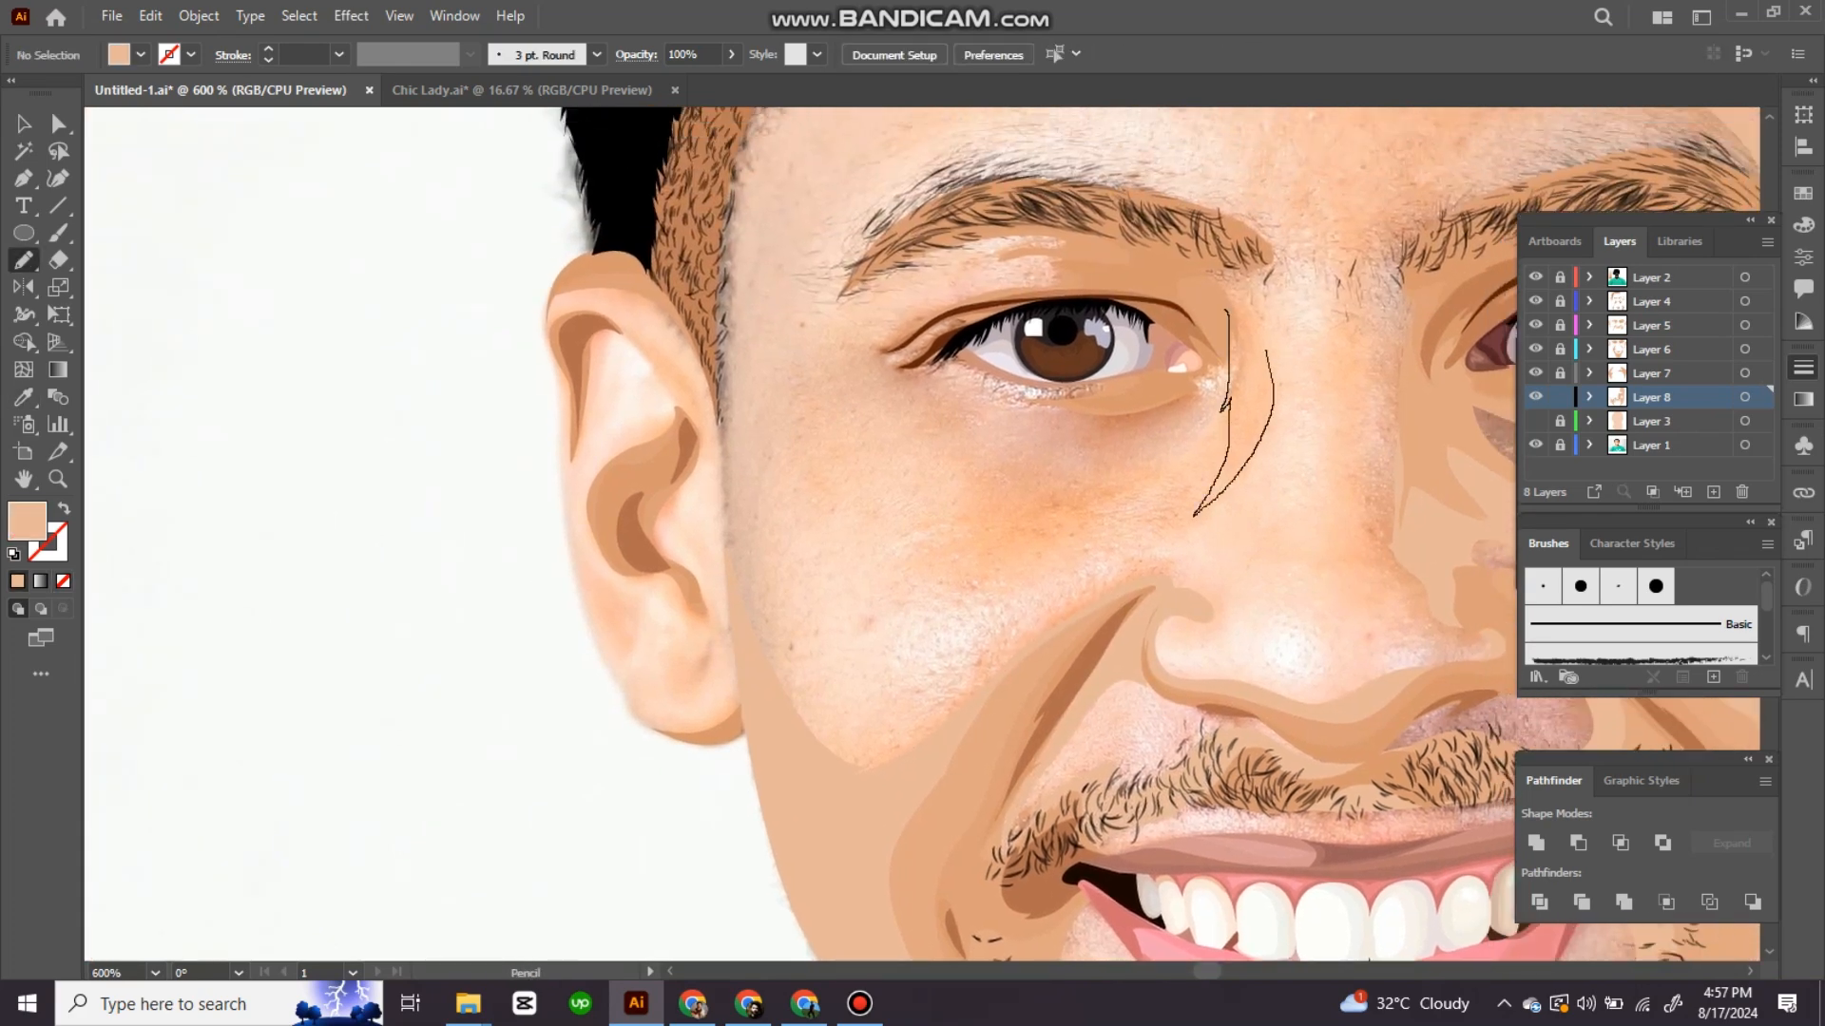
Step: Pencil filled shading shapes along the left-hand side of the nose bridge and around the left-hand eye
{"action": "left_click_drag", "start_coordinate": [1267, 349], "coordinate": [1256, 243]}
{"action": "key", "text": "ctrl+shift+a"}
{"action": "left_click_drag", "start_coordinate": [855, 475], "coordinate": [918, 532]}
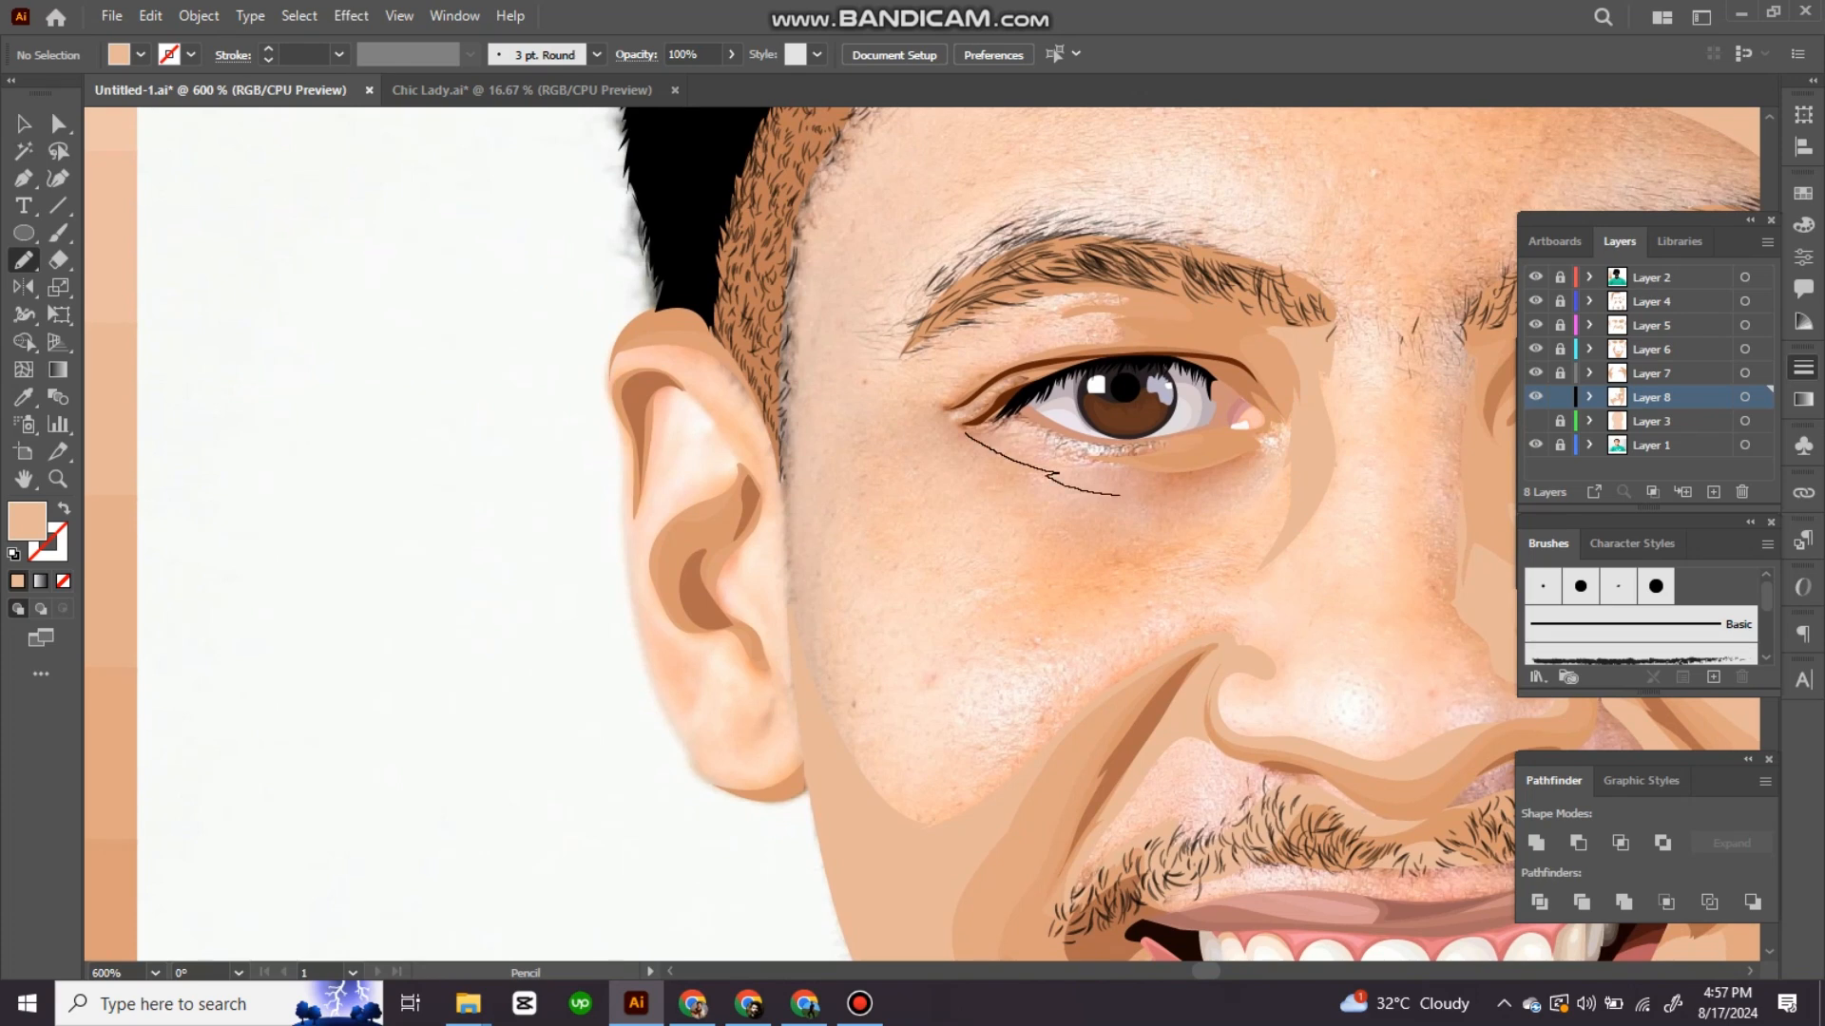
{"action": "key", "text": "ctrl+a"}
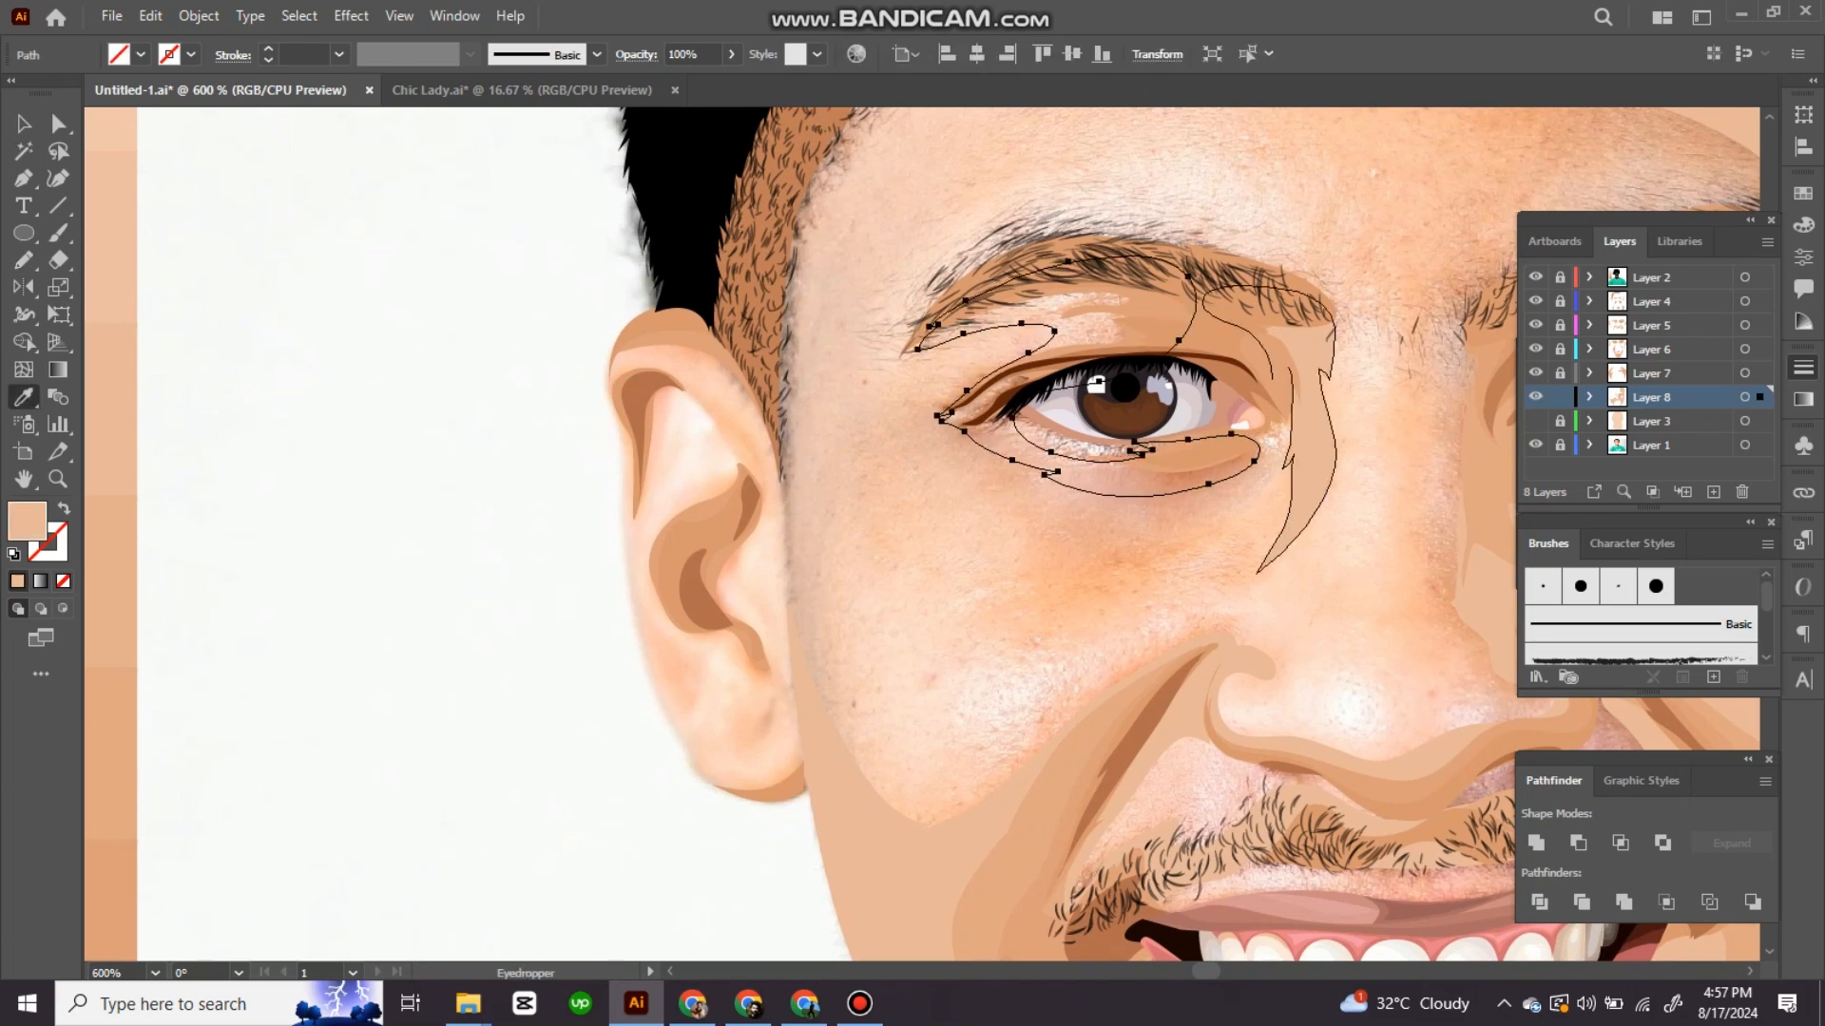
{"action": "key", "text": "ctrl+shift+a"}
Step: Show Layer 3 to check the new eye and nose shading over the skin base
{"action": "key", "text": "ctrl+minus"}
{"action": "key", "text": "ctrl+minus"}
{"action": "key", "text": "ctrl+minus"}
{"action": "left_click", "coordinate": [1535, 421]}
{"action": "left_click_drag", "start_coordinate": [856, 475], "coordinate": [993, 480]}
Step: Trace shading shapes in the hollow and along the upper rim of the left-hand ear with the Pen tool
{"action": "key", "text": "ctrl+plus"}
{"action": "key", "text": "ctrl+plus"}
{"action": "key", "text": "ctrl+plus"}
{"action": "key", "text": "ctrl+plus"}
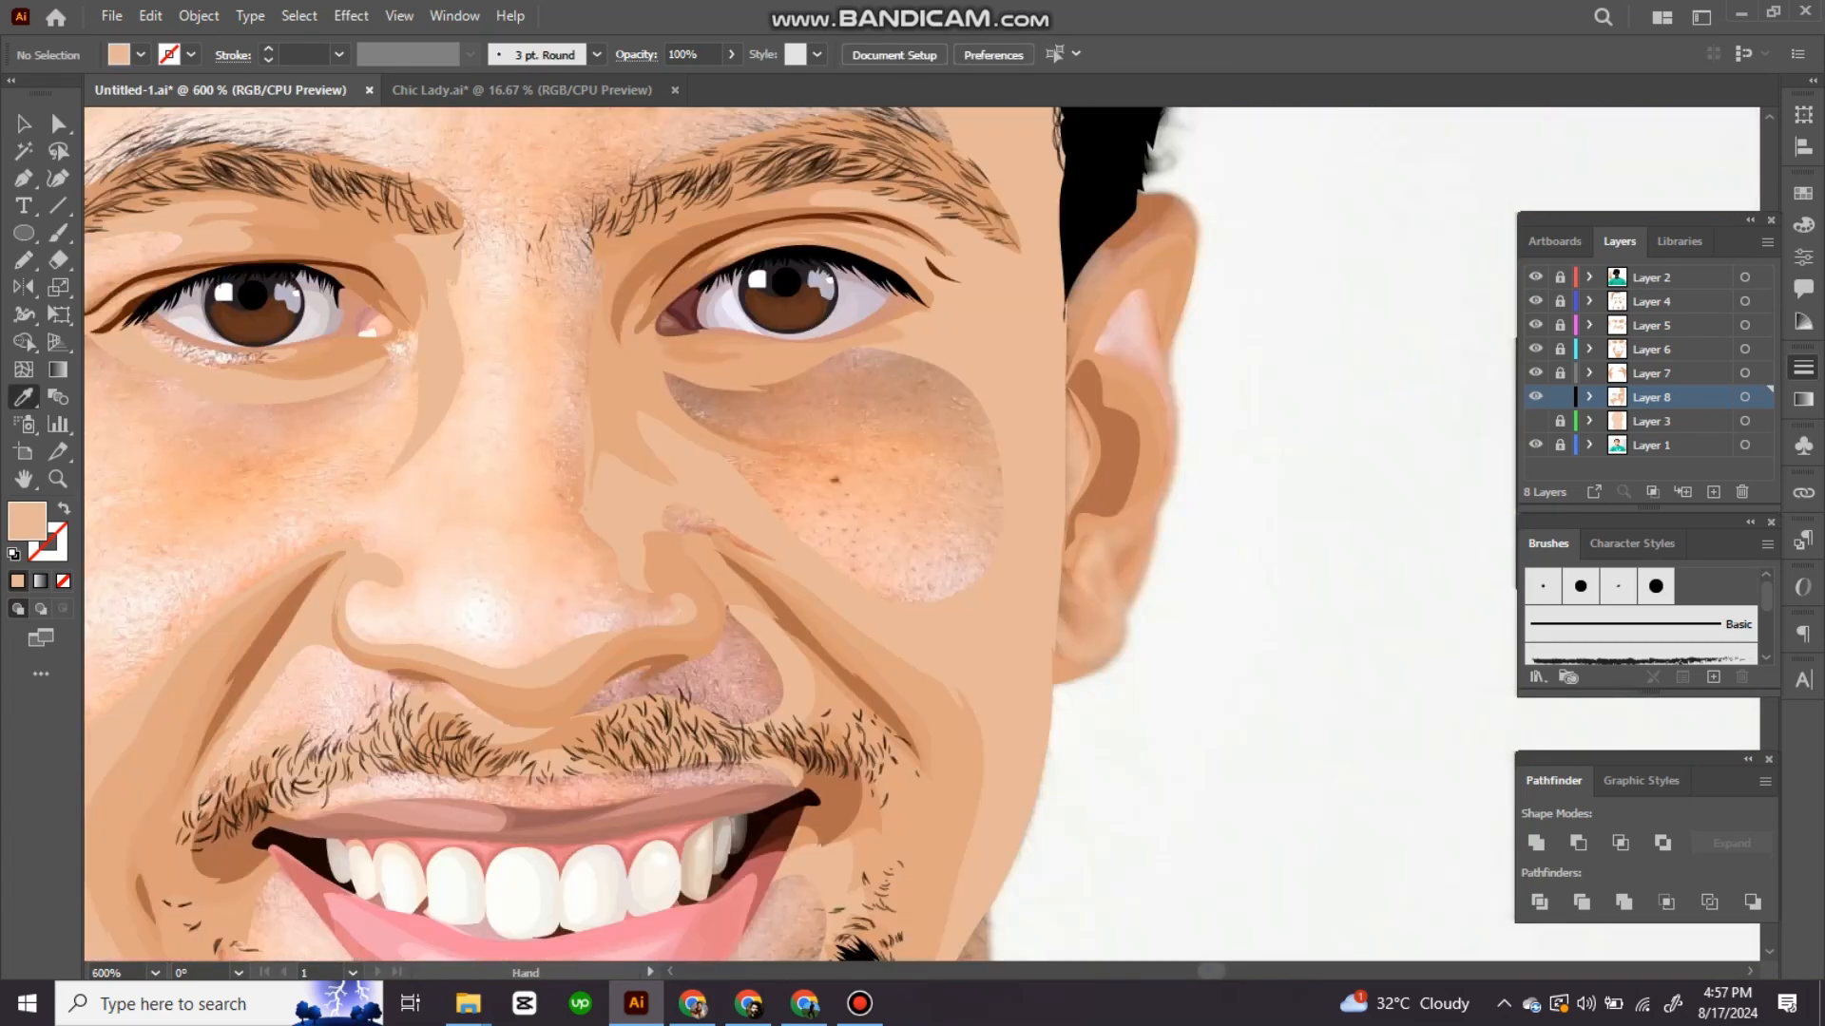
{"action": "key", "text": "p"}
{"action": "left_click_drag", "start_coordinate": [798, 544], "coordinate": [798, 599]}
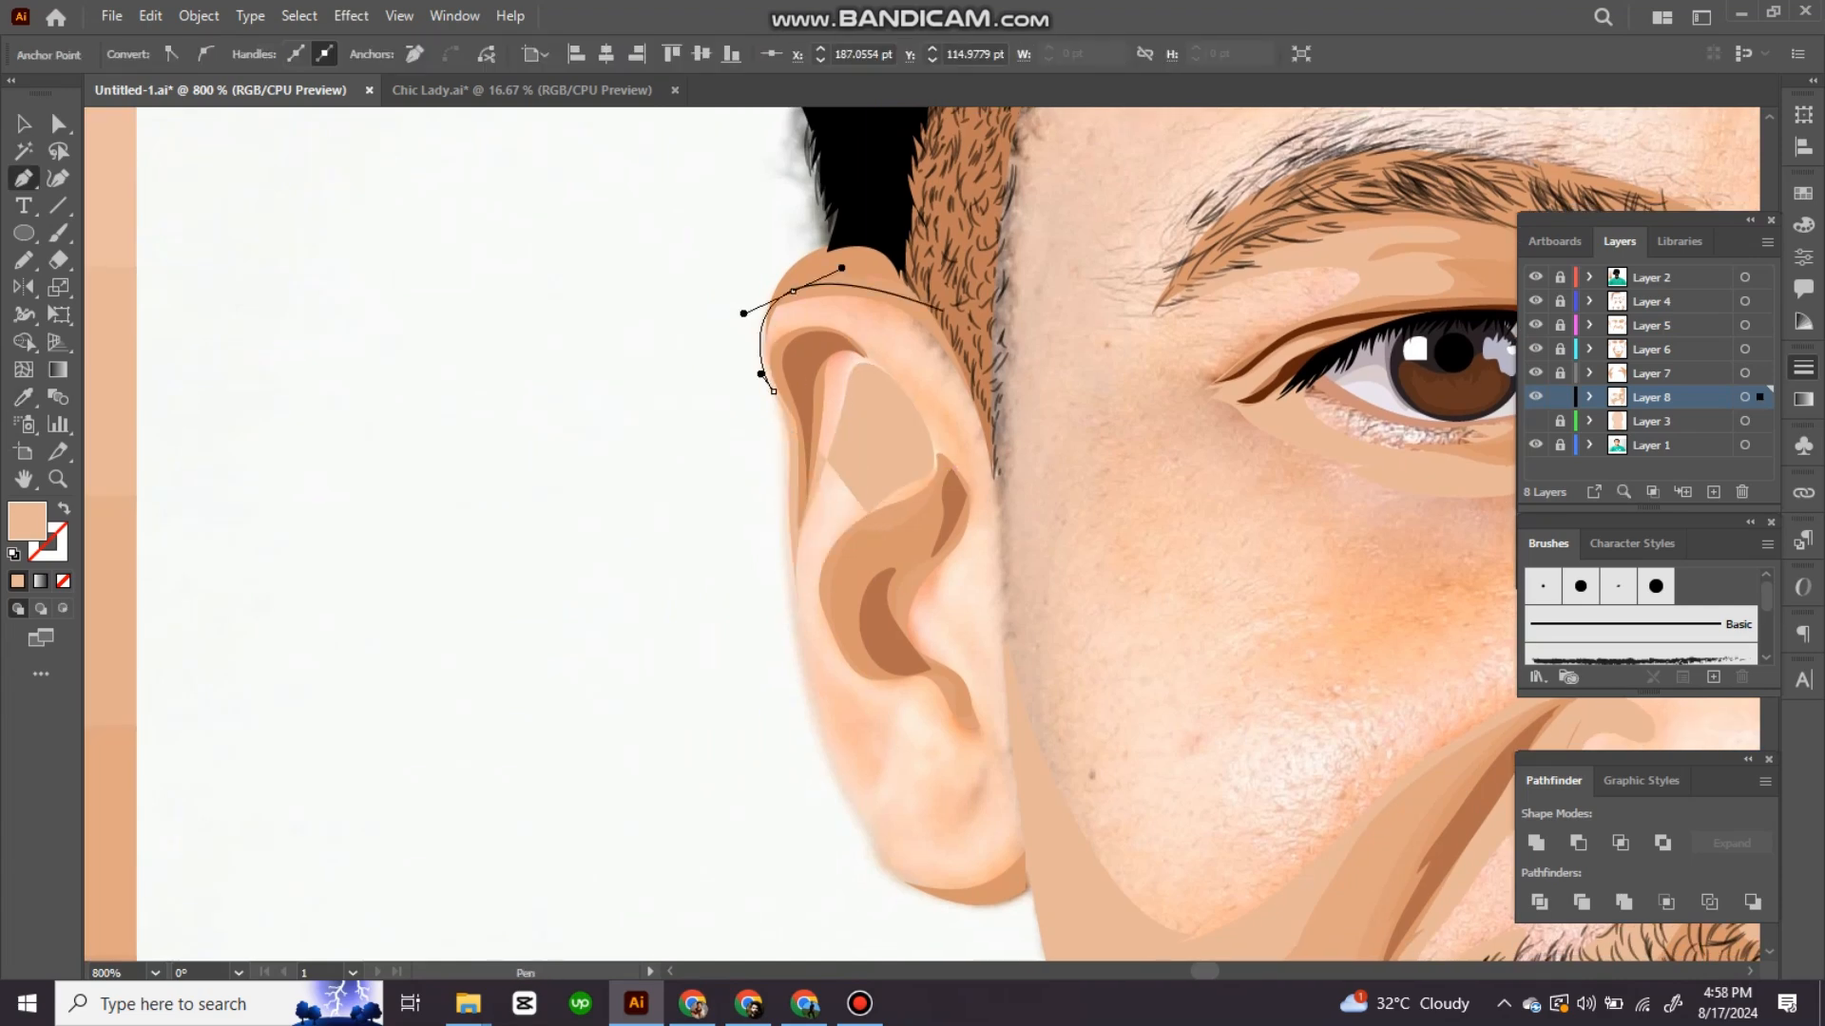
{"action": "left_click", "coordinate": [978, 468]}
Step: Trace a shading shape along the lower edge of the left-hand earlobe
{"action": "left_click_drag", "start_coordinate": [1052, 785], "coordinate": [969, 556]}
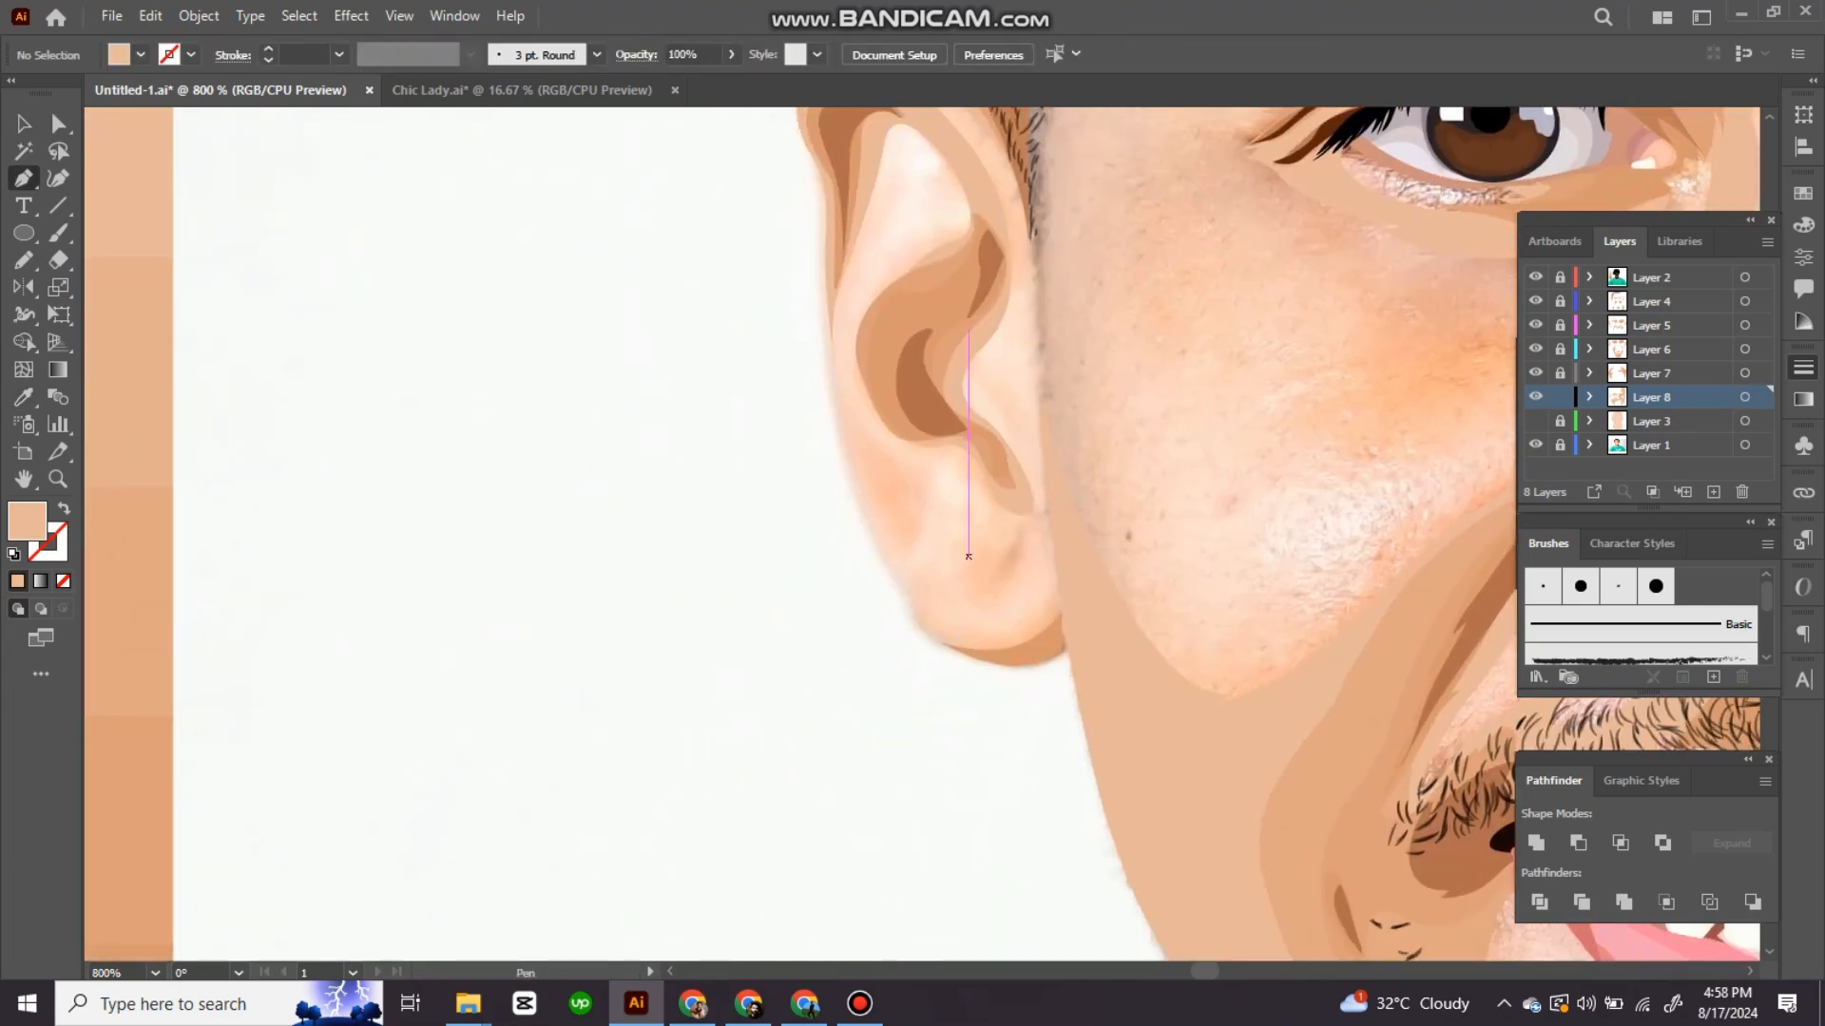
{"action": "left_click", "coordinate": [905, 601]}
{"action": "left_click_drag", "start_coordinate": [995, 633], "coordinate": [1080, 600]}
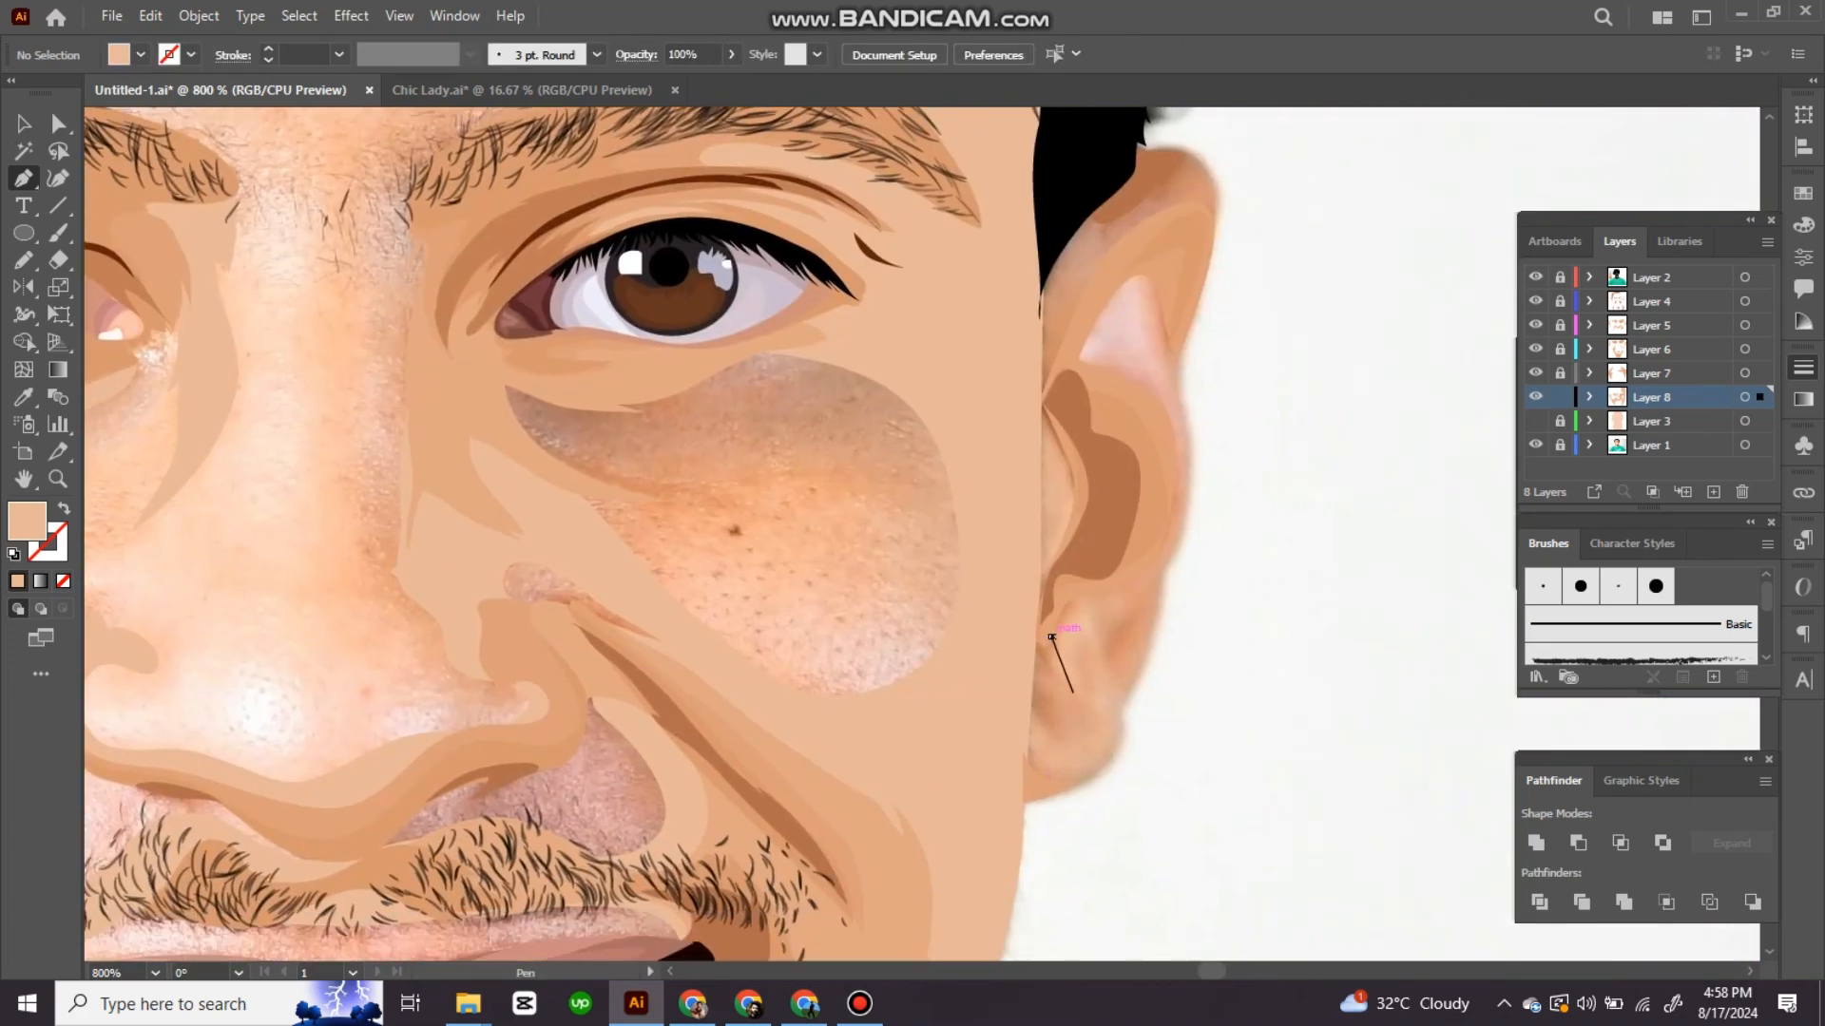
Step: Trace shading shapes on the right-hand earlobe and along the upper edge of that ear beside the hair
{"action": "left_click", "coordinate": [1121, 745]}
{"action": "left_click_drag", "start_coordinate": [1020, 804], "coordinate": [925, 811]}
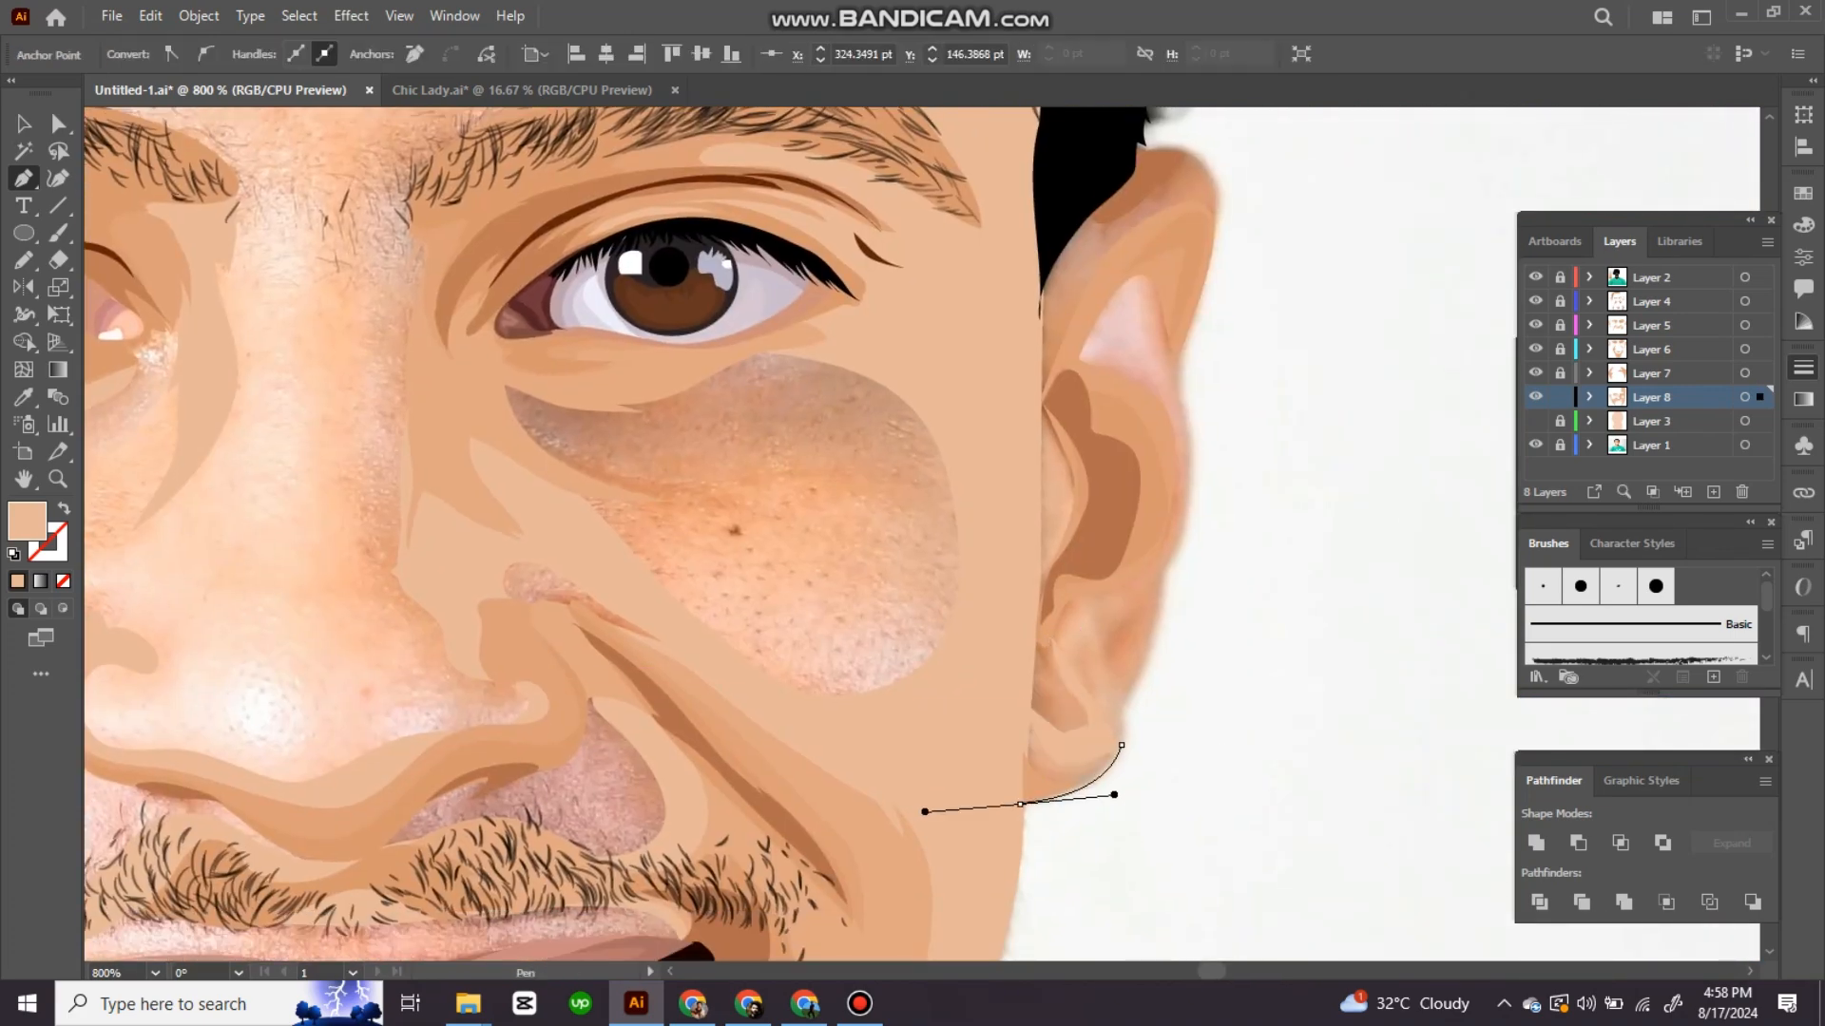
{"action": "left_click_drag", "start_coordinate": [1149, 764], "coordinate": [1124, 954]}
{"action": "left_click", "coordinate": [1045, 482]}
{"action": "left_click", "coordinate": [1143, 401]}
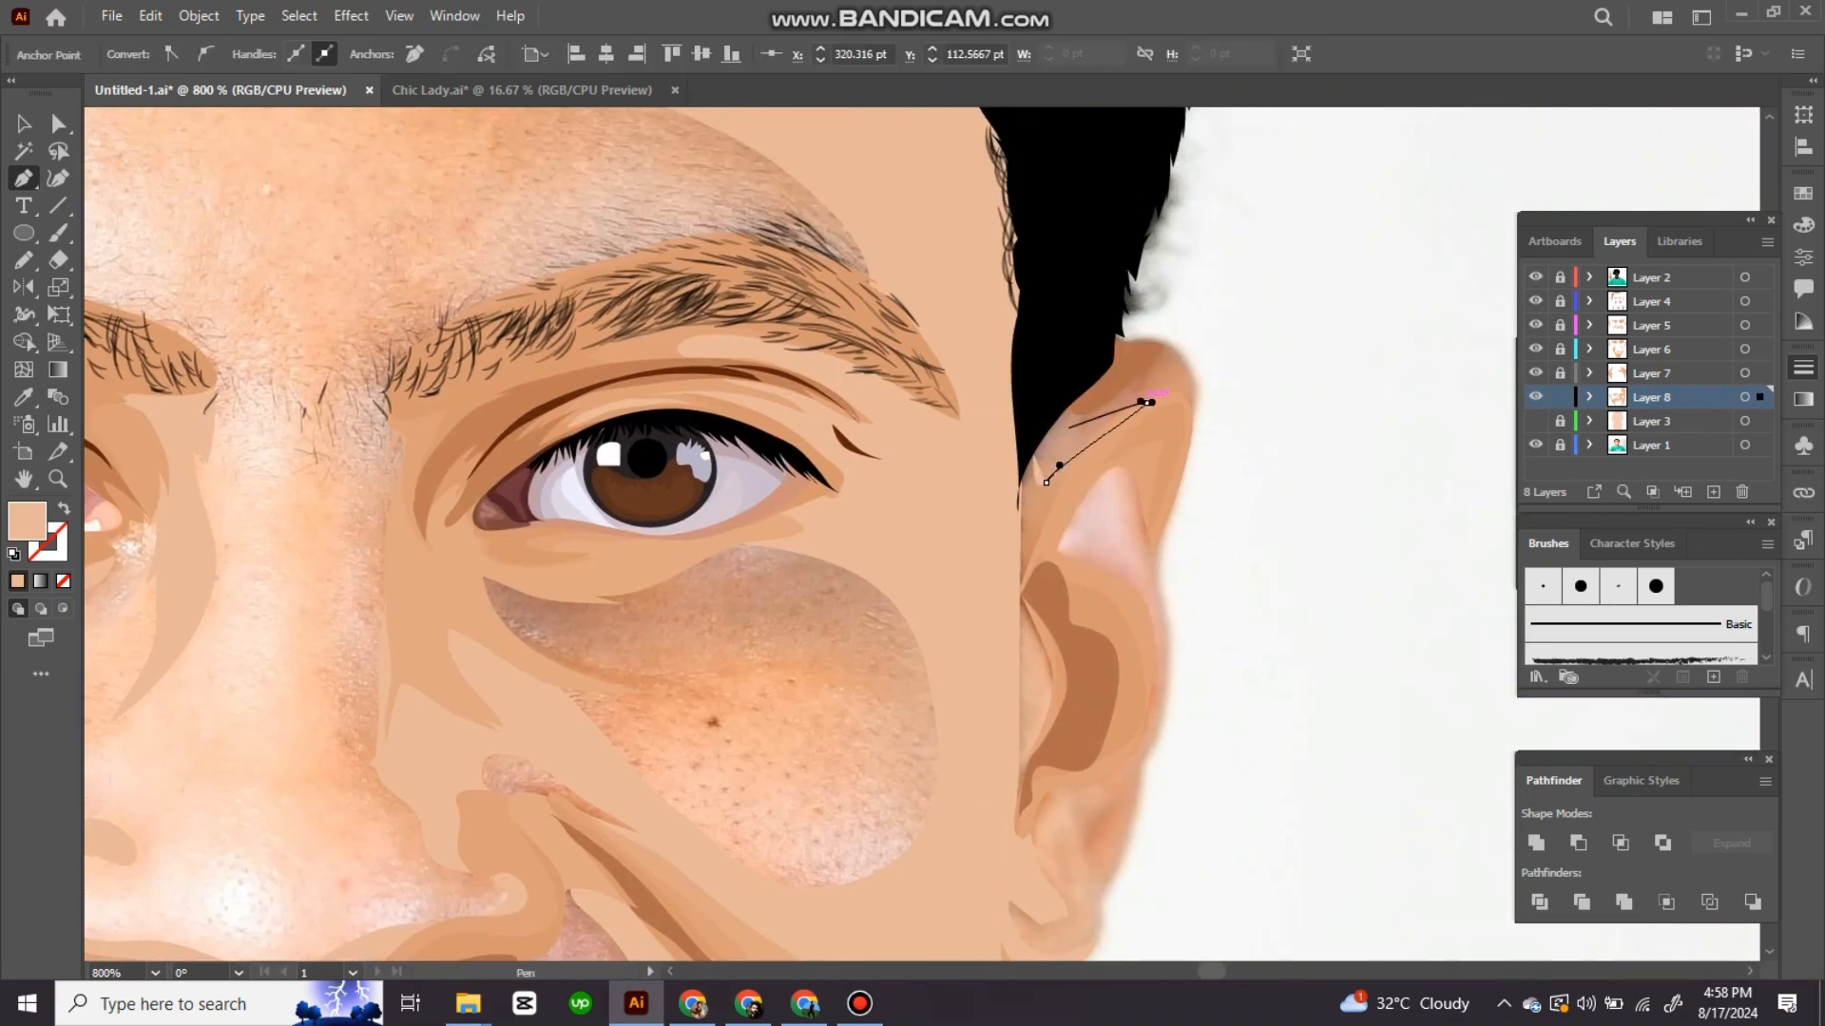
Step: Trace a shading shape over the inner fold of the right-hand ear with the Pen tool
{"action": "left_click_drag", "start_coordinate": [1205, 411], "coordinate": [1216, 287]}
{"action": "left_click", "coordinate": [1092, 713]}
{"action": "left_click_drag", "start_coordinate": [1129, 678], "coordinate": [1152, 639]}
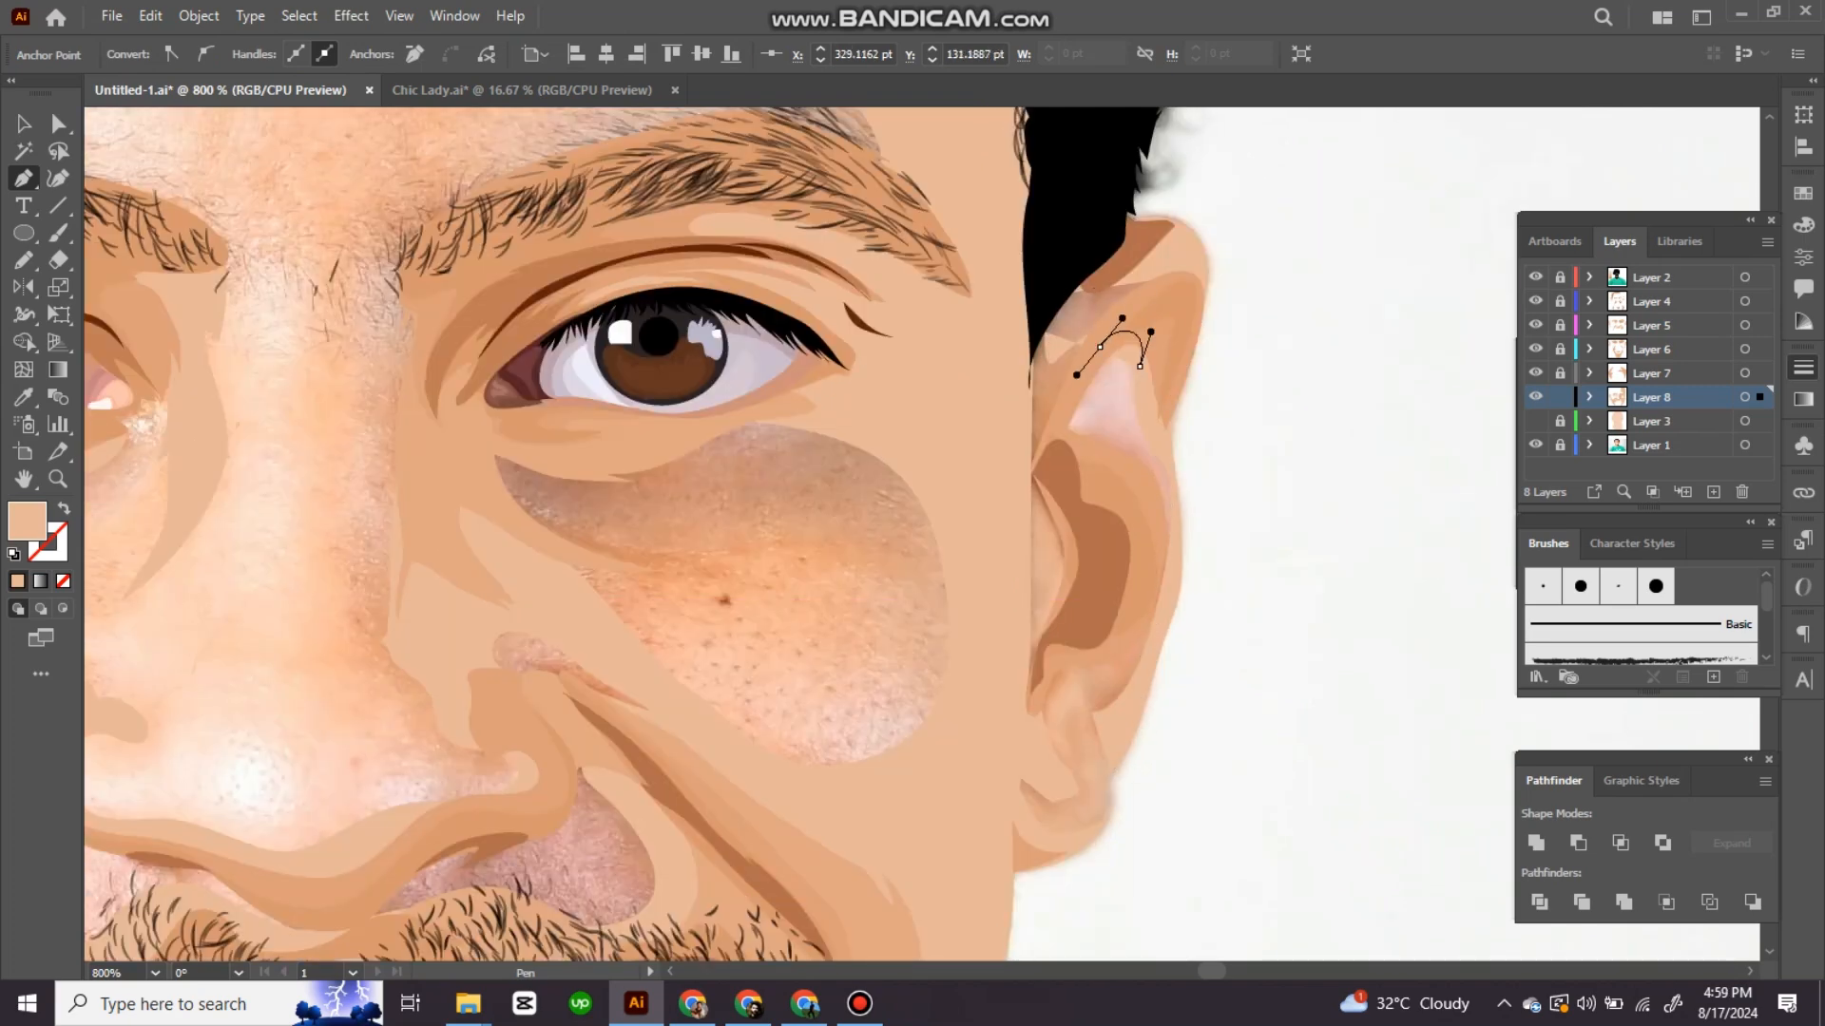
{"action": "key", "text": "ctrl+shift+a"}
Step: Lock Layer 8 and create a new layer directly above Layer 3
{"action": "scroll", "coordinate": [1117, 534], "scroll_direction": "down", "scroll_amount": 5}
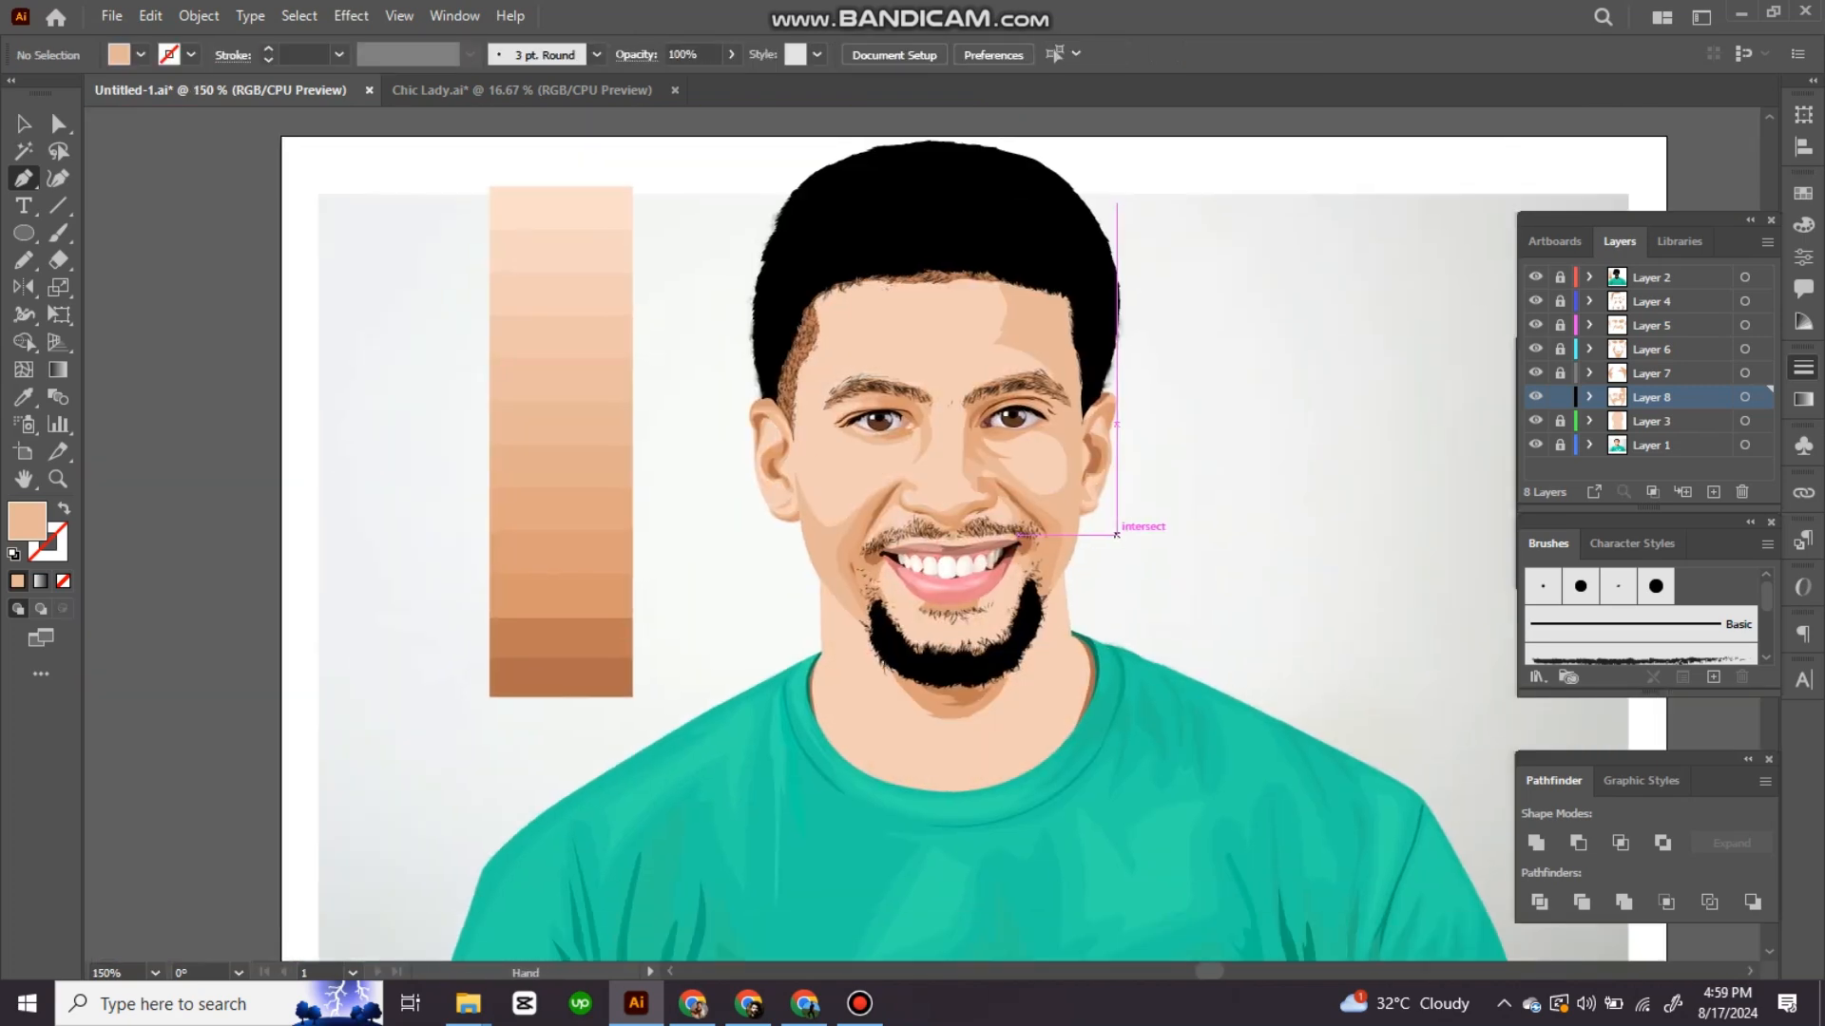
{"action": "scroll", "coordinate": [1117, 534], "scroll_direction": "up", "scroll_amount": 5}
{"action": "key", "text": "n"}
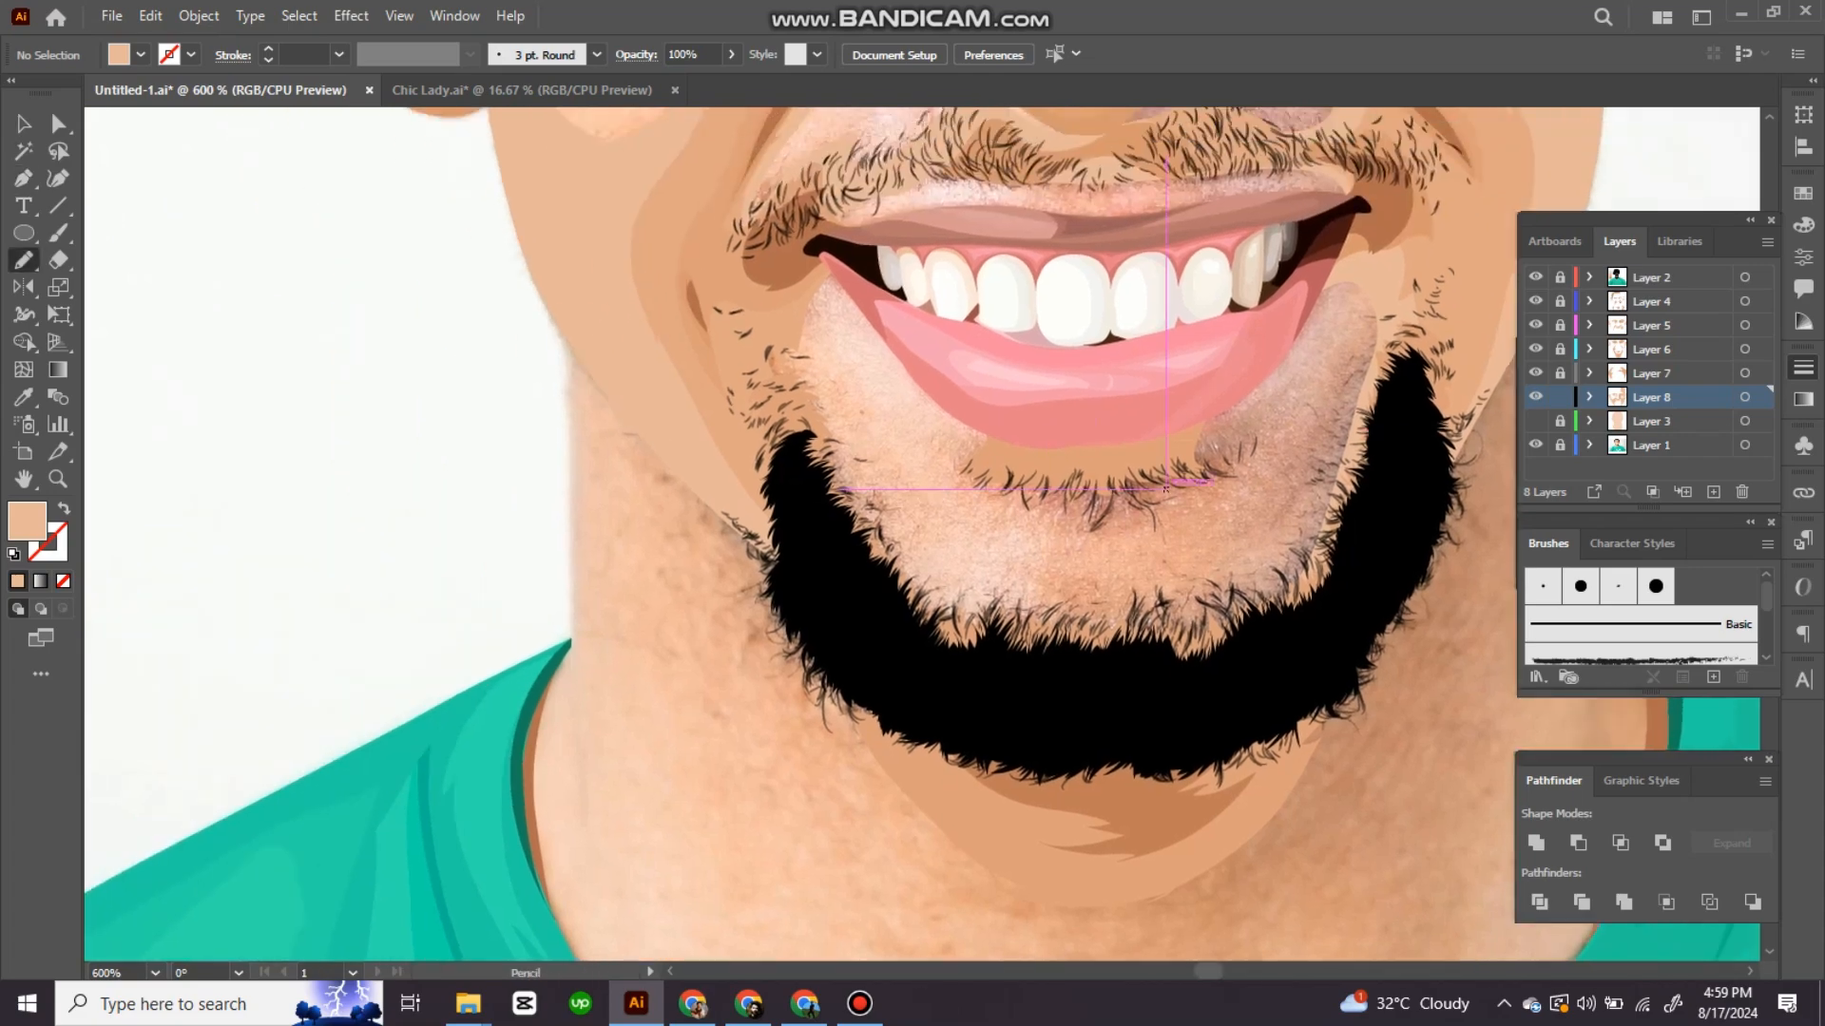
{"action": "scroll", "coordinate": [1093, 532], "scroll_direction": "up", "scroll_amount": 5}
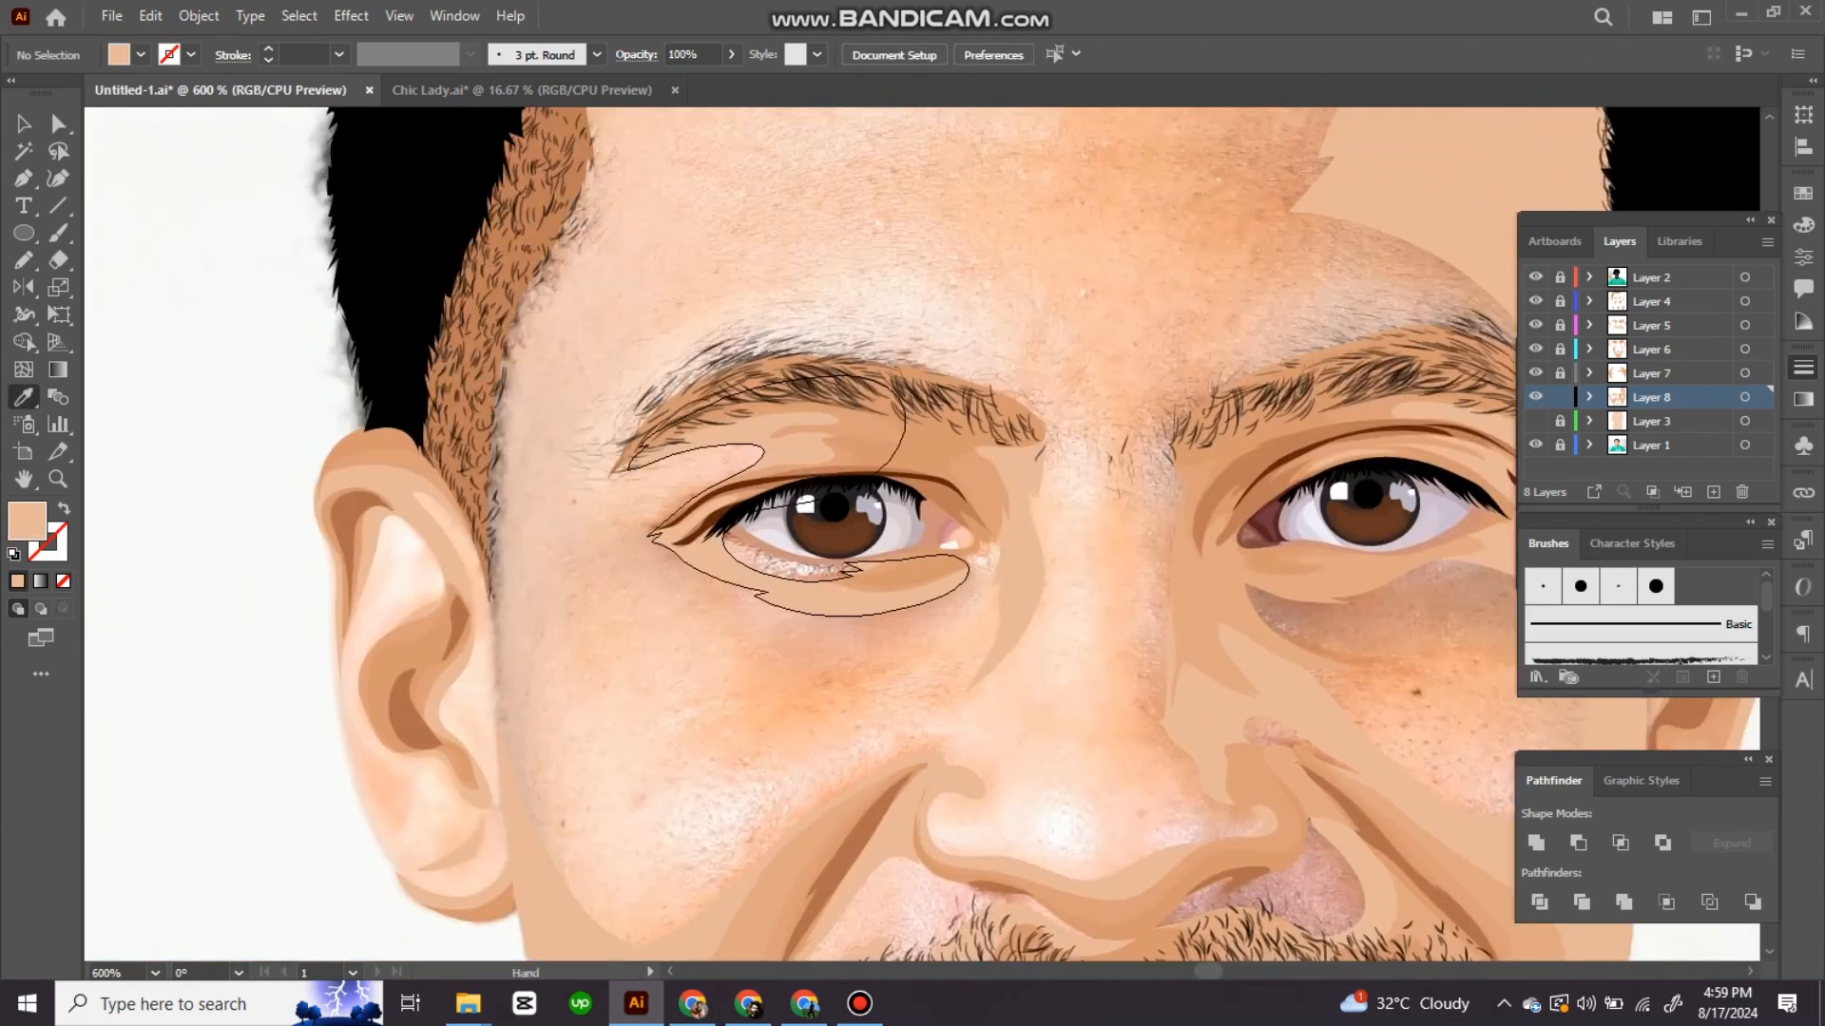
{"action": "scroll", "coordinate": [1093, 533], "scroll_direction": "down", "scroll_amount": 2}
{"action": "key", "text": "i"}
{"action": "left_click", "coordinate": [1650, 422]}
{"action": "scroll", "coordinate": [1093, 533], "scroll_direction": "down", "scroll_amount": 3}
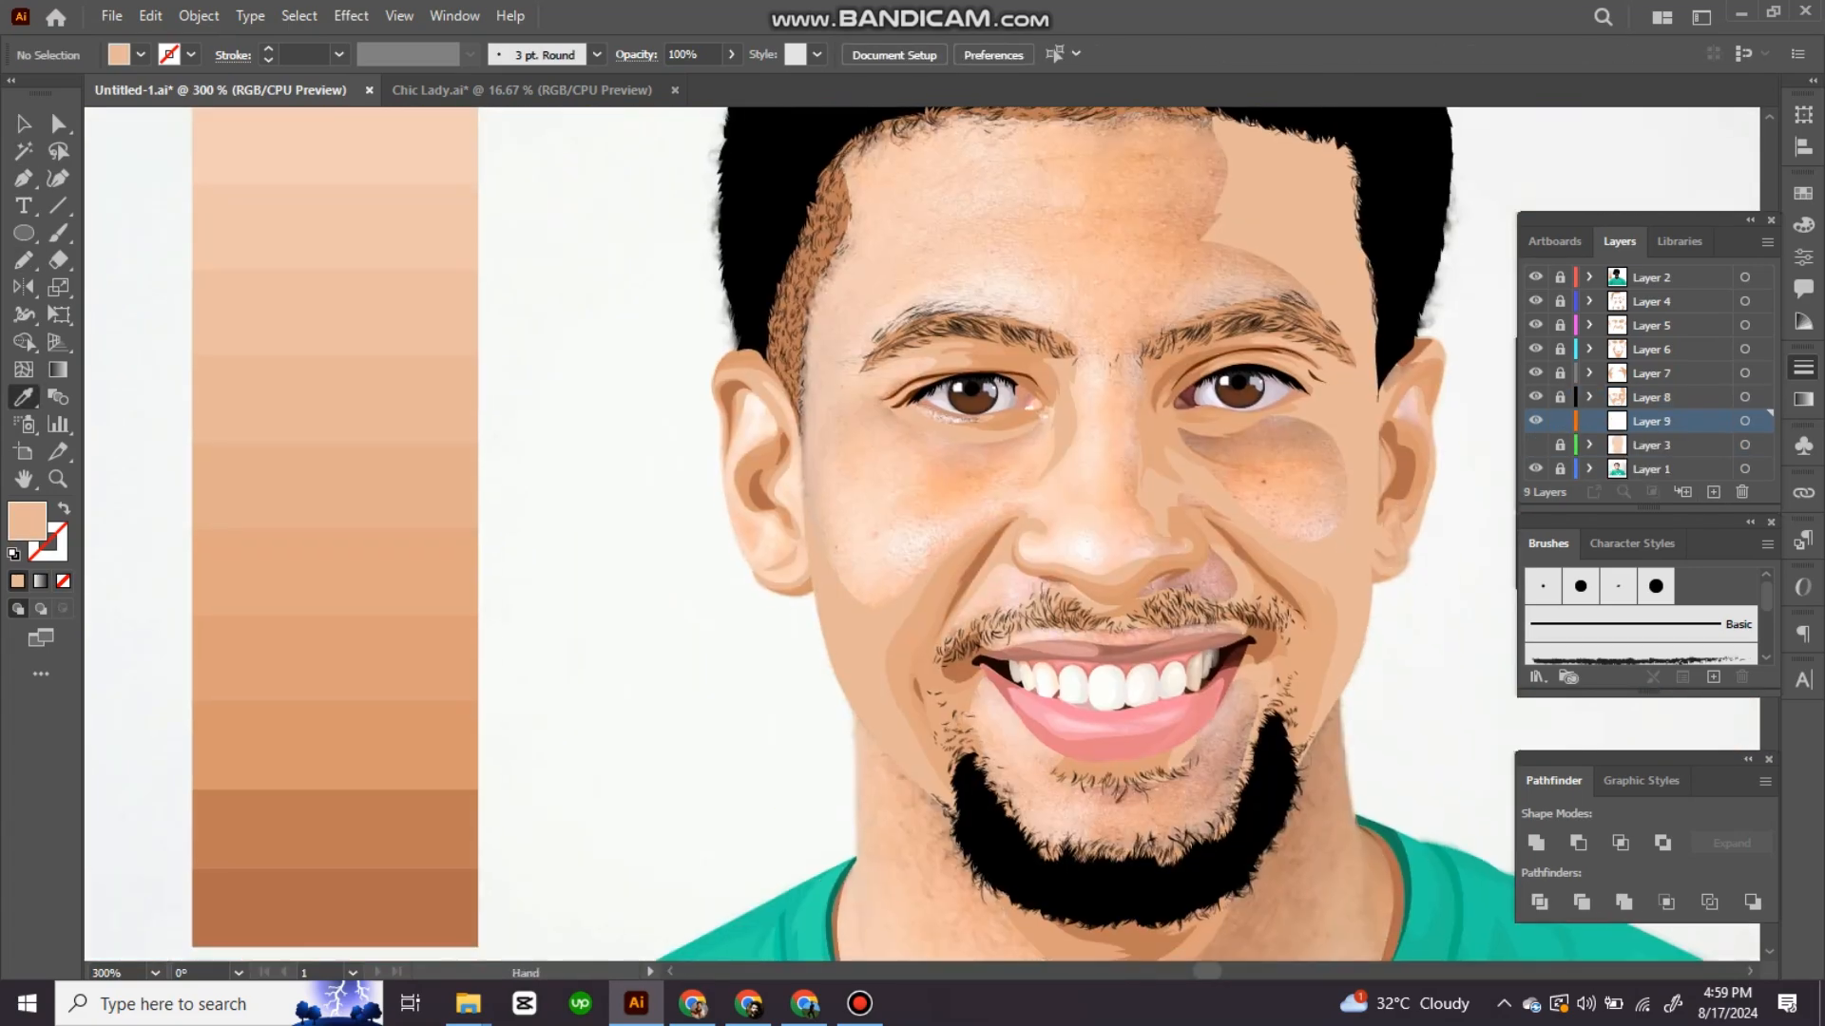
Step: Trace a neck shadow shape with the Pen tool from the jaw behind the beard down to the shirt collar
{"action": "scroll", "coordinate": [1093, 532], "scroll_direction": "up", "scroll_amount": 4}
{"action": "key", "text": "p"}
{"action": "left_click", "coordinate": [1081, 561]}
{"action": "left_click", "coordinate": [1257, 567]}
{"action": "left_click_drag", "start_coordinate": [1373, 359], "coordinate": [1413, 290]}
{"action": "left_click", "coordinate": [1459, 391]}
{"action": "left_click_drag", "start_coordinate": [1423, 550], "coordinate": [1413, 615]}
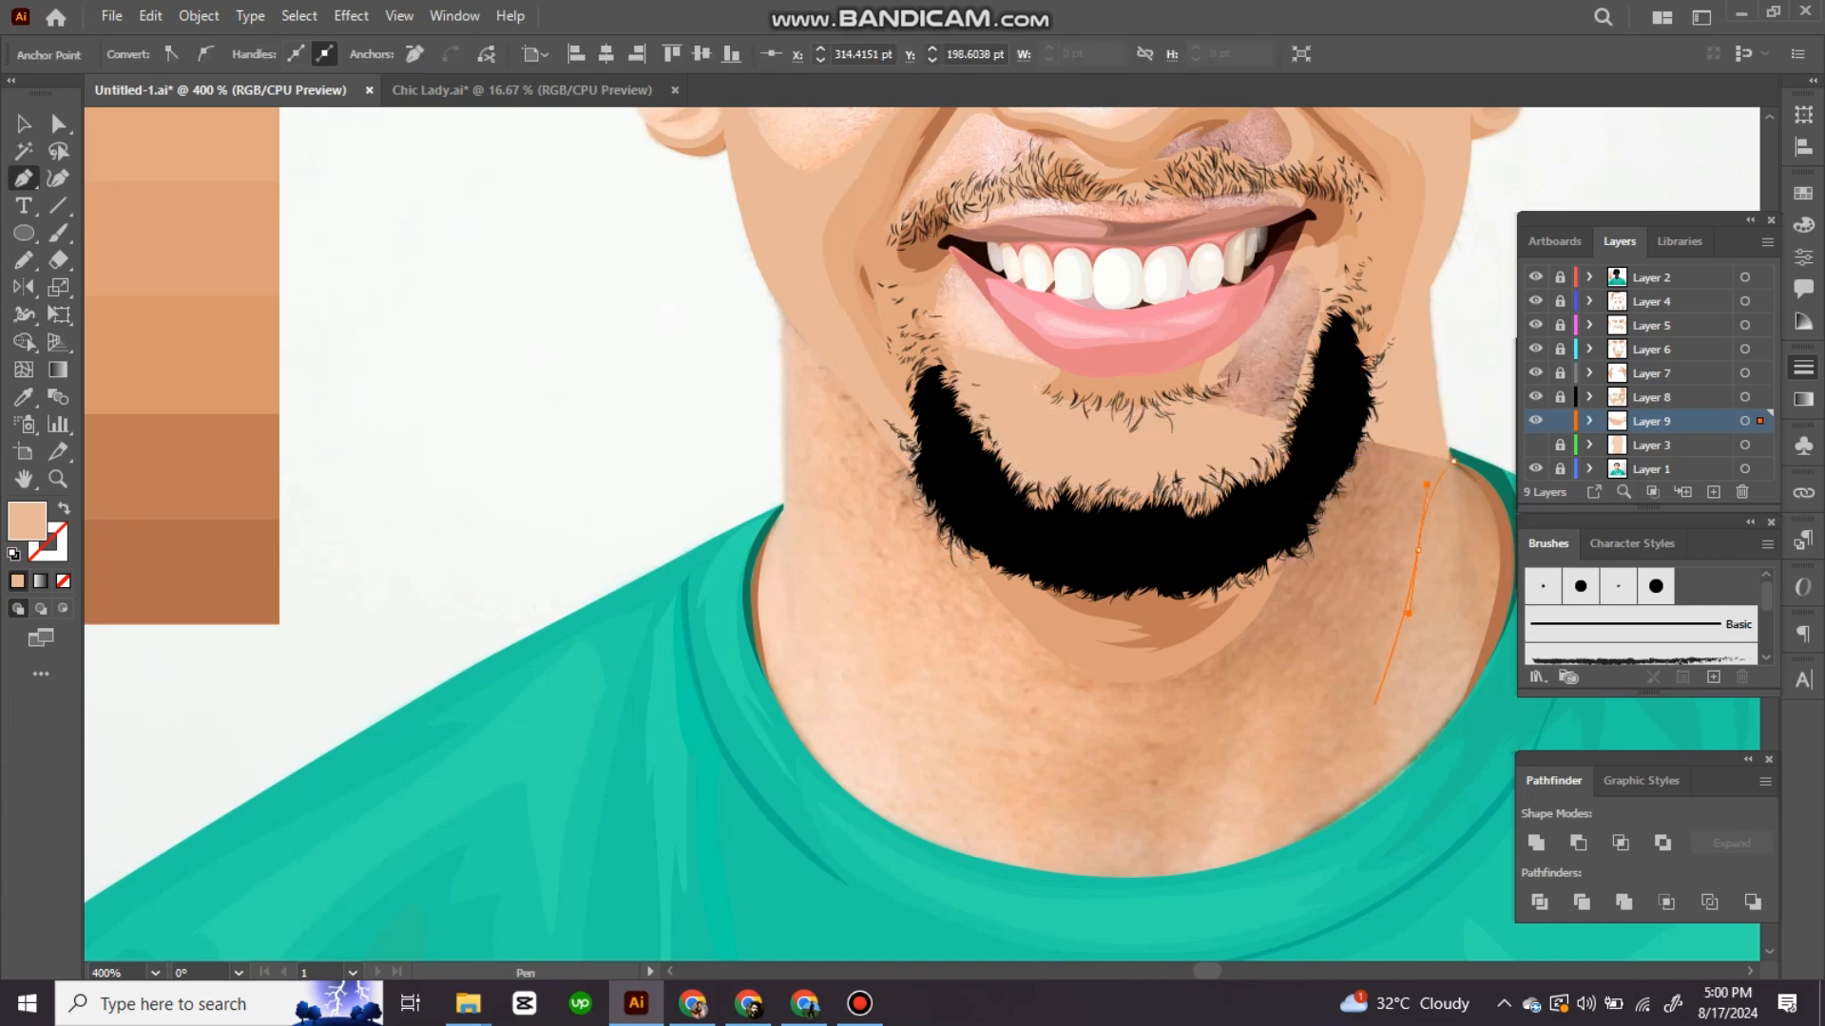
{"action": "left_click_drag", "start_coordinate": [1380, 674], "coordinate": [1383, 760]}
{"action": "scroll", "coordinate": [1383, 760], "scroll_direction": "down", "scroll_amount": 1}
{"action": "left_click_drag", "start_coordinate": [1383, 761], "coordinate": [1213, 516]}
{"action": "left_click_drag", "start_coordinate": [970, 462], "coordinate": [1220, 596]}
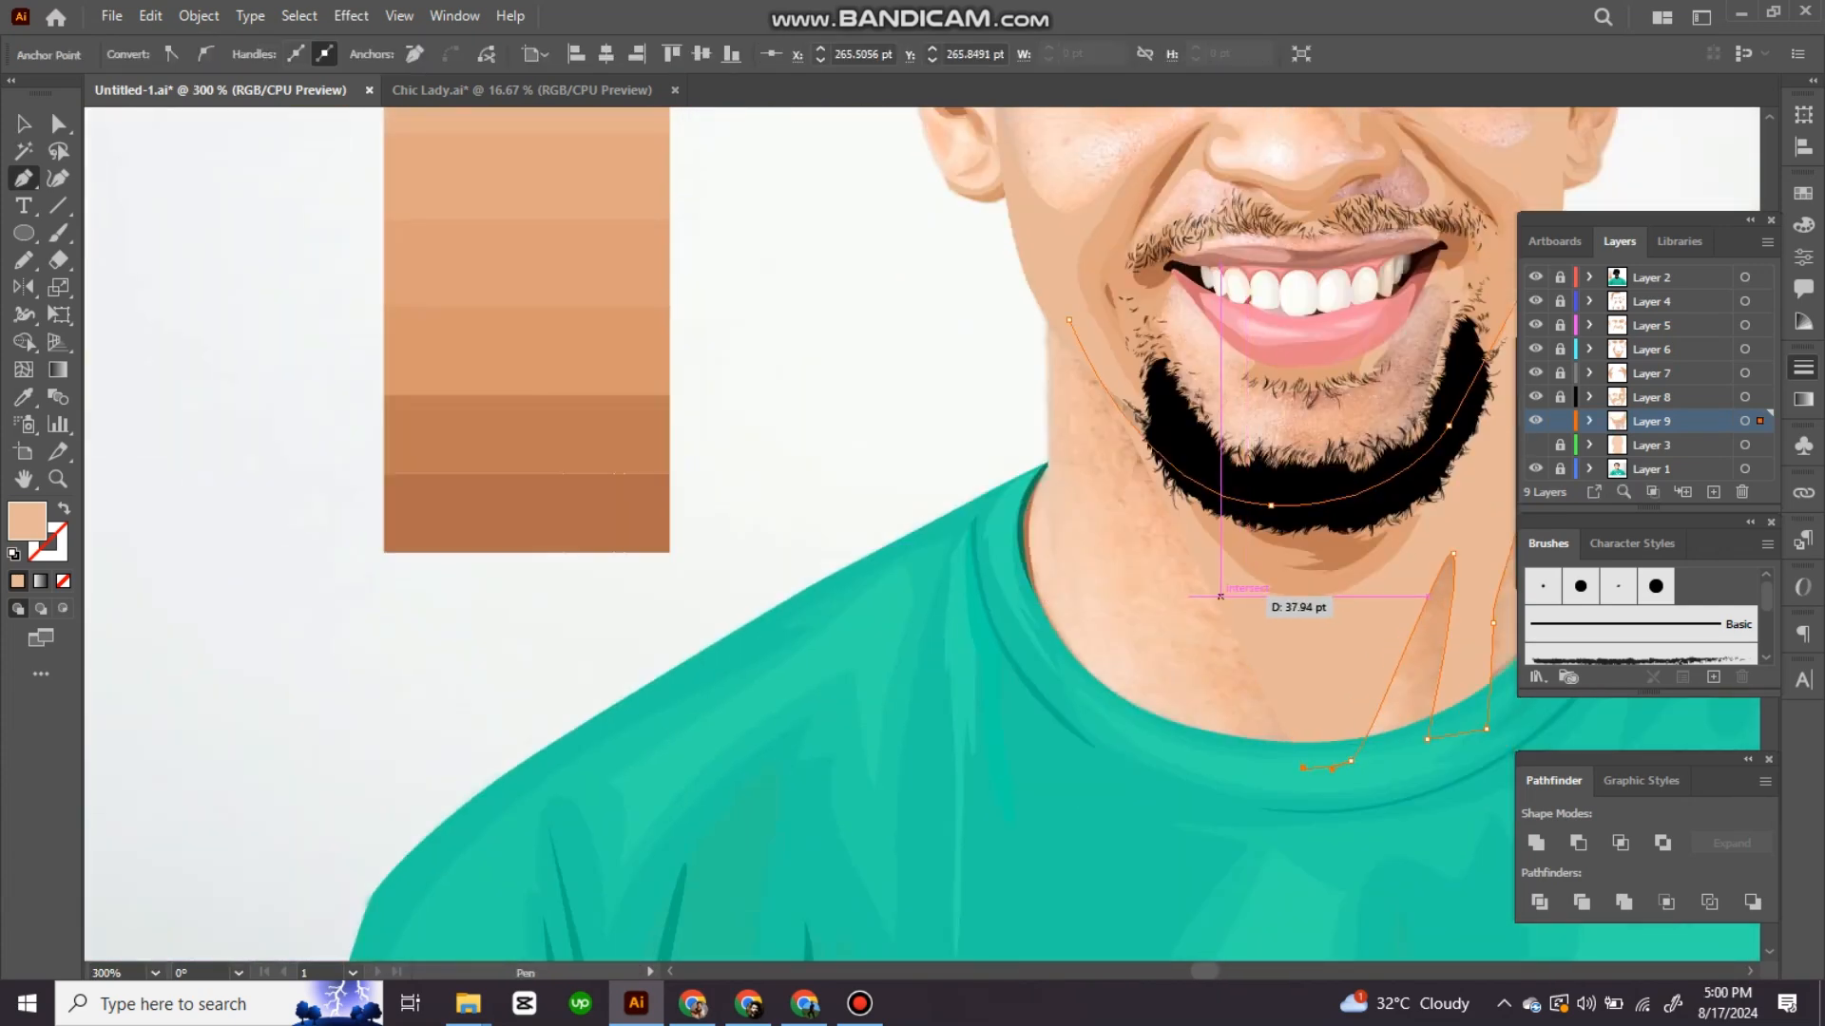
{"action": "left_click", "coordinate": [1047, 305]}
Step: Recolour the neck shadow shape with a lighter skin tone using the Eyedropper
{"action": "key", "text": "ctrl+minus"}
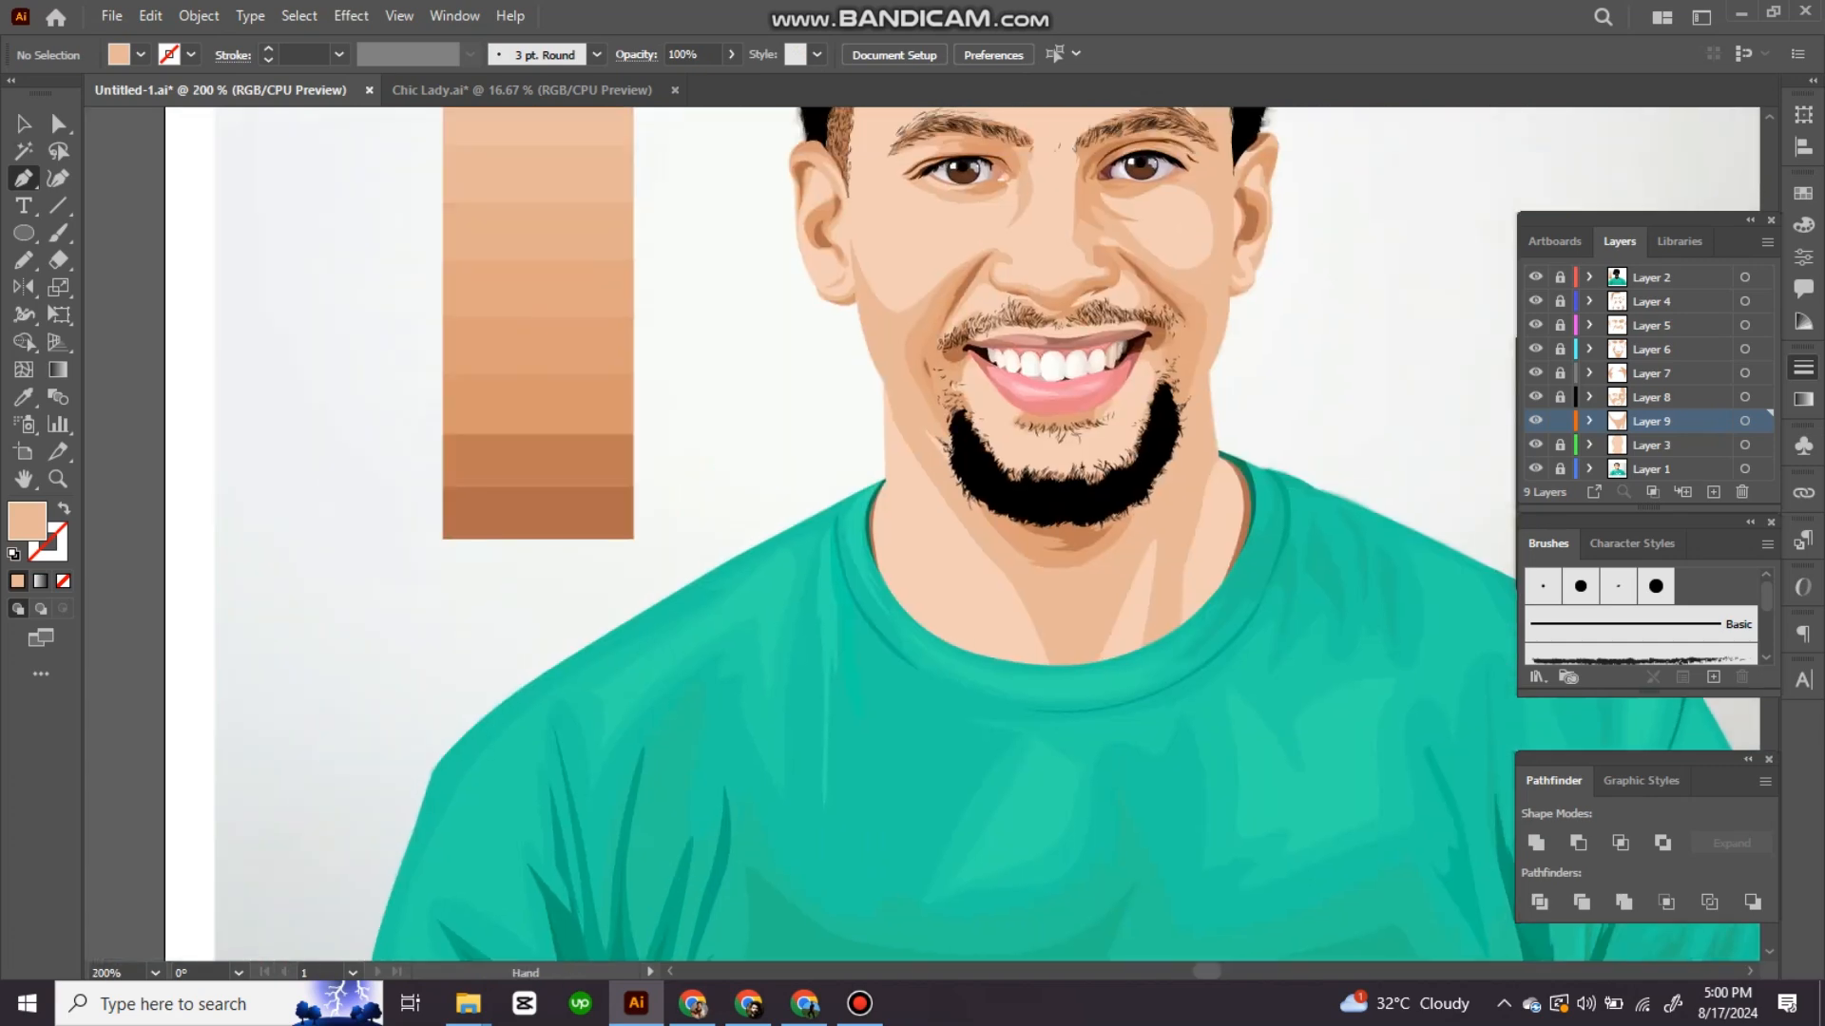
{"action": "key", "text": "i"}
{"action": "scroll", "coordinate": [950, 532], "scroll_direction": "left", "scroll_amount": 3}
{"action": "key", "text": "ctrl+shift+a"}
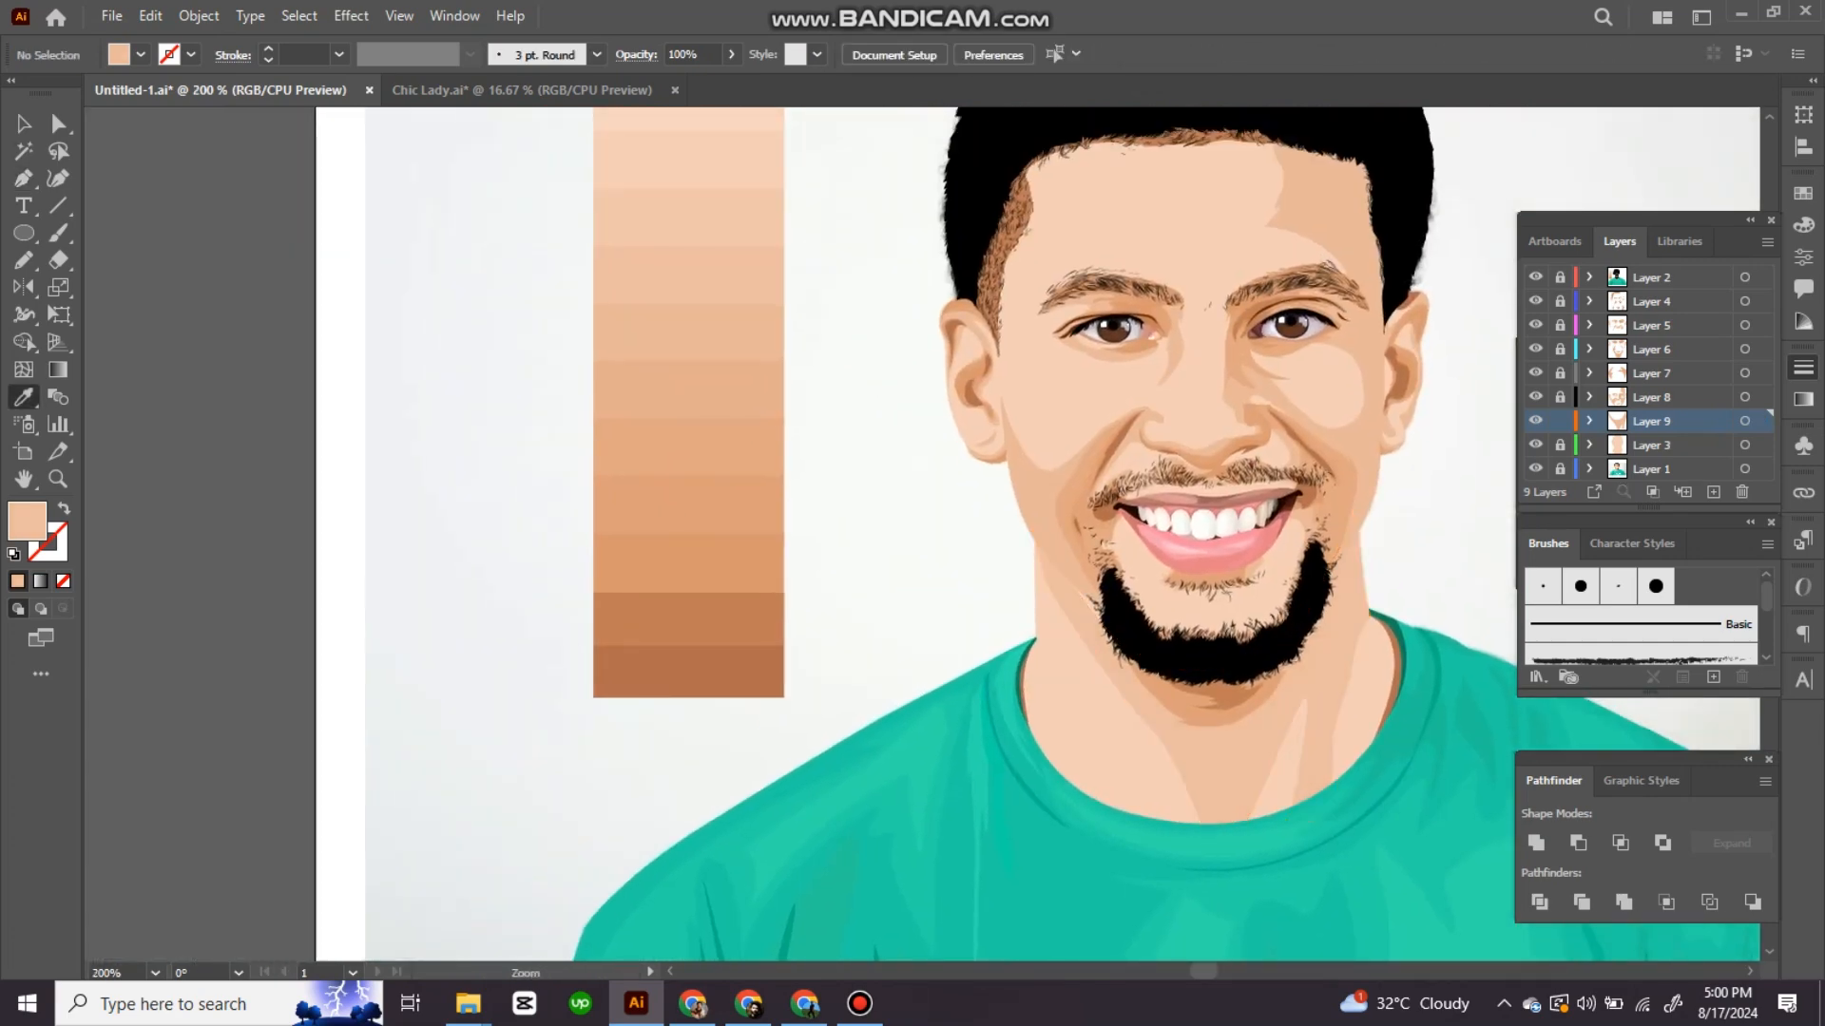
Step: Trace a neck shading shape along the right-hand inside edge of the shirt collar with the Pen tool
{"action": "key", "text": "ctrl+minus"}
{"action": "key", "text": "ctrl+plus"}
{"action": "key", "text": "ctrl+plus"}
{"action": "key", "text": "p"}
{"action": "left_click", "coordinate": [1121, 456]}
{"action": "left_click", "coordinate": [1153, 474]}
{"action": "left_click", "coordinate": [1178, 525]}
{"action": "left_click", "coordinate": [1182, 573]}
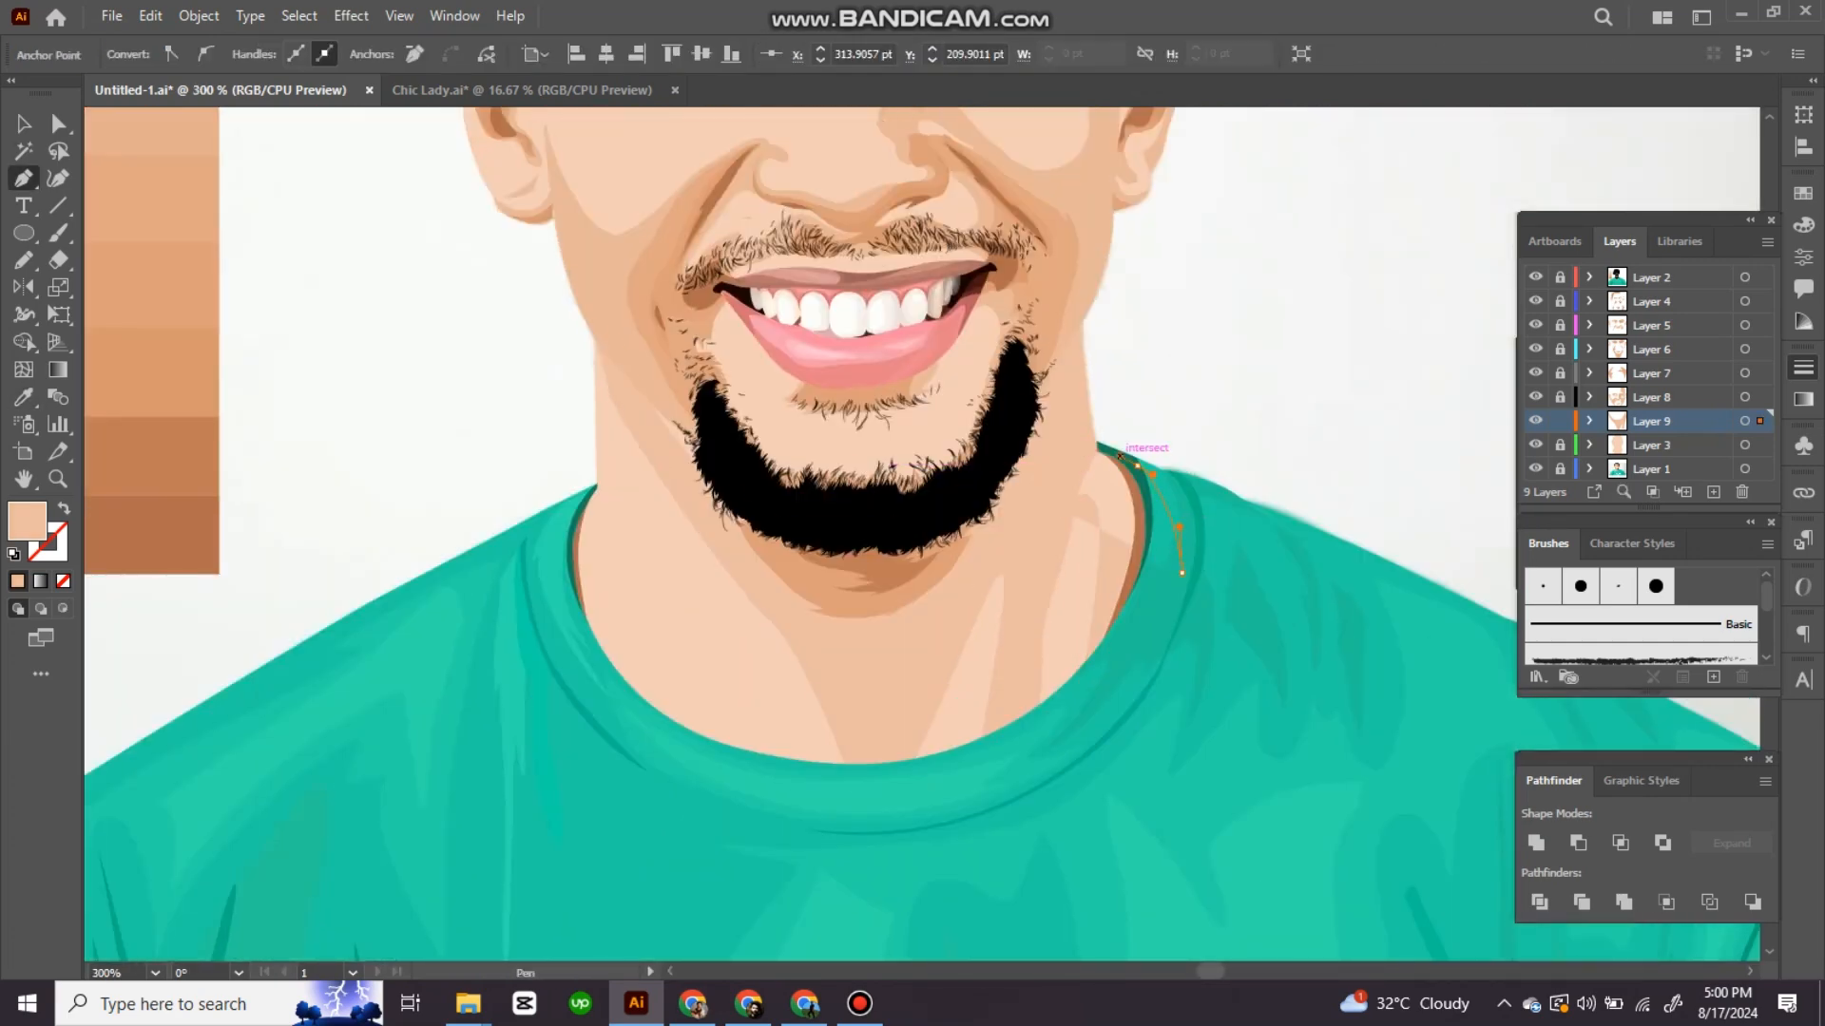
{"action": "scroll", "coordinate": [1086, 499], "scroll_direction": "left", "scroll_amount": 5}
{"action": "key", "text": "a"}
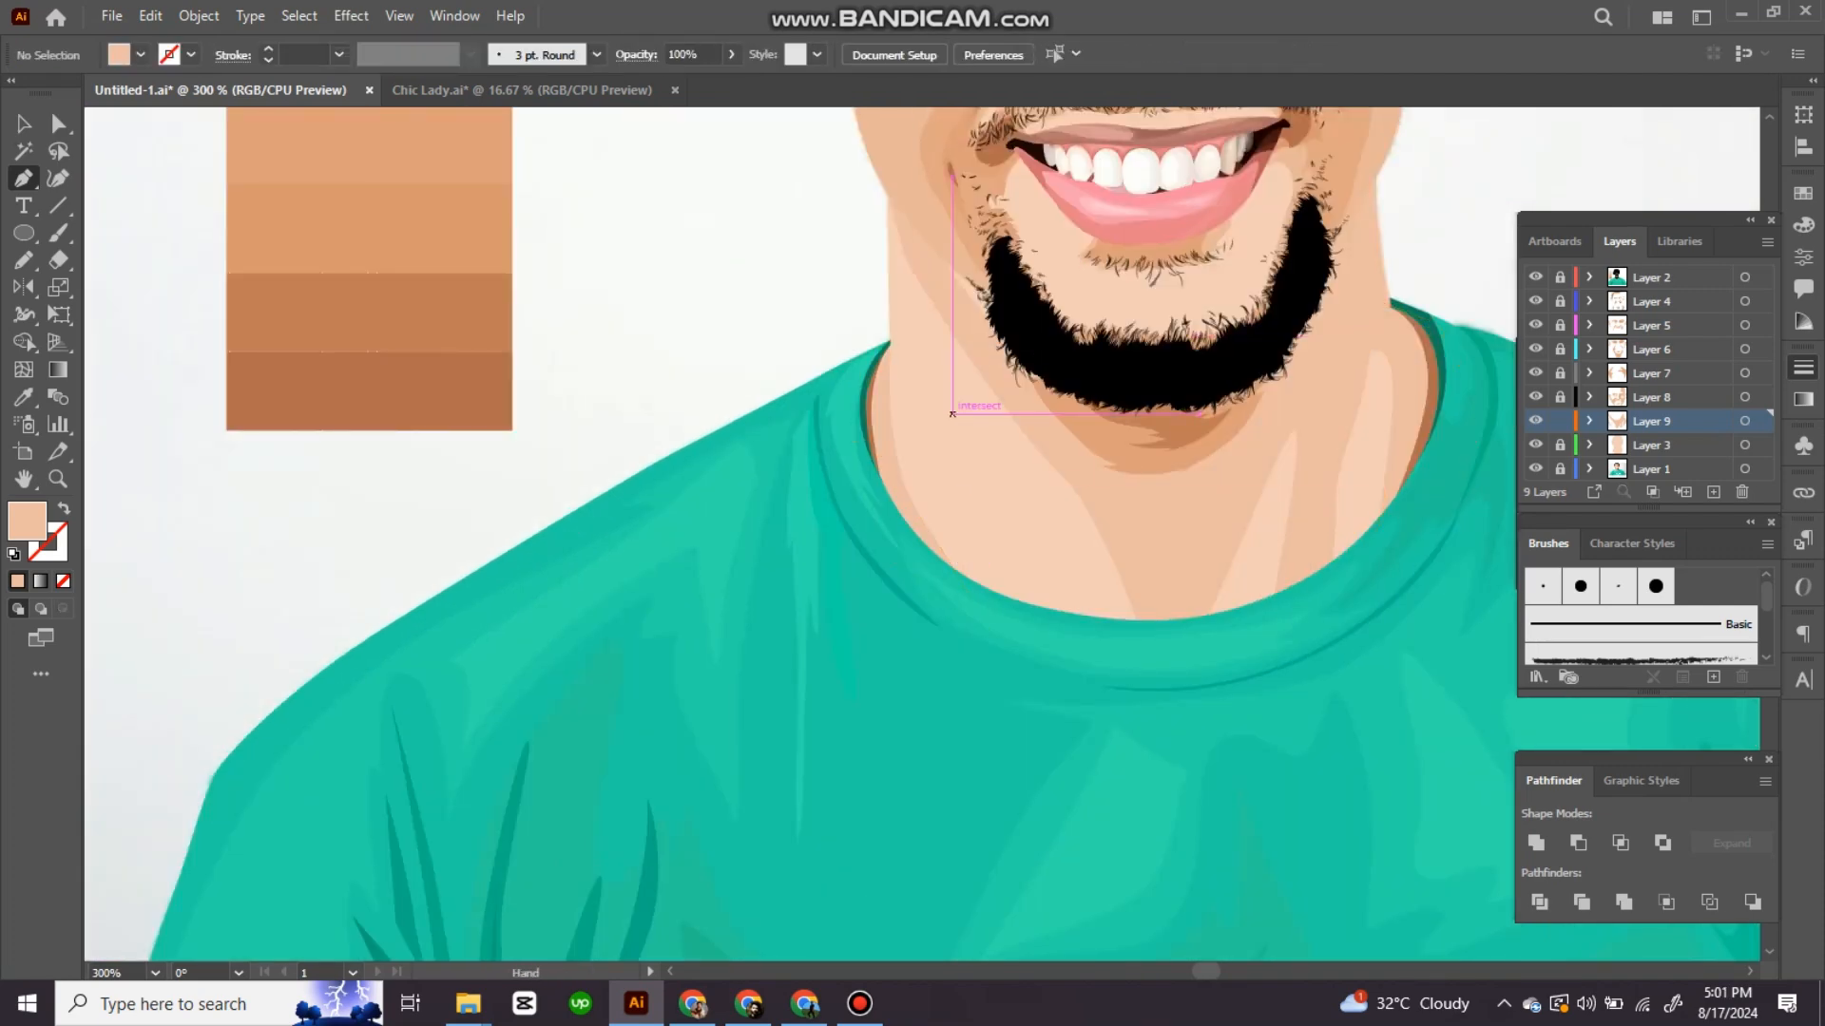
Step: Deselect the neck shading and examine the whole portrait and neck area for remaining shading gaps
{"action": "left_click", "coordinate": [1131, 510]}
{"action": "key", "text": "ctrl+shift+a"}
{"action": "key", "text": "ctrl+0"}
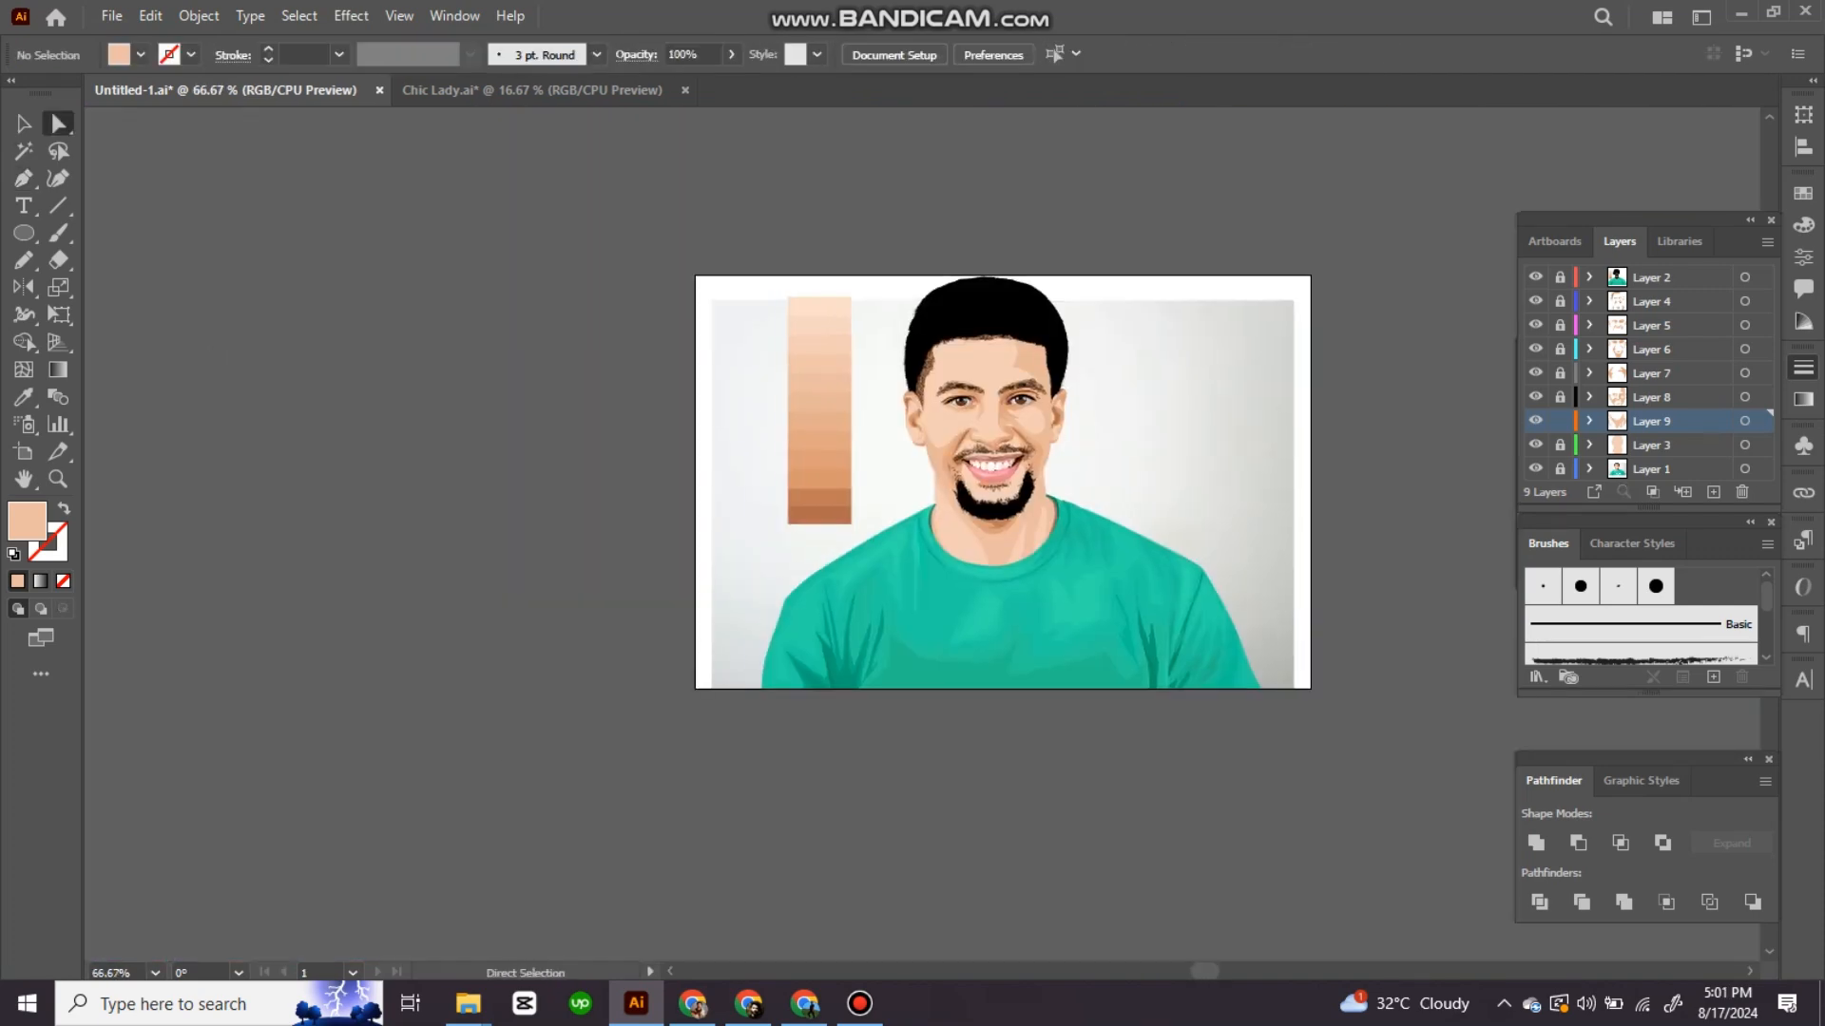
{"action": "key", "text": "ctrl+plus"}
{"action": "key", "text": "ctrl+plus"}
{"action": "key", "text": "ctrl+plus"}
{"action": "key", "text": "ctrl+plus"}
{"action": "key", "text": "ctrl+plus"}
{"action": "scroll", "coordinate": [922, 532], "scroll_direction": "up", "scroll_amount": 2}
{"action": "left_click", "coordinate": [1535, 445]}
{"action": "scroll", "coordinate": [951, 428], "scroll_direction": "up", "scroll_amount": 3}
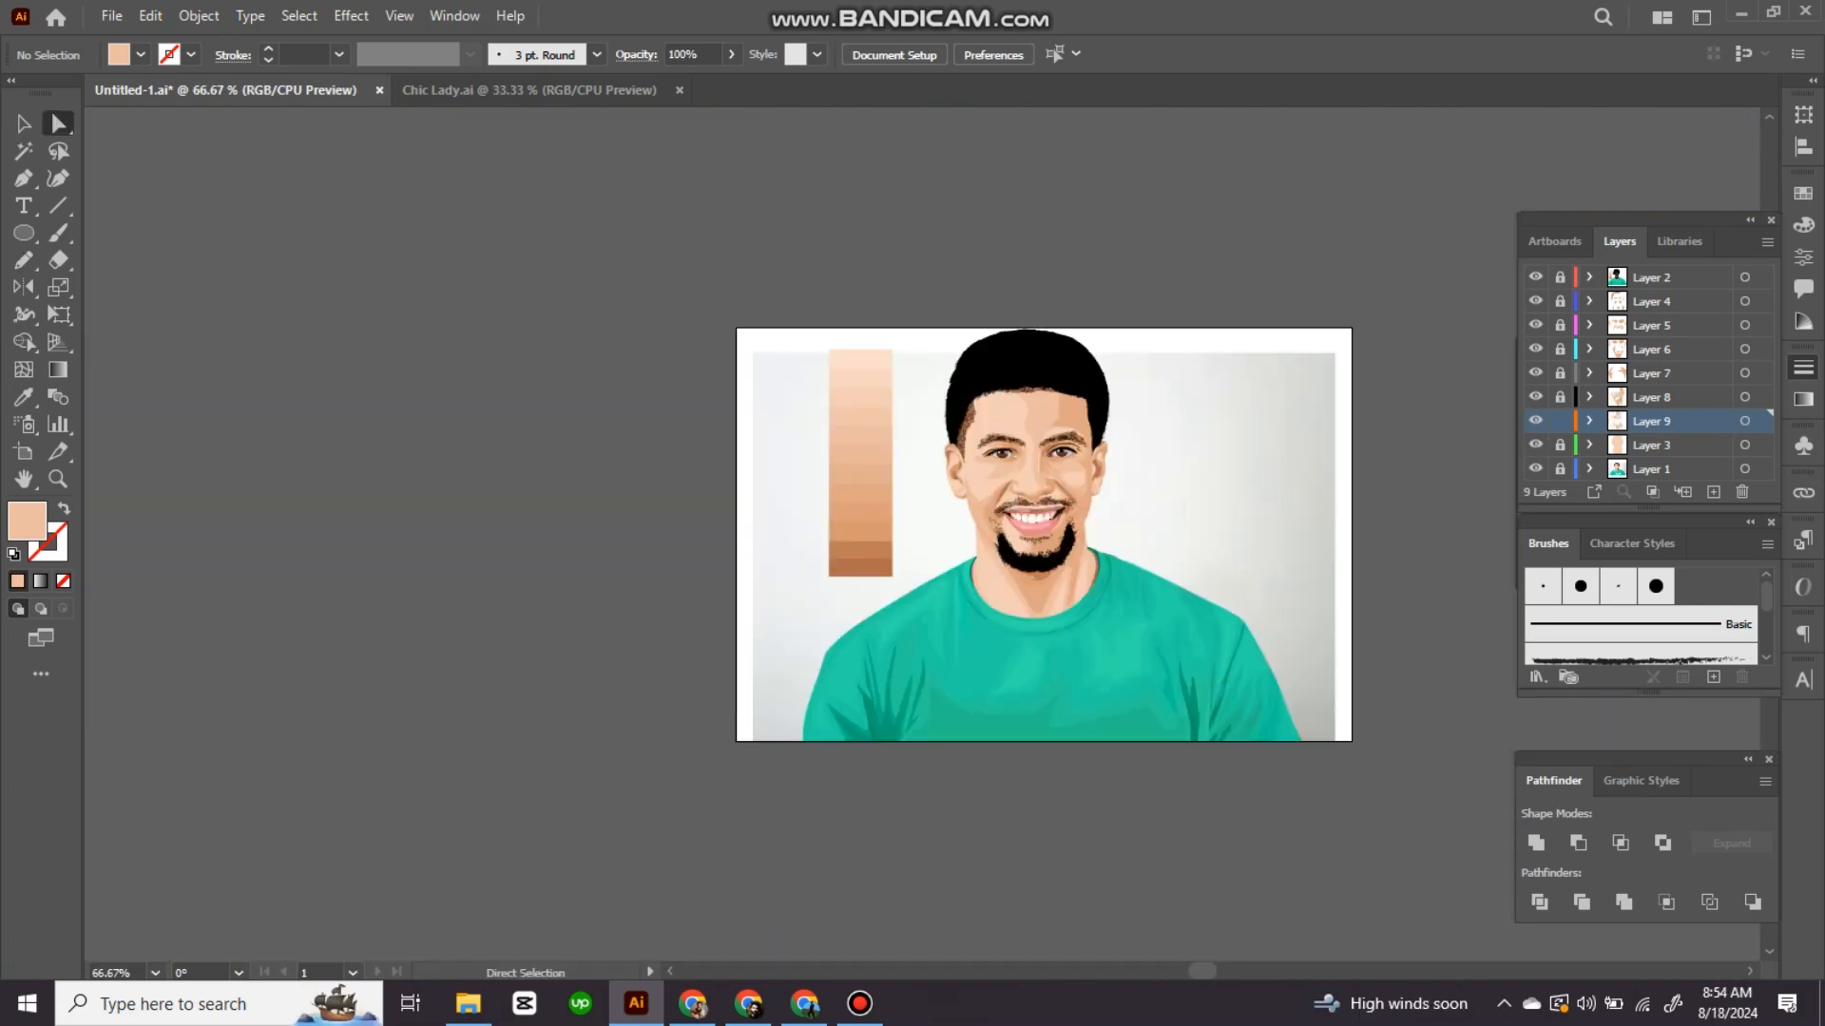
{"action": "scroll", "coordinate": [1104, 624], "scroll_direction": "up", "scroll_amount": 5}
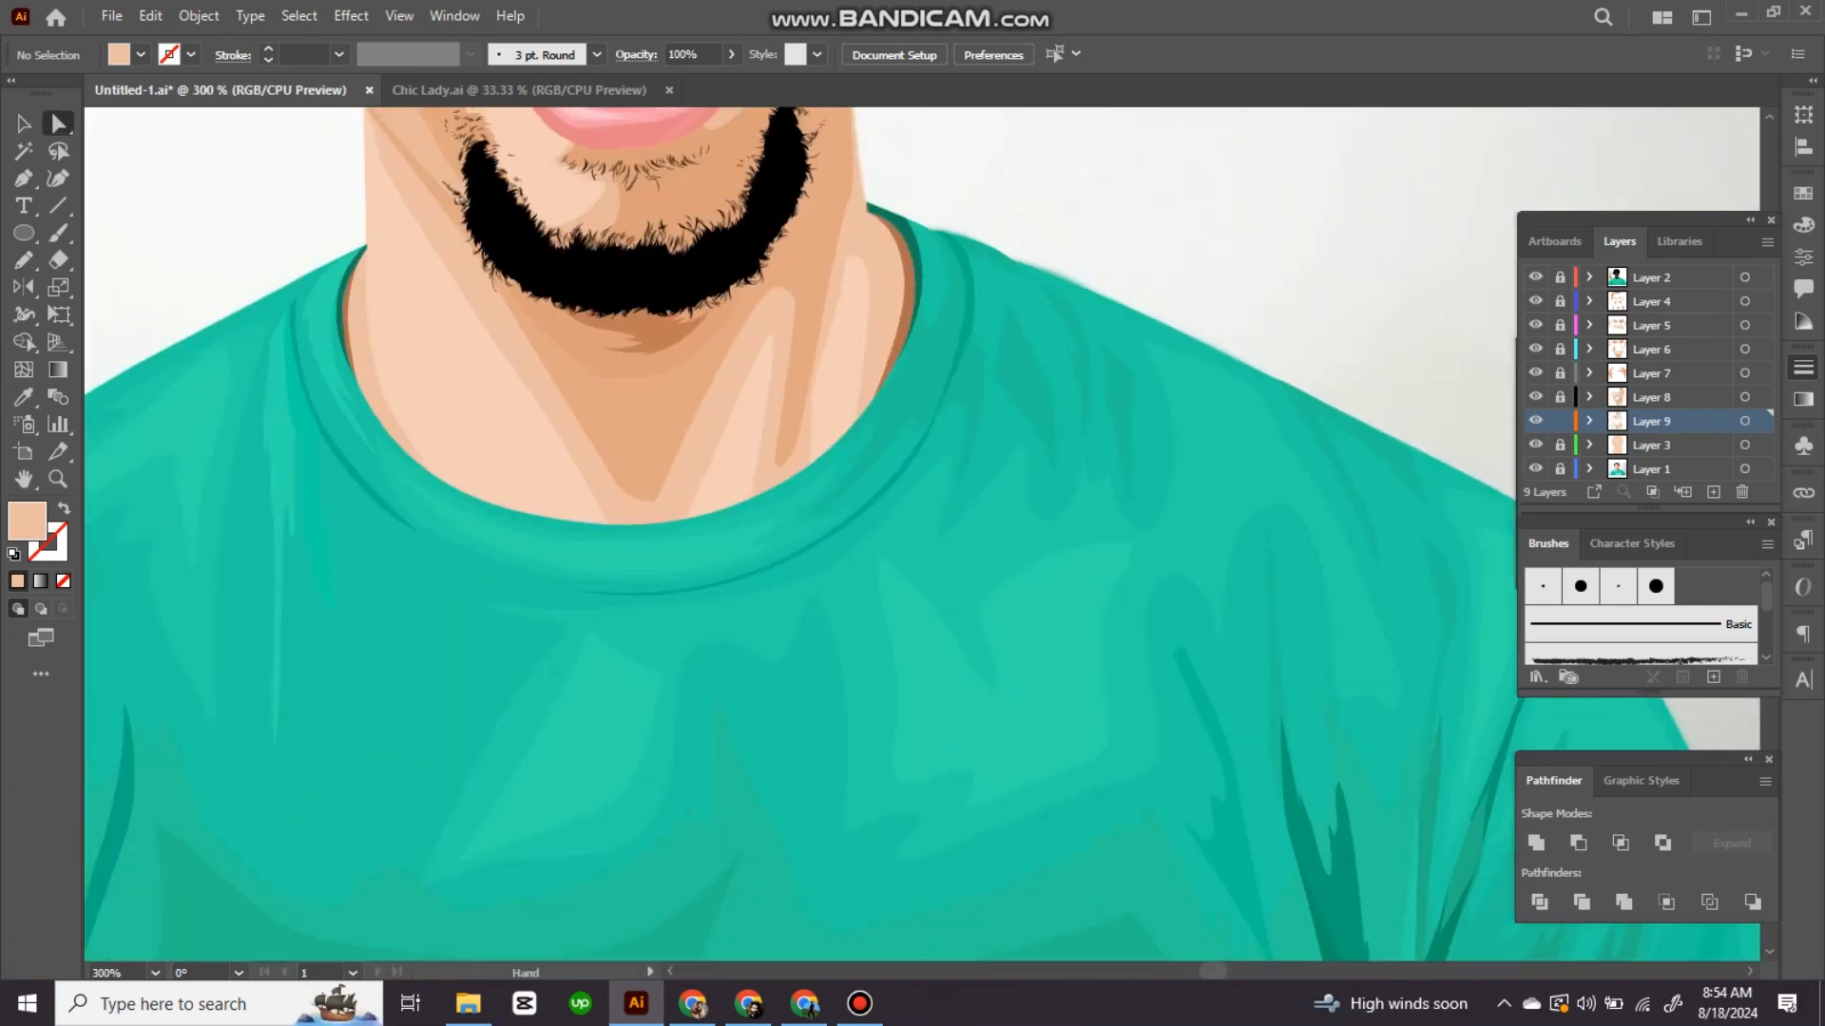
Step: Trace a shading shape along the left edge of the neck, from inside the shirt collar up to the jaw, with the Pen tool
{"action": "left_click_drag", "start_coordinate": [408, 361], "coordinate": [1040, 525]}
{"action": "key", "text": "p"}
{"action": "left_click", "coordinate": [1044, 405]}
{"action": "left_click_drag", "start_coordinate": [985, 431], "coordinate": [969, 473]}
{"action": "left_click", "coordinate": [948, 535]}
{"action": "scroll", "coordinate": [884, 304], "scroll_direction": "up", "scroll_amount": 2}
{"action": "left_click_drag", "start_coordinate": [1017, 532], "coordinate": [1011, 763]}
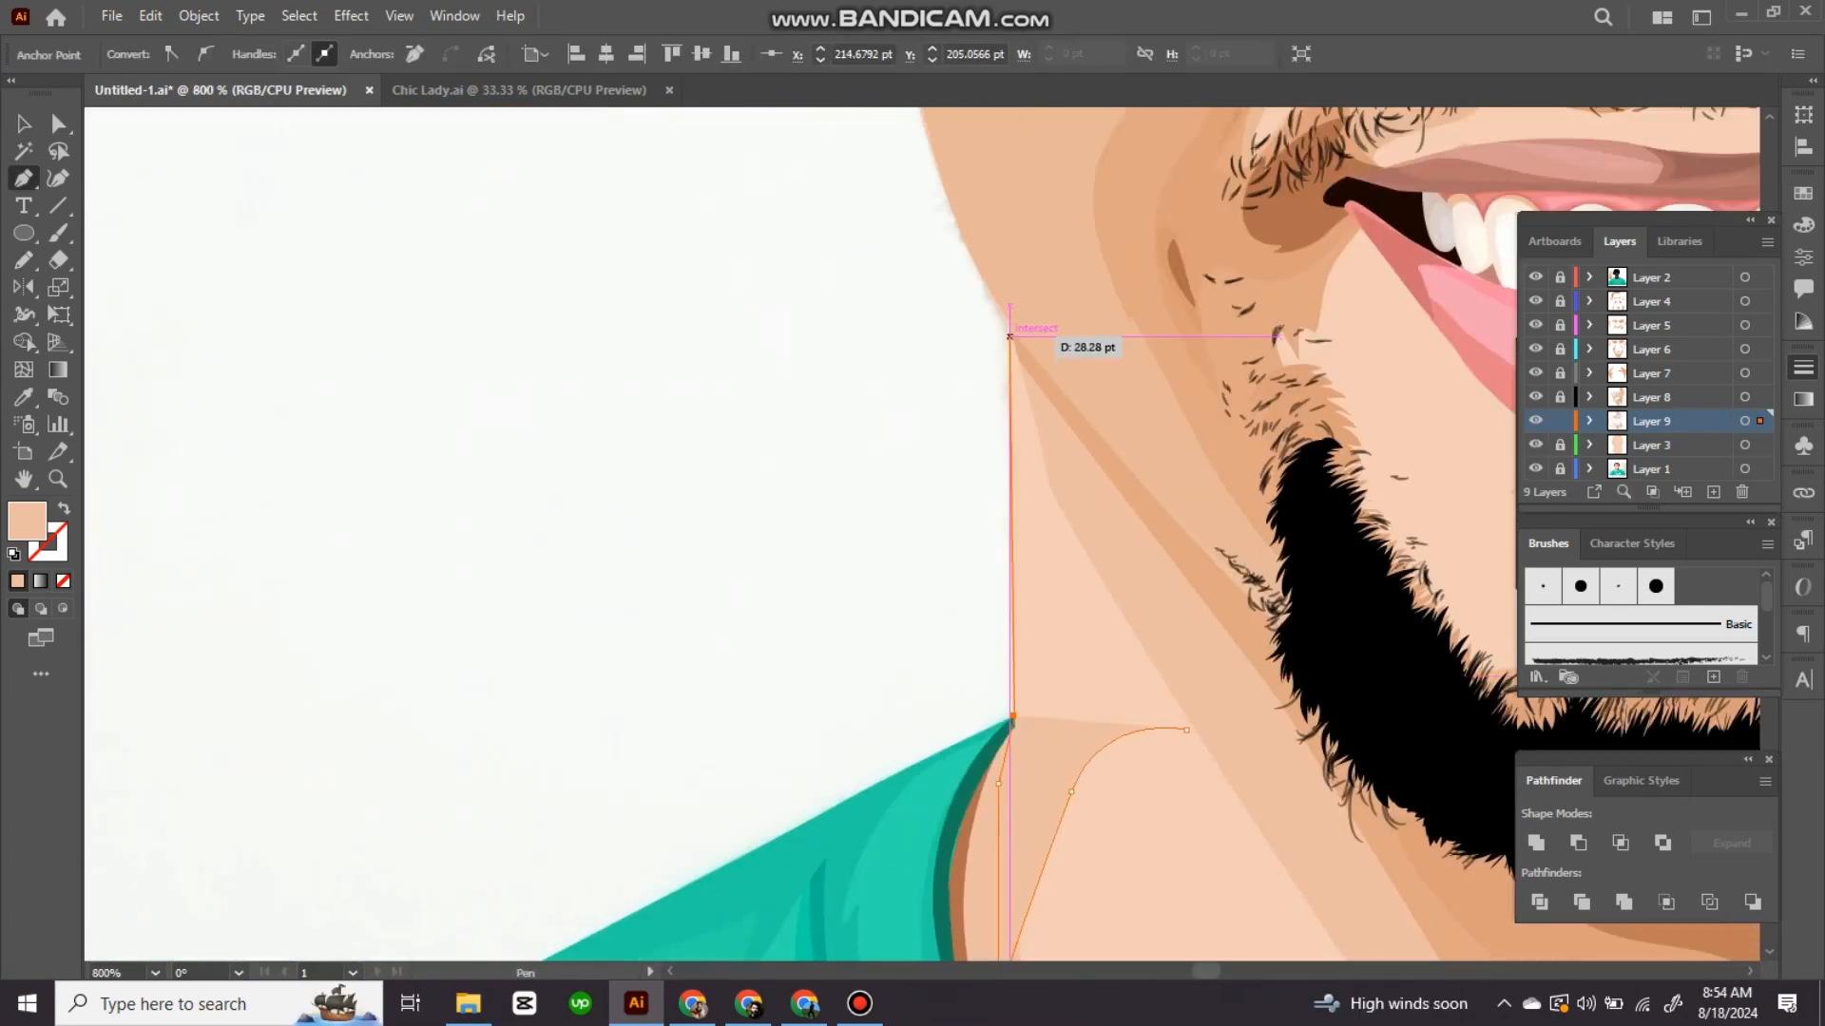
{"action": "left_click", "coordinate": [1011, 339]}
{"action": "left_click_drag", "start_coordinate": [1160, 574], "coordinate": [1245, 689]}
{"action": "left_click_drag", "start_coordinate": [1245, 750], "coordinate": [1046, 454]}
{"action": "left_click", "coordinate": [1002, 432]}
{"action": "left_click", "coordinate": [896, 517], "text": "ctrl"}
Step: Lock Layer 9 and create a new layer directly above Layer 3
{"action": "scroll", "coordinate": [893, 515], "scroll_direction": "down", "scroll_amount": 5}
{"action": "left_click_drag", "start_coordinate": [893, 515], "coordinate": [925, 575]}
{"action": "left_click", "coordinate": [1560, 421]}
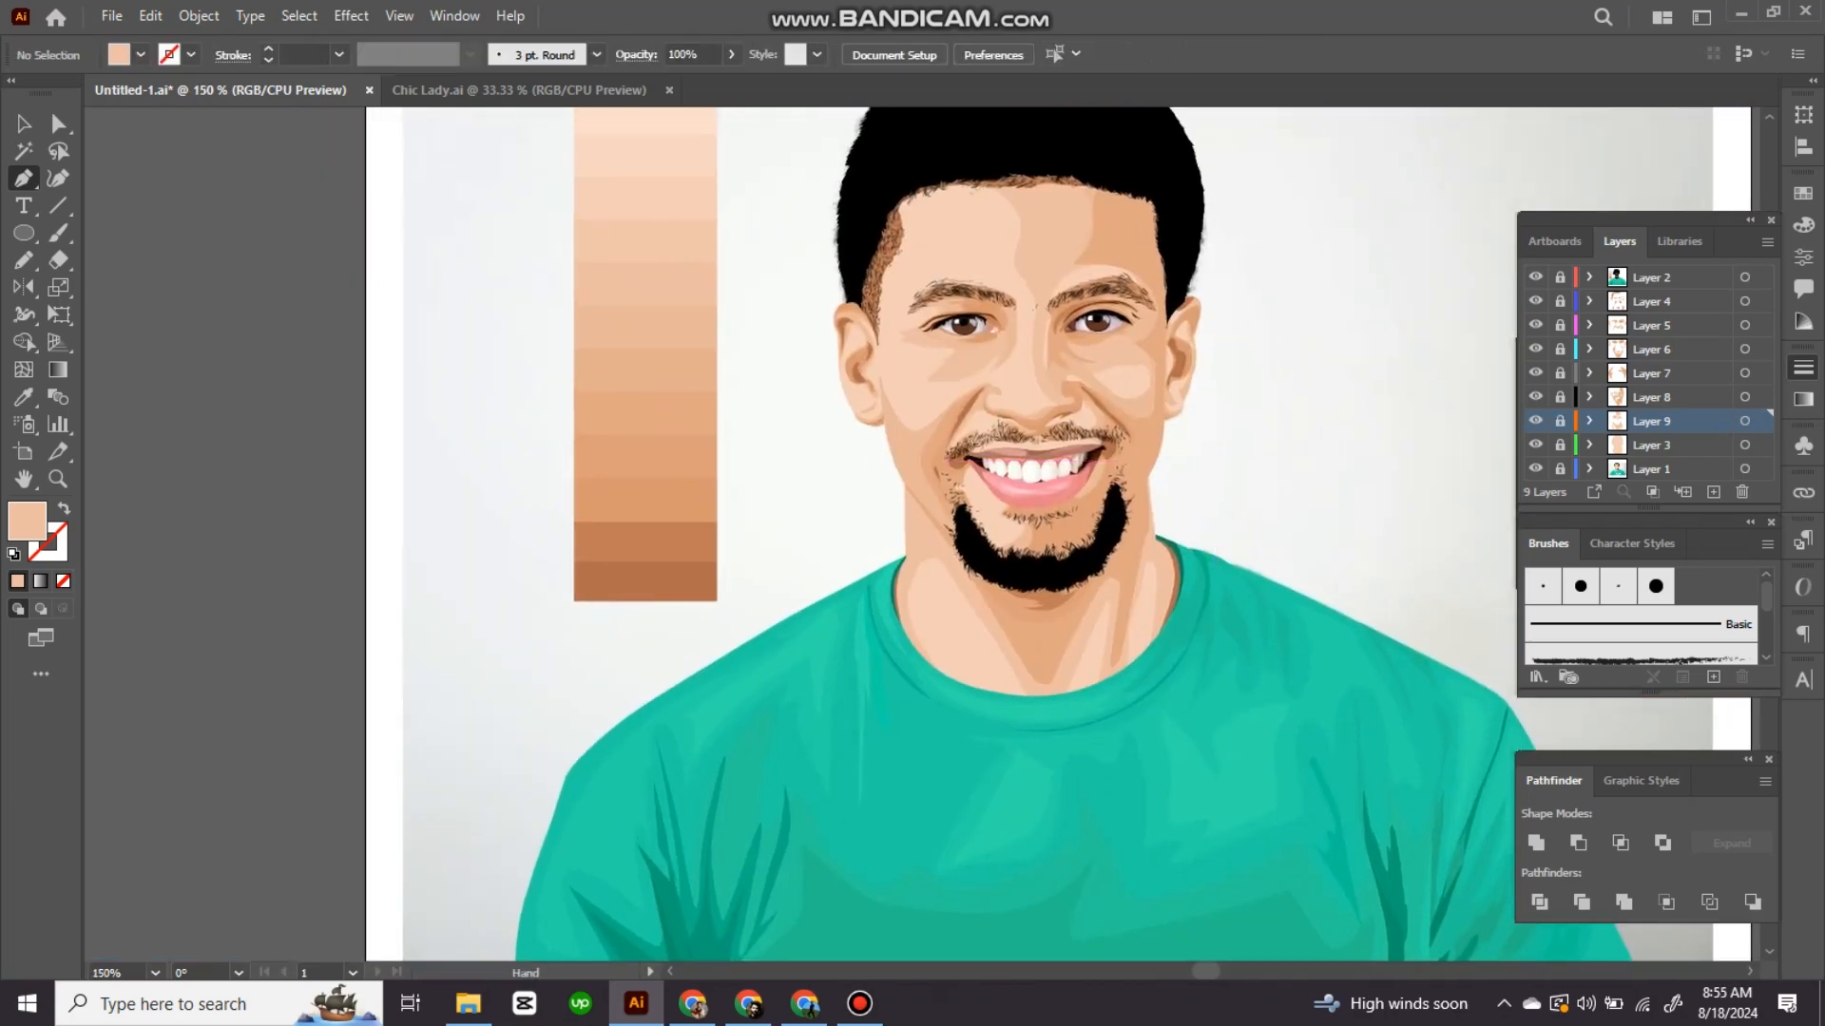
{"action": "left_click", "coordinate": [1672, 445]}
{"action": "left_click", "coordinate": [1714, 492]}
Step: With Layer 3 hidden, trace one large shape over the neck gaps, chin and corner of the mouth with the Pen tool
{"action": "left_click", "coordinate": [1536, 445]}
{"action": "scroll", "coordinate": [1083, 753], "scroll_direction": "up", "scroll_amount": 3}
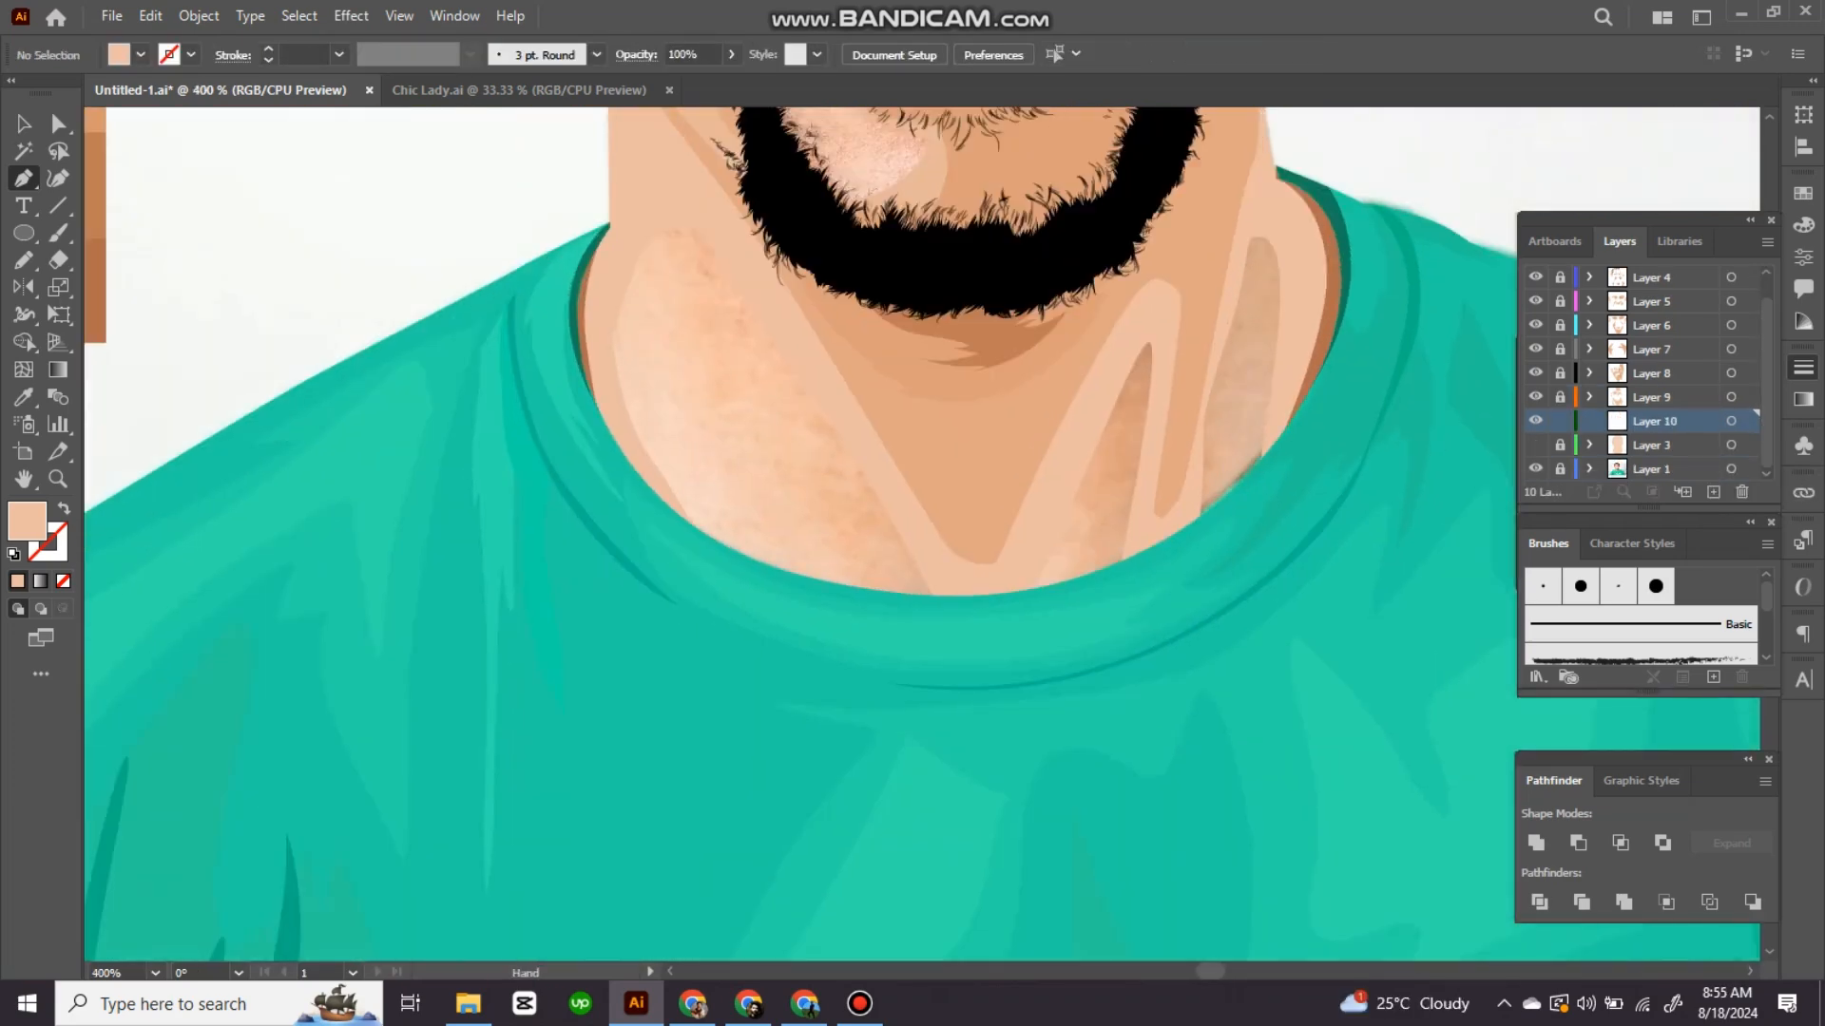
{"action": "left_click_drag", "start_coordinate": [1278, 399], "coordinate": [1364, 431]}
{"action": "left_click", "coordinate": [1405, 342]}
{"action": "left_click_drag", "start_coordinate": [1295, 559], "coordinate": [1178, 640]}
{"action": "left_click", "coordinate": [1016, 673]}
{"action": "left_click_drag", "start_coordinate": [852, 473], "coordinate": [819, 421]}
{"action": "left_click_drag", "start_coordinate": [764, 212], "coordinate": [803, 210]}
{"action": "left_click_drag", "start_coordinate": [834, 229], "coordinate": [999, 532]}
{"action": "left_click_drag", "start_coordinate": [1135, 570], "coordinate": [1217, 559]}
{"action": "left_click_drag", "start_coordinate": [1184, 485], "coordinate": [1154, 402]}
{"action": "left_click", "coordinate": [1103, 526]}
{"action": "left_click_drag", "start_coordinate": [1297, 444], "coordinate": [1317, 455]}
{"action": "left_click", "coordinate": [1334, 583]}
{"action": "scroll", "coordinate": [1334, 583], "scroll_direction": "down", "scroll_amount": 2}
Step: Show Layer 3 and recolour the neck and chin shape with a lighter skin swatch using the Eyedropper
{"action": "left_click", "coordinate": [1536, 444]}
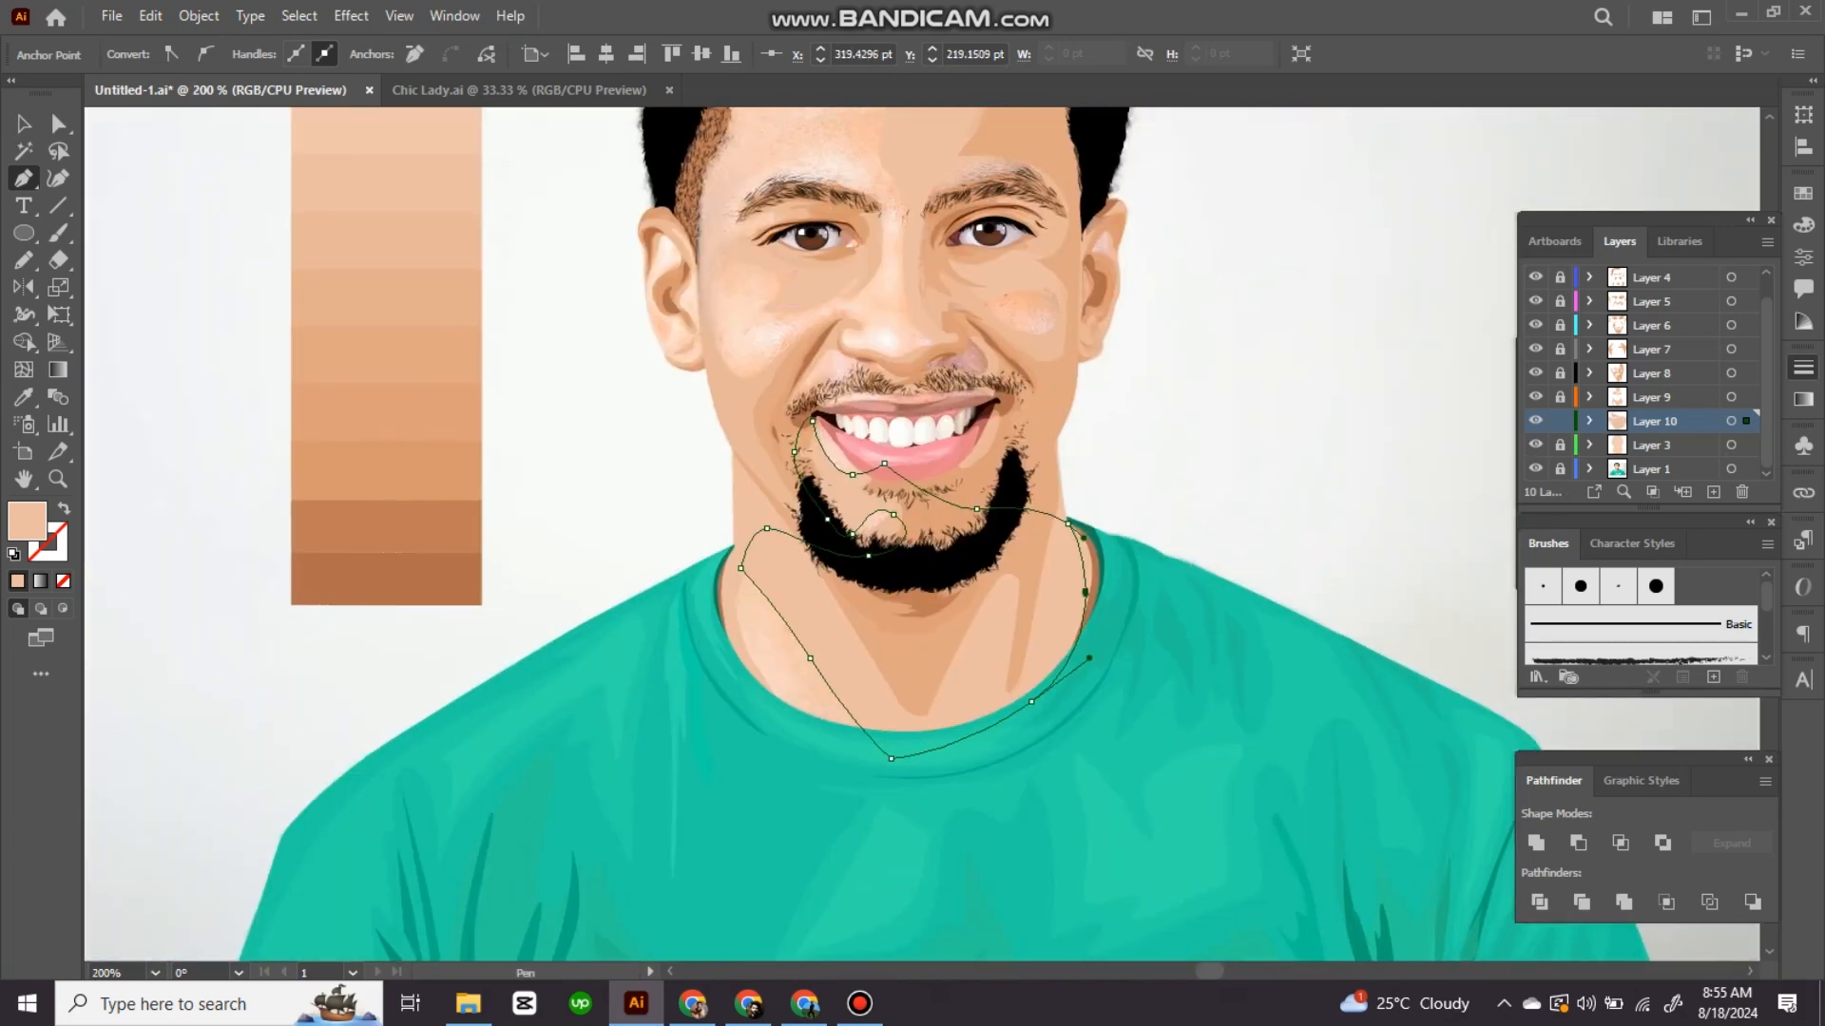
{"action": "key", "text": "i"}
{"action": "left_click_drag", "start_coordinate": [751, 380], "coordinate": [1011, 603]}
{"action": "left_click", "coordinate": [656, 344]}
{"action": "left_click", "coordinate": [818, 370], "text": "ctrl"}
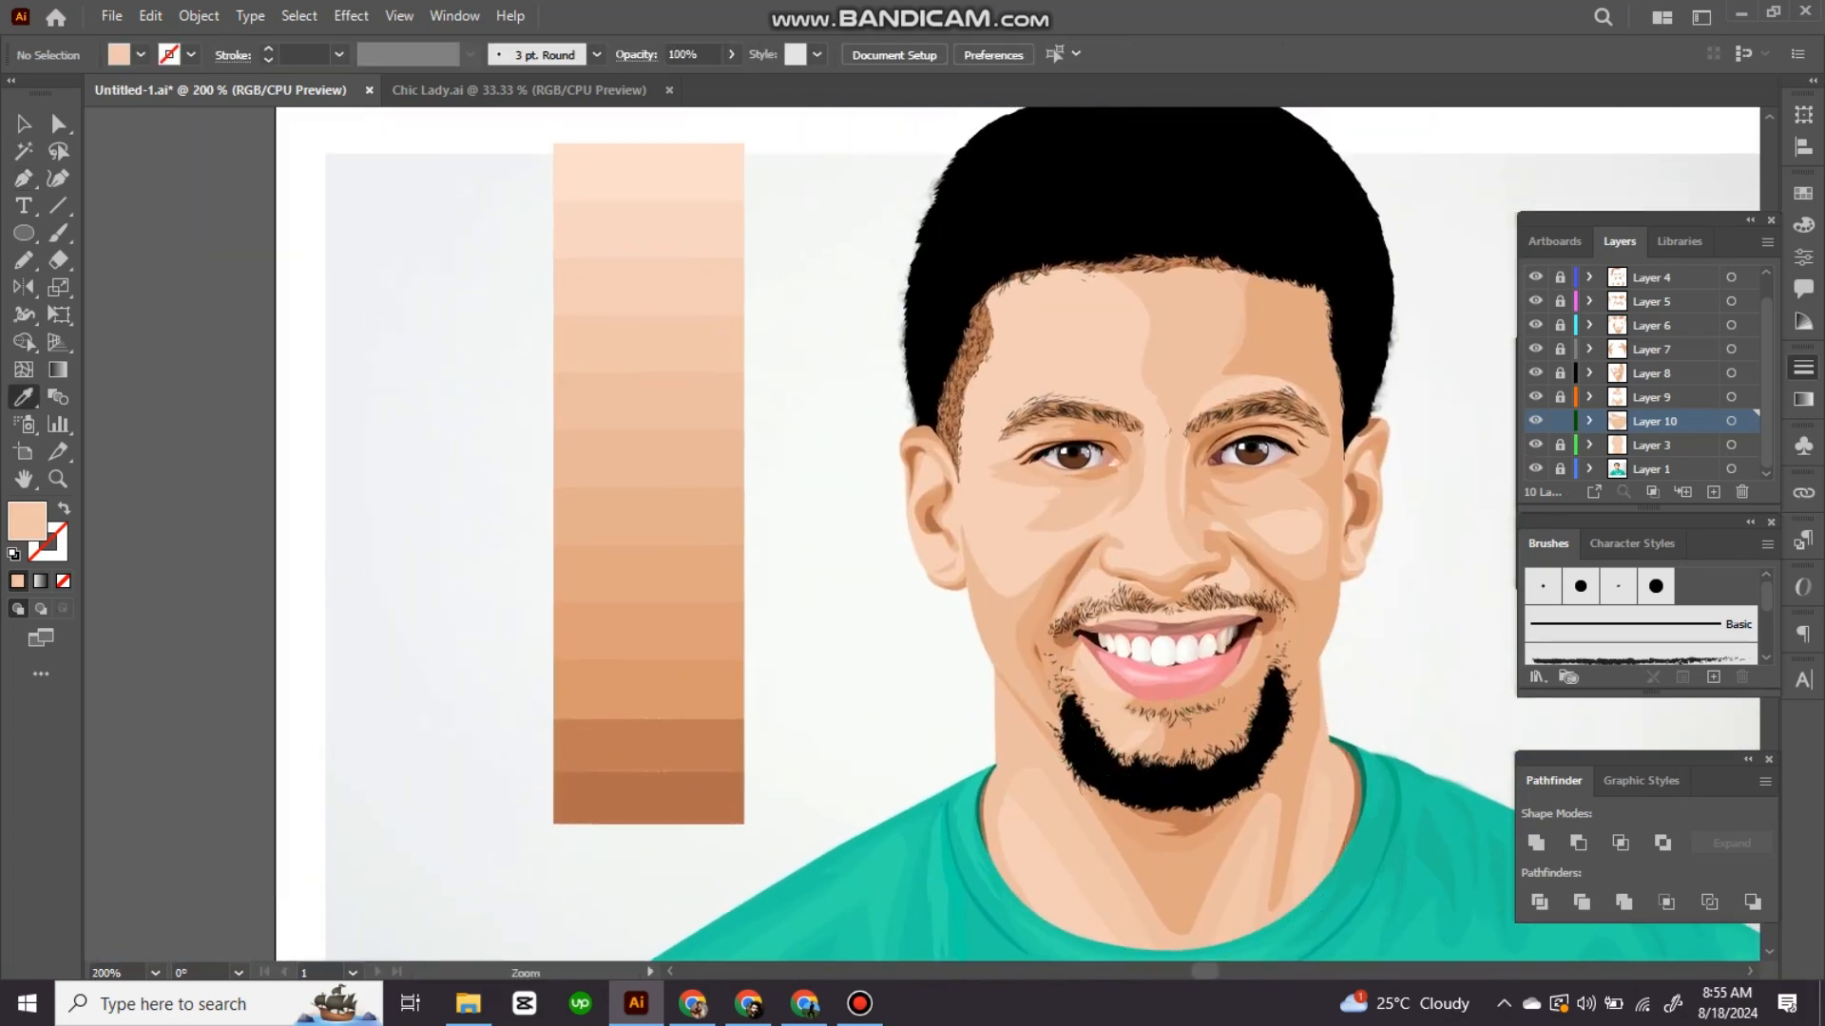
Step: Hide Layer 3 to expose the photo beneath the face
{"action": "left_click", "coordinate": [1105, 563], "text": "ctrl"}
{"action": "left_click", "coordinate": [1104, 564], "text": "ctrl"}
{"action": "left_click", "coordinate": [1535, 445]}
Step: Try tracing one continuous light-tone shape around the nose, brow, forehead, cheeks and left ear with the Pencil tool
{"action": "left_click_drag", "start_coordinate": [1122, 419], "coordinate": [1225, 438]}
{"action": "key", "text": "n"}
{"action": "mouse_move", "coordinate": [1238, 371]}
{"action": "left_mouse_down"}
{"action": "mouse_move", "coordinate": [1235, 410]}
{"action": "mouse_move", "coordinate": [889, 587]}
{"action": "mouse_move", "coordinate": [883, 453]}
{"action": "left_mouse_up"}
{"action": "left_click_drag", "start_coordinate": [893, 428], "coordinate": [1057, 722]}
{"action": "left_click_drag", "start_coordinate": [1046, 747], "coordinate": [1065, 587]}
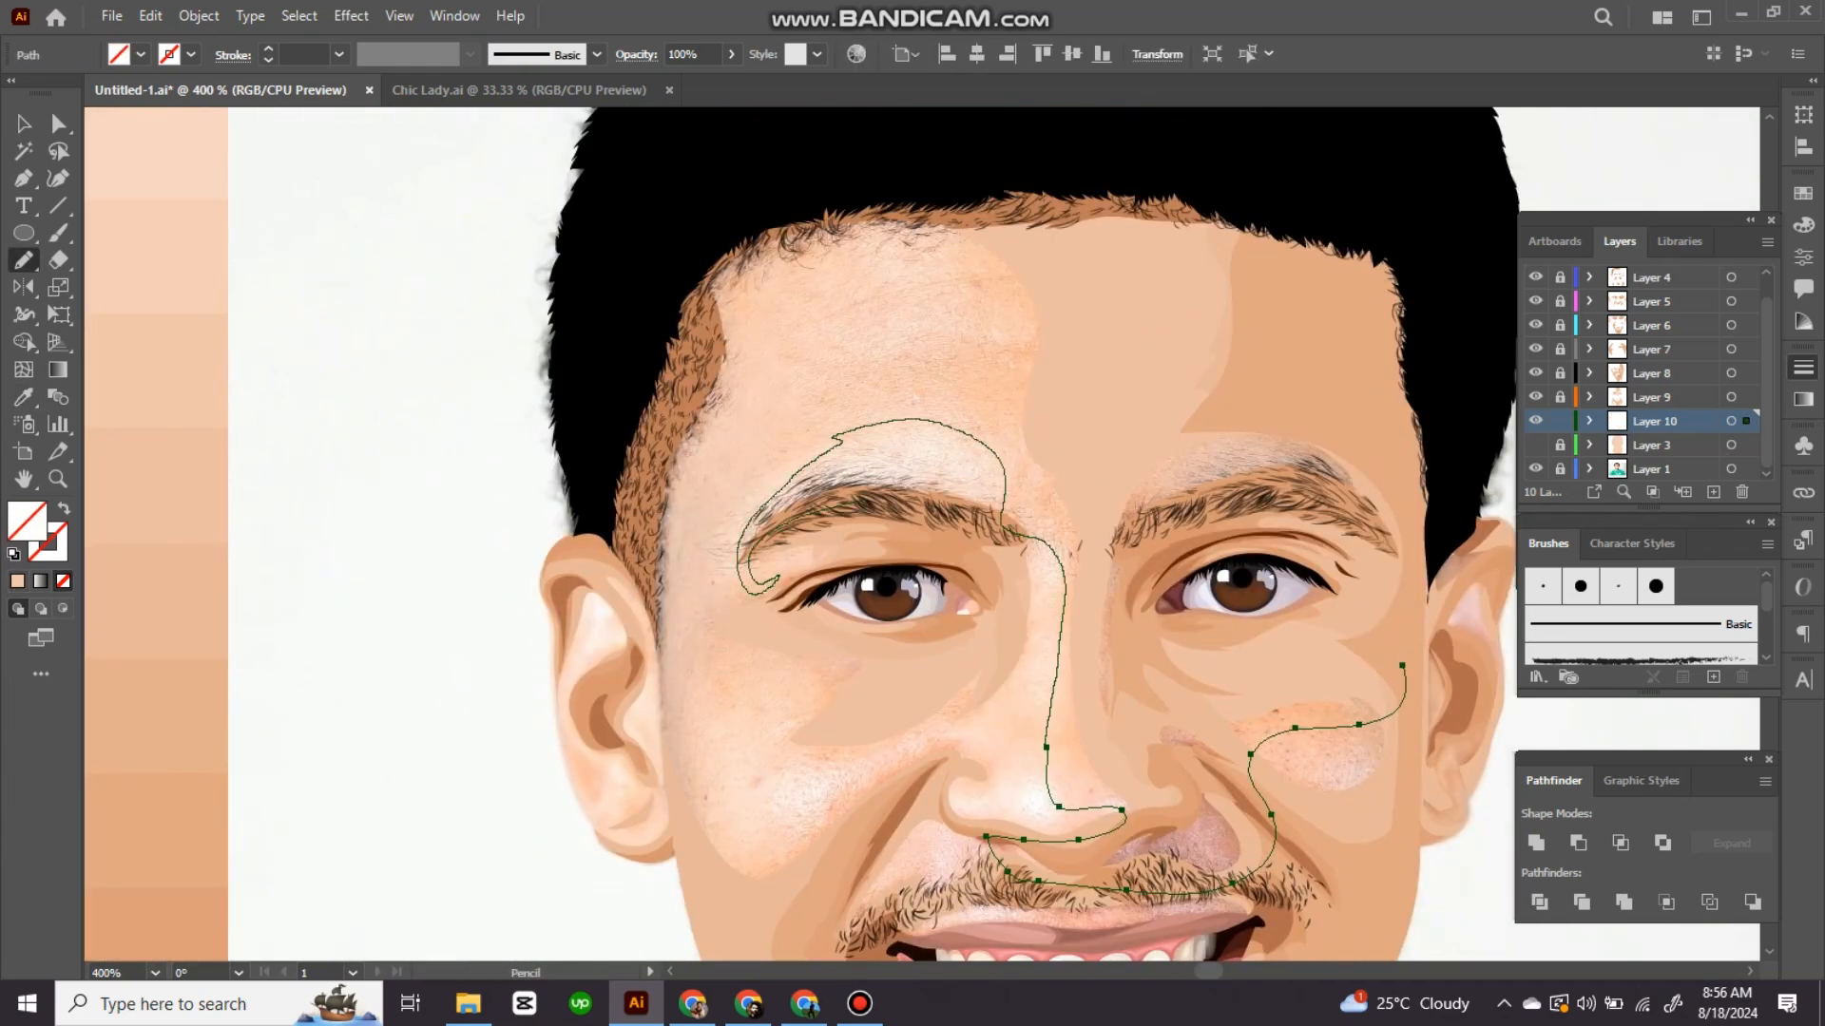
{"action": "left_click_drag", "start_coordinate": [884, 496], "coordinate": [977, 775]}
{"action": "left_click_drag", "start_coordinate": [1073, 703], "coordinate": [1255, 450]}
{"action": "left_click_drag", "start_coordinate": [1159, 524], "coordinate": [949, 656]}
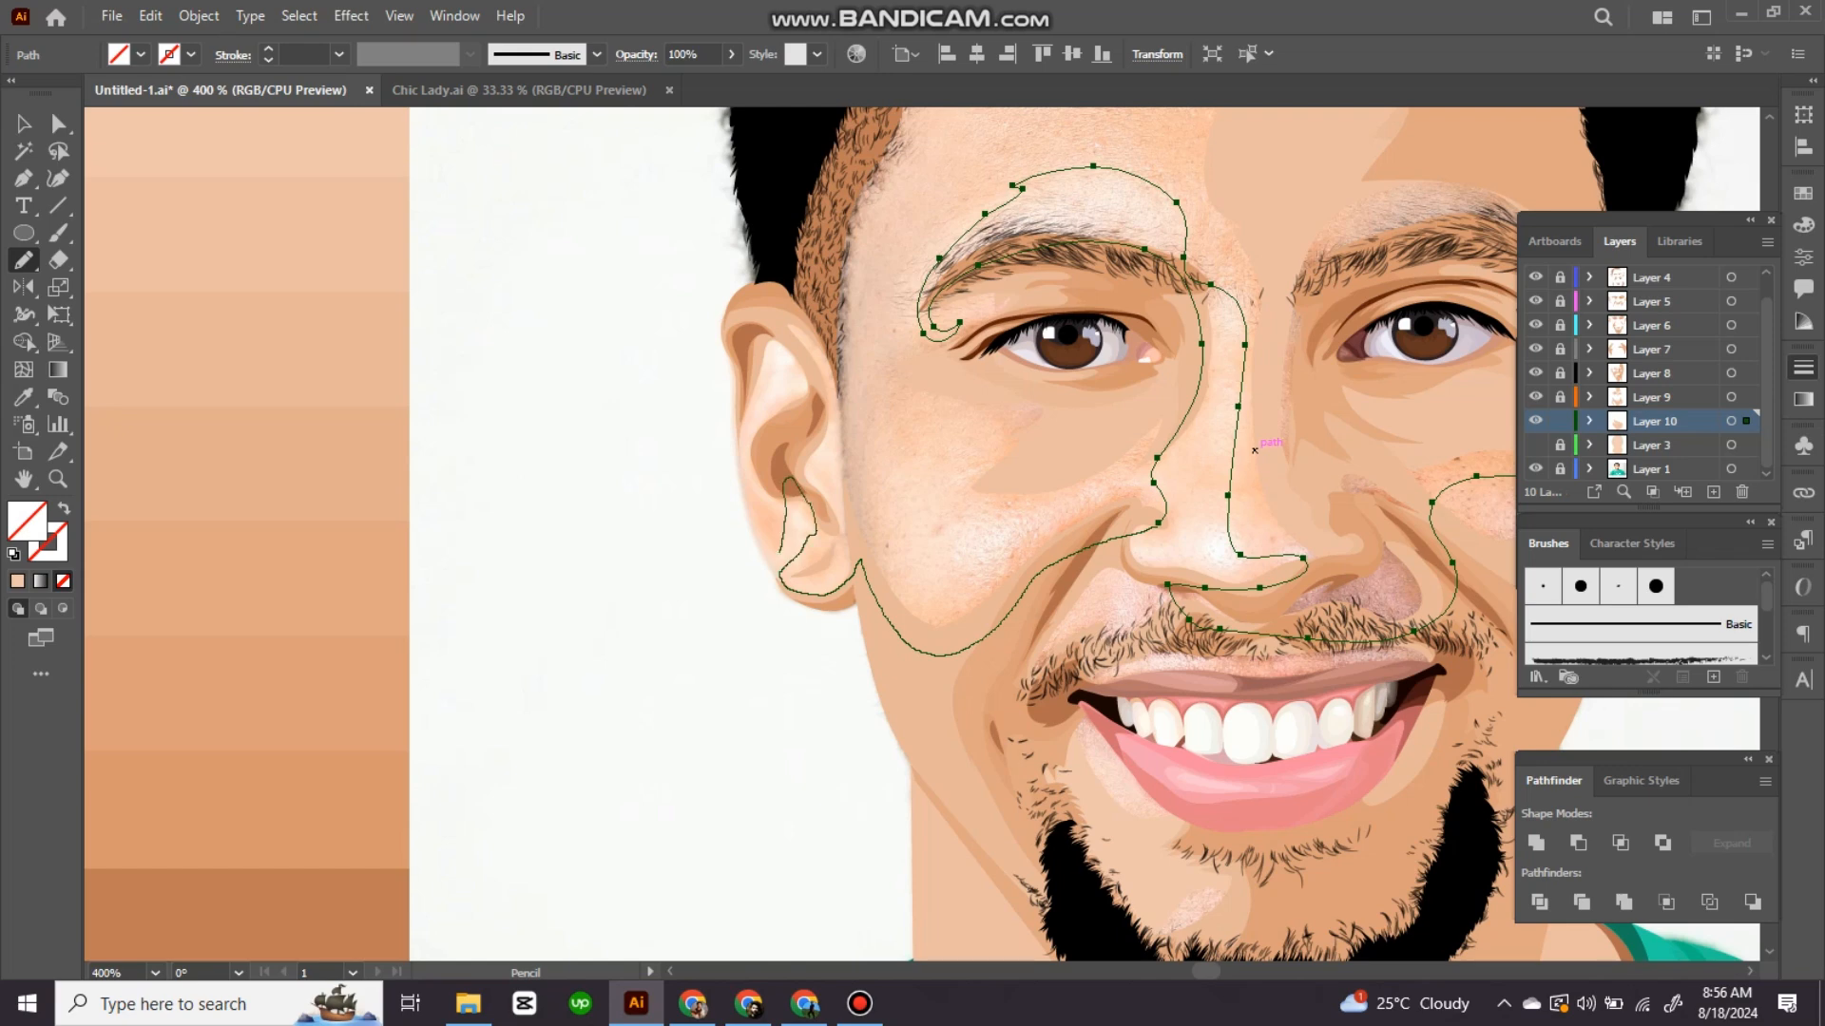
{"action": "left_click_drag", "start_coordinate": [834, 414], "coordinate": [838, 339]}
{"action": "mouse_move", "coordinate": [838, 338]}
{"action": "left_mouse_down"}
{"action": "mouse_move", "coordinate": [815, 621]}
{"action": "mouse_move", "coordinate": [895, 406]}
{"action": "mouse_move", "coordinate": [967, 867]}
{"action": "mouse_move", "coordinate": [878, 641]}
{"action": "left_mouse_up"}
{"action": "left_click_drag", "start_coordinate": [878, 640], "coordinate": [780, 595]}
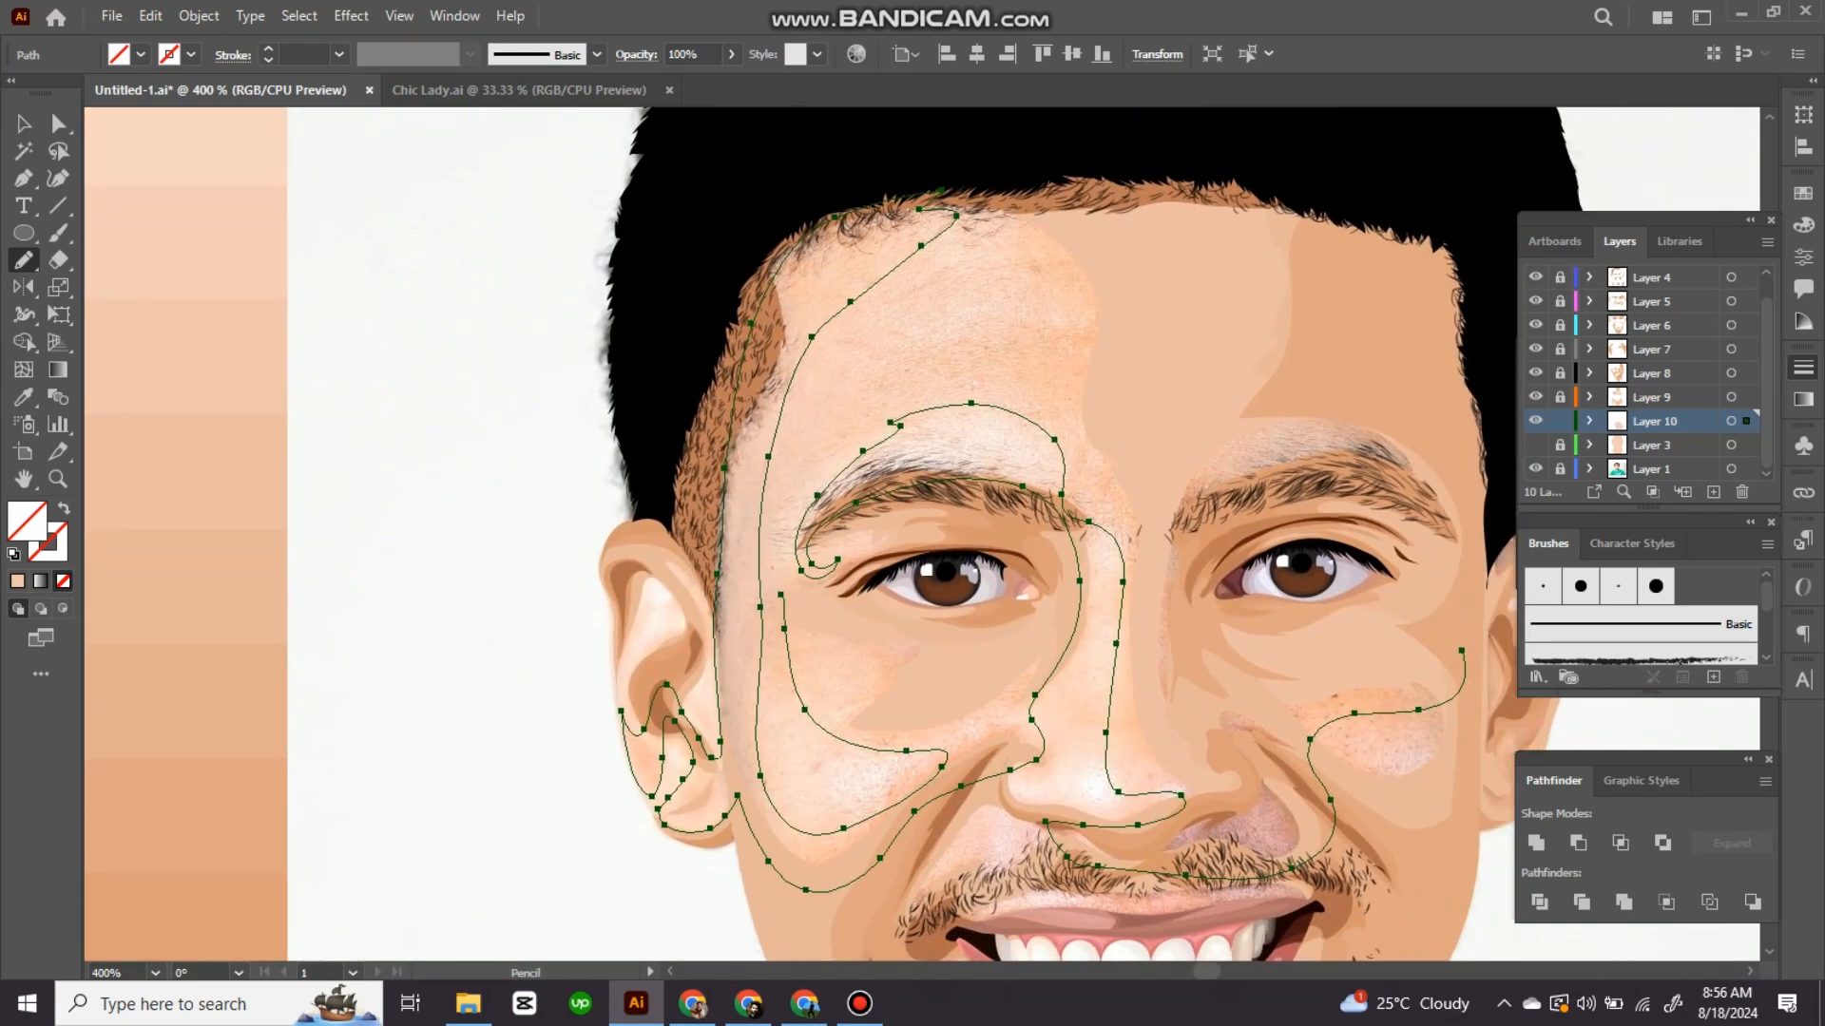
{"action": "left_click_drag", "start_coordinate": [1212, 639], "coordinate": [1461, 651]}
{"action": "left_click_drag", "start_coordinate": [1121, 722], "coordinate": [1159, 439]}
Step: Fill the traced face shape with a light skin swatch and delete the shape
{"action": "key", "text": "i"}
{"action": "left_click", "coordinate": [218, 190]}
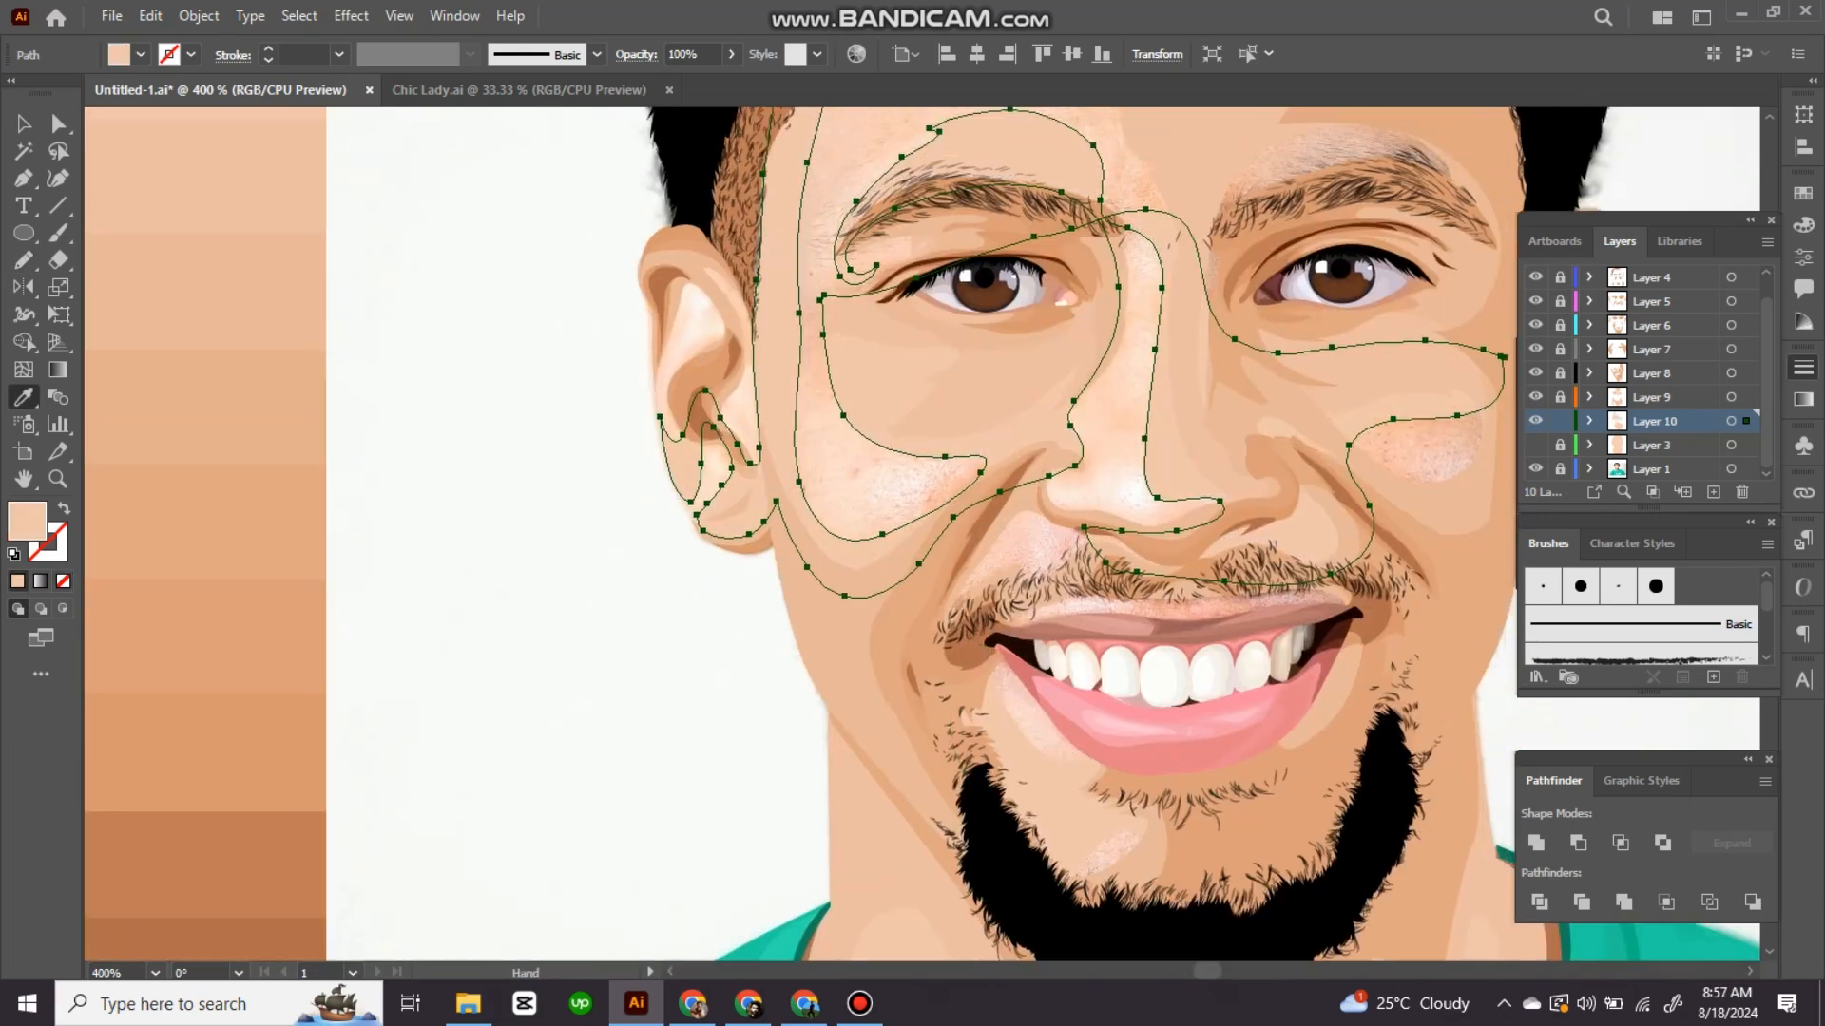
{"action": "key", "text": "ctrl+shift+a"}
{"action": "mouse_move", "coordinate": [950, 476]}
{"action": "left_mouse_down"}
{"action": "mouse_move", "coordinate": [991, 589]}
{"action": "mouse_move", "coordinate": [926, 571]}
{"action": "left_mouse_up"}
{"action": "left_click", "coordinate": [1010, 579], "text": "ctrl"}
{"action": "key", "text": "Delete"}
{"action": "key", "text": "Delete"}
Step: Retrace the light facial shape around the upper lip, cheeks, nose, brows and forehead with the Pencil tool, leaving out the ear
{"action": "key", "text": "n"}
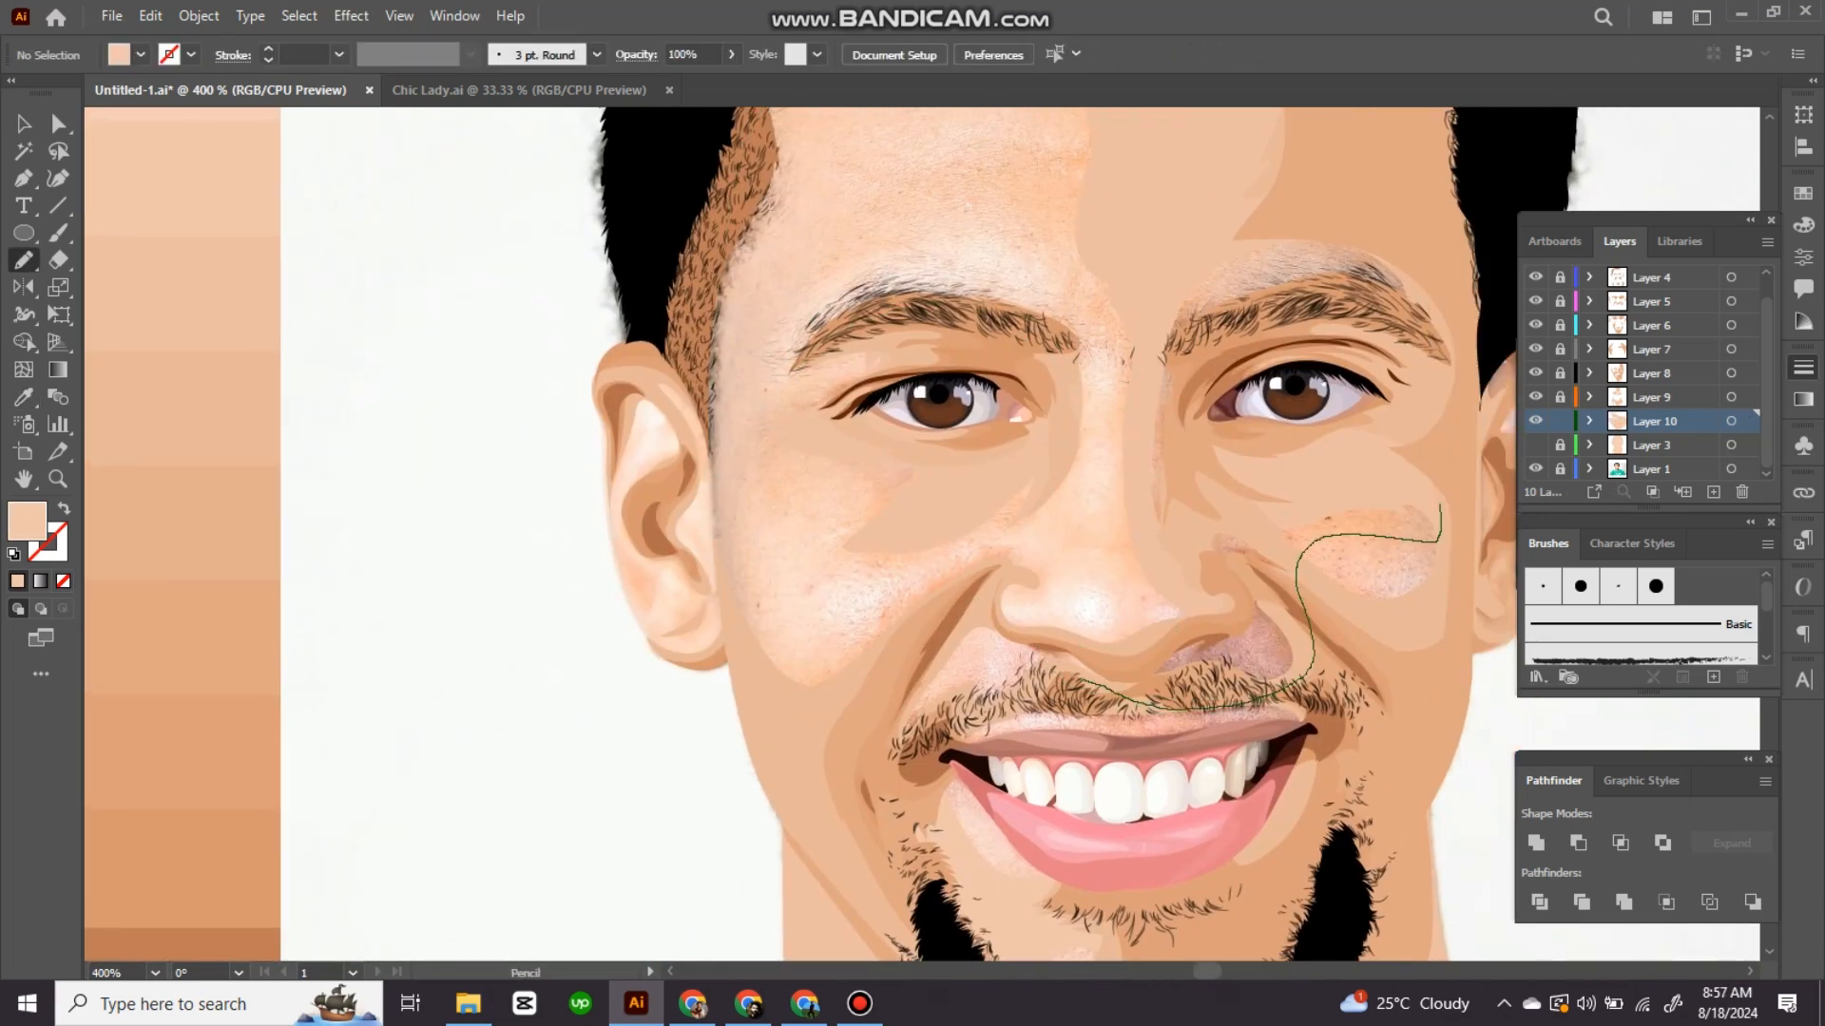
{"action": "mouse_move", "coordinate": [1080, 676]}
{"action": "left_mouse_down"}
{"action": "mouse_move", "coordinate": [1001, 688]}
{"action": "mouse_move", "coordinate": [951, 643]}
{"action": "left_mouse_up"}
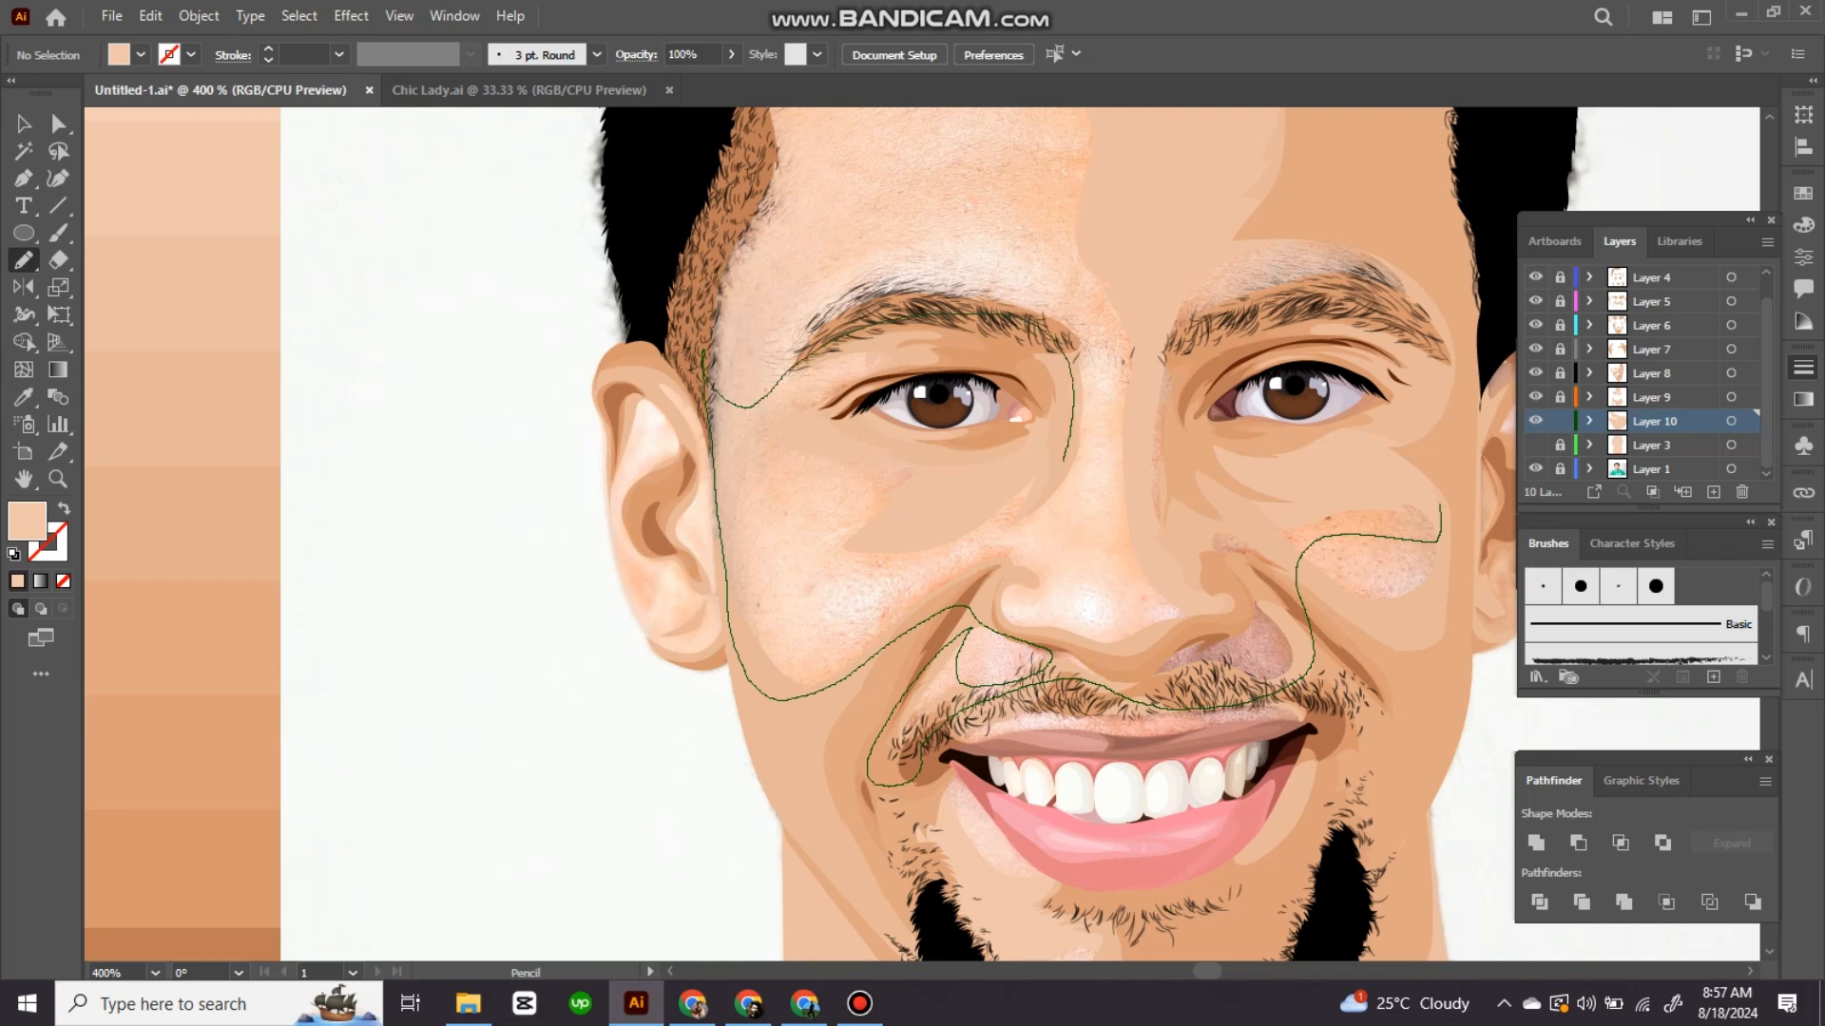
{"action": "mouse_move", "coordinate": [768, 556]}
{"action": "left_mouse_down"}
{"action": "mouse_move", "coordinate": [785, 652]}
{"action": "mouse_move", "coordinate": [1013, 562]}
{"action": "left_mouse_up"}
{"action": "left_click_drag", "start_coordinate": [1124, 552], "coordinate": [1053, 285]}
{"action": "mouse_move", "coordinate": [1053, 285]}
{"action": "left_mouse_down"}
{"action": "mouse_move", "coordinate": [1132, 452]}
{"action": "mouse_move", "coordinate": [1067, 314]}
{"action": "mouse_move", "coordinate": [1298, 337]}
{"action": "left_mouse_up"}
{"action": "mouse_move", "coordinate": [1297, 337]}
{"action": "left_mouse_down"}
{"action": "mouse_move", "coordinate": [1053, 285]}
{"action": "mouse_move", "coordinate": [1274, 616]}
{"action": "left_mouse_up"}
{"action": "left_click_drag", "start_coordinate": [1273, 617], "coordinate": [1360, 316]}
Step: Recolour the retraced facial shape with a light skin swatch using the Eyedropper and deselect it
{"action": "key", "text": "i"}
{"action": "left_click", "coordinate": [143, 136]}
{"action": "left_click_drag", "start_coordinate": [1005, 359], "coordinate": [808, 494]}
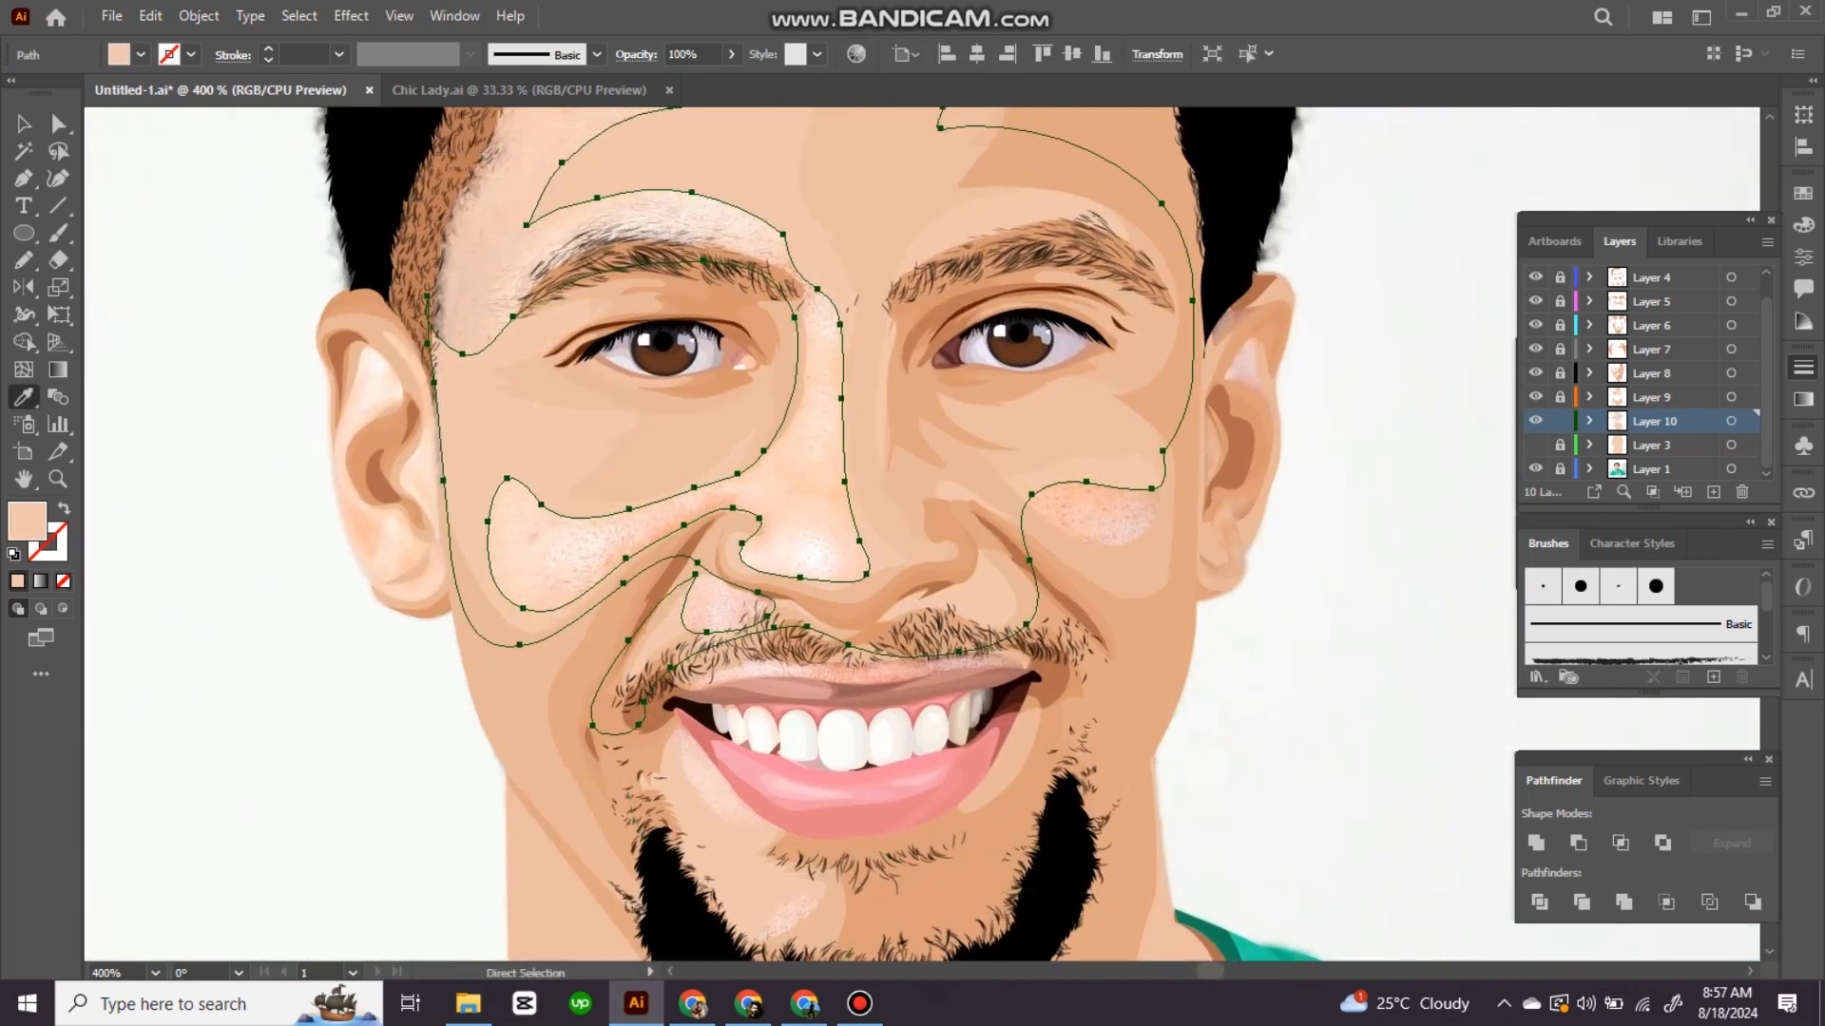
{"action": "key", "text": "ctrl+shift+a"}
Step: Trace a light shape over the lower left ear with the Pencil tool and match it to the facial skin tone
{"action": "scroll", "coordinate": [808, 494], "scroll_direction": "down", "scroll_amount": 2}
{"action": "scroll", "coordinate": [476, 456], "scroll_direction": "up", "scroll_amount": 4}
{"action": "key", "text": "n"}
{"action": "left_click_drag", "start_coordinate": [983, 487], "coordinate": [957, 557]}
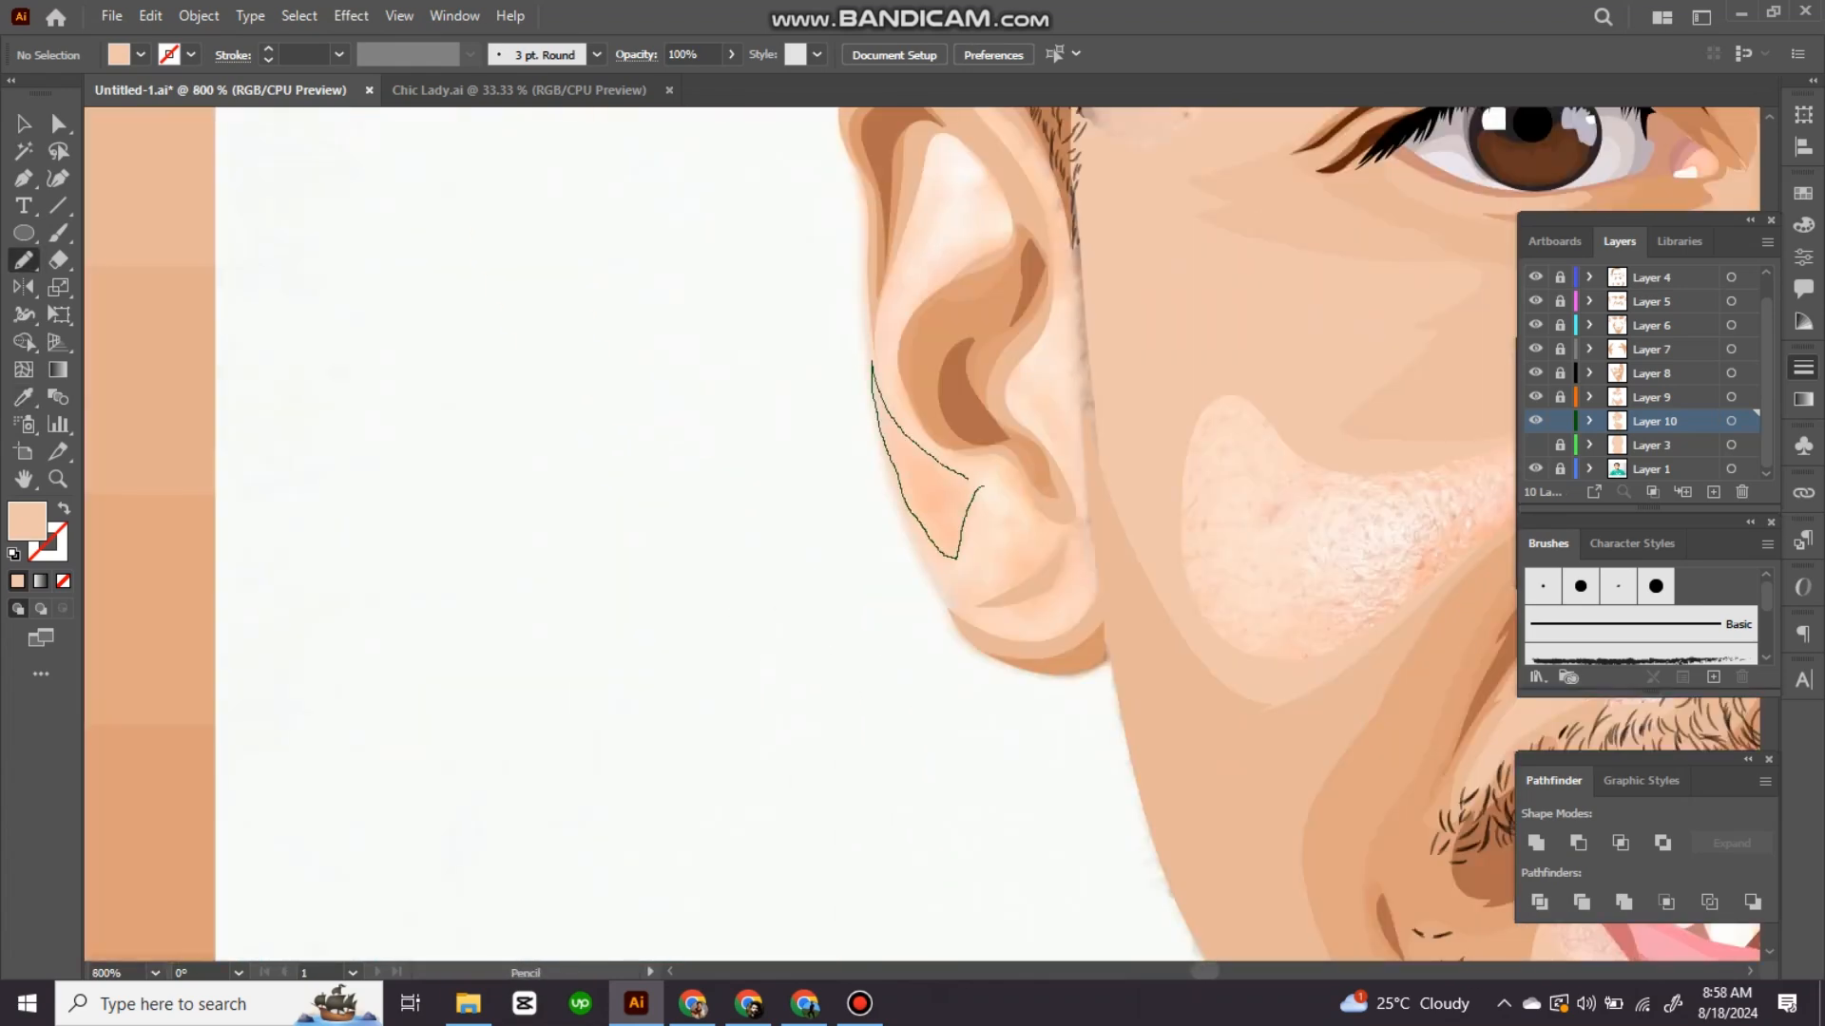
{"action": "left_click_drag", "start_coordinate": [967, 479], "coordinate": [983, 487]}
{"action": "key", "text": "i"}
{"action": "left_click", "coordinate": [1141, 475]}
{"action": "key", "text": "ctrl+shift+a"}
Step: Trace a light shape over the right ear with the Pencil tool and match it to the facial skin tone
{"action": "scroll", "coordinate": [951, 456], "scroll_direction": "down", "scroll_amount": 4}
{"action": "key", "text": "n"}
{"action": "mouse_move", "coordinate": [1193, 284]}
{"action": "left_mouse_down"}
{"action": "mouse_move", "coordinate": [1147, 399]}
{"action": "mouse_move", "coordinate": [1208, 702]}
{"action": "left_mouse_up"}
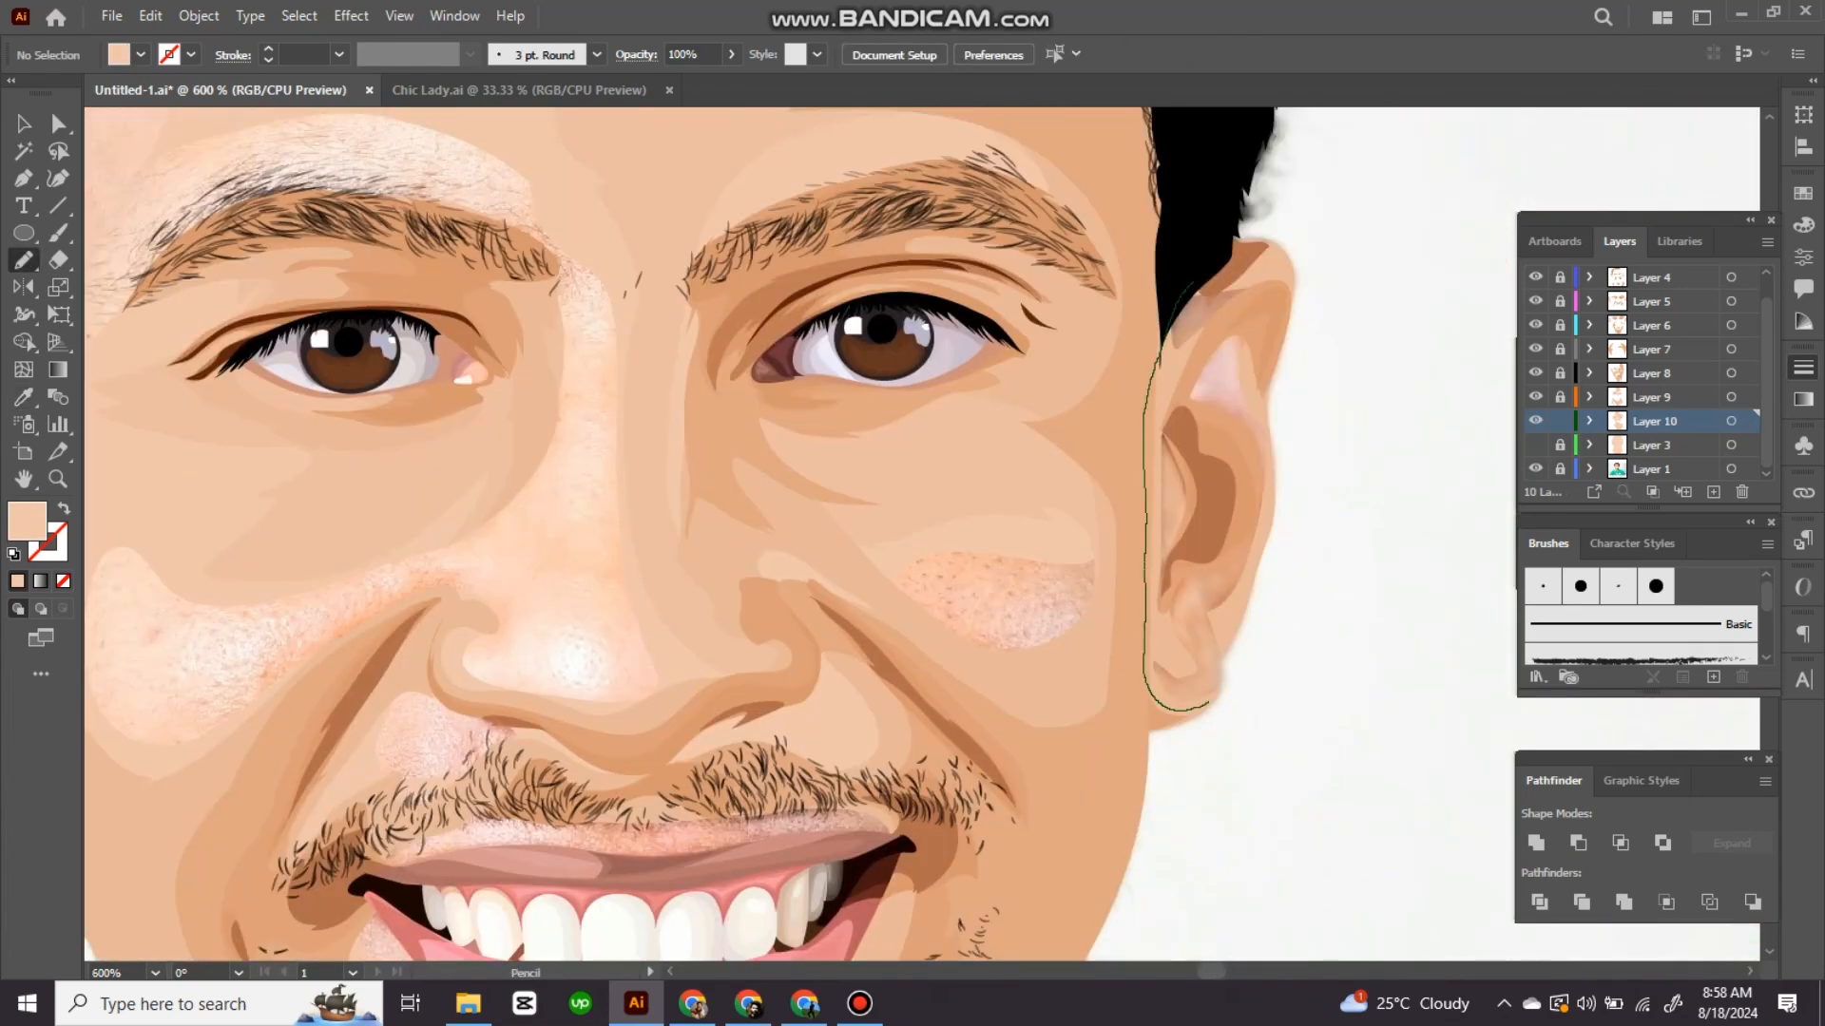
{"action": "left_click_drag", "start_coordinate": [1239, 367], "coordinate": [1178, 397]}
{"action": "key", "text": "i"}
{"action": "left_click", "coordinate": [1055, 447]}
{"action": "key", "text": "ctrl+shift+a"}
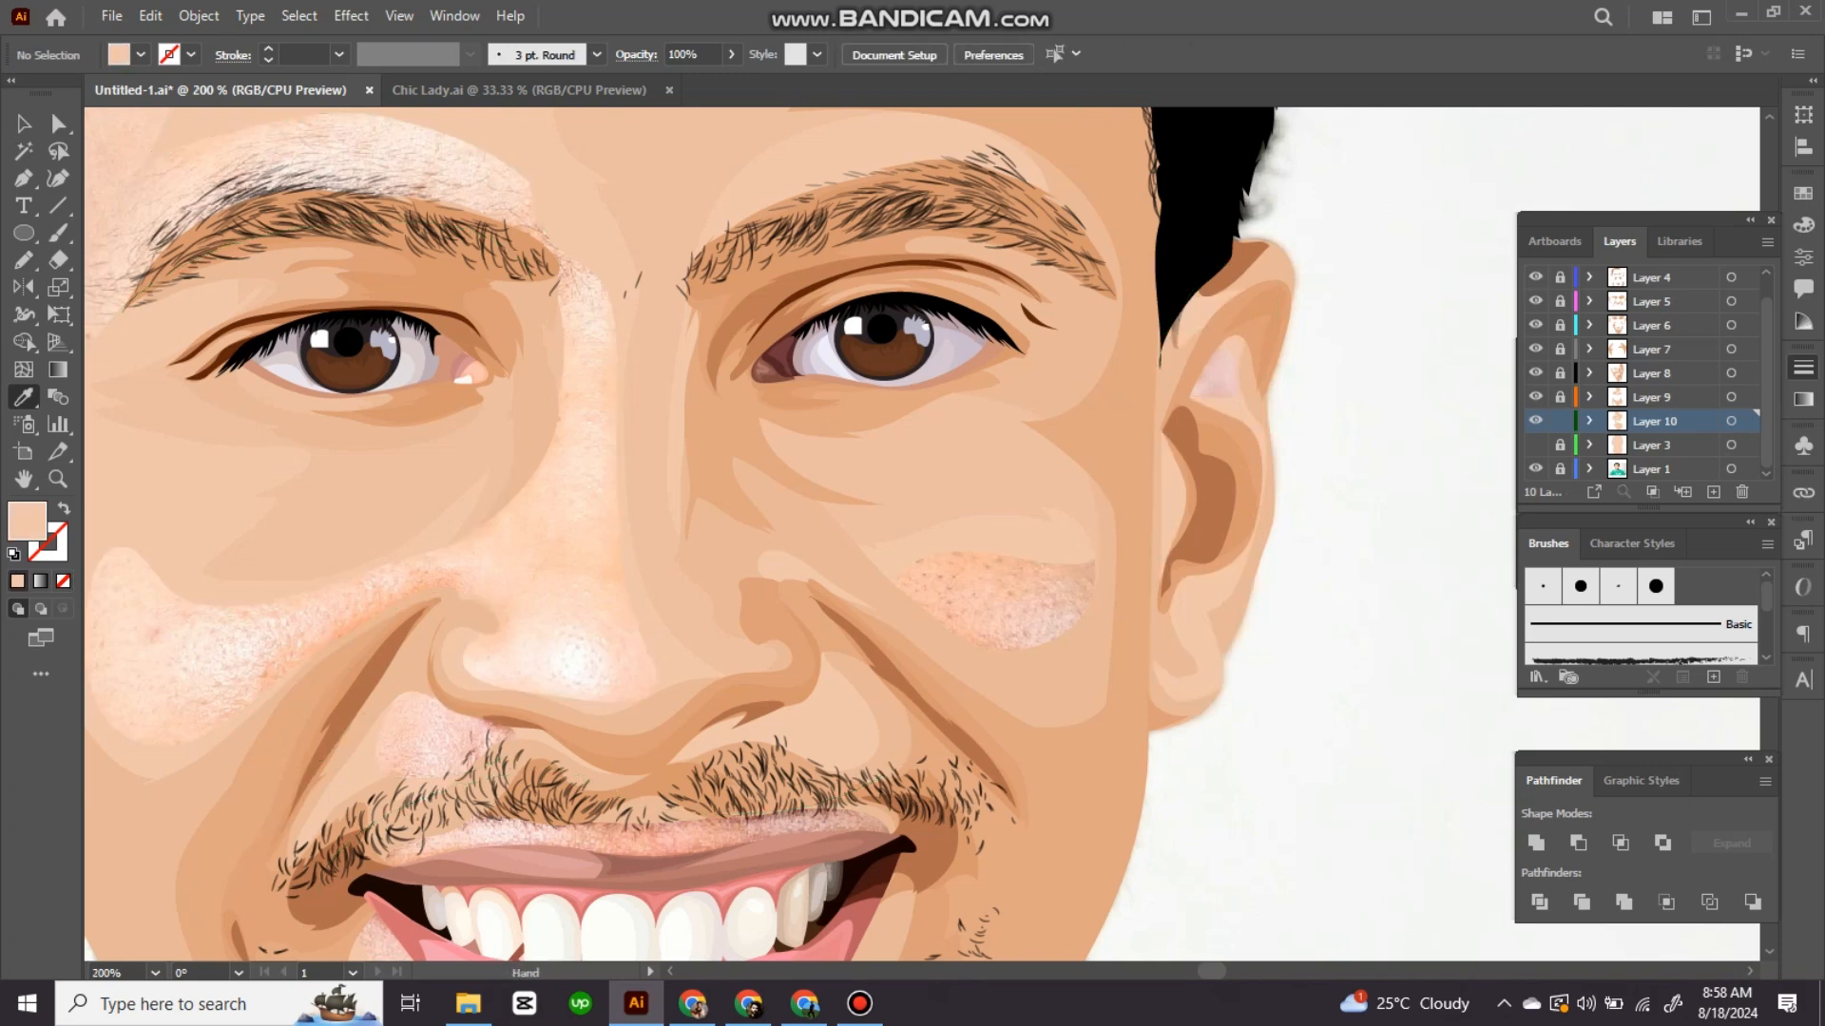
Step: Show Layer 3, lock Layer 10 and create a new layer directly above Layer 3
{"action": "left_click", "coordinate": [1536, 444]}
{"action": "scroll", "coordinate": [1423, 316], "scroll_direction": "down", "scroll_amount": 3}
{"action": "scroll", "coordinate": [1255, 627], "scroll_direction": "up", "scroll_amount": 2}
{"action": "left_click", "coordinate": [1559, 421]}
{"action": "left_click", "coordinate": [1652, 445]}
{"action": "left_click", "coordinate": [1713, 493]}
Step: With Layer 3 hidden, trace a highlight shape over the left forehead, cheeks and nose with the Pencil tool
{"action": "mouse_move", "coordinate": [1127, 218]}
{"action": "left_mouse_down"}
{"action": "mouse_move", "coordinate": [1277, 442]}
{"action": "mouse_move", "coordinate": [1293, 632]}
{"action": "mouse_move", "coordinate": [1254, 717]}
{"action": "left_mouse_up"}
{"action": "scroll", "coordinate": [1653, 427], "scroll_direction": "down", "scroll_amount": 1}
{"action": "left_click", "coordinate": [1536, 444]}
{"action": "key", "text": "n"}
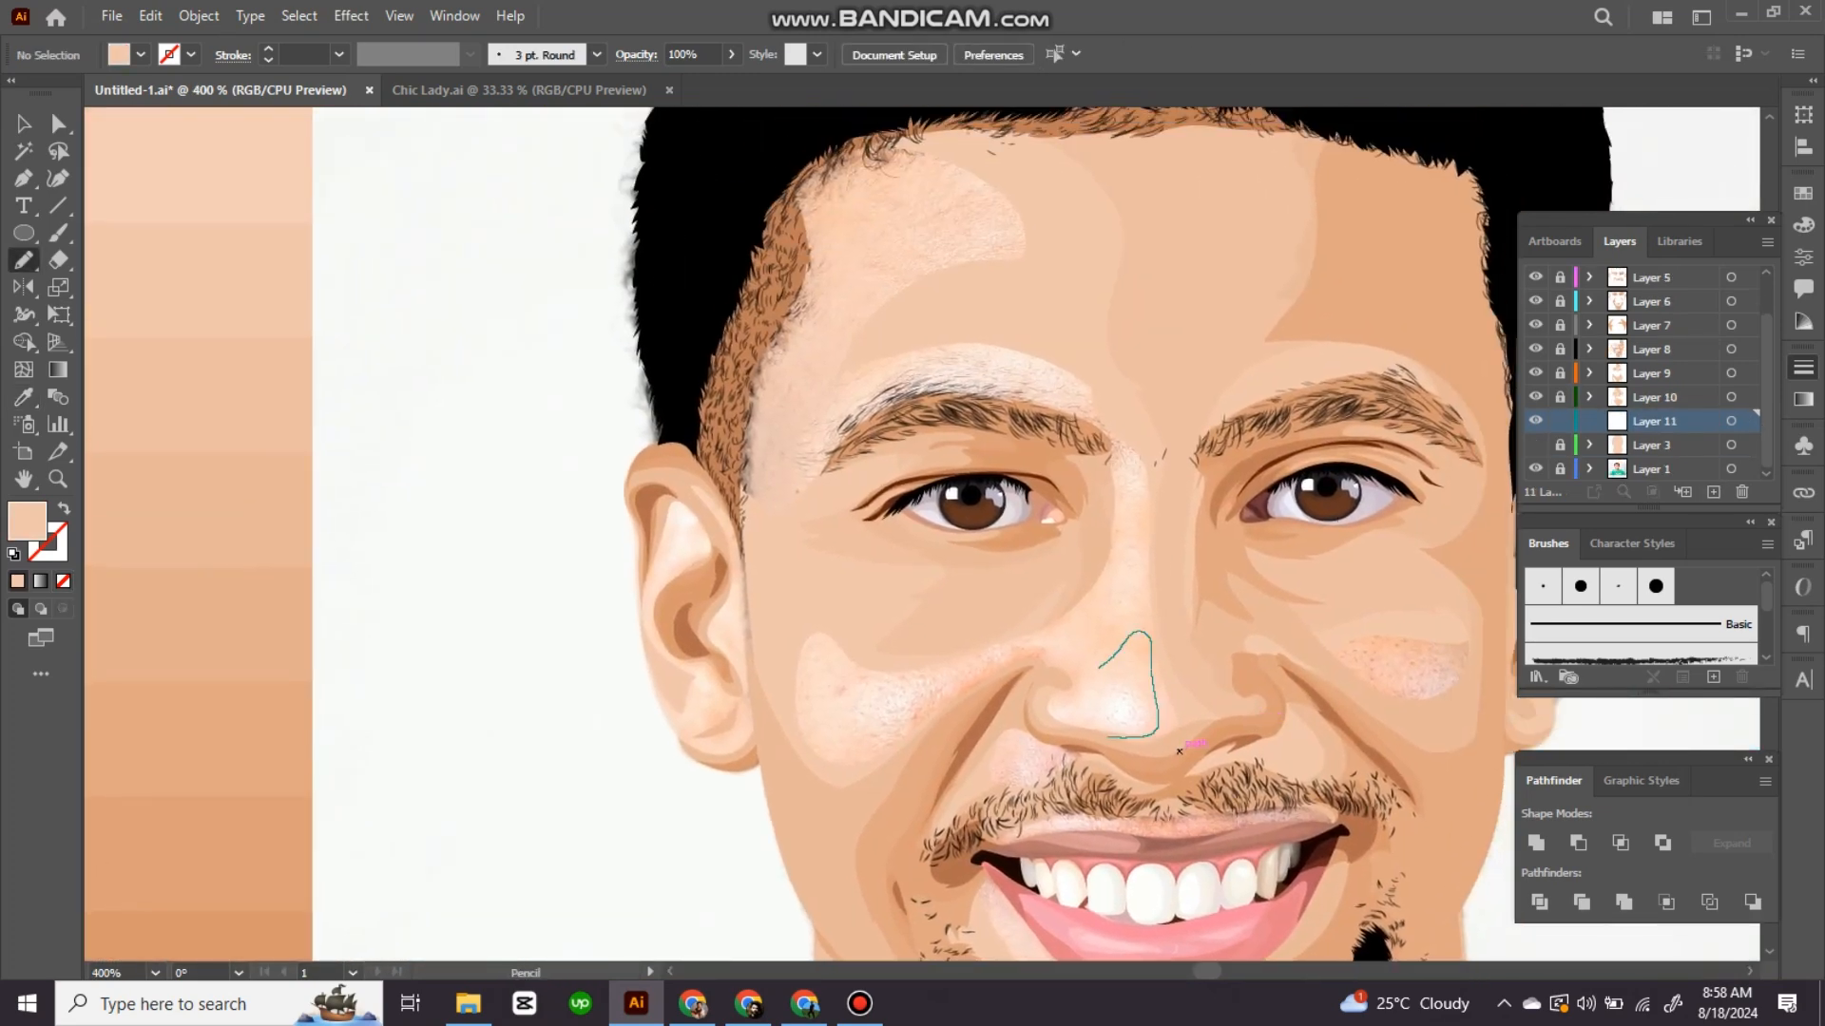
{"action": "left_click_drag", "start_coordinate": [801, 560], "coordinate": [958, 122]}
{"action": "mouse_move", "coordinate": [756, 656]}
{"action": "left_mouse_down"}
{"action": "mouse_move", "coordinate": [1109, 536]}
{"action": "mouse_move", "coordinate": [1326, 608]}
{"action": "mouse_move", "coordinate": [1103, 756]}
{"action": "mouse_move", "coordinate": [1108, 739]}
{"action": "left_mouse_up"}
Step: Recolour the face highlight shape with a lighter skin swatch near the palette's light end and deselect it
{"action": "key", "text": "i"}
{"action": "left_click_drag", "start_coordinate": [528, 513], "coordinate": [699, 518]}
{"action": "left_click", "coordinate": [700, 518], "text": "ctrl+alt"}
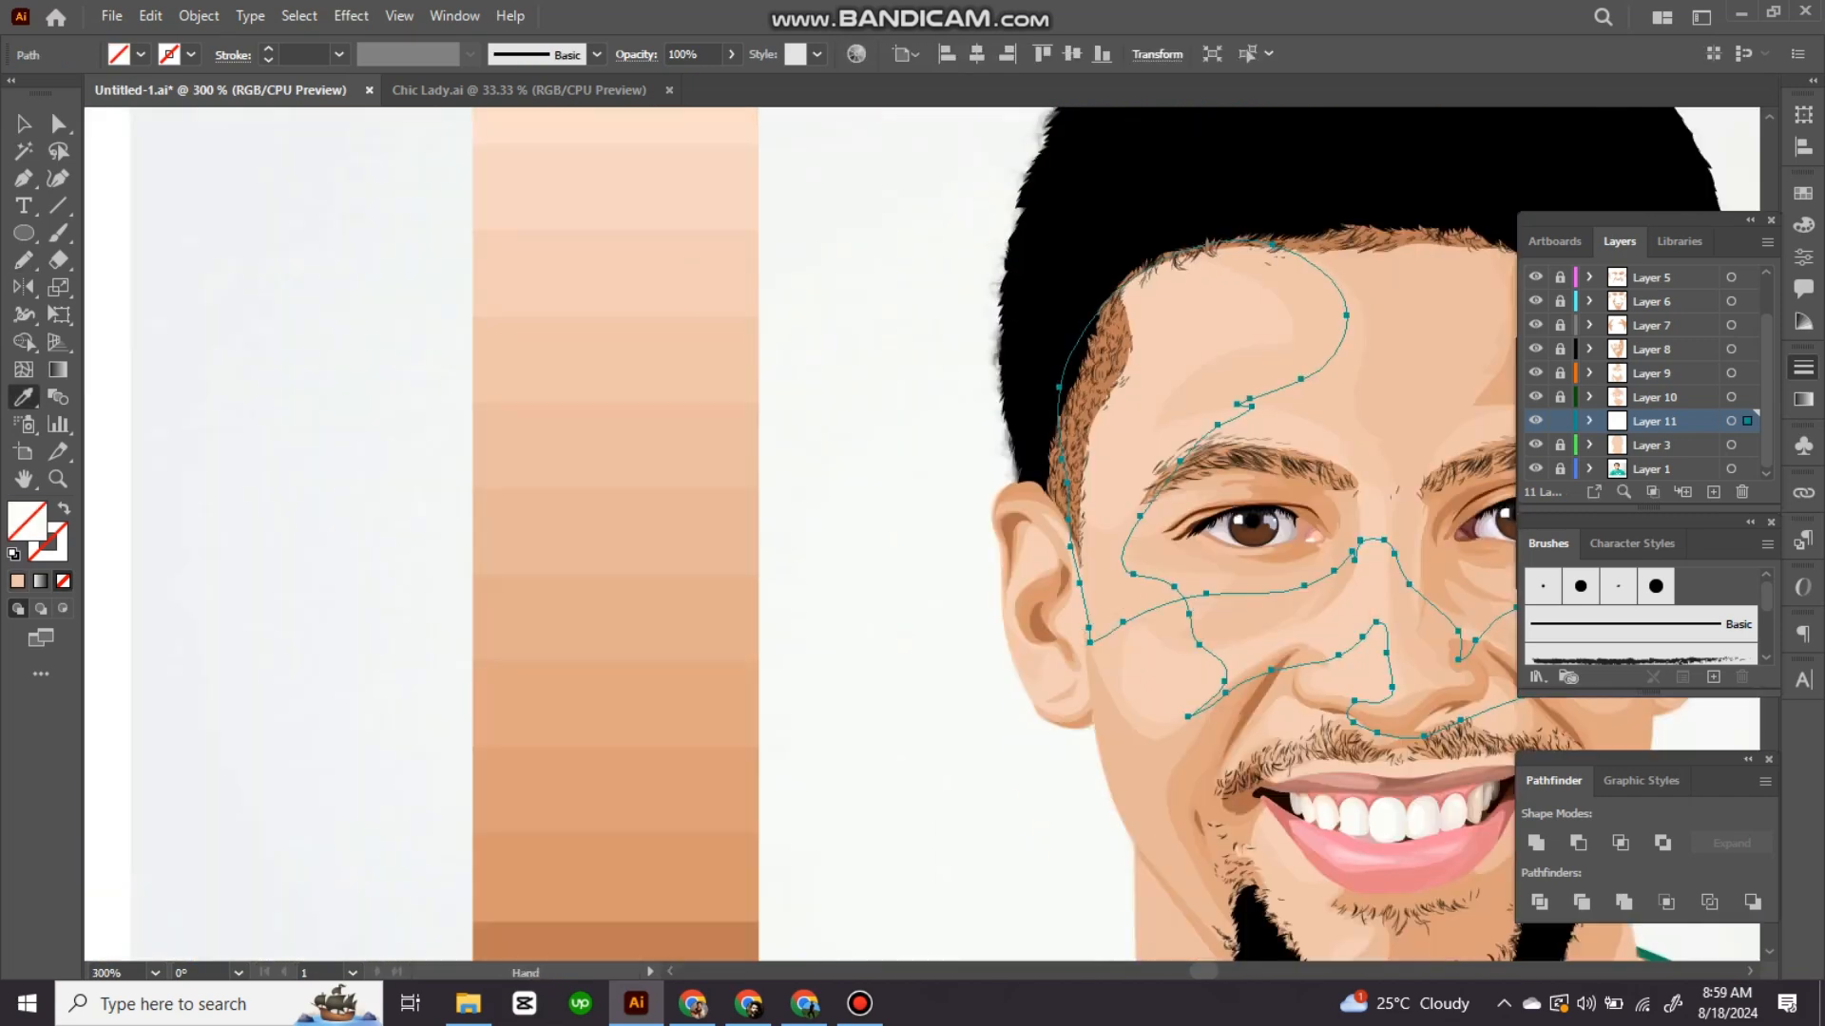
{"action": "left_click", "coordinate": [618, 276]}
{"action": "left_click_drag", "start_coordinate": [922, 532], "coordinate": [763, 394]}
{"action": "key", "text": "ctrl+shift+a"}
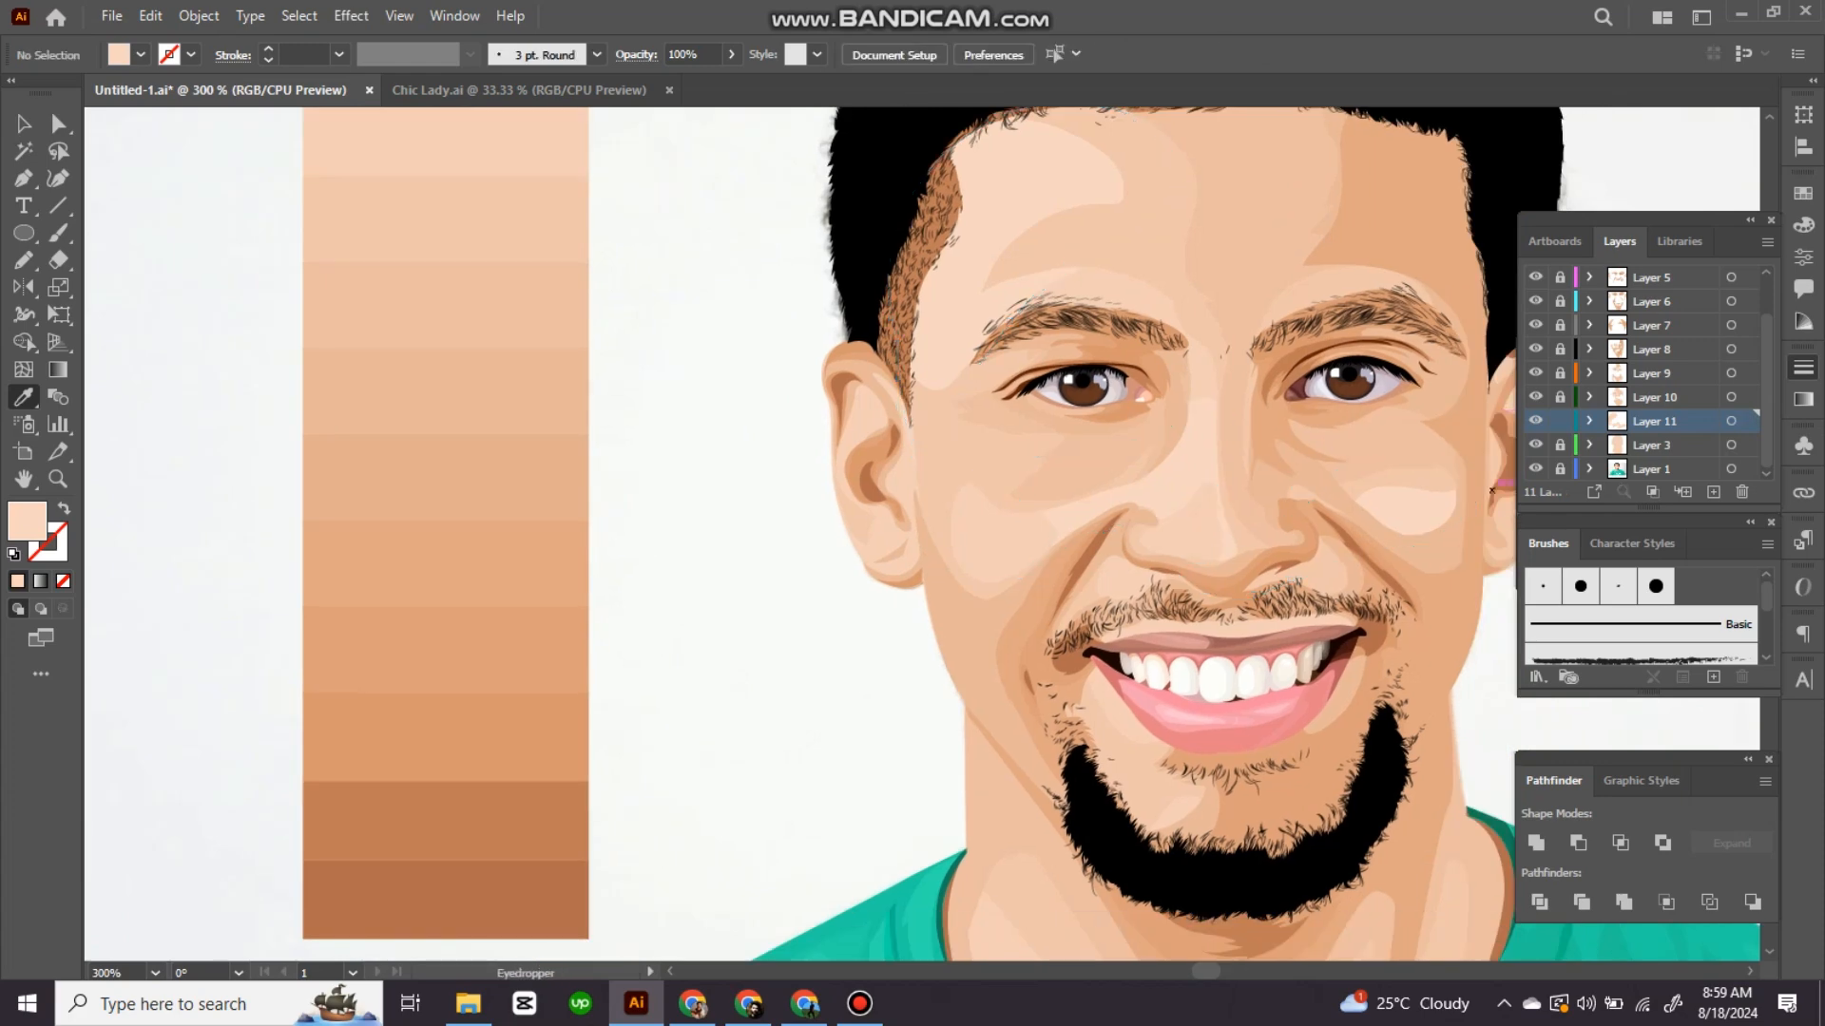
Step: Examine the overall portrait and shirt with the finished skin shading
{"action": "key", "text": "ctrl+minus"}
{"action": "key", "text": "ctrl+minus"}
{"action": "key", "text": "ctrl+minus"}
{"action": "key", "text": "ctrl+minus"}
{"action": "left_click_drag", "start_coordinate": [798, 541], "coordinate": [886, 533]}
{"action": "key", "text": "ctrl+plus"}
{"action": "key", "text": "ctrl+plus"}
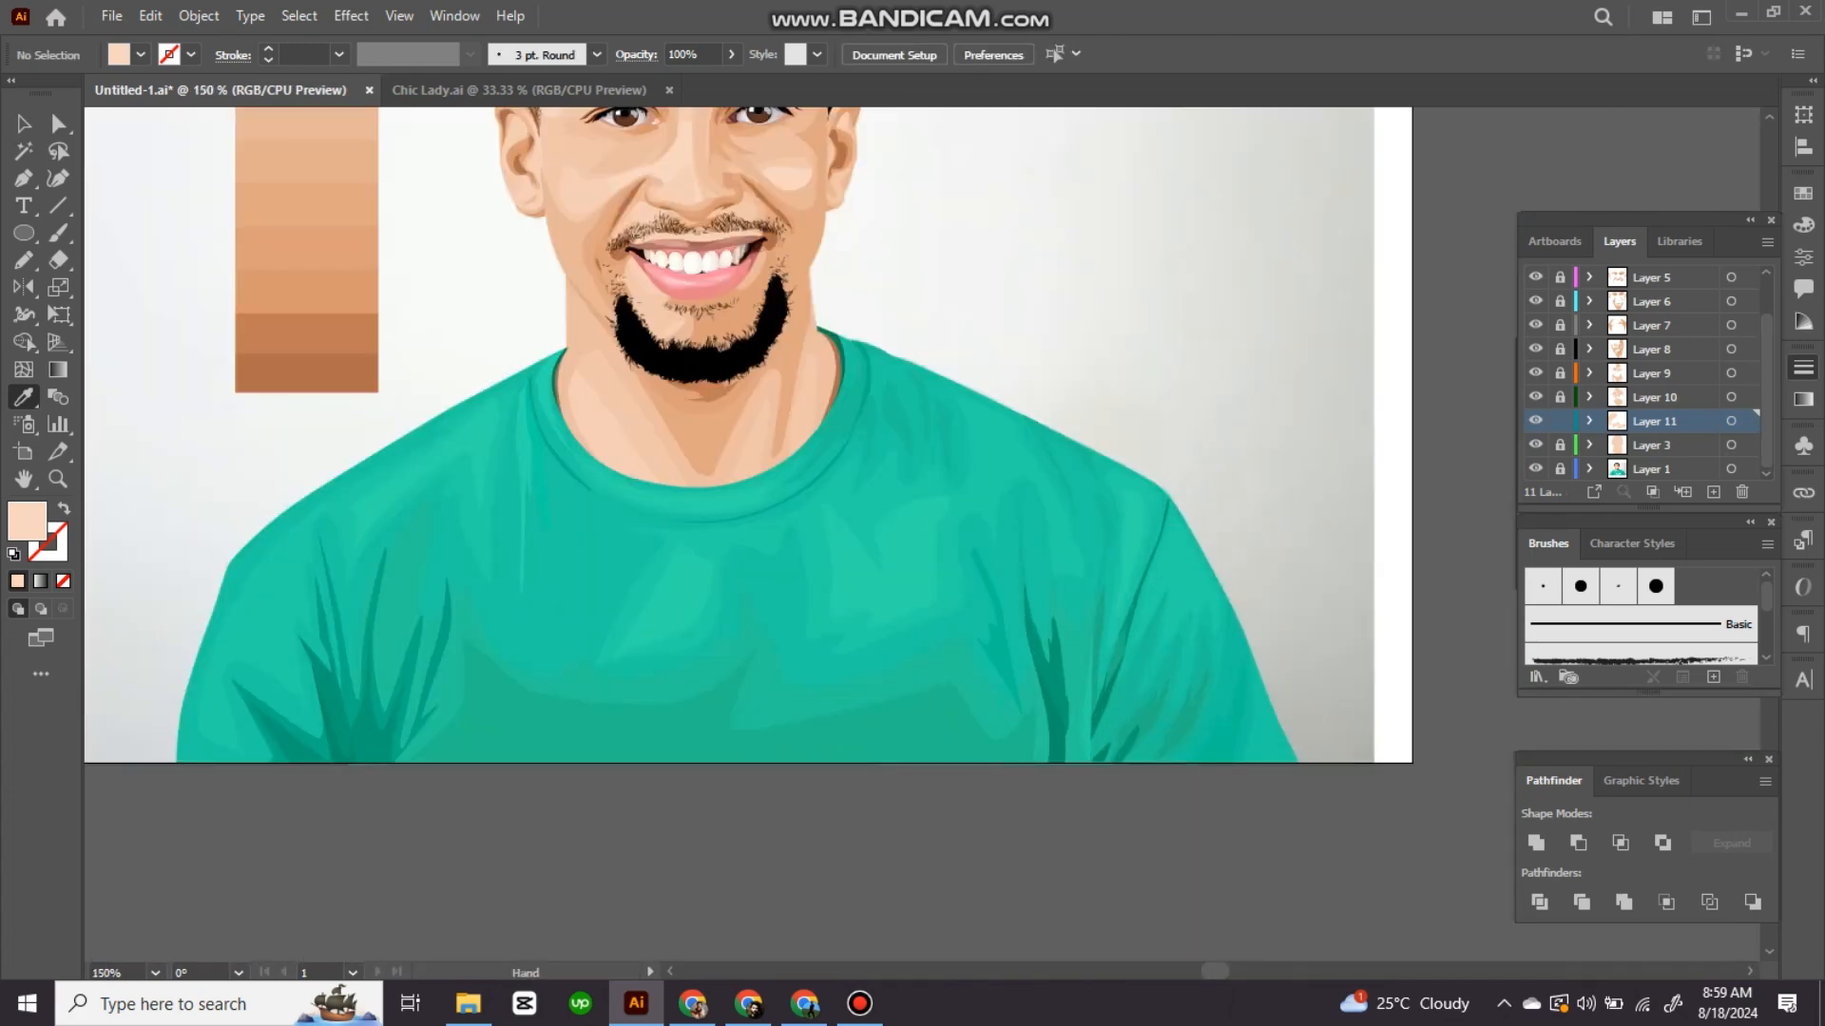
{"action": "scroll", "coordinate": [1644, 397], "scroll_direction": "up", "scroll_amount": 2}
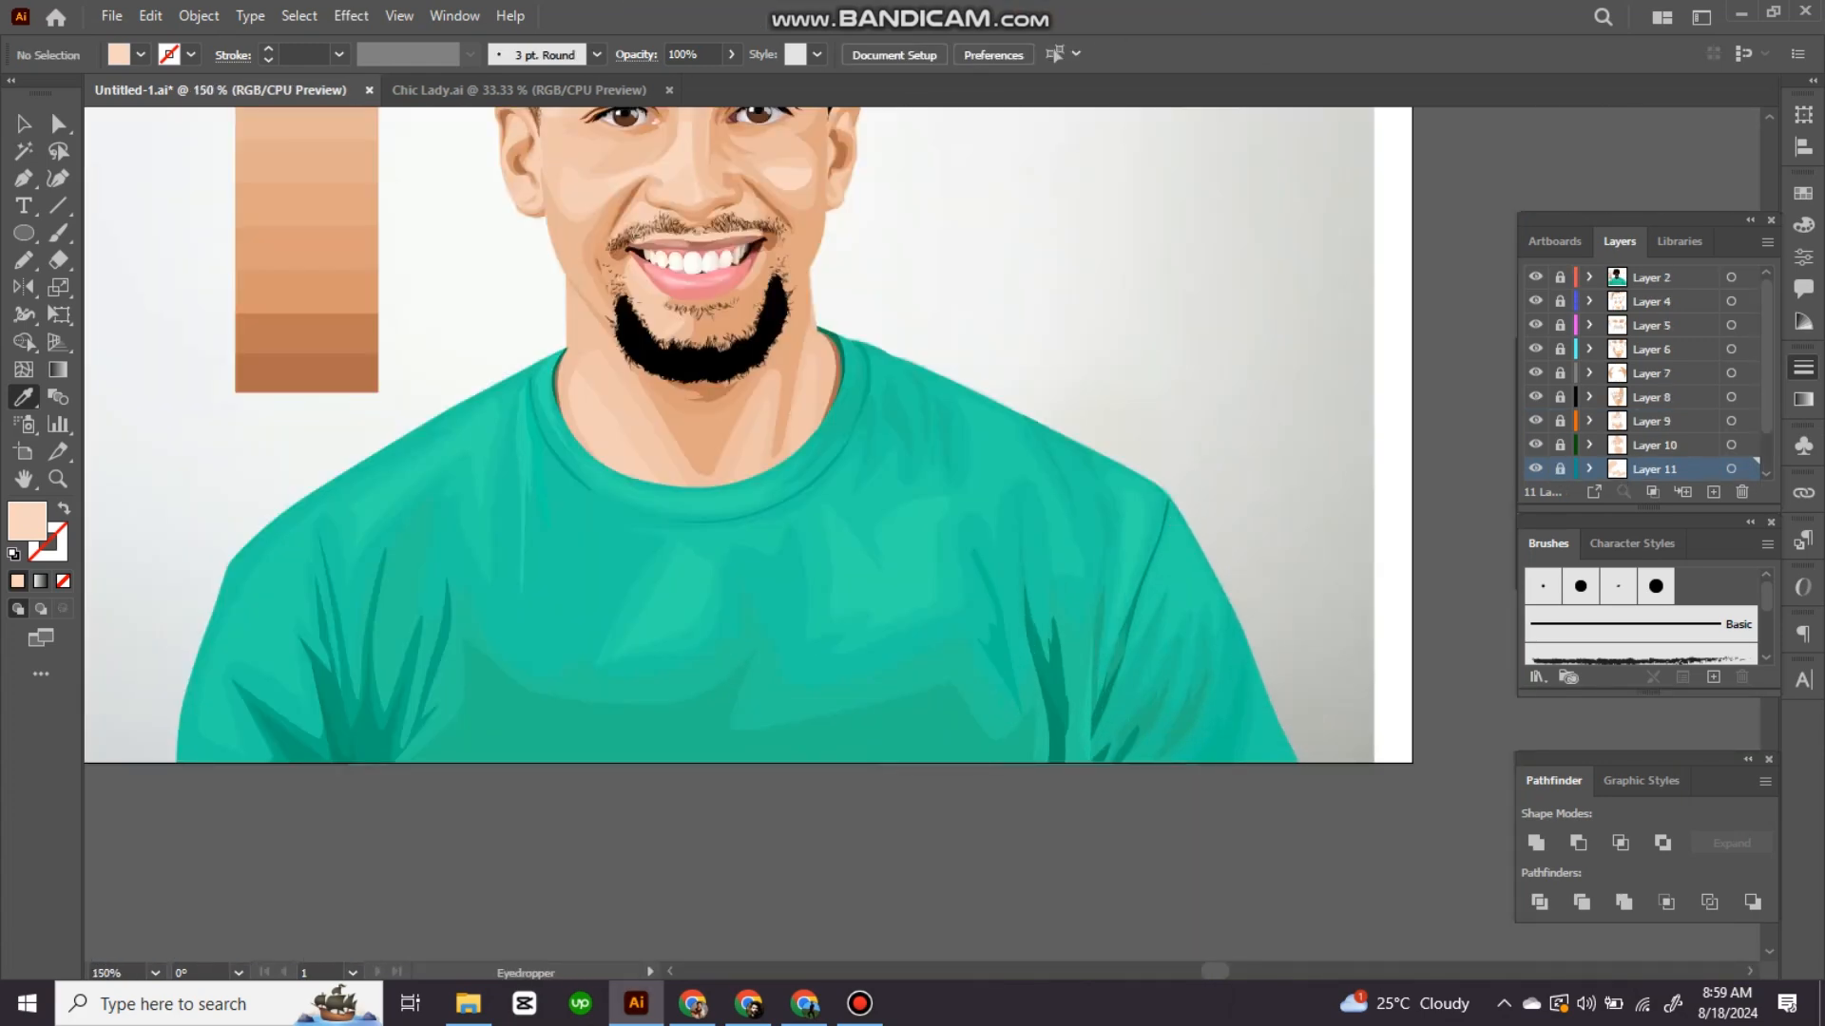
Step: Hide every layer except the photo on Layer 1 and add a new visible layer at the top of the stack
{"action": "scroll", "coordinate": [1534, 445], "scroll_direction": "down", "scroll_amount": 2}
{"action": "left_click", "coordinate": [1535, 469], "text": "alt"}
{"action": "left_click", "coordinate": [1535, 278]}
{"action": "left_click", "coordinate": [1714, 492]}
{"action": "left_click_drag", "start_coordinate": [1653, 468], "coordinate": [1653, 268]}
{"action": "left_click", "coordinate": [1534, 301]}
Step: Draw a long, very thin horizontal ellipse beside the head and fill it with white
{"action": "left_click_drag", "start_coordinate": [855, 285], "coordinate": [591, 762]}
{"action": "key", "text": "ctrl+plus"}
{"action": "key", "text": "ctrl+plus"}
{"action": "left_click_drag", "start_coordinate": [817, 475], "coordinate": [1014, 474]}
{"action": "key", "text": "l"}
{"action": "left_click_drag", "start_coordinate": [832, 421], "coordinate": [1457, 424]}
{"action": "key", "text": "i"}
{"action": "left_click", "coordinate": [1503, 457]}
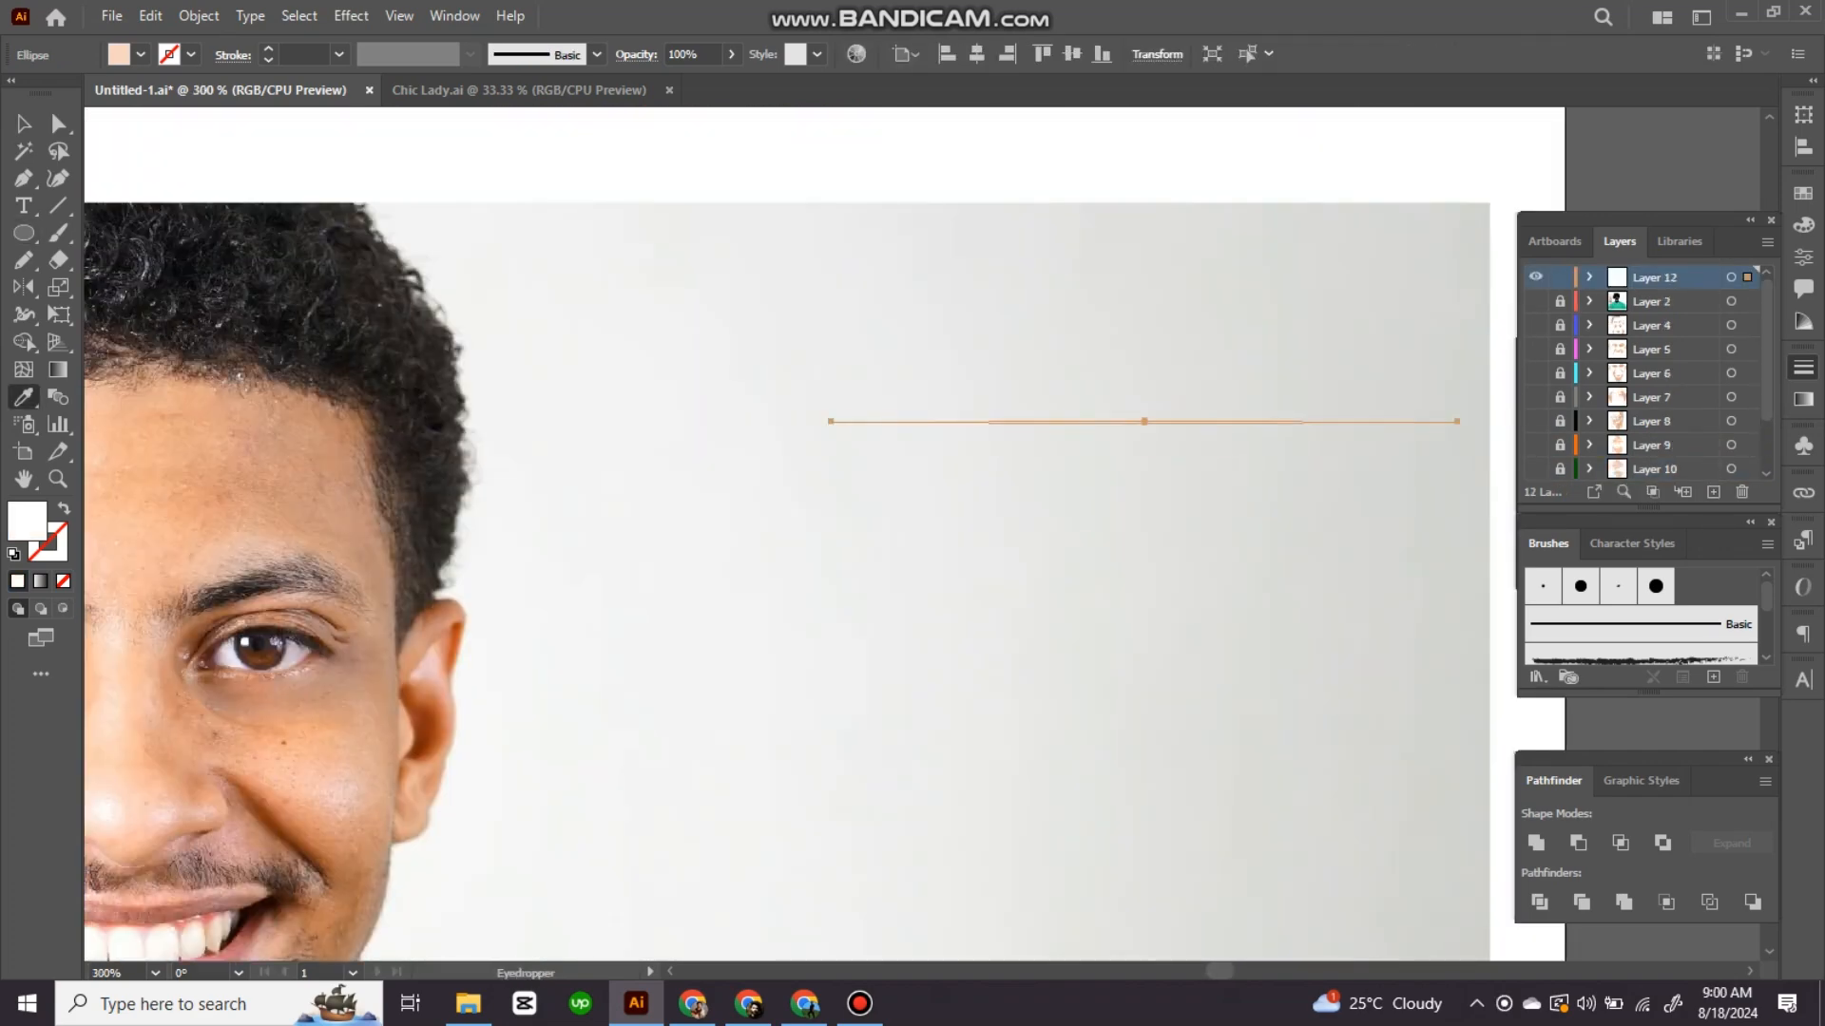
Step: Create a new brush from the thin white ellipse, delete the ellipse and select the new brush
{"action": "left_click", "coordinate": [1714, 678]}
{"action": "key", "text": "Return"}
{"action": "key", "text": "Return"}
{"action": "key", "text": "Delete"}
{"action": "left_click", "coordinate": [1640, 647]}
Step: Try the new brush with a short stroke beside the hair and set its opacity to 10%
{"action": "mouse_move", "coordinate": [532, 475]}
{"action": "left_mouse_down"}
{"action": "mouse_move", "coordinate": [1319, 377]}
{"action": "mouse_move", "coordinate": [1390, 459]}
{"action": "left_mouse_up"}
{"action": "key", "text": "b"}
{"action": "left_click_drag", "start_coordinate": [1389, 237], "coordinate": [1388, 286]}
{"action": "left_click", "coordinate": [731, 54]}
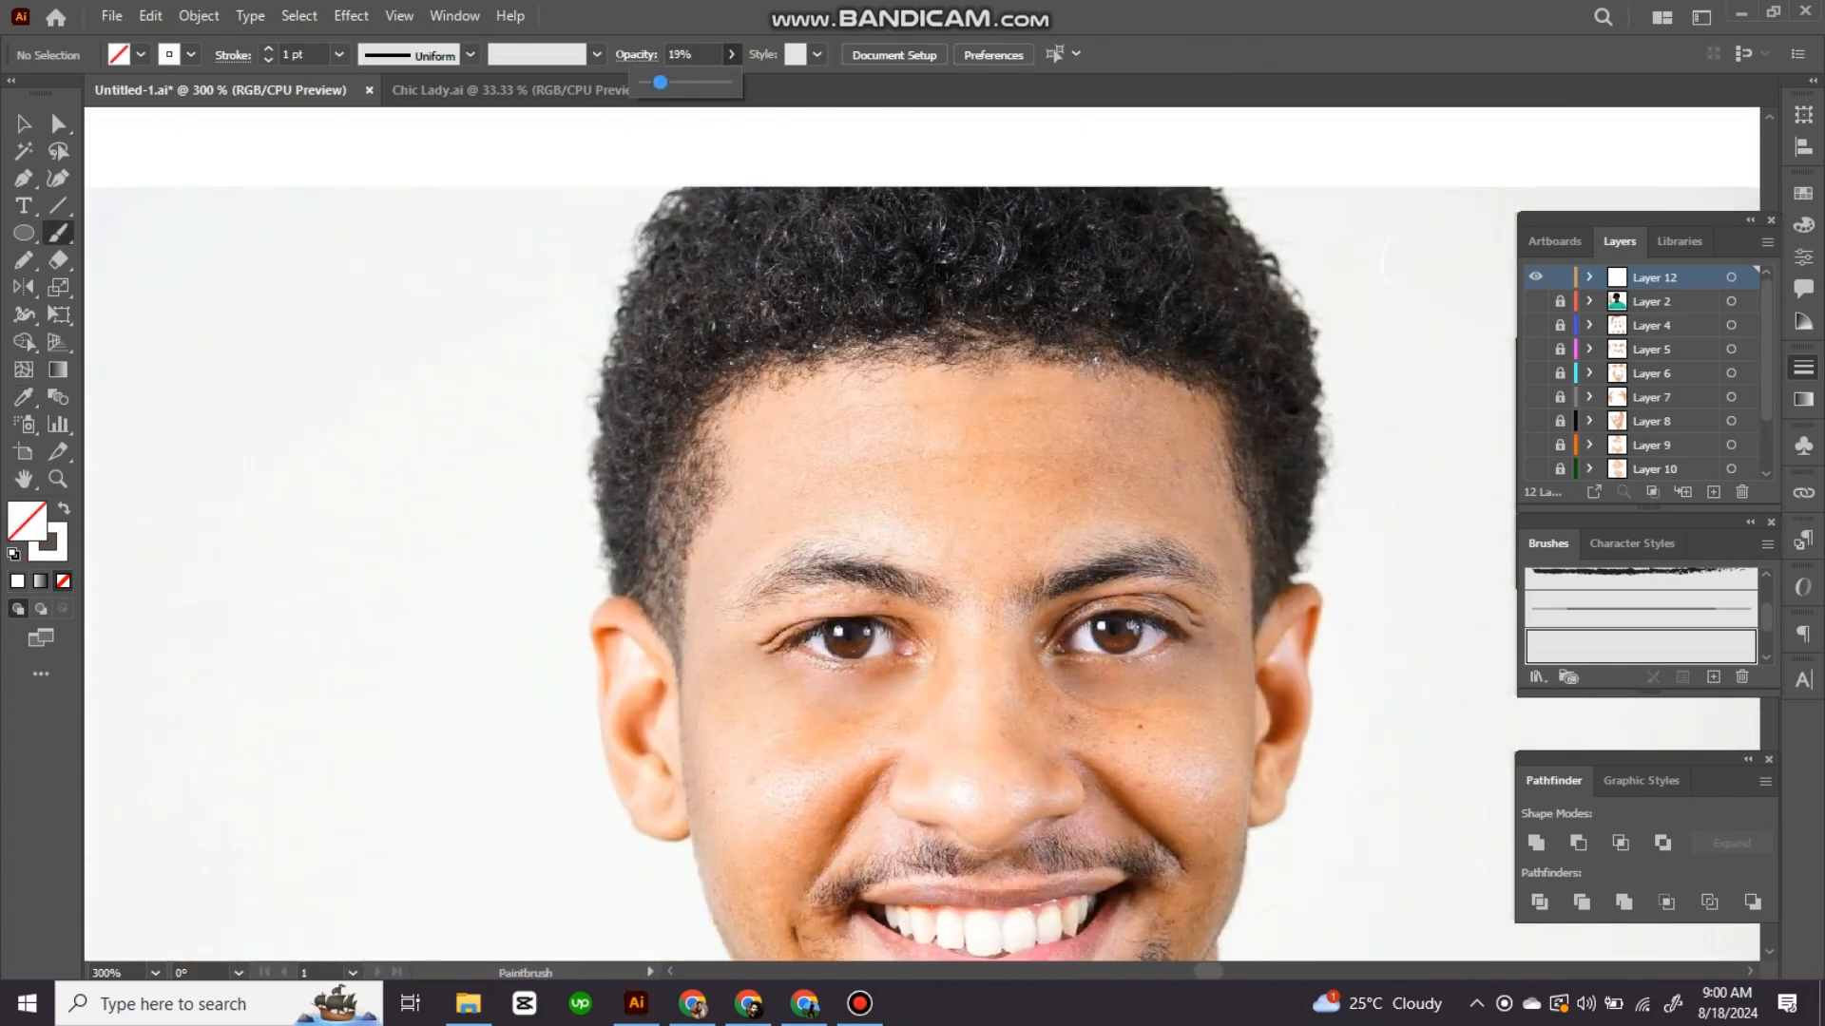
{"action": "key", "text": "ctrl+plus"}
{"action": "left_click_drag", "start_coordinate": [713, 456], "coordinate": [1014, 507]}
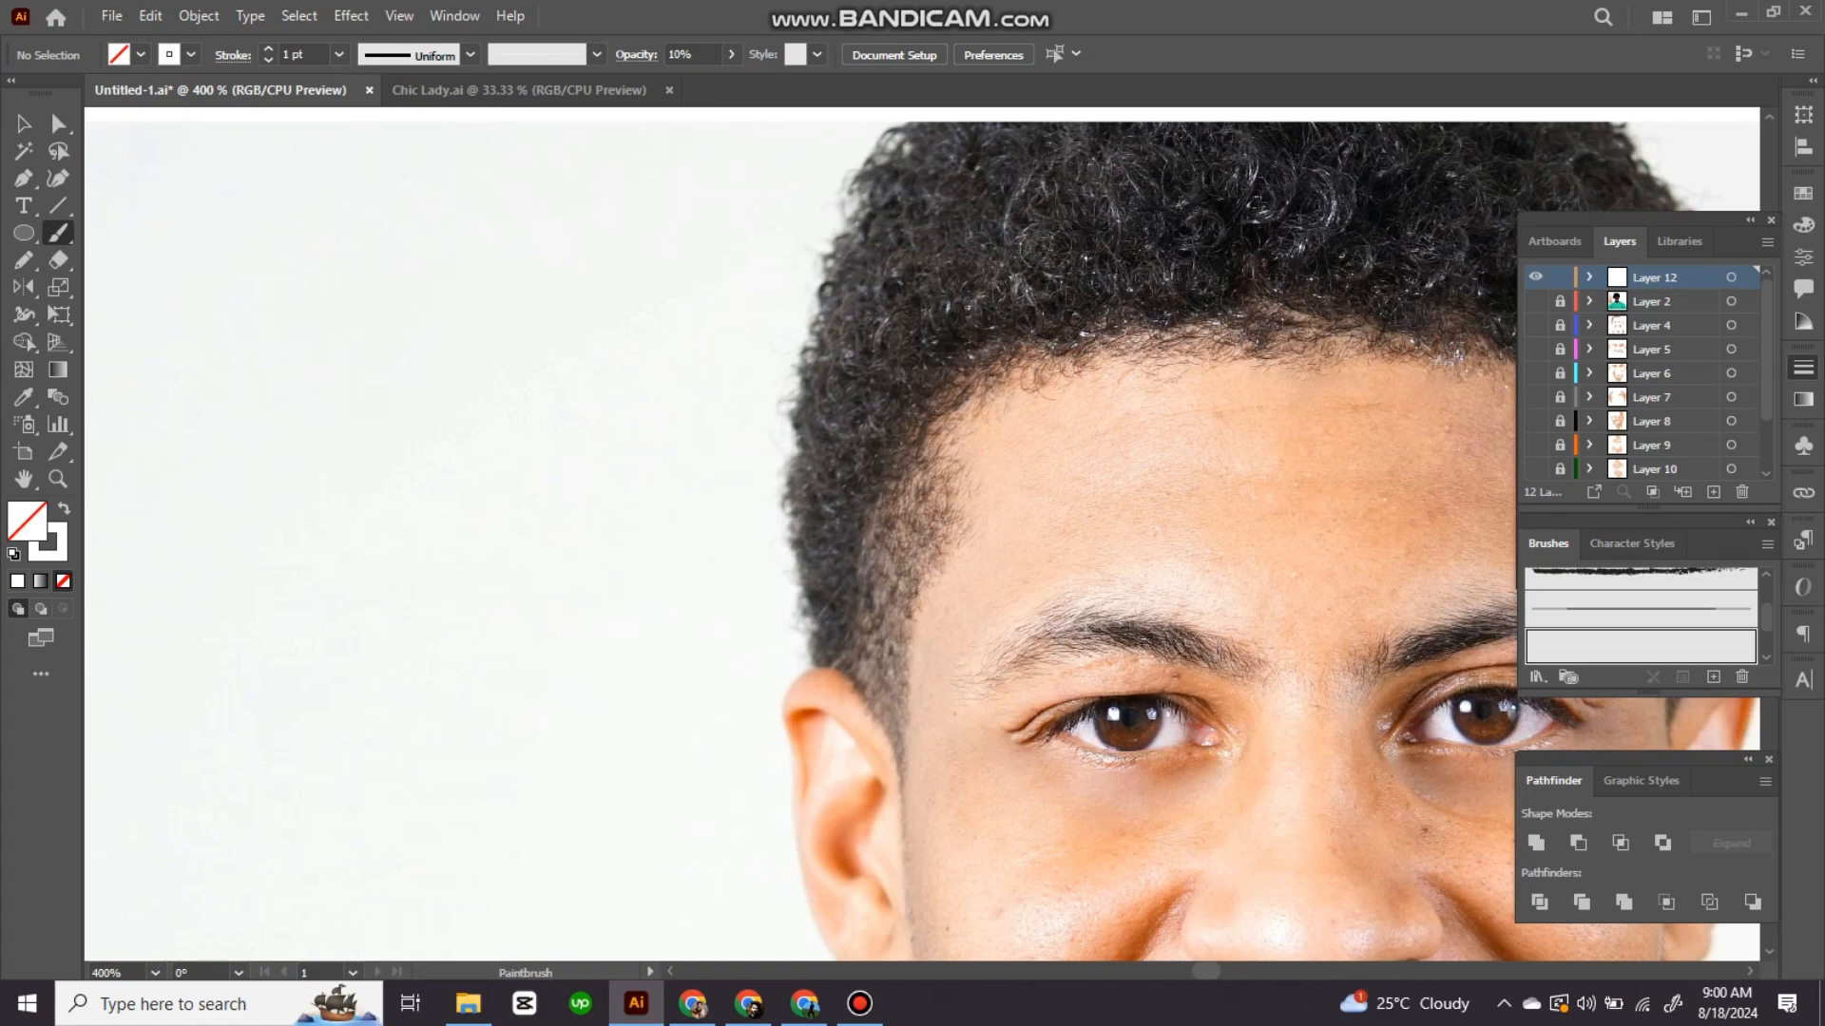
{"action": "left_click_drag", "start_coordinate": [1258, 203], "coordinate": [919, 307]}
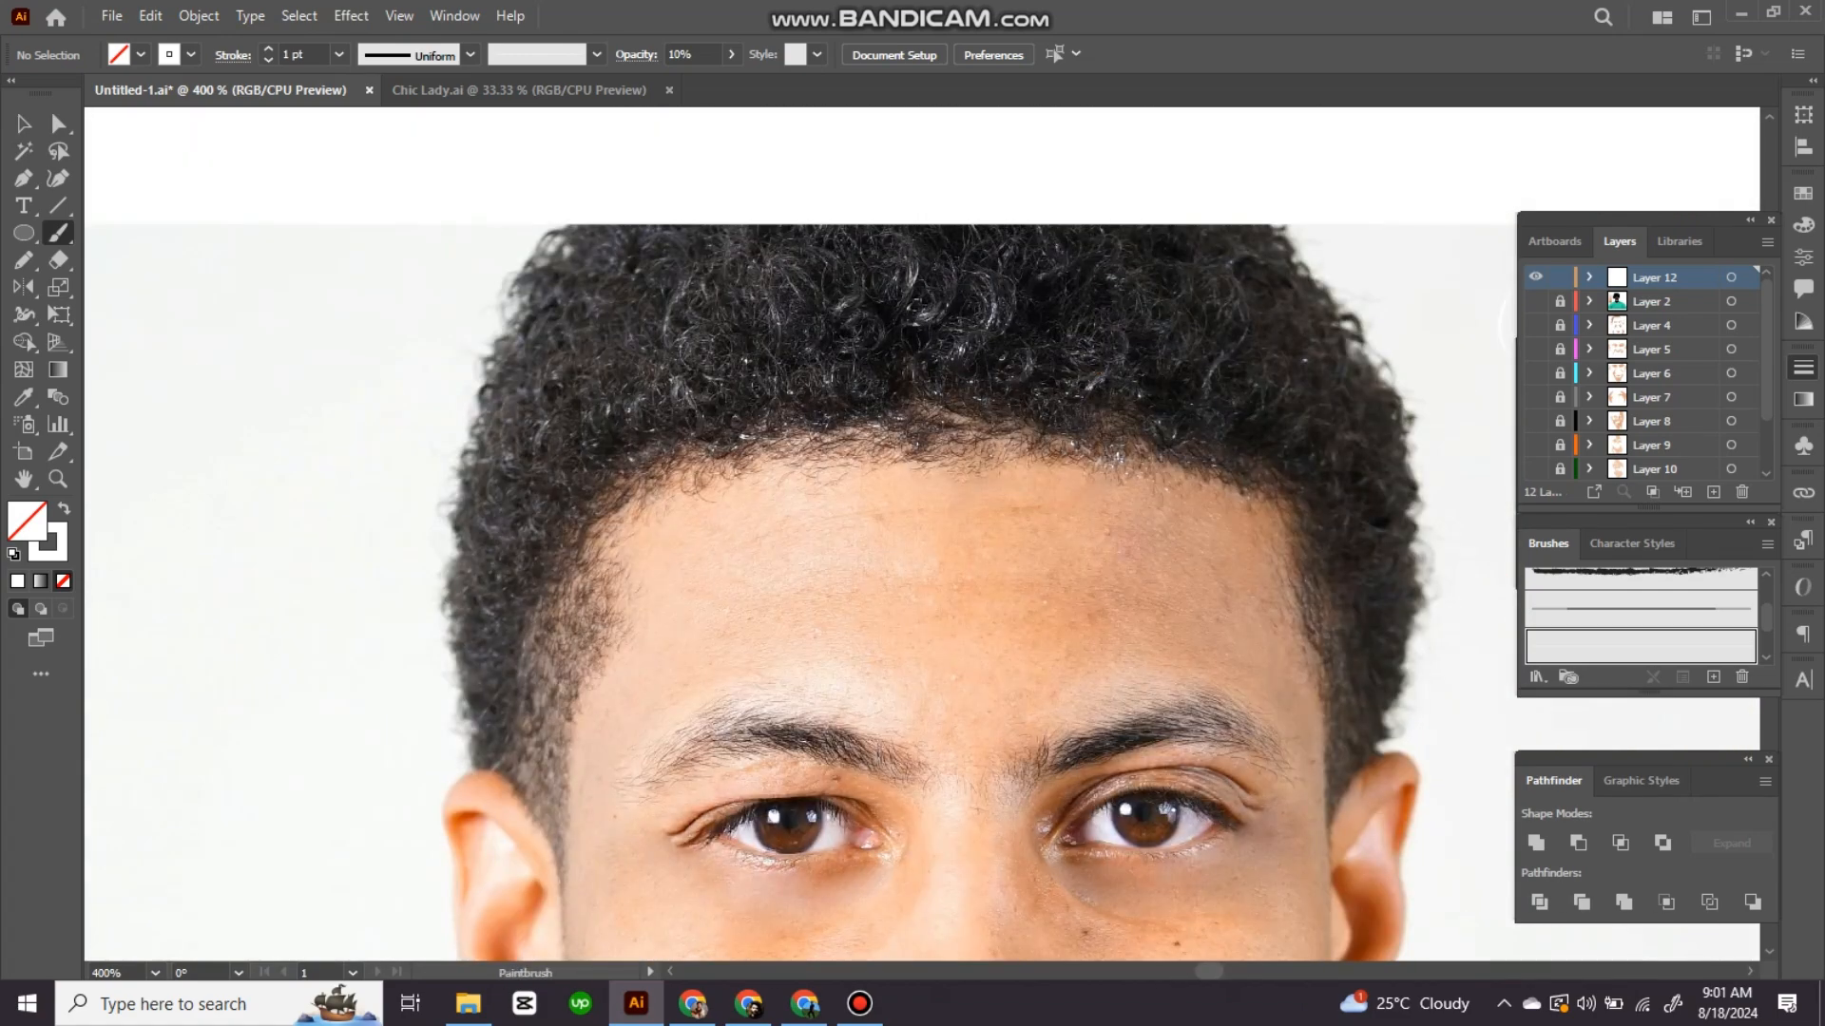
Step: Set the Paintbrush stroke to 0.5 pt and paint fine white hair highlights over the beard
{"action": "left_click_drag", "start_coordinate": [912, 665], "coordinate": [965, 339]}
{"action": "left_click_drag", "start_coordinate": [595, 800], "coordinate": [742, 201]}
{"action": "key", "text": "ctrl+equal"}
{"action": "key", "text": "ctrl+equal"}
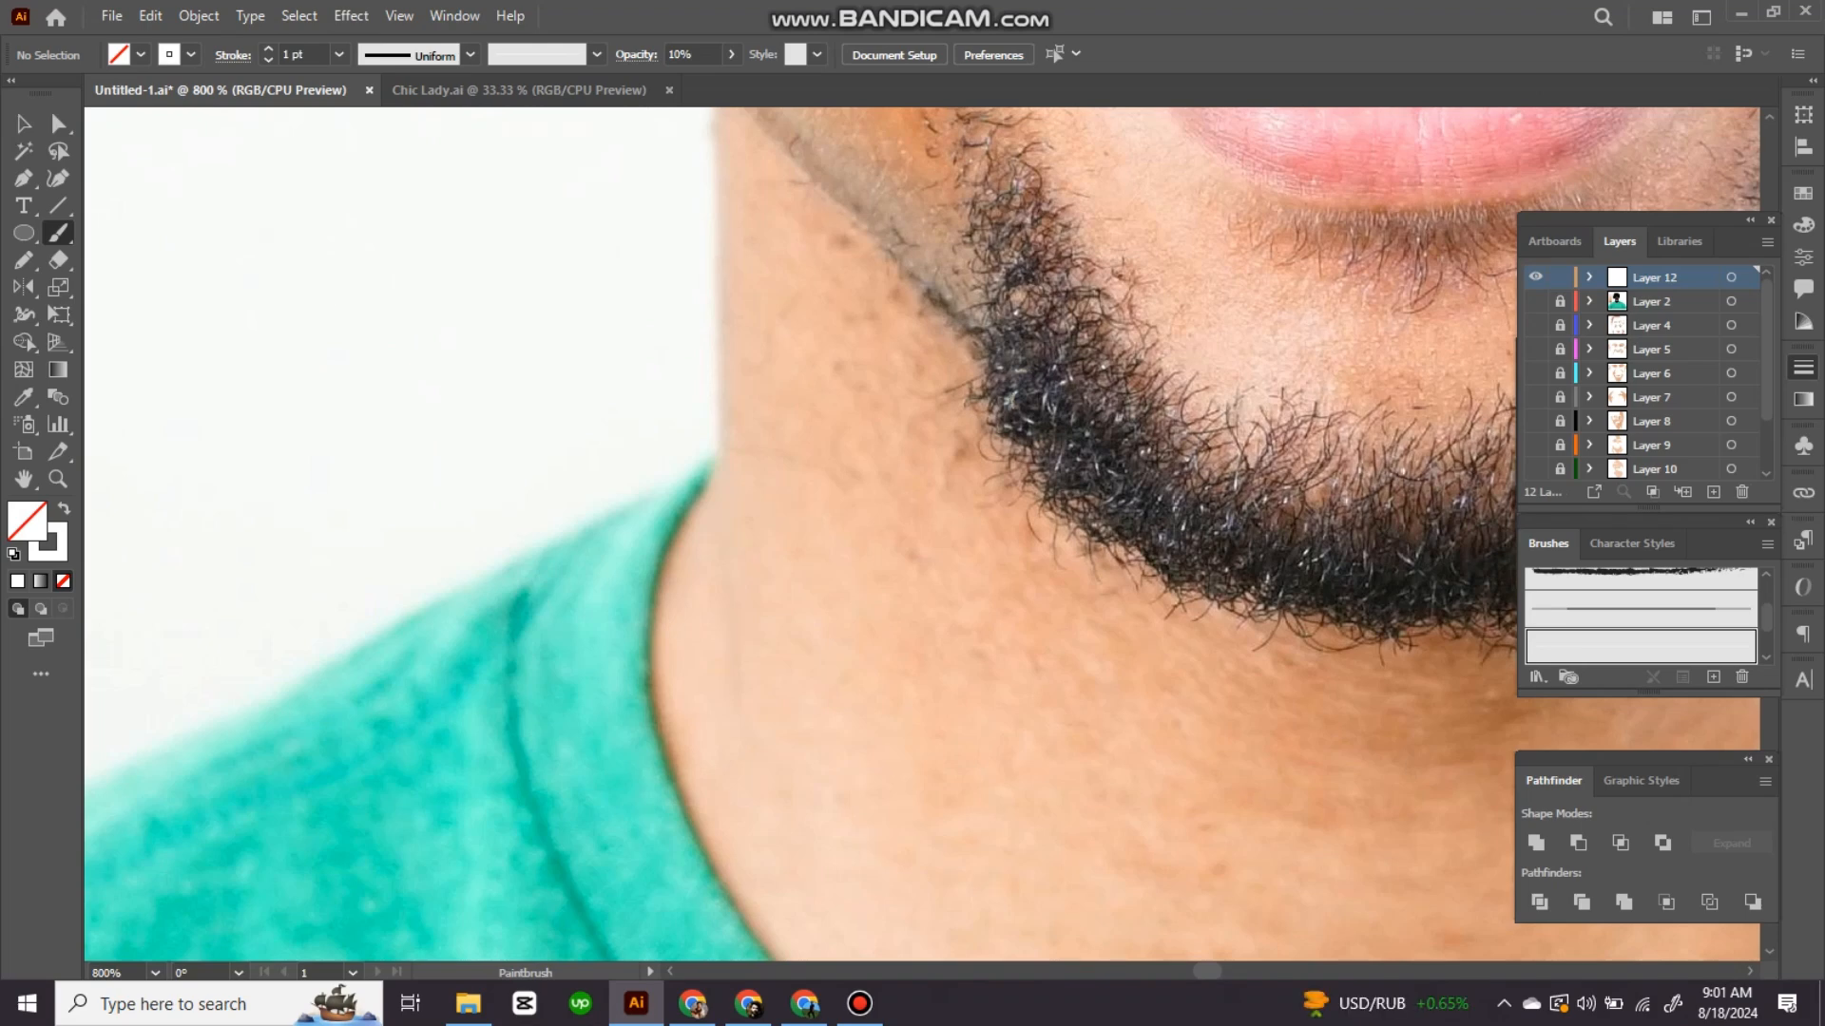
{"action": "left_click", "coordinate": [340, 55]}
{"action": "left_click", "coordinate": [361, 108]}
{"action": "left_click_drag", "start_coordinate": [1319, 580], "coordinate": [1032, 563]}
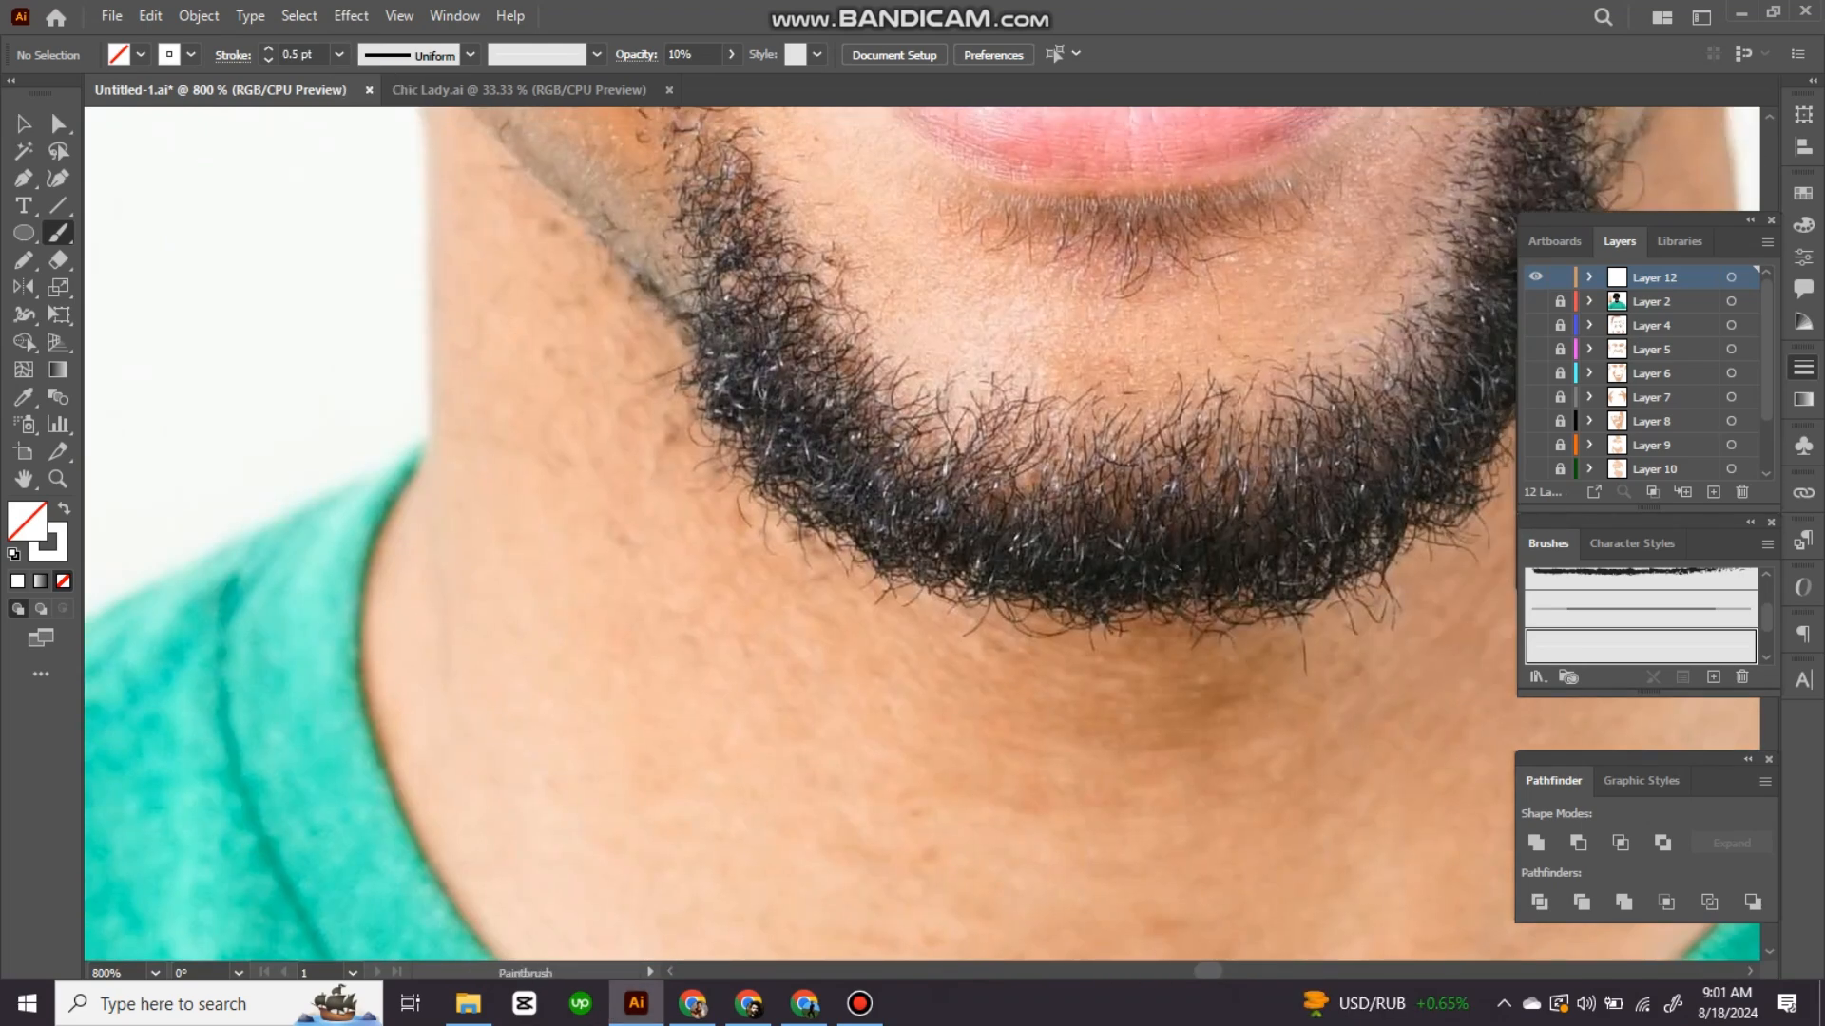
{"action": "left_click_drag", "start_coordinate": [1306, 543], "coordinate": [1070, 545]}
{"action": "left_click_drag", "start_coordinate": [1187, 447], "coordinate": [1107, 633]}
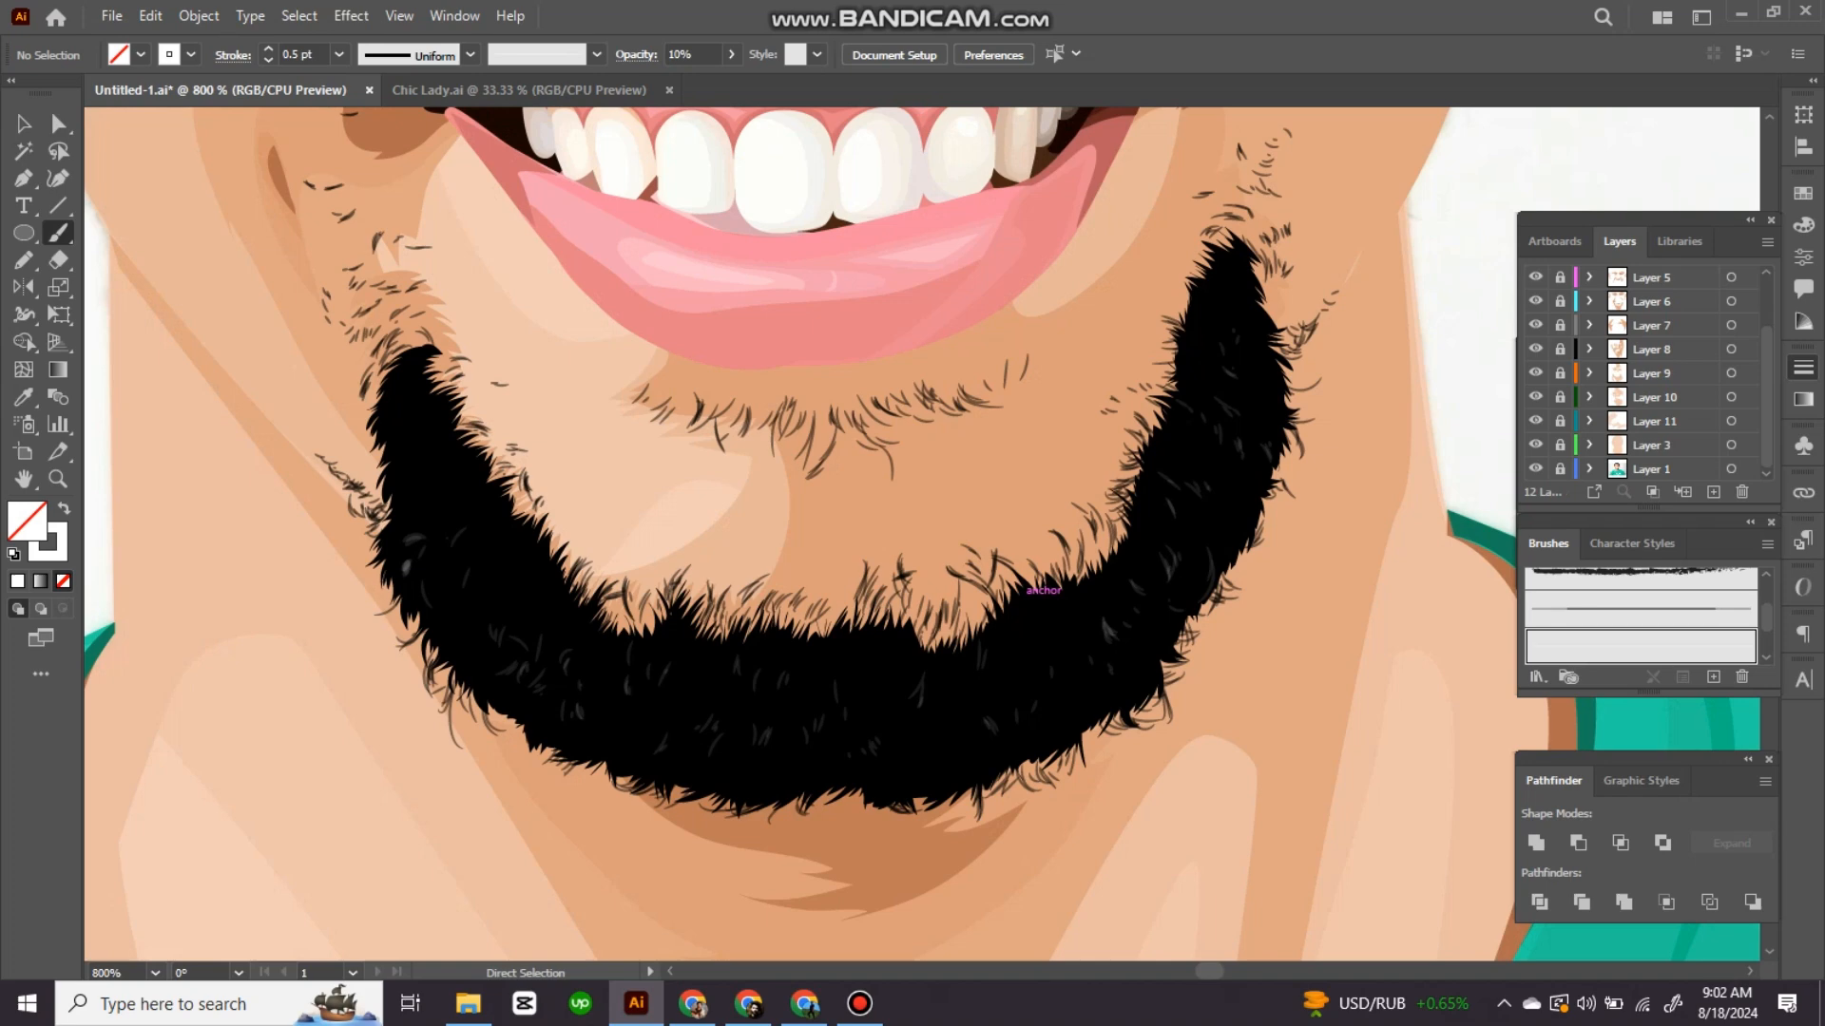
{"action": "key", "text": "ctrl+minus"}
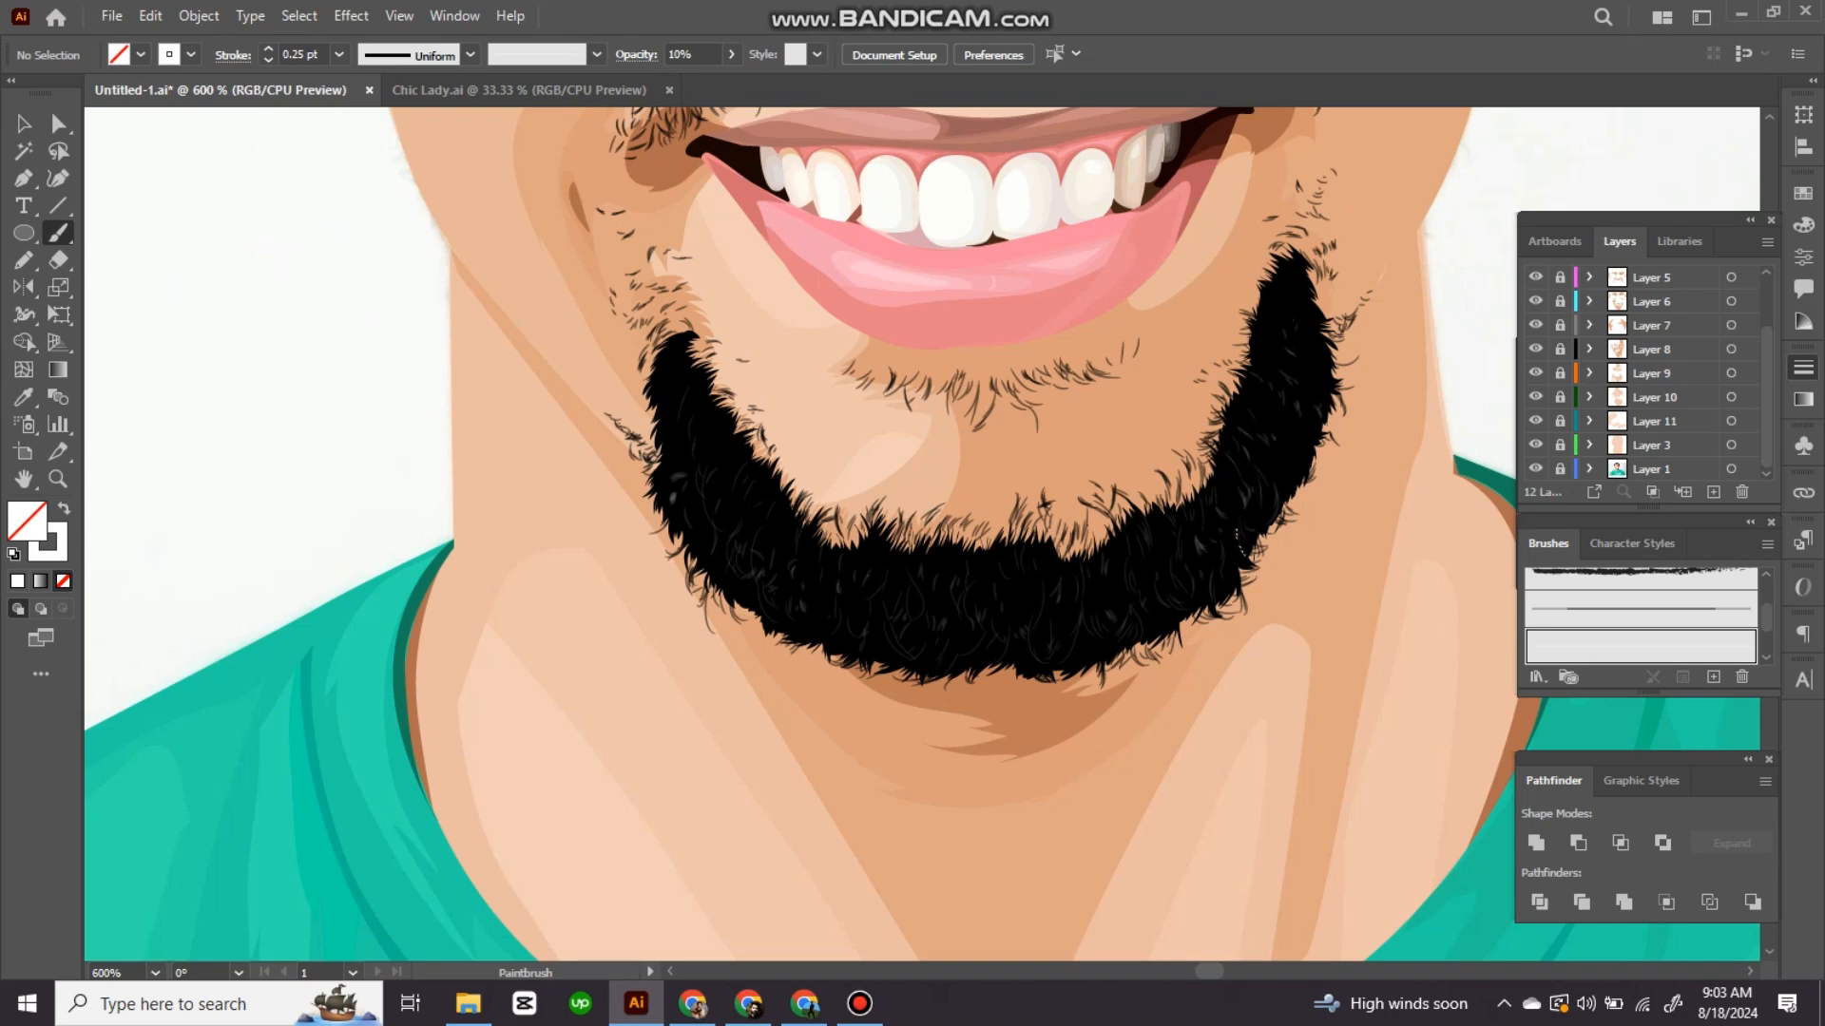
Step: Paint more fine 0.25 pt white hair highlights at 10% opacity along both sides of the beard
{"action": "scroll", "coordinate": [1239, 545], "scroll_direction": "up", "scroll_amount": 2}
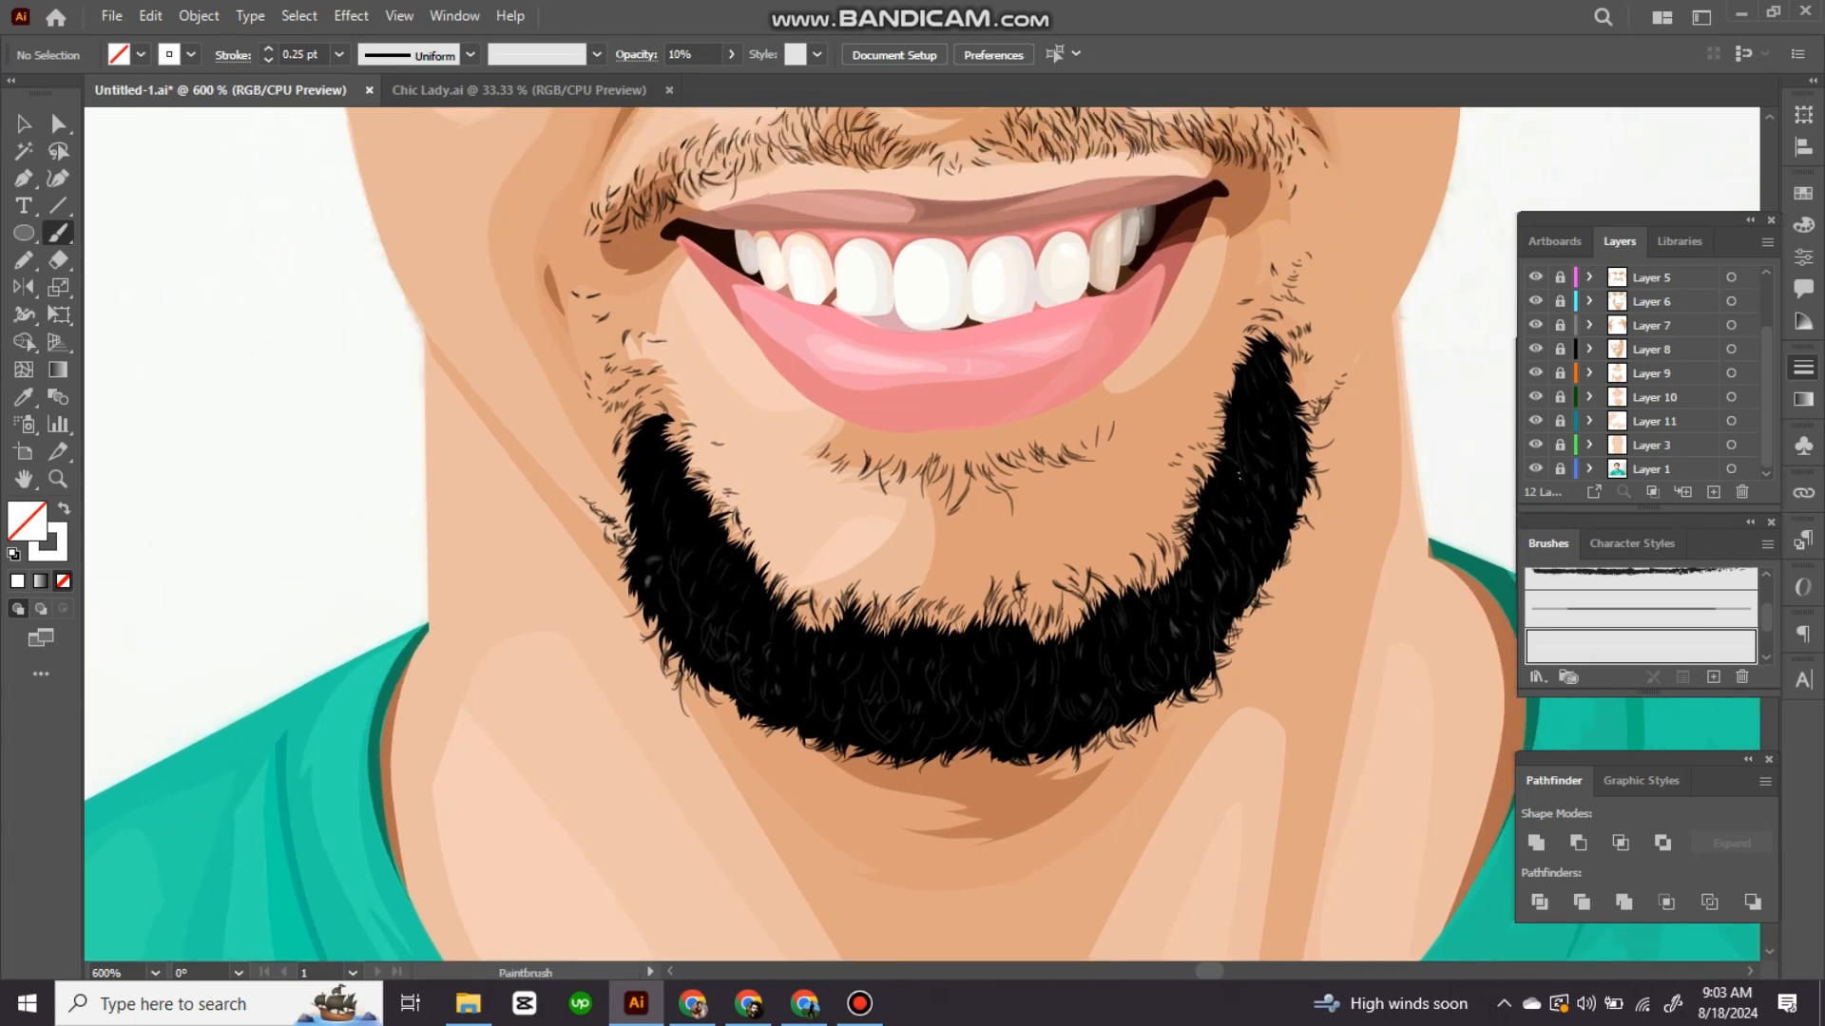
{"action": "left_click_drag", "start_coordinate": [669, 528], "coordinate": [954, 463]}
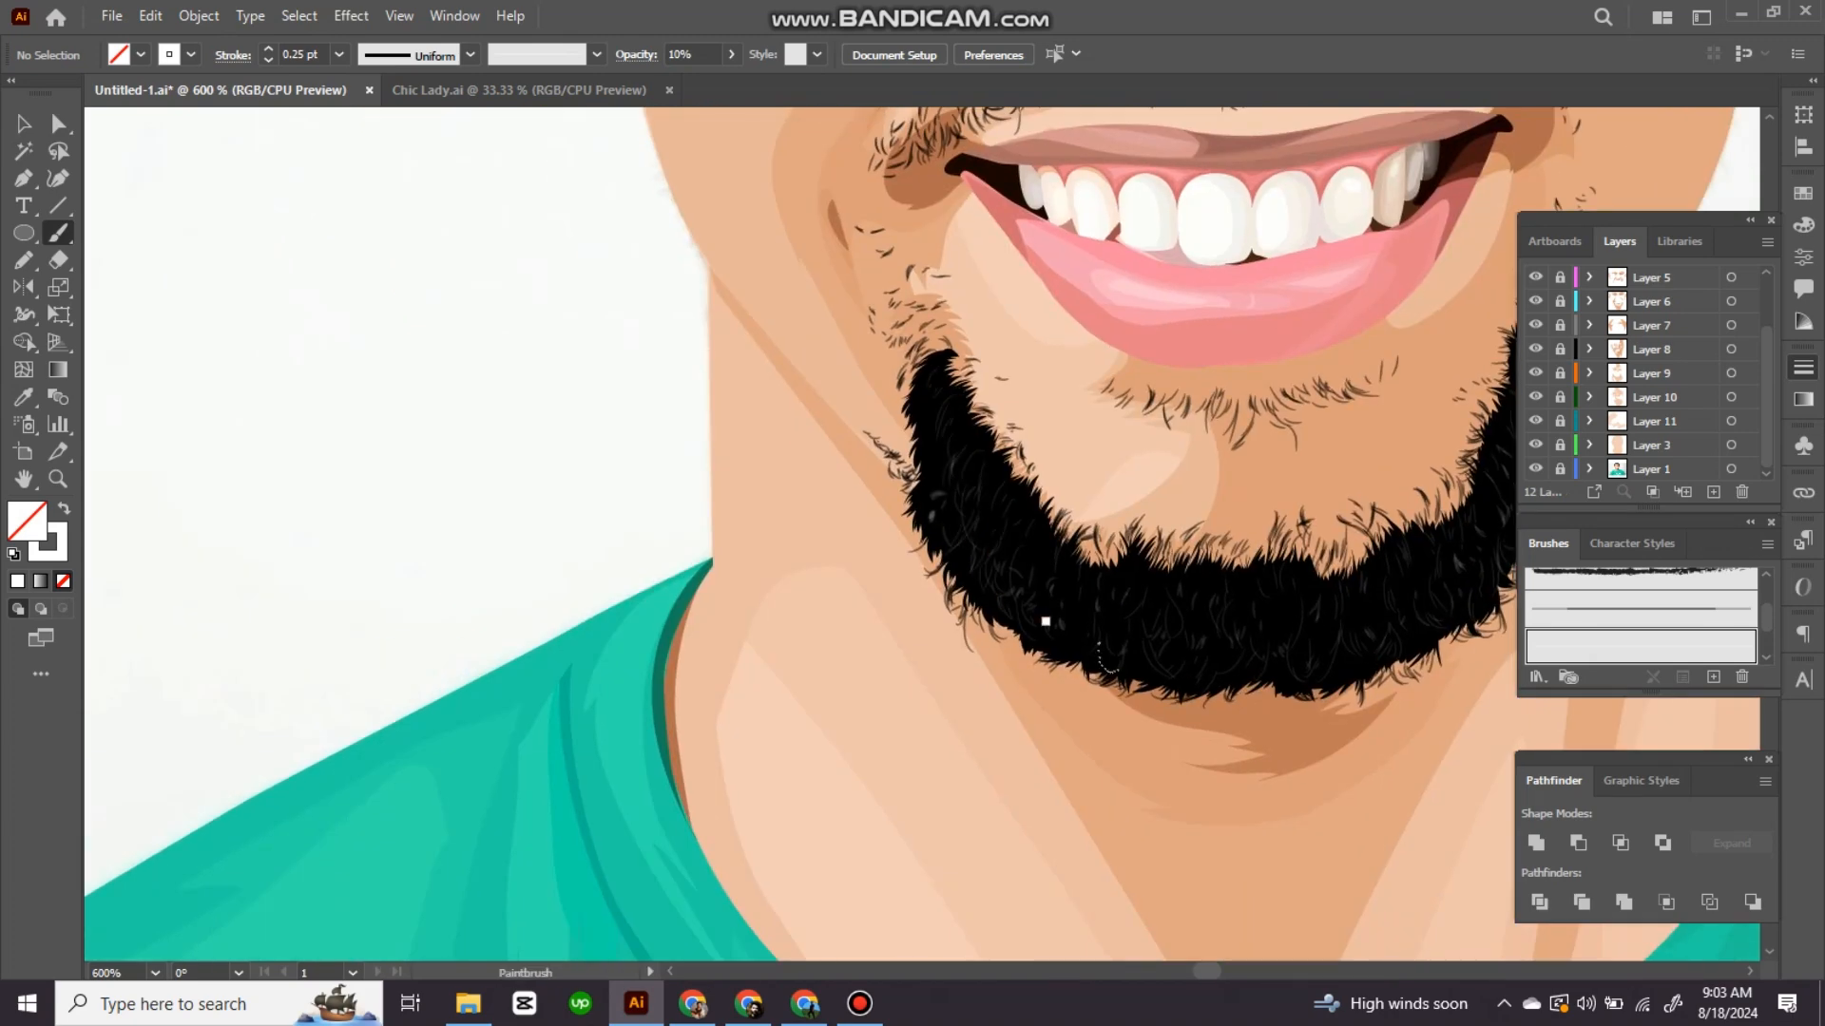
Step: Paint short 1 pt white highlight strokes at 10% opacity across the top and front of the head hair
{"action": "key", "text": "ctrl+minus"}
{"action": "key", "text": "ctrl+minus"}
{"action": "key", "text": "ctrl+minus"}
{"action": "key", "text": "ctrl+minus"}
{"action": "left_click_drag", "start_coordinate": [666, 399], "coordinate": [1086, 770]}
{"action": "key", "text": "ctrl+plus"}
{"action": "key", "text": "ctrl+plus"}
{"action": "left_click", "coordinate": [885, 492], "text": "ctrl"}
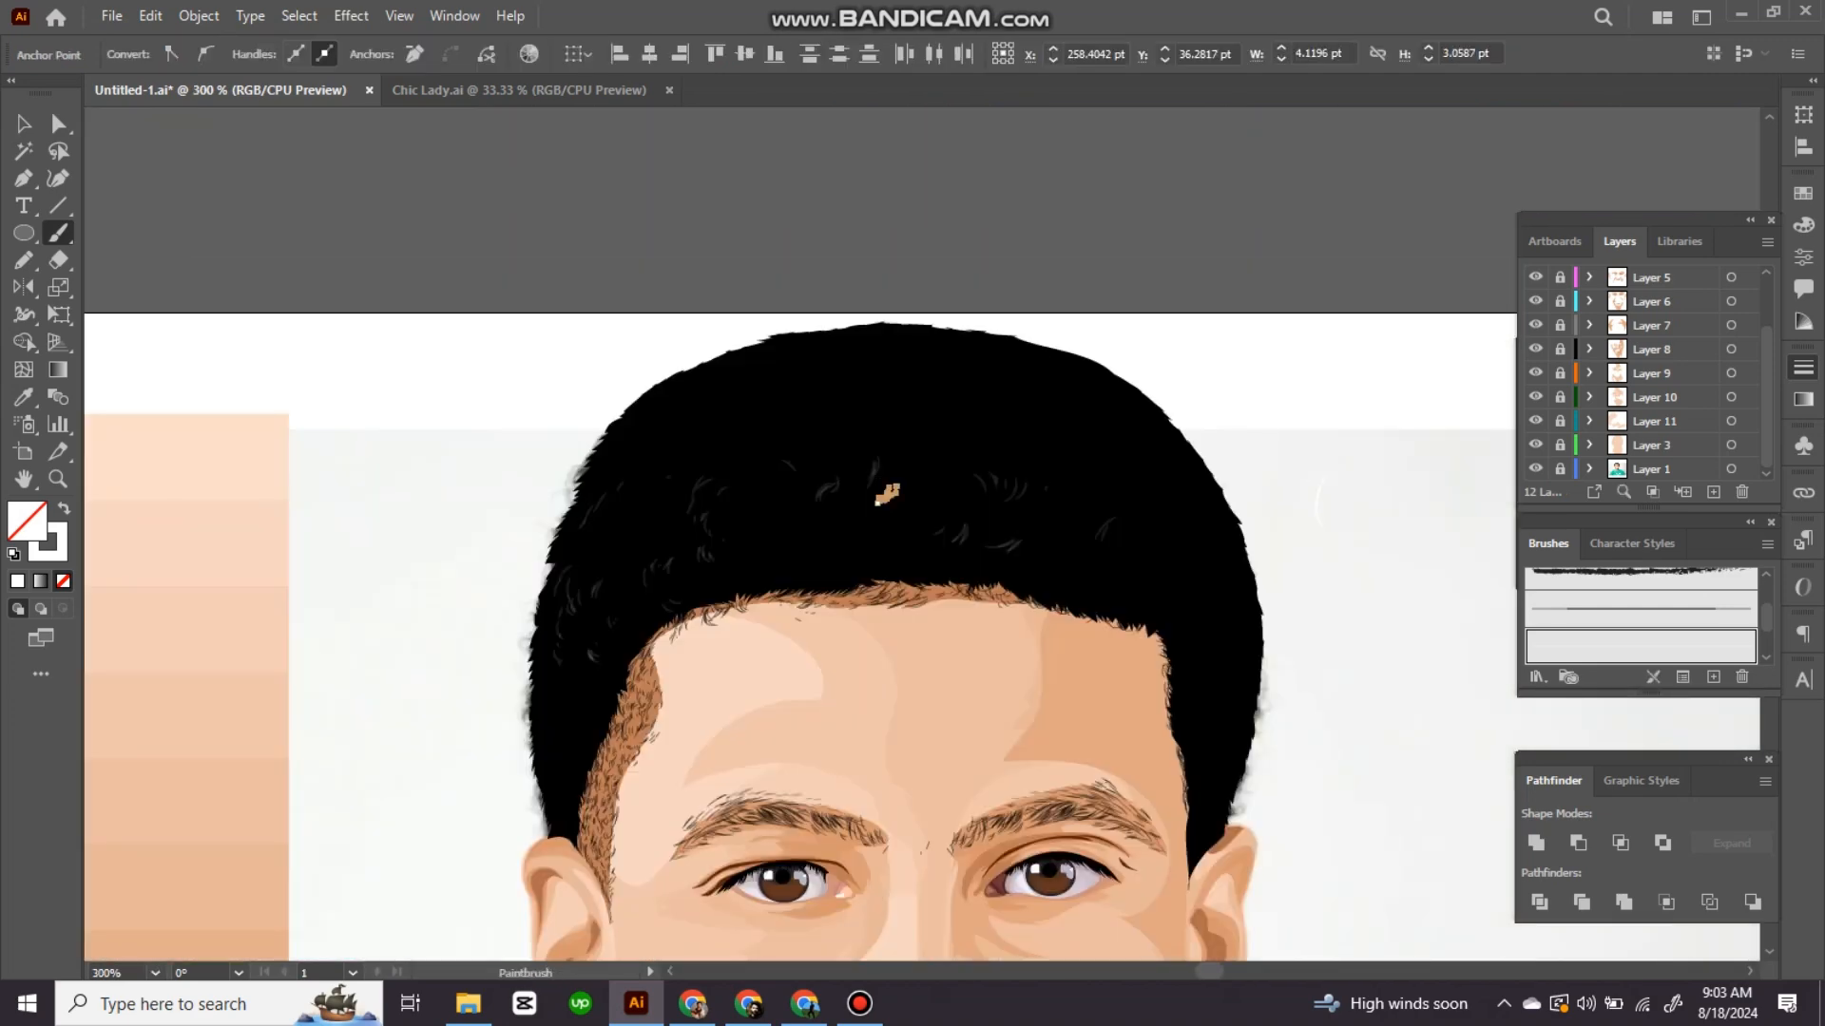
{"action": "left_click_drag", "start_coordinate": [974, 395], "coordinate": [969, 410]}
{"action": "left_click_drag", "start_coordinate": [989, 405], "coordinate": [989, 417]}
{"action": "left_click_drag", "start_coordinate": [874, 384], "coordinate": [858, 401]}
{"action": "left_click_drag", "start_coordinate": [856, 384], "coordinate": [842, 398]}
{"action": "left_click_drag", "start_coordinate": [802, 385], "coordinate": [814, 407]}
{"action": "left_click_drag", "start_coordinate": [817, 409], "coordinate": [807, 434]}
Step: Extend the fine white highlight strokes over the rest of the hair, down both sides to the ears
{"action": "left_click_drag", "start_coordinate": [817, 485], "coordinate": [965, 399]}
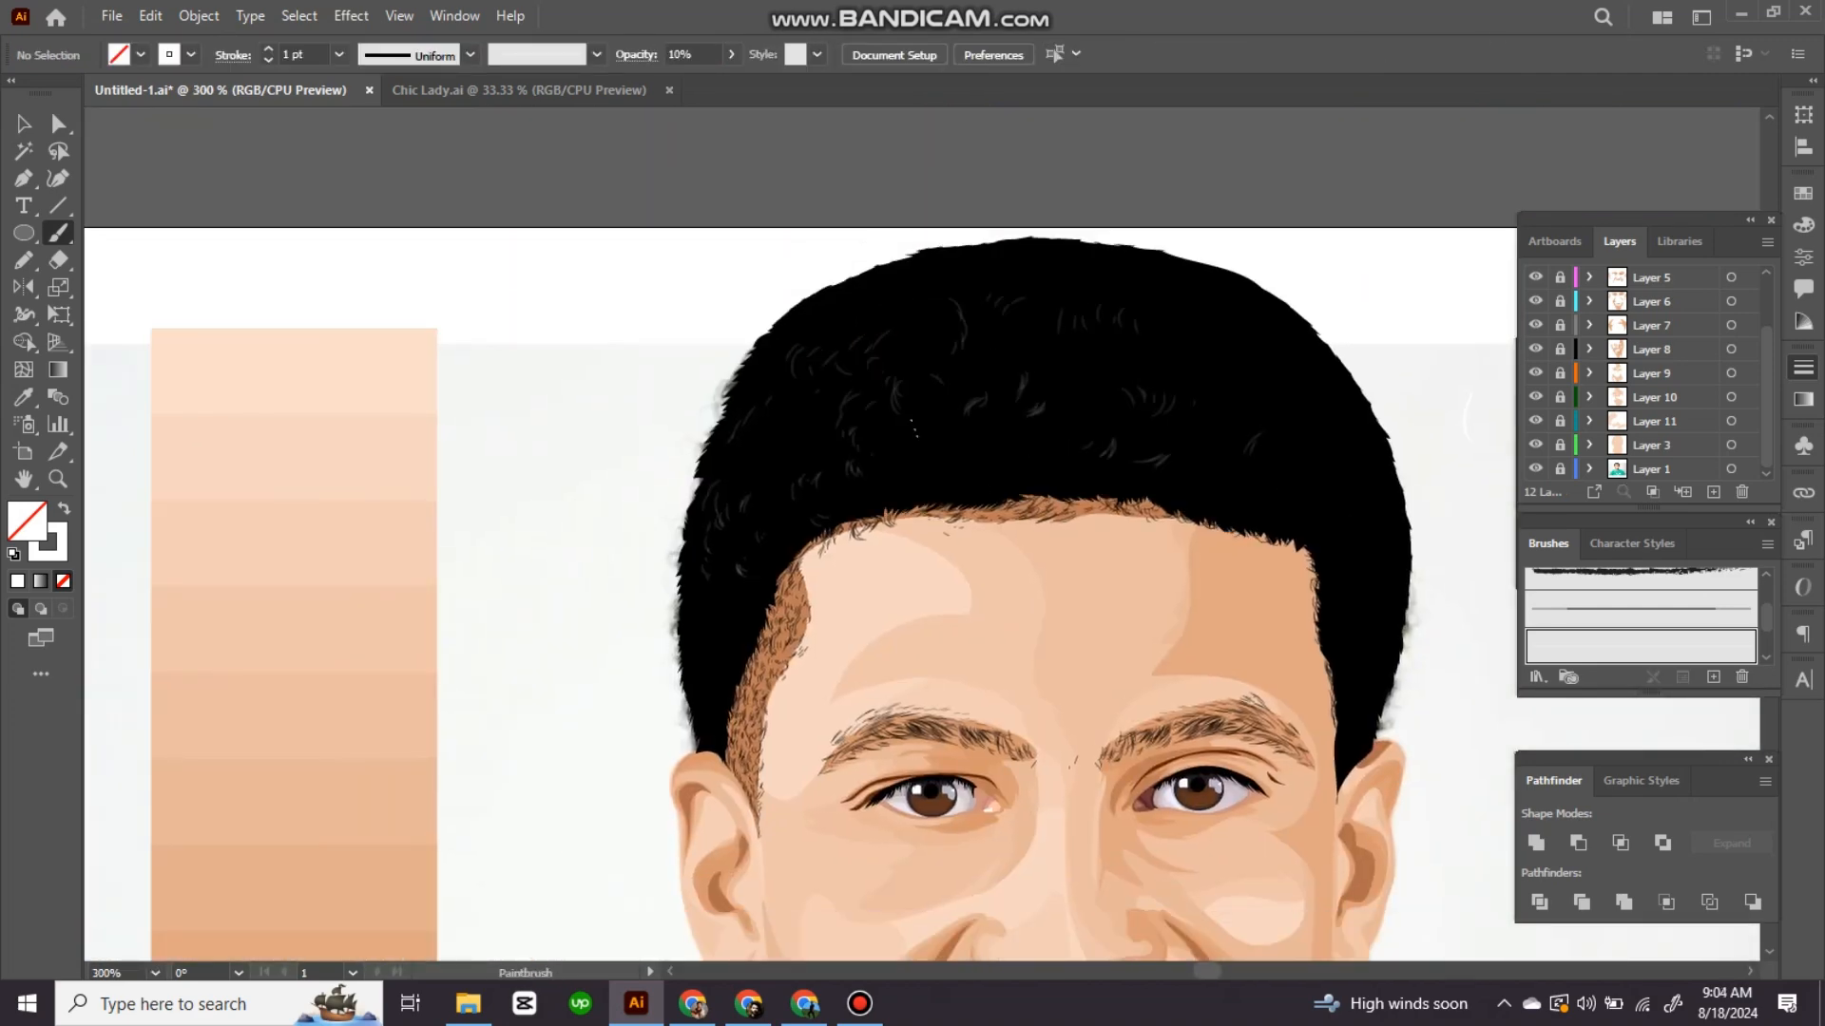
{"action": "left_click_drag", "start_coordinate": [700, 592], "coordinate": [832, 489]}
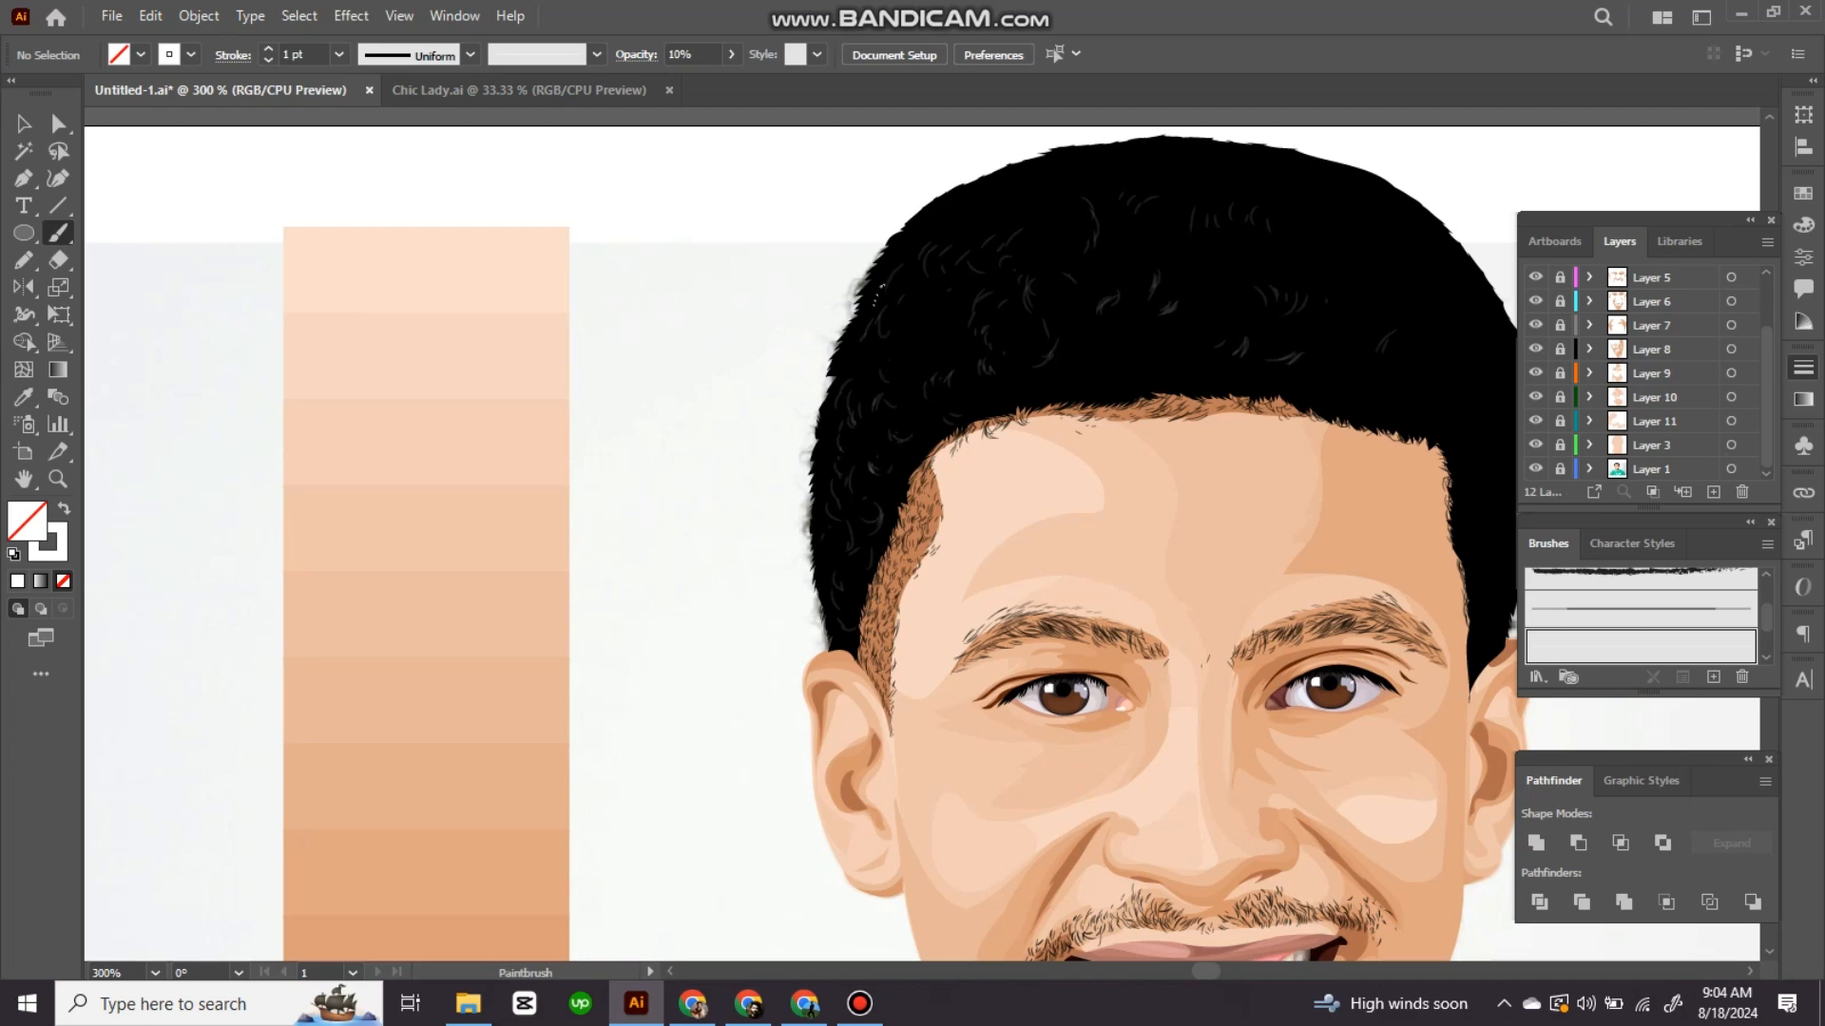
{"action": "left_click_drag", "start_coordinate": [1088, 369], "coordinate": [875, 334]}
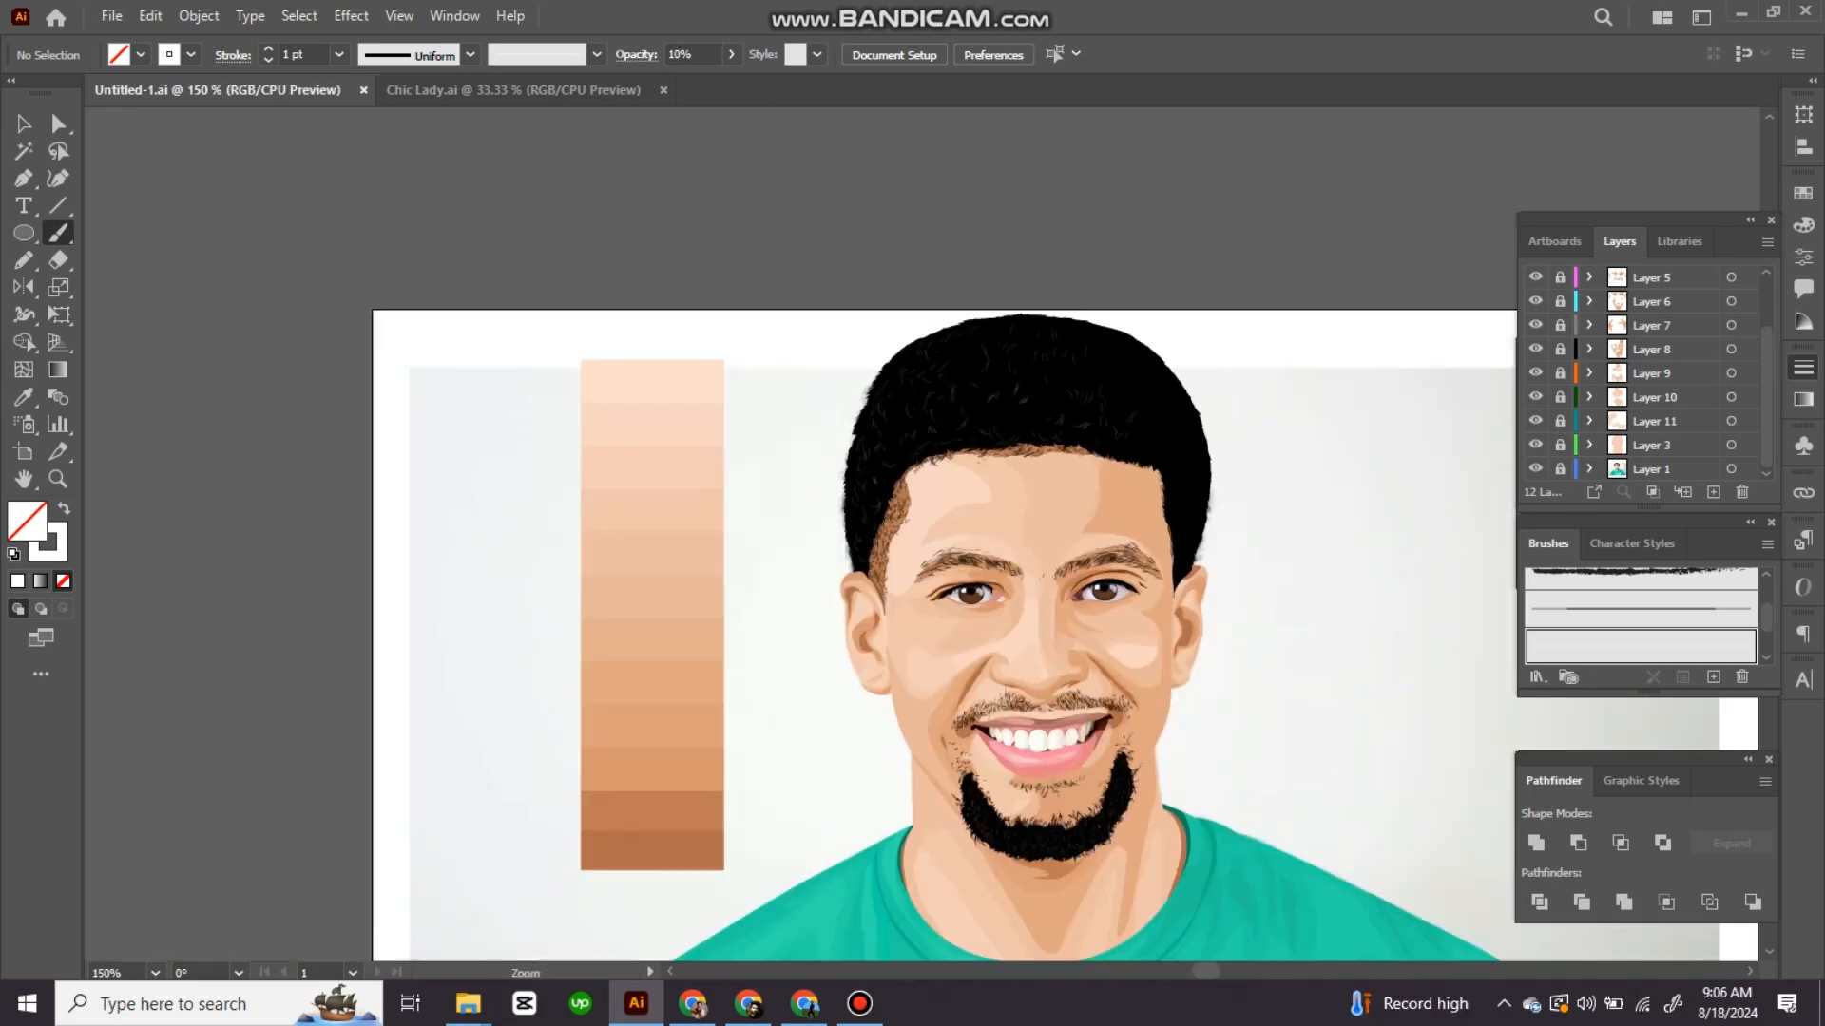
{"action": "scroll", "coordinate": [838, 487], "scroll_direction": "up", "scroll_amount": 3}
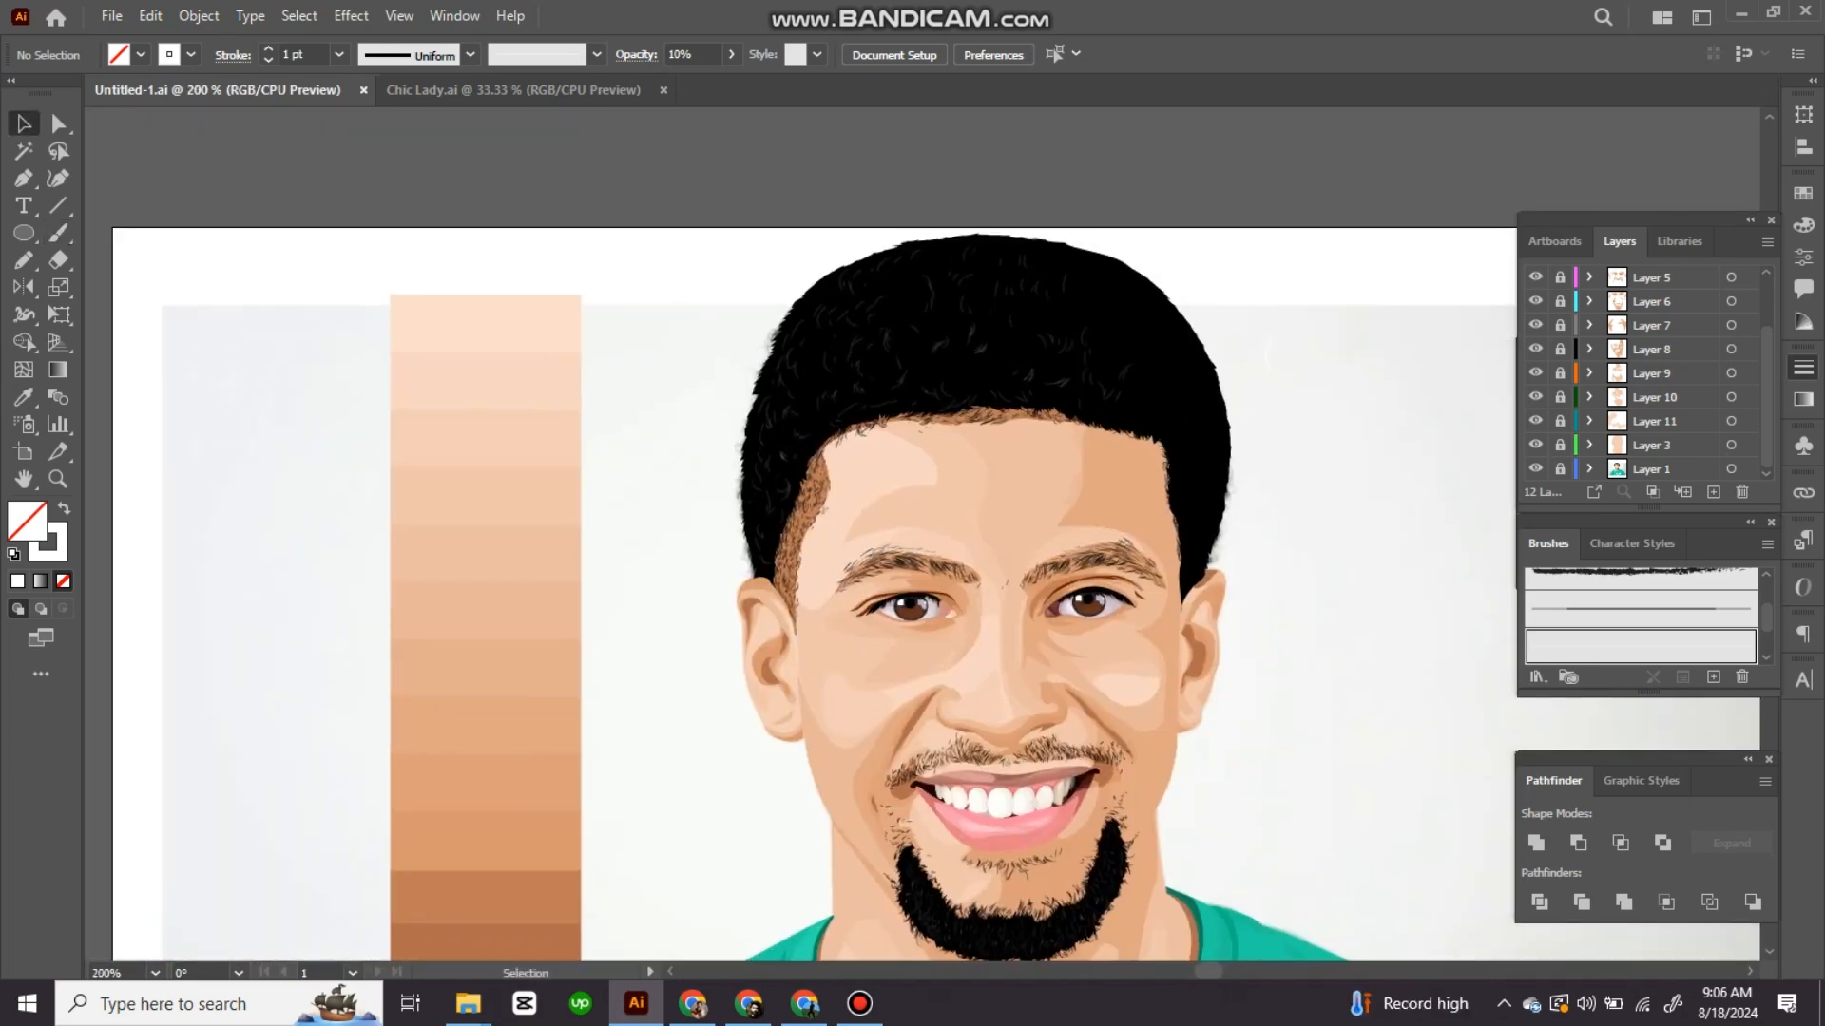
{"action": "left_click_drag", "start_coordinate": [902, 309], "coordinate": [887, 333]}
{"action": "left_click_drag", "start_coordinate": [914, 312], "coordinate": [900, 335]}
{"action": "left_click_drag", "start_coordinate": [912, 320], "coordinate": [908, 325]}
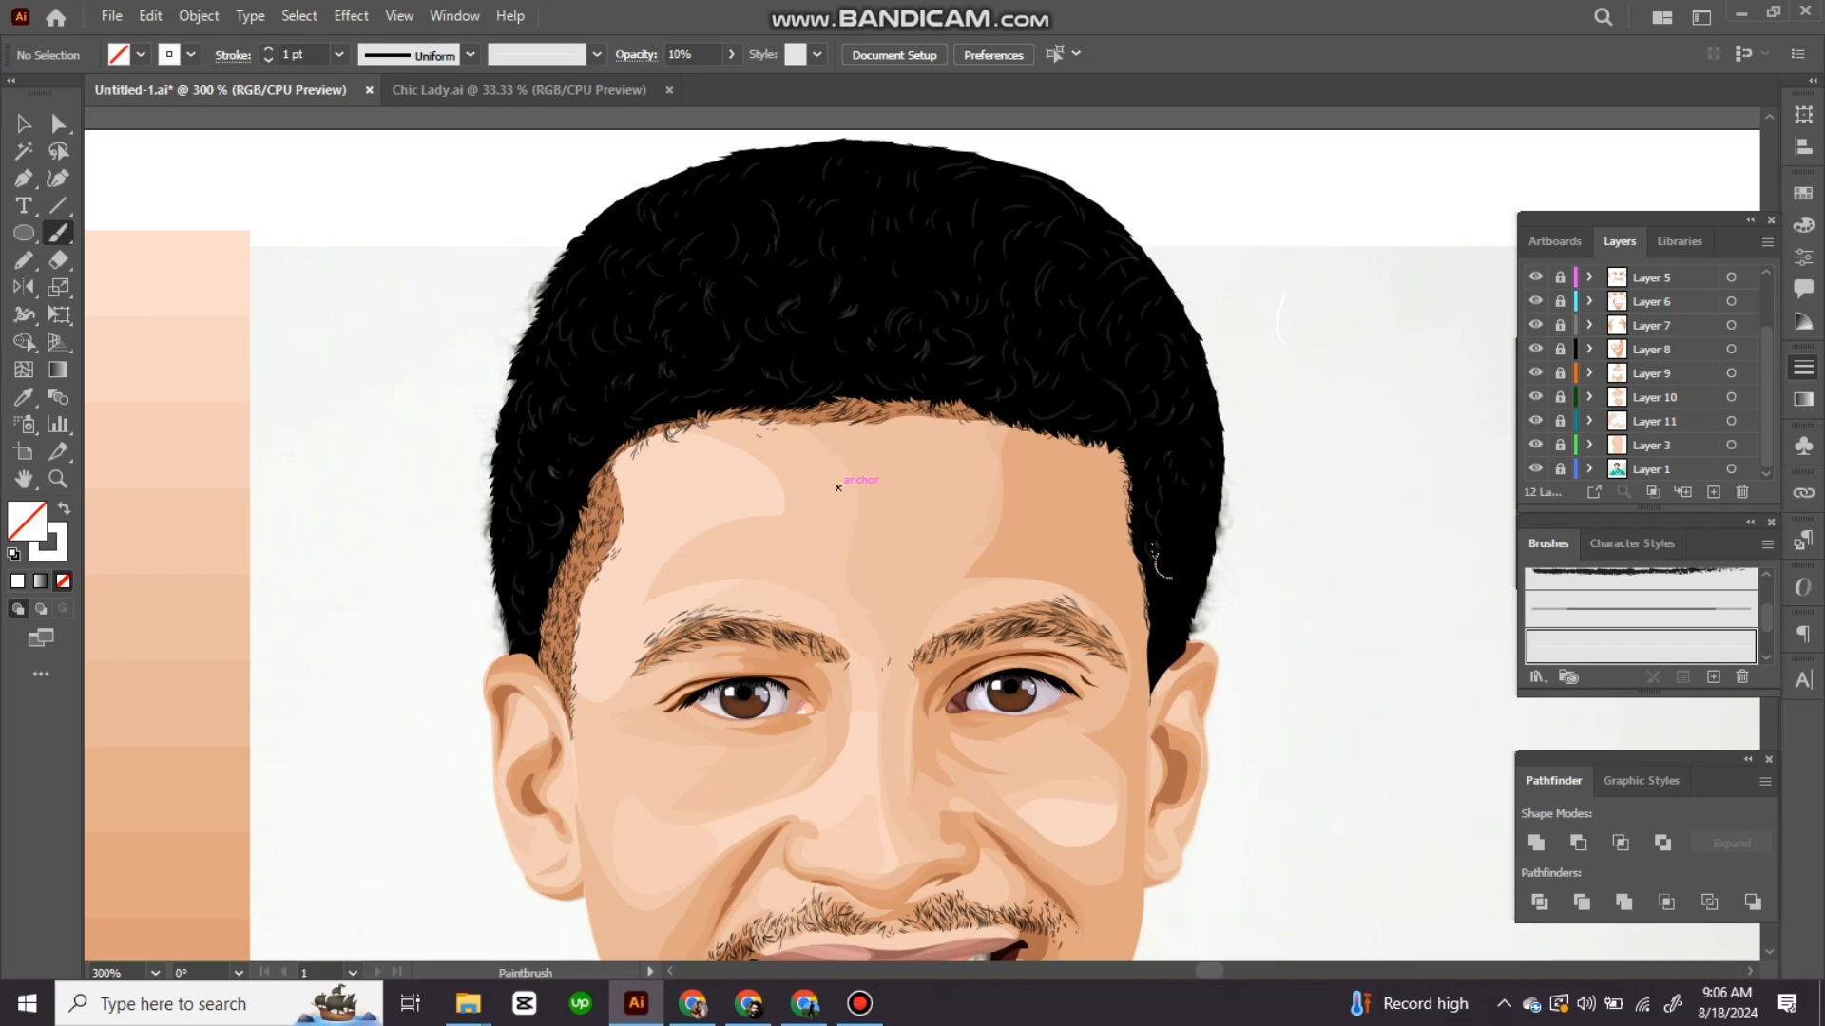
{"action": "left_click_drag", "start_coordinate": [839, 487], "coordinate": [923, 284]}
Step: Unlock all the artwork layers
{"action": "key", "text": "ctrl+minus"}
{"action": "key", "text": "ctrl+minus"}
{"action": "key", "text": "ctrl+alt+2"}
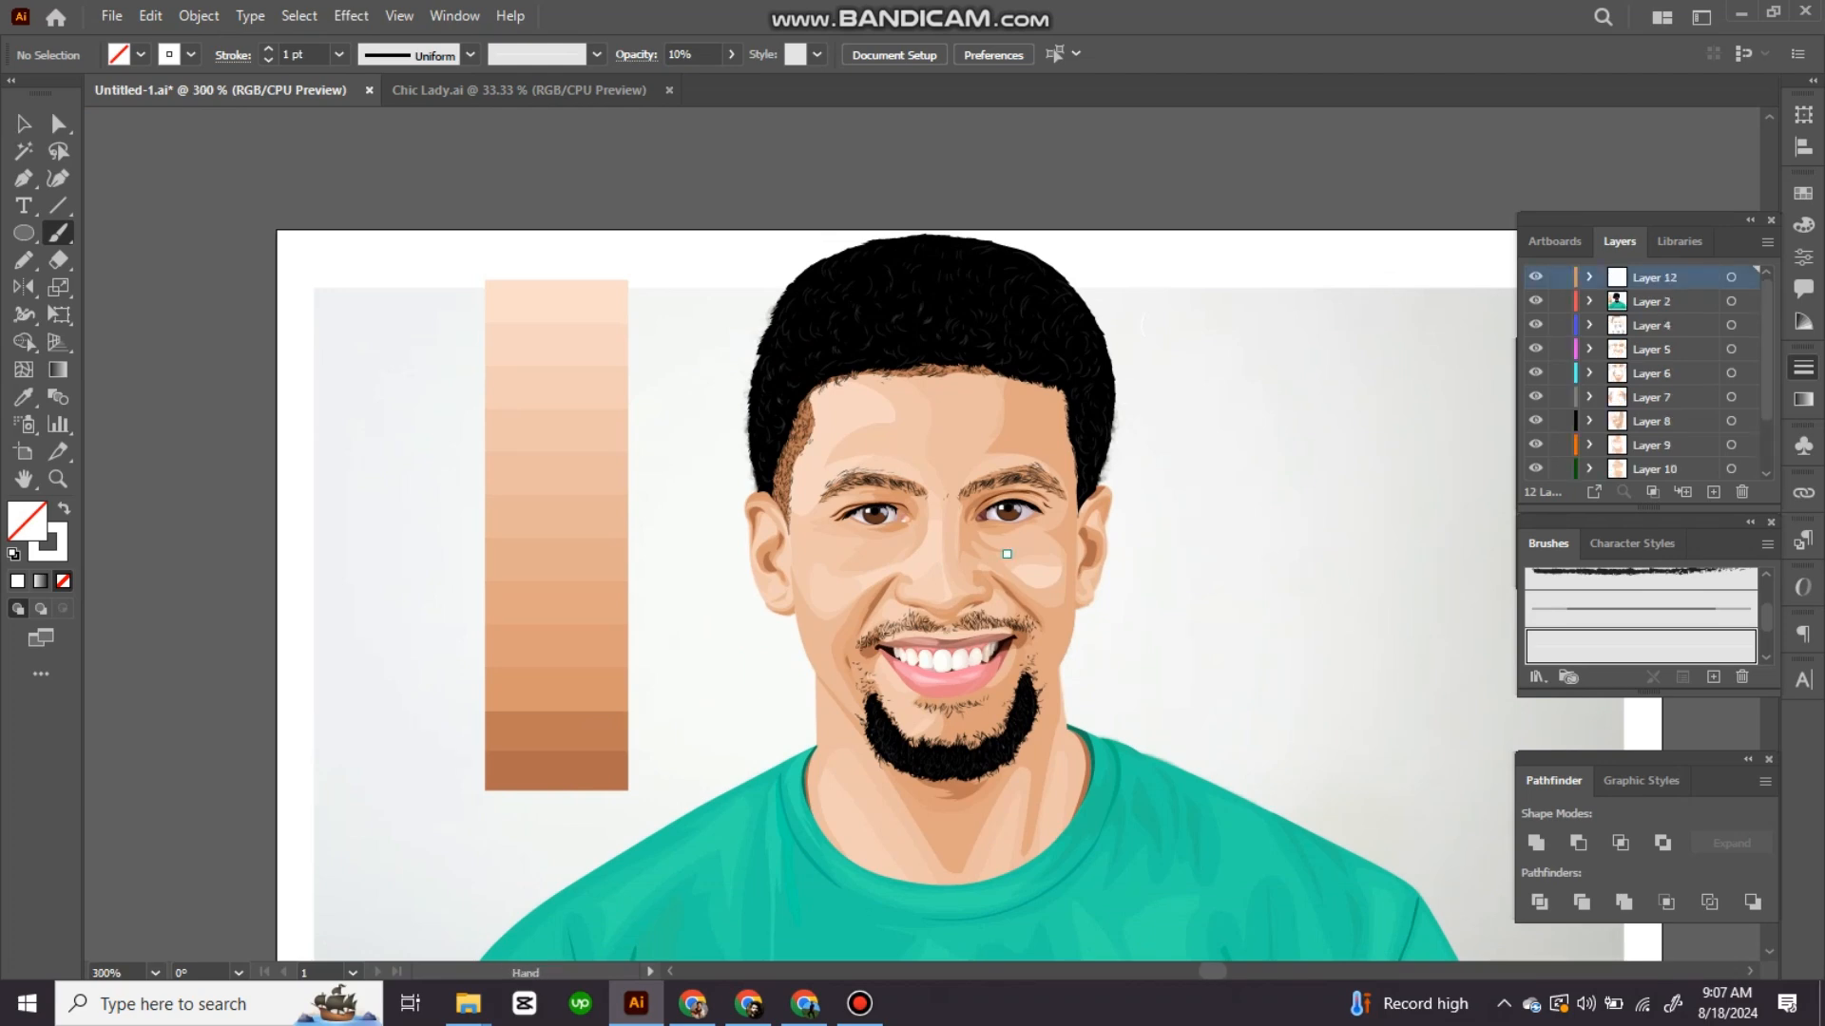
Step: Recolour the eyelid crease shapes and eyebrow base shapes of both eyes with the dark brown of the skin palette
{"action": "key", "text": "ctrl+plus"}
{"action": "key", "text": "ctrl+plus"}
{"action": "key", "text": "a"}
{"action": "left_click", "coordinate": [979, 350]}
{"action": "key", "text": "ctrl+plus"}
{"action": "key", "text": "ctrl+plus"}
{"action": "left_click_drag", "start_coordinate": [1102, 618], "coordinate": [922, 398]}
{"action": "left_click", "coordinate": [869, 398]}
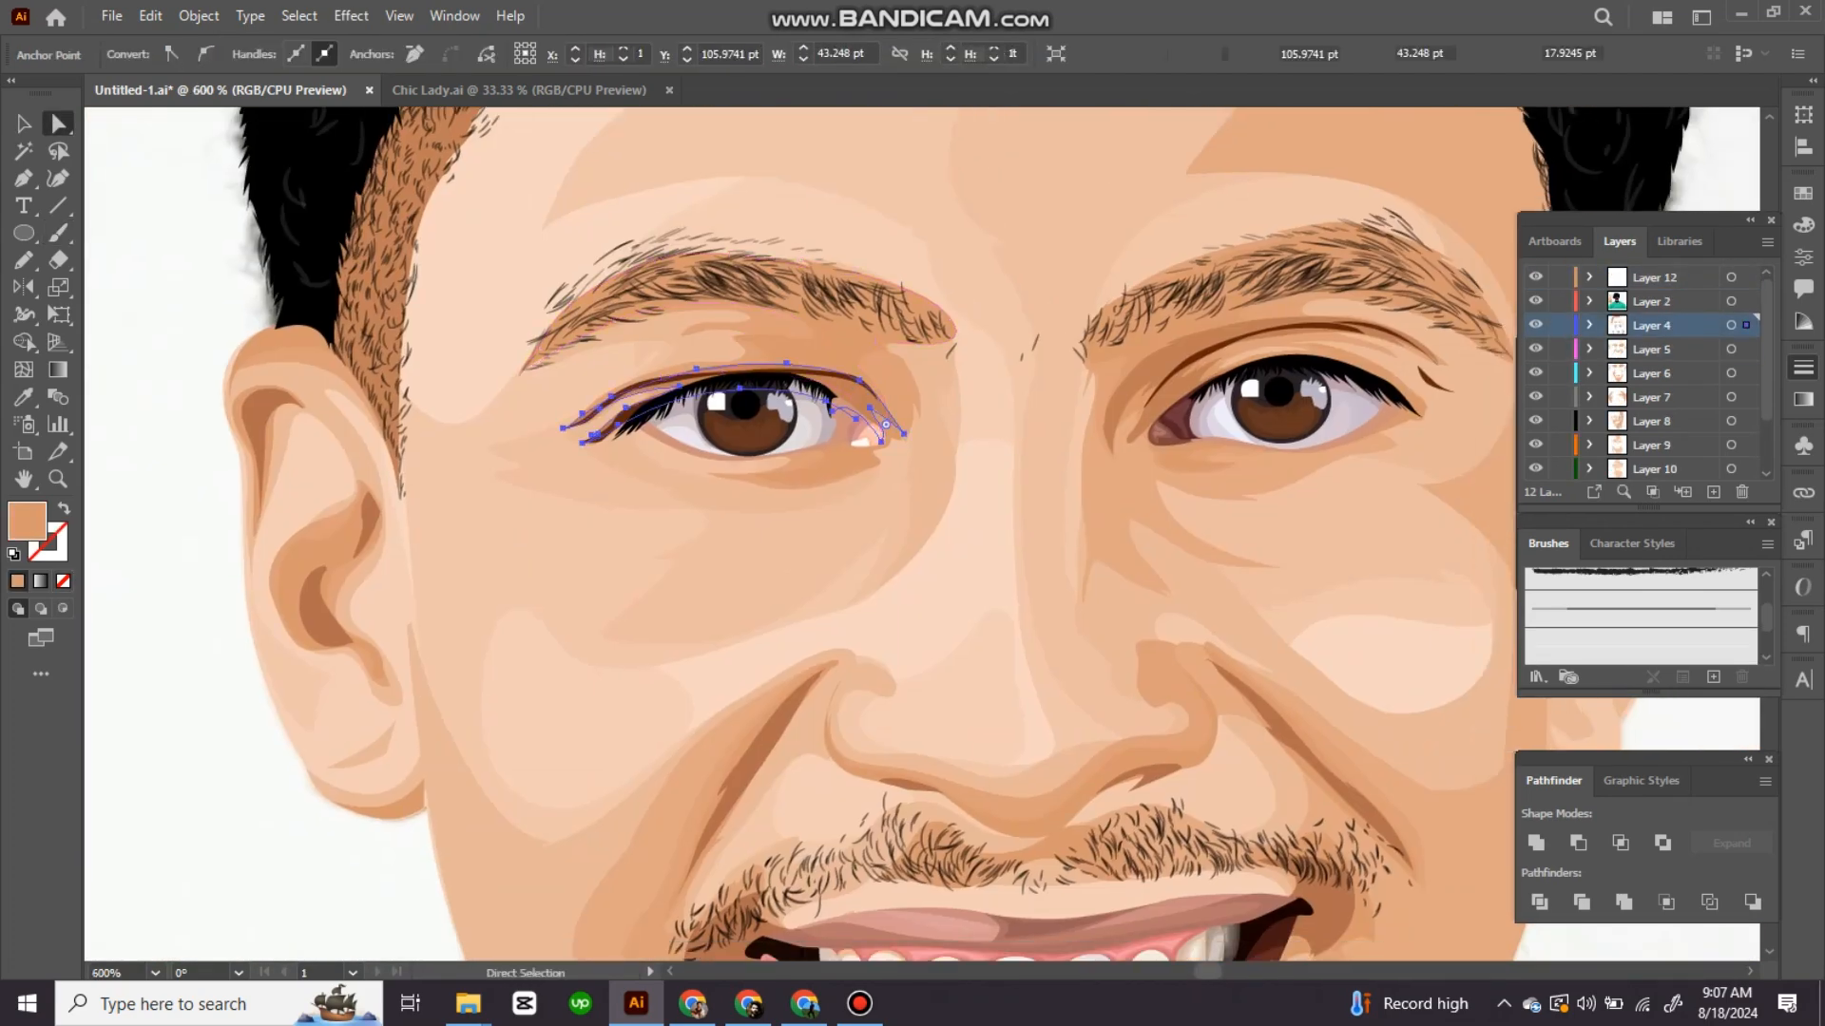
{"action": "left_click", "coordinate": [1136, 391], "text": "shift"}
{"action": "left_click", "coordinate": [879, 328], "text": "shift"}
{"action": "left_click", "coordinate": [1126, 339], "text": "shift"}
{"action": "key", "text": "i"}
{"action": "left_click", "coordinate": [350, 525]}
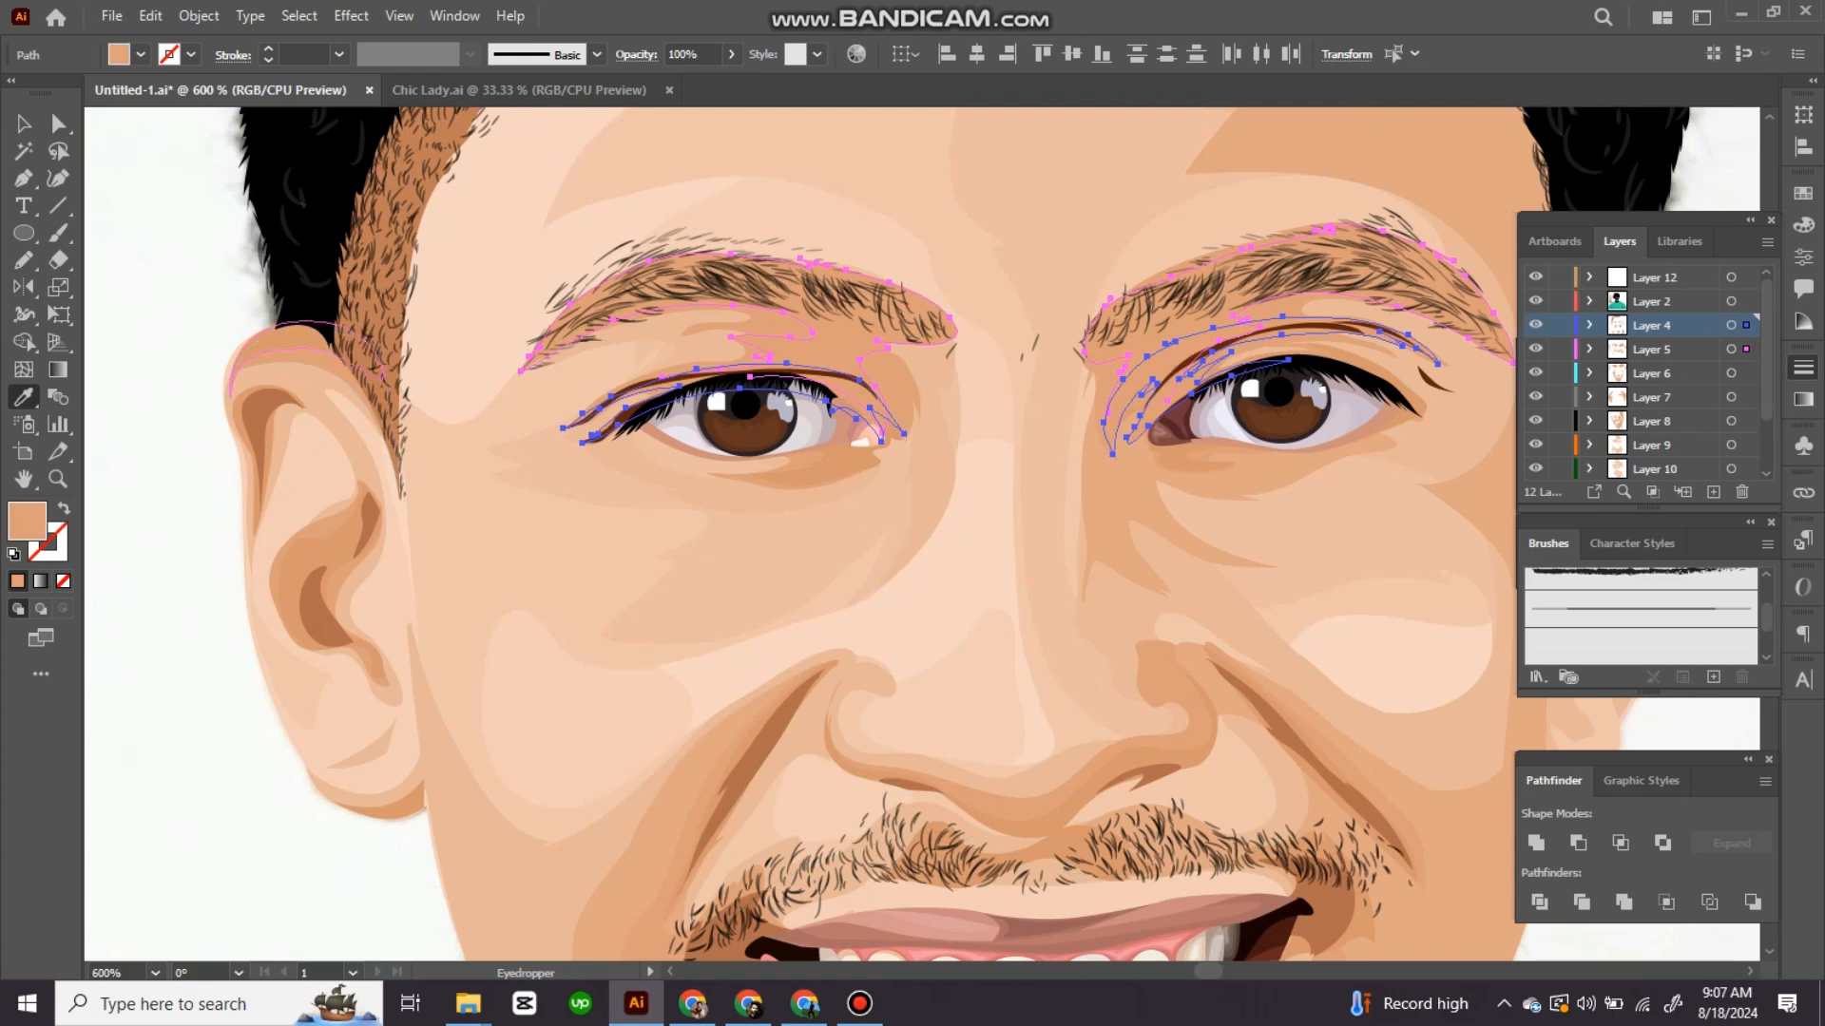
{"action": "left_click", "coordinate": [369, 519]}
{"action": "key", "text": "ctrl+minus"}
{"action": "key", "text": "ctrl+minus"}
{"action": "key", "text": "ctrl+minus"}
{"action": "key", "text": "ctrl+minus"}
{"action": "key", "text": "ctrl+minus"}
{"action": "key", "text": "ctrl+shift+a"}
Step: Draw a closed curved highlight shape over the left forehead and temple with the Pen tool
{"action": "scroll", "coordinate": [663, 549], "scroll_direction": "up", "scroll_amount": 4}
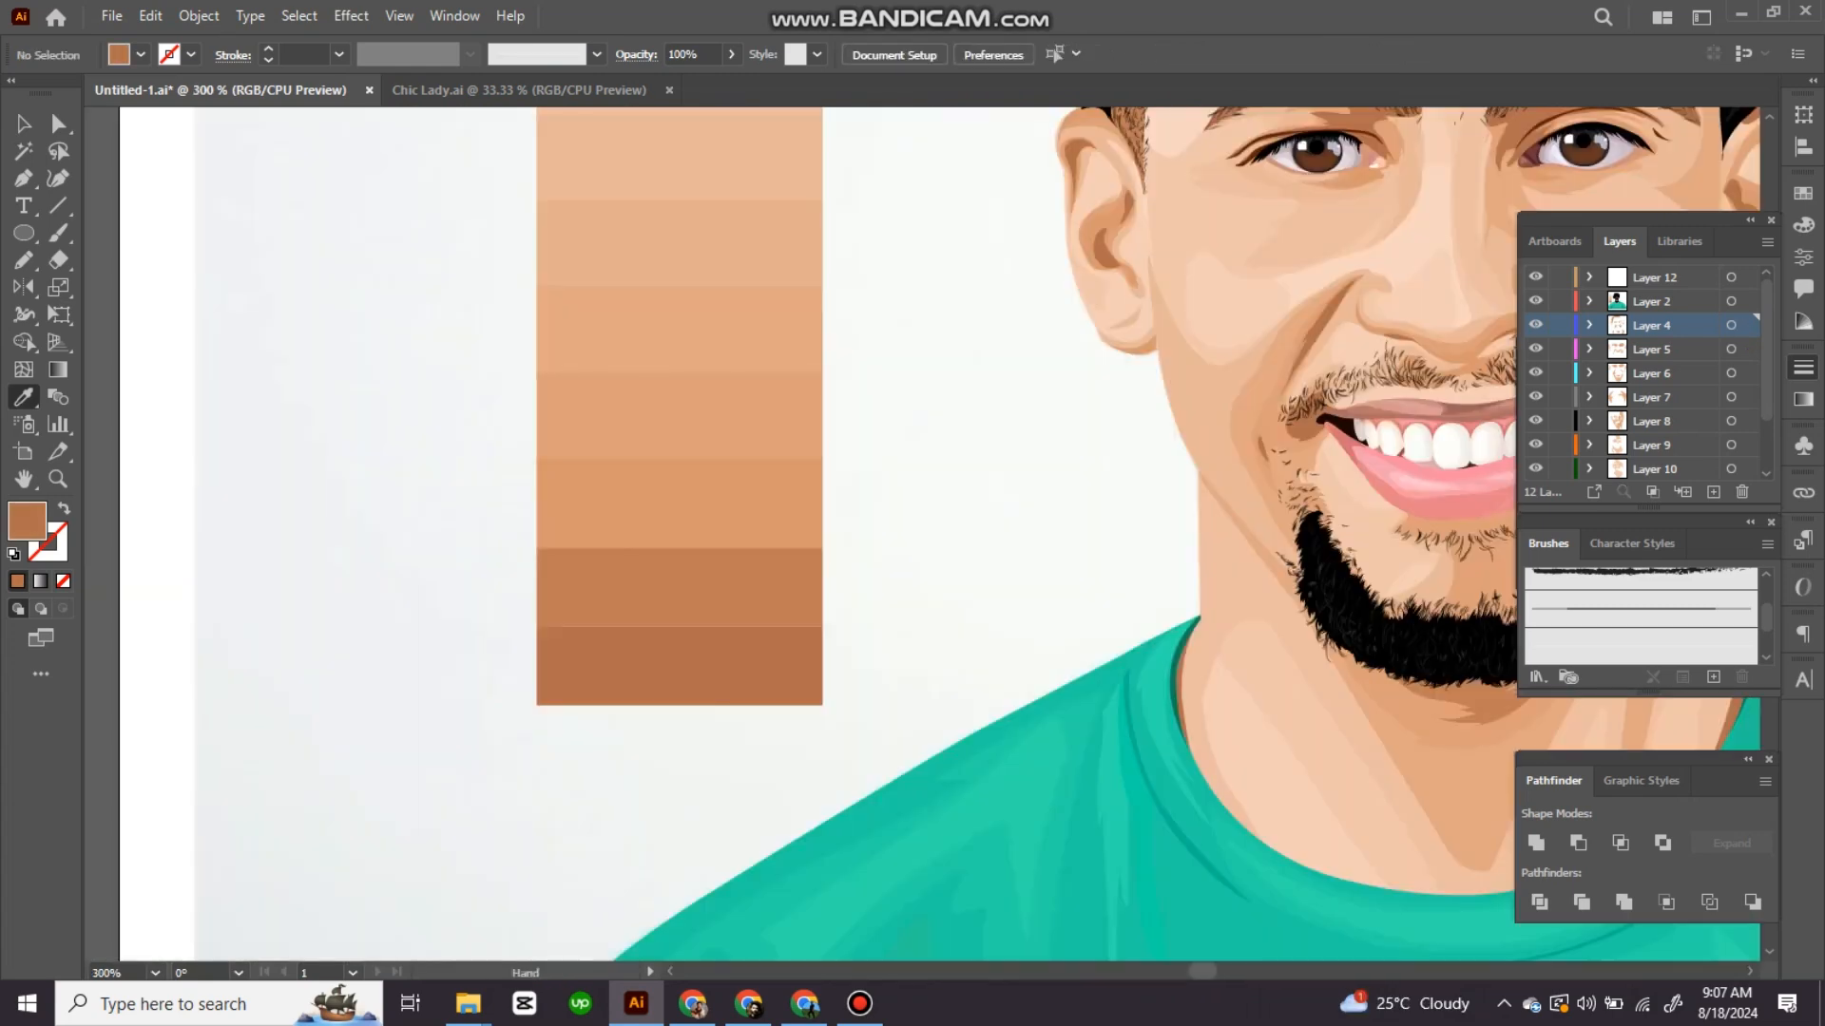
{"action": "left_click_drag", "start_coordinate": [1330, 314], "coordinate": [681, 678]}
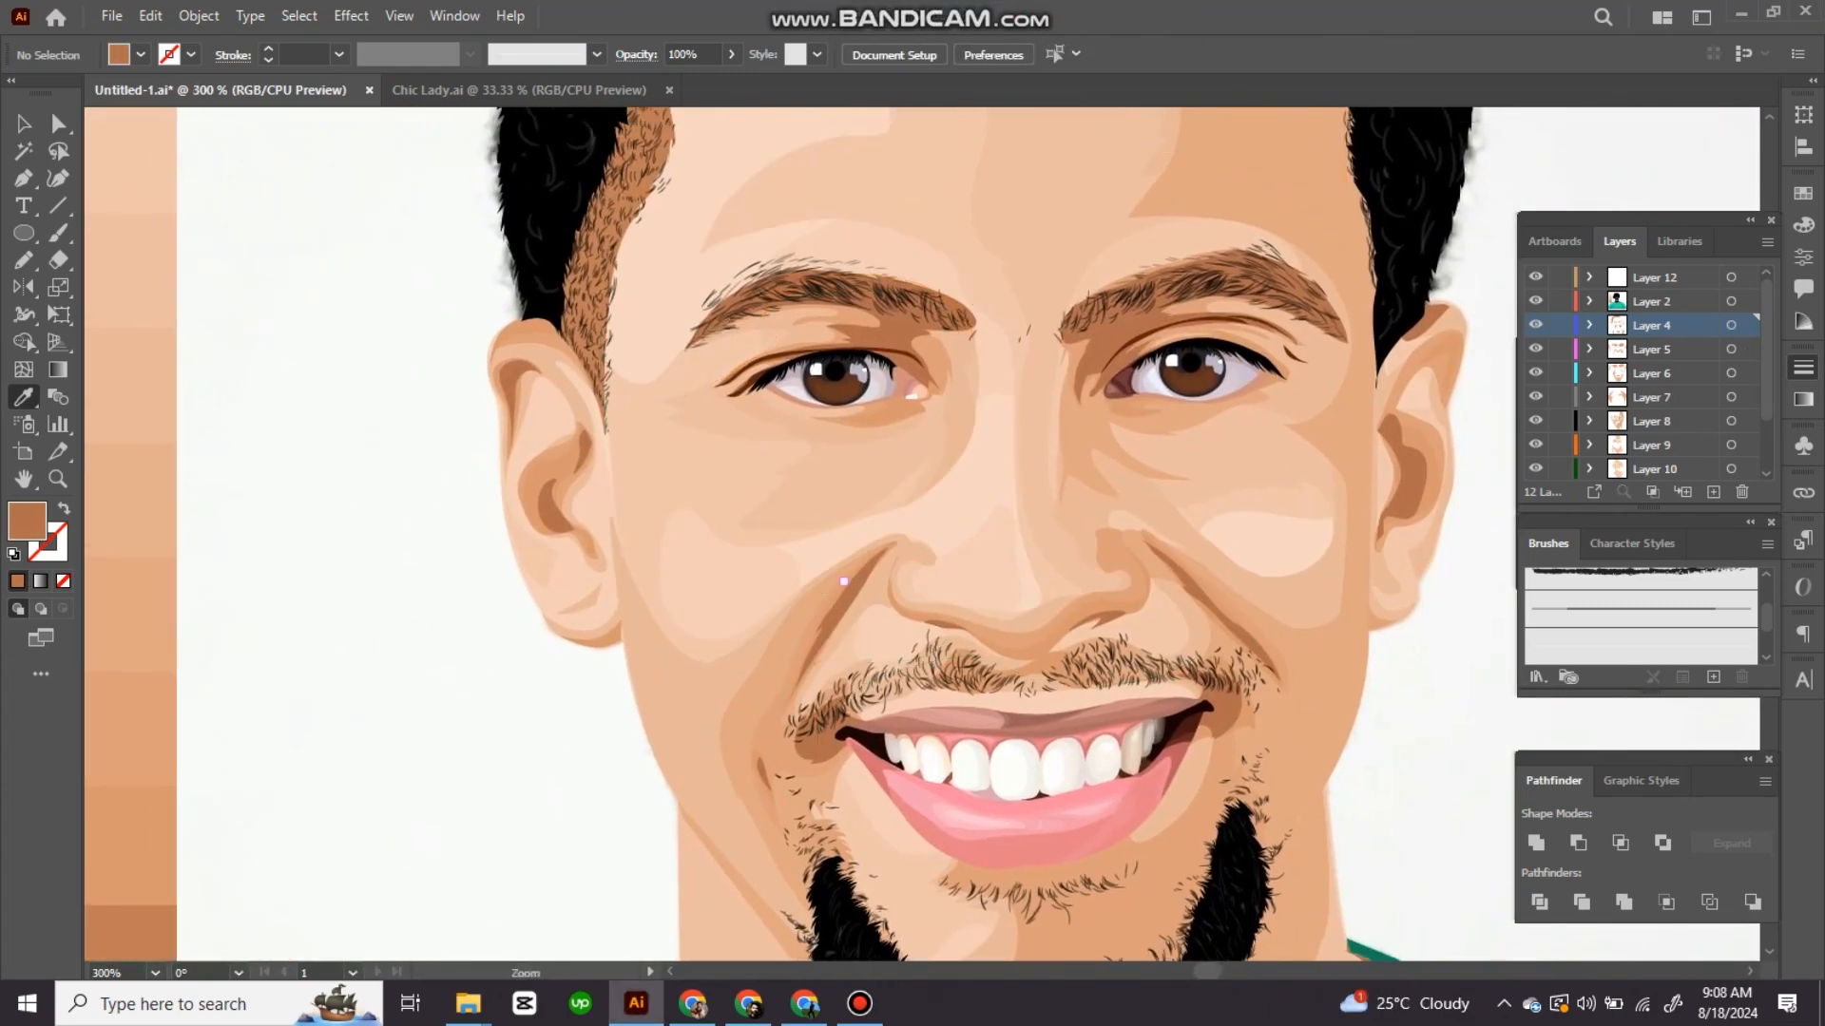
{"action": "scroll", "coordinate": [843, 578], "scroll_direction": "down", "scroll_amount": 1}
{"action": "left_click_drag", "start_coordinate": [843, 578], "coordinate": [1007, 665]}
{"action": "scroll", "coordinate": [798, 517], "scroll_direction": "up", "scroll_amount": 1}
{"action": "key", "text": "p"}
{"action": "left_click", "coordinate": [959, 194]}
{"action": "left_click_drag", "start_coordinate": [1078, 236], "coordinate": [1100, 261]}
{"action": "left_click_drag", "start_coordinate": [968, 317], "coordinate": [917, 383]}
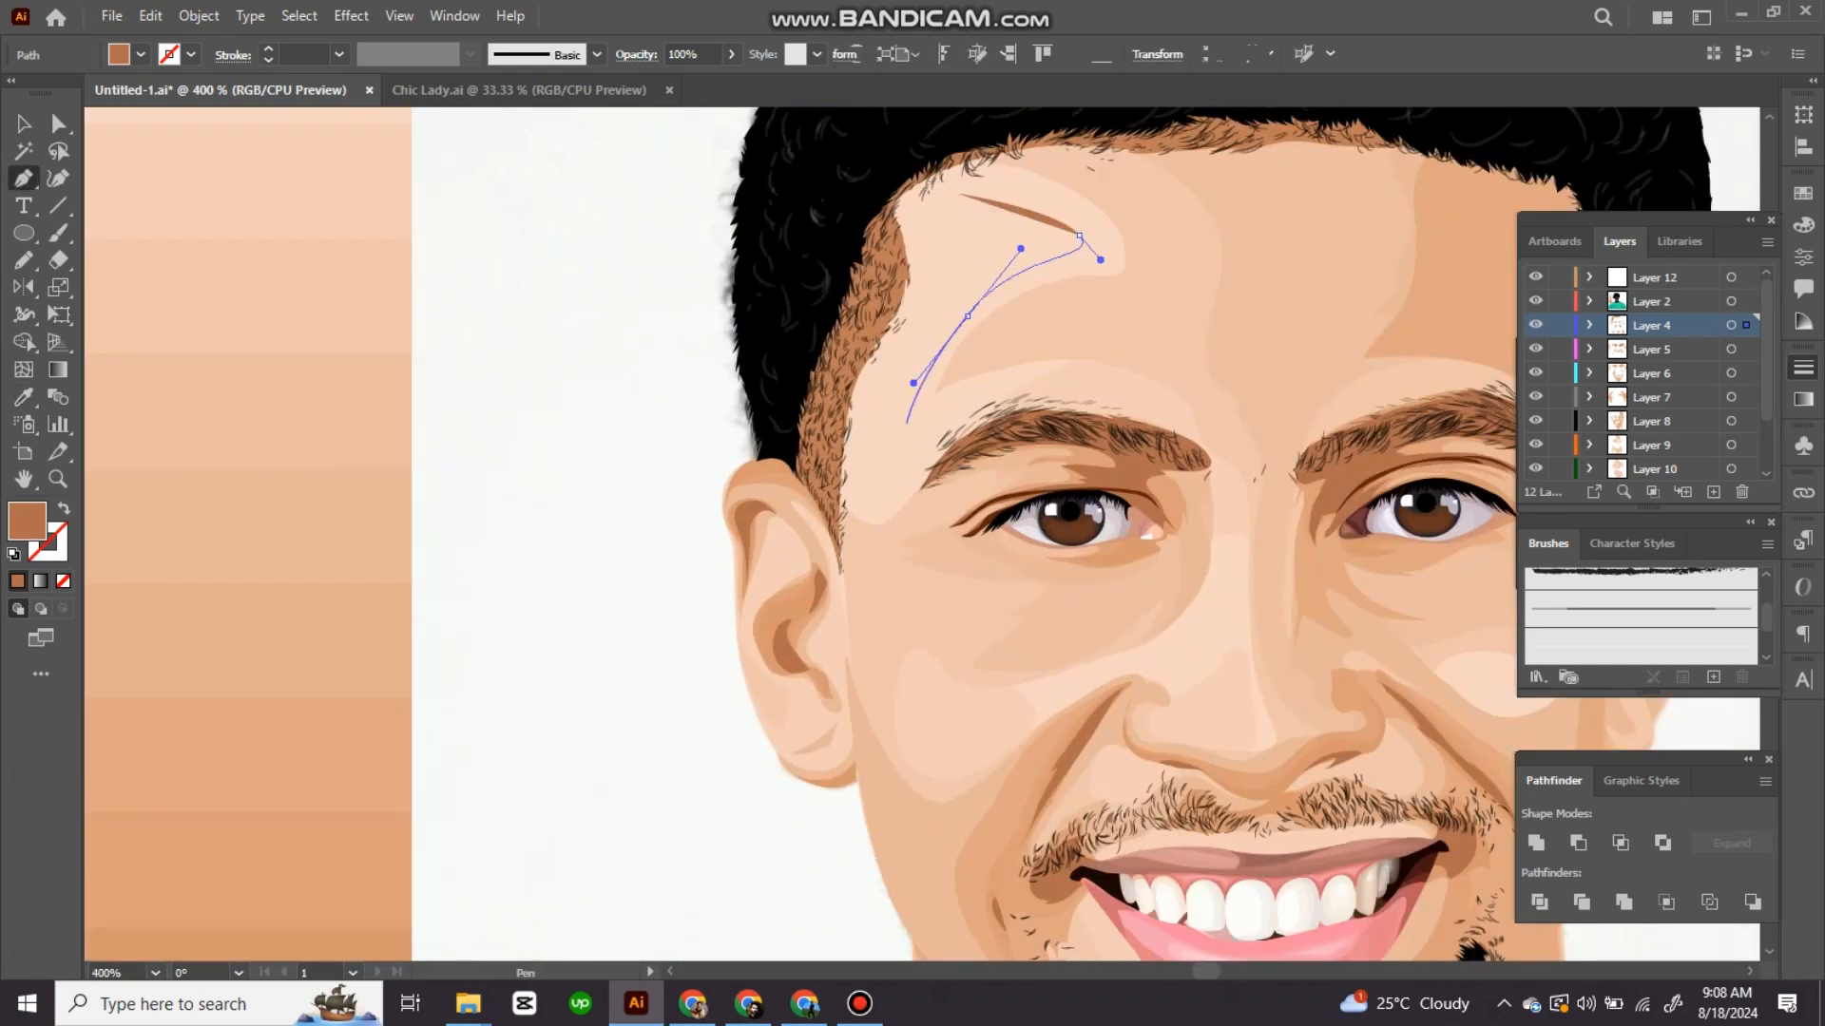
{"action": "left_click", "coordinate": [908, 422]}
{"action": "left_click", "coordinate": [959, 406]}
{"action": "left_click_drag", "start_coordinate": [889, 481], "coordinate": [861, 482]}
{"action": "left_click_drag", "start_coordinate": [870, 398], "coordinate": [886, 364]}
Step: Fill the forehead highlight shape with a light peach, R 247, G 219, B 205
{"action": "double_click", "coordinate": [27, 520]}
{"action": "left_click", "coordinate": [871, 245]}
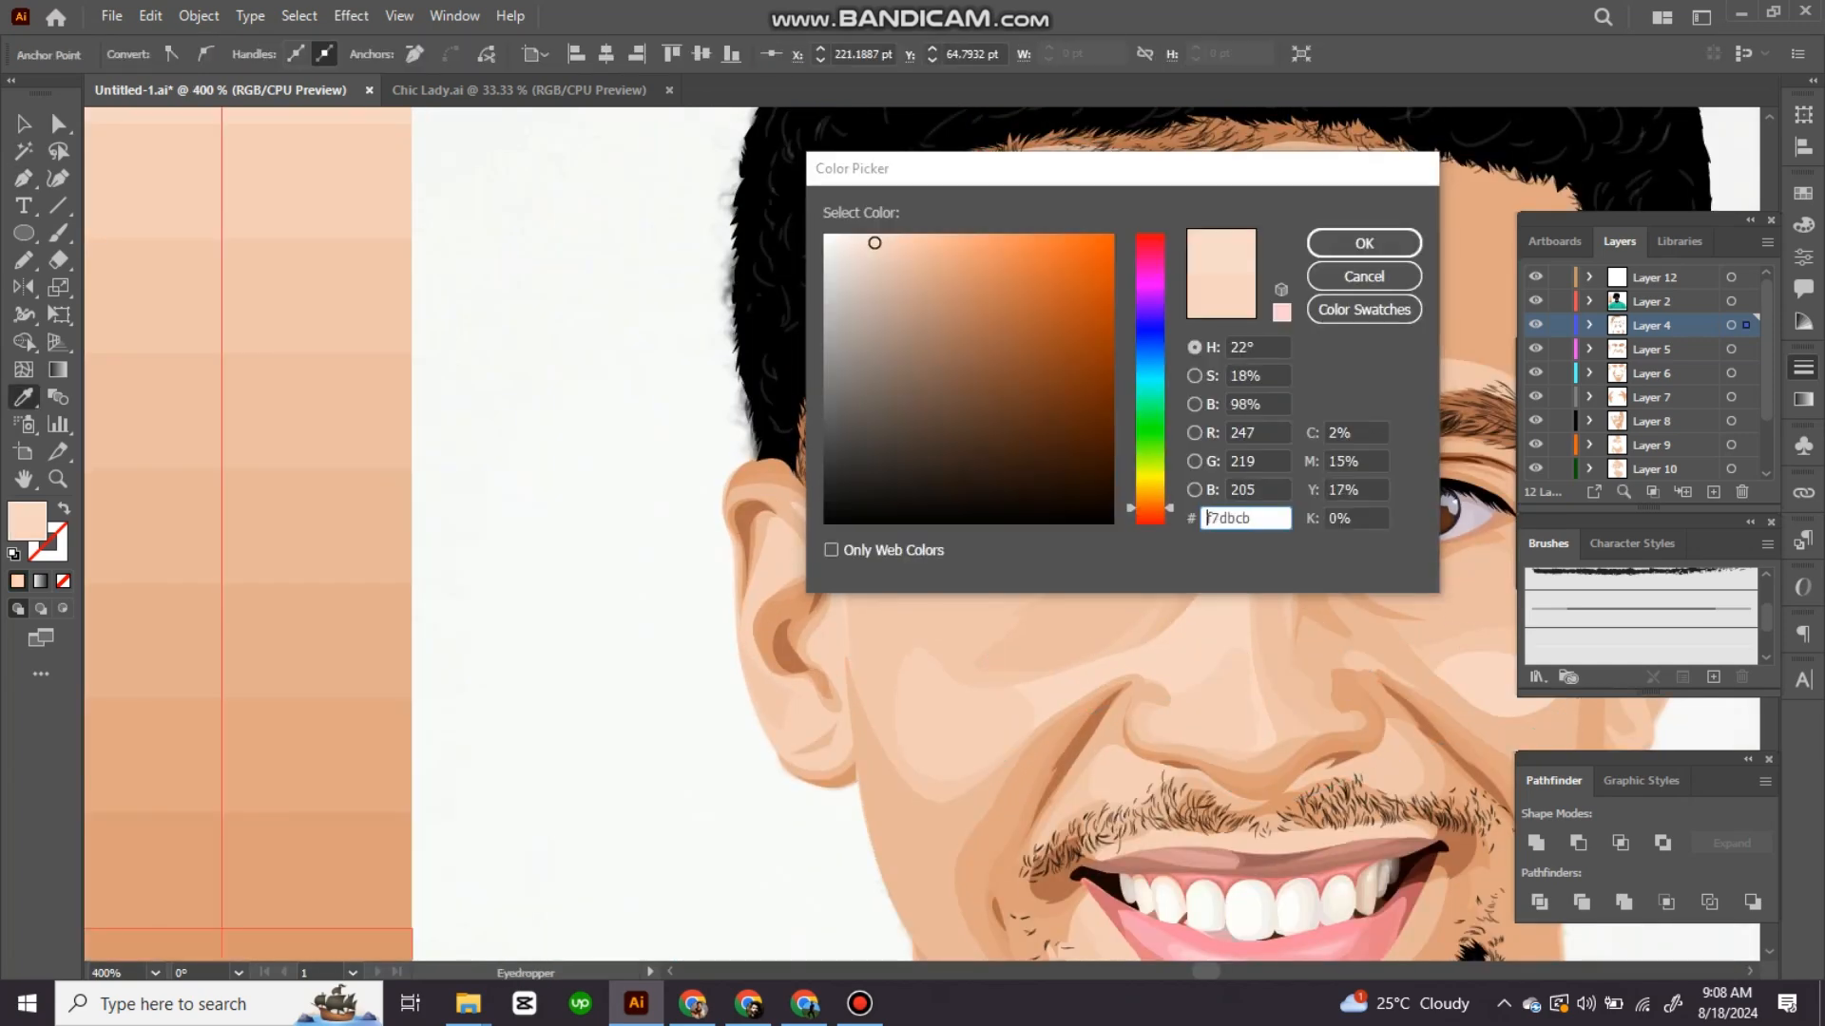
{"action": "left_click", "coordinate": [1364, 244]}
Step: Draw a freehand highlight from the nose bridge out onto the left cheek and fill it with a light skin tone
{"action": "left_click_drag", "start_coordinate": [1141, 570], "coordinate": [1108, 365]}
{"action": "key", "text": "n"}
{"action": "left_click_drag", "start_coordinate": [1171, 443], "coordinate": [1178, 380]}
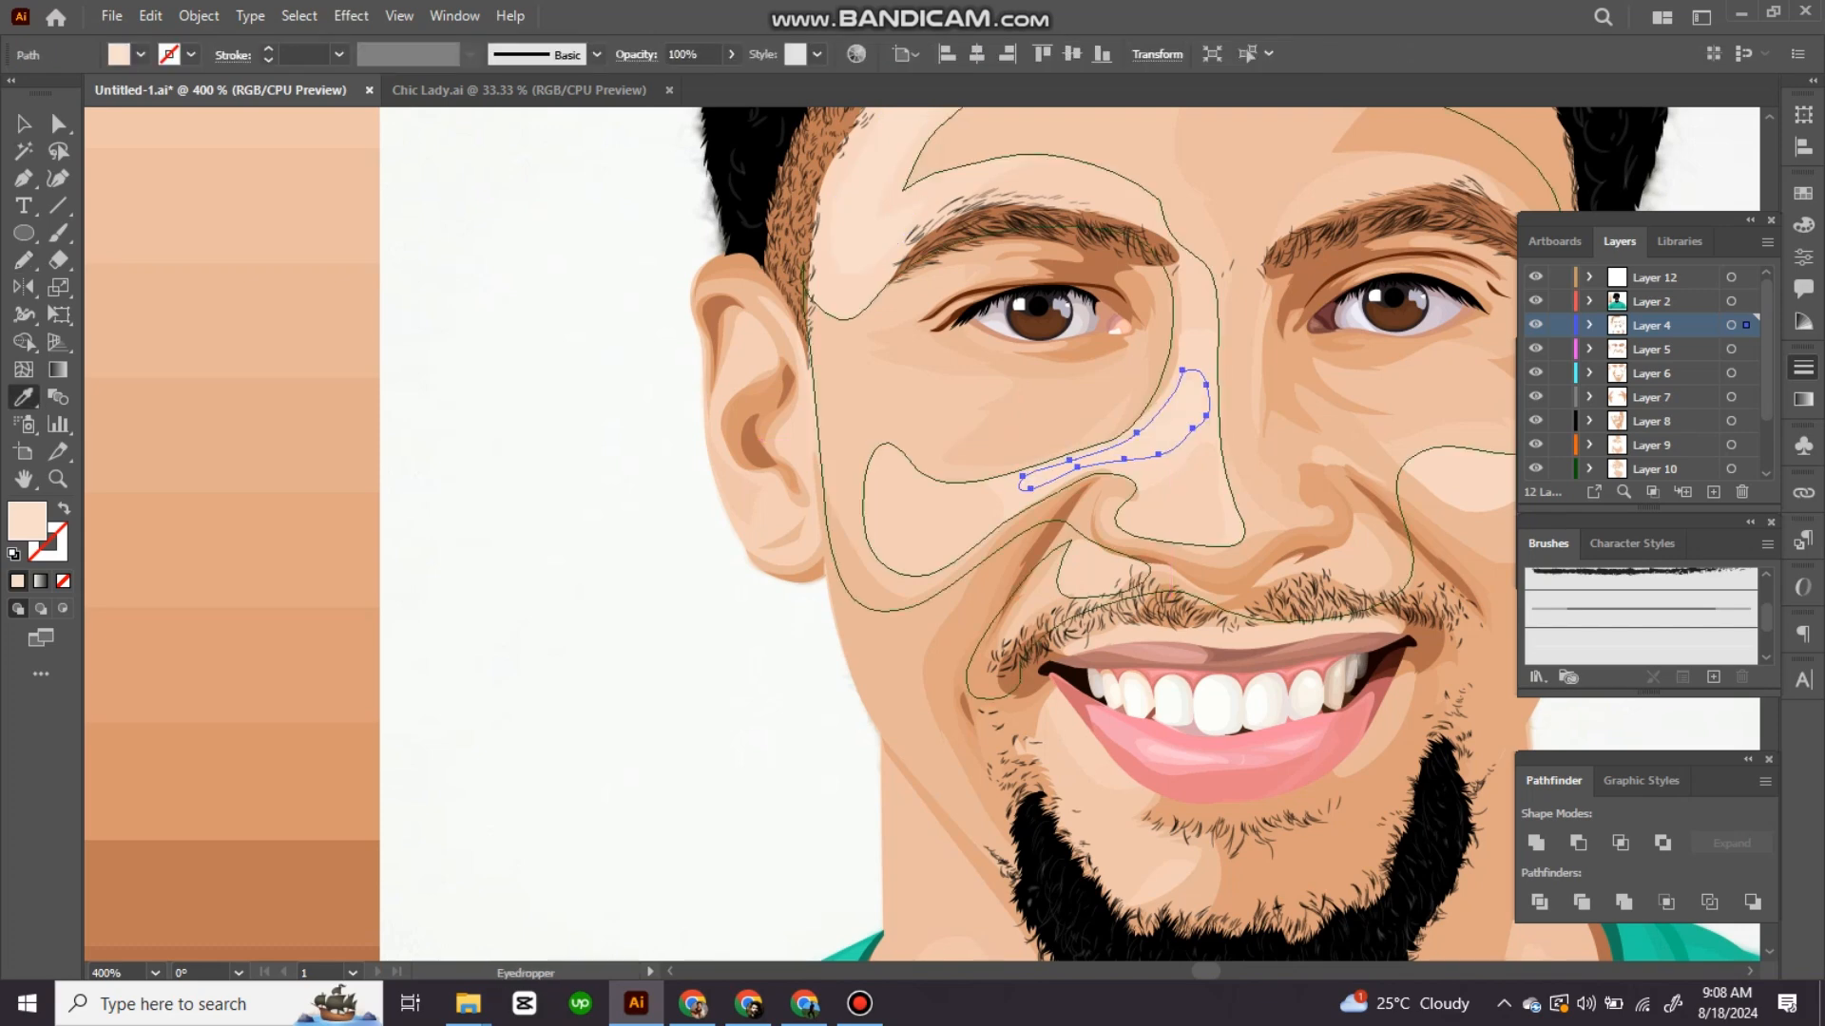
{"action": "key", "text": "ctrl+1"}
{"action": "key", "text": "ctrl+shift+a"}
{"action": "key", "text": "i"}
{"action": "scroll", "coordinate": [855, 285], "scroll_direction": "up", "scroll_amount": 3}
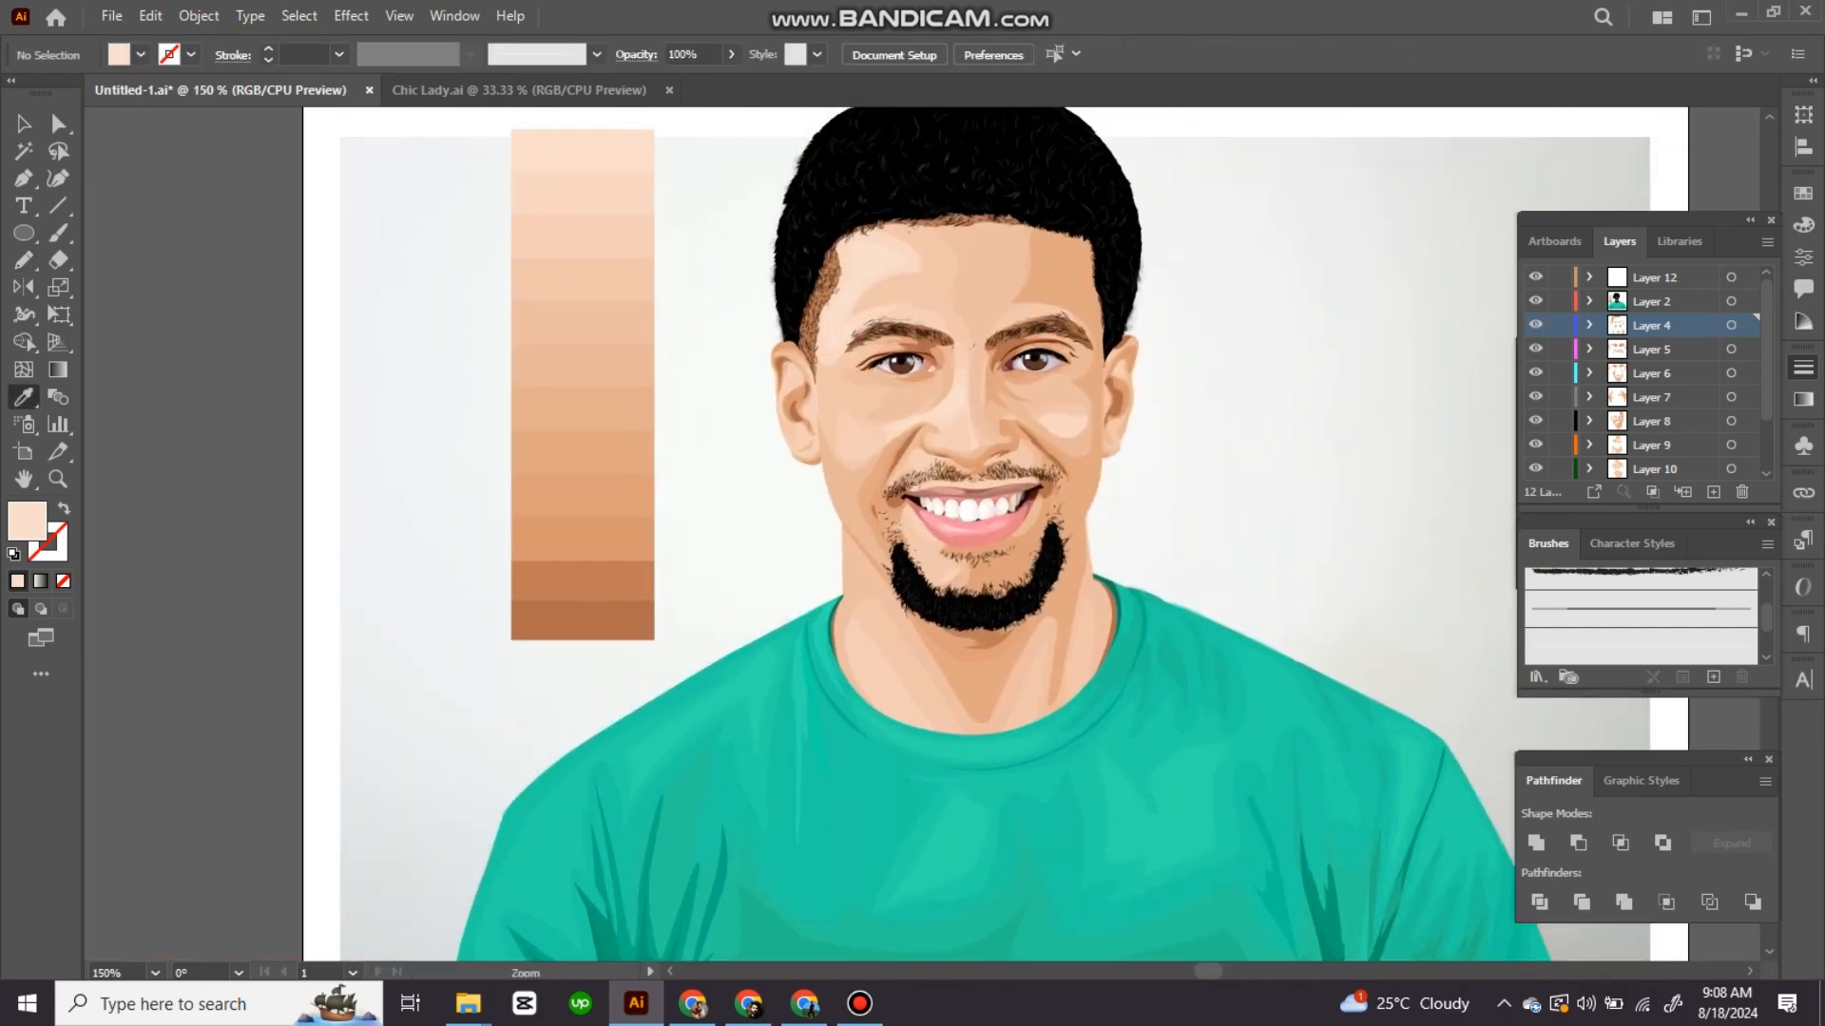
Step: Recolour the skin shading under the sideburn and hairline with a lighter tan
{"action": "left_click", "coordinate": [1007, 233], "text": "ctrl"}
{"action": "scroll", "coordinate": [1007, 238], "scroll_direction": "up", "scroll_amount": 2}
{"action": "left_click", "coordinate": [1331, 366], "text": "ctrl"}
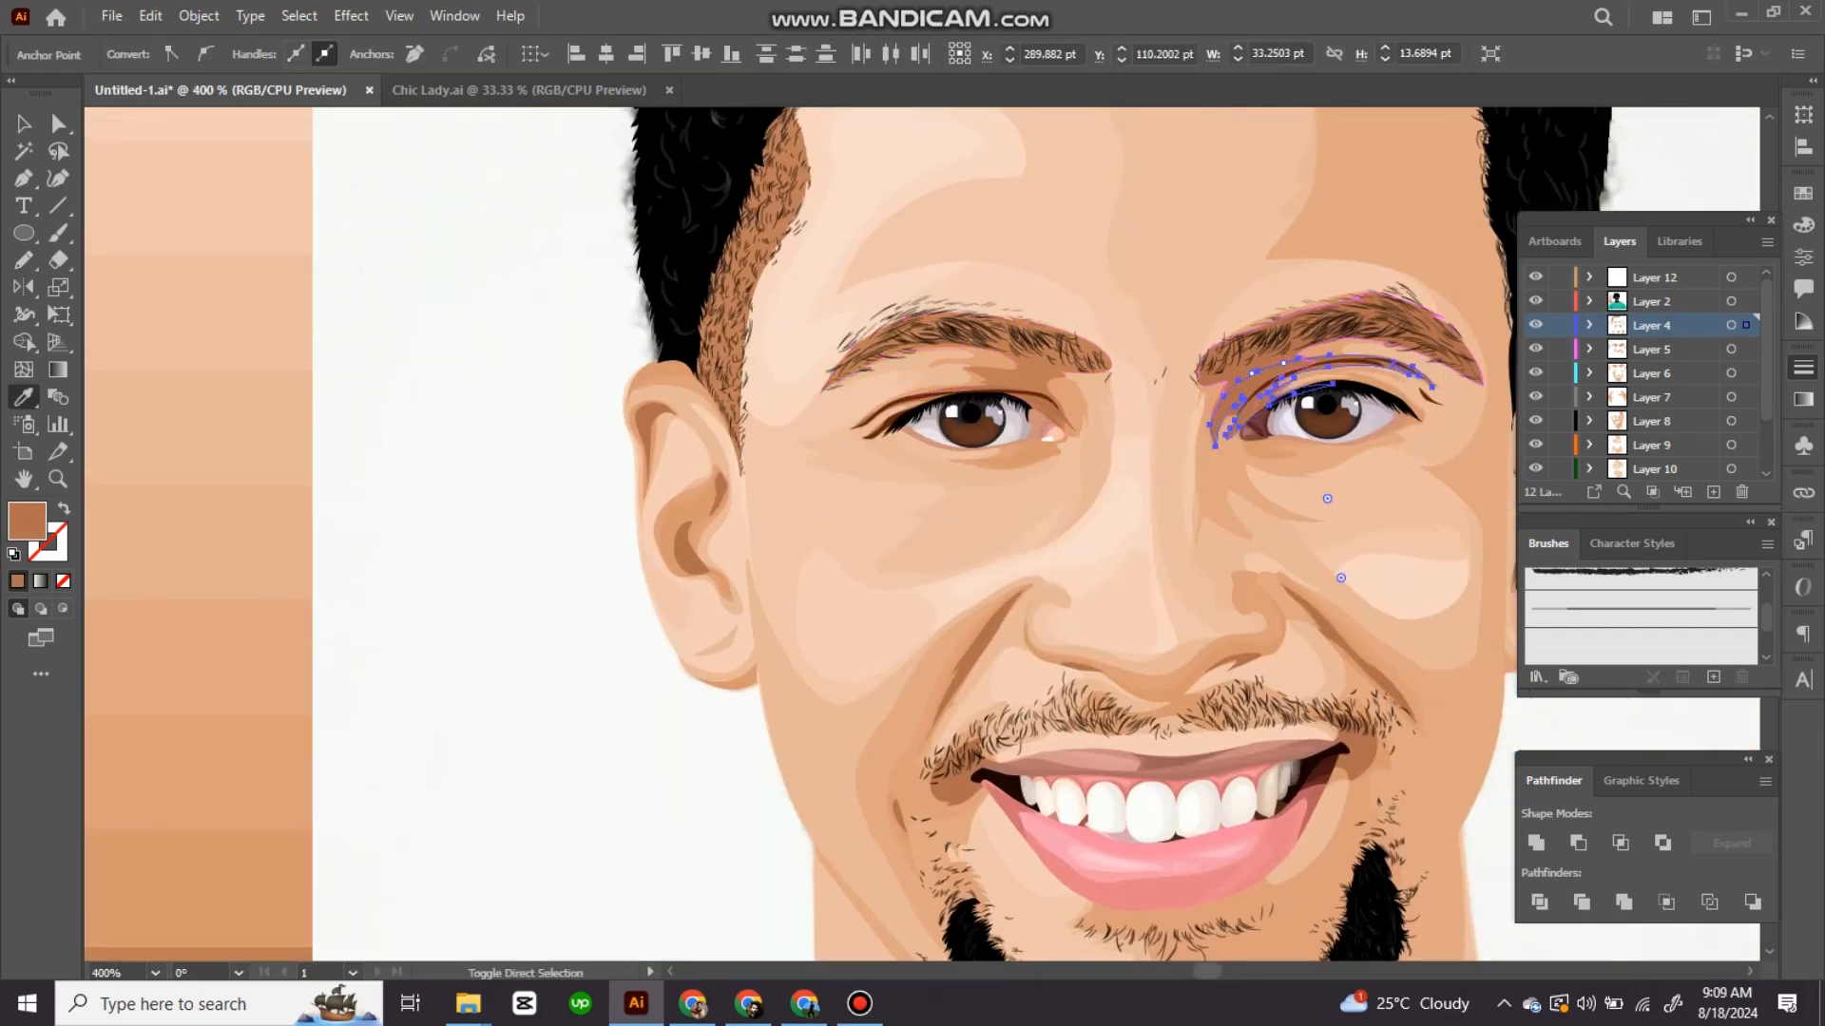
{"action": "key", "text": "ctrl+shift+a"}
{"action": "key", "text": "a"}
{"action": "left_click", "coordinate": [773, 239]}
{"action": "left_click_drag", "start_coordinate": [773, 238], "coordinate": [777, 143]}
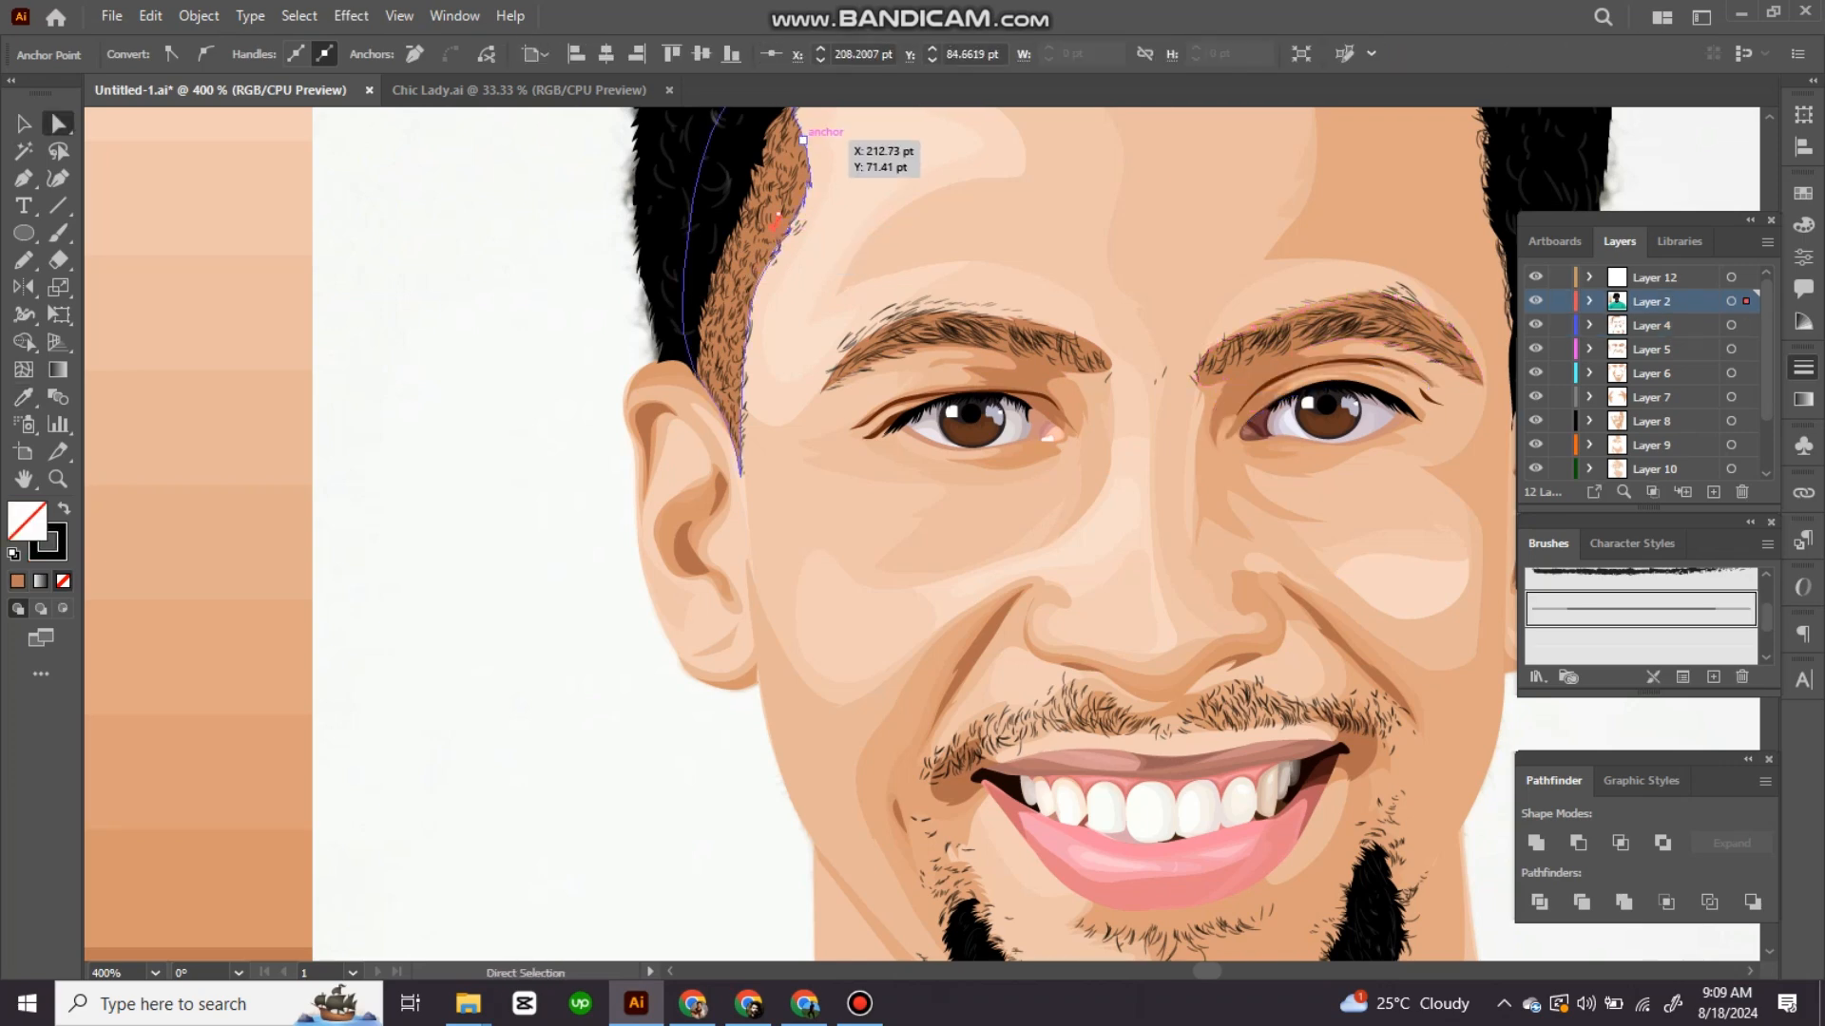
{"action": "left_click", "coordinate": [1217, 432], "text": "ctrl"}
{"action": "key", "text": "i"}
{"action": "scroll", "coordinate": [1218, 432], "scroll_direction": "down", "scroll_amount": 1}
{"action": "key", "text": "ctrl+shift+a"}
Step: Draw a long tapered highlight down the left side of the neck with the Pen tool and fill it with light peach
{"action": "key", "text": "p"}
{"action": "scroll", "coordinate": [913, 532], "scroll_direction": "down", "scroll_amount": 4}
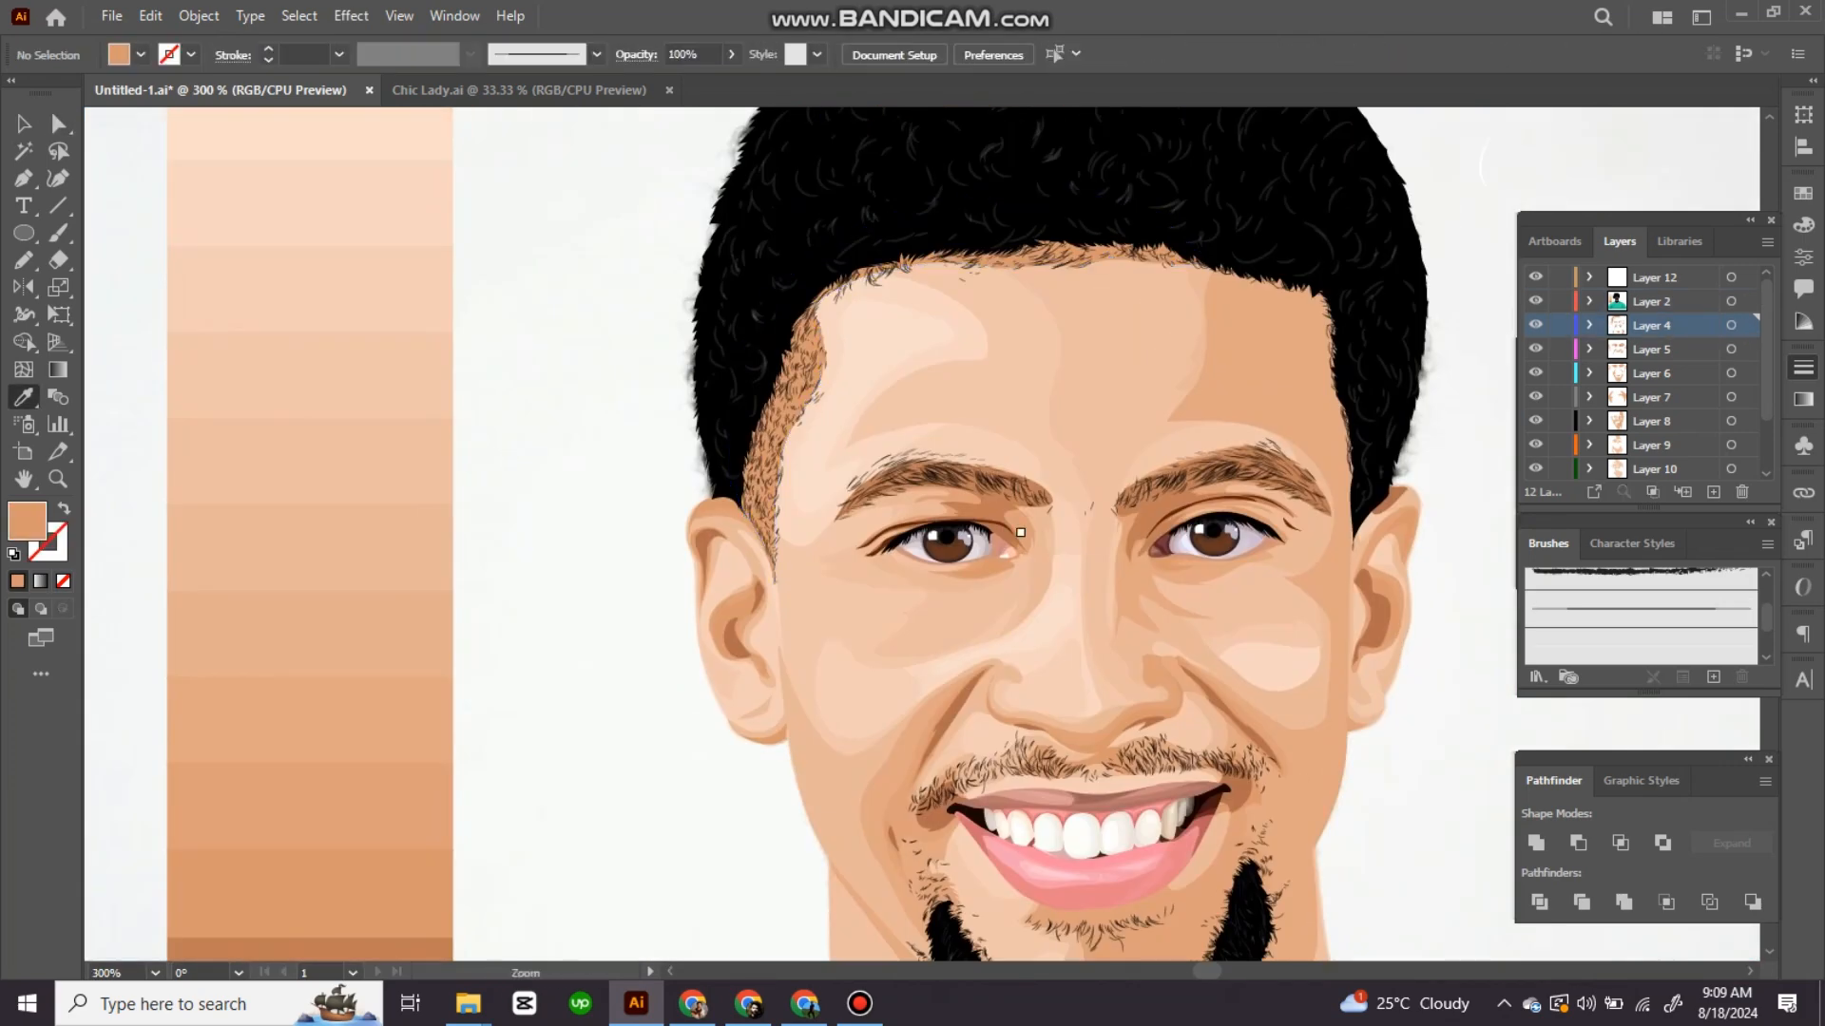
{"action": "scroll", "coordinate": [894, 751], "scroll_direction": "up", "scroll_amount": 5}
{"action": "left_click", "coordinate": [940, 495]}
{"action": "left_click_drag", "start_coordinate": [915, 553], "coordinate": [923, 579]}
{"action": "left_click", "coordinate": [941, 496]}
{"action": "scroll", "coordinate": [912, 532], "scroll_direction": "down", "scroll_amount": 3}
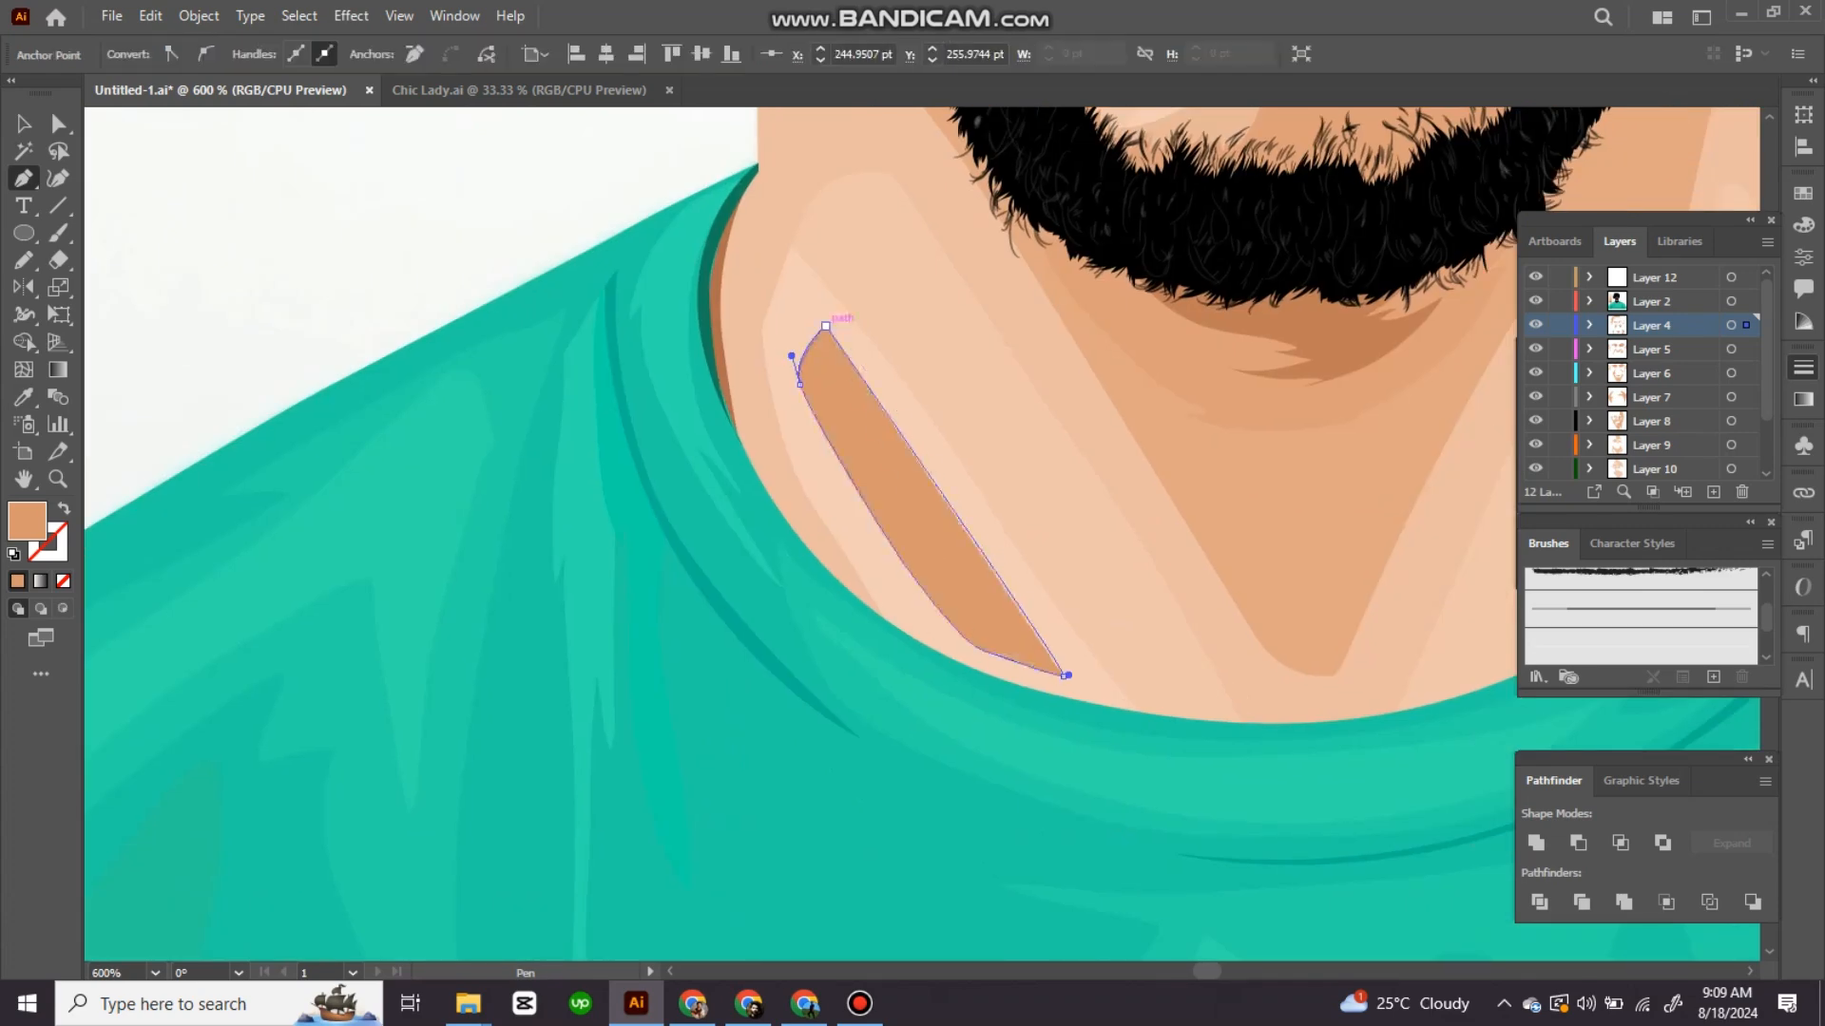
{"action": "key", "text": "i"}
{"action": "left_click", "coordinate": [1008, 228]}
Step: Move the skin-tone palette off the artboard to its left and lock the photo layer
{"action": "scroll", "coordinate": [913, 533], "scroll_direction": "down", "scroll_amount": 3}
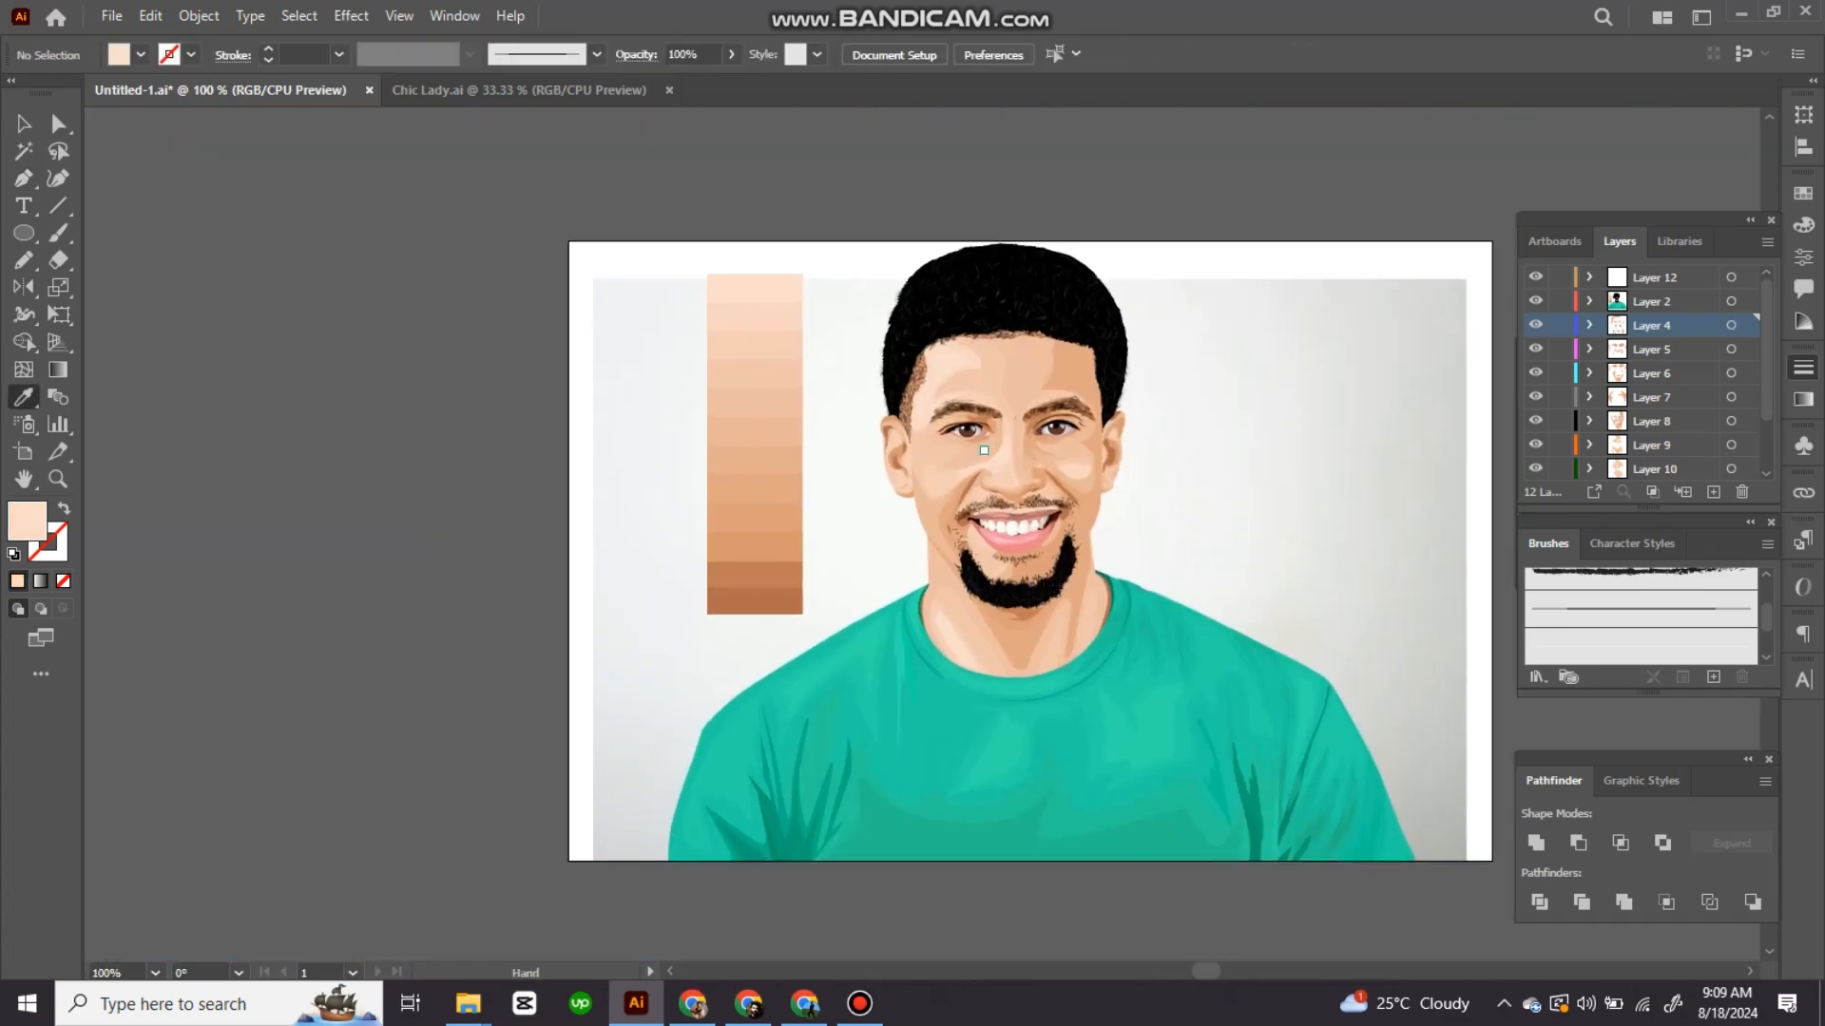
{"action": "key", "text": "v"}
{"action": "left_click_drag", "start_coordinate": [598, 257], "coordinate": [817, 656]}
{"action": "scroll", "coordinate": [913, 533], "scroll_direction": "down", "scroll_amount": 1}
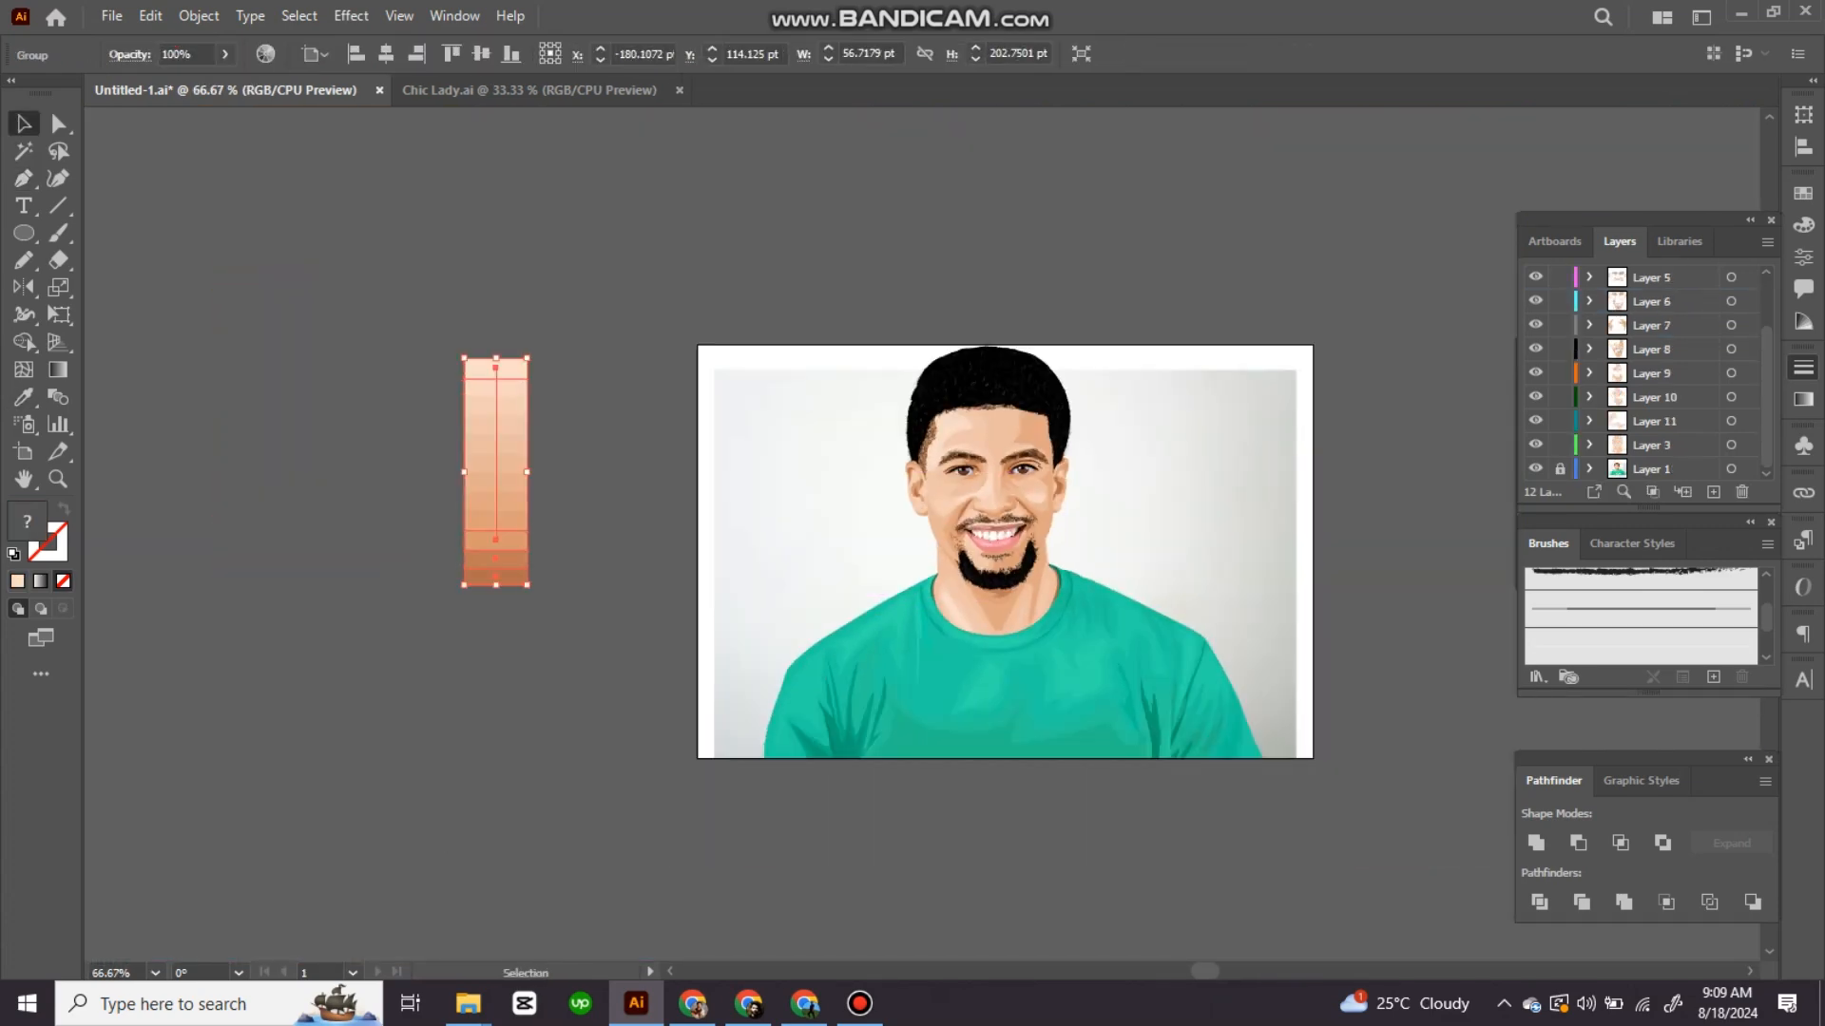
Step: Select all the portrait shapes and group them on Layer 12
{"action": "key", "text": "a"}
{"action": "left_click_drag", "start_coordinate": [1330, 323], "coordinate": [880, 726]}
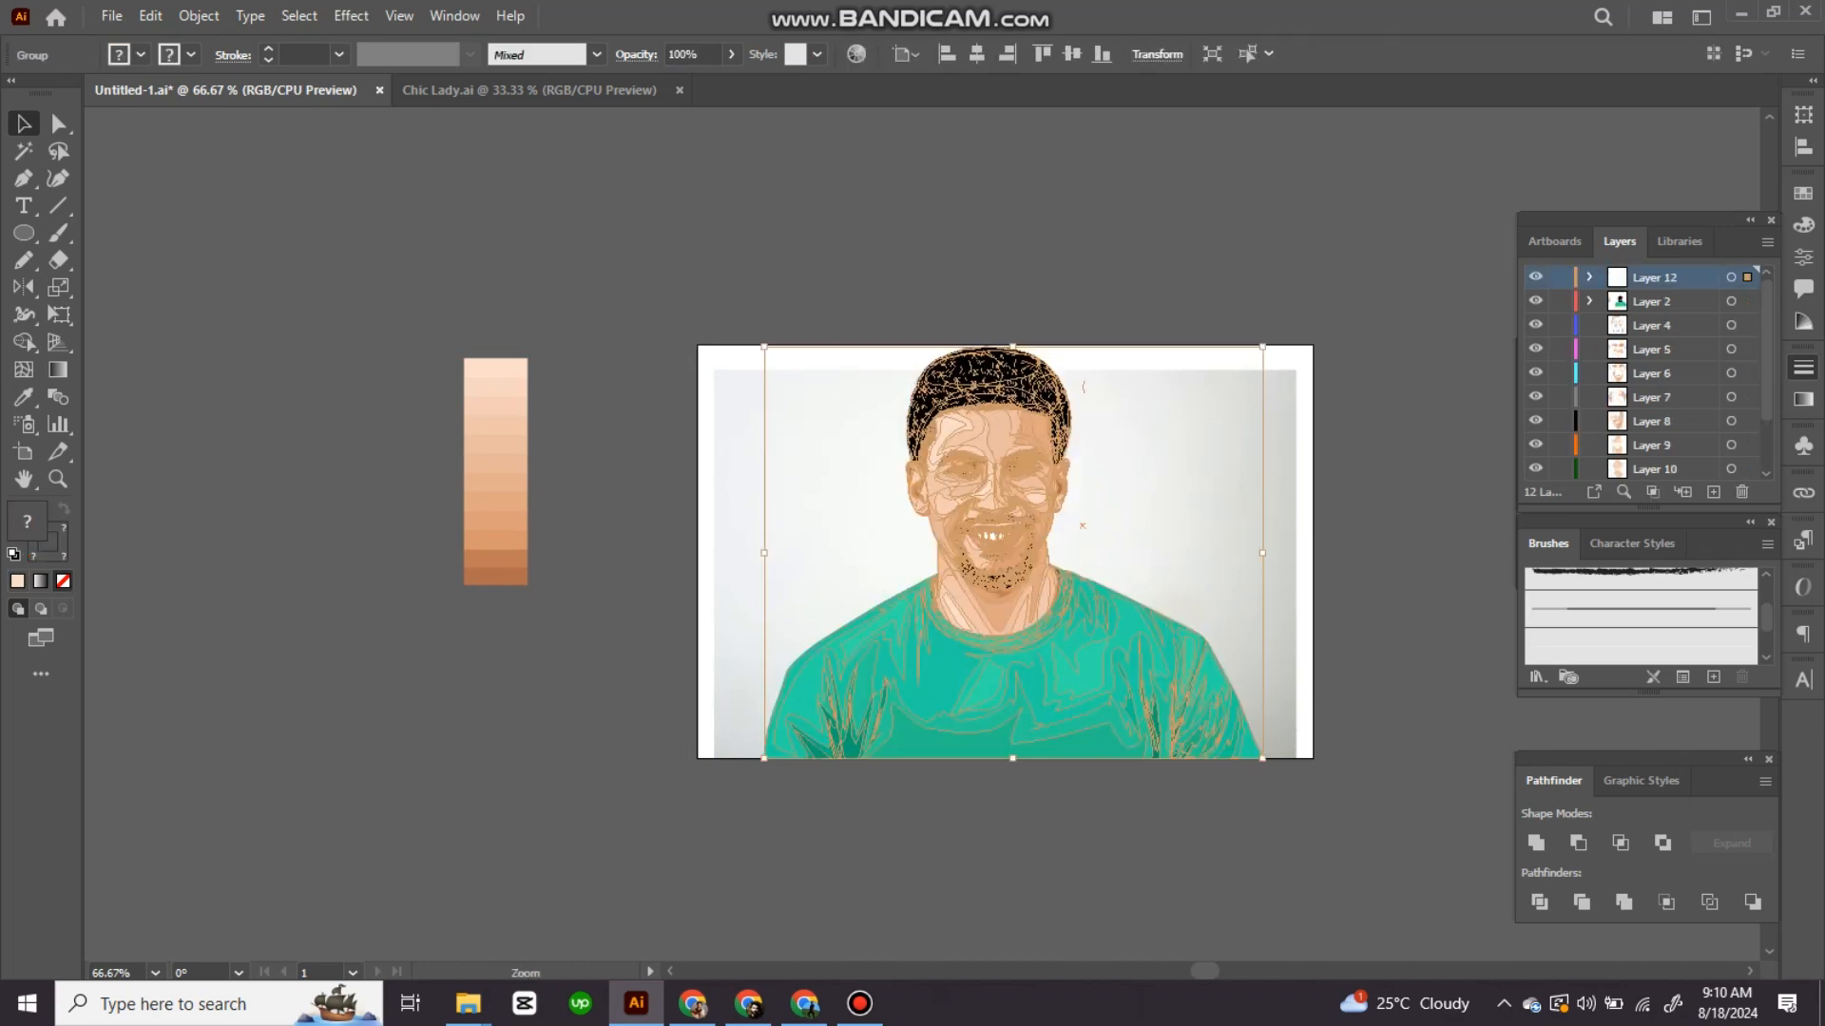
{"action": "key", "text": "ctrl+1"}
{"action": "key", "text": "ctrl+shift+a"}
Step: Draw a rectangle about 605 by 405 pt covering the artboard, place it behind the portrait and fill it with gray
{"action": "key", "text": "m"}
{"action": "left_click_drag", "start_coordinate": [293, 177], "coordinate": [1305, 858]}
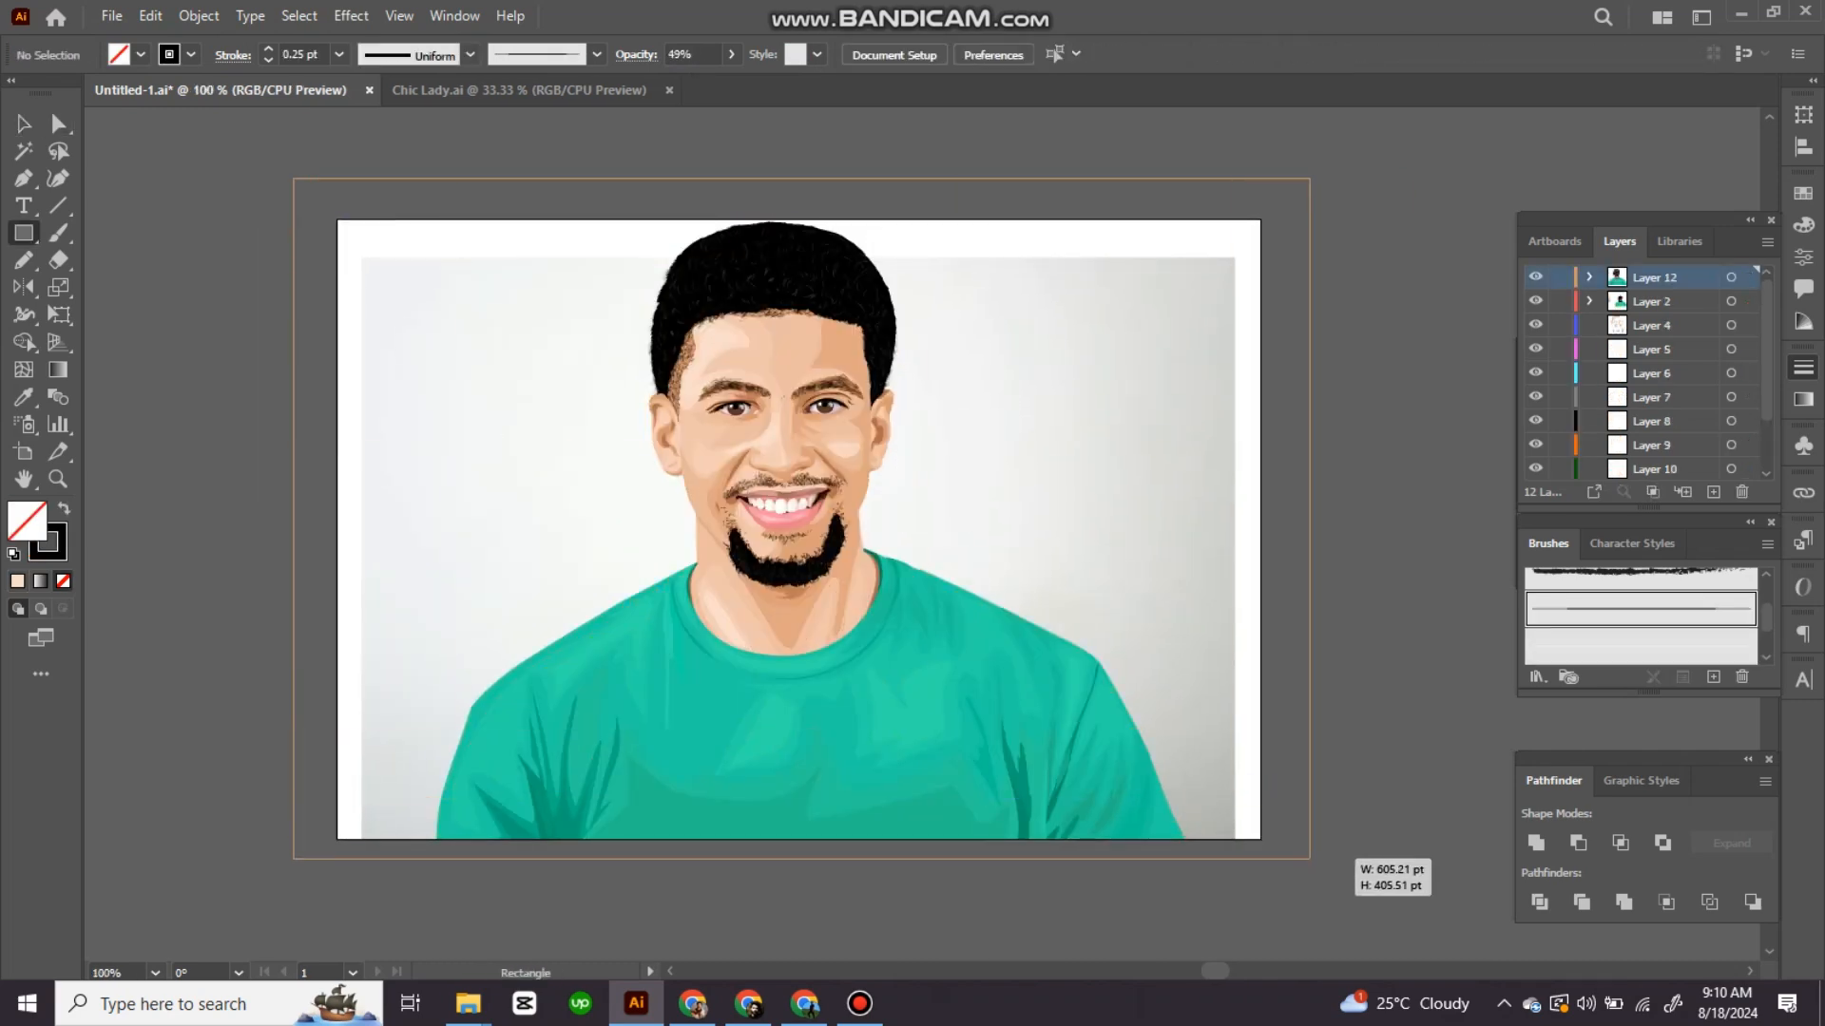
{"action": "key", "text": "i"}
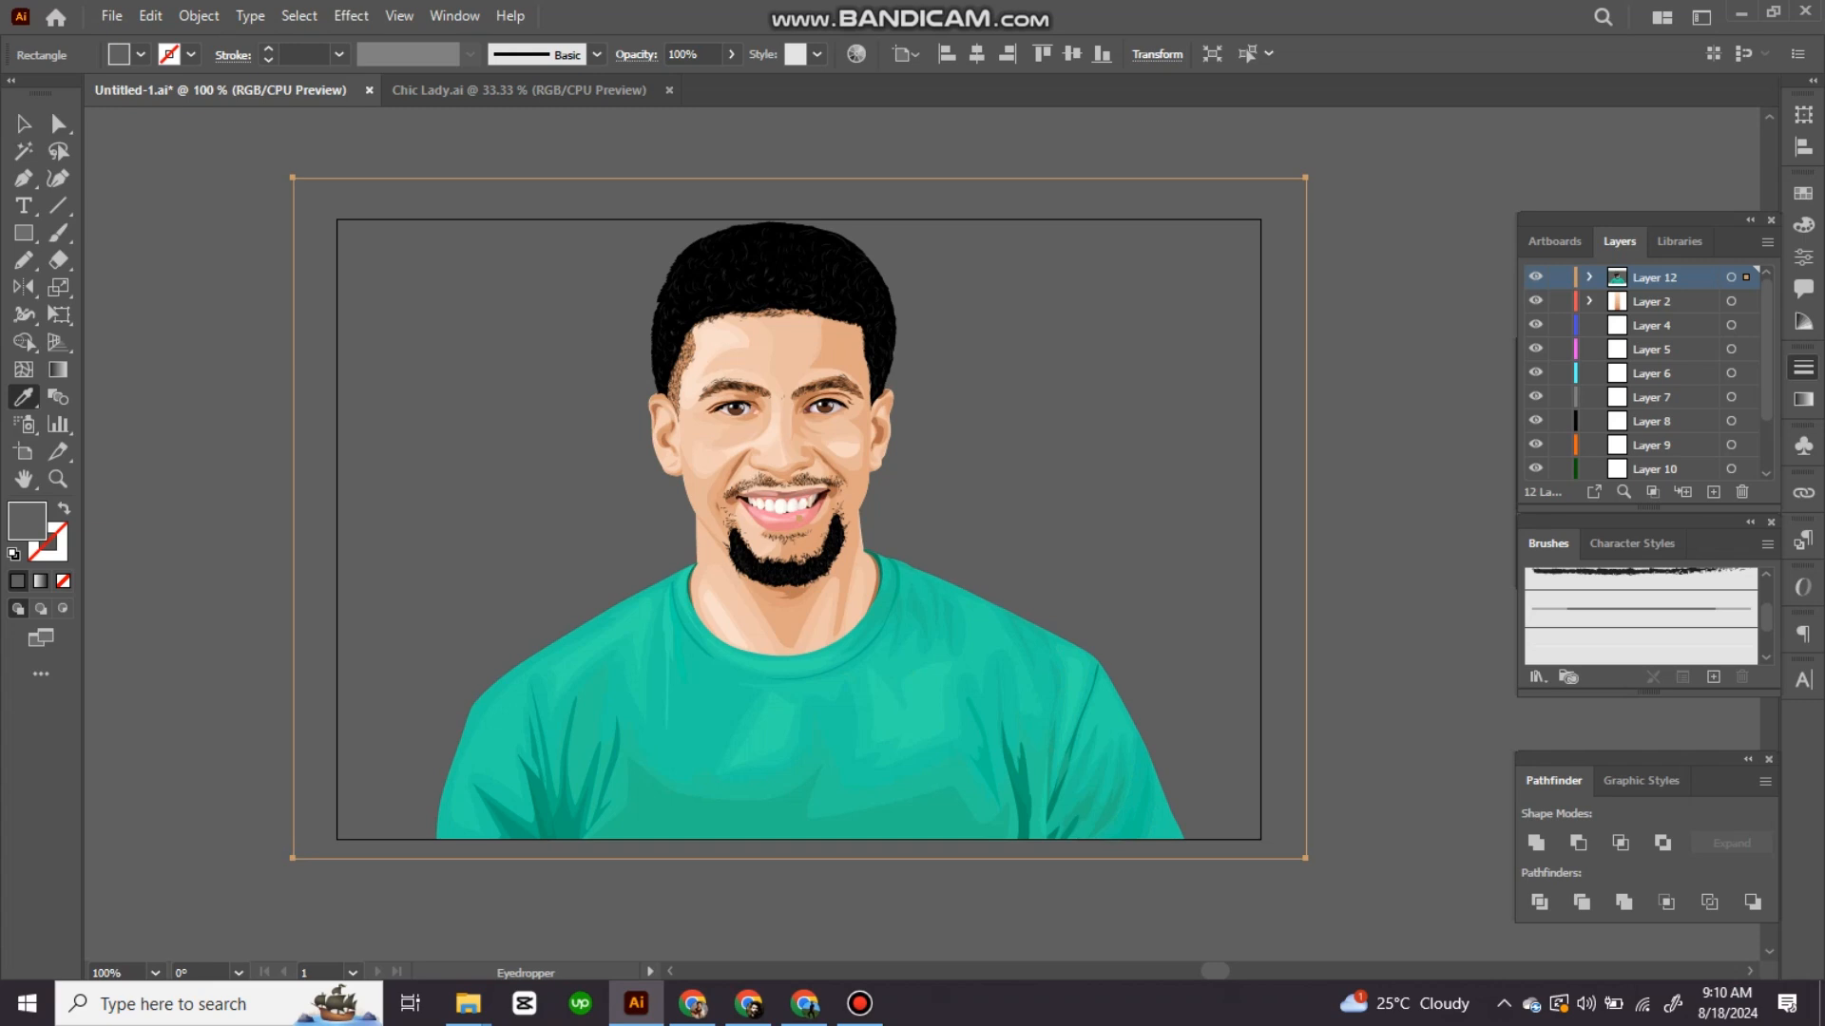
Step: Change the background rectangle's fill to a dark brownish gray and deselect it
{"action": "double_click", "coordinate": [26, 521]}
{"action": "left_click", "coordinate": [1364, 244]}
{"action": "mouse_move", "coordinate": [819, 557]}
{"action": "left_mouse_down"}
{"action": "mouse_move", "coordinate": [907, 543]}
{"action": "mouse_move", "coordinate": [821, 544]}
{"action": "left_mouse_up"}
{"action": "key", "text": "v"}
{"action": "key", "text": "ctrl+shift+a"}
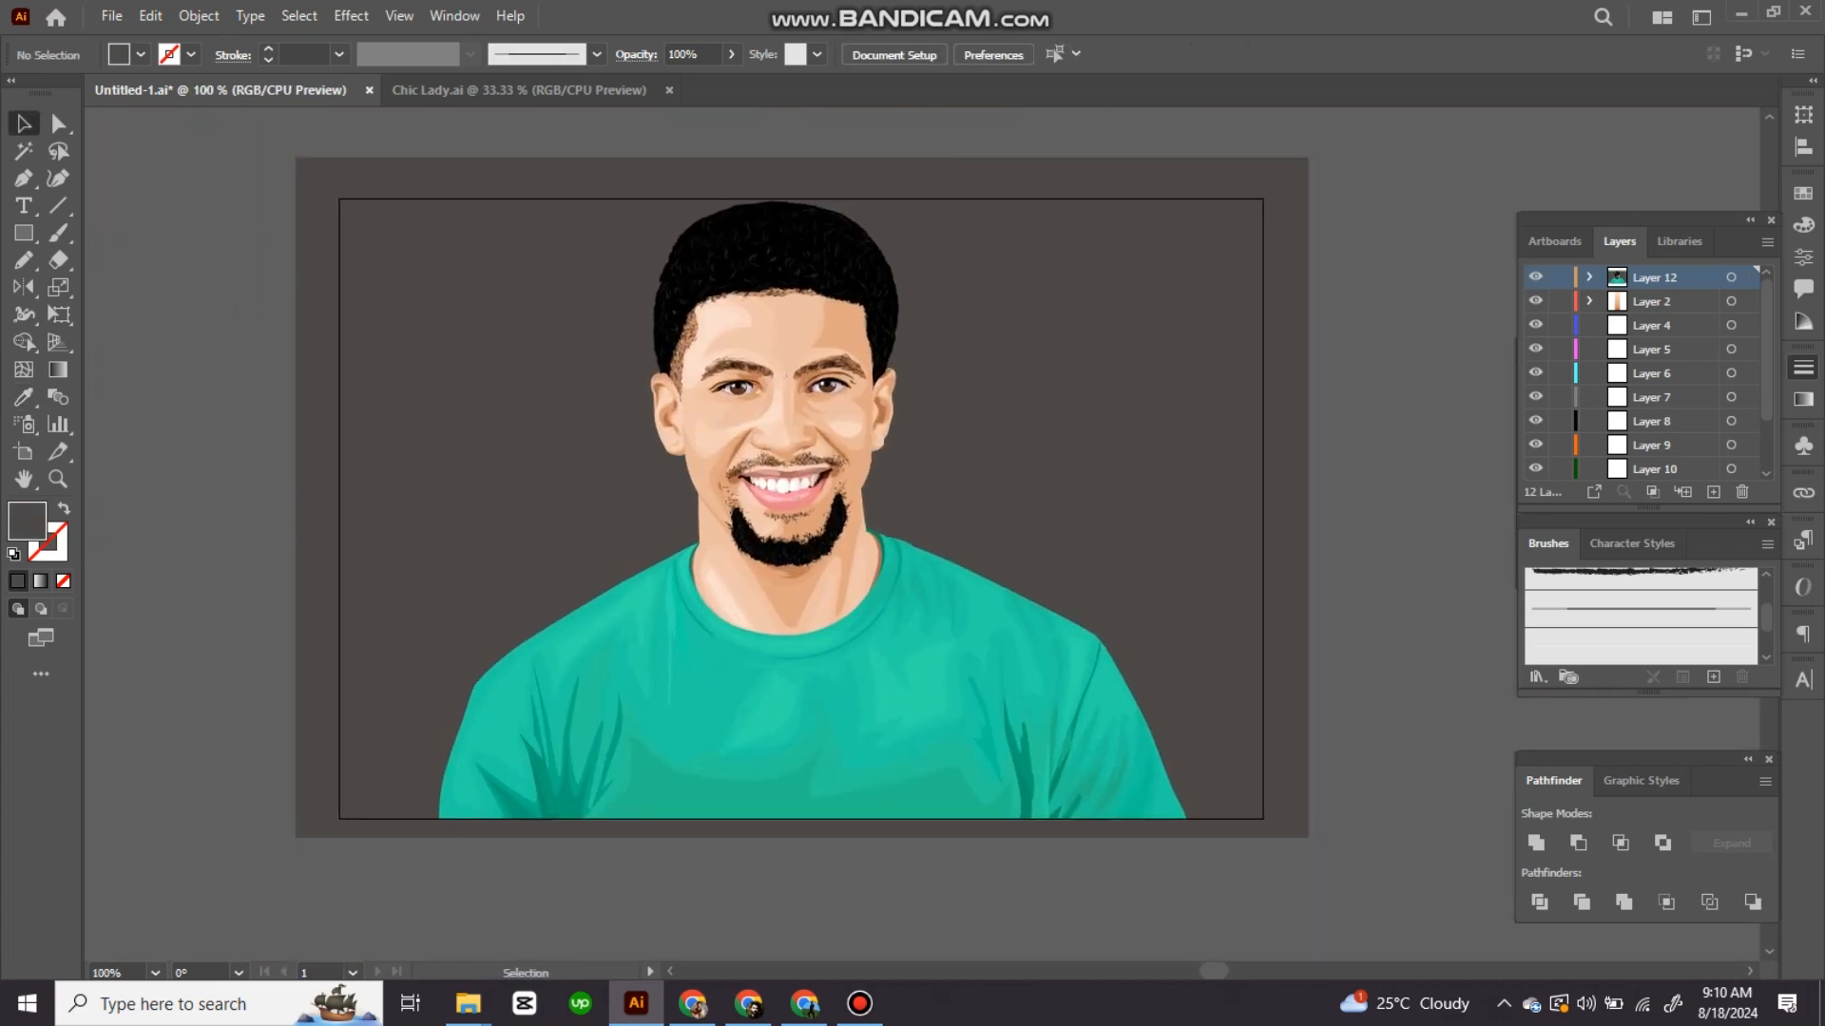